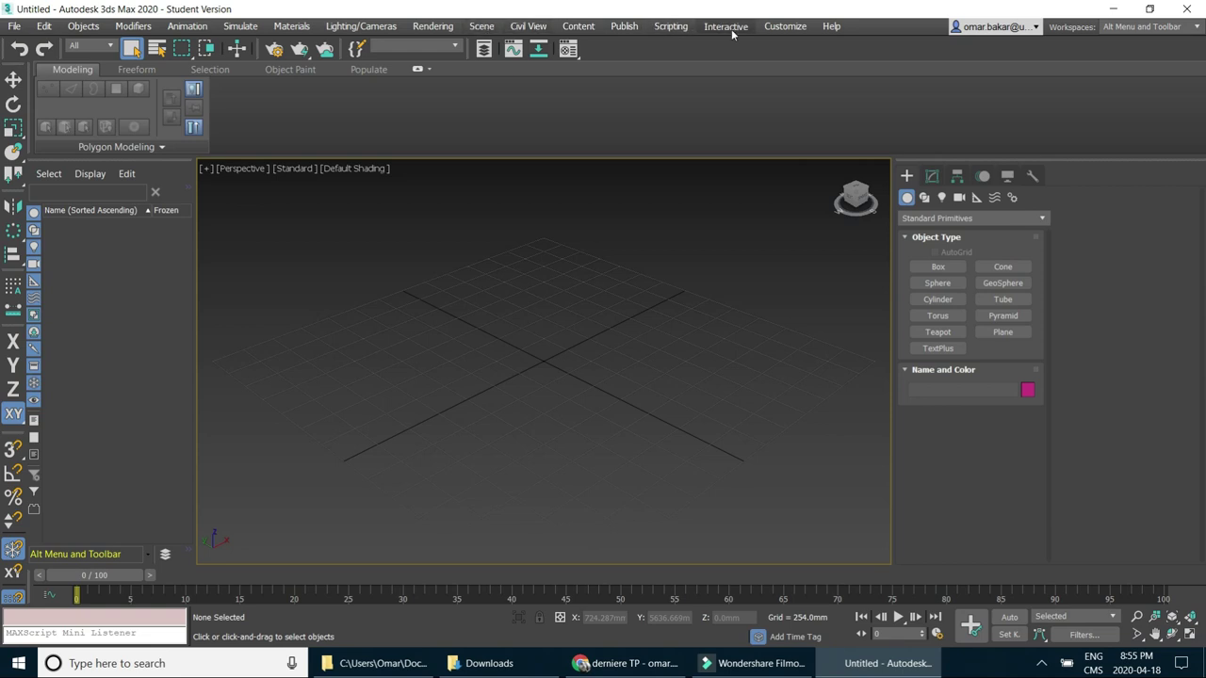
Set the display units to metric millimetres in Units Setup.
click(785, 26)
mouse_move(804, 53)
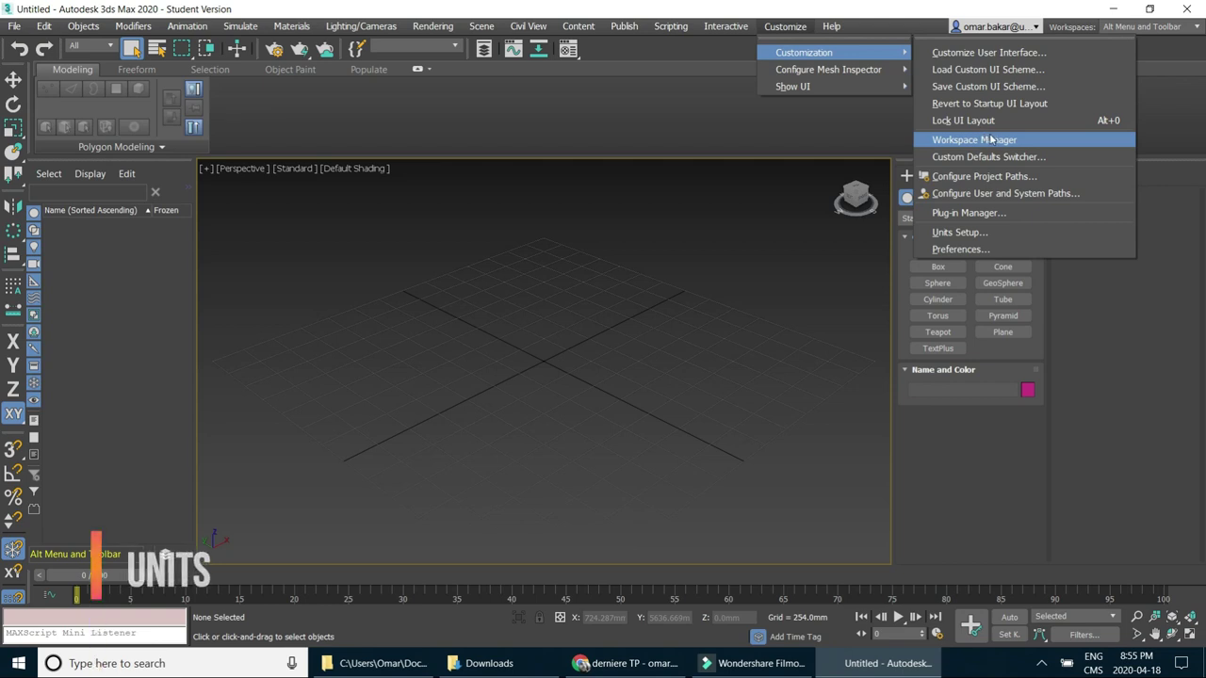
click(974, 232)
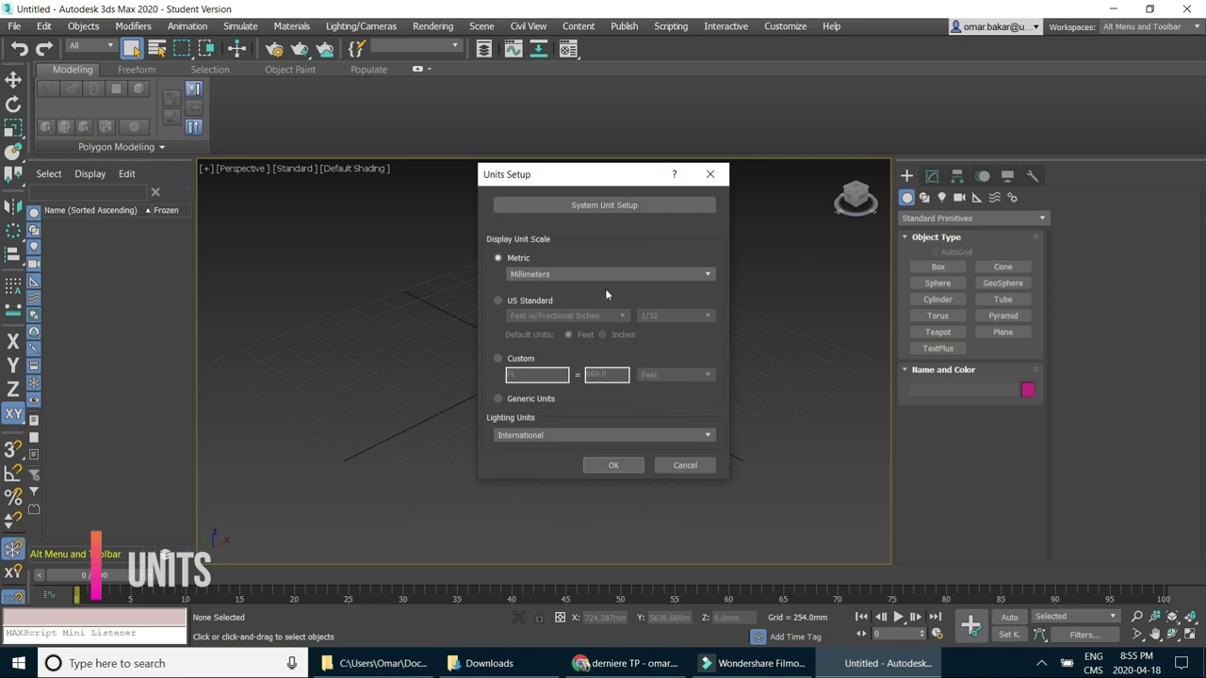
click(615, 465)
Review the project folder's external file search paths, then close the settings.
click(785, 25)
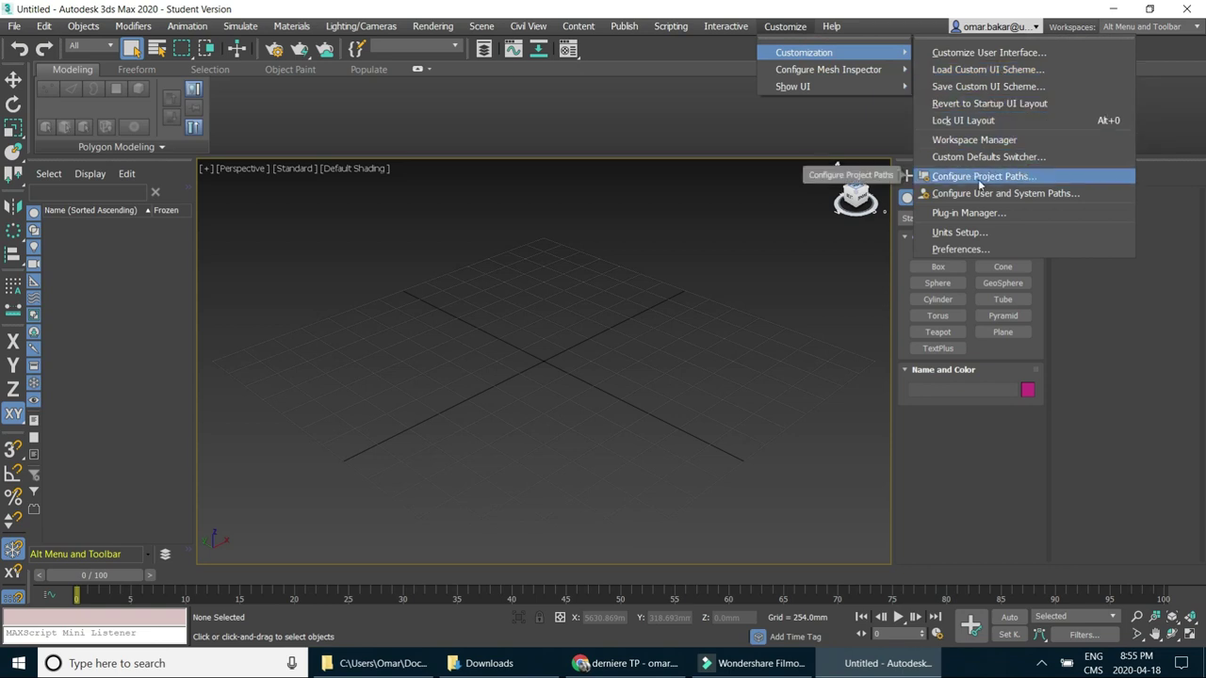
click(979, 177)
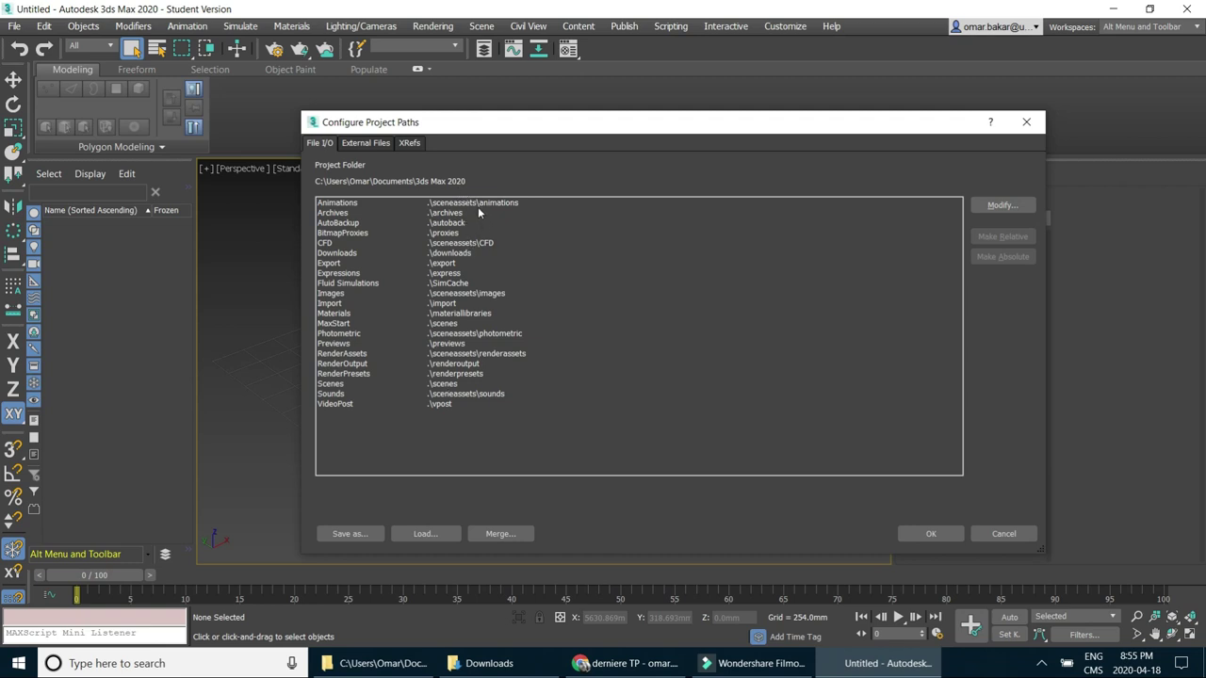
click(361, 145)
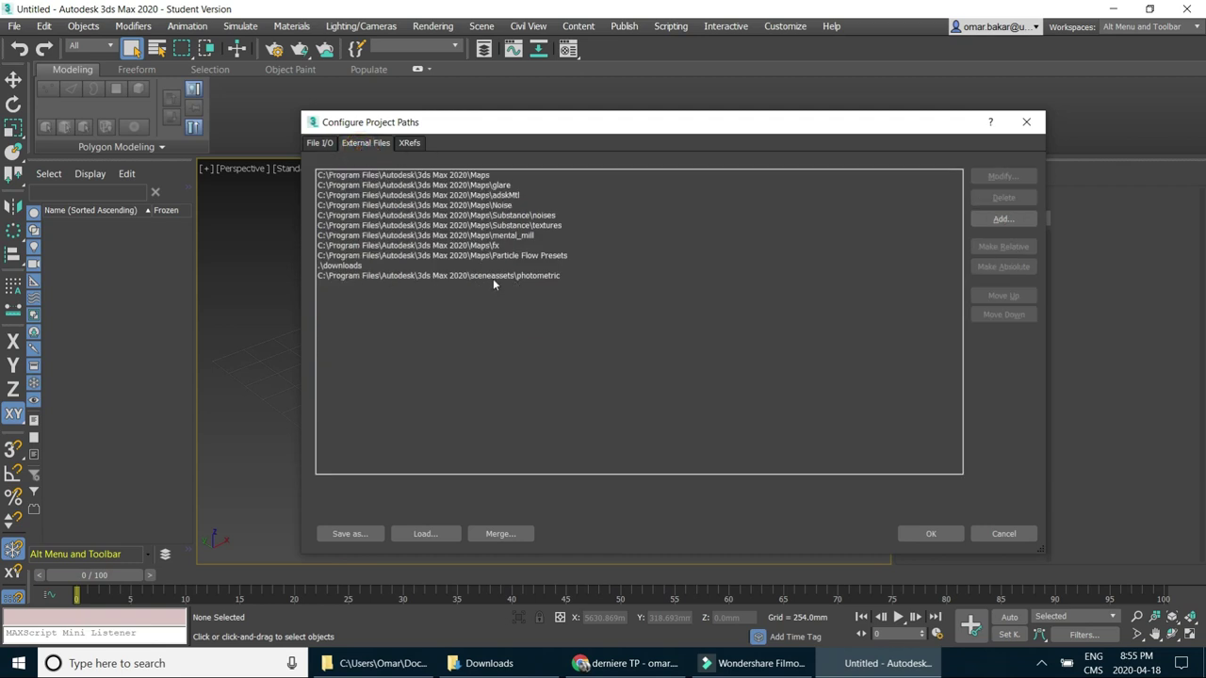
click(937, 534)
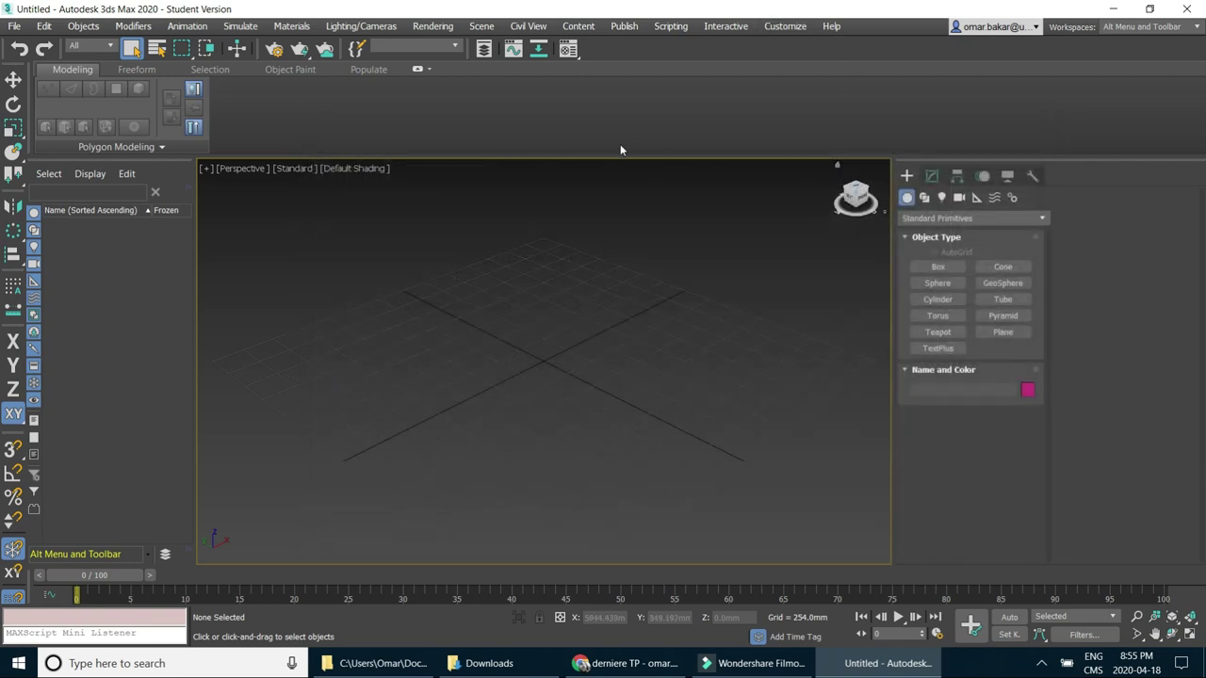
Switch to the Design Standard workspace and narrow the Scene Explorer to widen the viewport.
click(1144, 27)
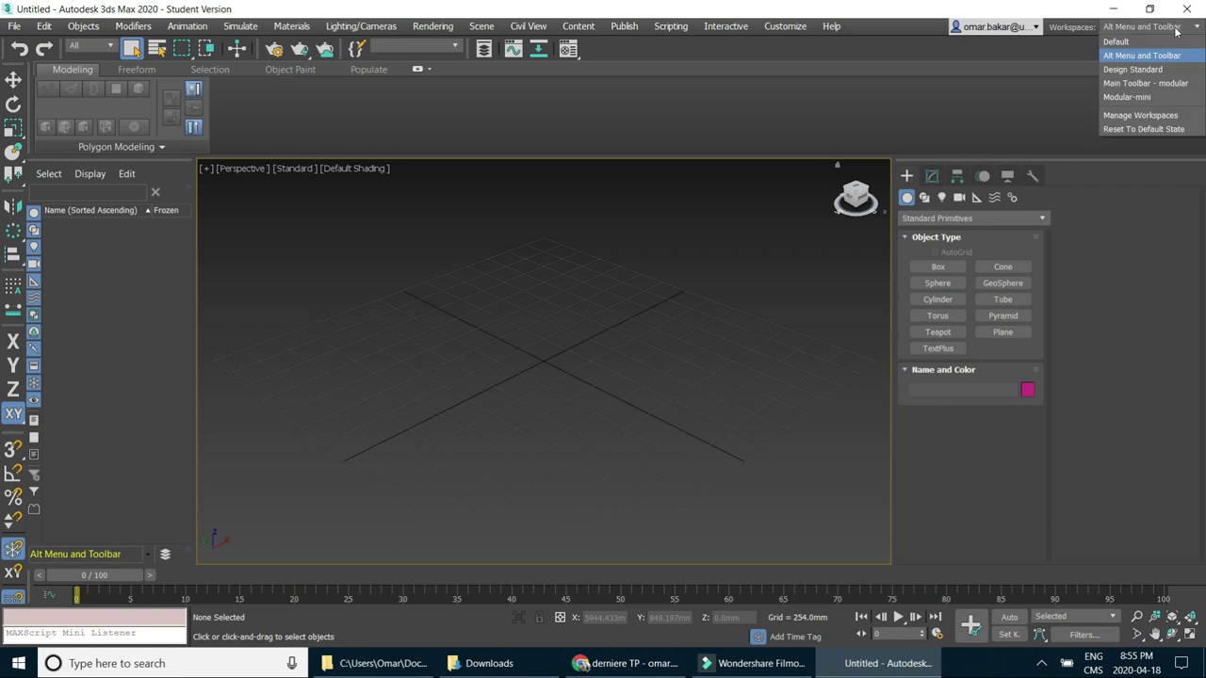
click(1137, 75)
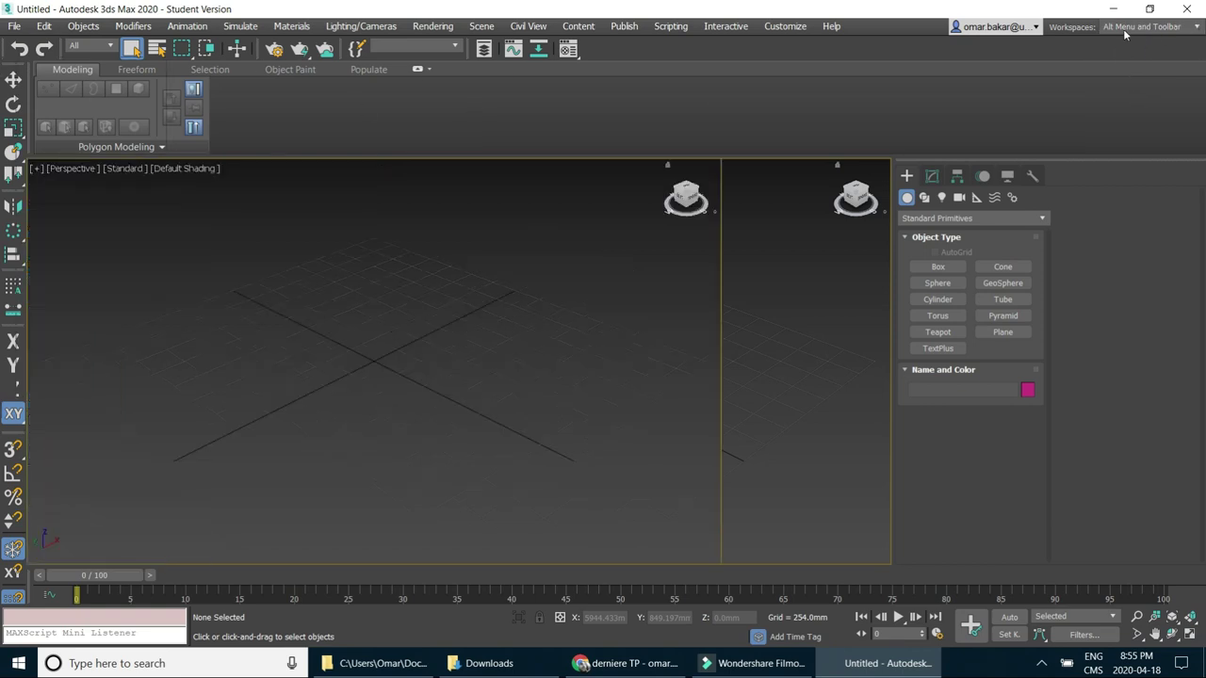
click(1189, 32)
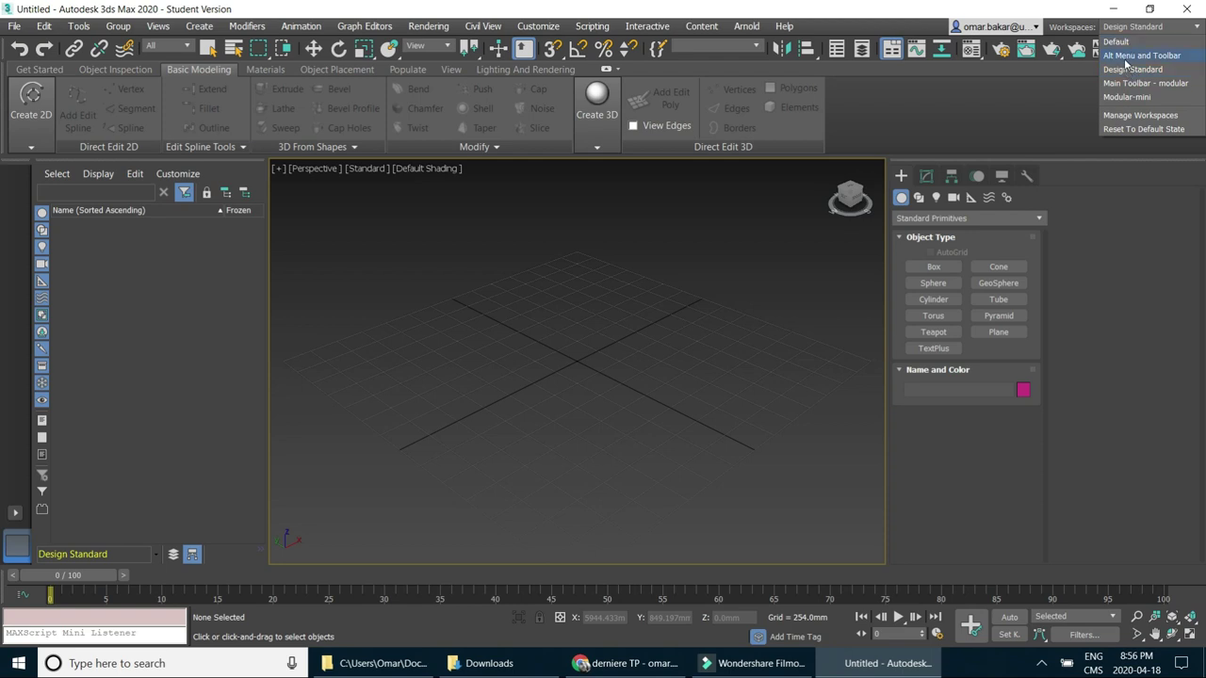
click(1020, 111)
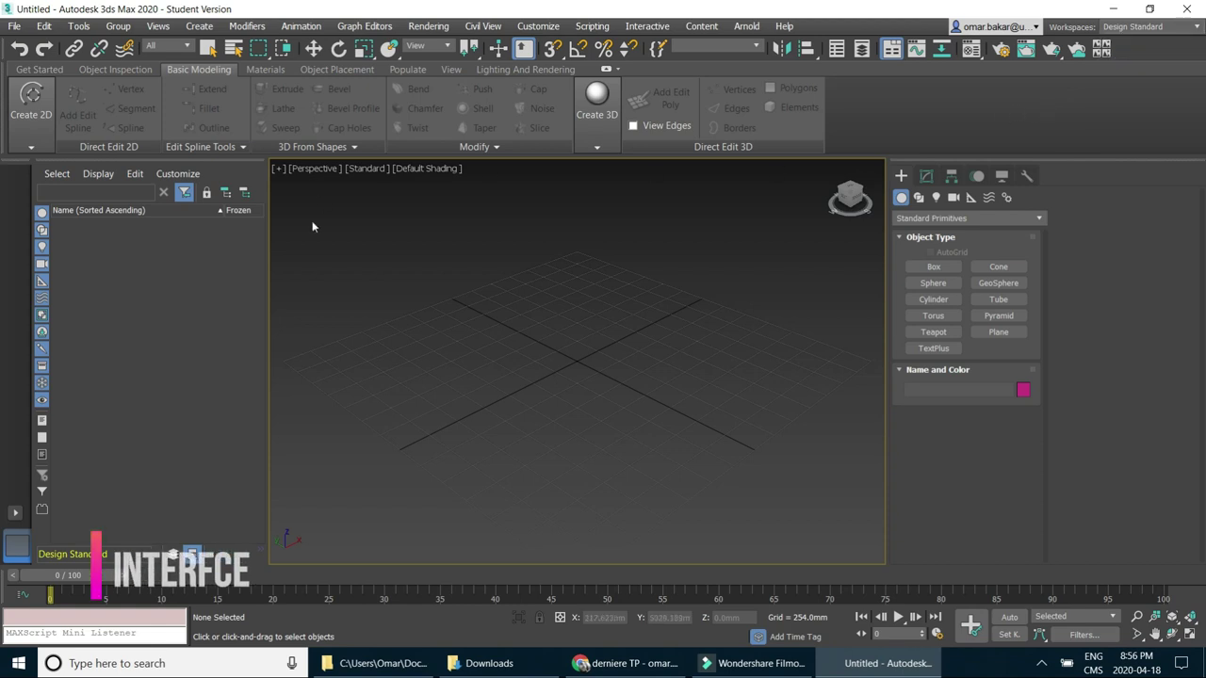
drag(264, 287, 141, 288)
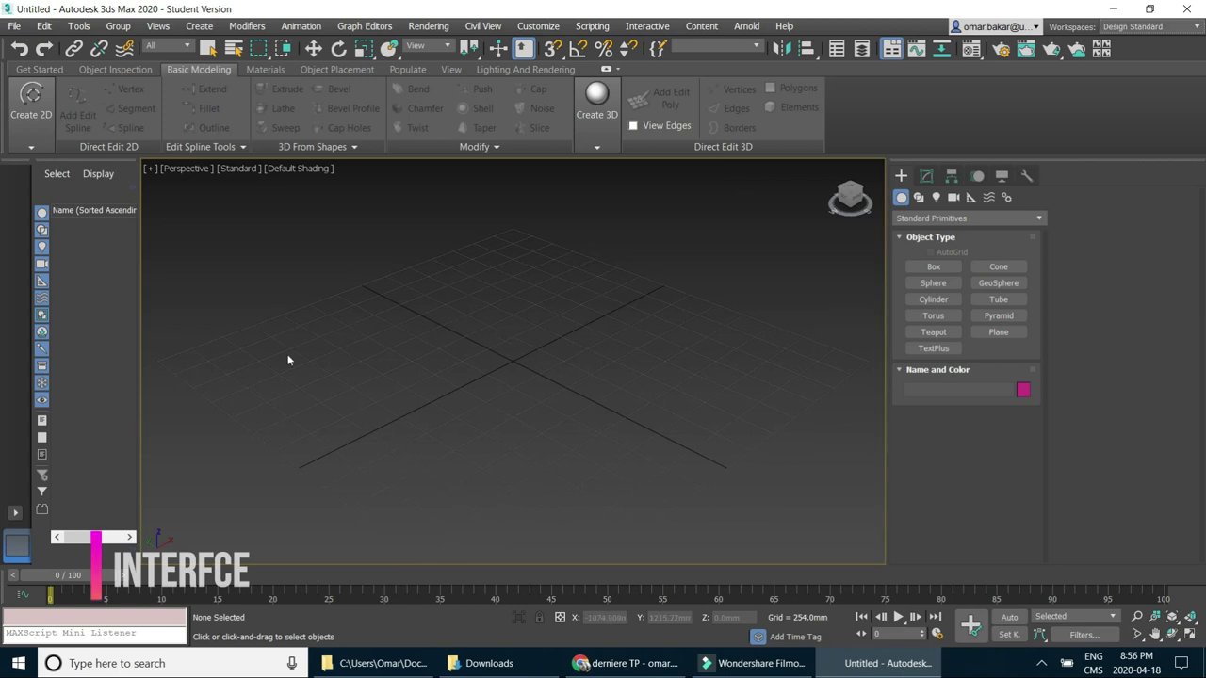
Enter 1000 mm as Home Grid spacing in Grid and Snap Settings, reviewing Options and Snaps.
right_click(553, 50)
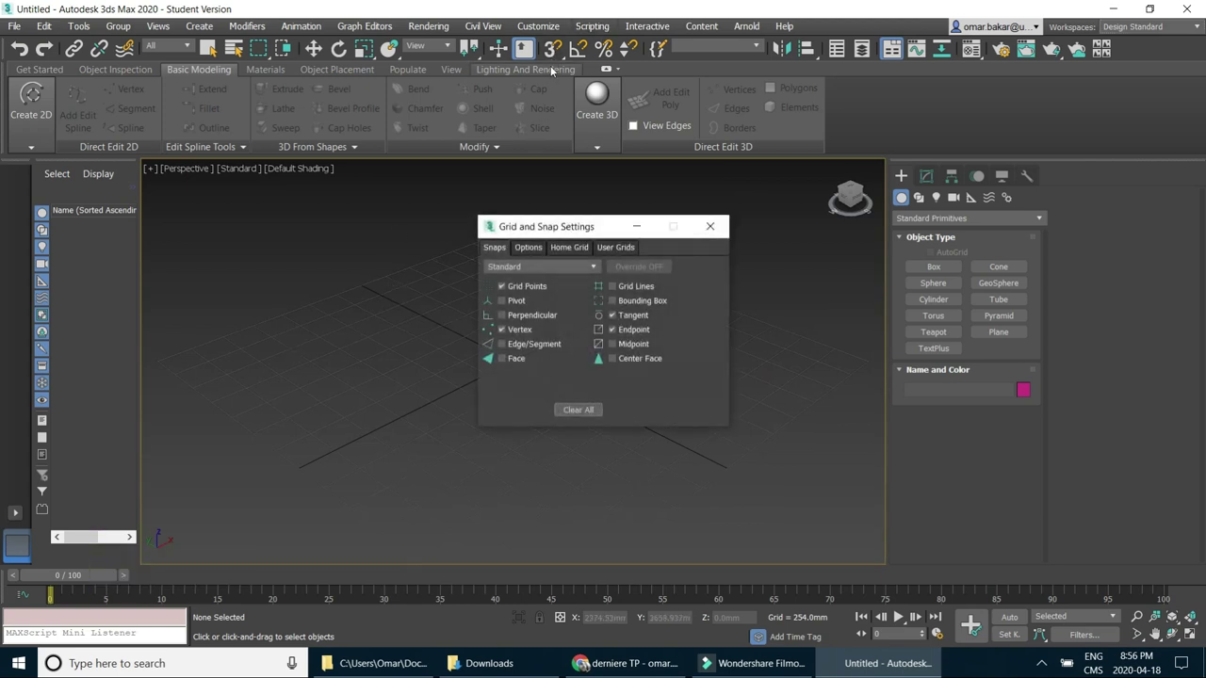
drag(570, 227, 525, 220)
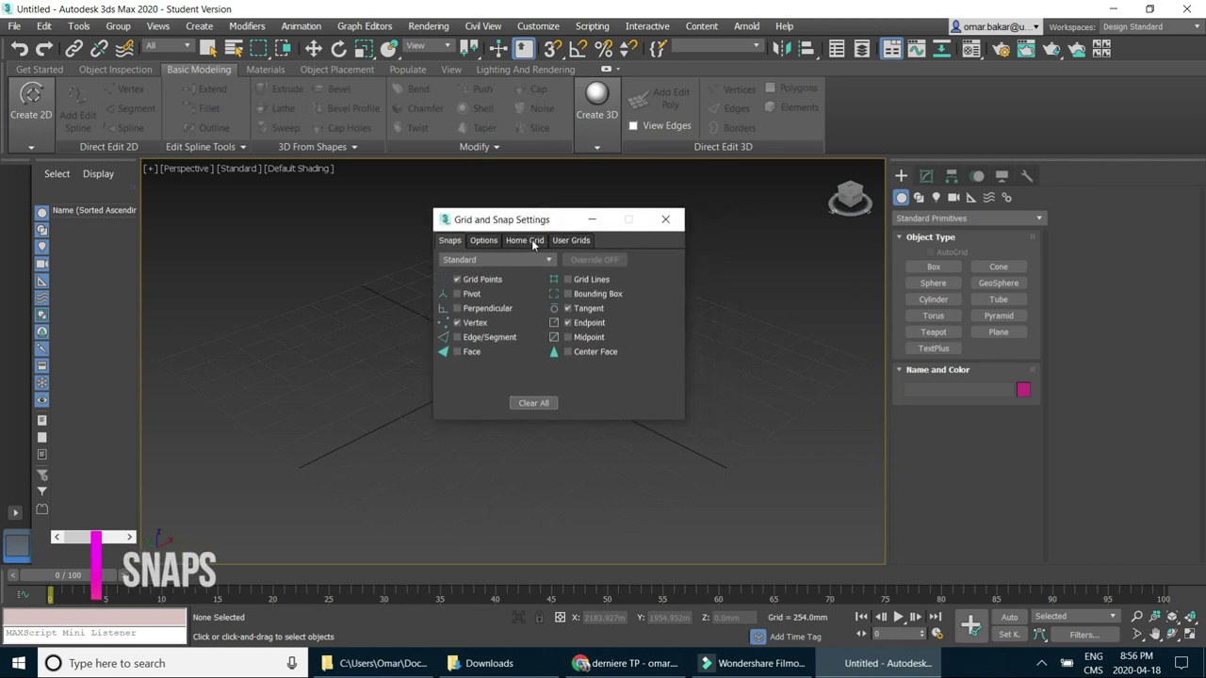
click(530, 240)
double_click(617, 268)
text(1mm)
key(Return)
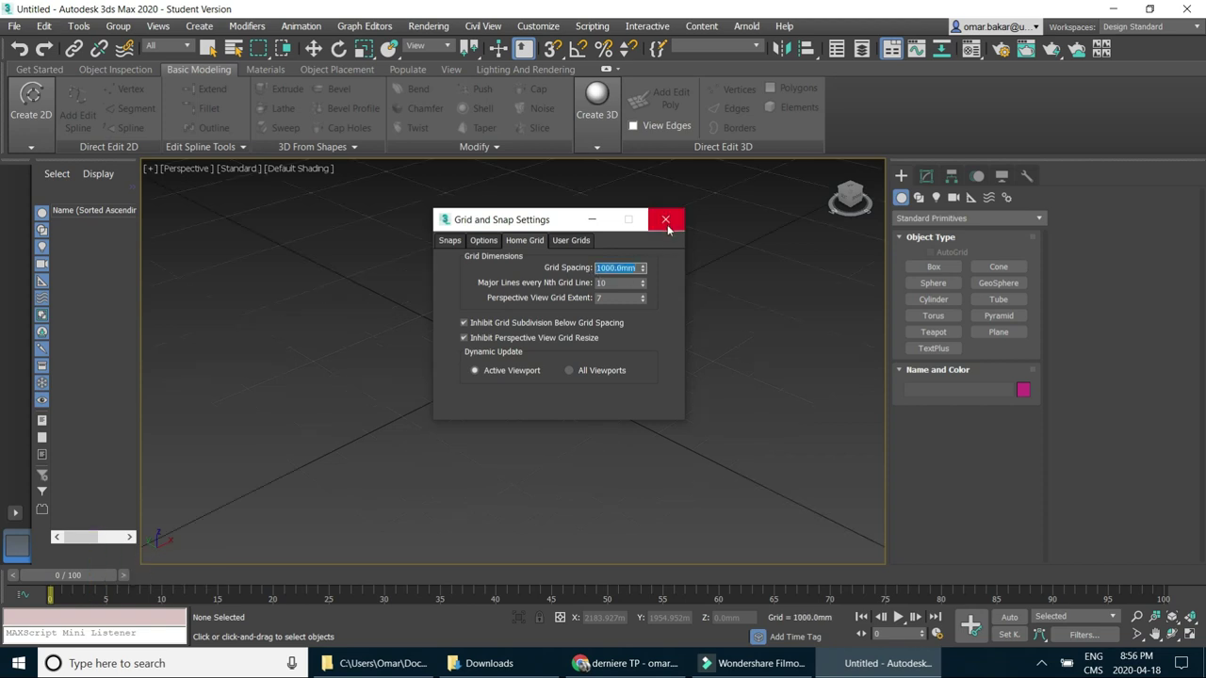
click(481, 242)
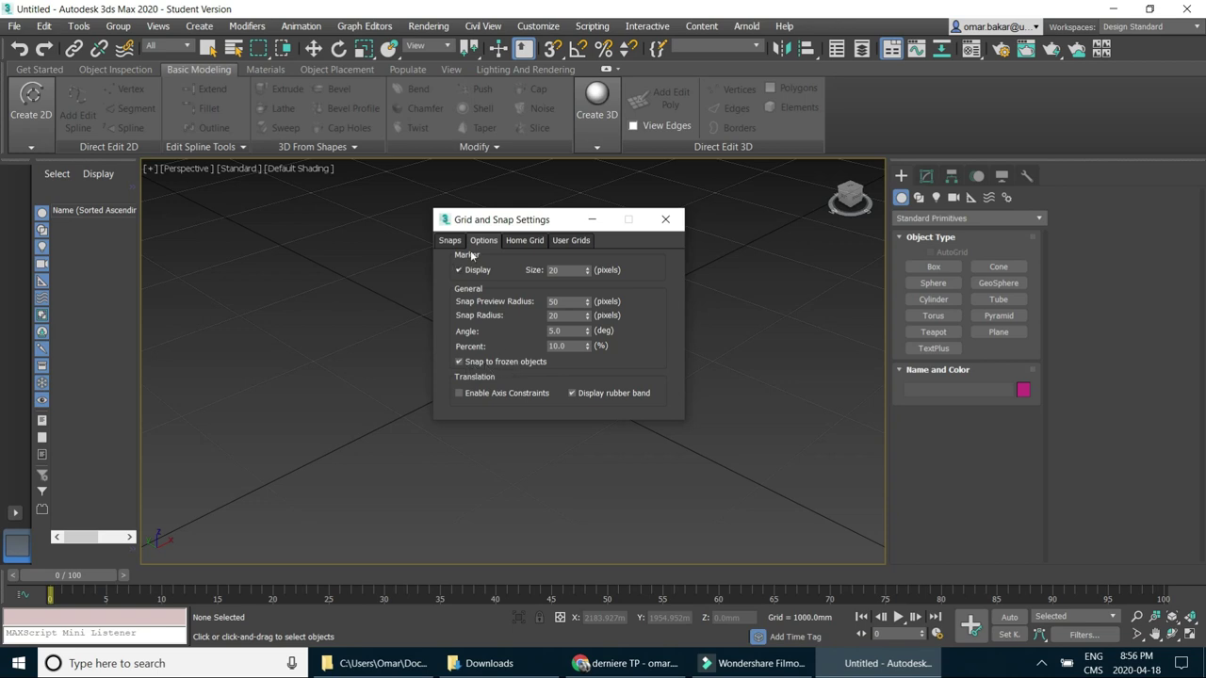
click(450, 240)
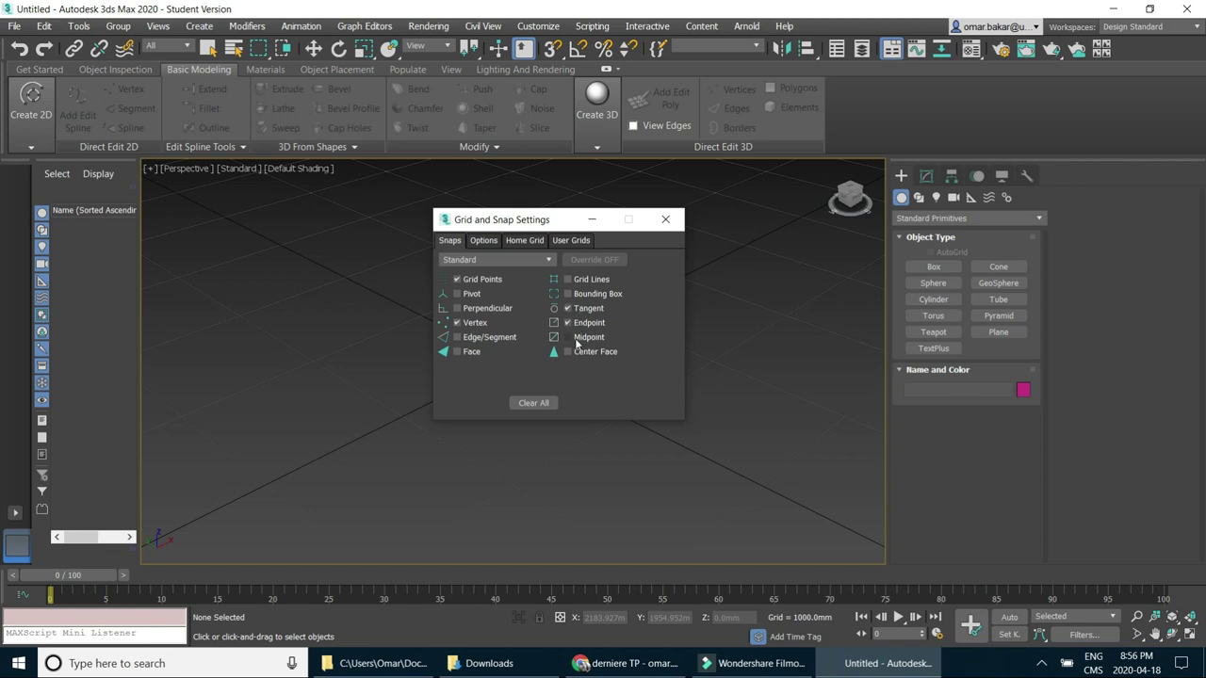
click(665, 220)
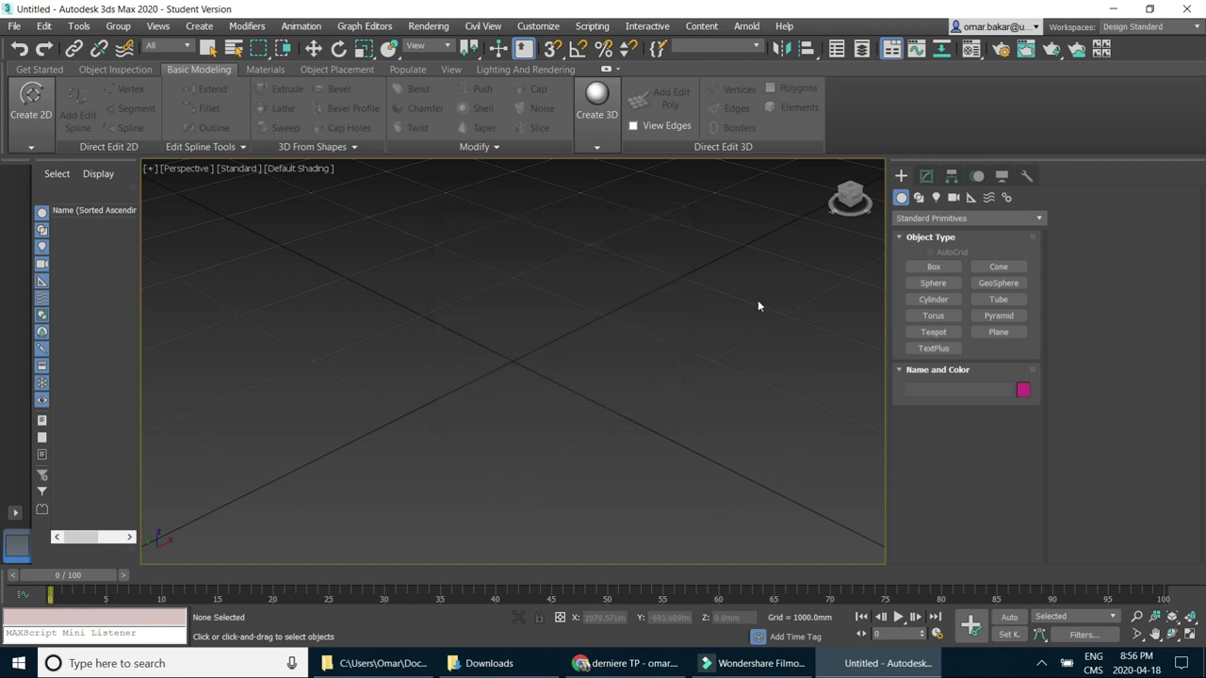
Start File > Import and browse Documents > 04.Teaching > CAO_documents_personnels > Tutorats.
click(15, 26)
mouse_move(34, 227)
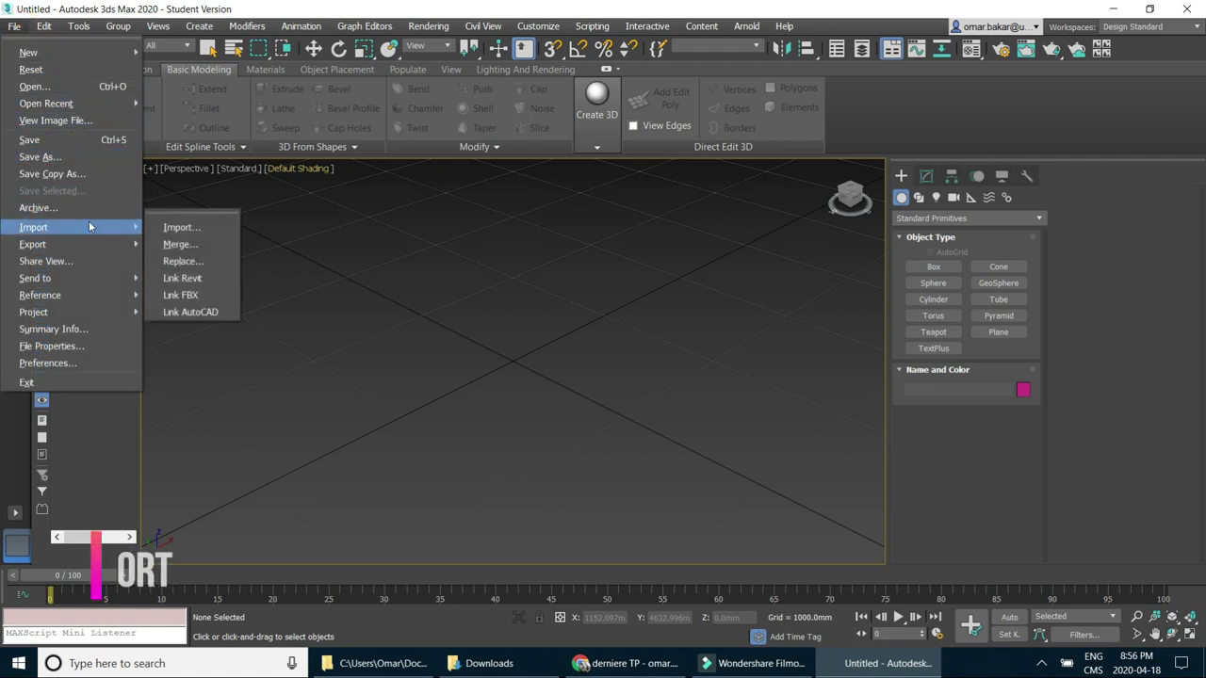
click(179, 227)
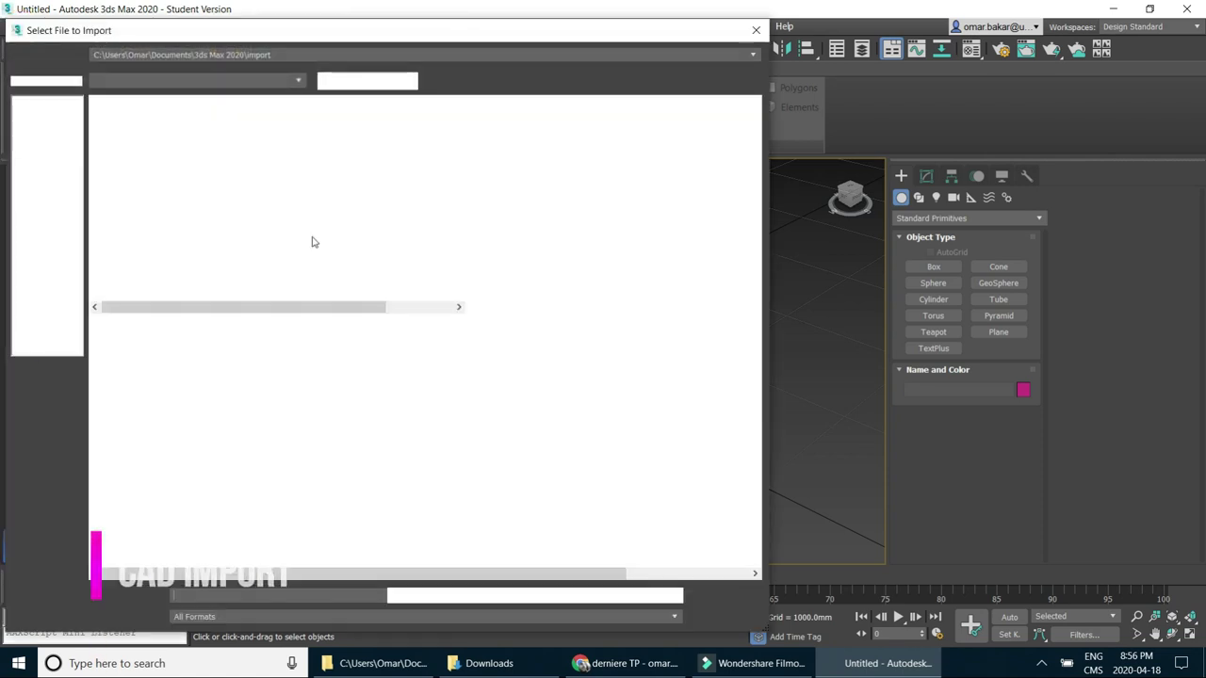
drag(276, 42, 485, 50)
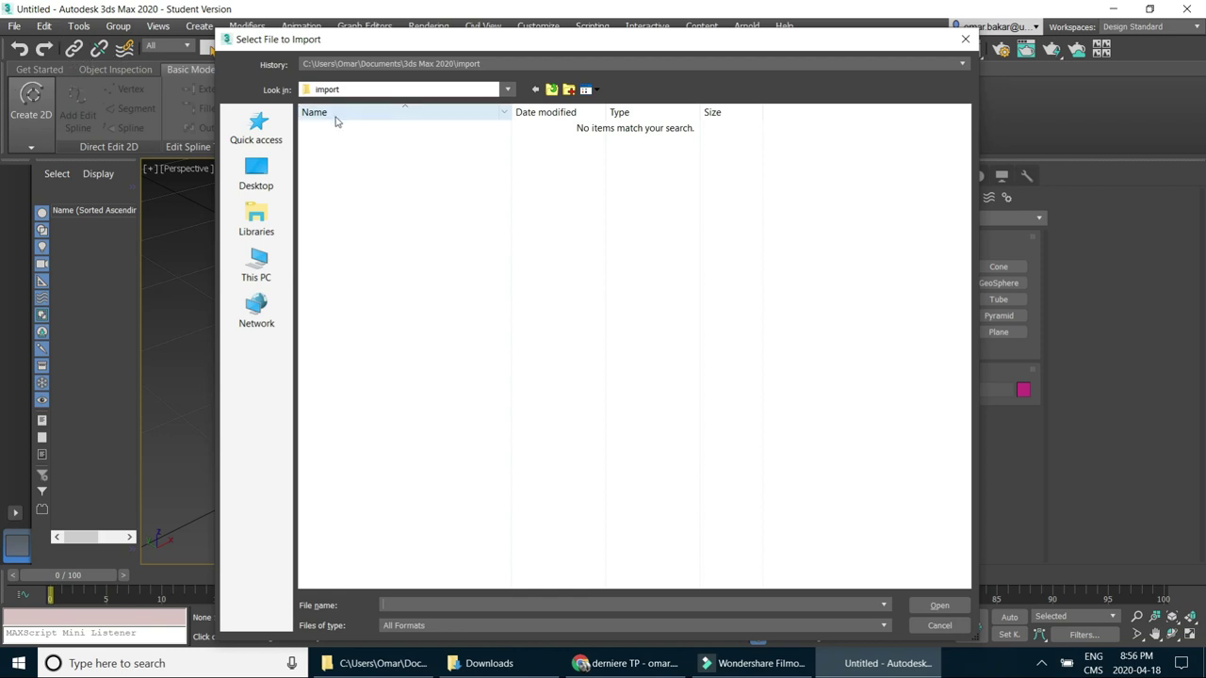
click(269, 217)
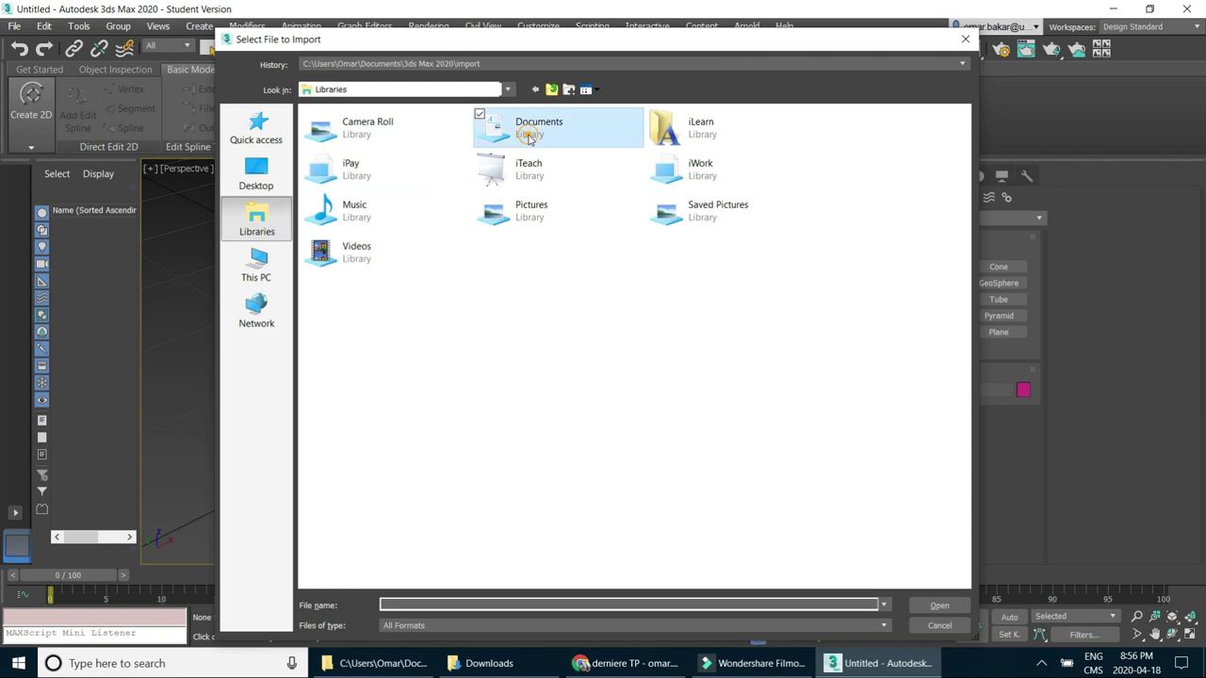
double_click(526, 132)
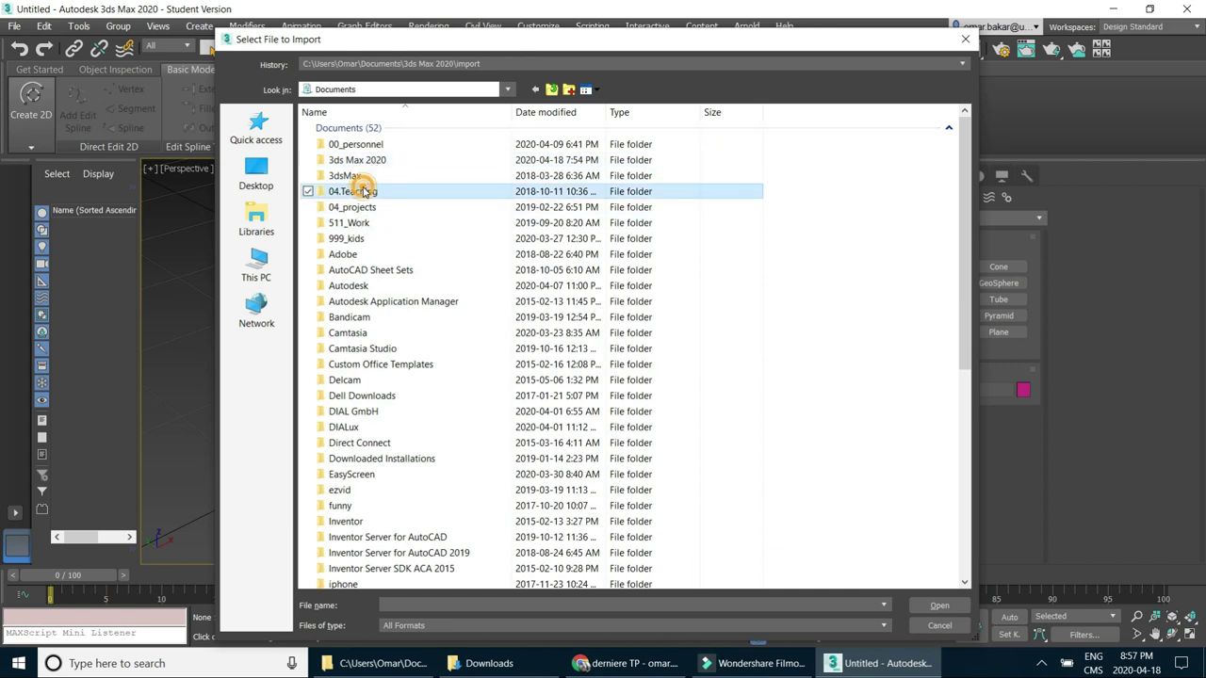
double_click(372, 188)
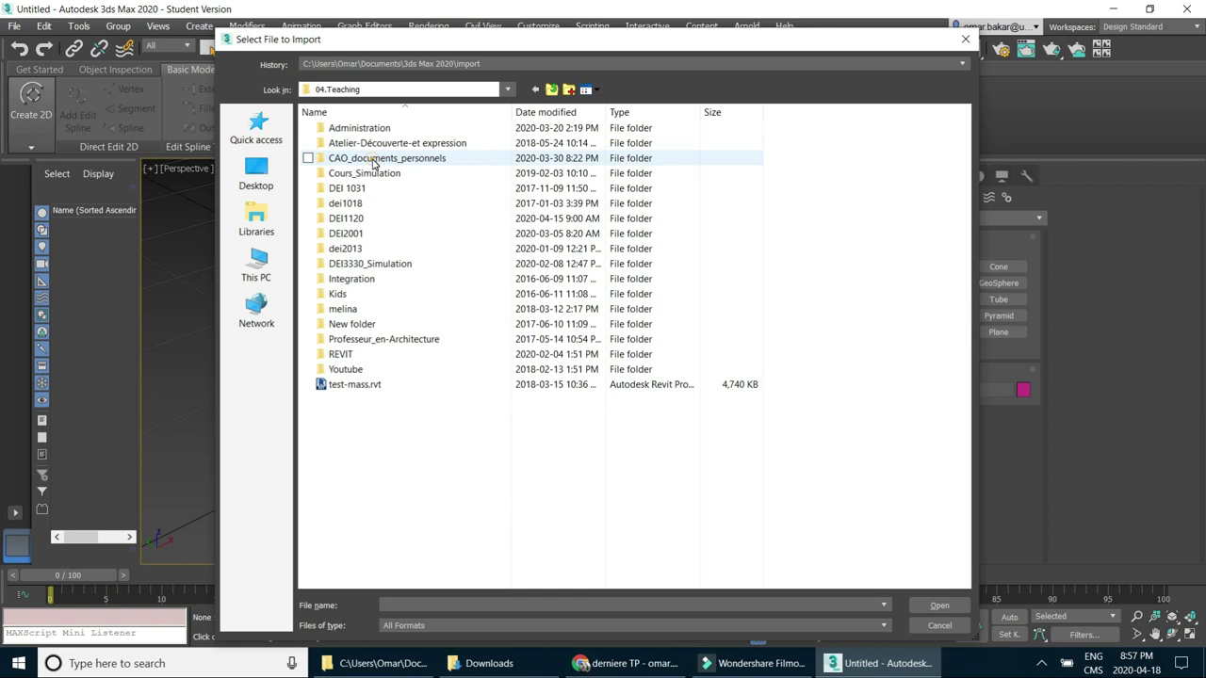
double_click(374, 160)
double_click(344, 128)
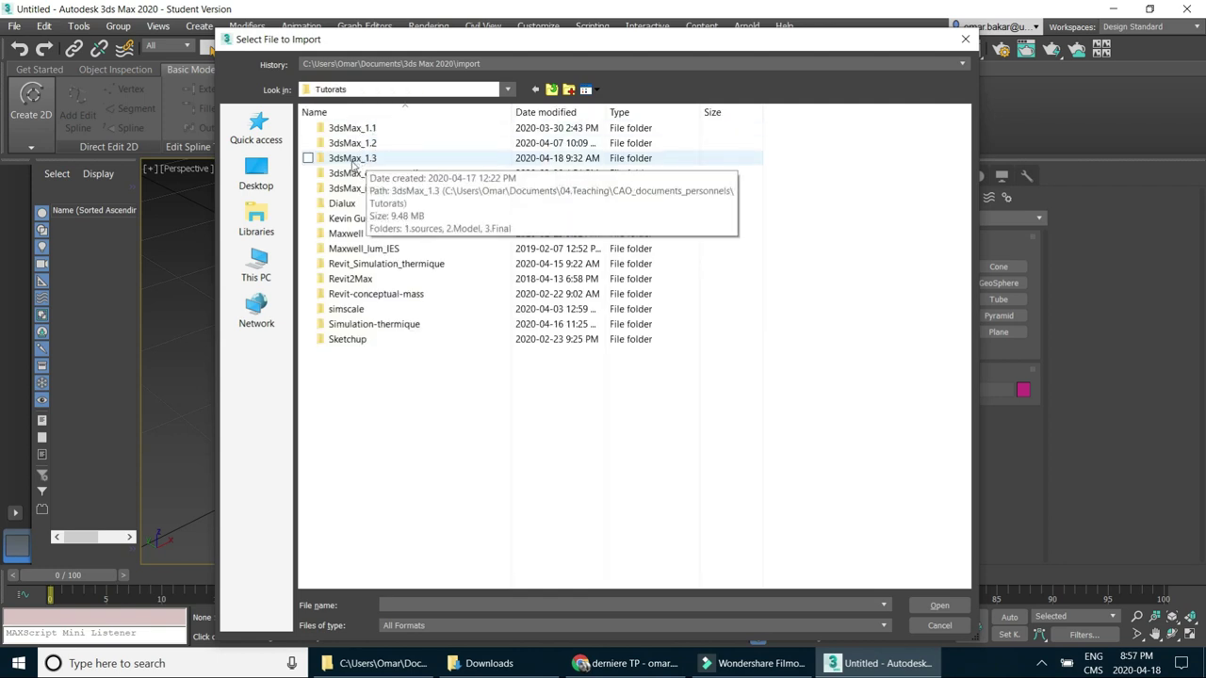
Go into 3dsMax_1.3 > 1.sources > Plans and open BUREAU_V2010.dwg for import.
click(355, 165)
double_click(356, 162)
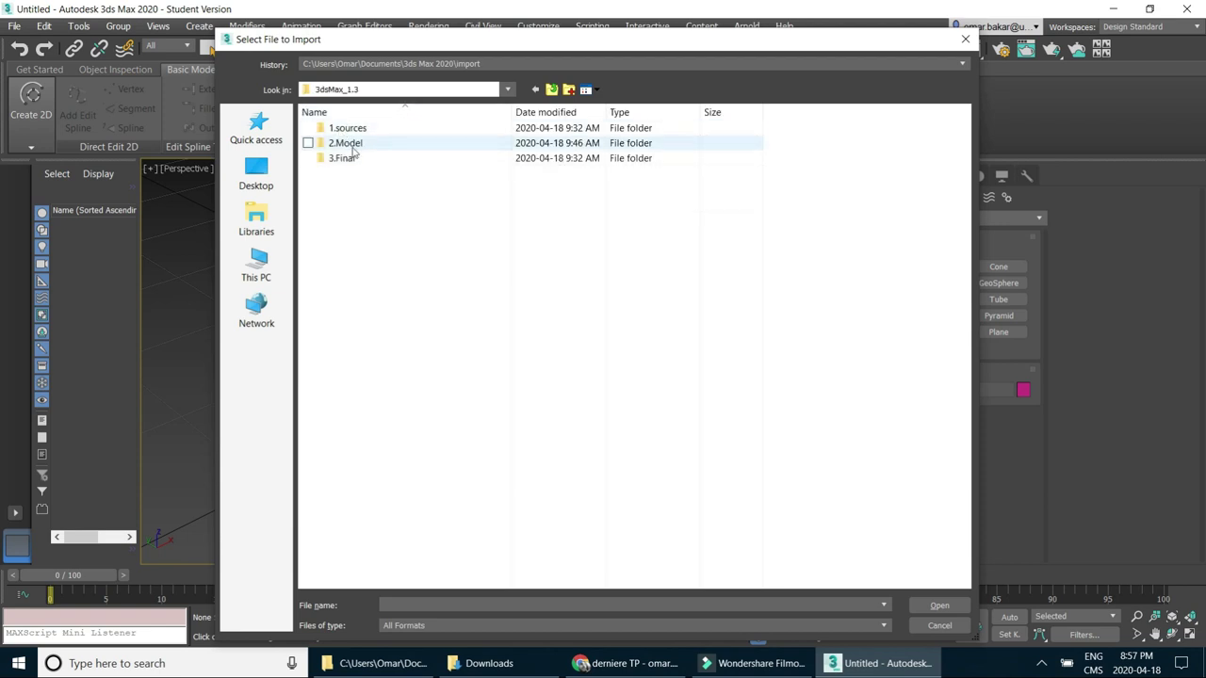
double_click(350, 128)
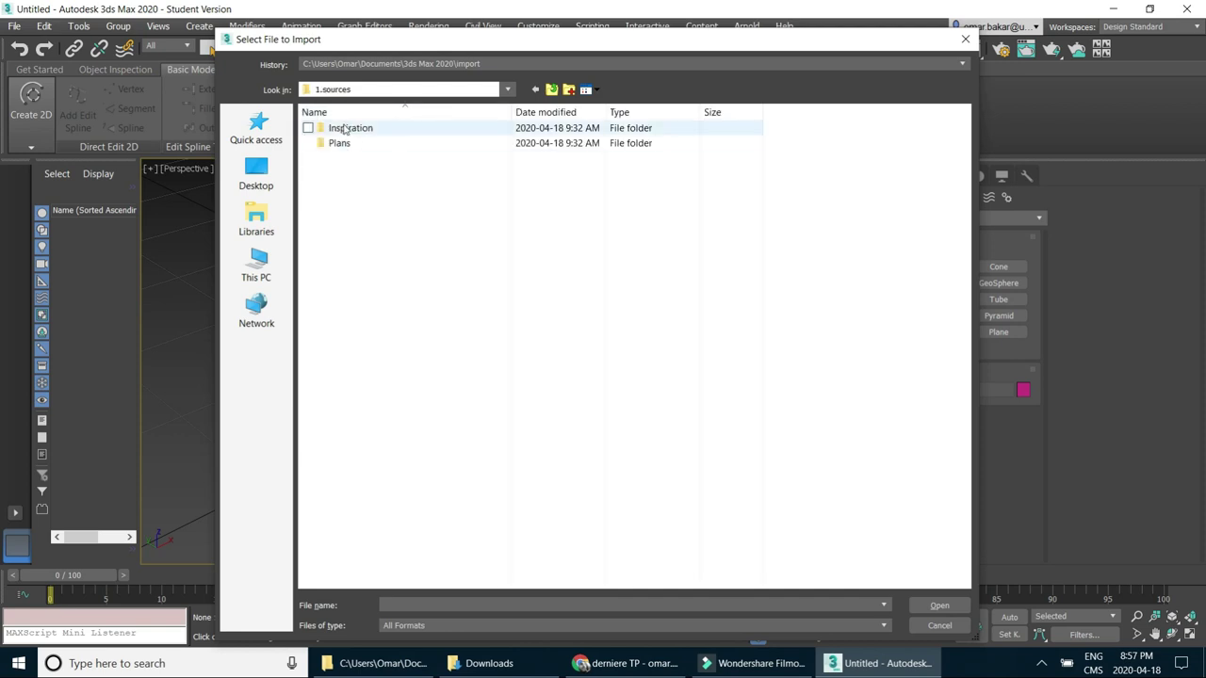
click(553, 91)
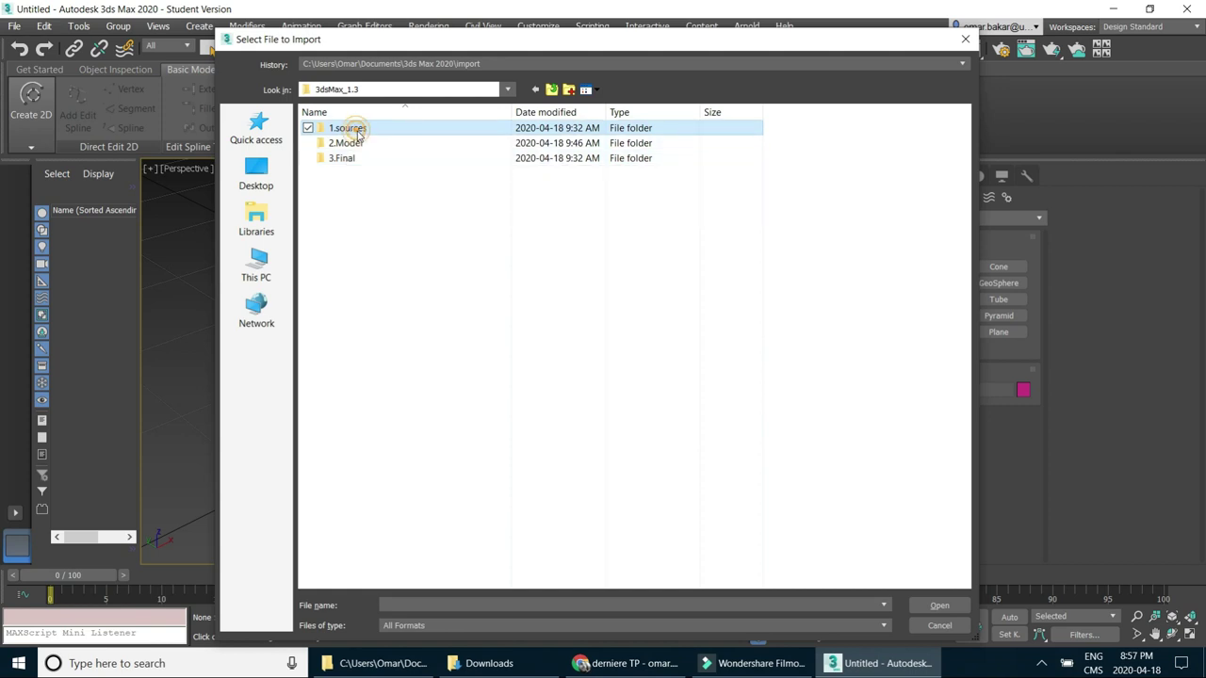
double_click(352, 131)
double_click(339, 143)
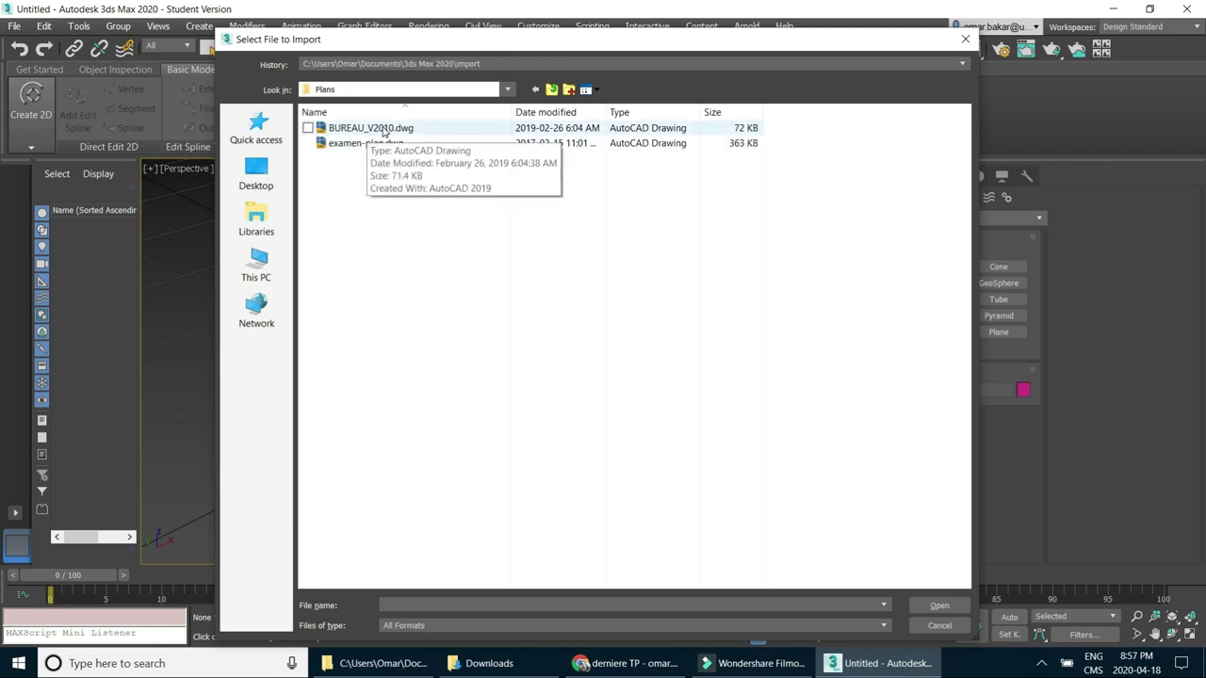
click(381, 129)
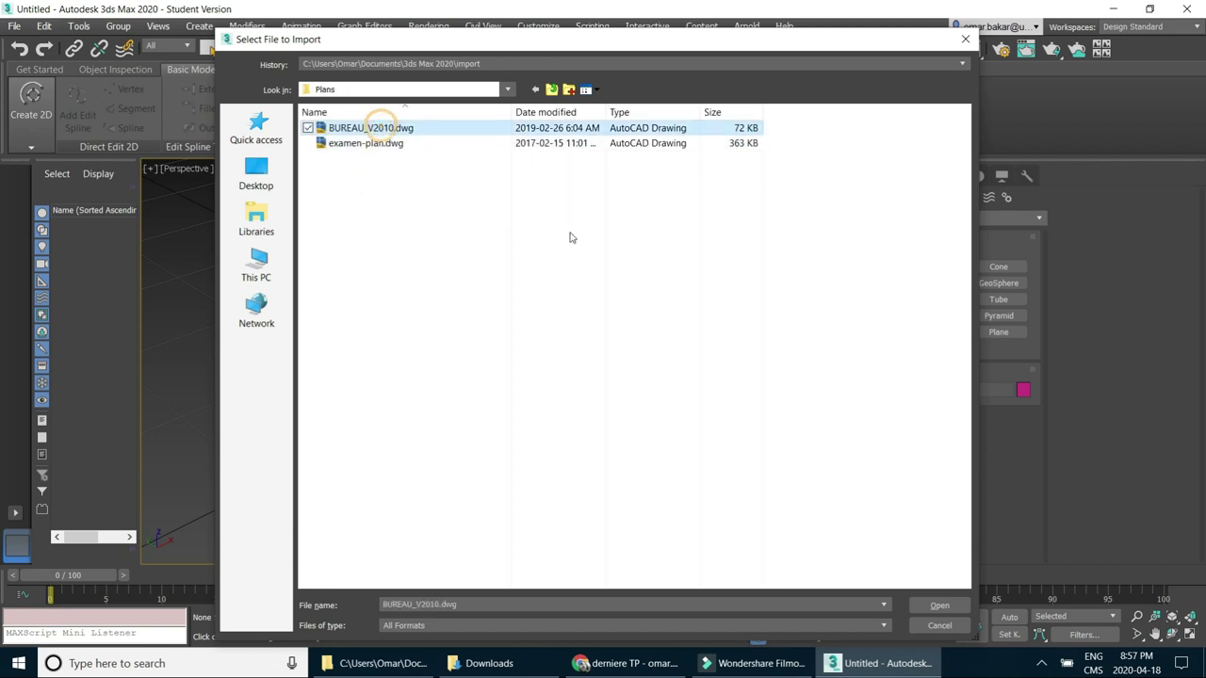
click(937, 607)
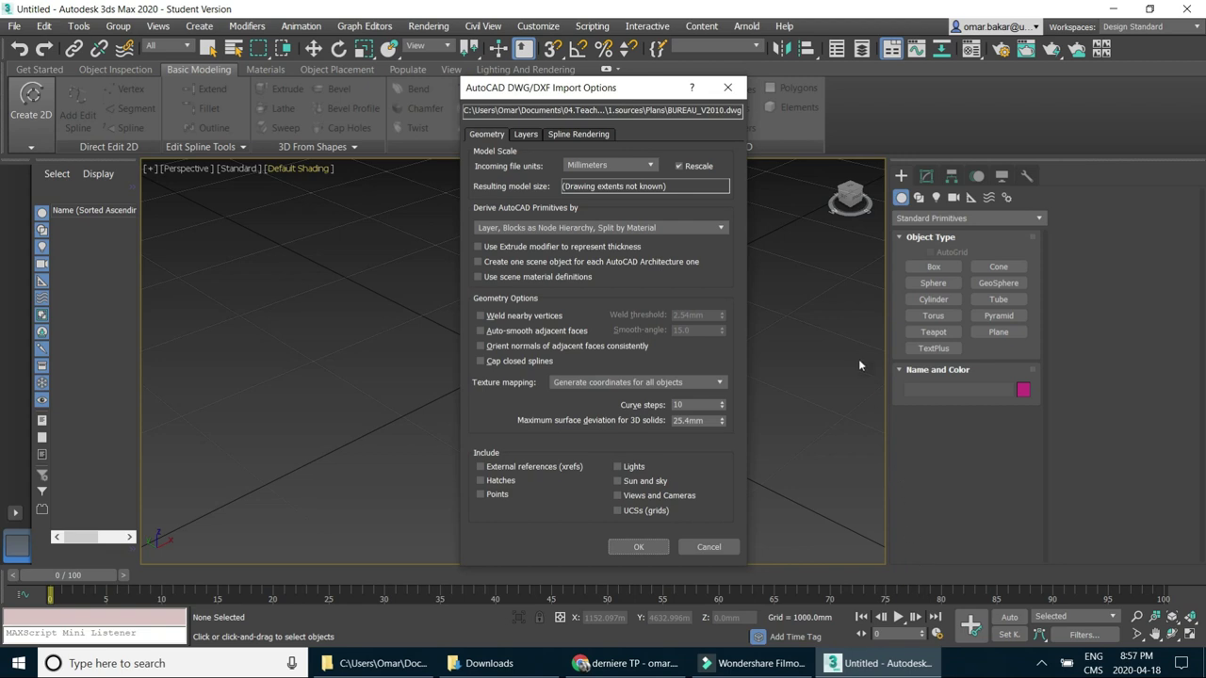
Keep incoming file units as Millimeters in the DWG import options and proceed.
click(650, 165)
click(650, 165)
Confirm the BUREAU_V2010.dwg import, orbit down onto the linework, and widen the Scene Explorer.
click(644, 547)
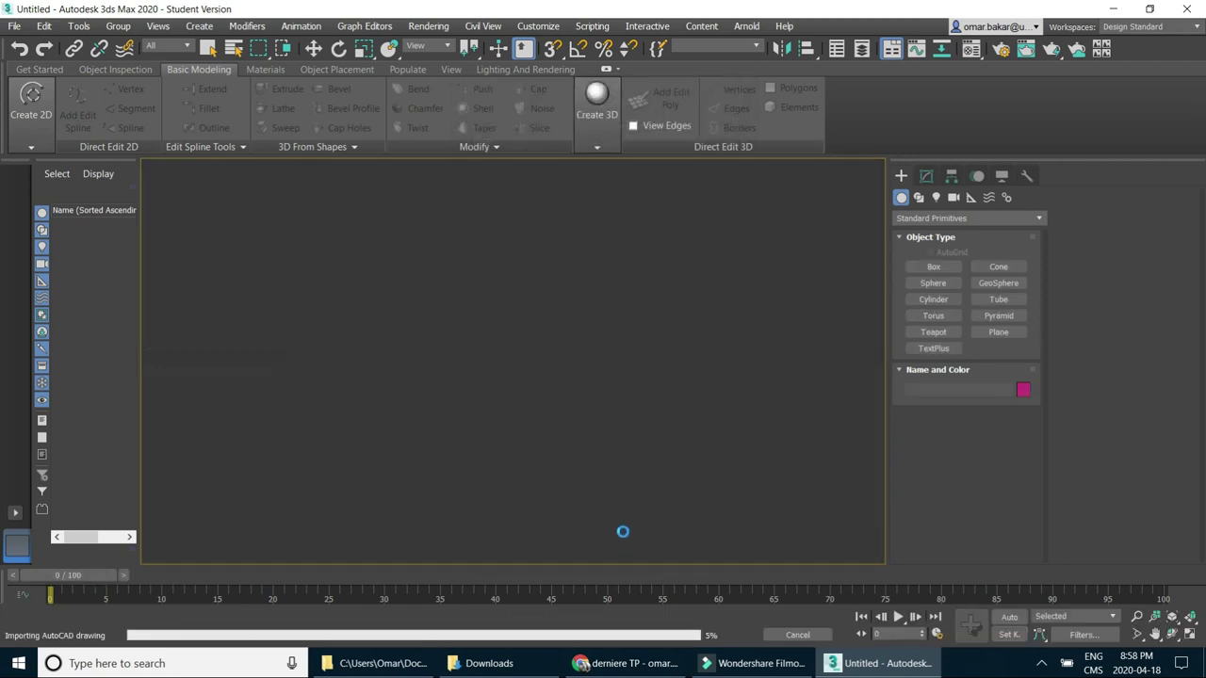
mouse_move(533, 437)
alt+middle_down()
mouse_move(555, 458)
mouse_move(719, 455)
mouse_move(666, 492)
alt+middle_up()
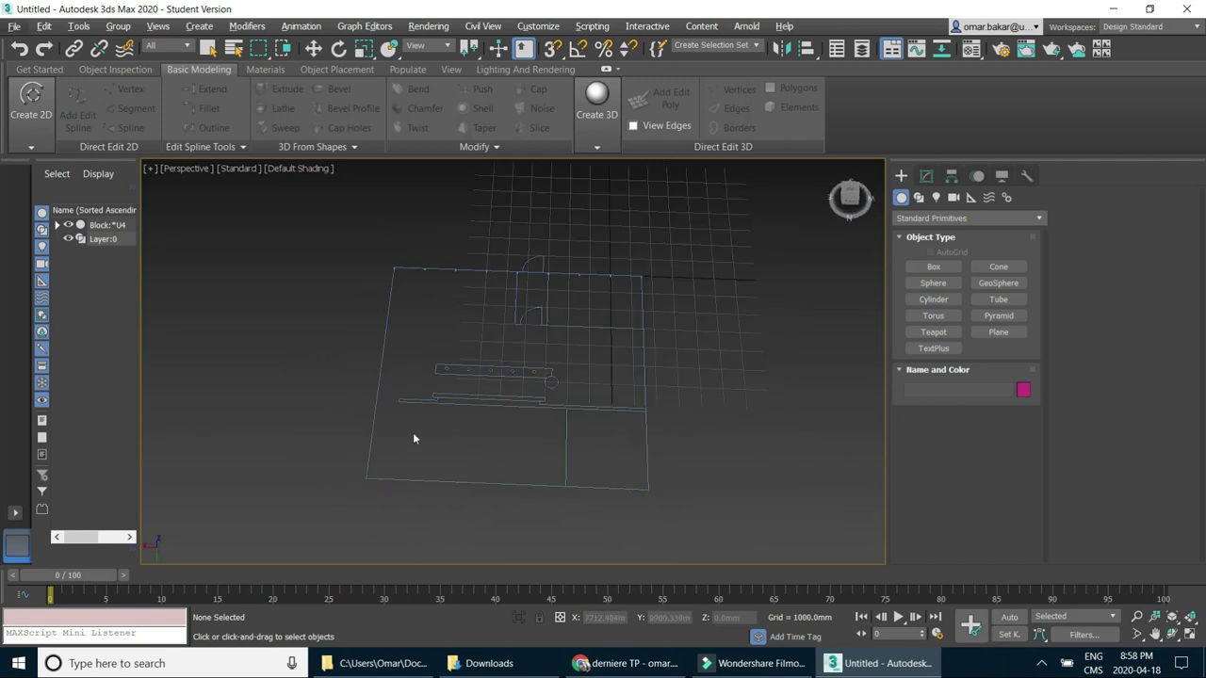
drag(137, 379, 234, 382)
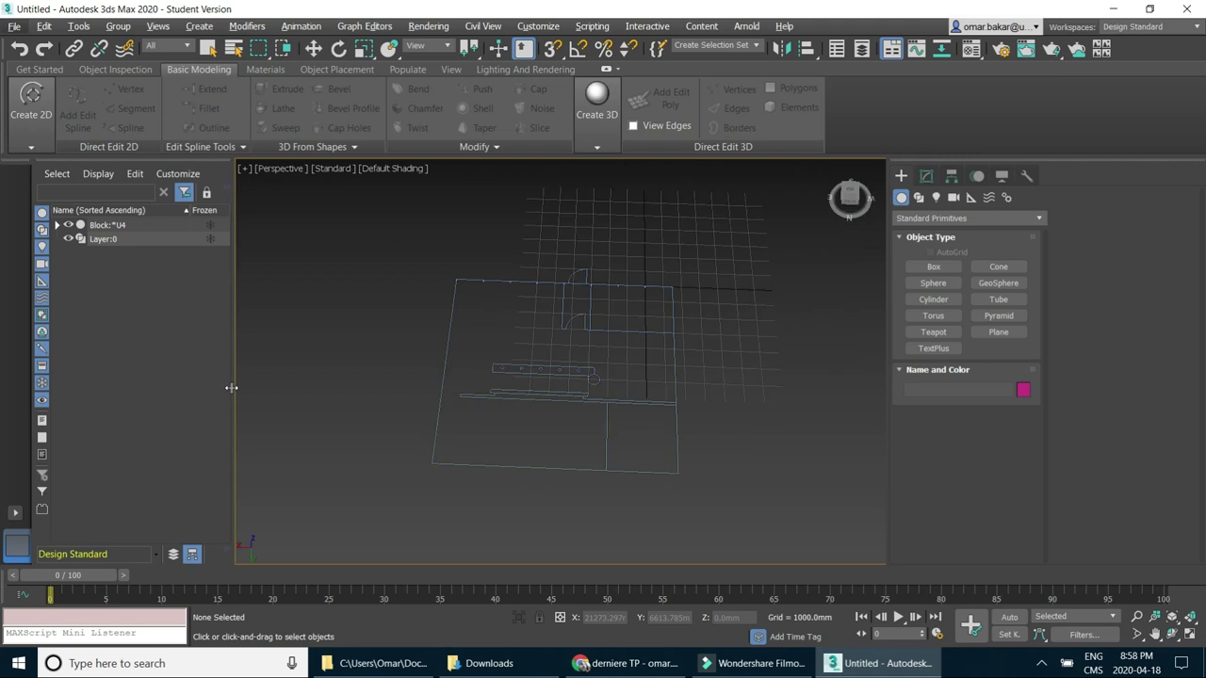
Sort the Scene Explorer by layer and freeze the 0 (default) layer.
click(173, 555)
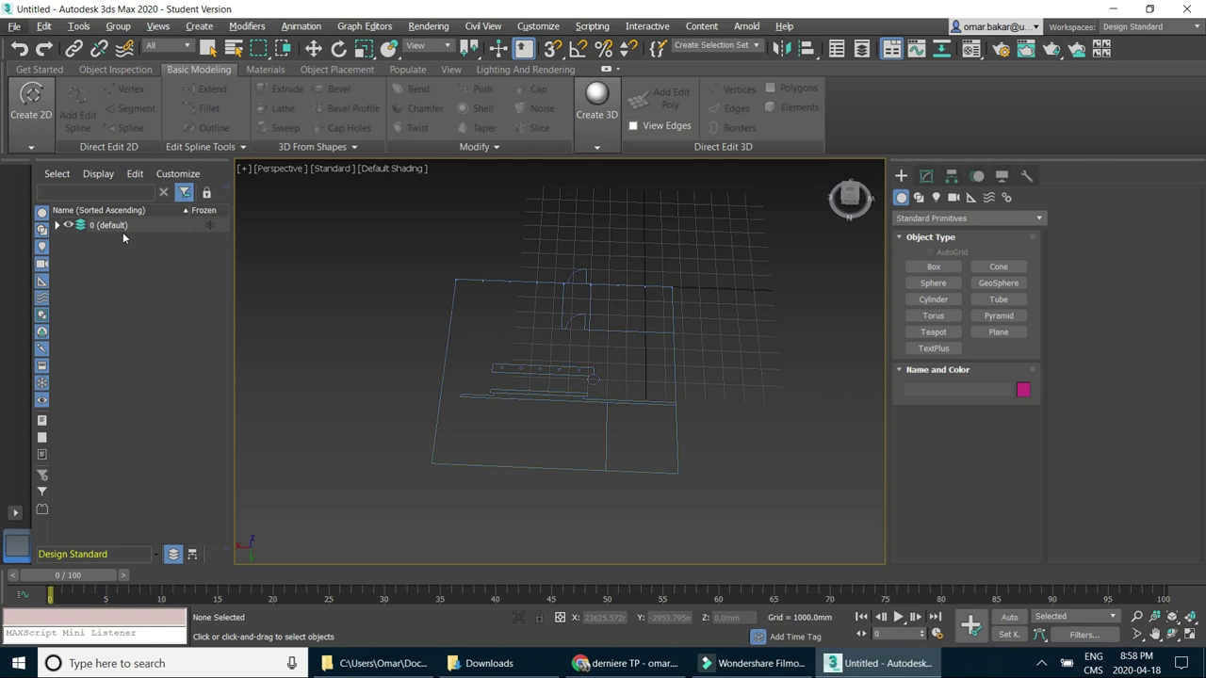
click(56, 225)
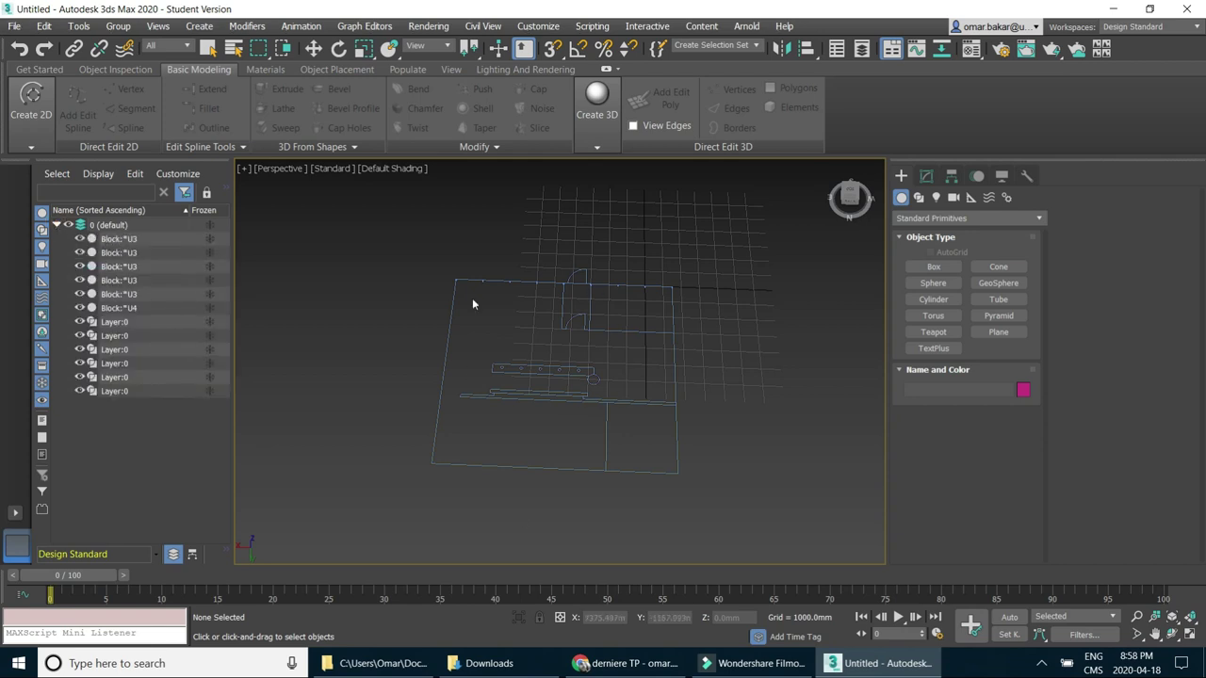
click(56, 225)
click(210, 225)
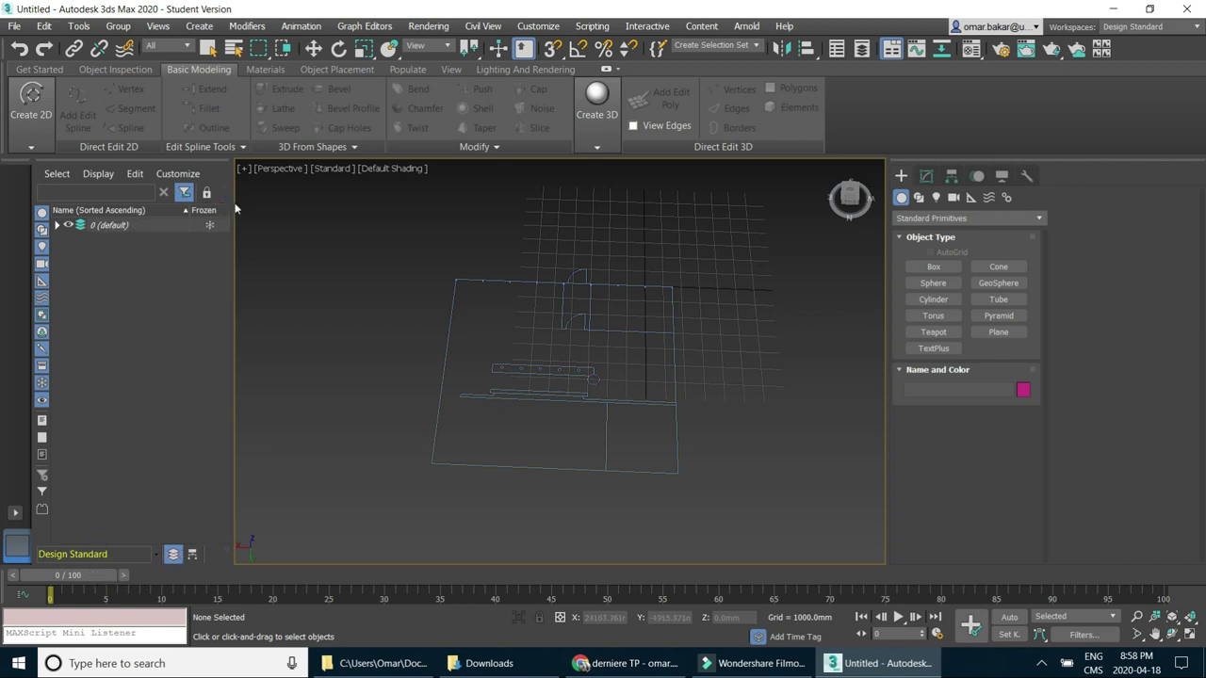
Create a new layer named Architecture, then narrow the Scene Explorer and orbit the plan.
drag(235, 209, 299, 209)
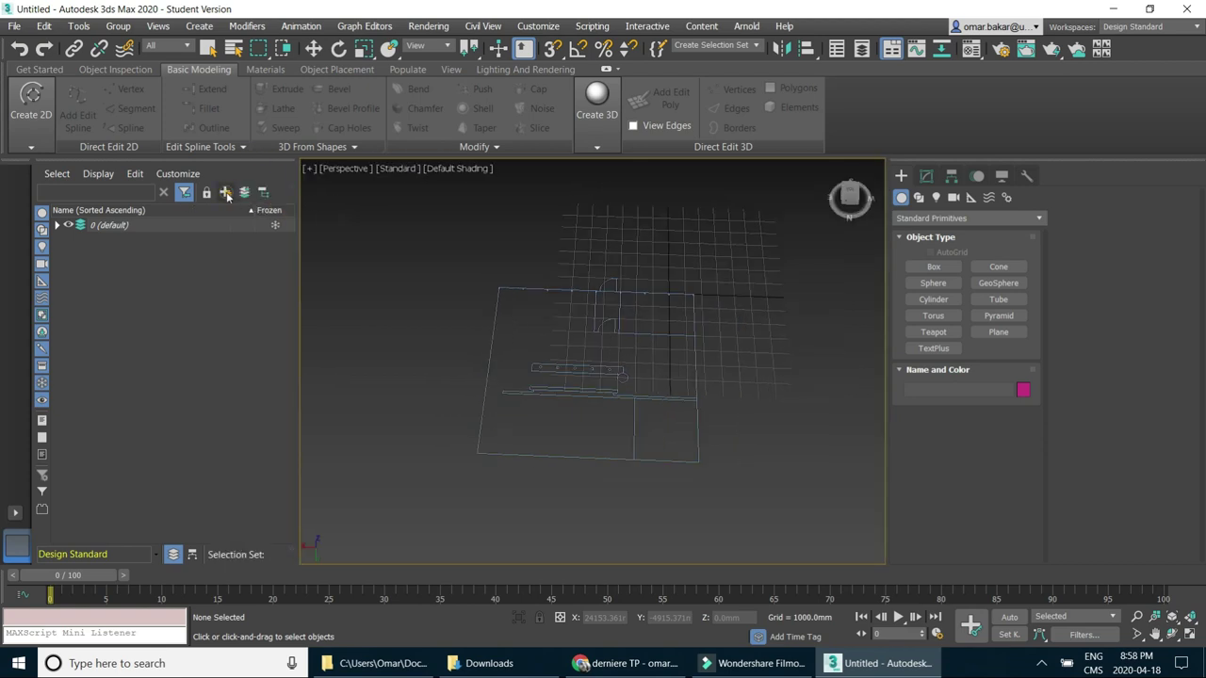
click(226, 193)
text(Architecture)
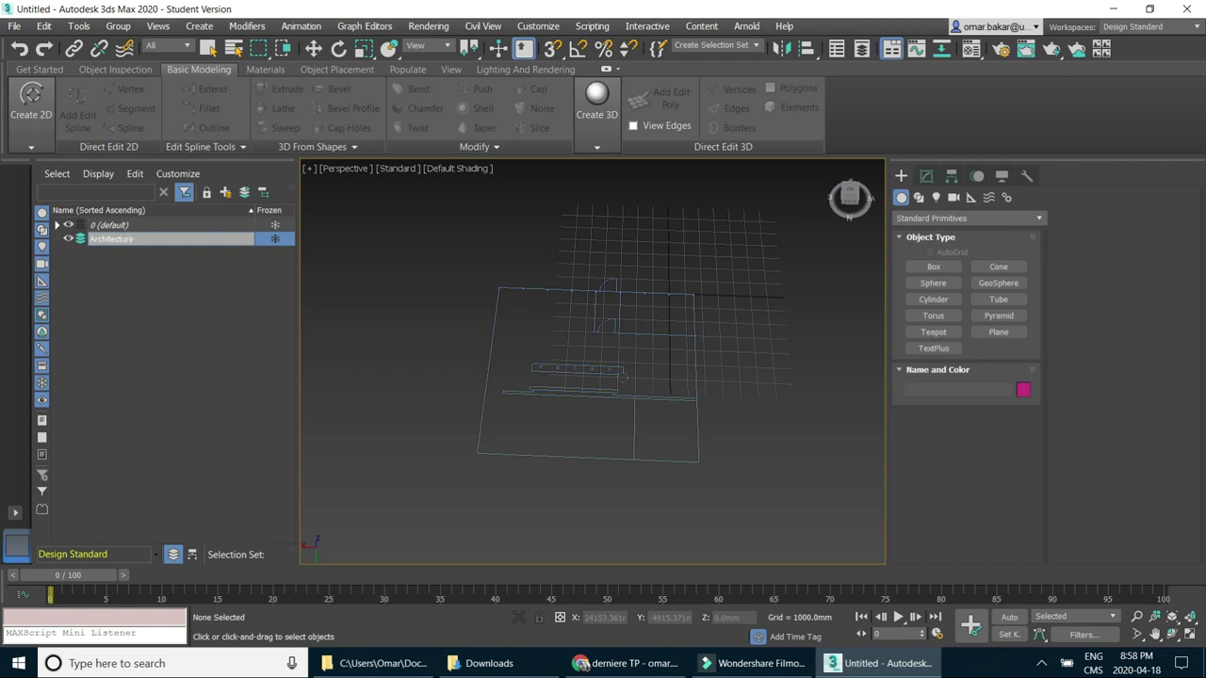
key(Return)
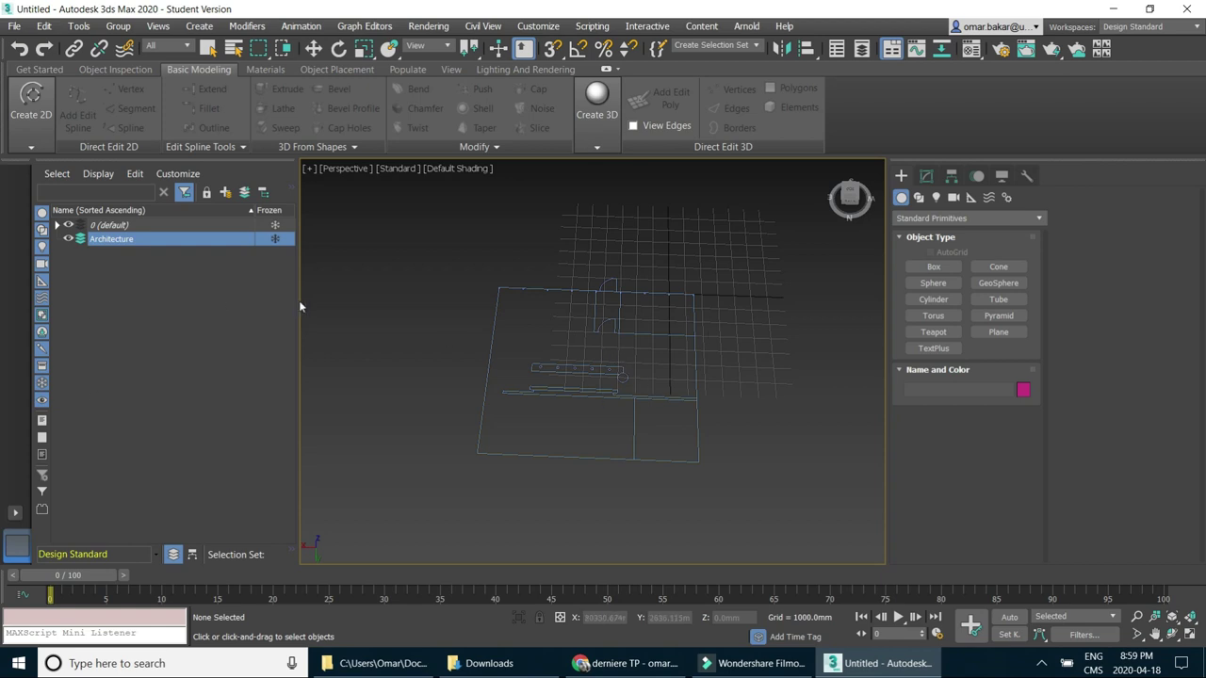
drag(295, 303, 207, 302)
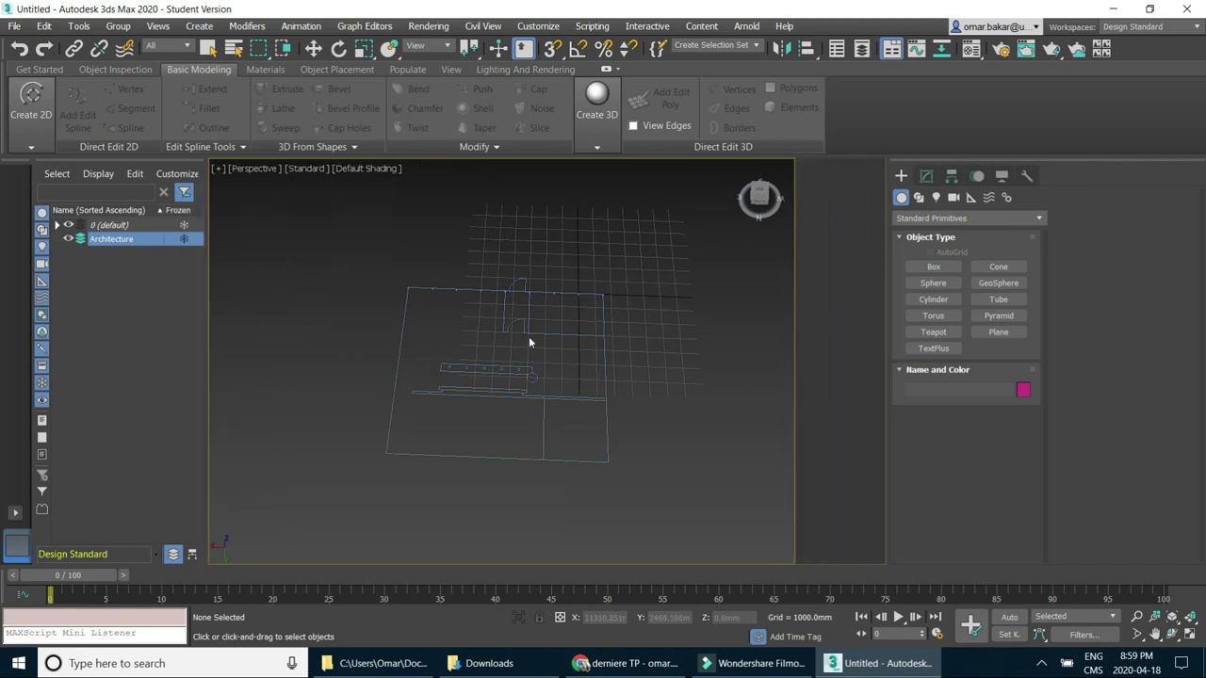
alt+middle_drag(517, 437, 715, 409)
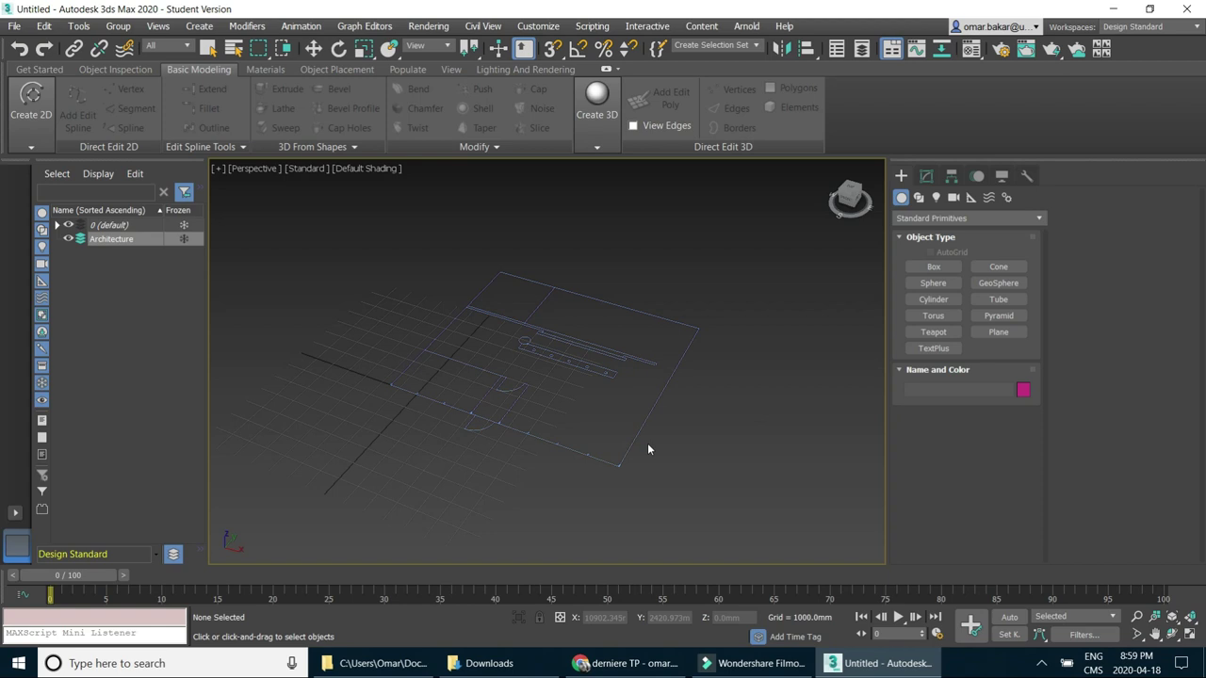
Set the object category to AEC Extended and show four viewports, zooming out in Top.
click(921, 220)
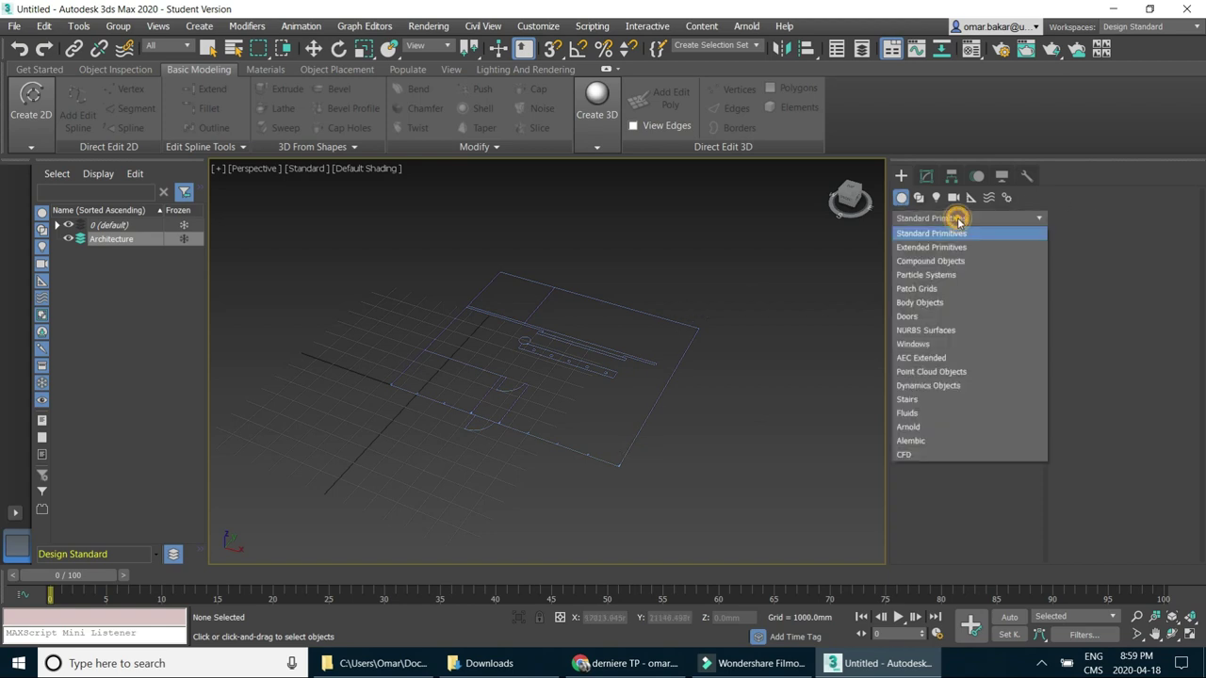
click(921, 359)
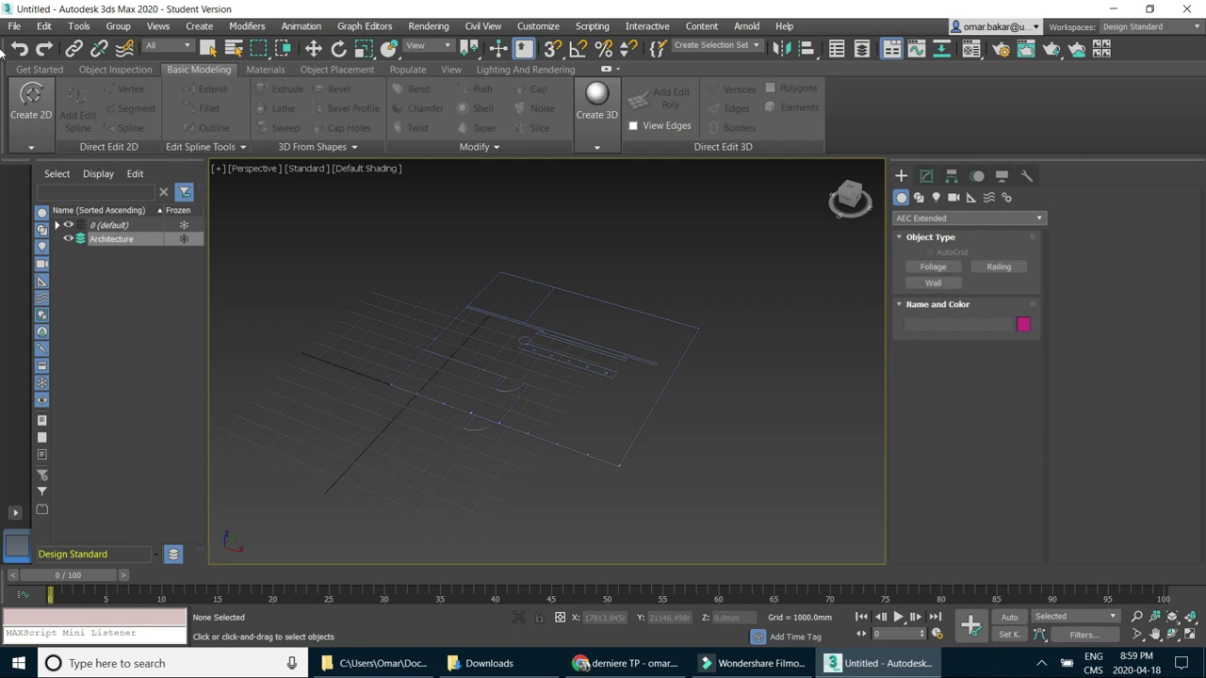
click(1189, 633)
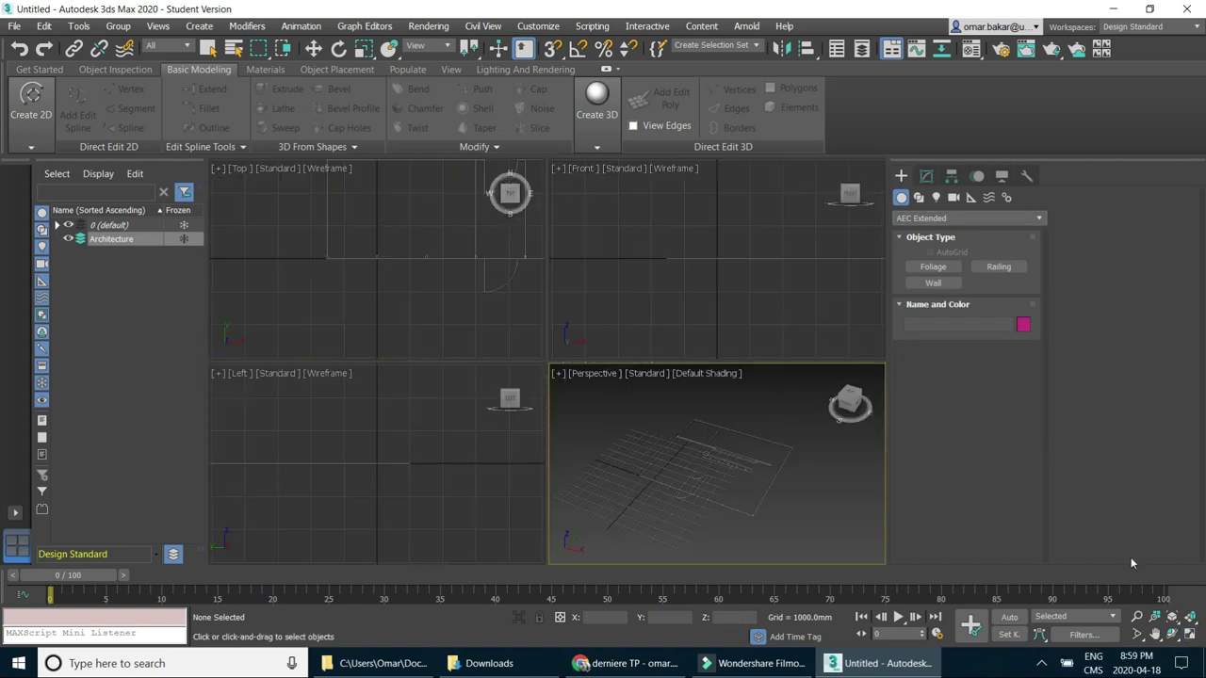
click(328, 265)
scroll(326, 256, down, 2)
scroll(326, 255, down, 2)
scroll(319, 263, down, 2)
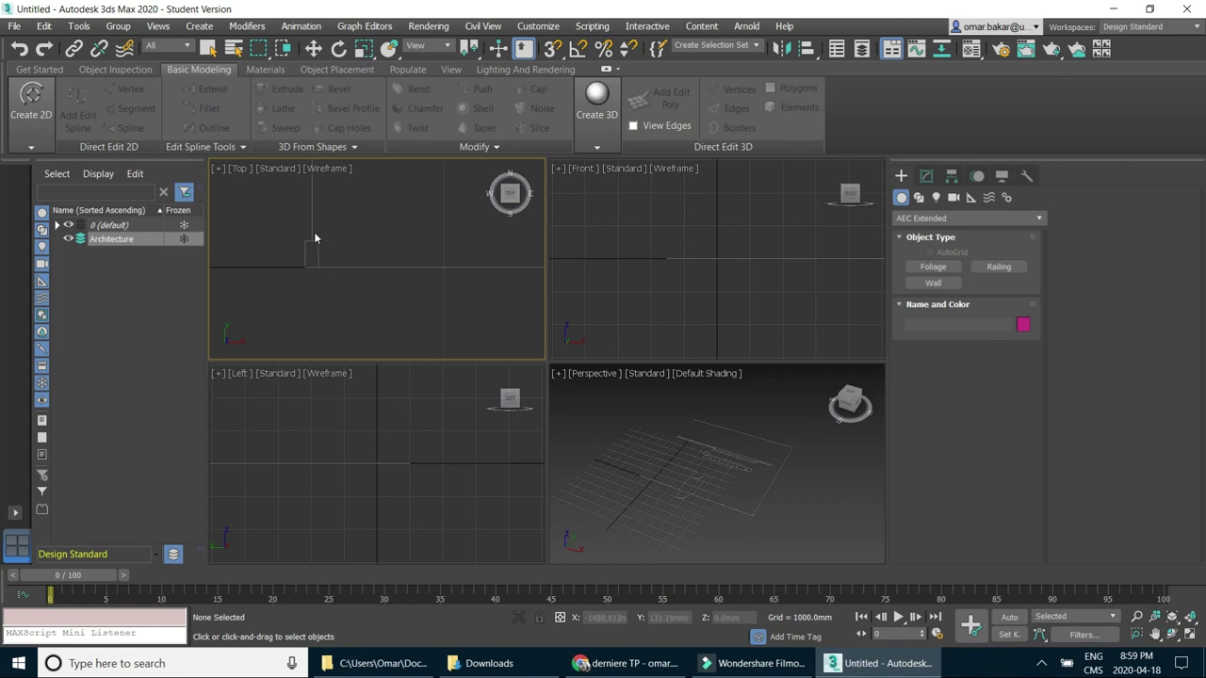
click(179, 236)
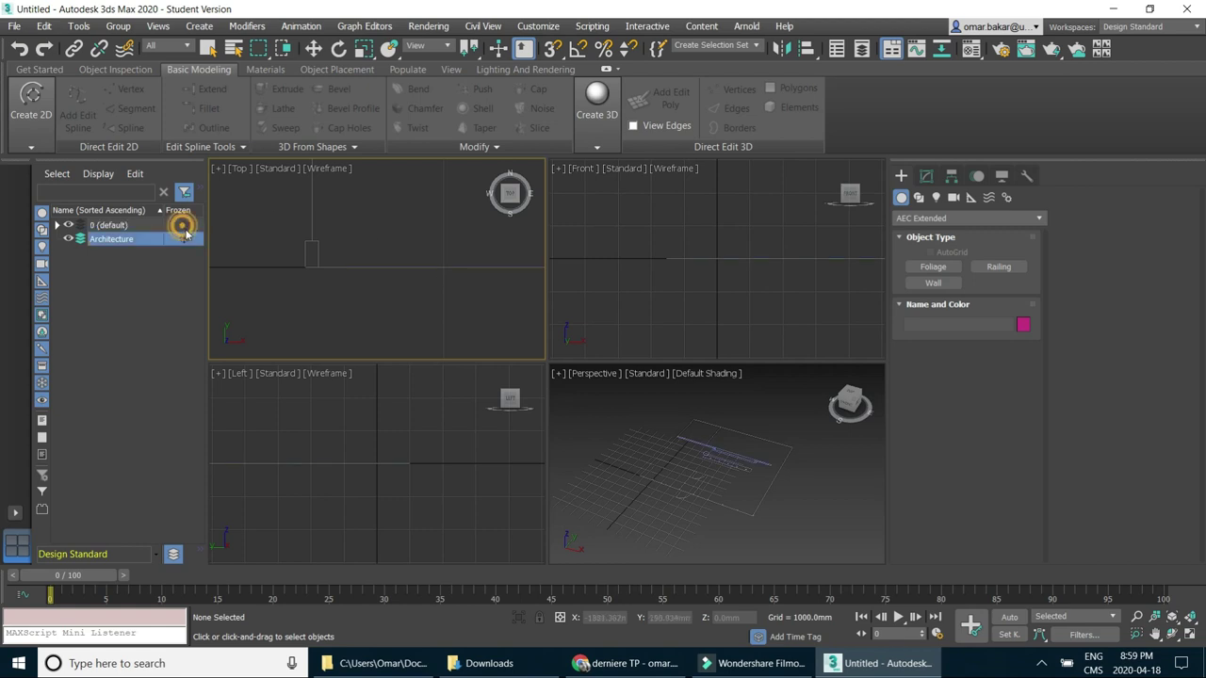
click(310, 229)
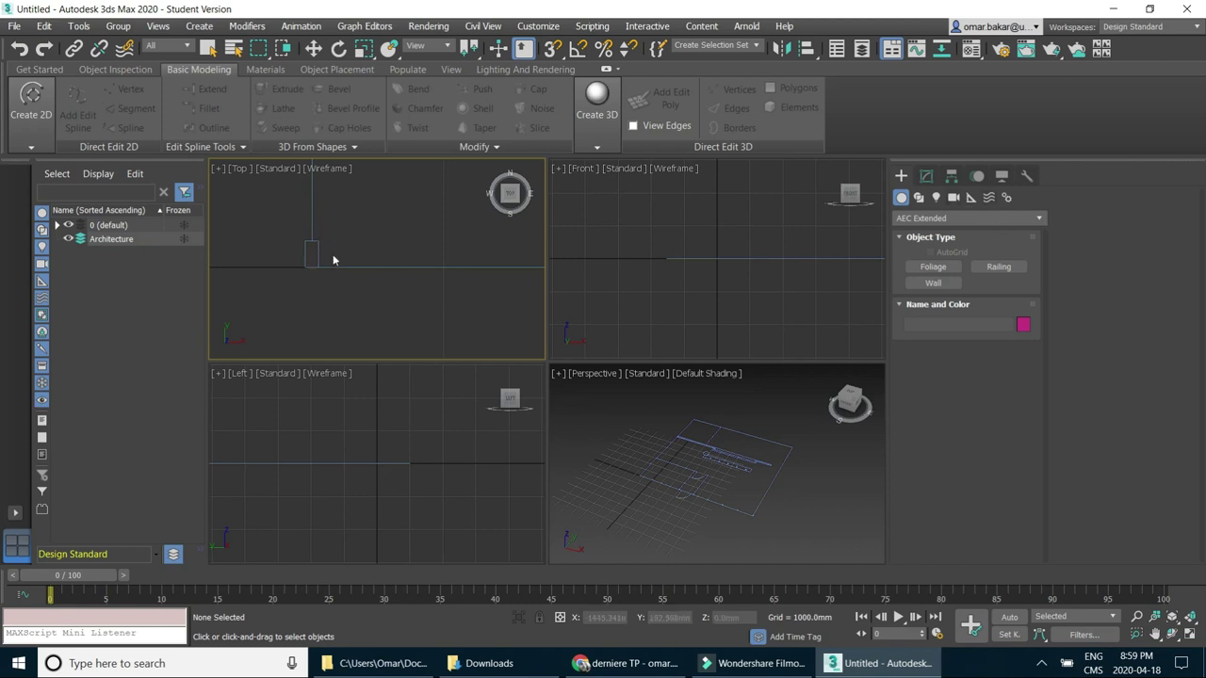
Select the imported wall spline, enter Editable Spline Vertex level, and pick the door's top corner vertex.
click(927, 177)
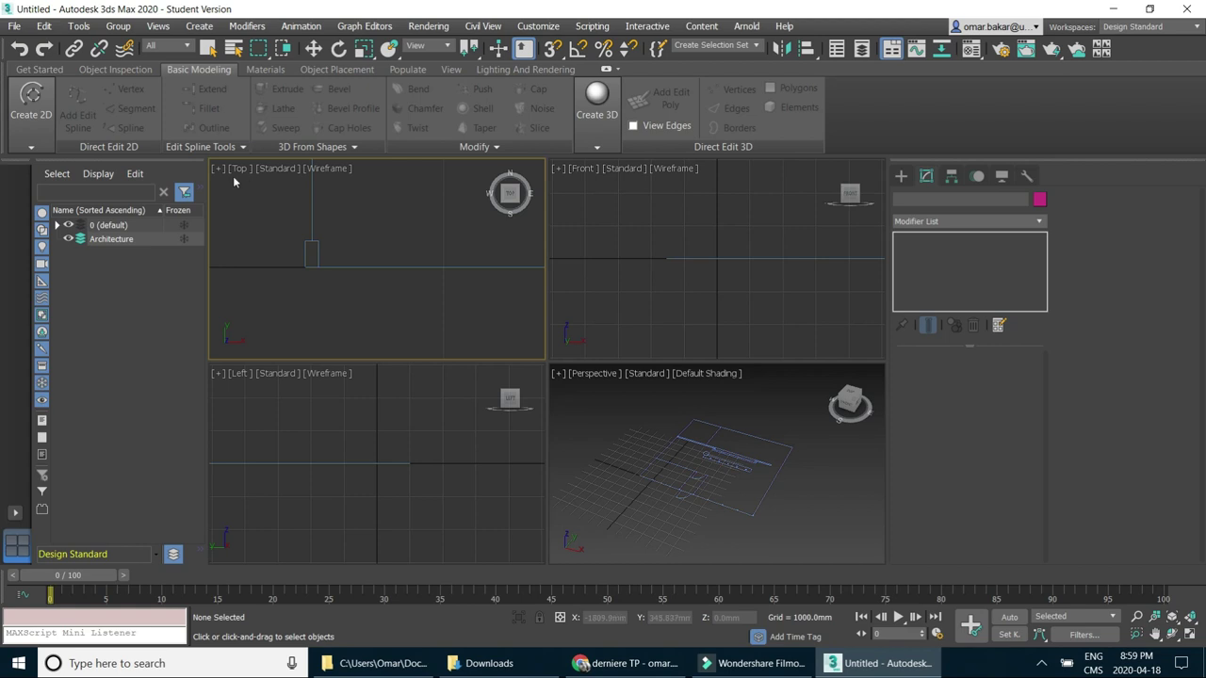
click(313, 211)
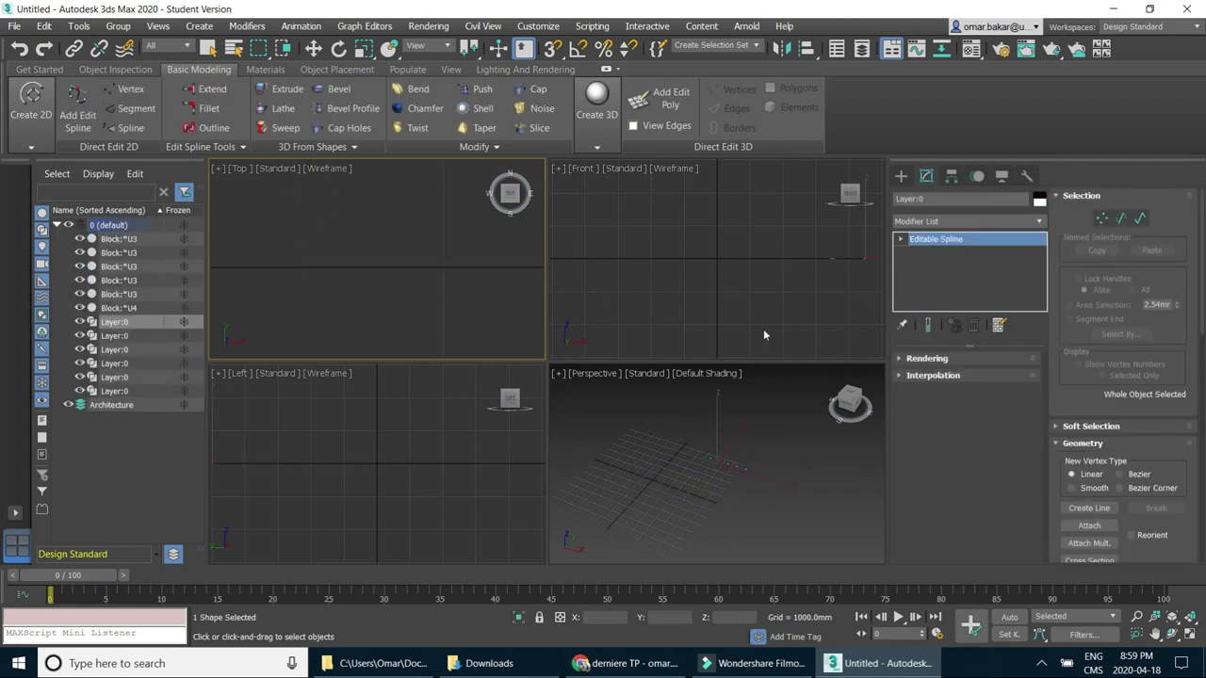
scroll(438, 271, up, 2)
scroll(420, 258, up, 1)
scroll(415, 258, up, 2)
scroll(393, 271, up, 2)
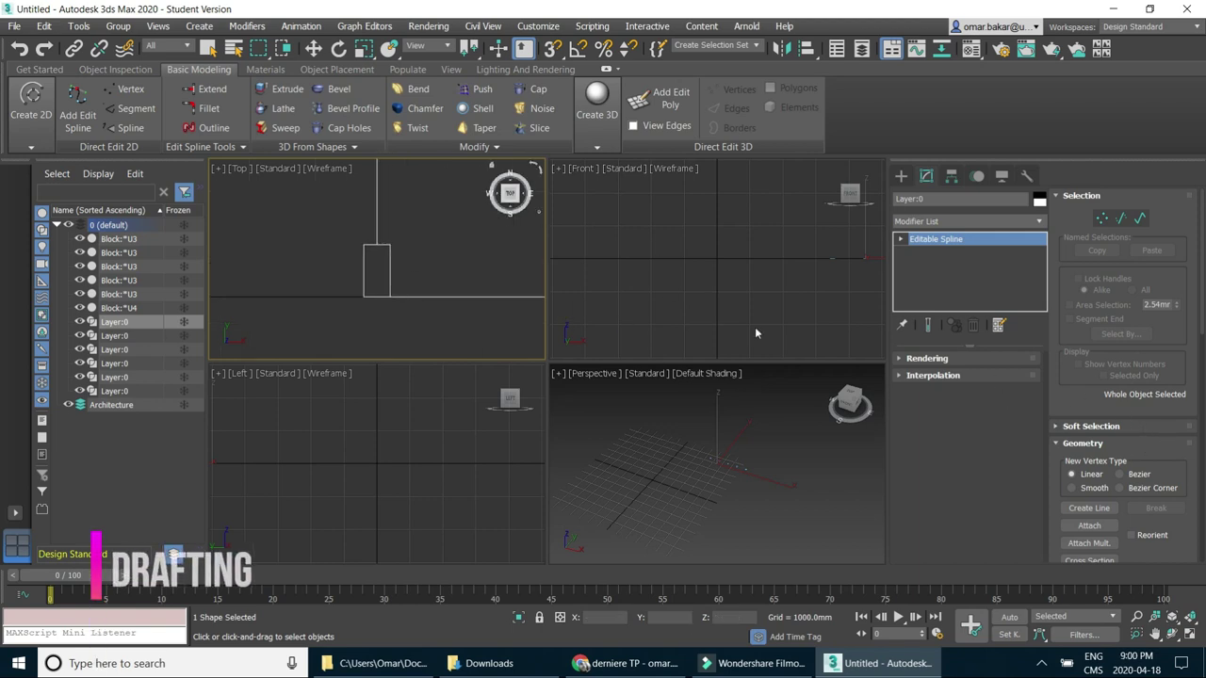
click(901, 240)
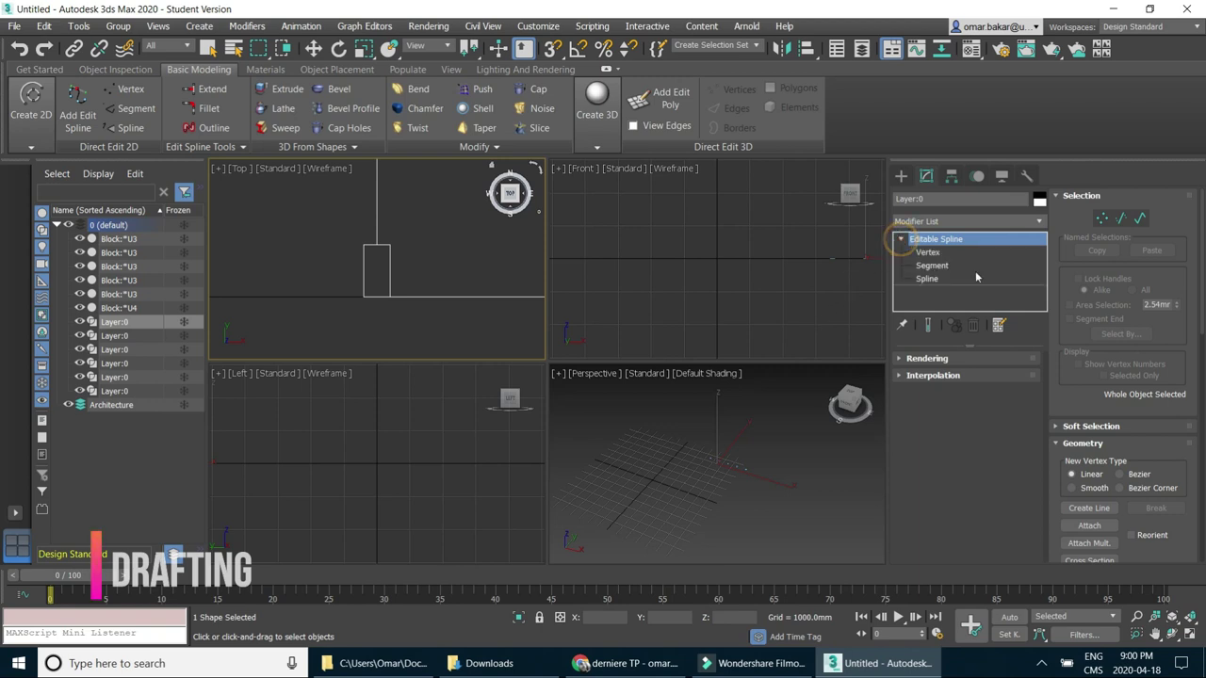
click(928, 253)
click(377, 245)
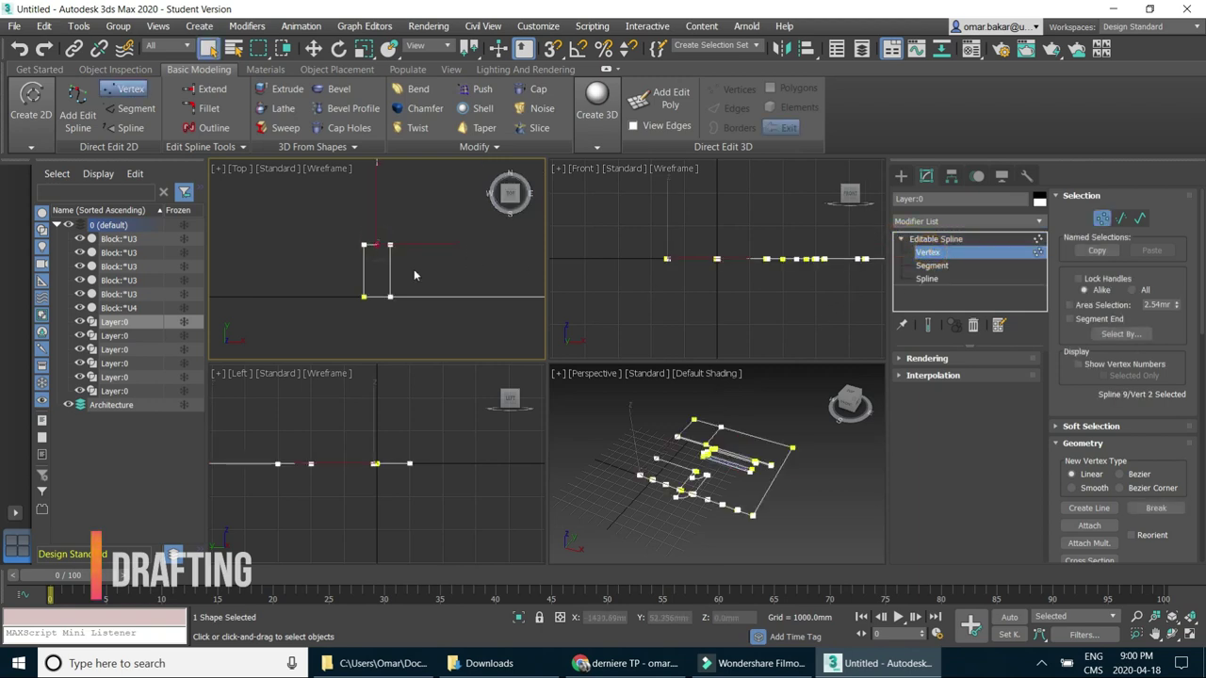
Turn on perpendicular snapping and move the door's top vertex 100 mm down onto the wall.
right_click(552, 52)
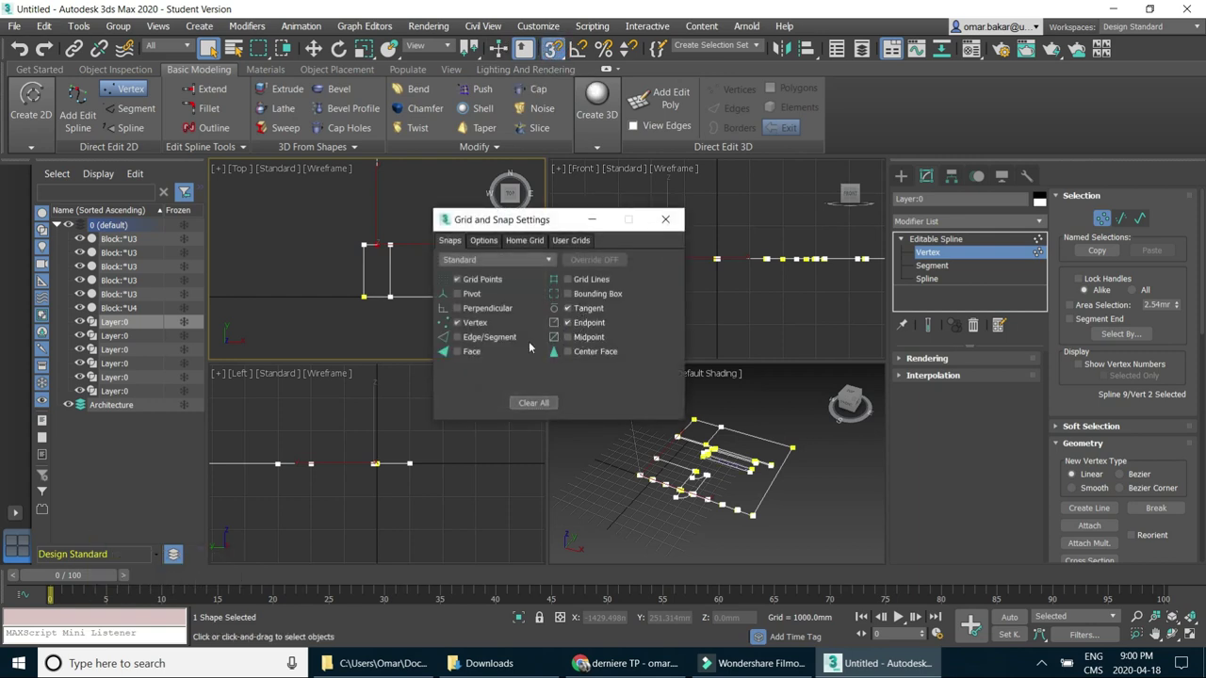
click(457, 309)
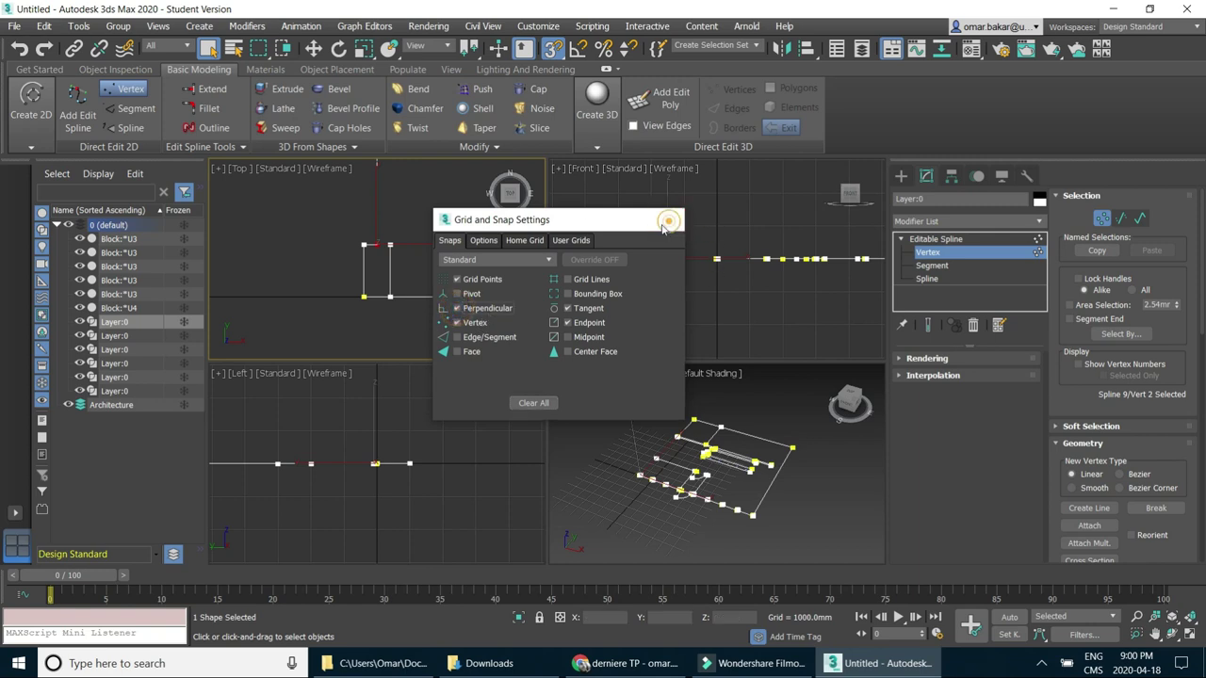
click(665, 218)
click(314, 48)
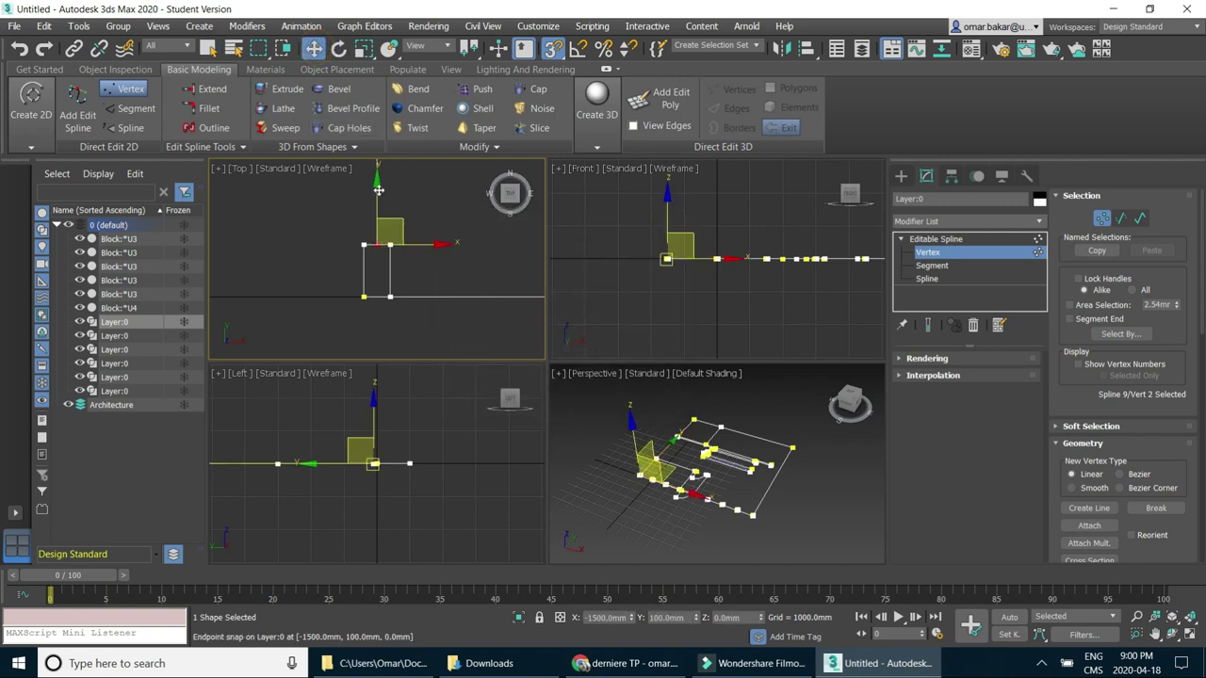
drag(375, 258, 376, 299)
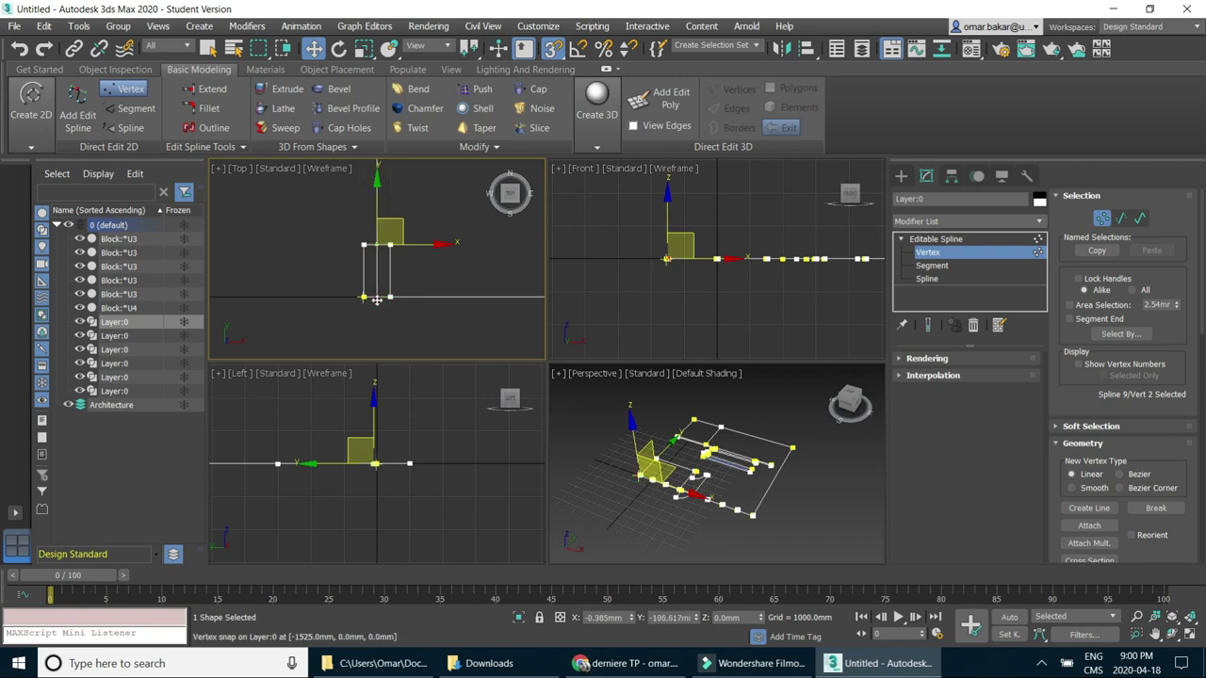
drag(377, 300, 375, 295)
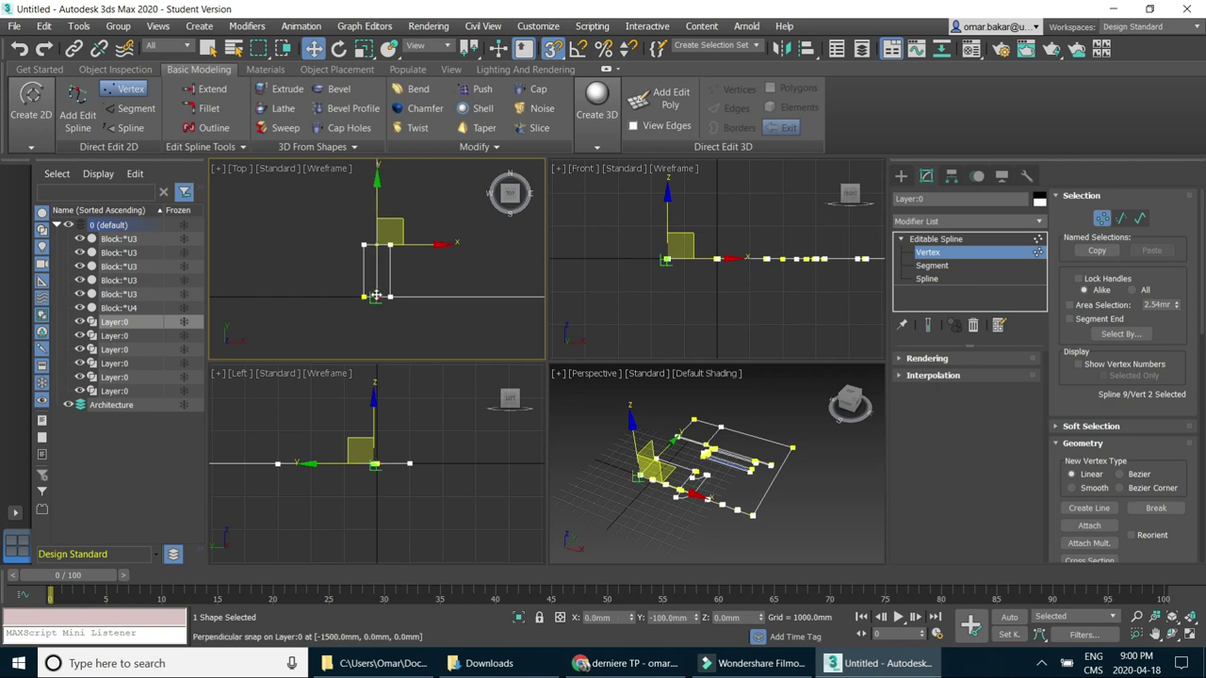
click(386, 319)
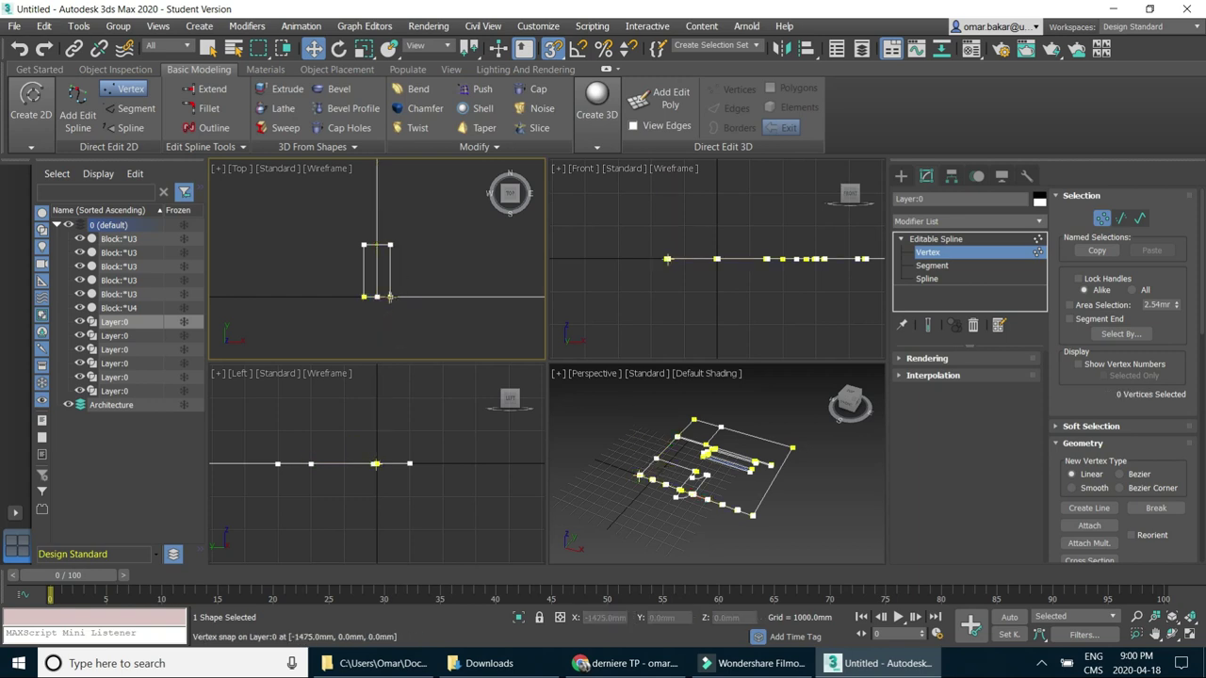
Frame the whole wall and both door arcs, then freeze the 0 (default) layer.
scroll(390, 259, down, 3)
scroll(370, 285, down, 3)
middle_drag(414, 302, 367, 302)
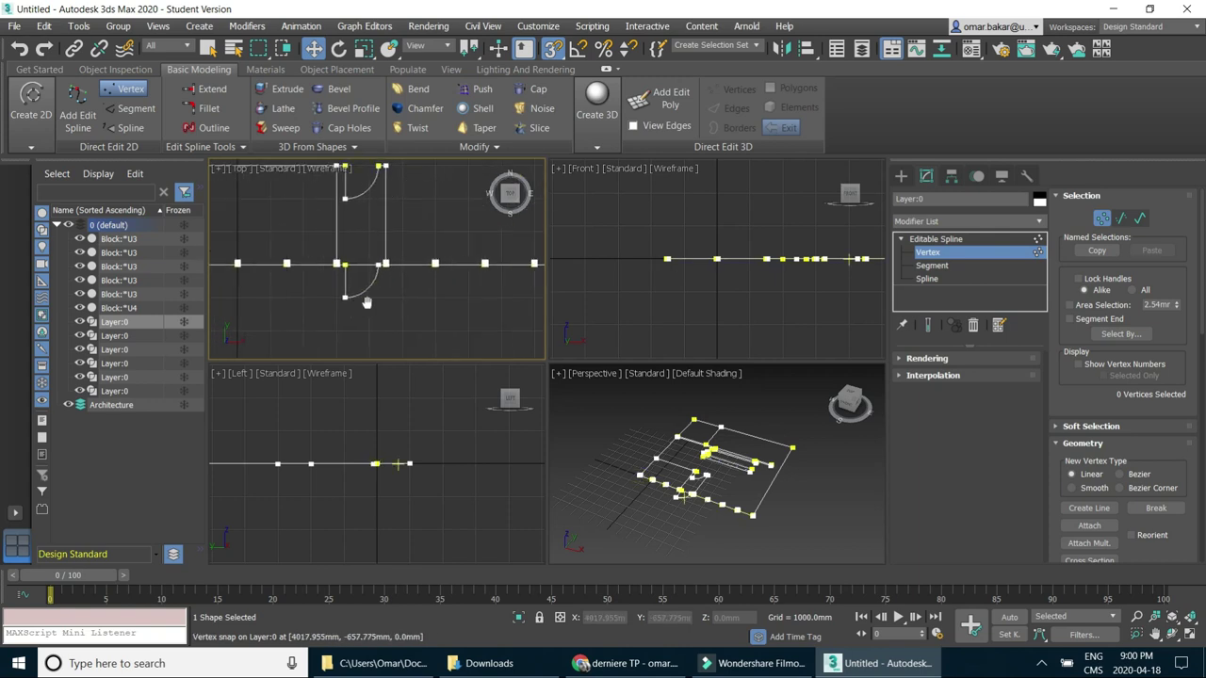
scroll(364, 310, down, 2)
scroll(399, 270, down, 3)
scroll(400, 270, up, 3)
scroll(384, 294, down, 3)
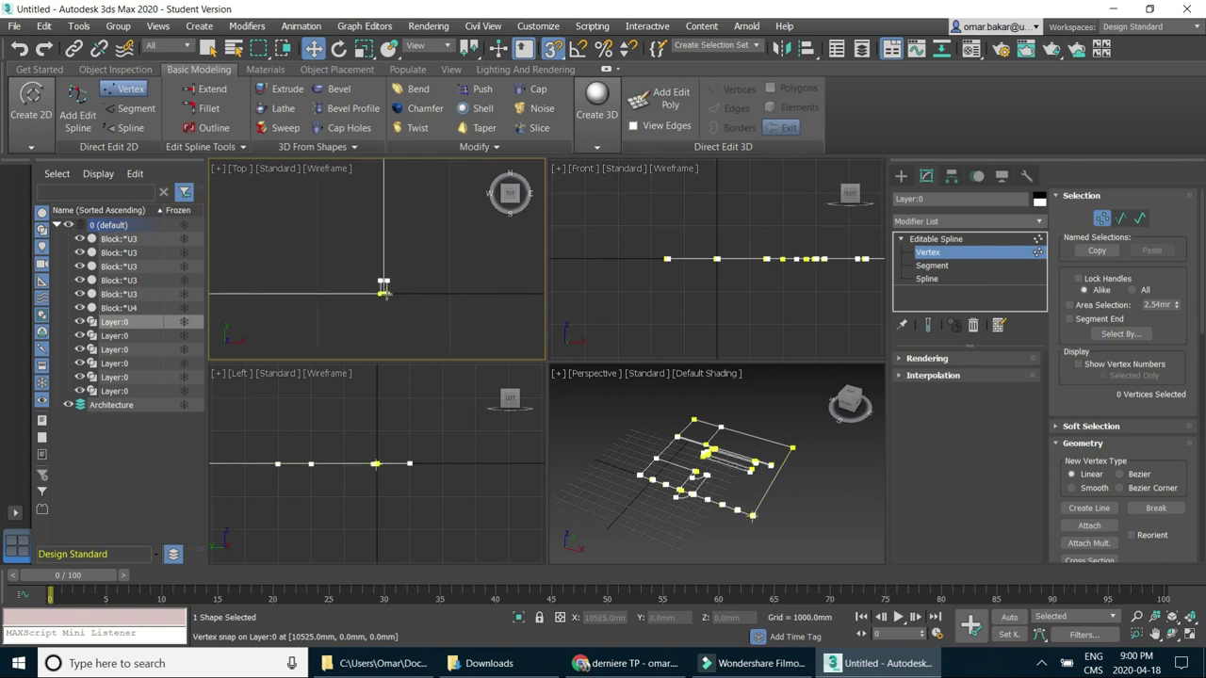
scroll(384, 292, up, 4)
scroll(391, 300, up, 2)
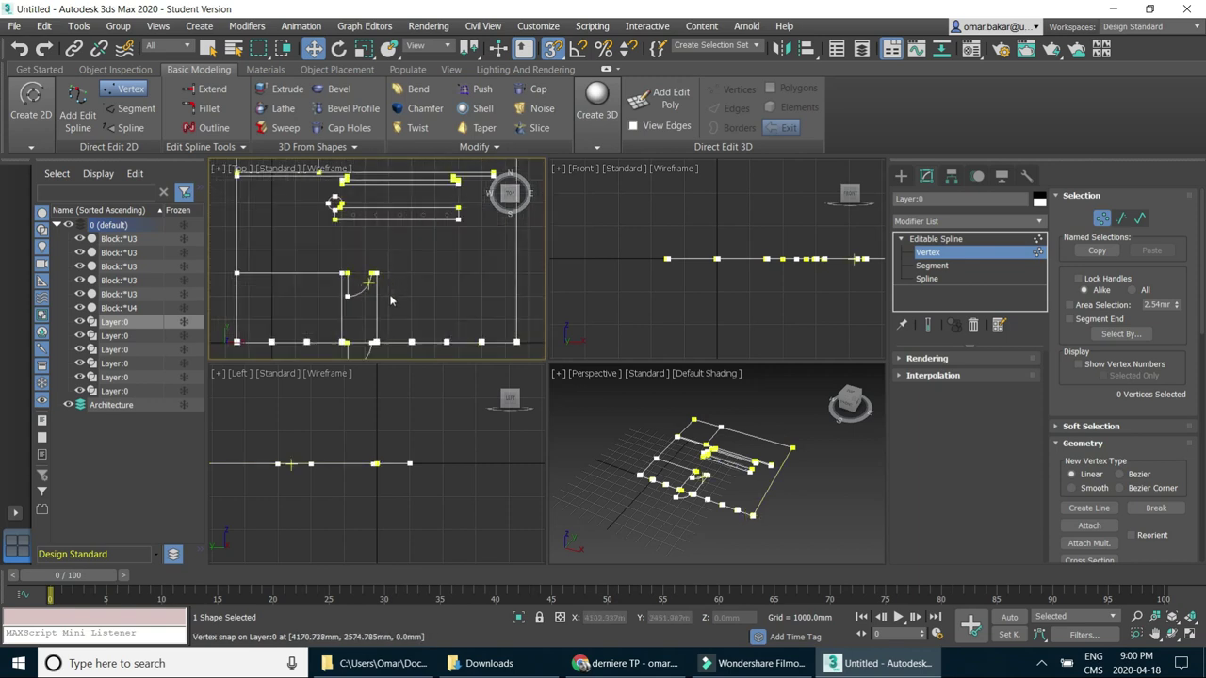
click(185, 225)
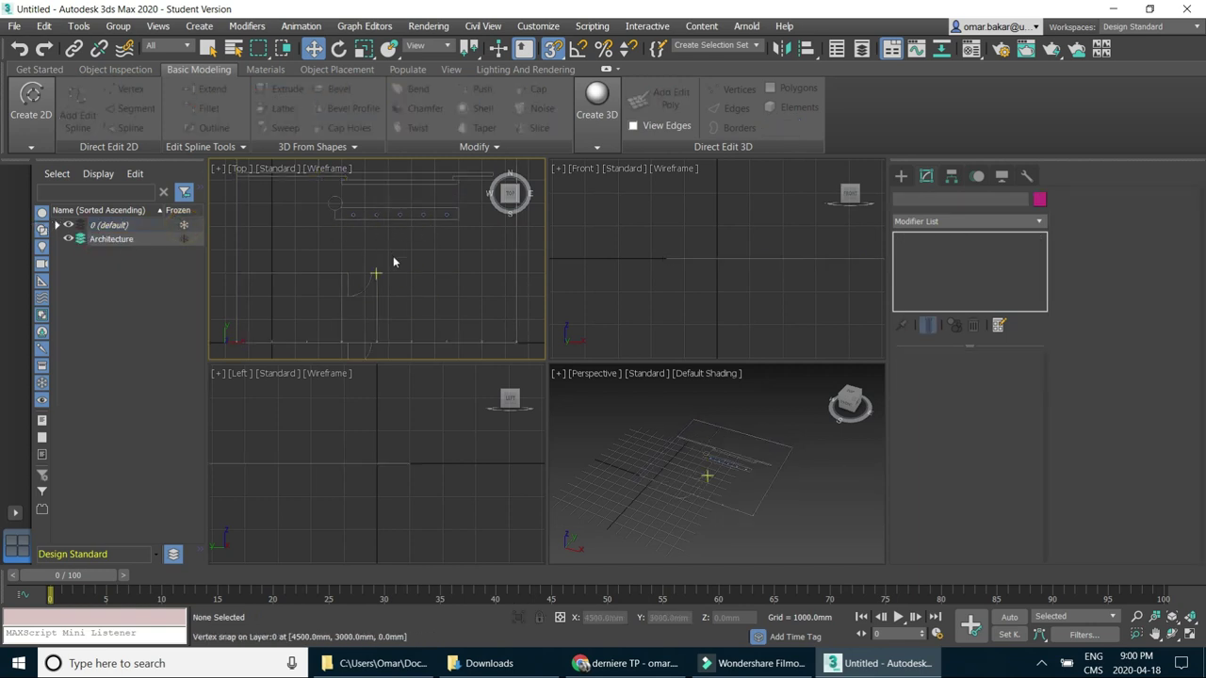
Maximize the Top viewport and zoom out.
click(1189, 634)
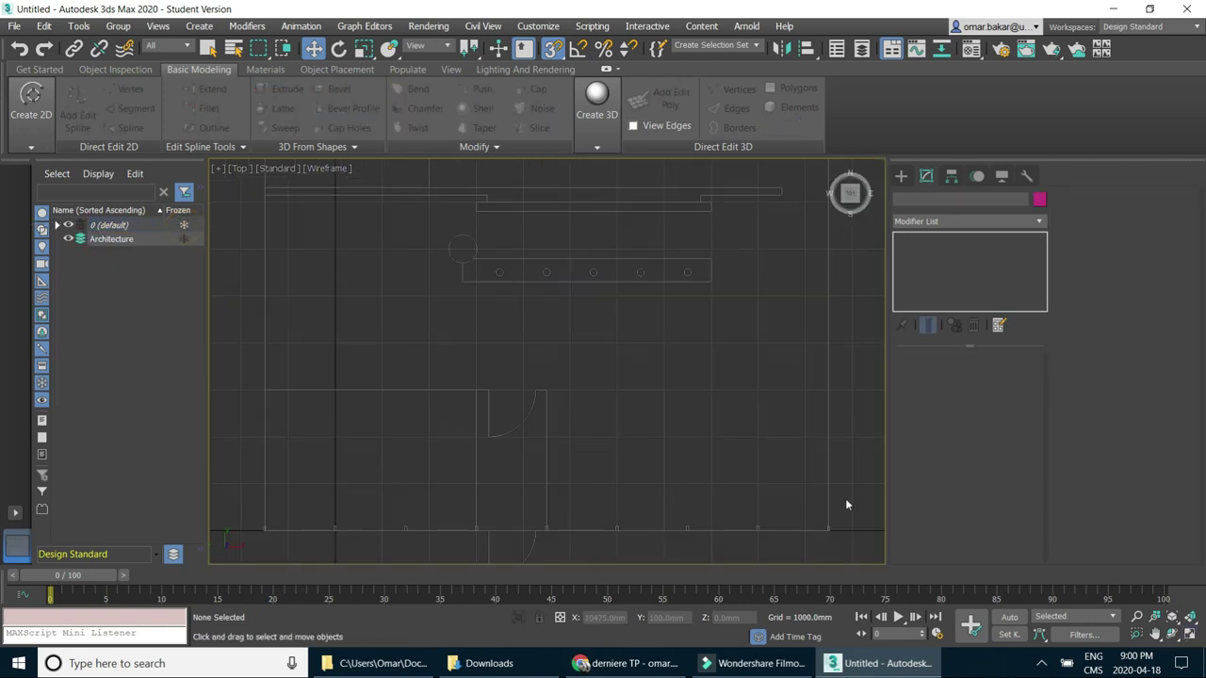
scroll(548, 399, down, 1)
scroll(525, 404, down, 1)
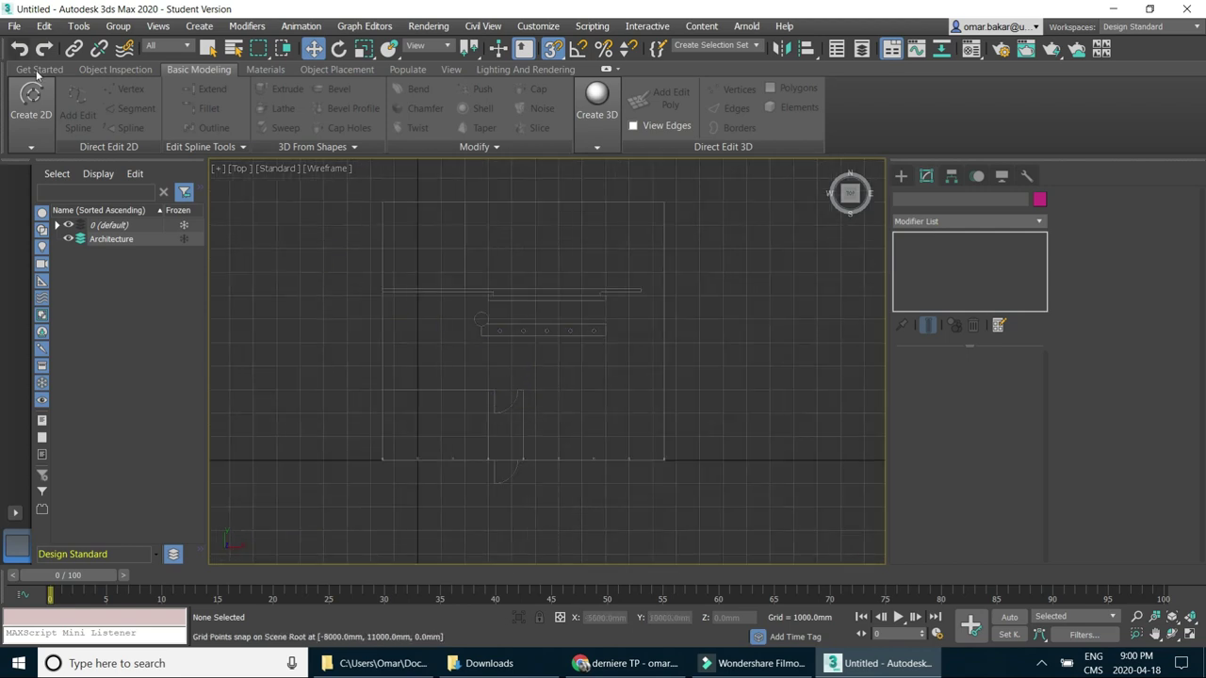
Activate the Line tool under Create > Shapes > Splines.
click(31, 113)
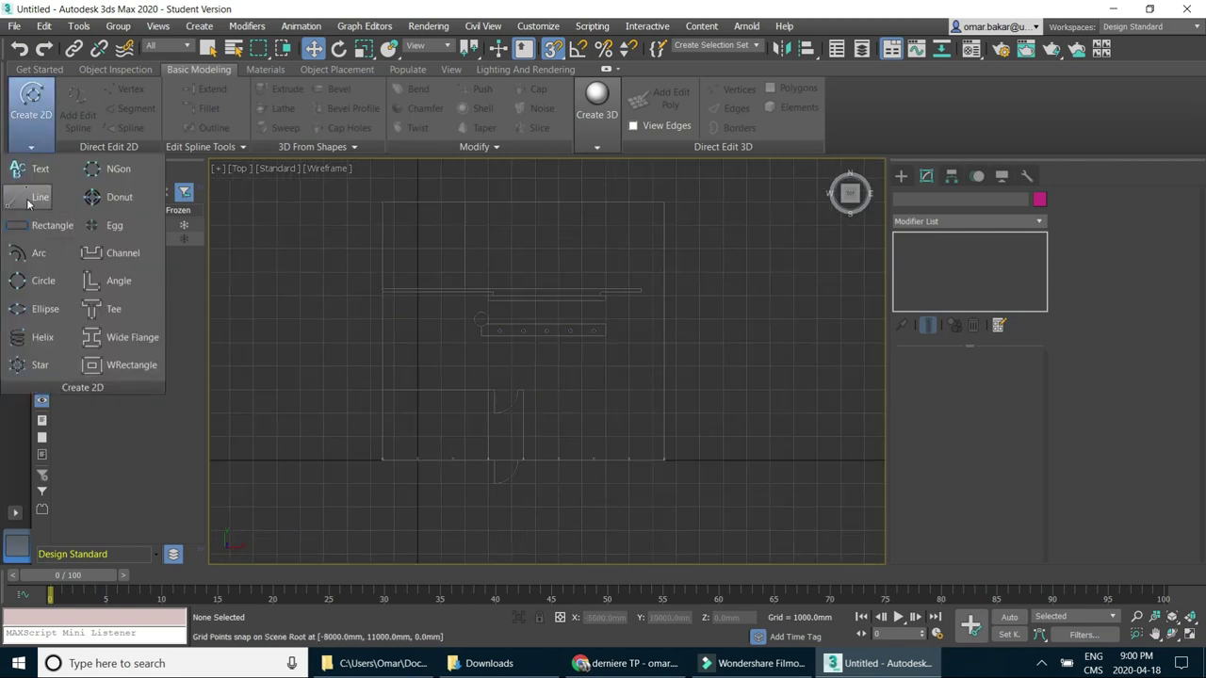
click(901, 177)
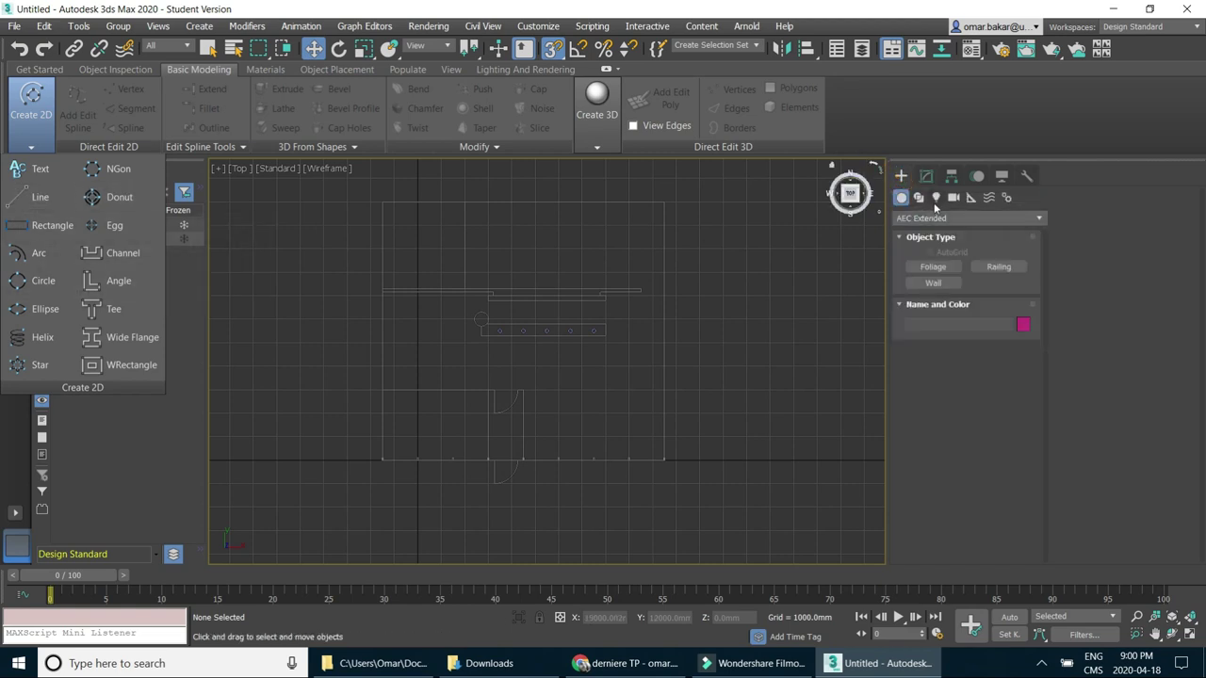
click(919, 199)
click(932, 279)
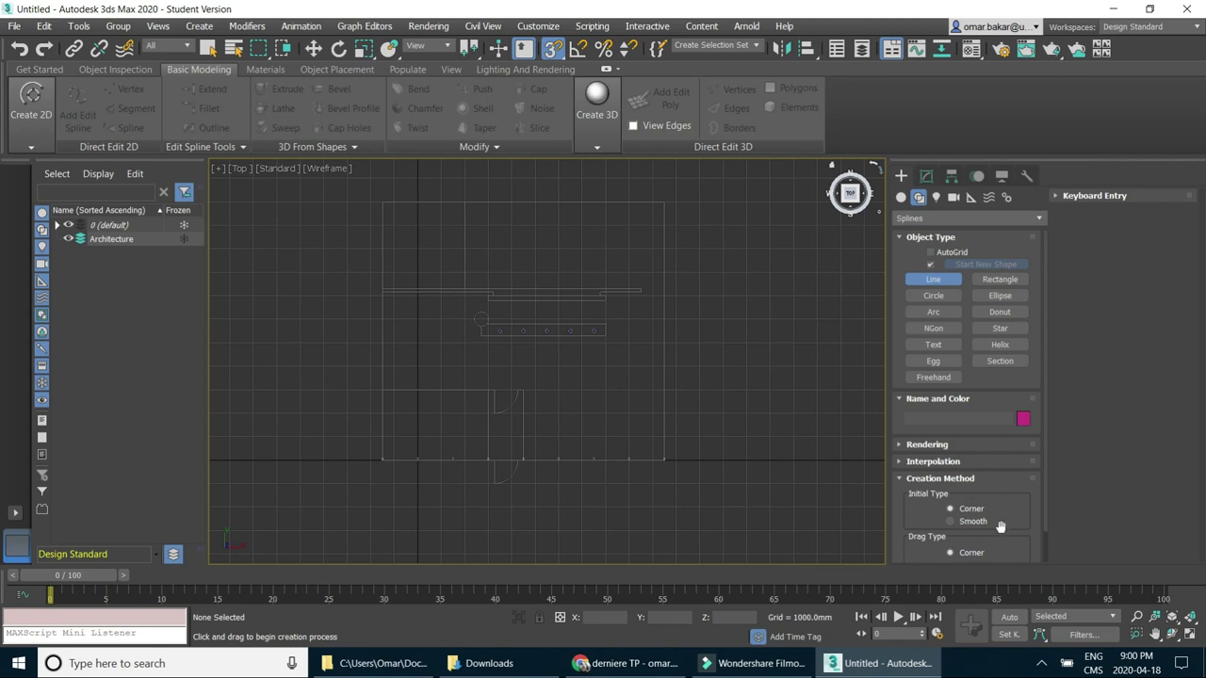
scroll(1004, 471, down, 2)
scroll(1004, 350, up, 1)
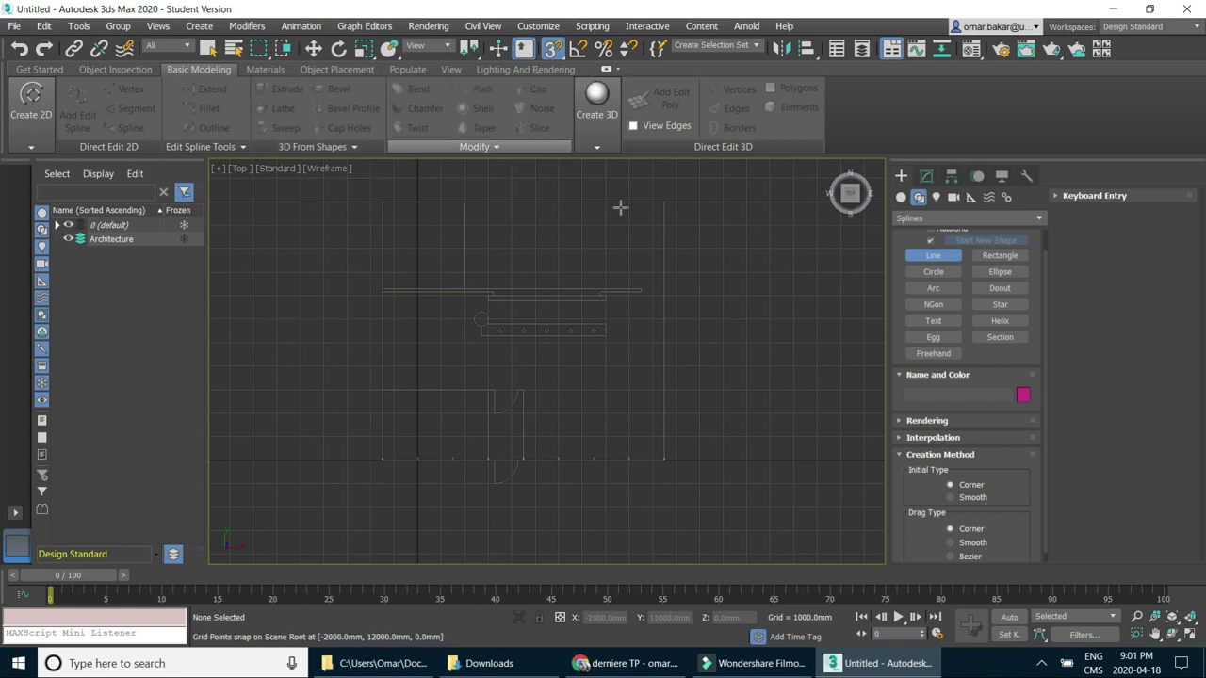
Set snapping to Vertex and Endpoint only, with Grid Points turned off.
right_click(551, 57)
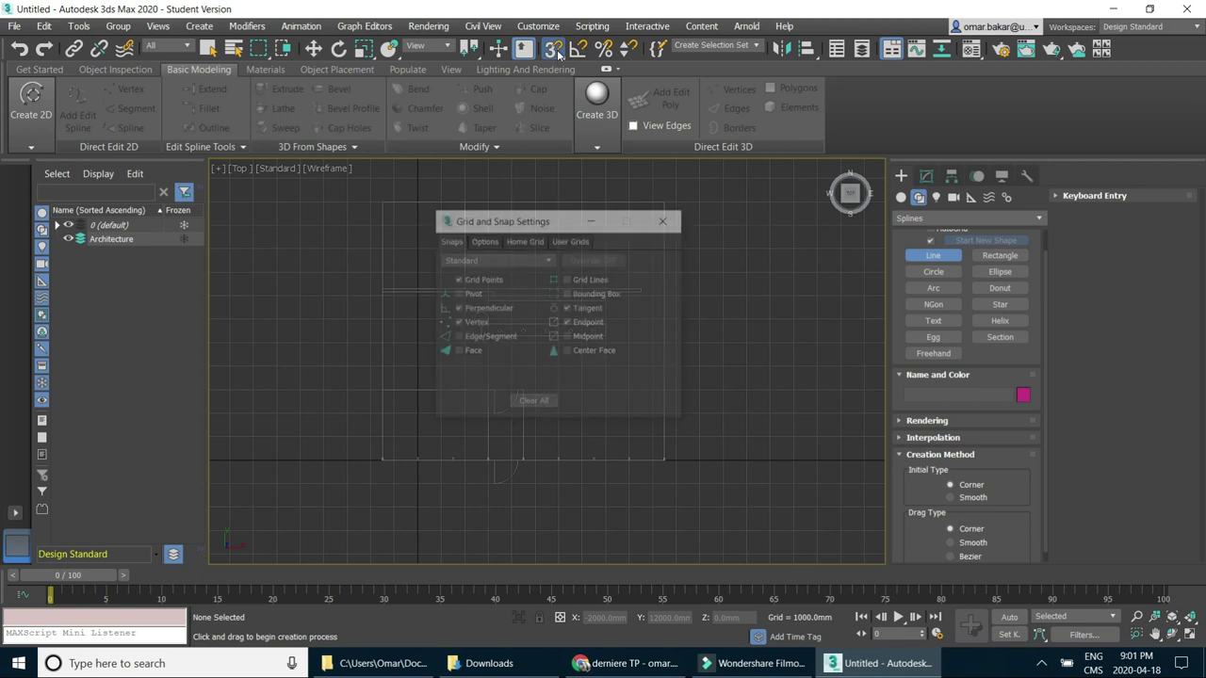
click(457, 279)
click(457, 323)
click(457, 308)
click(567, 308)
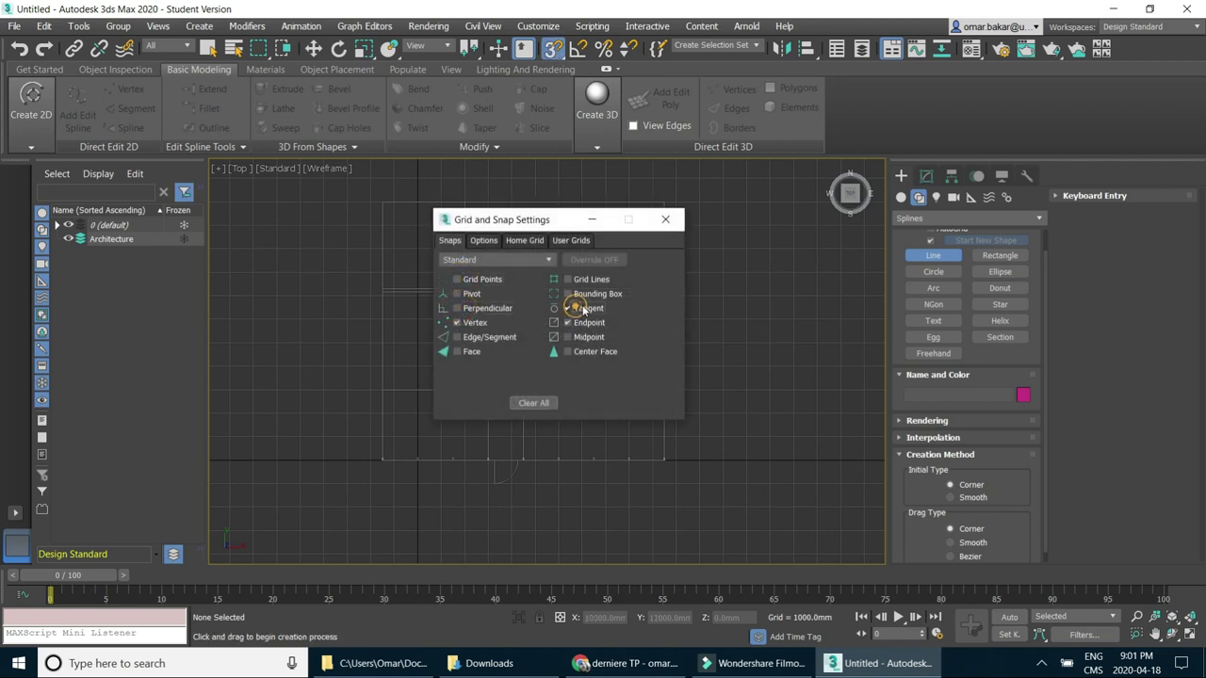
click(665, 219)
Start a Line at the wall corner and snap points to the top and top-right corners.
scroll(380, 468, up, 5)
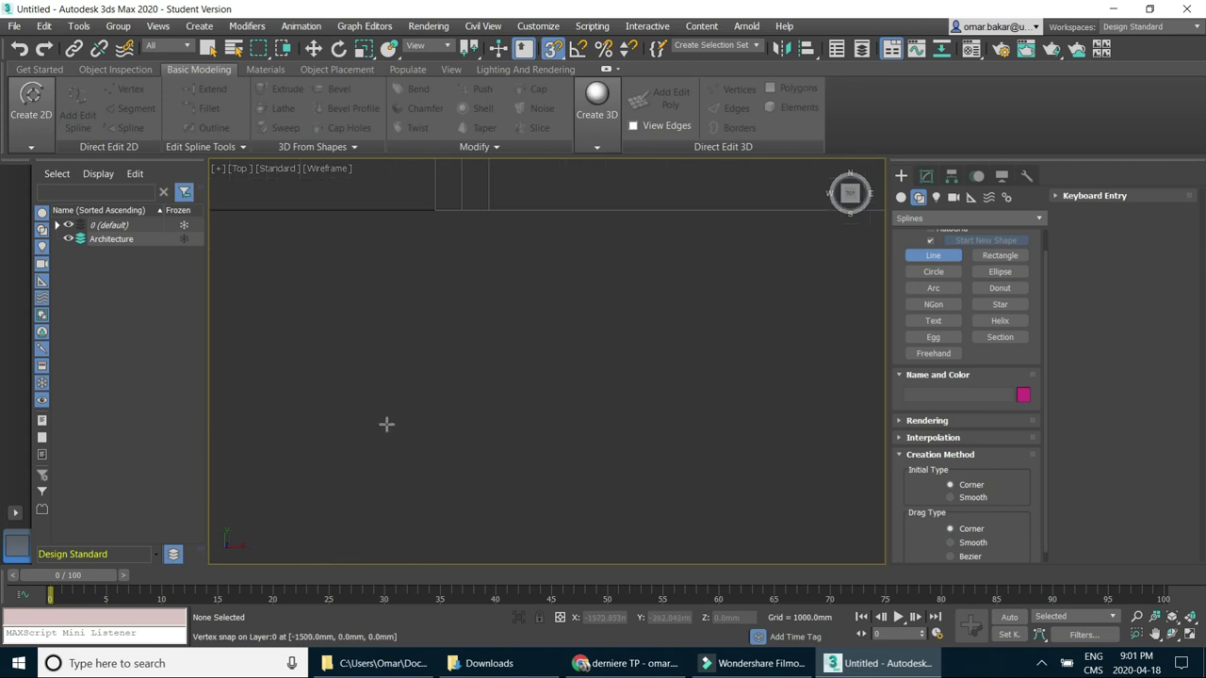
click(461, 209)
scroll(587, 280, down, 3)
middle_drag(632, 274, 396, 404)
scroll(397, 376, down, 5)
scroll(394, 250, up, 5)
click(384, 198)
scroll(640, 320, down, 2)
middle_drag(807, 280, 632, 279)
click(695, 238)
Snap to the bottom-right corner and close the spline back at its starting point.
middle_drag(675, 404, 676, 236)
scroll(691, 436, up, 5)
middle_drag(694, 412, 654, 286)
click(654, 285)
scroll(517, 353, down, 2)
scroll(515, 359, down, 3)
middle_drag(342, 409, 682, 424)
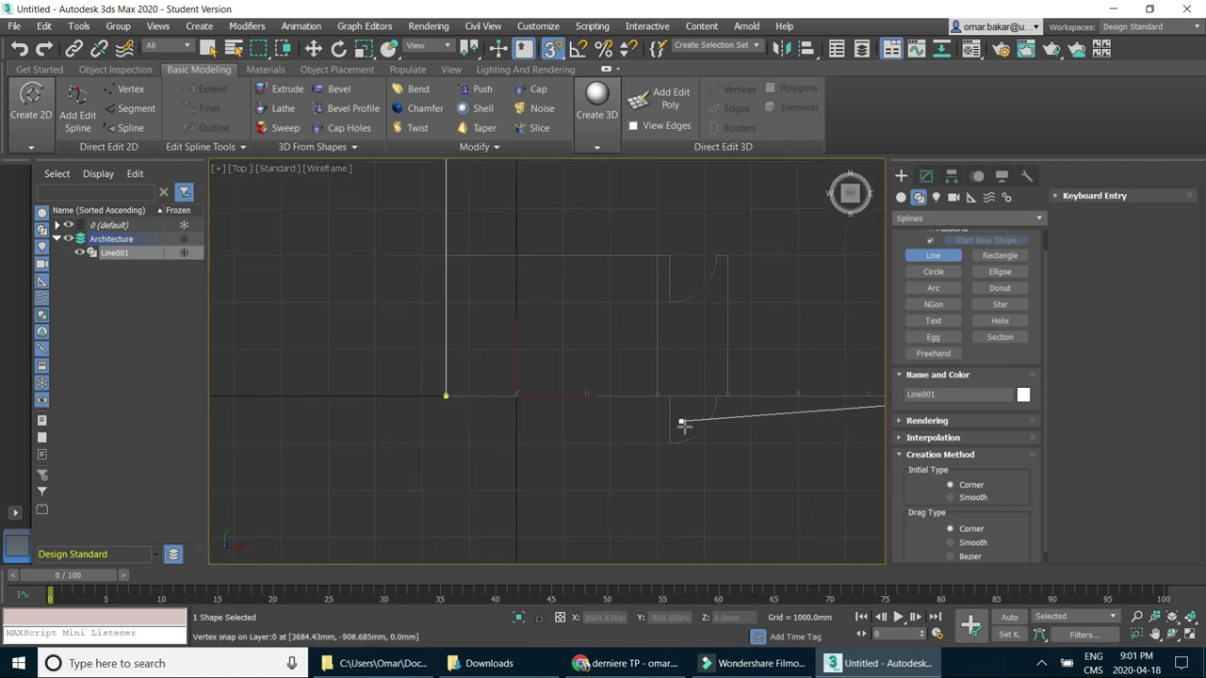
scroll(442, 398, up, 3)
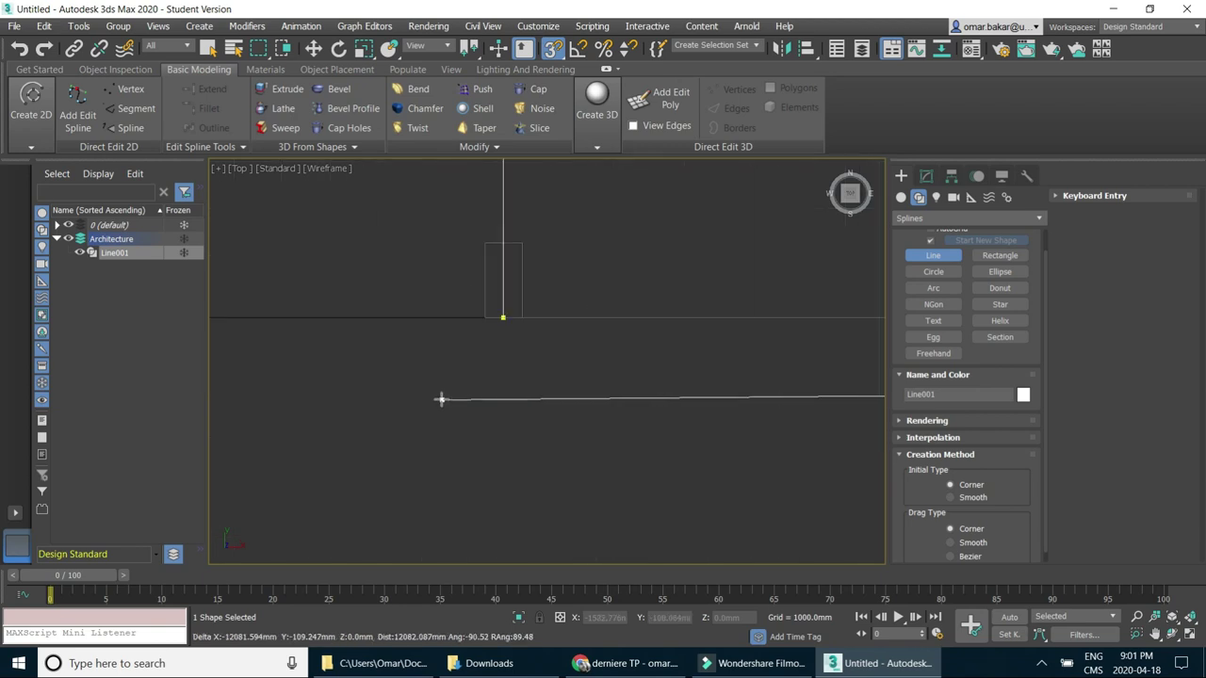
click(503, 318)
click(576, 383)
scroll(644, 362, down, 2)
scroll(236, 356, down, 2)
scroll(377, 363, down, 1)
scroll(498, 385, down, 2)
scroll(581, 377, down, 2)
middle_drag(580, 377, 568, 420)
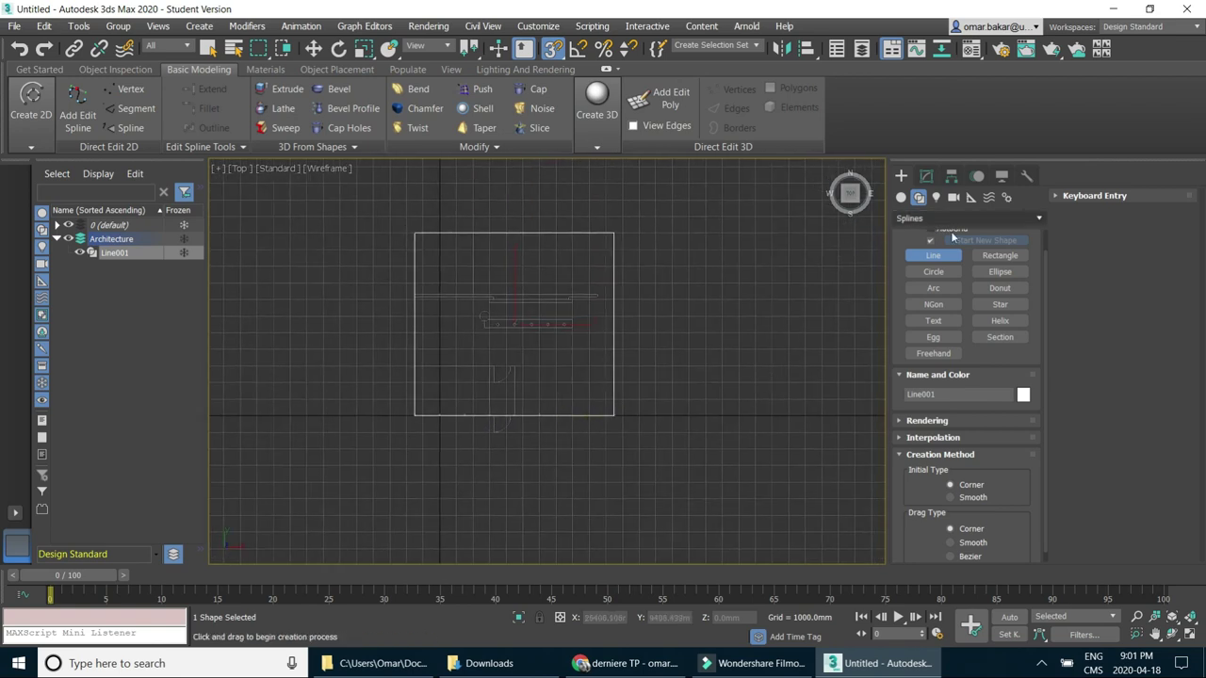
Open Line001 in the Modify panel and browse its settings.
click(926, 176)
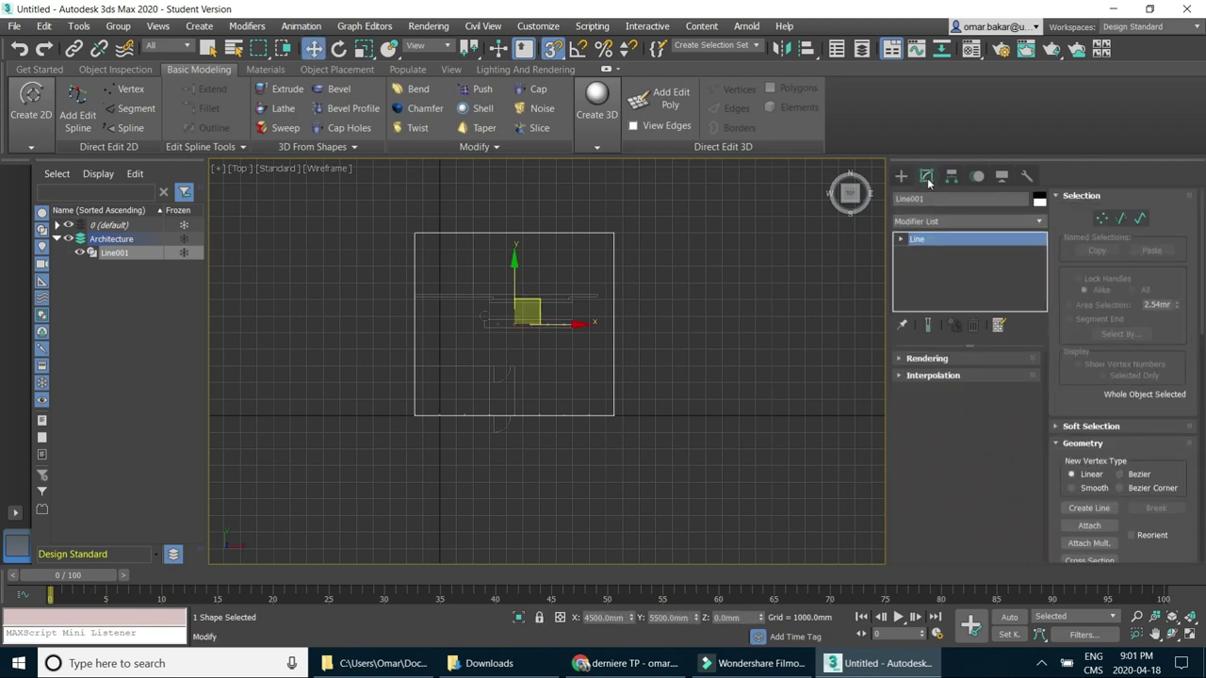
mouse_move(1118, 411)
mouse_down()
mouse_move(1140, 189)
mouse_move(1176, 157)
mouse_move(1168, 438)
mouse_up()
scroll(1140, 190, down, 3)
scroll(1174, 218, down, 2)
scroll(1169, 438, up, 1)
drag(1171, 323, 1175, 468)
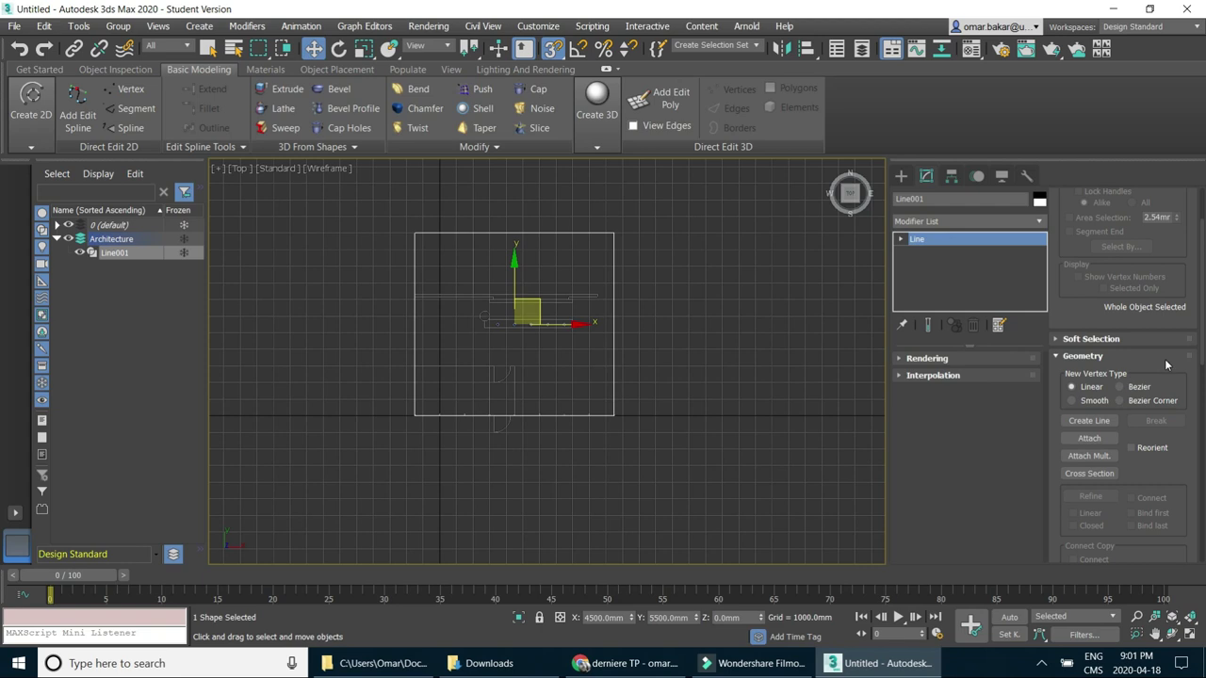
drag(1172, 404, 1177, 492)
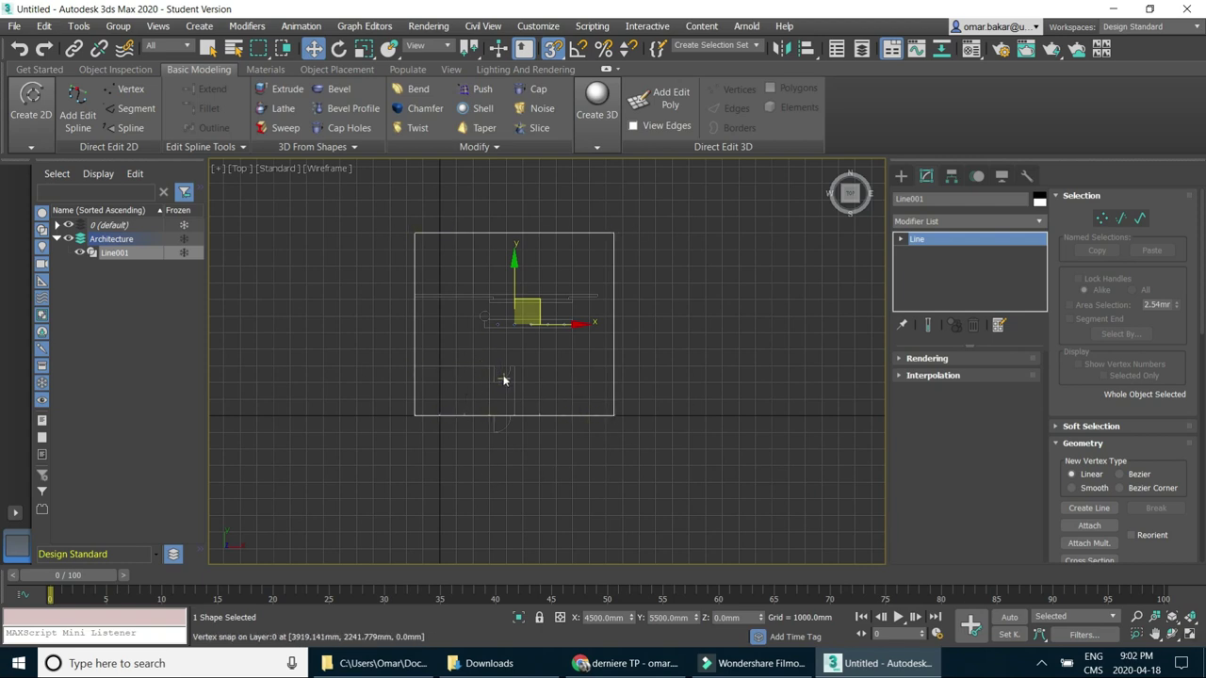
Restore the four-viewport layout, then maximize the Perspective viewport.
click(1171, 634)
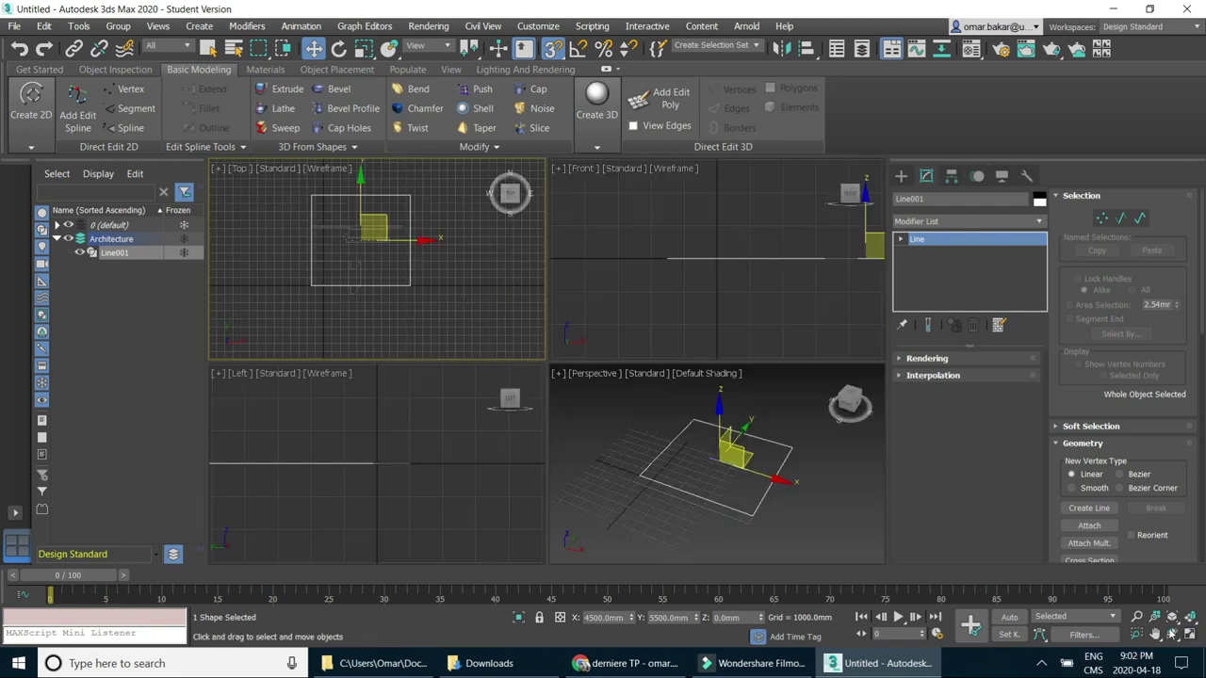
scroll(753, 525, up, 5)
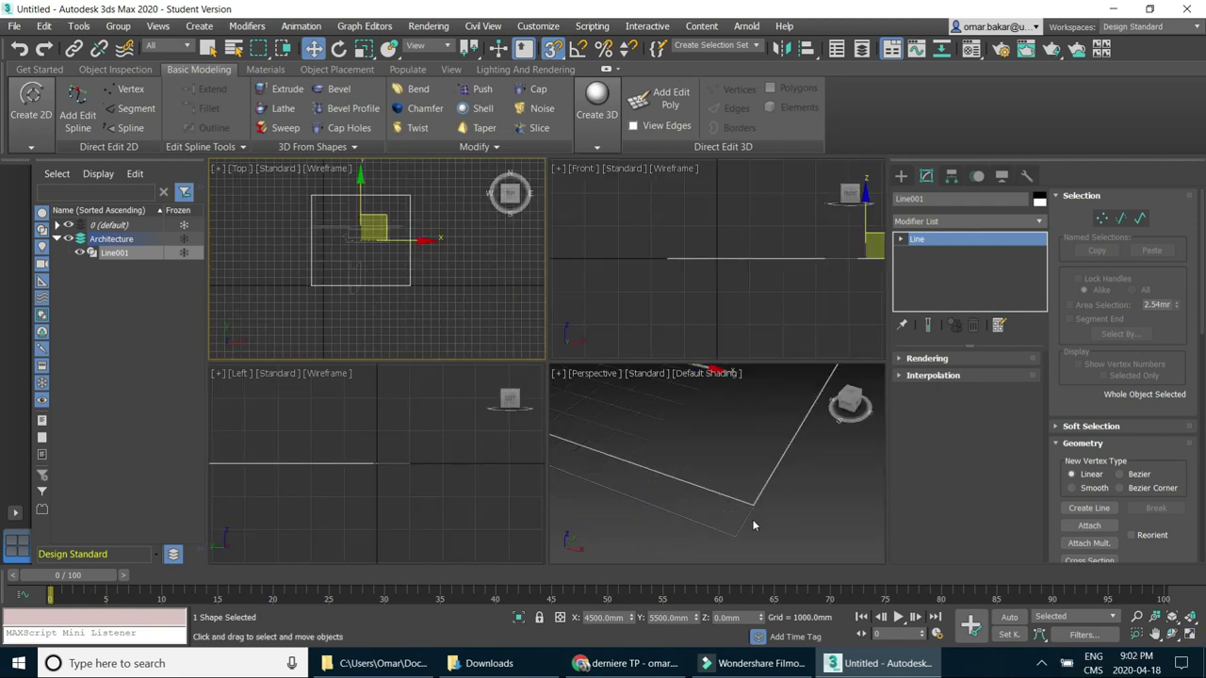
right_click(805, 507)
click(1191, 633)
scroll(563, 325, down, 3)
scroll(553, 340, down, 2)
scroll(553, 340, up, 1)
scroll(494, 354, up, 2)
scroll(527, 362, up, 2)
scroll(565, 383, up, 2)
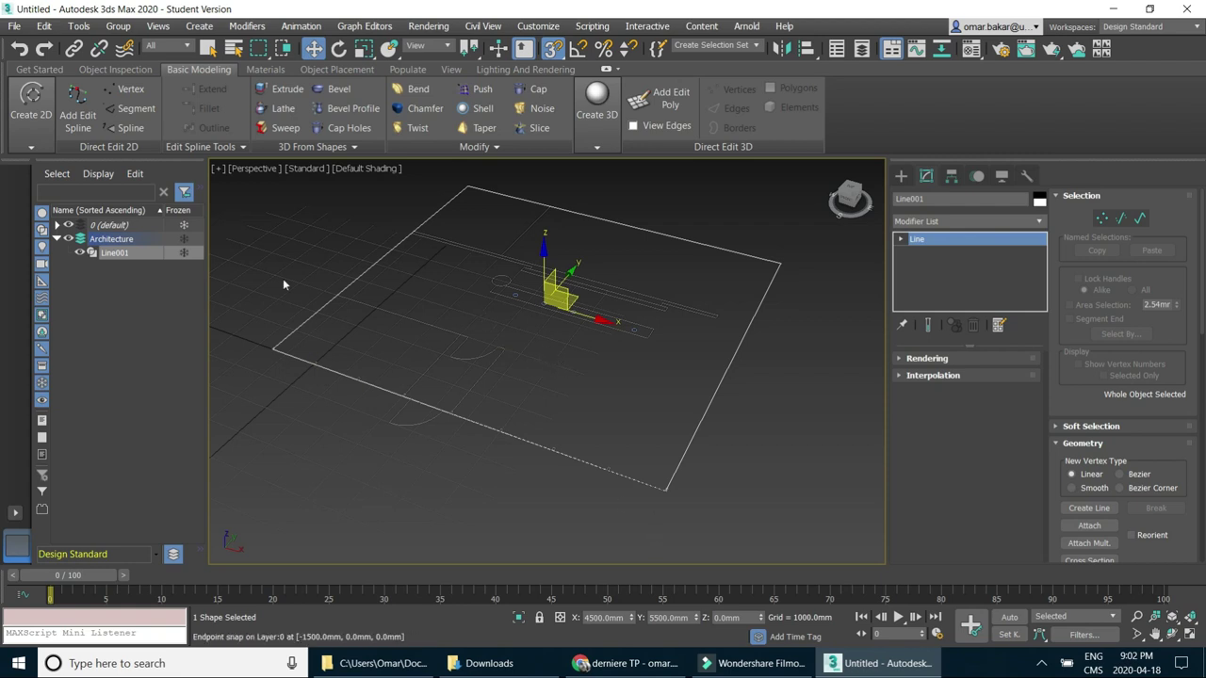
Add an Extrude modifier to Line001 with Amount 3000 mm and 1 segment.
click(989, 222)
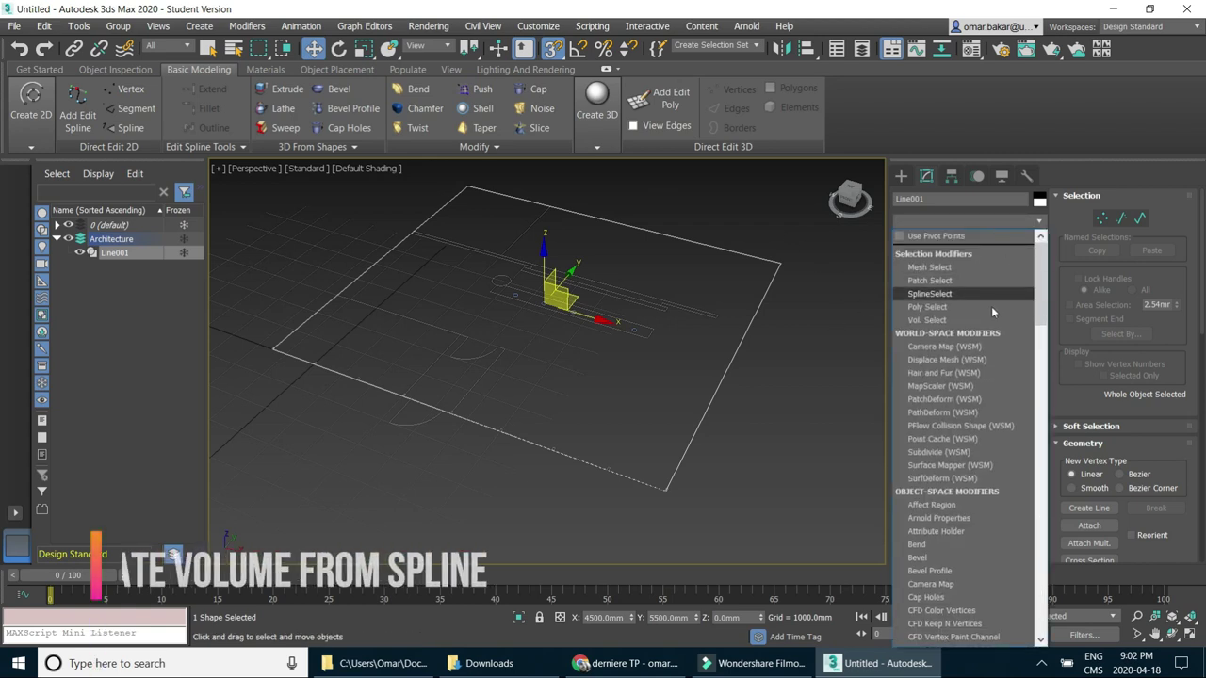
scroll(947, 471, down, 5)
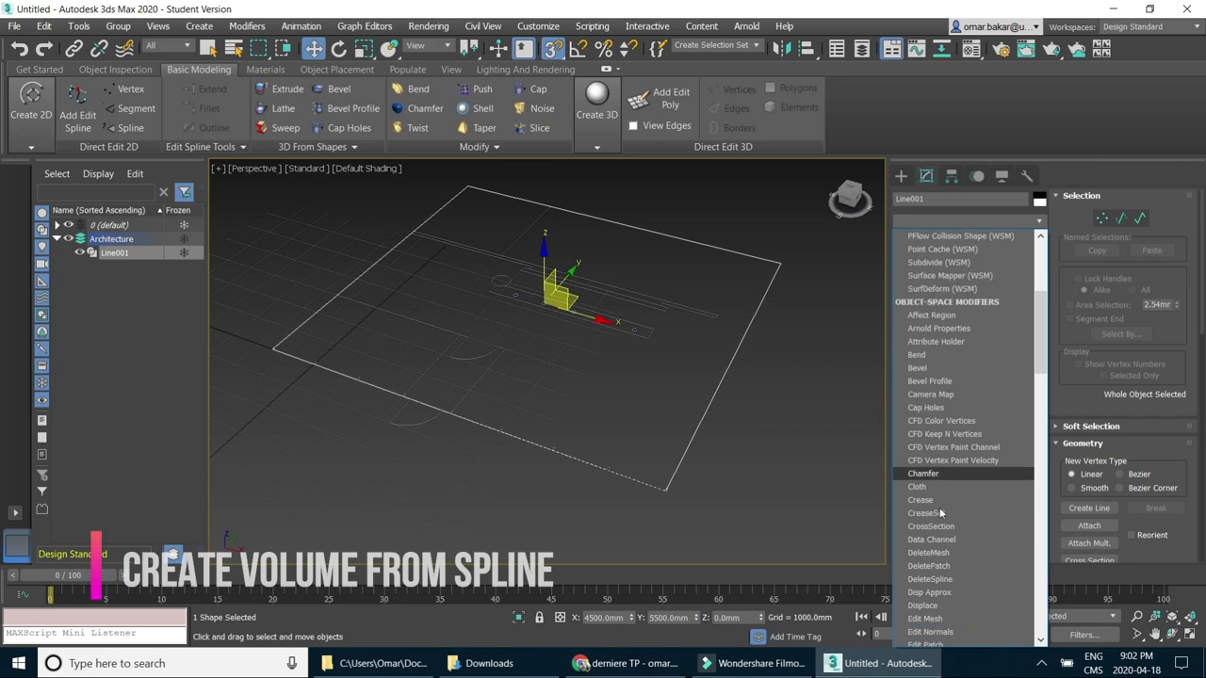
scroll(942, 522, down, 4)
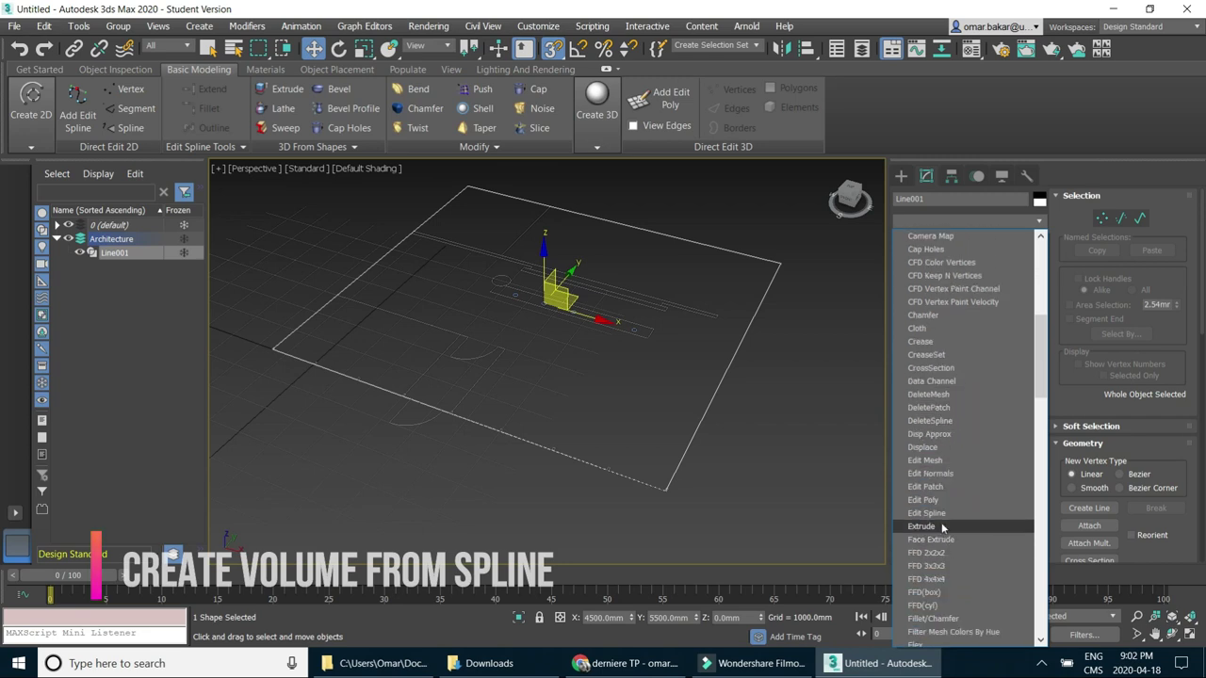
click(942, 527)
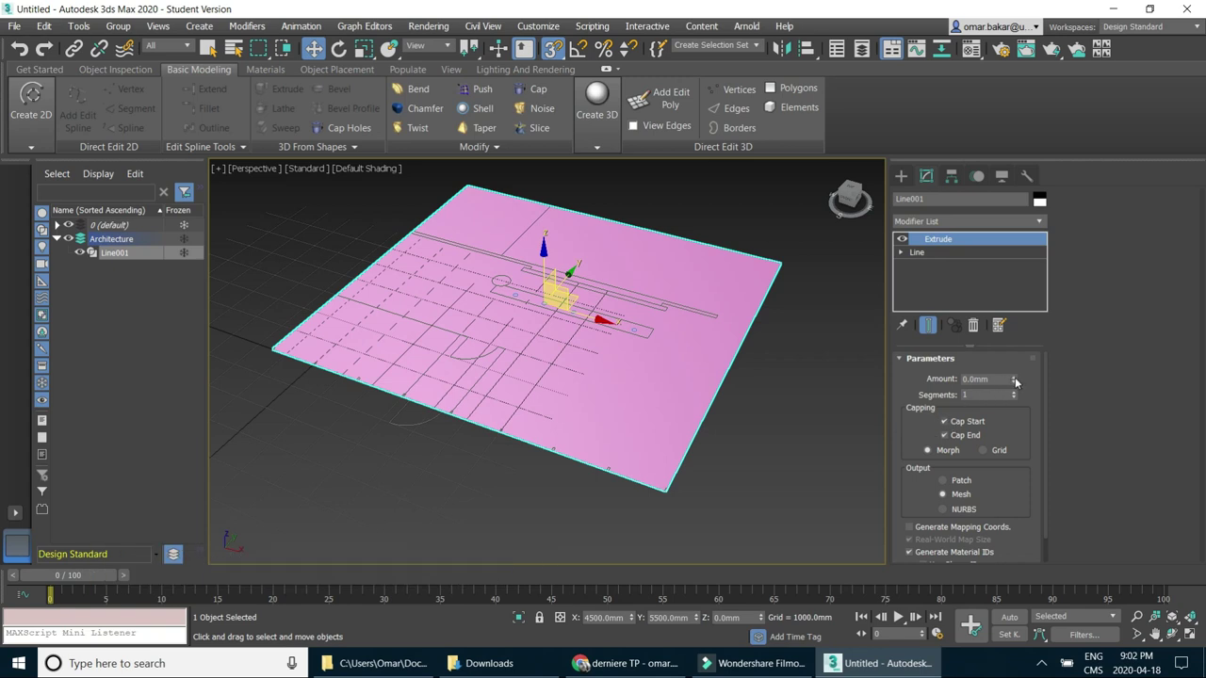
click(962, 379)
text(300)
key(Return)
key(Return)
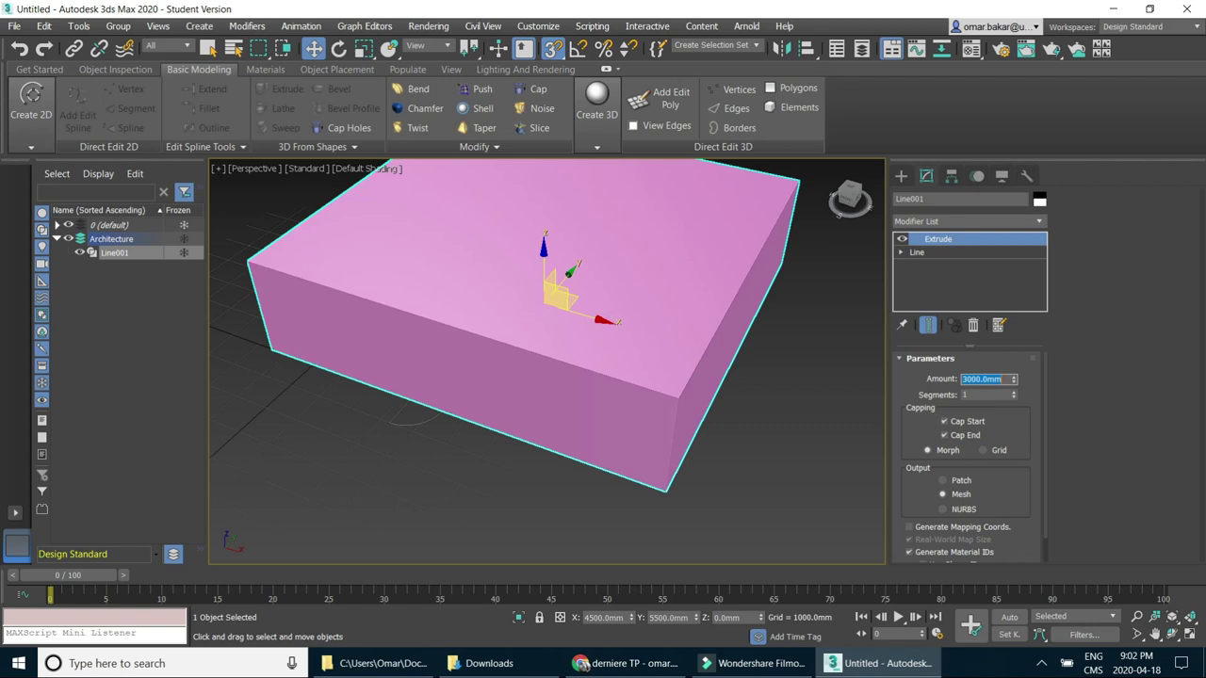
alt+middle_drag(608, 342, 601, 329)
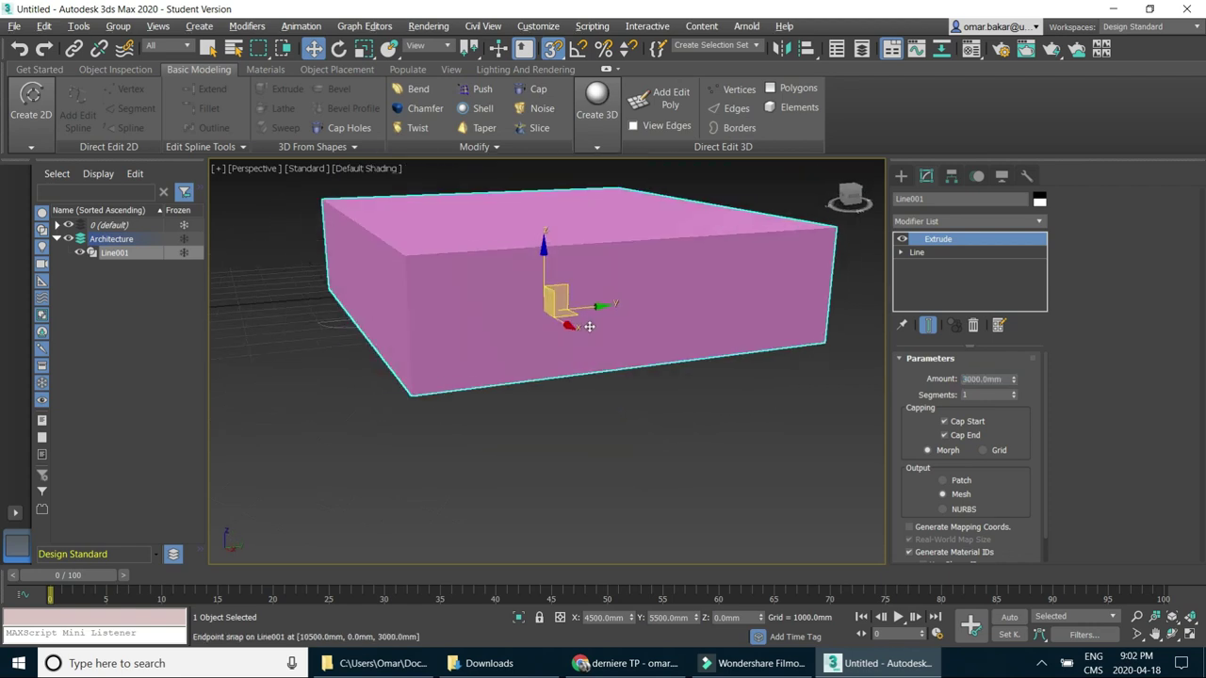
click(1015, 400)
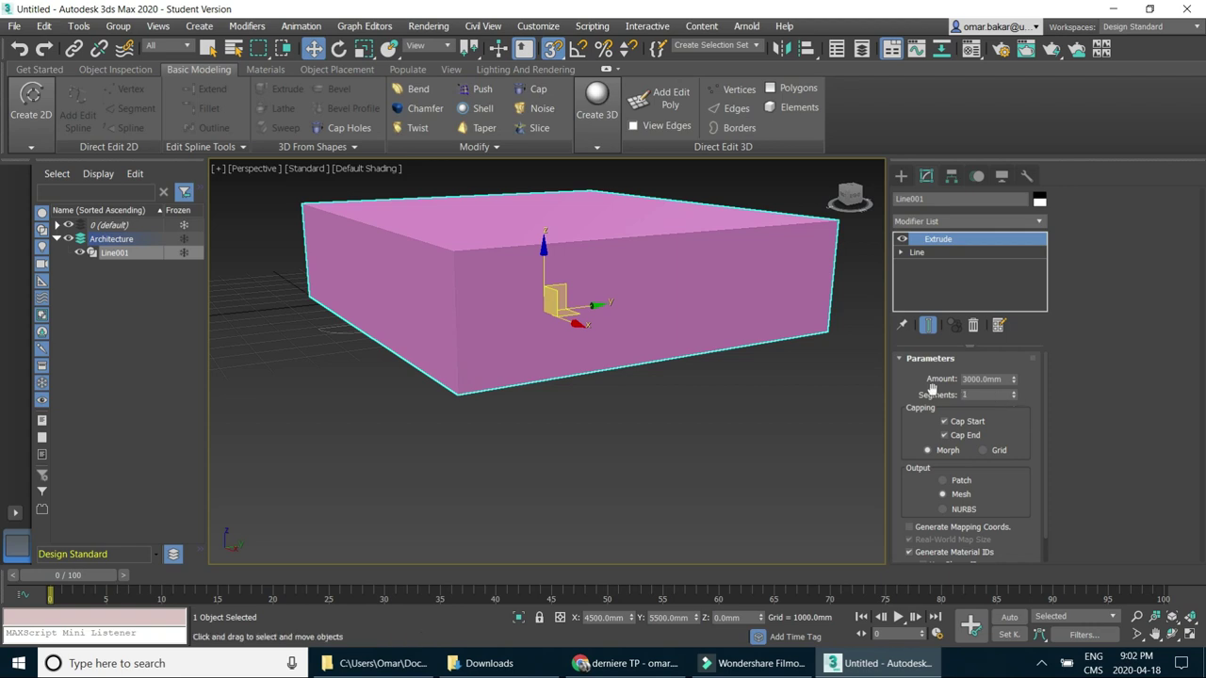
click(386, 169)
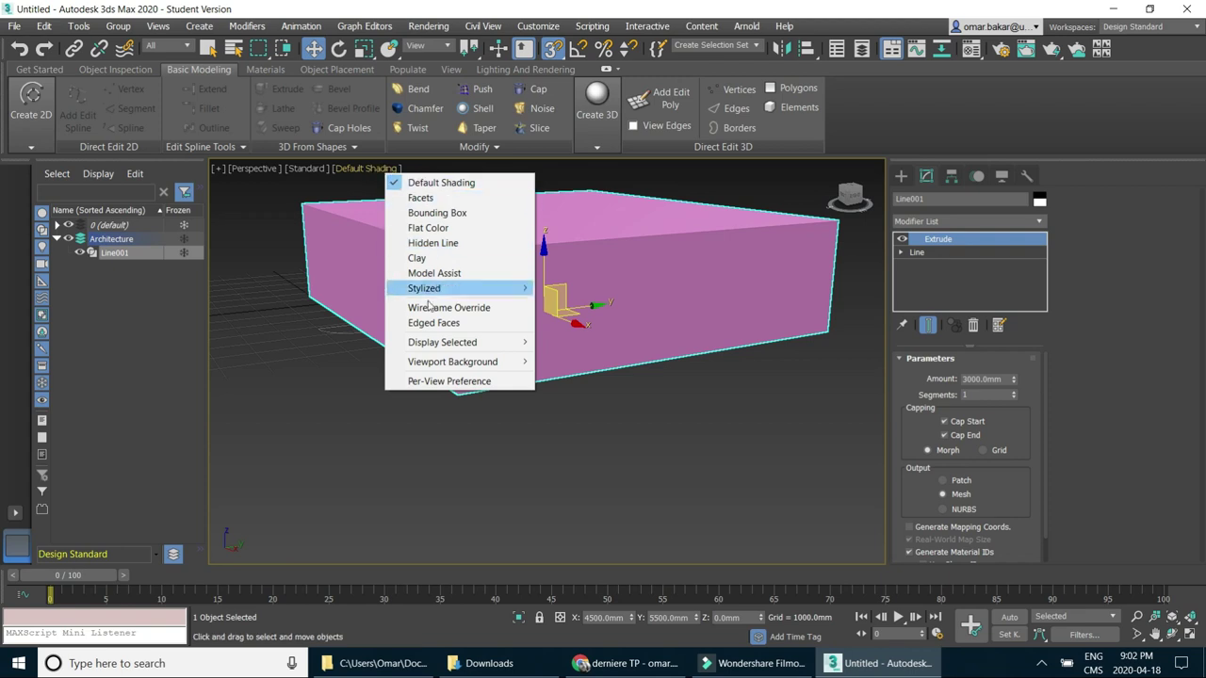
Show edged faces and keep the extrusion at a single segment.
click(426, 326)
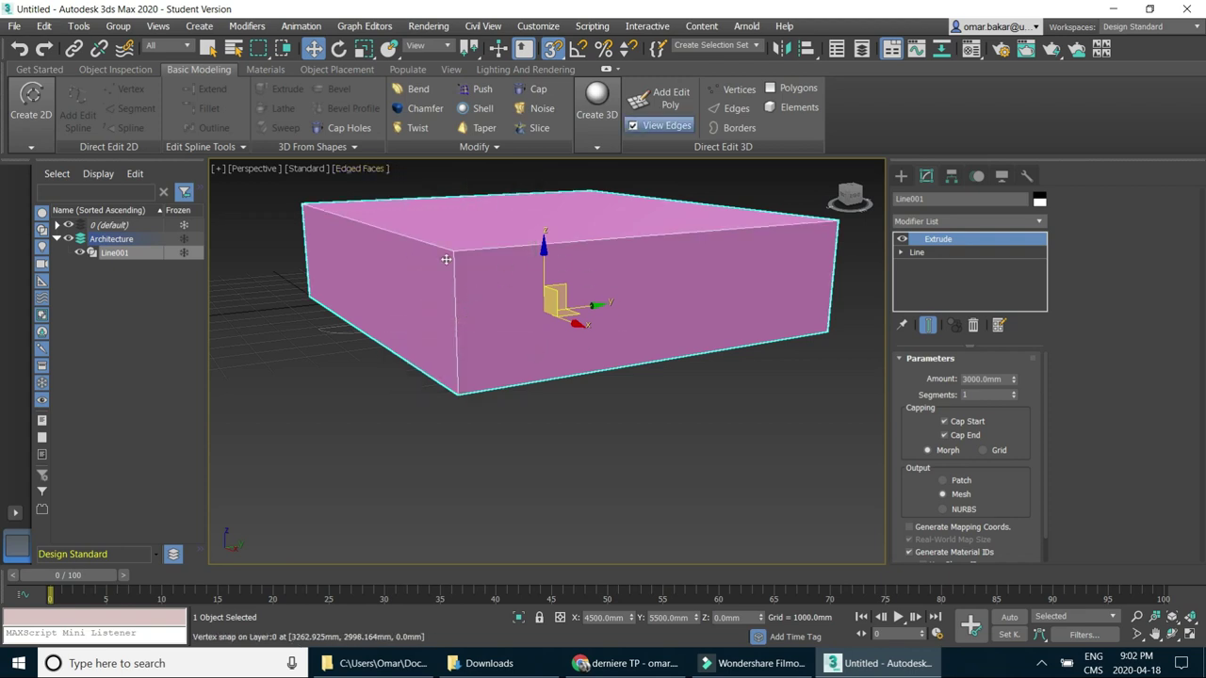
click(1013, 392)
click(1014, 393)
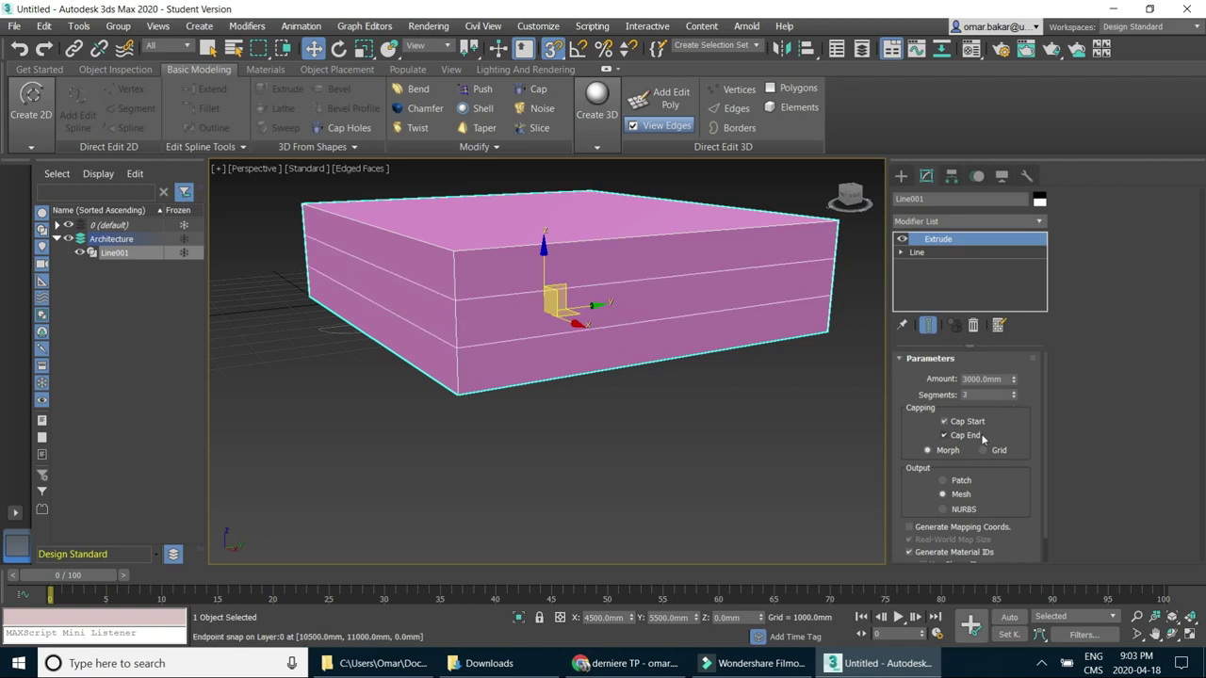
click(1013, 397)
click(1014, 398)
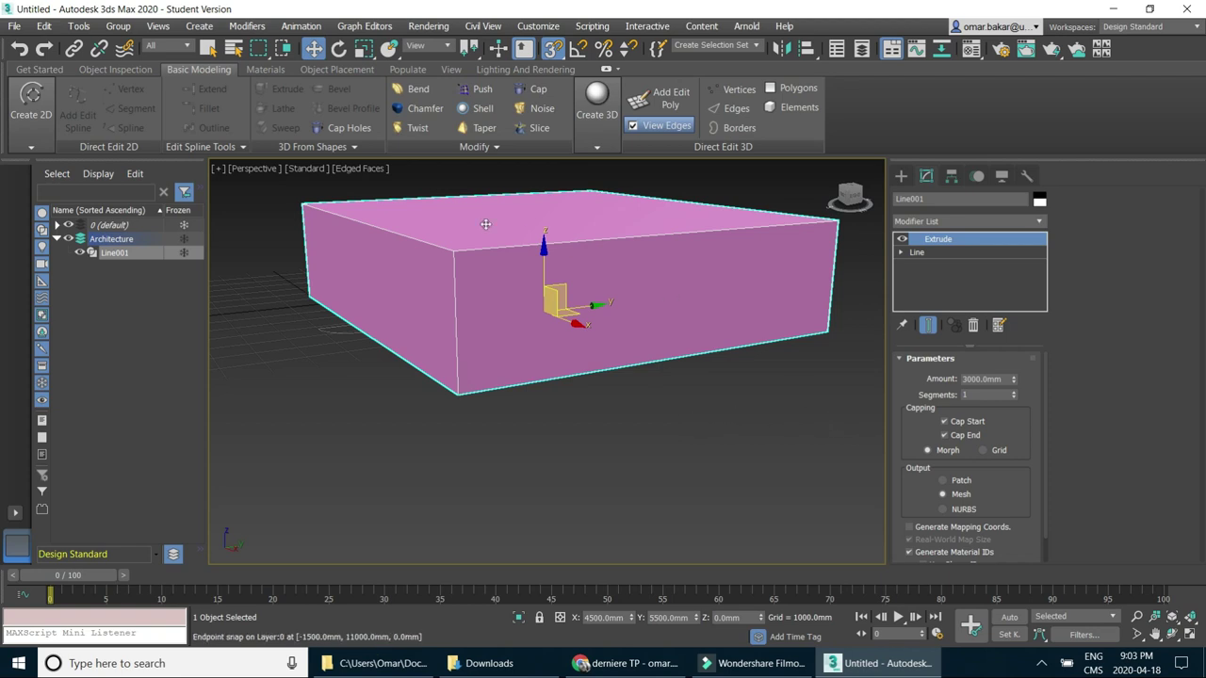
Deselect the box, orbit to a higher angle, and reselect it.
click(211, 48)
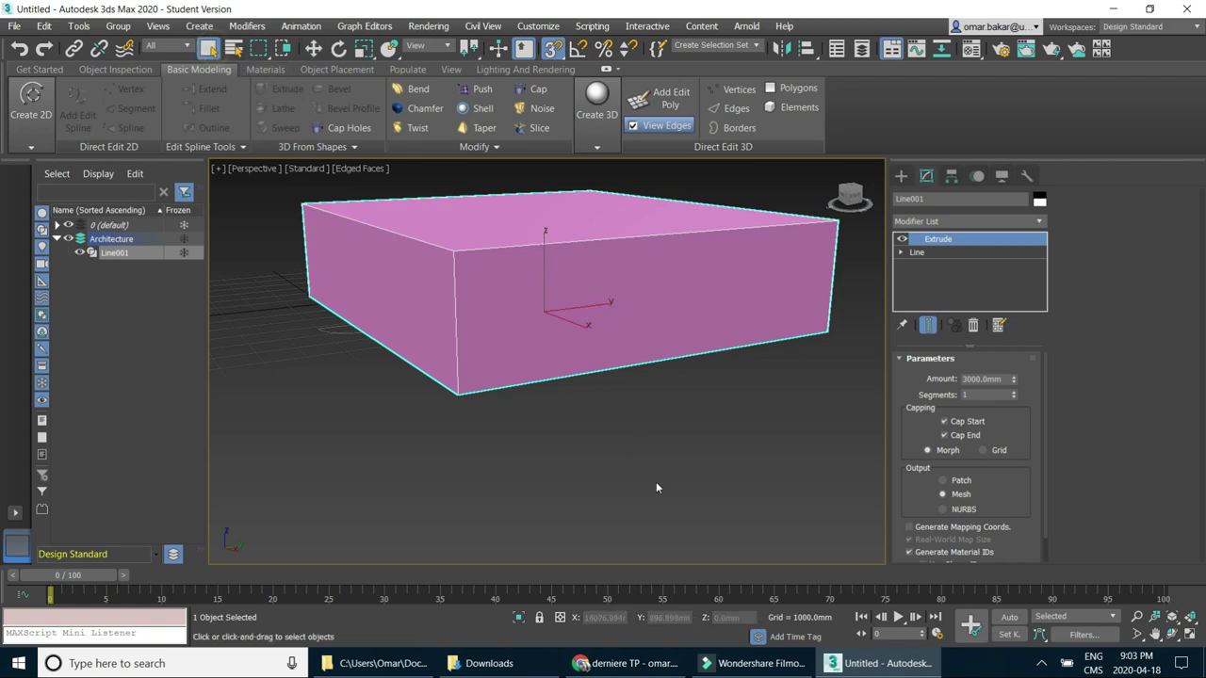
click(627, 425)
mouse_move(624, 453)
alt+middle_down()
mouse_move(658, 442)
mouse_move(602, 381)
alt+middle_up()
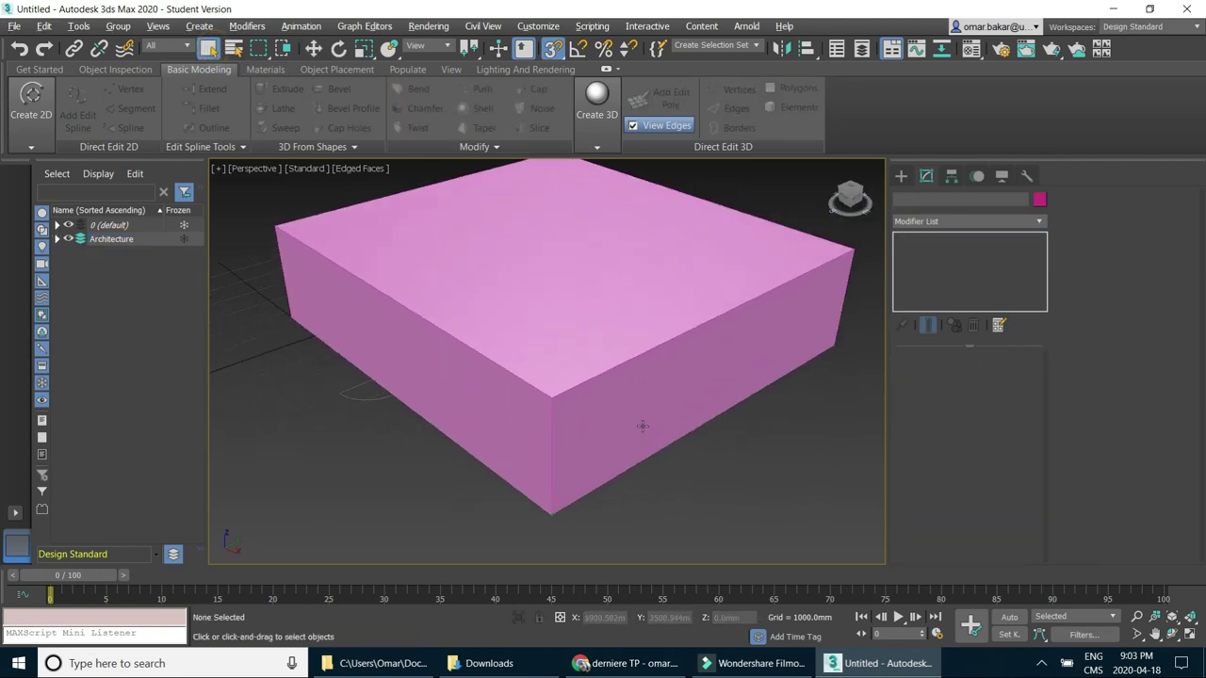
click(602, 381)
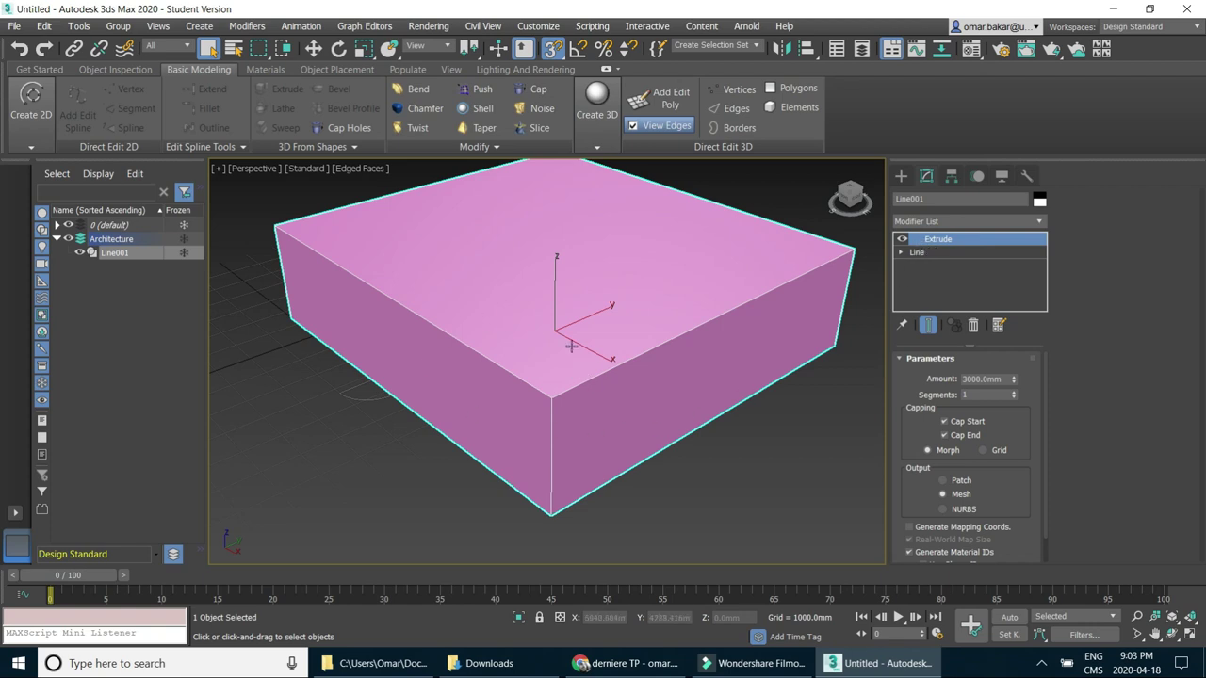
Convert the extruded Line001 block to Editable Poly from the quad menu.
right_click(531, 297)
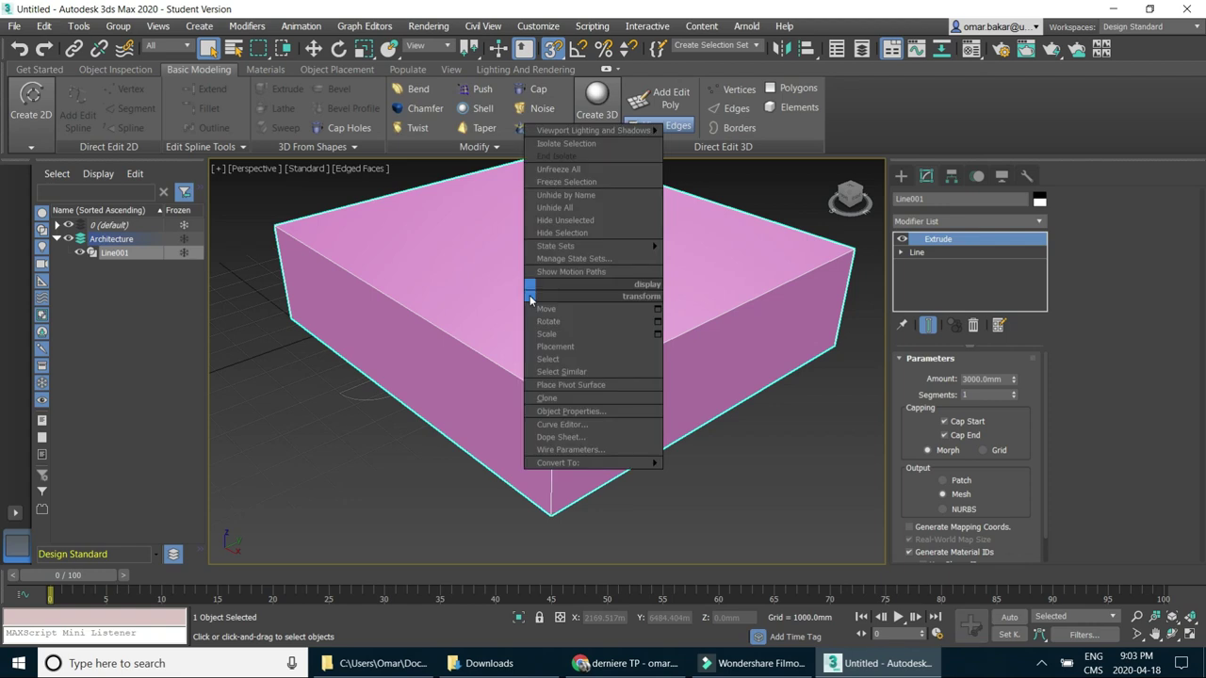
click(648, 462)
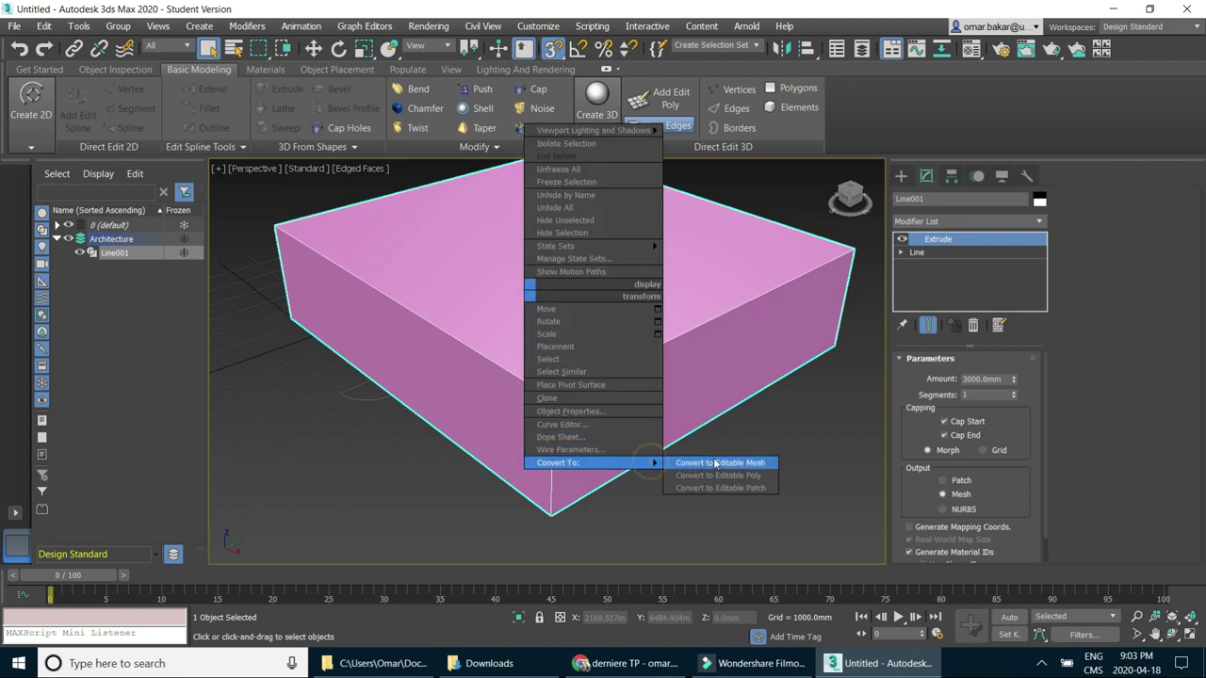
click(718, 476)
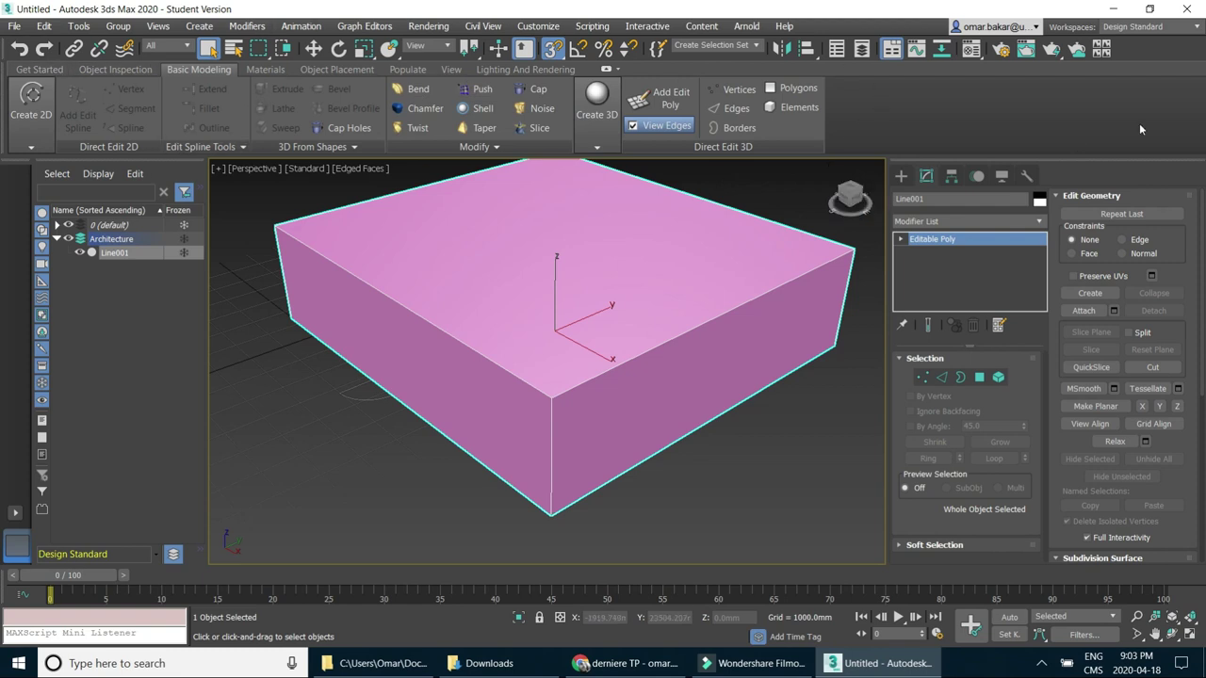
Switch the workspace to Alt Menu and Toolbar.
click(1144, 26)
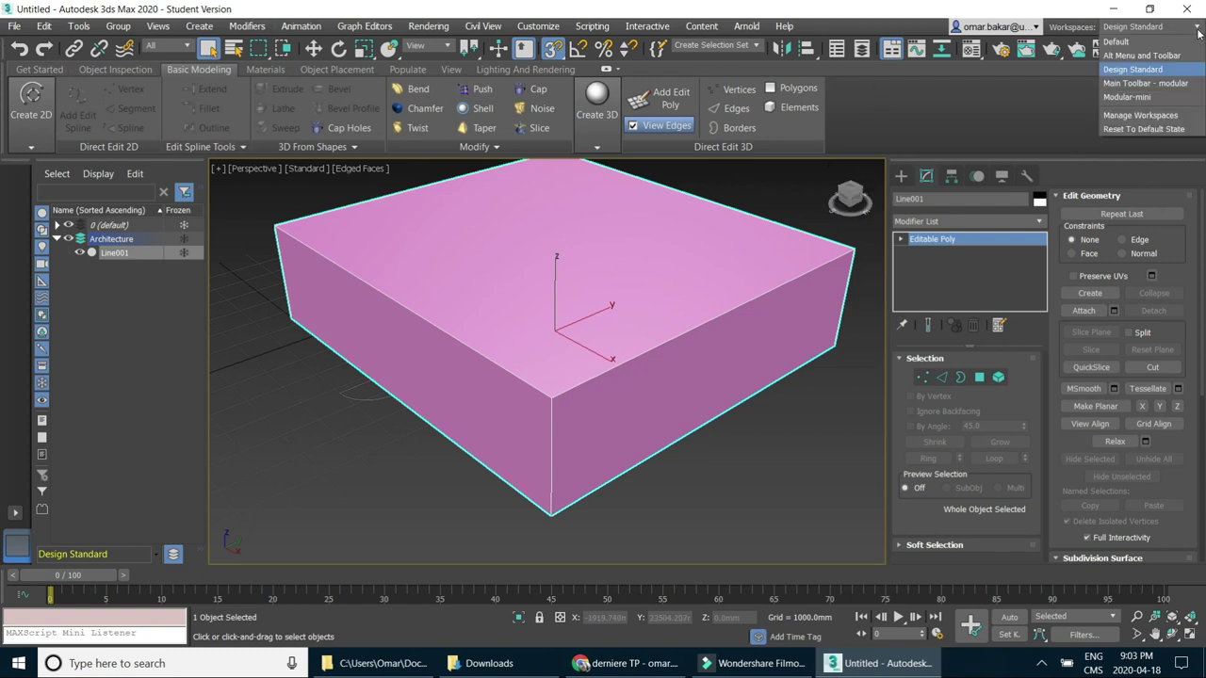
click(1125, 57)
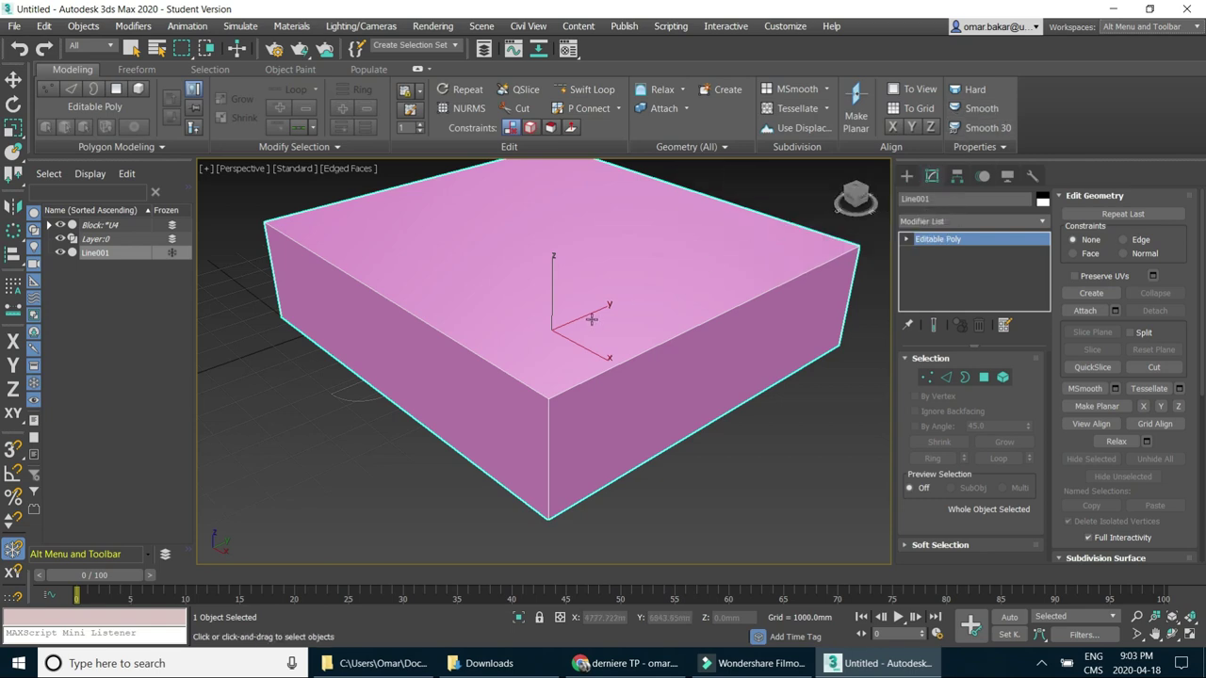
Zoom the view out from the box and enter Polygon sub-object level.
middle_drag(629, 337, 619, 349)
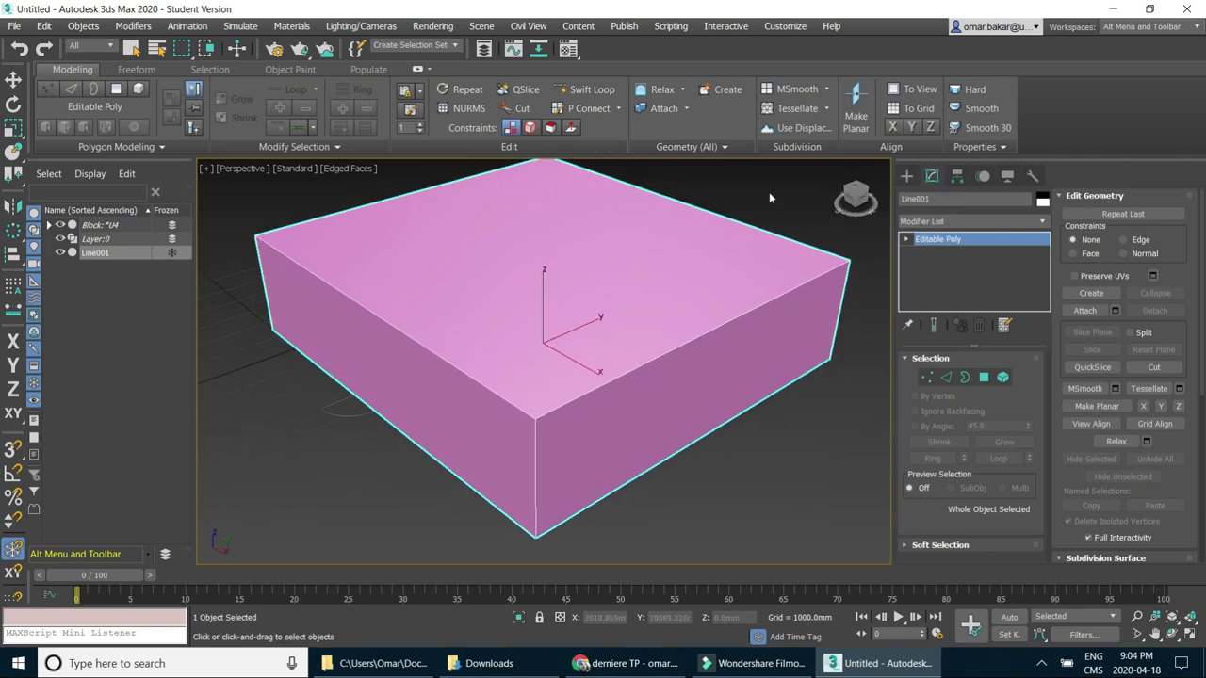
click(592, 90)
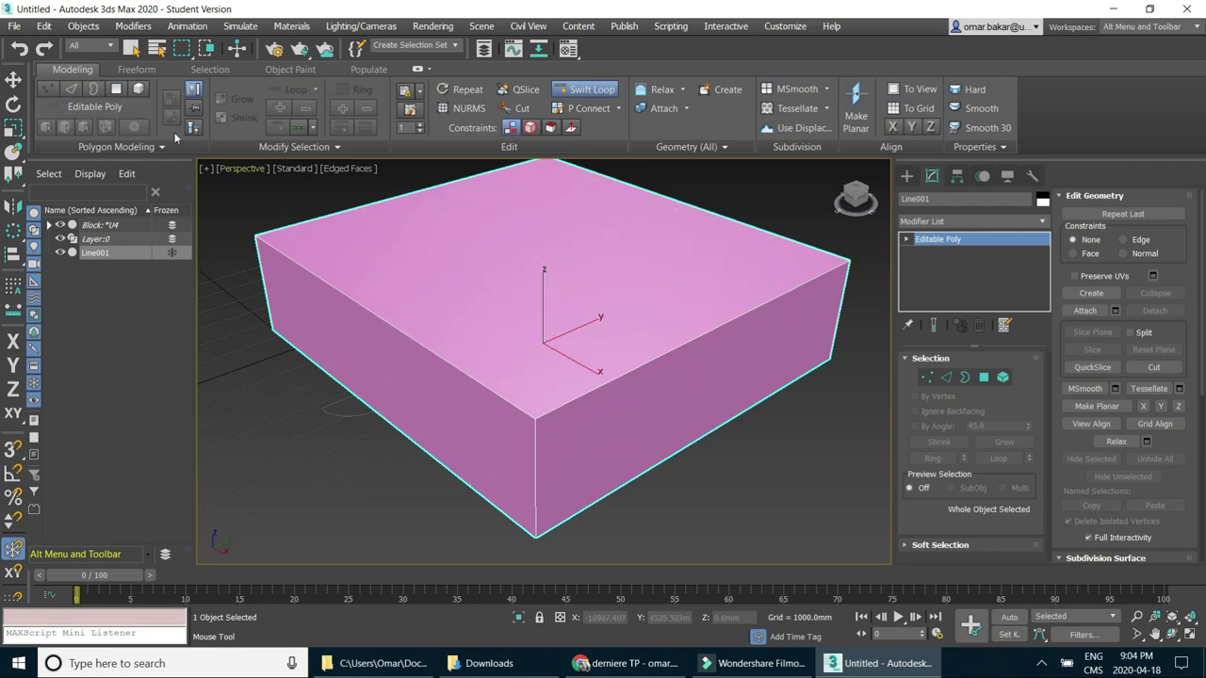
key(w)
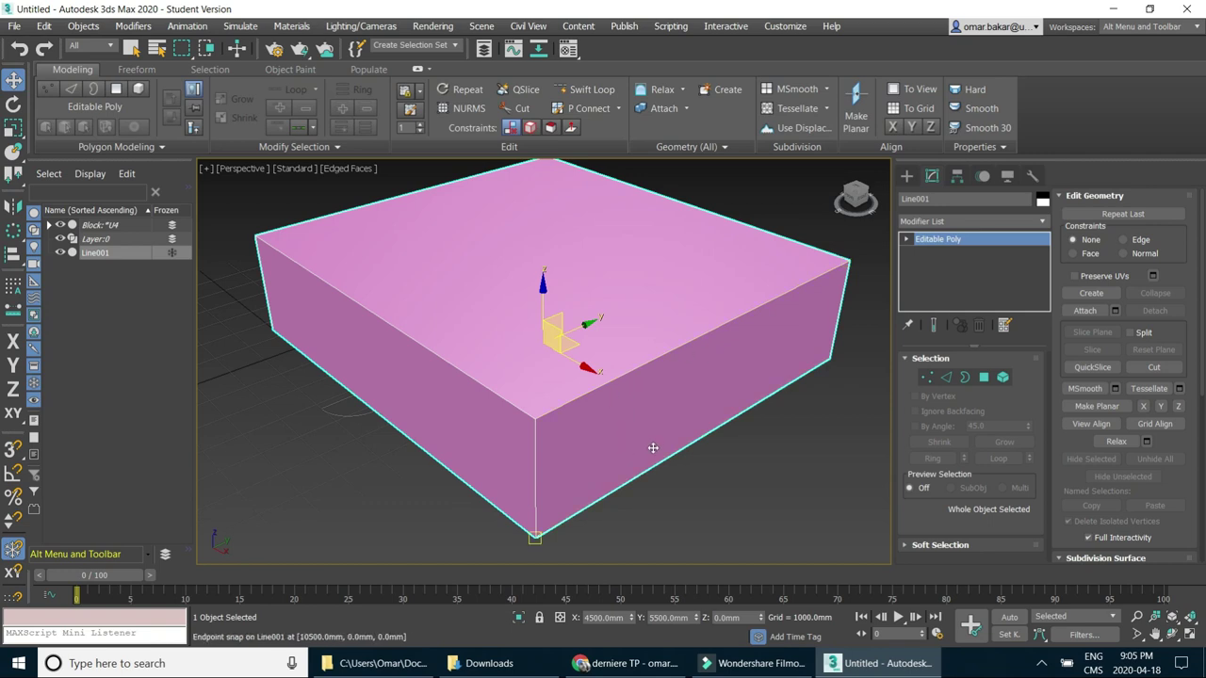
alt+middle_drag(654, 443, 681, 447)
scroll(681, 447, down, 1)
scroll(597, 436, down, 2)
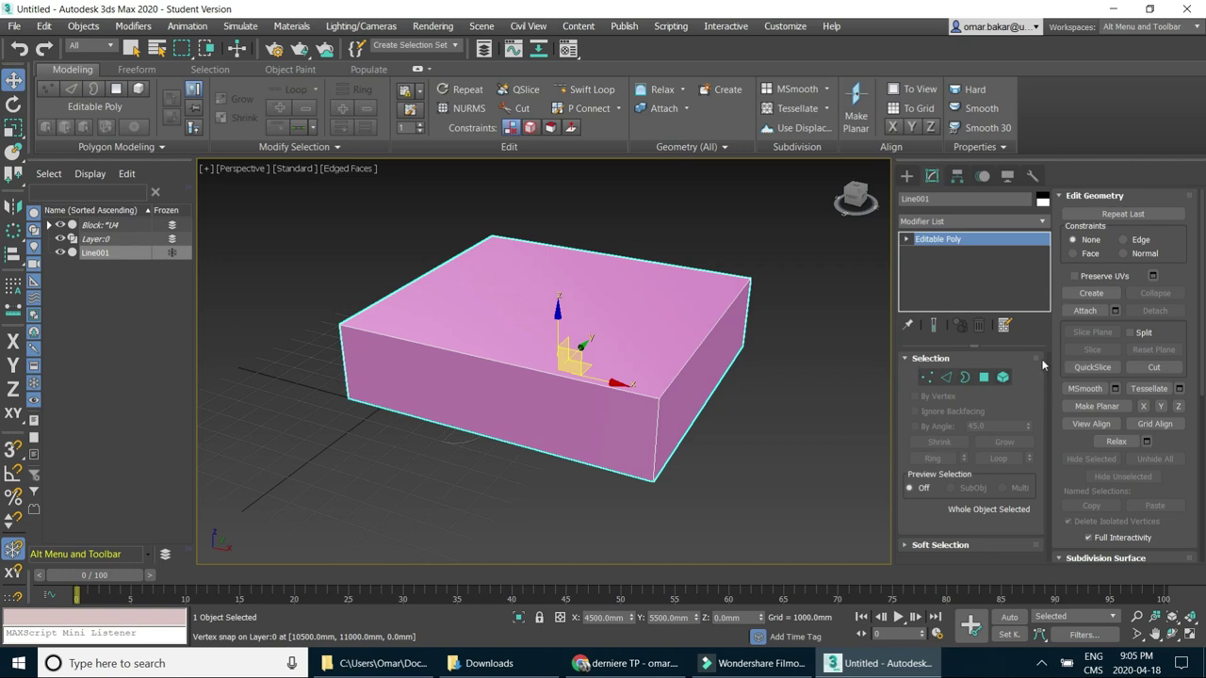
click(983, 378)
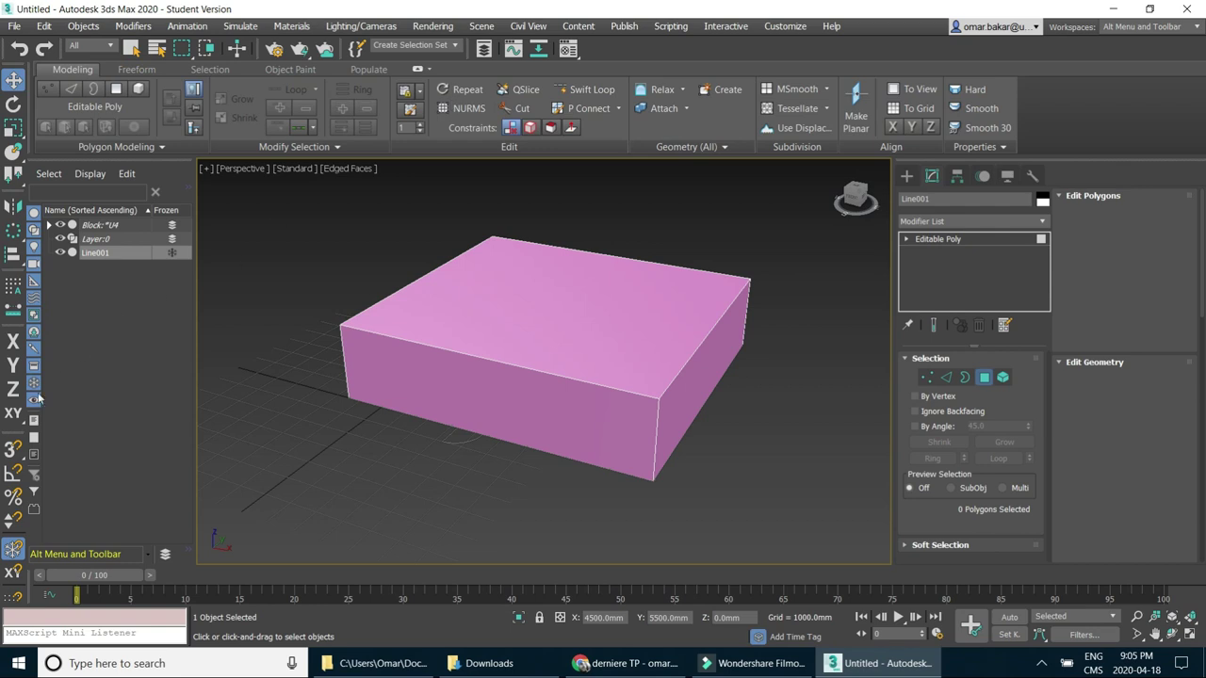
Detach the selected front polygon as a new object named CW_Mullions.
click(564, 396)
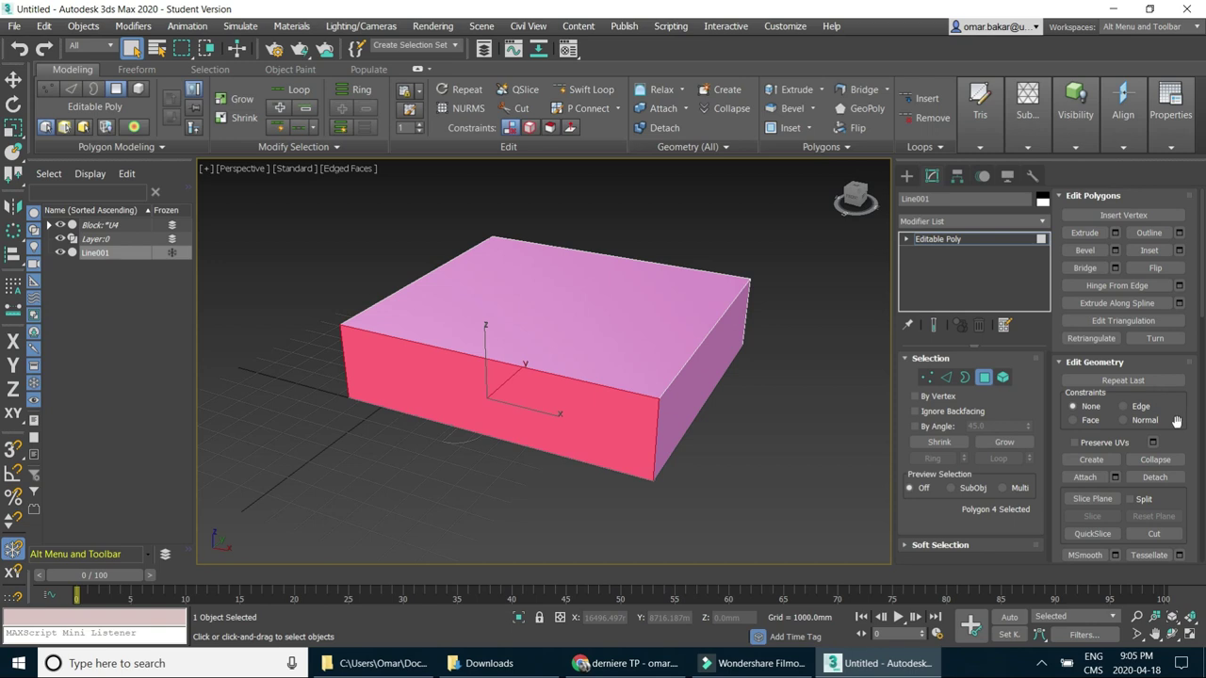
scroll(1175, 422, down, 3)
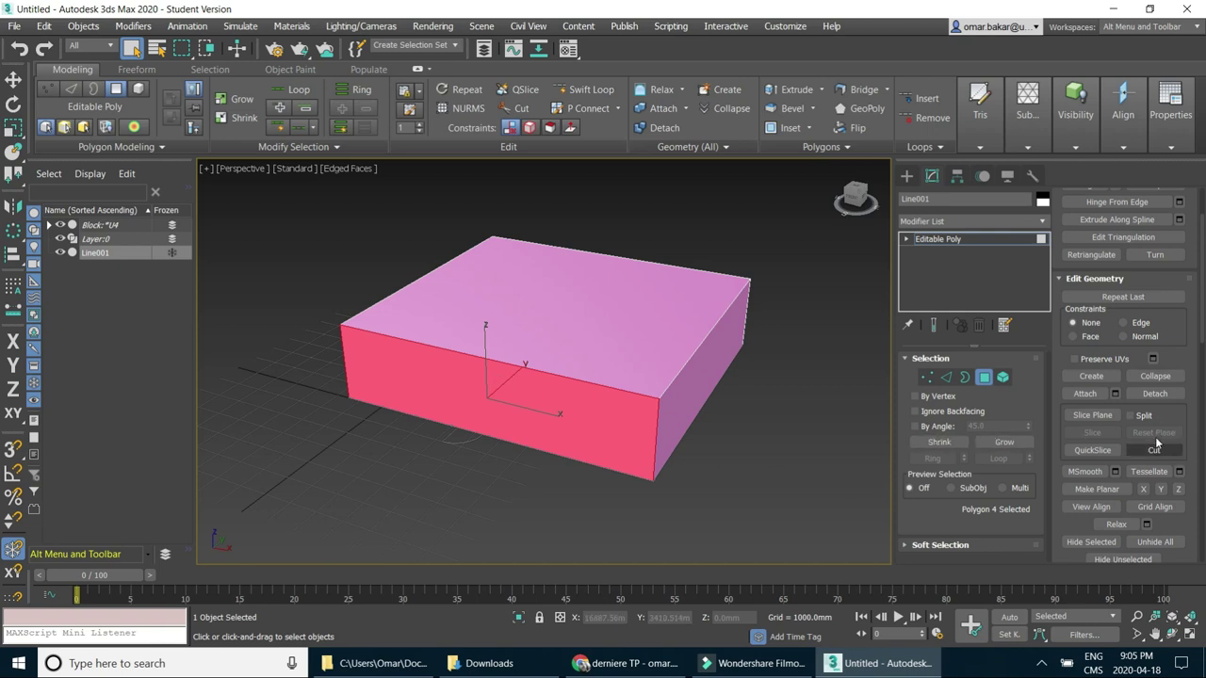
click(1157, 395)
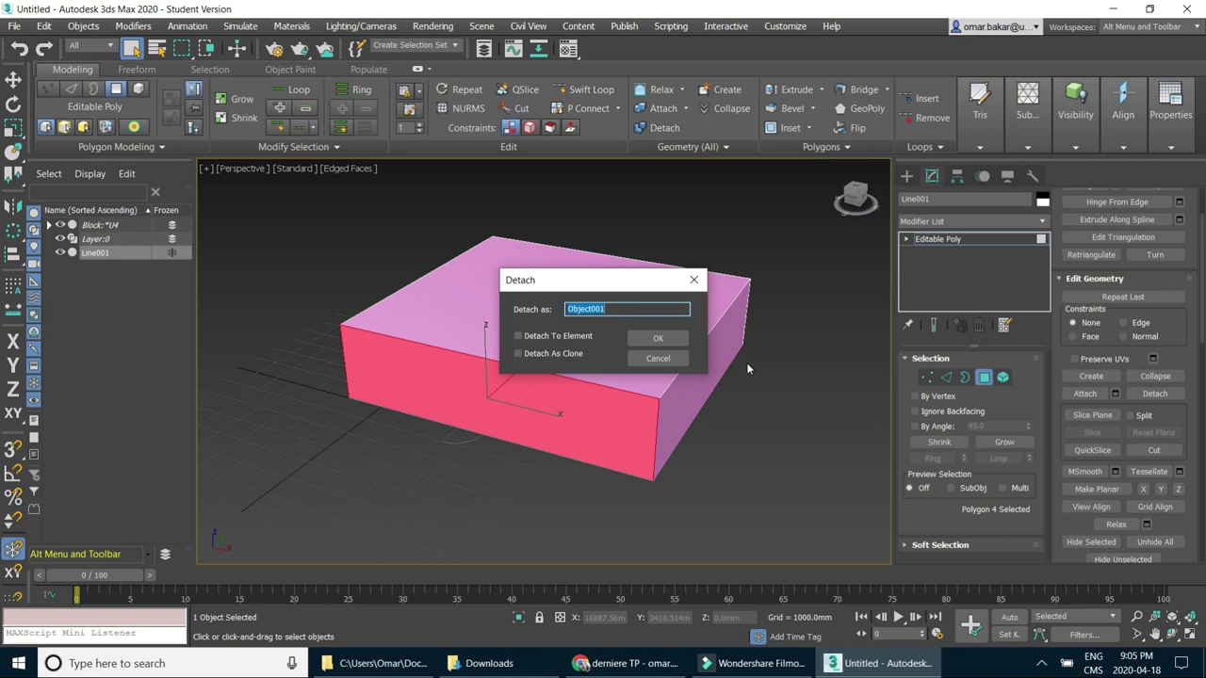
text(Mullions)
click(658, 338)
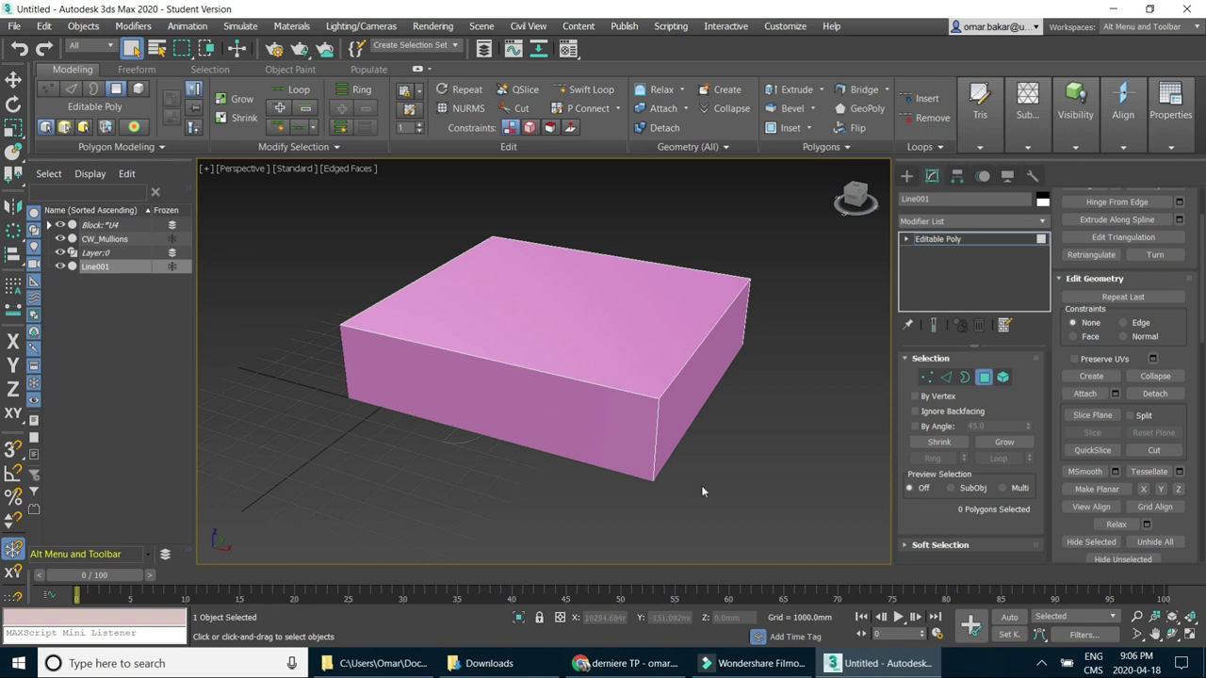
Exit polygon mode, make CW_Mullions light blue, and deselect everything.
click(984, 376)
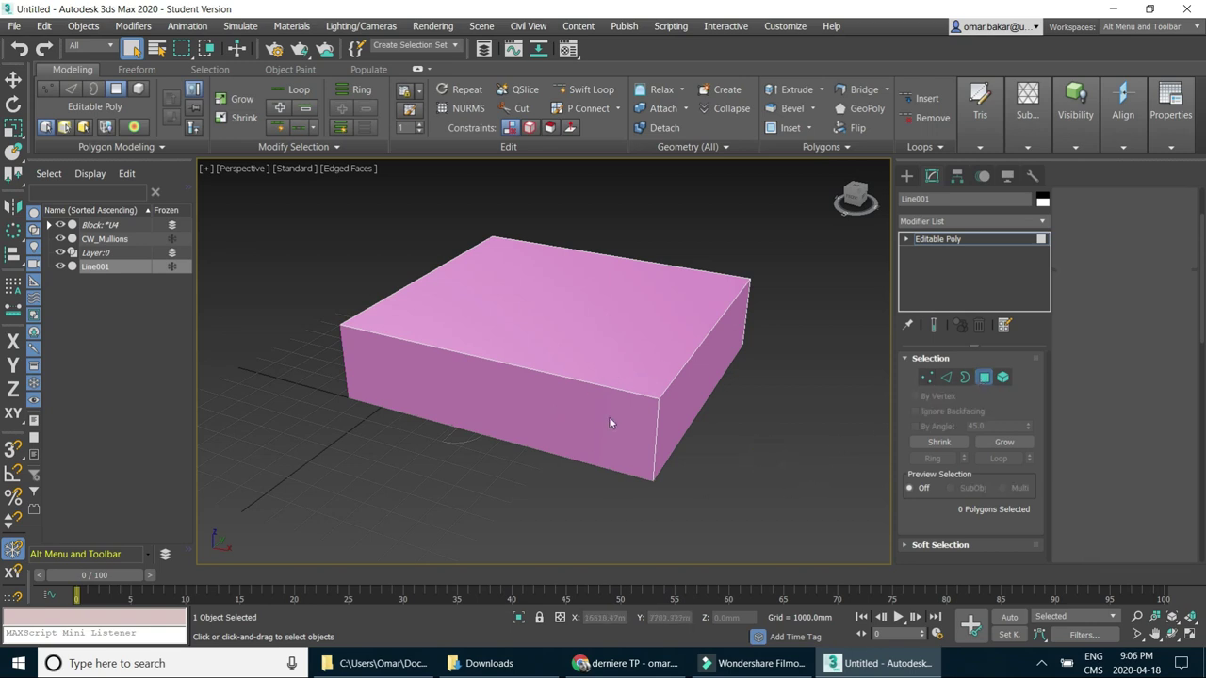
click(608, 422)
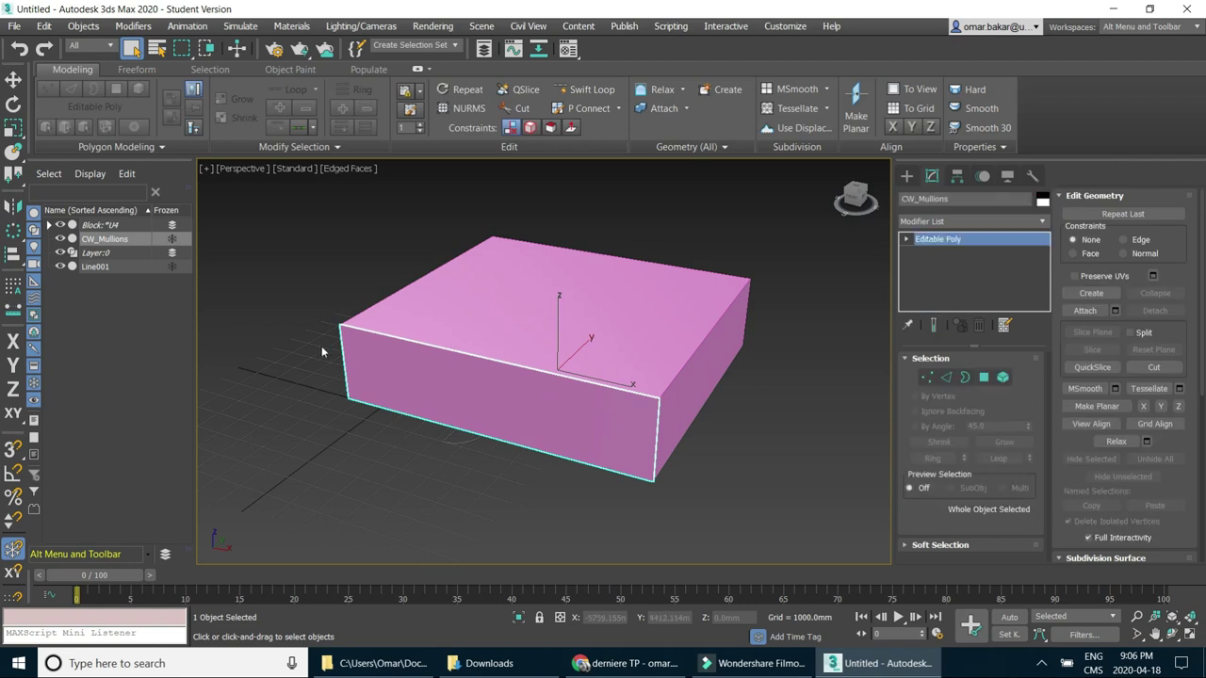
mouse_move(854, 196)
click(1042, 200)
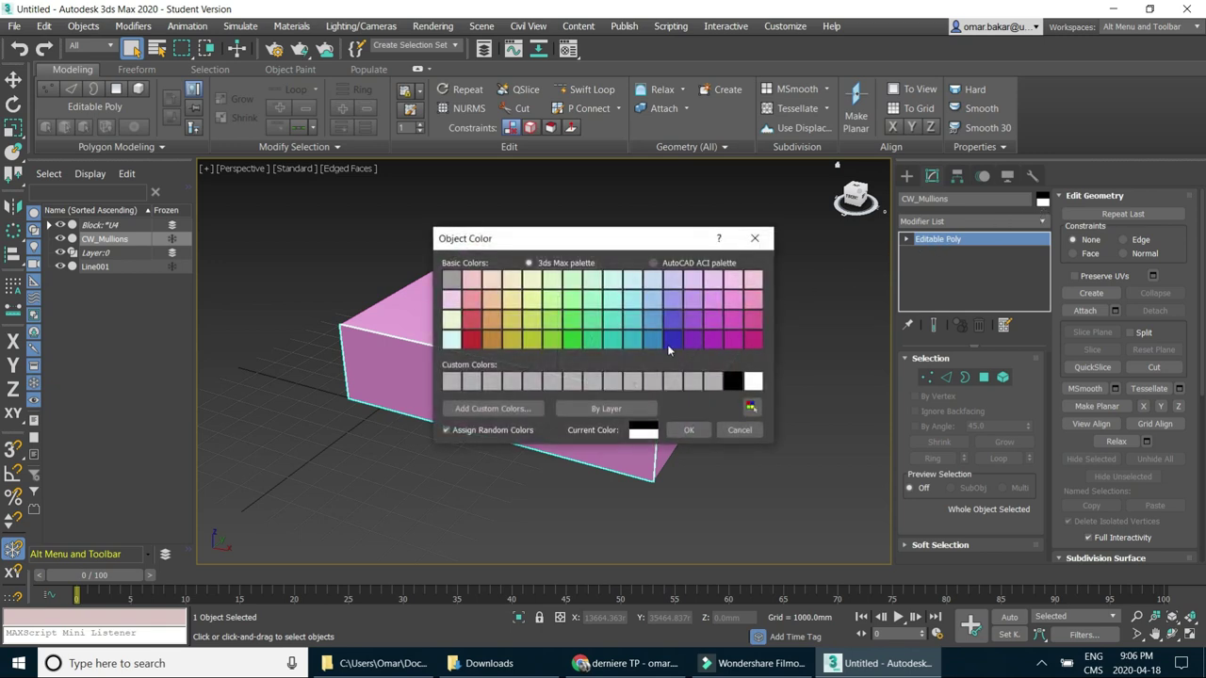
click(652, 299)
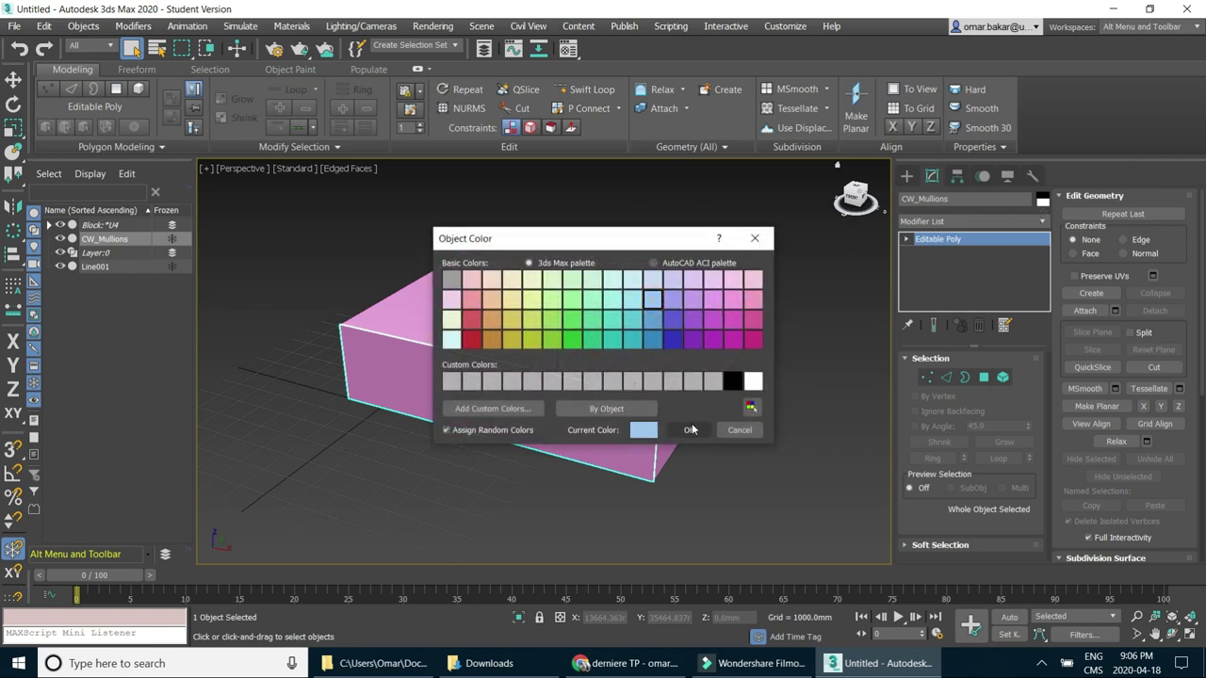
click(689, 430)
click(761, 456)
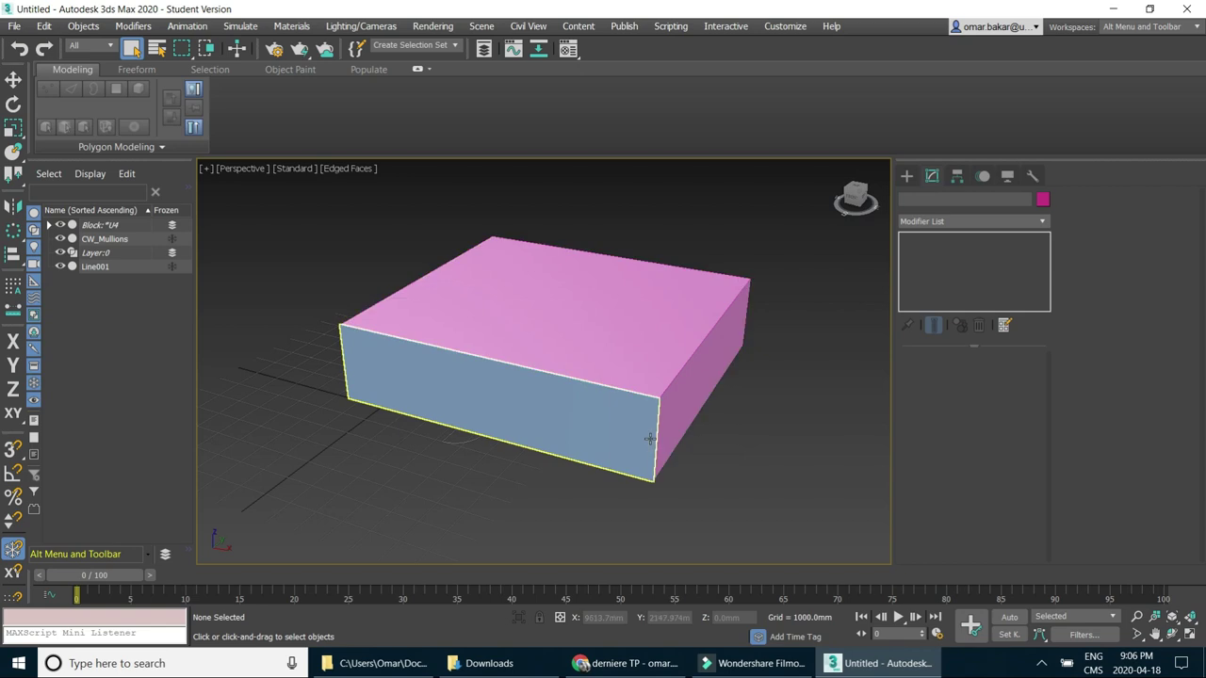
Select the box and hide CW_Mullions in the Scene Explorer.
click(697, 347)
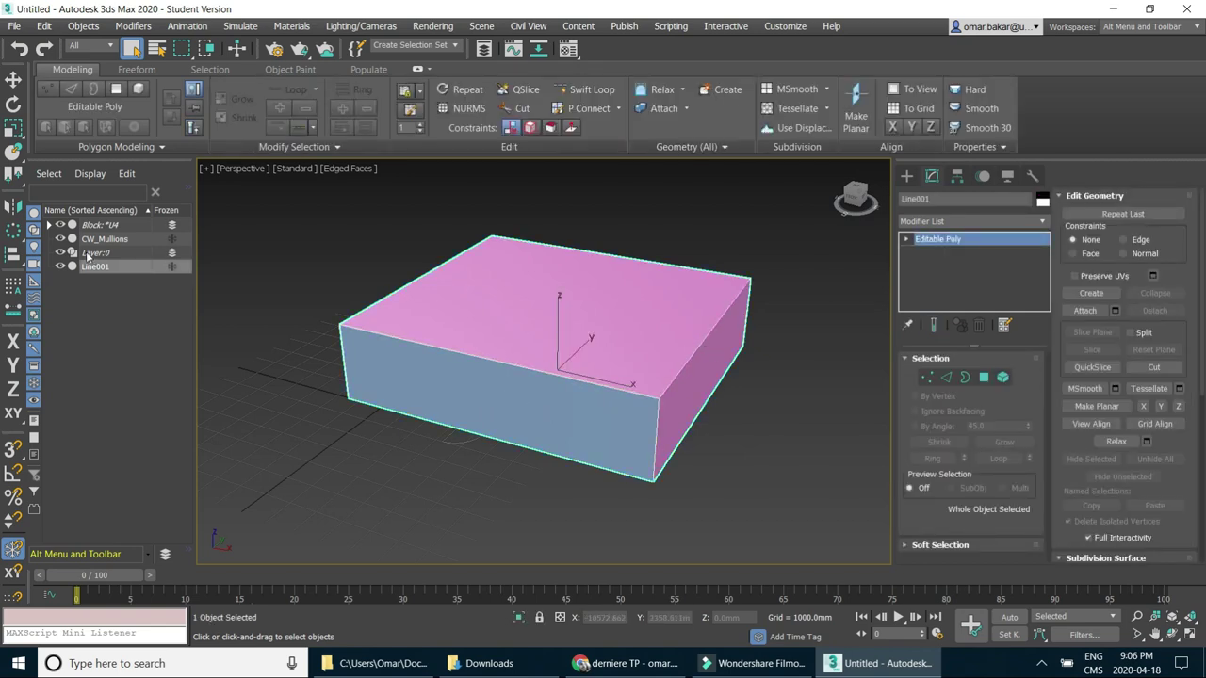
click(61, 240)
mouse_move(592, 439)
alt+middle_down()
mouse_move(687, 416)
mouse_move(585, 422)
alt+middle_up()
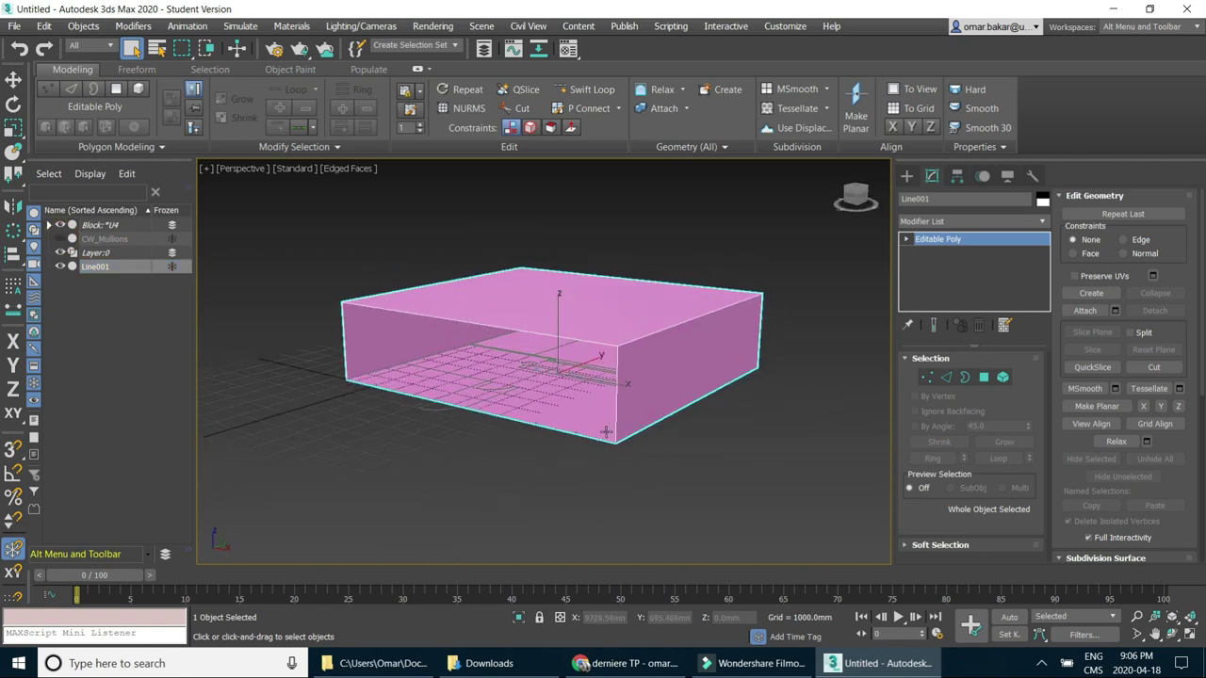
Rename Line001 to Structure_3d in the name field.
click(947, 200)
double_click(948, 199)
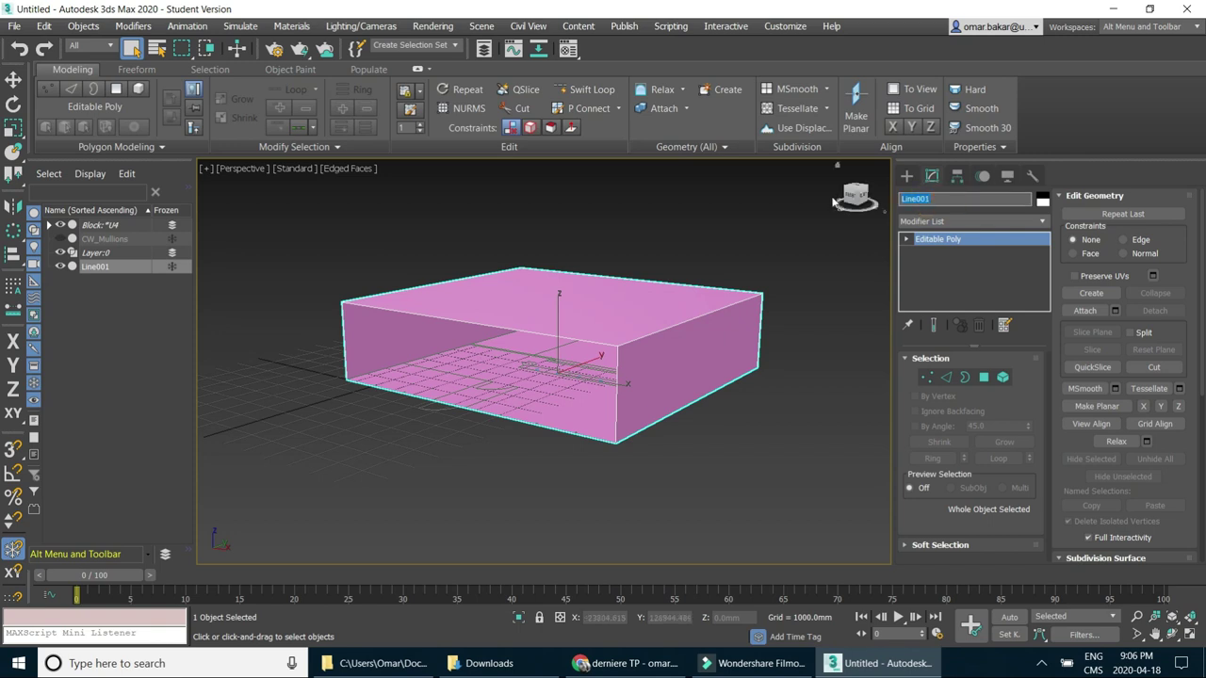
text(Architecture-3d)
double_click(955, 199)
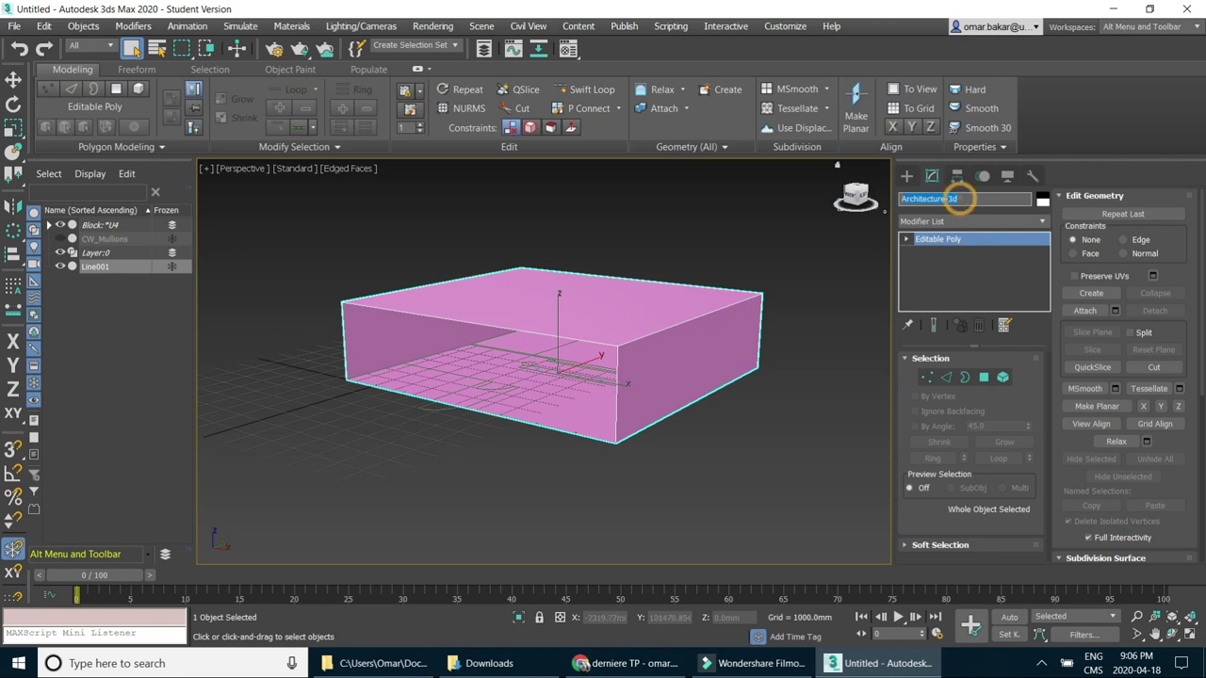
text(Stru)
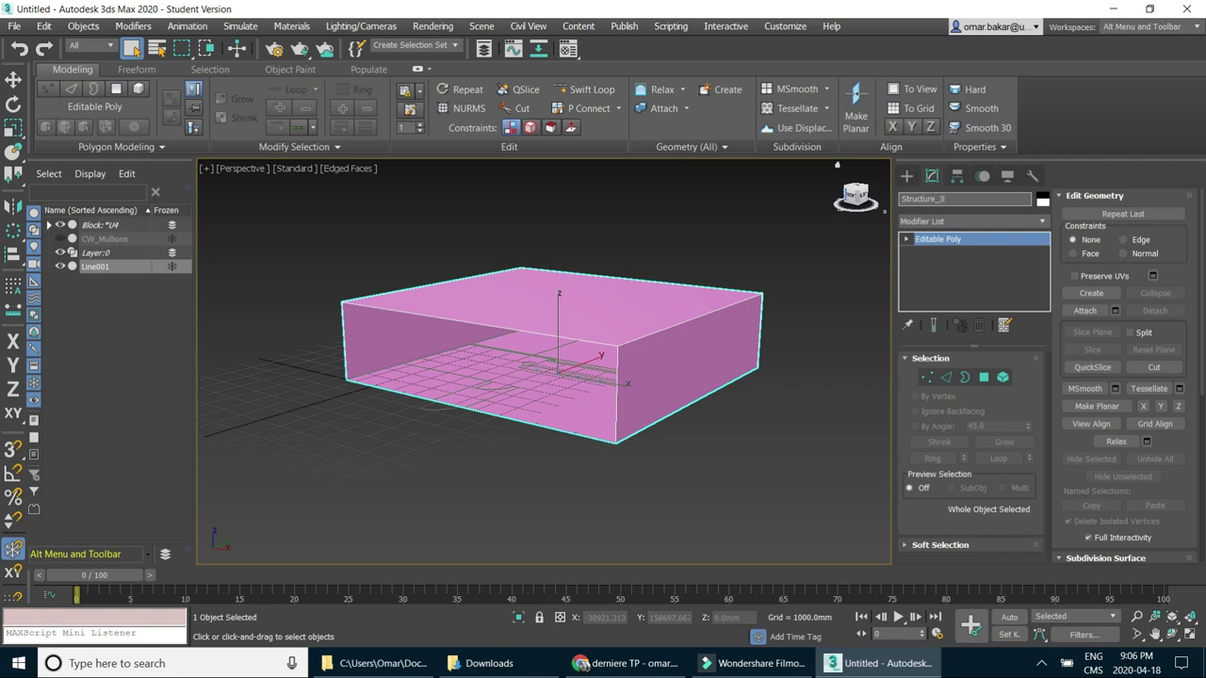
text(d)
Name the box Structure_3d and give it a grey object colour.
key(Return)
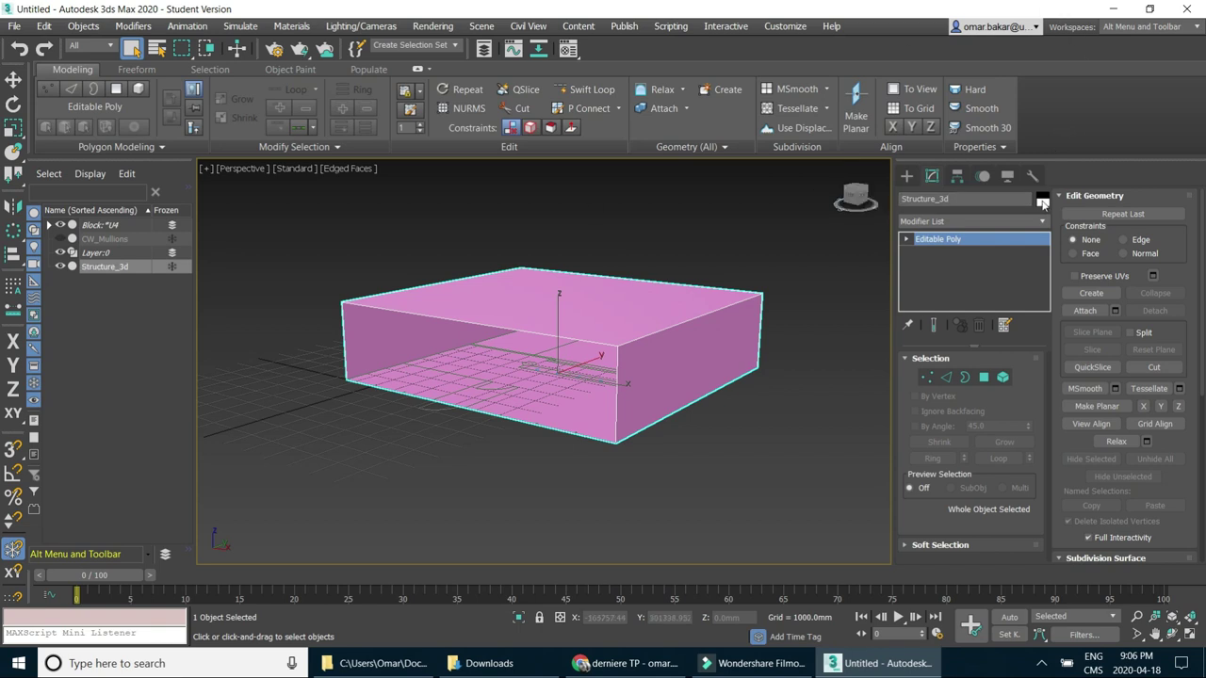
click(1043, 204)
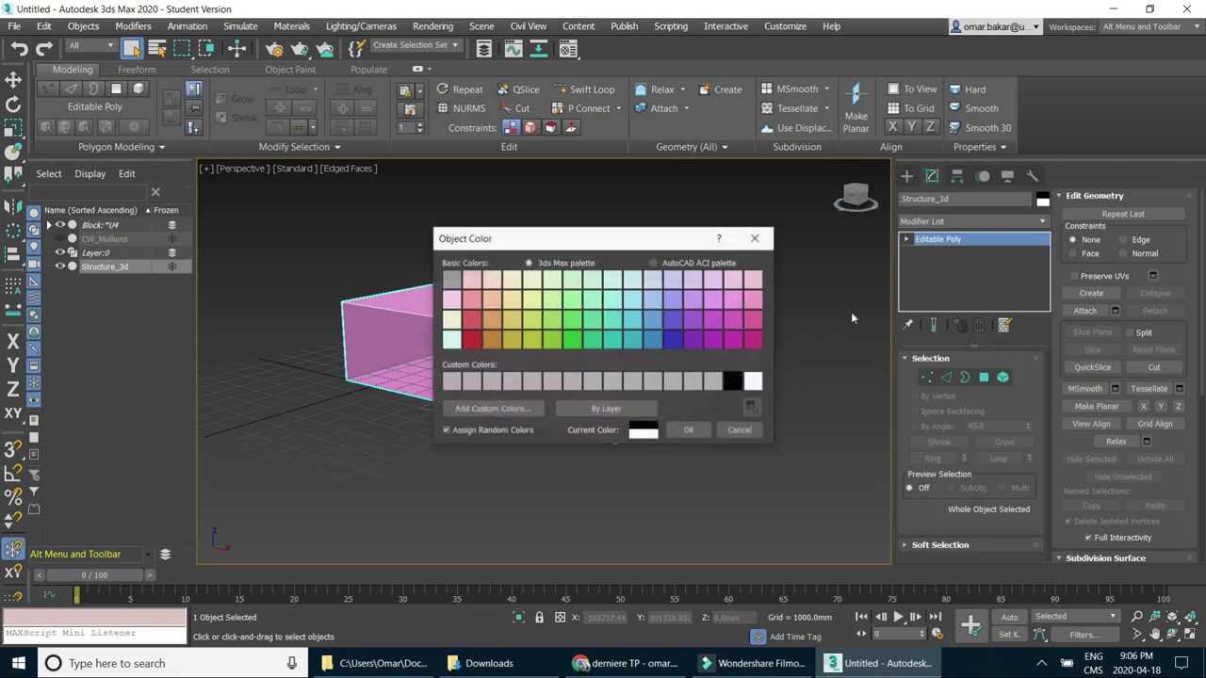
click(451, 279)
click(684, 430)
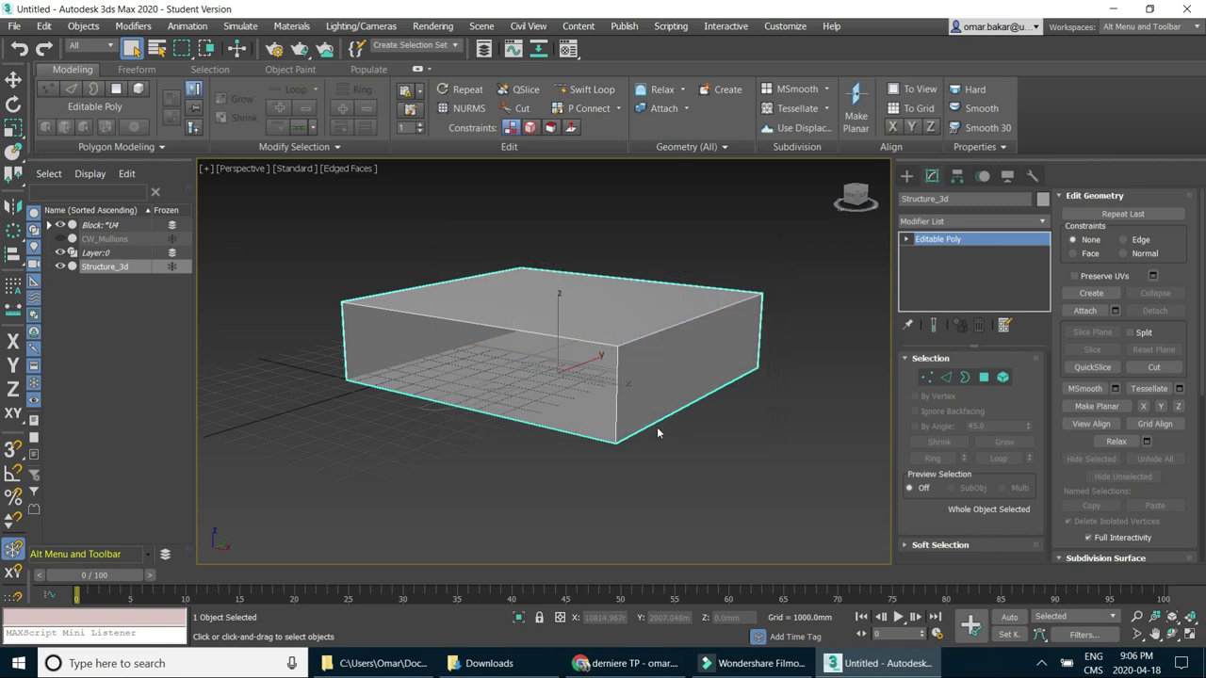
Orbit the Perspective view until the open box is seen front-on.
mouse_move(651, 430)
alt+middle_down()
mouse_move(612, 459)
mouse_move(580, 451)
mouse_move(582, 364)
alt+middle_up()
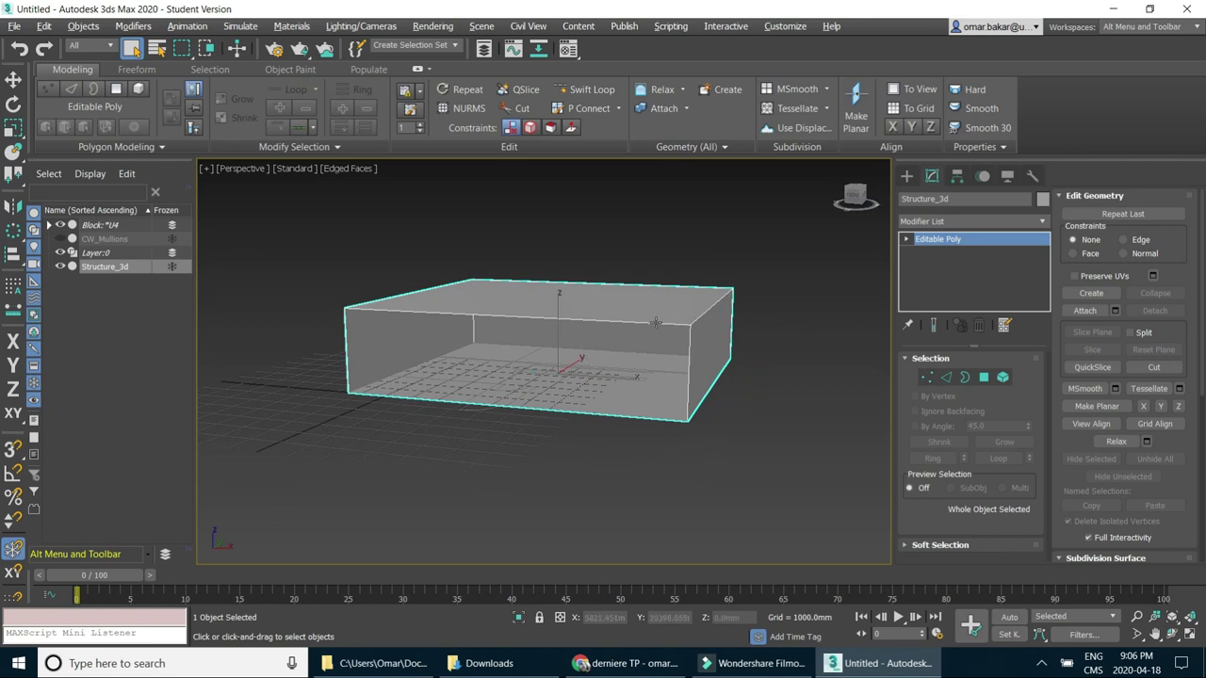
mouse_move(707, 360)
alt+middle_down()
mouse_move(667, 378)
mouse_move(700, 373)
alt+middle_up()
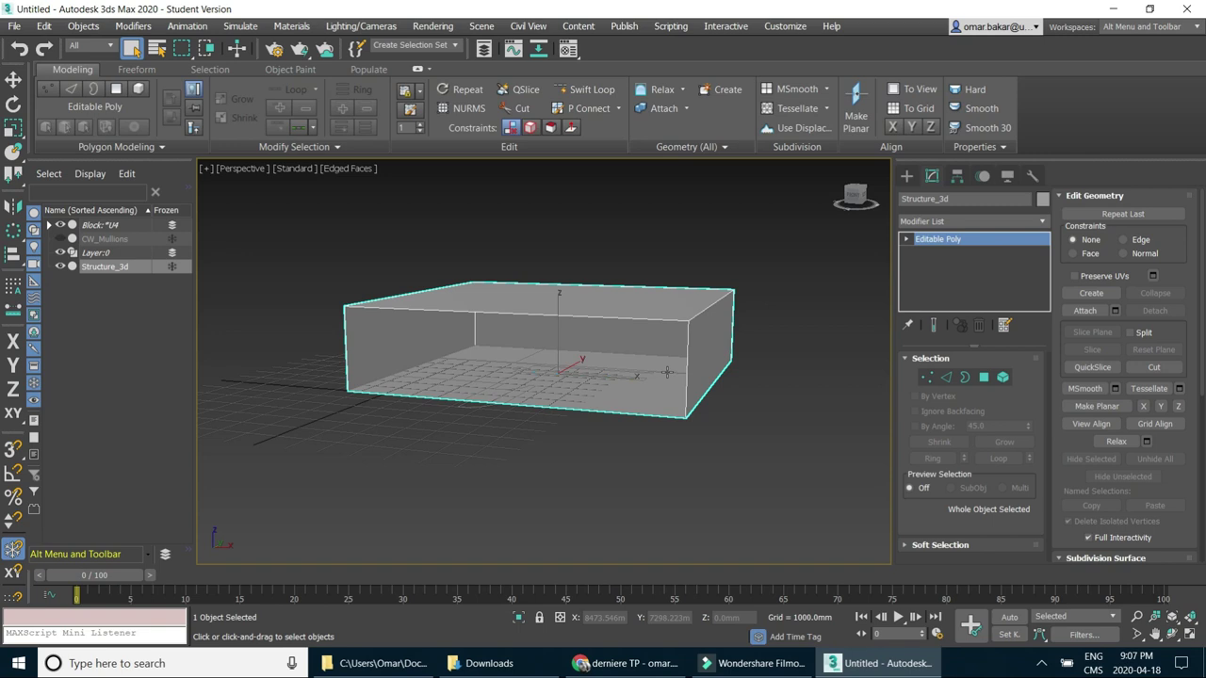
mouse_move(667, 373)
alt+middle_down()
mouse_move(636, 362)
mouse_move(665, 345)
mouse_move(643, 339)
mouse_move(613, 351)
mouse_move(641, 350)
mouse_move(612, 364)
alt+middle_up()
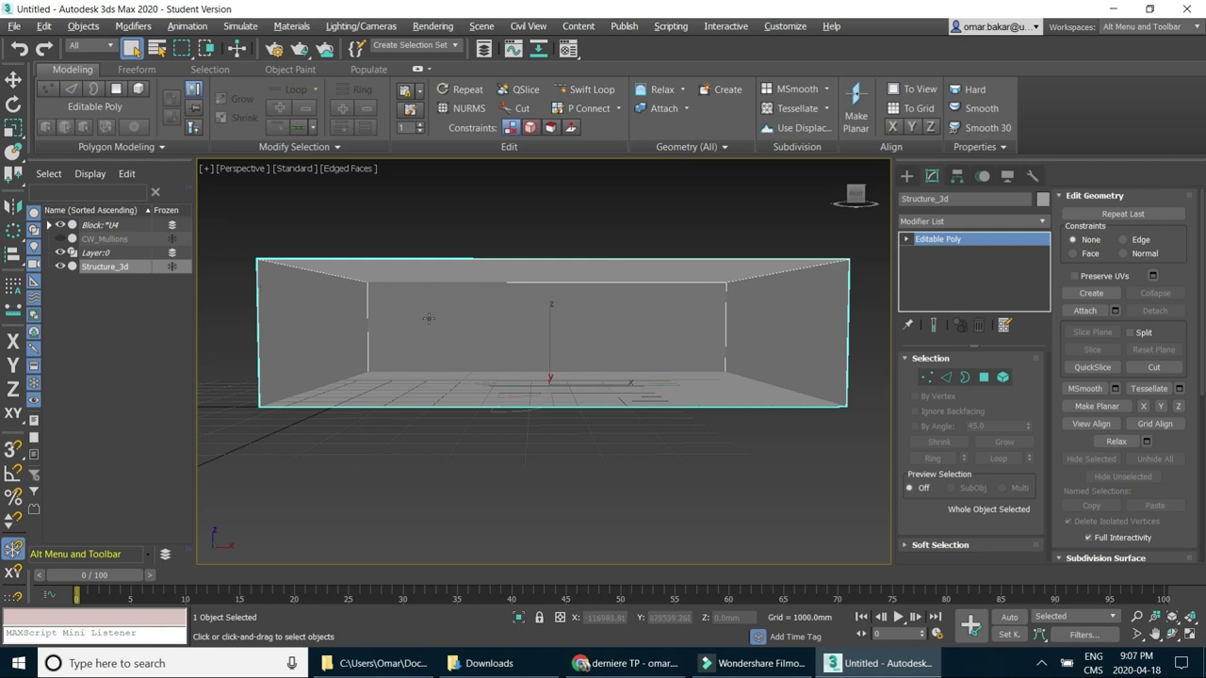
Switch the viewport to xView Face Orientation, then select all five box polygons in Polygon mode.
click(208, 170)
mouse_move(243, 286)
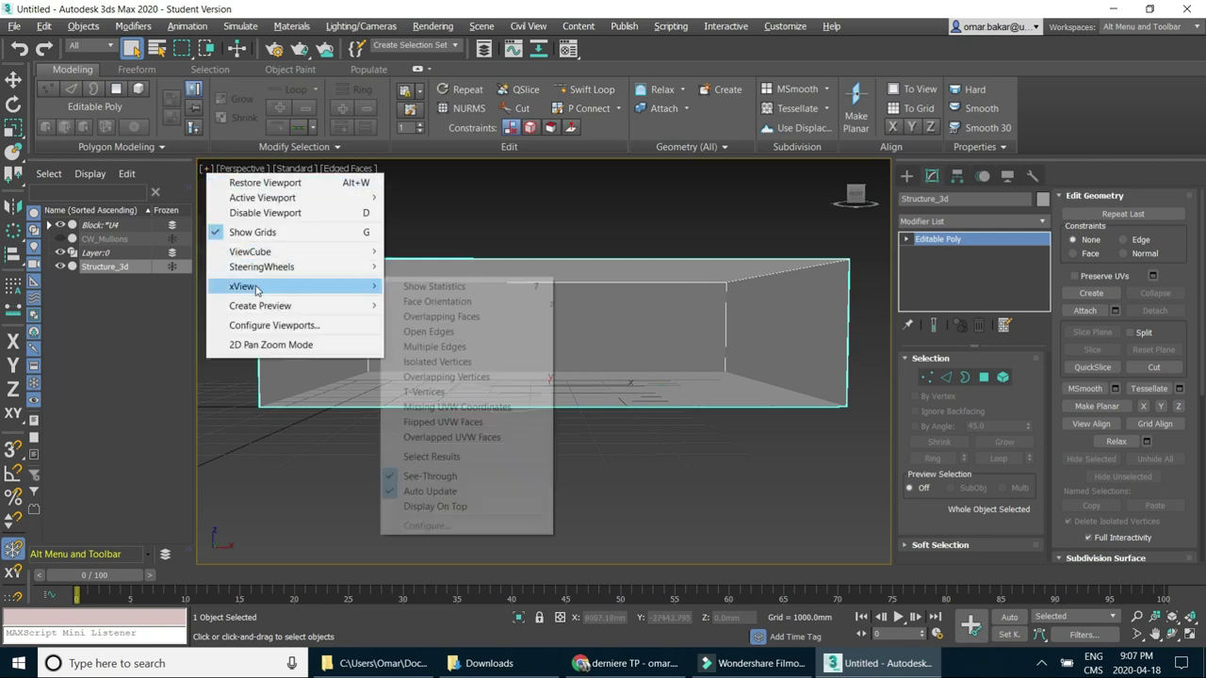
click(431, 306)
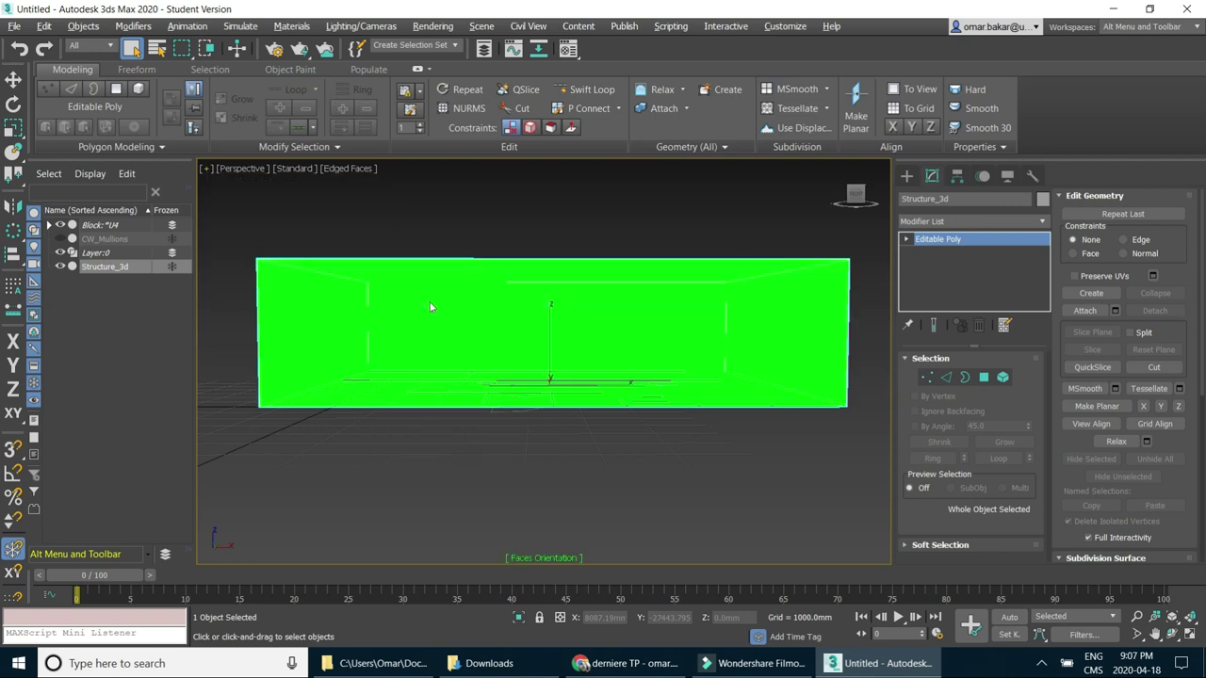
alt+middle_drag(556, 382, 511, 411)
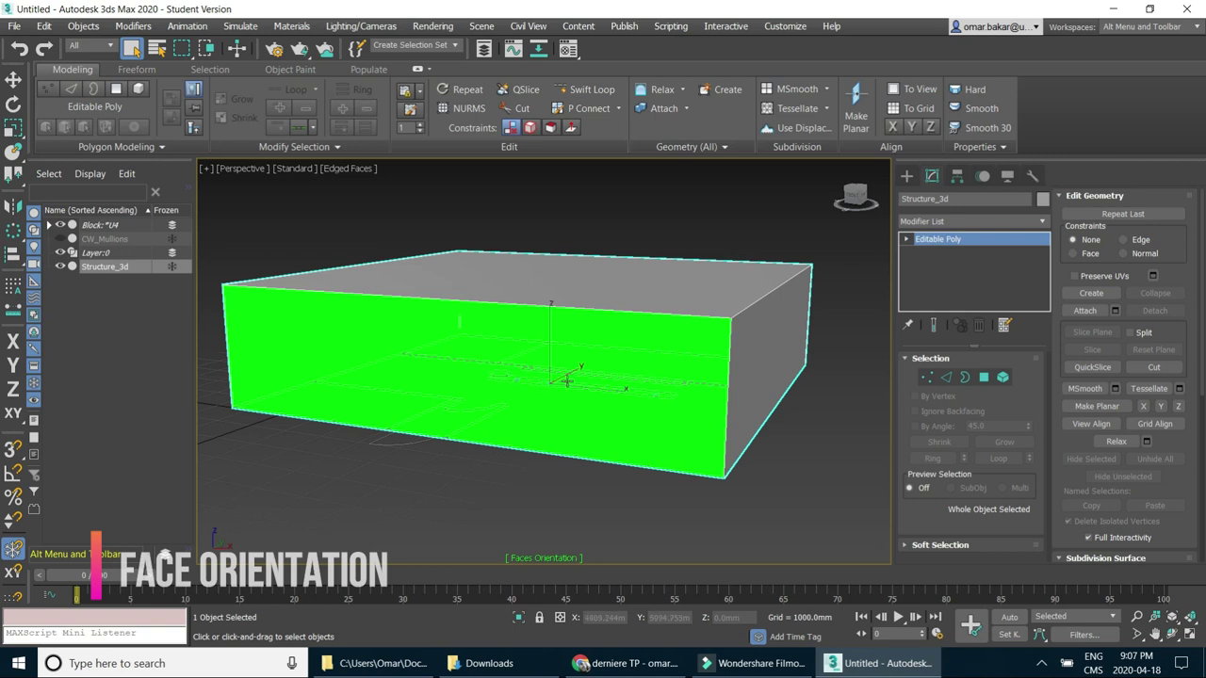
scroll(589, 379, down, 2)
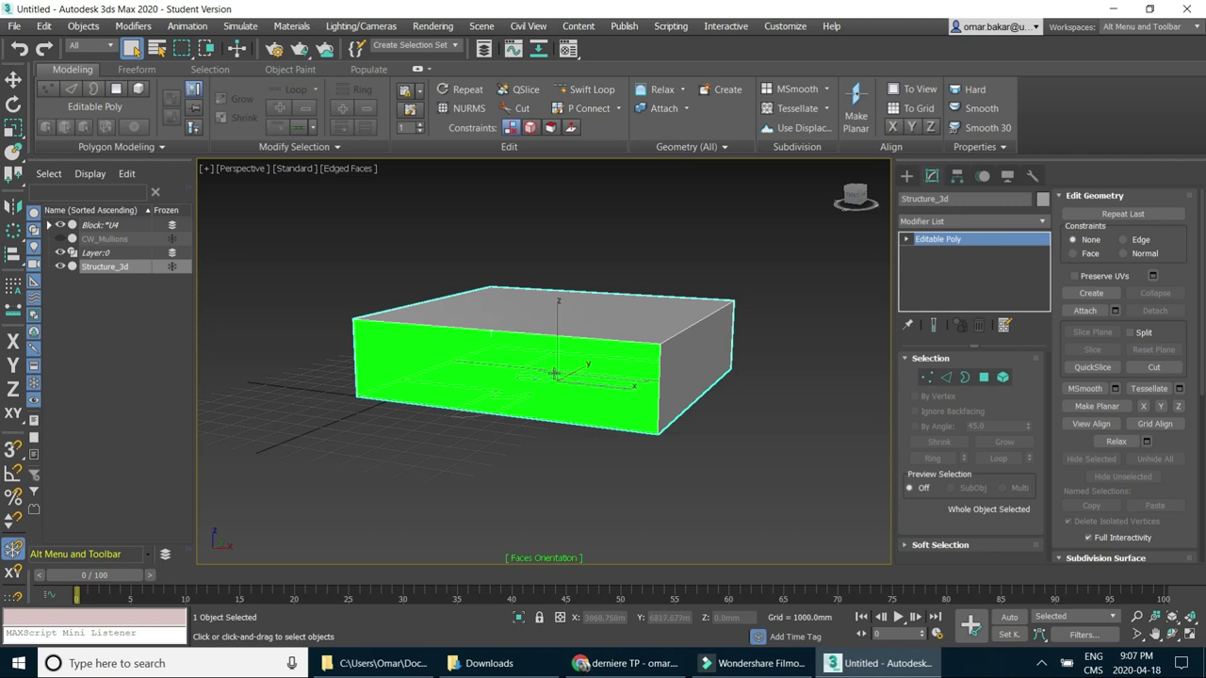
click(984, 377)
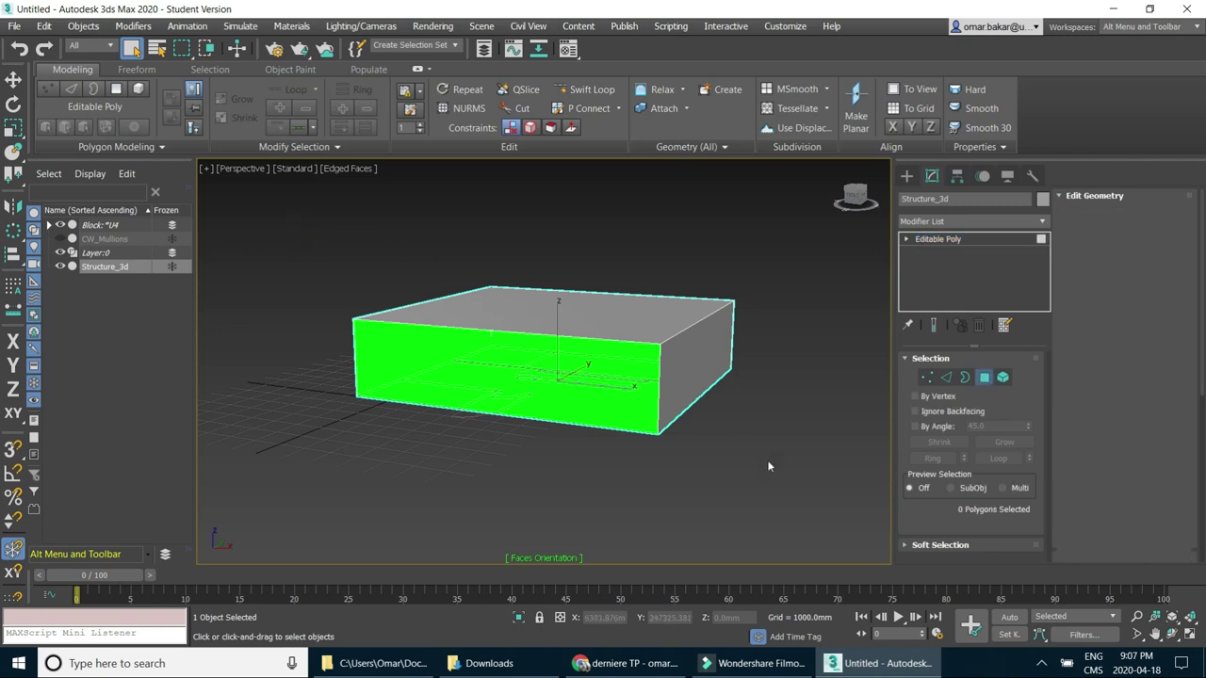
key(ctrl+a)
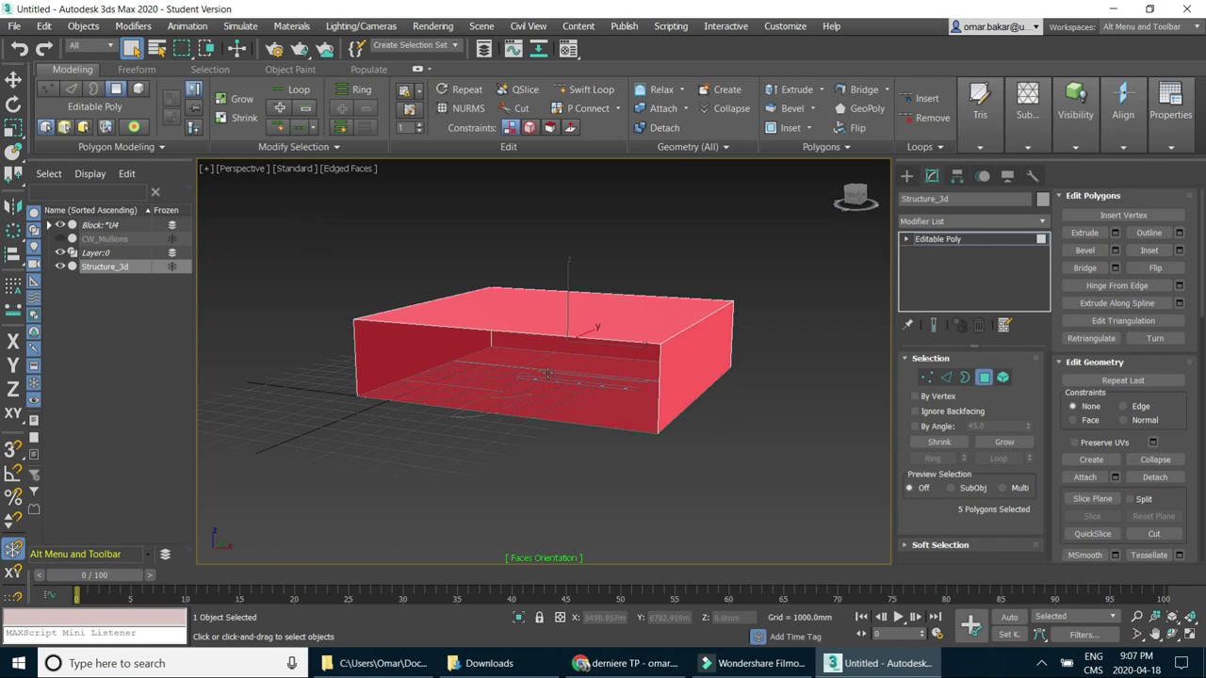
Flip the normals of the five selected box faces.
mouse_move(475, 321)
alt+middle_down()
mouse_move(559, 386)
mouse_move(633, 400)
alt+middle_up()
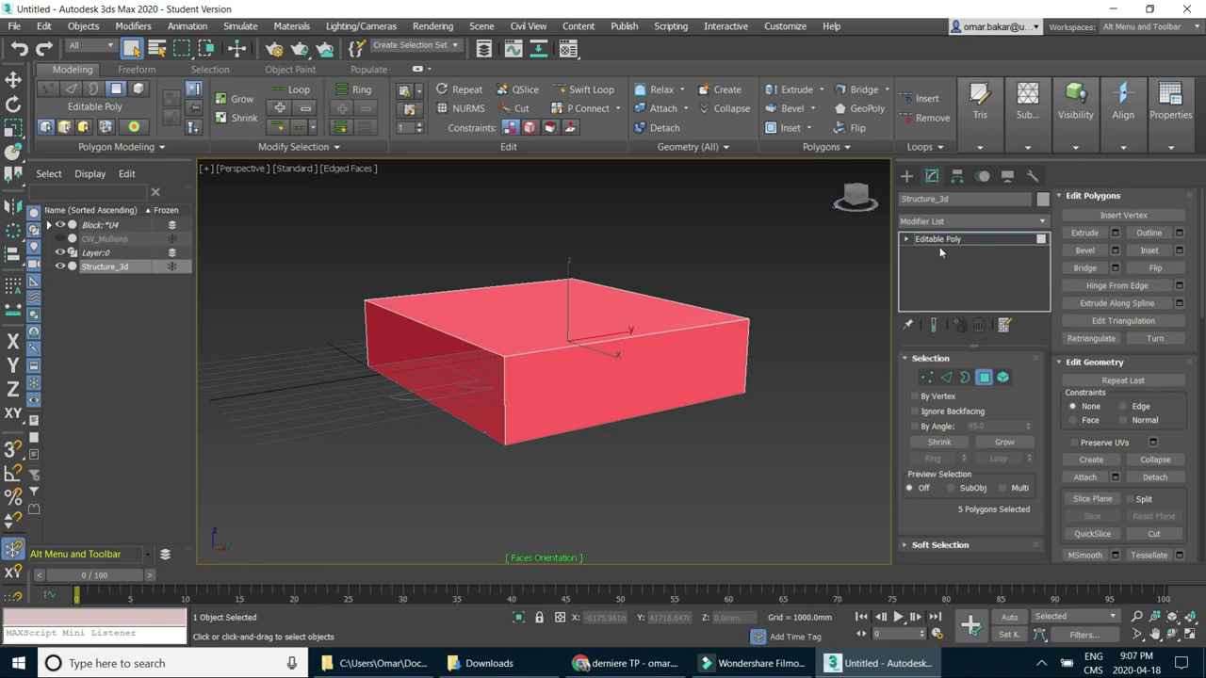
click(1166, 272)
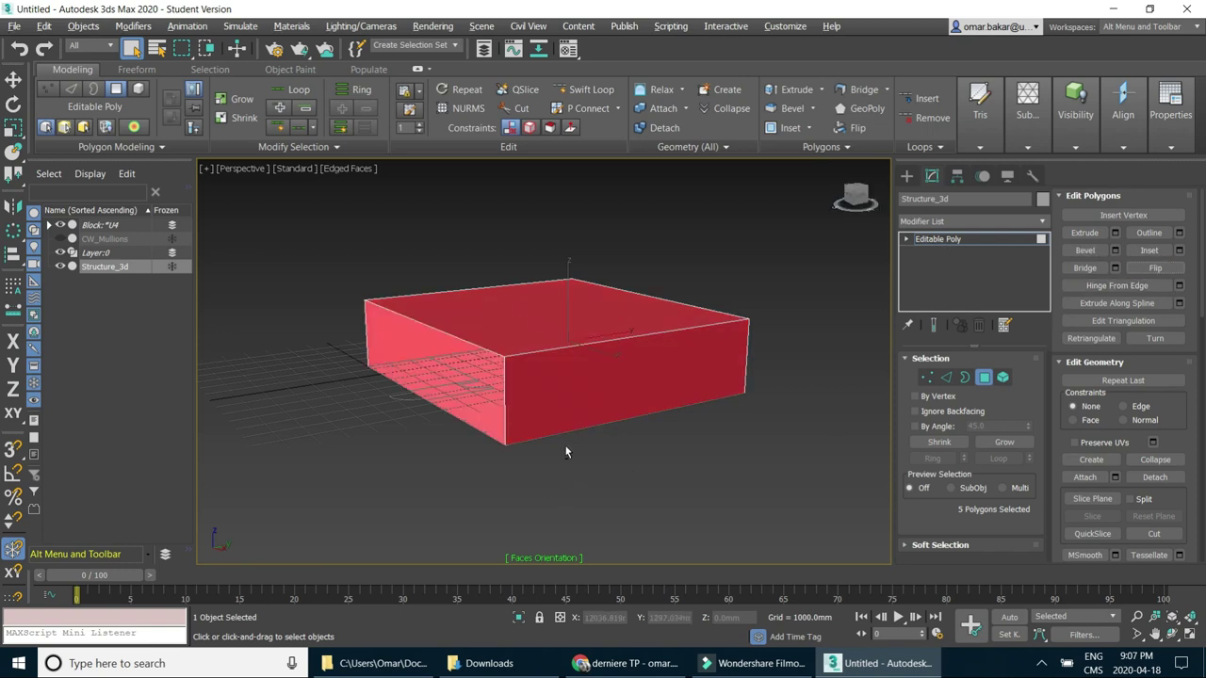
alt+middle_drag(565, 452, 611, 438)
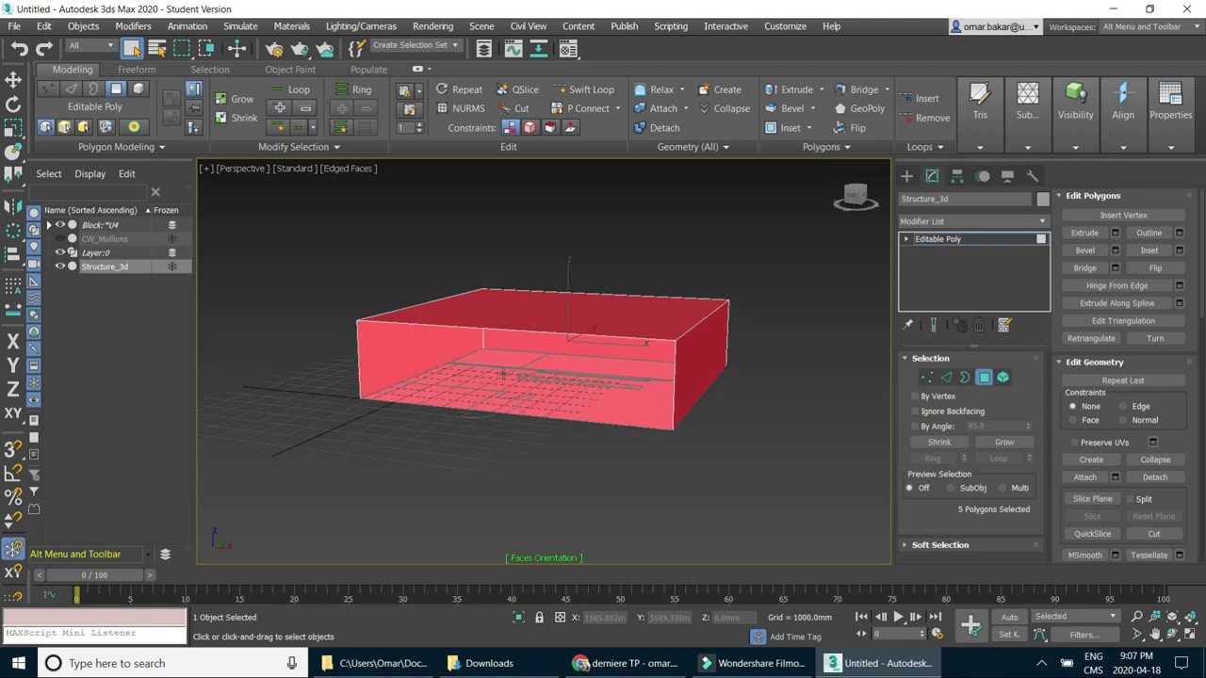
Clear the polygon selection and return Structure_3d to whole-object level.
click(781, 497)
mouse_move(781, 497)
alt+middle_down()
mouse_move(758, 482)
mouse_move(603, 495)
mouse_move(821, 449)
alt+middle_up()
click(983, 377)
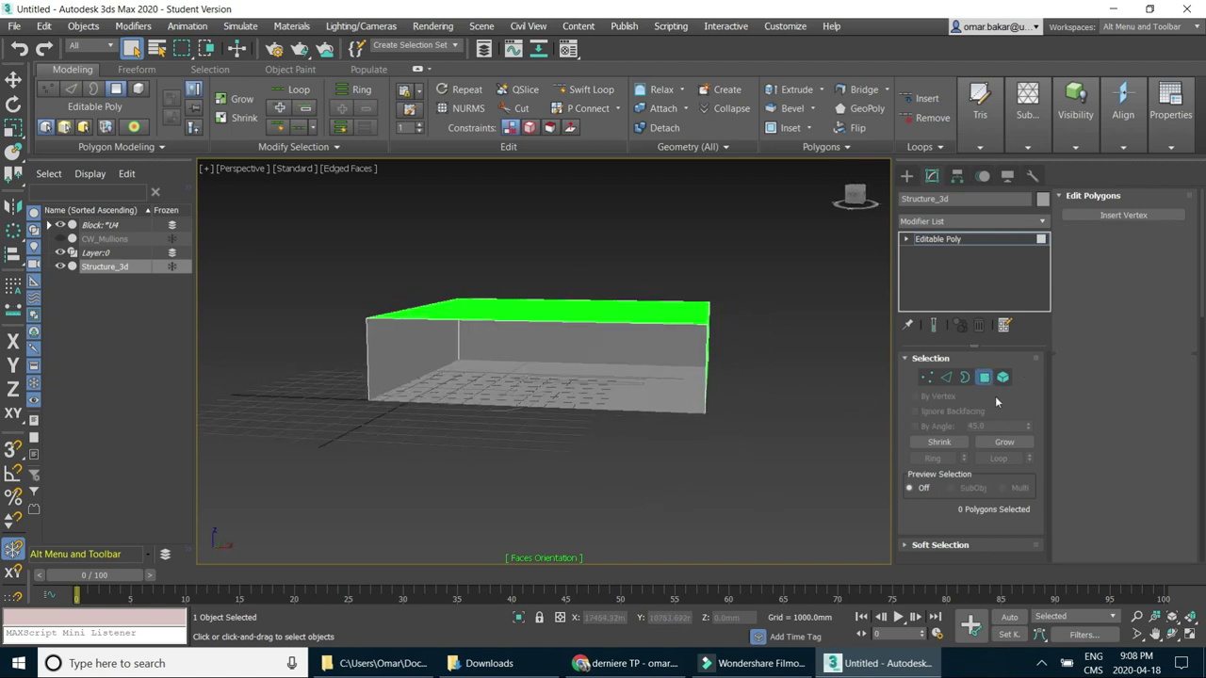
scroll(488, 379, up, 3)
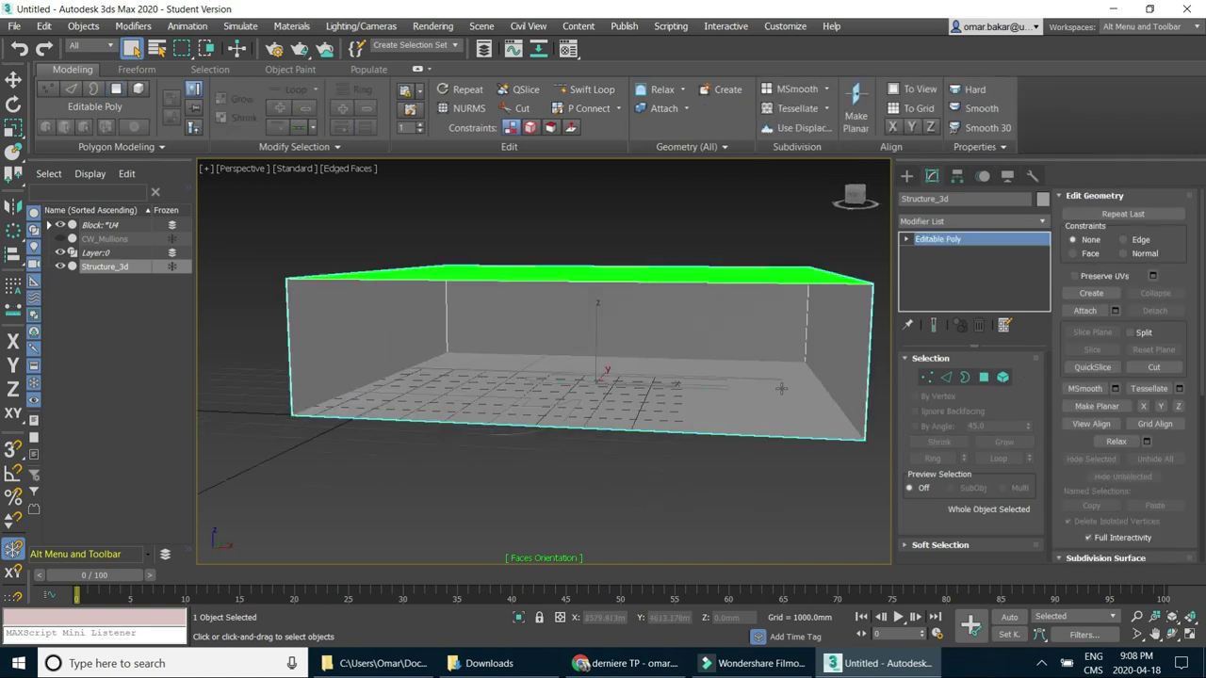
scroll(728, 425, up, 2)
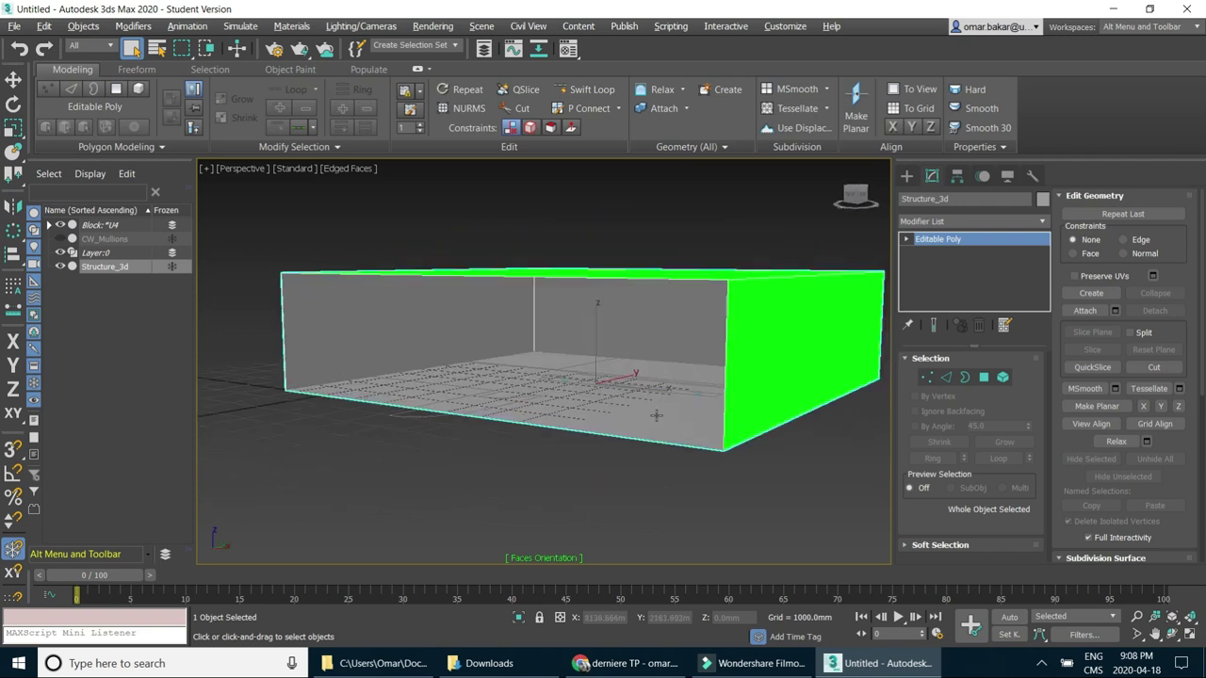
Add a Shell modifier to Structure_3d from the Modifier List.
click(1042, 222)
drag(1043, 241, 1048, 505)
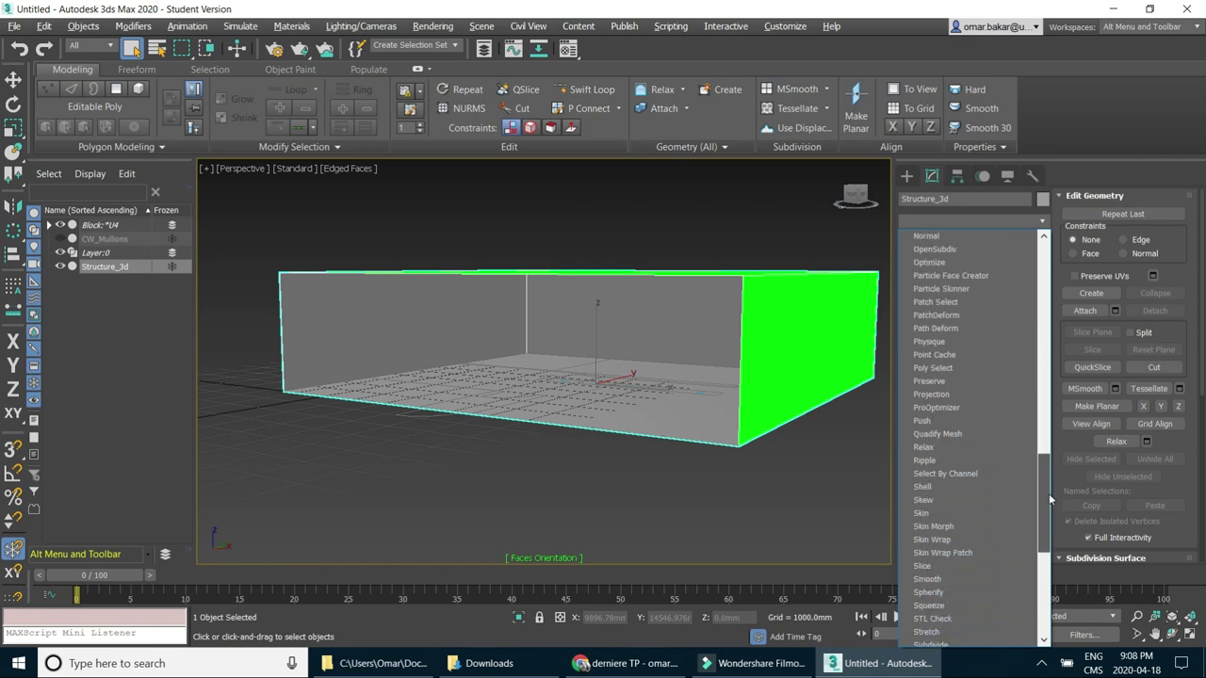
scroll(1048, 499, down, 1)
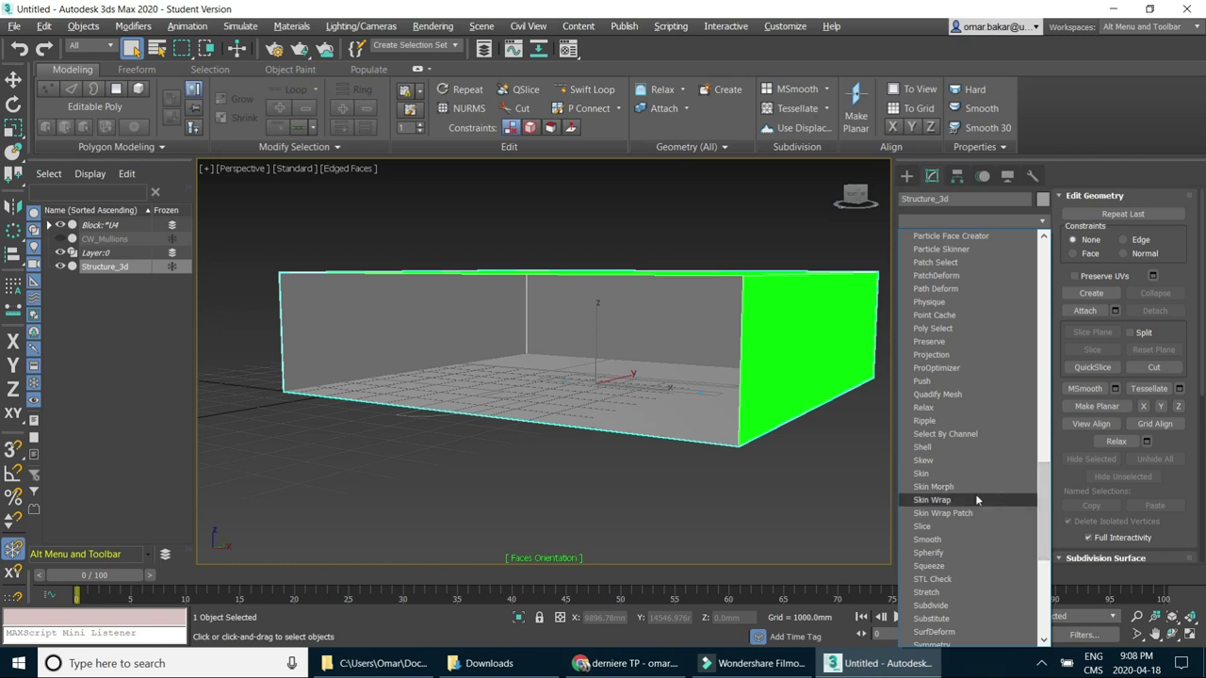
click(928, 447)
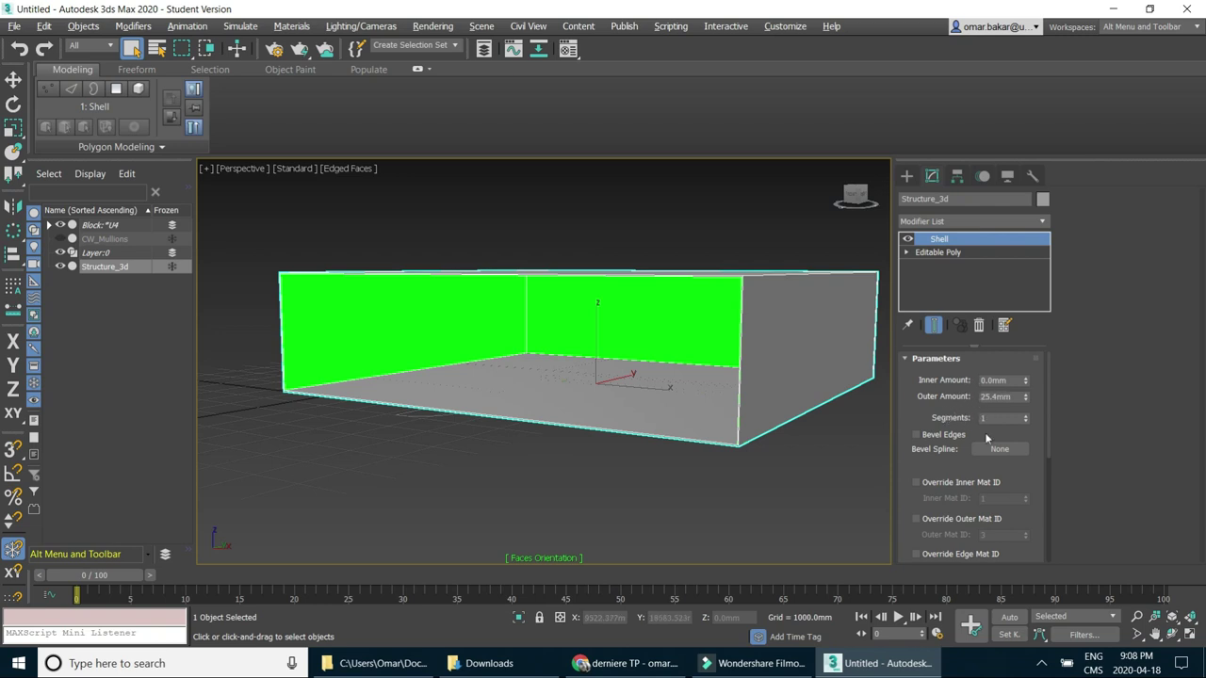
Switch to the four-viewport layout with the Top view active.
click(1191, 636)
scroll(442, 269, up, 3)
scroll(414, 287, up, 2)
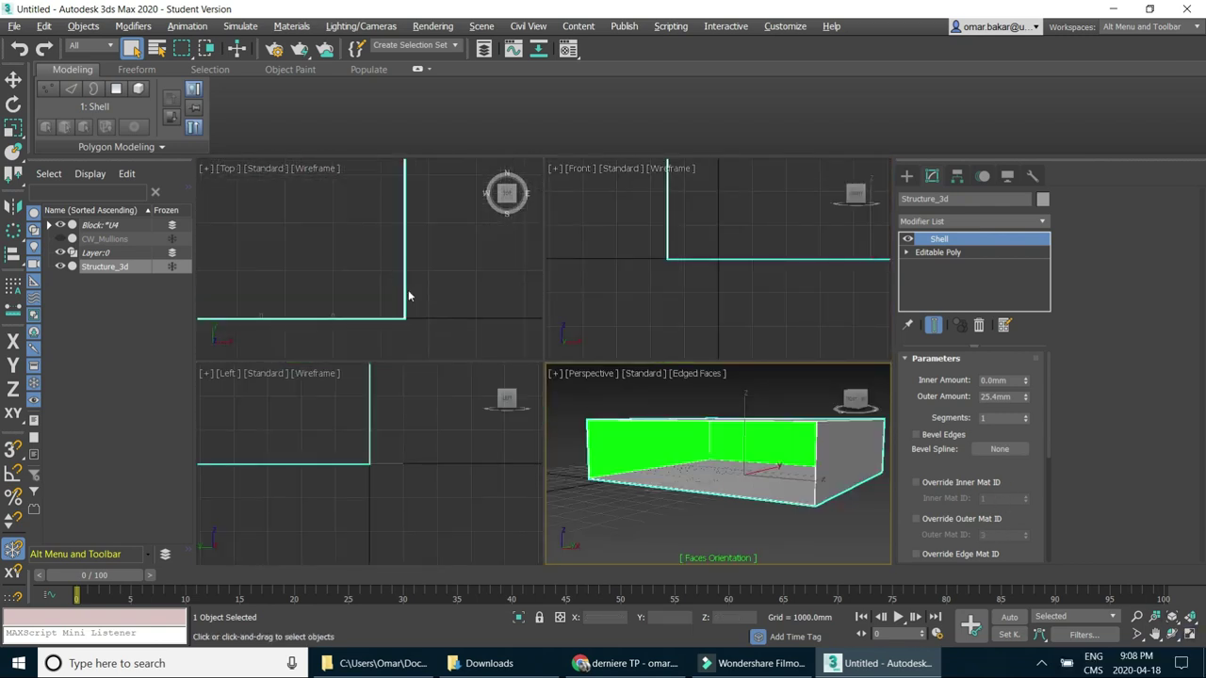
scroll(405, 319, up, 2)
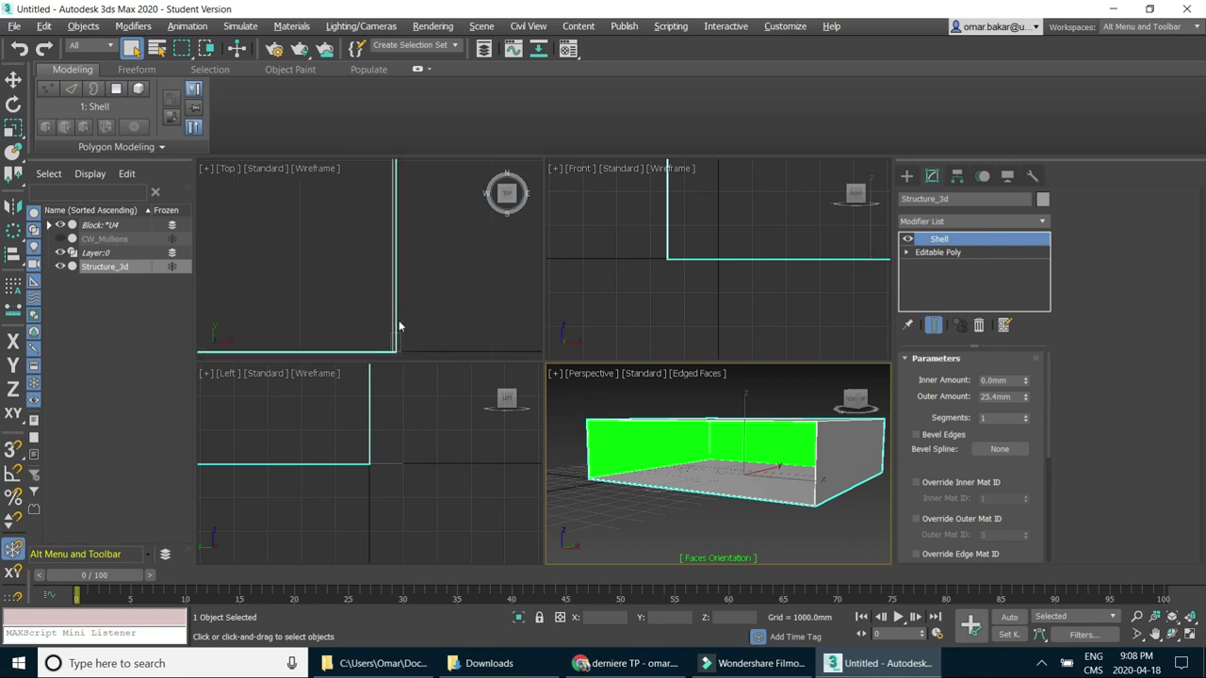
right_click(401, 330)
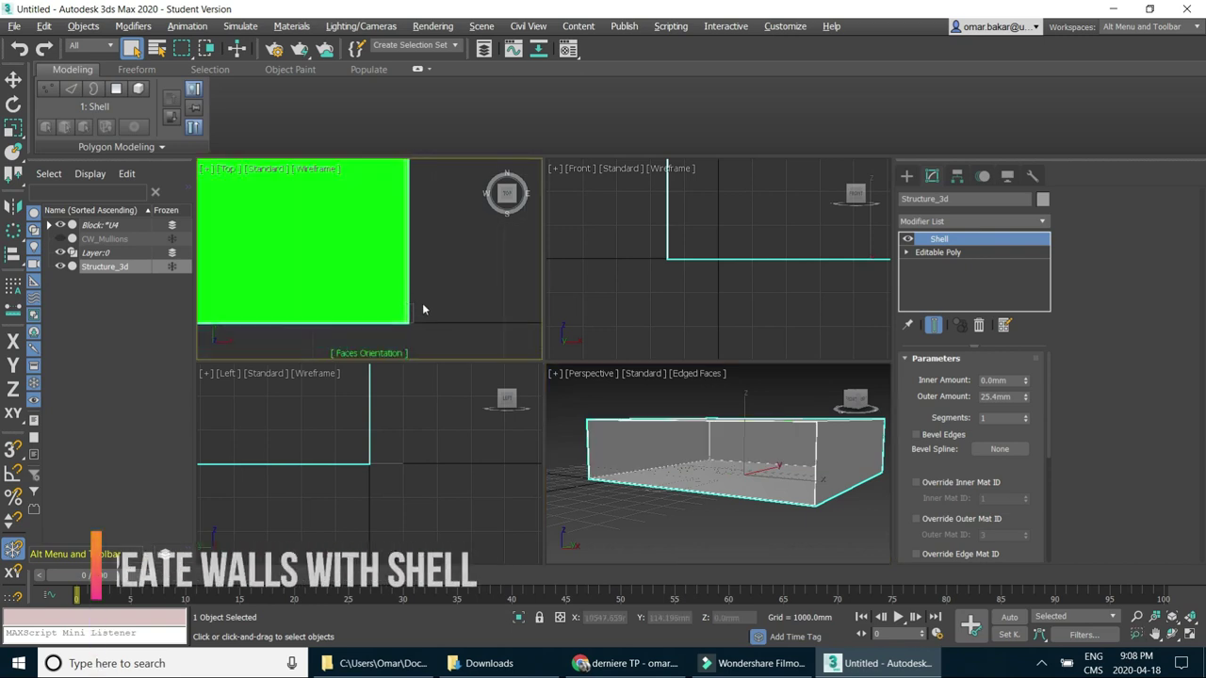
Set the Shell outer amount to 0 mm and select the inner amount value.
mouse_move(1025, 397)
mouse_down()
mouse_move(1026, 330)
mouse_move(1050, 575)
mouse_move(1057, 326)
mouse_up()
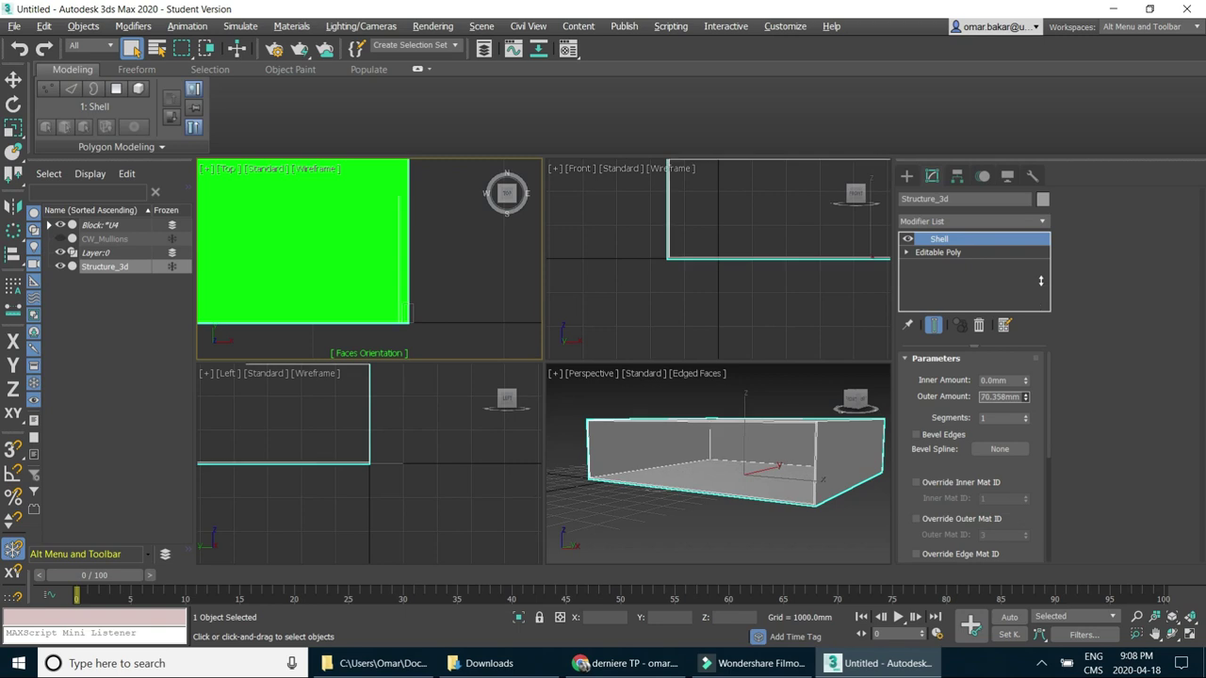
mouse_move(1013, 403)
mouse_down()
mouse_move(986, 402)
mouse_move(1014, 397)
mouse_up()
text(0)
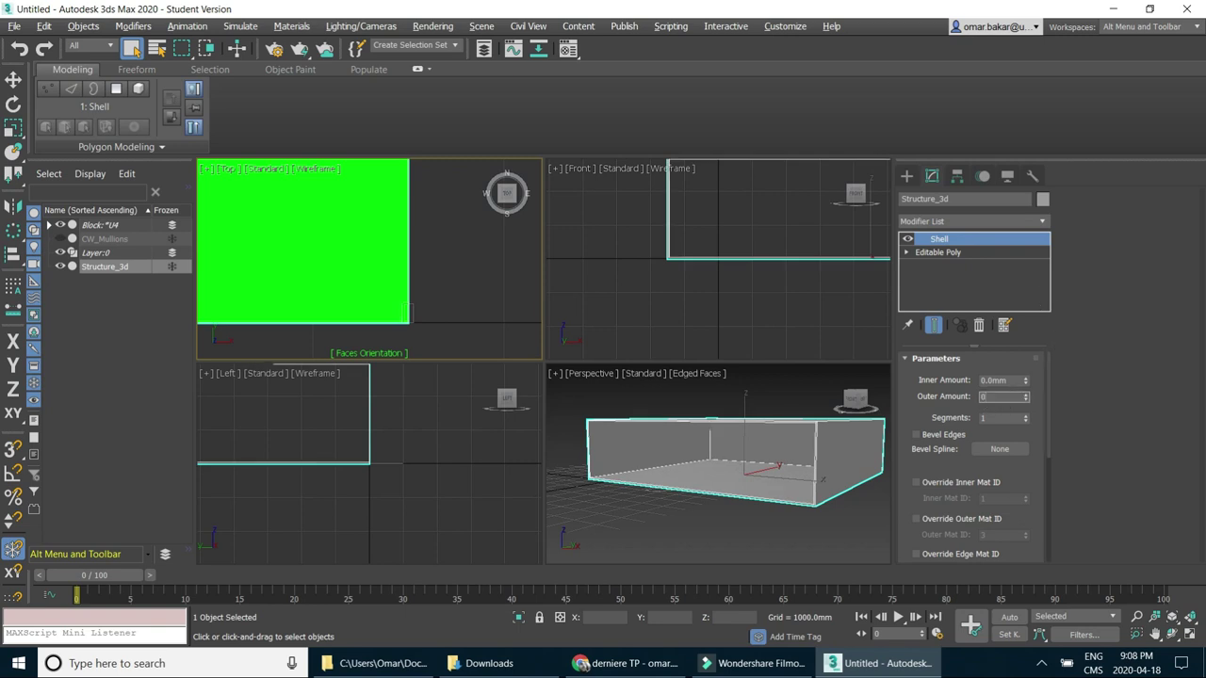
click(996, 381)
drag(995, 380, 949, 382)
Commit a Shell inner amount of 250 mm.
text(2mm)
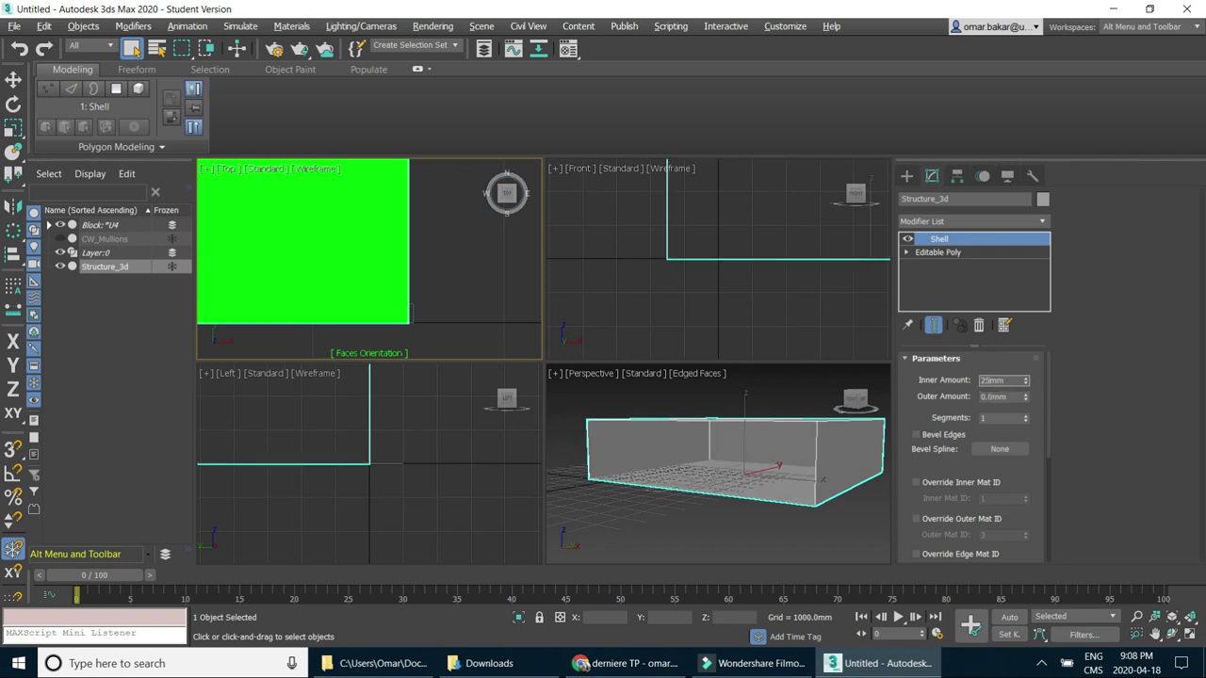
text(250)
key(Return)
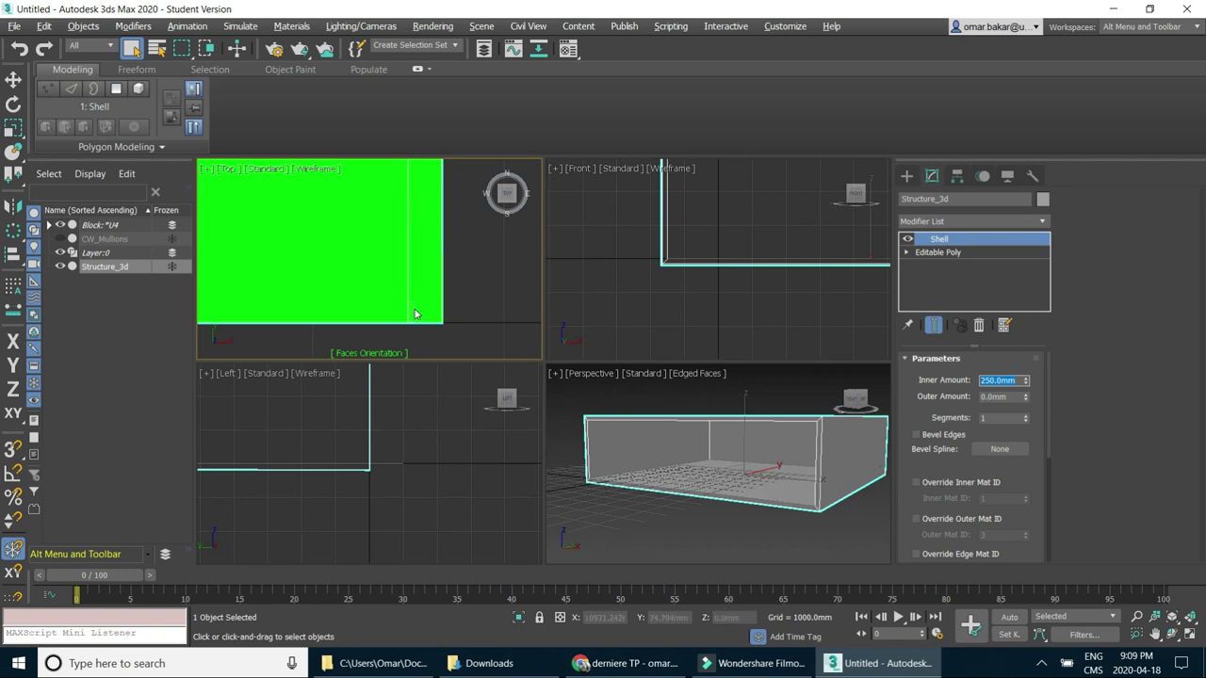
scroll(459, 293, down, 1)
scroll(456, 294, down, 1)
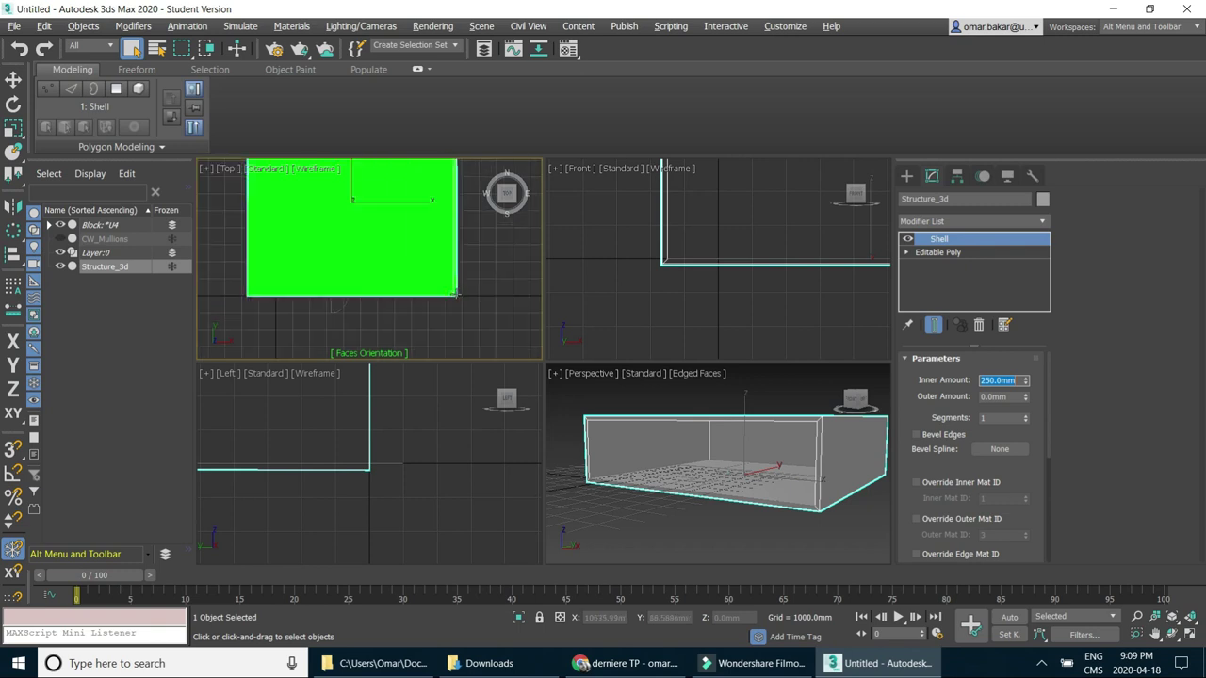
scroll(371, 469, down, 2)
scroll(242, 465, up, 2)
Turn off Face Orientation display and reframe the Top view on the walls.
click(249, 465)
scroll(283, 461, up, 1)
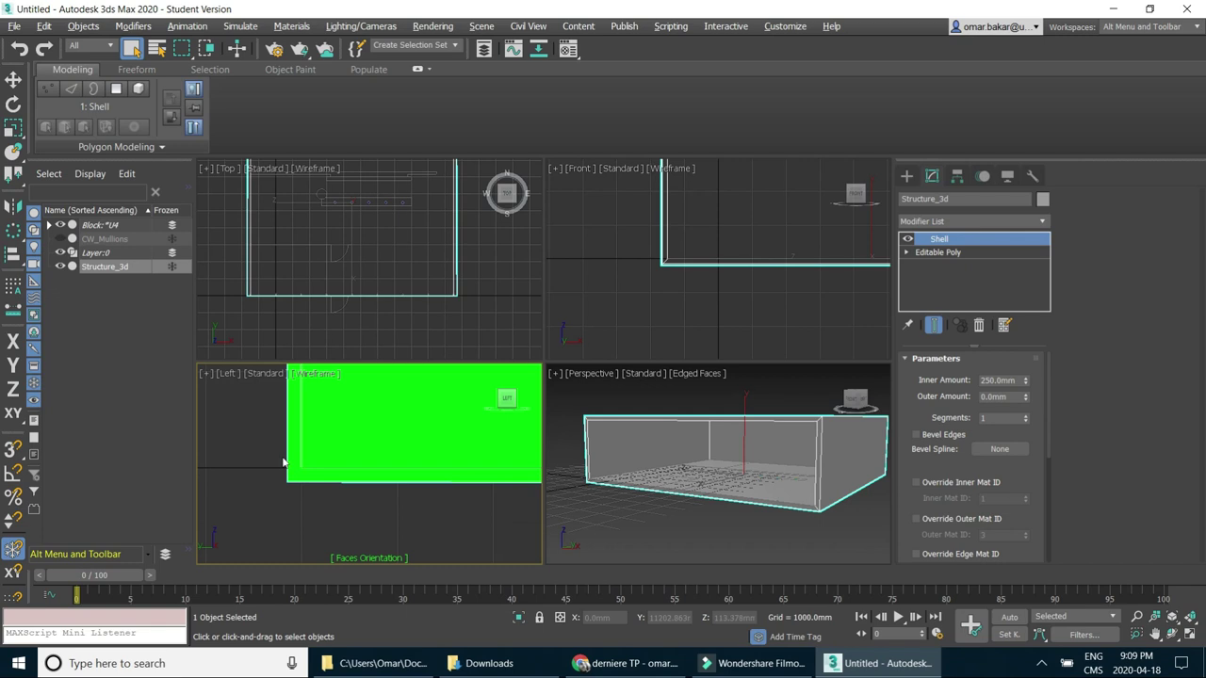
scroll(262, 281, down, 2)
mouse_move(264, 320)
middle_down()
mouse_move(331, 342)
mouse_move(320, 313)
middle_up()
scroll(328, 329, up, 3)
click(205, 168)
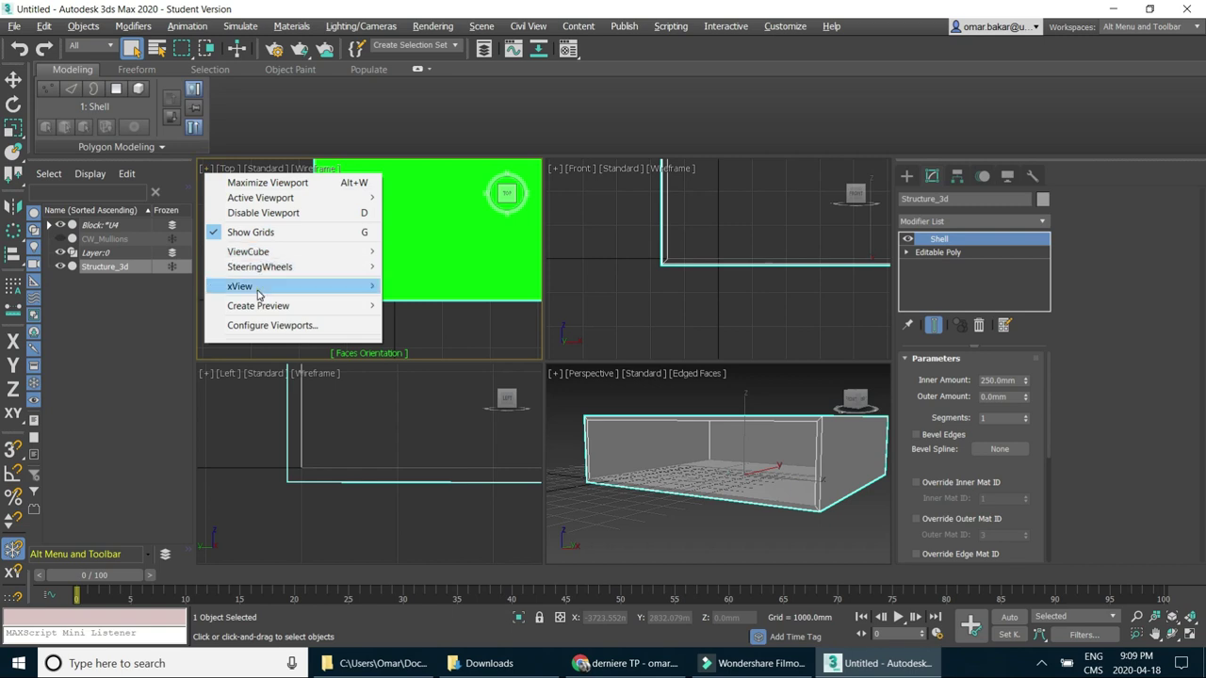
click(451, 301)
middle_drag(306, 303, 322, 310)
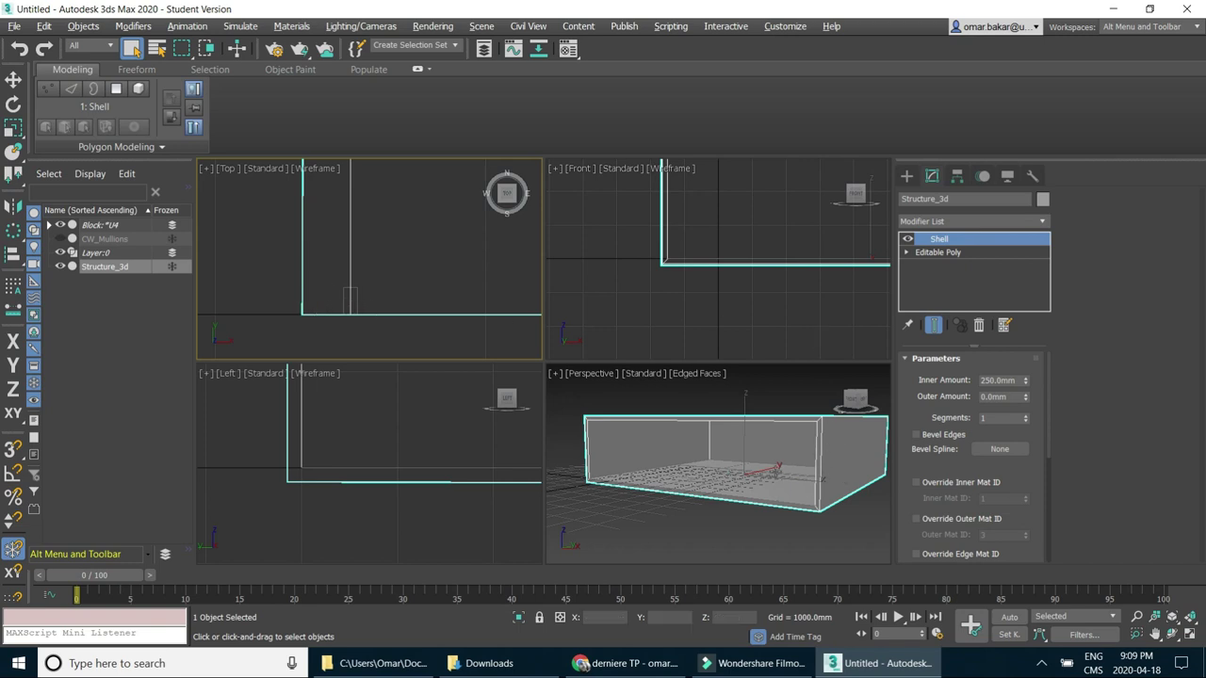
Pan the Left view to frame the box and maximize it to fill the workspace.
alt+middle_drag(714, 468, 762, 459)
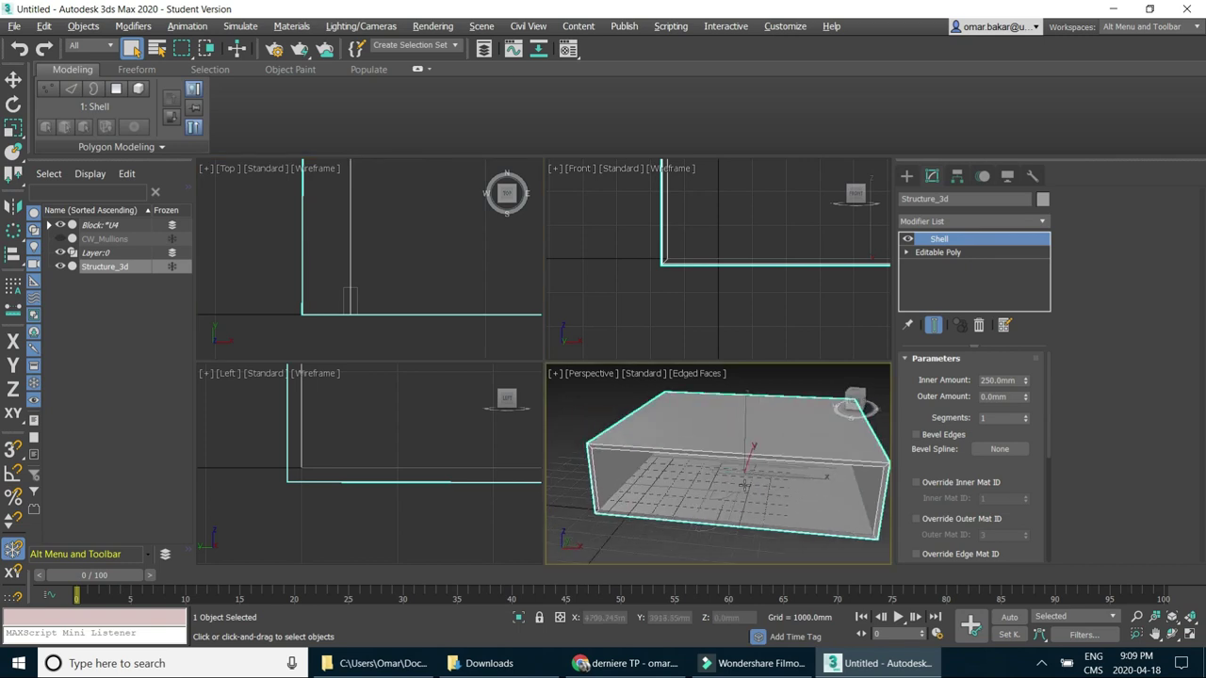
scroll(405, 476, down, 2)
scroll(398, 480, down, 2)
middle_drag(365, 491, 277, 497)
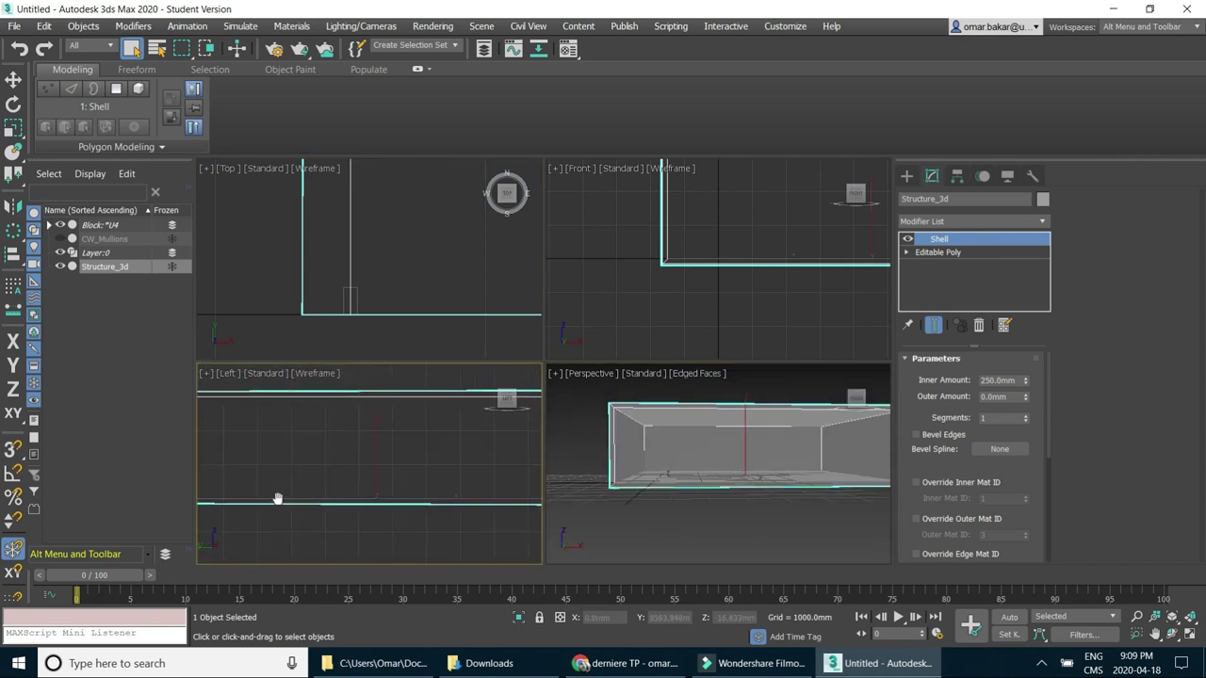
middle_drag(424, 456, 335, 457)
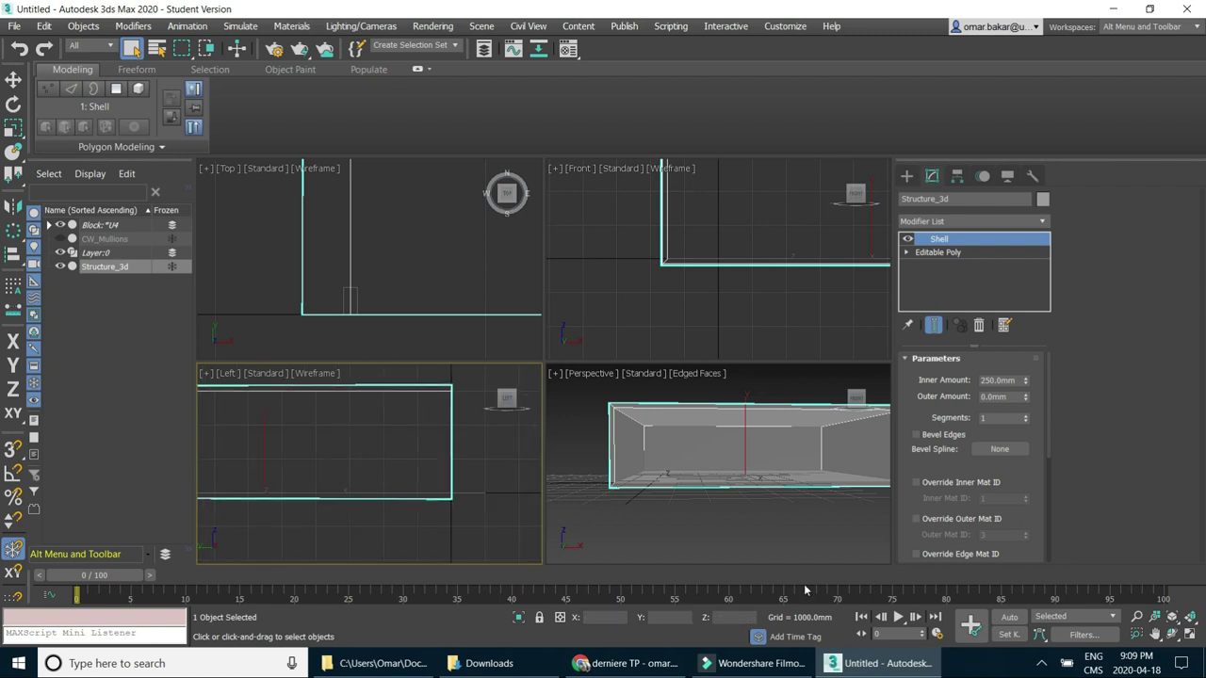
click(1189, 636)
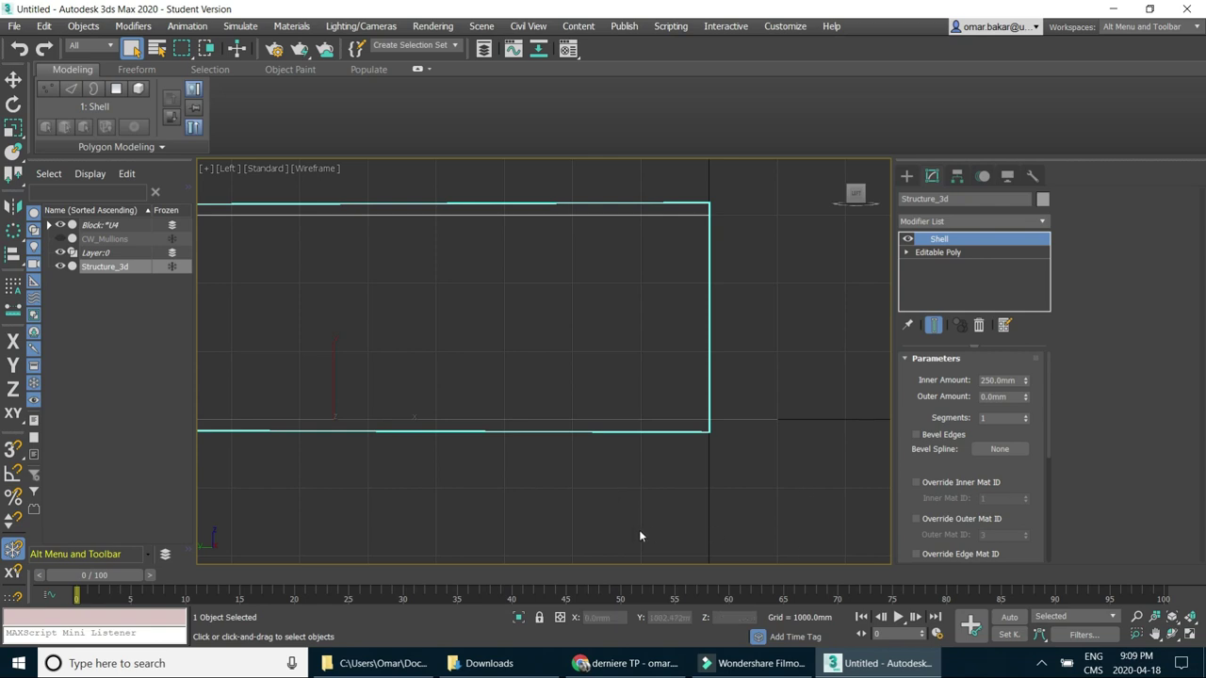
Enable Straighten Corners on the Shell, comparing it on and off in four views.
middle_drag(437, 414, 552, 428)
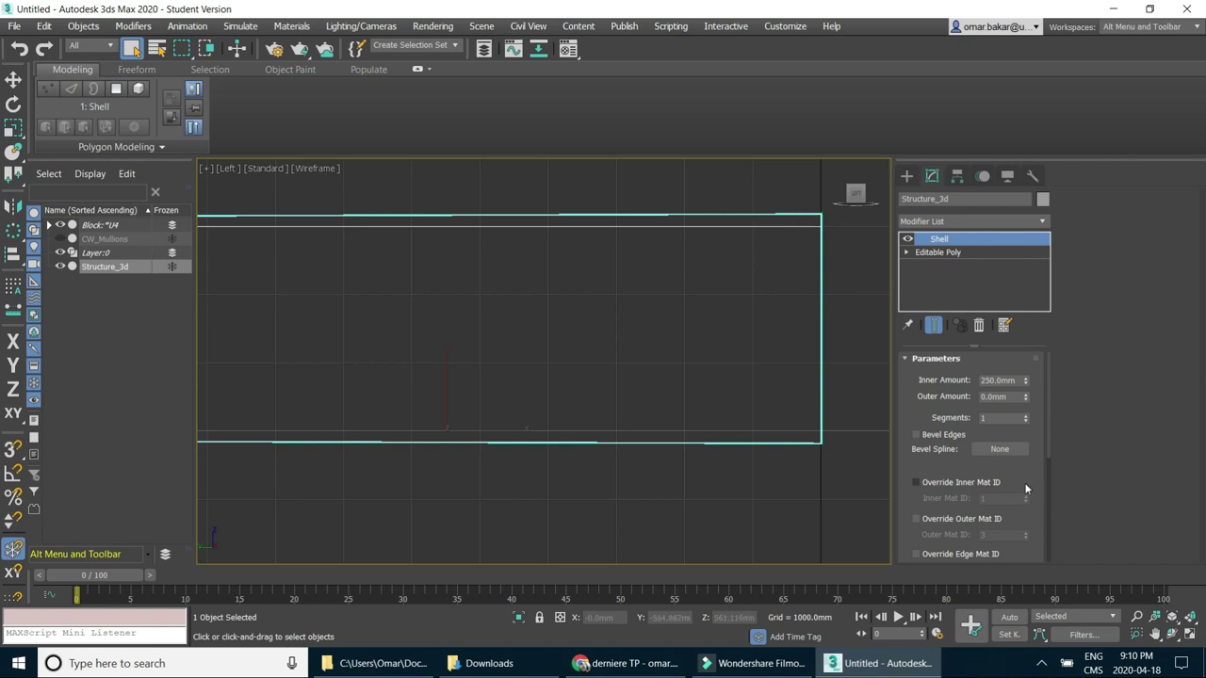
scroll(1041, 528, down, 2)
scroll(1038, 525, down, 2)
scroll(1036, 521, down, 2)
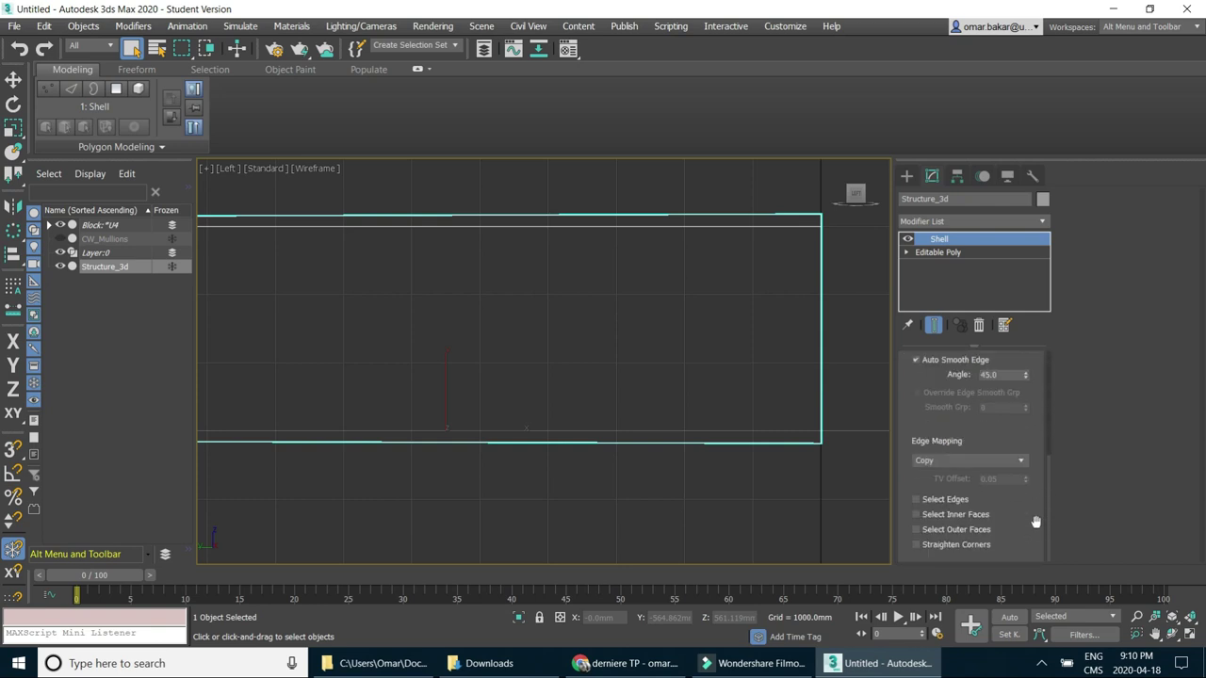
click(917, 544)
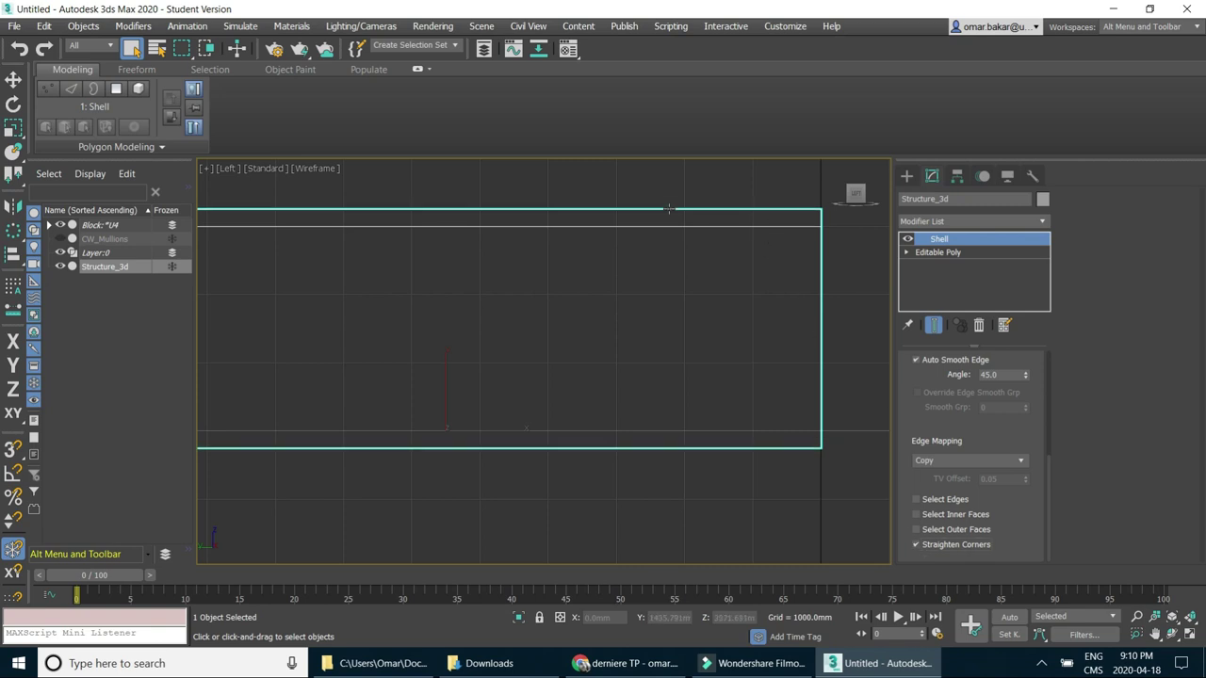
scroll(773, 361, down, 3)
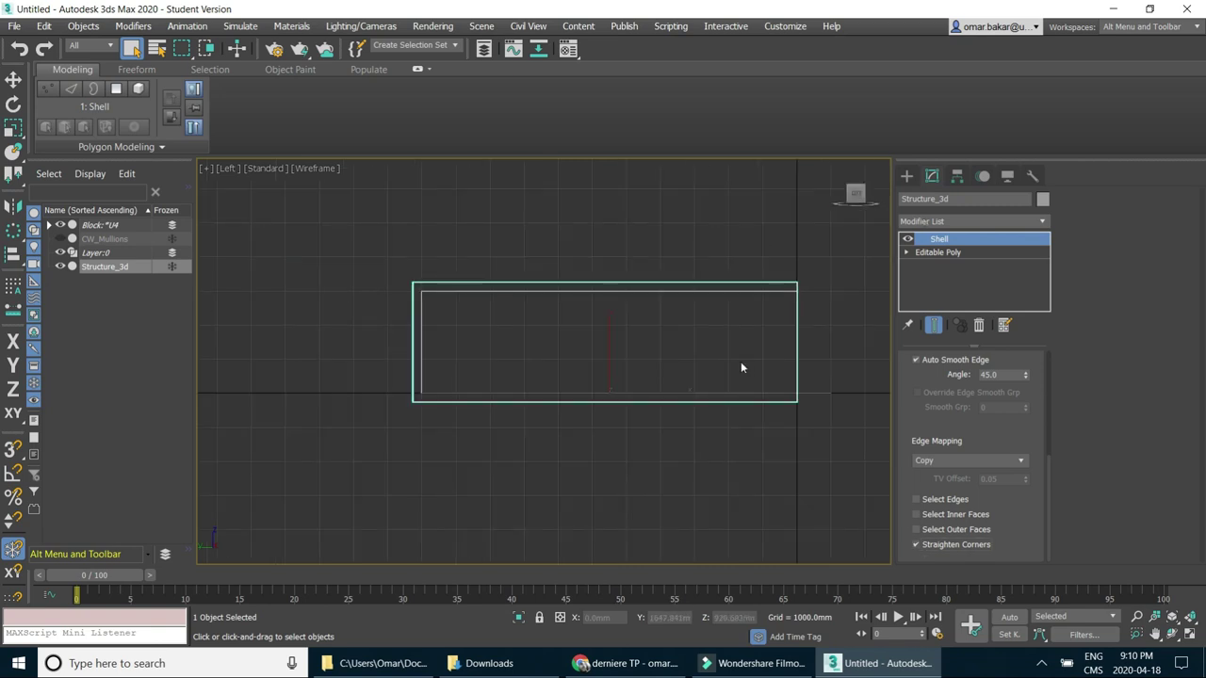
click(1193, 636)
mouse_move(740, 291)
middle_down()
mouse_move(668, 323)
mouse_move(714, 330)
middle_up()
click(916, 546)
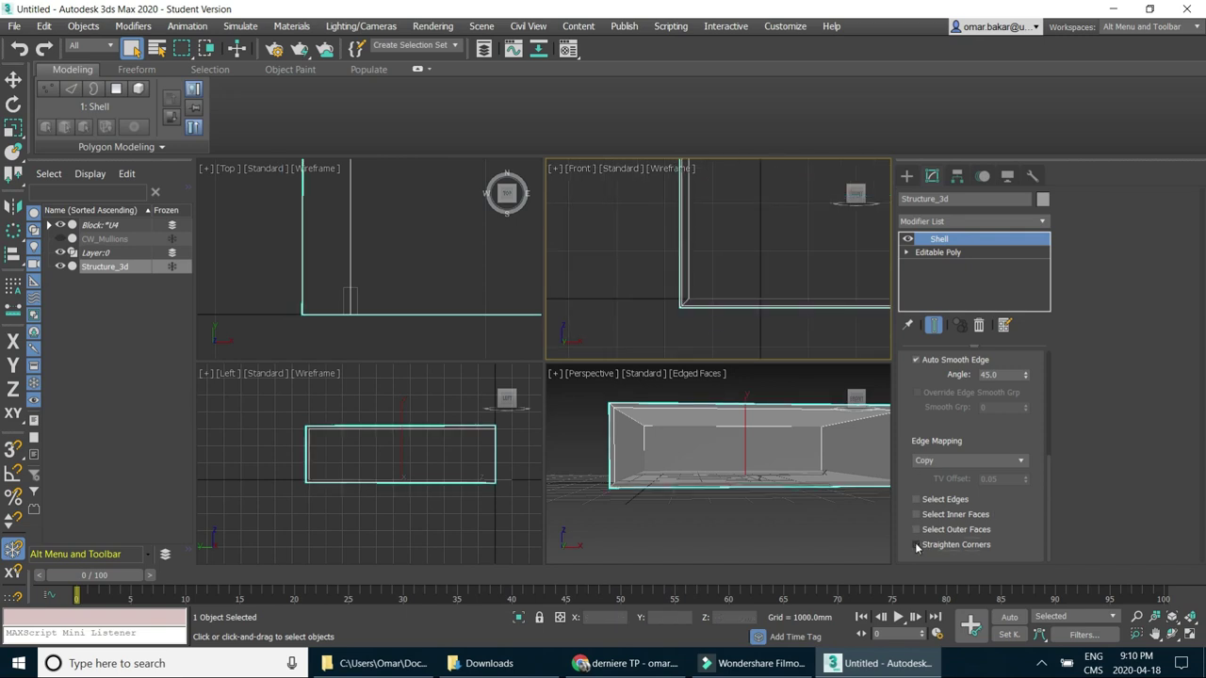
click(917, 546)
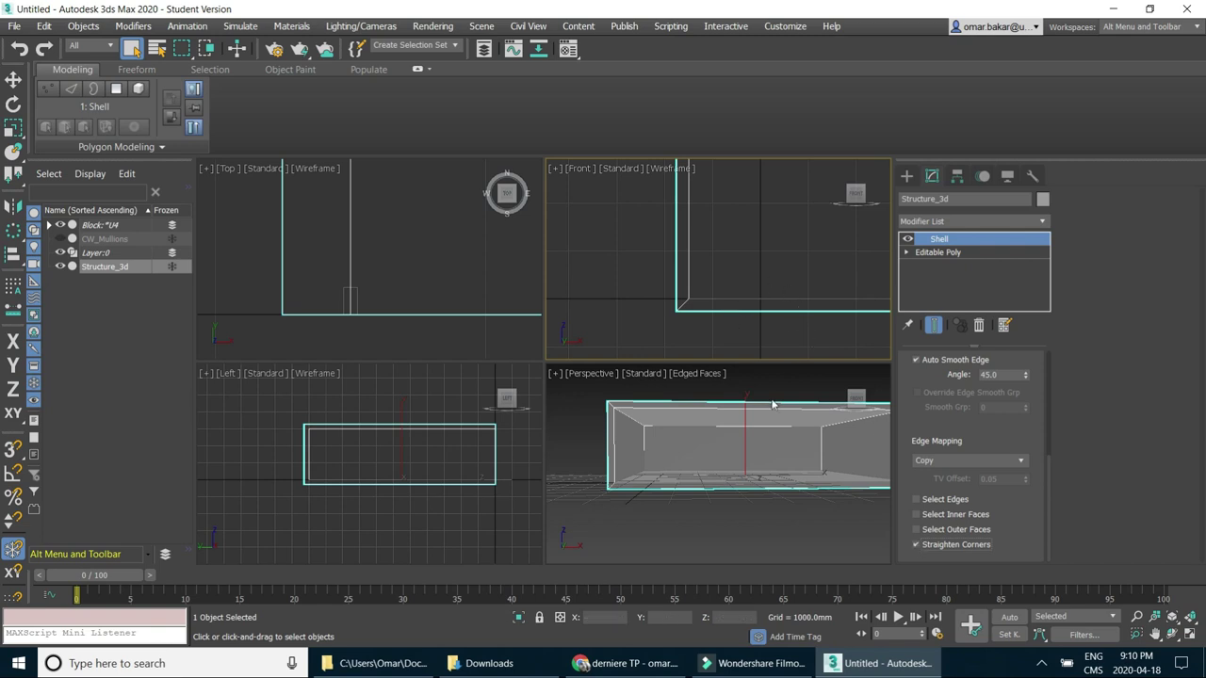
Maximize the Perspective view and orbit around the box.
click(773, 466)
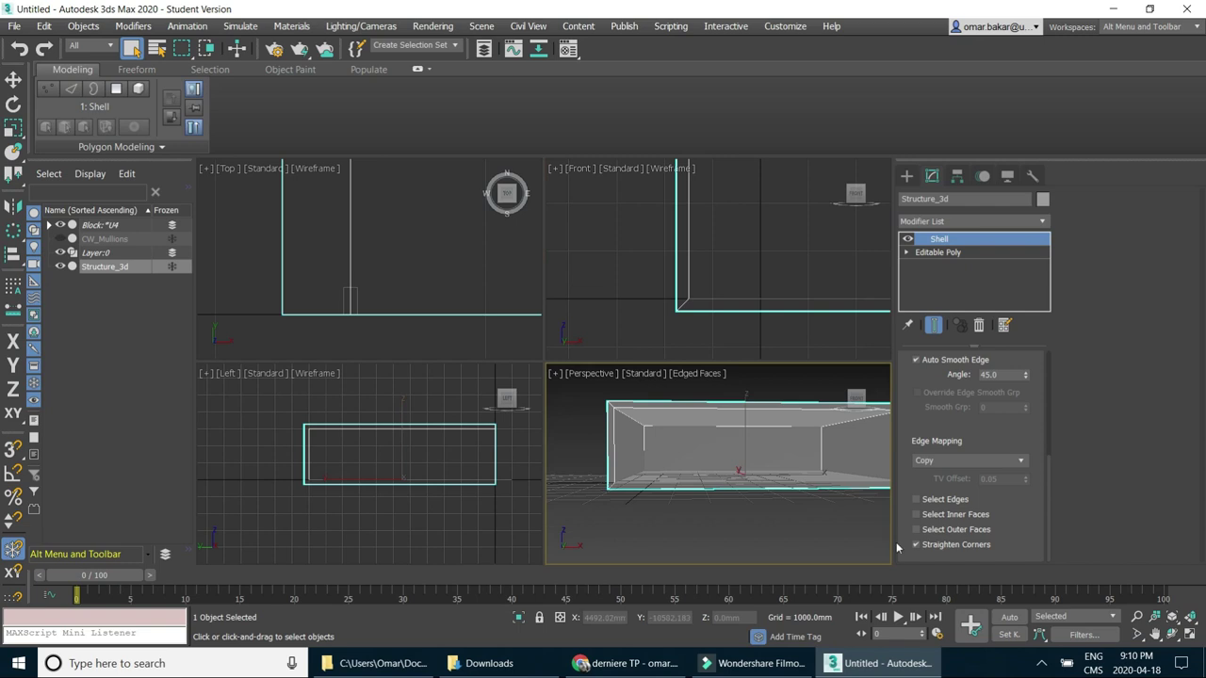
click(1189, 634)
mouse_move(830, 437)
alt+middle_down()
mouse_move(720, 349)
mouse_move(863, 351)
mouse_move(4, 567)
alt+middle_up()
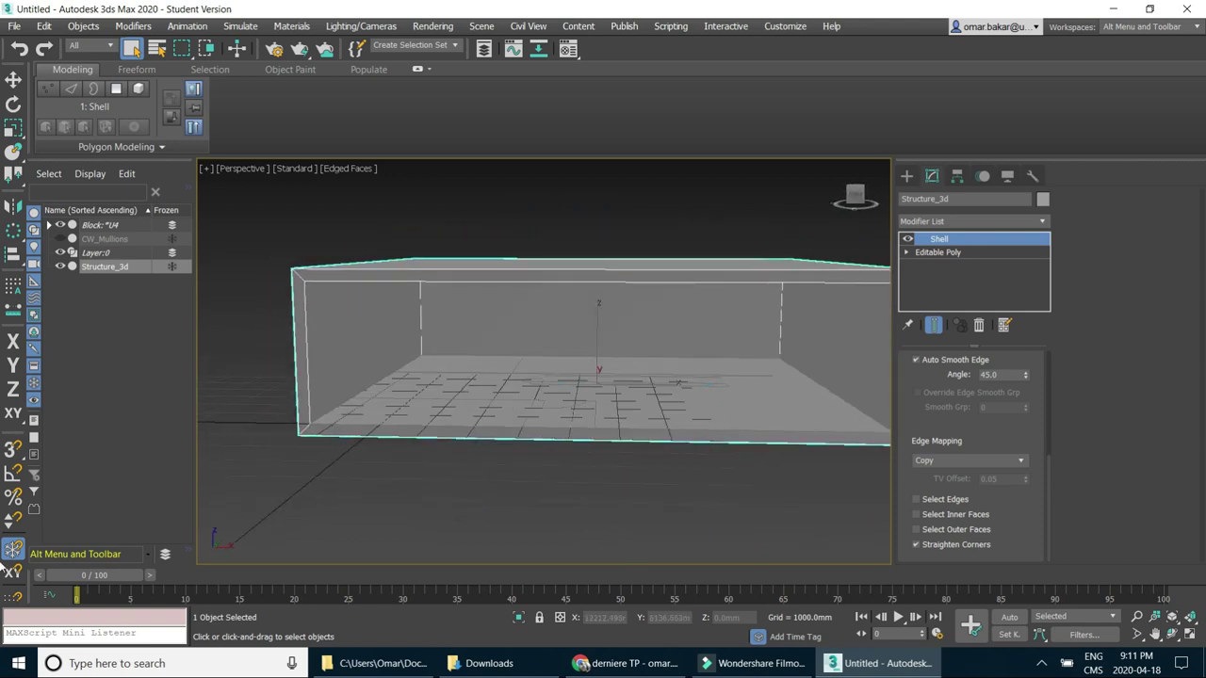
Restore the four-view layout and pan the Top view to show the whole structure.
click(1188, 638)
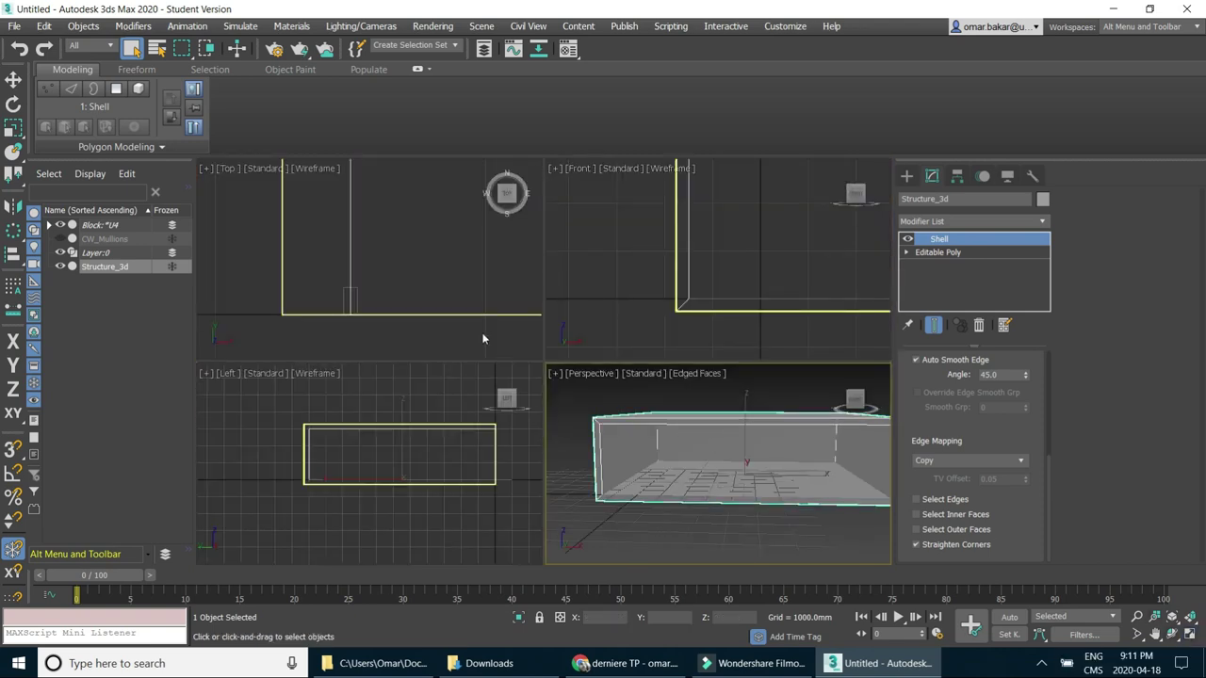
scroll(407, 276, up, 2)
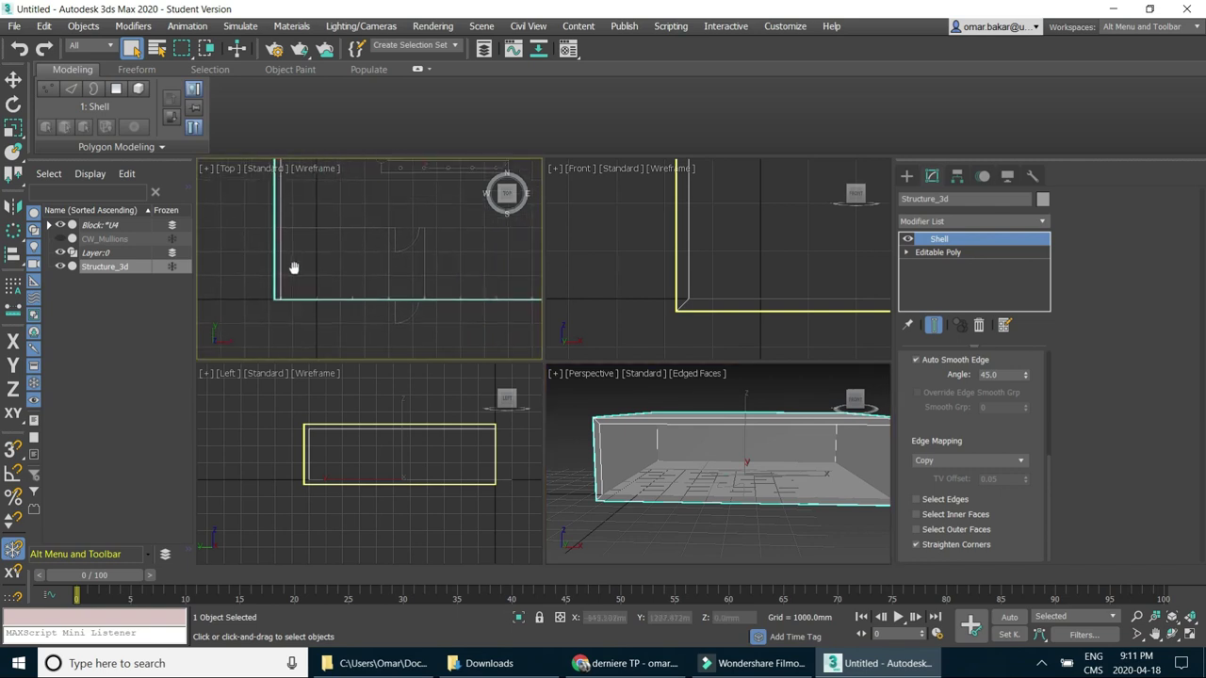
scroll(376, 283, down, 2)
middle_drag(398, 285, 383, 296)
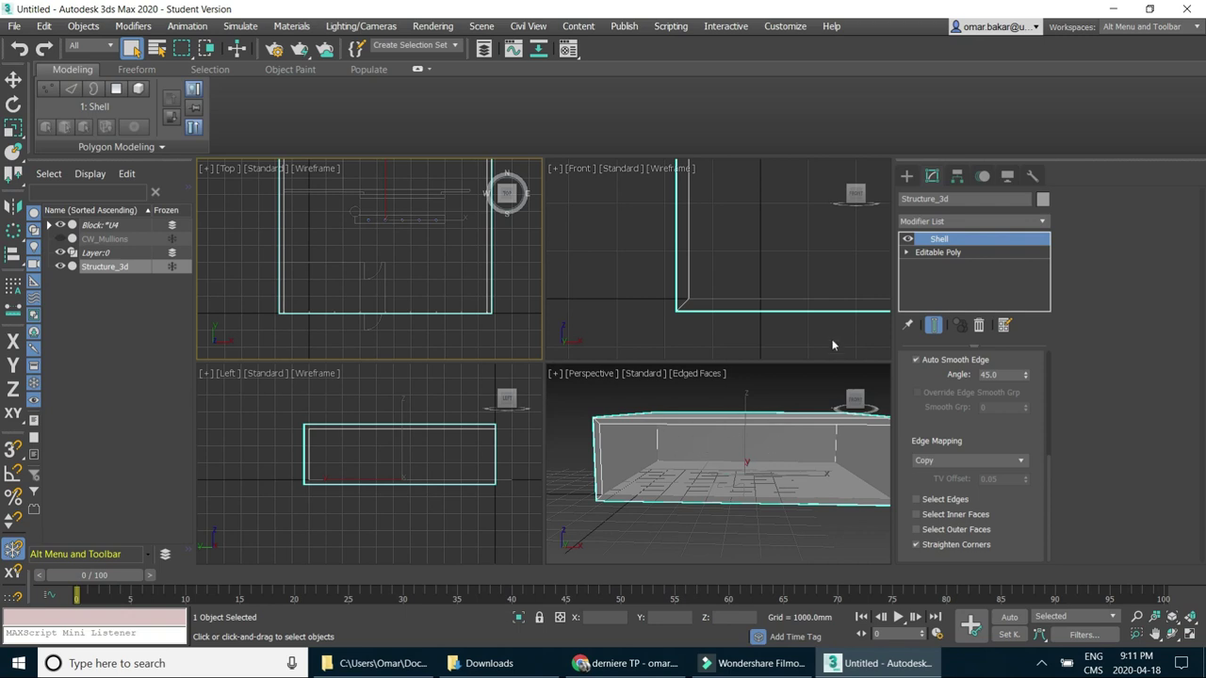
Try 3 Shell segments, then set them back to 1.
drag(1001, 426, 992, 589)
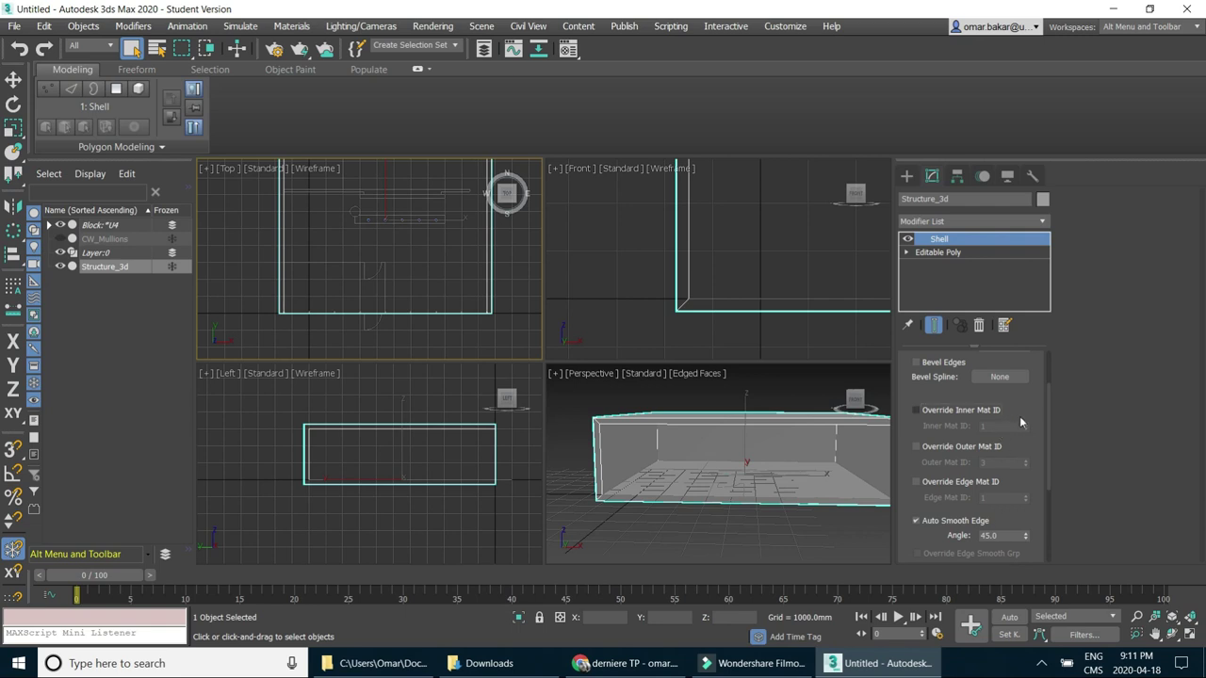
scroll(1029, 438, up, 1)
scroll(1027, 424, up, 1)
scroll(1024, 417, up, 1)
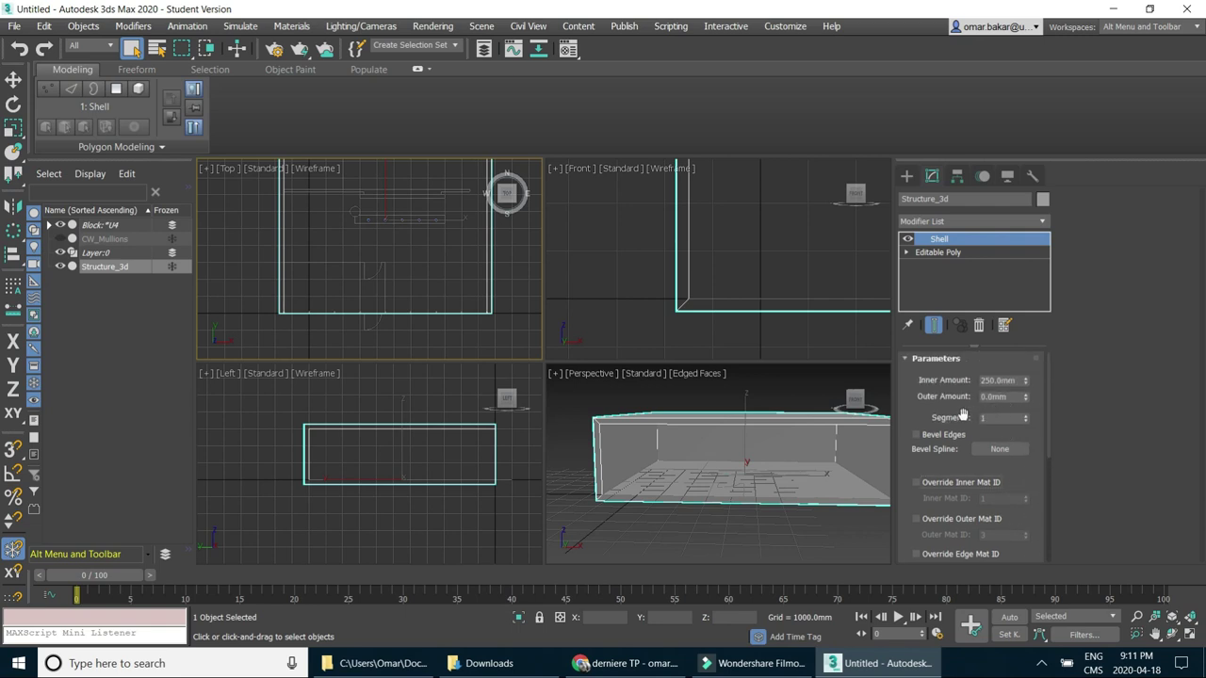
click(1026, 417)
click(1026, 417)
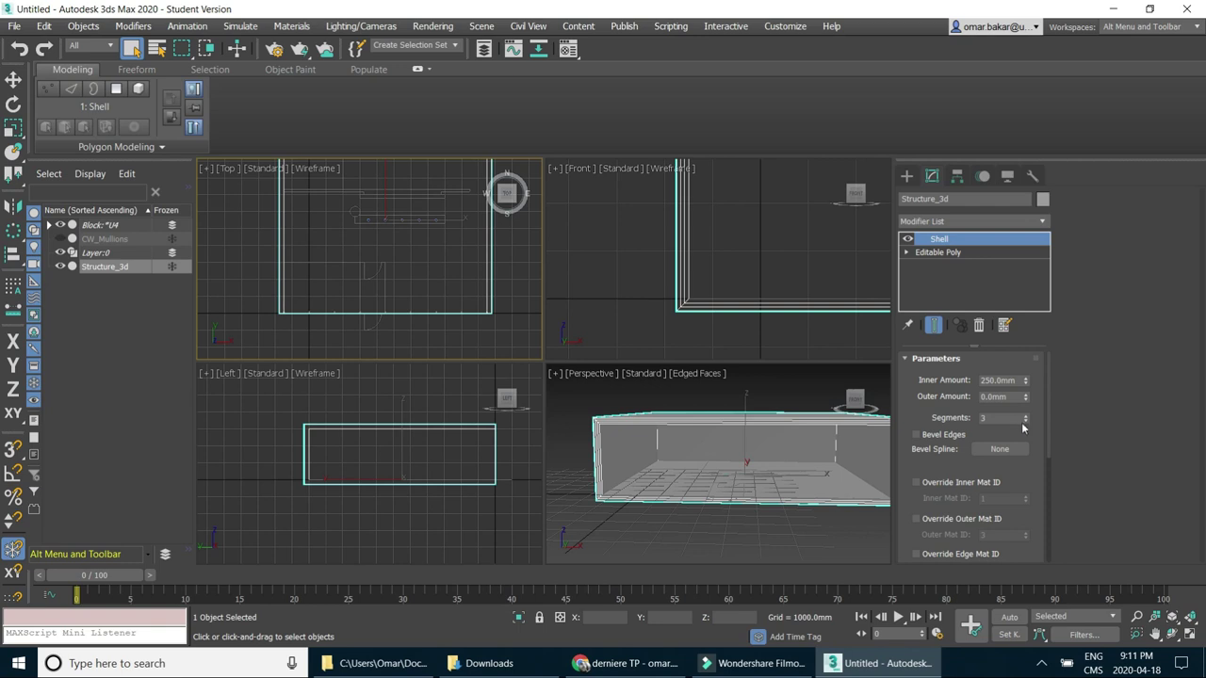
click(1026, 421)
click(1025, 421)
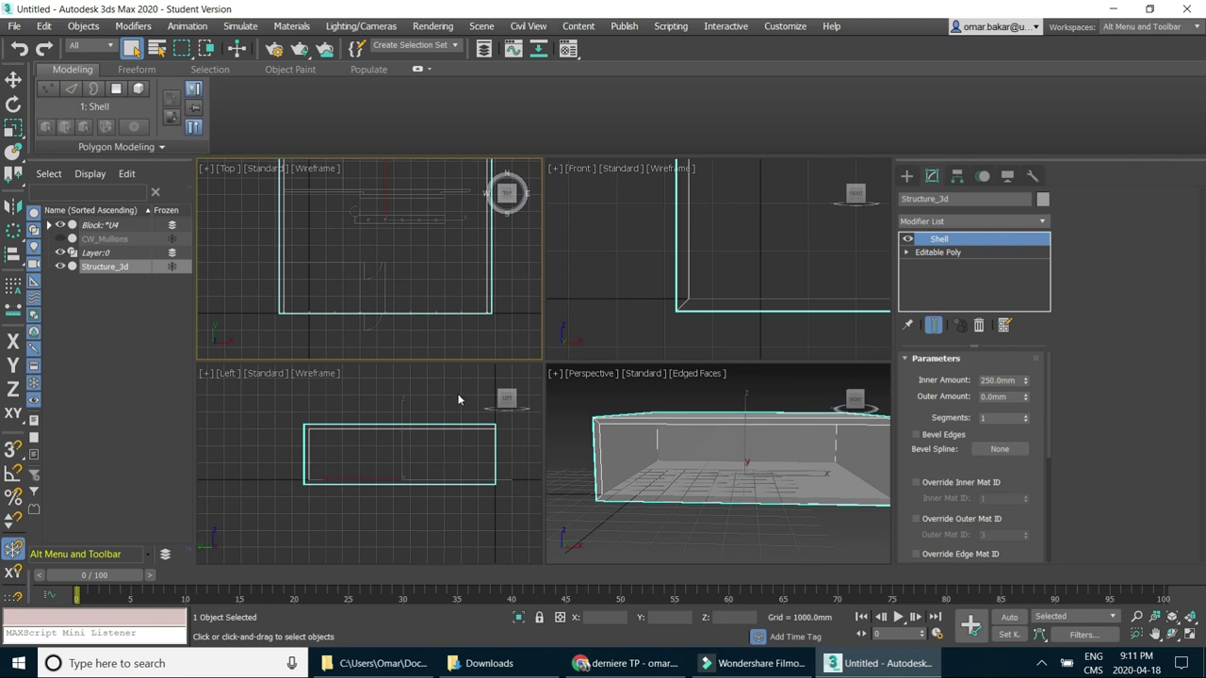
click(676, 426)
Convert Structure_3d to Editable Poly from the quad menu, then deselect it.
right_click(691, 415)
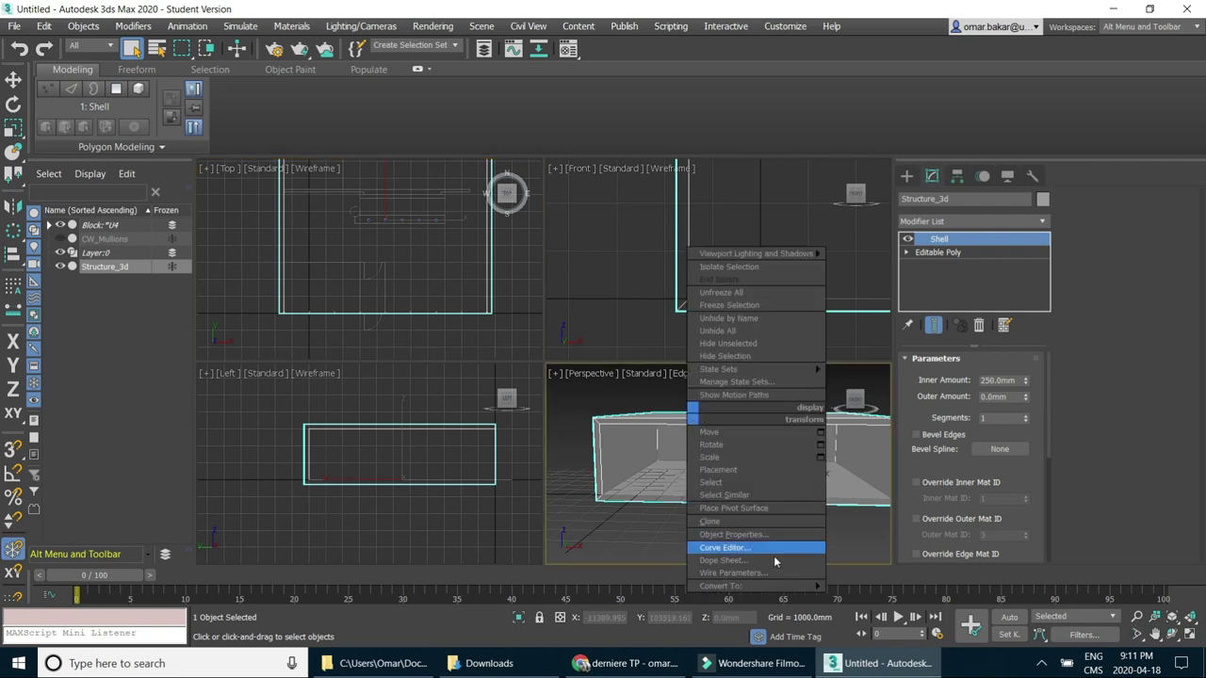
mouse_move(745, 586)
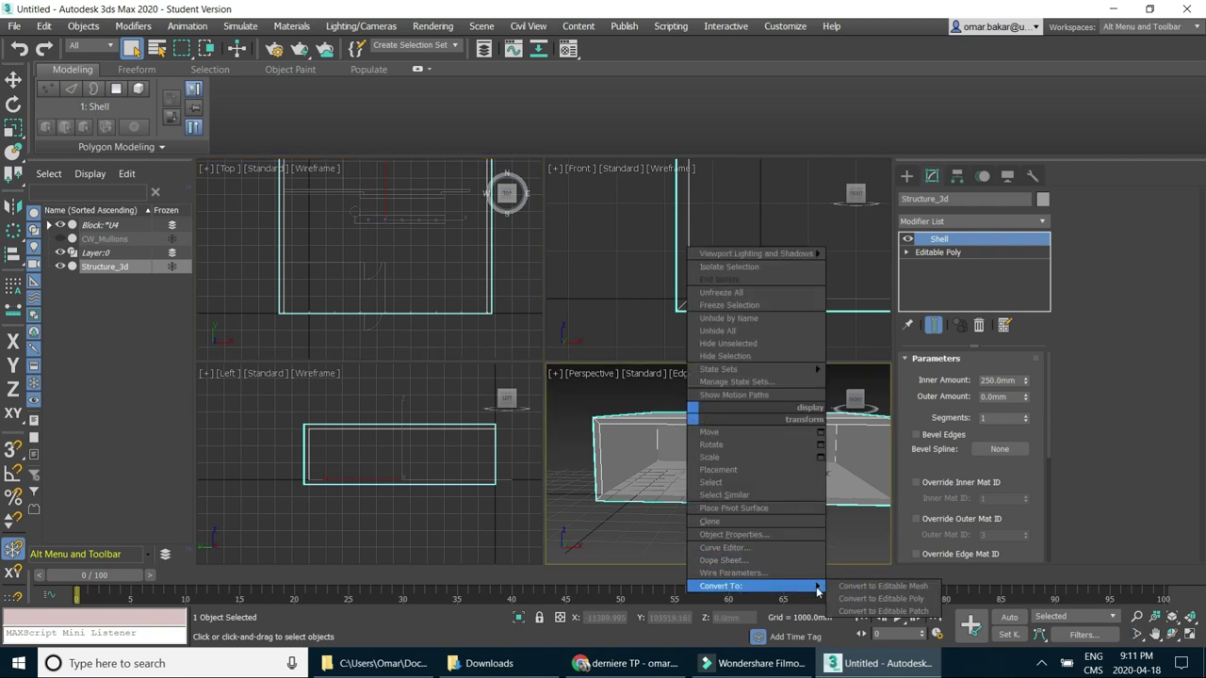
click(876, 599)
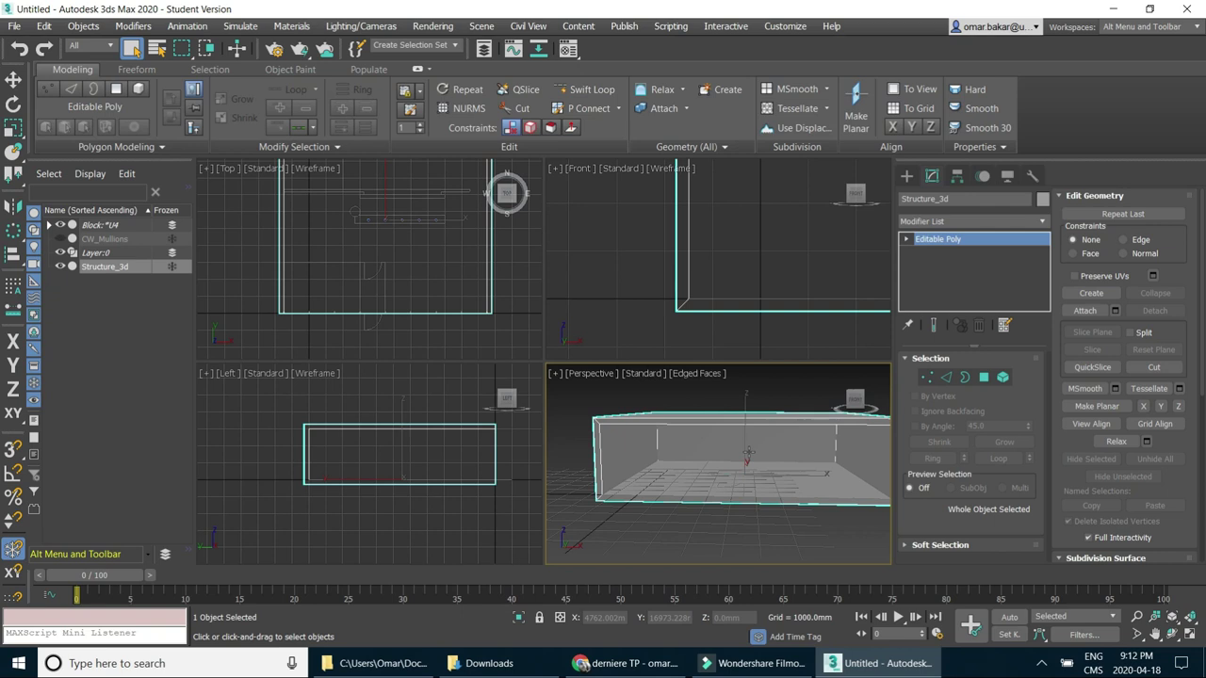
click(417, 530)
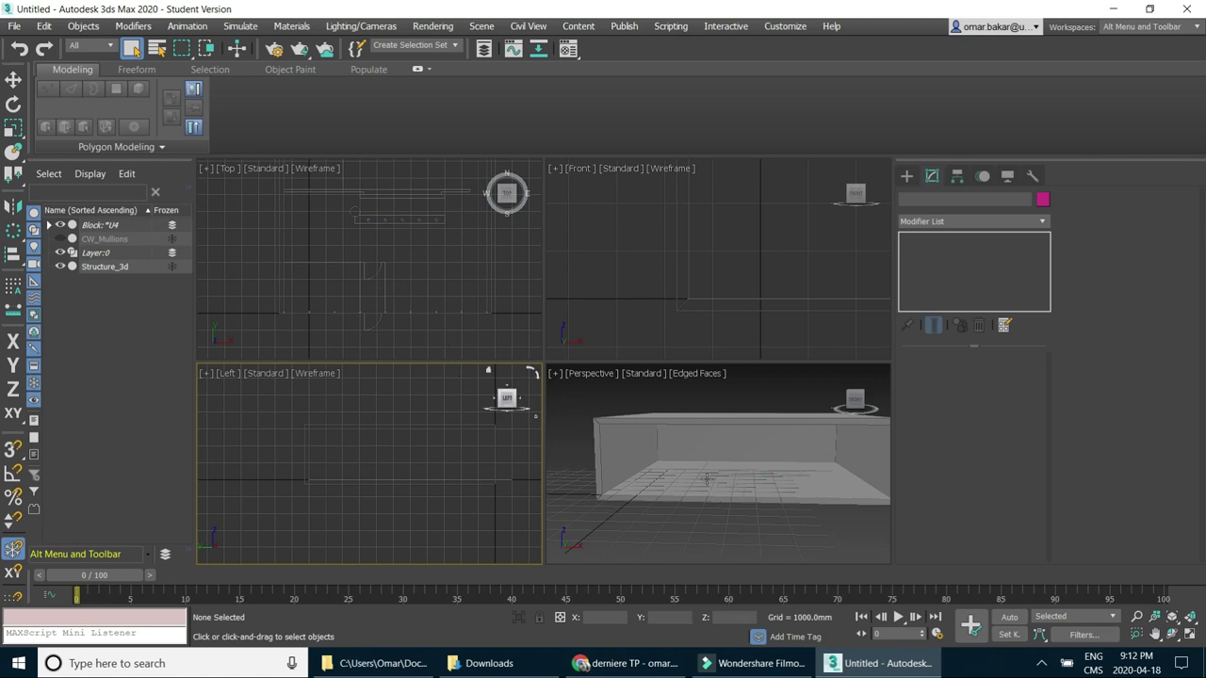
Maximize the Perspective view and orbit to view the 12000 × 3000 mm plane.
alt+middle_drag(707, 480, 868, 564)
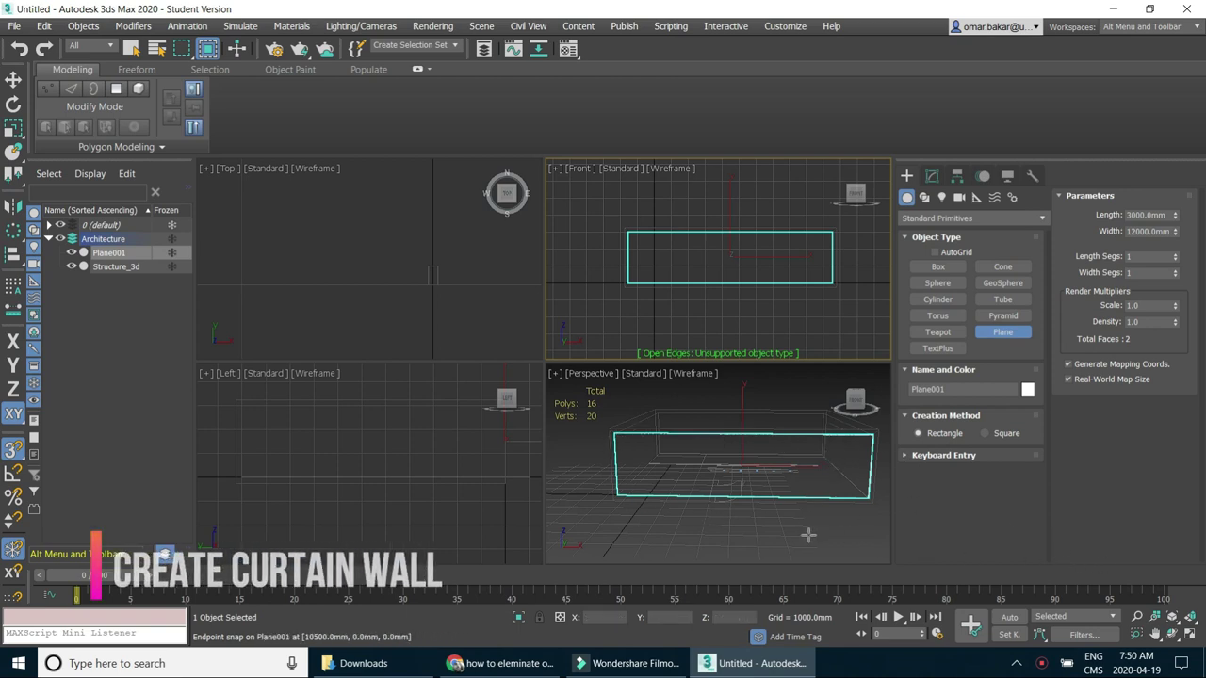
click(818, 530)
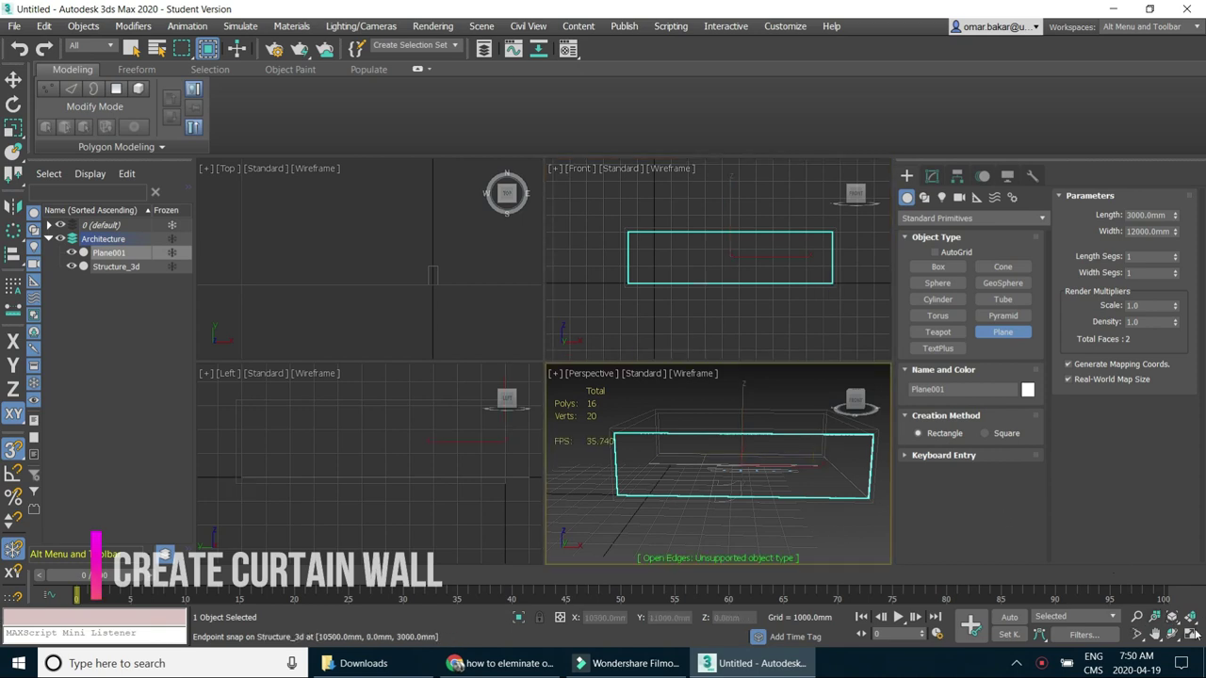
click(1193, 634)
mouse_move(560, 377)
alt+middle_down()
mouse_move(533, 422)
mouse_move(411, 380)
alt+middle_up()
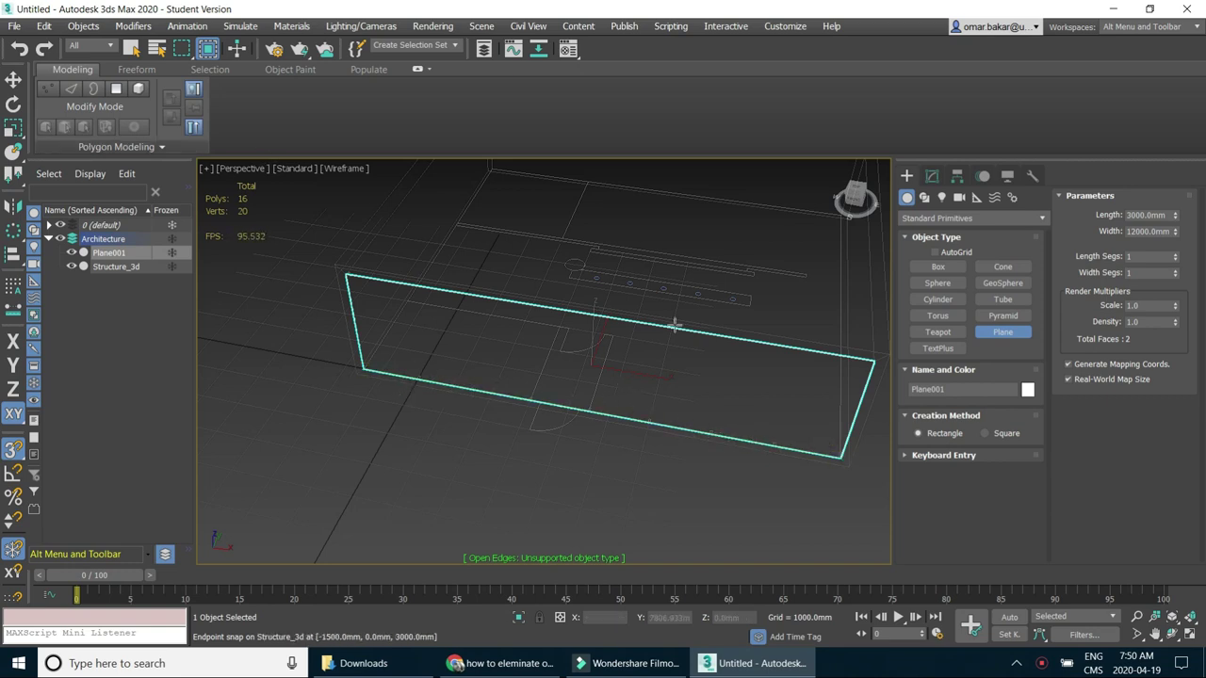
Convert Plane001 to an Editable Poly and orbit it to face the view.
click(931, 176)
right_click(925, 241)
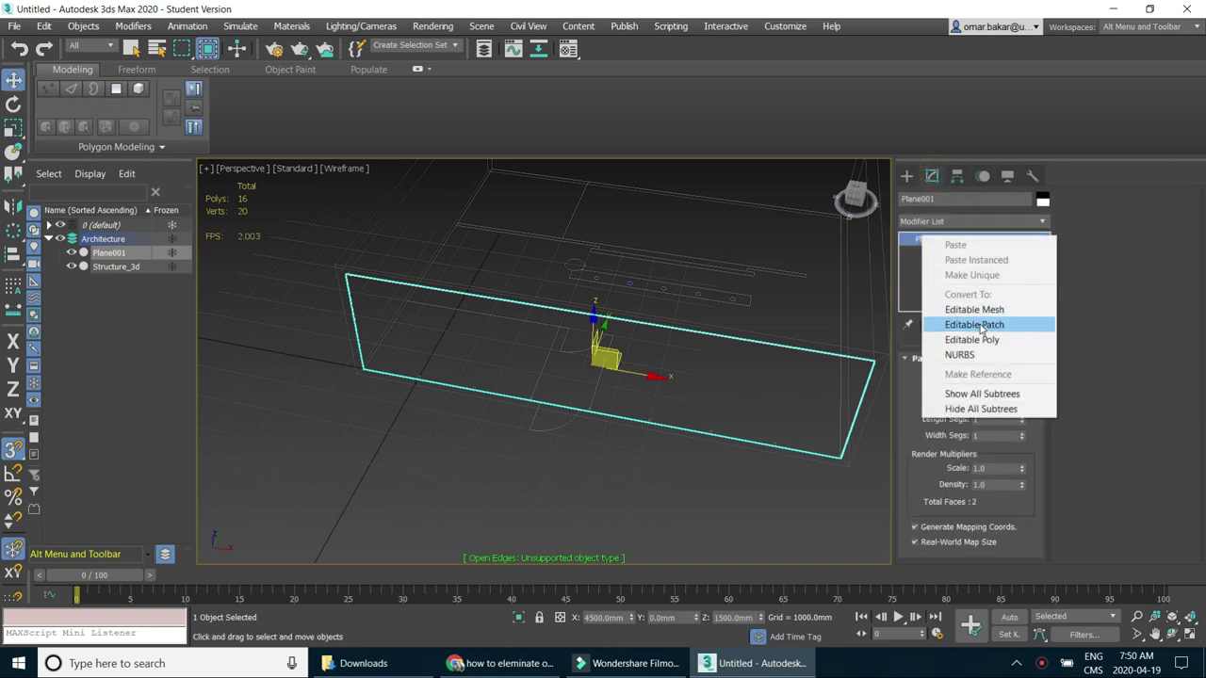
click(975, 340)
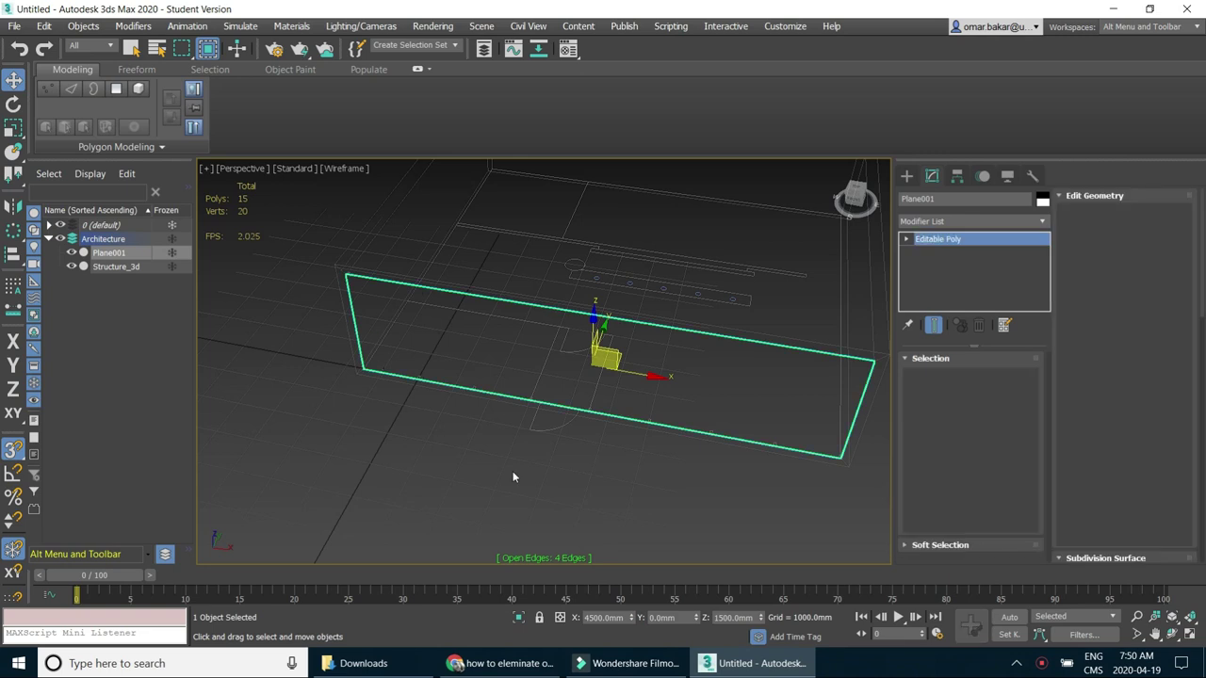
mouse_move(694, 390)
alt+middle_down()
mouse_move(659, 404)
mouse_move(515, 343)
alt+middle_up()
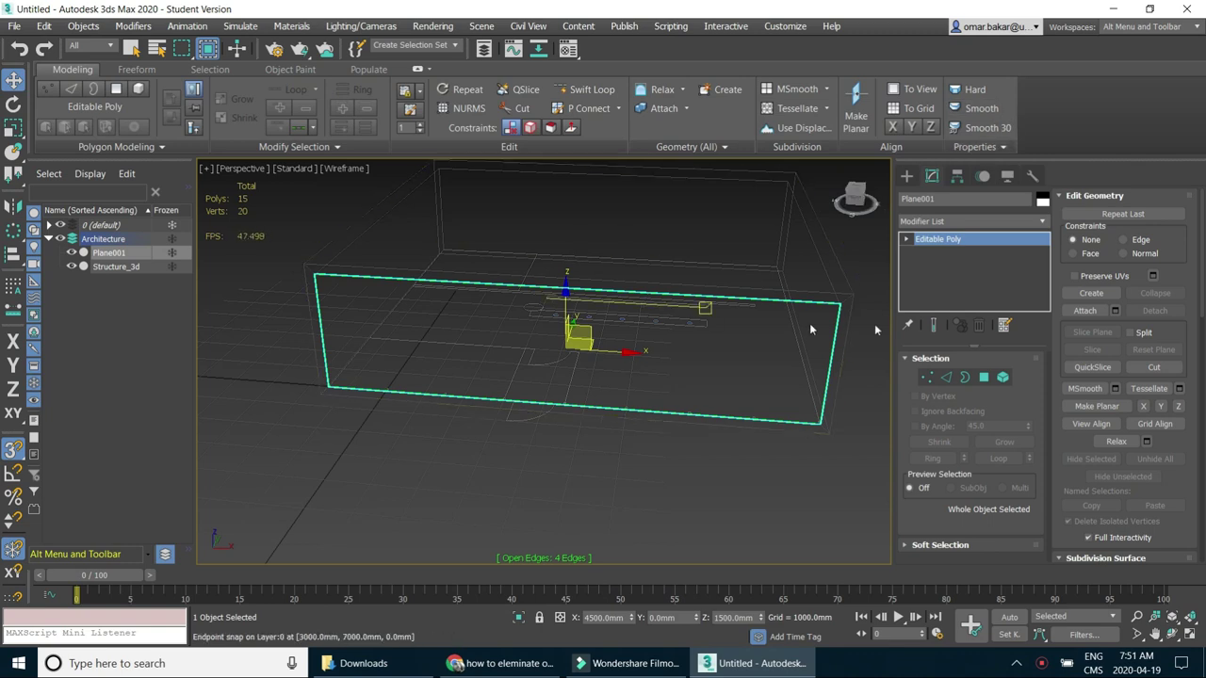
At Edge level with snapping off, select the plane's top and bottom edges.
click(946, 377)
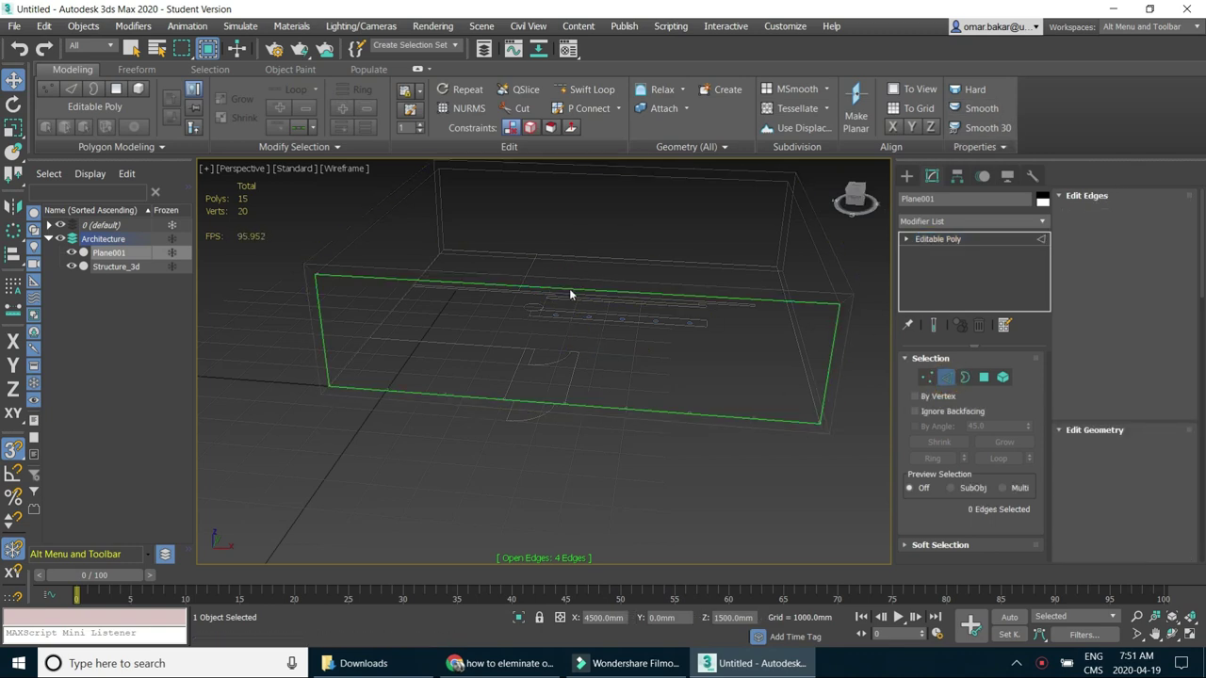
key(s)
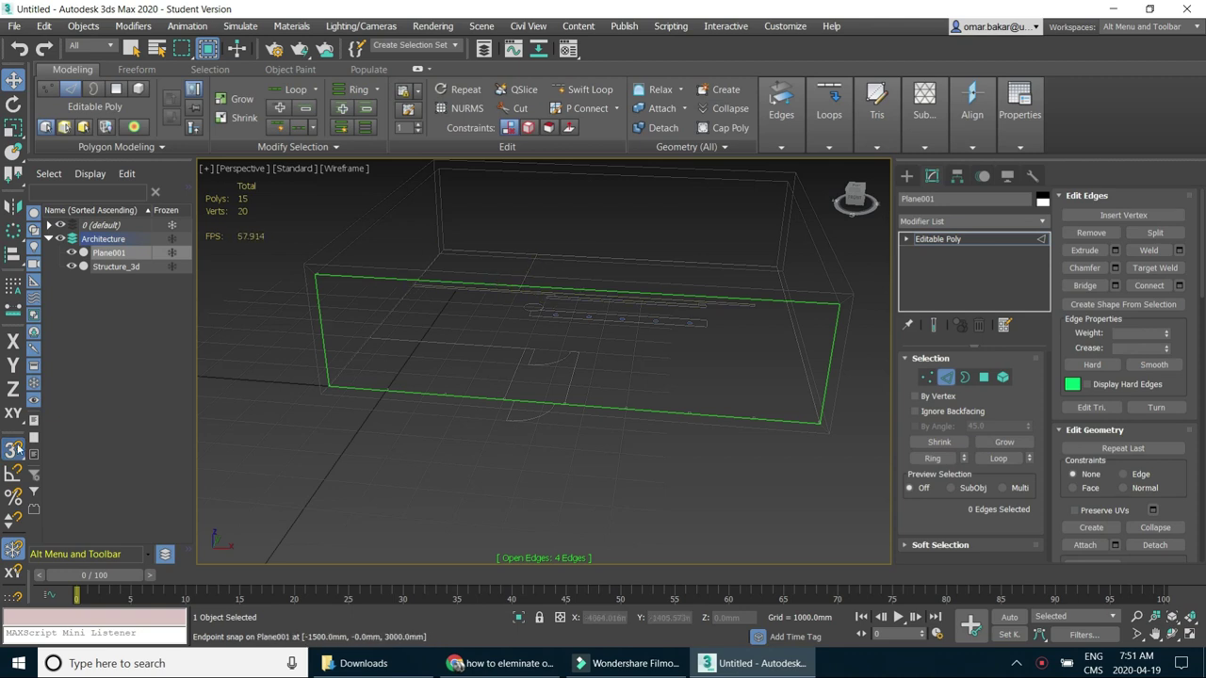
key(F5)
click(455, 280)
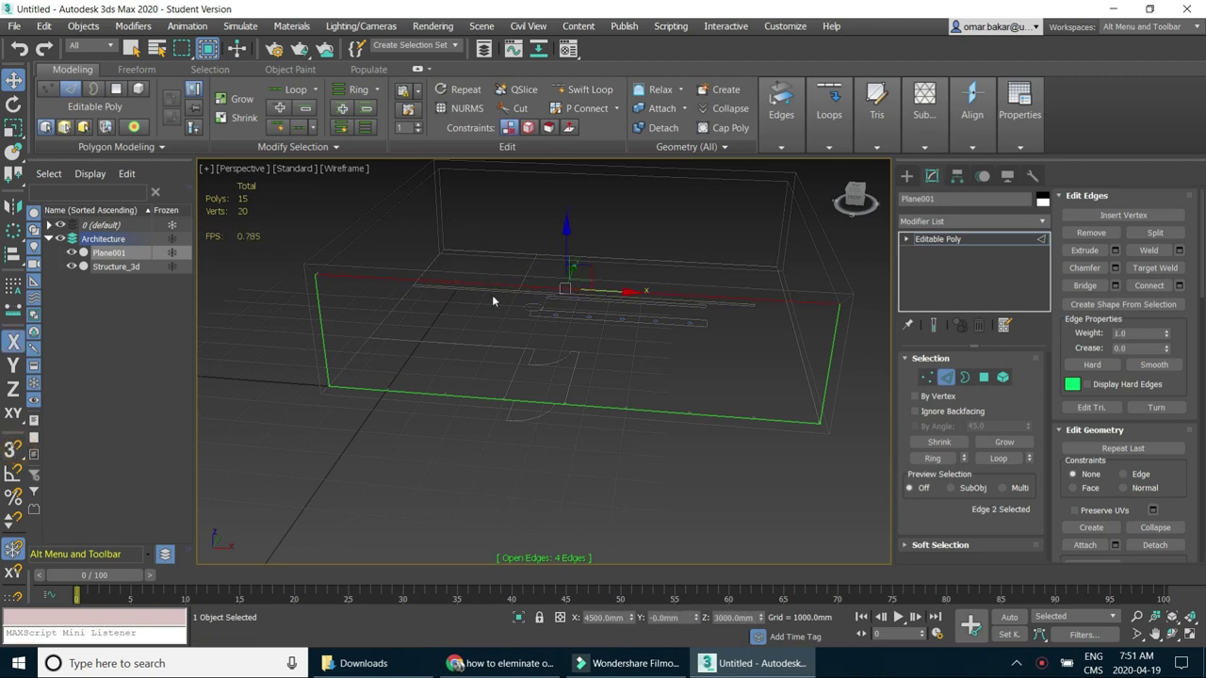
ctrl+click(519, 399)
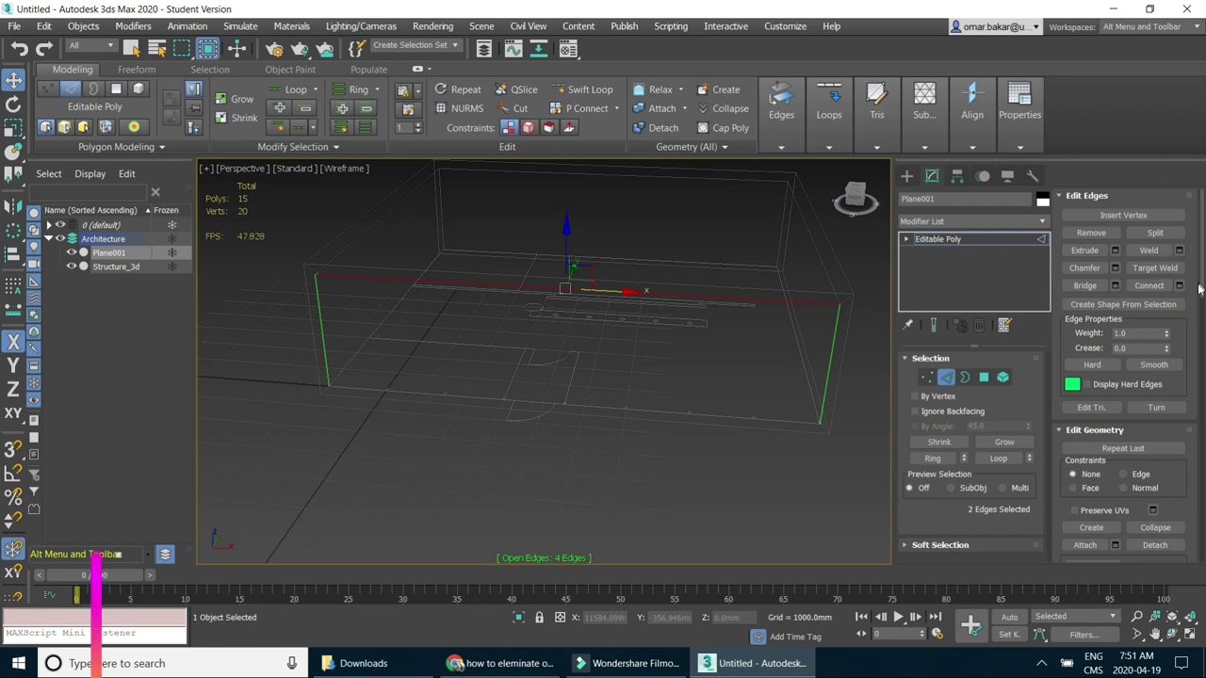
Connect the top and bottom edges with 7 evenly spaced vertical edges, making eight bays.
click(1177, 287)
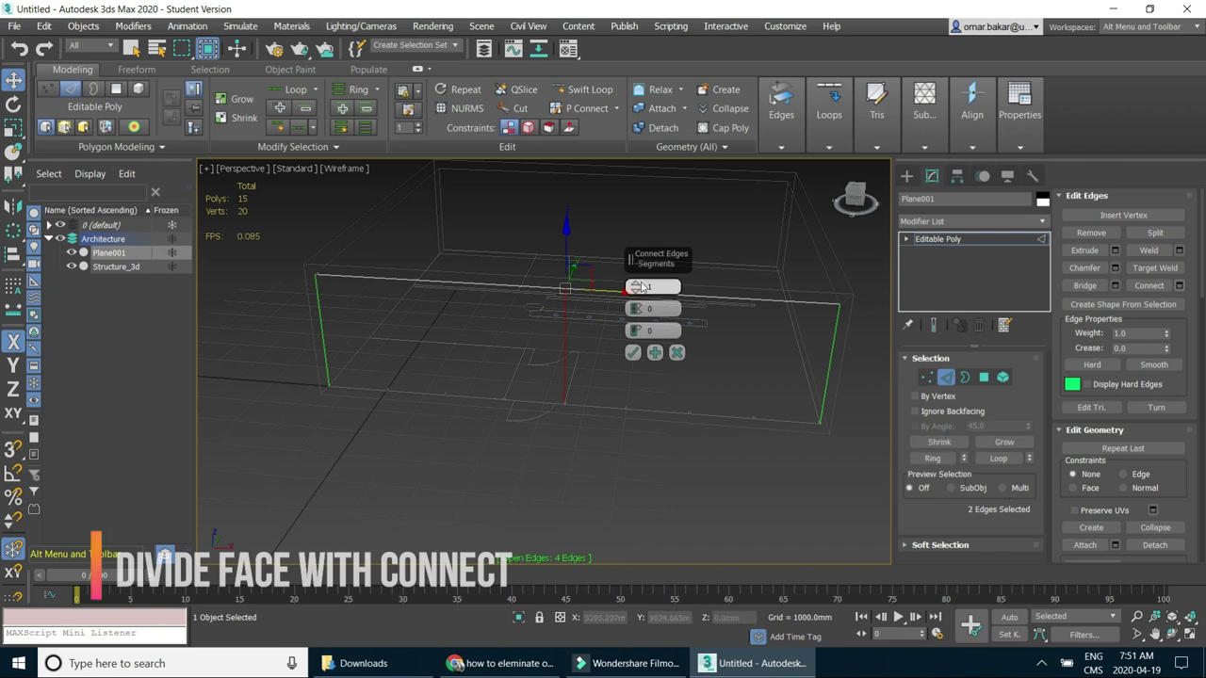
drag(631, 260, 218, 302)
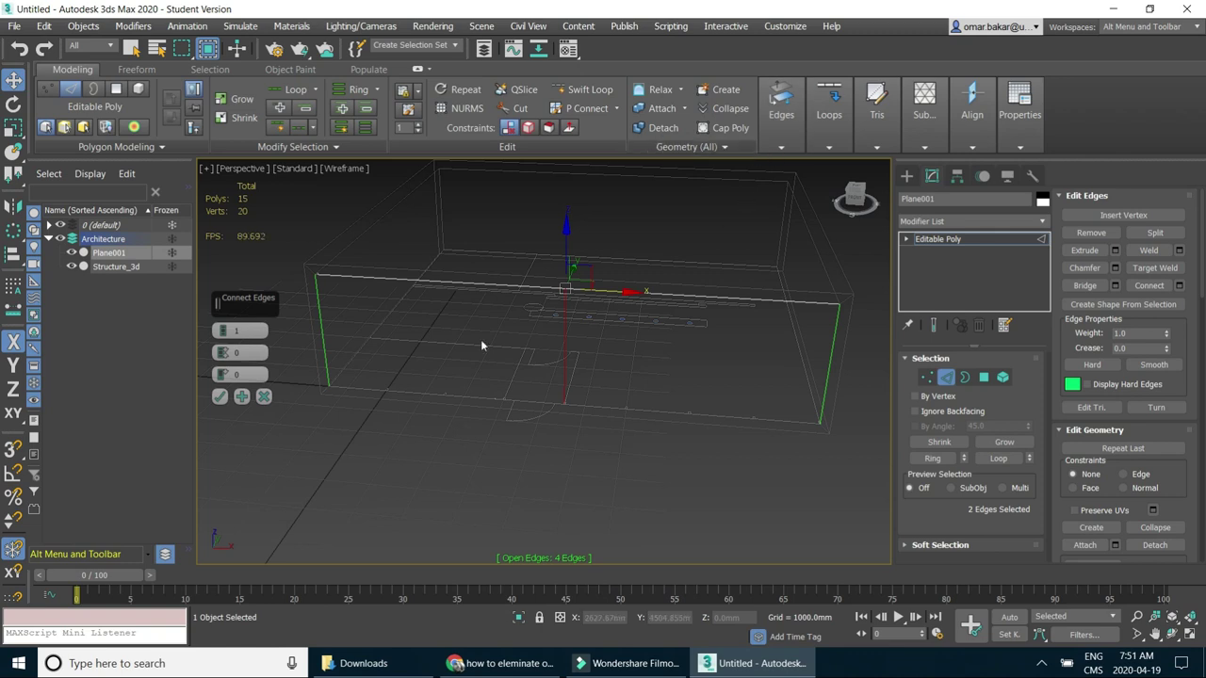
drag(221, 332, 222, 324)
click(220, 398)
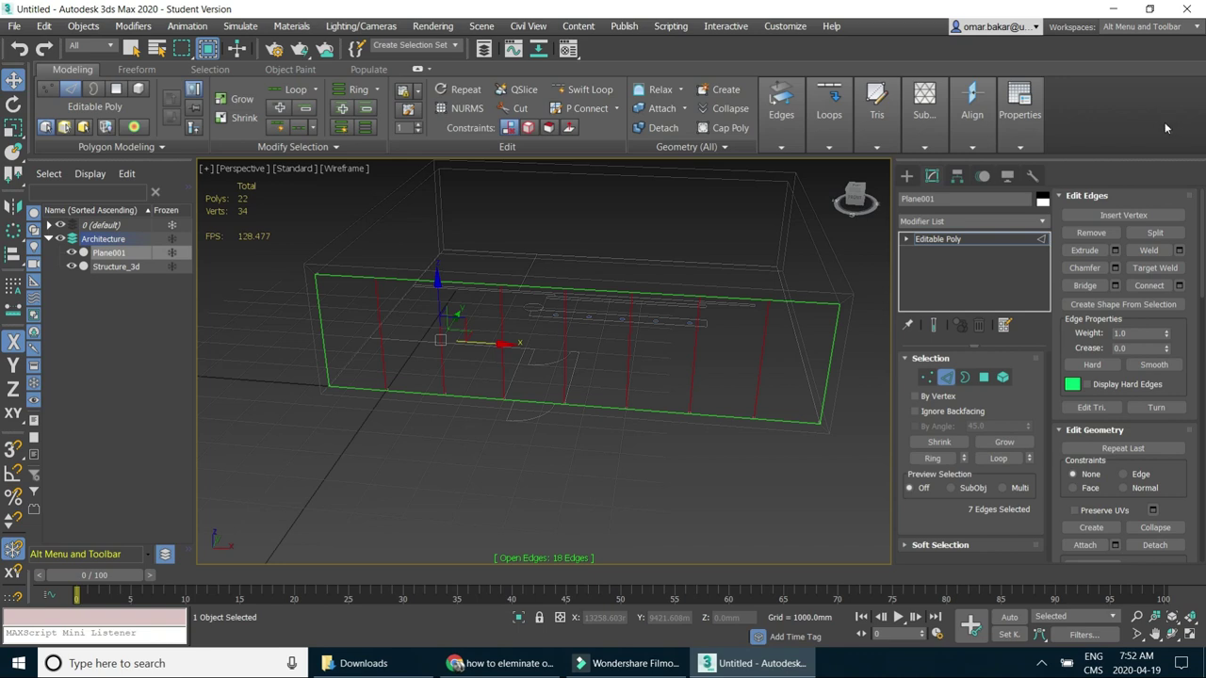
mouse_move(617, 407)
alt+middle_down()
mouse_move(617, 377)
mouse_move(655, 395)
mouse_move(678, 386)
alt+middle_up()
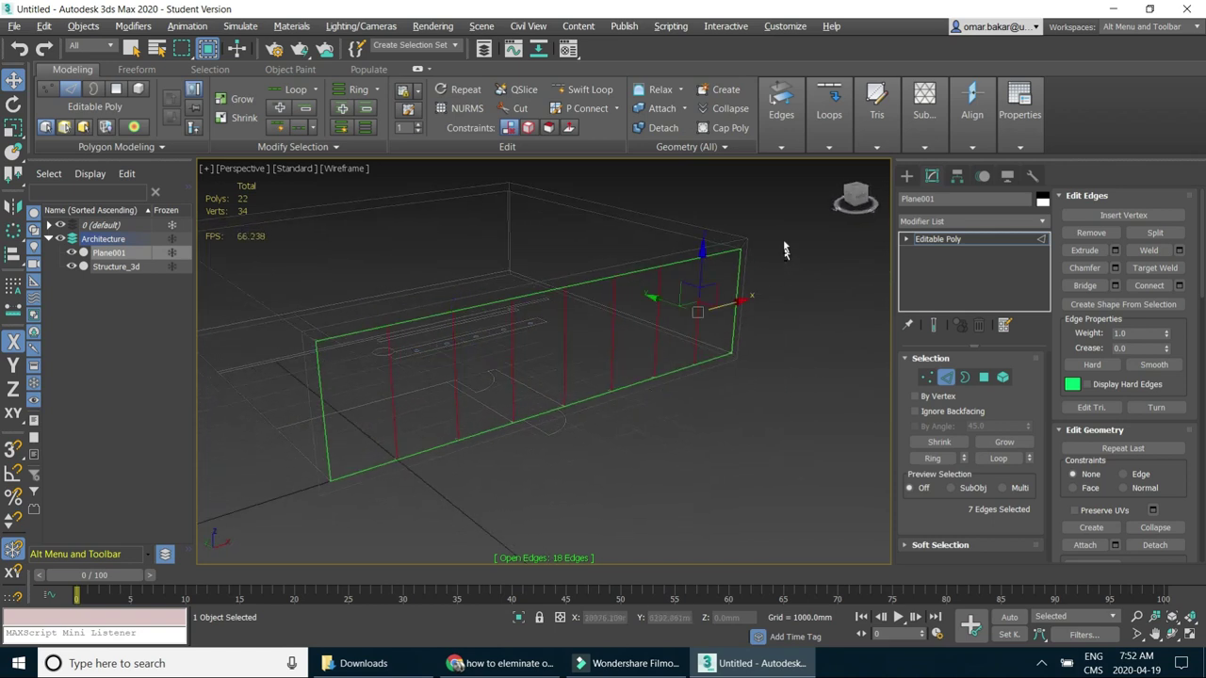
alt+middle_drag(513, 471, 547, 383)
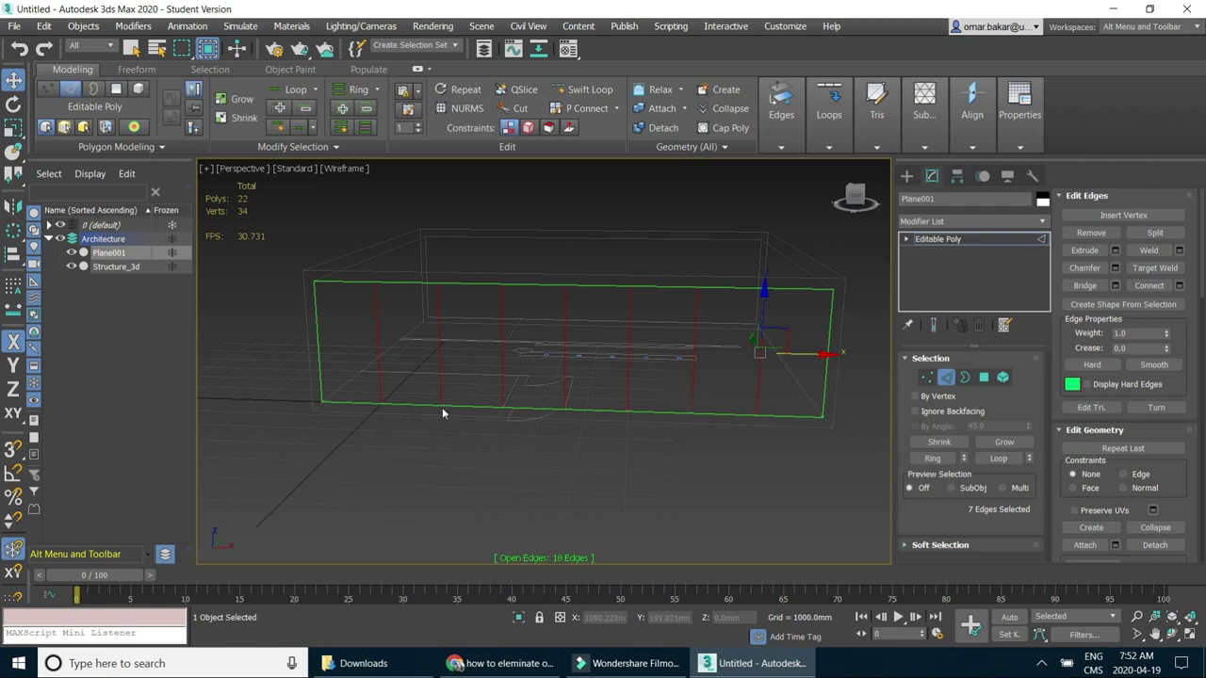
scroll(548, 344, up, 2)
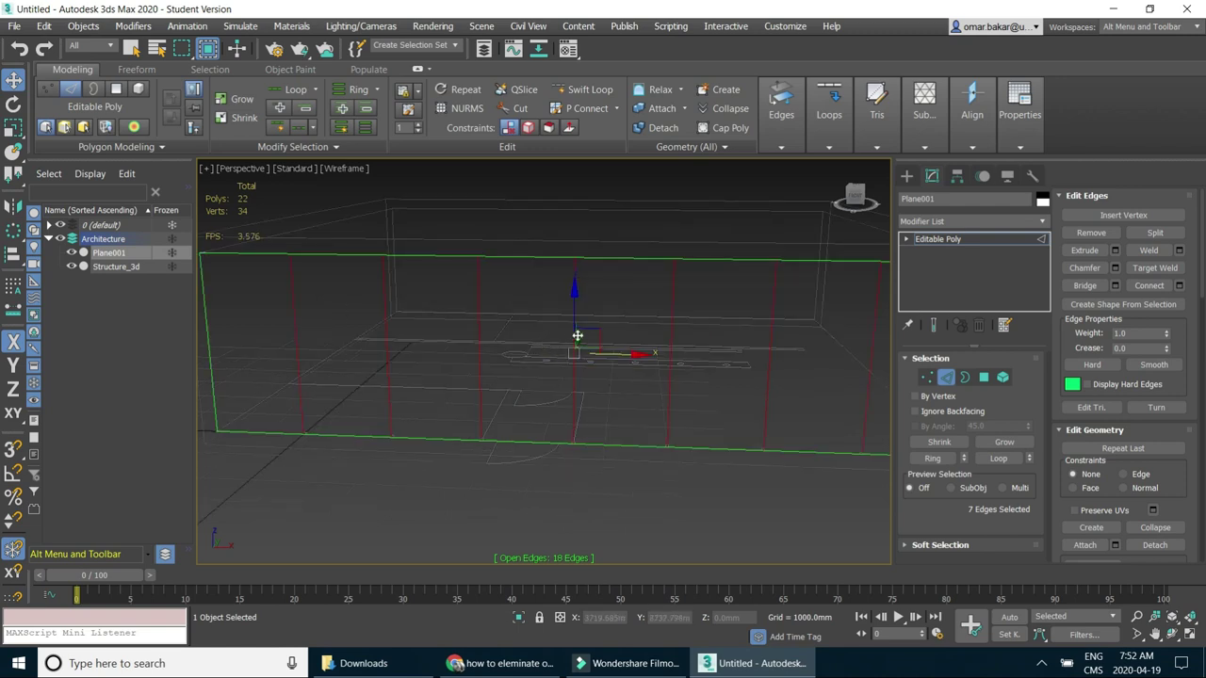
Use Swift Loop to insert one horizontal edge loop across all eight vertical bays.
click(587, 95)
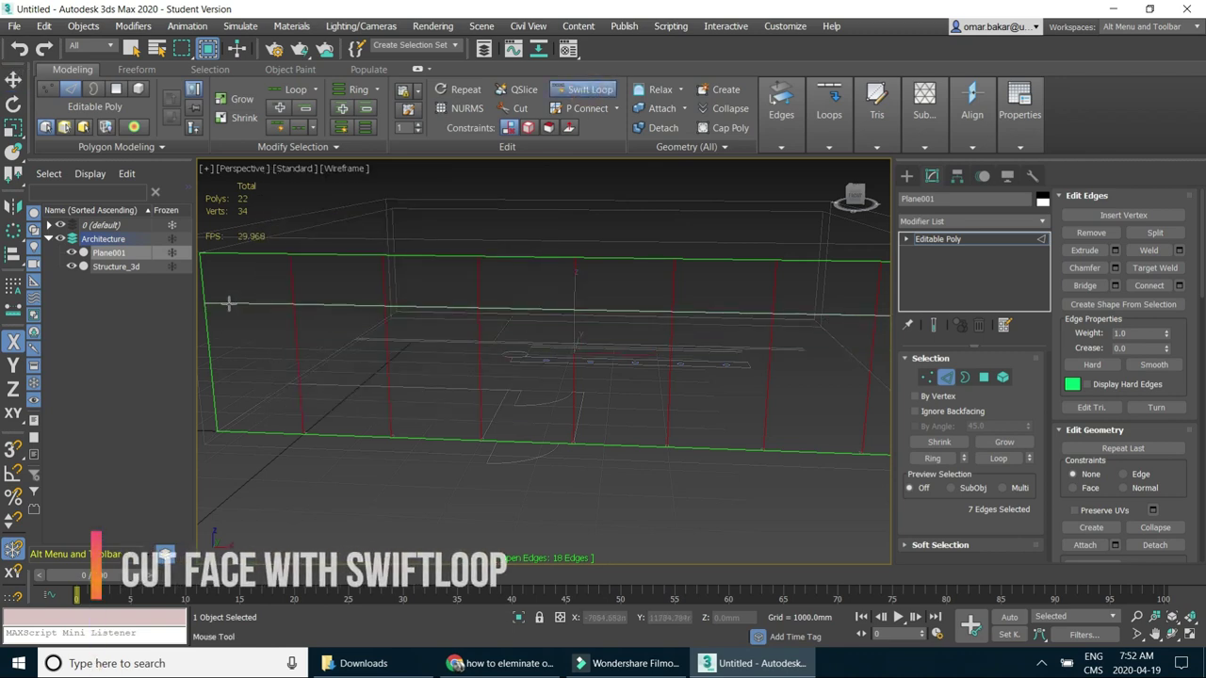
click(229, 301)
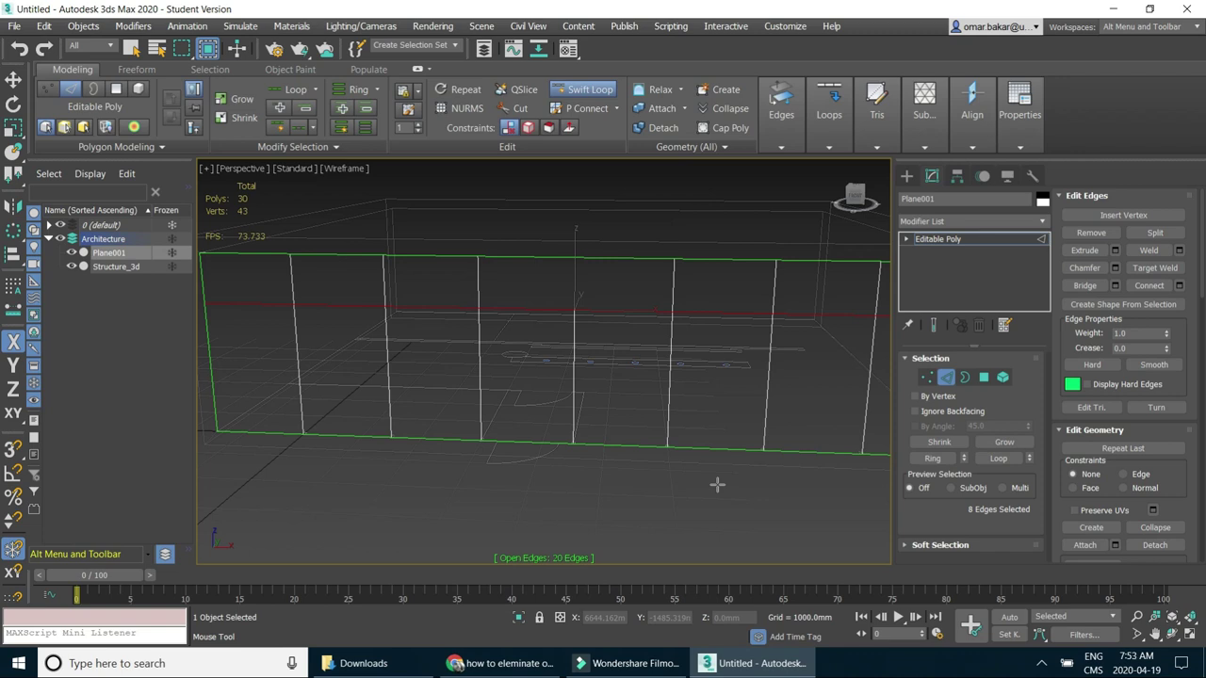
scroll(808, 403, down, 2)
scroll(753, 400, down, 1)
scroll(686, 396, down, 1)
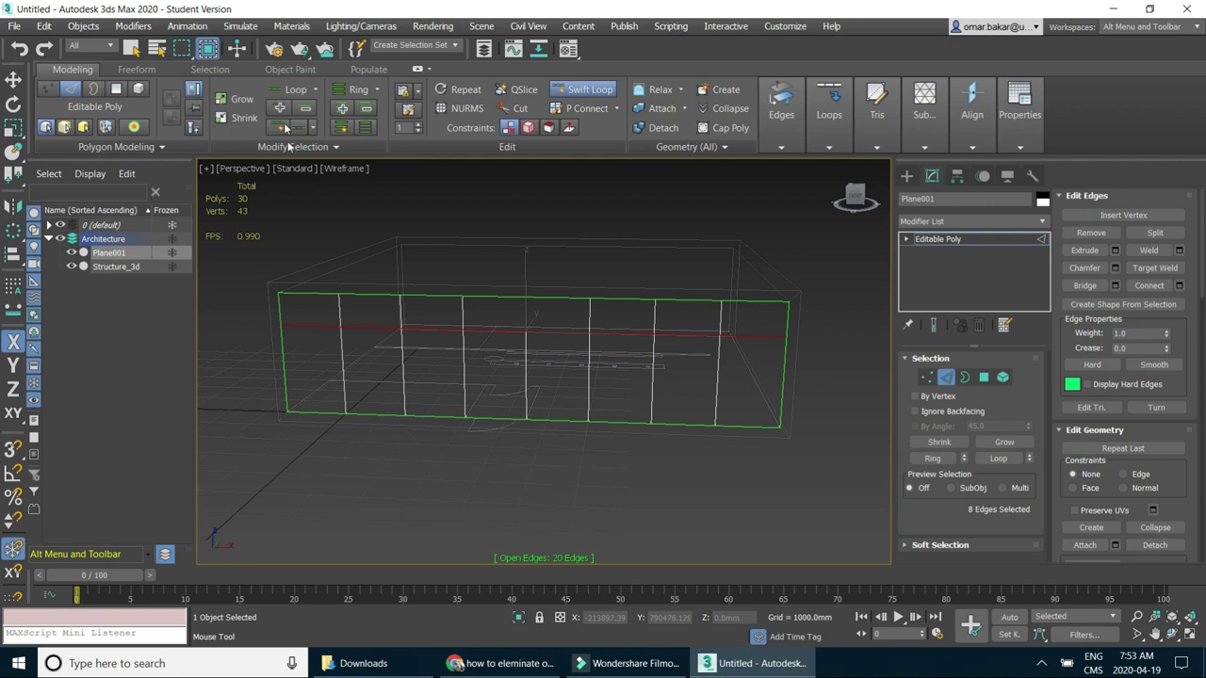
scroll(740, 311, up, 1)
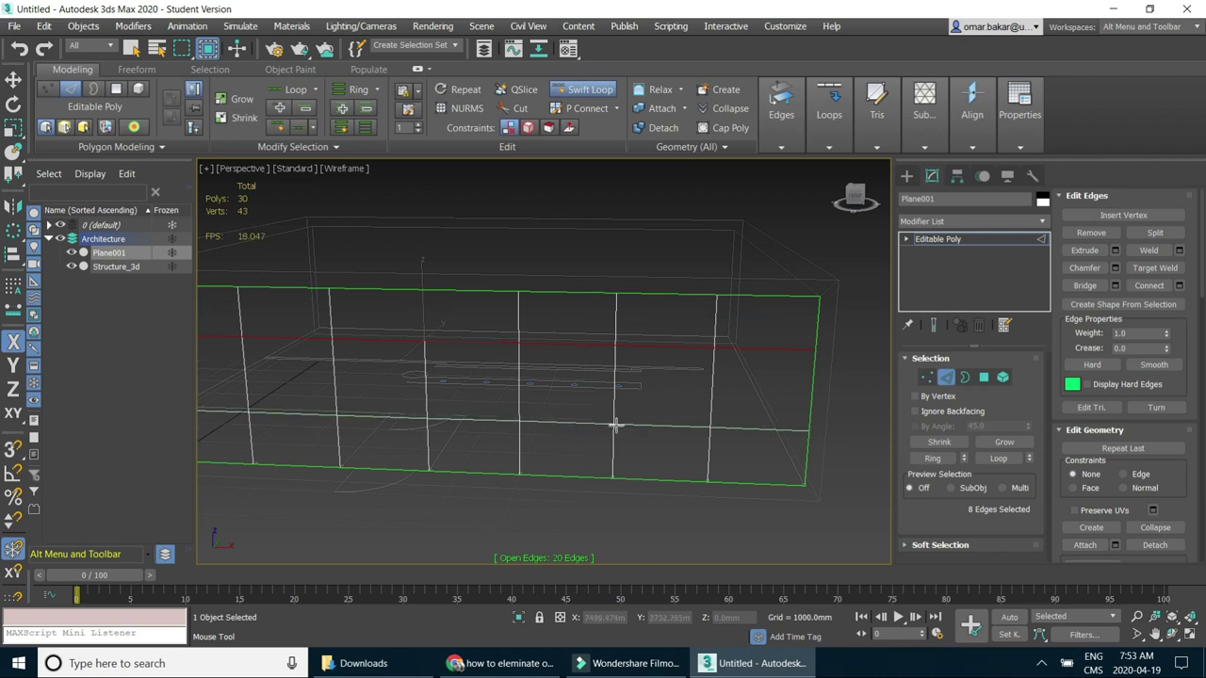
alt+middle_drag(646, 386, 721, 374)
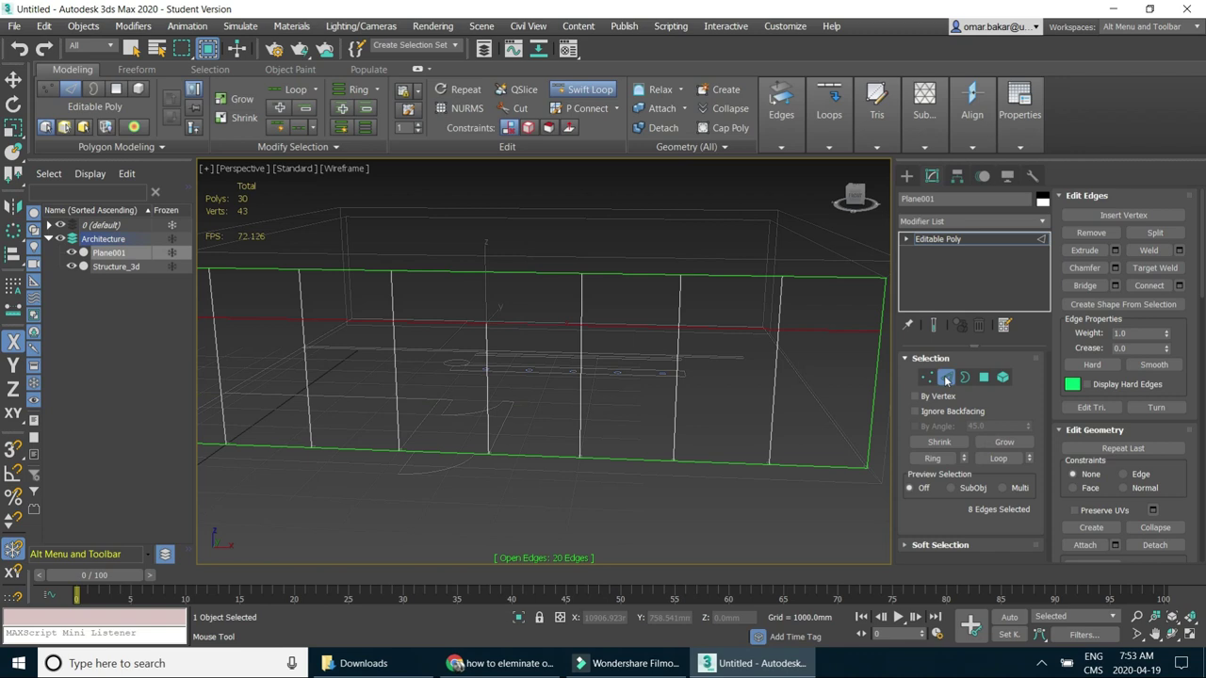
At Polygon level with Swift Loop off, window-select all 16 panels of the plane.
click(985, 378)
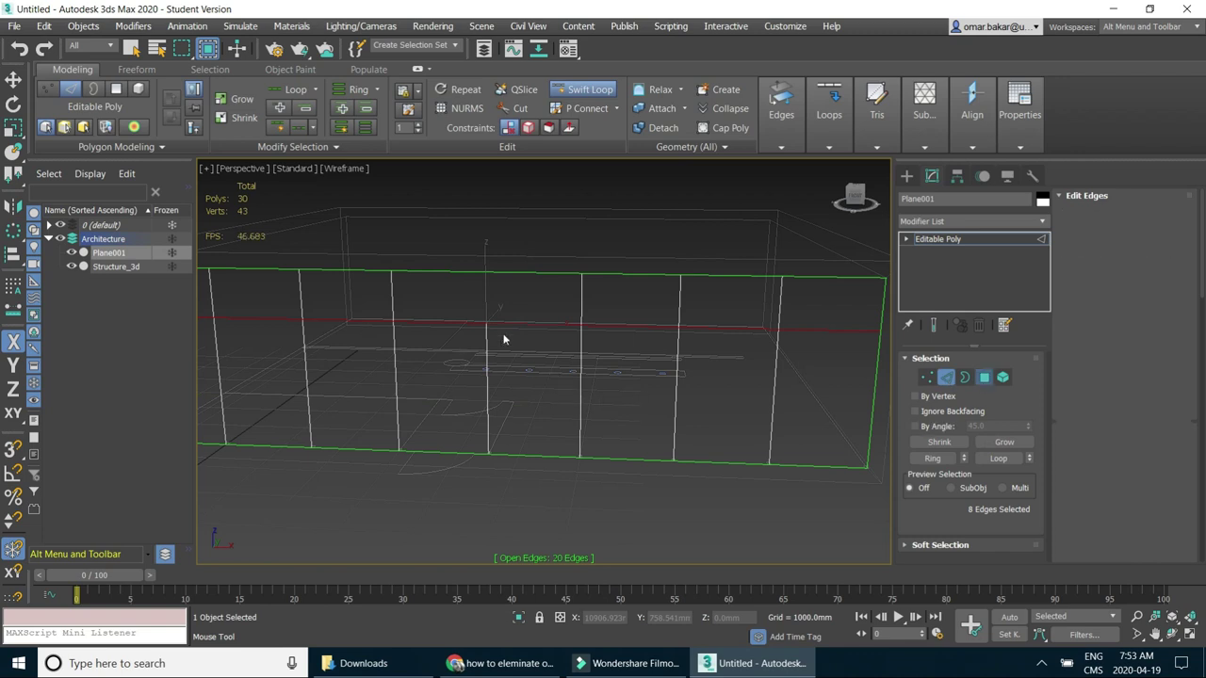
scroll(566, 325, down, 4)
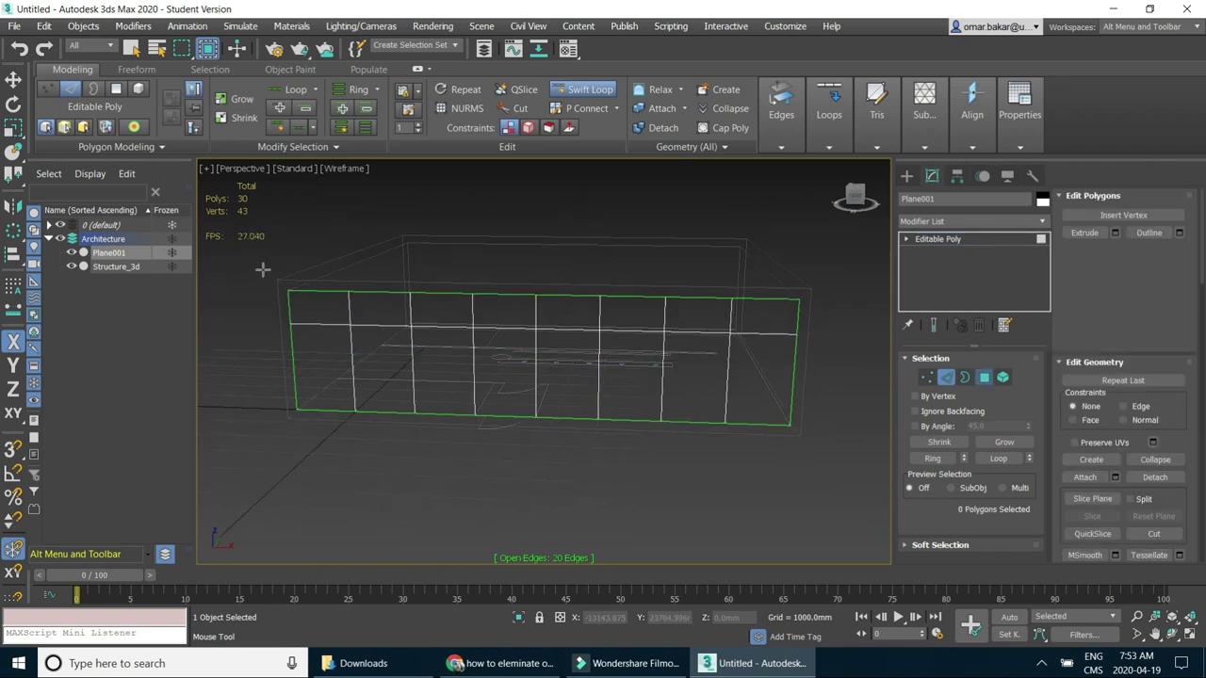
click(590, 89)
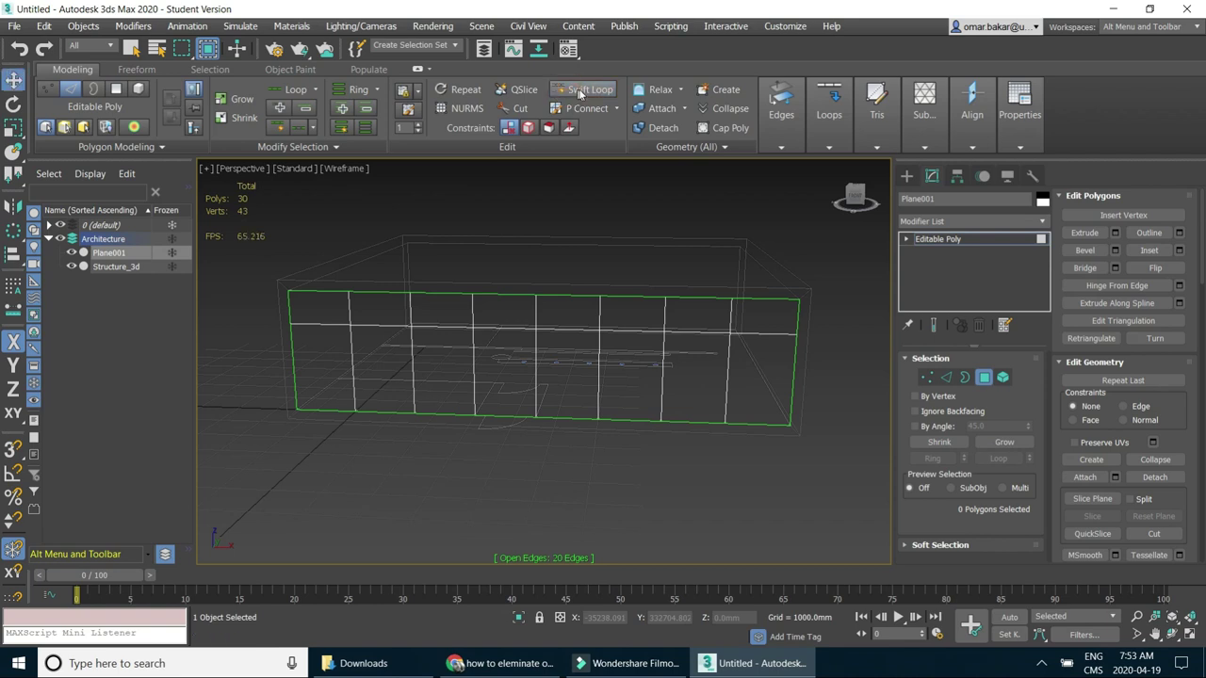
drag(260, 252, 820, 476)
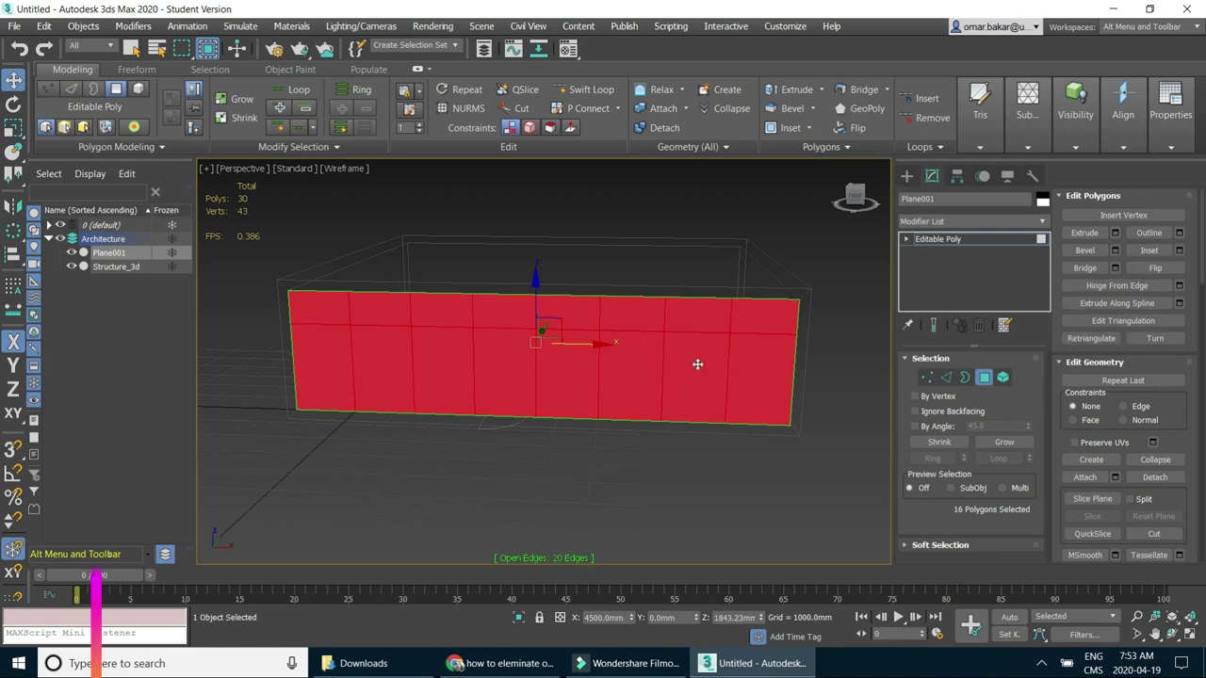
scroll(707, 355, up, 2)
middle_drag(716, 348, 626, 345)
scroll(681, 326, up, 2)
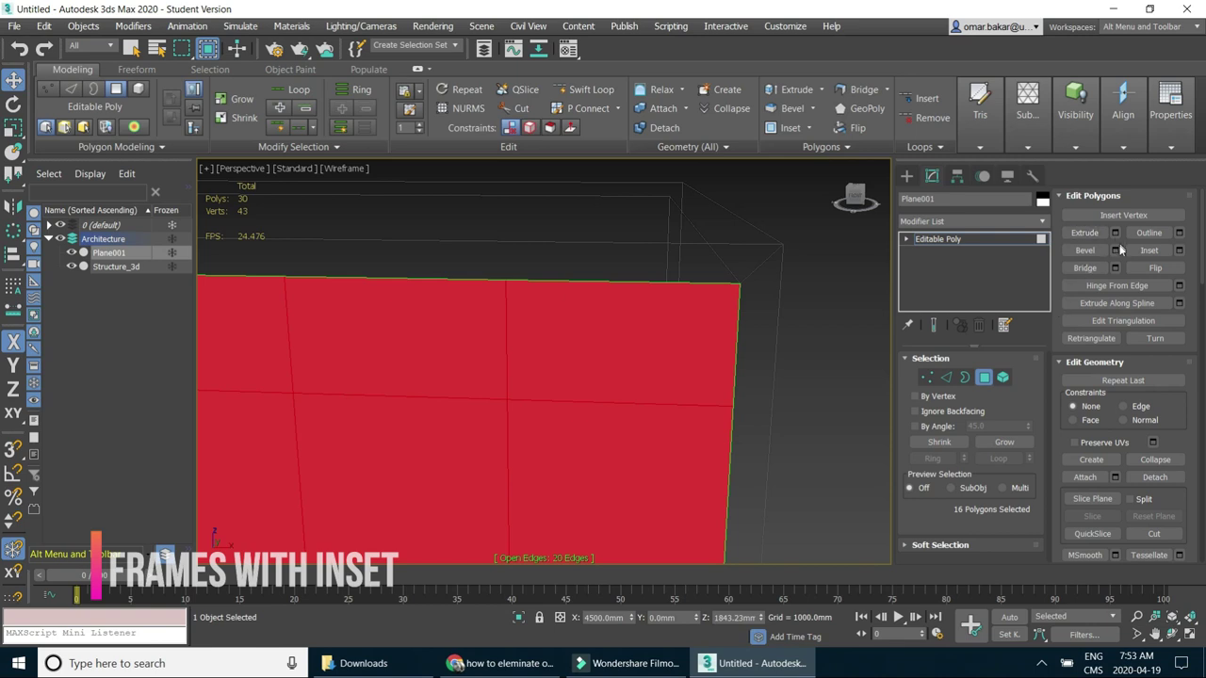
Set the Inset type to By Polygon in the caddy, then cancel it.
click(1178, 251)
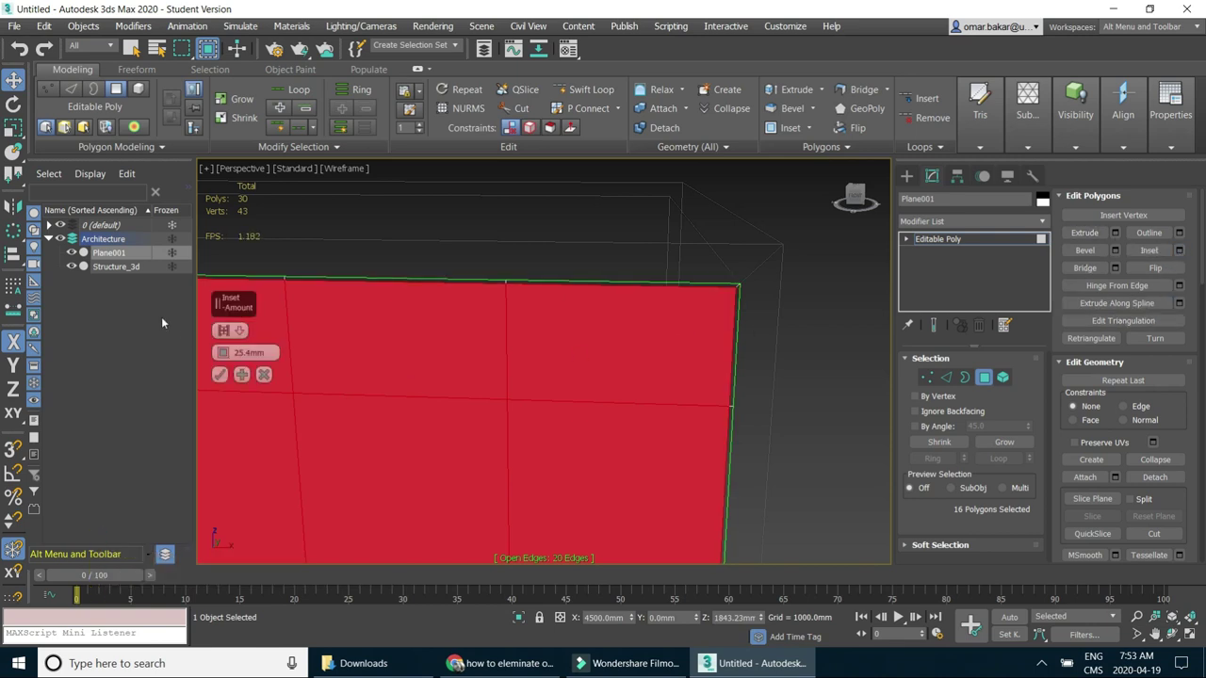
drag(214, 303, 816, 300)
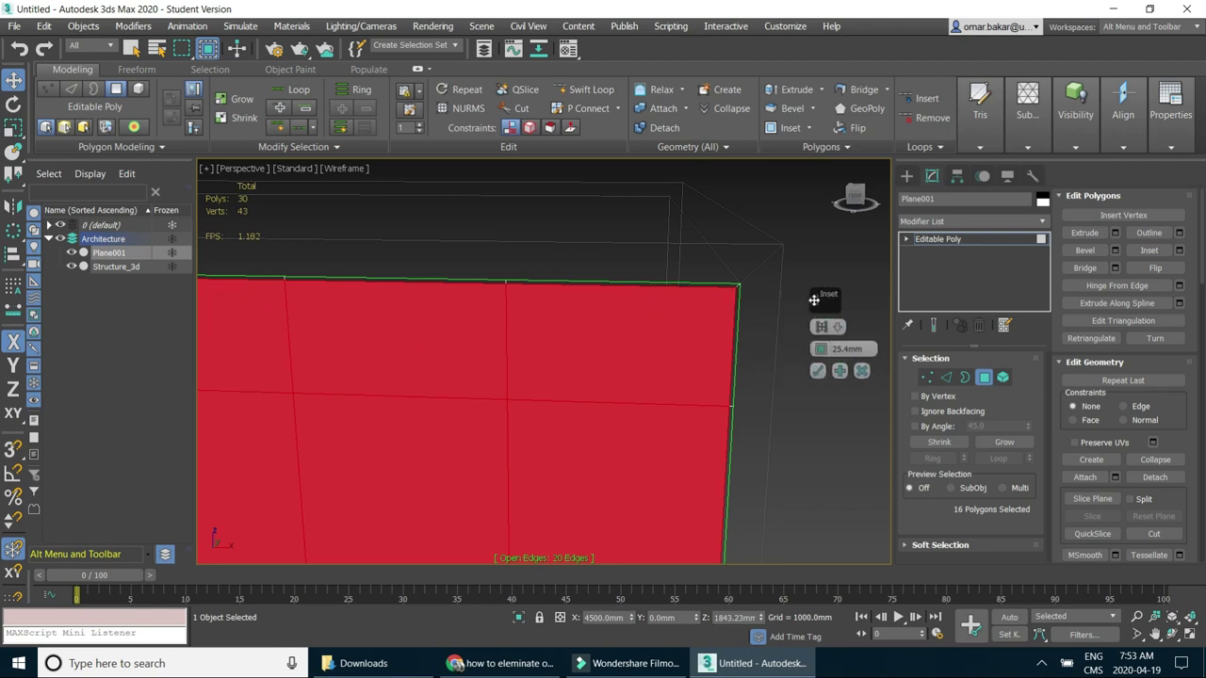
mouse_move(845, 349)
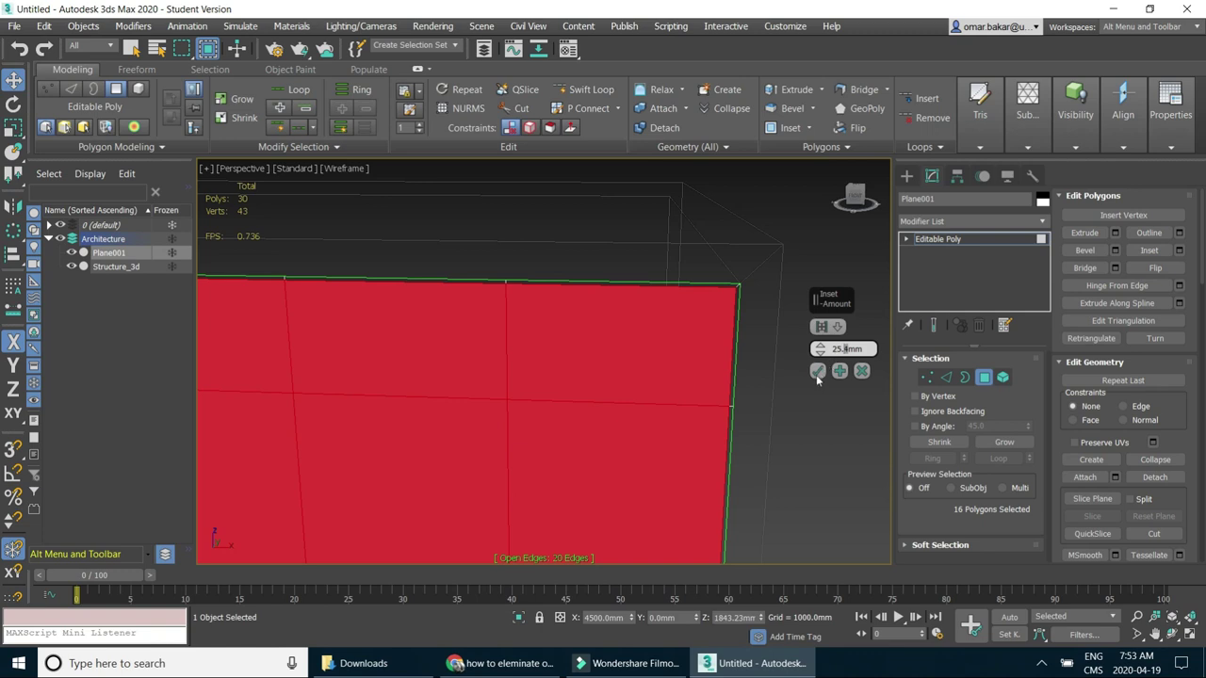
click(821, 326)
click(835, 326)
click(853, 350)
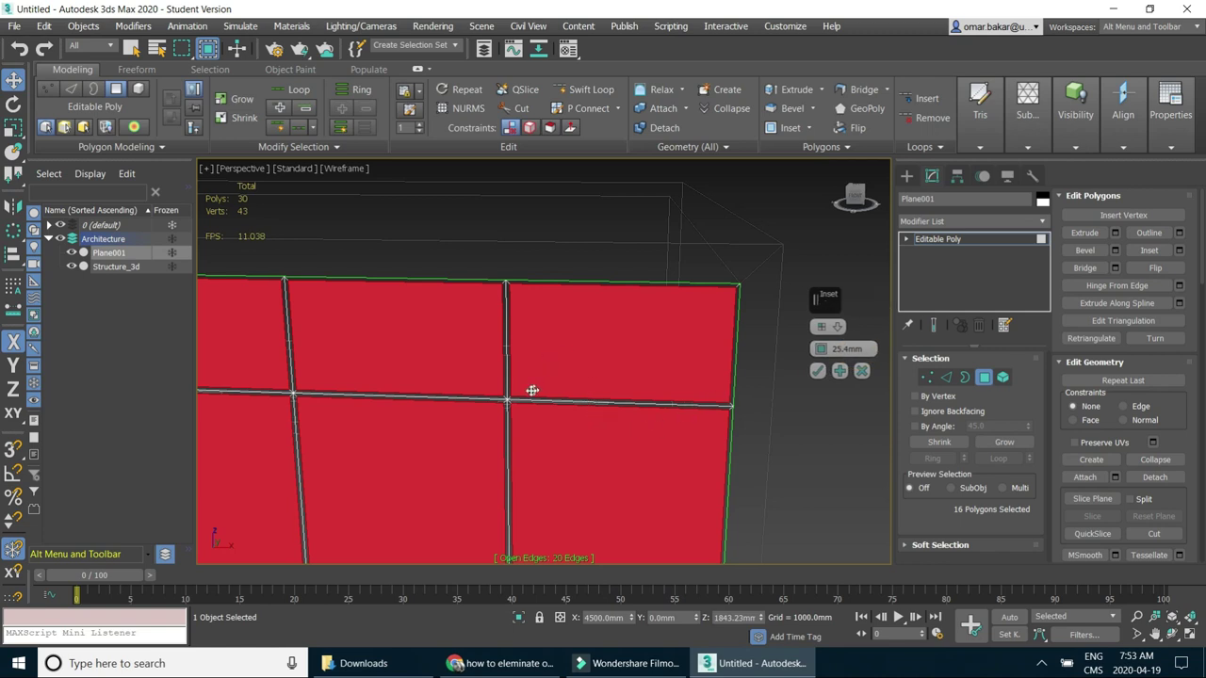
scroll(533, 390, up, 2)
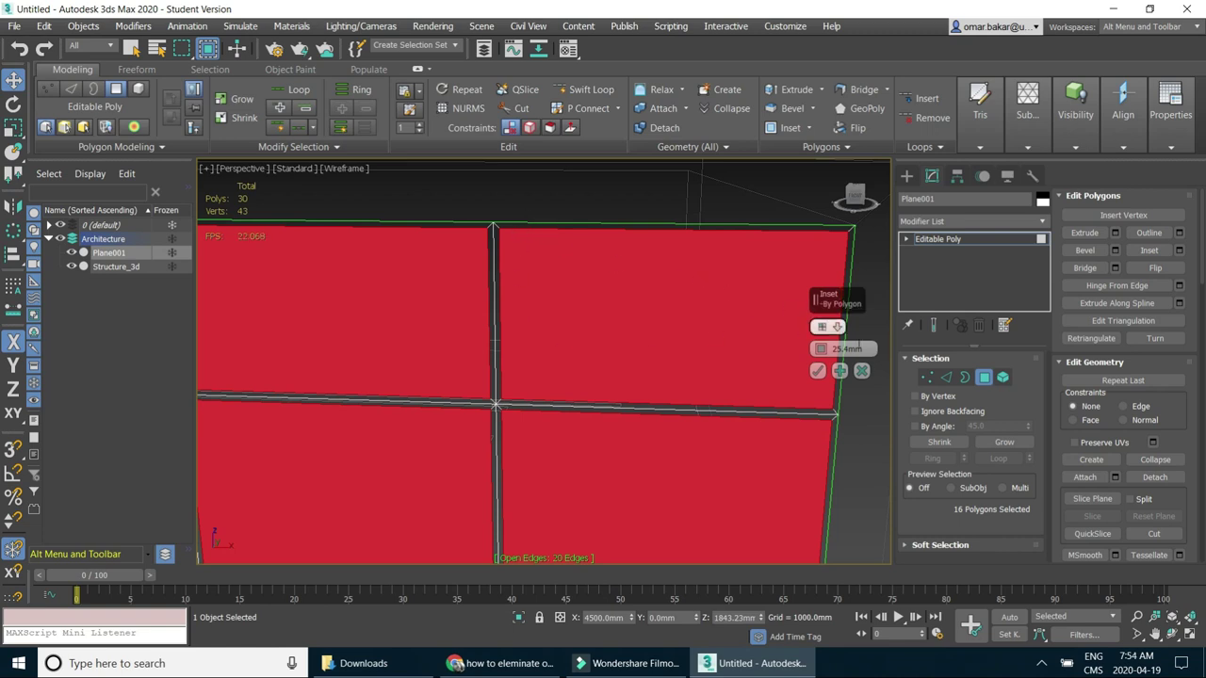
click(863, 371)
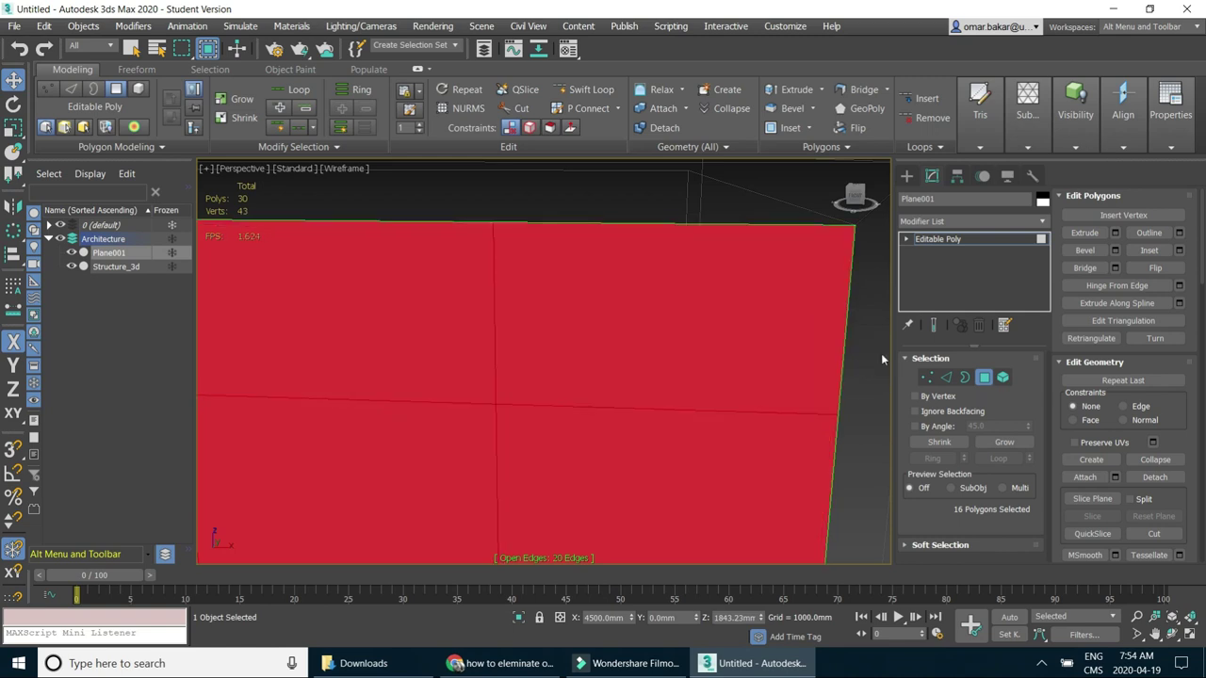
Reopen Inset to preview a 25.4 mm By Polygon inset on the 16 panels.
scroll(512, 410, down, 3)
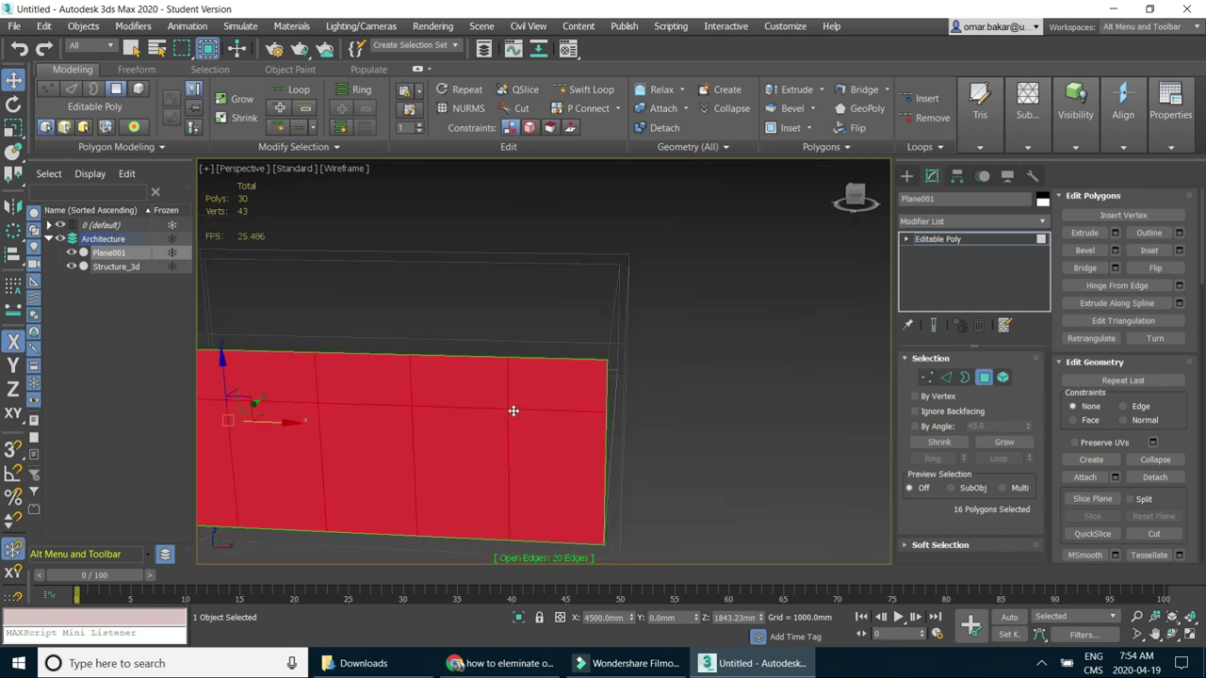
scroll(557, 385, up, 1)
scroll(581, 386, up, 1)
scroll(617, 379, up, 1)
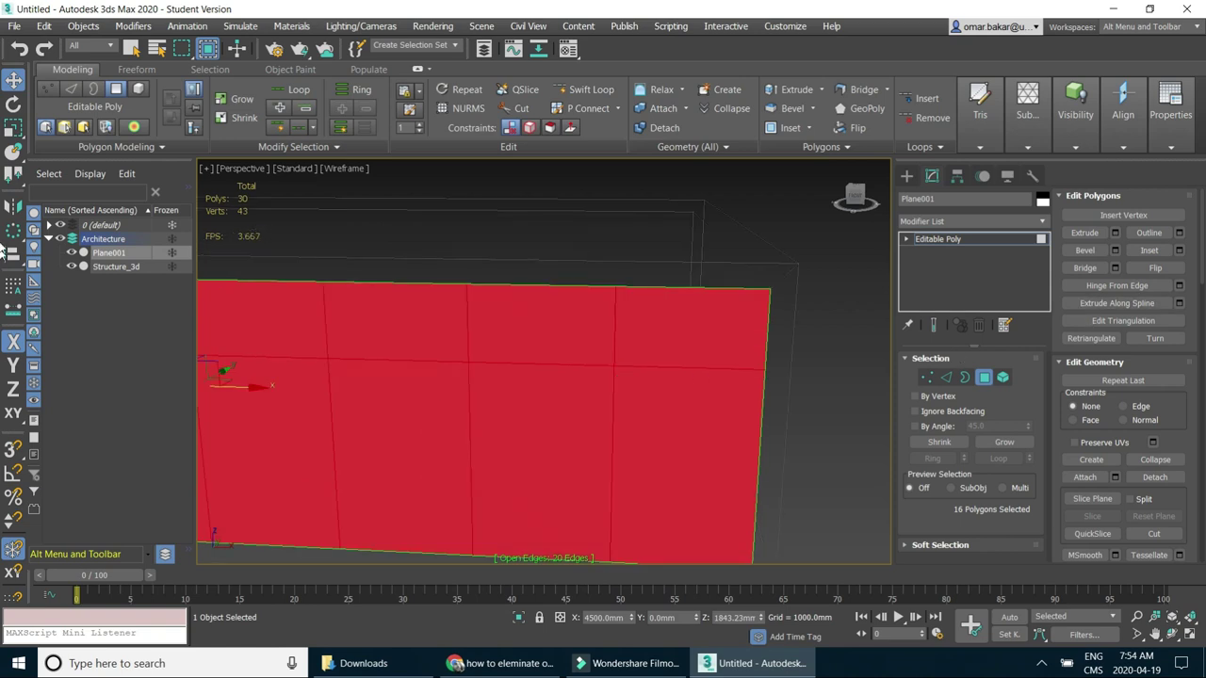
click(1178, 249)
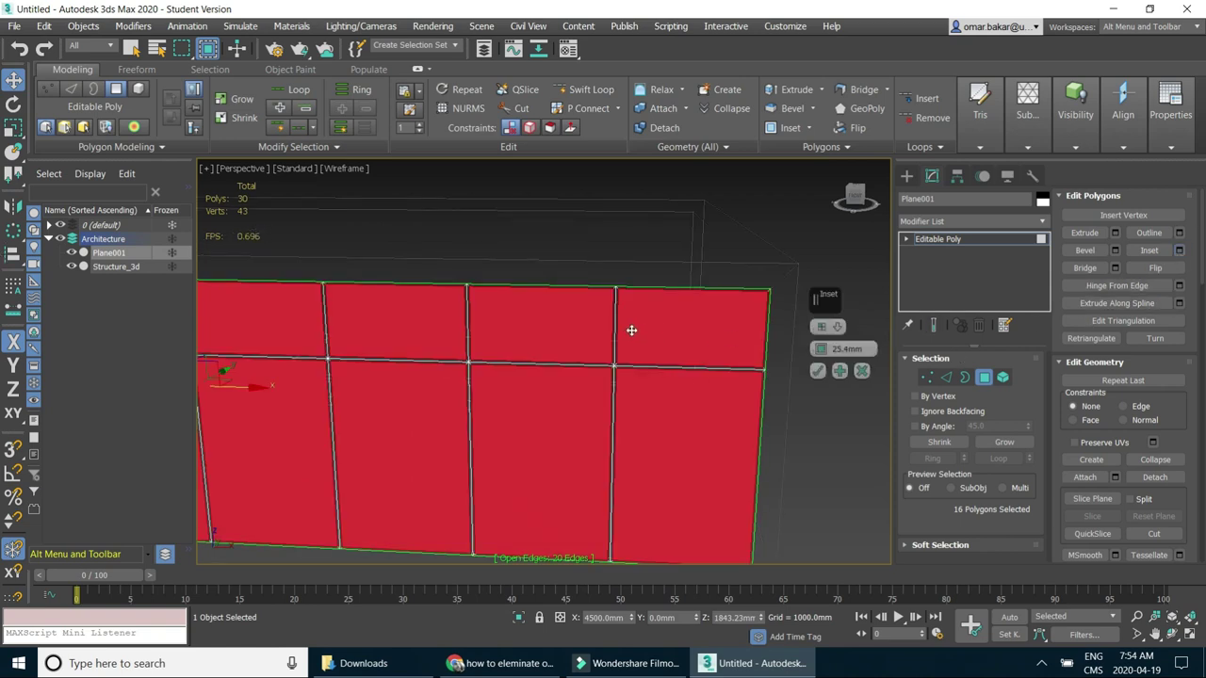
scroll(631, 330, up, 2)
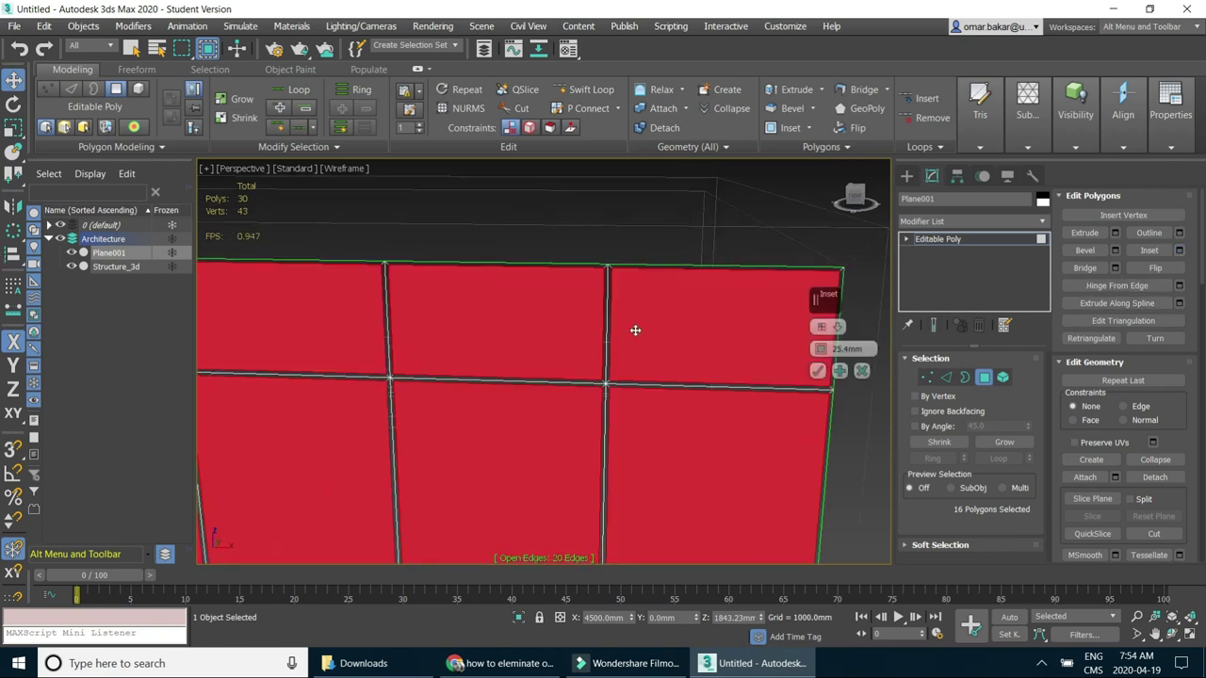
Apply a 50 mm Group inset to the selected panels.
click(837, 327)
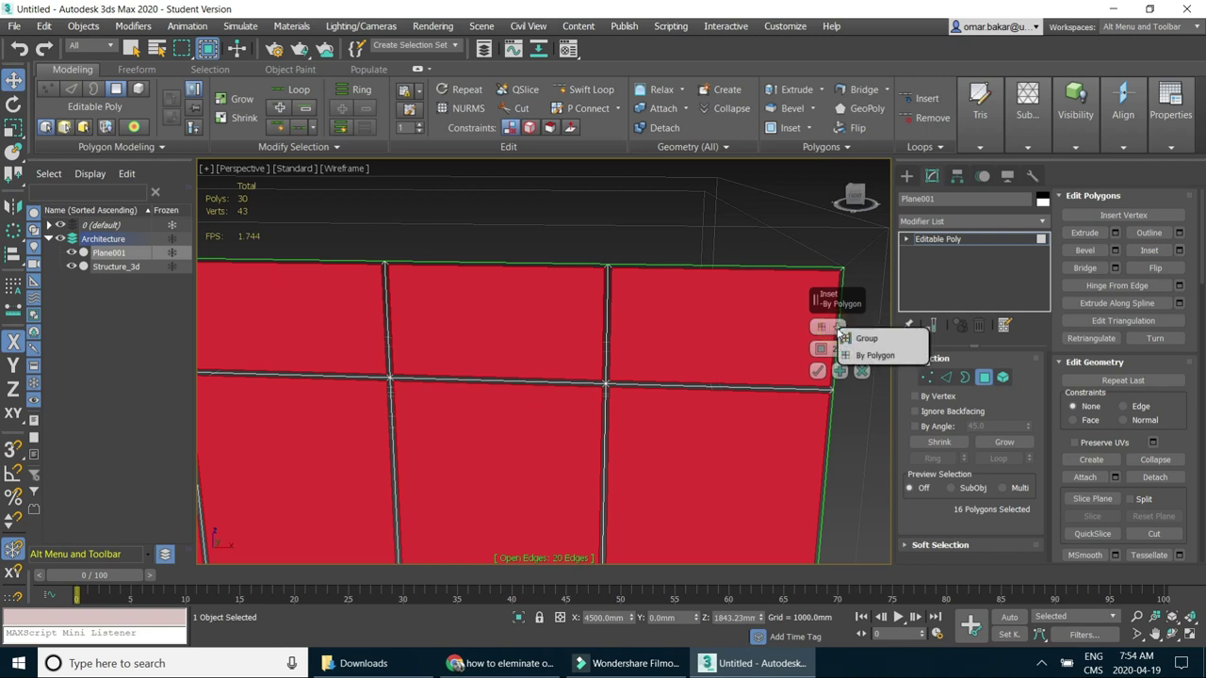
click(859, 338)
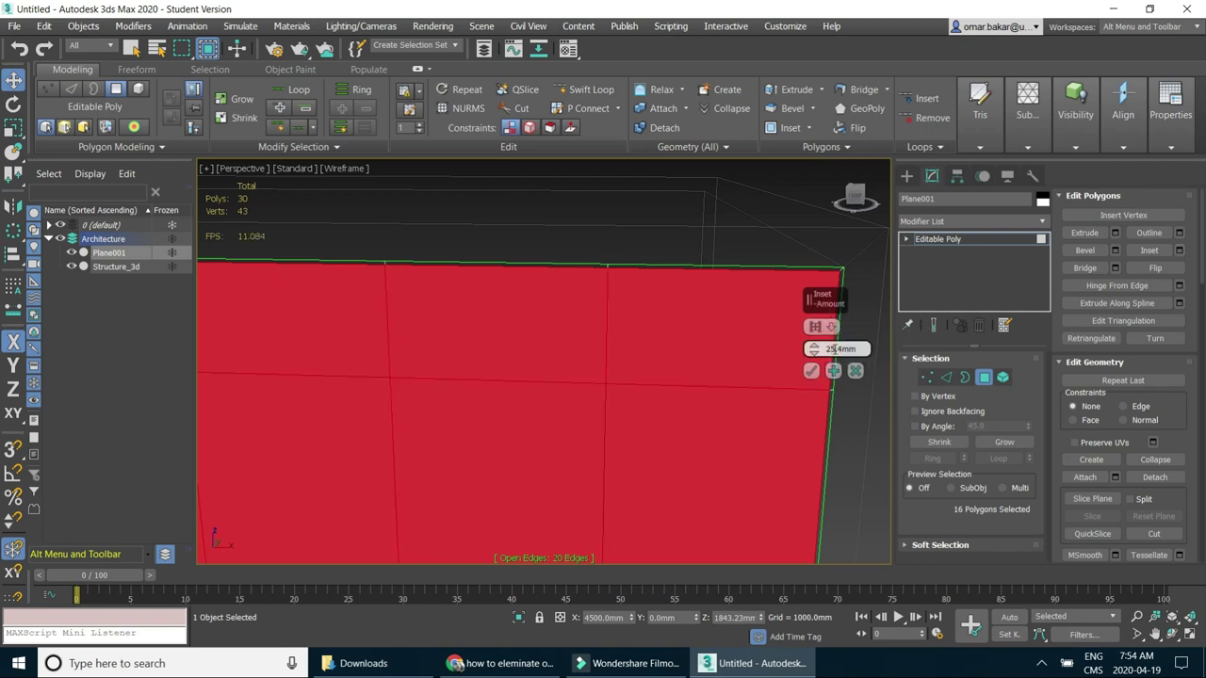
double_click(844, 349)
text(50)
key(Return)
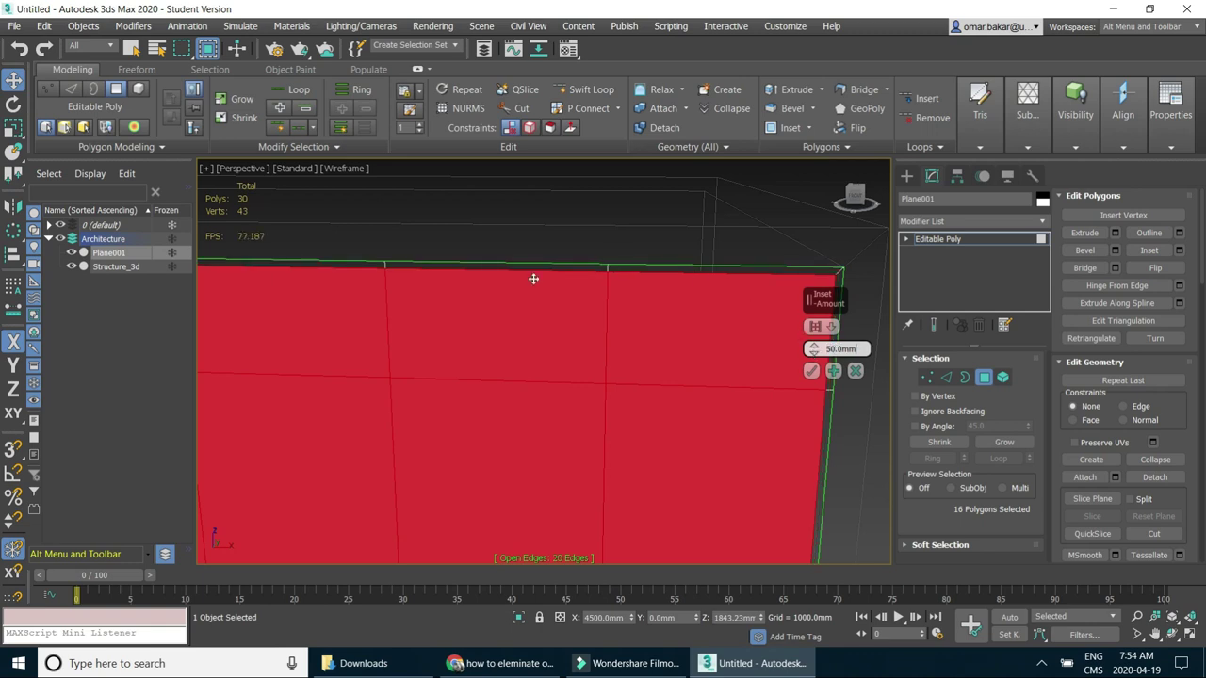
click(832, 372)
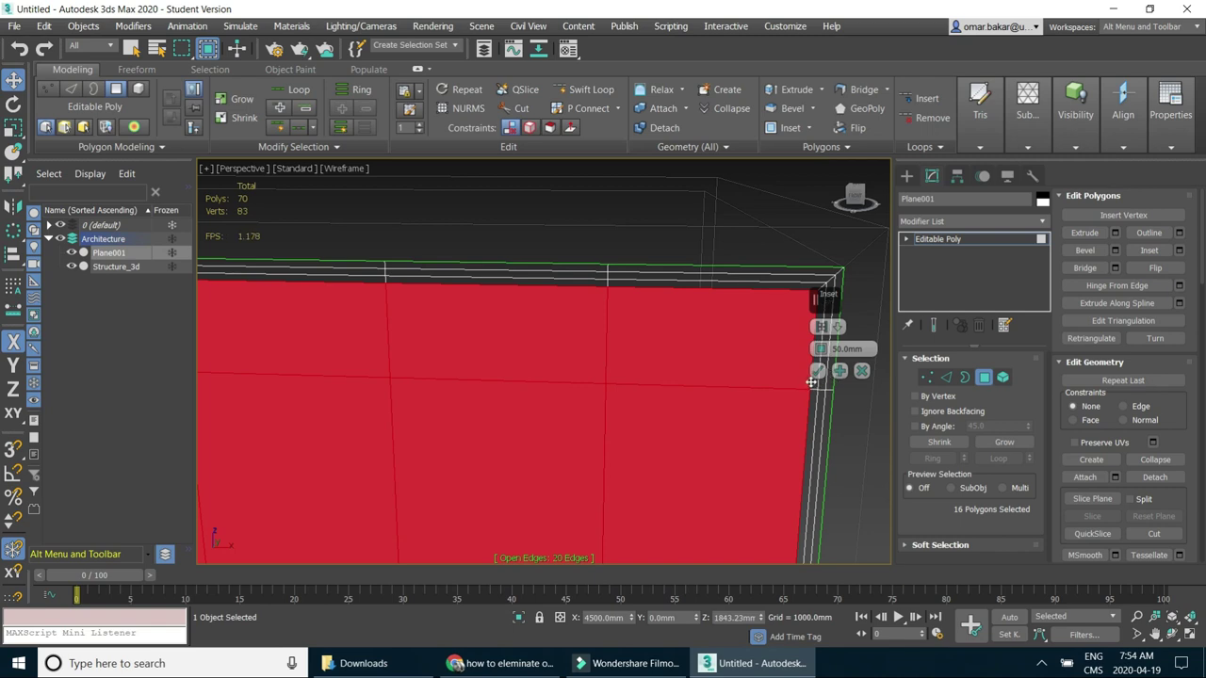
Undo the inset, cancel the Inset caddy, and return to Edge level.
key(ctrl+z)
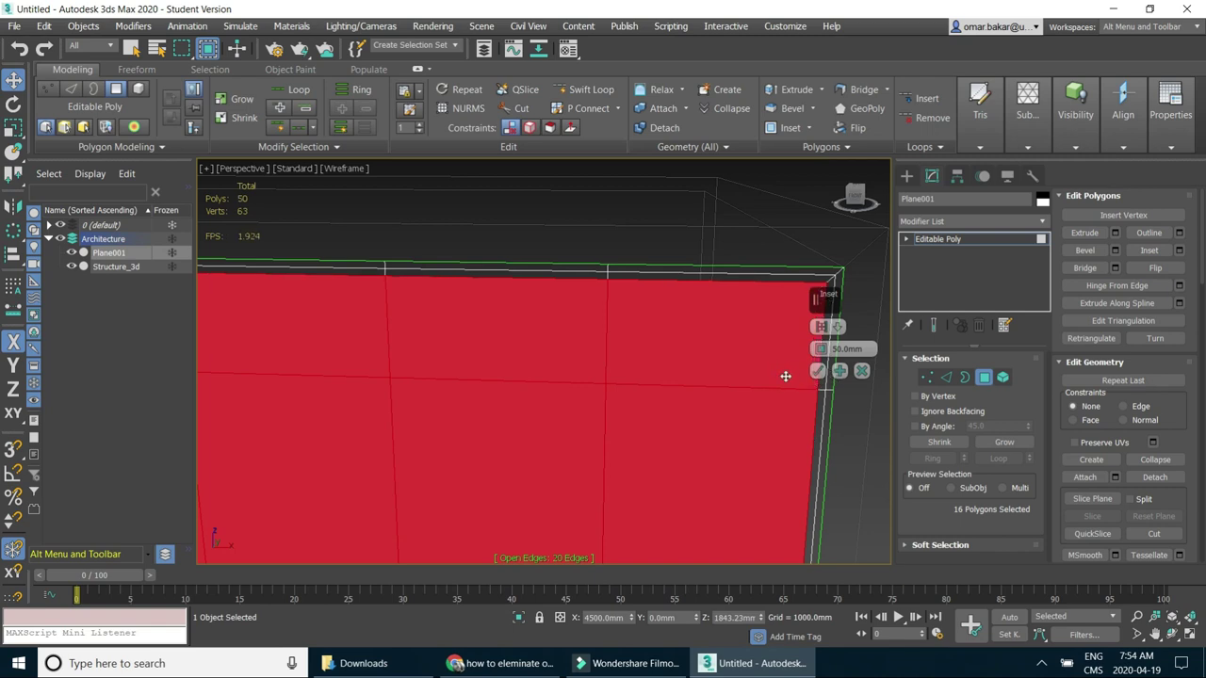
click(837, 327)
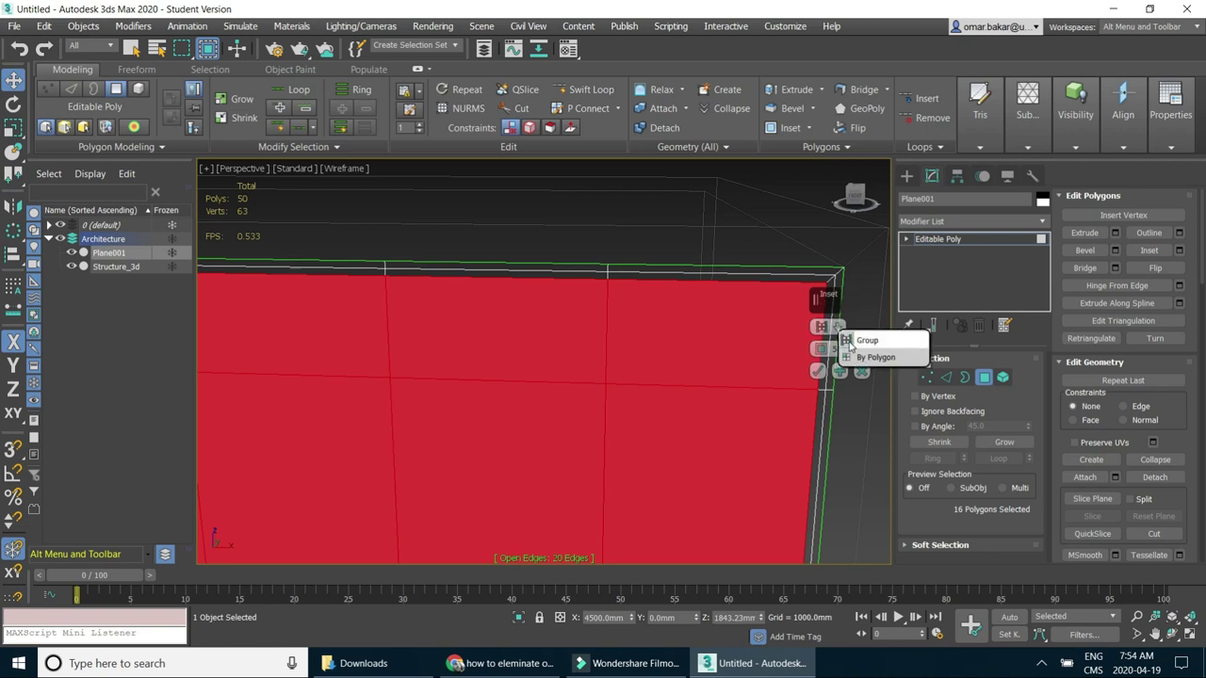
click(871, 390)
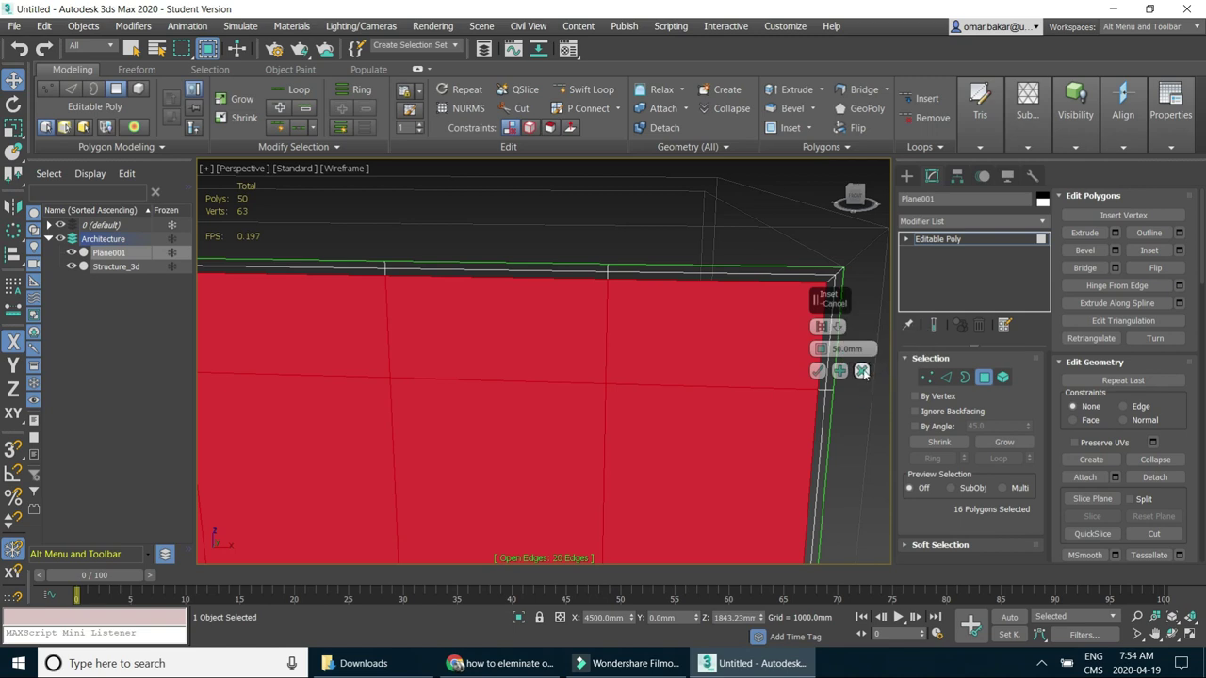
click(862, 371)
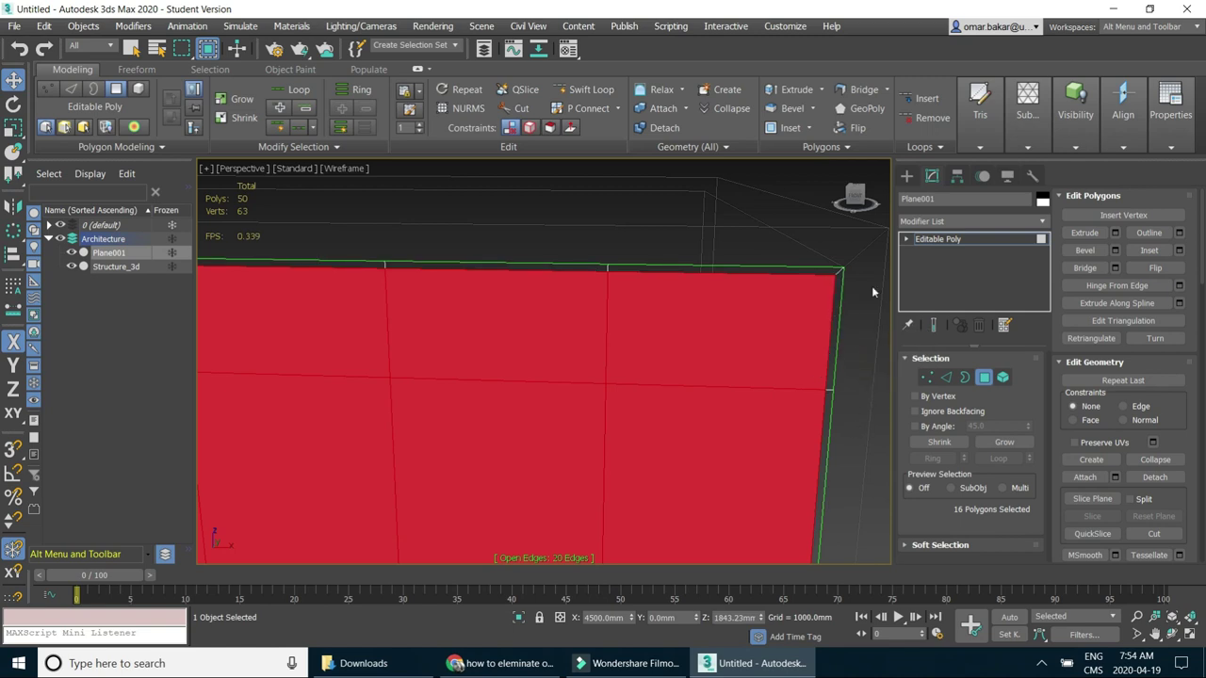
scroll(530, 389, down, 3)
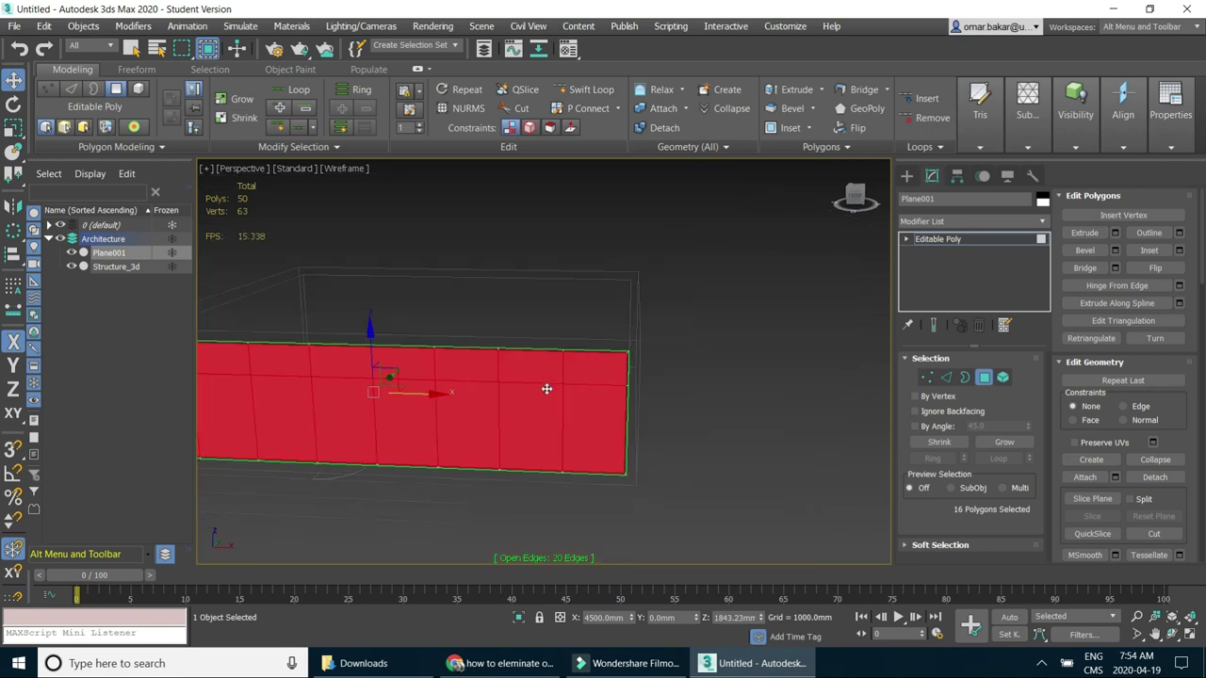
middle_drag(546, 390, 576, 342)
scroll(619, 310, up, 3)
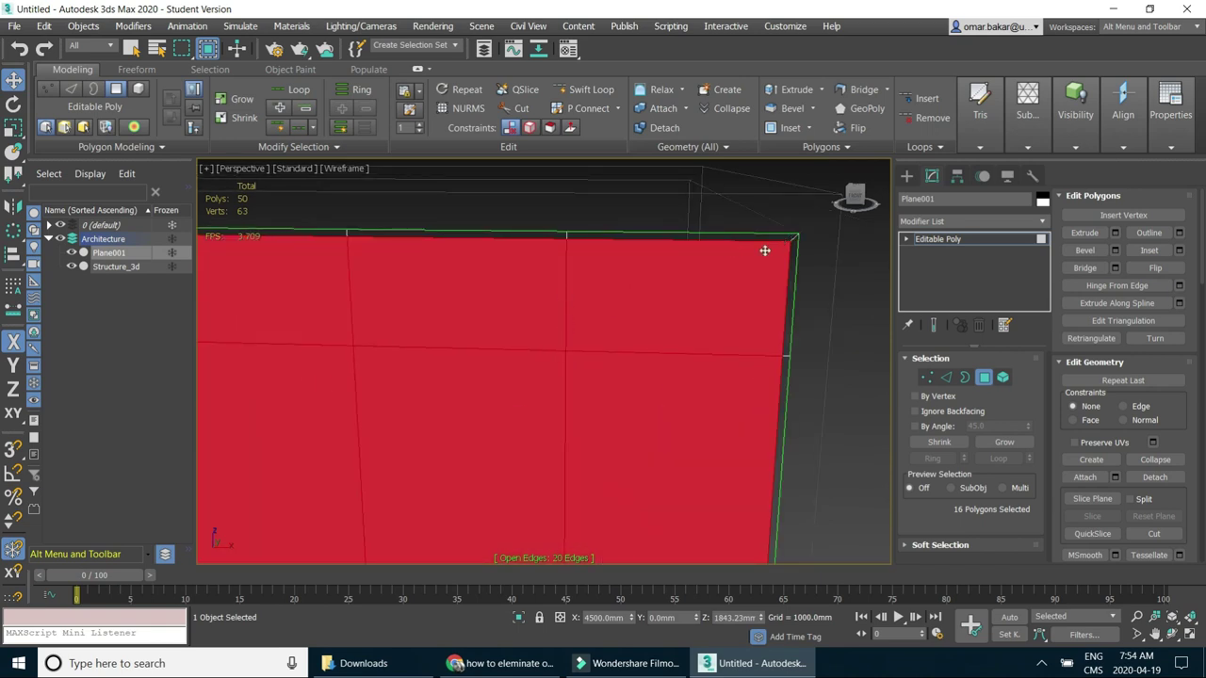
scroll(626, 361, down, 3)
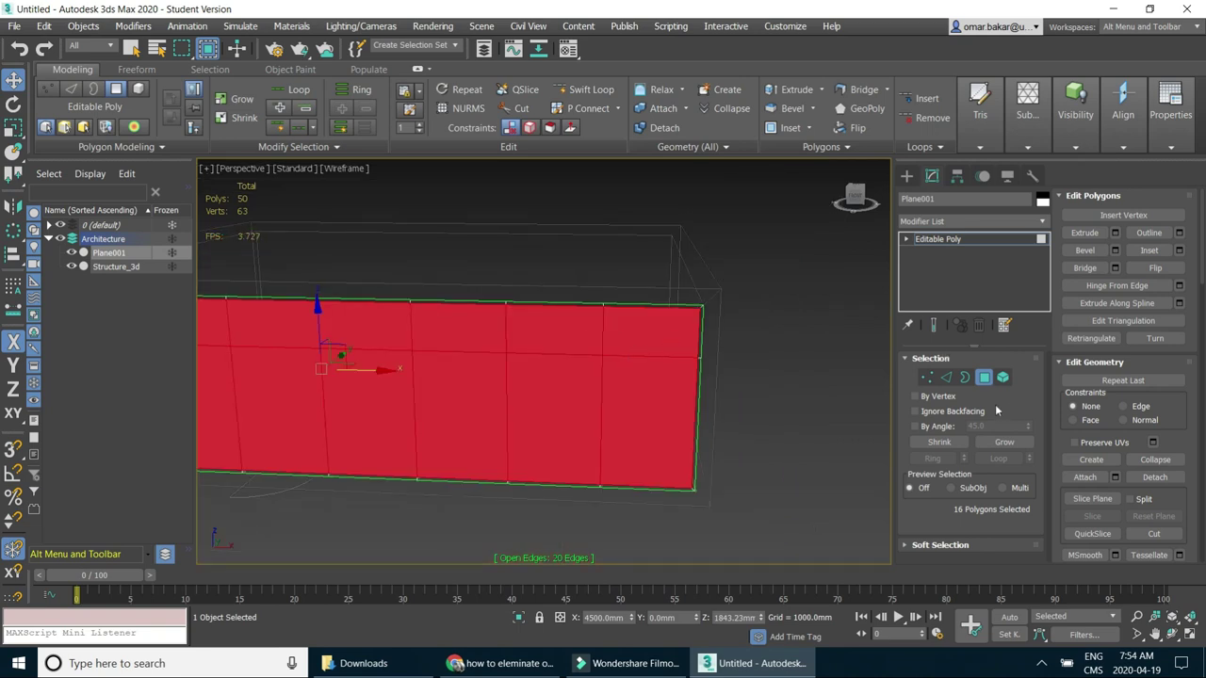
click(946, 377)
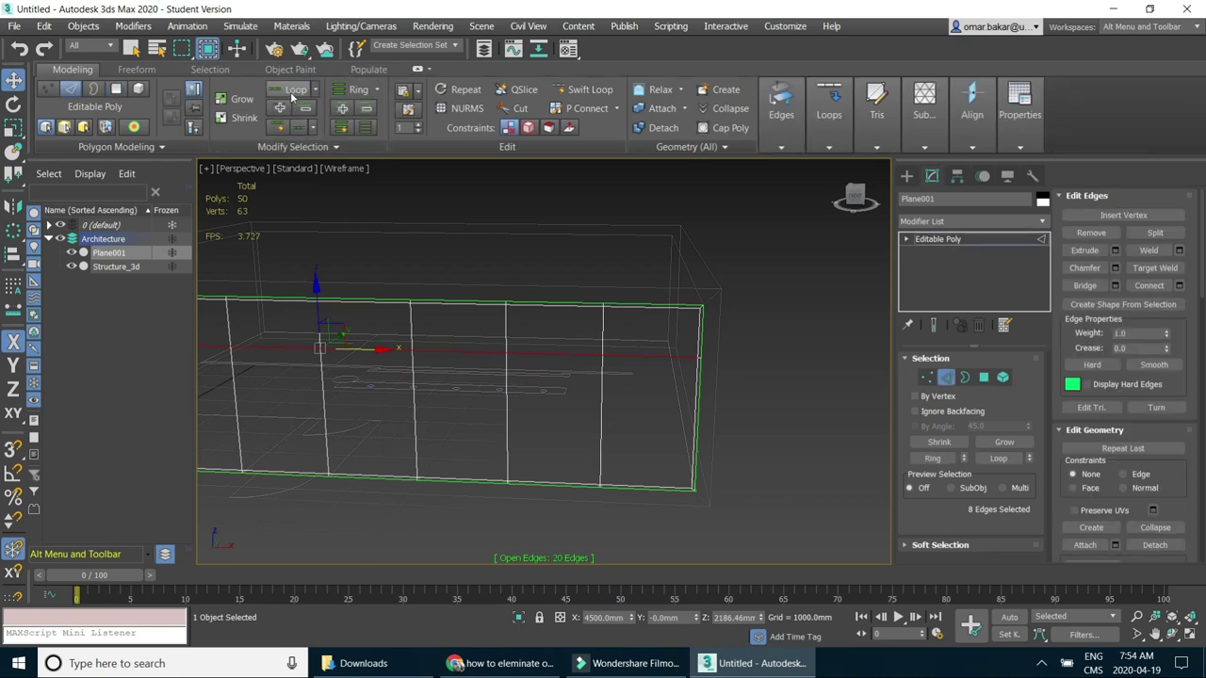
With Loop selection on, pick the horizontal edge loop and the first five vertical loops.
click(279, 127)
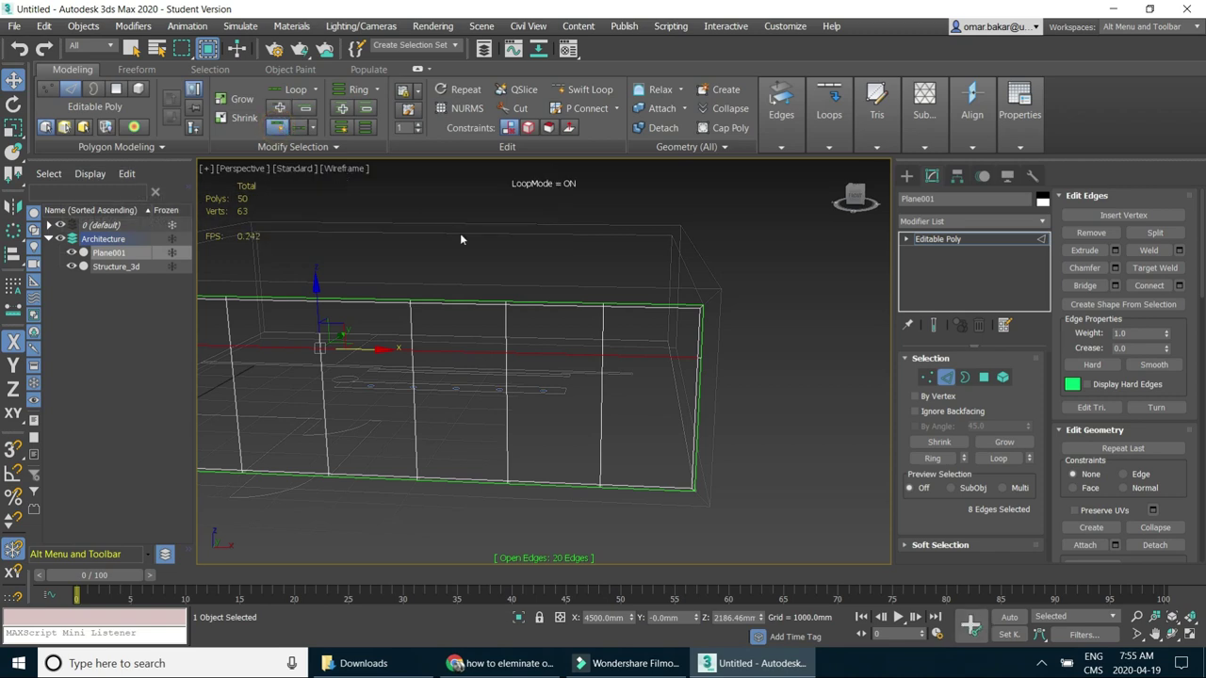
click(770, 348)
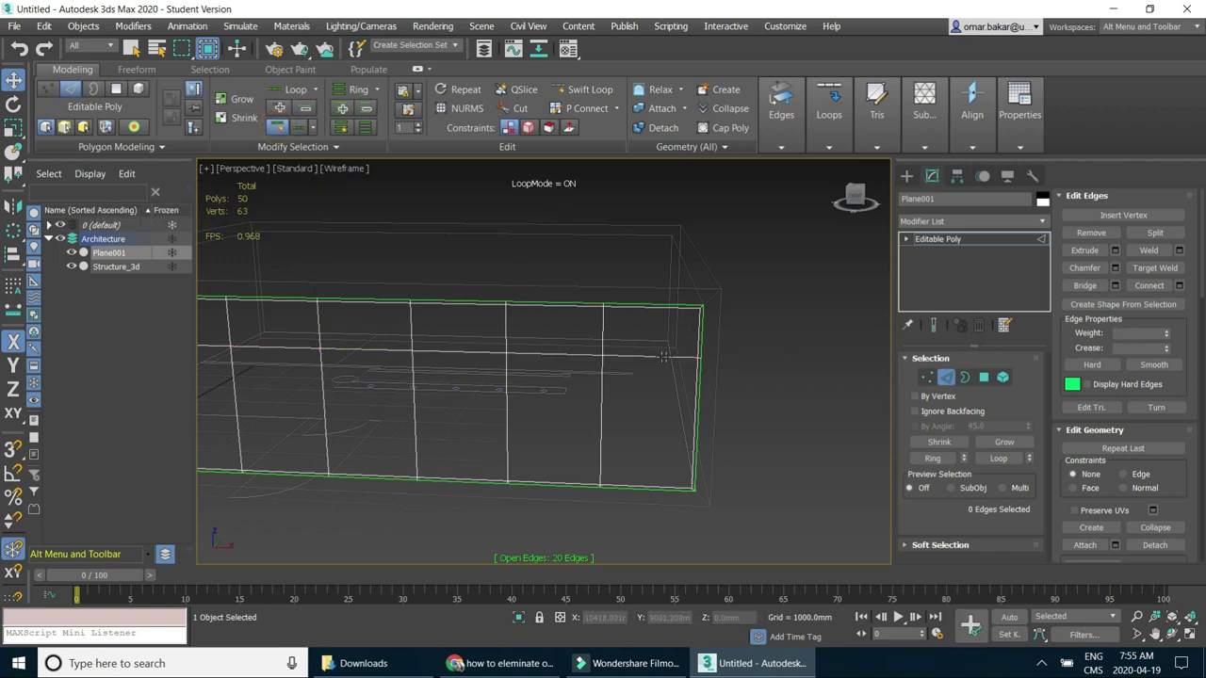
middle_drag(604, 363, 667, 344)
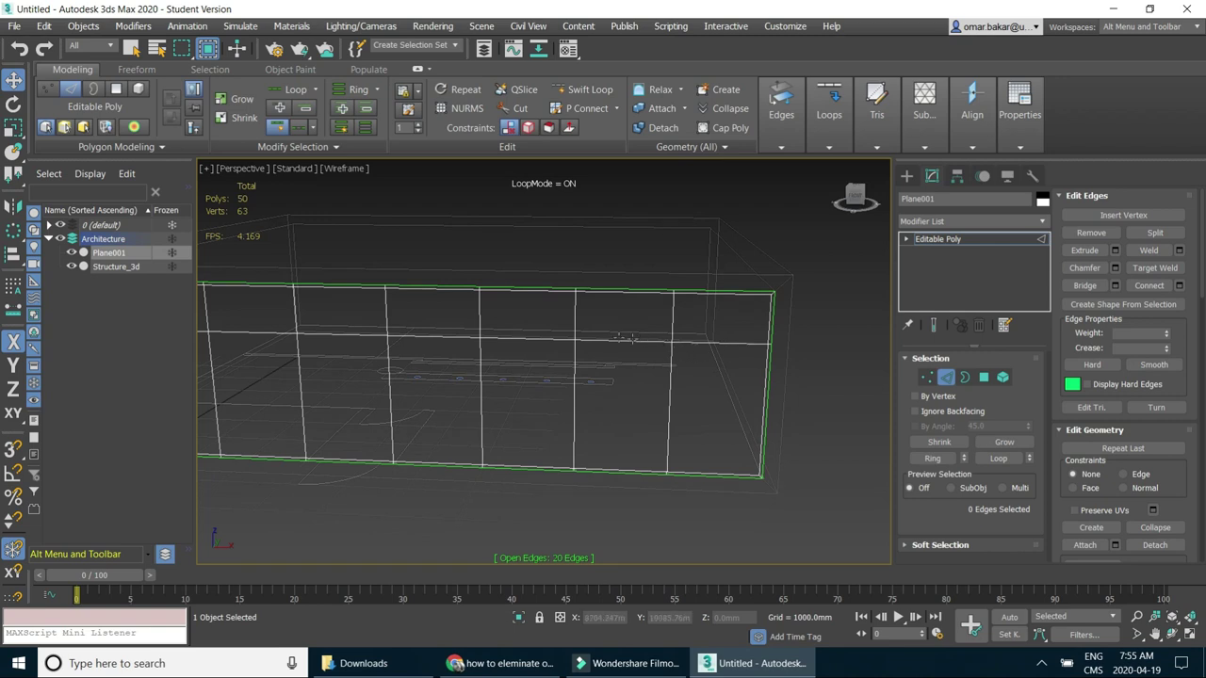
click(726, 341)
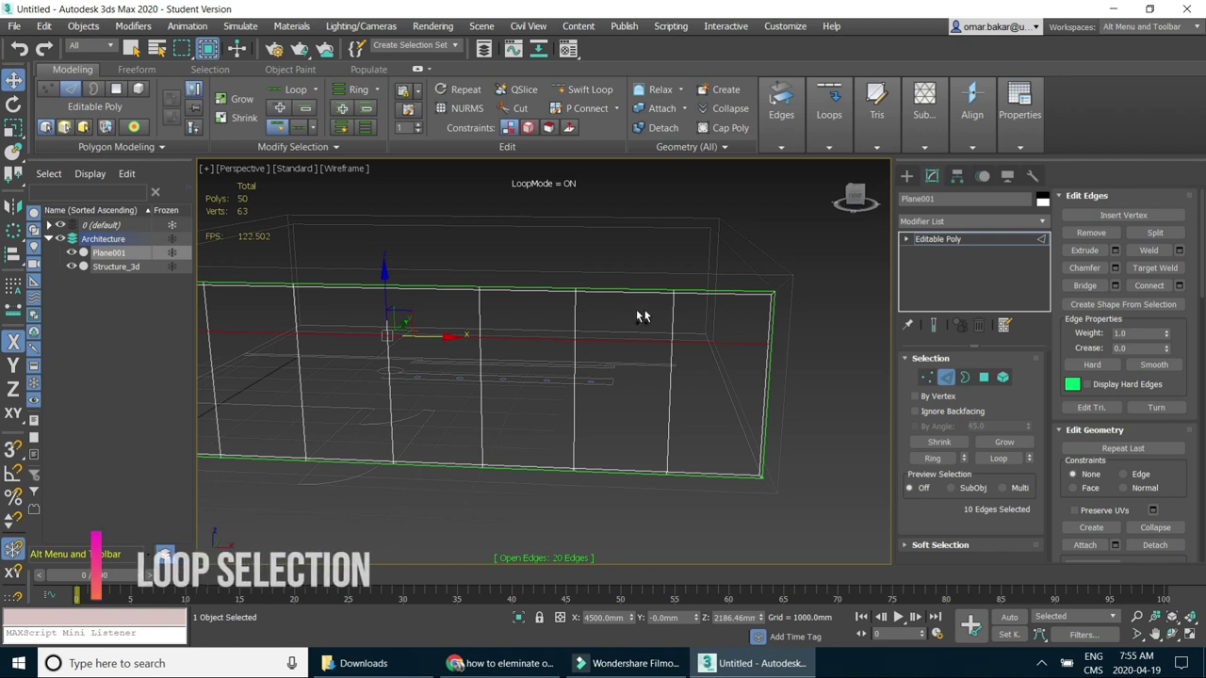
ctrl+click(673, 314)
ctrl+click(572, 320)
ctrl+click(481, 313)
ctrl+click(385, 304)
ctrl+click(294, 305)
Add the remaining vertical loops to reach 38 edges and open Chamfer settings.
mouse_move(348, 347)
middle_down()
mouse_move(535, 367)
mouse_move(450, 331)
middle_up()
ctrl+click(451, 325)
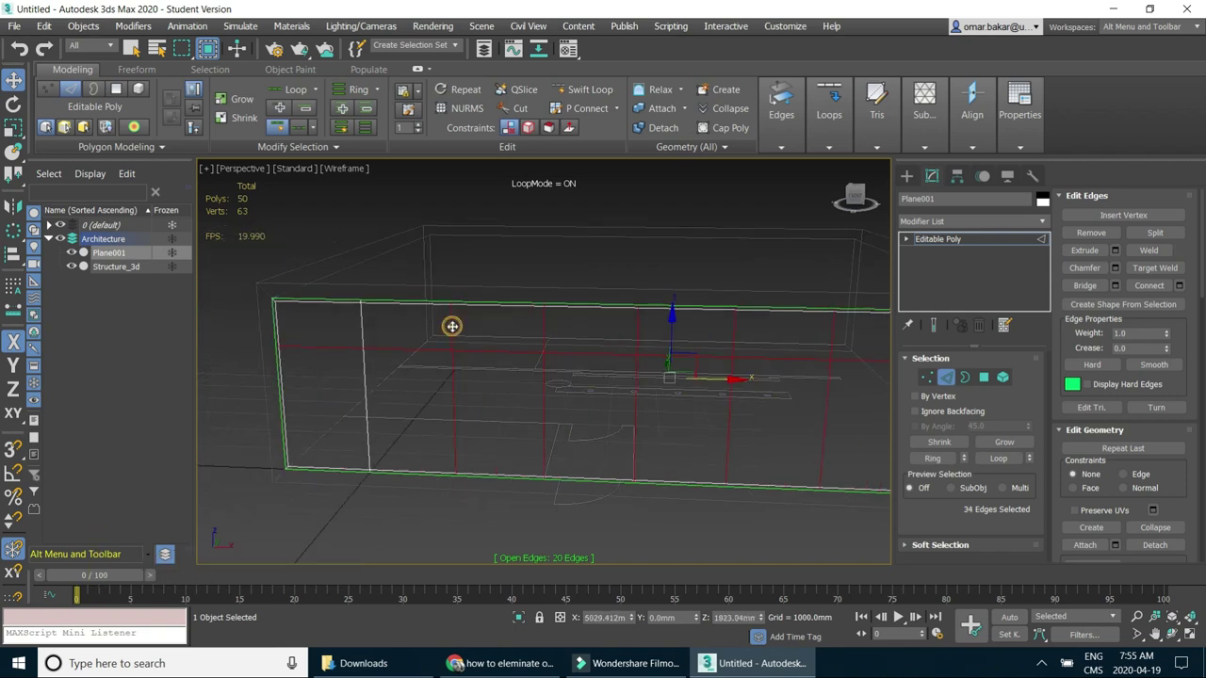
ctrl+click(361, 327)
mouse_move(577, 415)
alt+middle_down()
mouse_move(399, 363)
mouse_move(650, 360)
alt+middle_up()
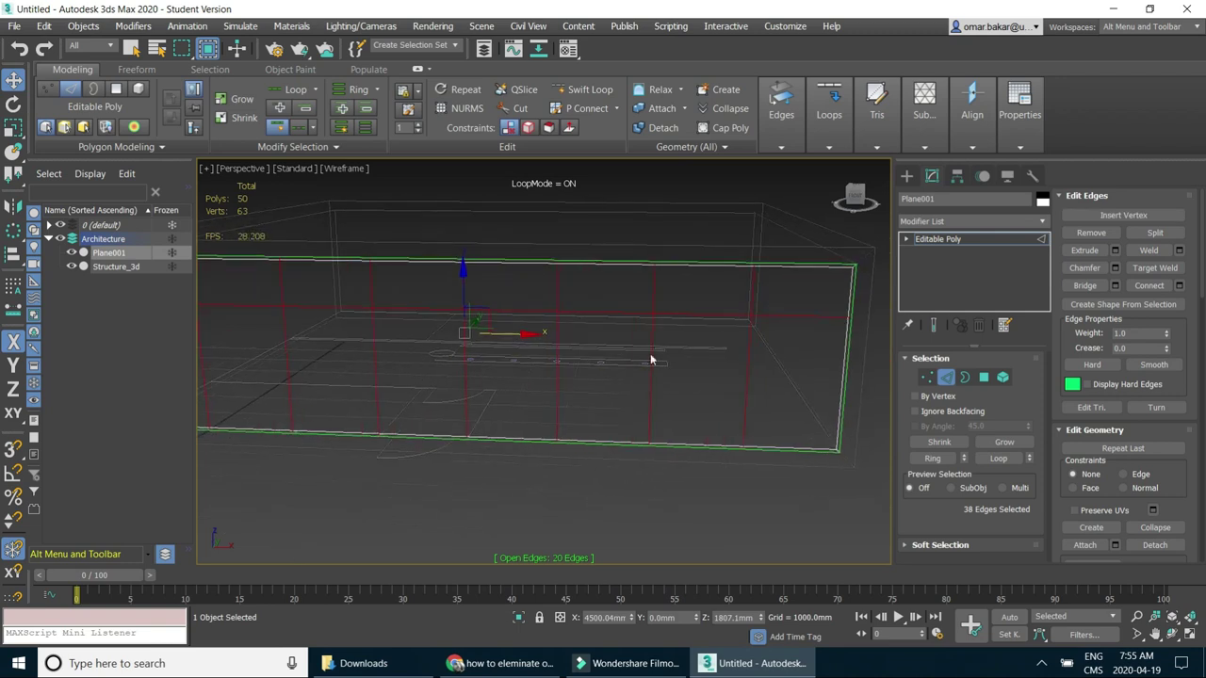
scroll(761, 306, up, 3)
scroll(761, 306, up, 2)
middle_drag(762, 306, 575, 406)
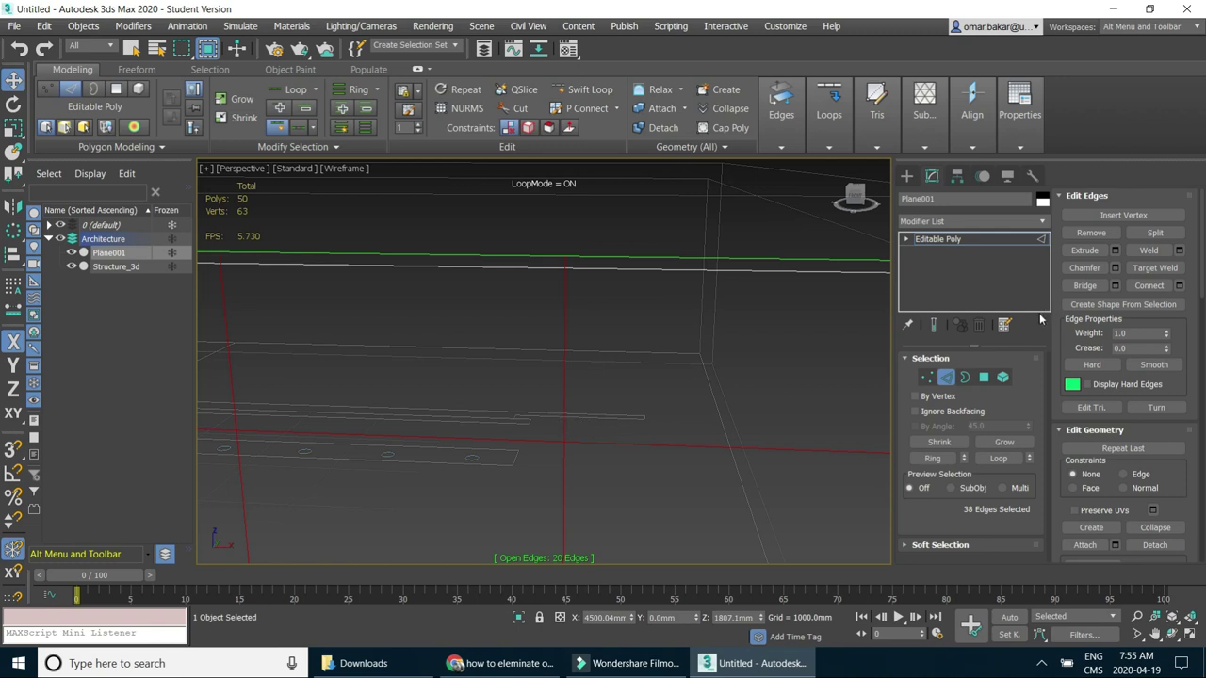
click(1116, 269)
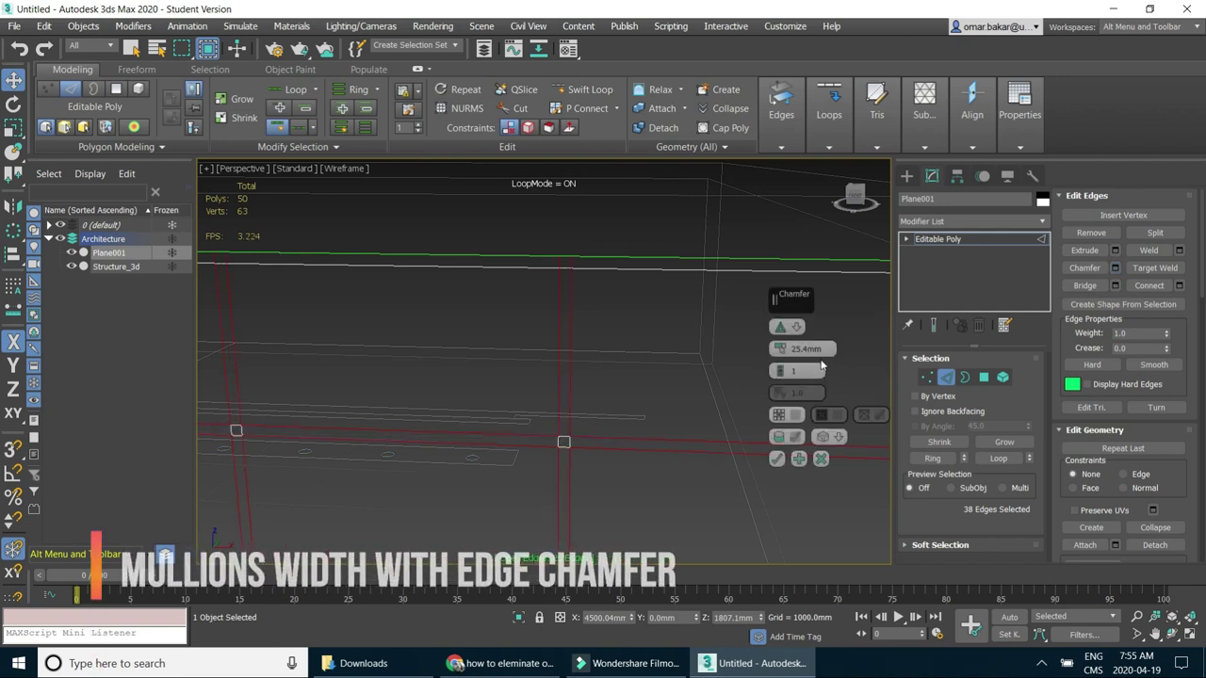
Switch the viewport display to Default Shading.
click(344, 168)
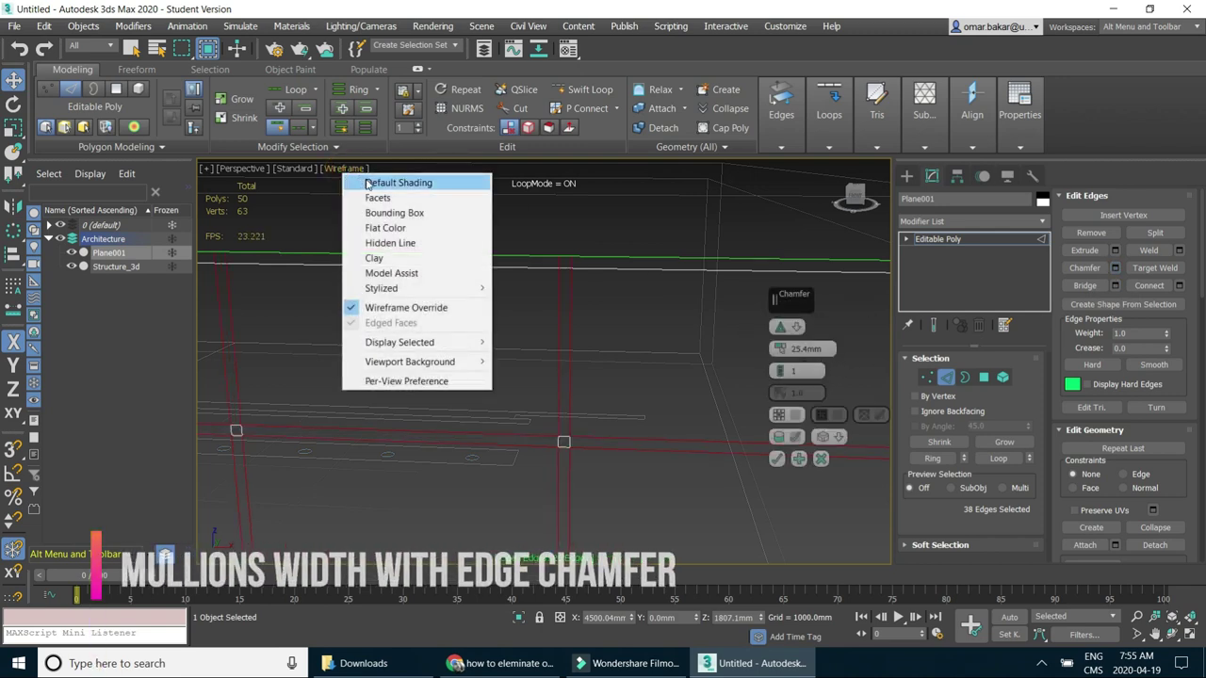
click(367, 183)
scroll(525, 304, down, 2)
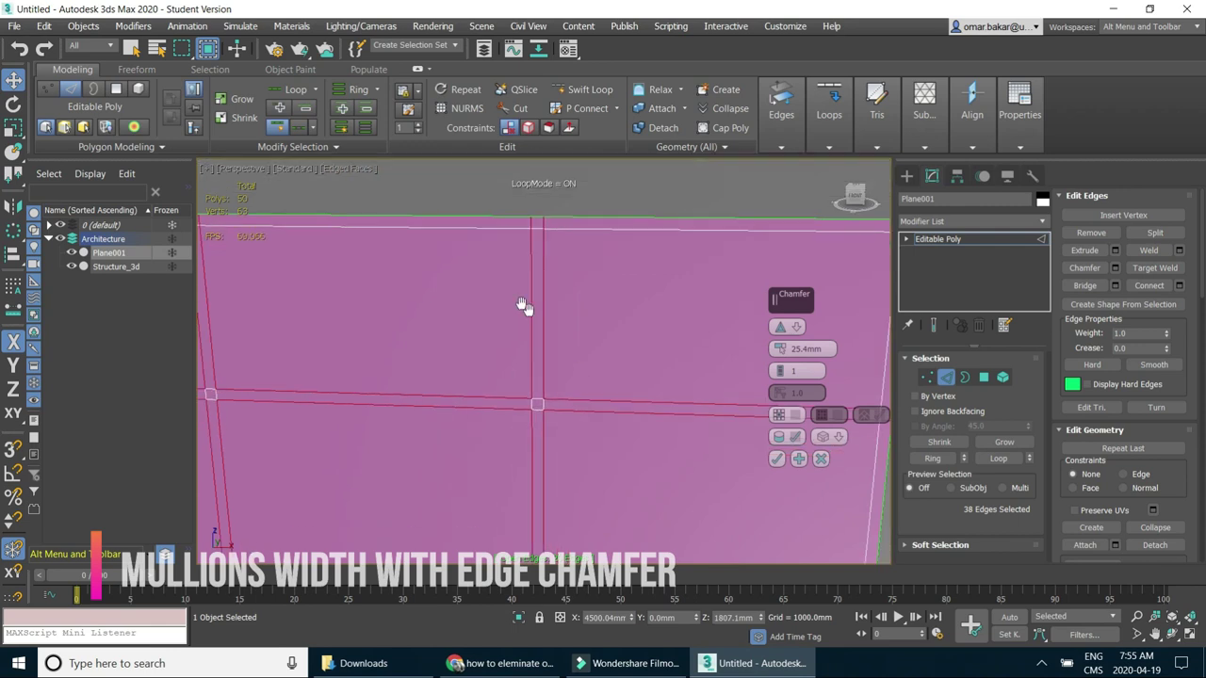
scroll(538, 345, down, 4)
scroll(506, 364, down, 3)
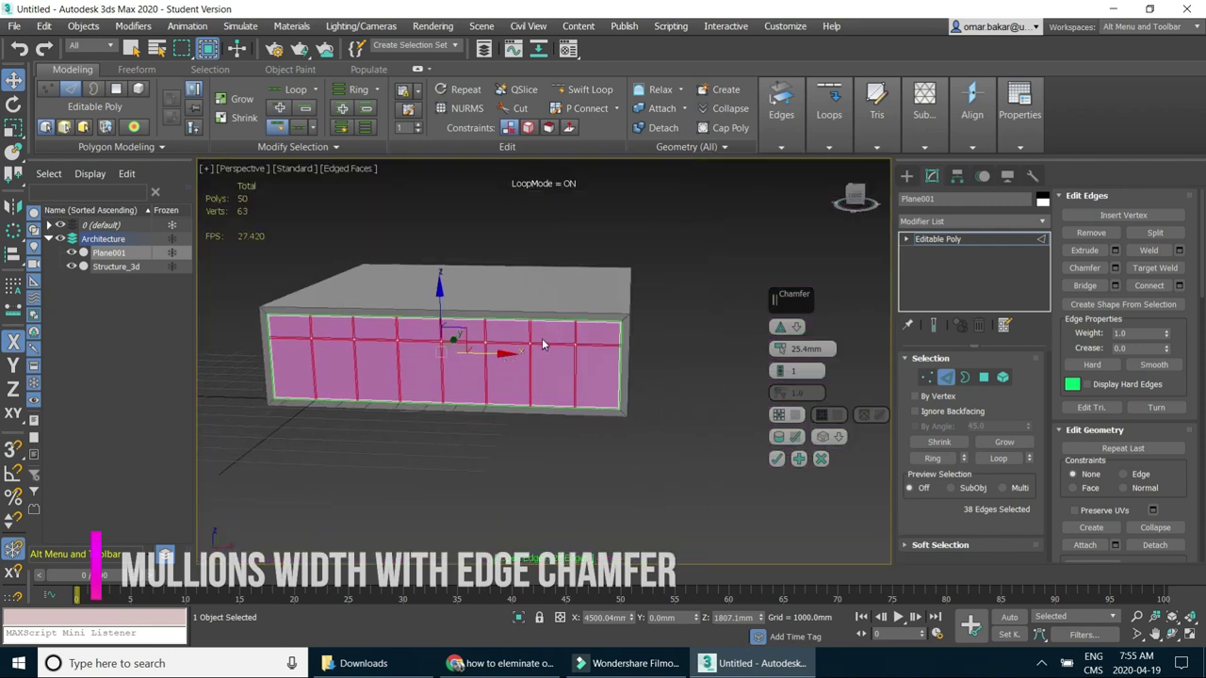
scroll(541, 338, up, 3)
scroll(542, 337, up, 2)
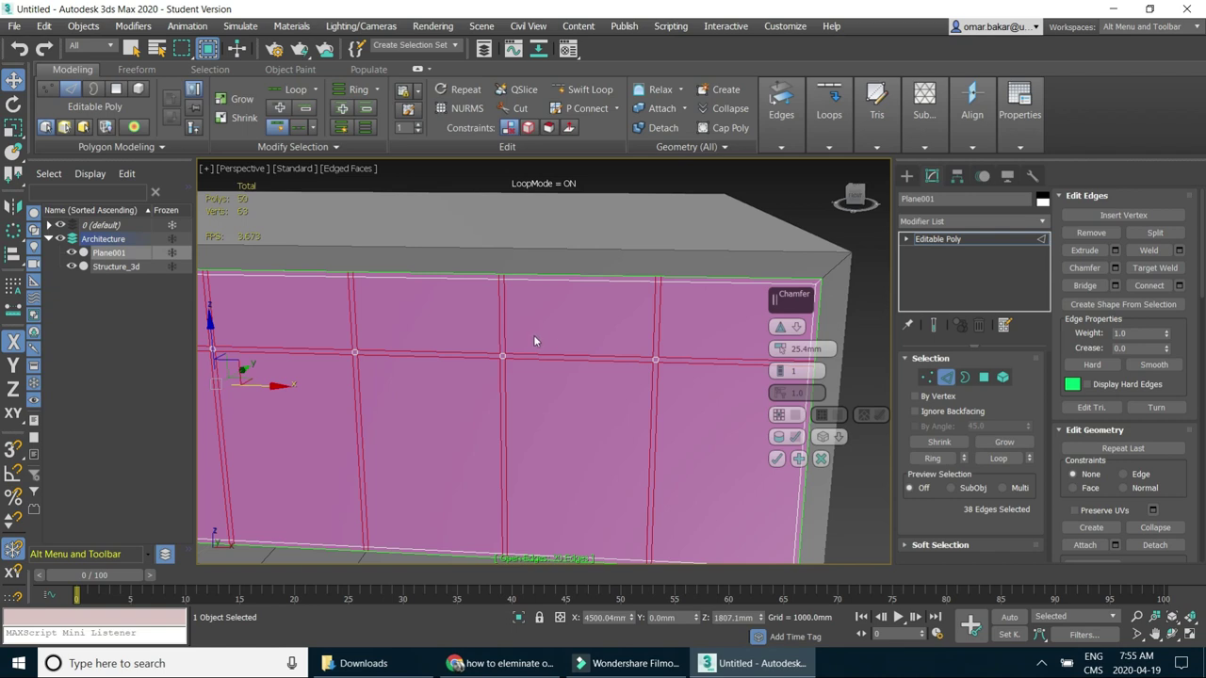
scroll(657, 344, up, 3)
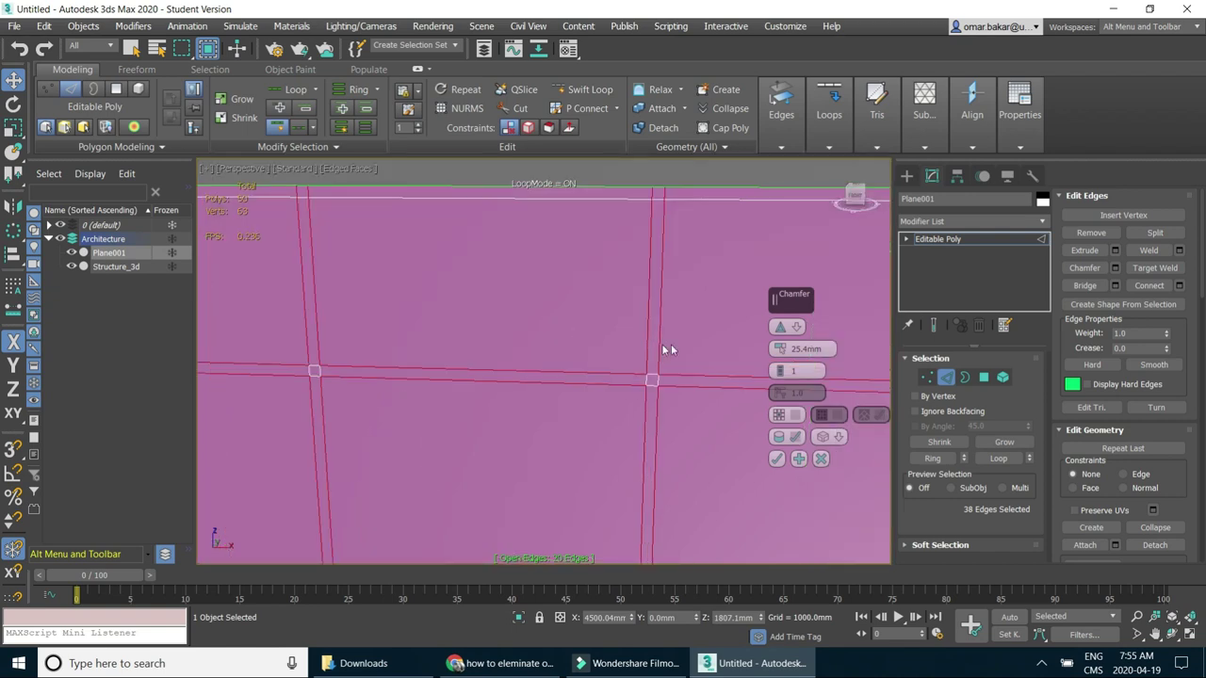
Apply a 25 mm Standard chamfer to the grid edges after trying Quad Chamfer.
double_click(806, 349)
text(25)
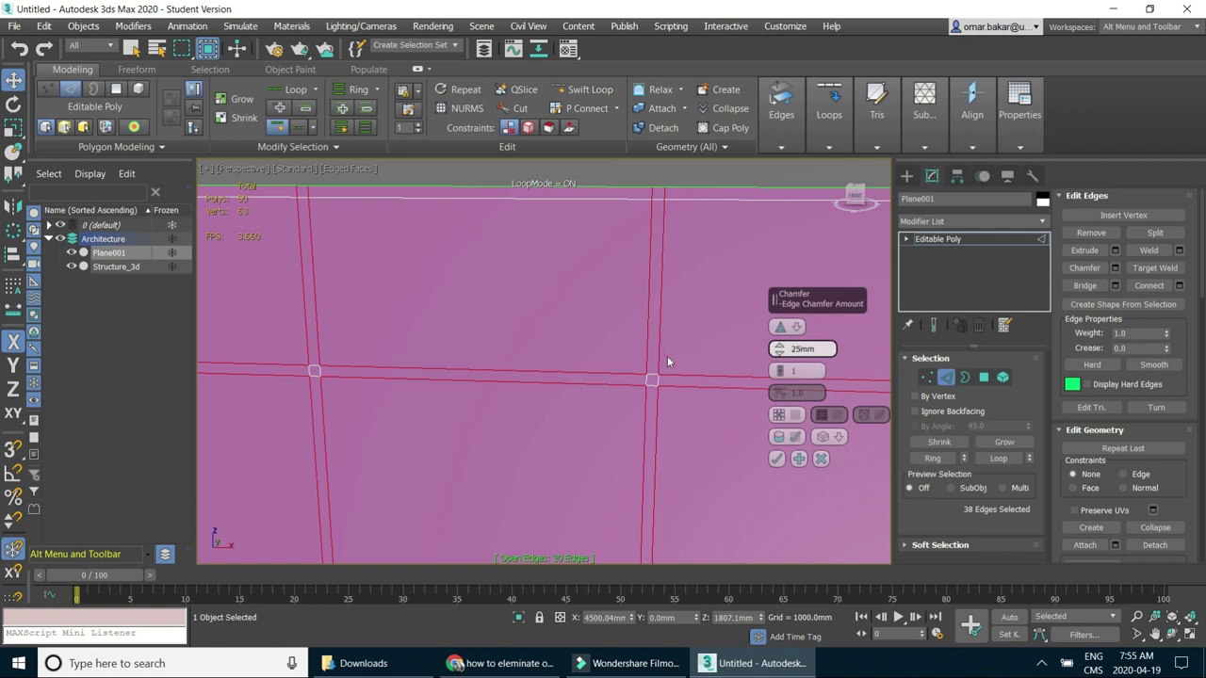
click(792, 327)
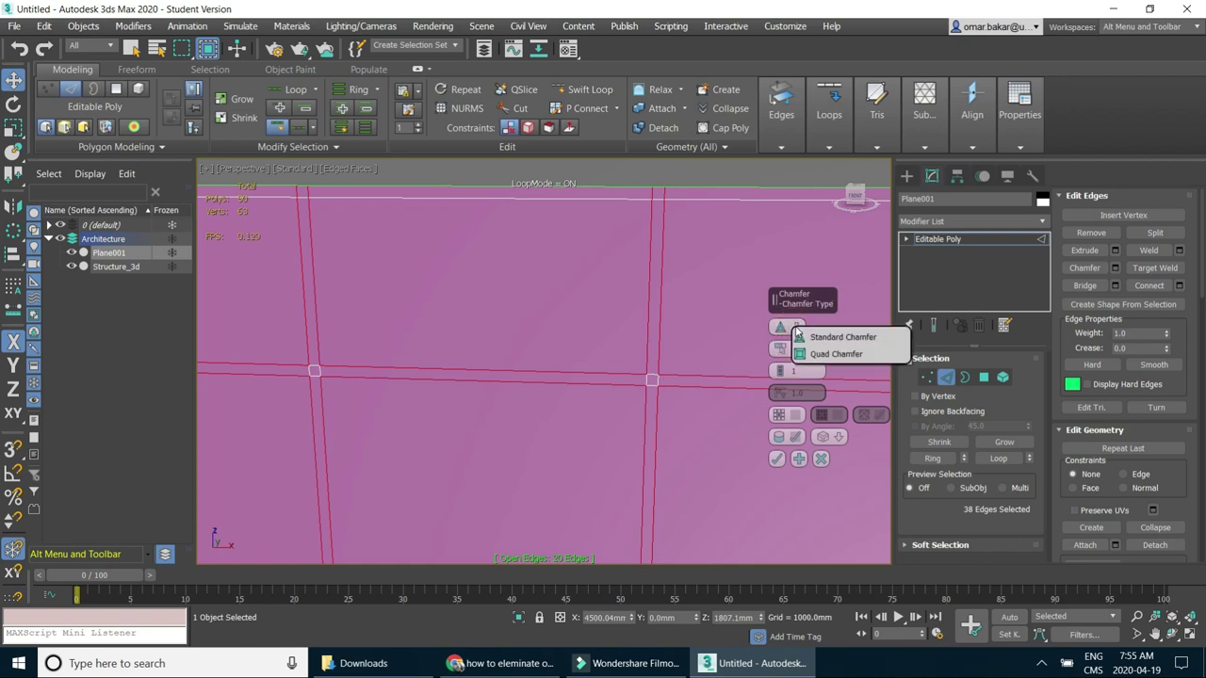
click(807, 351)
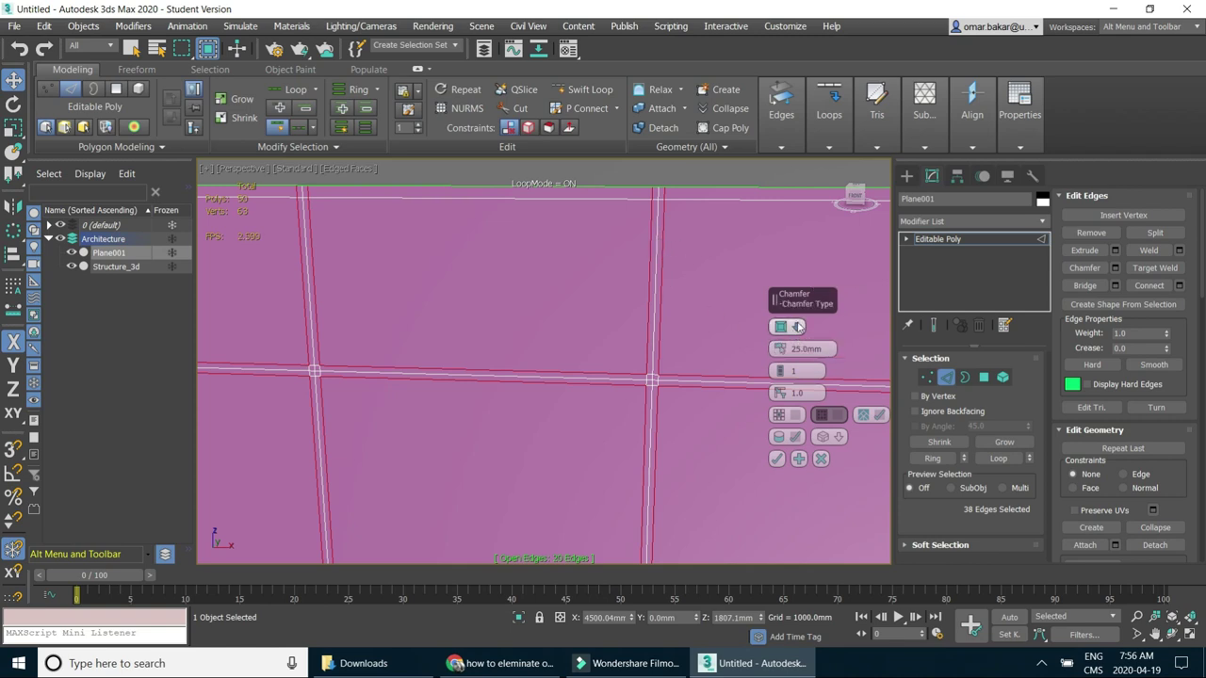
click(796, 326)
click(812, 332)
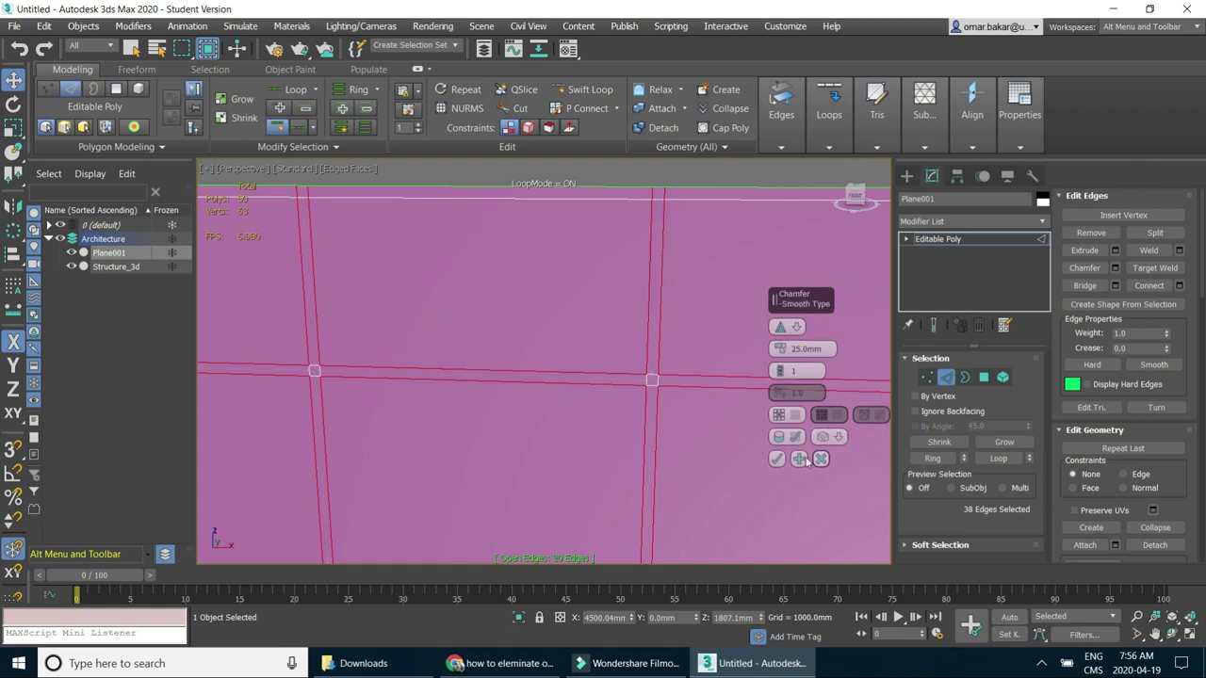
click(776, 459)
scroll(657, 413, down, 5)
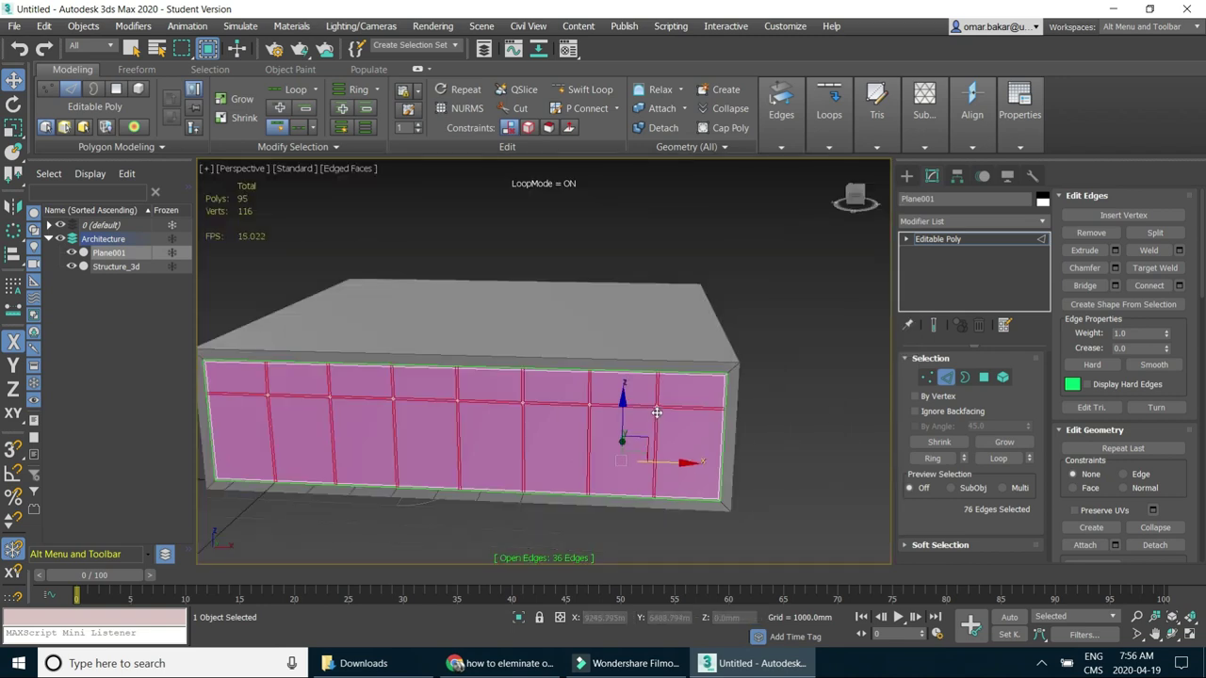
middle_drag(616, 425, 630, 391)
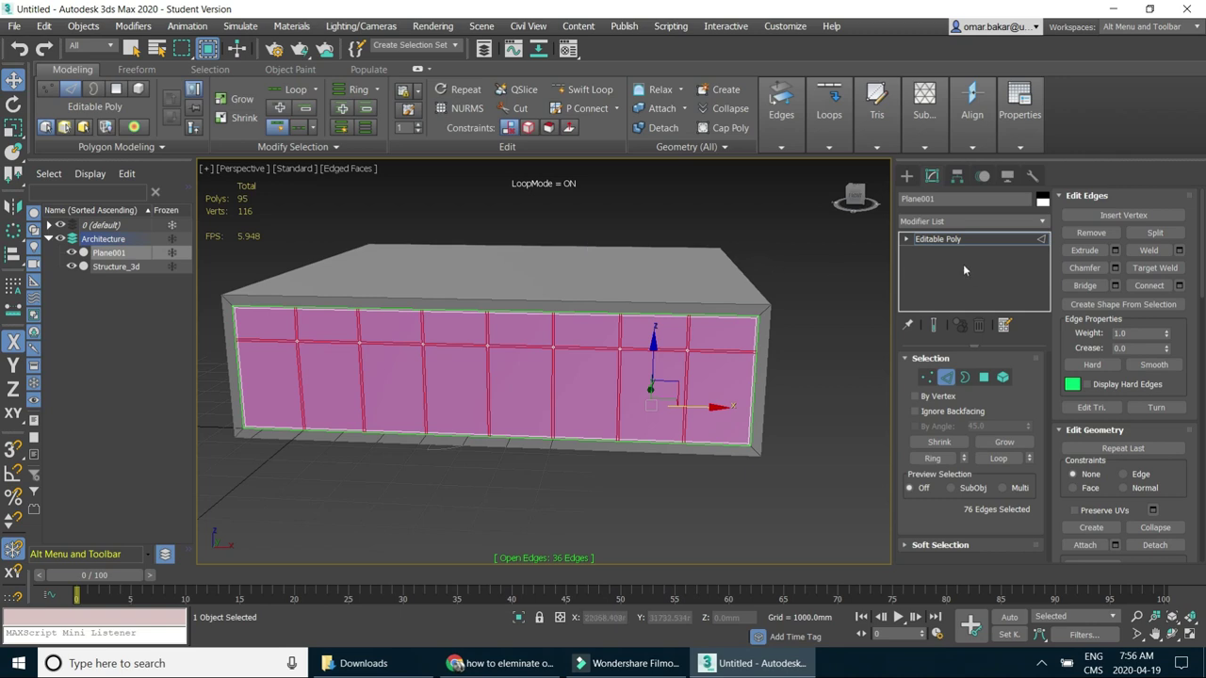
Switch the viewport to Wireframe, then reselect Plane001 at Edge level.
click(944, 376)
click(499, 488)
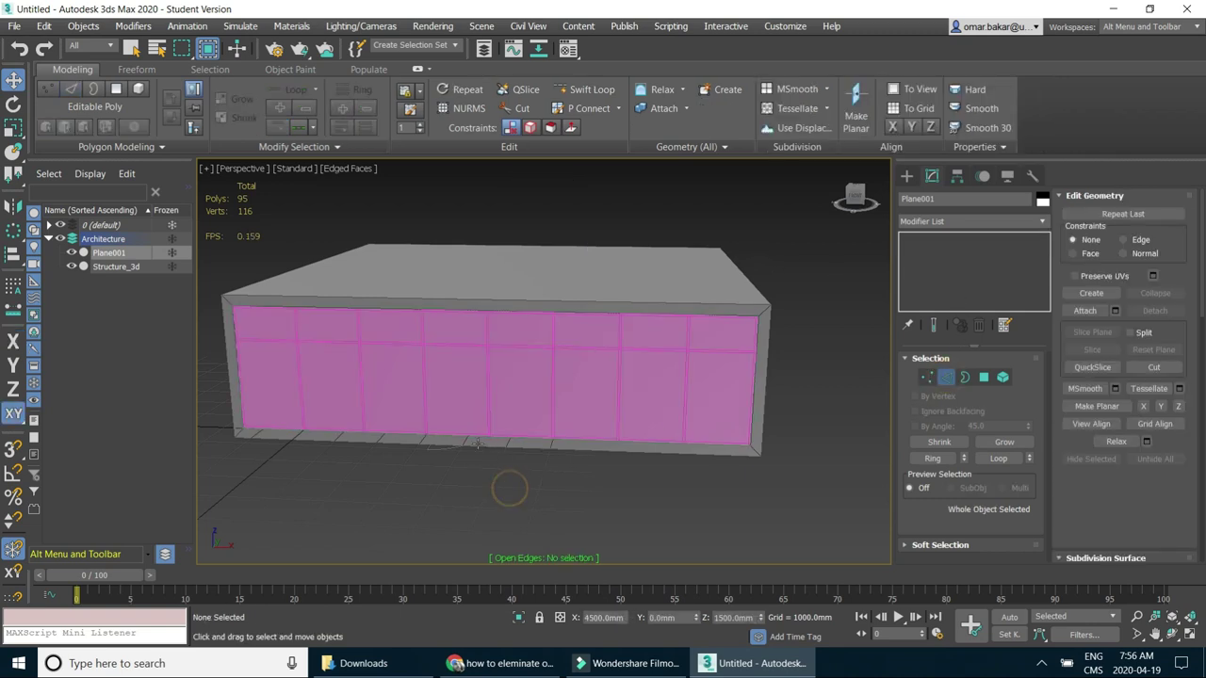
scroll(455, 439, up, 5)
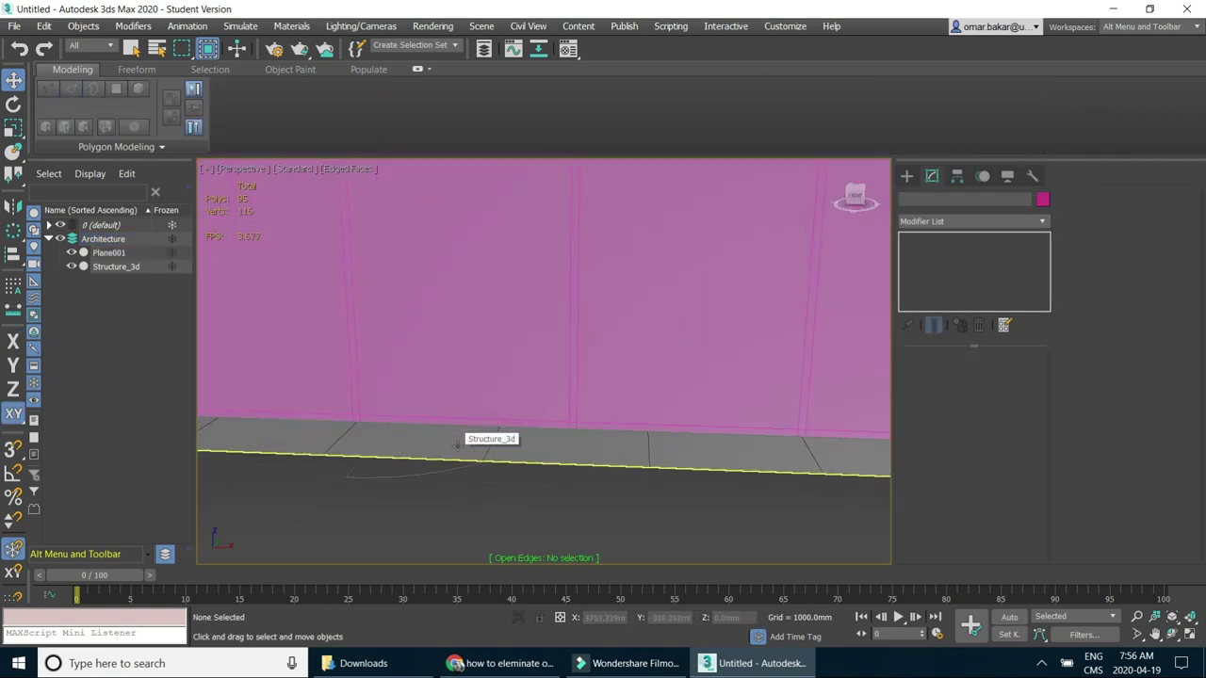
click(345, 171)
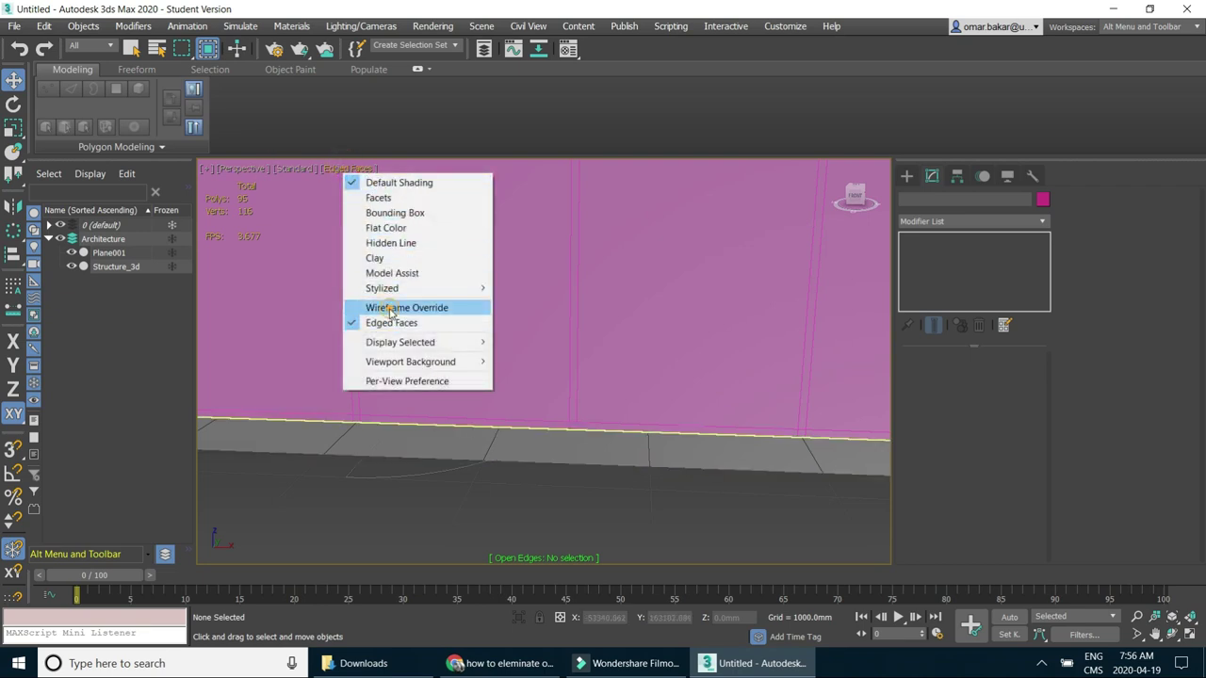
click(391, 311)
mouse_move(477, 403)
alt+middle_down()
mouse_move(466, 494)
mouse_move(465, 423)
mouse_move(501, 449)
alt+middle_up()
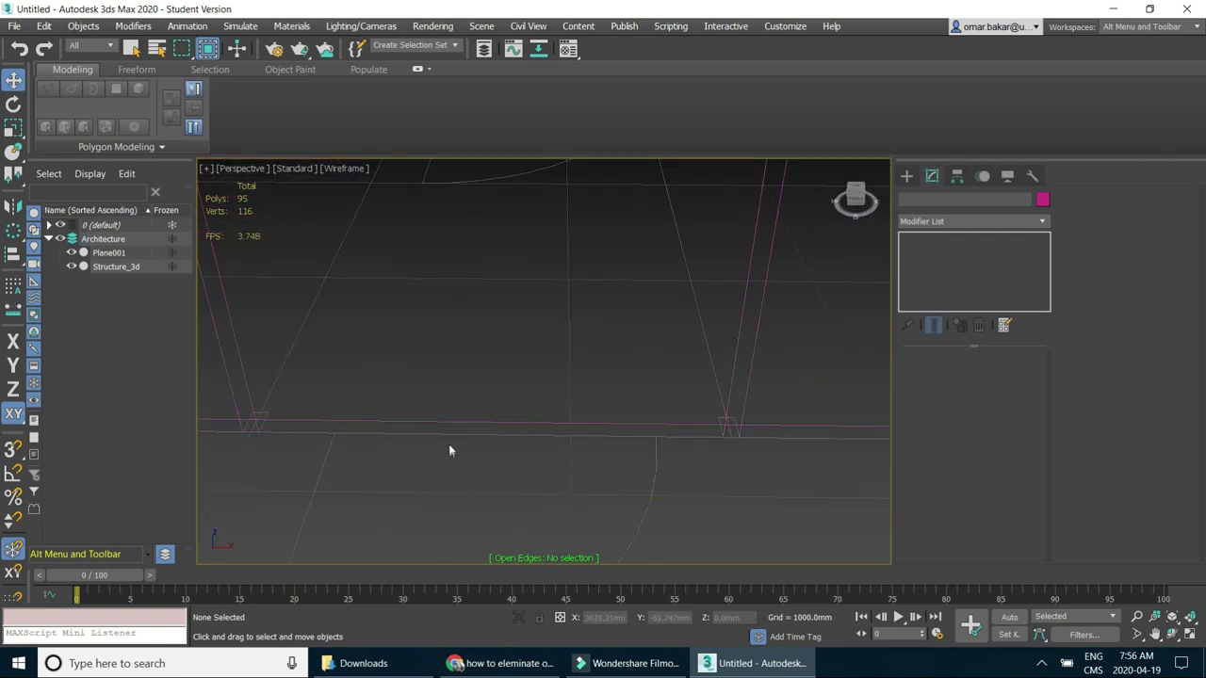
click(555, 422)
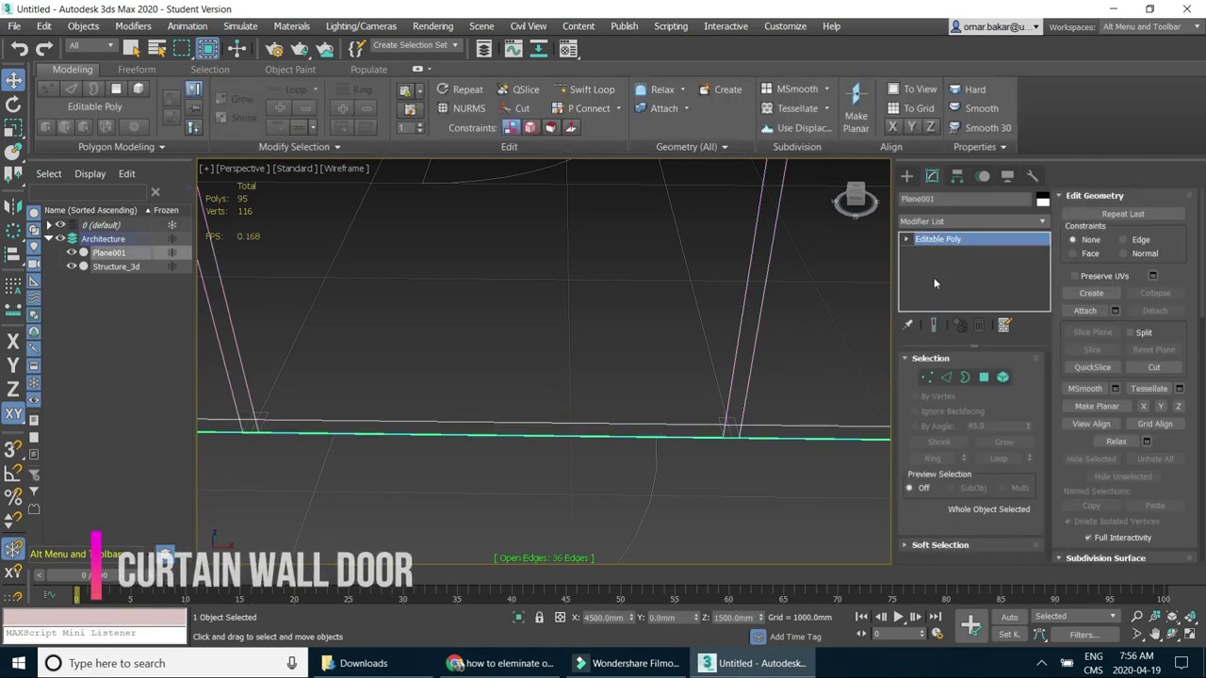
click(947, 377)
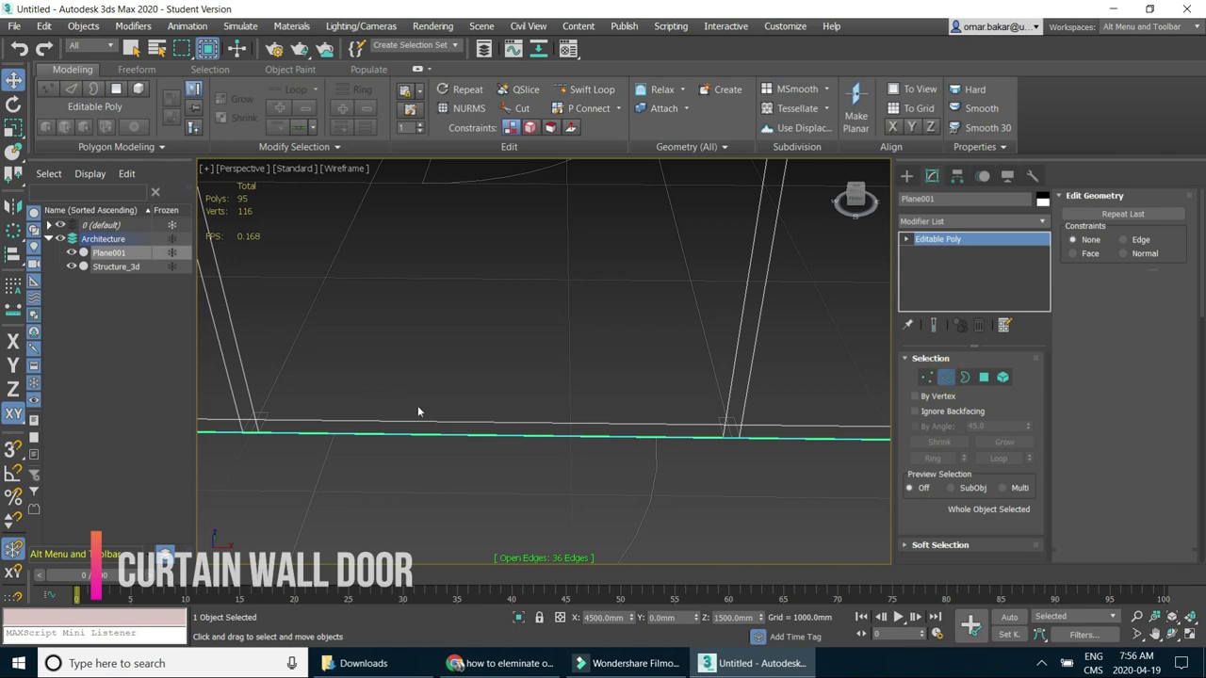
Connect two bottom edges with 2 segments, pinch 60 and slide 2.
click(442, 422)
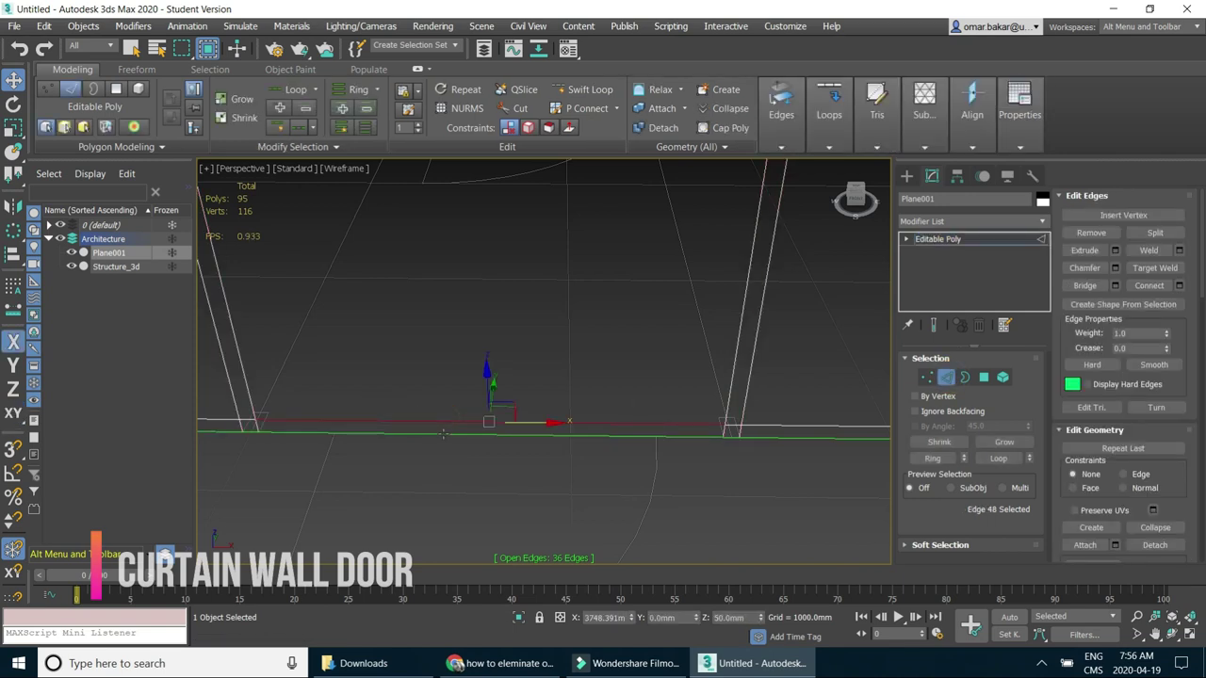
ctrl+click(442, 434)
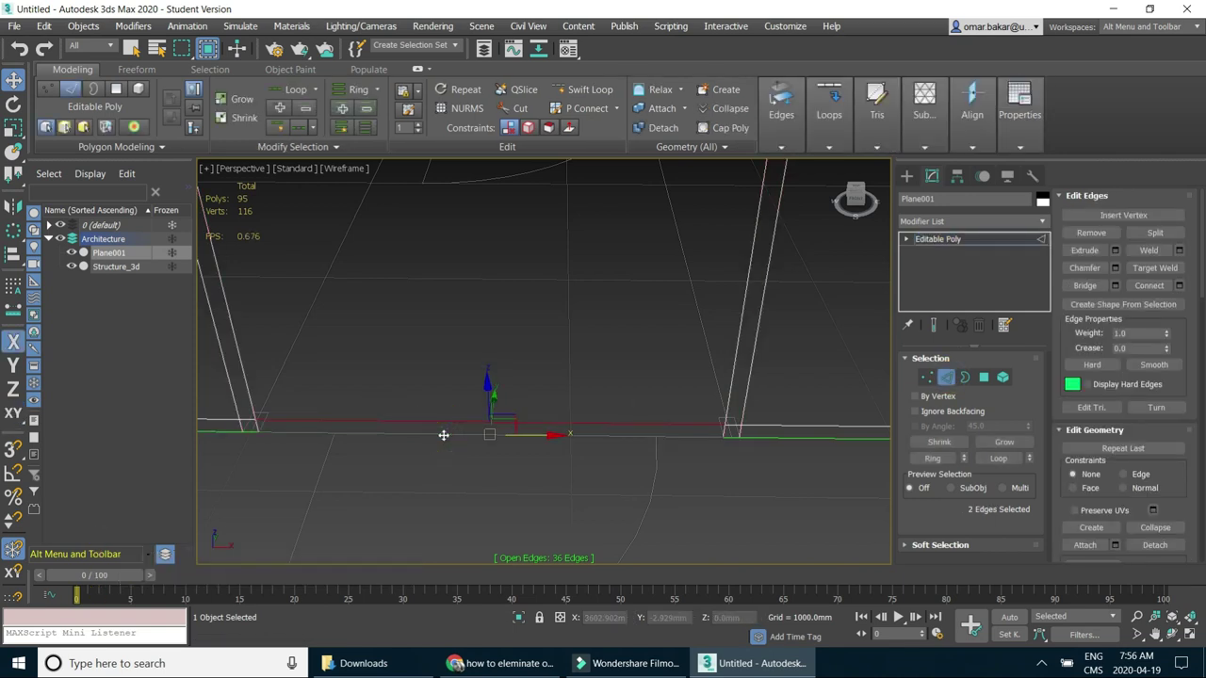
click(1179, 286)
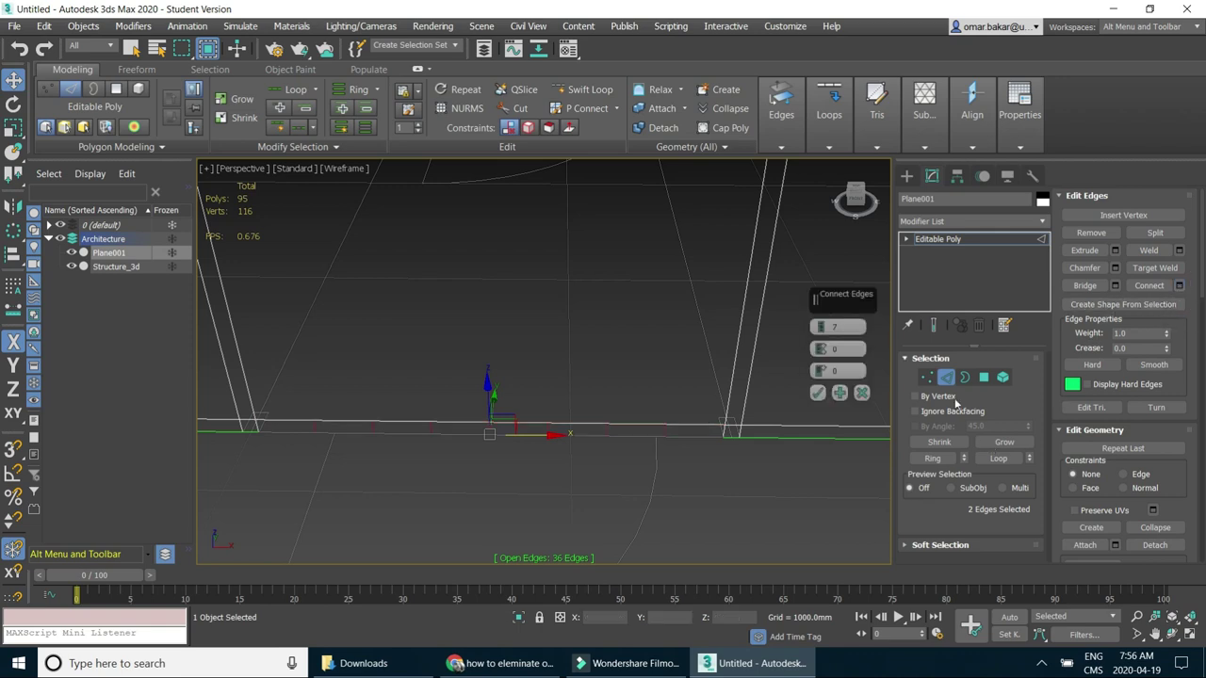
click(836, 325)
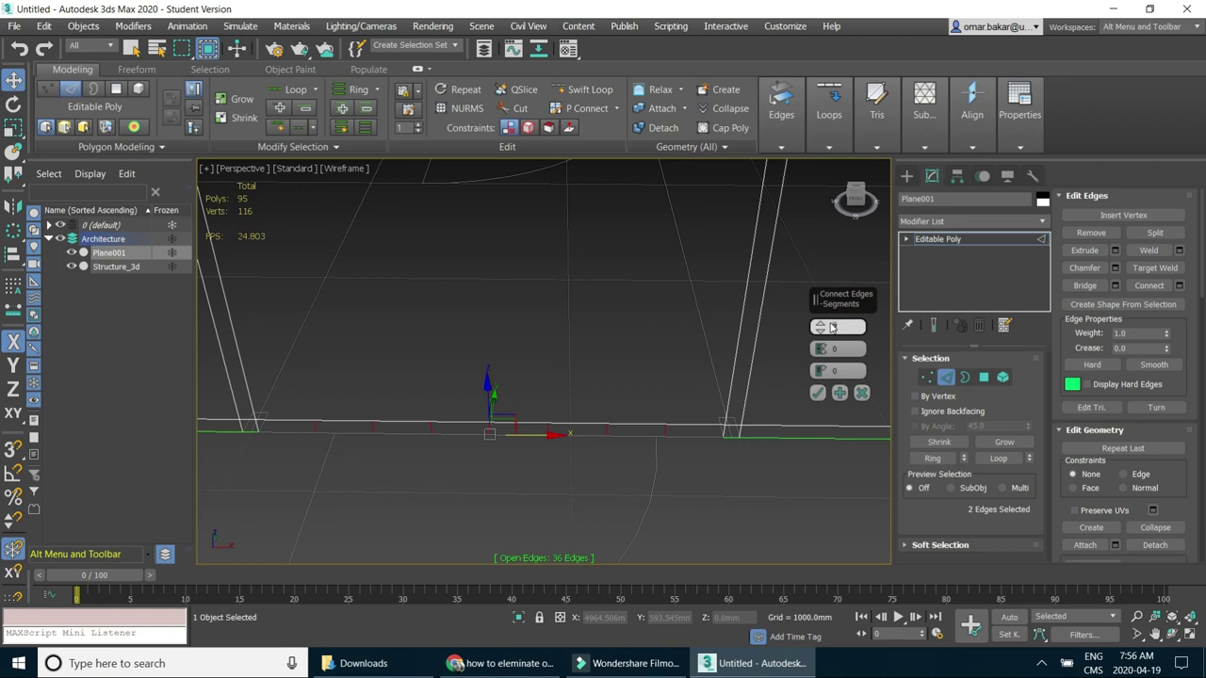
text(2)
key(Return)
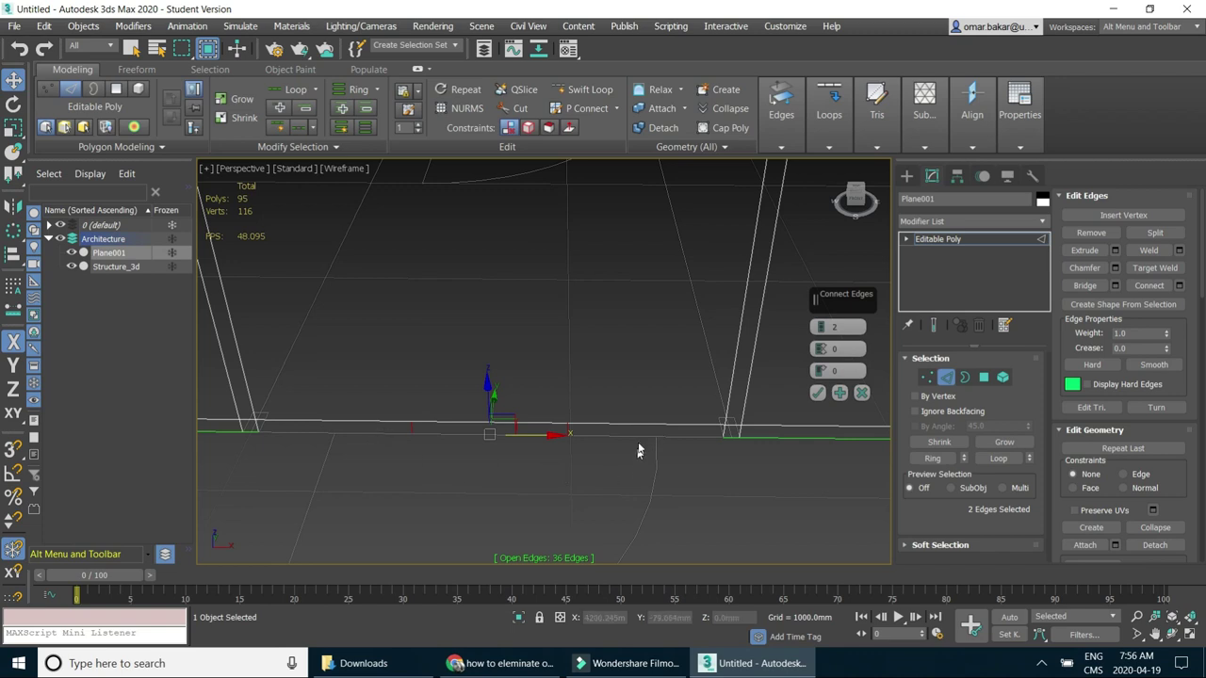
drag(819, 350, 821, 199)
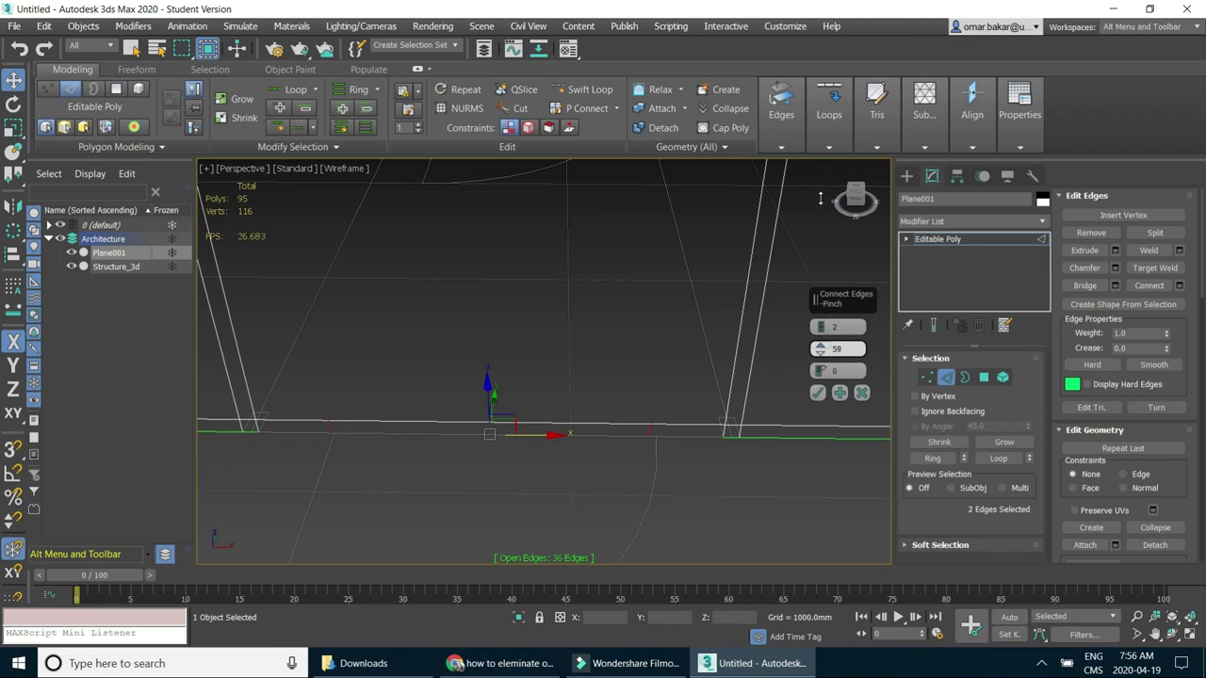
drag(819, 371, 819, 369)
mouse_move(833, 351)
mouse_down()
mouse_move(829, 341)
mouse_move(821, 364)
mouse_up()
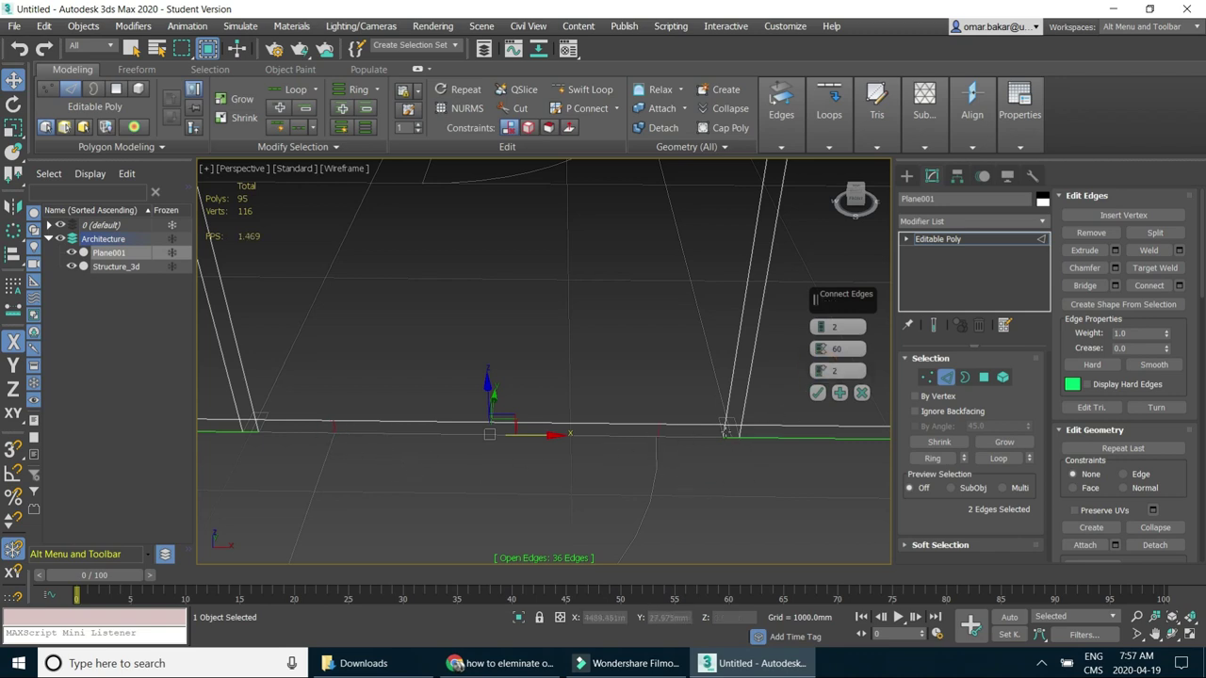
Apply the first Connect, adding two vertical door edges to a bottom panel.
click(811, 393)
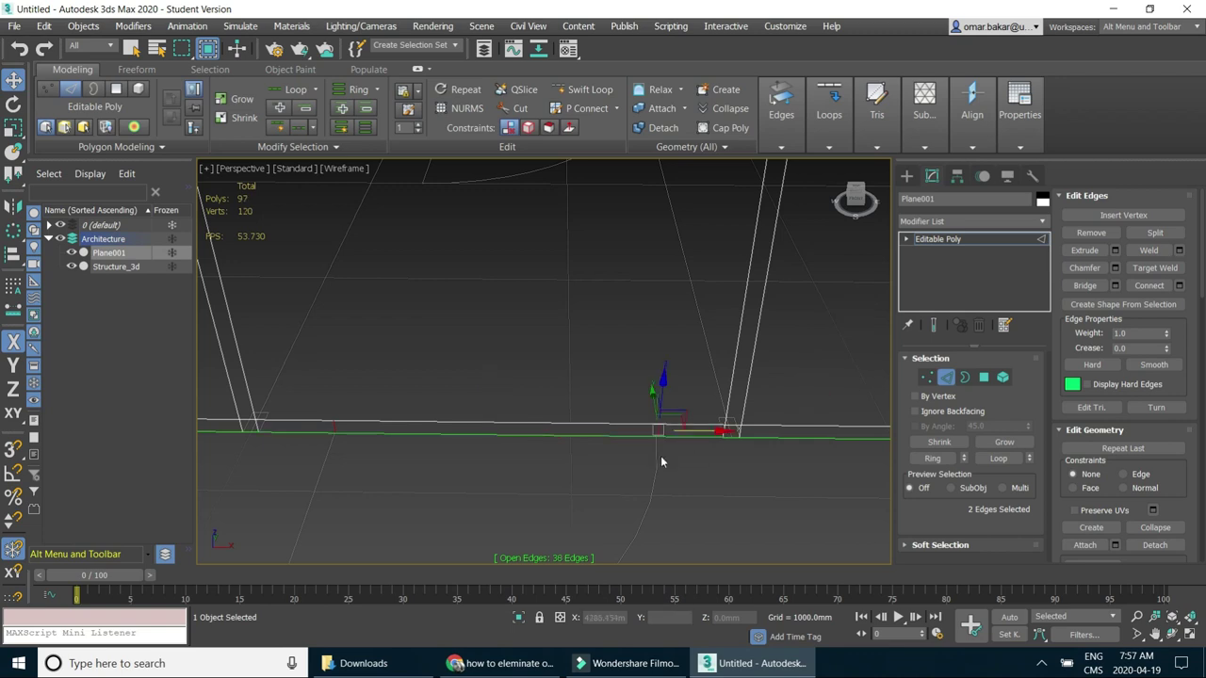
scroll(513, 415, down, 3)
mouse_move(626, 477)
alt+middle_down()
mouse_move(603, 432)
mouse_move(430, 420)
alt+middle_up()
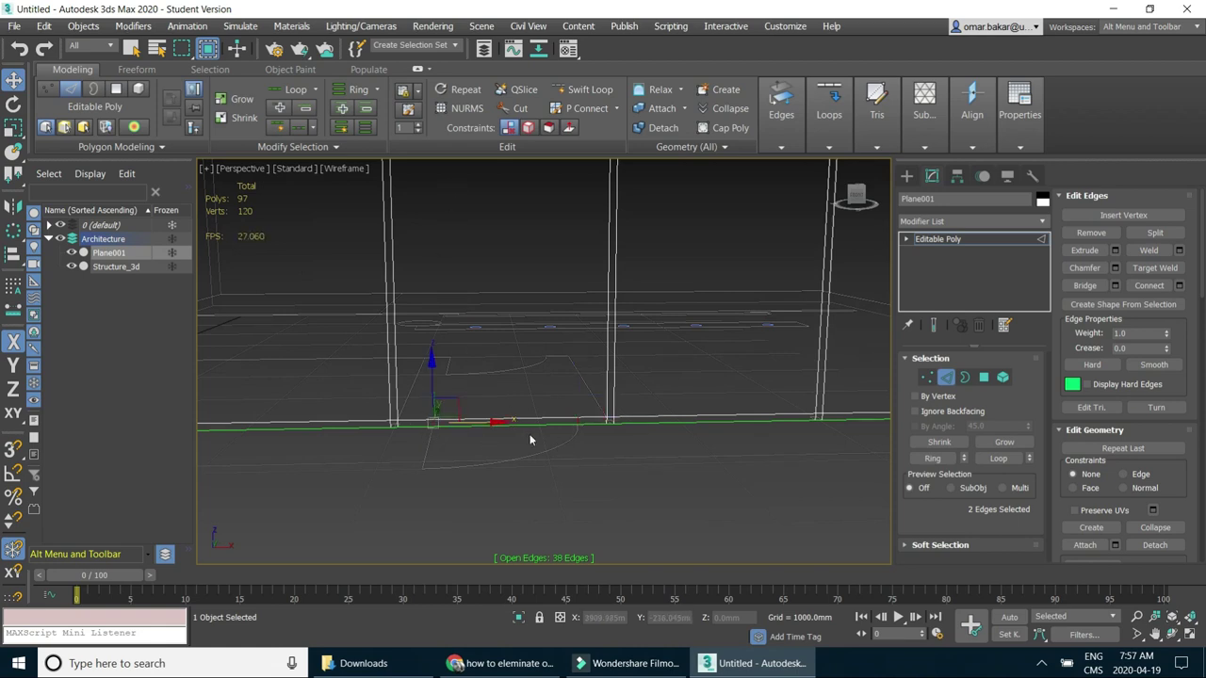
scroll(530, 440, down, 1)
scroll(575, 466, down, 2)
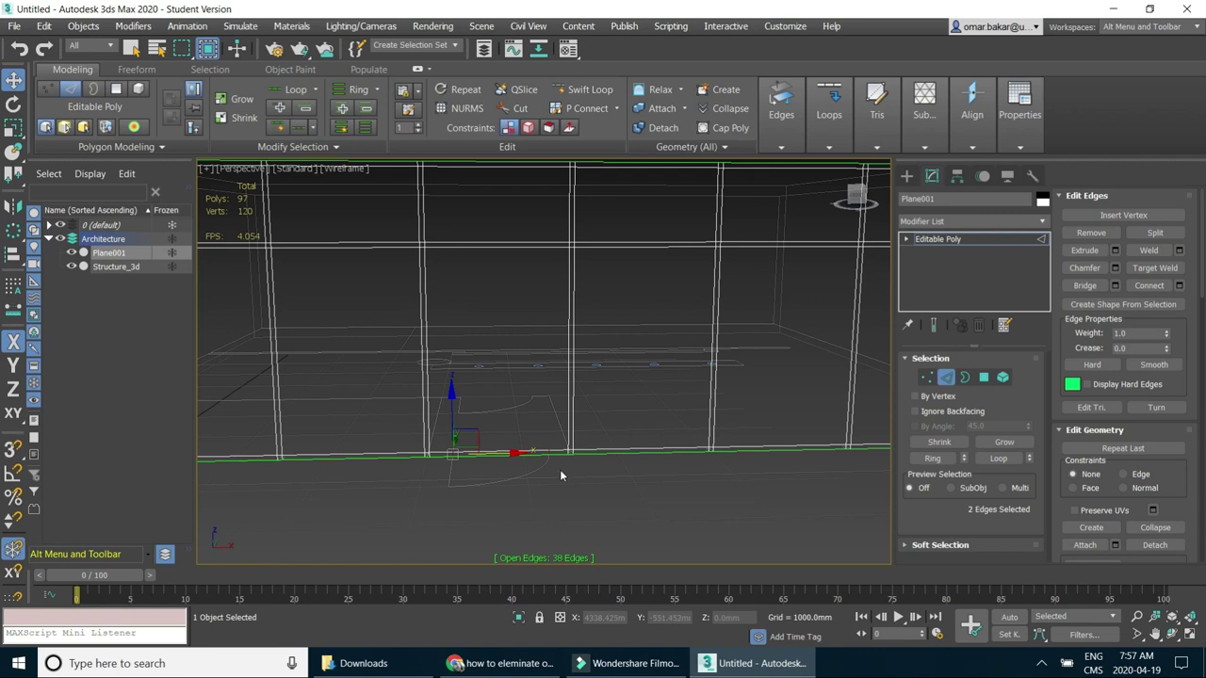
Select two edges of another bottom panel and connect them with the same settings.
click(548, 448)
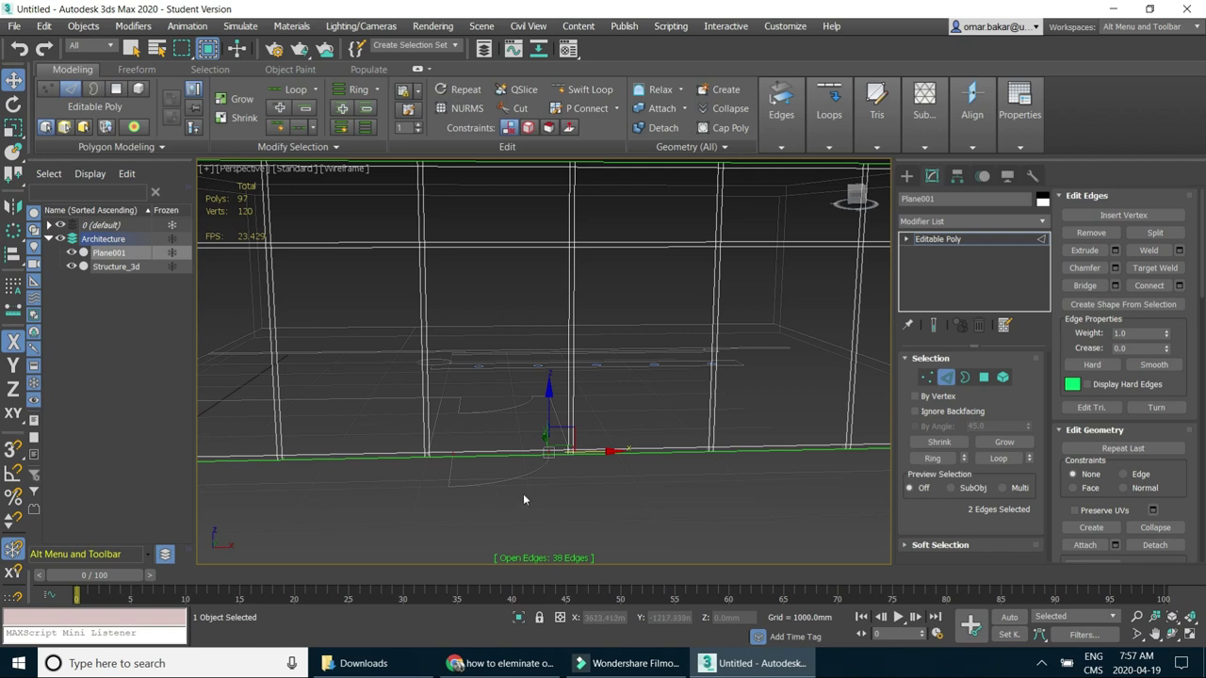
mouse_move(559, 467)
alt+middle_down()
mouse_move(574, 486)
mouse_move(514, 464)
alt+middle_up()
scroll(508, 462, up, 2)
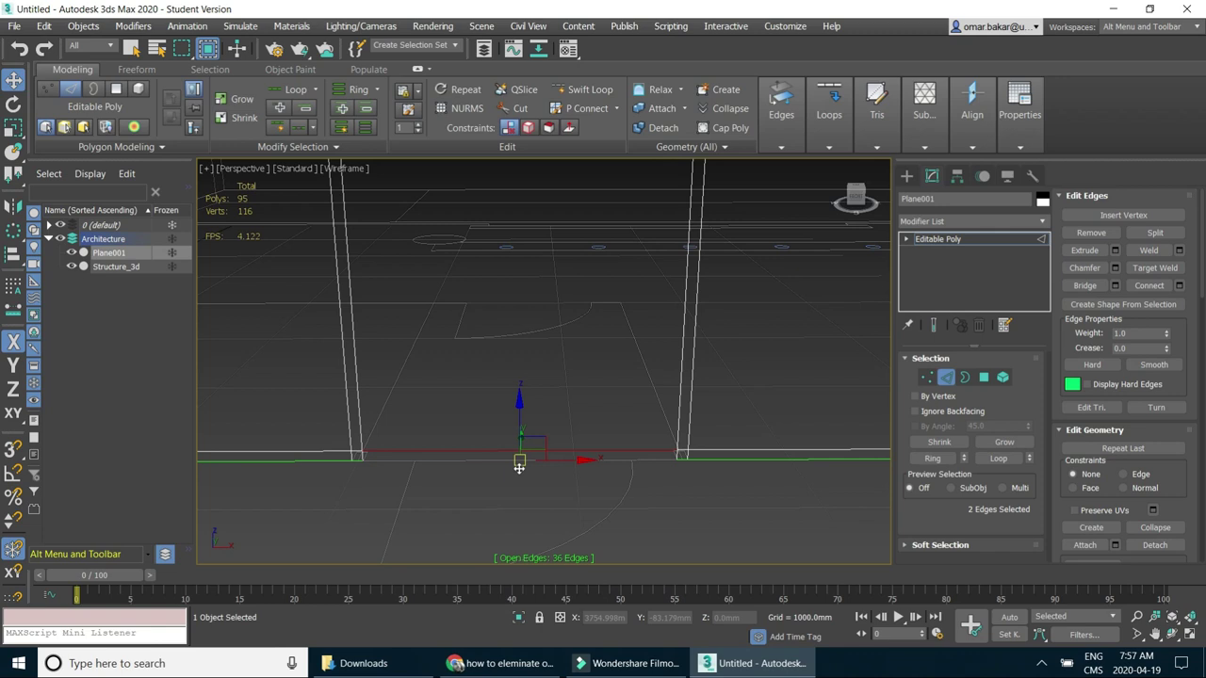
middle_drag(590, 493, 603, 501)
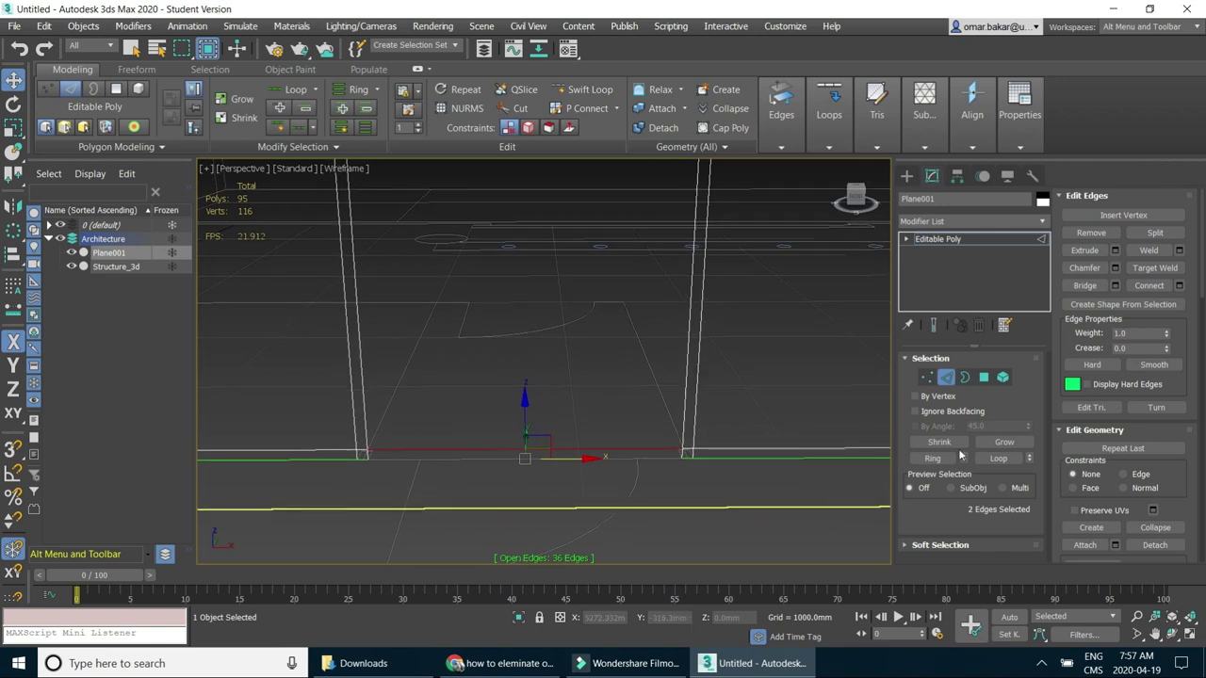
scroll(594, 330, down, 2)
scroll(565, 289, down, 2)
scroll(555, 280, up, 2)
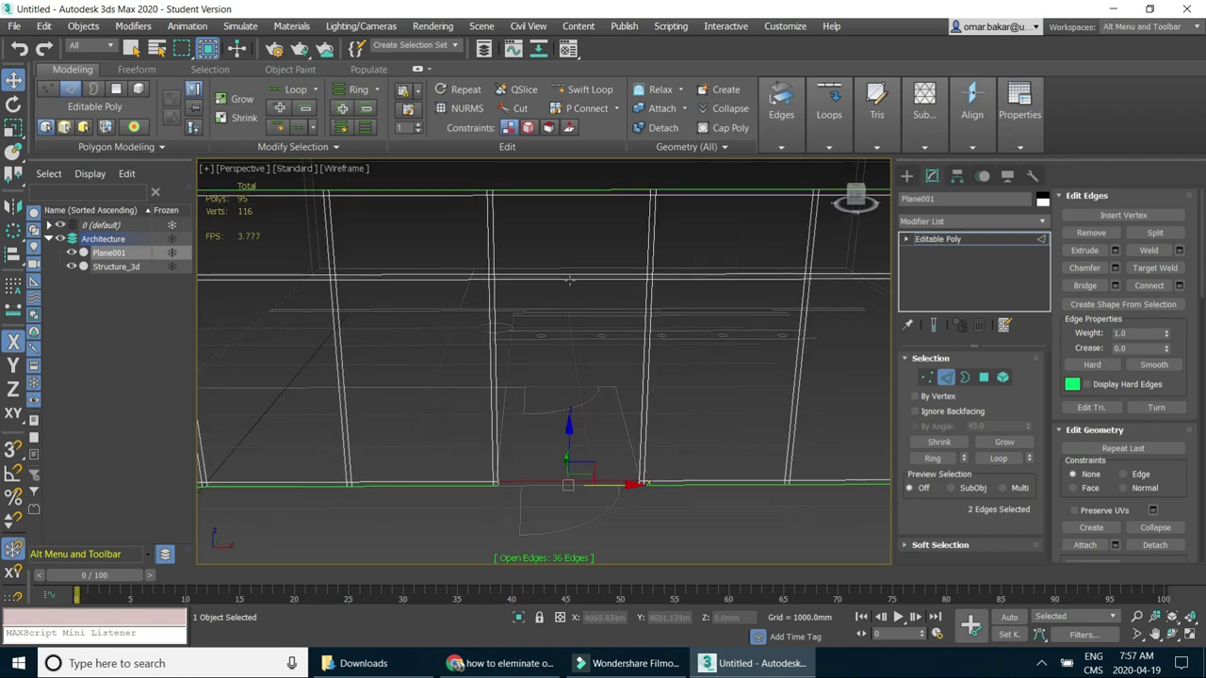
ctrl+click(568, 280)
click(1178, 286)
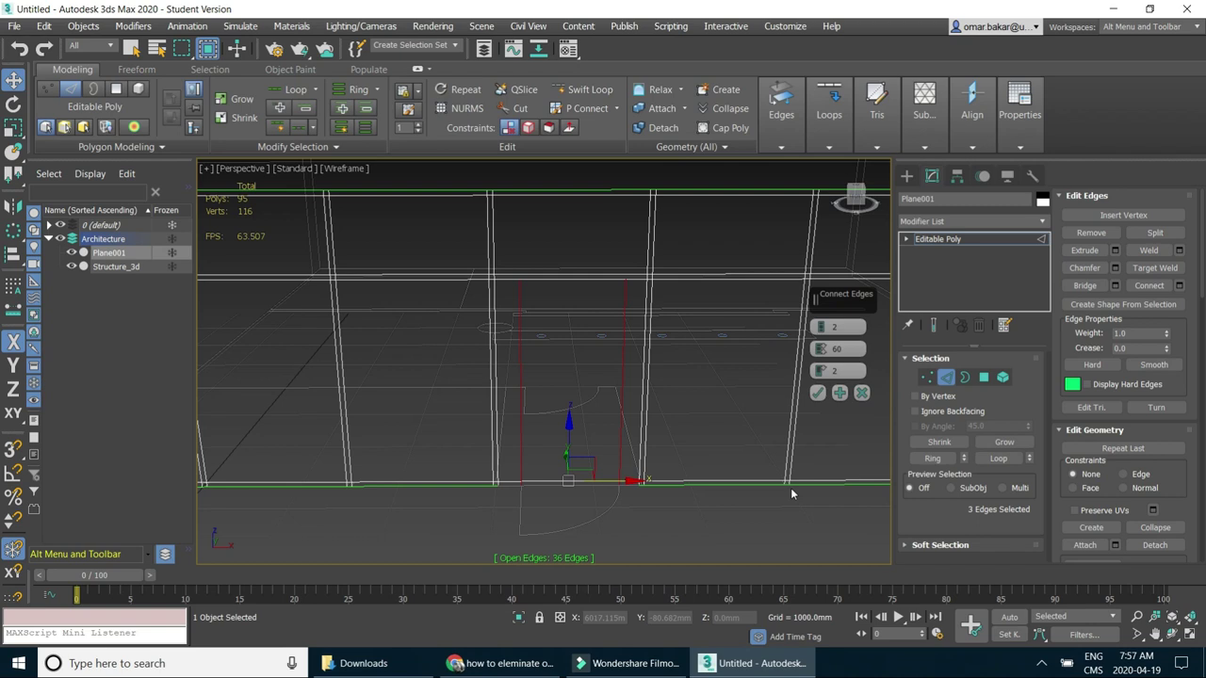
click(817, 393)
Clear the selection, then remove the short bottom edge inside the door opening.
click(732, 510)
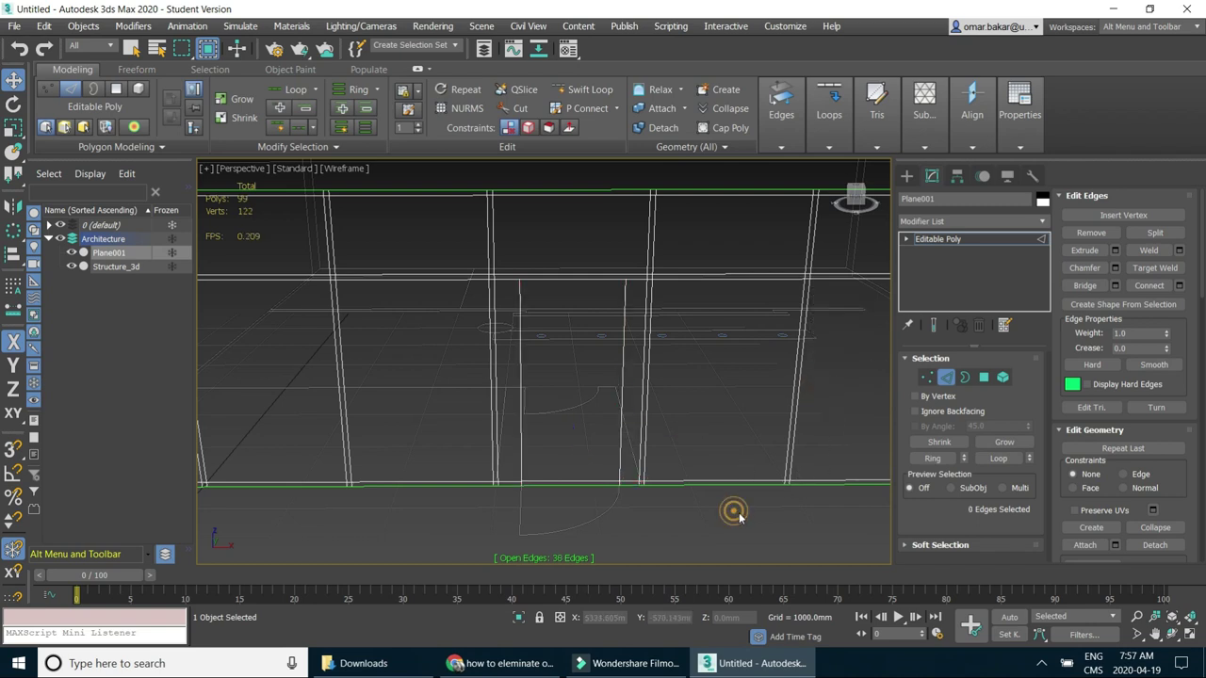
scroll(736, 446, down, 5)
mouse_move(735, 453)
middle_down()
mouse_move(685, 472)
mouse_move(569, 465)
middle_up()
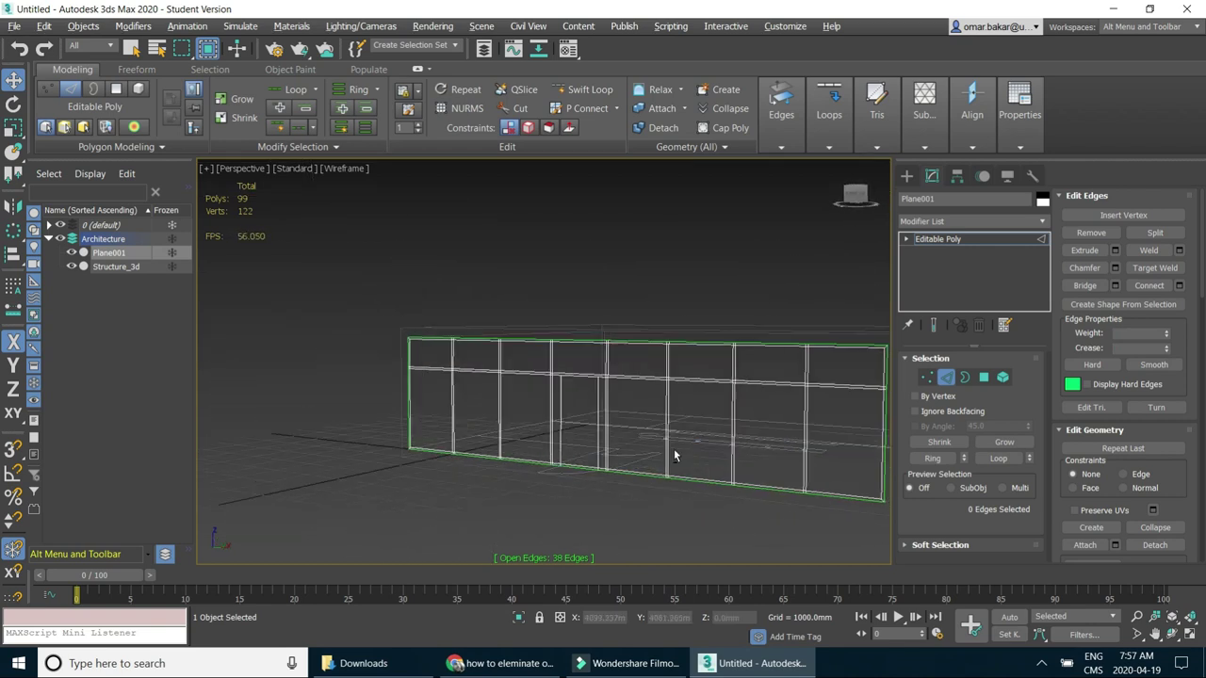
scroll(569, 465, up, 5)
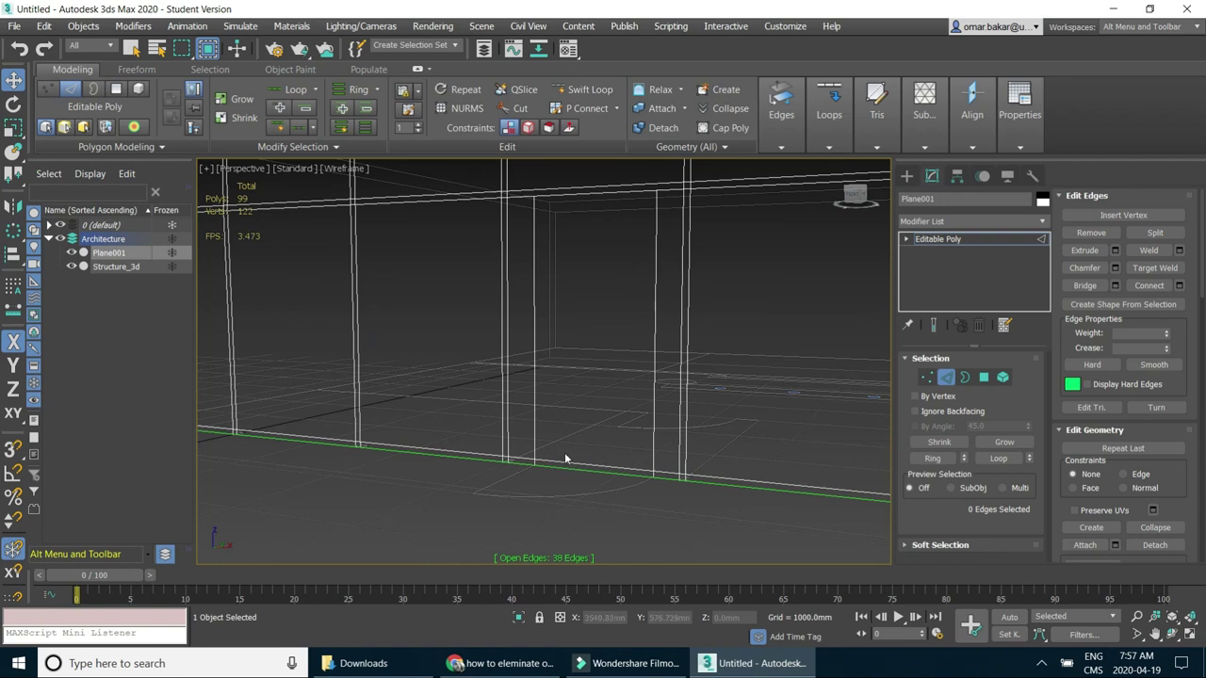
alt+middle_drag(597, 468, 606, 475)
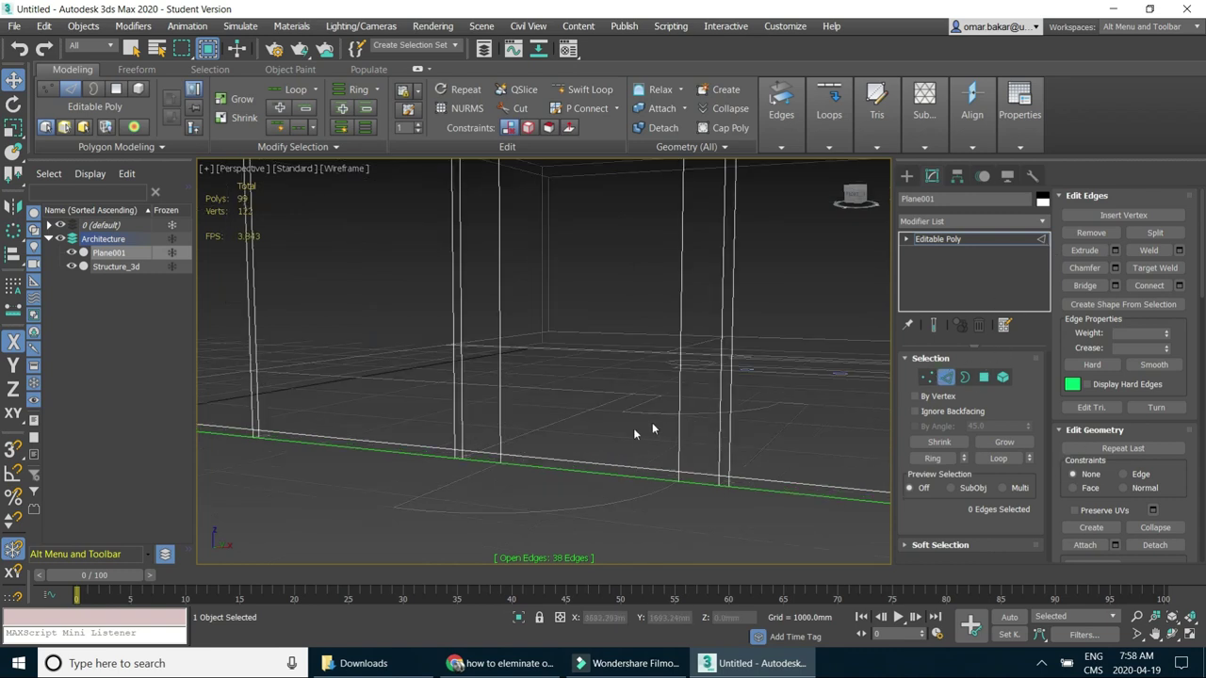
click(571, 463)
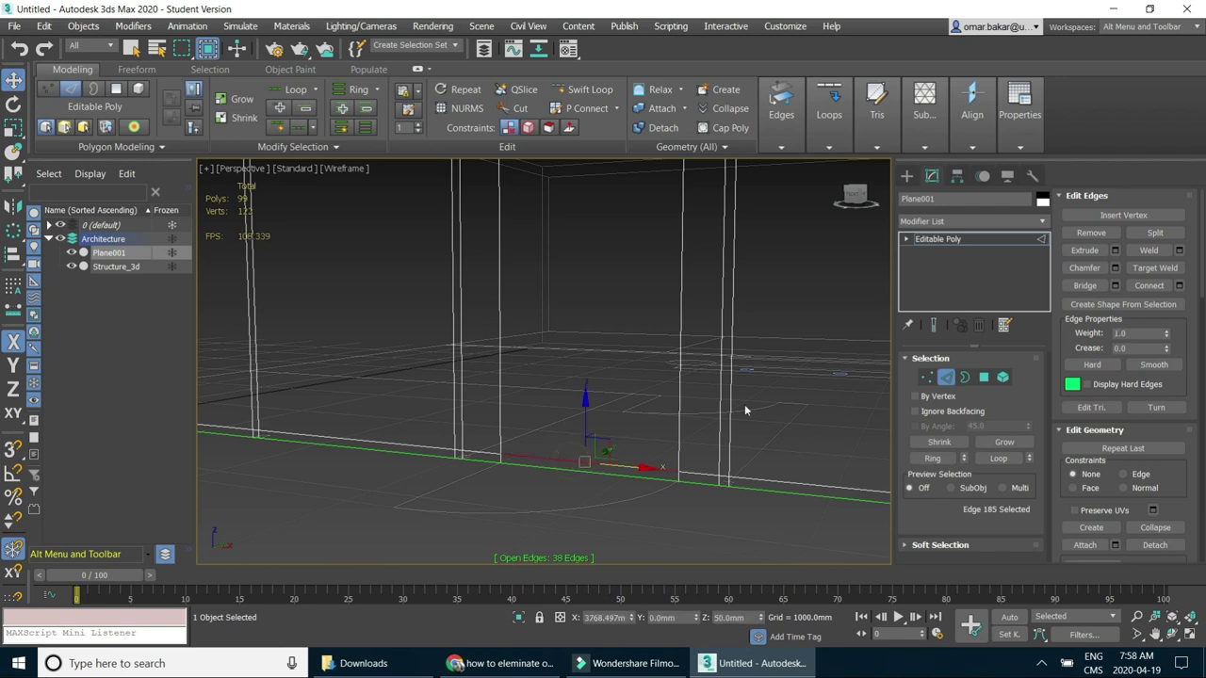
click(1092, 234)
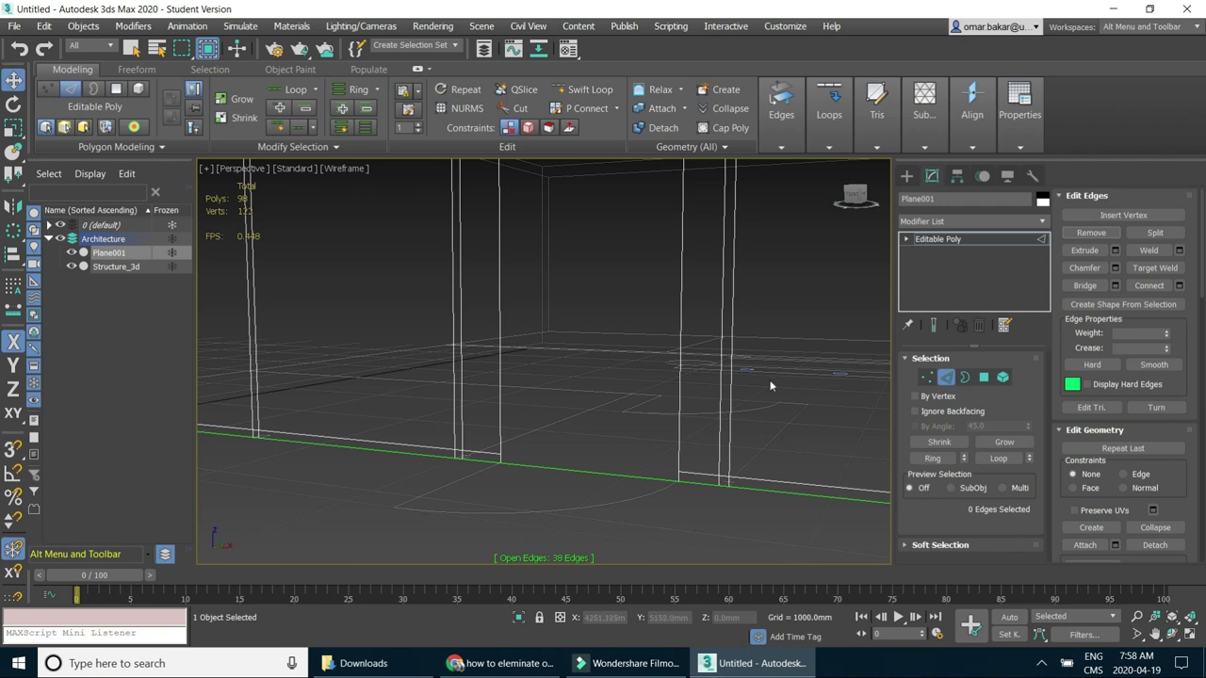
Switch the perspective viewport to Default Shading with Edged Faces and face the wall head-on.
click(341, 167)
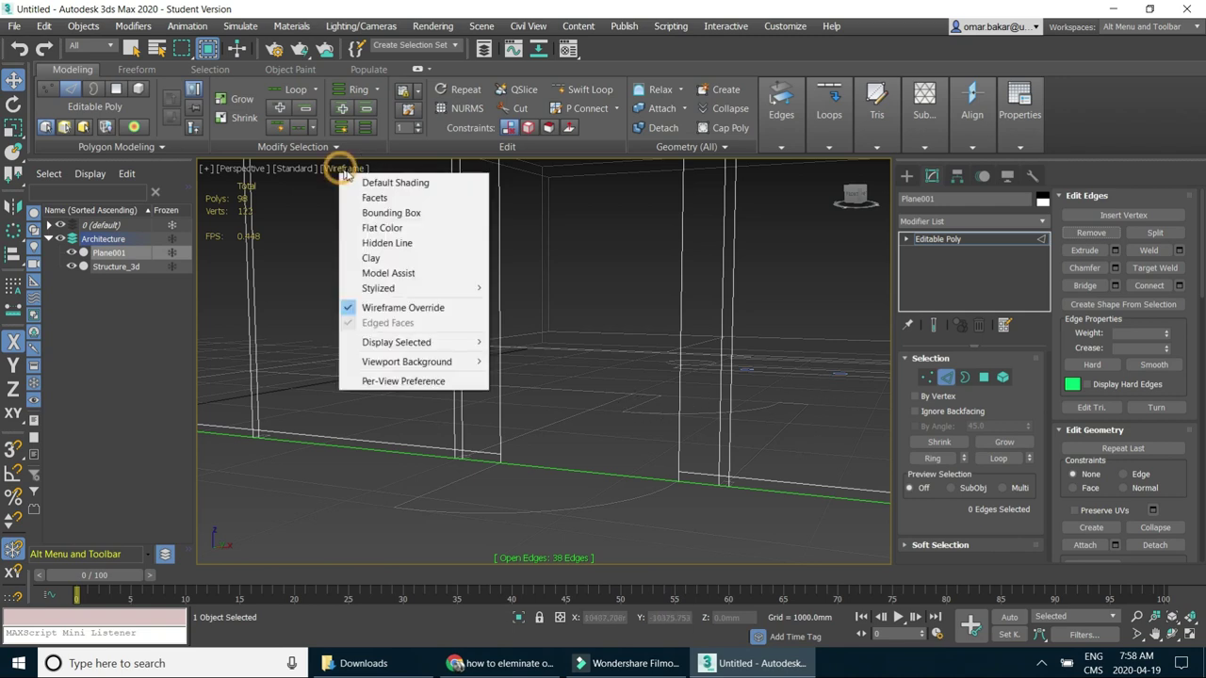
click(375, 182)
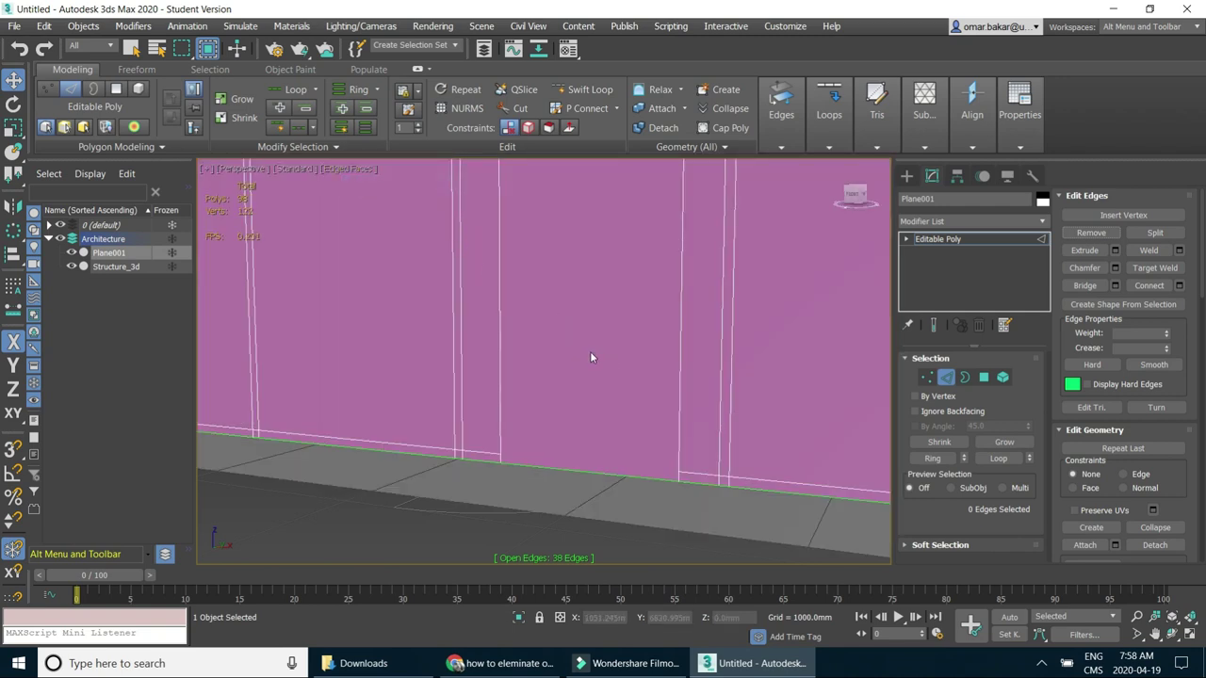
scroll(589, 353, down, 3)
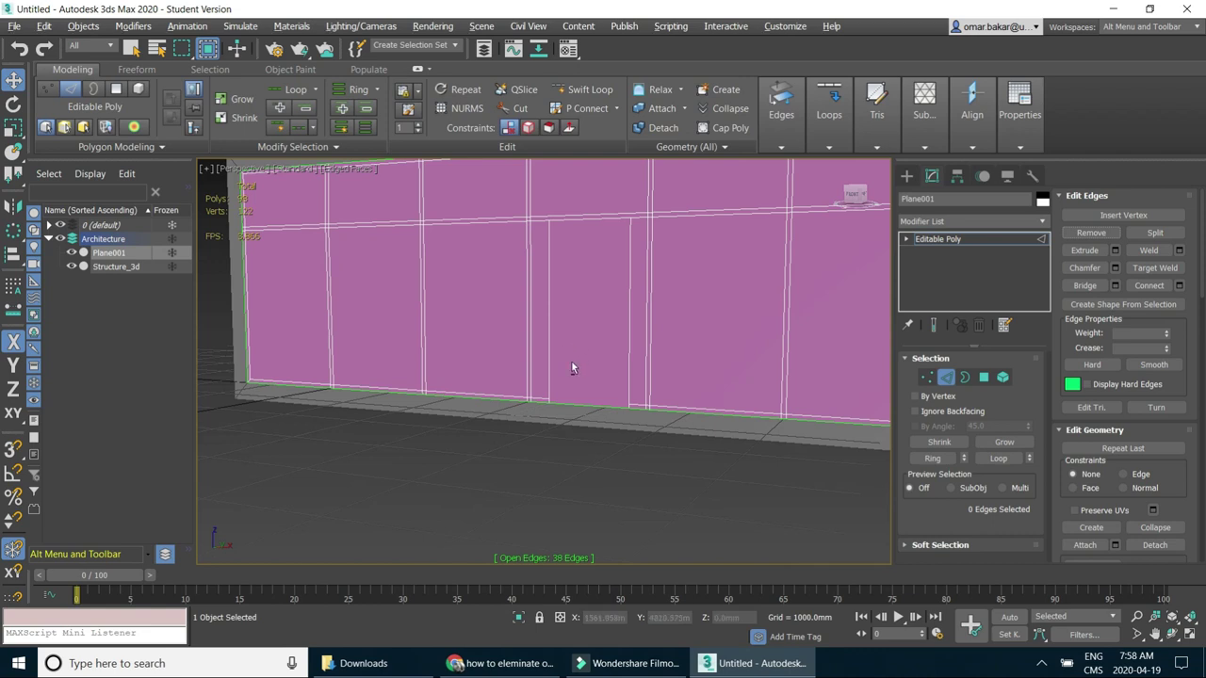
scroll(571, 368, up, 2)
alt+middle_drag(624, 374, 603, 364)
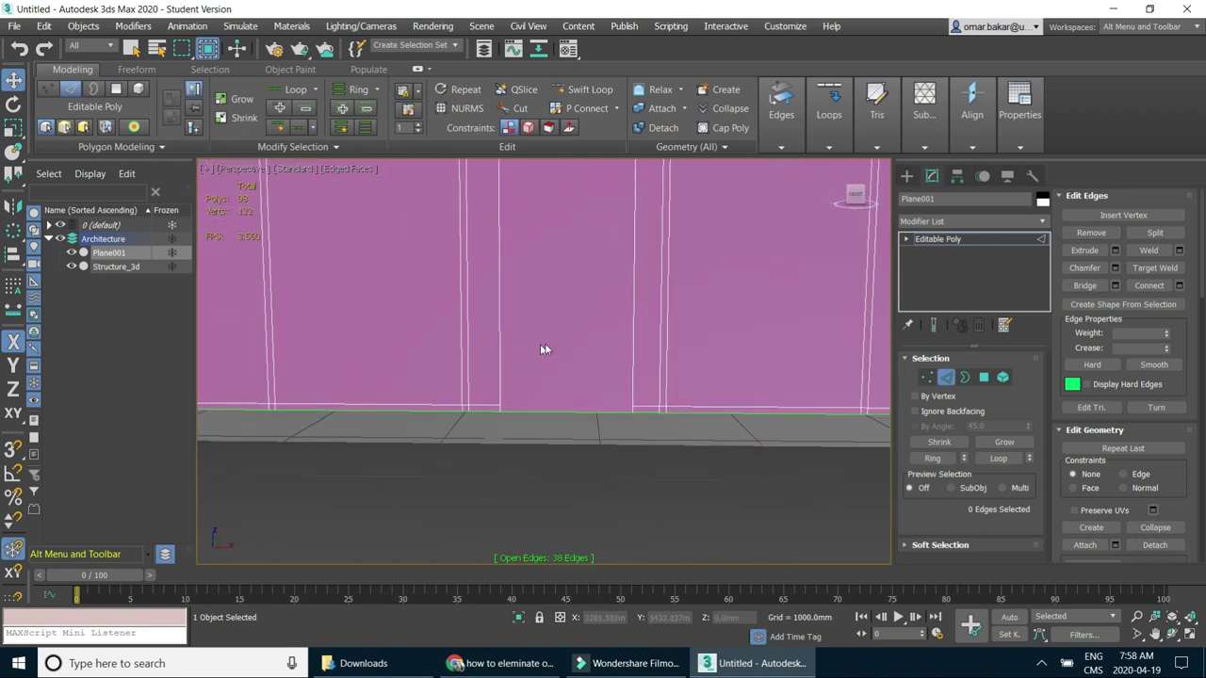
scroll(549, 342, down, 1)
scroll(551, 342, down, 1)
scroll(547, 367, down, 1)
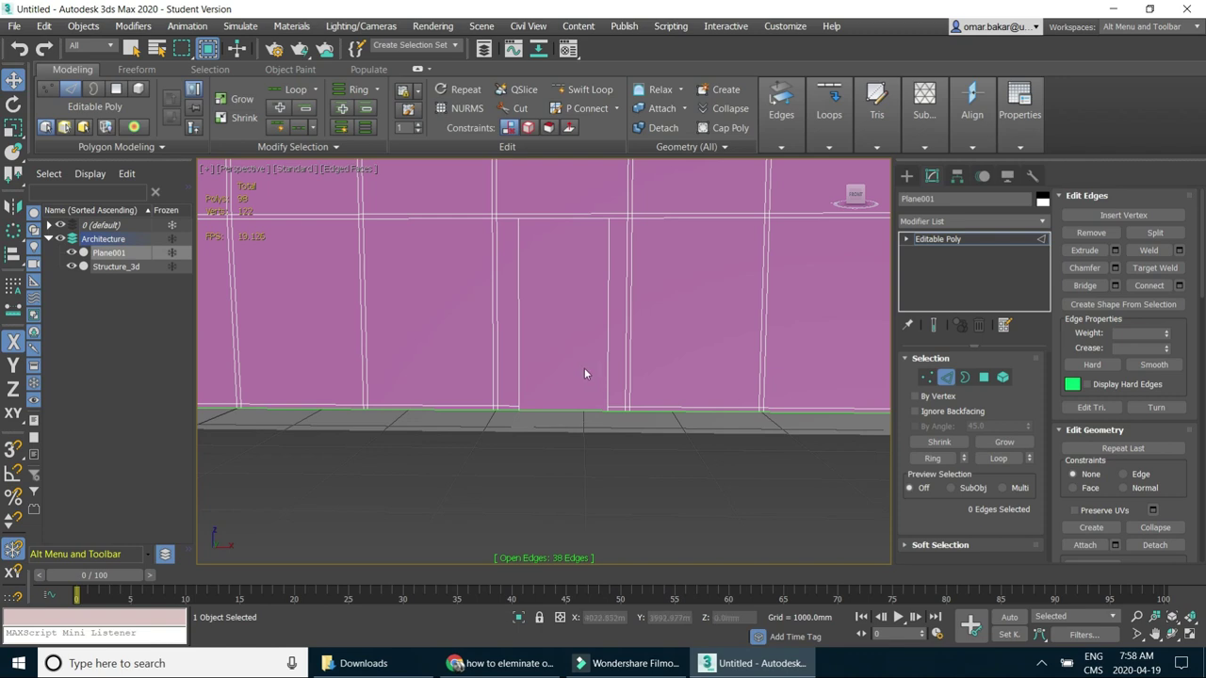
Orbit to face the wall, enter Polygon mode (4) and select all its polygons.
mouse_move(593, 375)
alt+middle_down()
mouse_move(557, 423)
mouse_move(586, 439)
alt+middle_up()
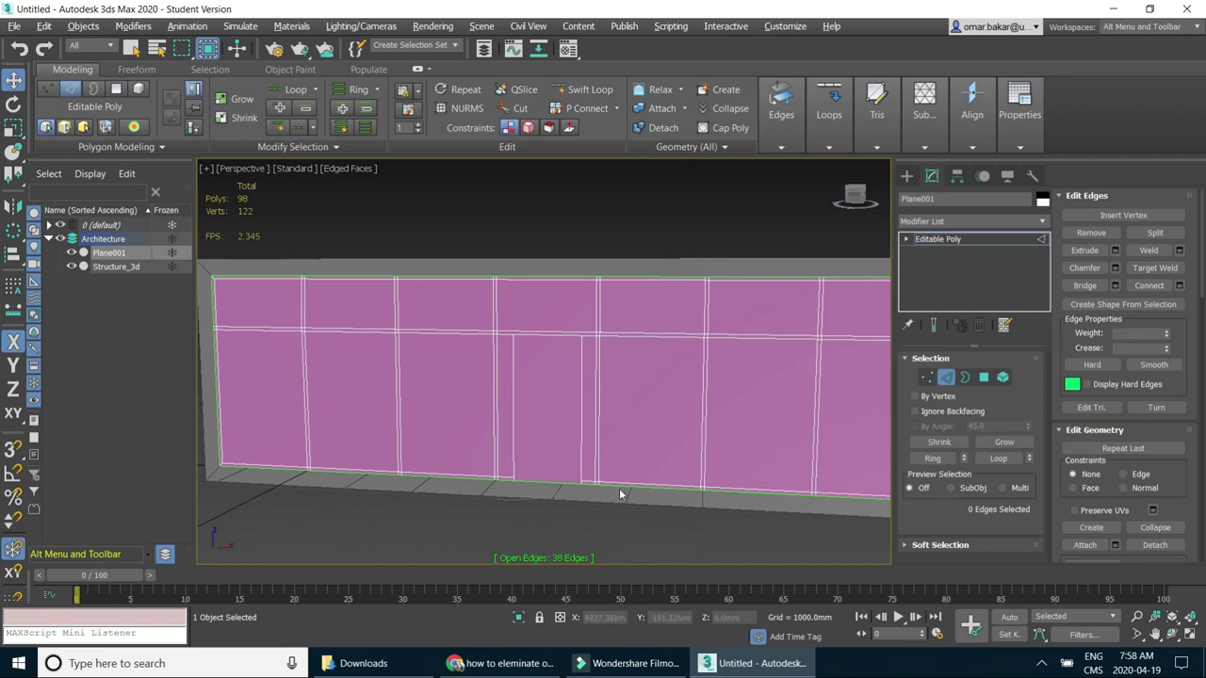
key(4)
key(ctrl+a)
mouse_move(679, 390)
alt+middle_down()
mouse_move(632, 403)
mouse_move(443, 405)
alt+middle_up()
Clear the selection and select the first glass panels on the wall's right side.
click(731, 505)
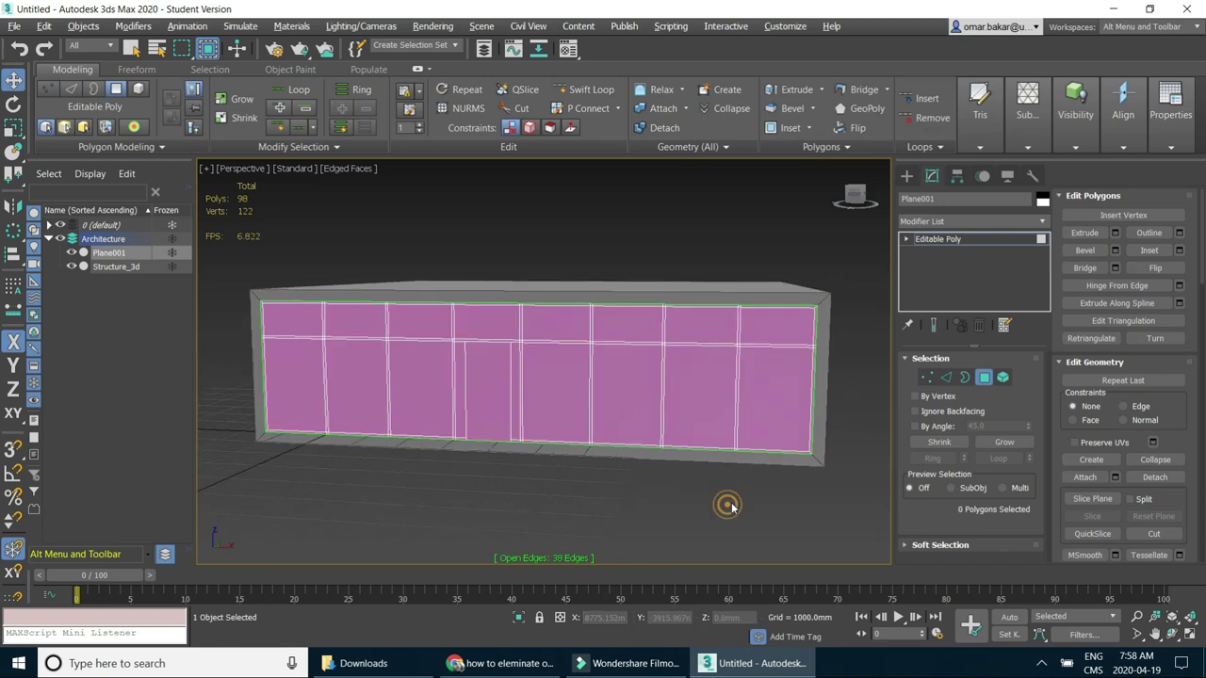
click(755, 423)
ctrl+click(758, 328)
ctrl+click(680, 325)
ctrl+click(679, 395)
ctrl+click(613, 382)
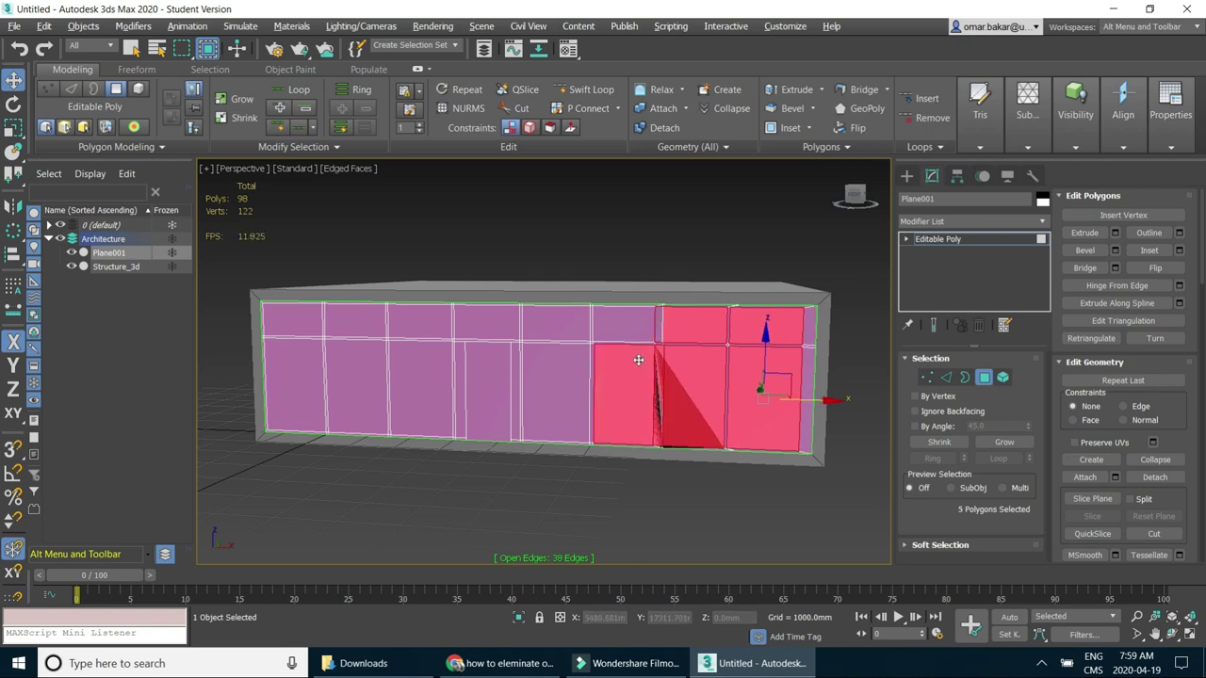
alt+click(644, 364)
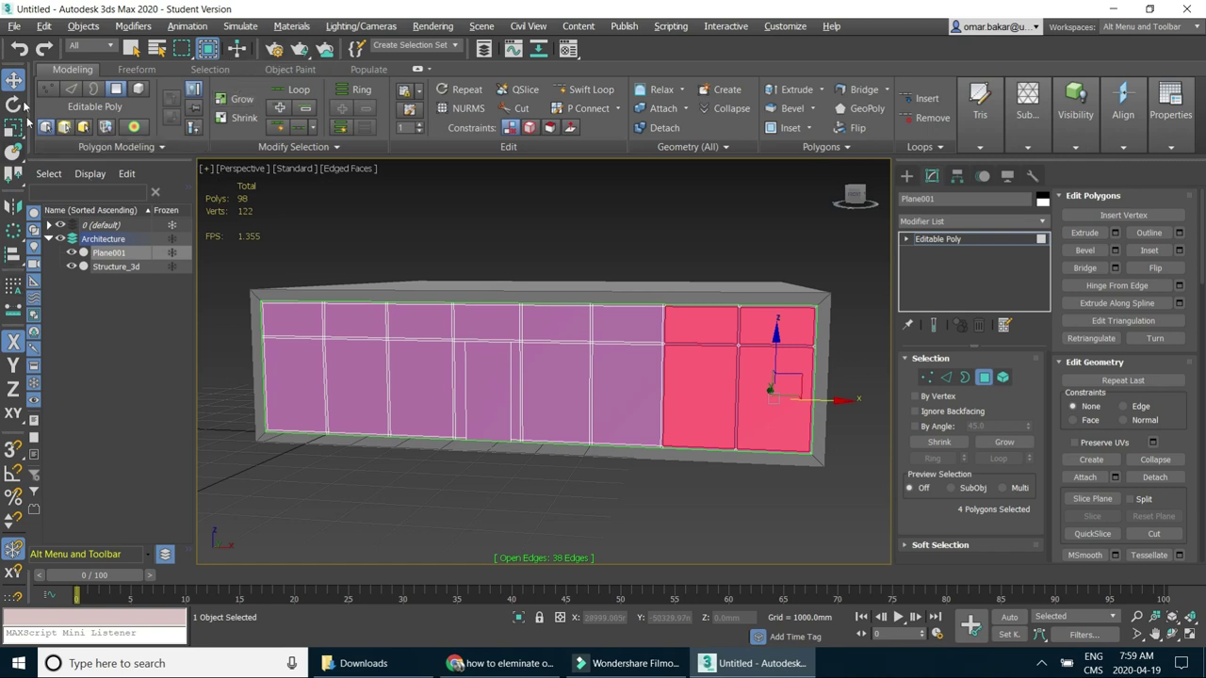
With Select Object, add the remaining upper and lower glass panels until 18 are selected.
click(132, 48)
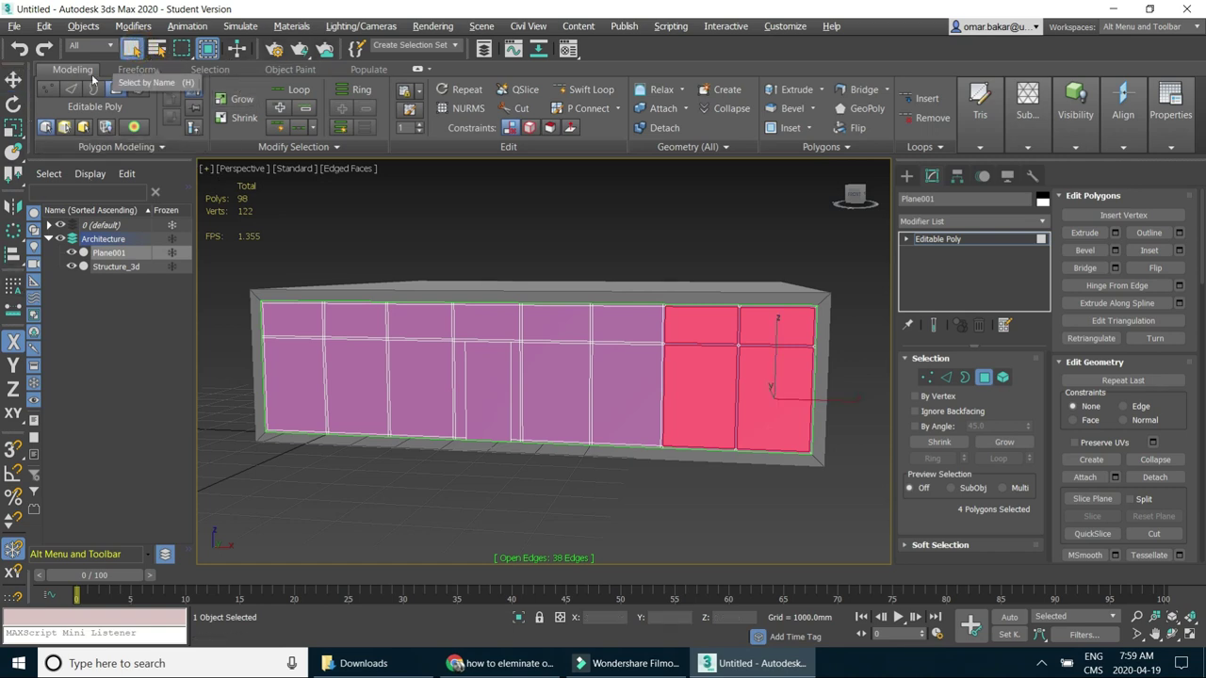
ctrl+click(621, 325)
ctrl+click(628, 381)
ctrl+click(556, 385)
ctrl+click(556, 323)
ctrl+click(508, 322)
ctrl+click(514, 358)
ctrl+click(474, 373)
ctrl+click(459, 373)
ctrl+click(423, 373)
ctrl+click(414, 327)
ctrl+click(363, 322)
ctrl+click(355, 368)
ctrl+click(302, 372)
ctrl+click(290, 318)
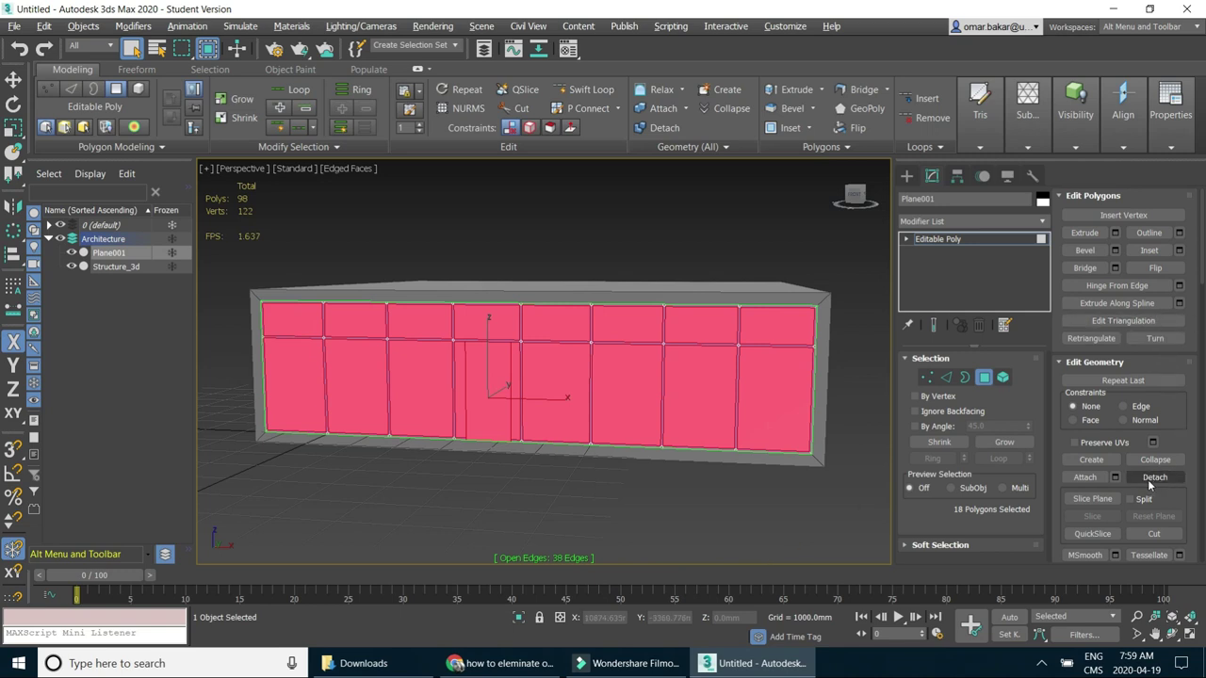
Detach the 18 selected glass polygons as a new object named CW_Glass.
click(653, 129)
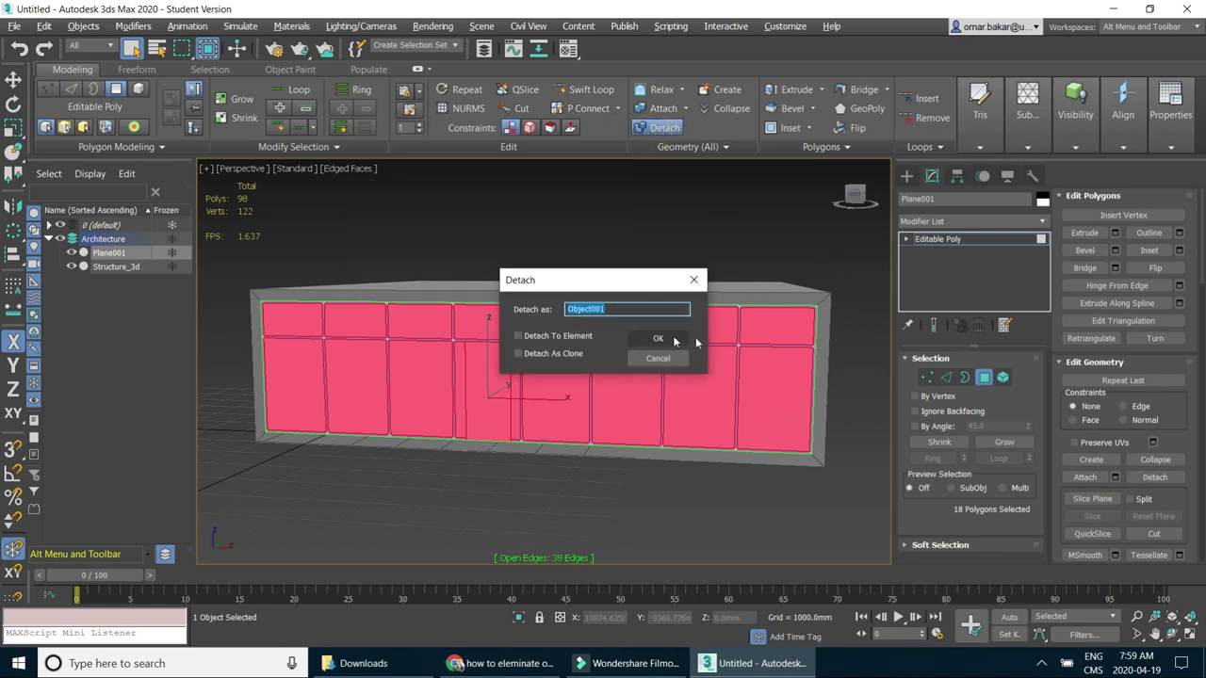
text(CW_Glass)
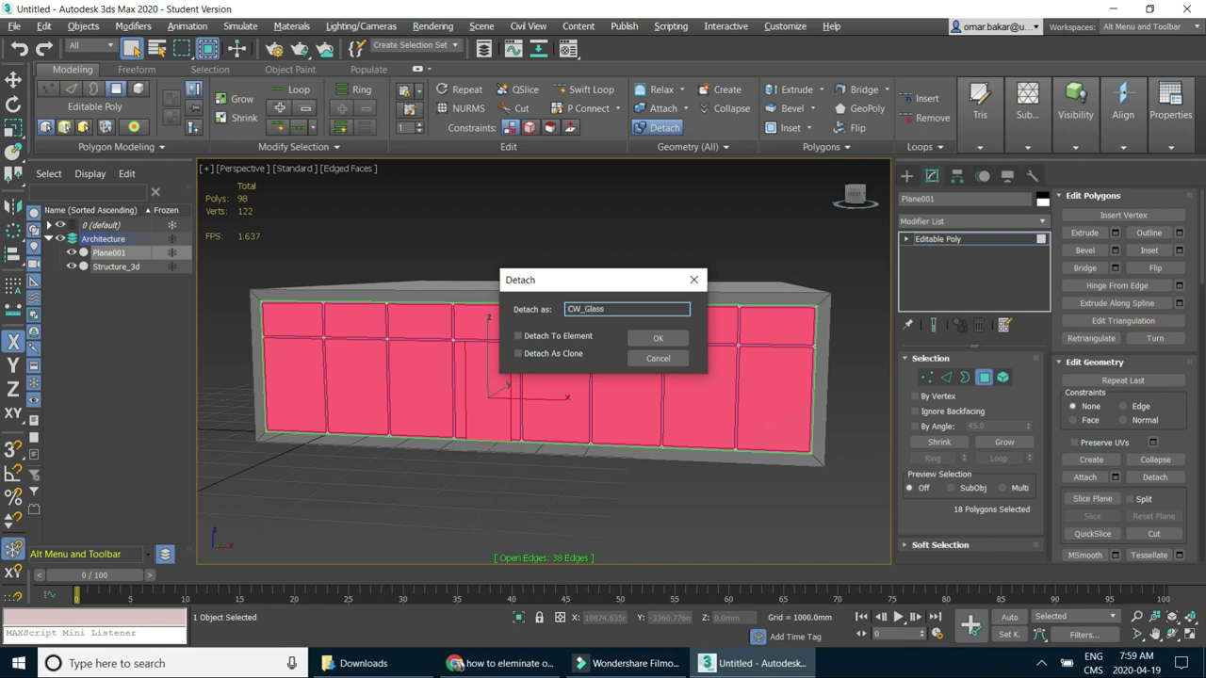
key(Return)
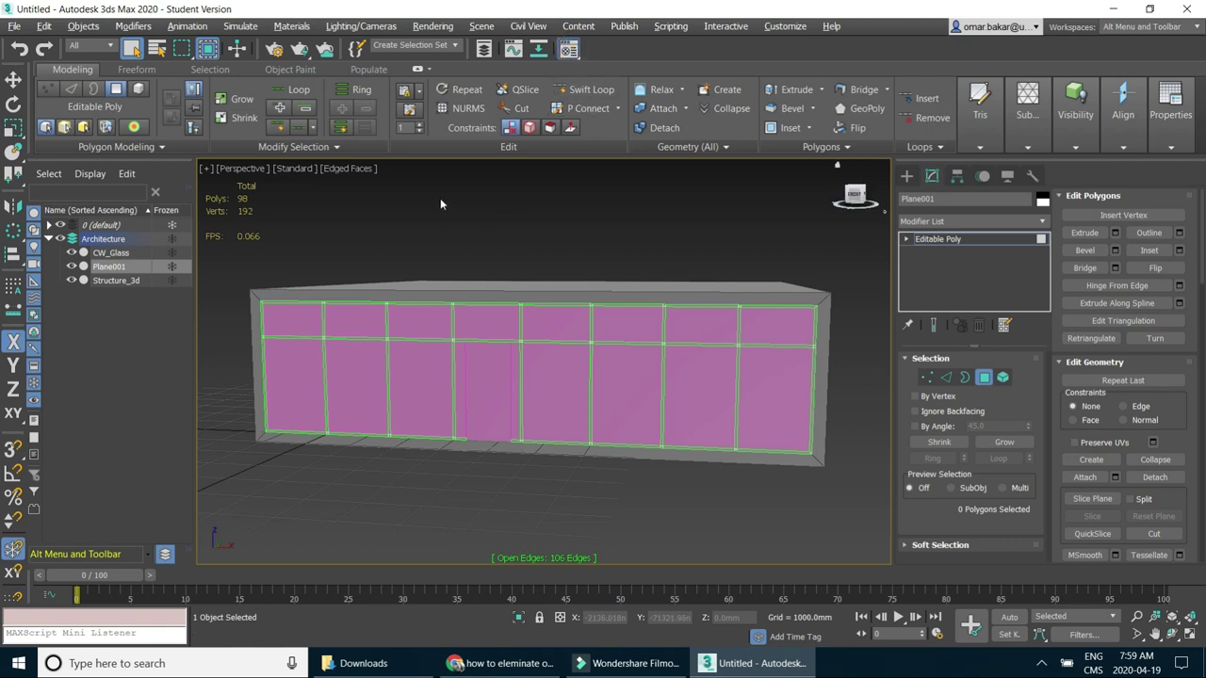
Drag the Solid Glass material from the Material Editor onto the CW_Glass panels.
key(m)
mouse_move(307, 75)
mouse_down()
mouse_move(206, 91)
mouse_move(114, 85)
mouse_up()
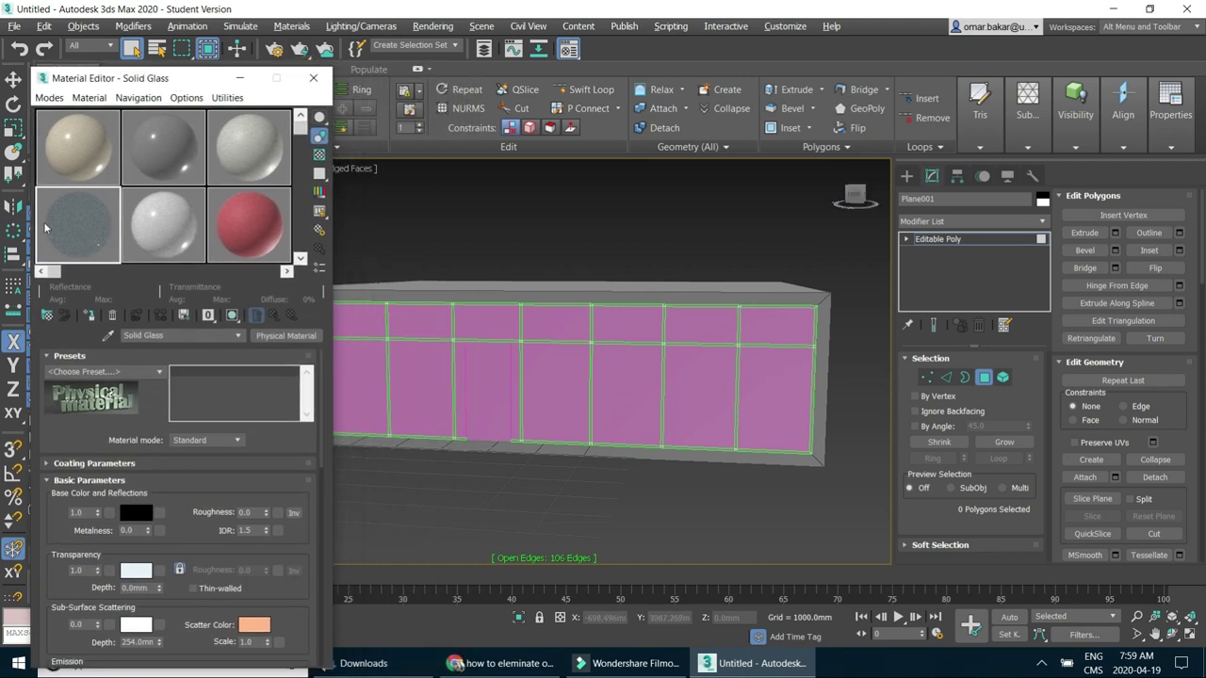
mouse_move(45, 224)
mouse_down()
mouse_move(627, 365)
mouse_move(636, 387)
mouse_up()
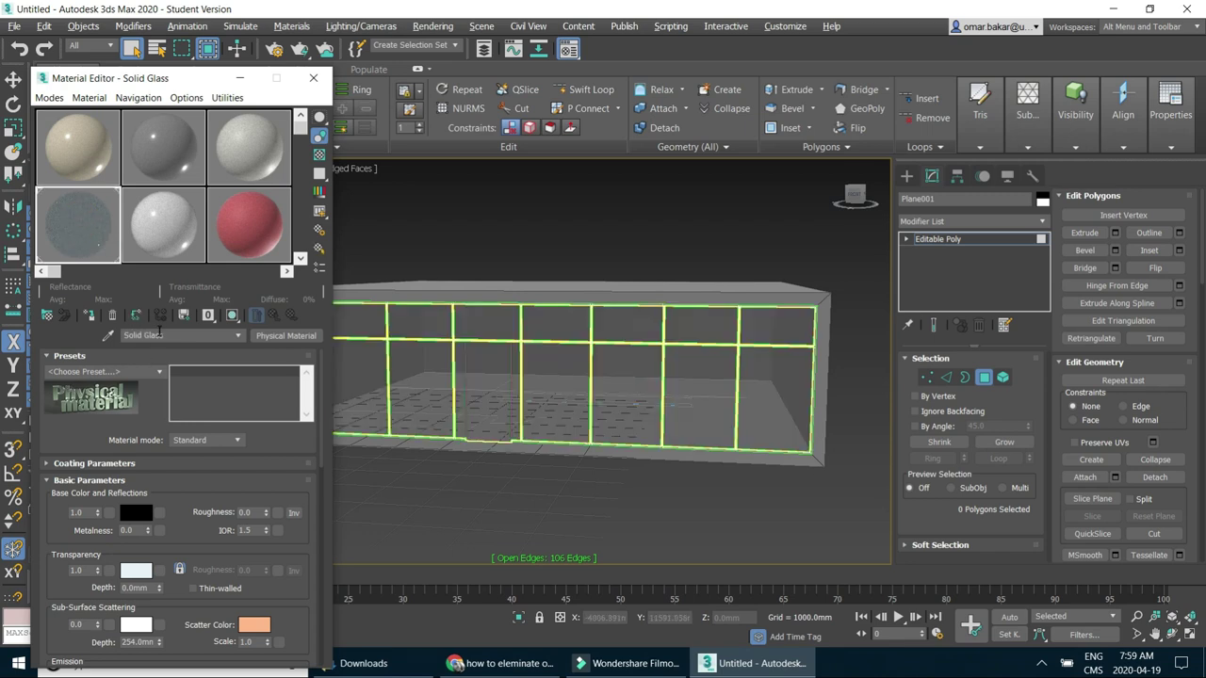
drag(165, 334, 93, 335)
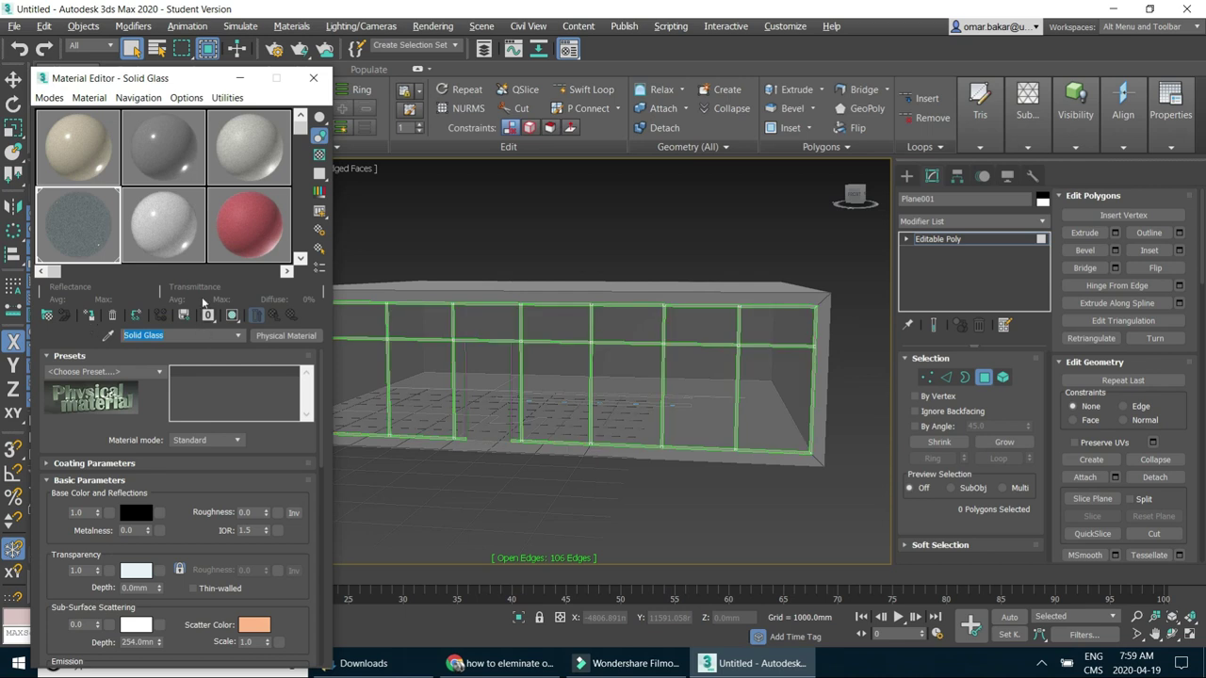
click(313, 77)
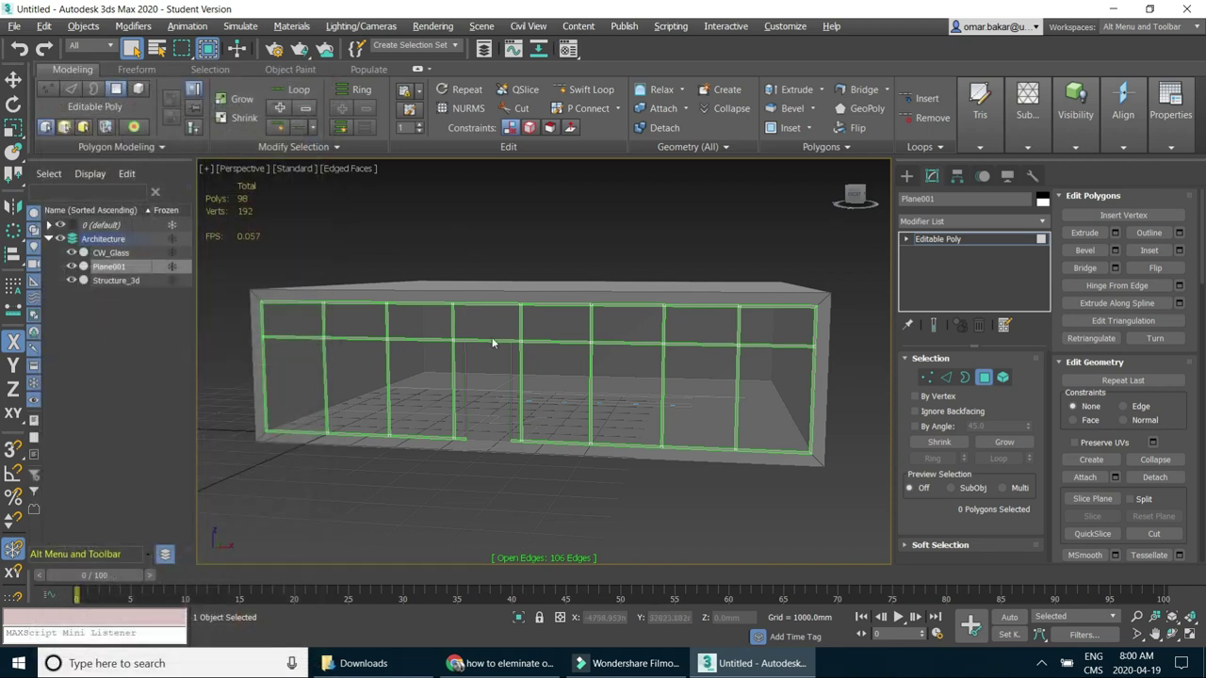
scroll(434, 349, up, 2)
scroll(482, 337, up, 3)
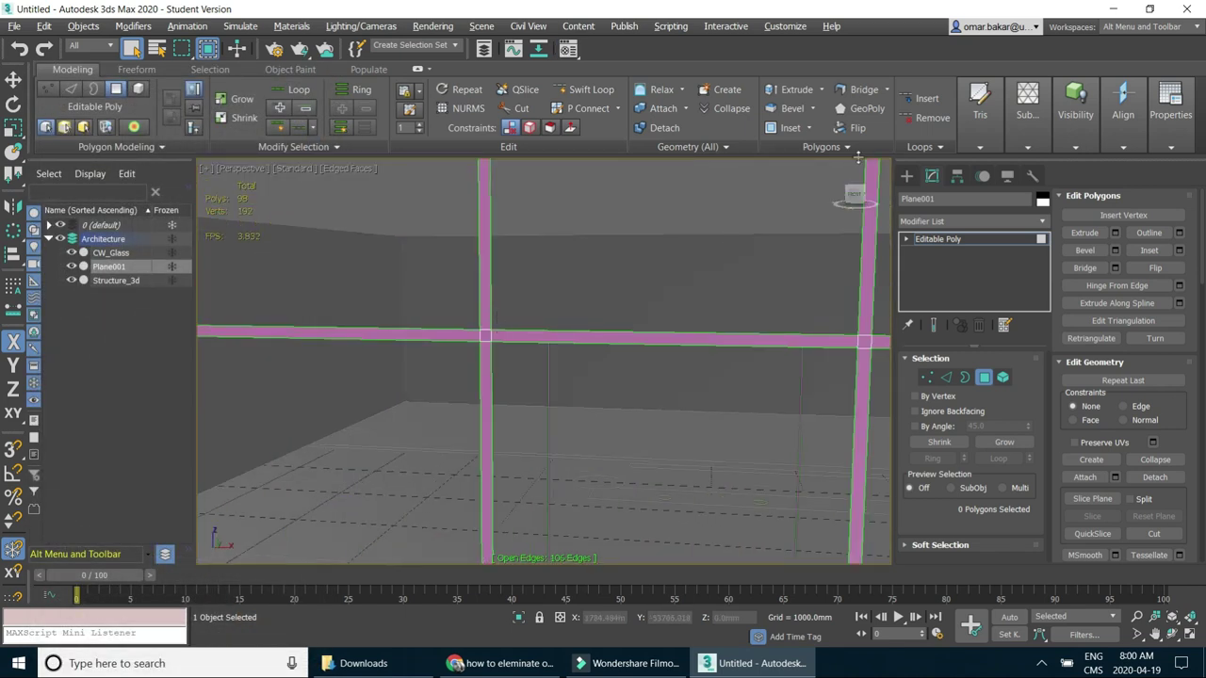
In the Material Editor, load the Matte Aluminum preset into the 14 - Polished Aluminum slot.
click(980, 147)
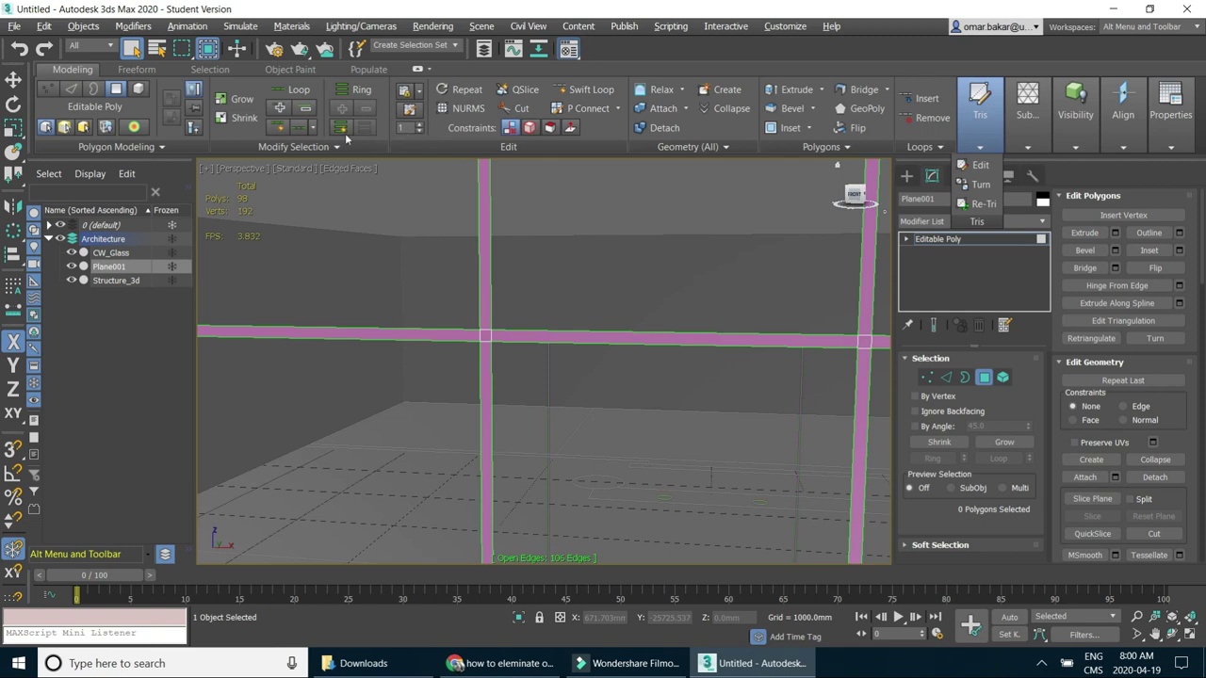
key(m)
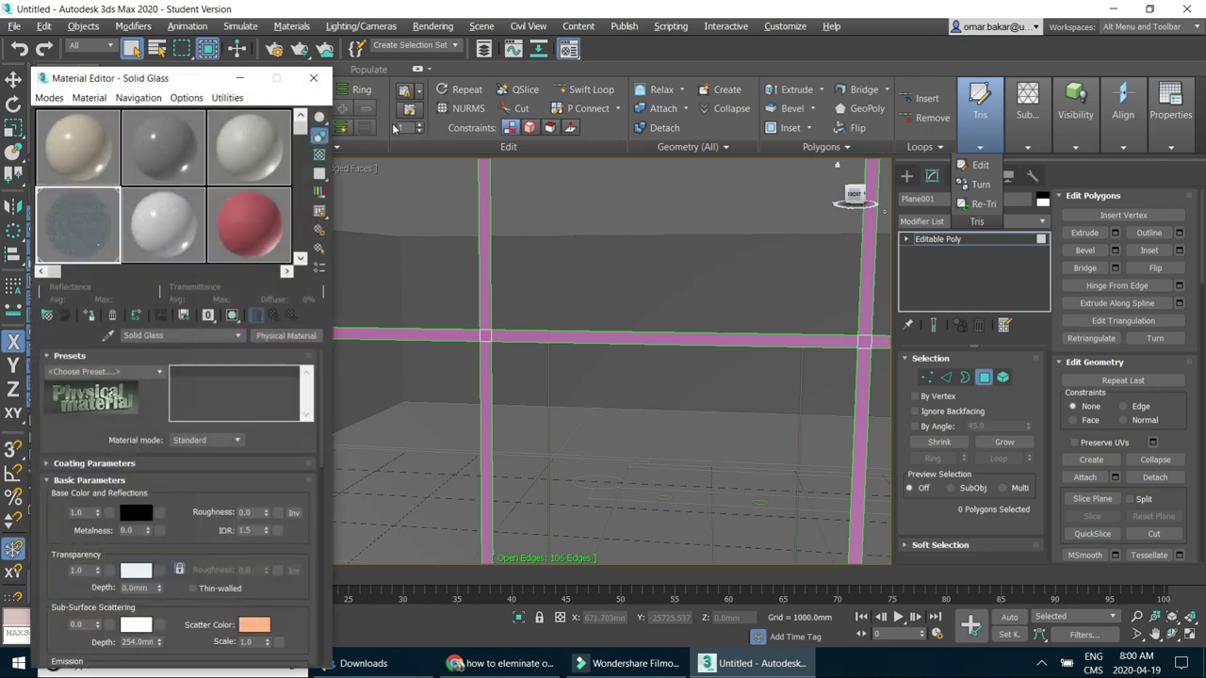
click(396, 128)
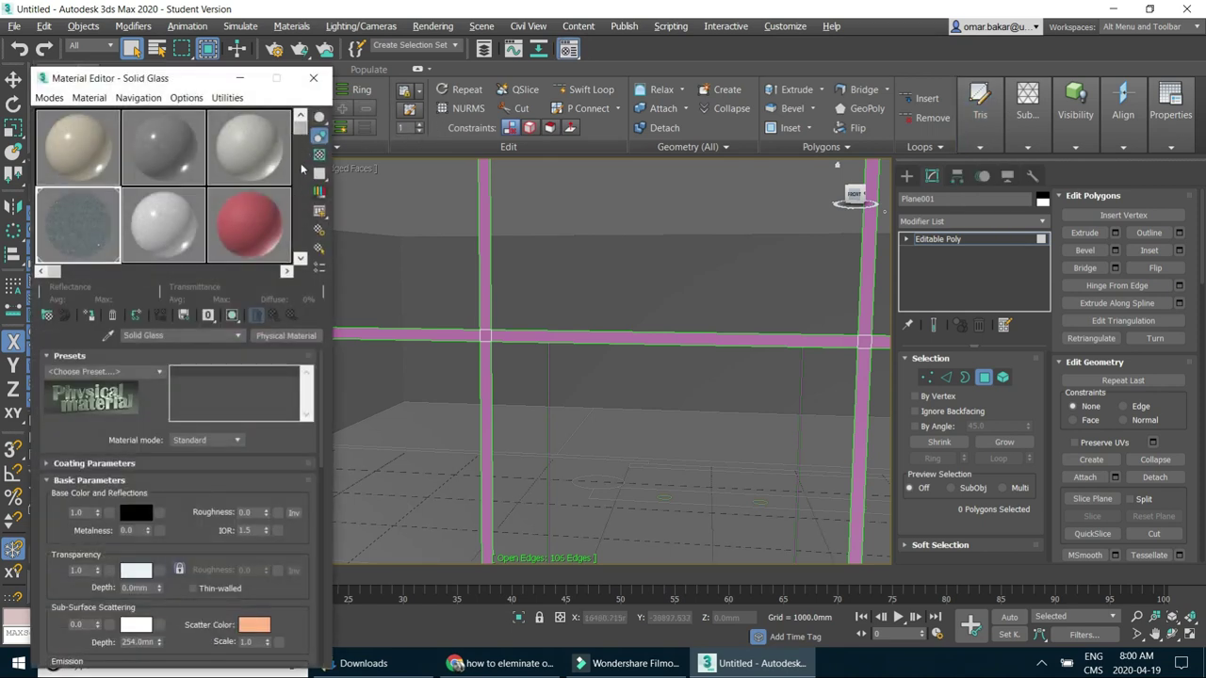
scroll(303, 168, down, 1)
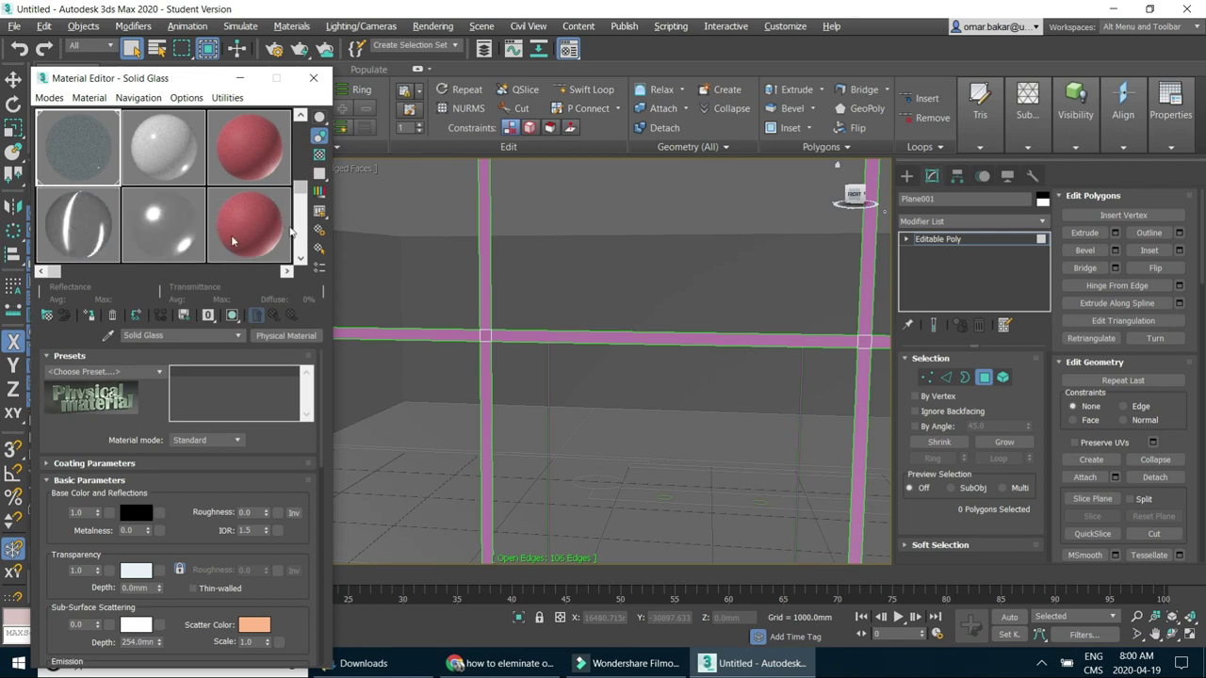
click(160, 233)
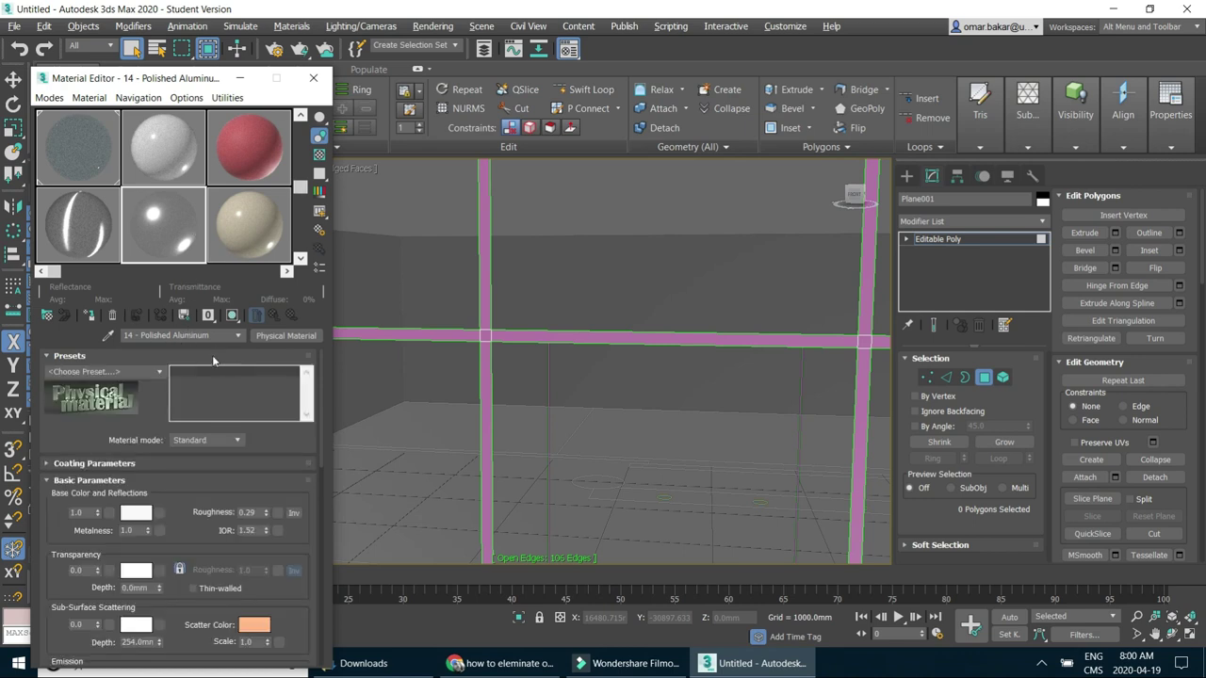
click(239, 443)
click(241, 449)
click(162, 372)
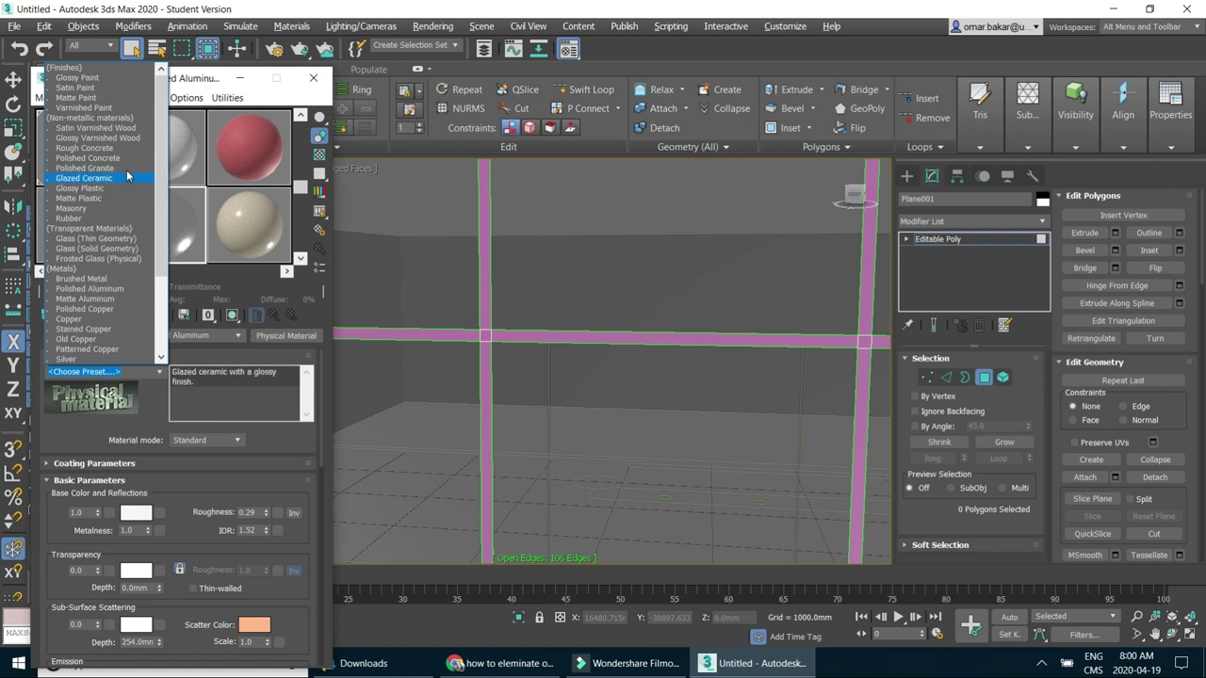
click(89, 299)
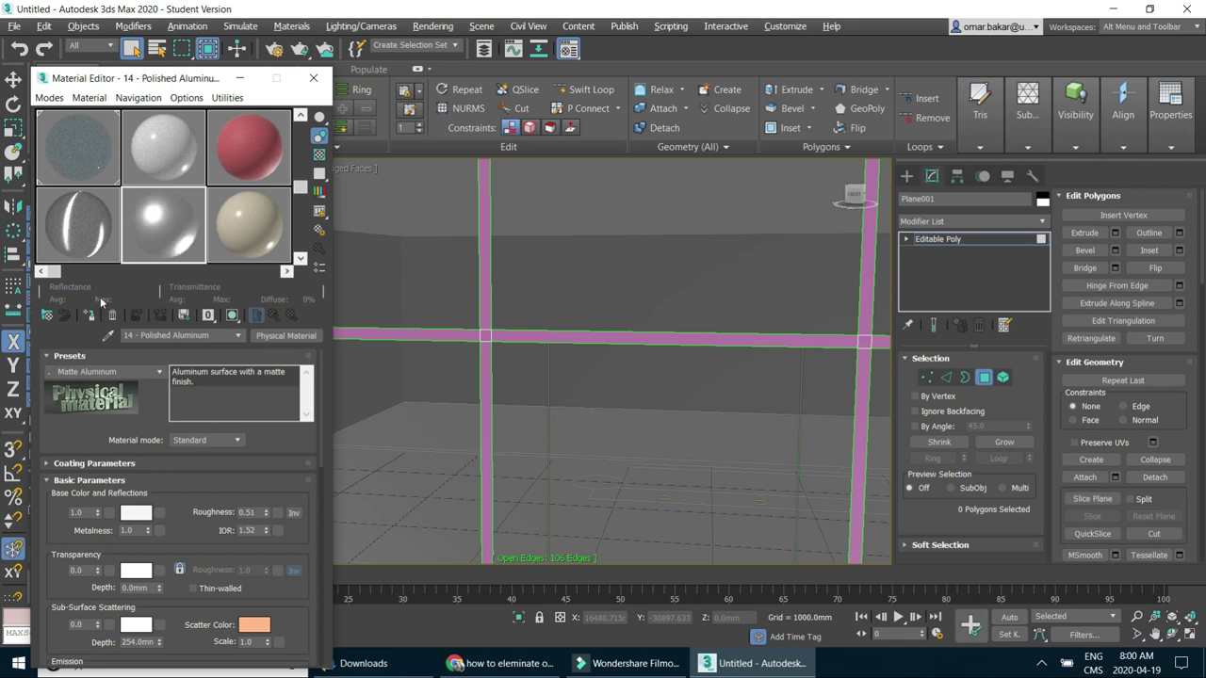
Rename the material to 14 - Matte Aluminum and apply it to the mullion frame.
click(239, 335)
click(251, 346)
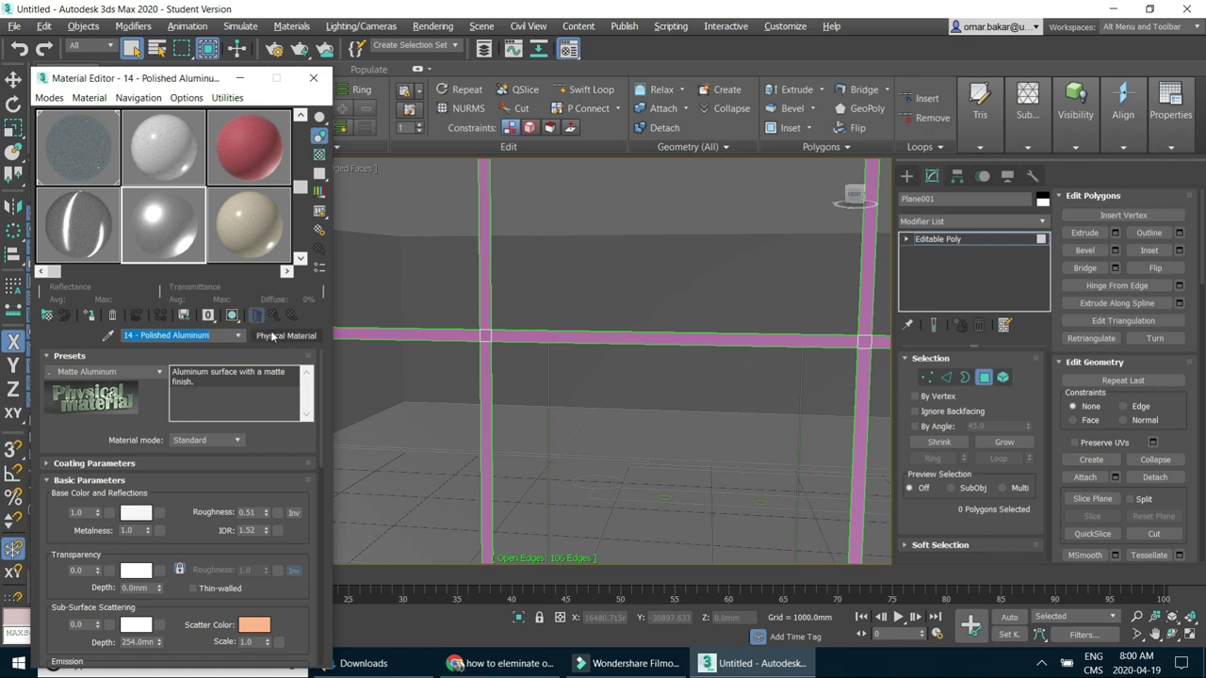
mouse_move(184, 335)
mouse_down()
mouse_move(120, 335)
mouse_move(141, 337)
mouse_up()
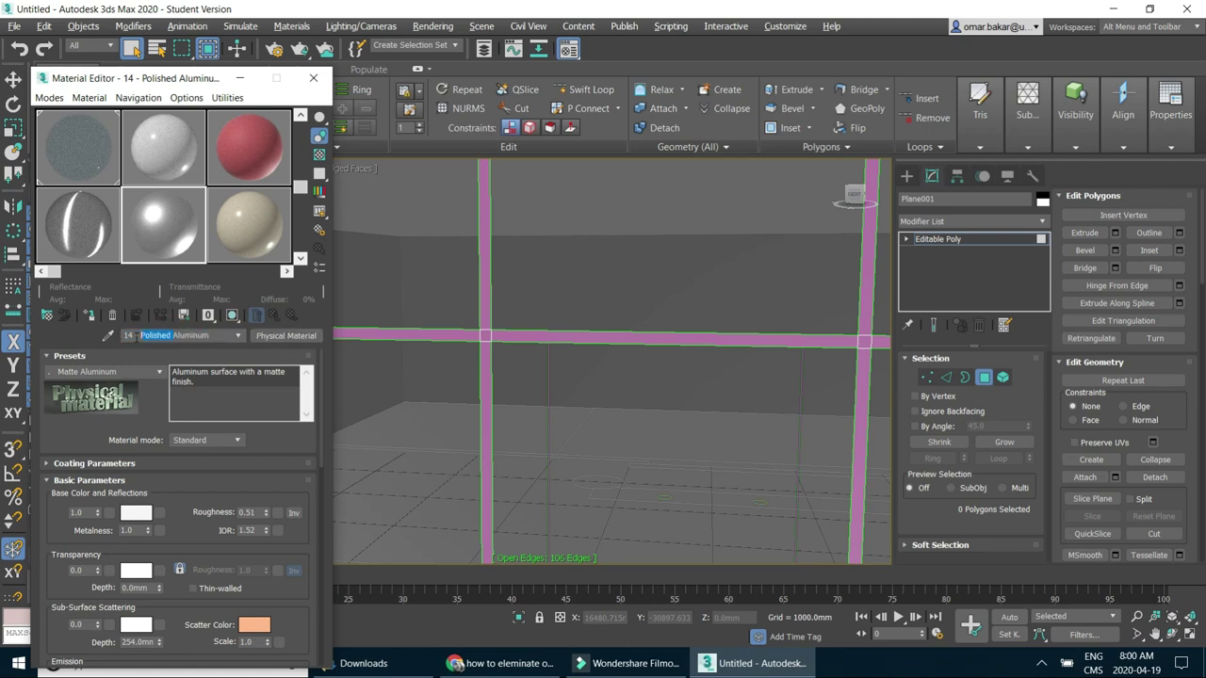
text(Matte)
drag(193, 237, 486, 336)
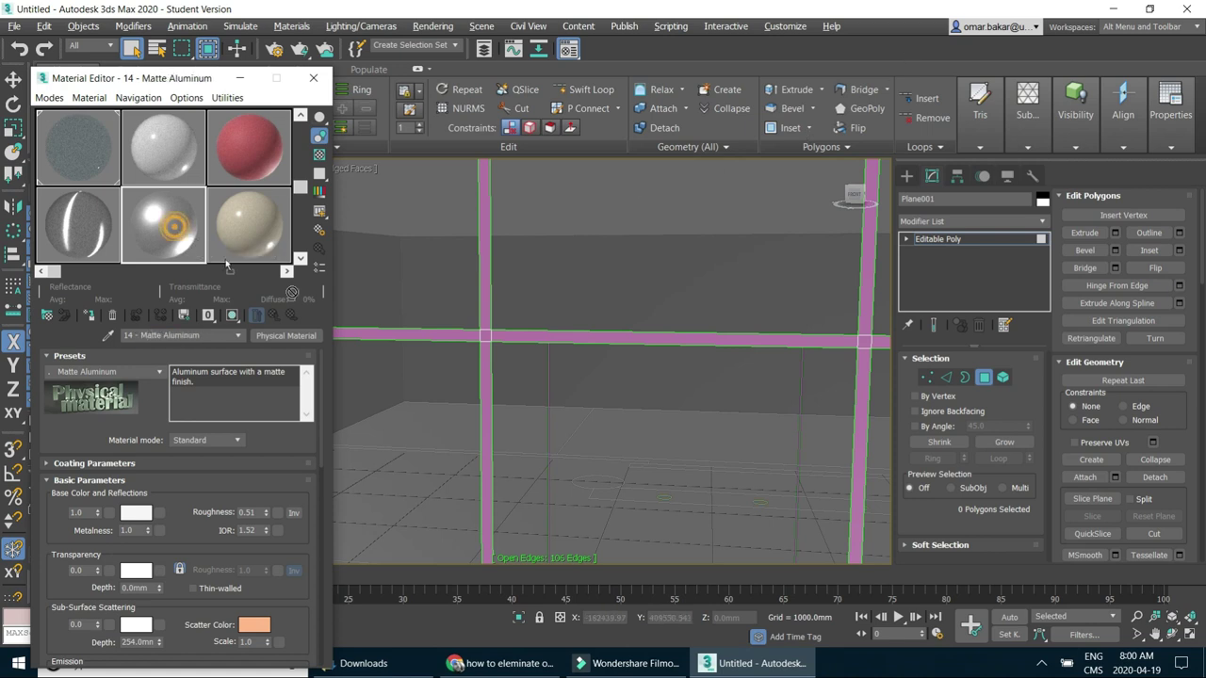
click(314, 79)
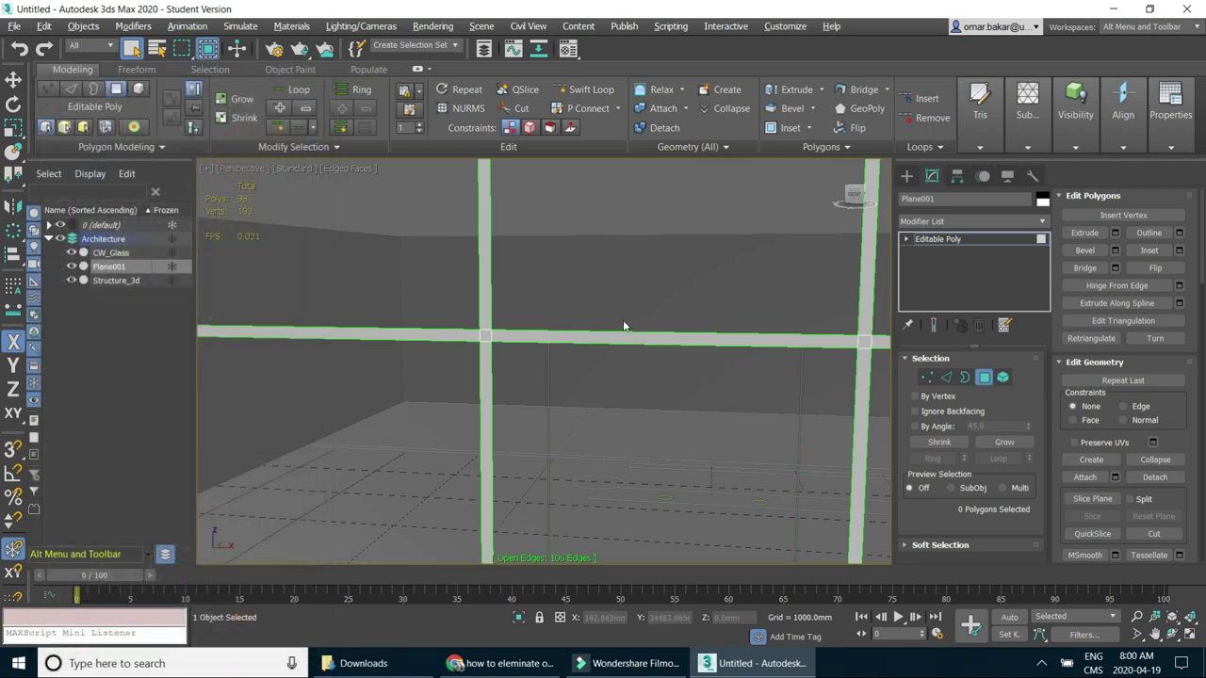
Add a Shell modifier to Plane001 with 125mm inner and 25mm outer amounts.
alt+middle_drag(578, 370, 558, 382)
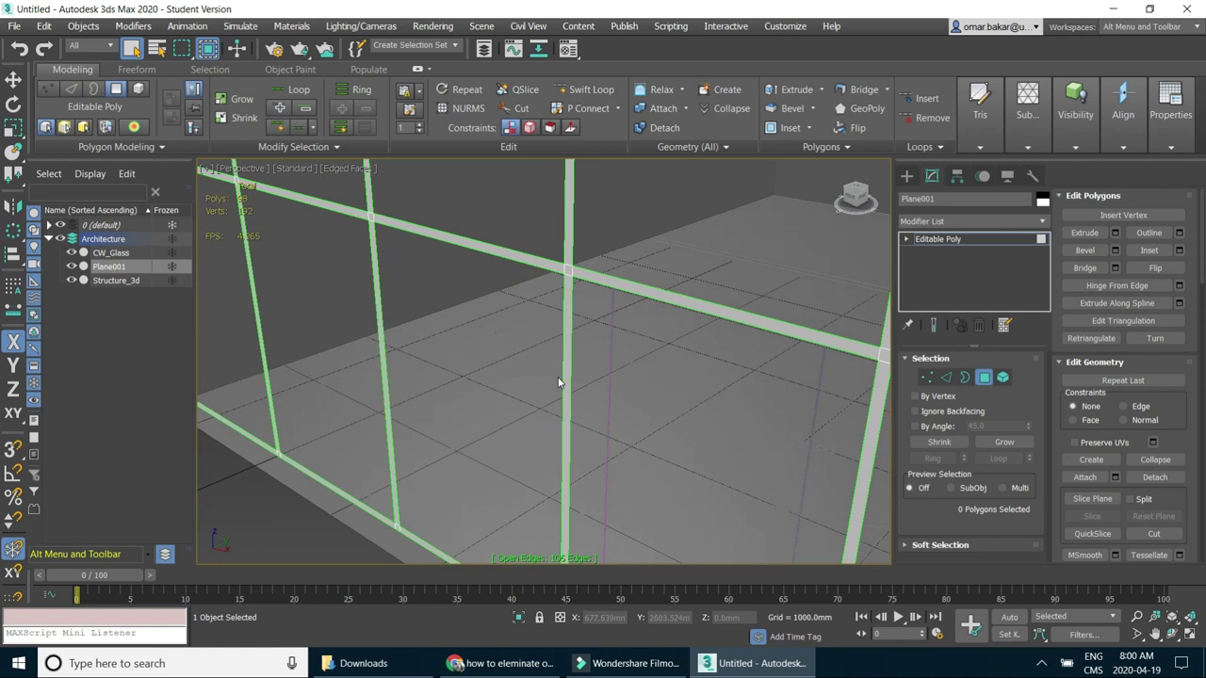
click(1036, 223)
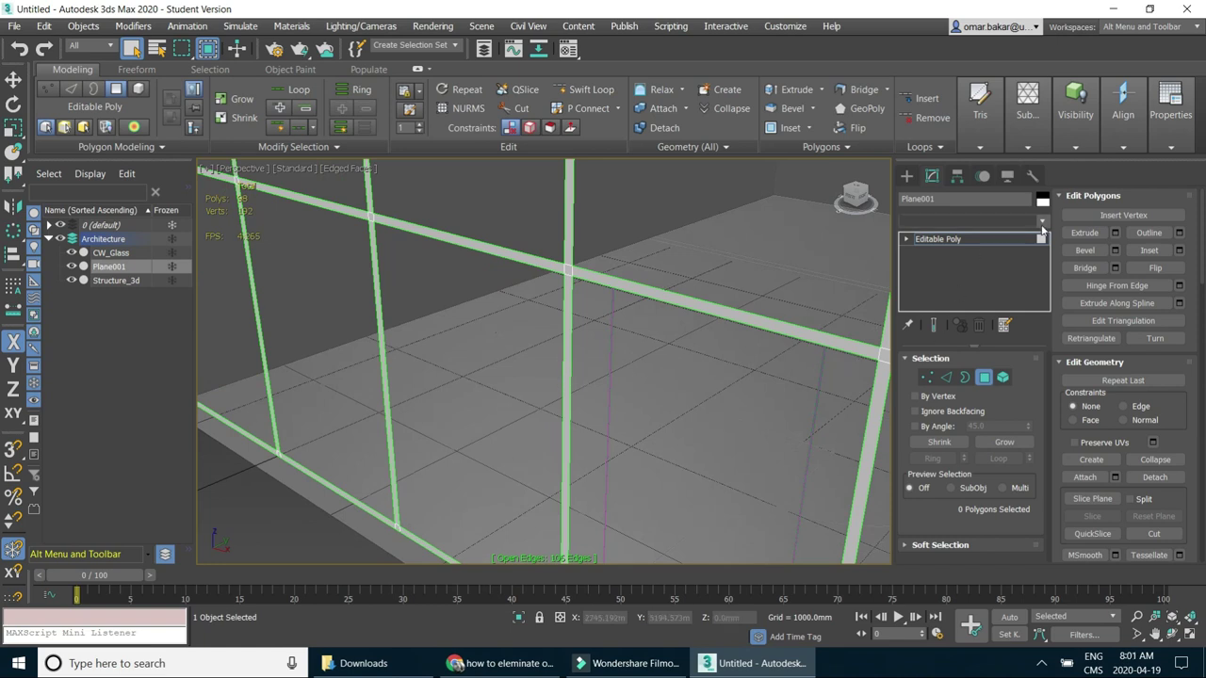
drag(1043, 273, 1045, 509)
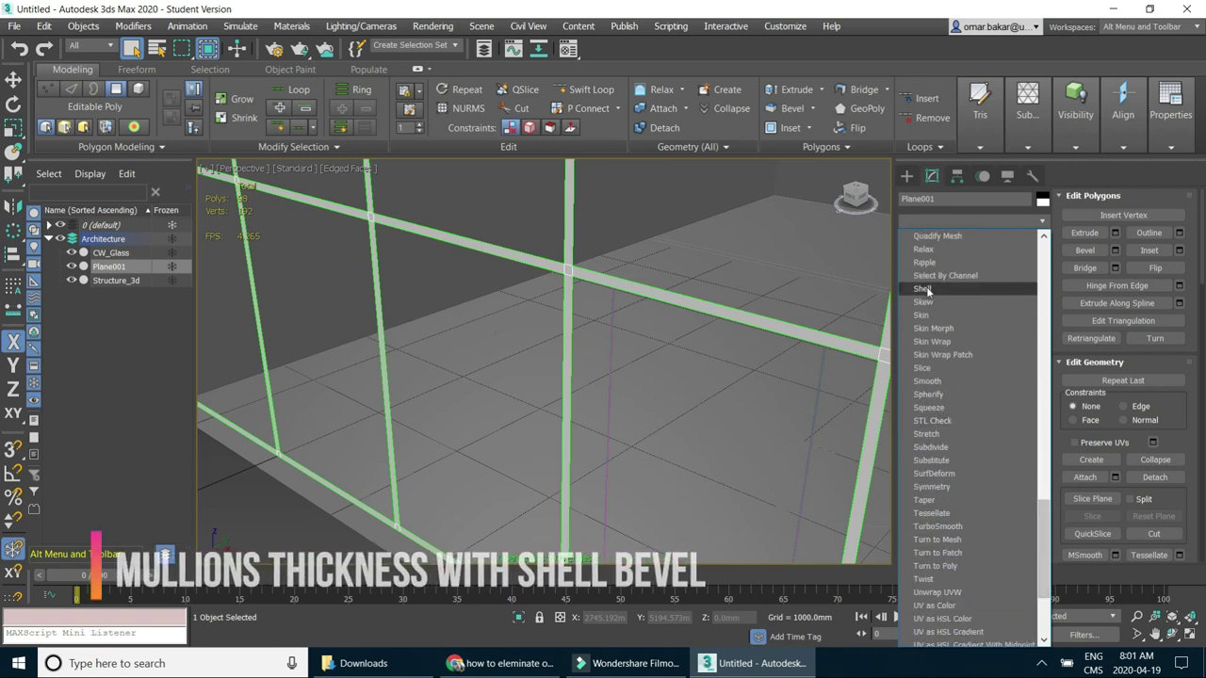
click(928, 288)
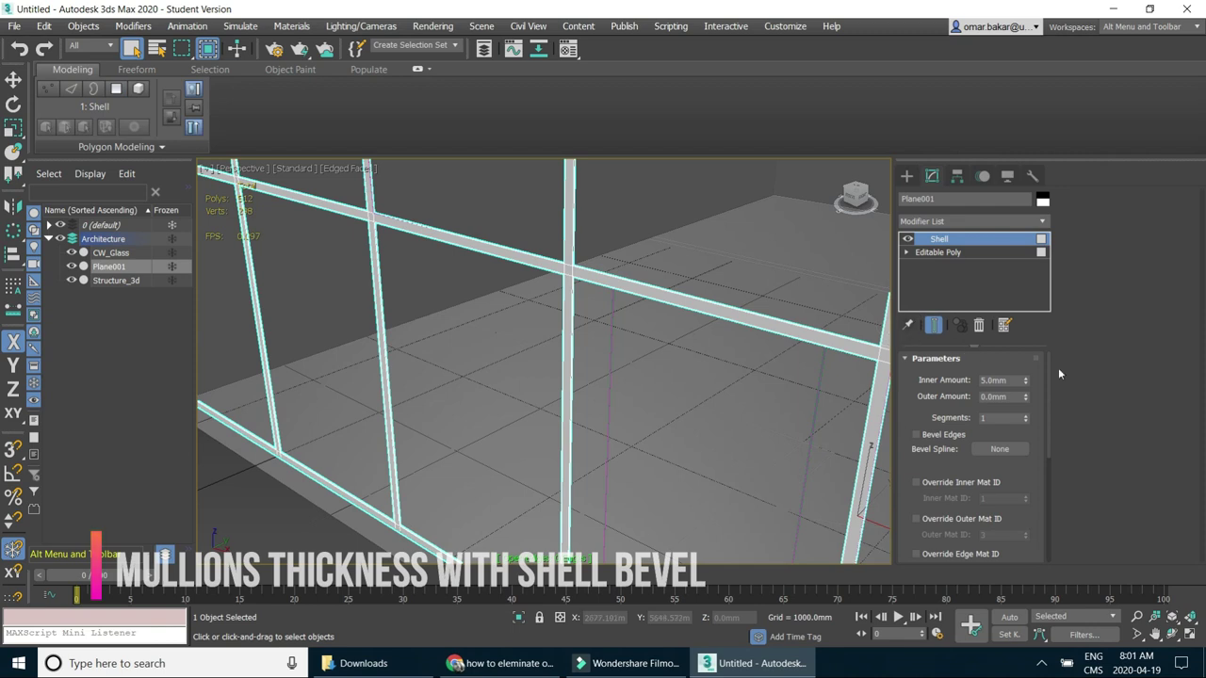
double_click(997, 380)
text(1mm)
key(Return)
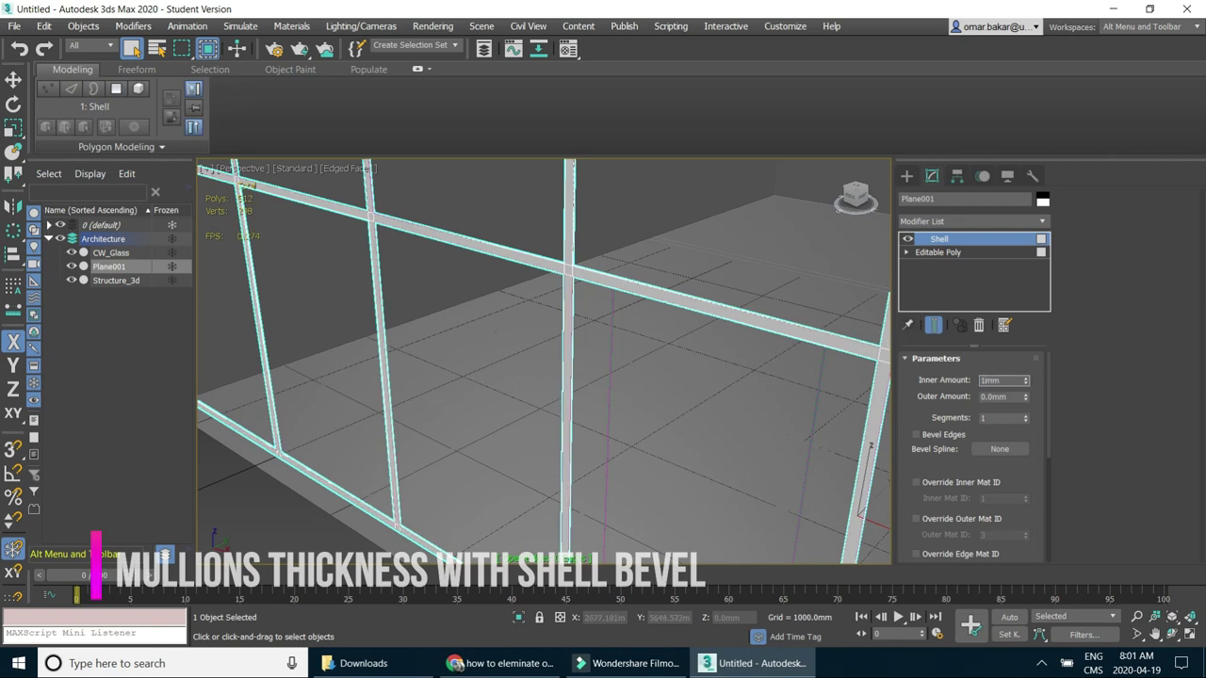
text(125)
key(Return)
key(Return)
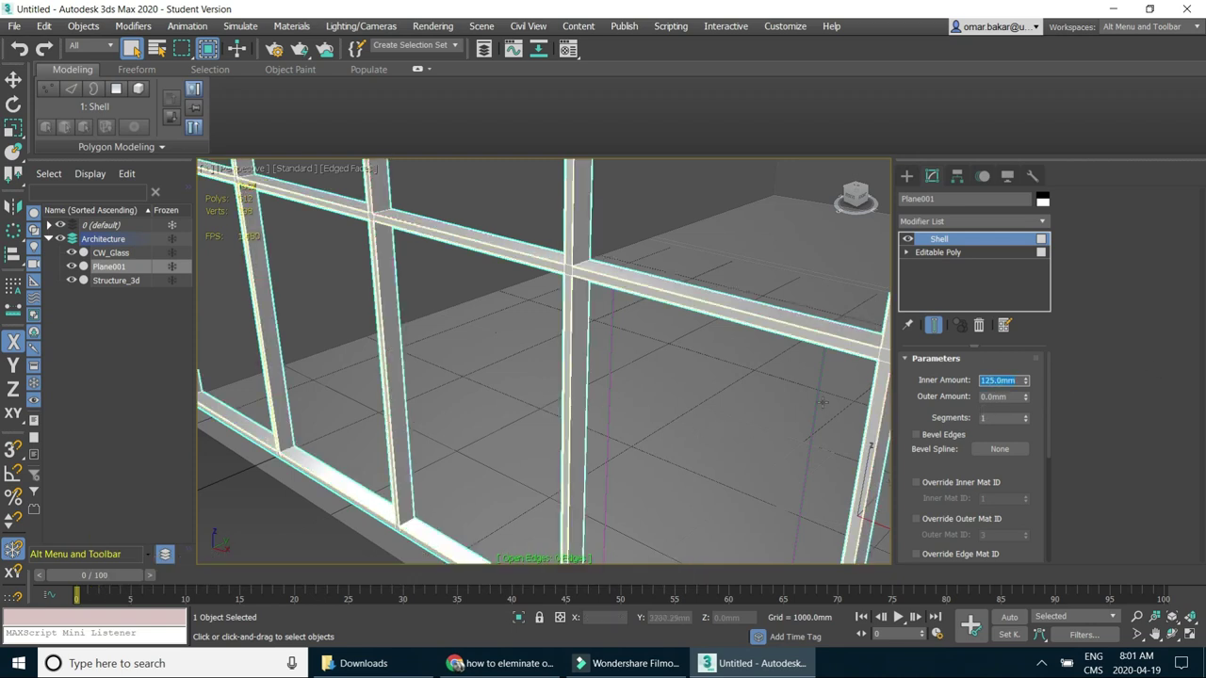
click(992, 396)
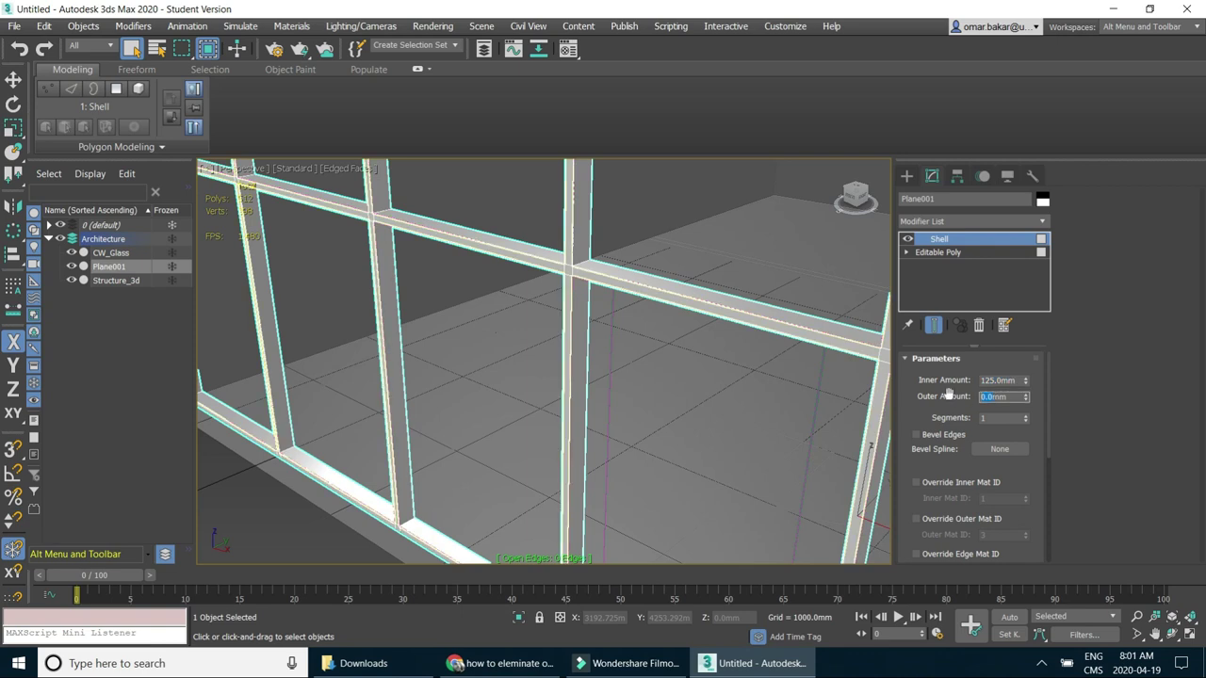
text(25)
key(Return)
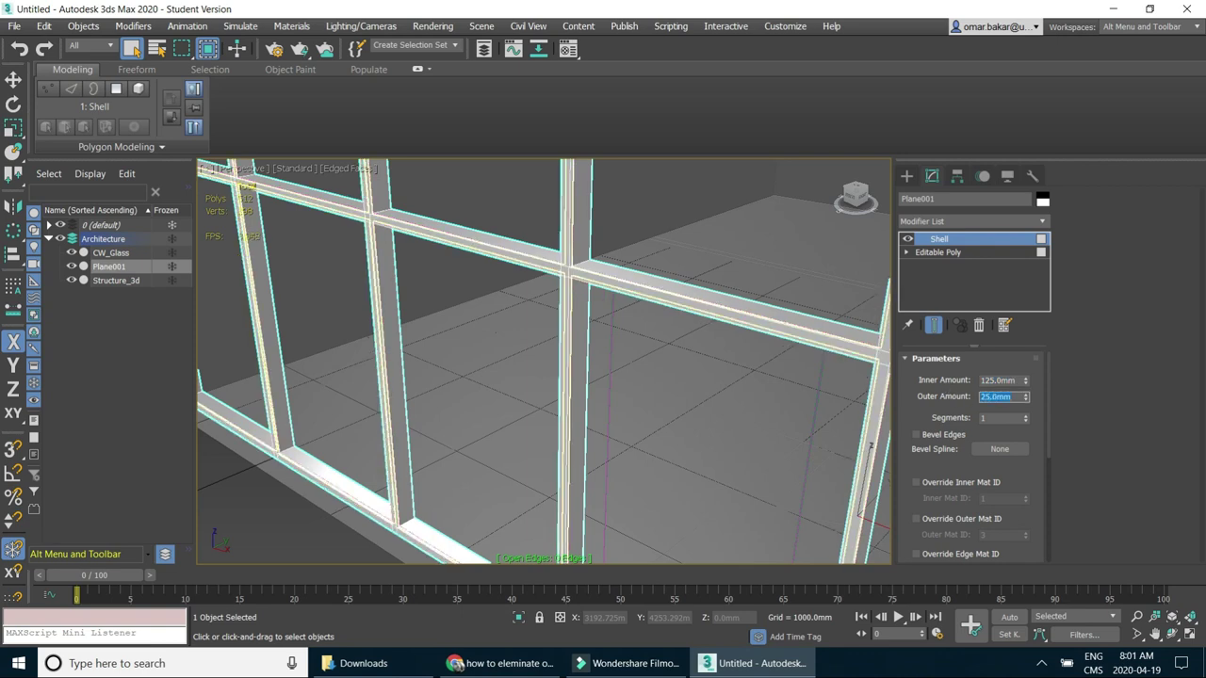
Orbit and zoom around the thickened frame to inspect the mullions.
mouse_move(644, 311)
alt+middle_down()
mouse_move(617, 344)
mouse_move(588, 327)
alt+middle_up()
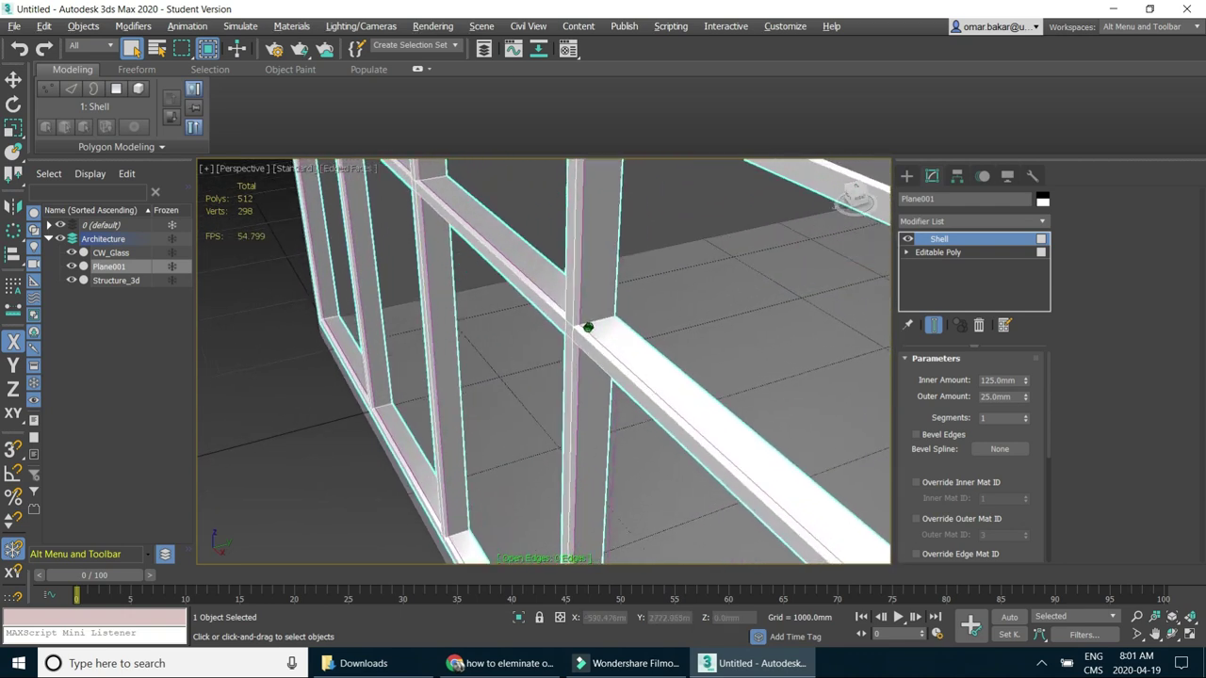
scroll(588, 327, up, 5)
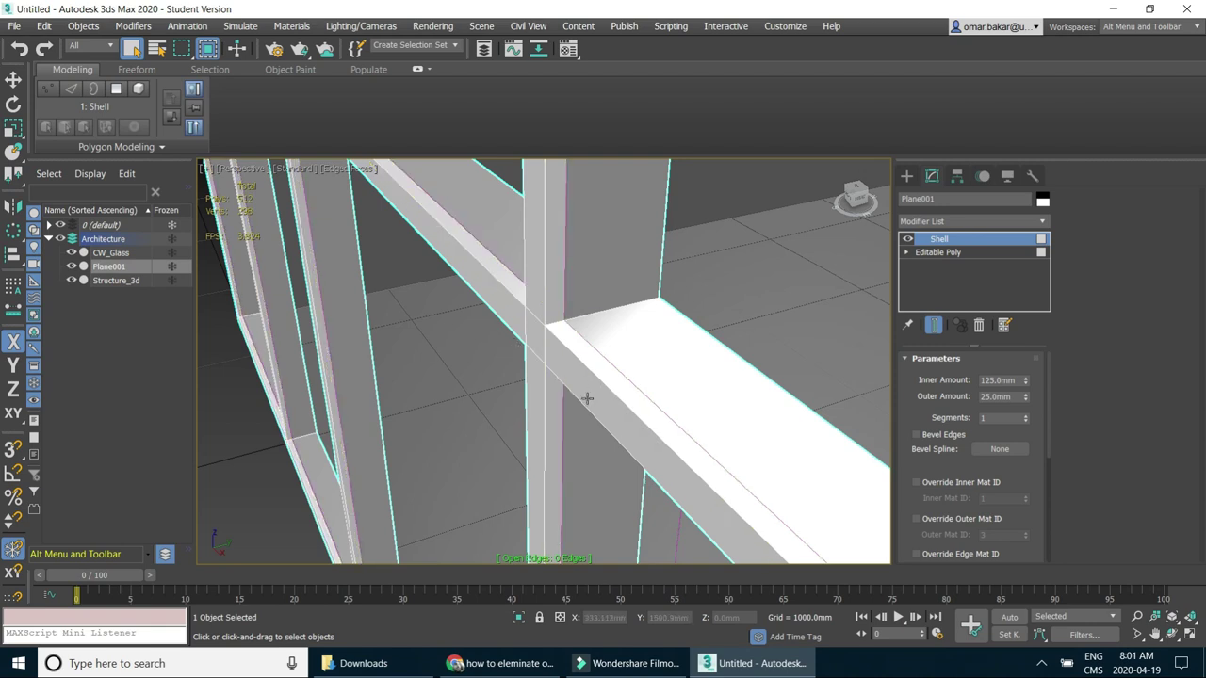
scroll(586, 398, down, 2)
scroll(586, 395, down, 1)
scroll(586, 396, down, 1)
scroll(586, 395, down, 1)
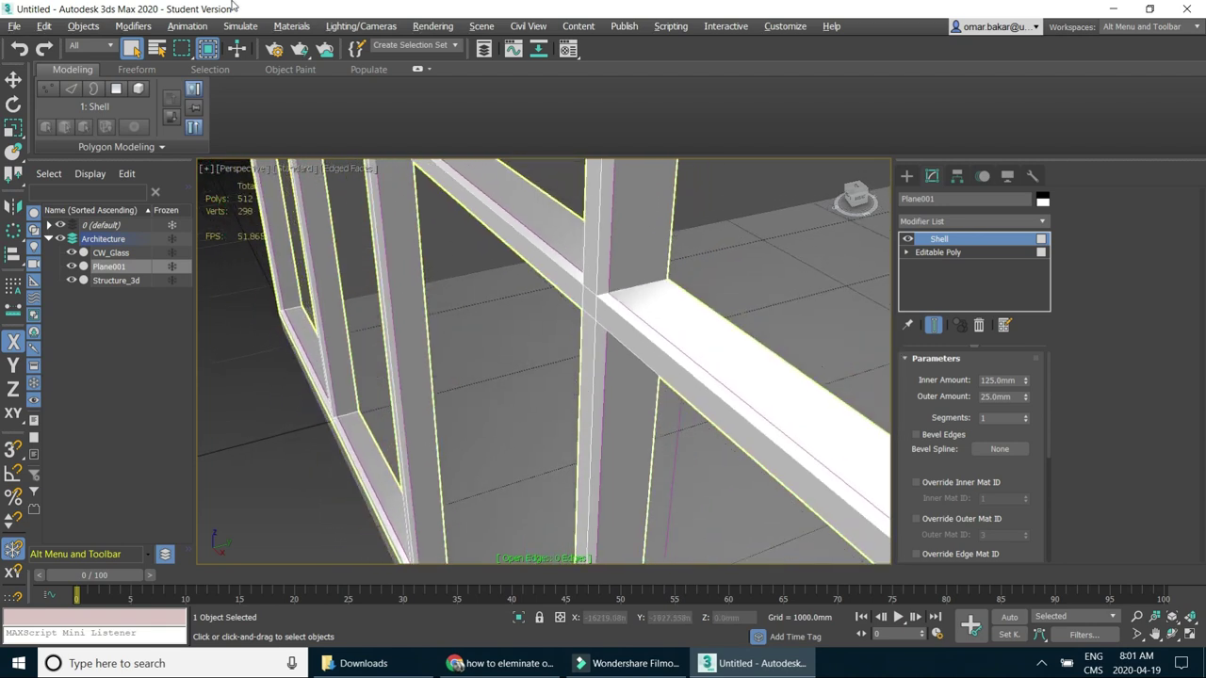
alt+middle_drag(456, 272, 207, 509)
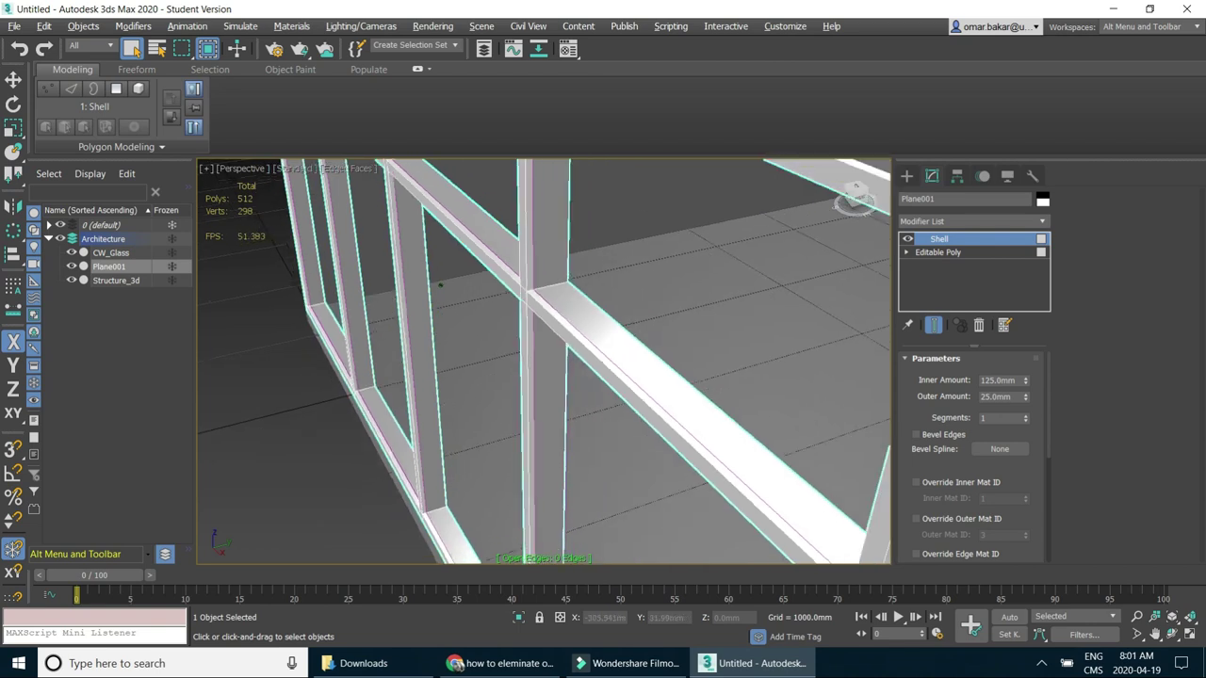
mouse_move(631, 411)
alt+middle_down()
mouse_move(585, 381)
mouse_move(477, 497)
alt+middle_up()
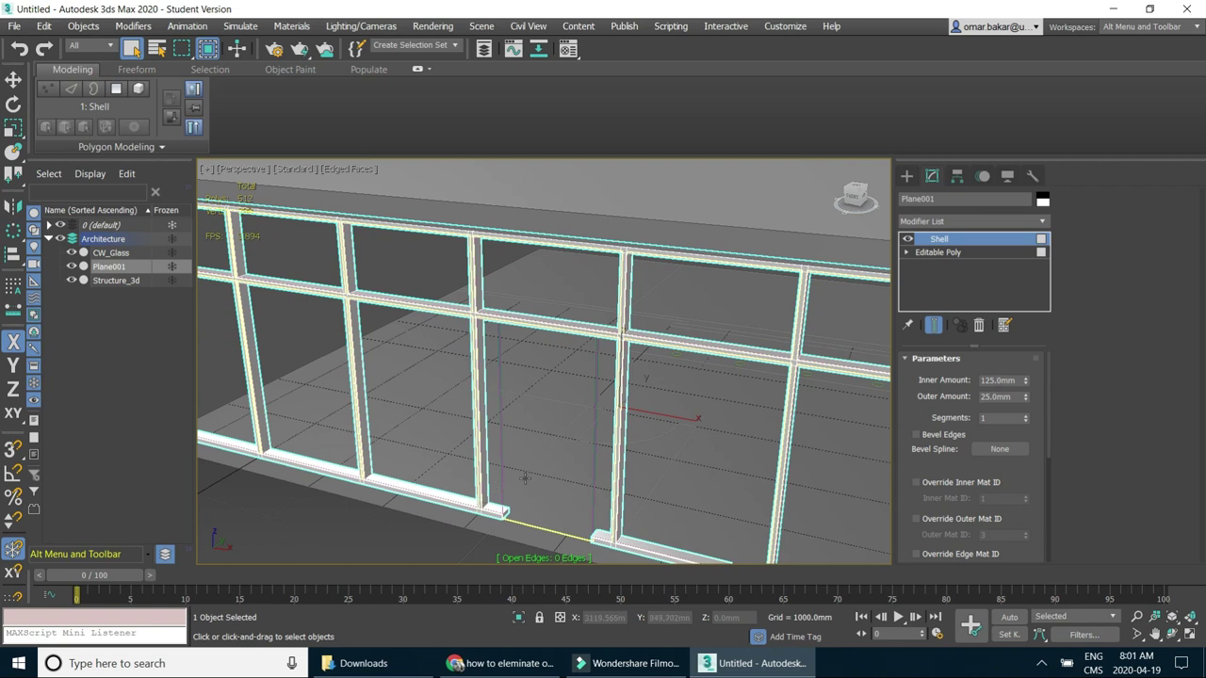
Restore the four-viewport layout and zoom the views.
click(1189, 635)
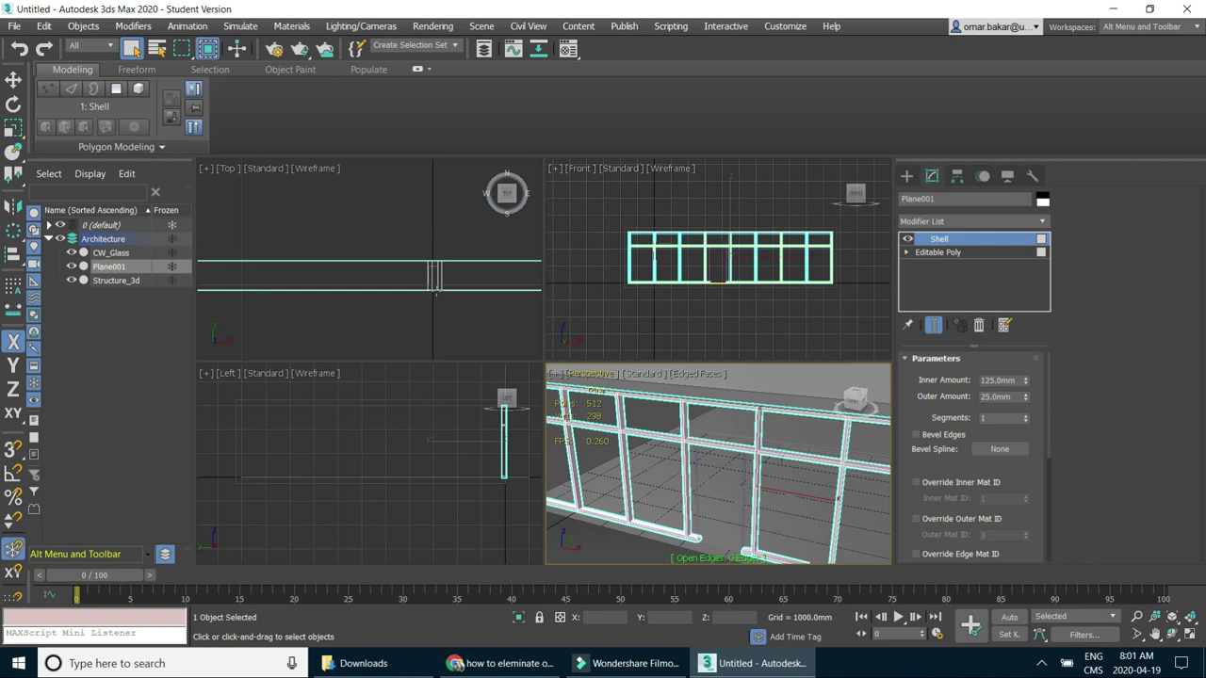
scroll(382, 286, down, 3)
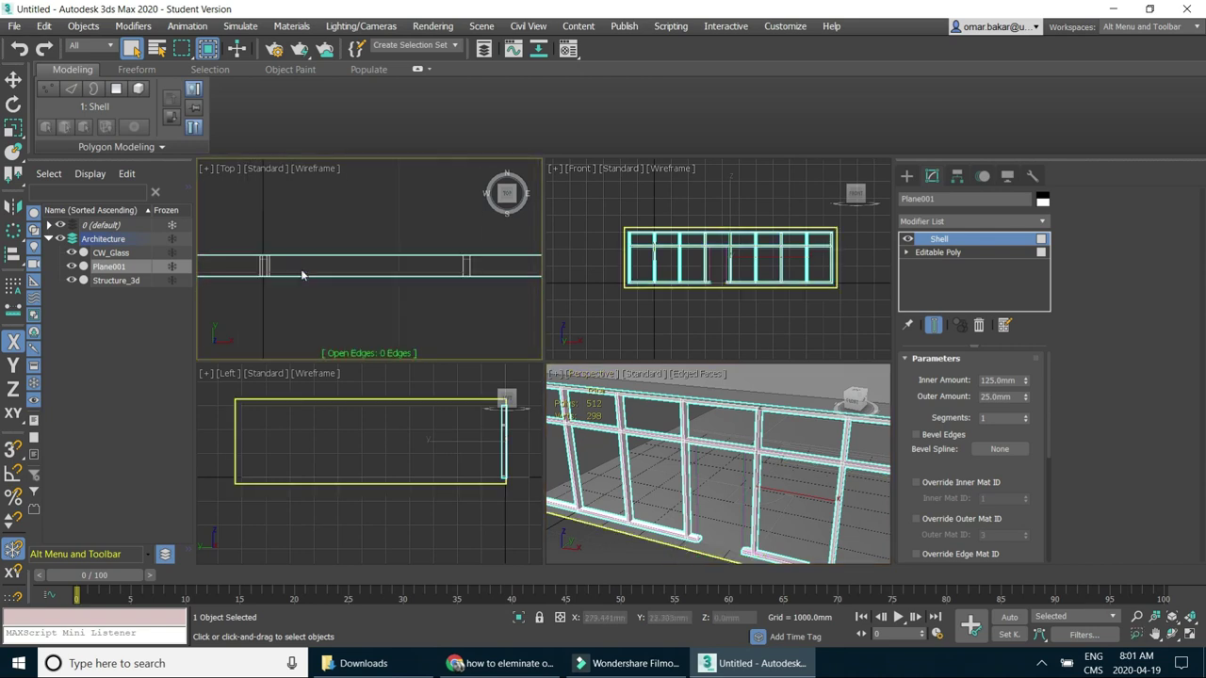
scroll(427, 265, up, 1)
scroll(426, 265, up, 2)
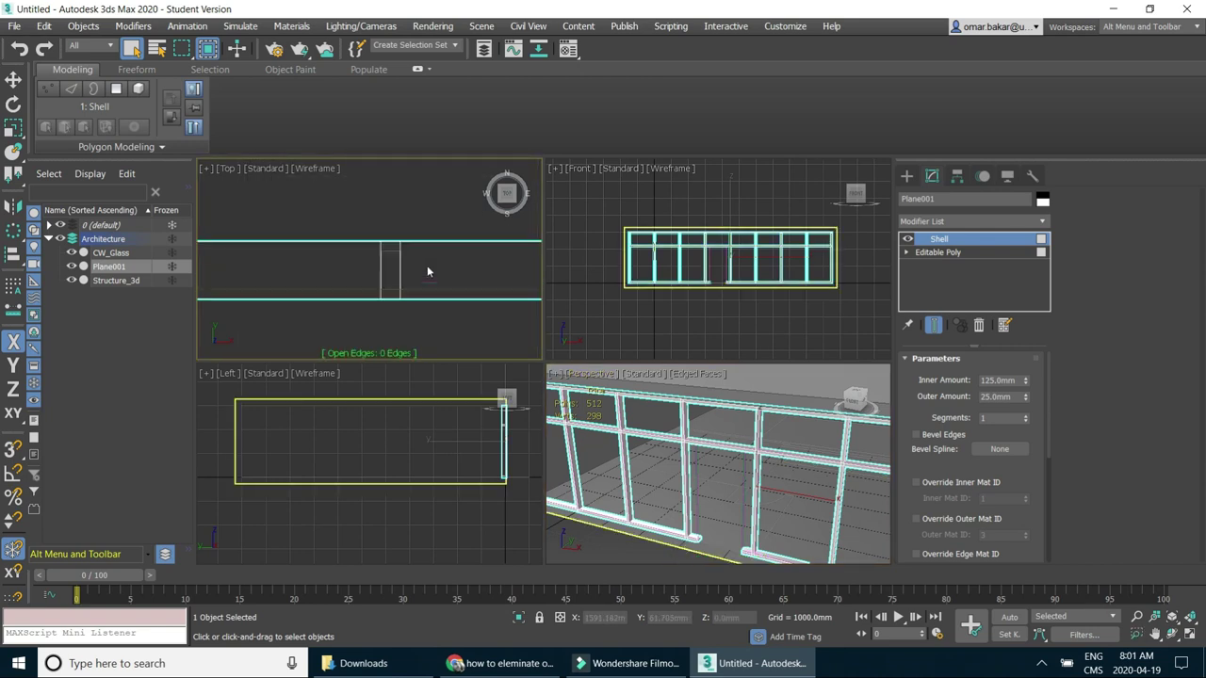
scroll(406, 277, up, 1)
scroll(379, 269, up, 1)
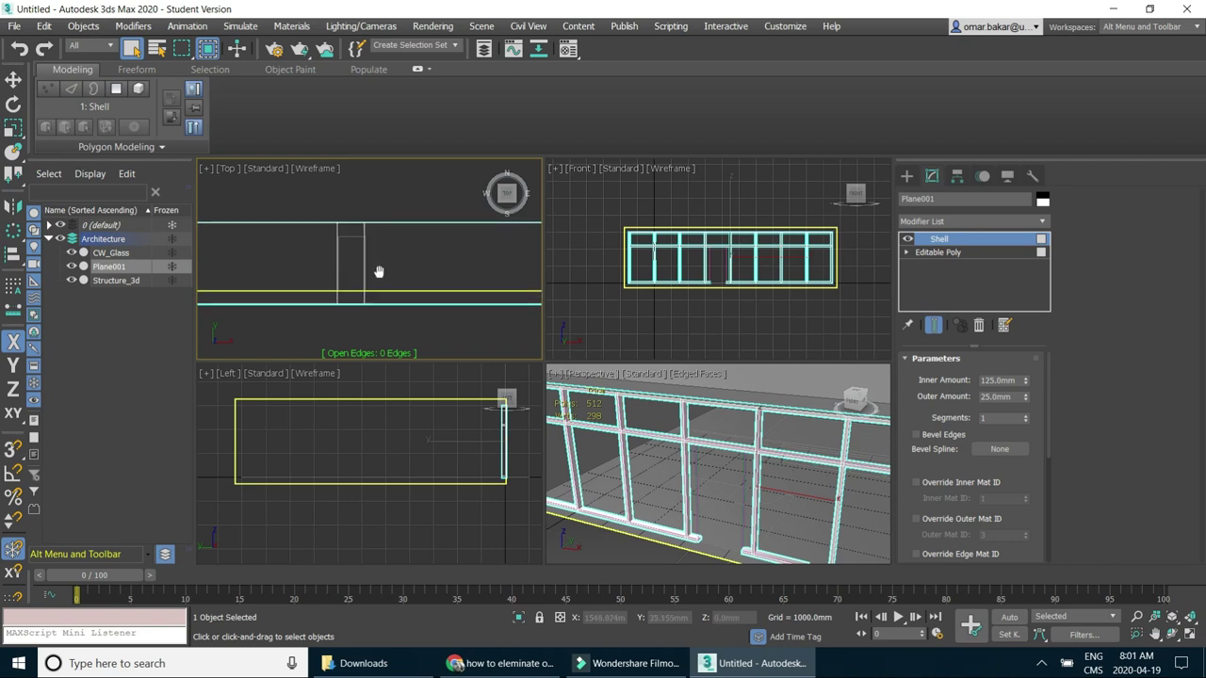
Choose the Line spline tool and maximize the Top view framed on the wall edge.
click(906, 176)
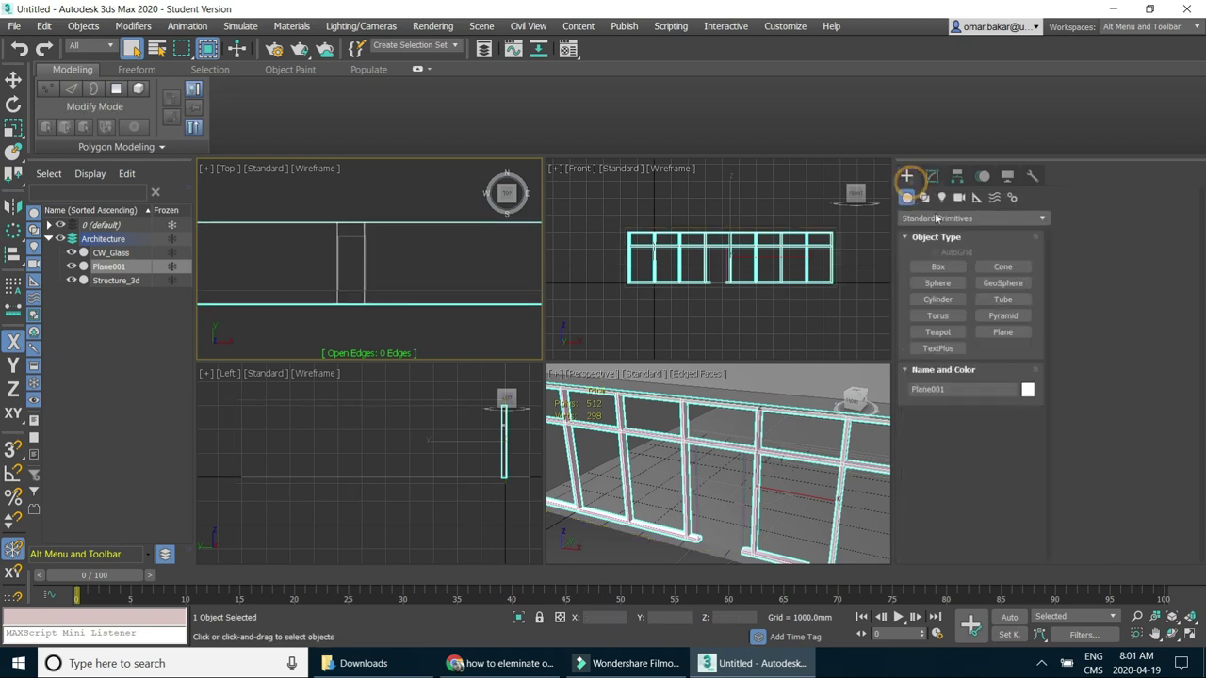
click(924, 197)
click(937, 279)
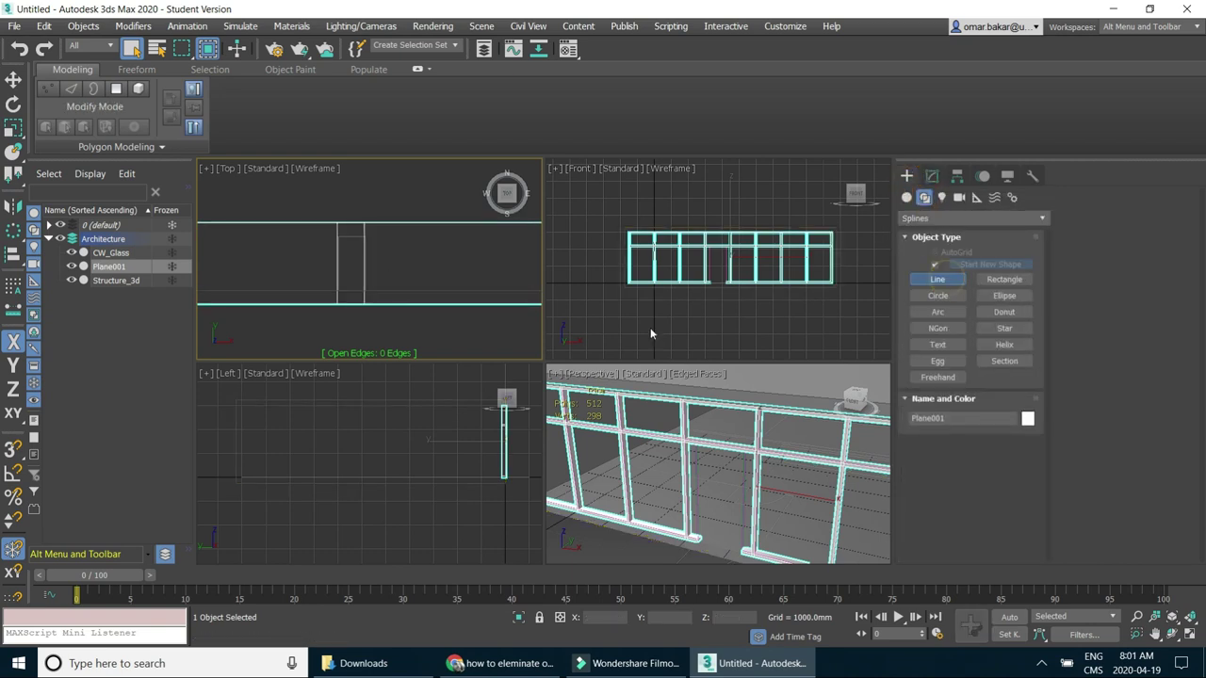
scroll(382, 287, up, 2)
middle_drag(386, 277, 351, 304)
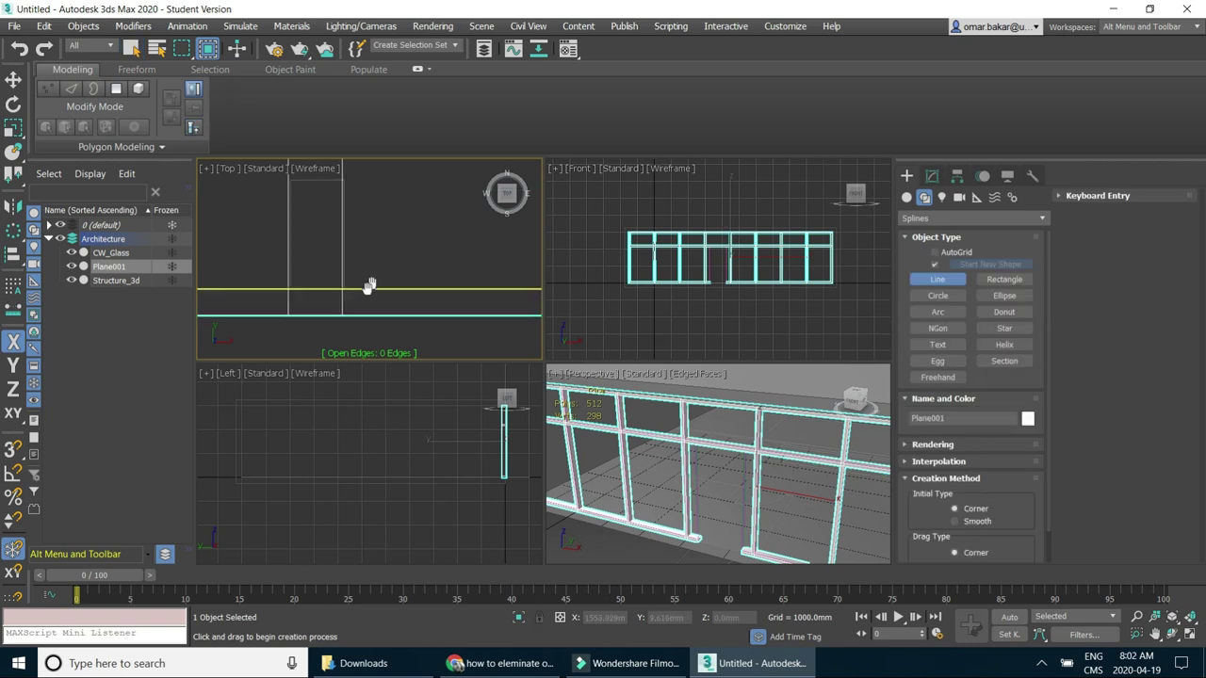
scroll(350, 305, down, 1)
scroll(352, 303, down, 1)
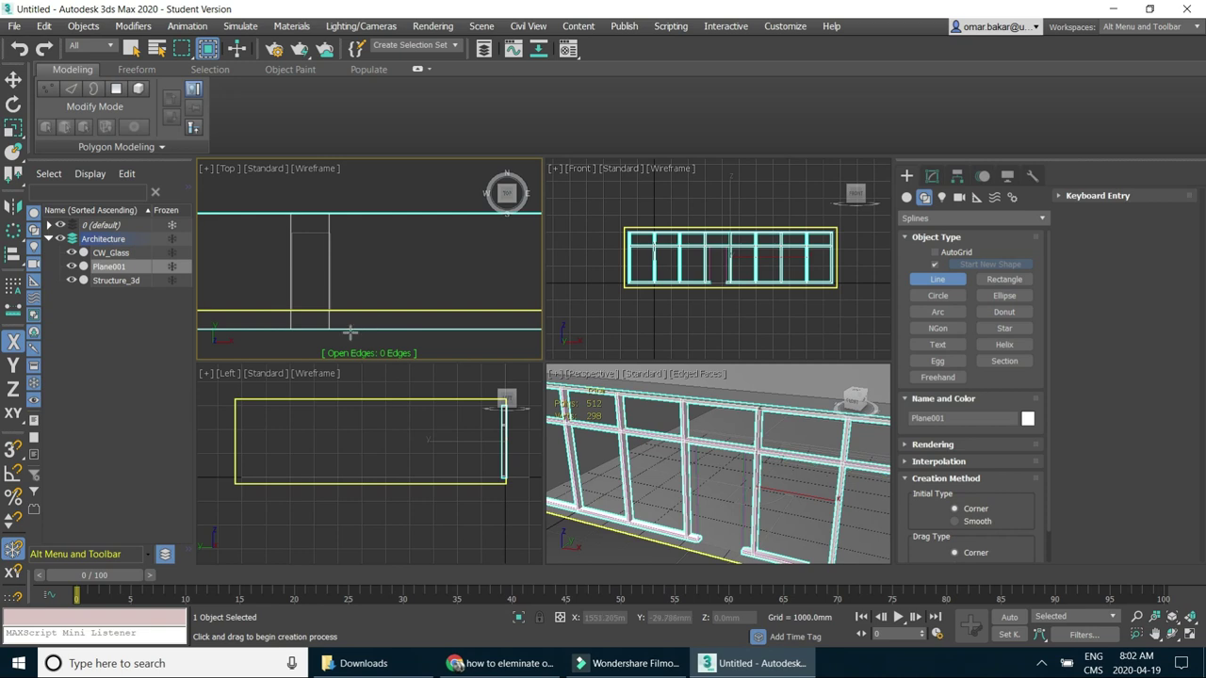
scroll(357, 329, up, 2)
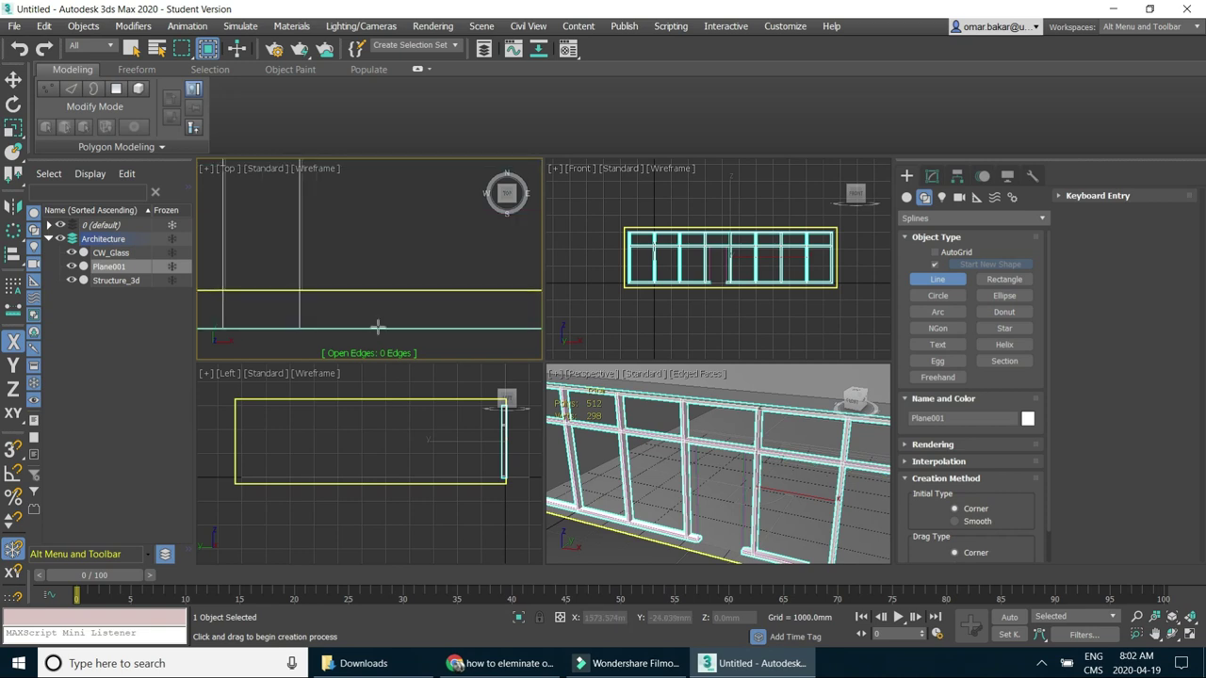
click(1189, 634)
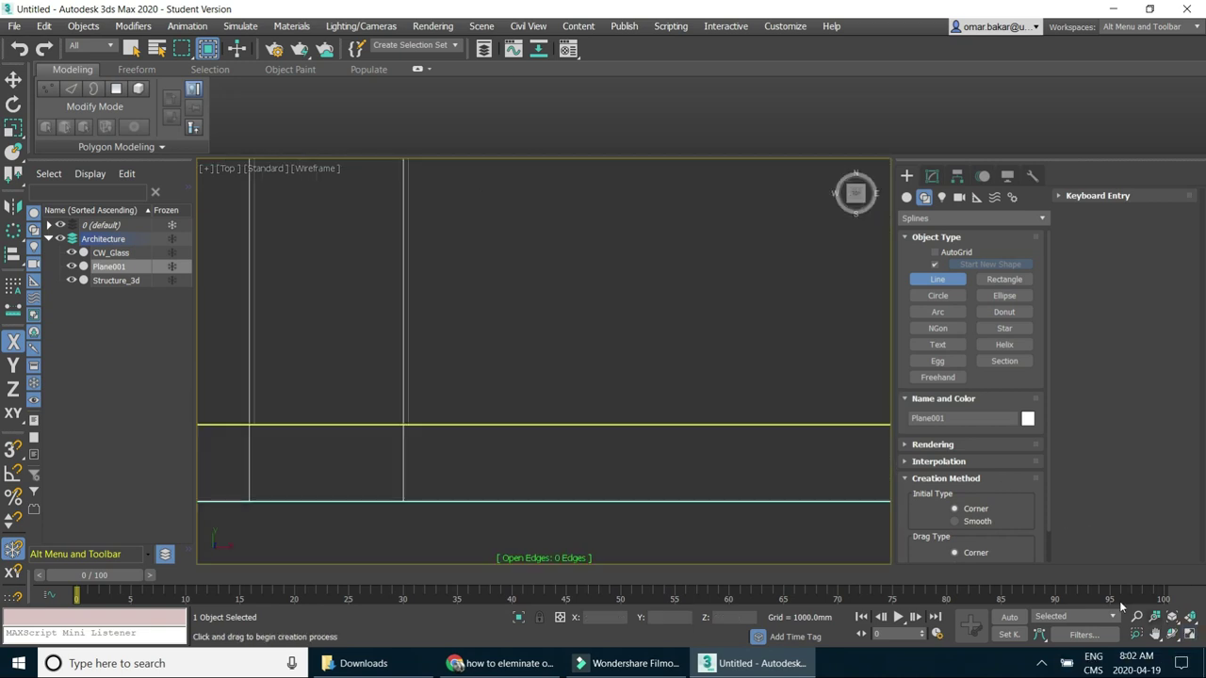
scroll(546, 363, down, 1)
middle_drag(546, 364, 531, 405)
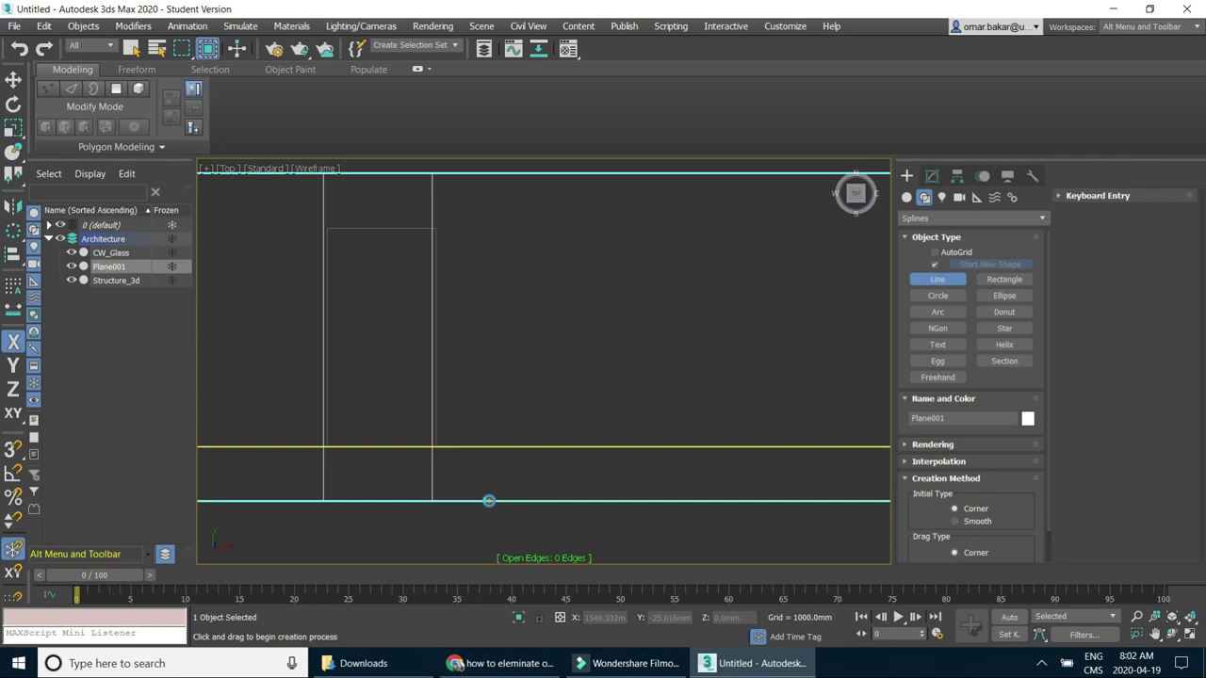
Draw the seven-point stepped Line001 profile along the frame edge and finish it.
click(489, 500)
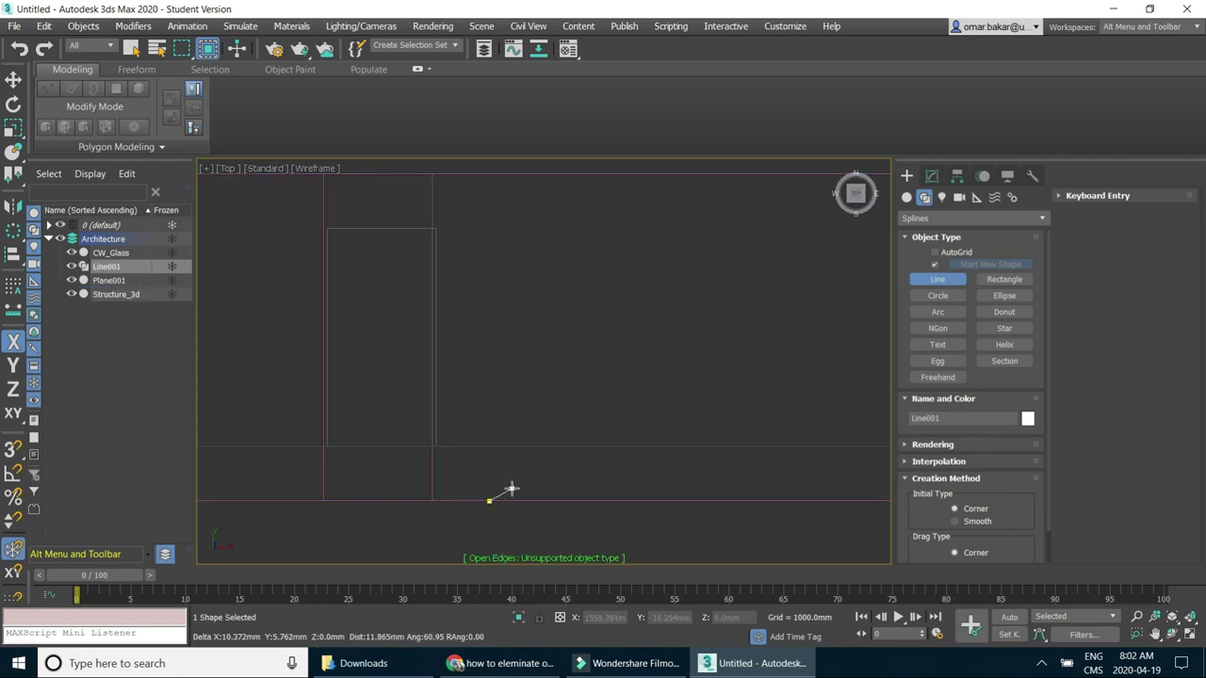
click(514, 488)
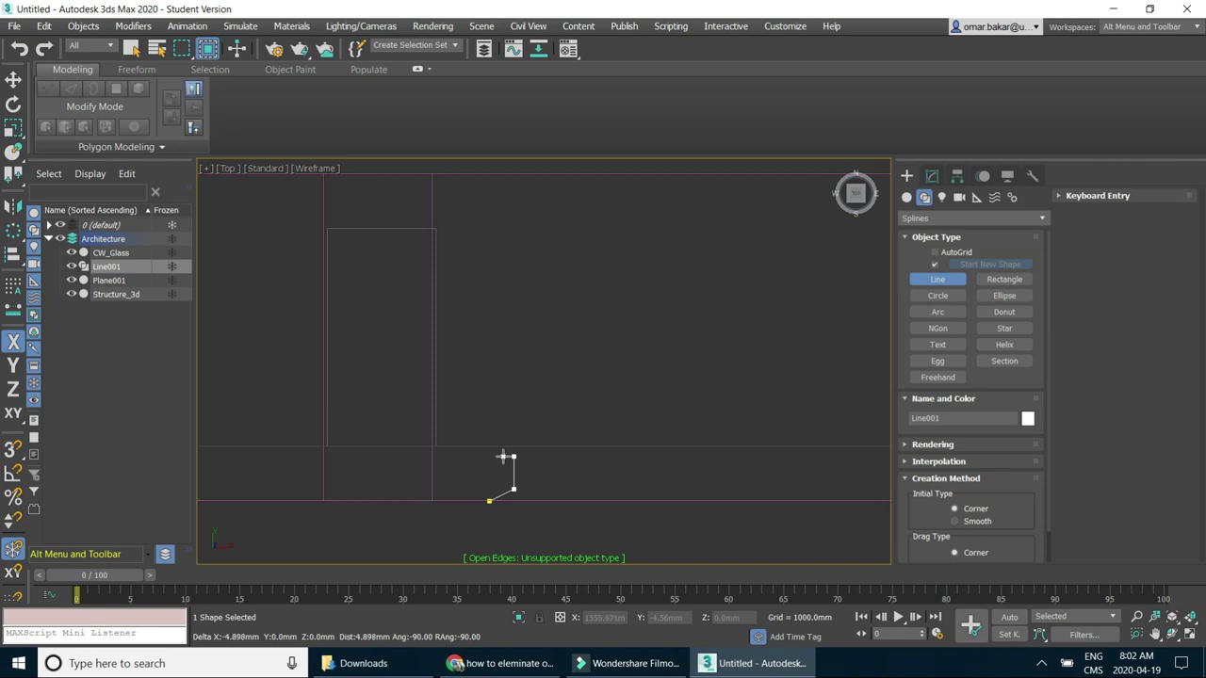
click(502, 456)
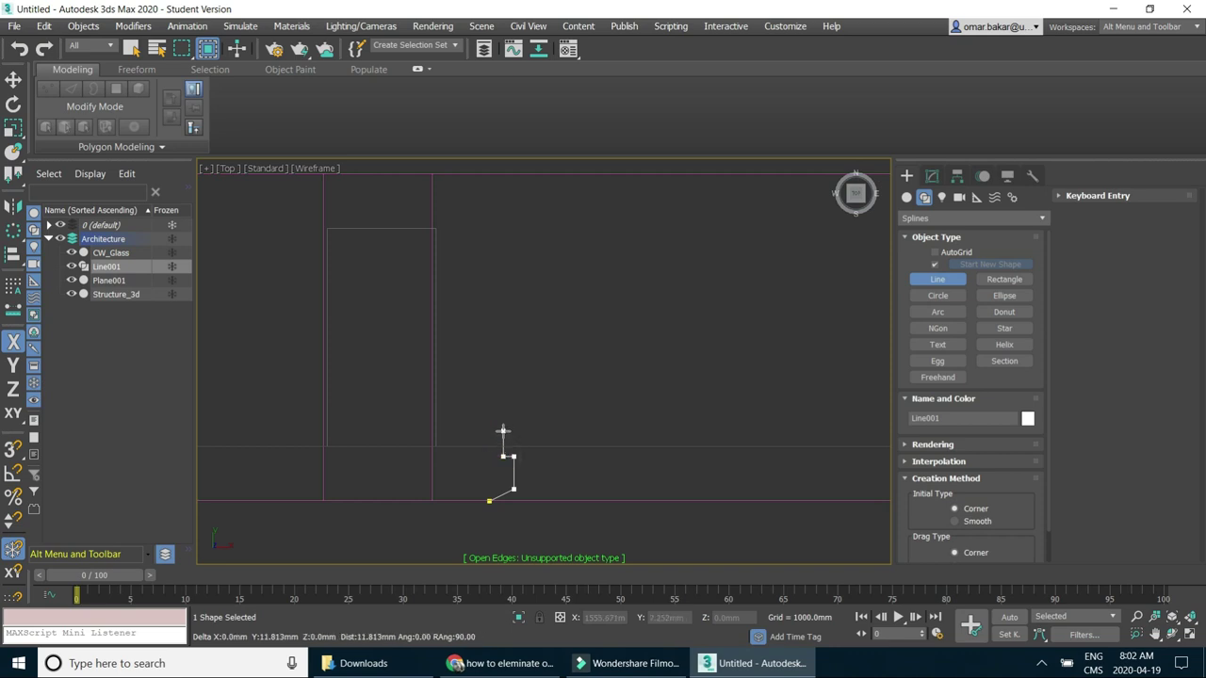
click(503, 433)
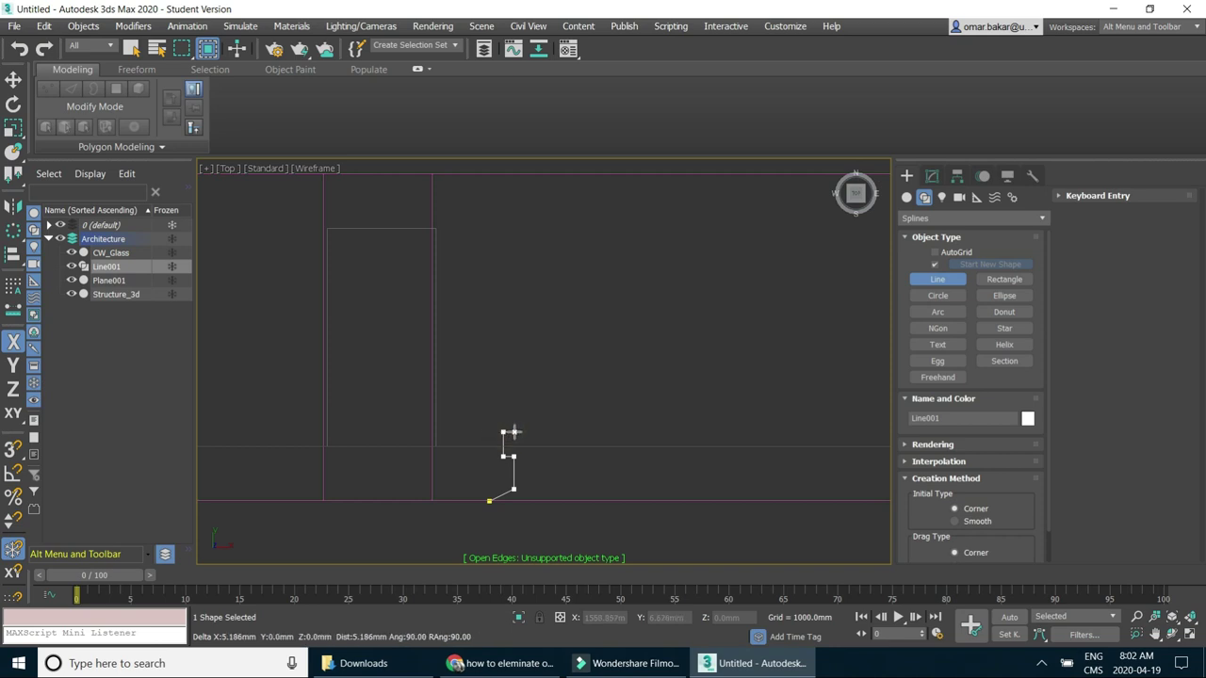
click(513, 432)
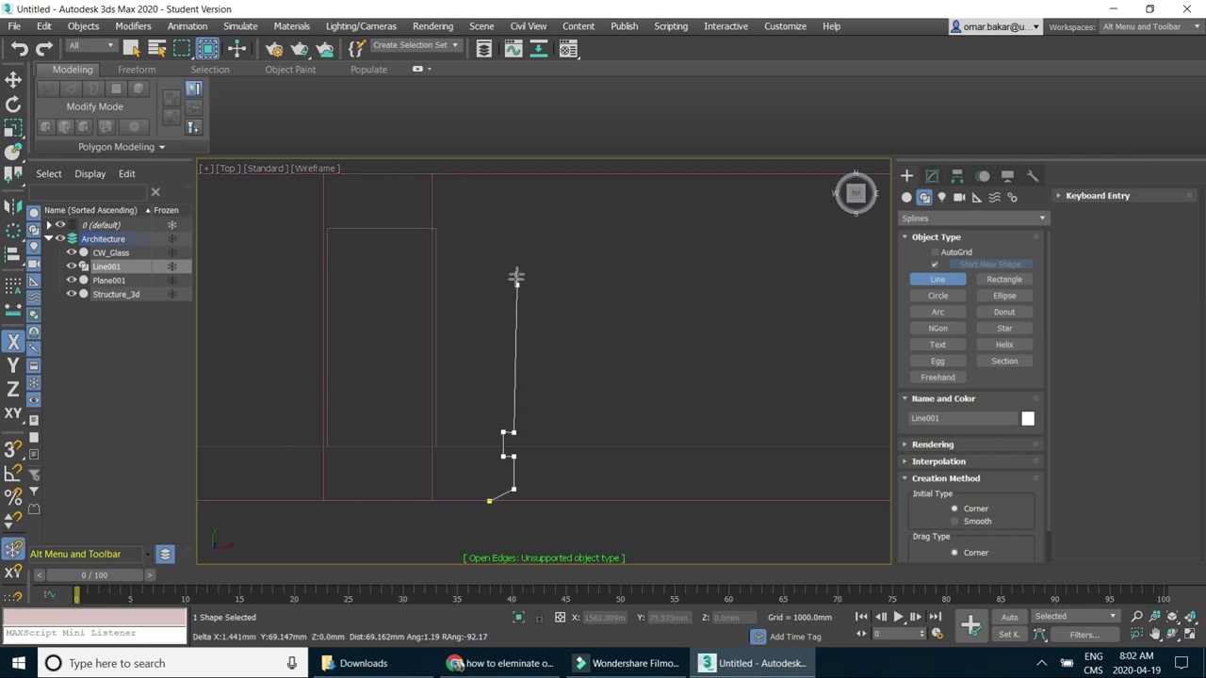
click(514, 190)
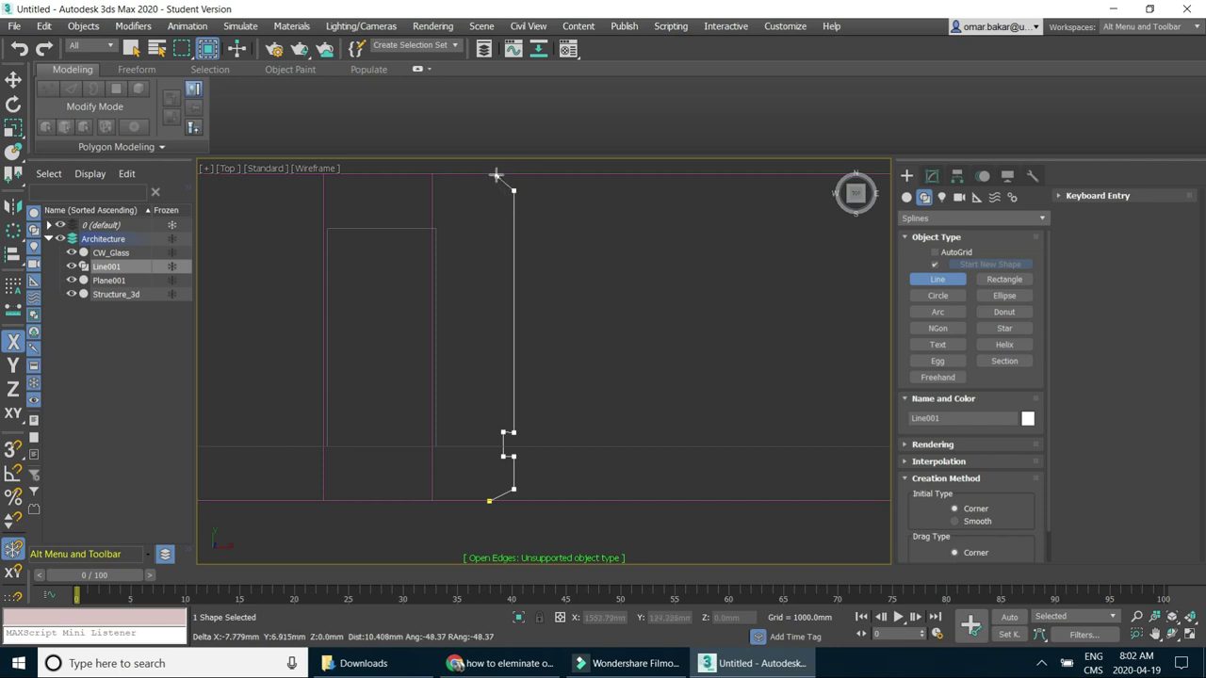
click(493, 174)
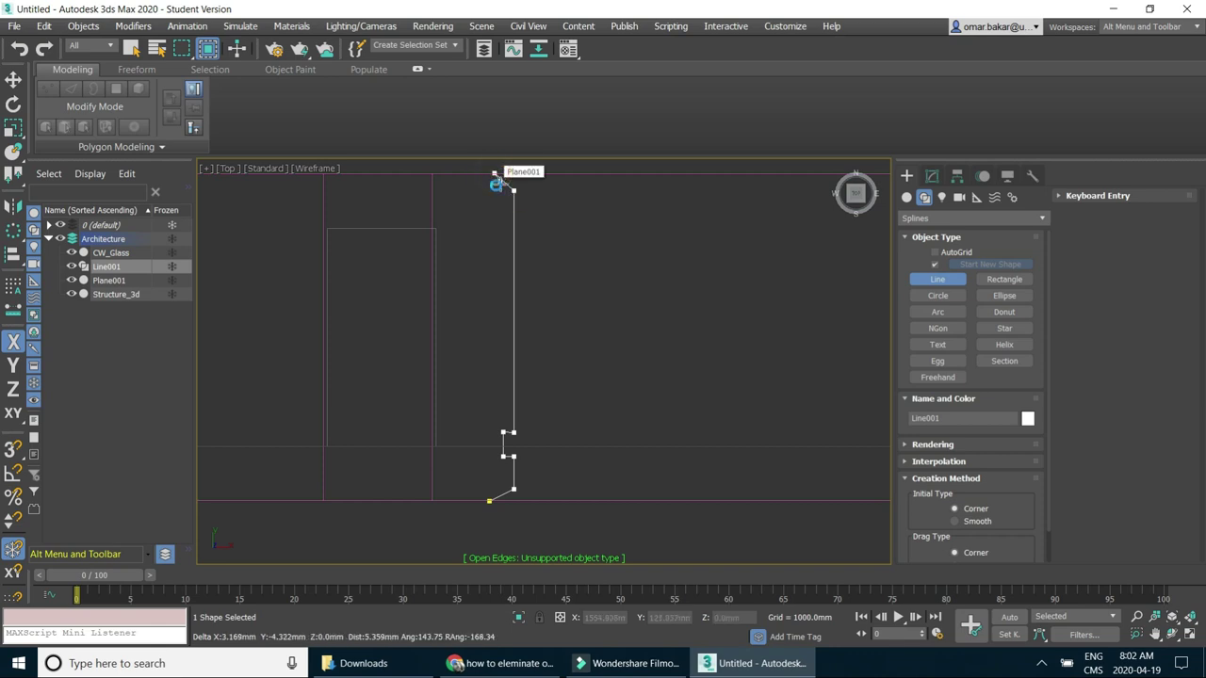
right_click(567, 256)
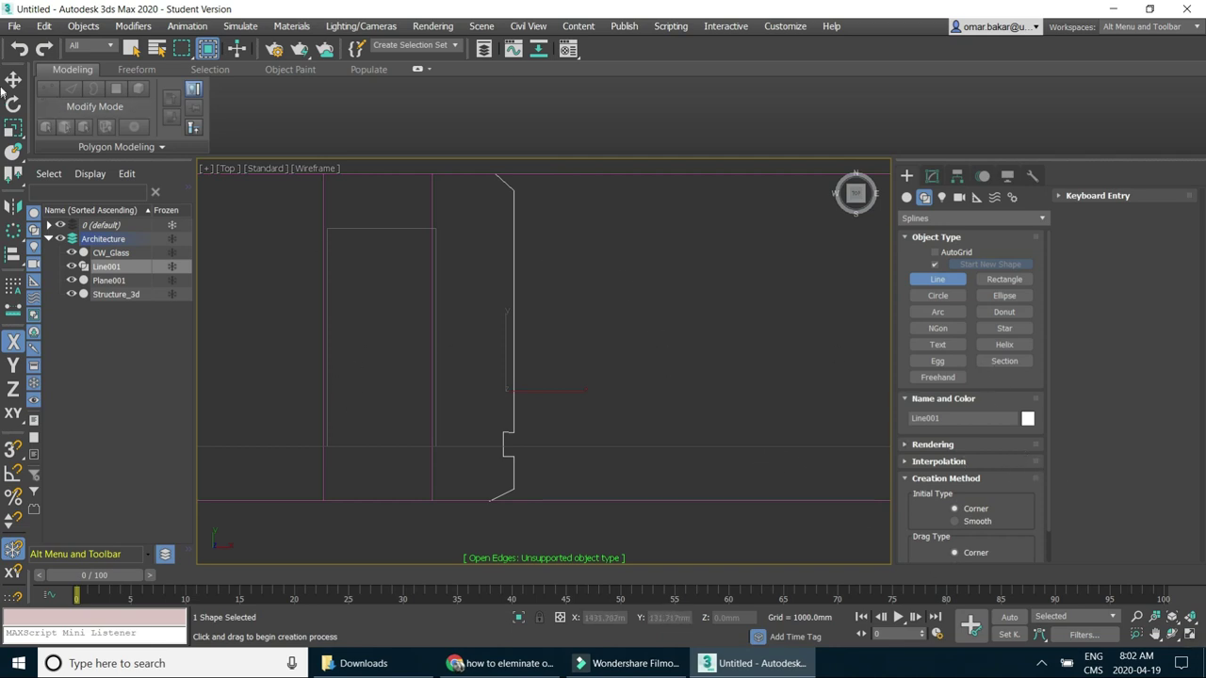
click(135, 50)
Enable Bevel Edges on Plane001's Shell modifier with Line001 as the bevel spline.
click(432, 179)
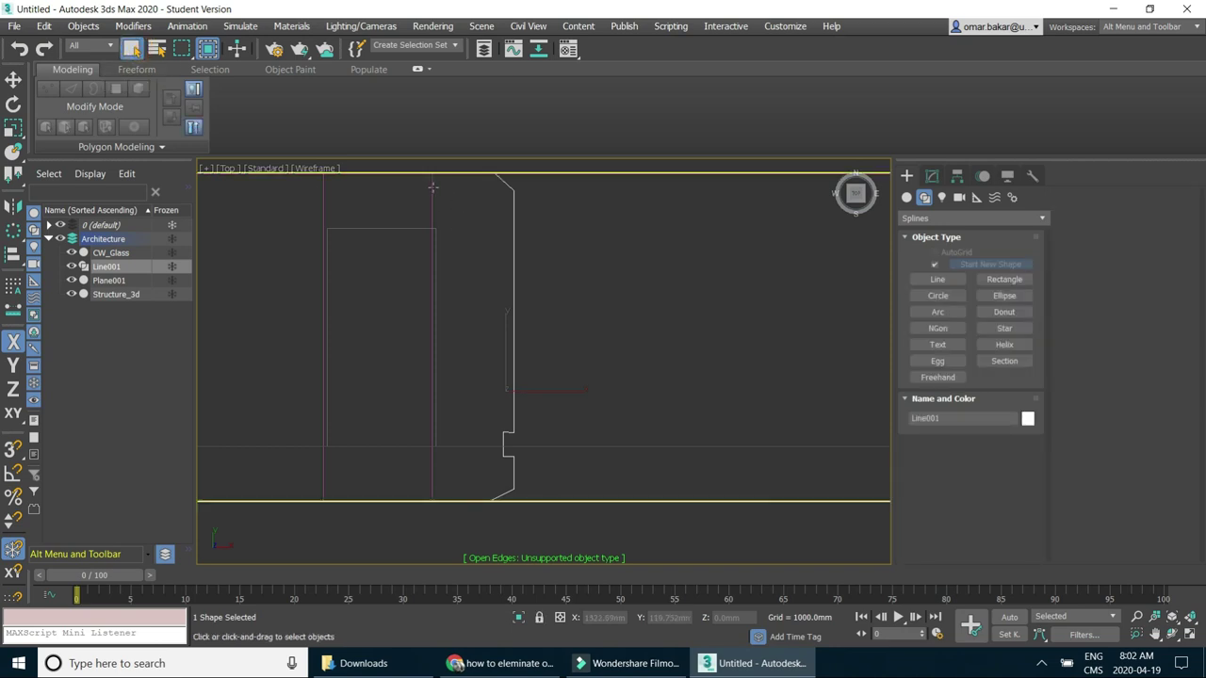
click(931, 175)
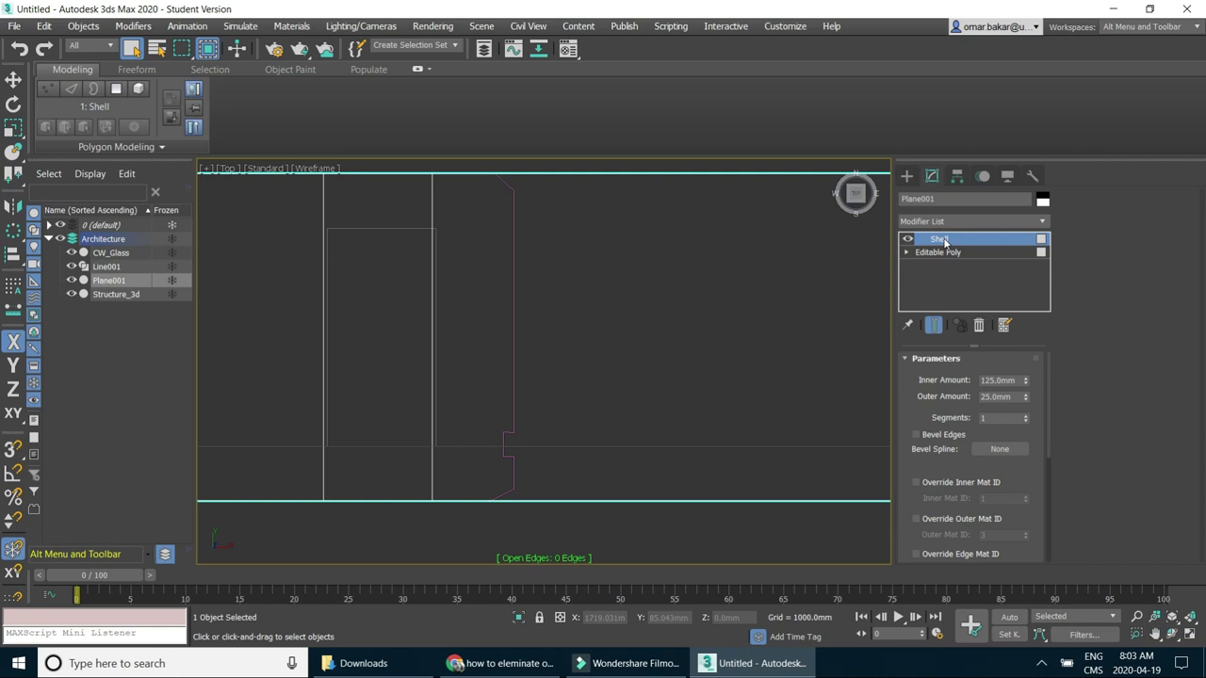
click(917, 435)
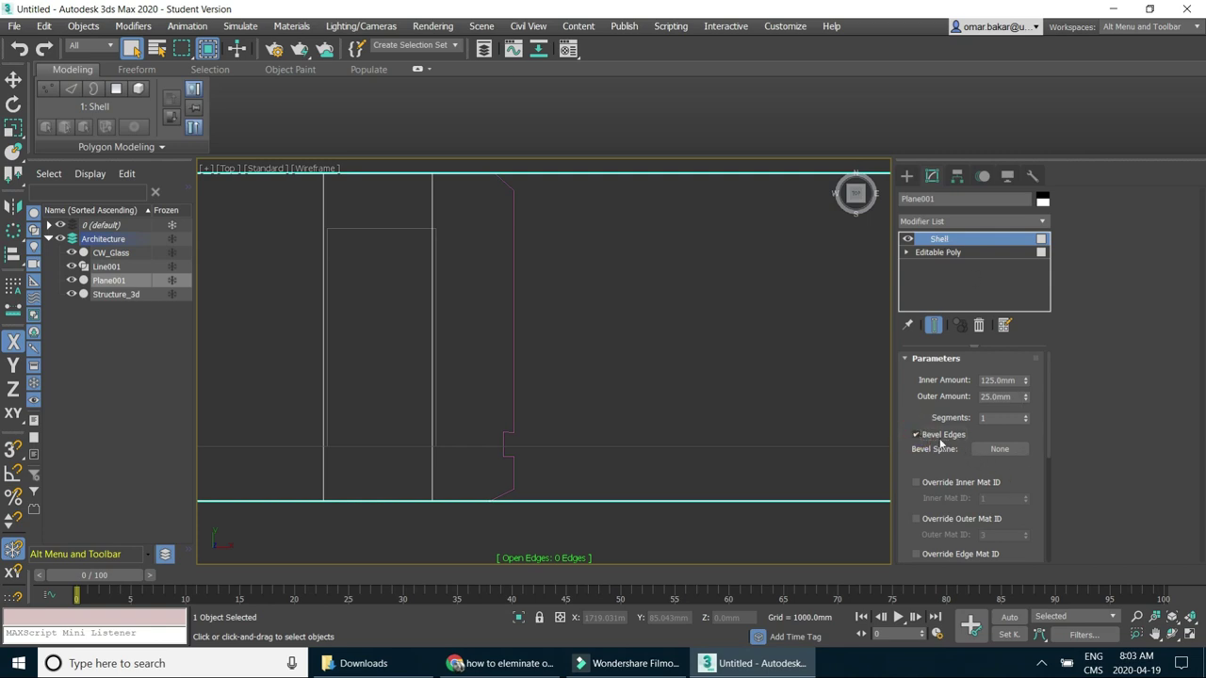
click(1000, 448)
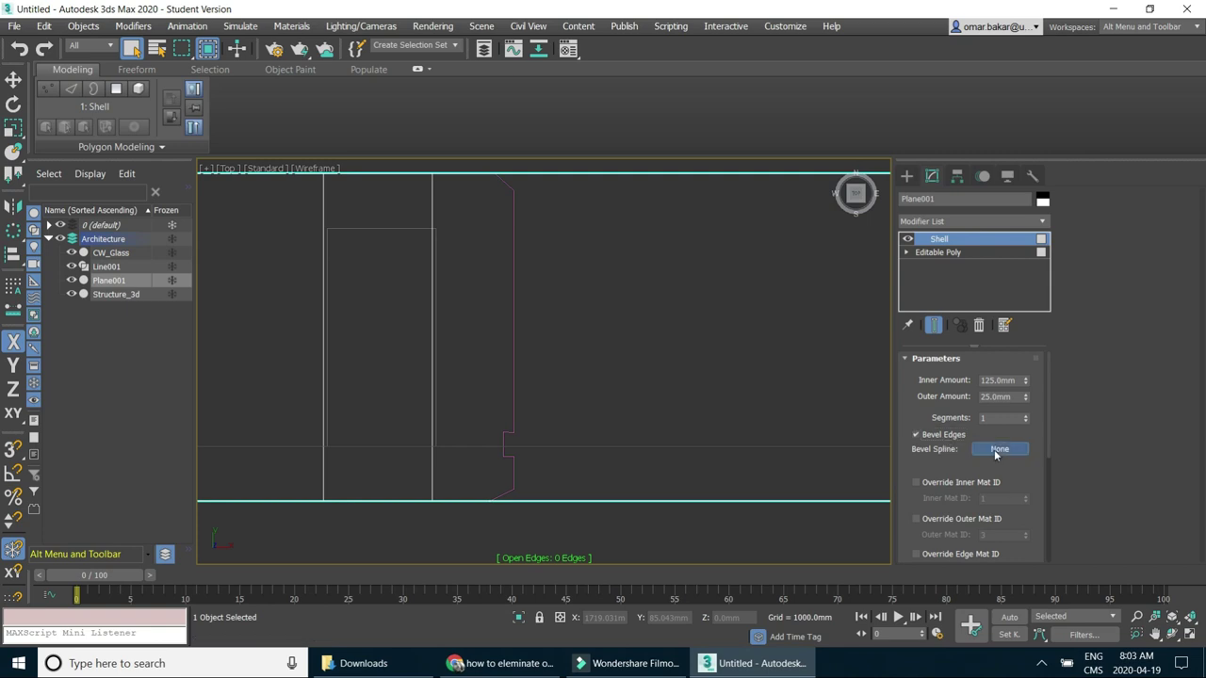
click(516, 304)
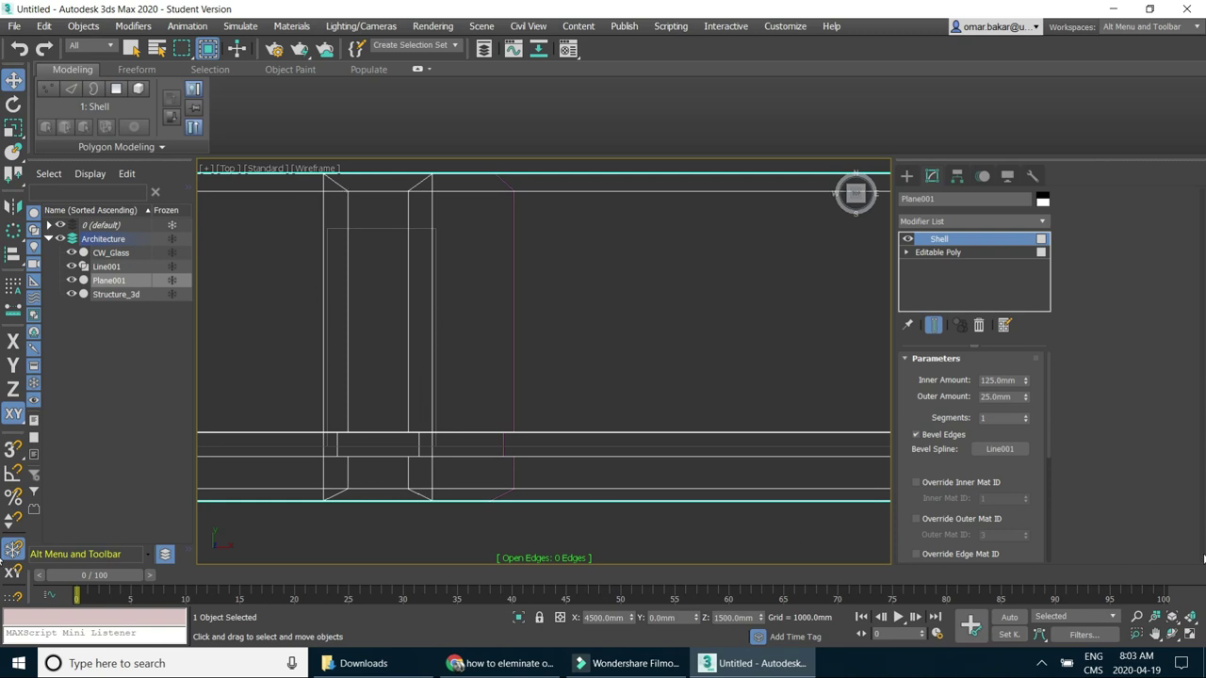
click(1189, 637)
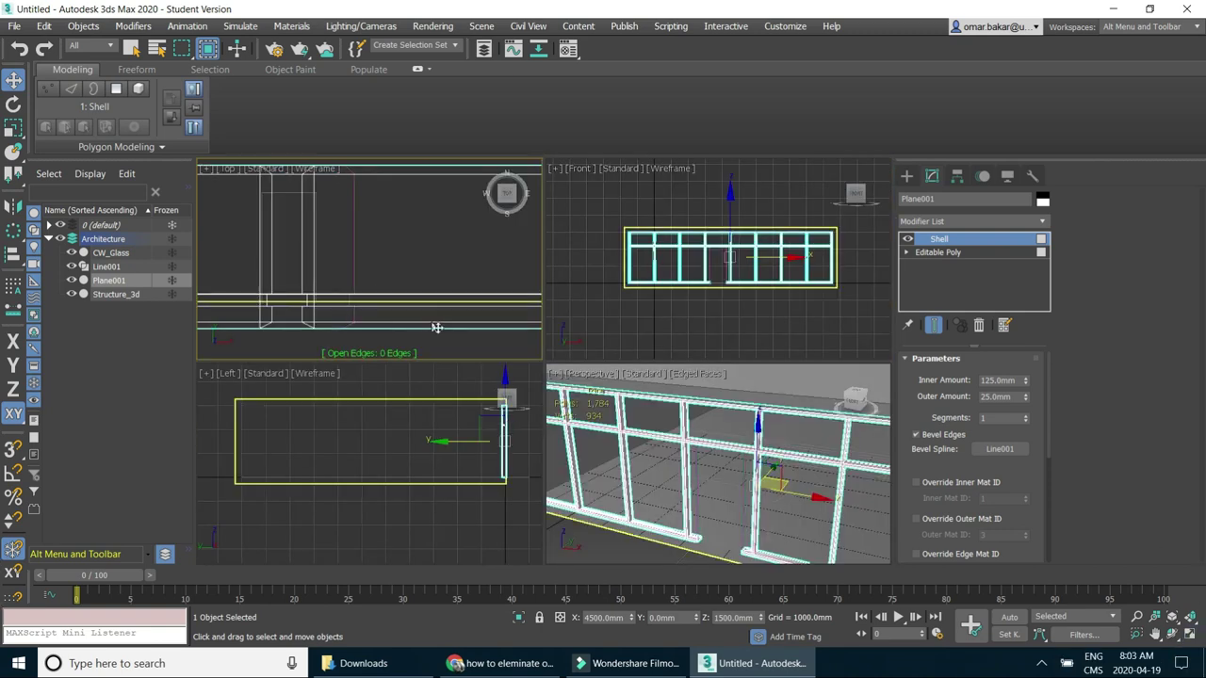
Maximize the Perspective view and zoom and orbit to check the bevelled mullions.
click(827, 469)
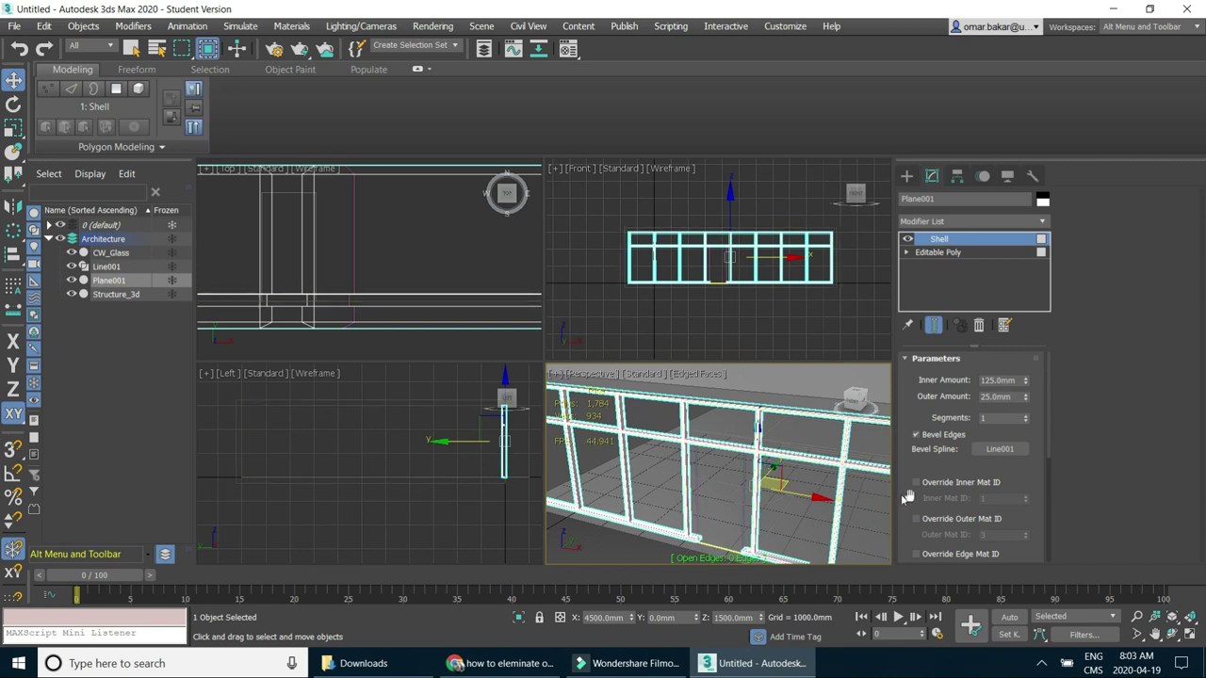
click(1189, 636)
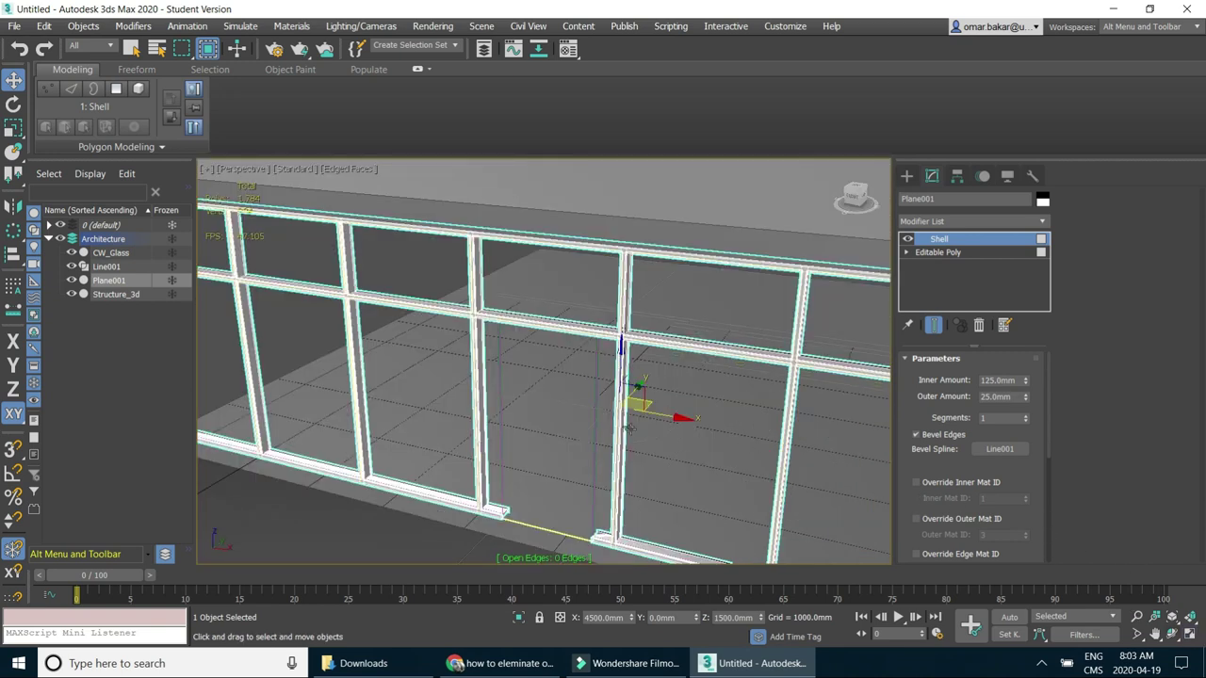
scroll(601, 387, up, 2)
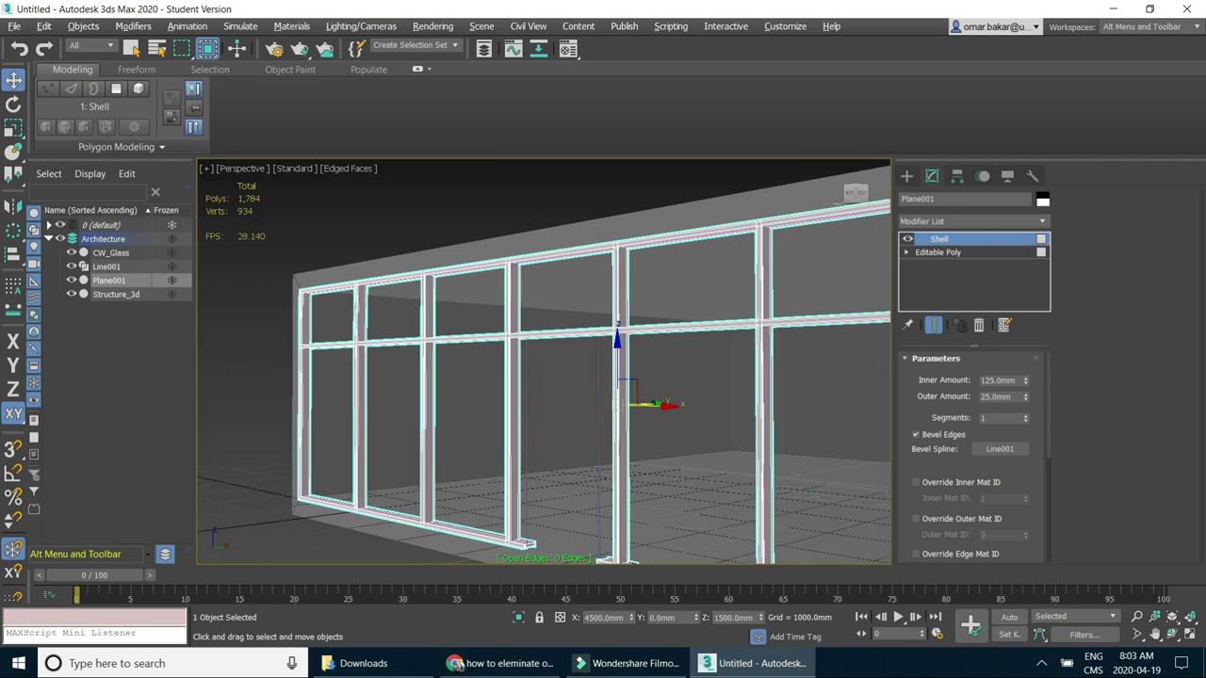
scroll(601, 387, up, 4)
scroll(601, 387, up, 4)
scroll(617, 419, down, 3)
mouse_move(617, 419)
alt+middle_down()
mouse_move(544, 431)
mouse_move(546, 415)
mouse_move(494, 417)
mouse_move(556, 426)
alt+middle_up()
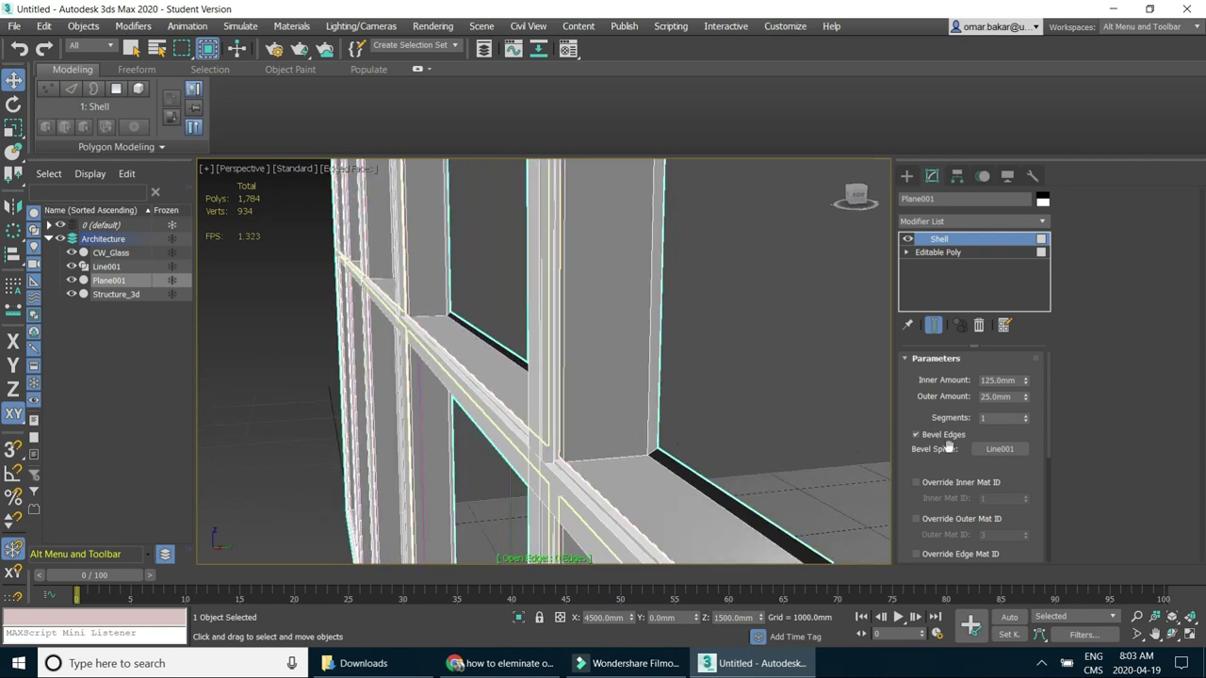
drag(1021, 471, 1032, 306)
drag(1033, 321, 1028, 382)
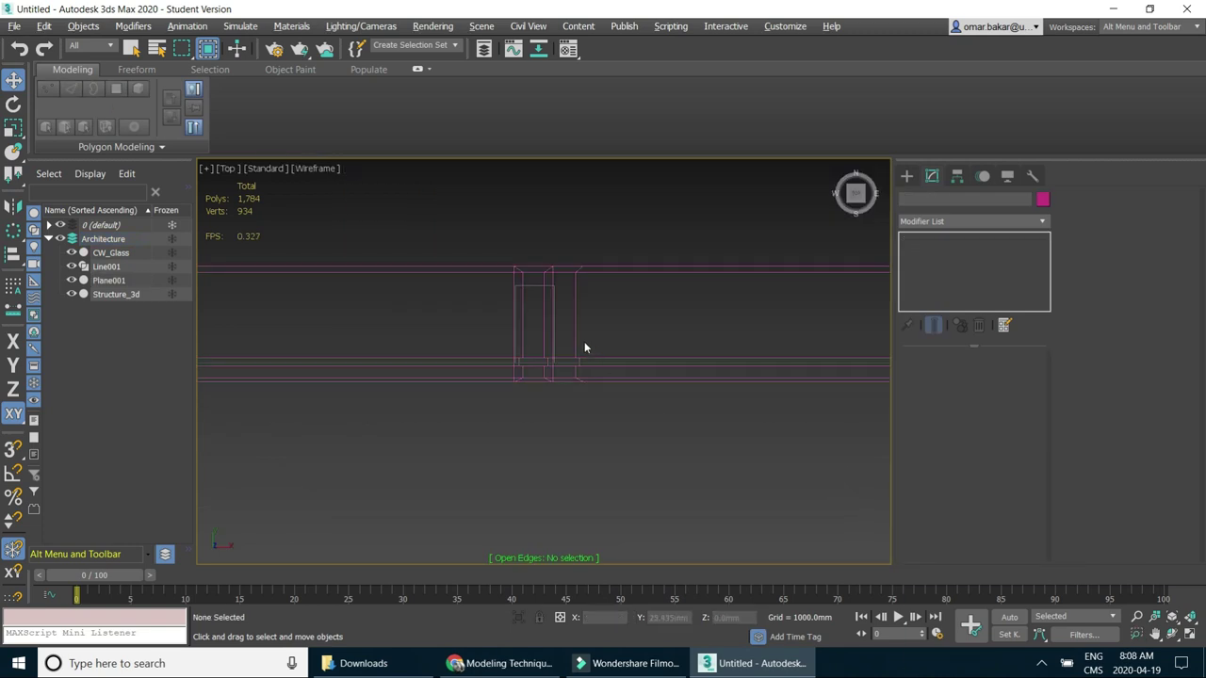
Select the Line001 profile at Spline sub-object level.
click(576, 309)
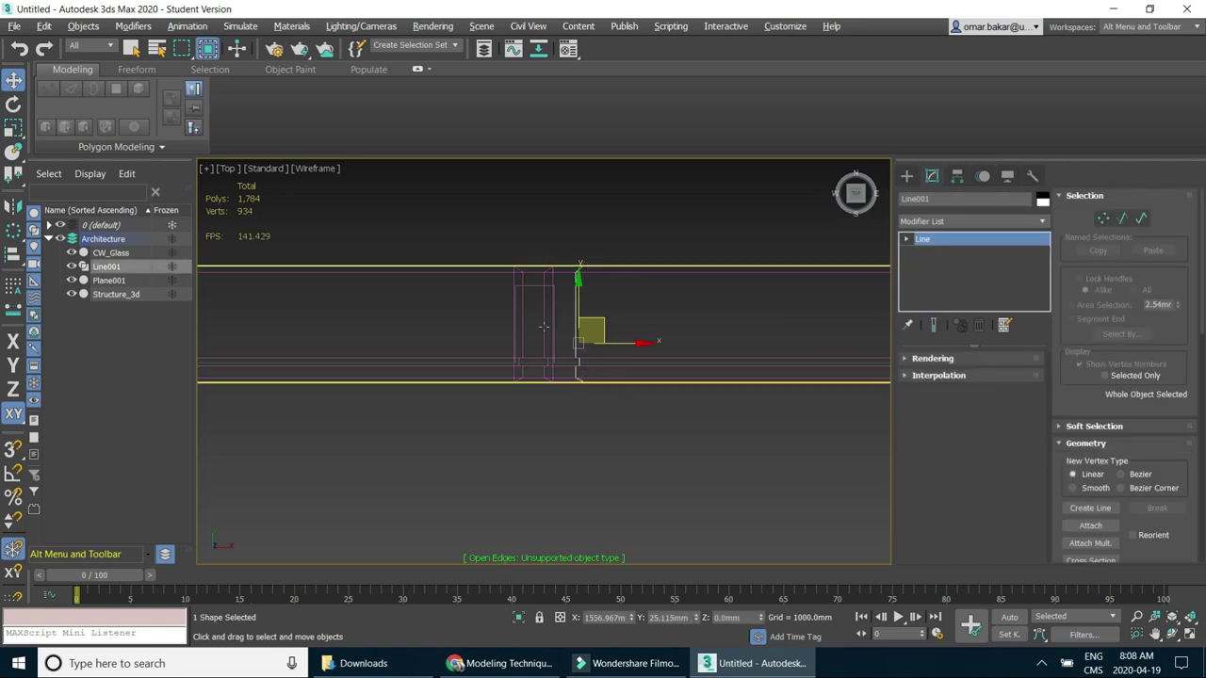
scroll(542, 330, up, 3)
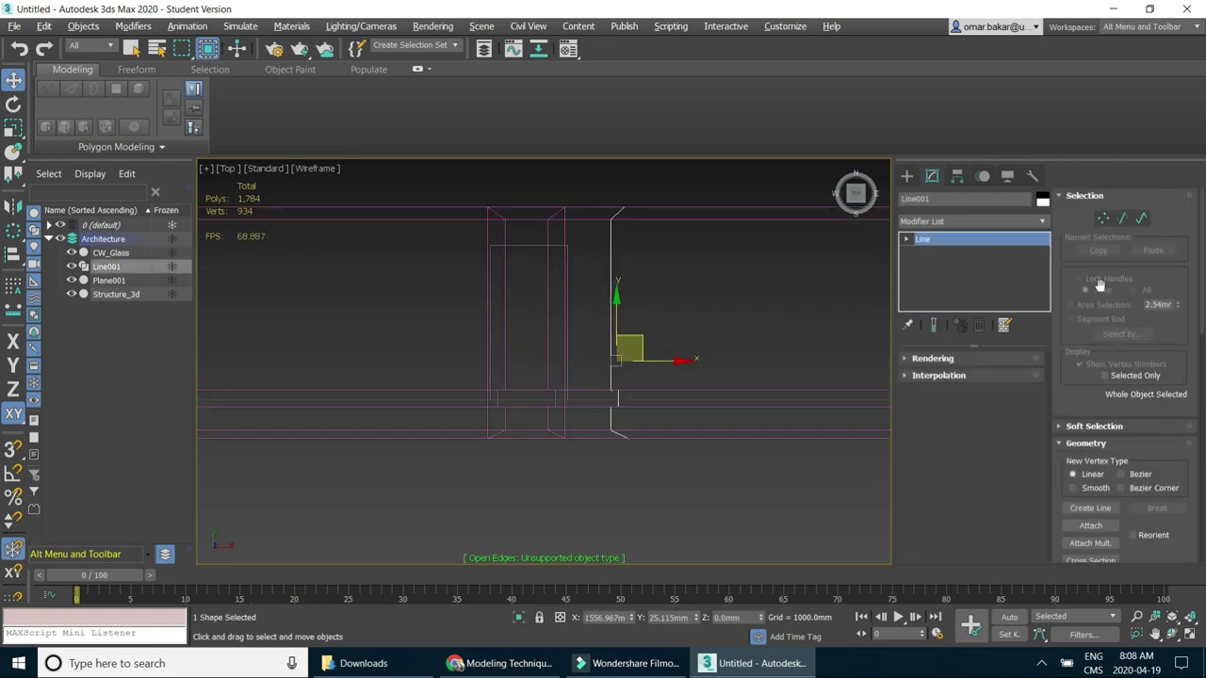
click(1142, 220)
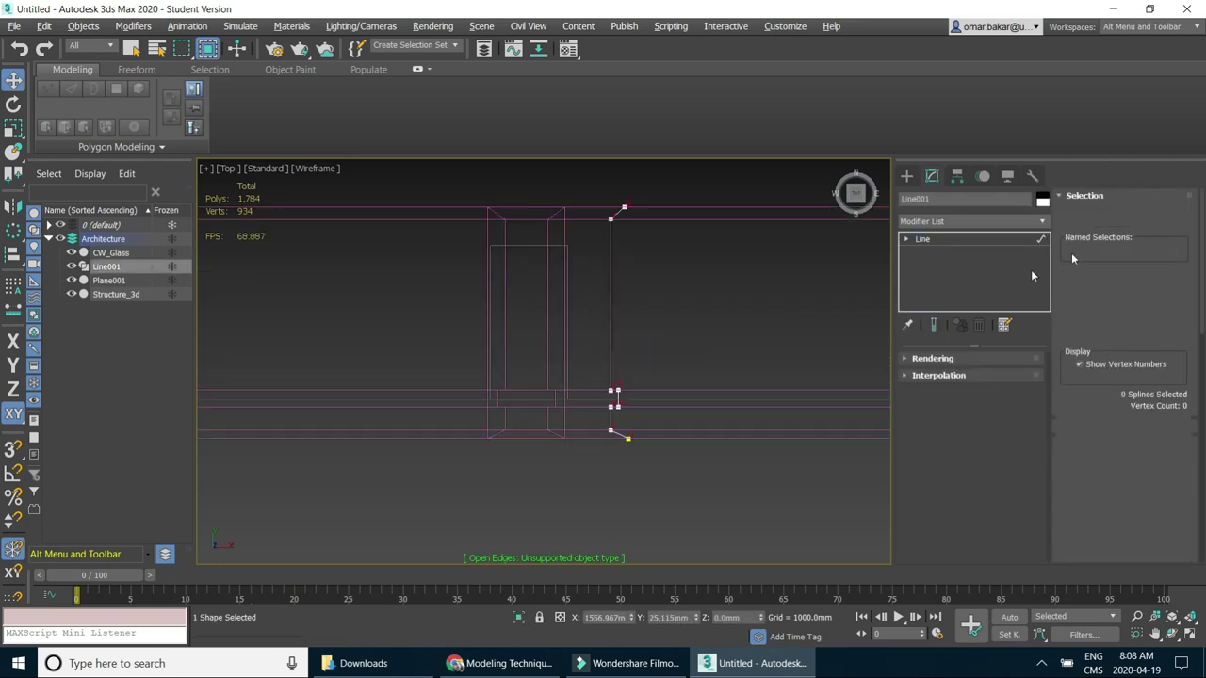
click(608, 297)
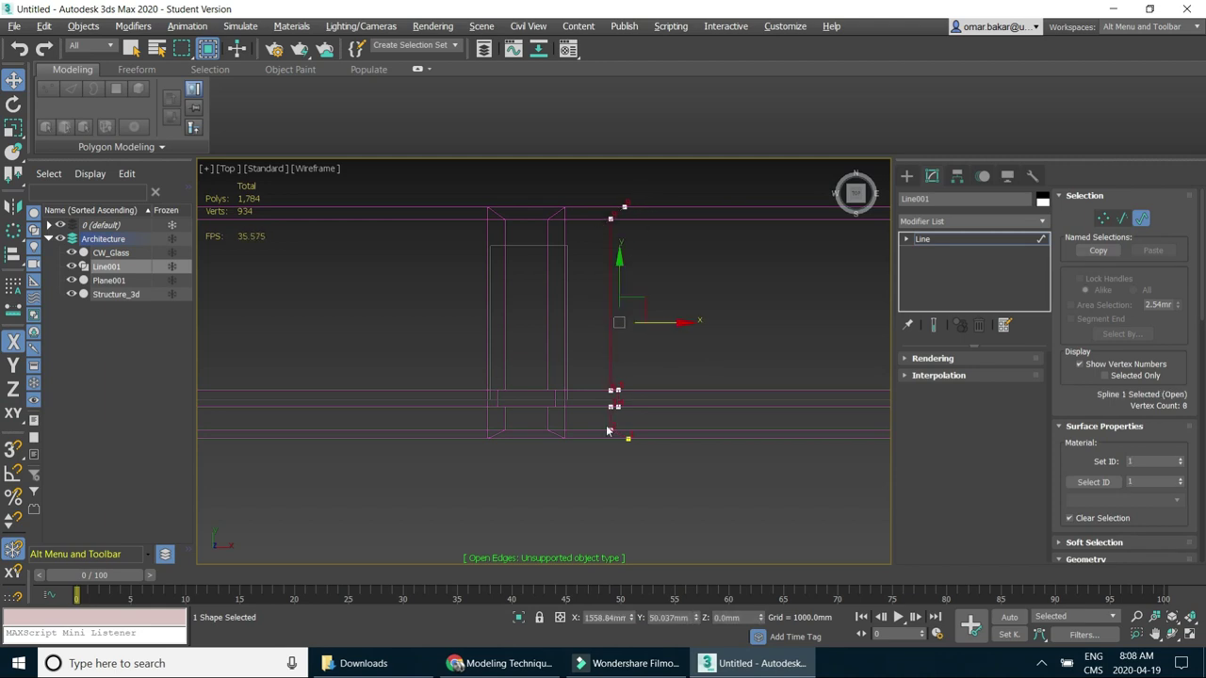
scroll(1166, 424, down, 3)
scroll(1166, 377, down, 4)
scroll(1165, 313, down, 3)
scroll(1164, 311, down, 1)
scroll(1154, 301, down, 1)
scroll(1142, 290, down, 1)
scroll(1130, 280, down, 1)
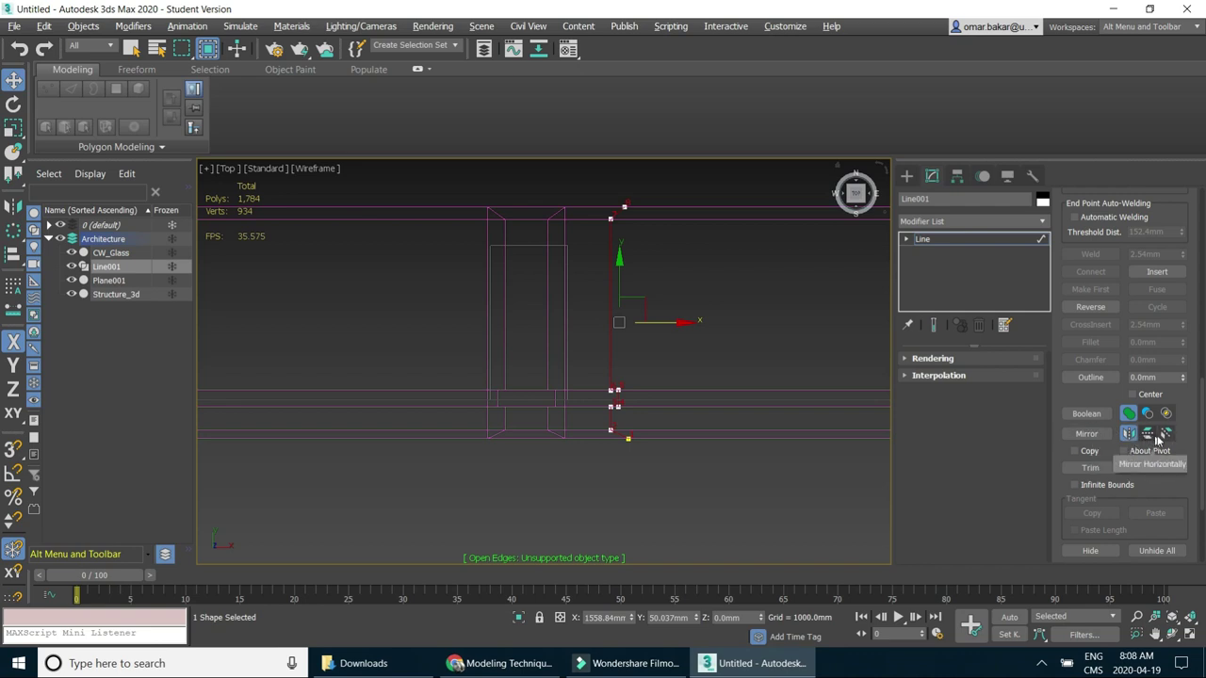
Mirror the Line001 spline horizontally and move it left against the mullion edge.
click(1085, 435)
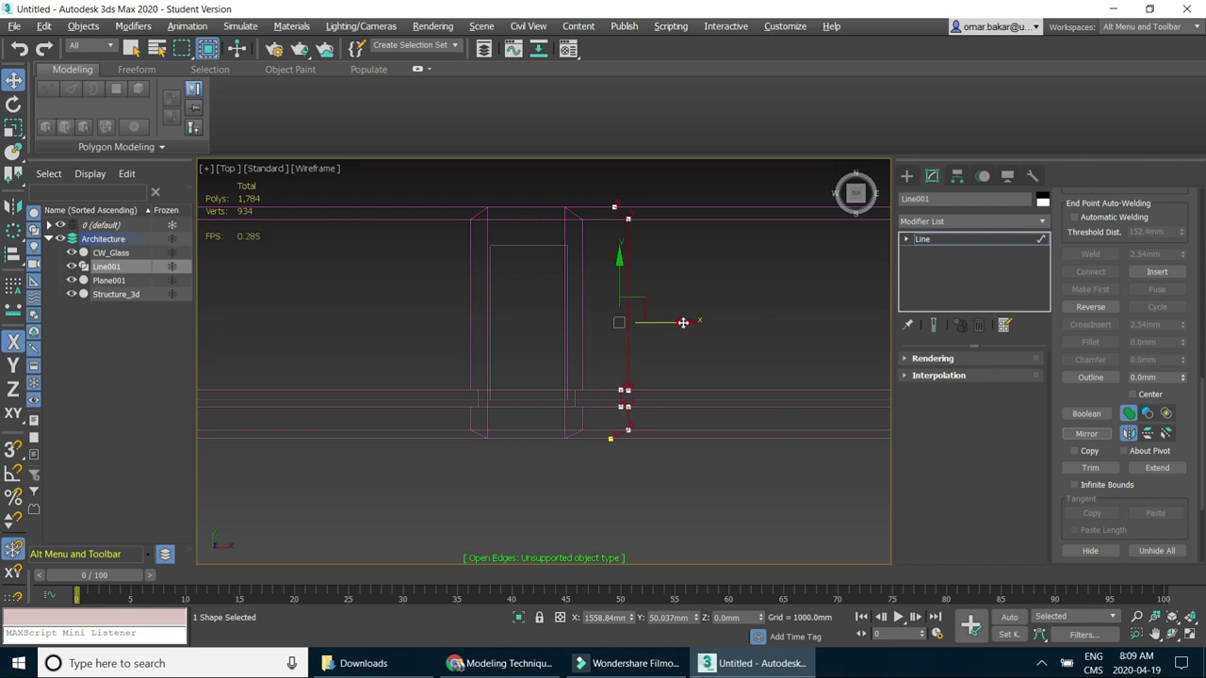
mouse_move(681, 321)
mouse_down()
mouse_move(666, 324)
mouse_move(680, 323)
mouse_up()
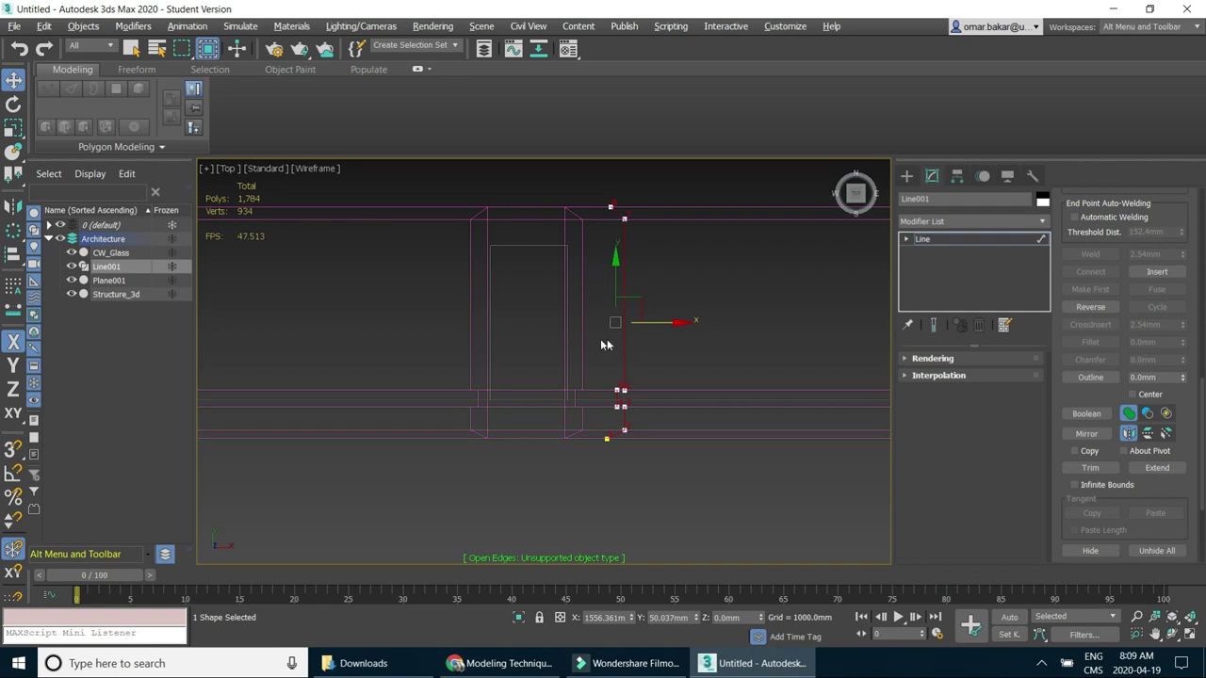
scroll(1100, 238, up, 3)
scroll(1100, 237, up, 3)
scroll(1102, 241, up, 3)
scroll(1104, 247, up, 3)
Shift Line001's two bottom-step vertices about 9.6mm left along X to fit the frame.
click(1104, 218)
scroll(617, 301, up, 3)
scroll(616, 299, down, 2)
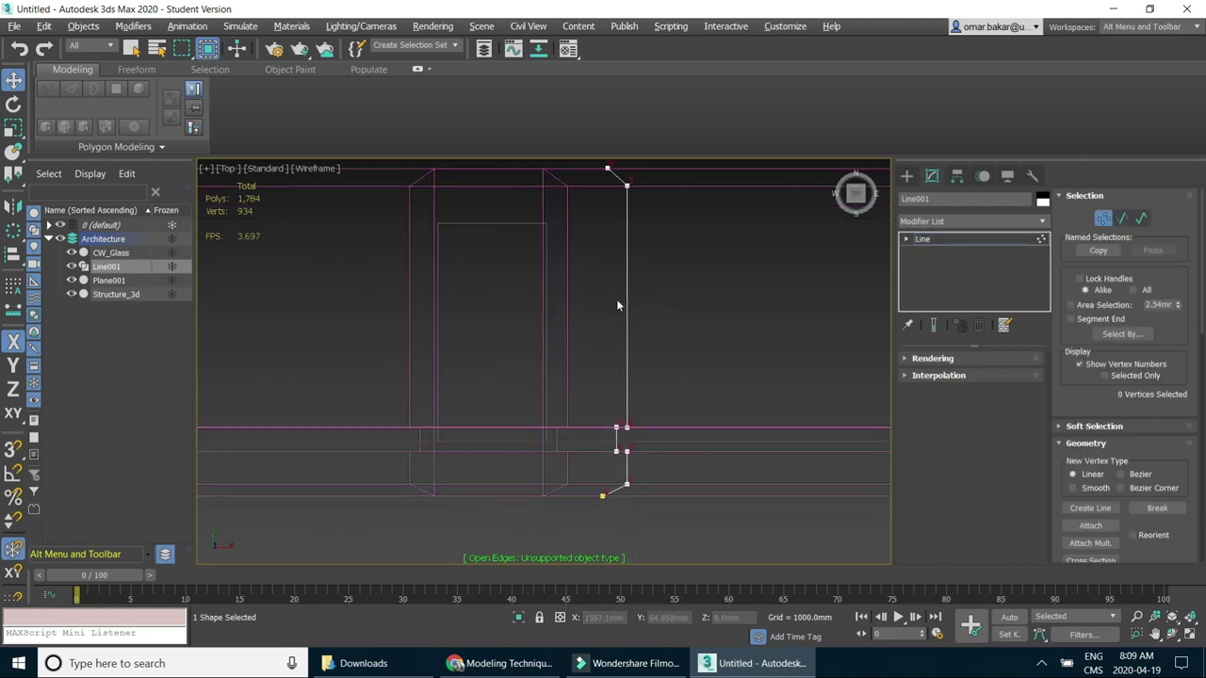
scroll(574, 341, down, 2)
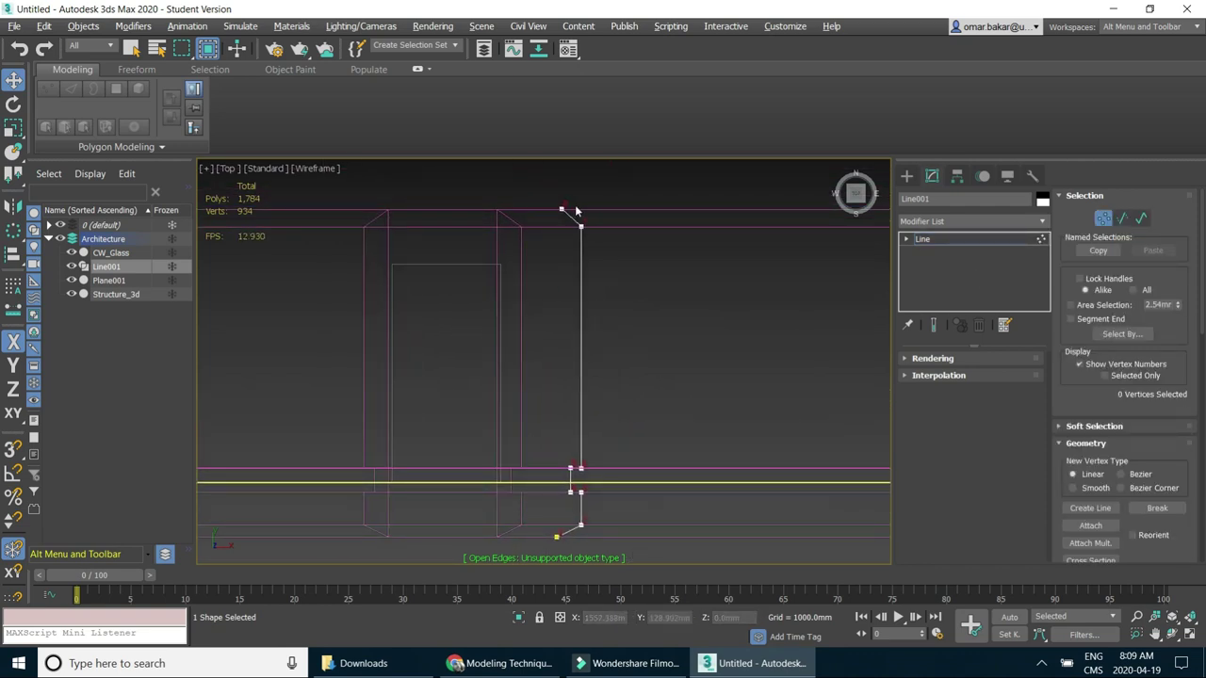
mouse_move(572, 207)
mouse_down()
mouse_move(675, 547)
mouse_move(632, 526)
mouse_up()
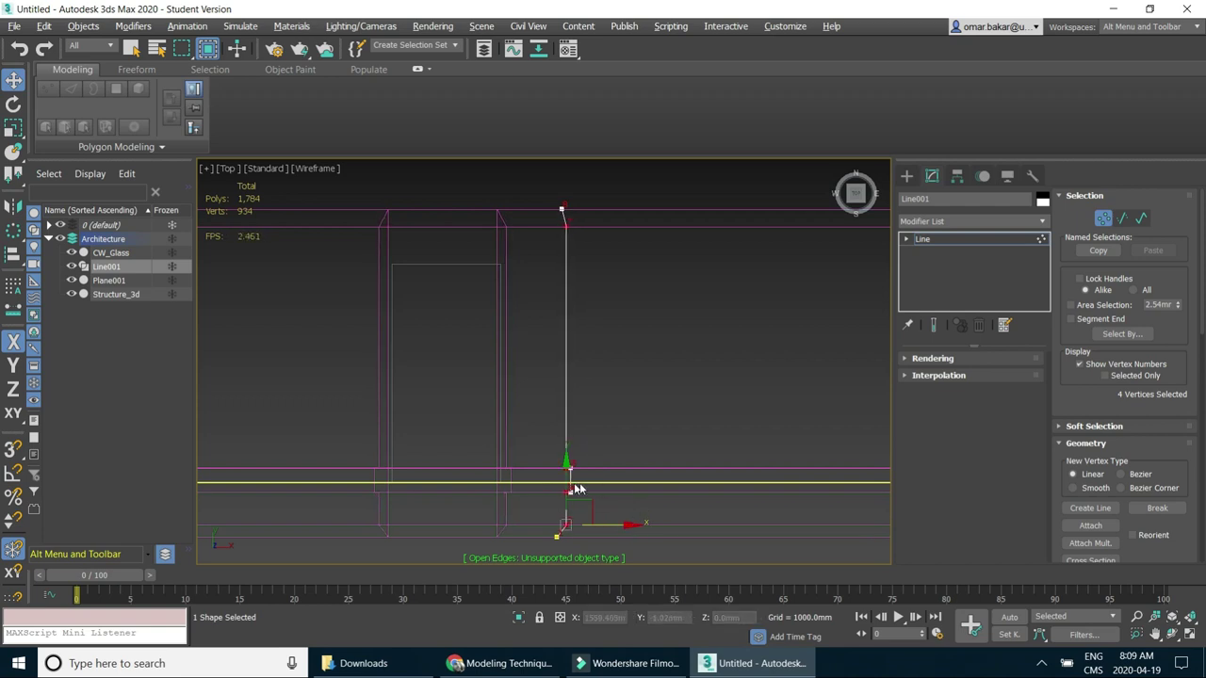
click(606, 459)
scroll(570, 467, up, 4)
mouse_move(578, 418)
mouse_down()
mouse_move(625, 528)
mouse_move(595, 497)
mouse_up()
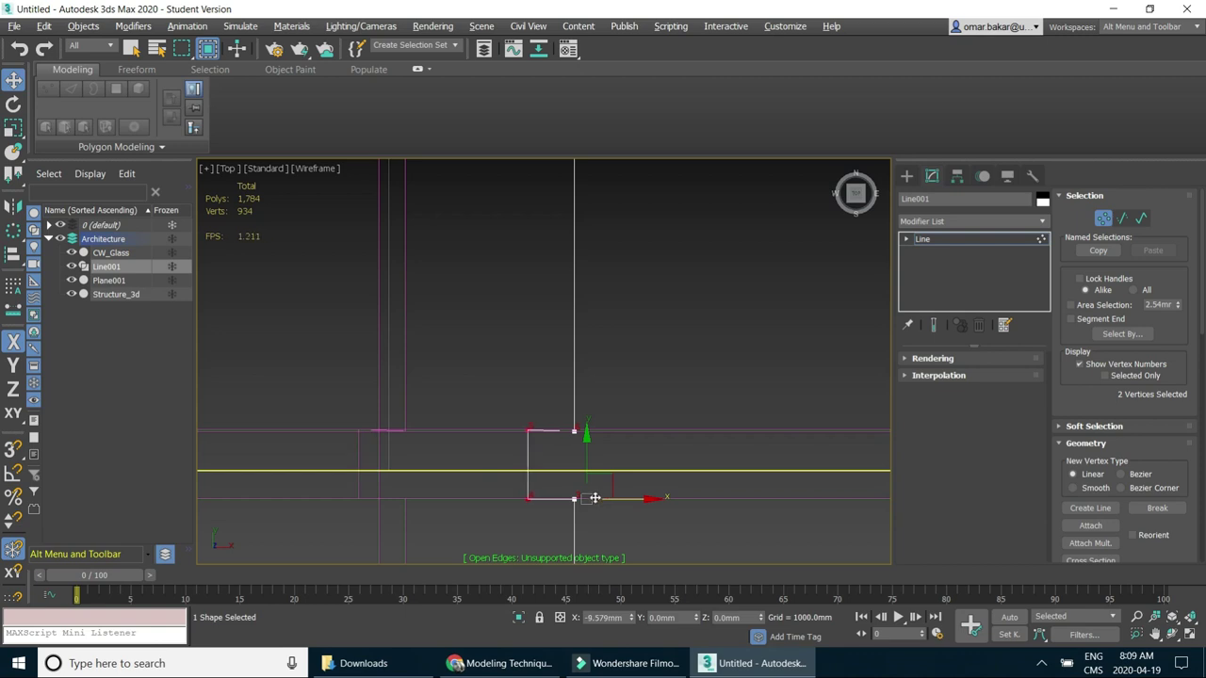
scroll(646, 397, down, 2)
scroll(646, 396, down, 2)
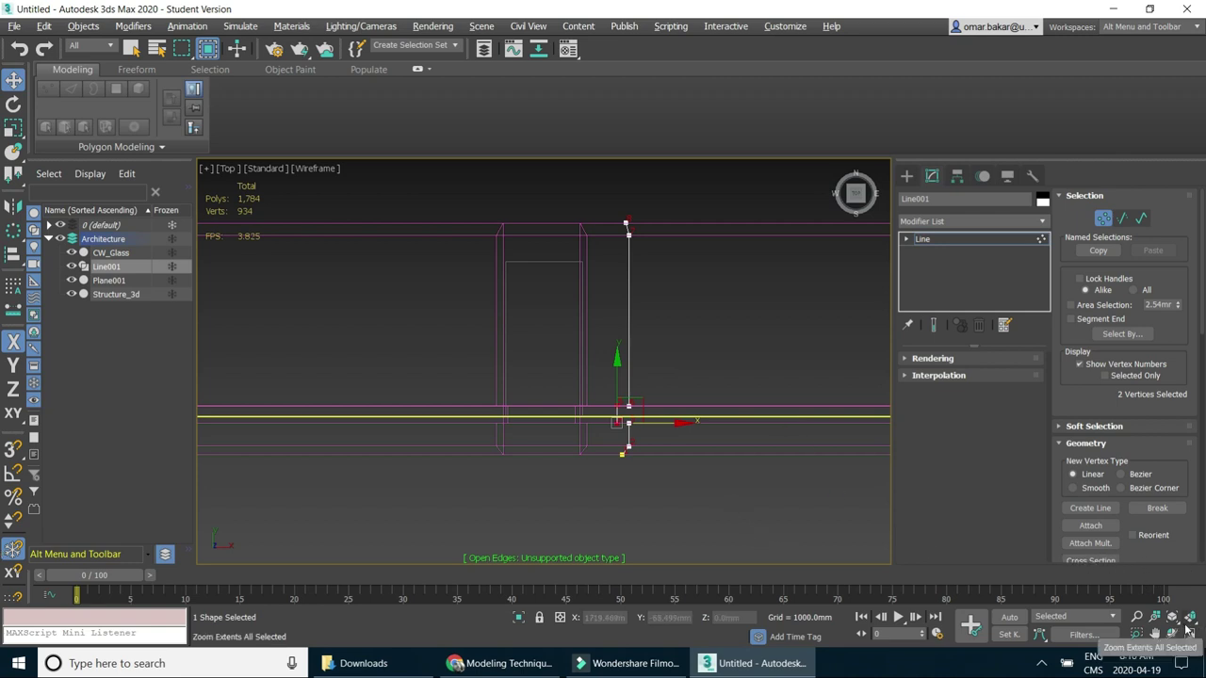
click(1103, 218)
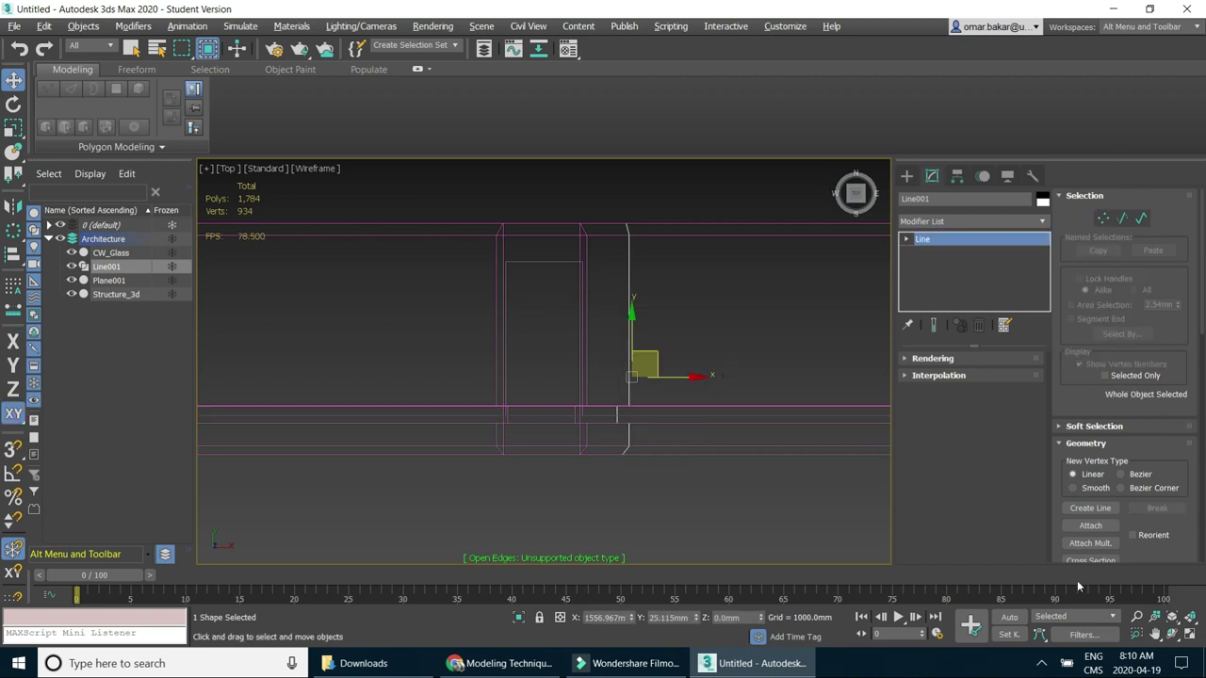
Maximize a Perspective viewport with solid shading showing the upright curtain wall.
click(1188, 637)
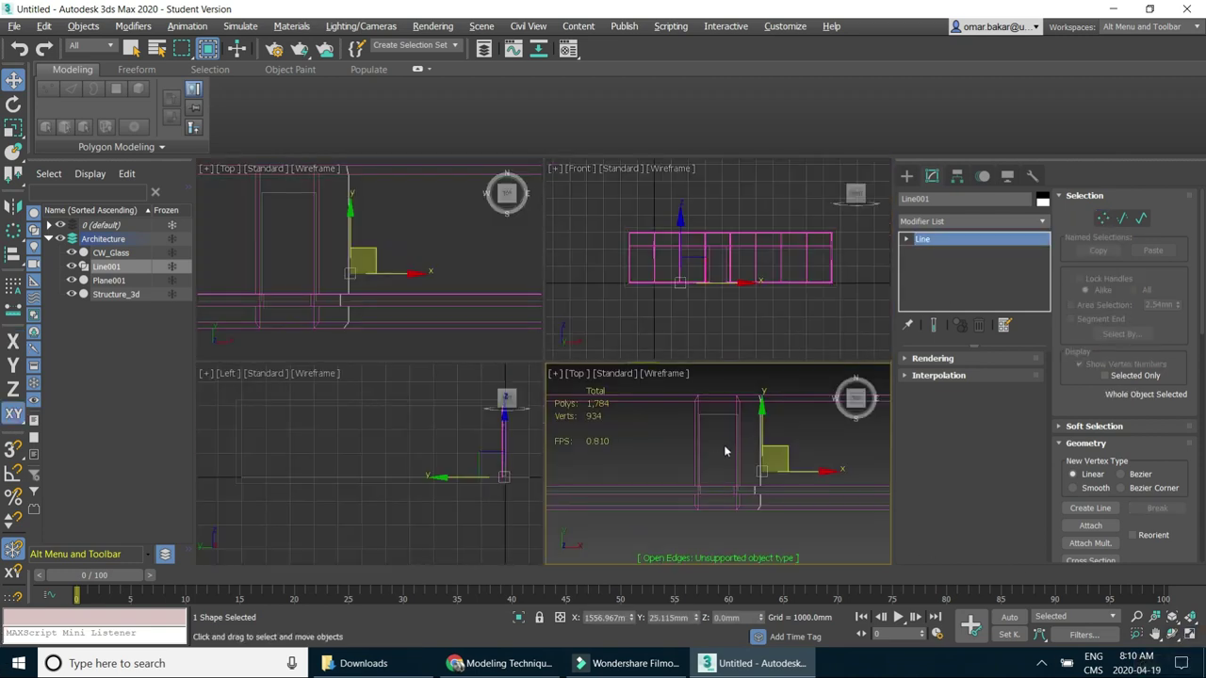
right_click(792, 471)
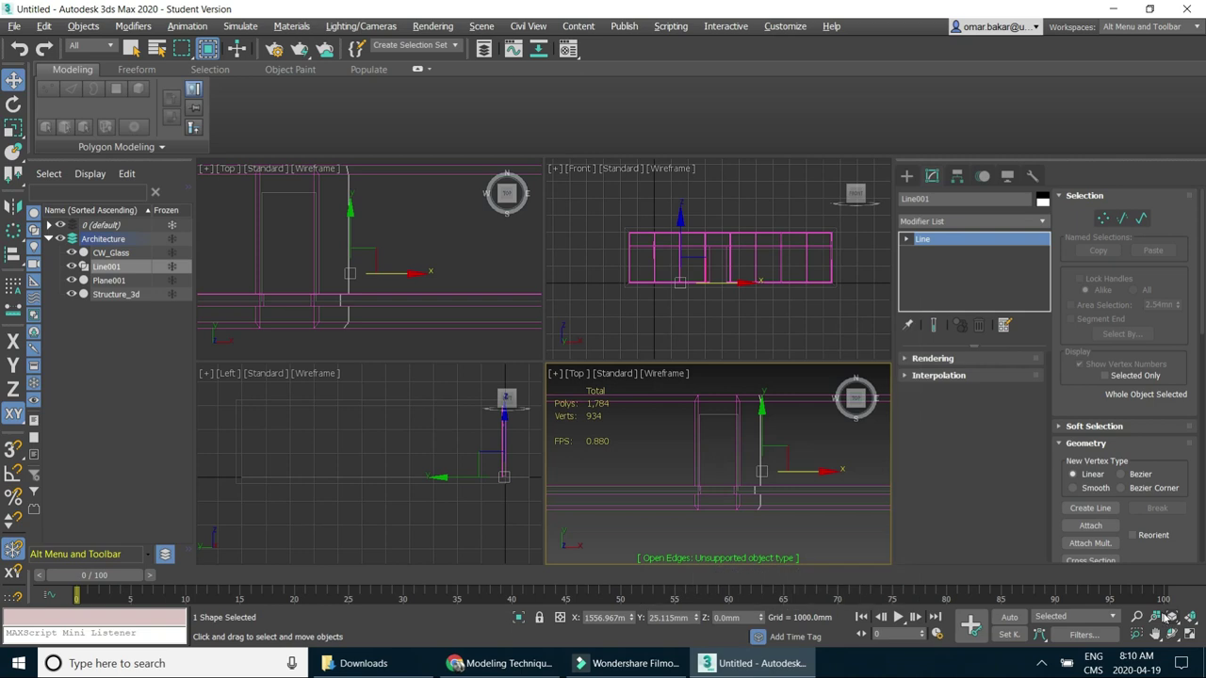
click(1190, 638)
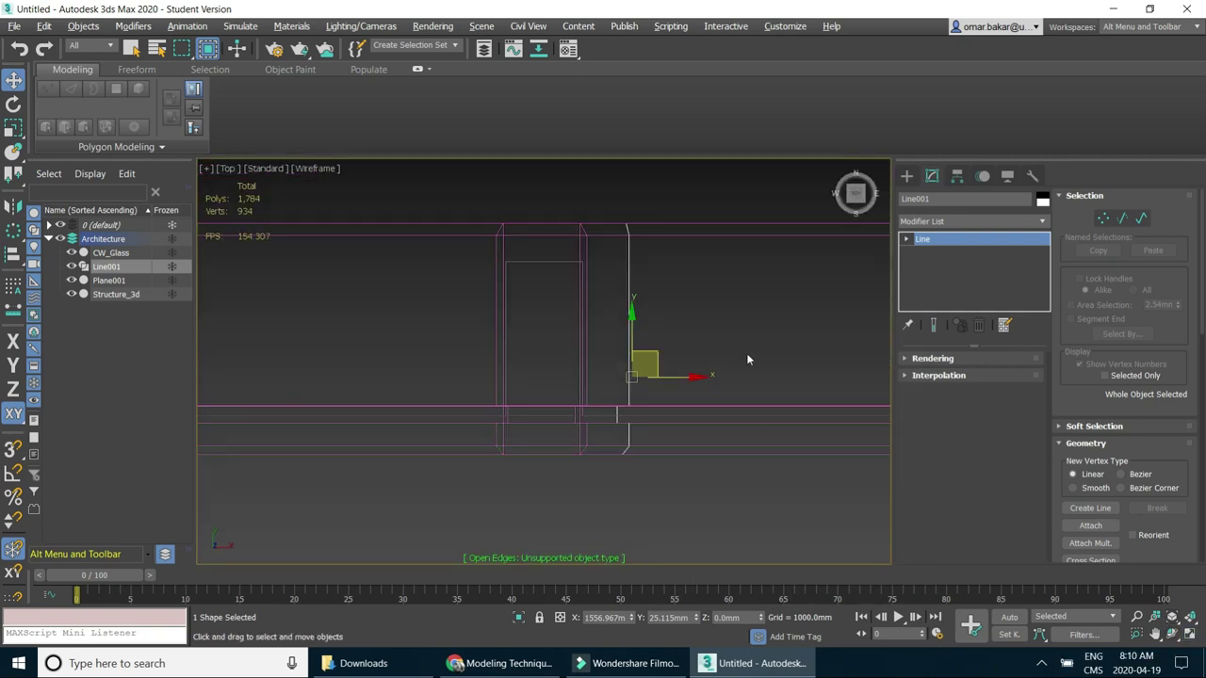
click(224, 170)
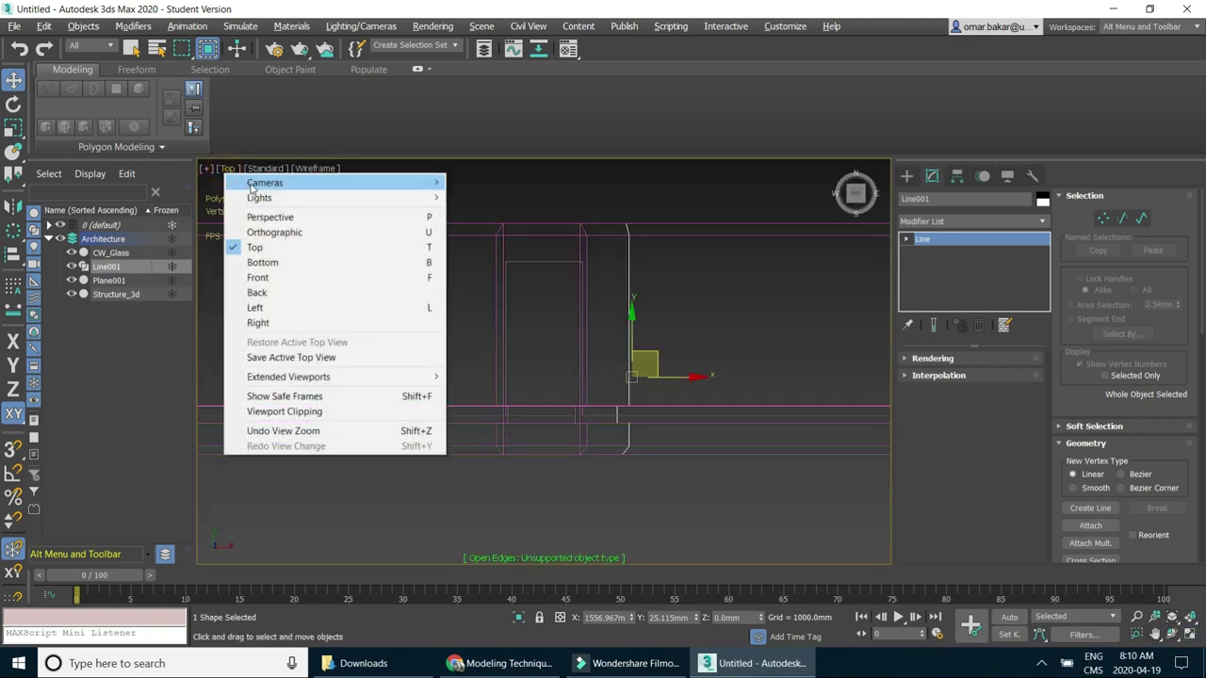
click(283, 216)
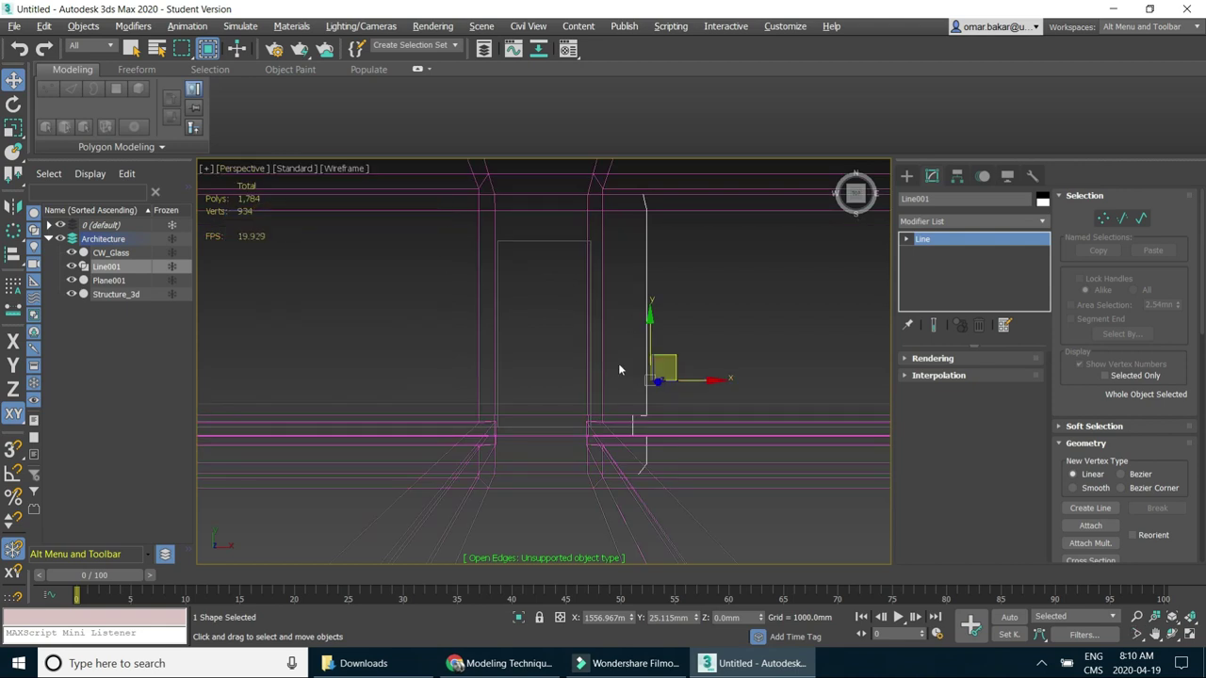
alt+middle_drag(626, 428, 434, 282)
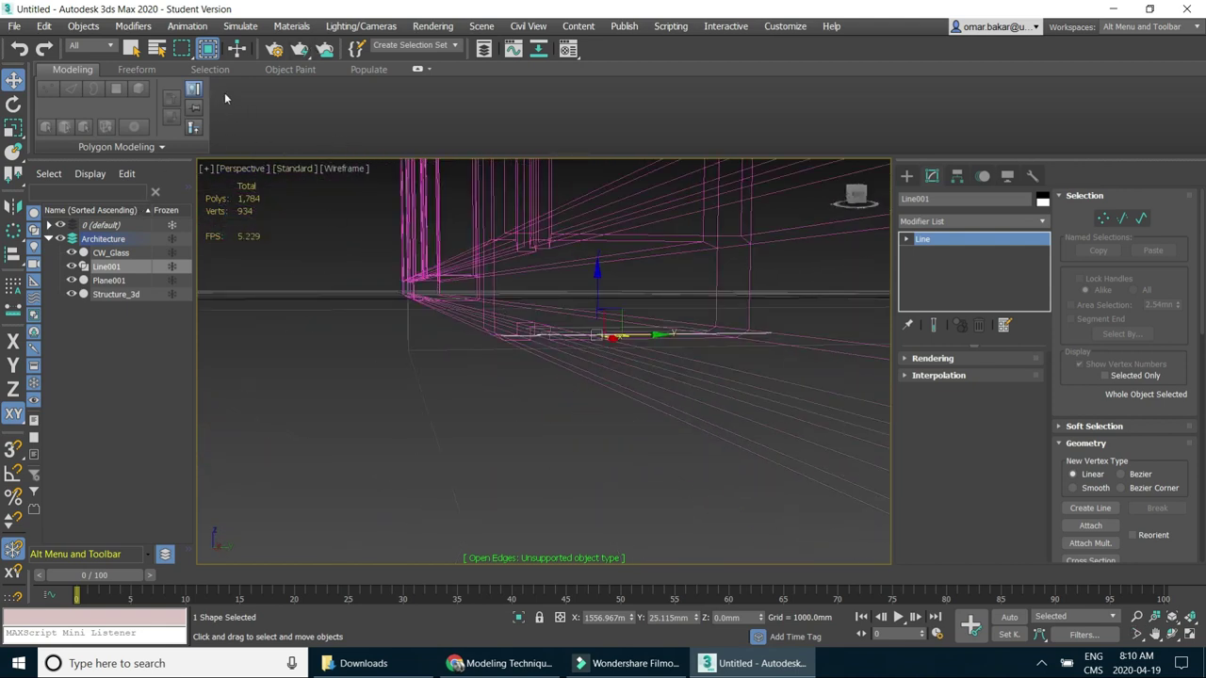
mouse_move(665, 176)
alt+middle_down()
mouse_move(589, 302)
mouse_move(521, 460)
mouse_move(293, 183)
alt+middle_up()
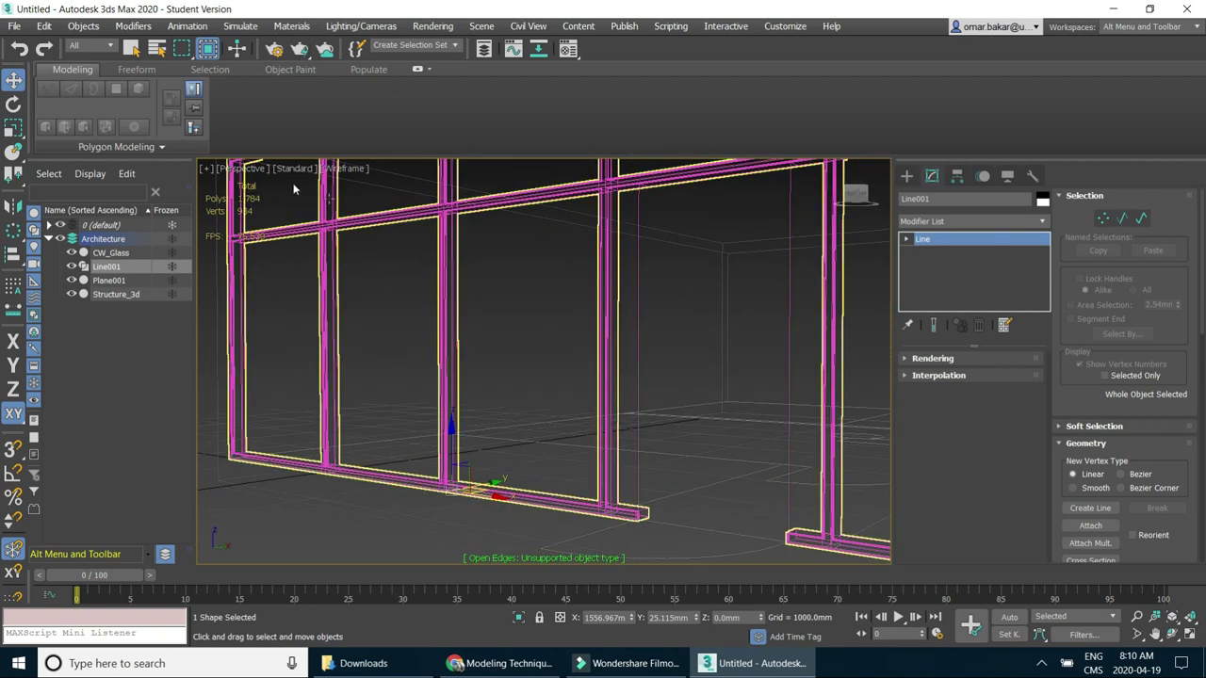
click(323, 168)
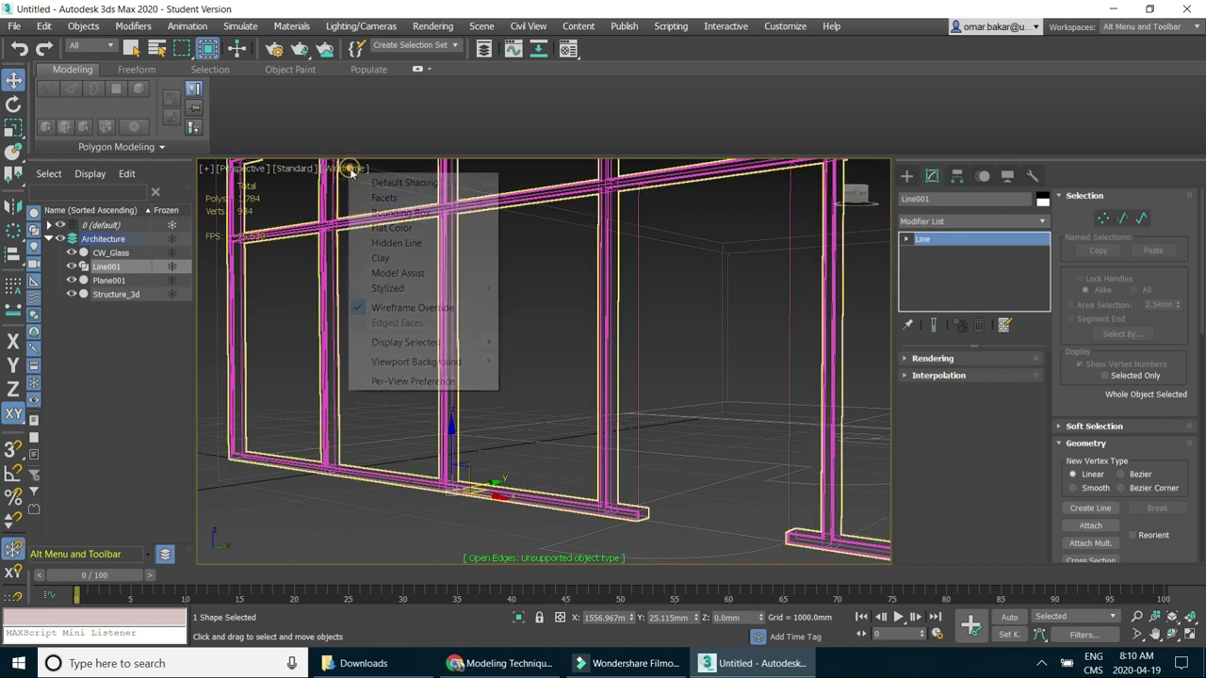
click(429, 180)
alt+middle_drag(589, 401, 600, 402)
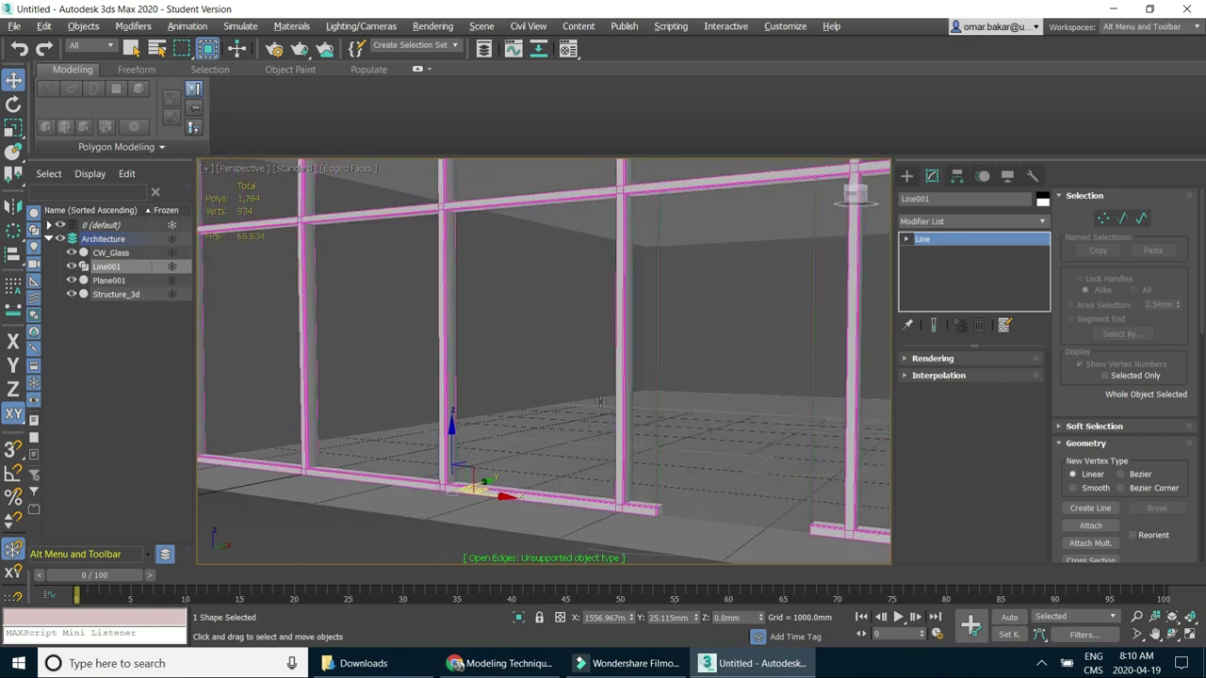
Orbit to face the curtain-wall grid front-on and select the CW_Glass object.
click(279, 528)
alt+middle_drag(280, 528, 430, 411)
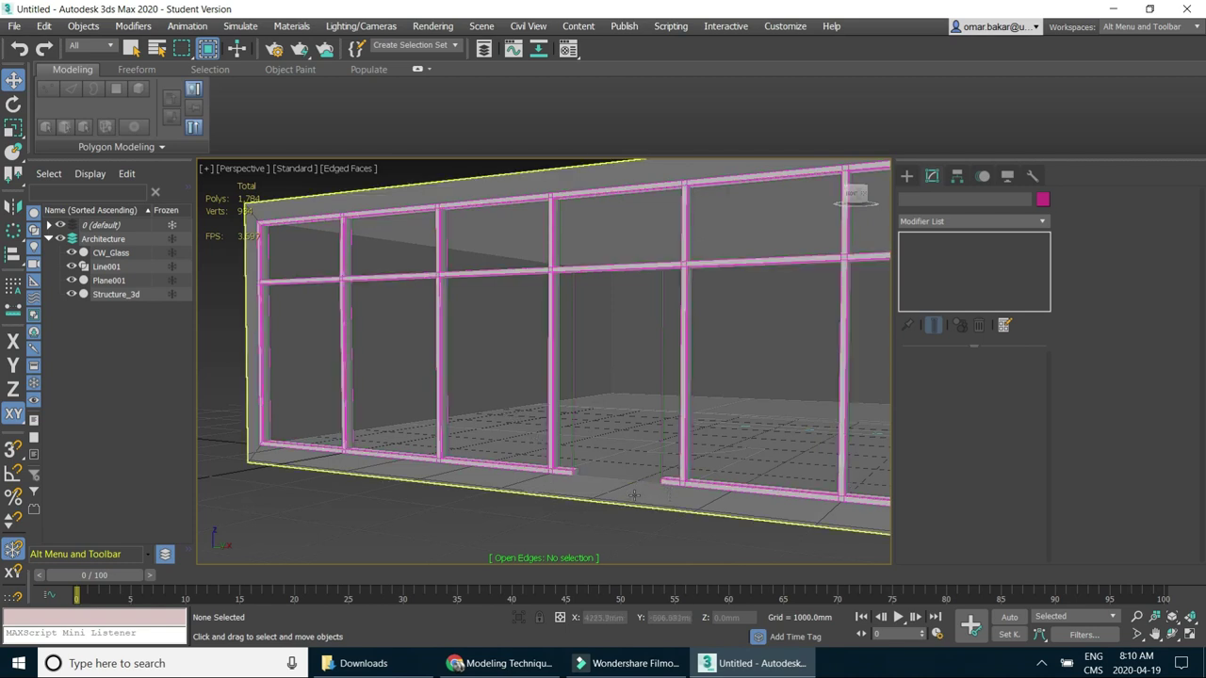
alt+middle_drag(614, 480, 553, 288)
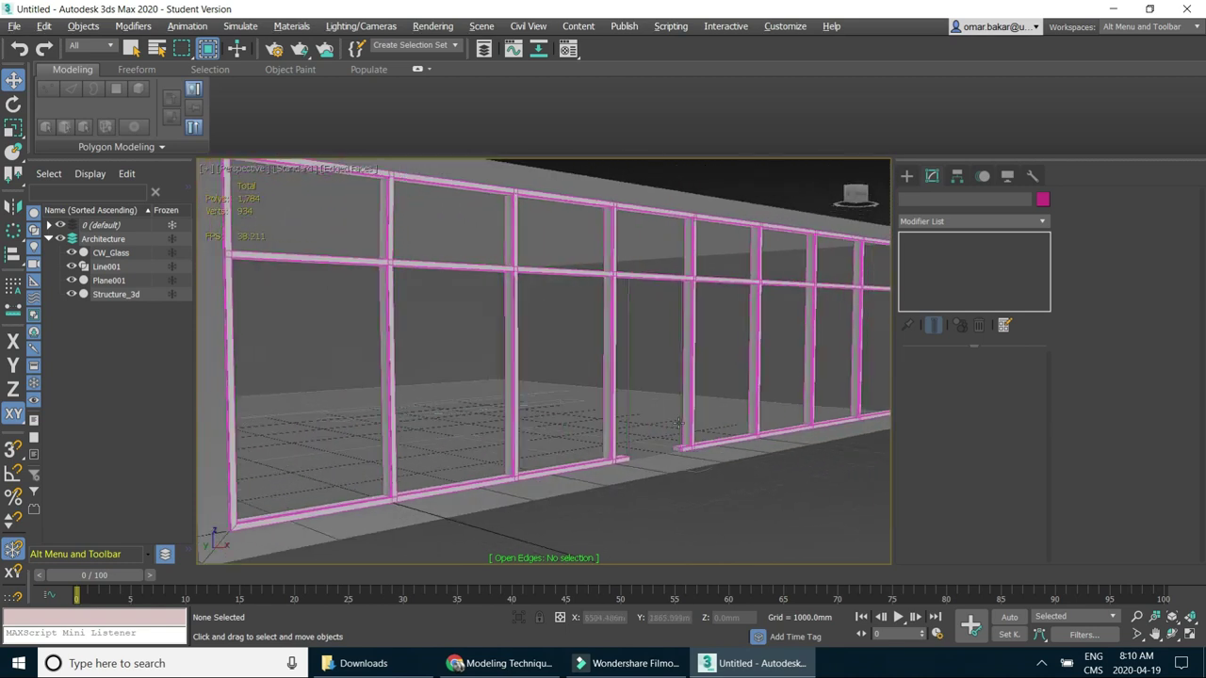
scroll(524, 194, up, 2)
scroll(524, 194, up, 3)
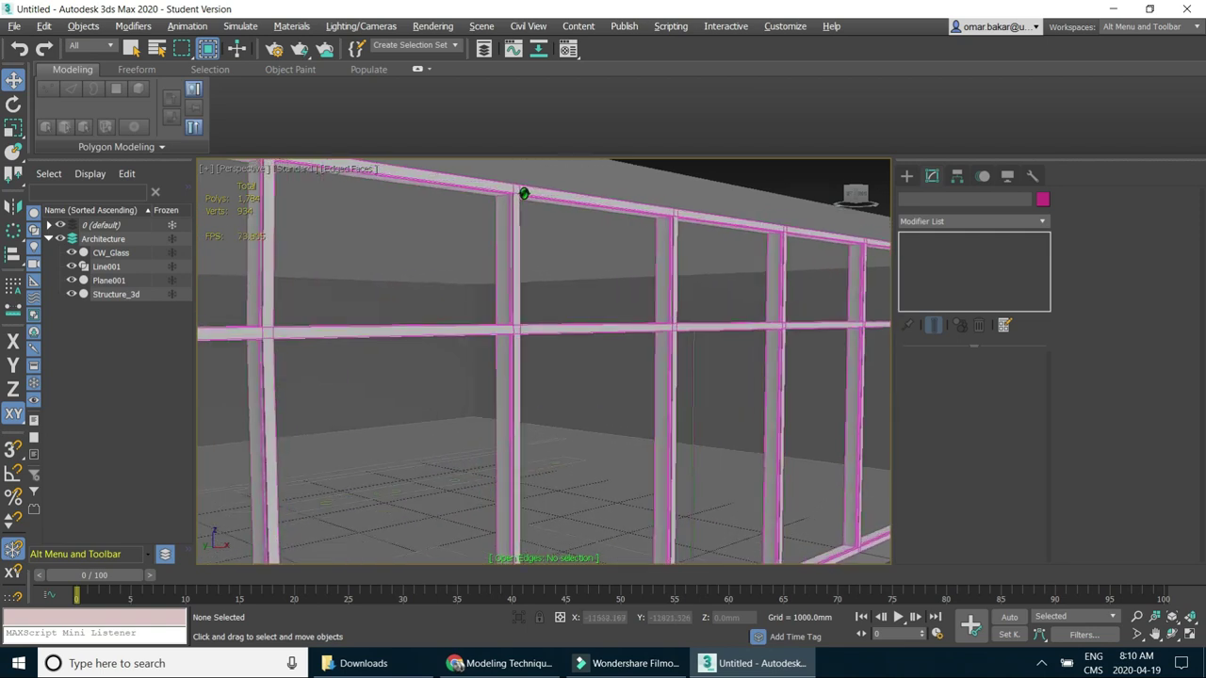
scroll(524, 194, up, 3)
scroll(523, 194, up, 3)
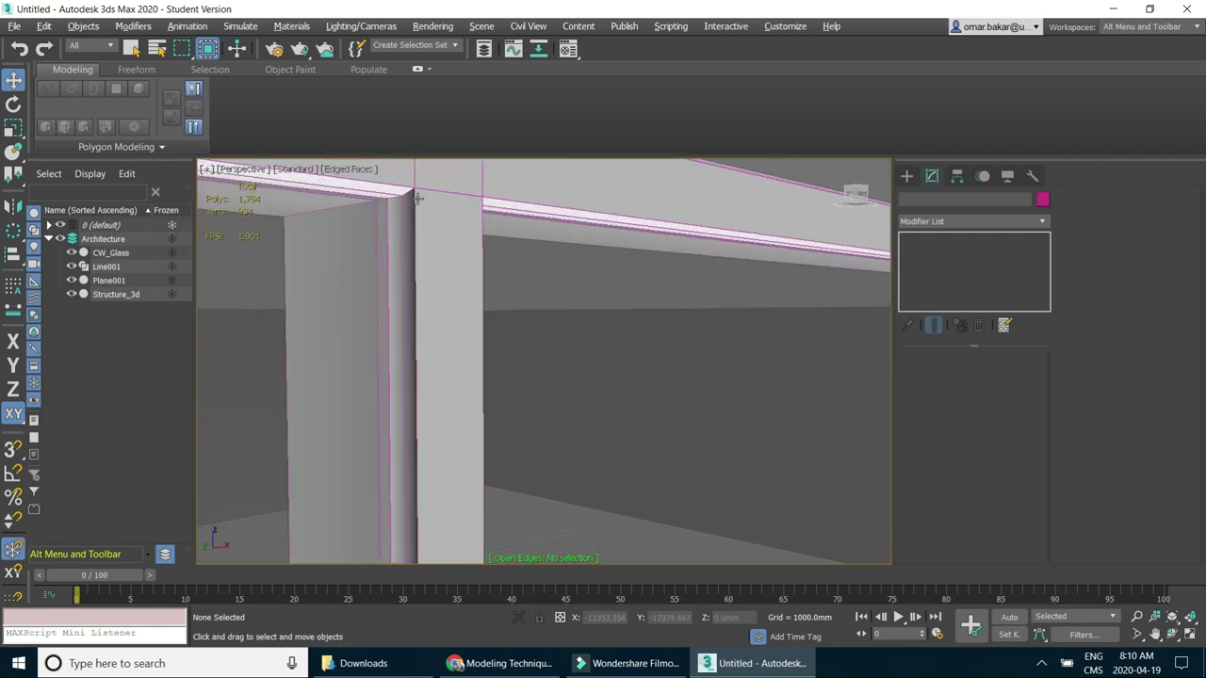
mouse_move(377, 229)
alt+middle_down()
mouse_move(422, 353)
mouse_move(559, 465)
alt+middle_up()
mouse_move(552, 371)
alt+middle_down()
mouse_move(554, 386)
mouse_move(318, 189)
alt+middle_up()
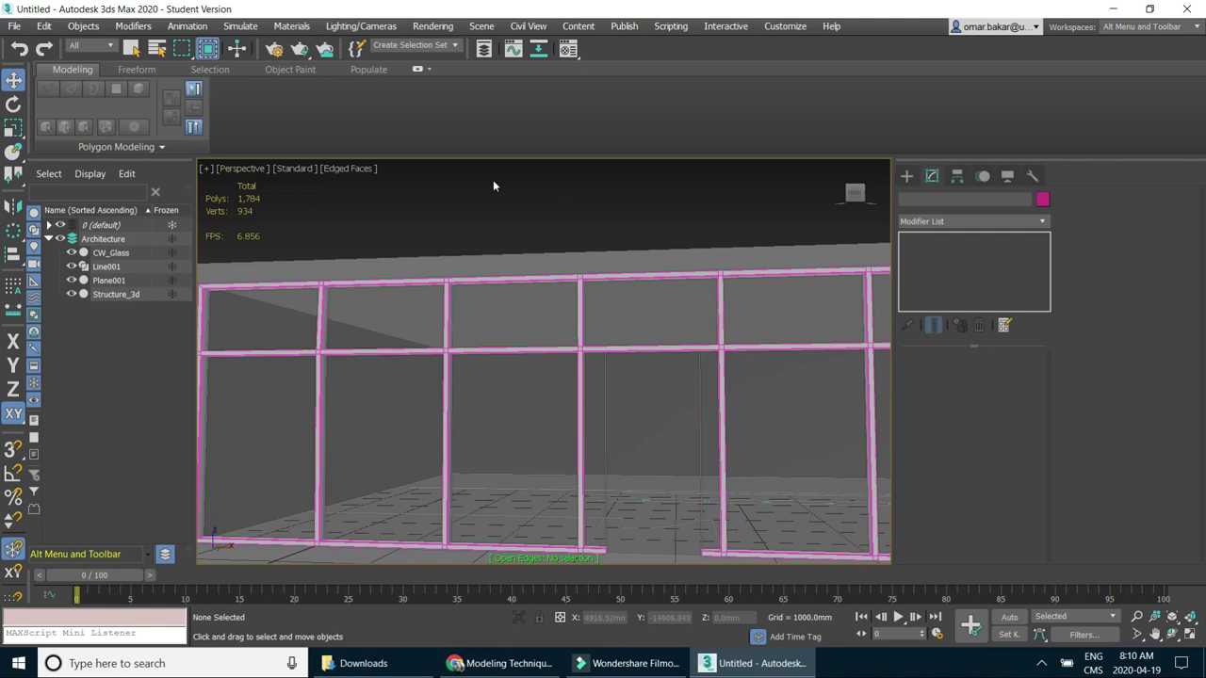
click(131, 48)
click(516, 426)
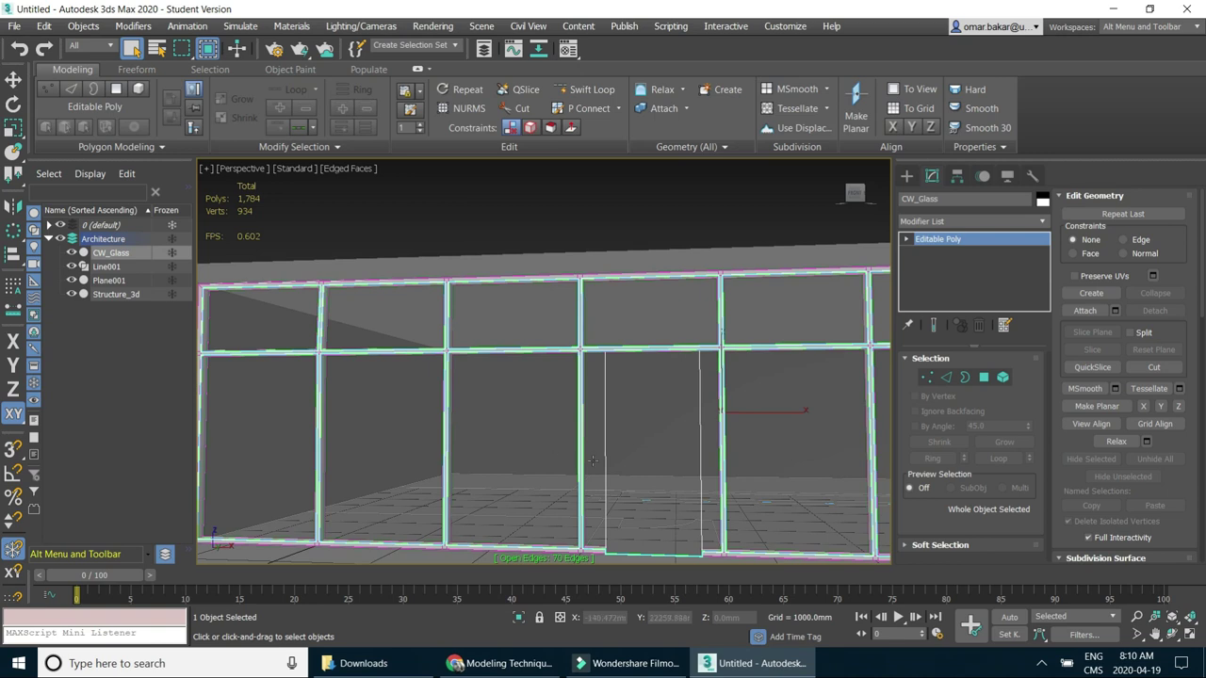
Detach the door polygon from CW_Glass as a new object named CW_Door.
key(4)
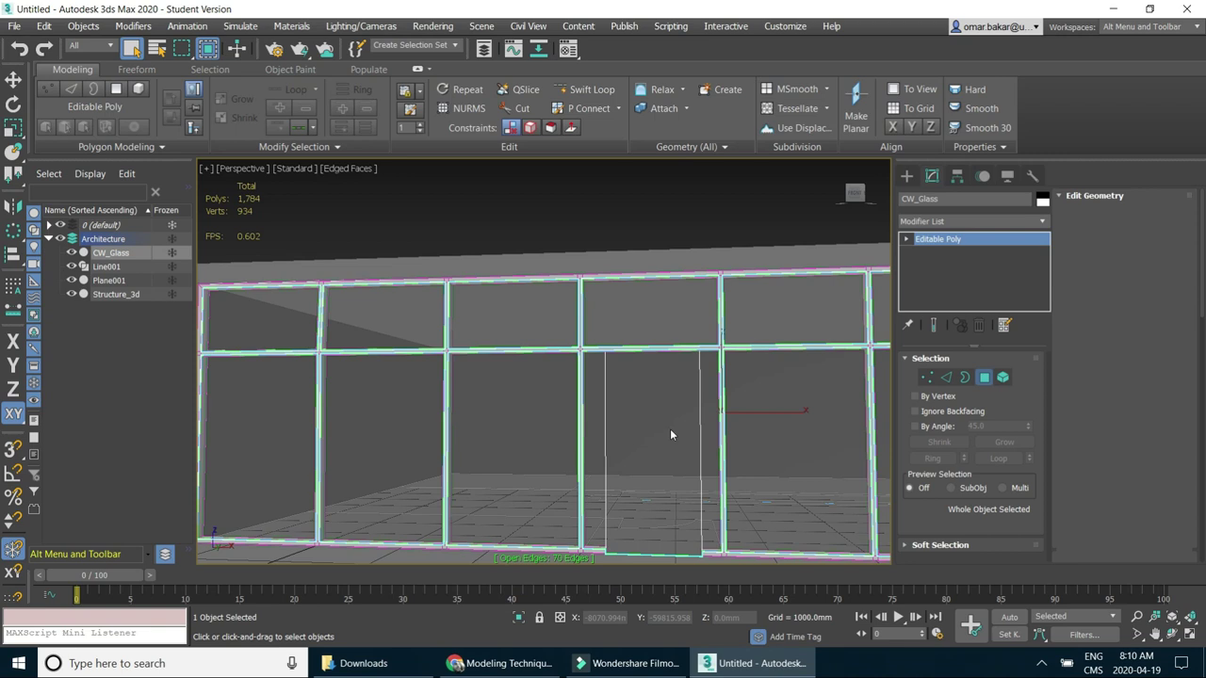
key(ctrl+a)
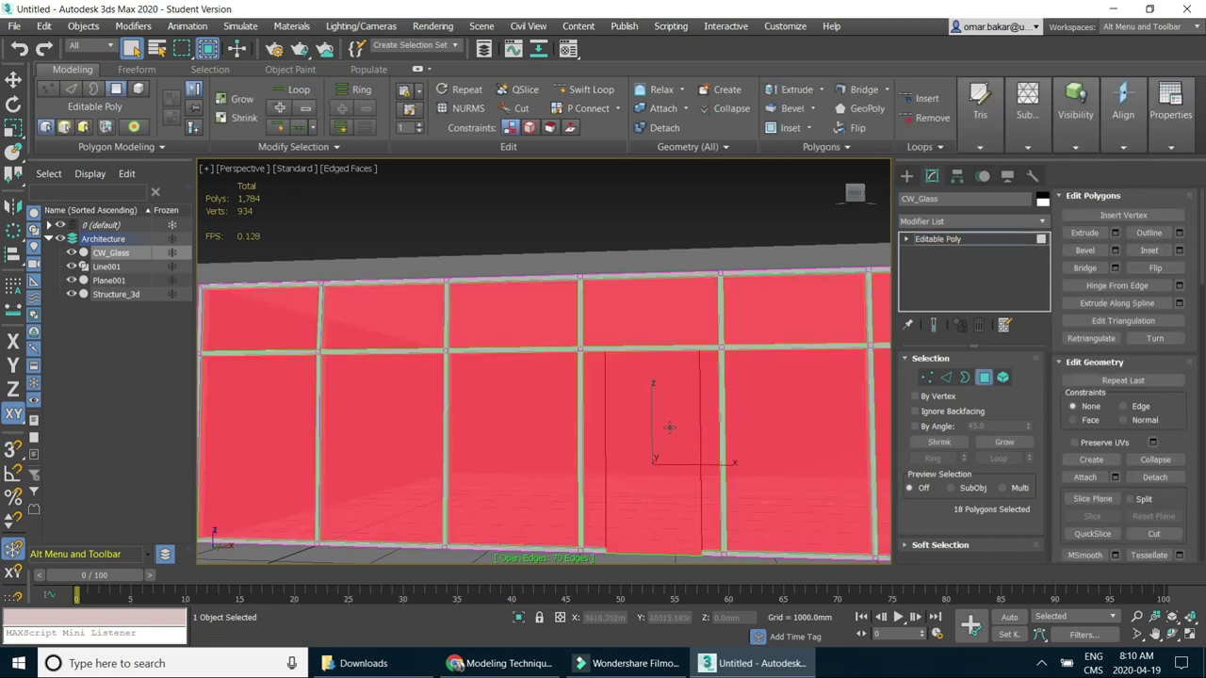
click(670, 427)
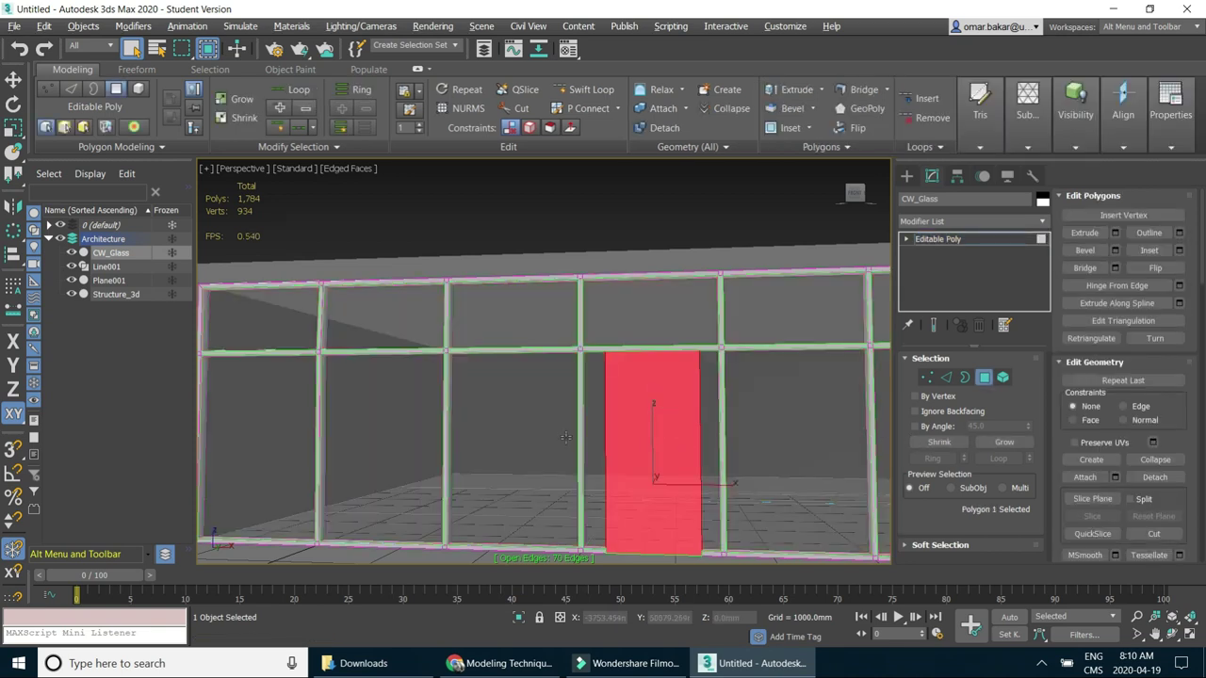
alt+middle_drag(686, 450, 635, 423)
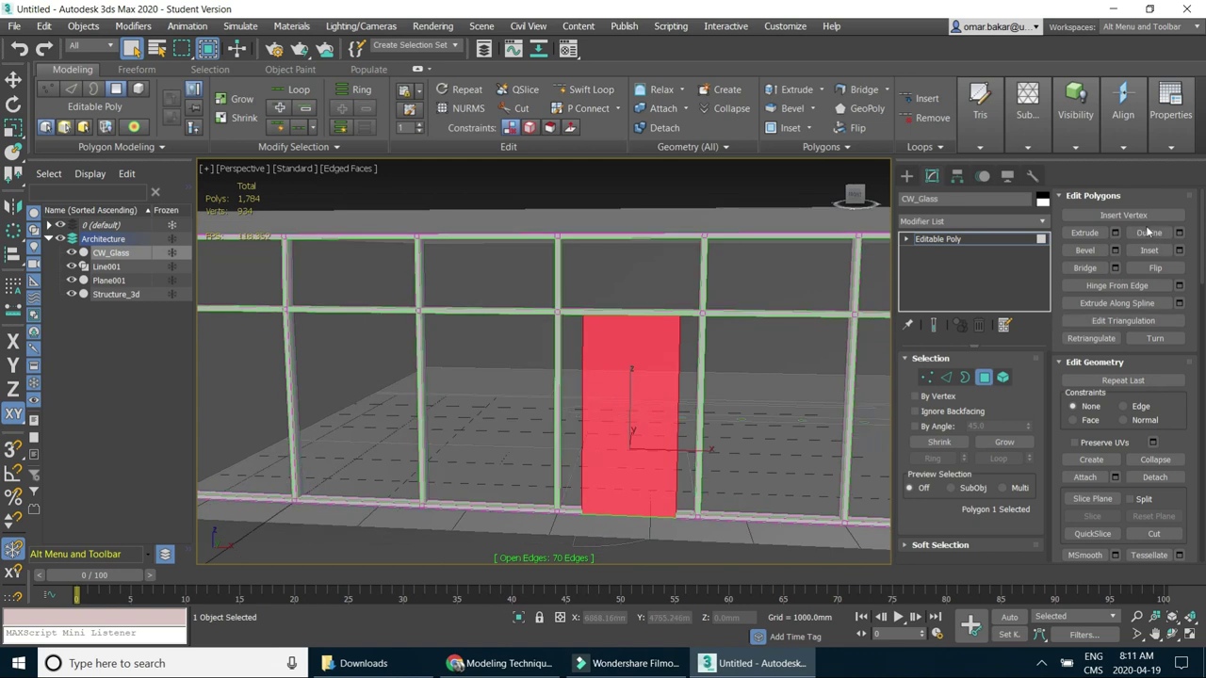
click(1164, 478)
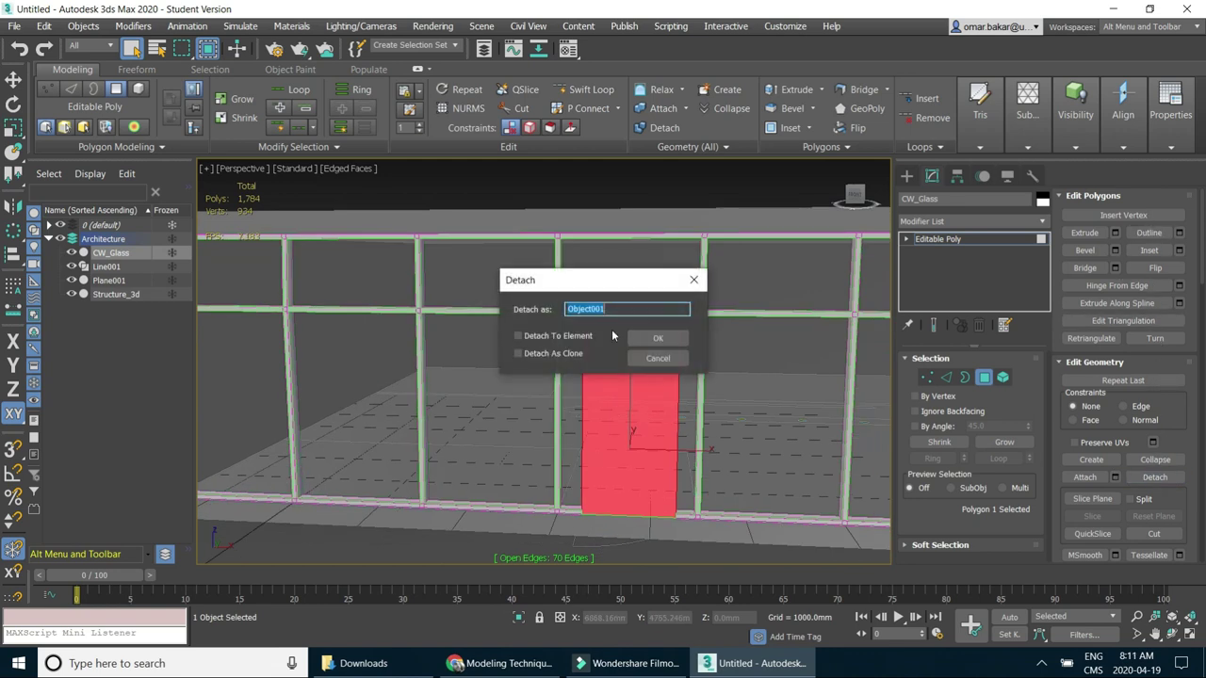
text(CW_Door)
key(Return)
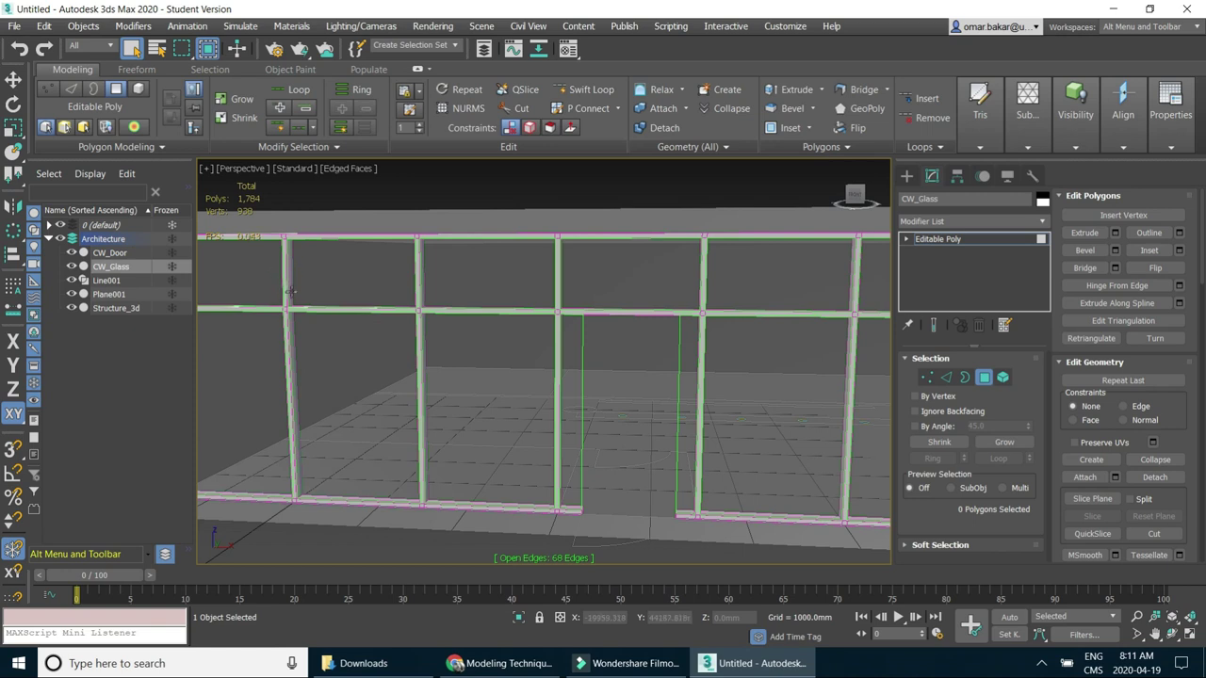
Rename Plane001 to CW_Mullions through the Modify panel name field.
click(297, 543)
click(110, 294)
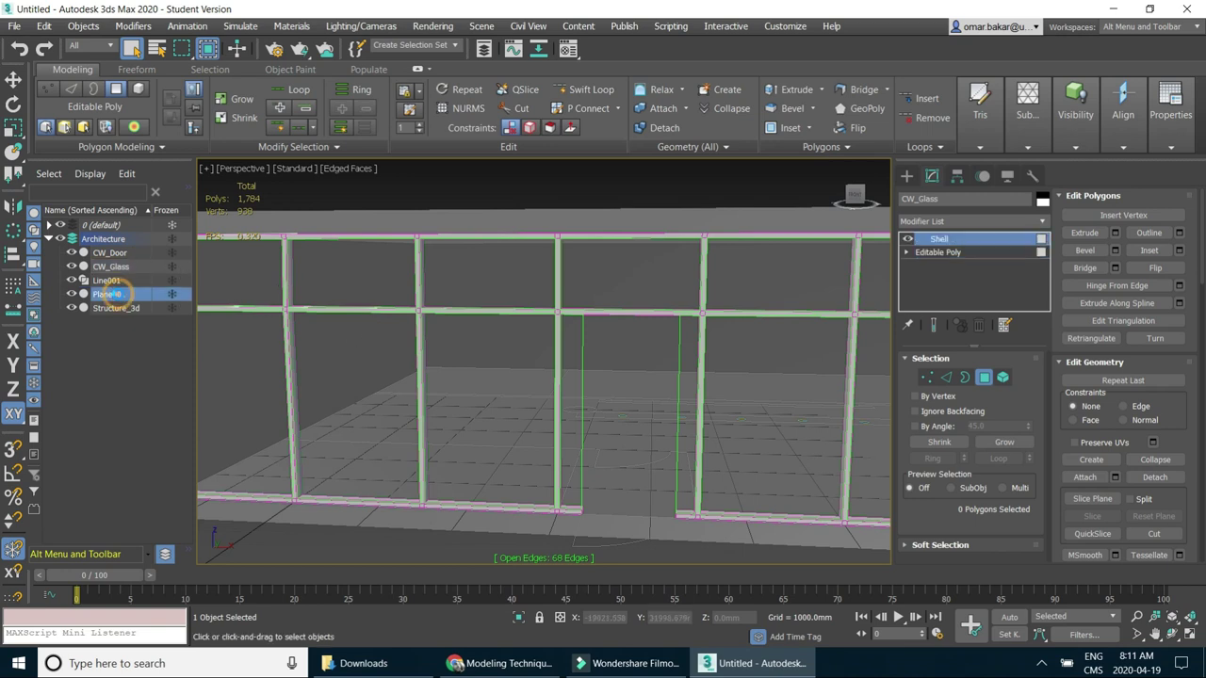
drag(946, 199, 897, 201)
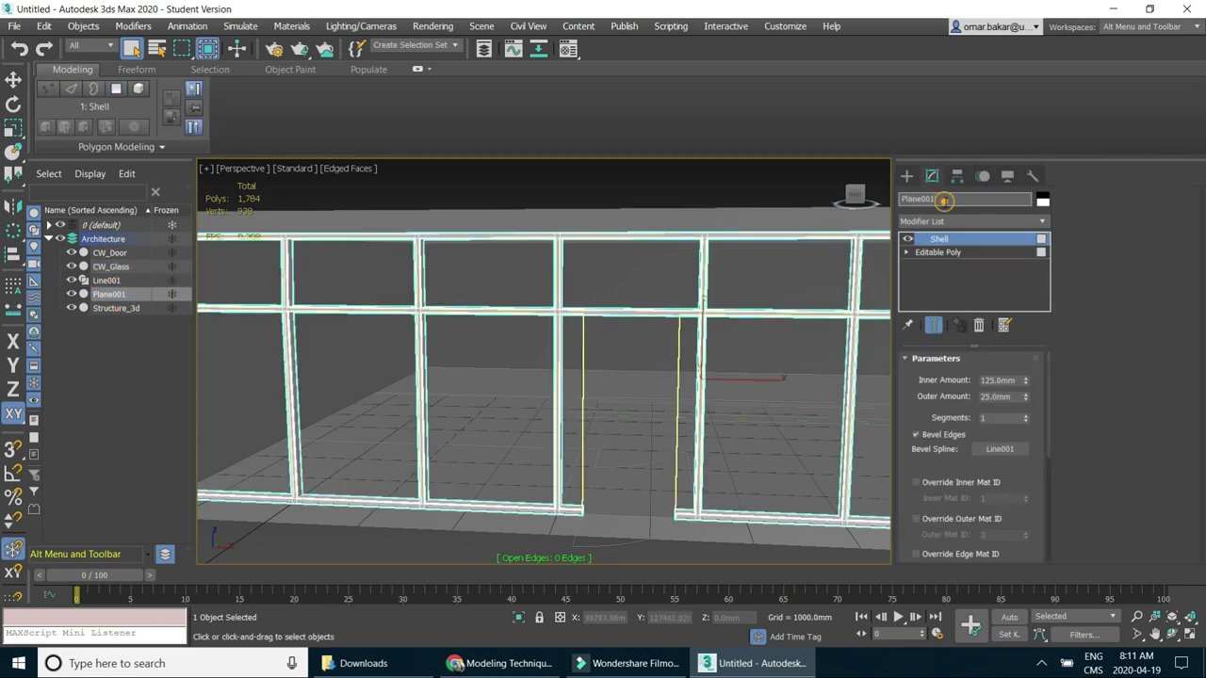
text(CW_M)
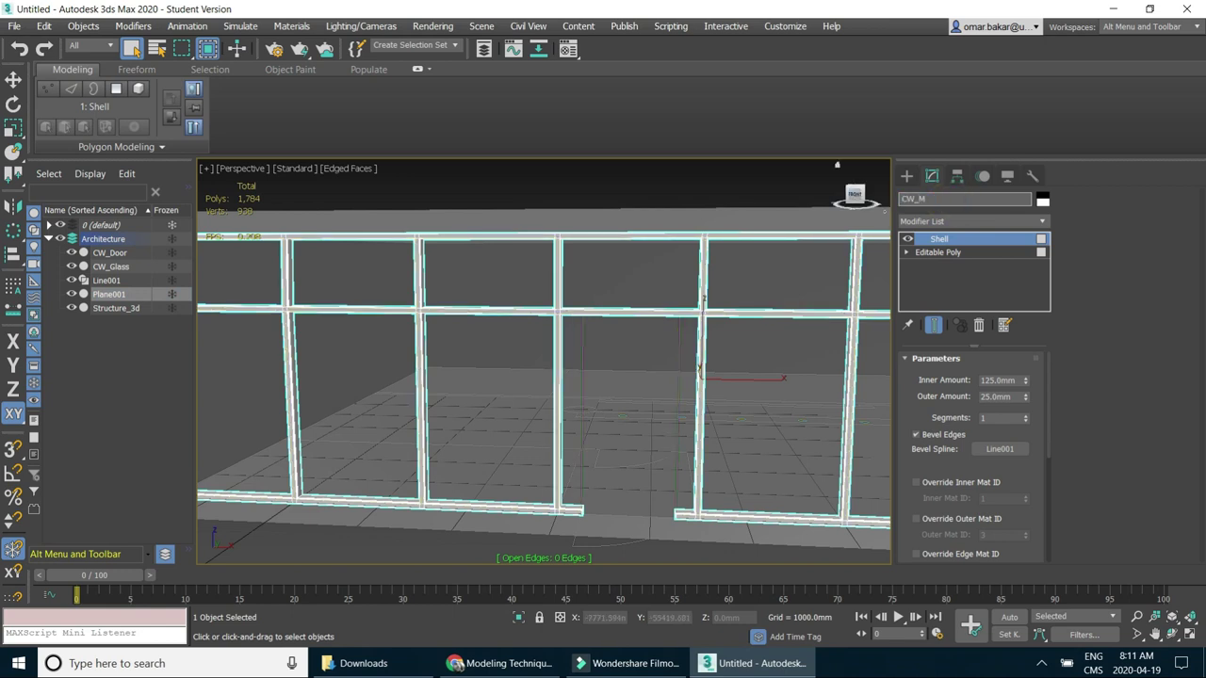
key(Return)
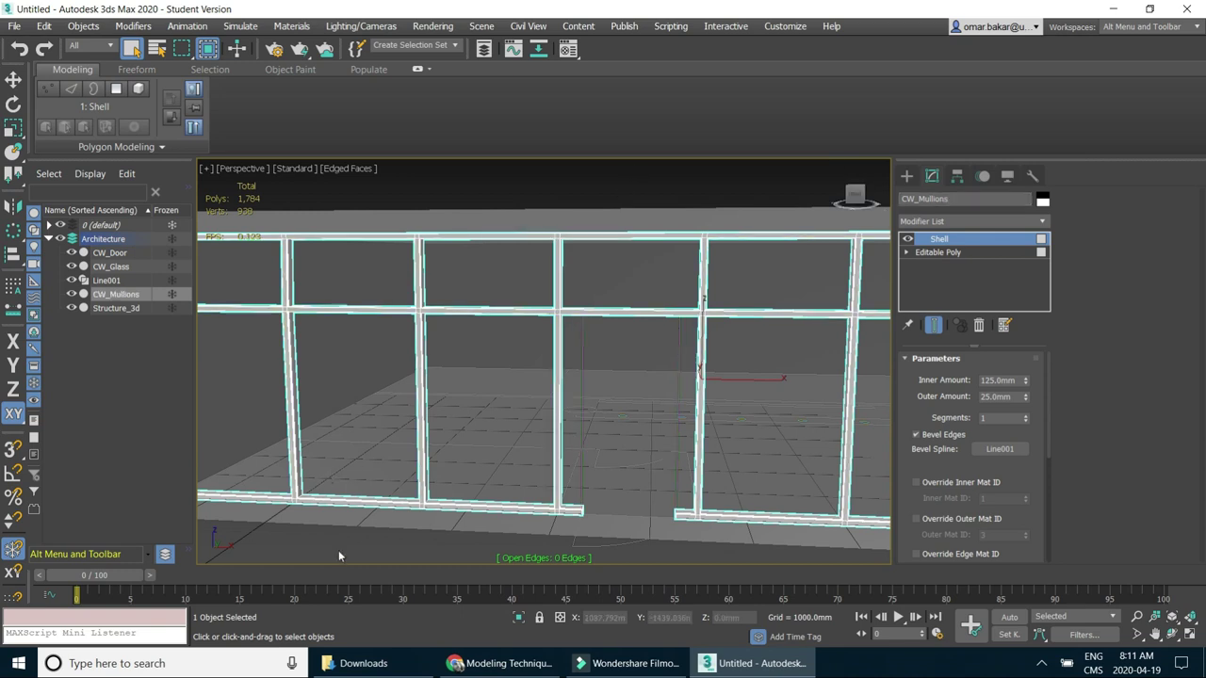
click(338, 544)
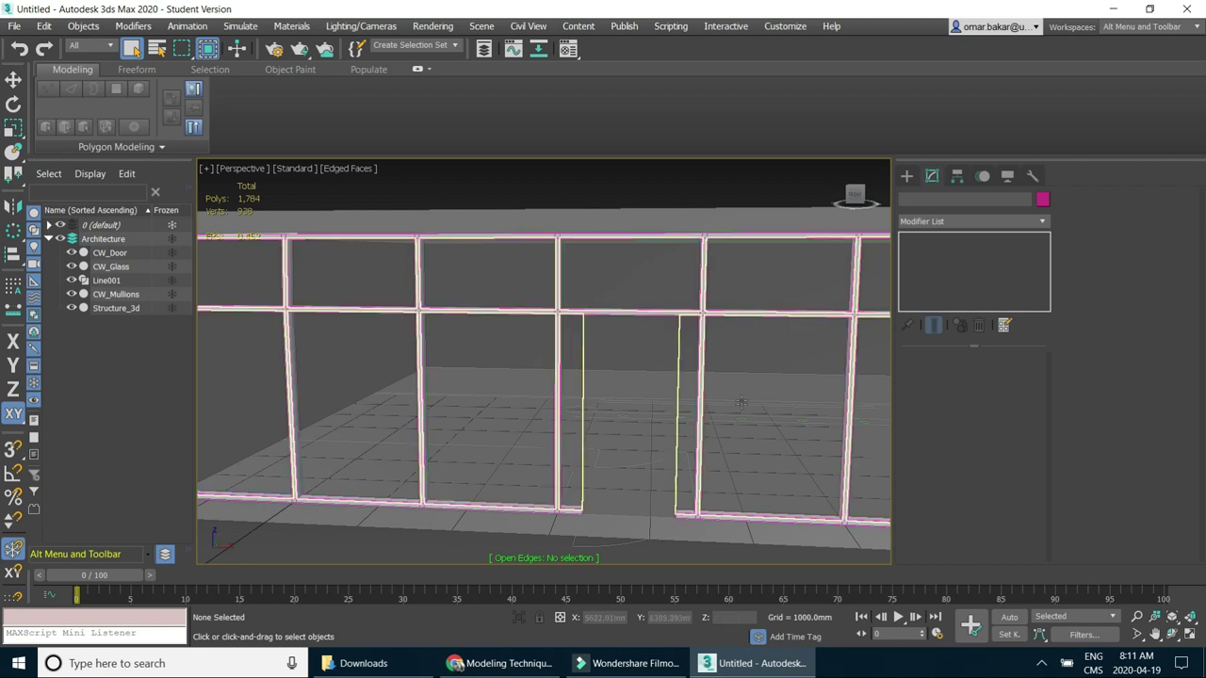
click(741, 402)
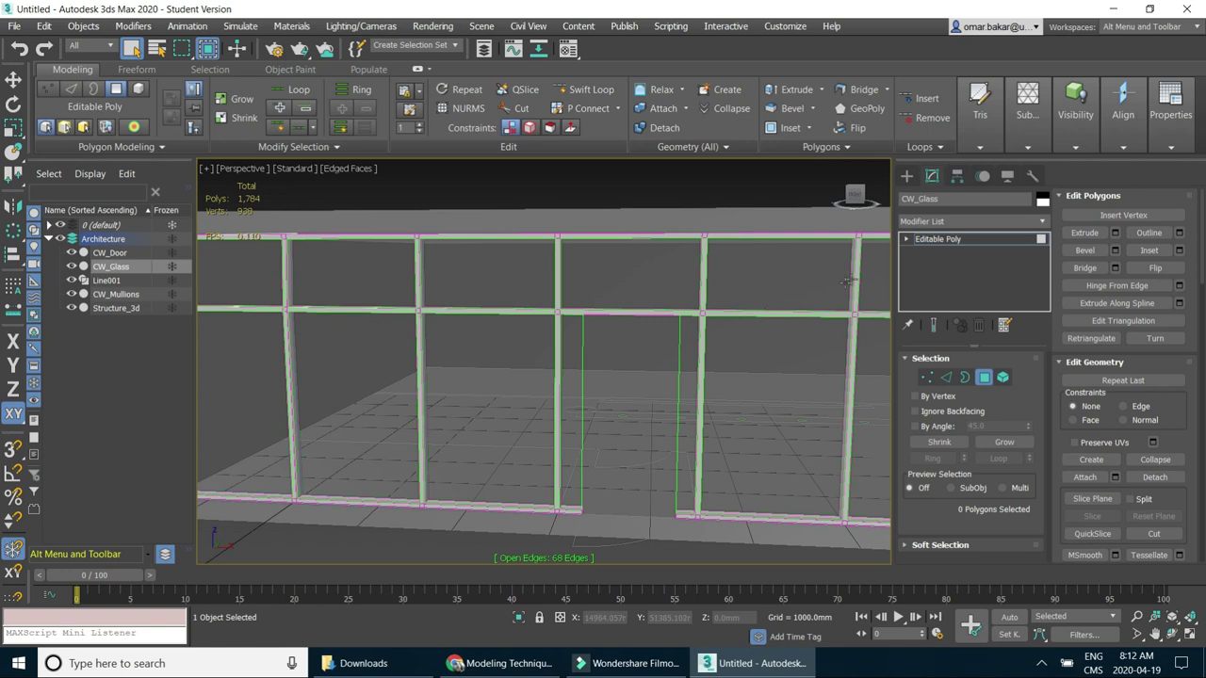
Add a Shell modifier to CW_Glass from the Modifier List.
click(1041, 222)
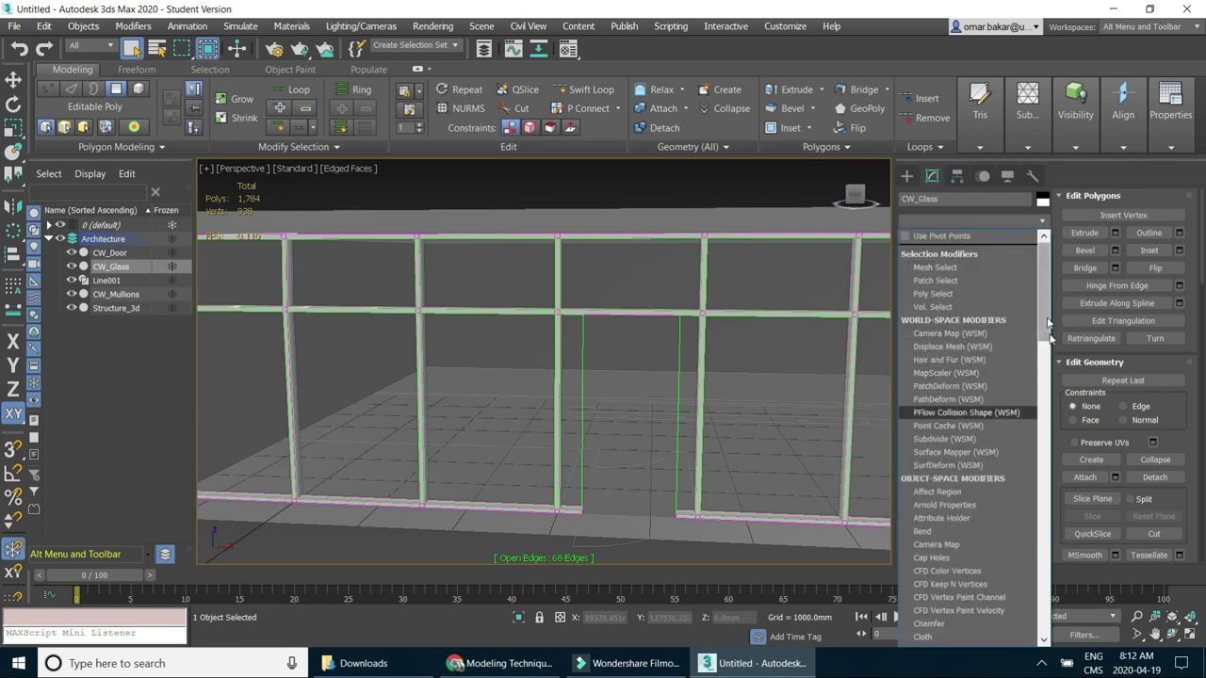
scroll(1017, 396, down, 10)
scroll(999, 433, down, 5)
scroll(996, 441, down, 5)
scroll(968, 419, up, 1)
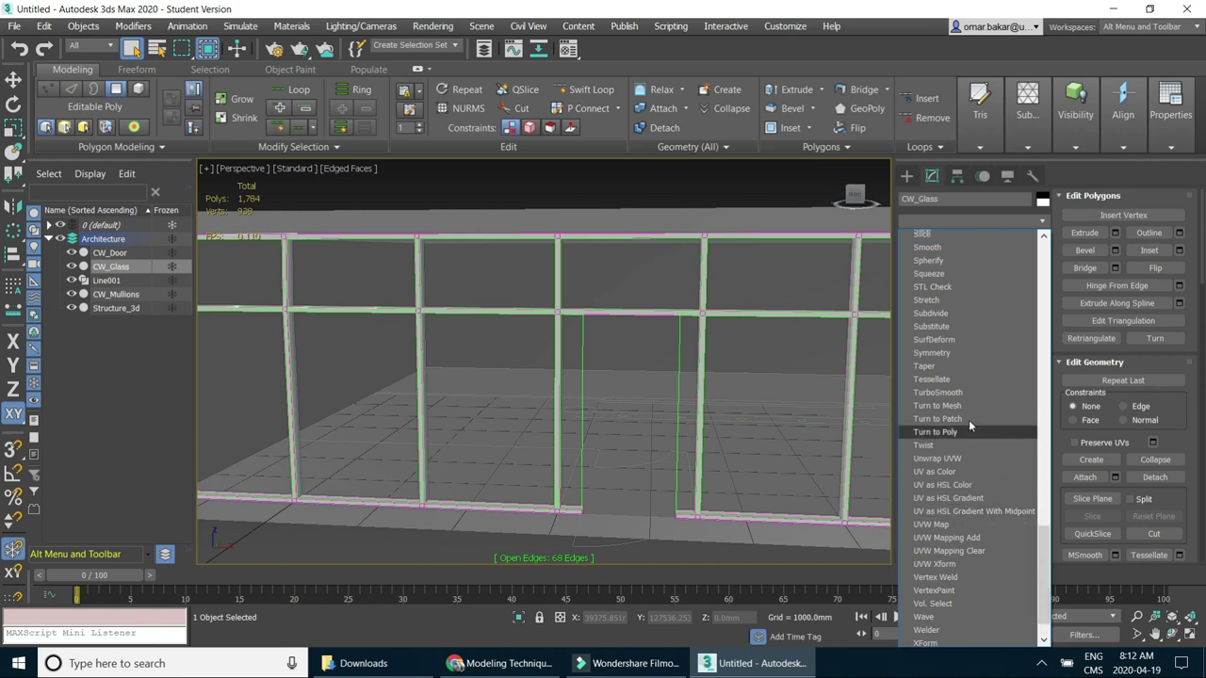
scroll(968, 418, up, 2)
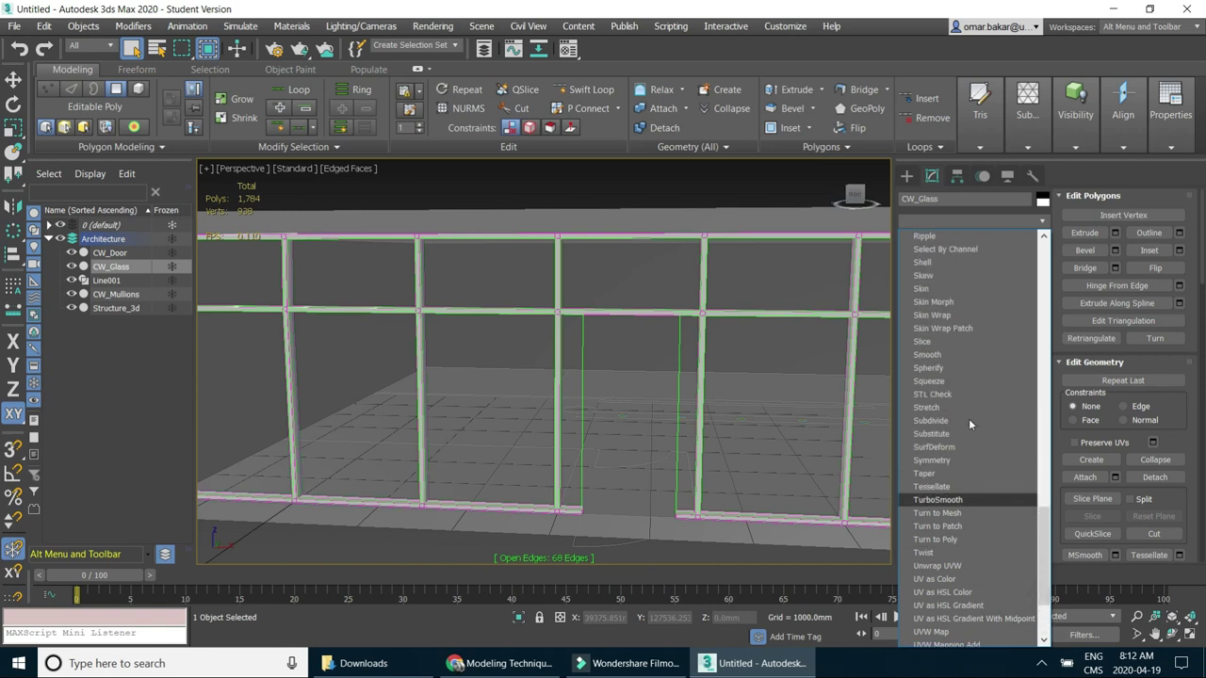
scroll(966, 400, up, 2)
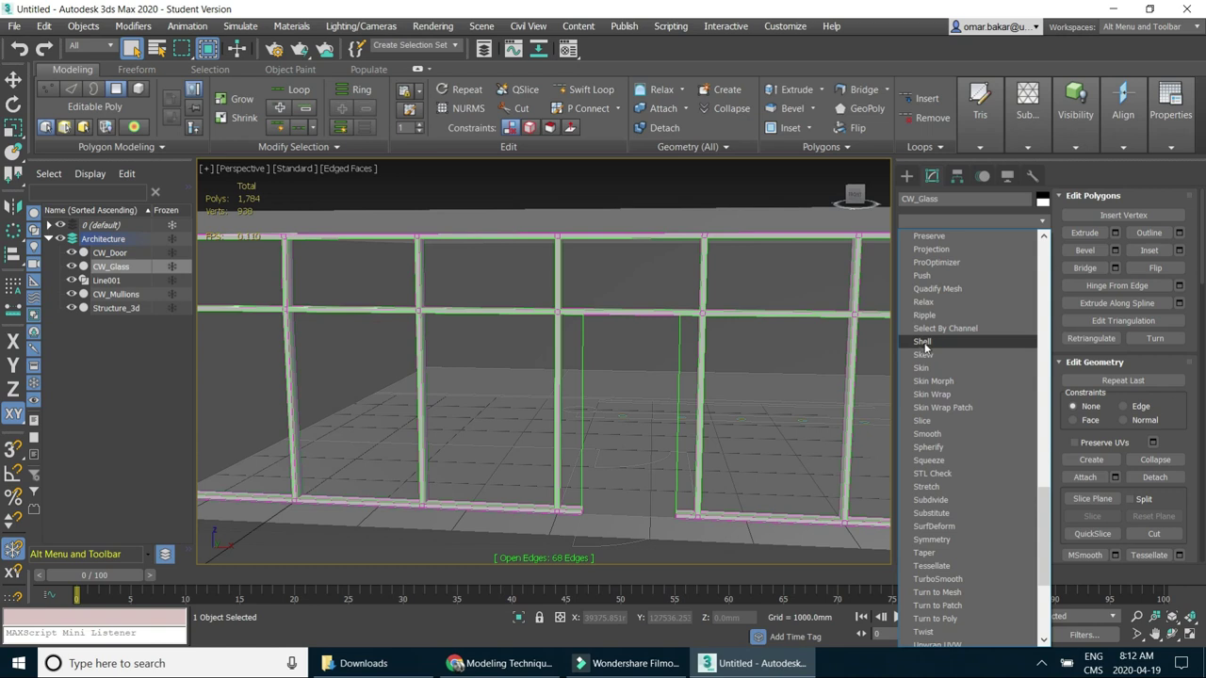
click(983, 349)
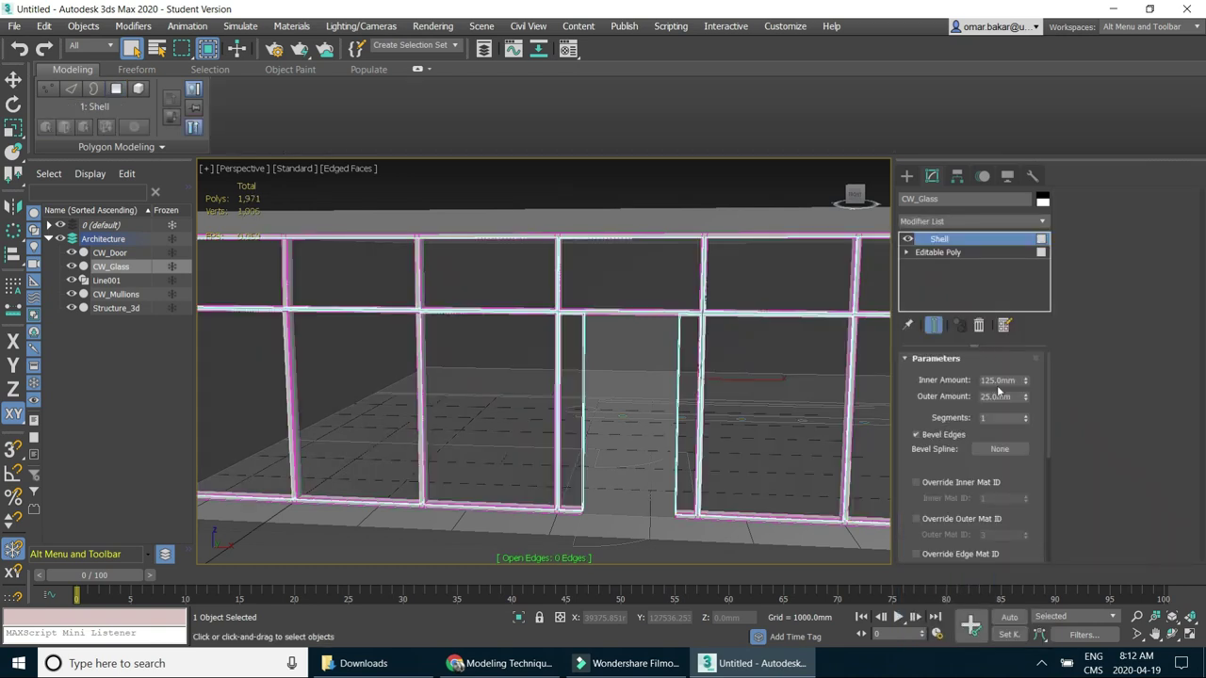
Set the glass Shell to 8mm Inner Amount and 0mm Outer Amount.
double_click(996, 381)
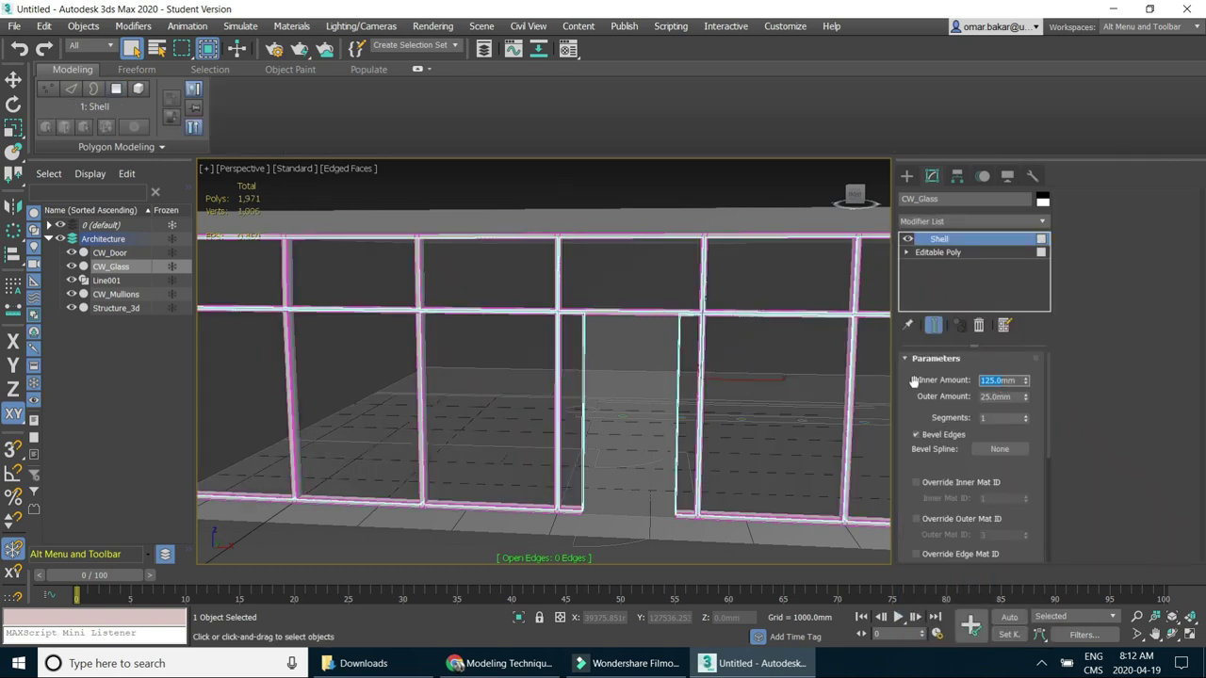
text(8mm)
key(Tab)
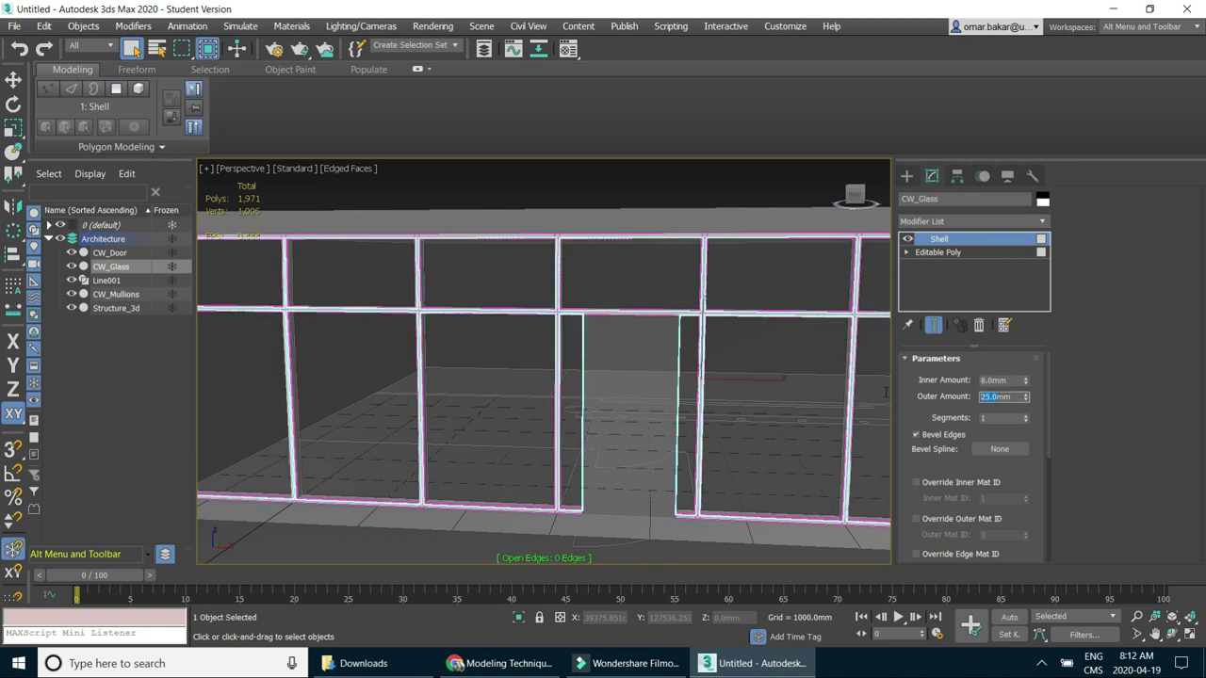
text(0)
key(Return)
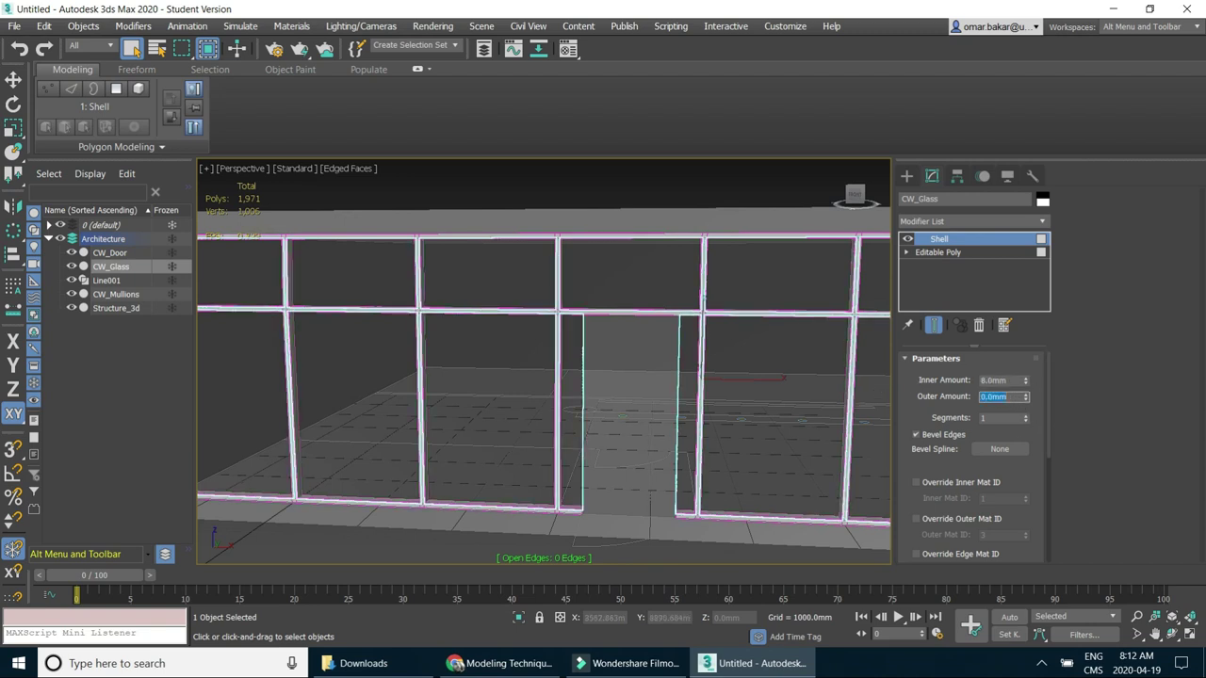
click(914, 434)
click(409, 544)
mouse_move(711, 436)
middle_down()
mouse_move(670, 404)
mouse_move(552, 399)
mouse_move(613, 398)
mouse_move(623, 431)
mouse_move(551, 433)
mouse_move(655, 389)
mouse_move(729, 423)
mouse_move(678, 458)
mouse_move(688, 452)
middle_up()
scroll(545, 432, up, 5)
scroll(545, 432, down, 5)
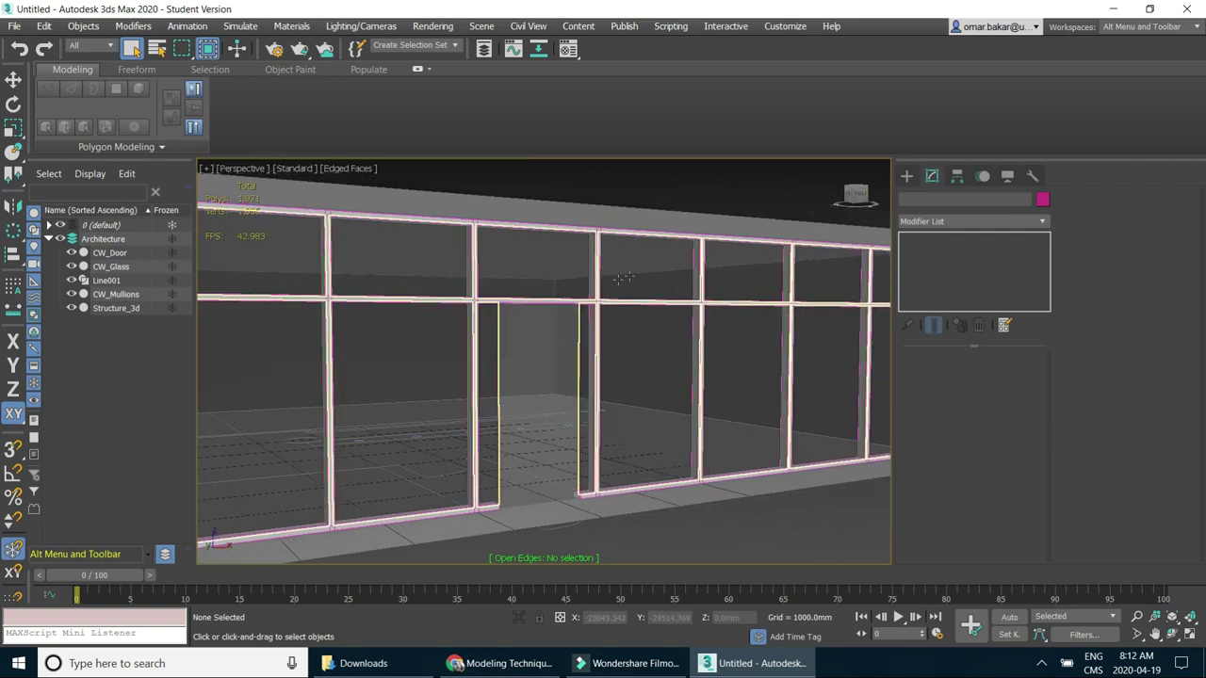
Give CW_Mullions a pale cyan object colour.
click(597, 302)
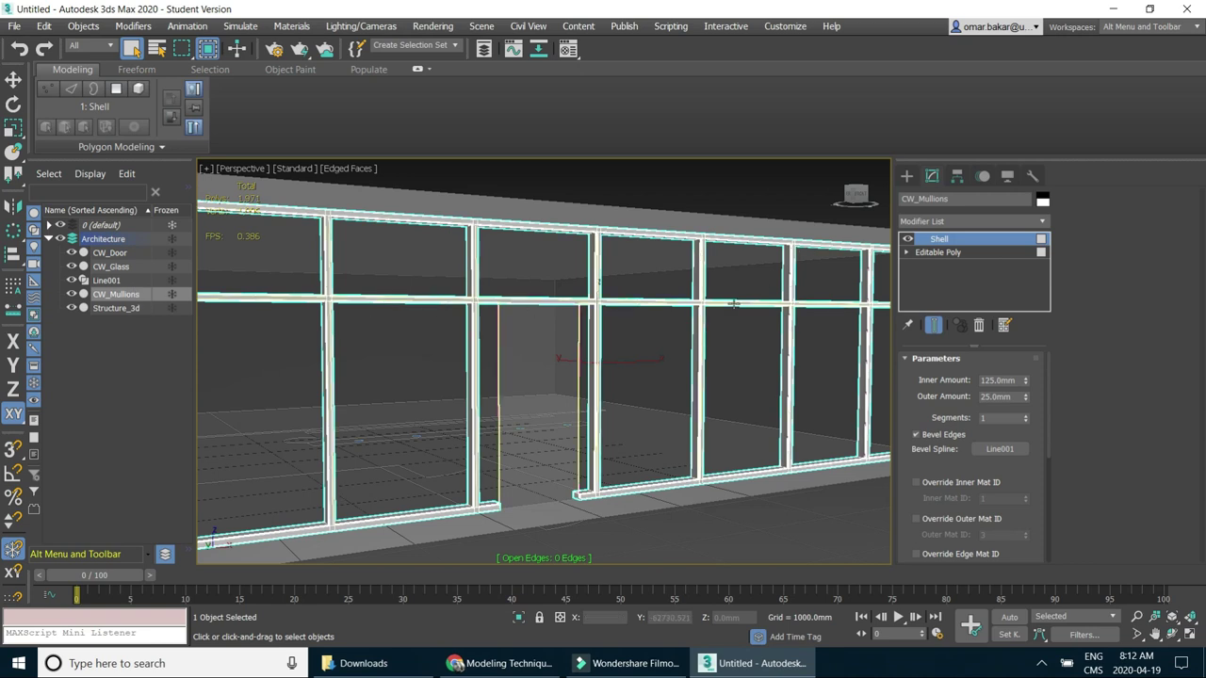
click(1042, 201)
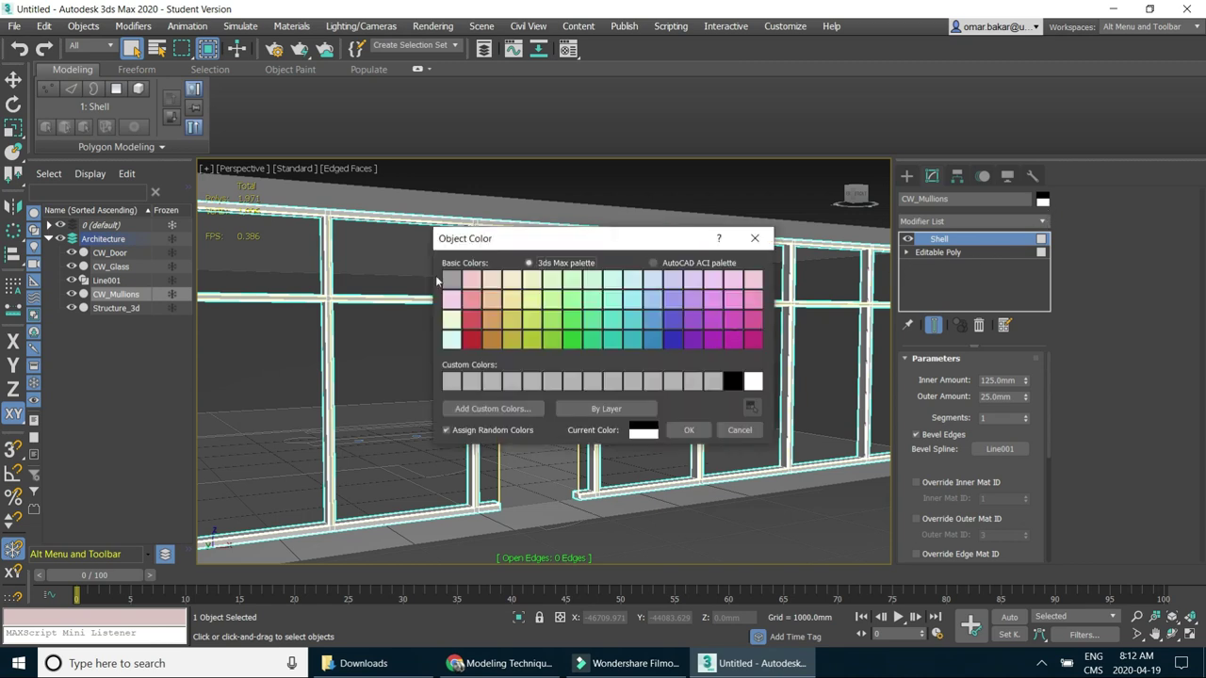
click(453, 342)
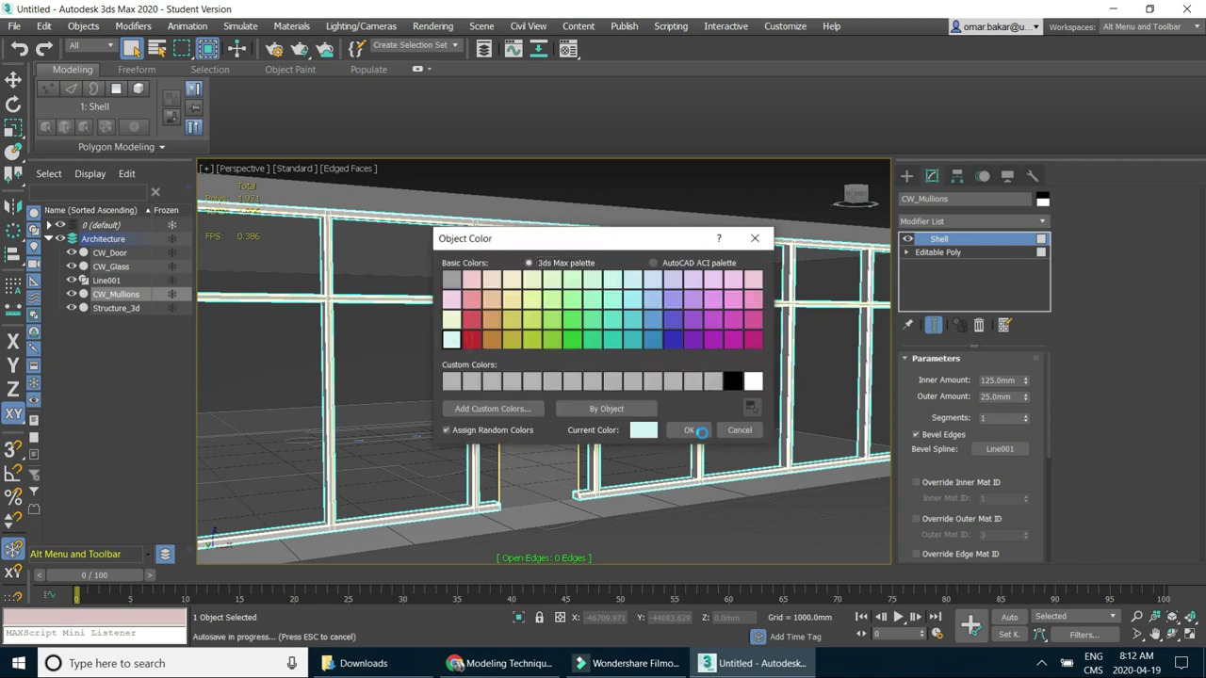
click(689, 430)
click(771, 523)
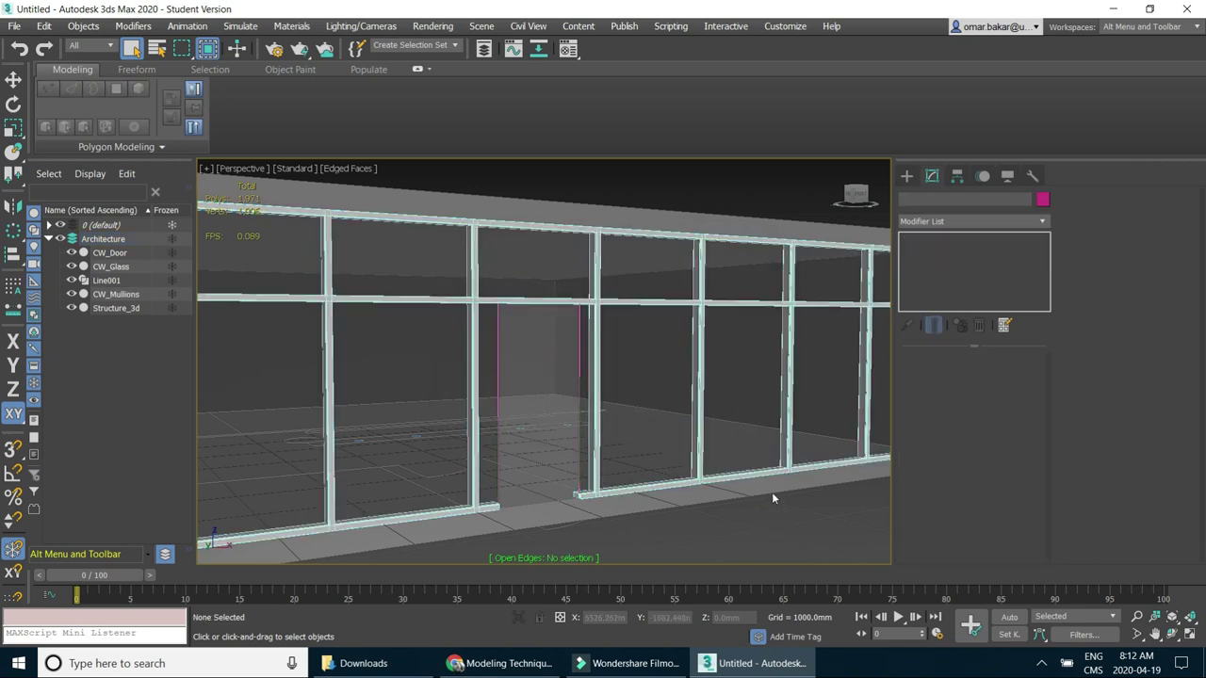
alt+middle_drag(733, 376, 651, 376)
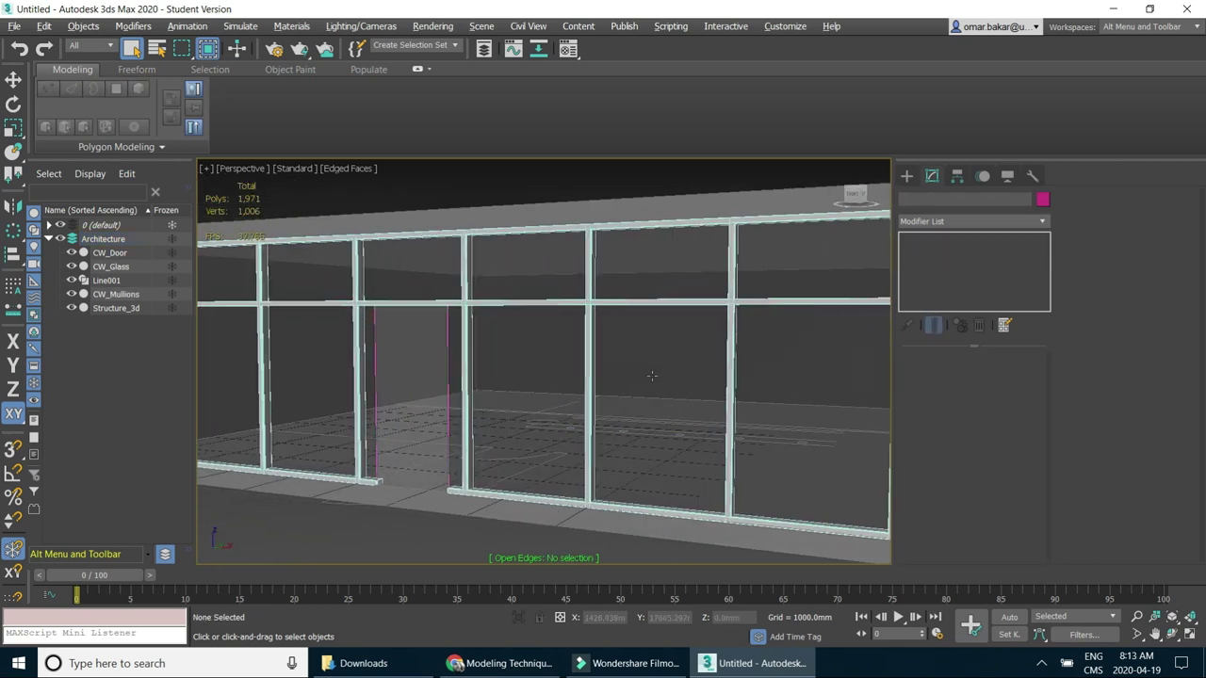
click(517, 389)
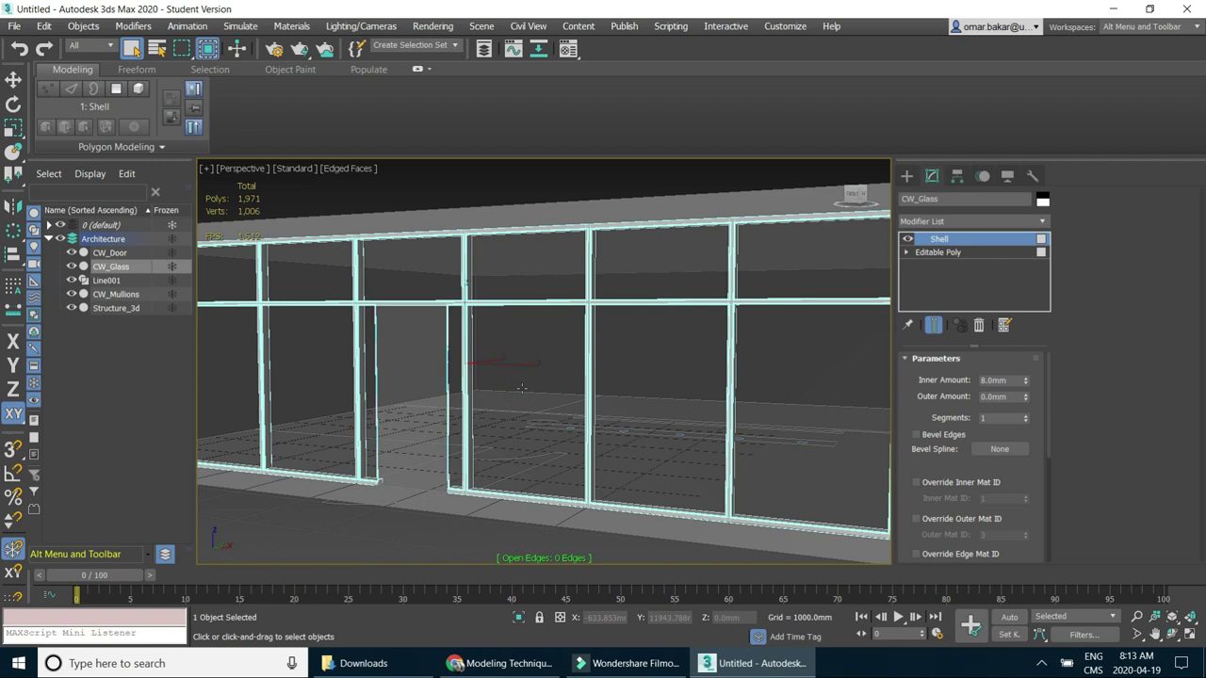
Freeze and then unfreeze CW_Glass and CW_Mullions so the glass panes display see-through.
click(439, 537)
click(172, 266)
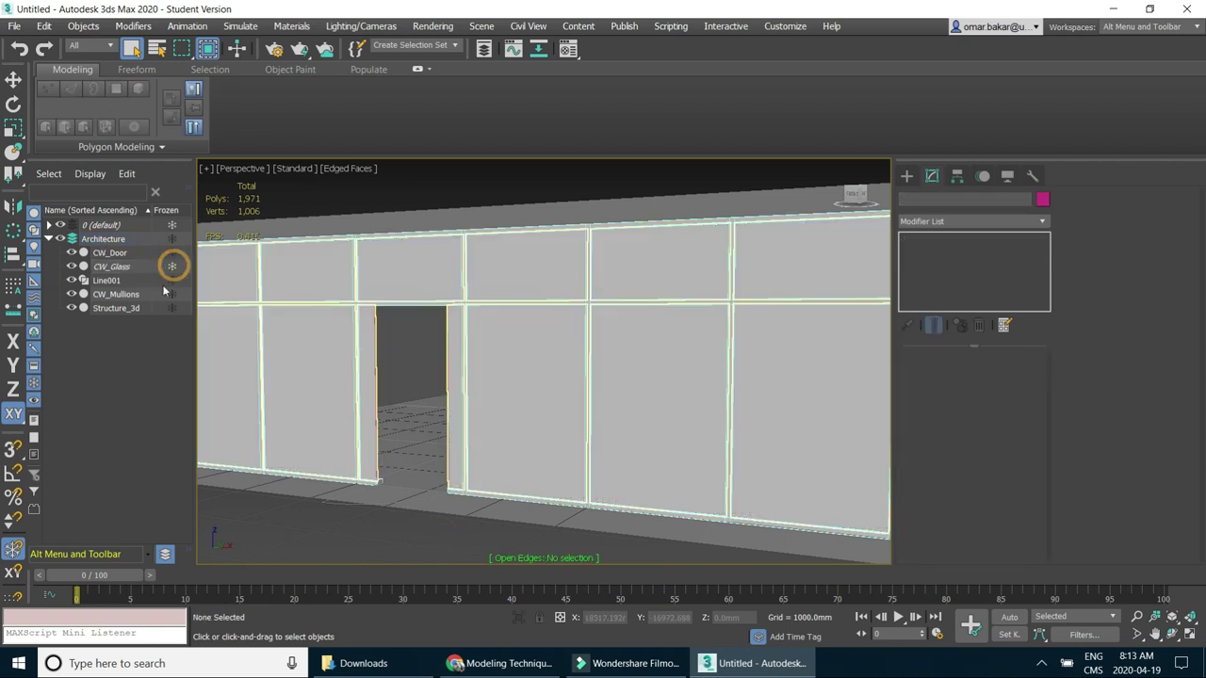
click(173, 294)
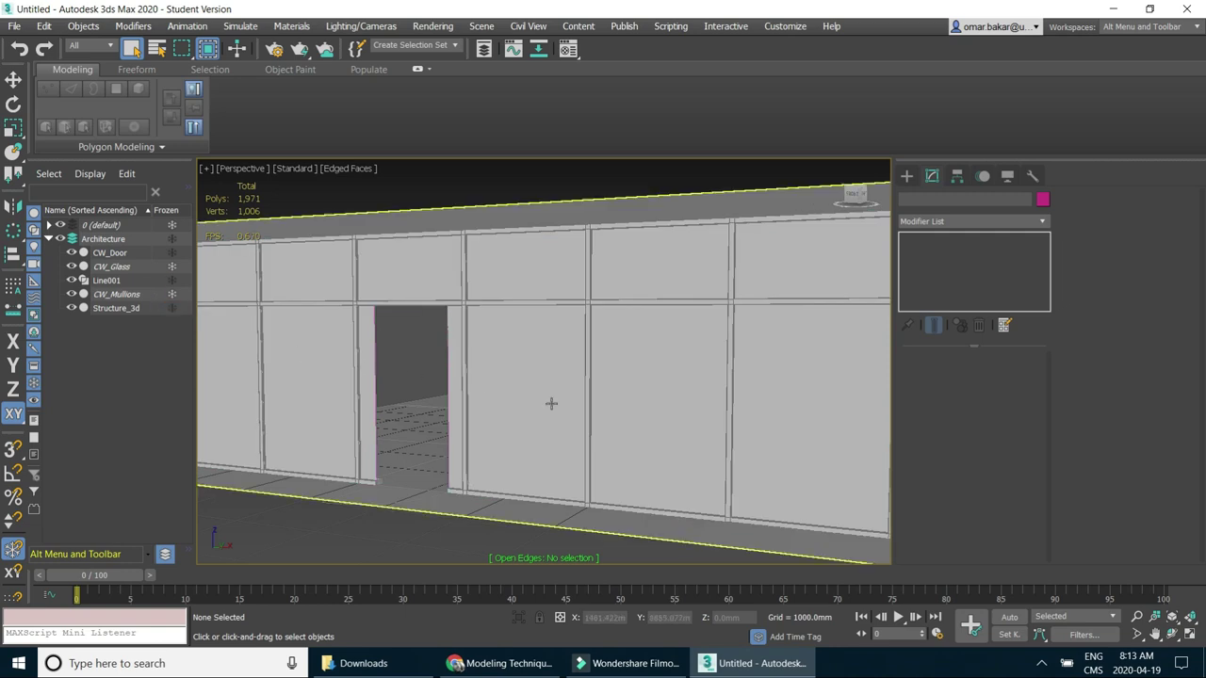
mouse_move(528, 420)
alt+middle_down()
mouse_move(581, 417)
mouse_move(465, 338)
alt+middle_up()
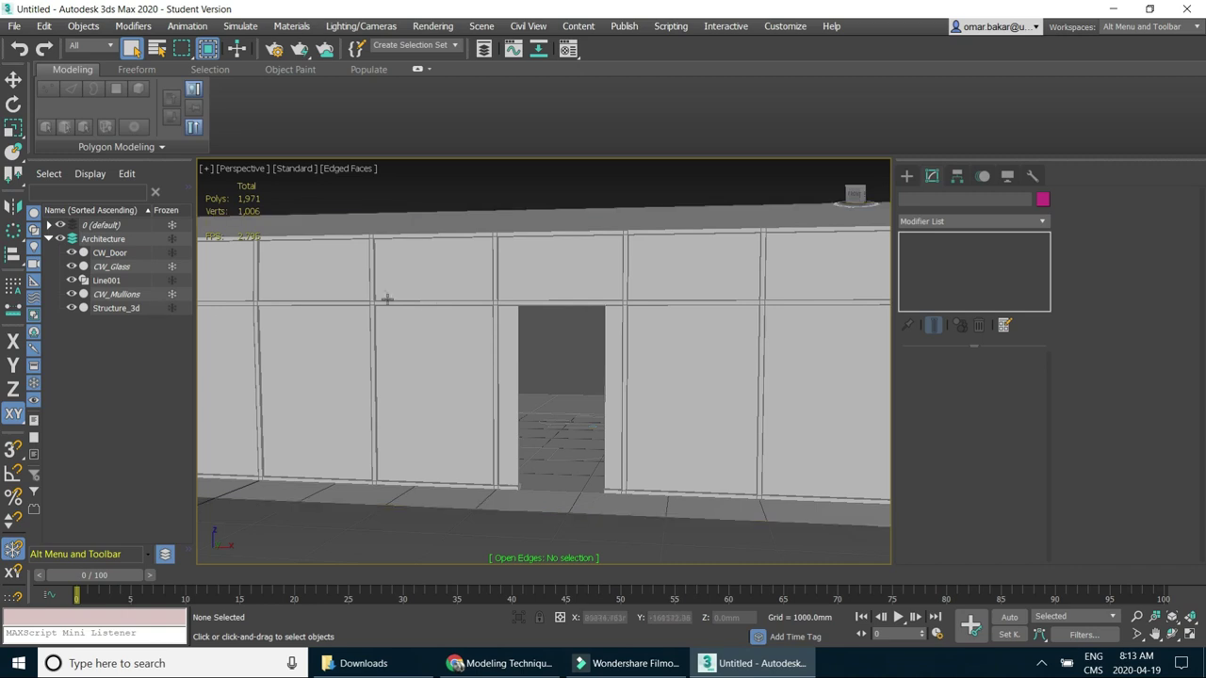
alt+middle_drag(502, 379, 549, 389)
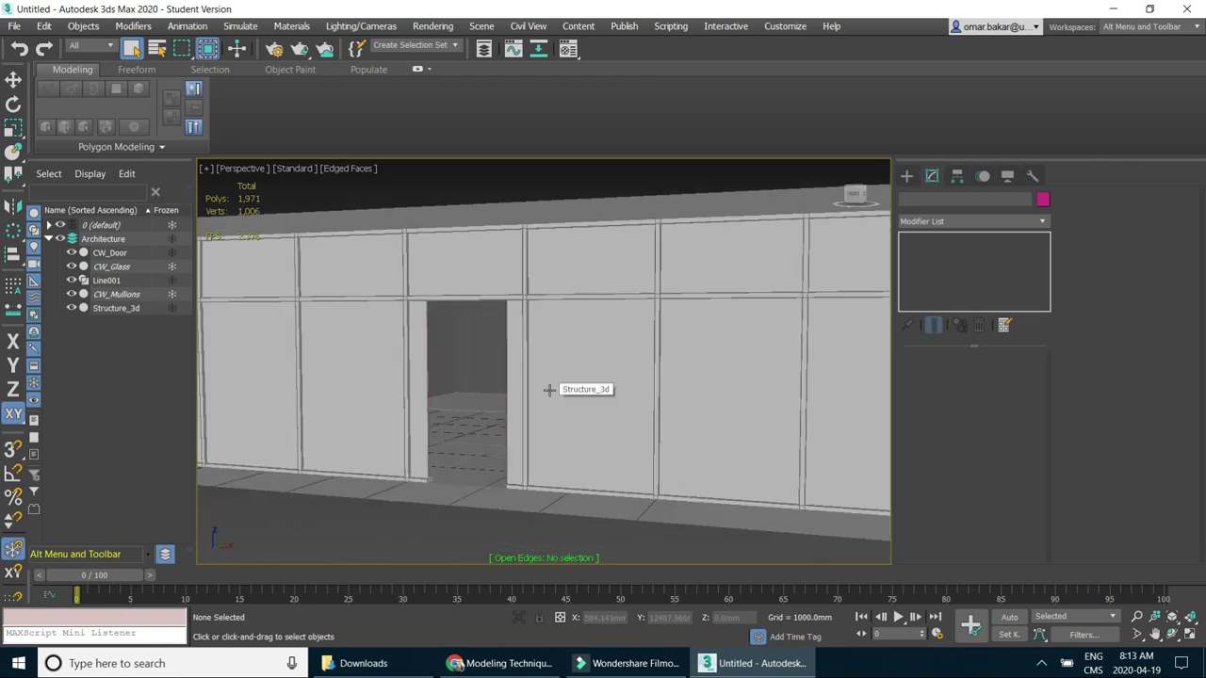
click(172, 293)
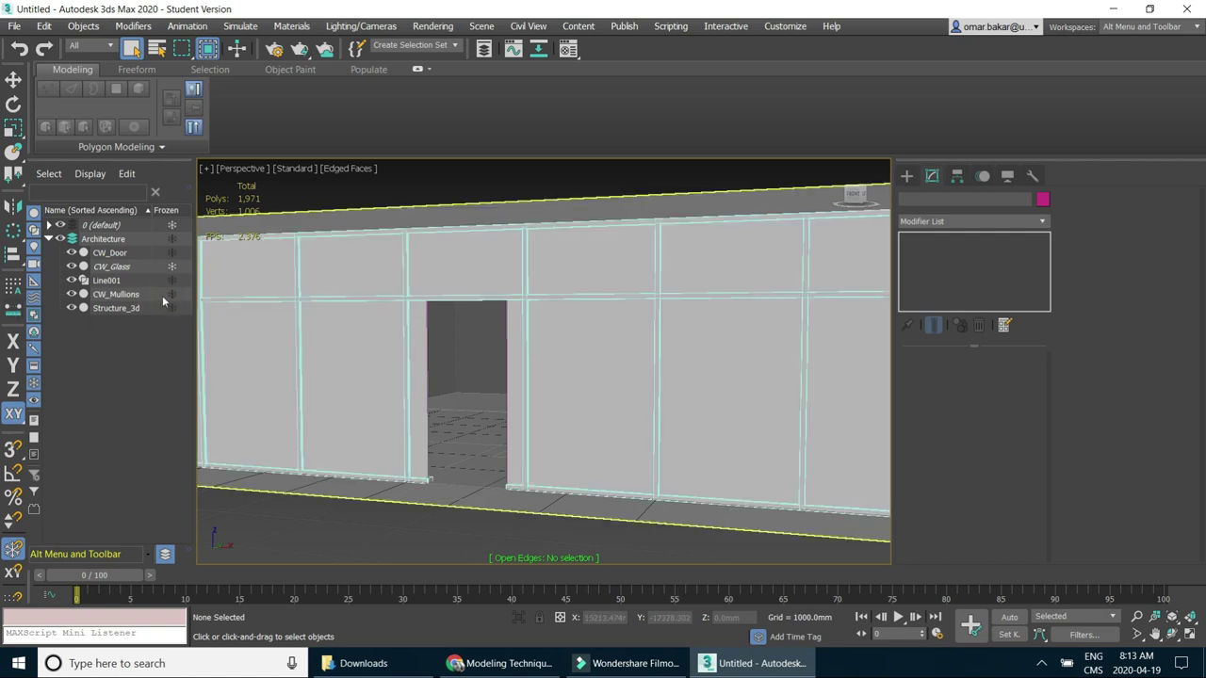
click(172, 266)
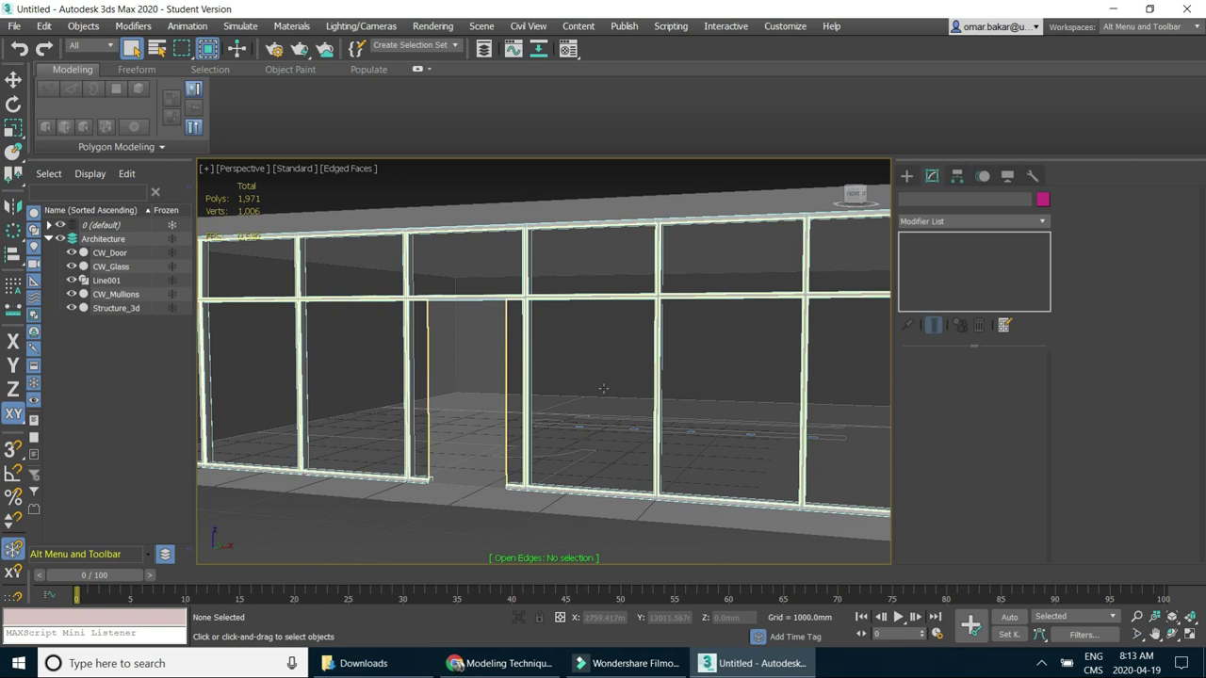
Select CW_Door and pick its face at Polygon level.
click(474, 454)
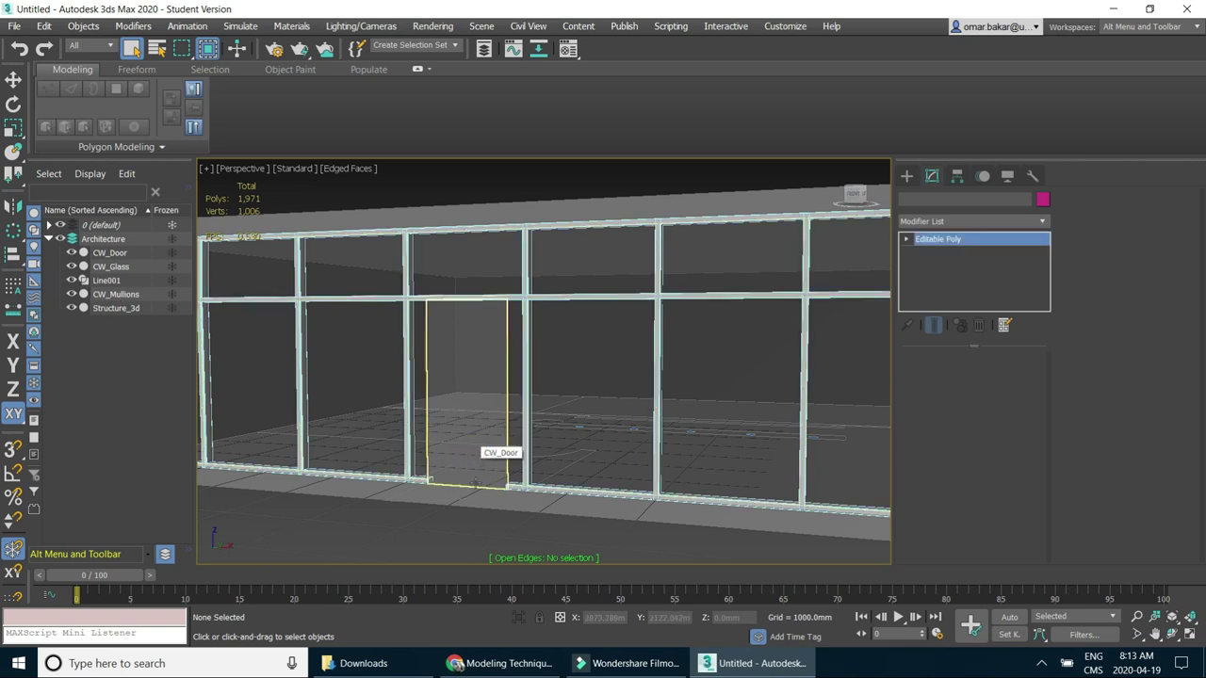
scroll(479, 444, up, 2)
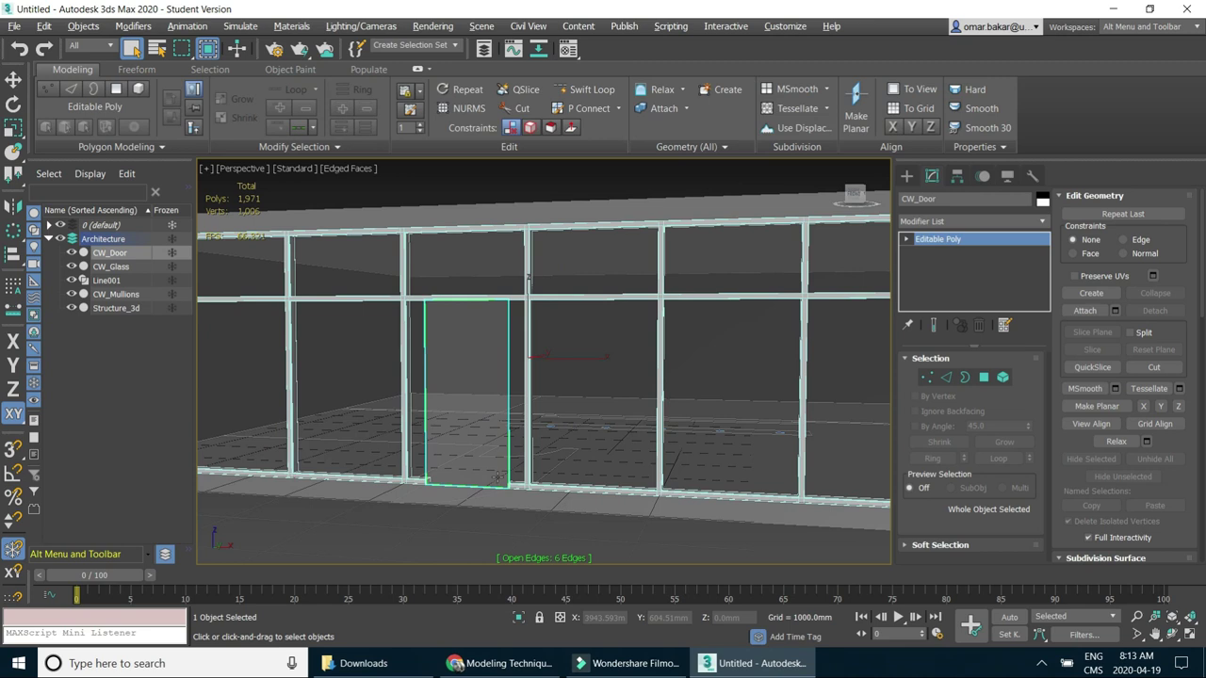
scroll(480, 444, up, 2)
scroll(471, 444, up, 2)
scroll(487, 412, up, 2)
scroll(490, 434, down, 1)
scroll(495, 457, down, 1)
scroll(565, 433, down, 1)
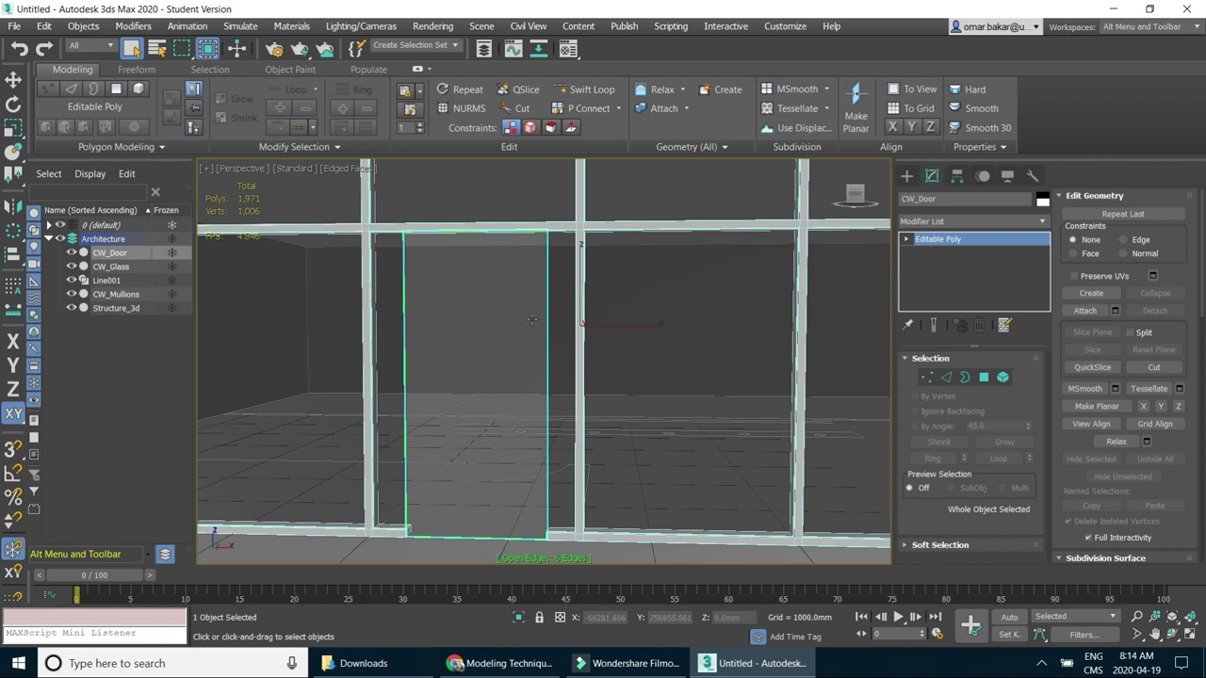
click(985, 377)
click(480, 362)
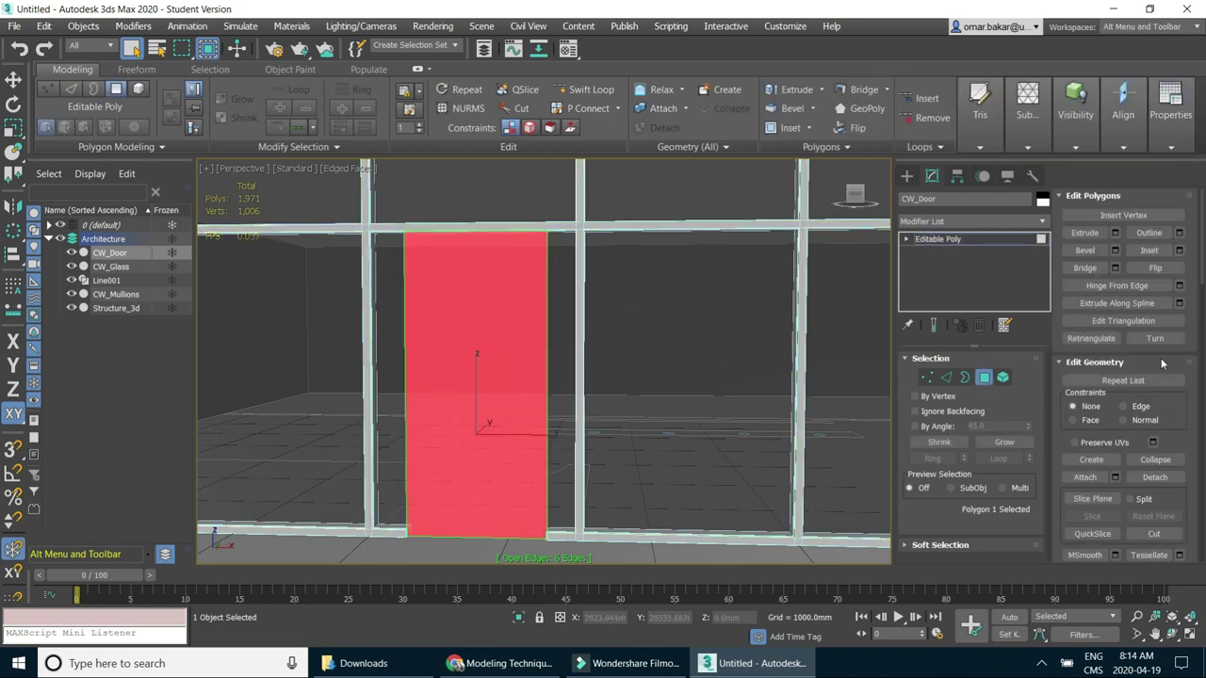
Inset the door face by 10mm, correcting an initial 15mm value.
click(1179, 251)
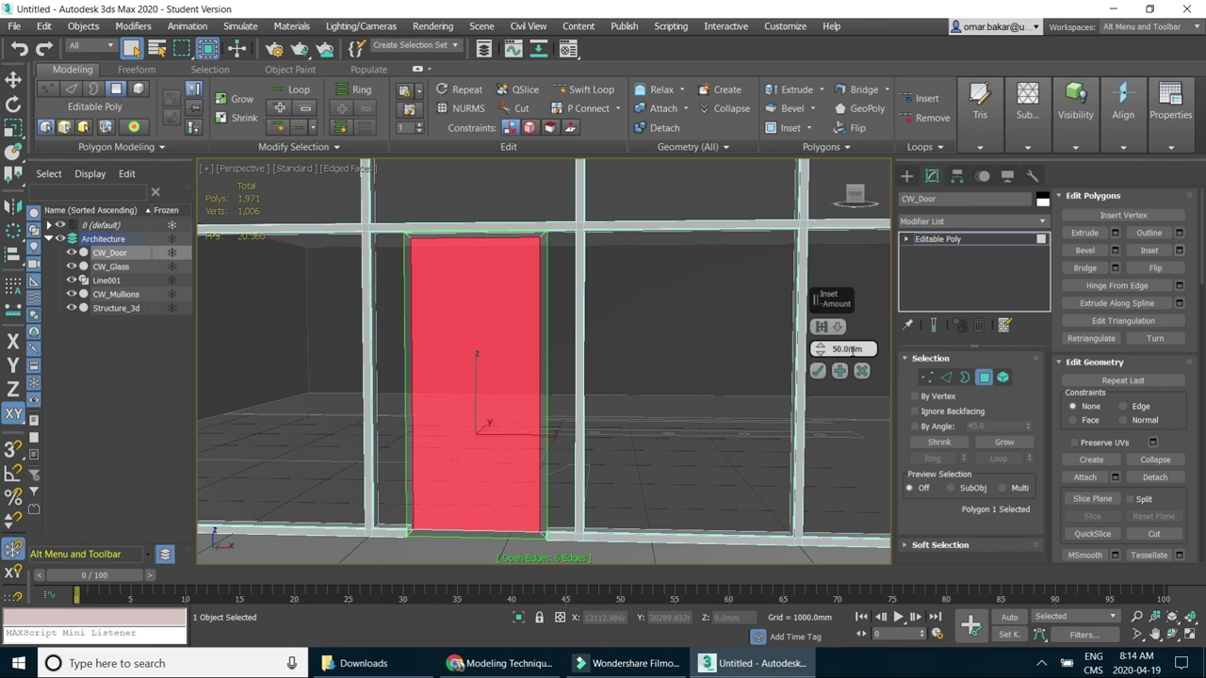
double_click(848, 348)
text(15)
key(Return)
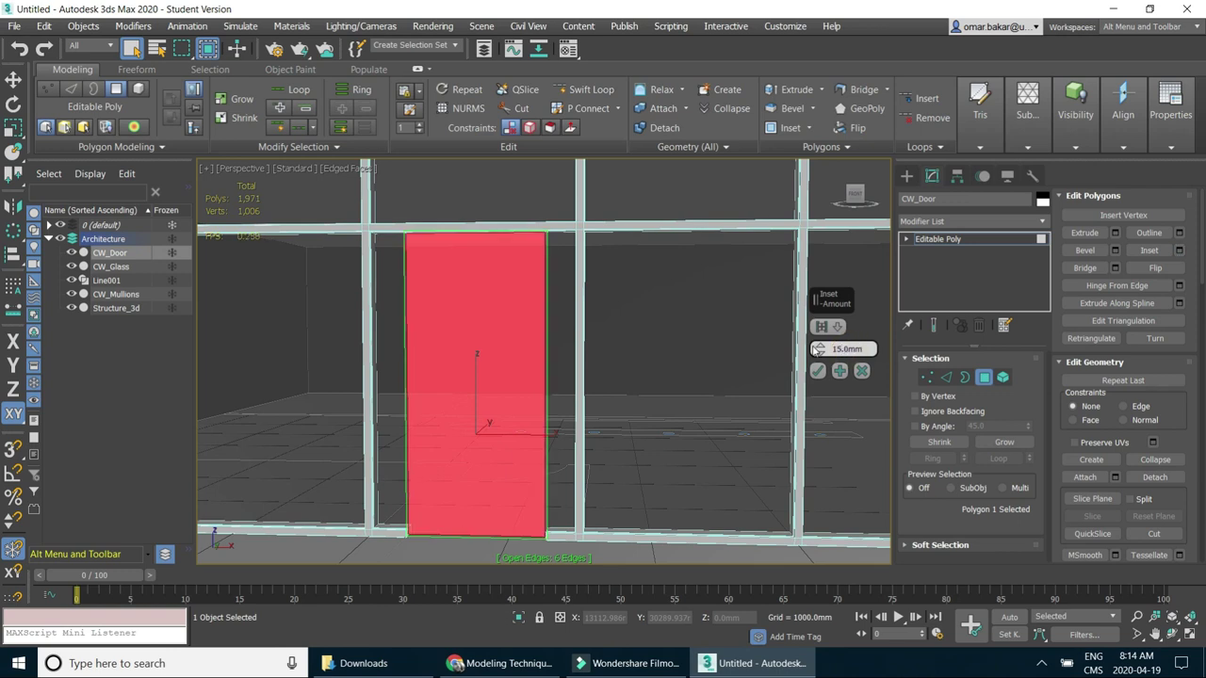
drag(853, 348, 836, 349)
text(10)
key(Return)
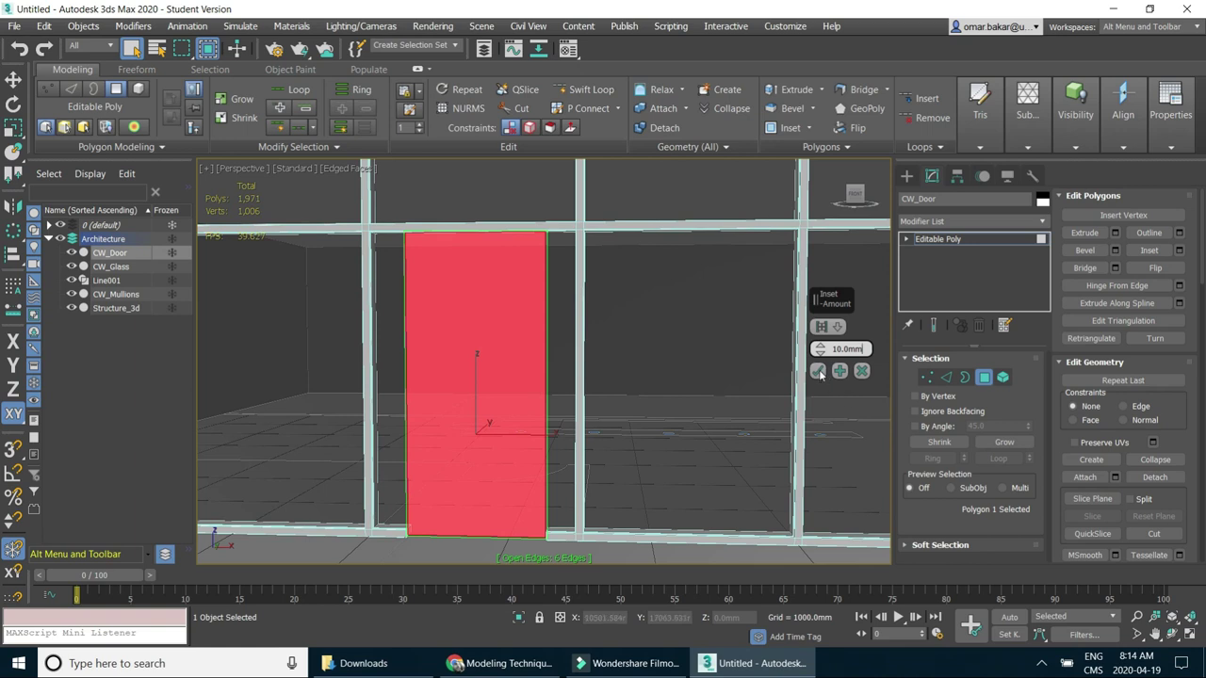
click(818, 372)
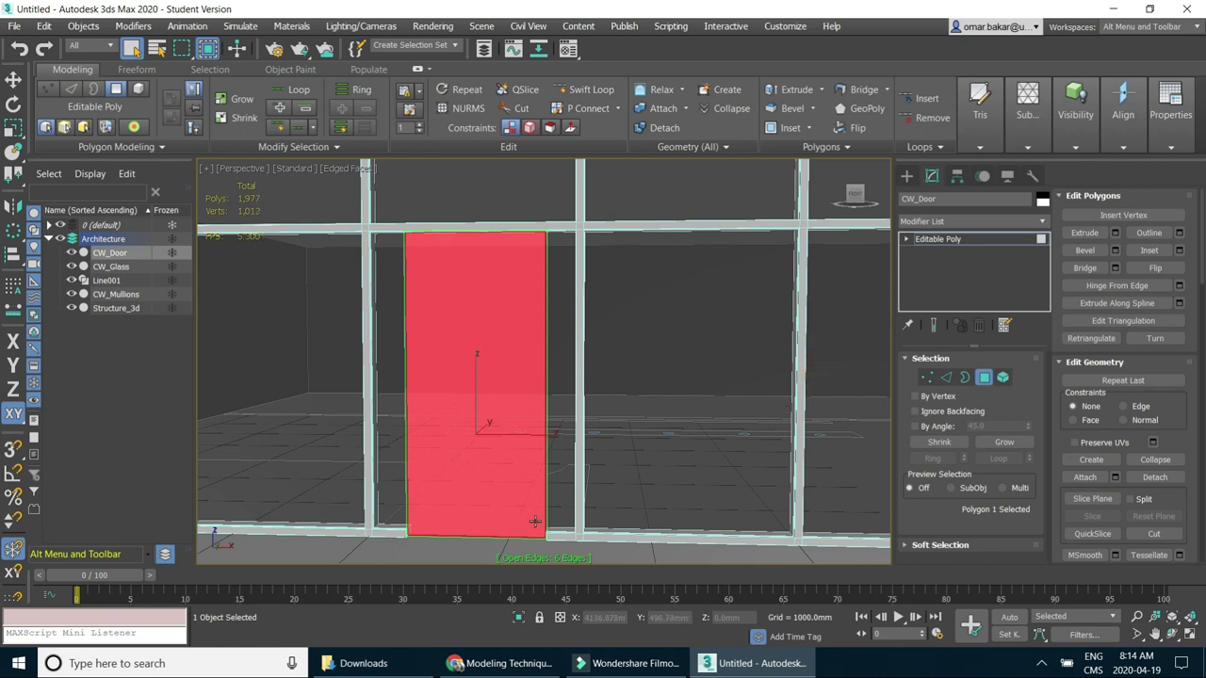
Orbit and zoom around the door to inspect the new inset border.
scroll(521, 505, up, 2)
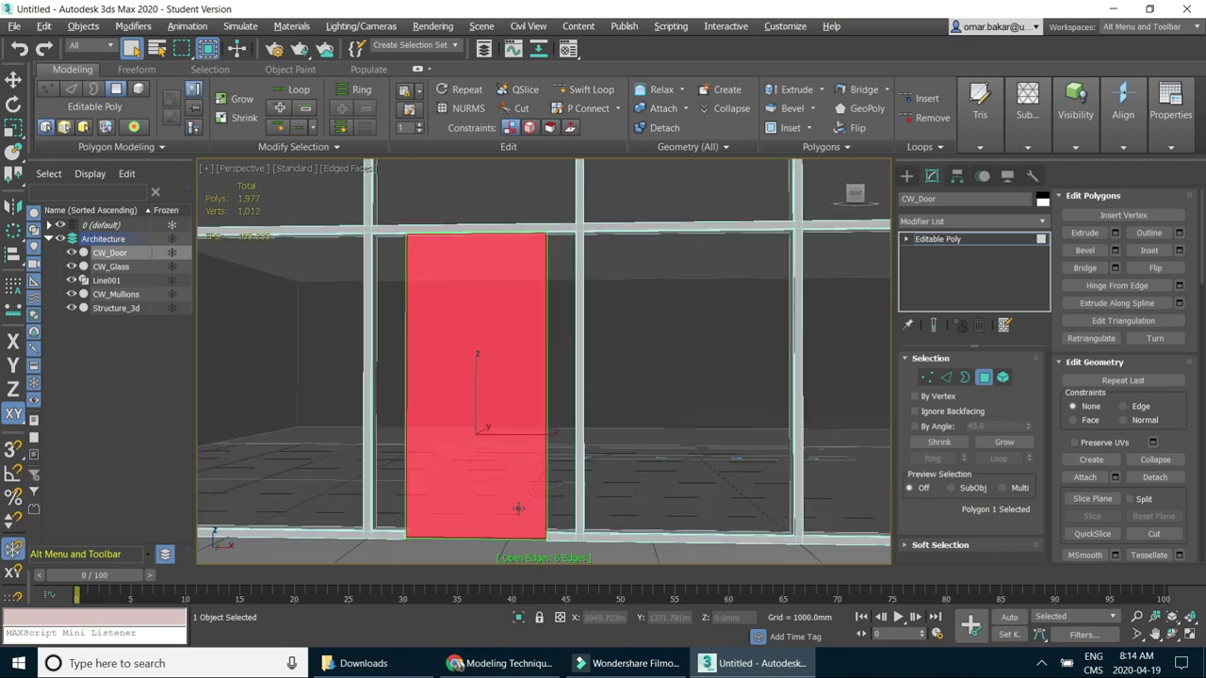
scroll(521, 509, up, 3)
scroll(521, 509, down, 2)
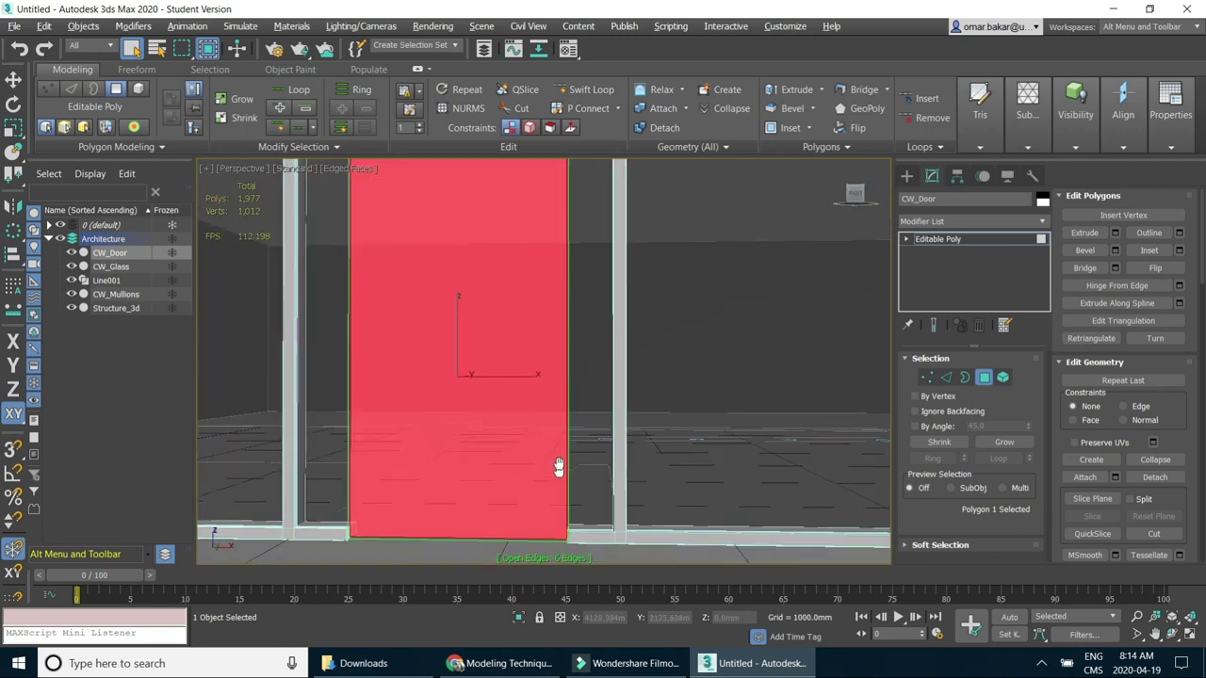
scroll(556, 462, down, 2)
alt+middle_drag(544, 480, 565, 468)
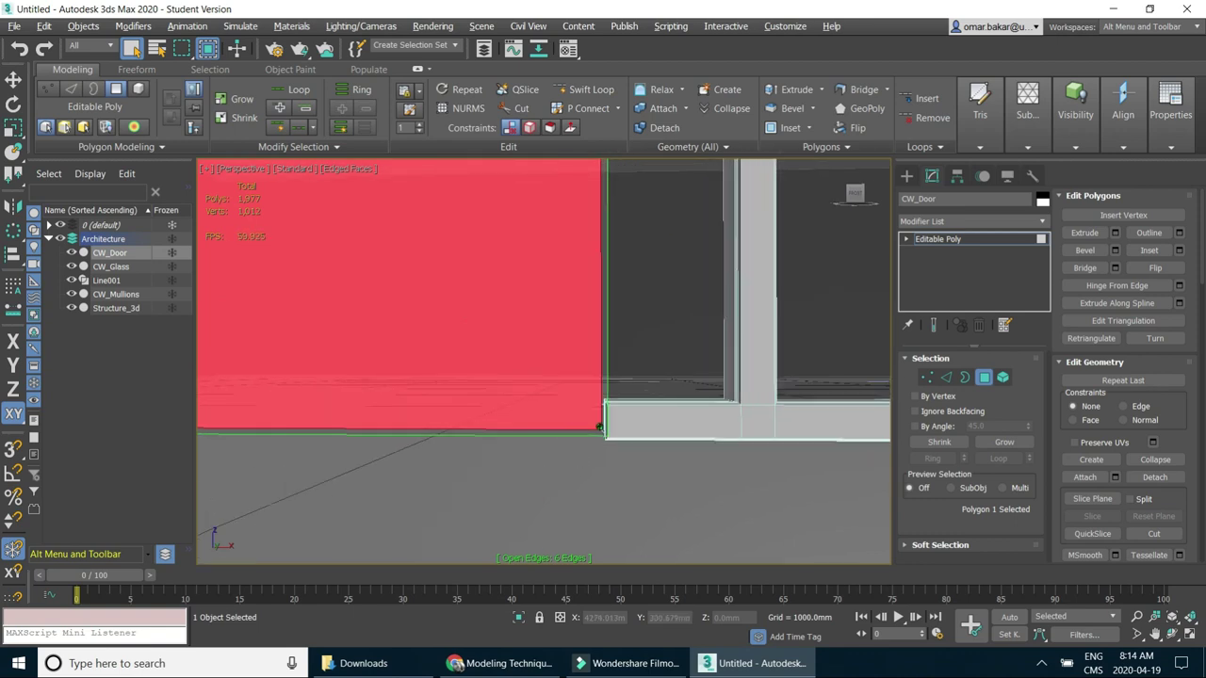
scroll(598, 427, up, 2)
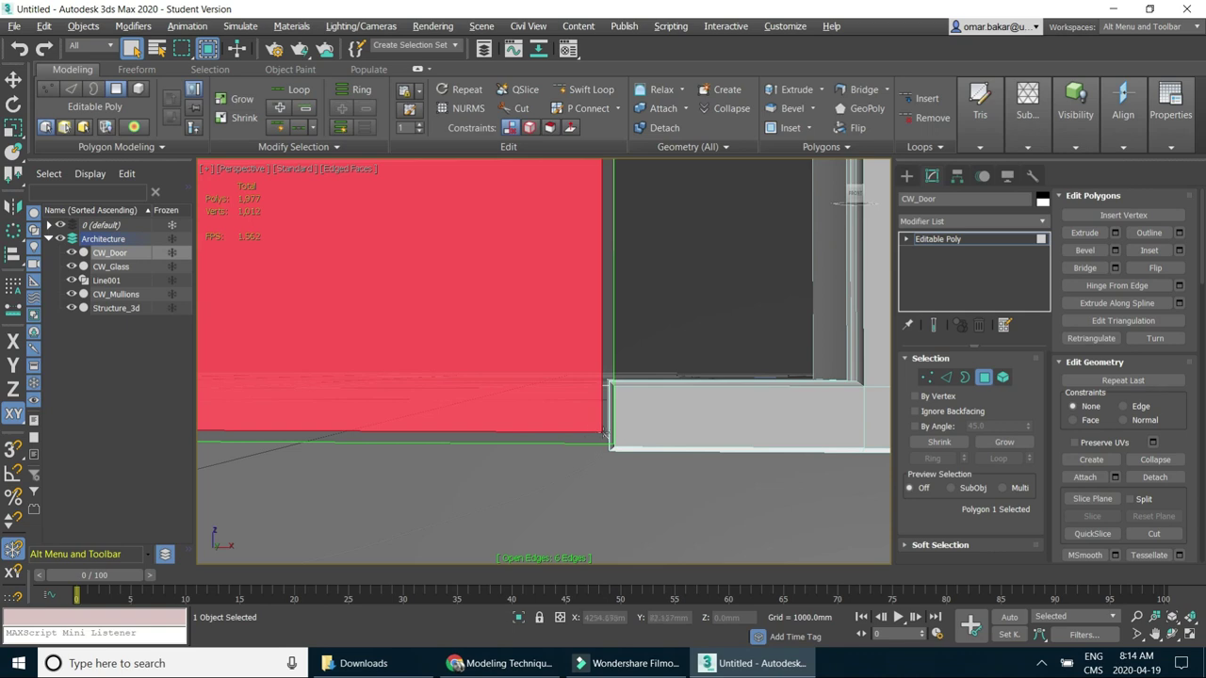
scroll(589, 420, down, 1)
scroll(579, 433, down, 2)
scroll(565, 450, down, 1)
mouse_move(565, 447)
alt+middle_down()
mouse_move(543, 458)
mouse_move(587, 390)
mouse_move(511, 391)
mouse_move(543, 415)
mouse_move(506, 417)
mouse_move(514, 490)
mouse_move(514, 431)
alt+middle_up()
scroll(543, 416, down, 2)
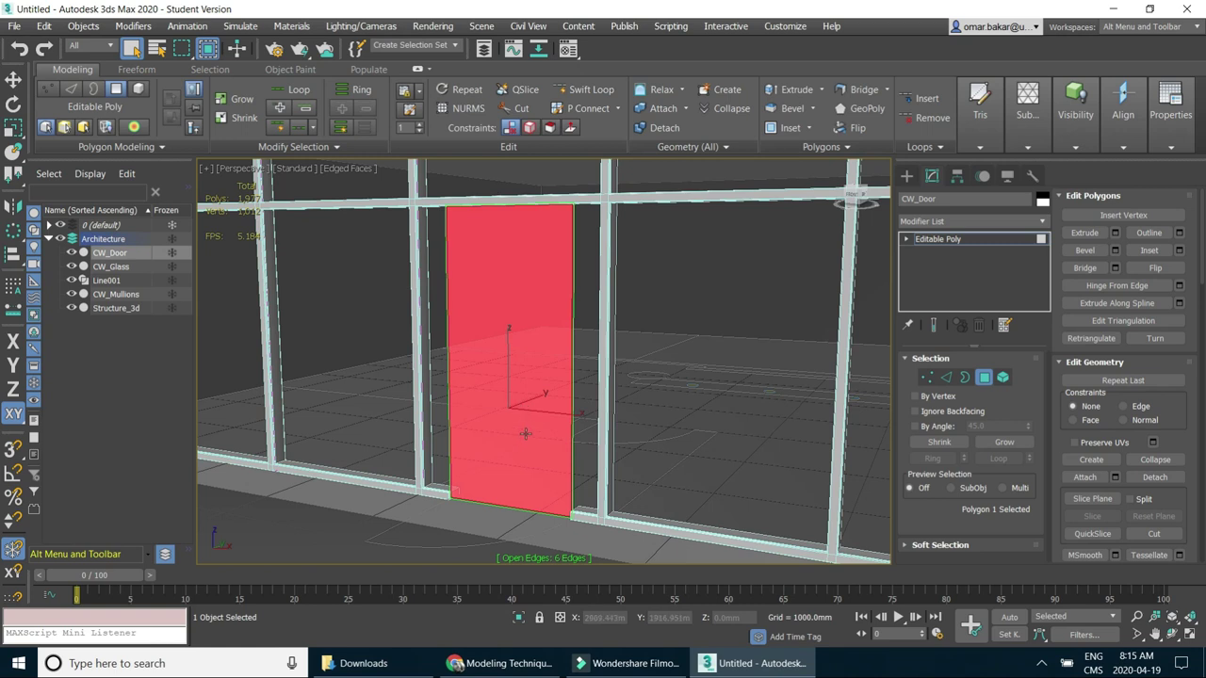
Detach the door's inner panel polygon as CW_Door_Glass.
click(1155, 478)
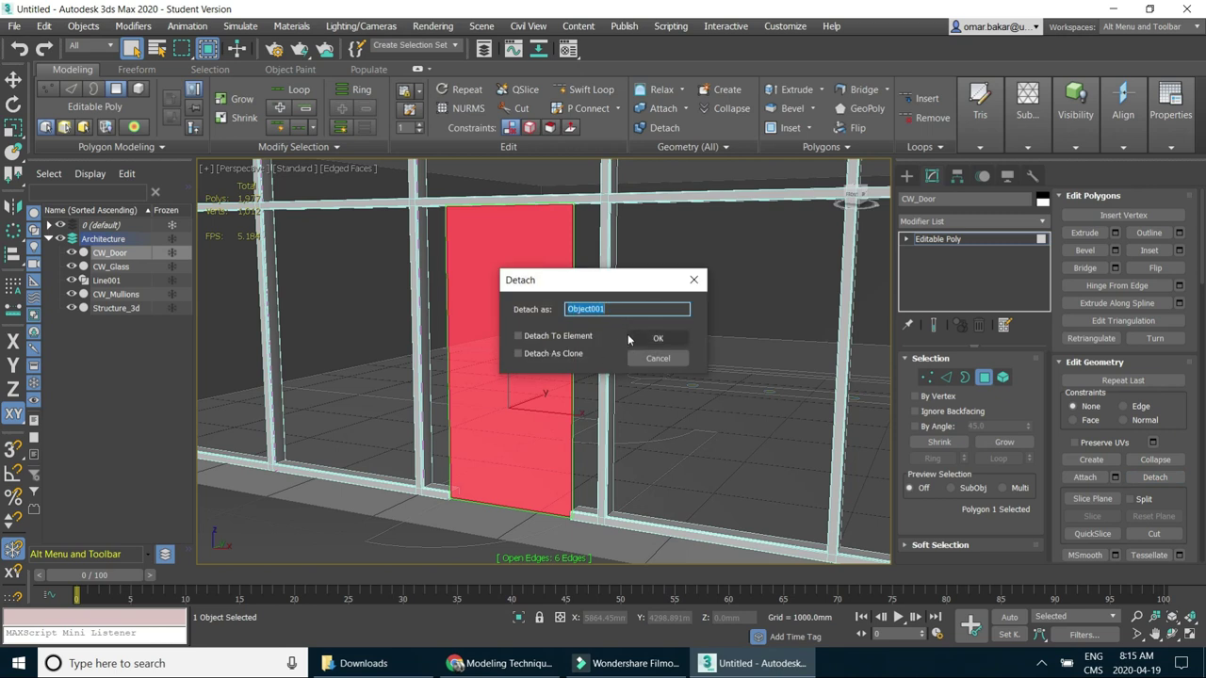
text(CW_Door_Glass)
click(628, 339)
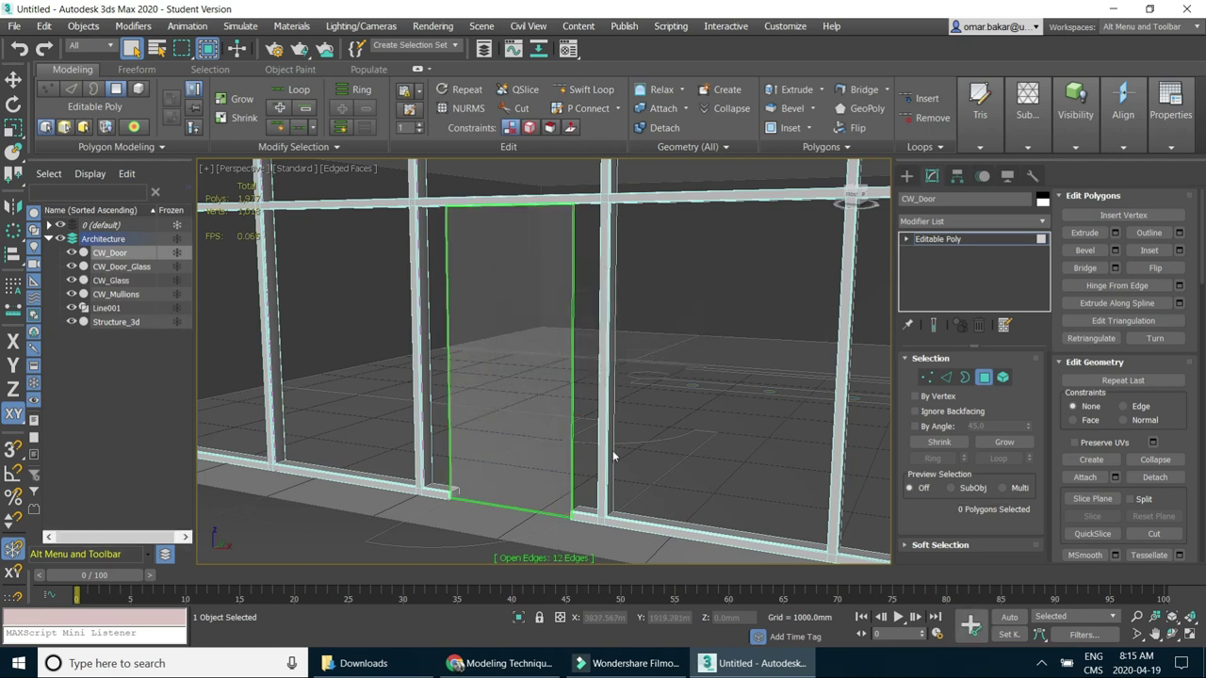
alt+middle_drag(566, 504, 579, 506)
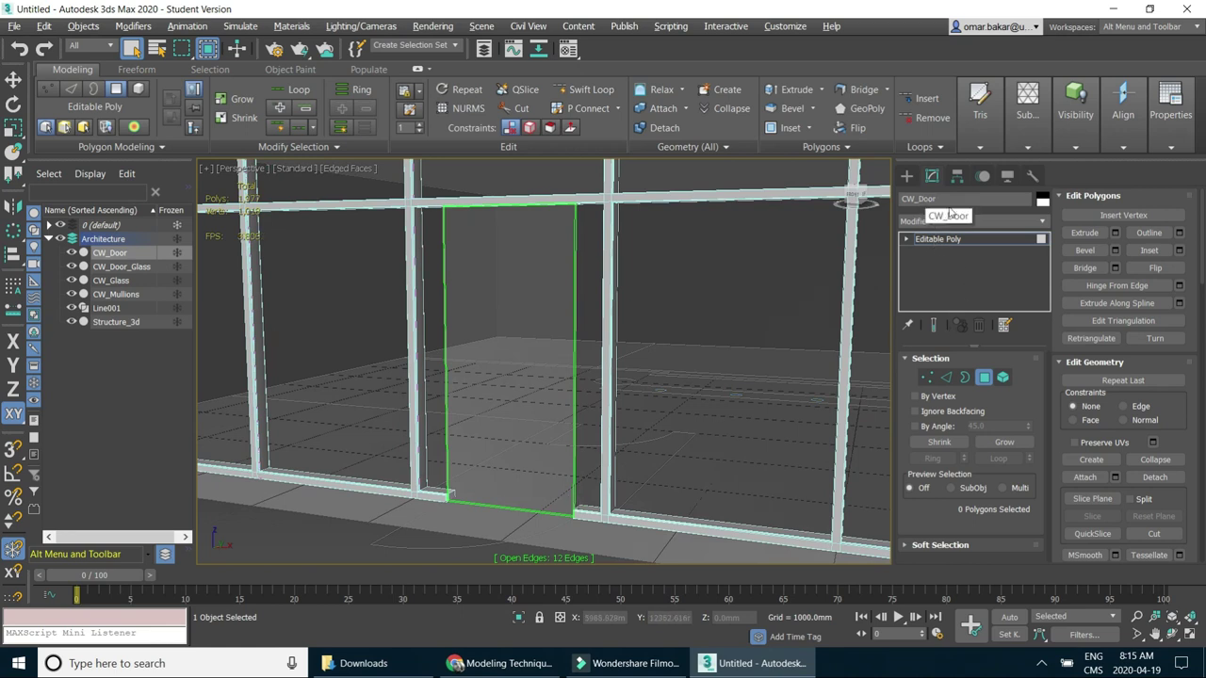
Add a Shell modifier to CW_Door with an 8.0mm inner amount.
click(1041, 222)
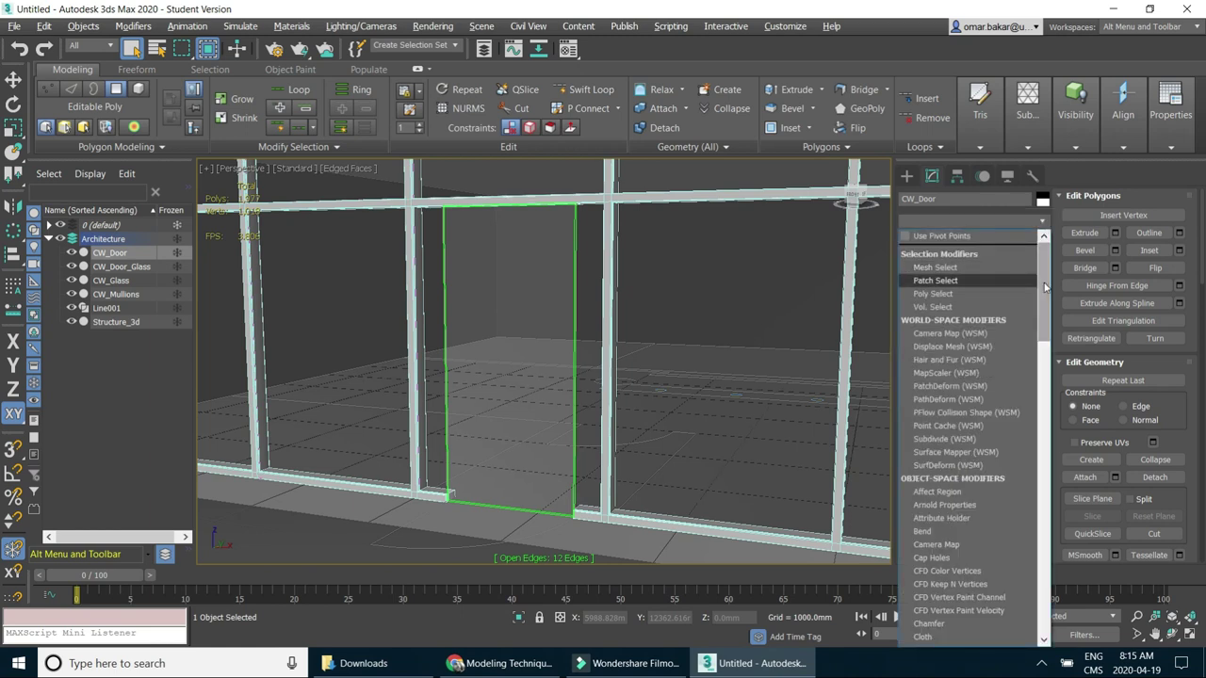
scroll(1044, 287, down, 1)
drag(1045, 284, 1038, 520)
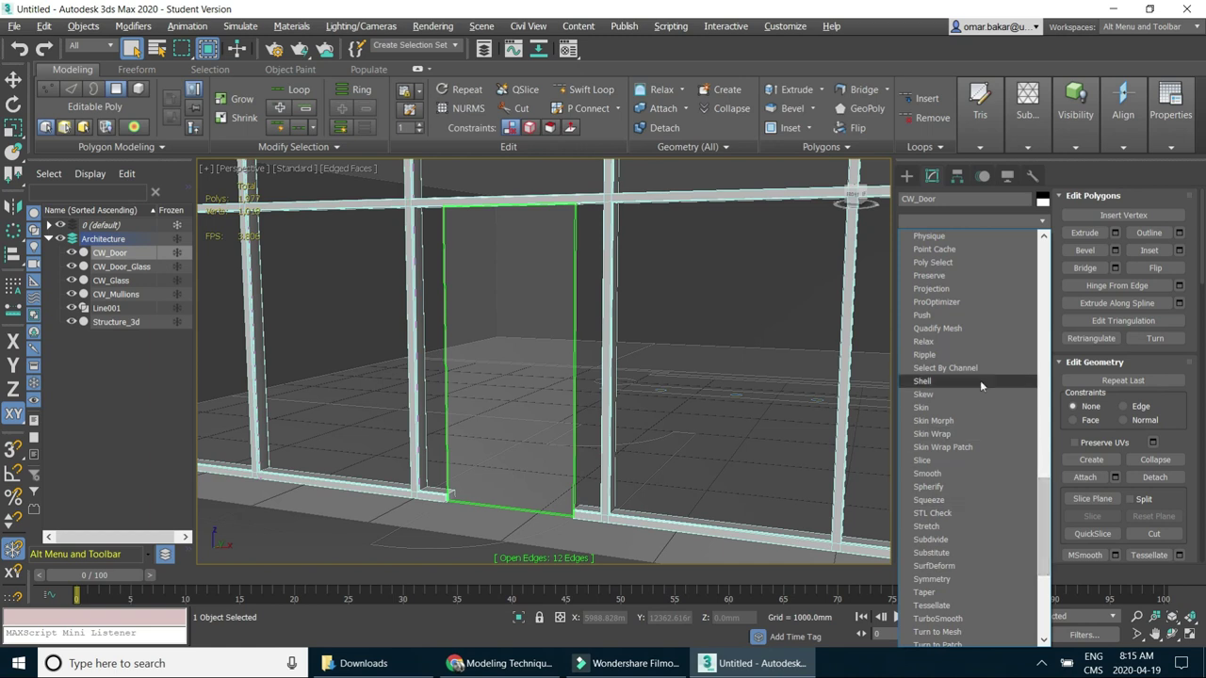
click(929, 381)
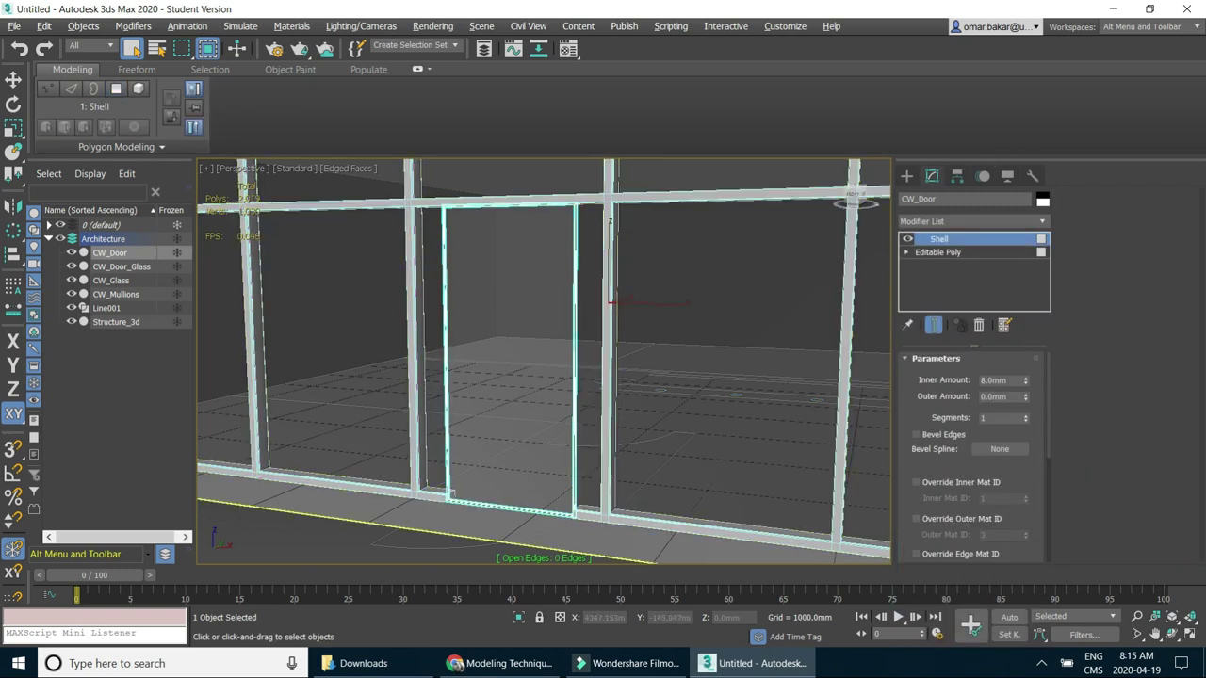
scroll(578, 524, up, 5)
alt+middle_drag(610, 499, 1166, 548)
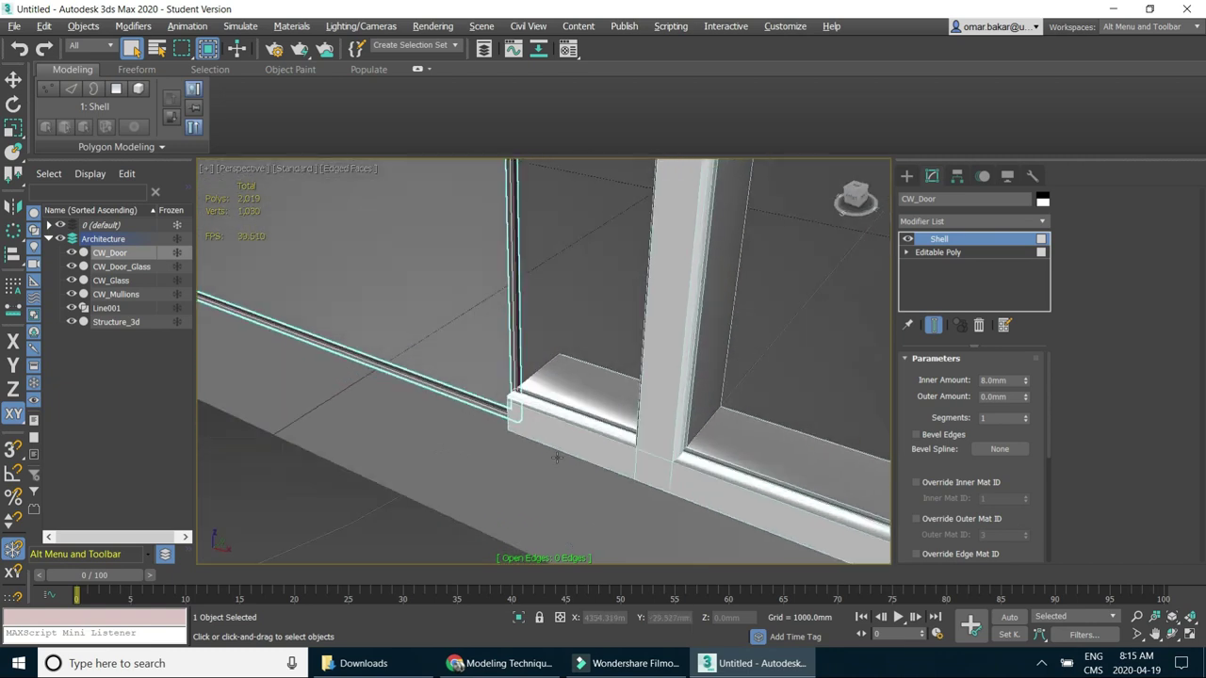
Restore the four-viewport layout and orbit the Perspective view around the door frame.
click(1188, 634)
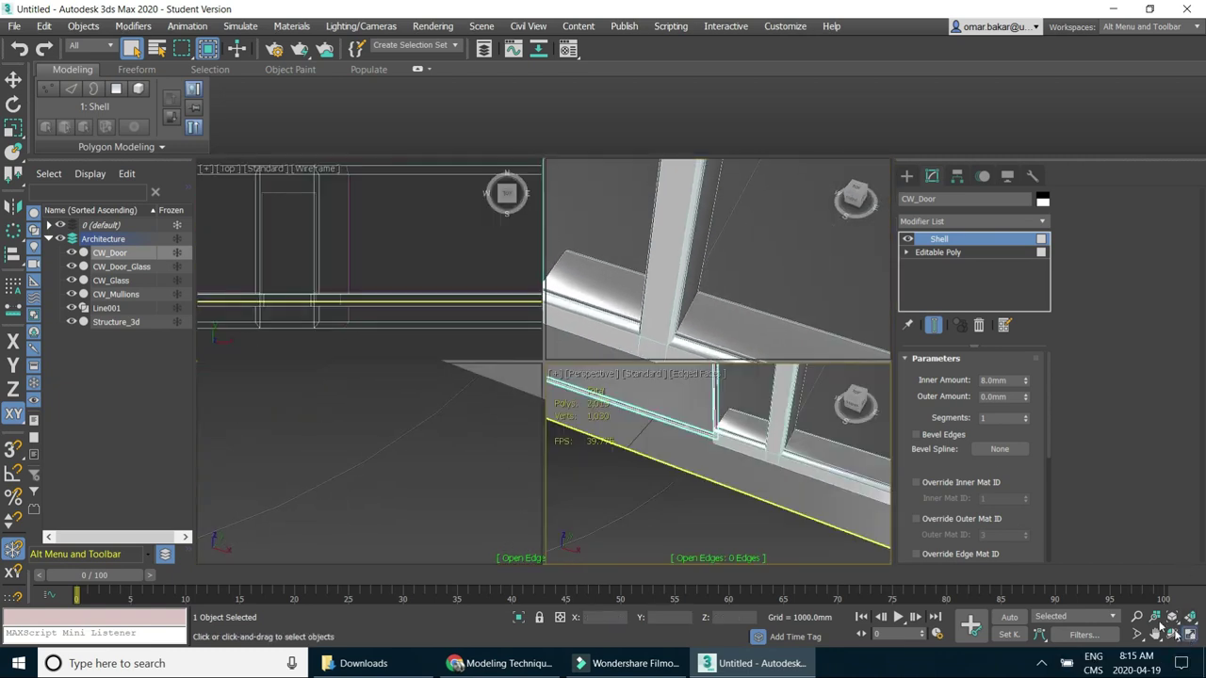
scroll(427, 301, down, 5)
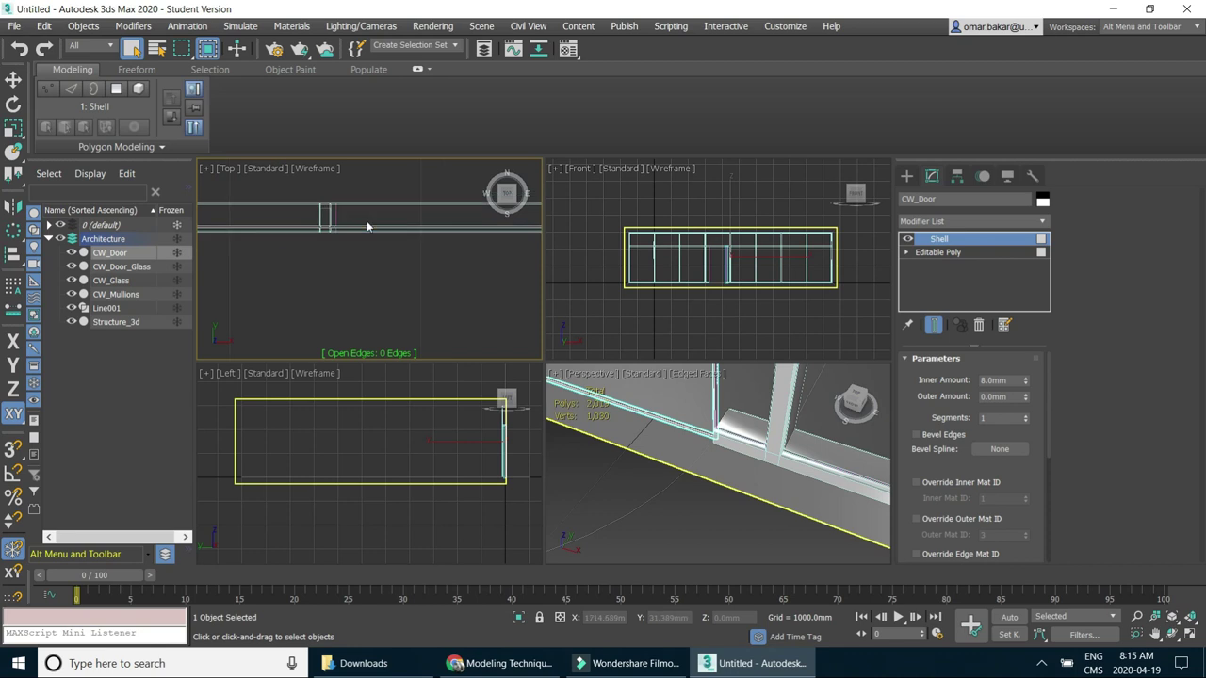
scroll(451, 267, down, 2)
scroll(413, 258, up, 2)
scroll(405, 258, up, 2)
scroll(398, 257, up, 2)
scroll(390, 256, up, 2)
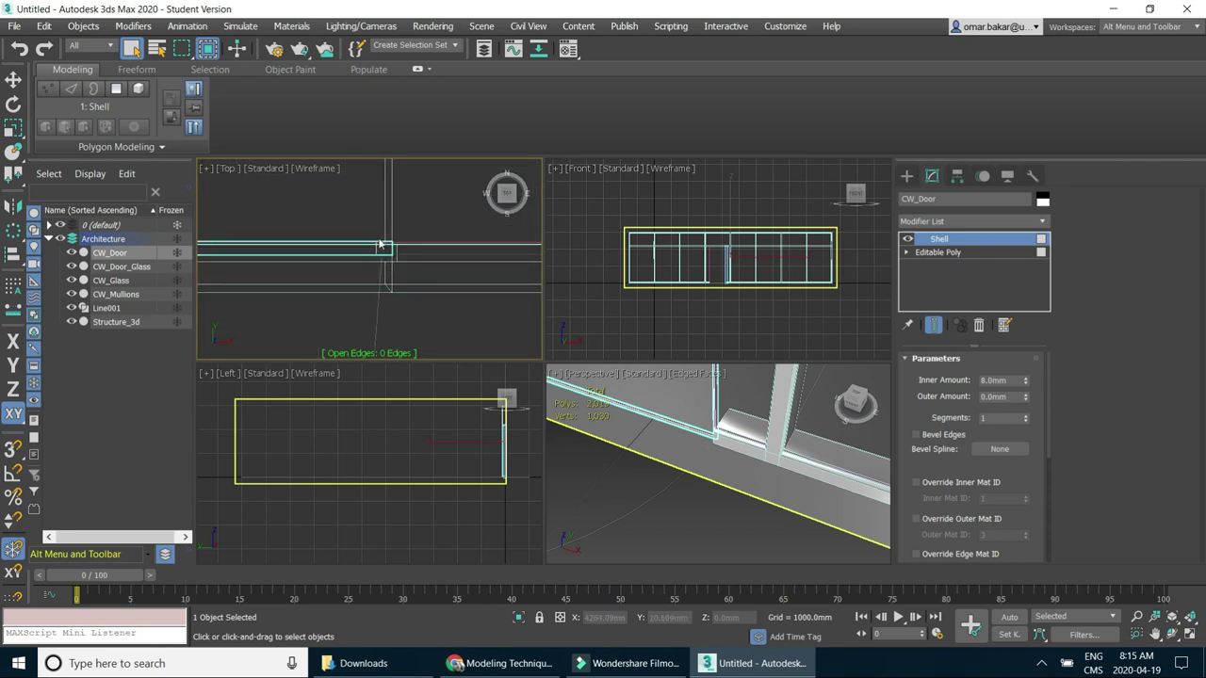
mouse_move(768, 419)
alt+middle_down()
mouse_move(769, 391)
mouse_move(727, 384)
alt+middle_up()
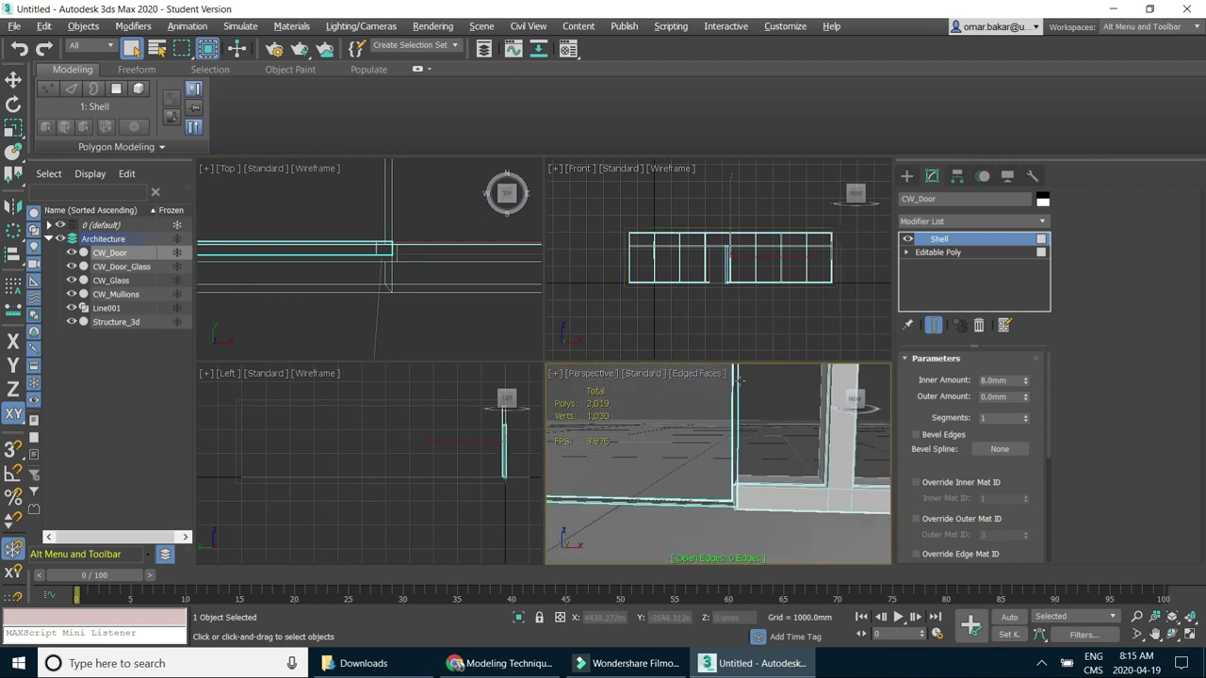
alt+middle_drag(726, 432, 738, 452)
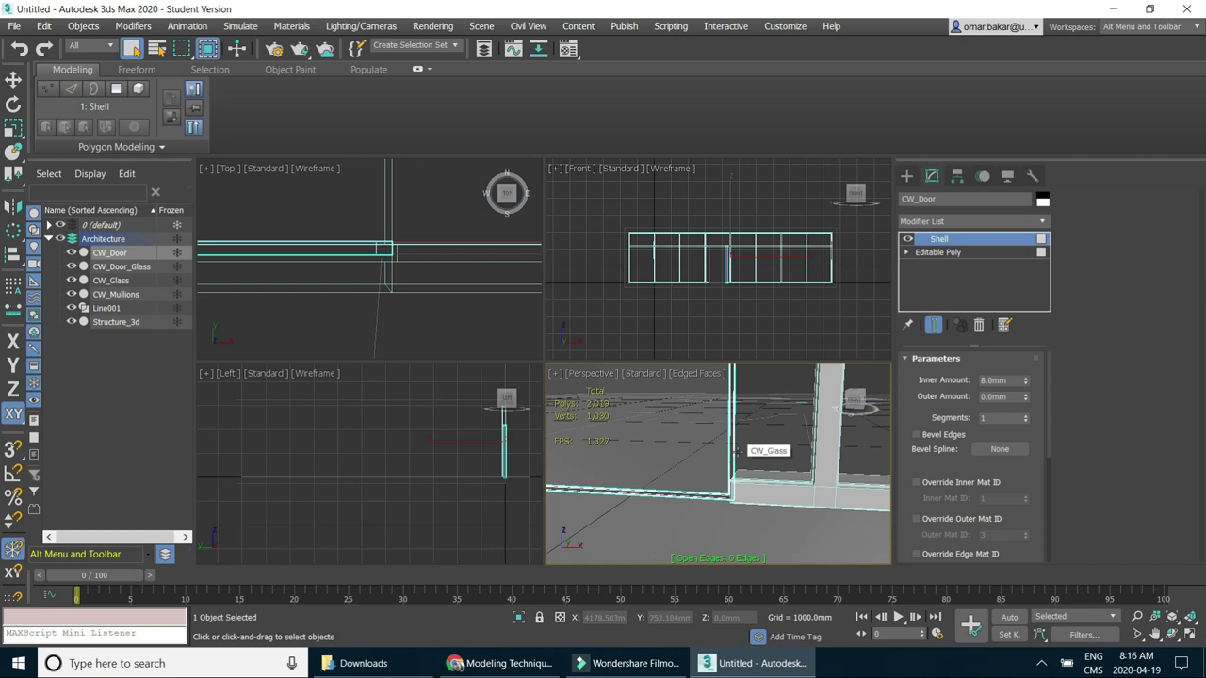
Open and close the Material Editor, then pan the Top view along CW_Door's frame.
click(568, 49)
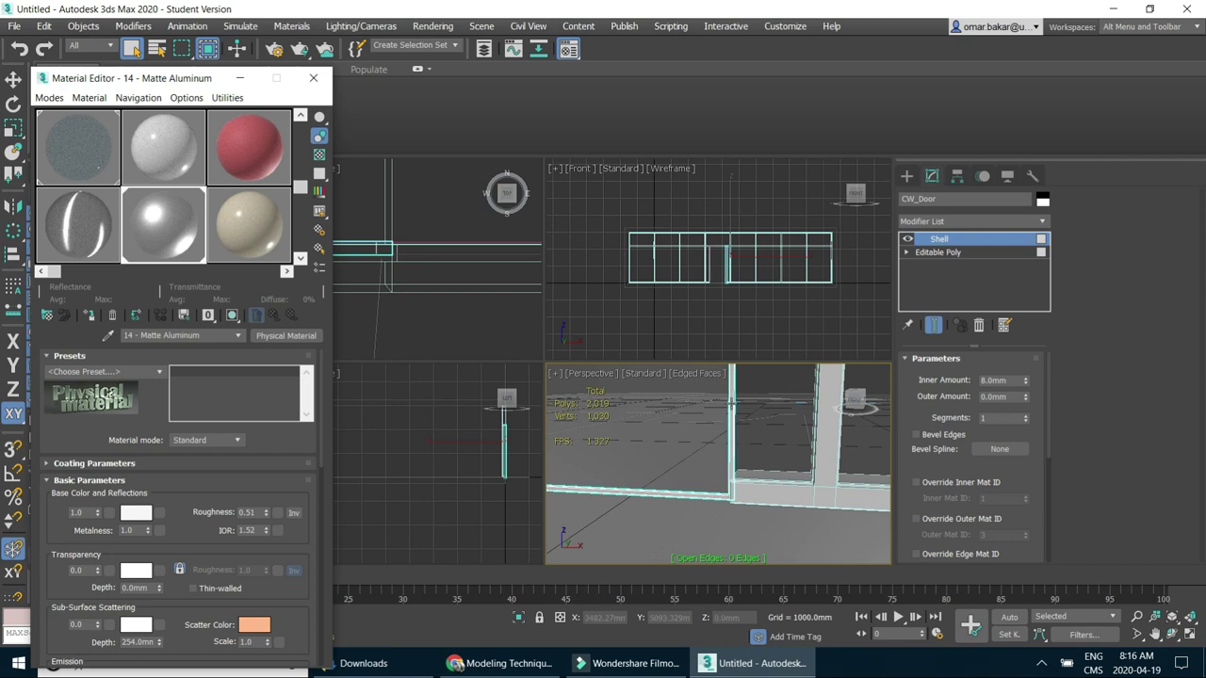
click(314, 77)
scroll(782, 452, down, 5)
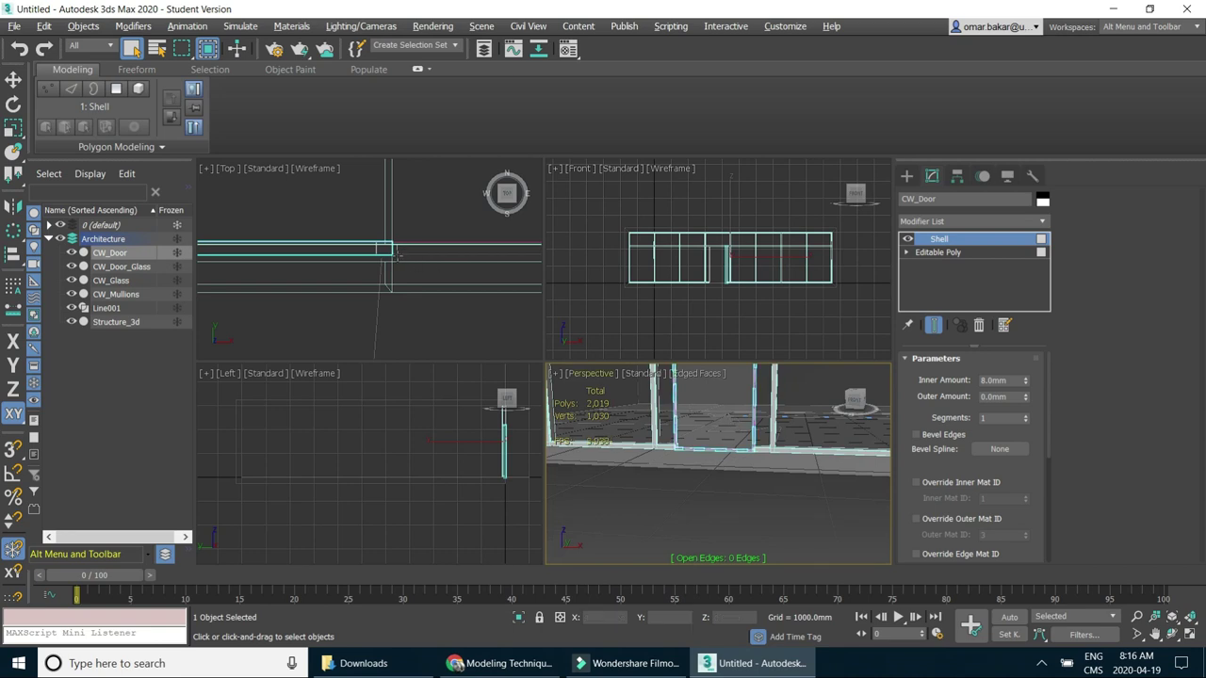
middle_drag(396, 257, 357, 284)
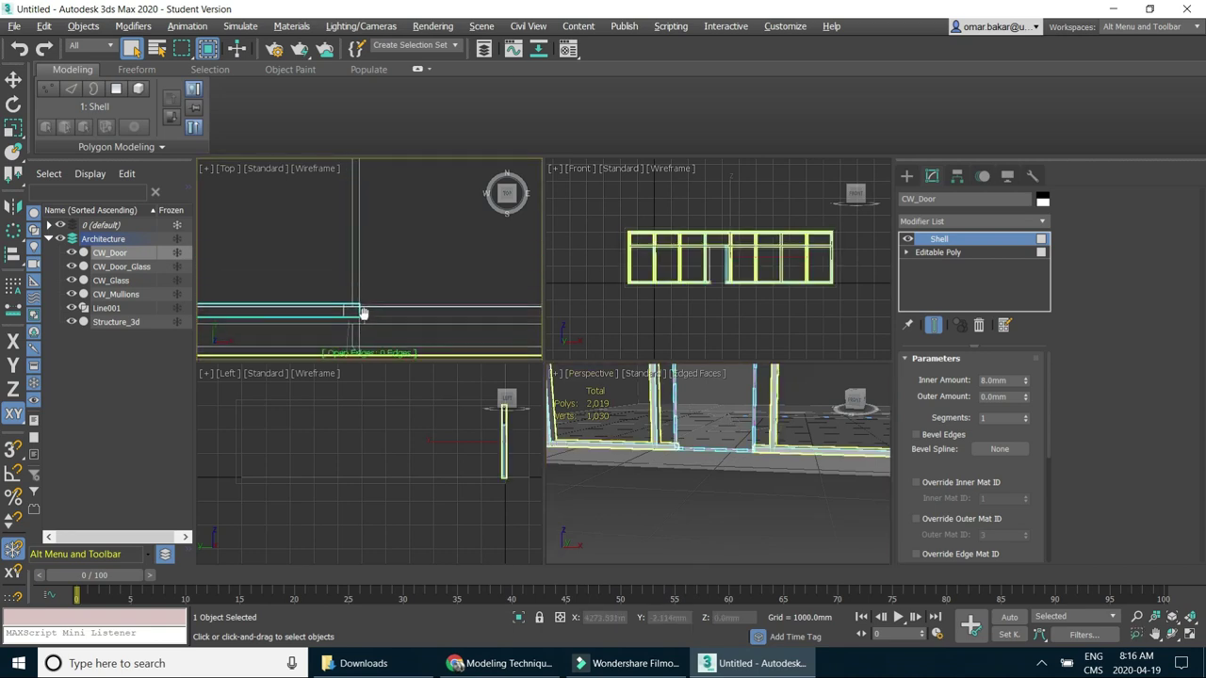
scroll(358, 284, up, 1)
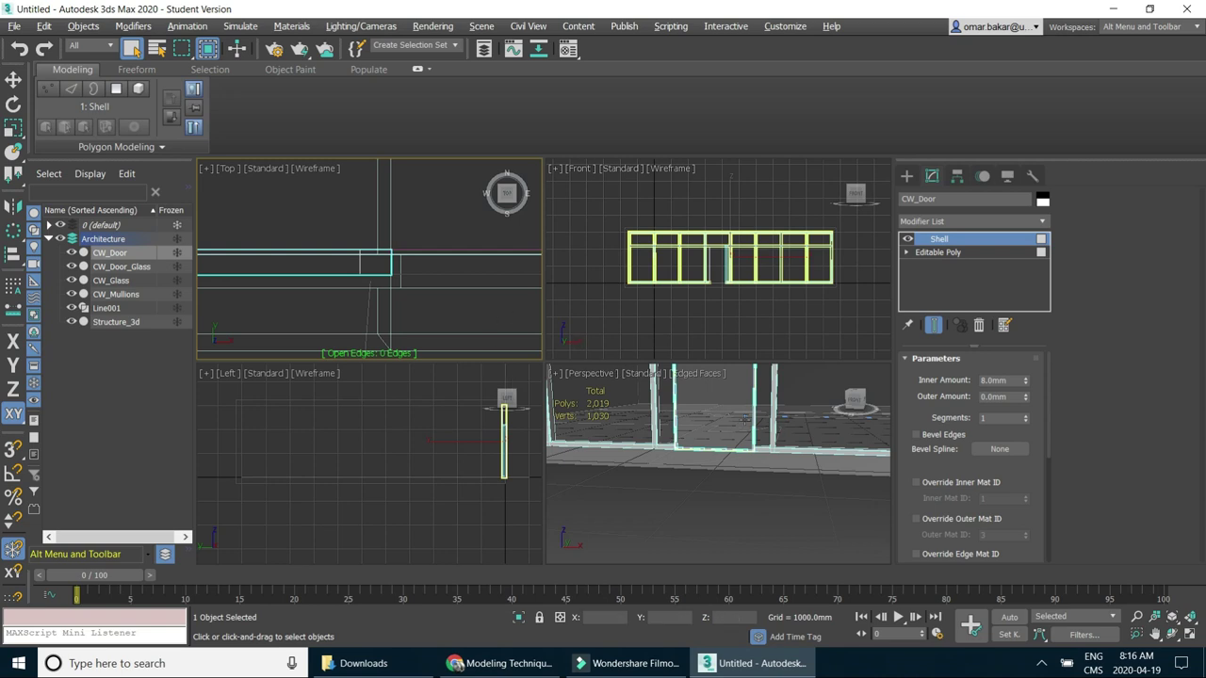
Select CW_Door_Glass, check its polygon at polygon level, and return to object level.
click(714, 396)
key(ctrl+z)
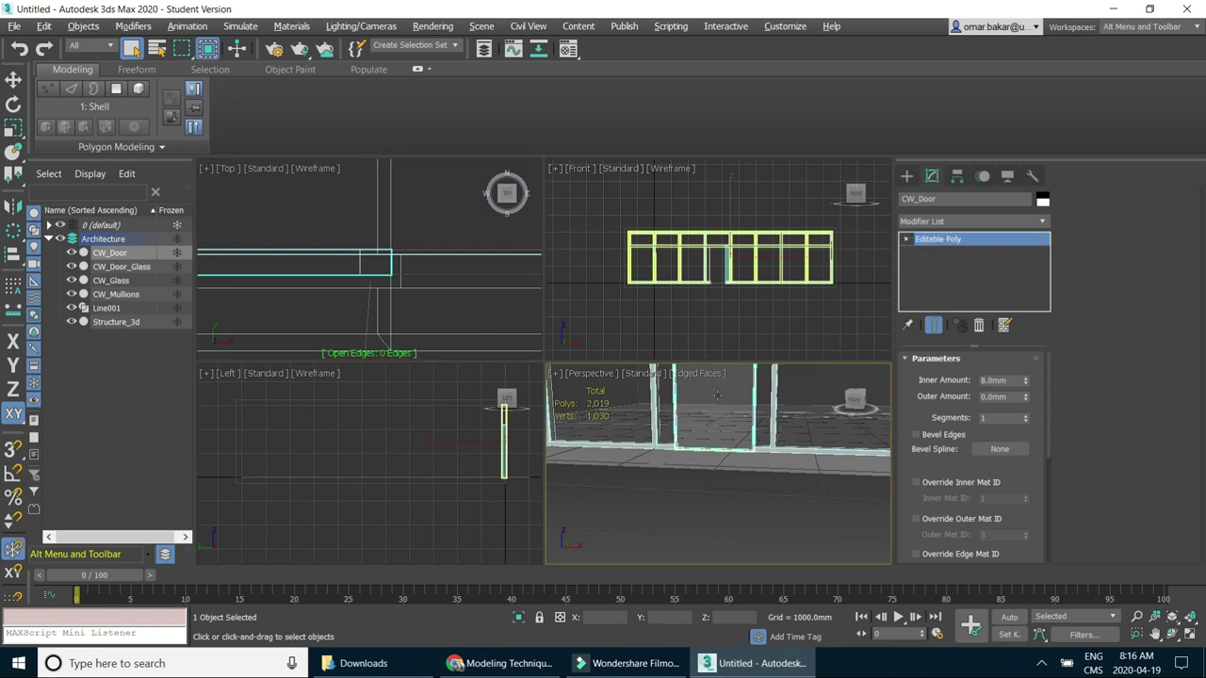
click(714, 396)
key(4)
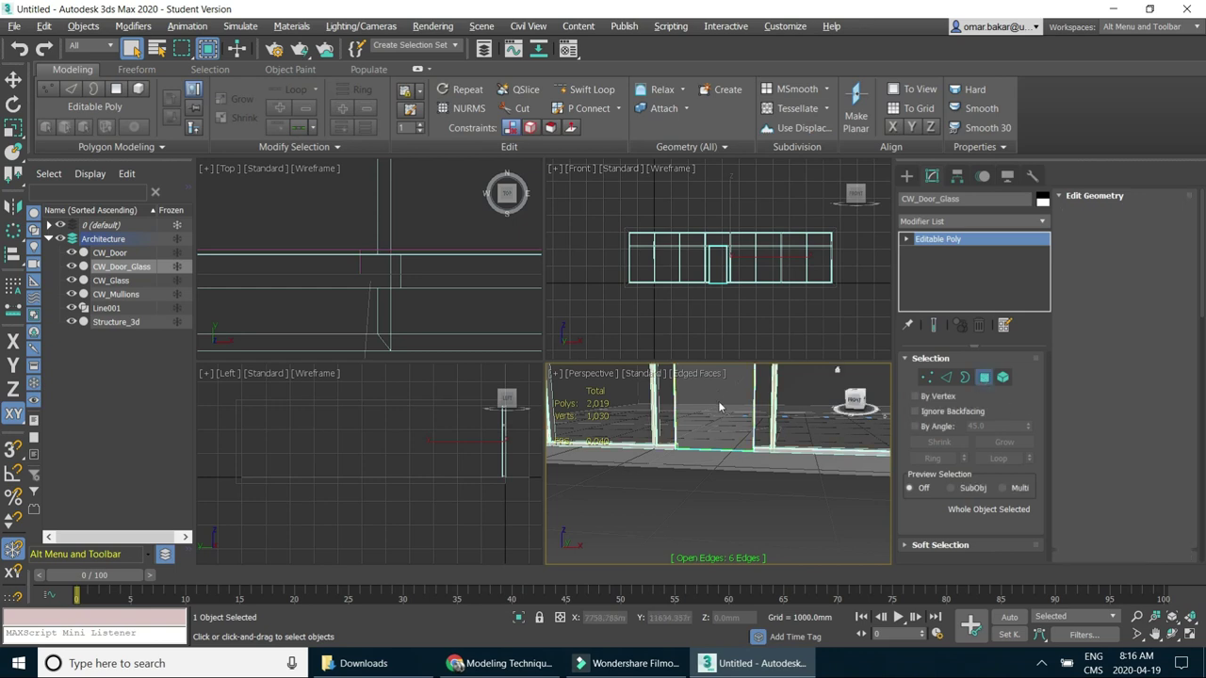
click(715, 400)
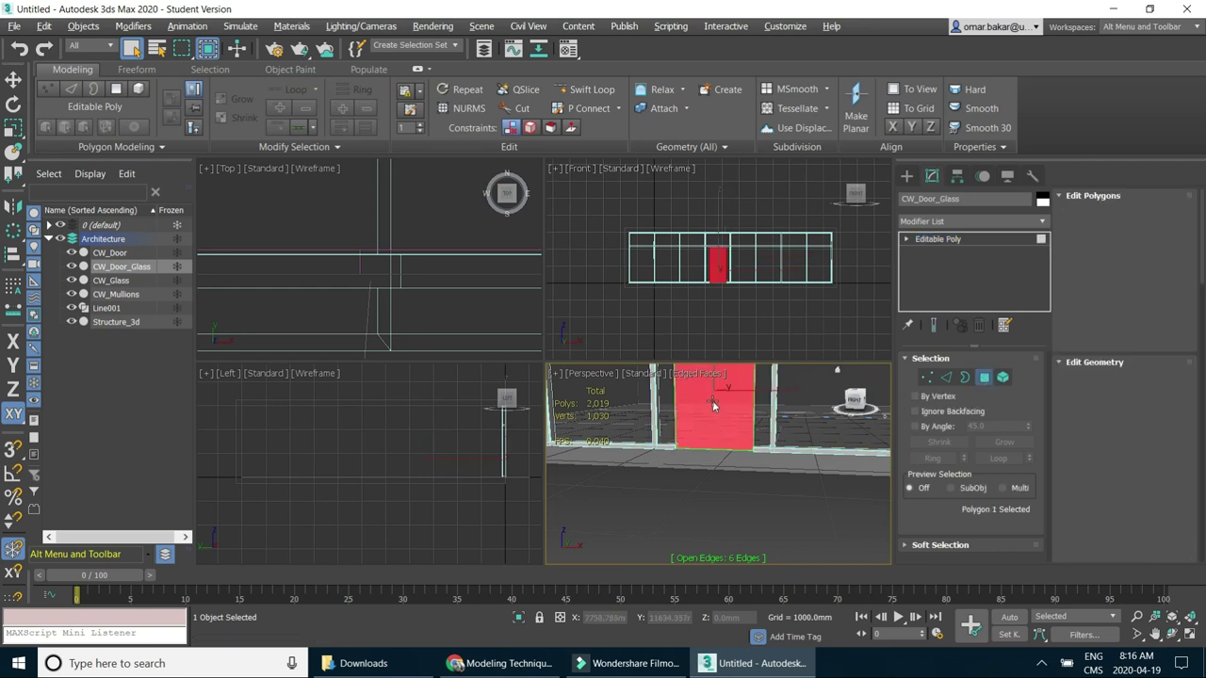
click(983, 379)
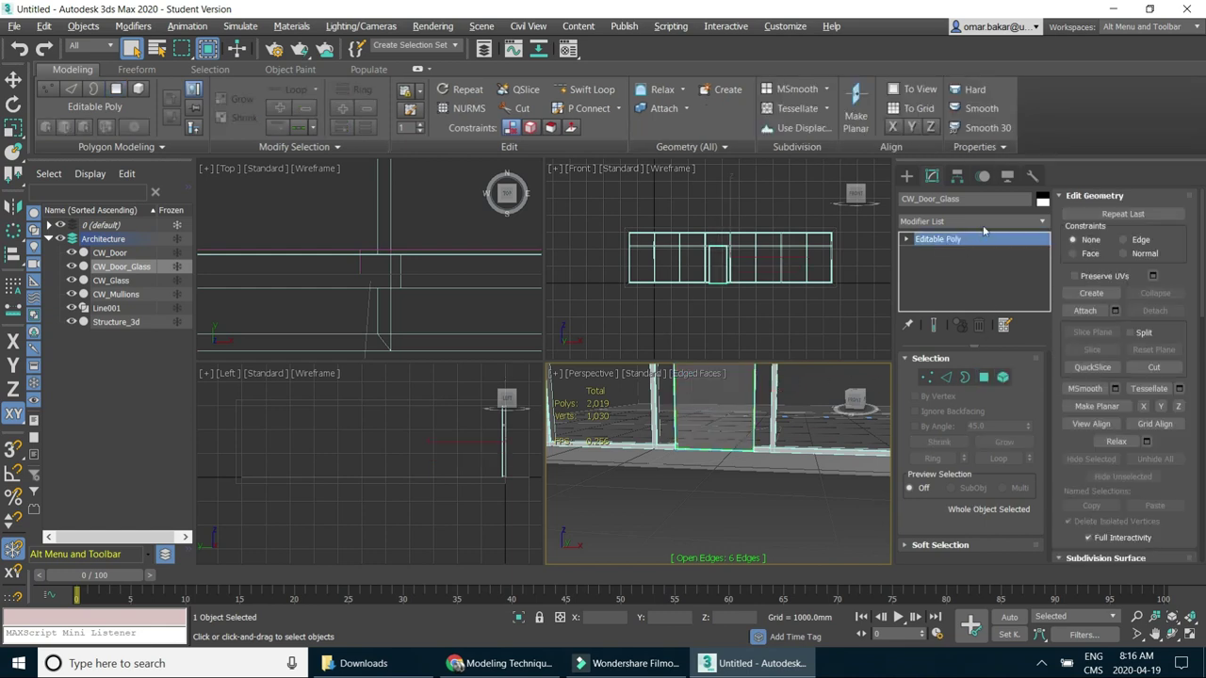
Add a Shell modifier to CW_Door_Glass with 8mm inner and 0mm outer amount.
click(989, 221)
drag(1043, 292, 1044, 527)
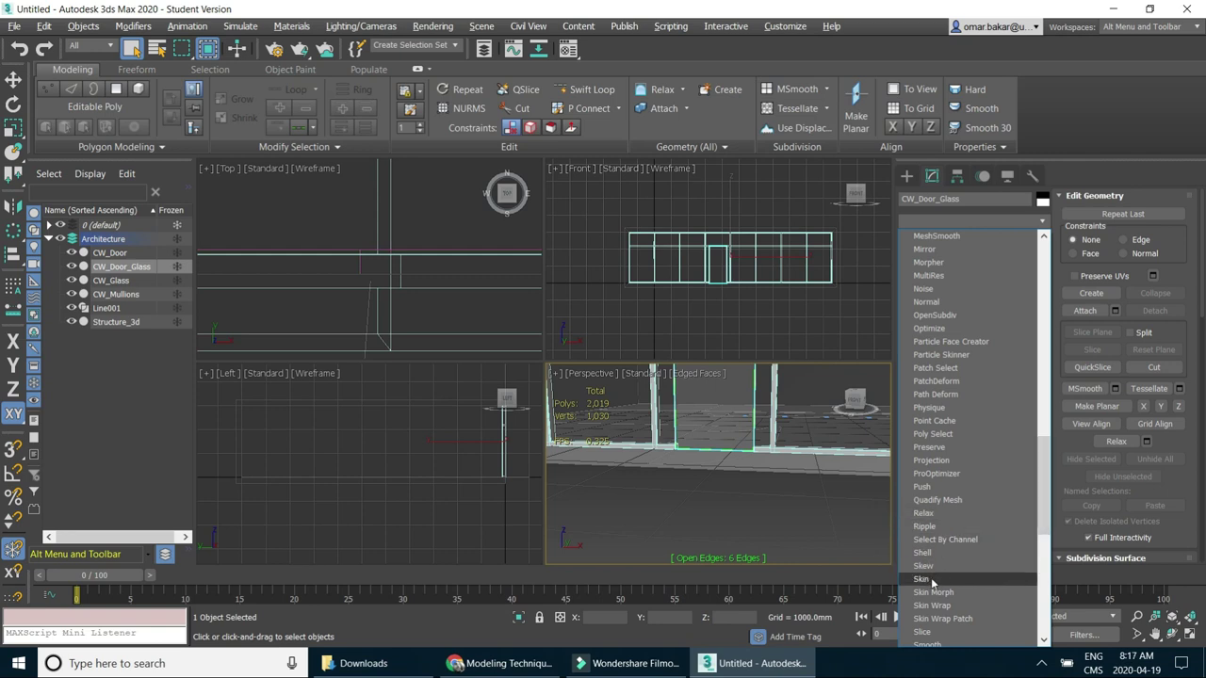
scroll(932, 584, down, 2)
scroll(942, 565, down, 1)
scroll(970, 542, down, 1)
scroll(951, 513, down, 1)
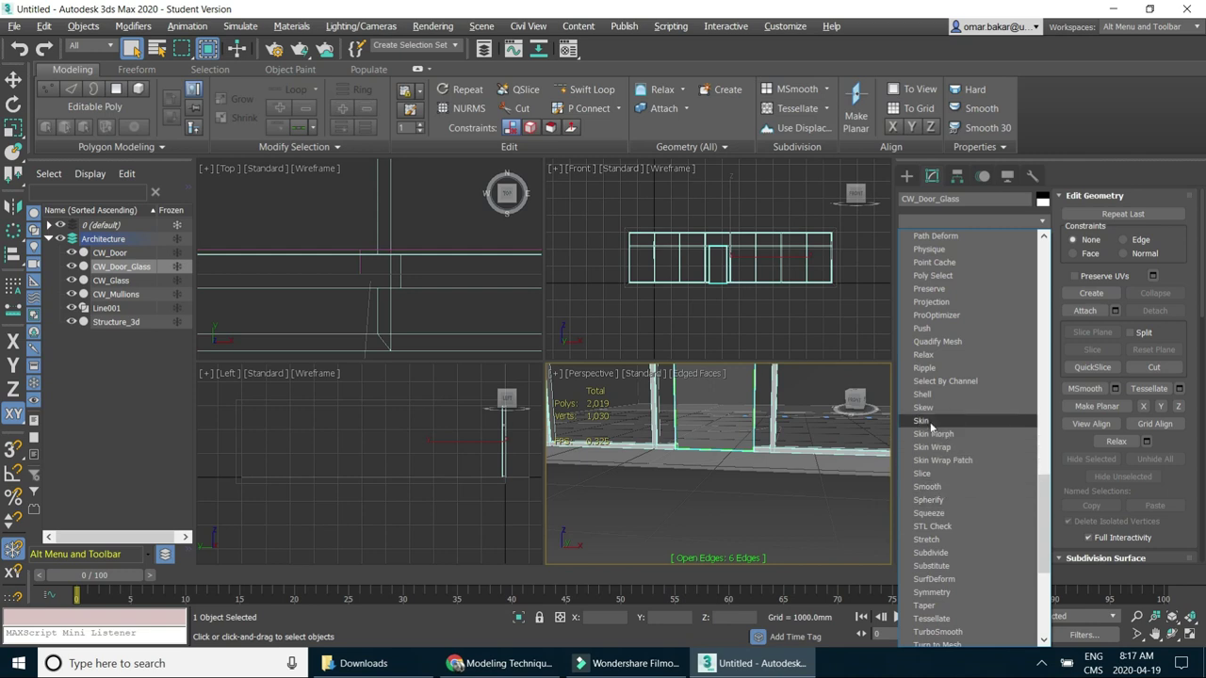
click(926, 394)
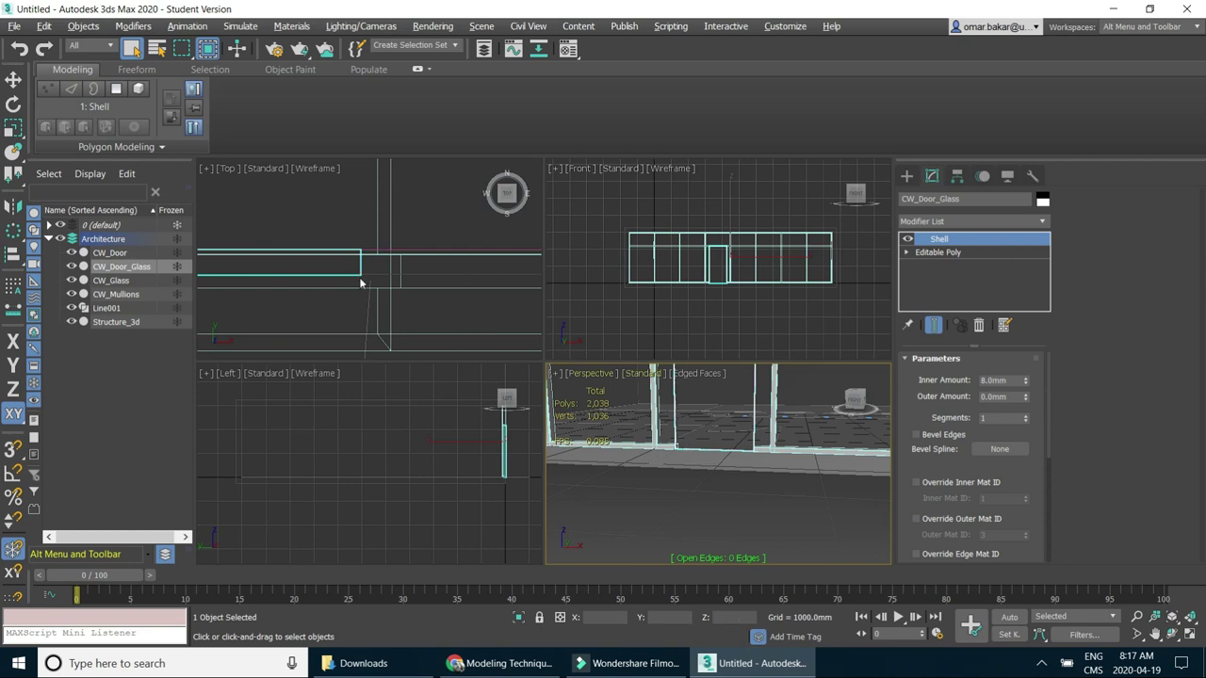
Pan and zoom the Top view to centre the thickened door glass.
middle_drag(359, 277, 405, 282)
scroll(405, 282, down, 2)
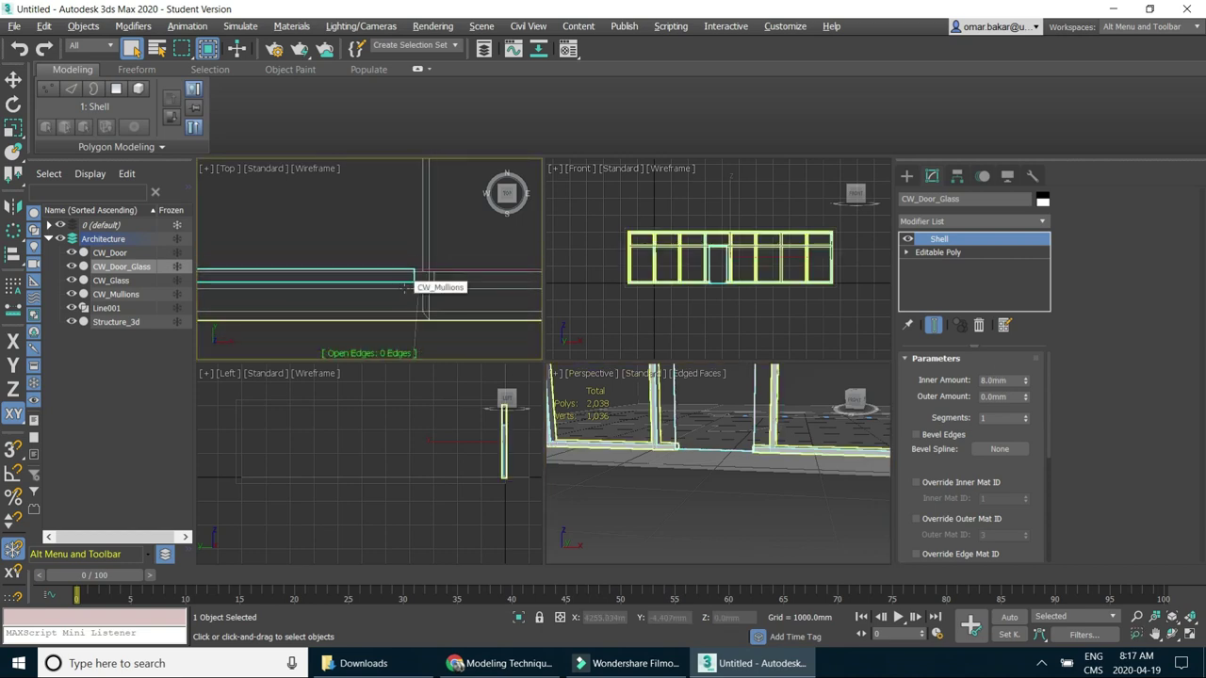
mouse_move(429, 306)
middle_down()
mouse_move(401, 221)
mouse_move(410, 236)
middle_up()
scroll(414, 234, up, 1)
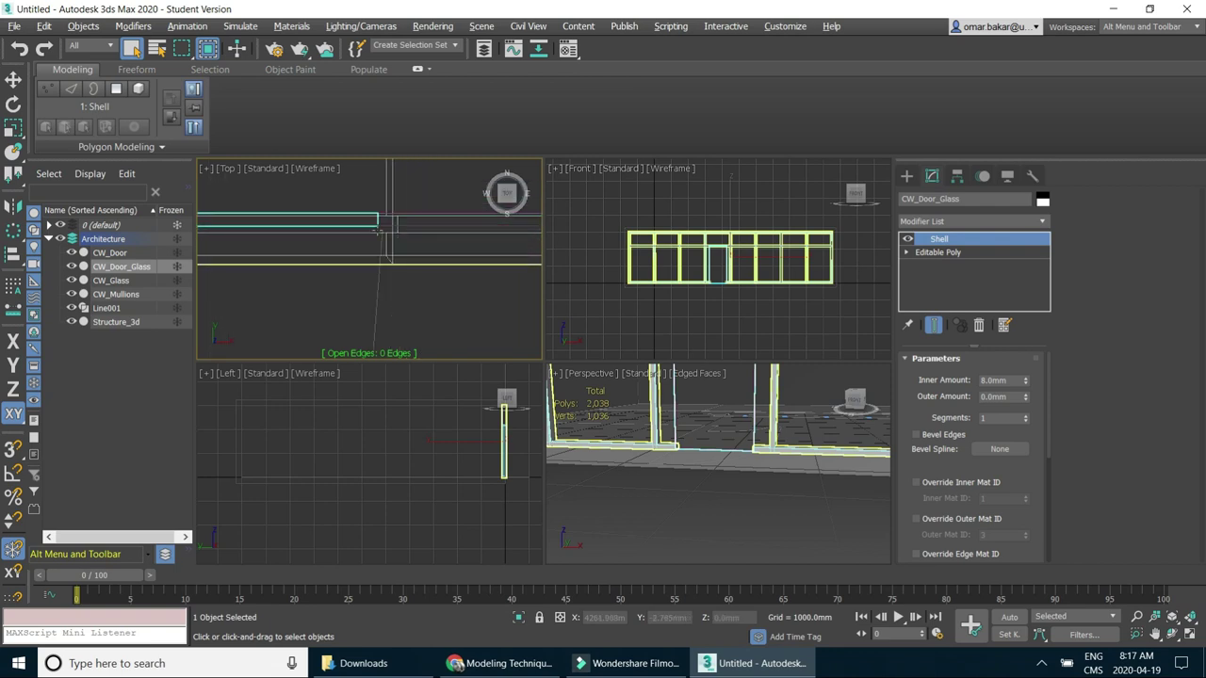
scroll(380, 226, up, 2)
middle_drag(430, 247, 415, 275)
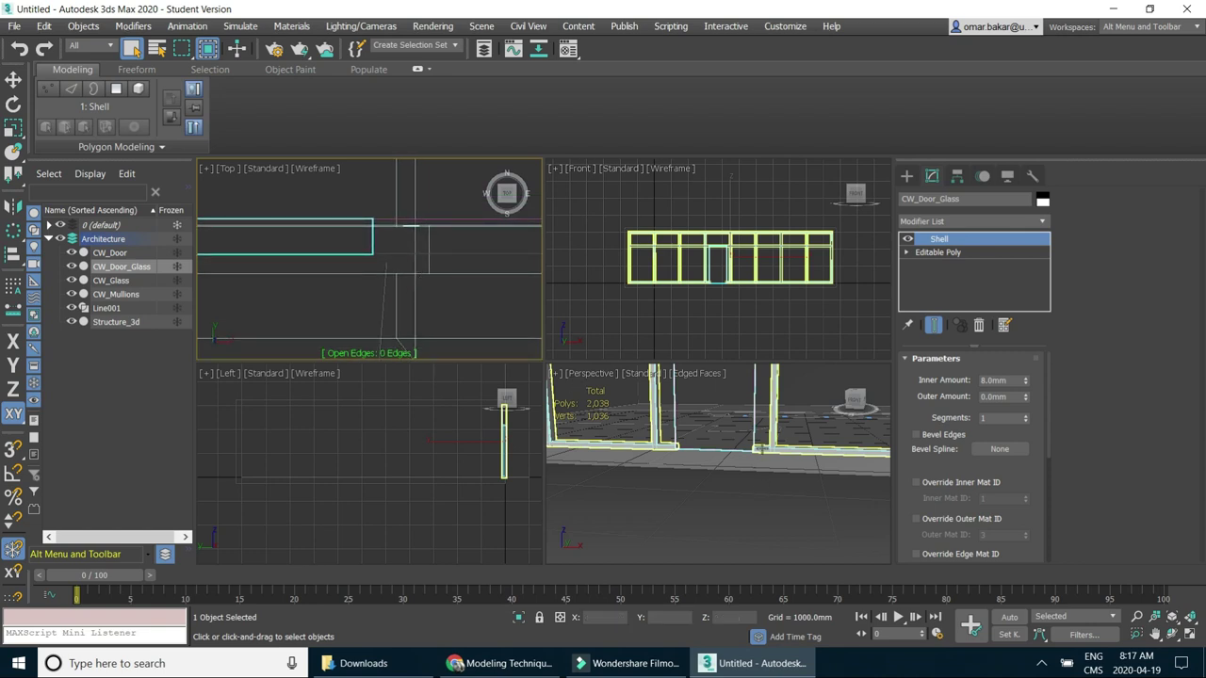
scroll(758, 451, up, 2)
scroll(754, 452, up, 1)
scroll(744, 457, up, 1)
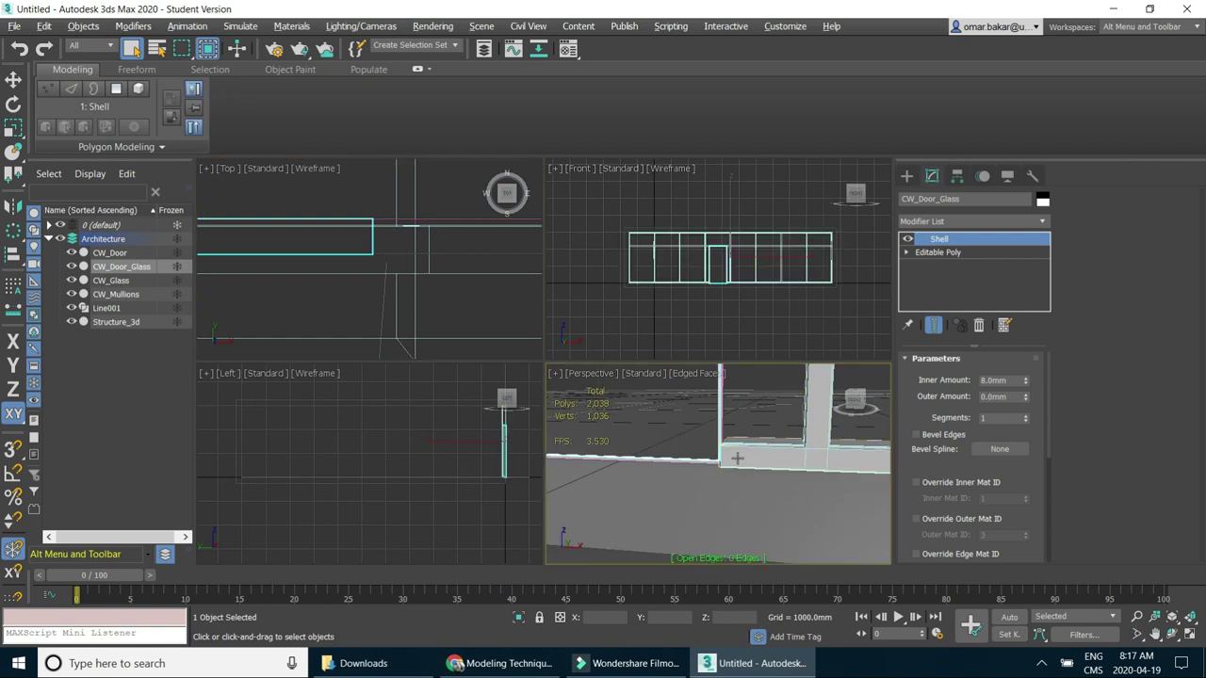
scroll(740, 459, up, 1)
scroll(740, 459, down, 1)
scroll(763, 461, down, 1)
scroll(785, 466, down, 1)
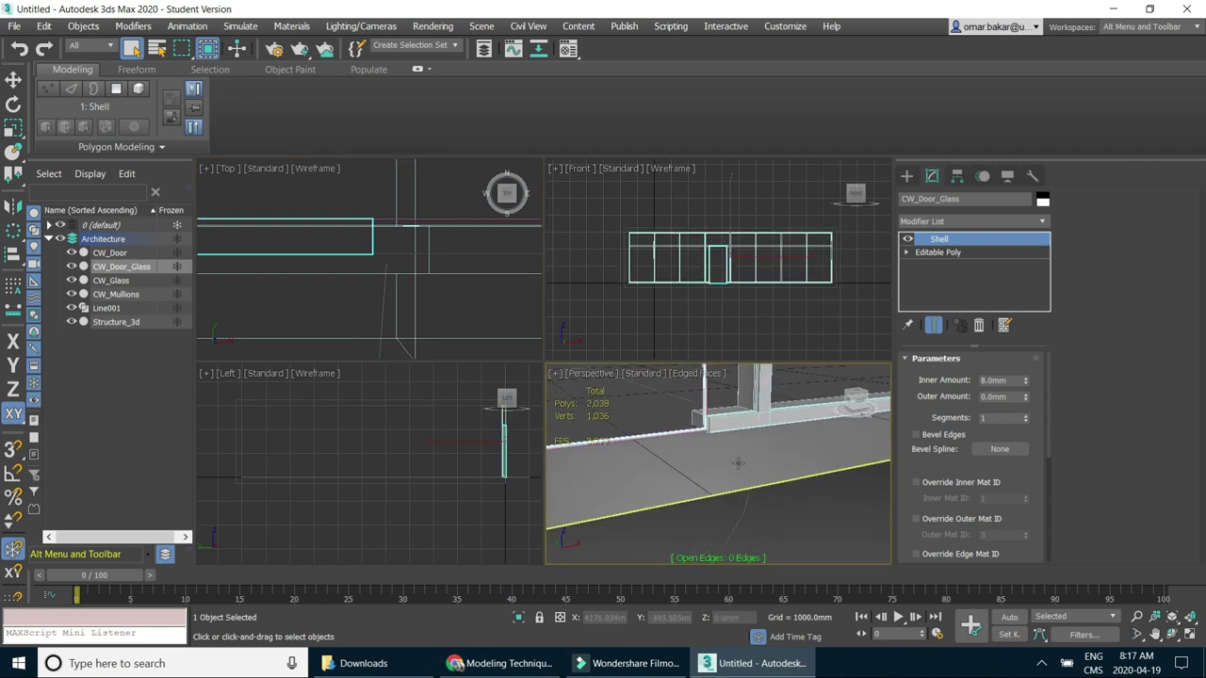
mouse_move(673, 436)
alt+middle_down()
mouse_move(741, 467)
mouse_move(770, 506)
mouse_move(800, 512)
mouse_move(722, 479)
mouse_move(773, 493)
mouse_move(742, 499)
mouse_move(780, 512)
mouse_move(738, 499)
alt+middle_up()
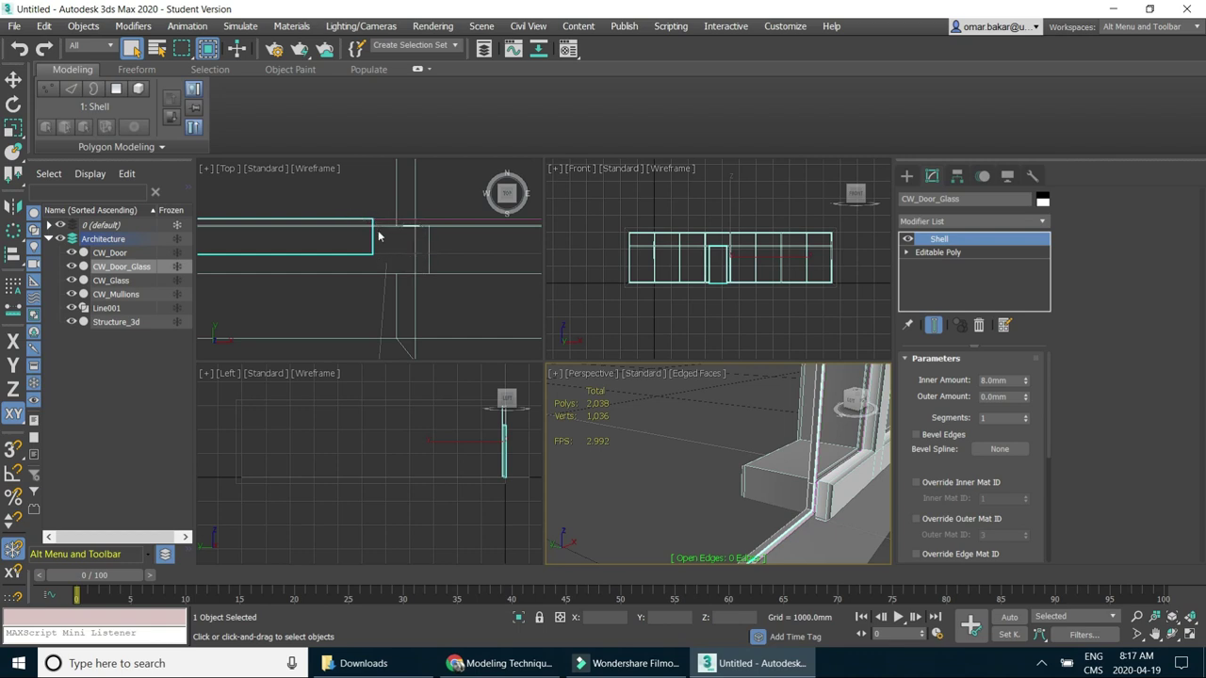
double_click(994, 381)
text(7mm)
key(Return)
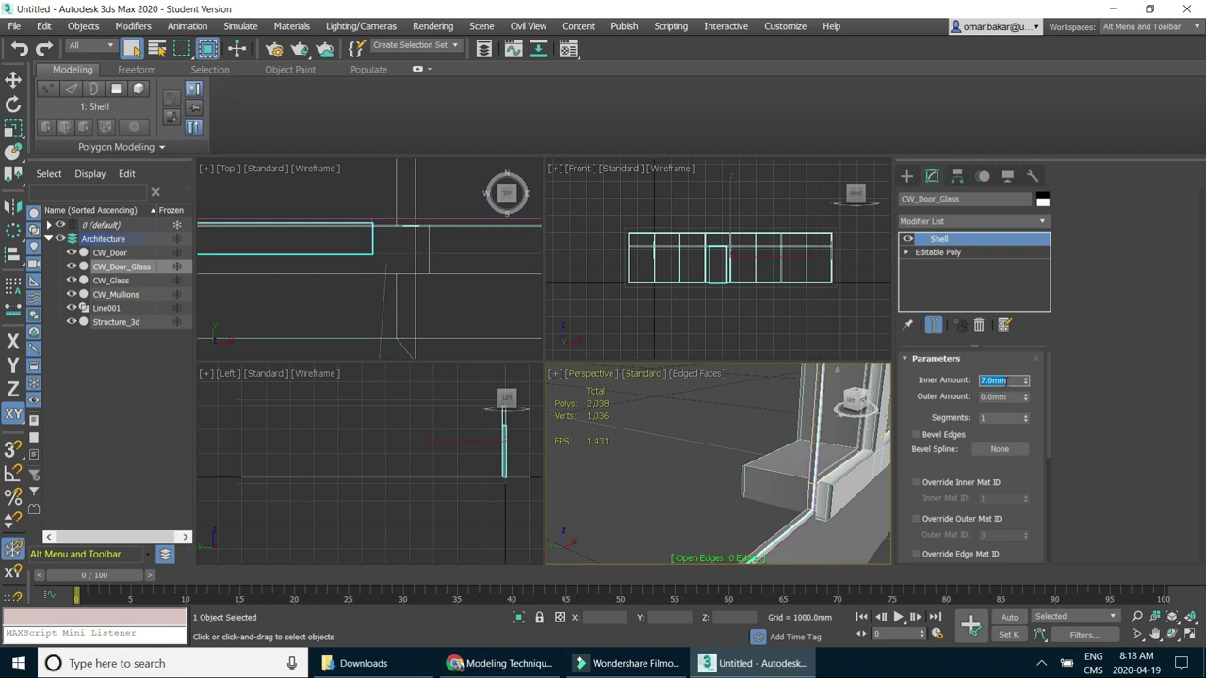
text(8)
key(Tab)
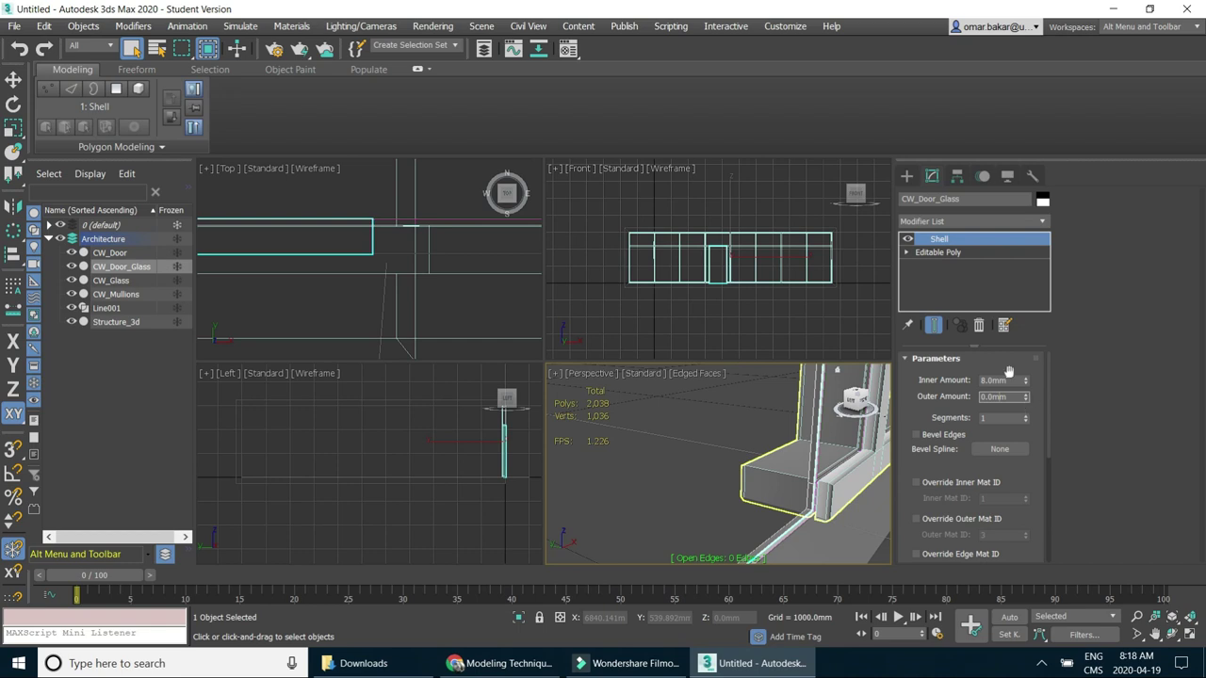
Deselect everything, briefly maximize and orbit the view, then restore the four-view layout.
click(830, 358)
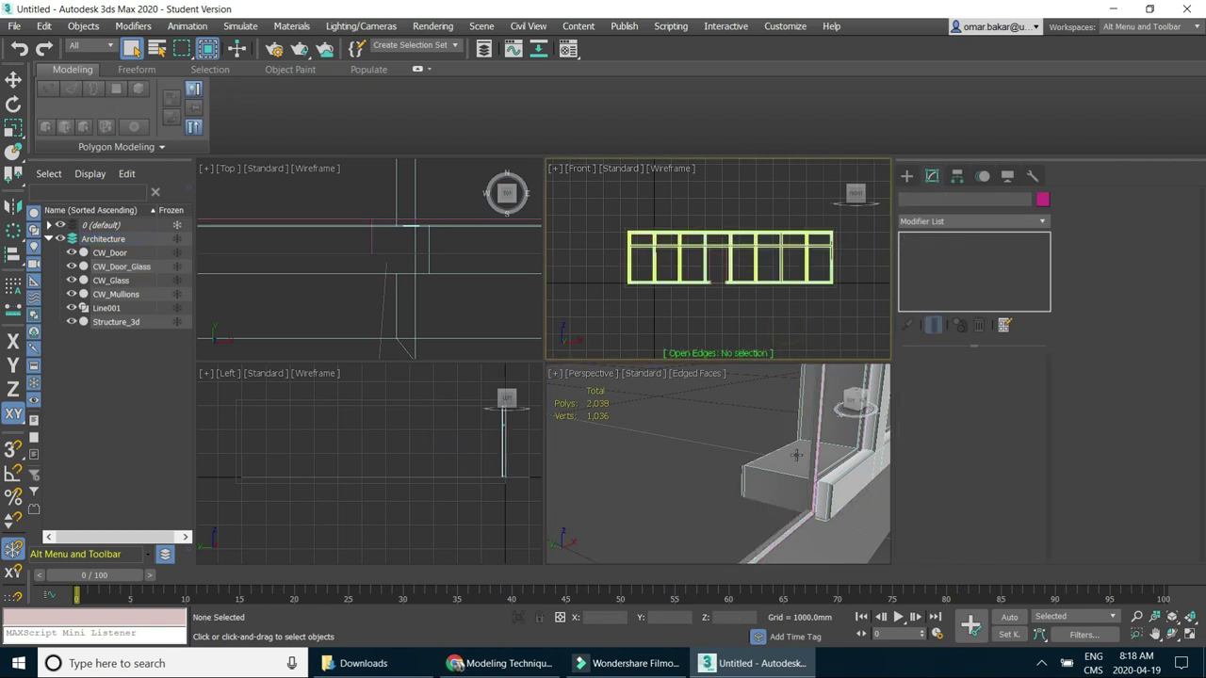
click(1189, 634)
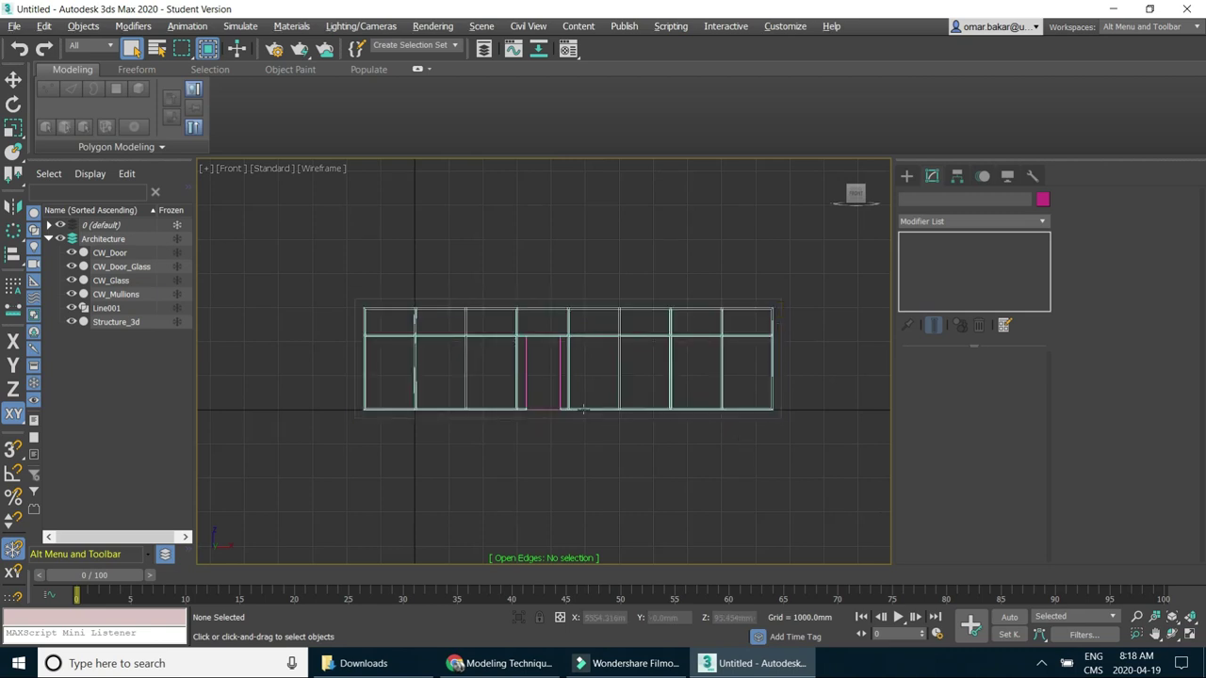
alt+middle_drag(610, 411, 585, 430)
scroll(560, 380, up, 3)
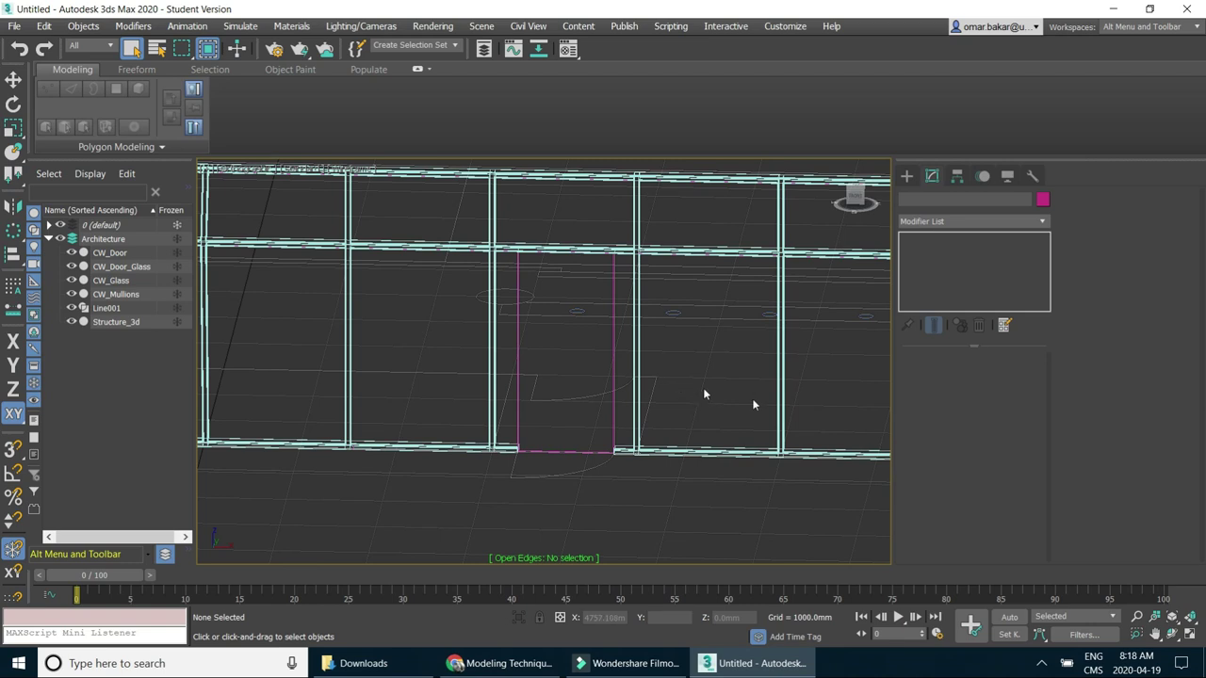
click(1190, 638)
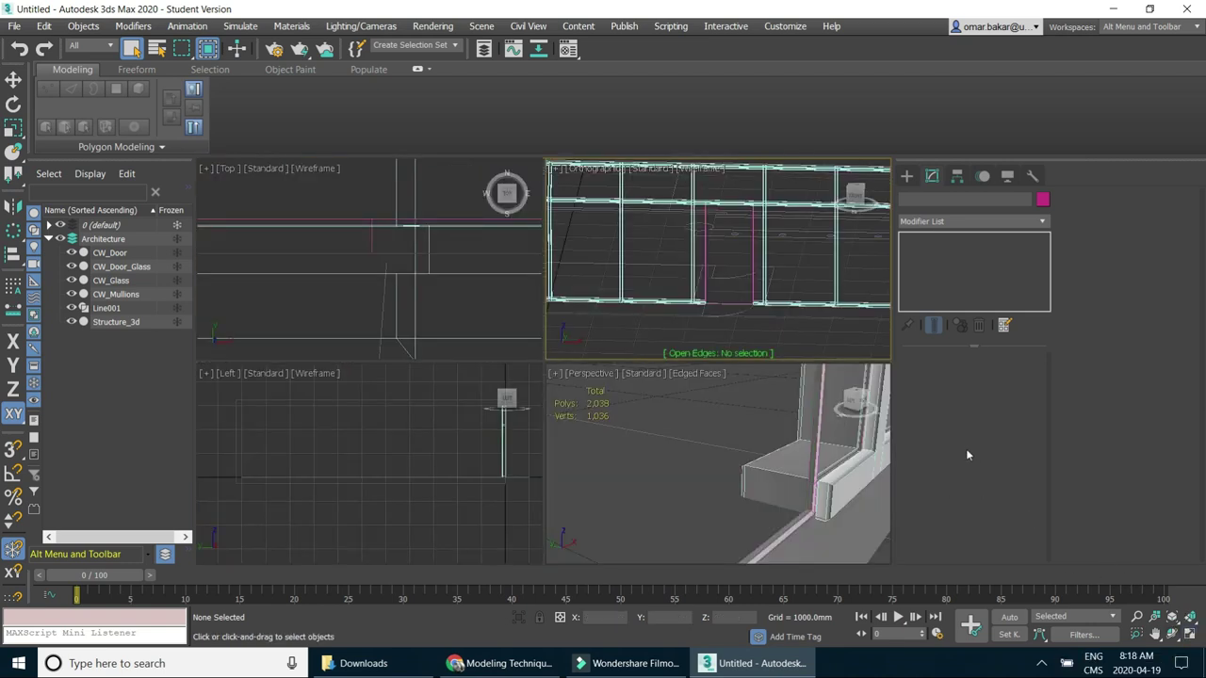
scroll(467, 435, down, 3)
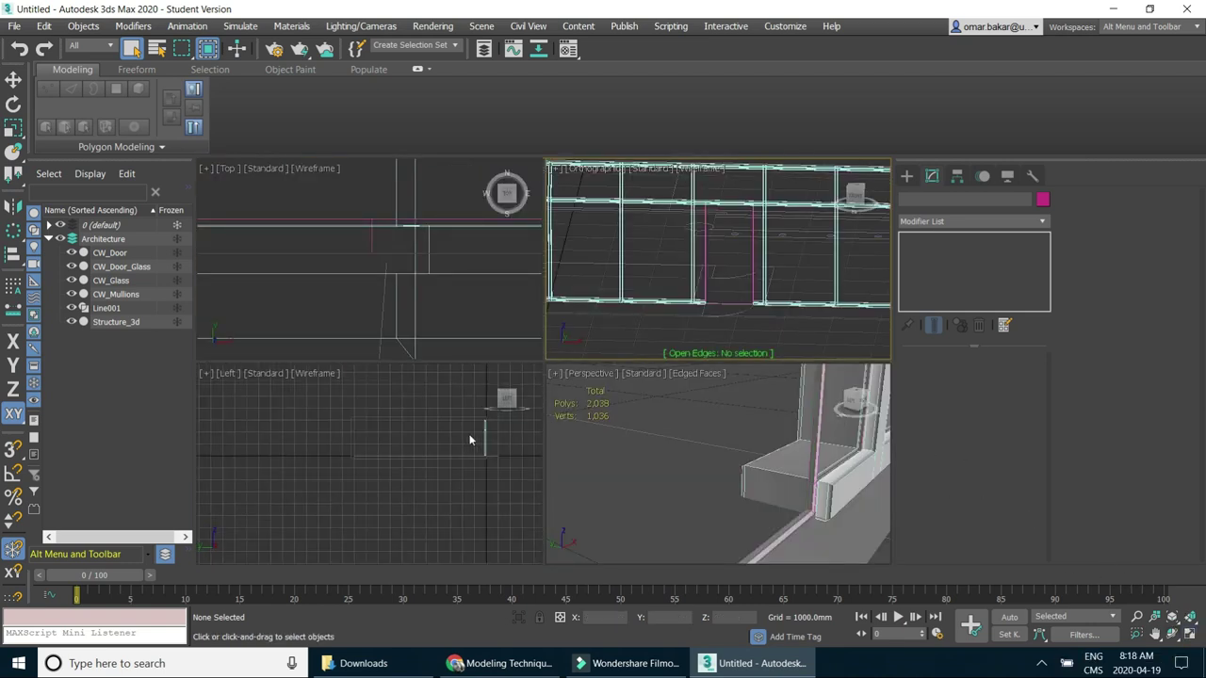
scroll(403, 225, down, 3)
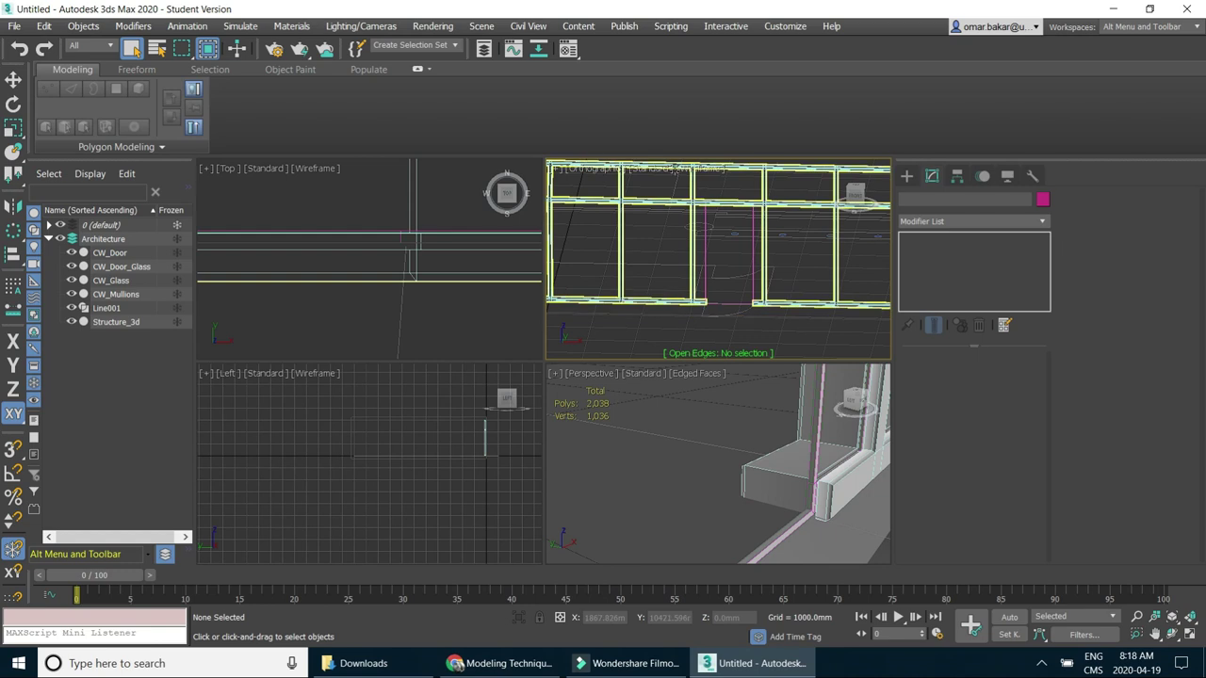
Switch the tilted viewport back to Front and zoom in on the door opening.
click(611, 170)
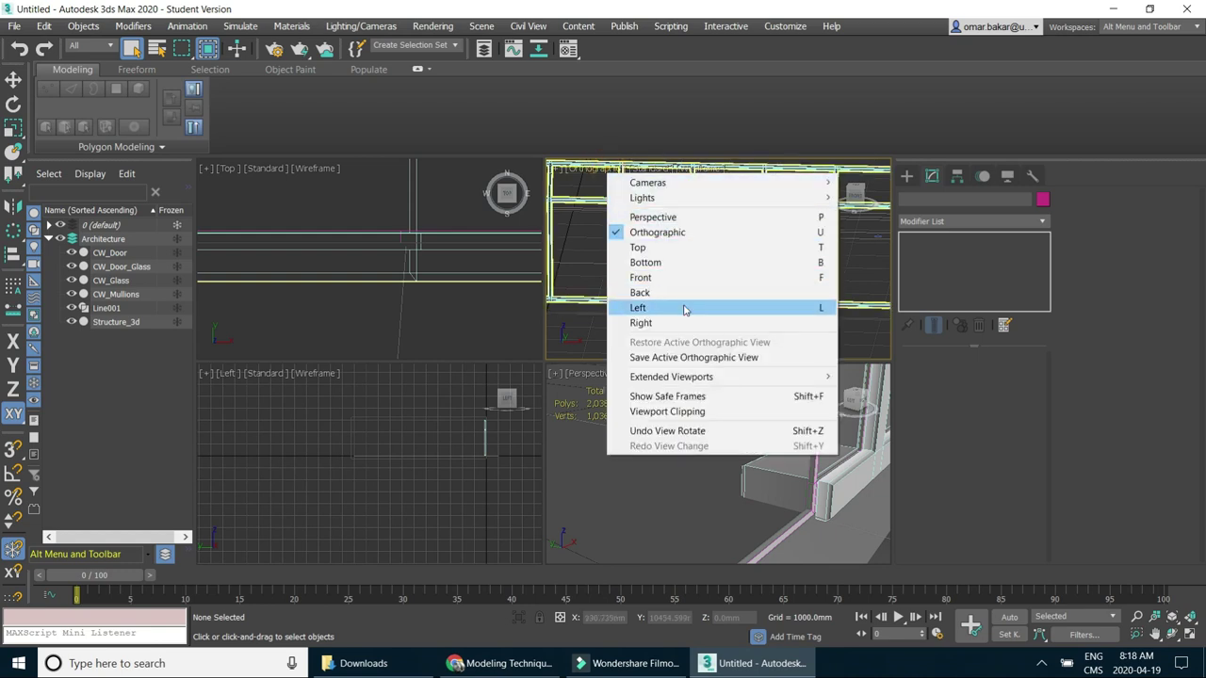
click(641, 277)
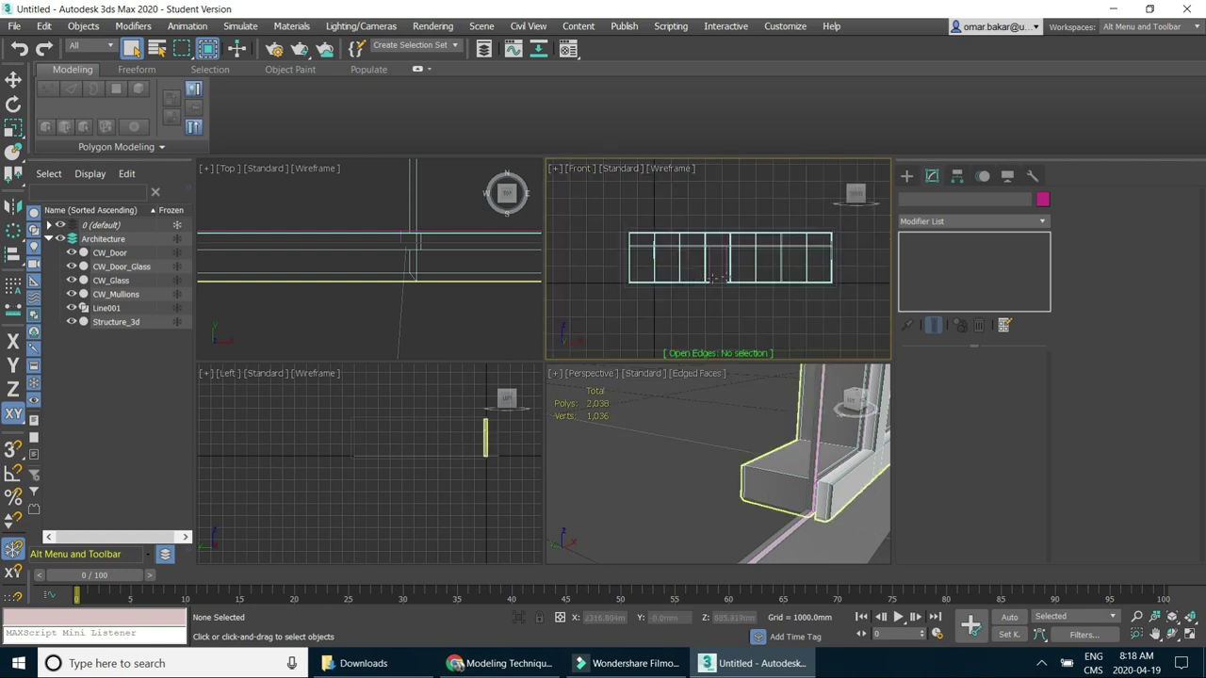
scroll(724, 267, up, 4)
scroll(711, 262, up, 2)
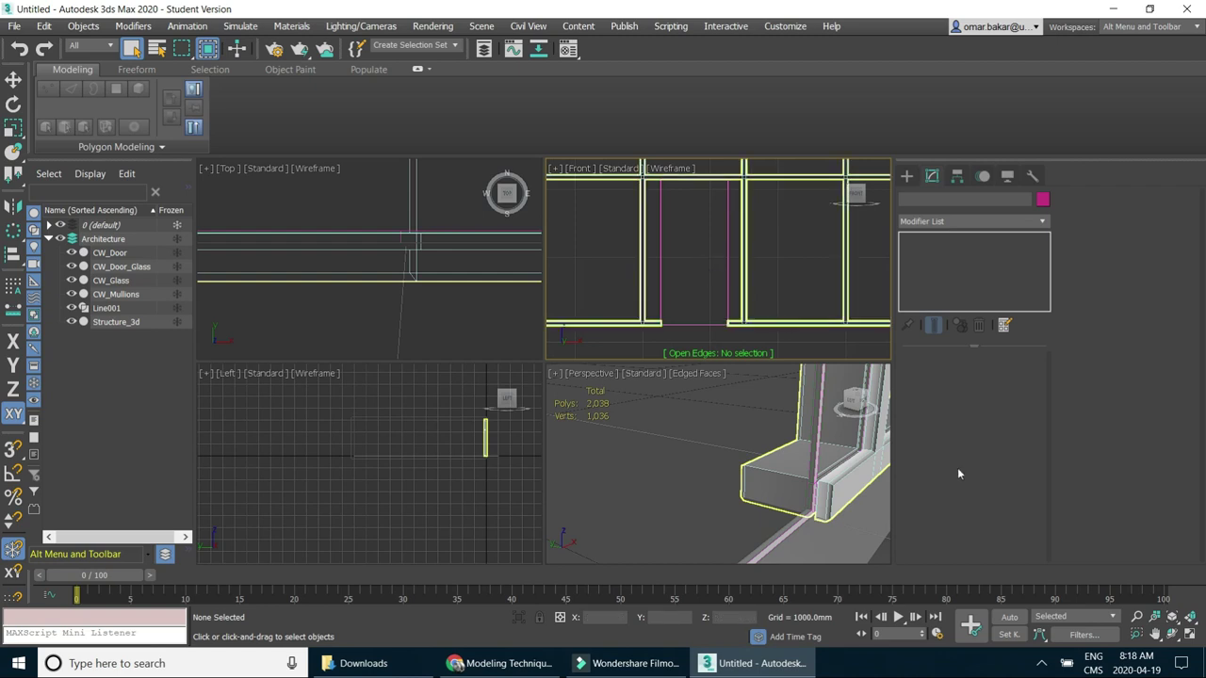
Maximize the Front view and draw a handle arc of about 134.9mm radius in the door opening.
key(alt+w)
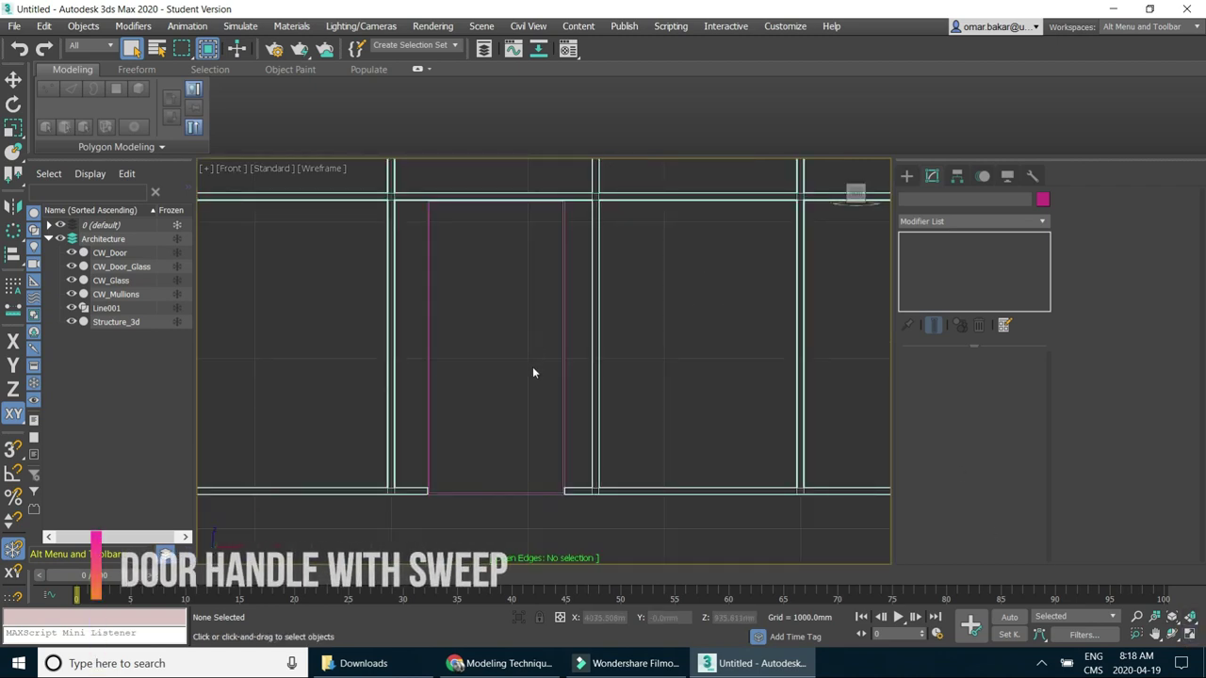
scroll(532, 366, up, 3)
mouse_move(563, 336)
middle_down()
mouse_move(593, 279)
mouse_move(587, 295)
middle_up()
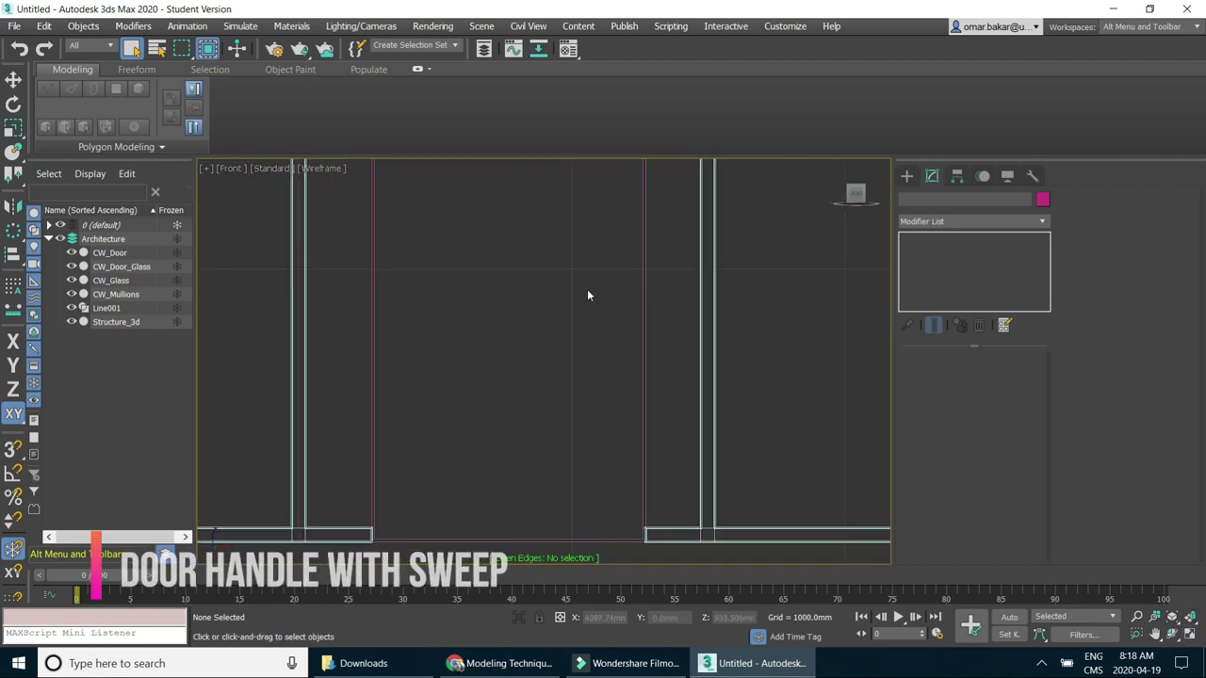
click(906, 176)
click(924, 197)
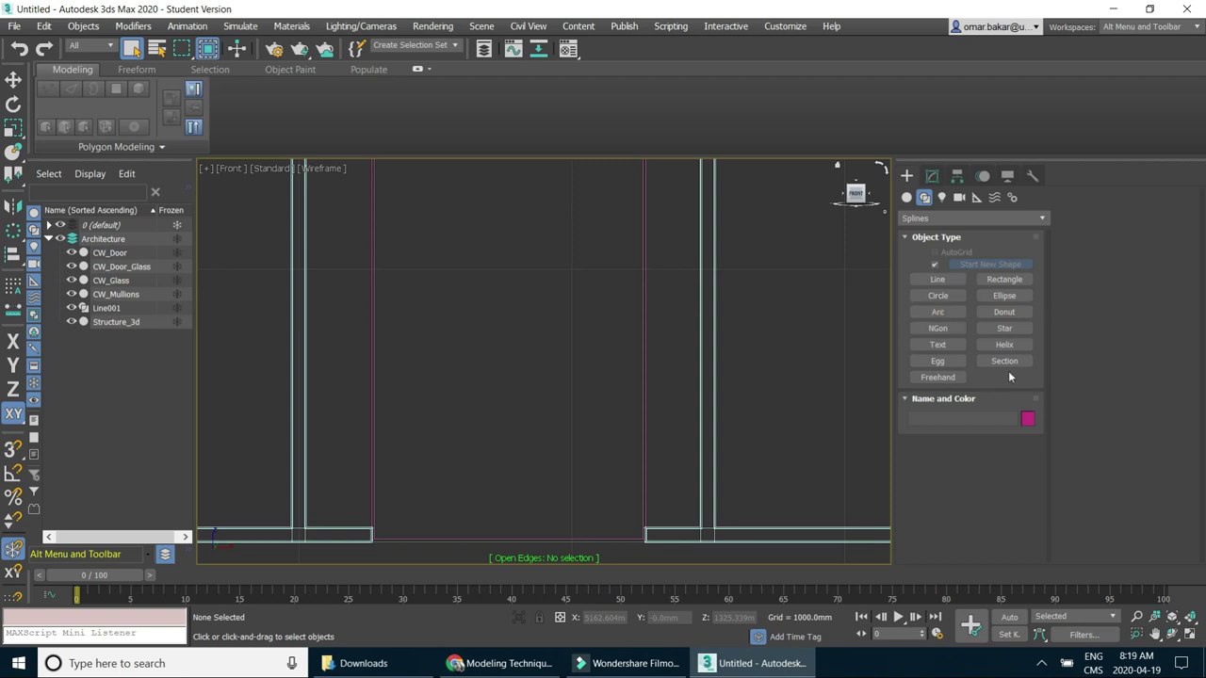
click(951, 312)
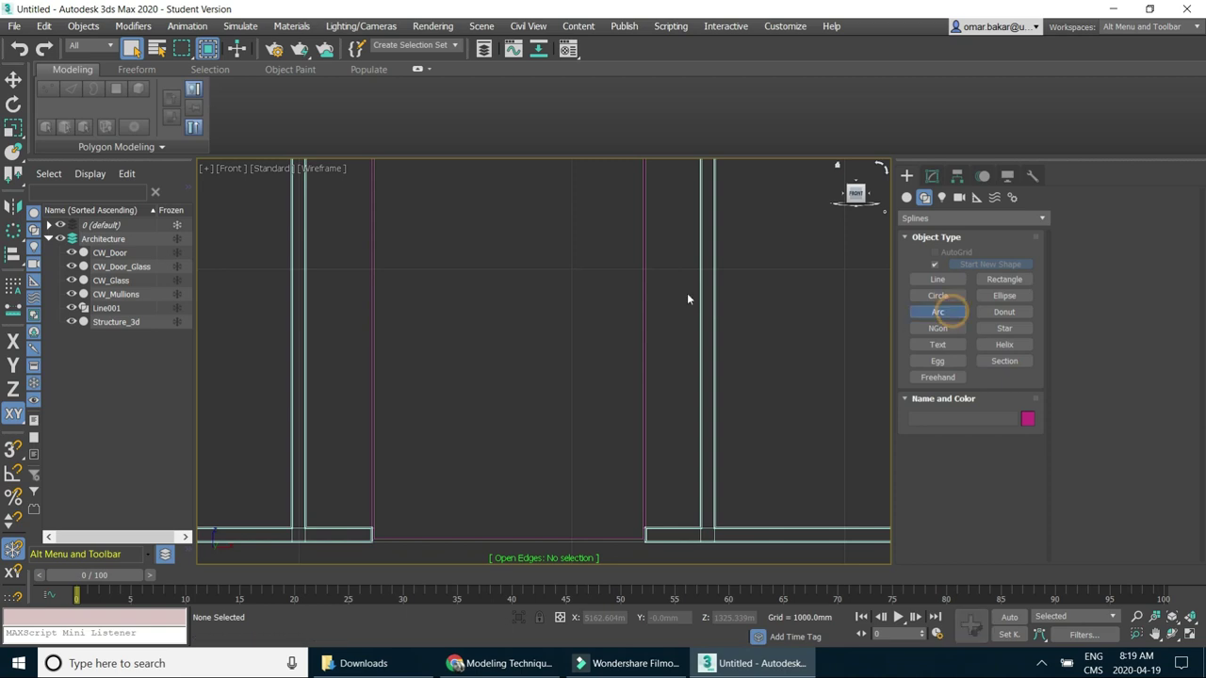
click(556, 312)
click(595, 375)
drag(596, 374, 551, 318)
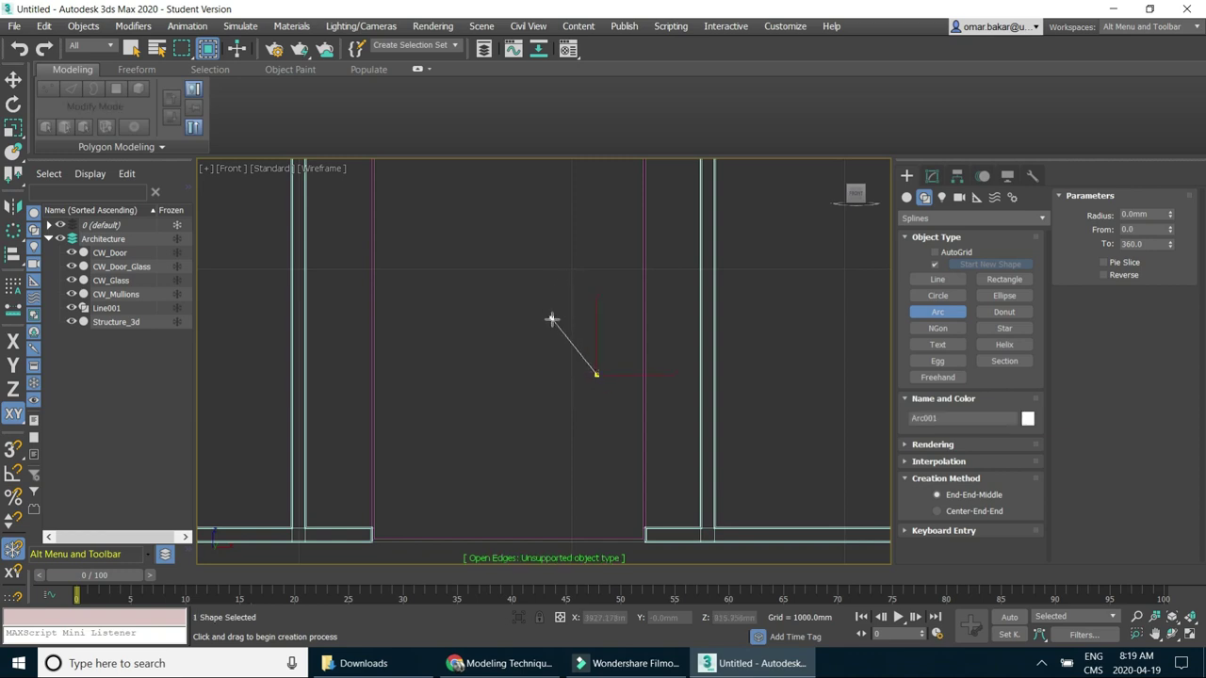
drag(551, 318, 541, 331)
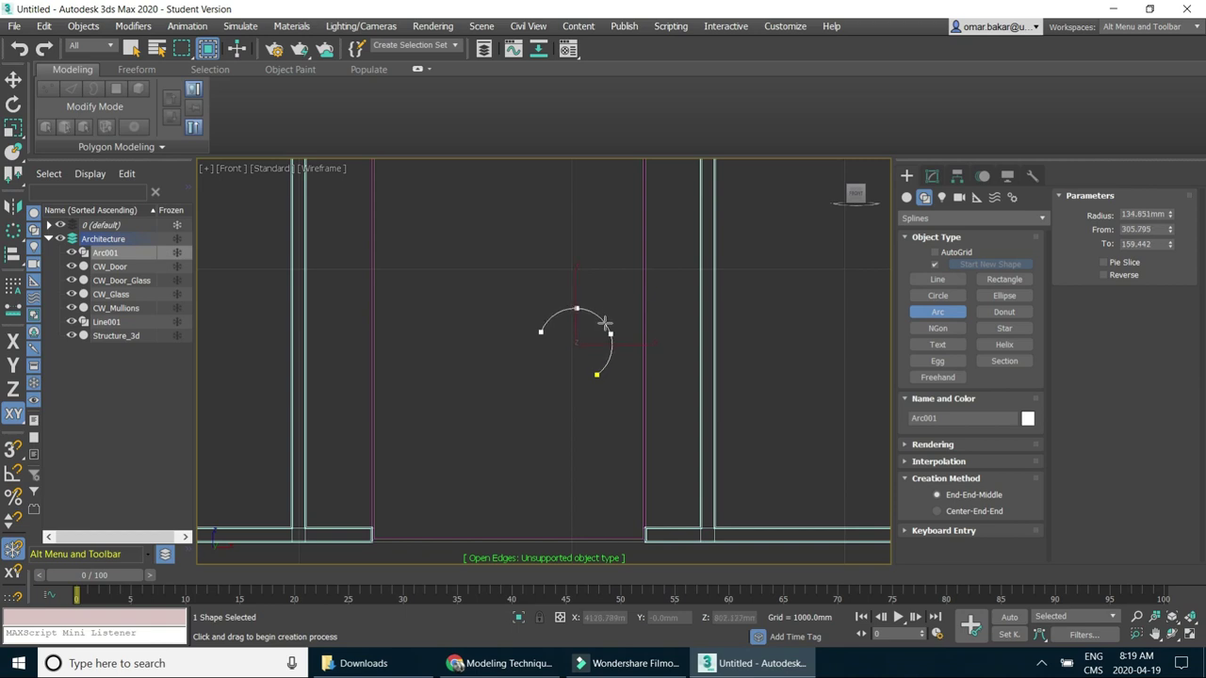
click(604, 323)
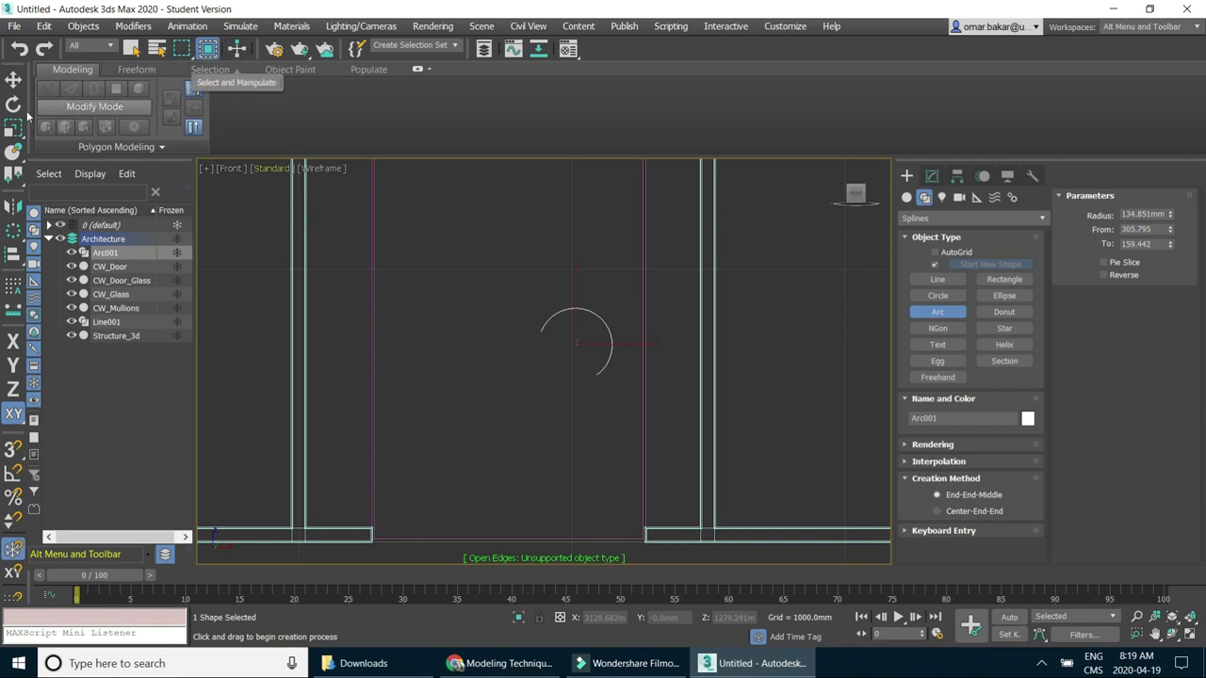
Nudge the arc slightly right and down and show its parameters in the Modify panel.
click(16, 82)
drag(600, 324, 611, 329)
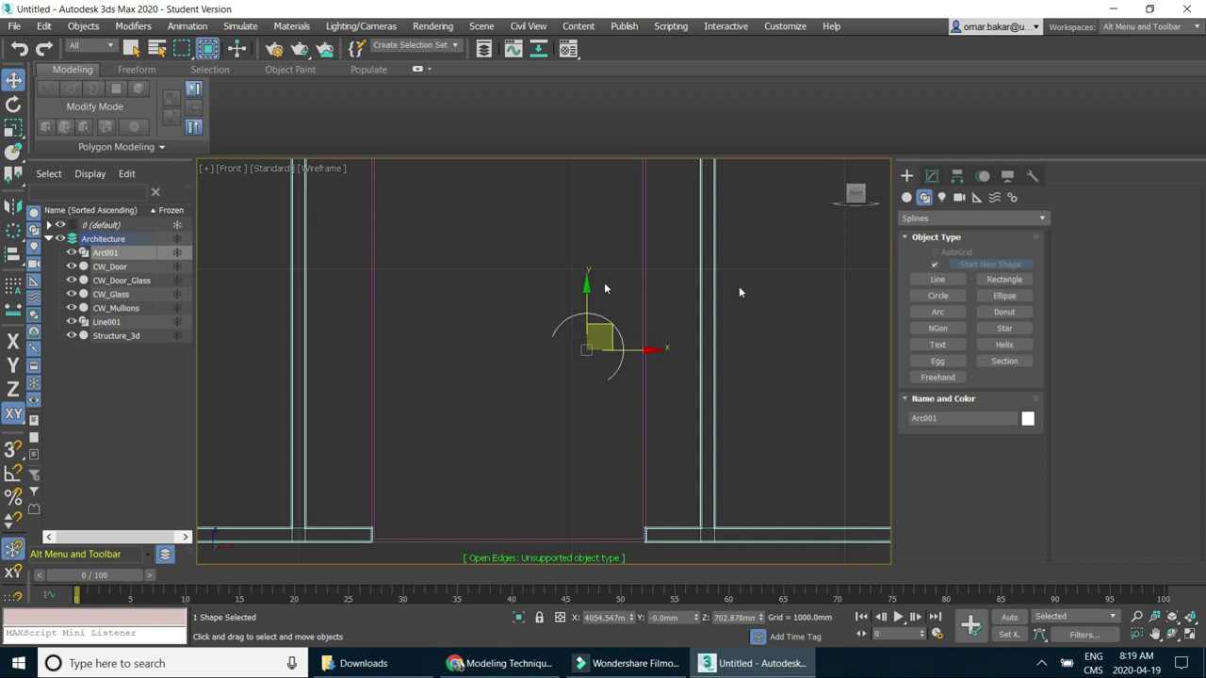
click(932, 176)
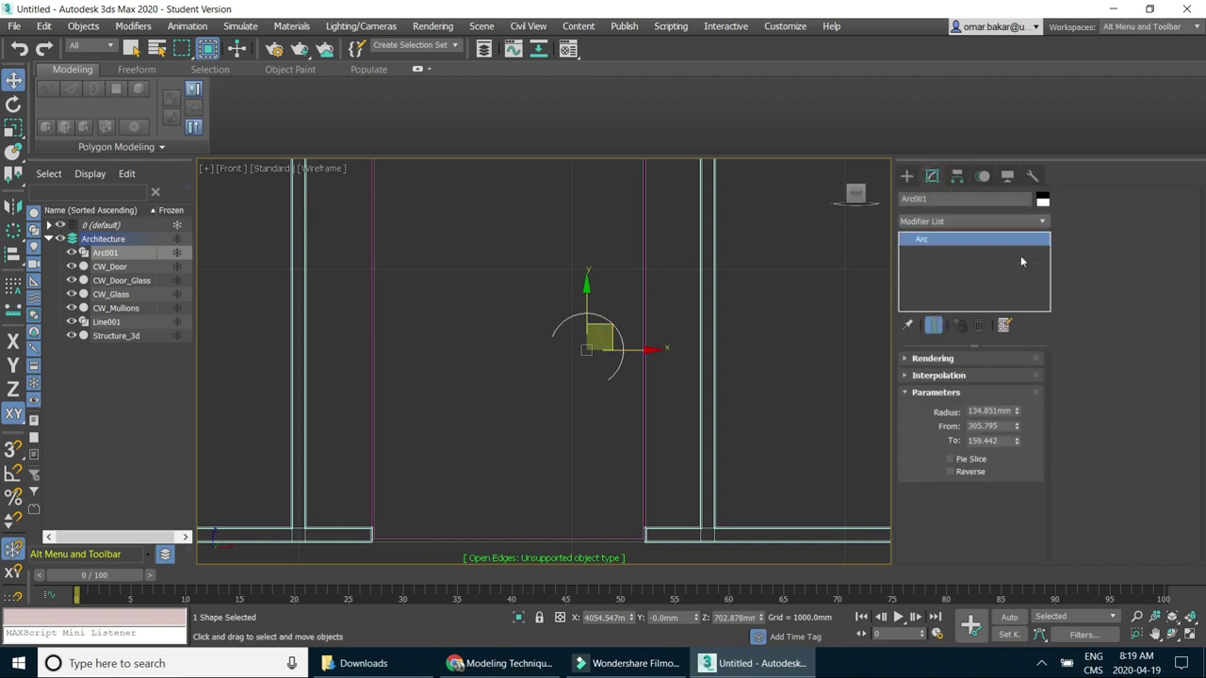
Convert Arc001 to an Editable Spline, leaving it inside the door opening.
right_click(937, 242)
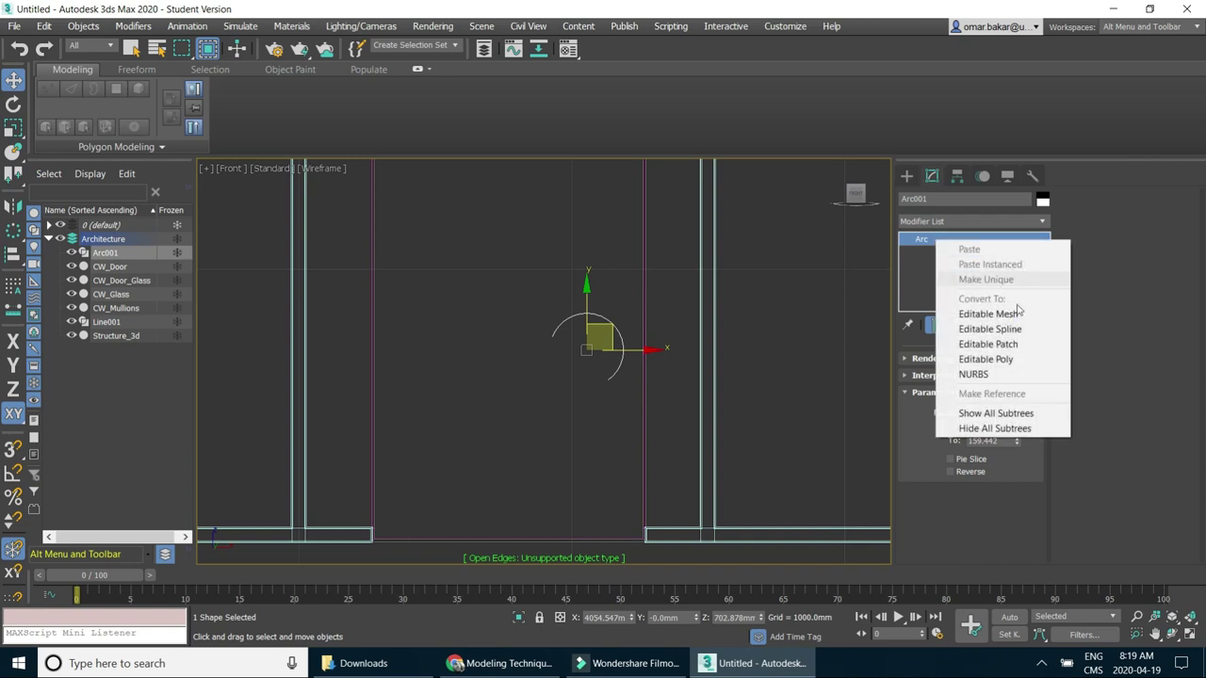
click(988, 328)
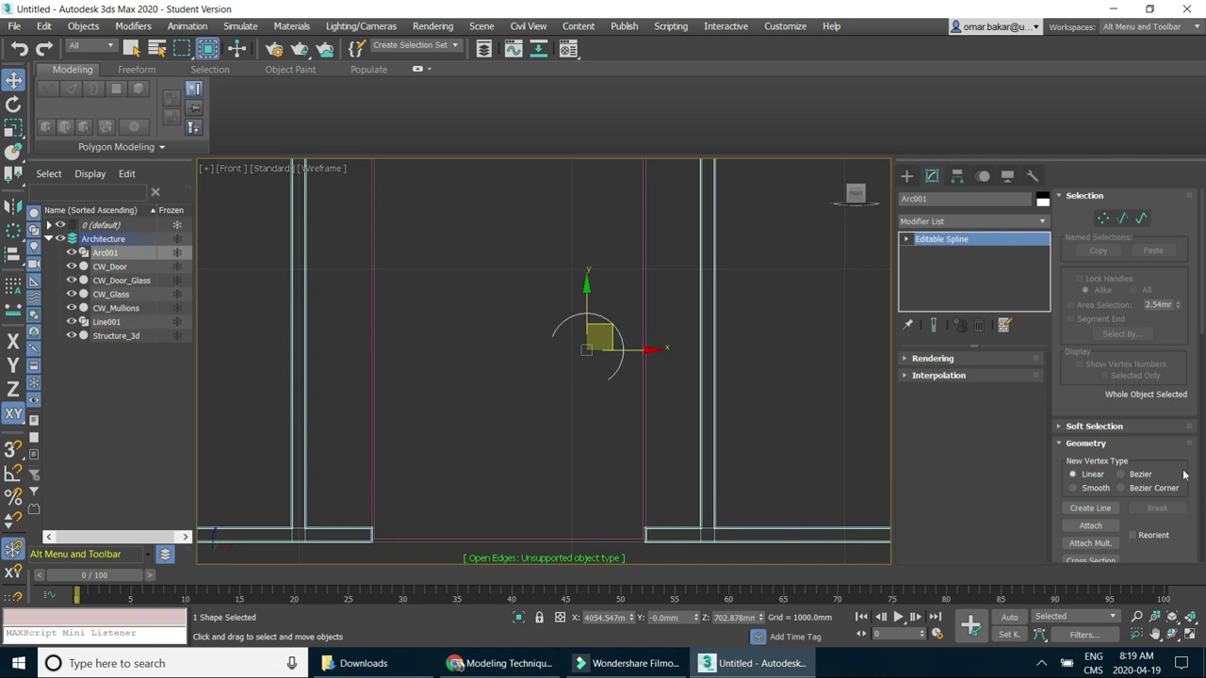
mouse_move(1183, 467)
mouse_down()
mouse_move(1191, 104)
mouse_move(1160, 170)
mouse_up()
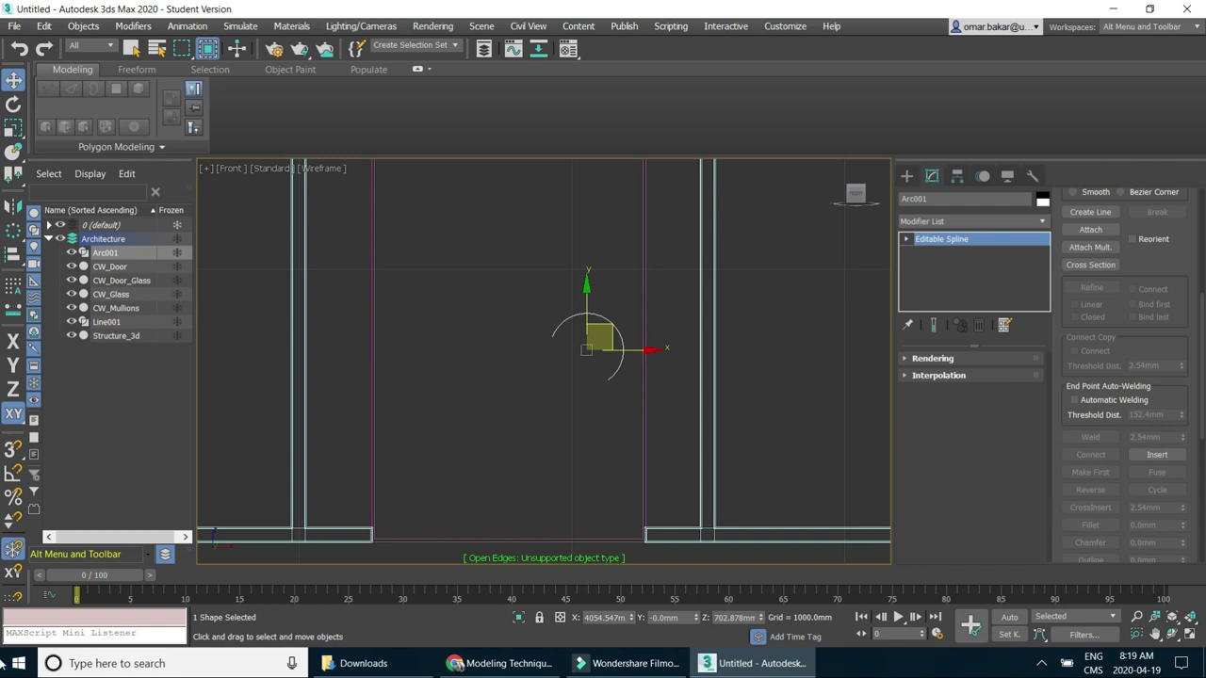
Restore the four-view layout and move Arc001 about 58mm along Y in the Top view.
click(1190, 635)
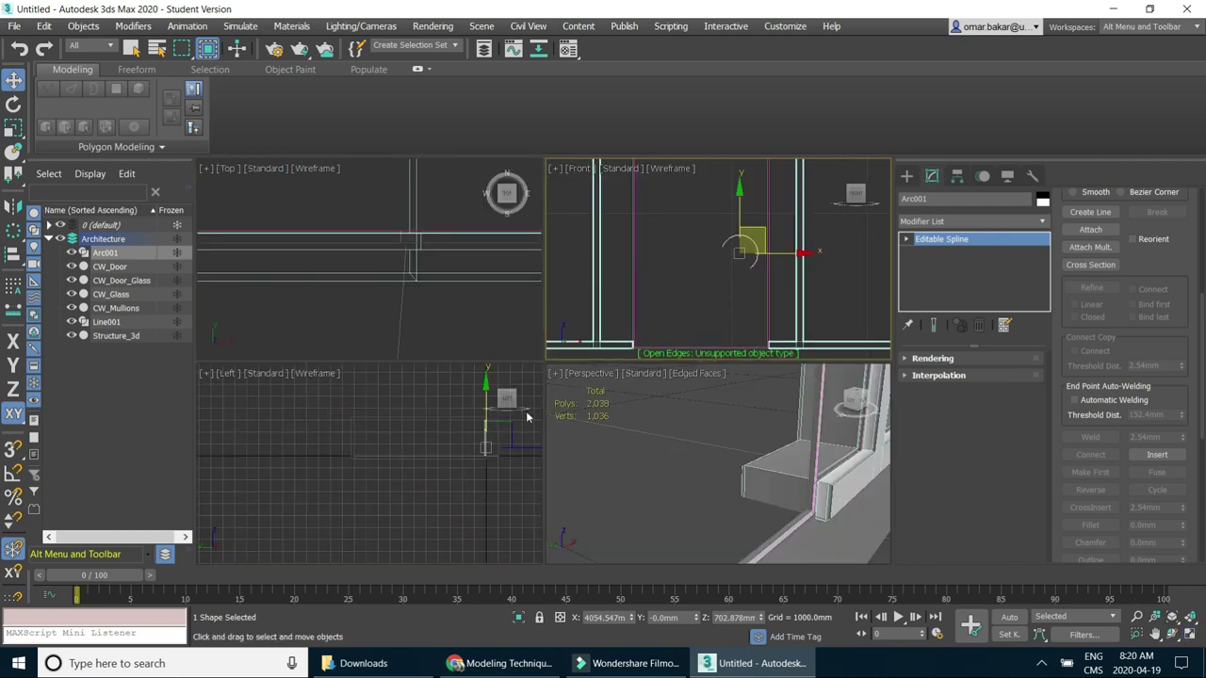
scroll(442, 292, down, 2)
scroll(443, 292, down, 2)
mouse_move(446, 292)
middle_down()
mouse_move(397, 257)
mouse_move(433, 258)
mouse_move(442, 241)
mouse_move(434, 302)
middle_up()
scroll(402, 277, up, 2)
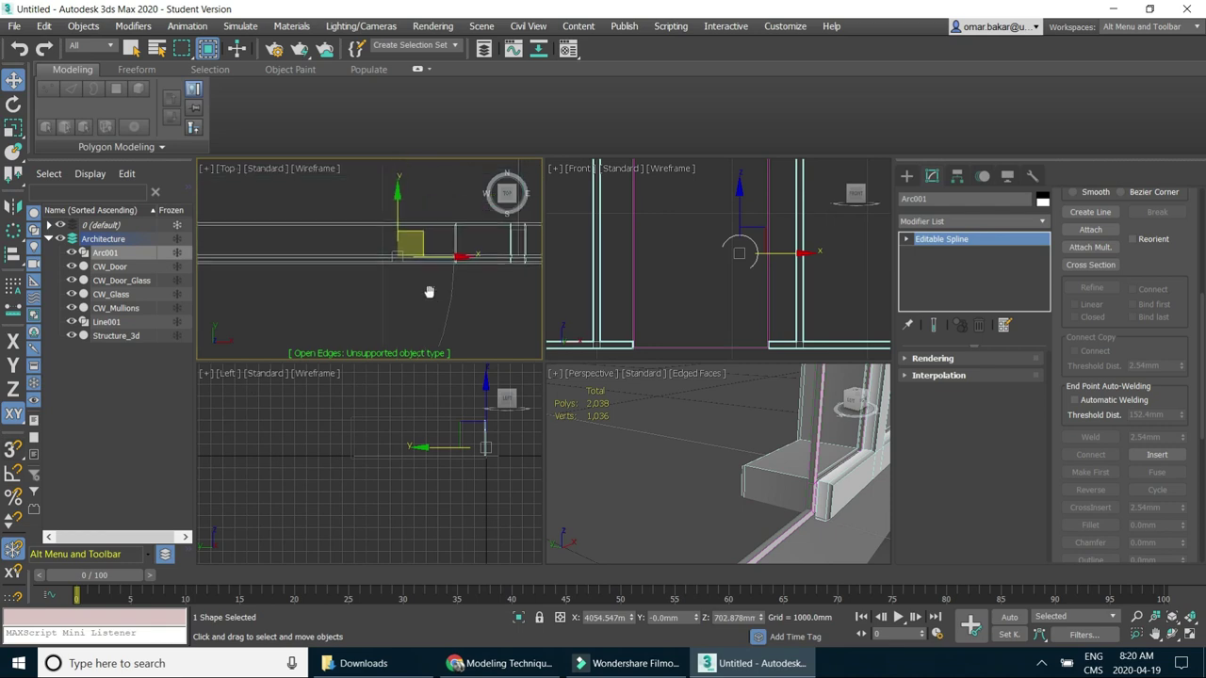
drag(402, 208, 403, 208)
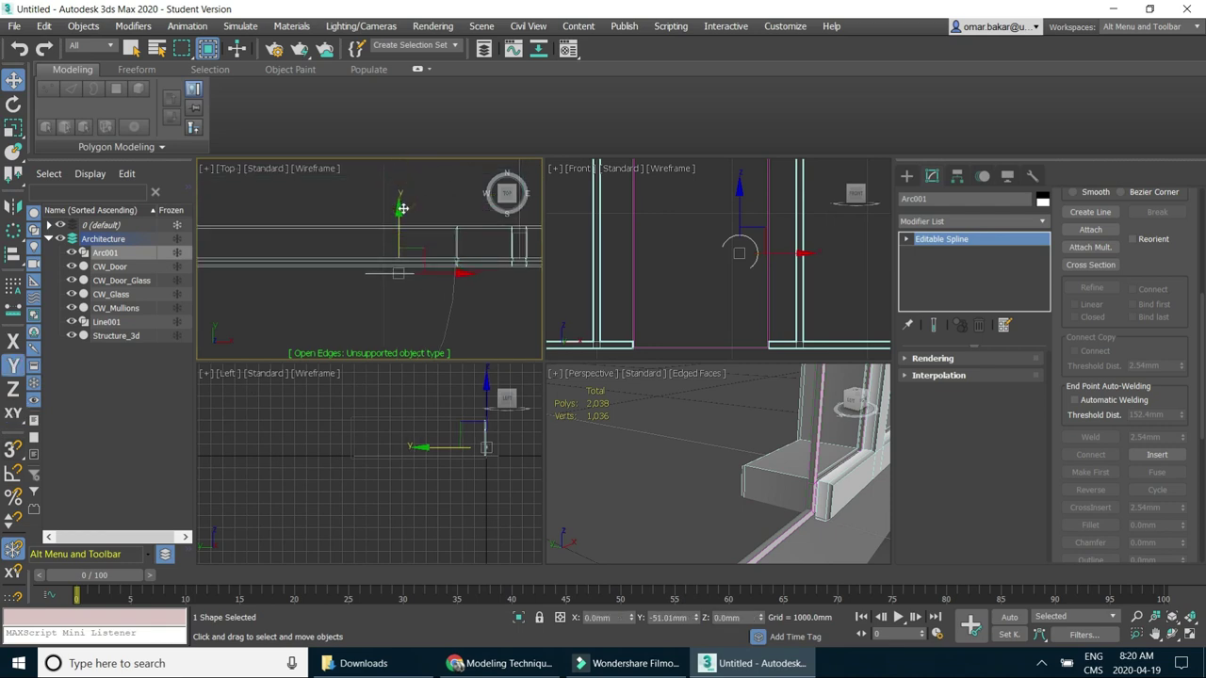
scroll(789, 466, down, 3)
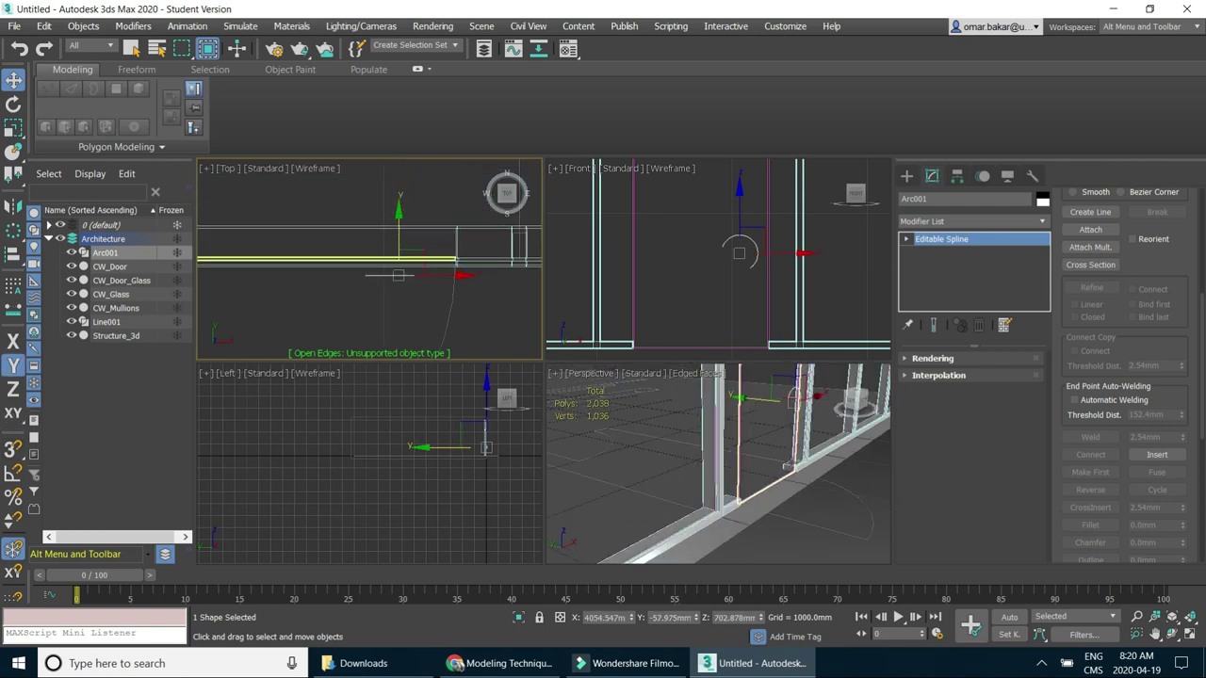
mouse_move(789, 463)
alt+middle_down()
mouse_move(633, 433)
mouse_move(570, 331)
alt+middle_up()
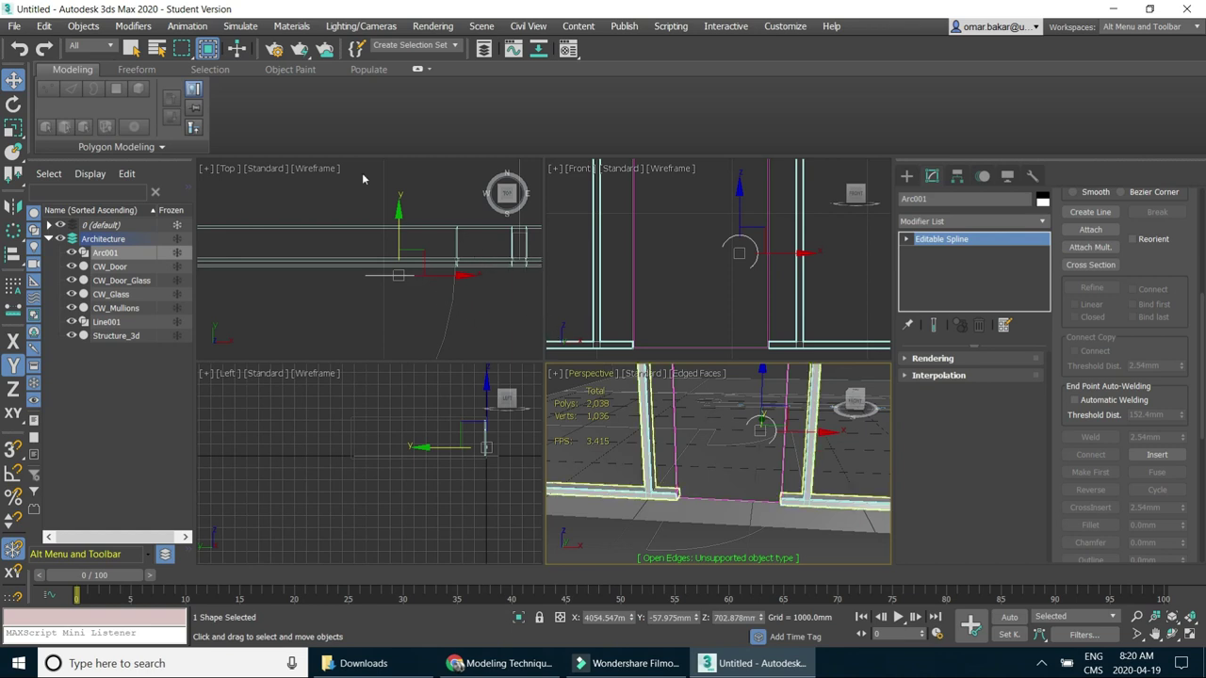
Add a Sweep modifier to Arc001 from the Modifier List.
click(1044, 223)
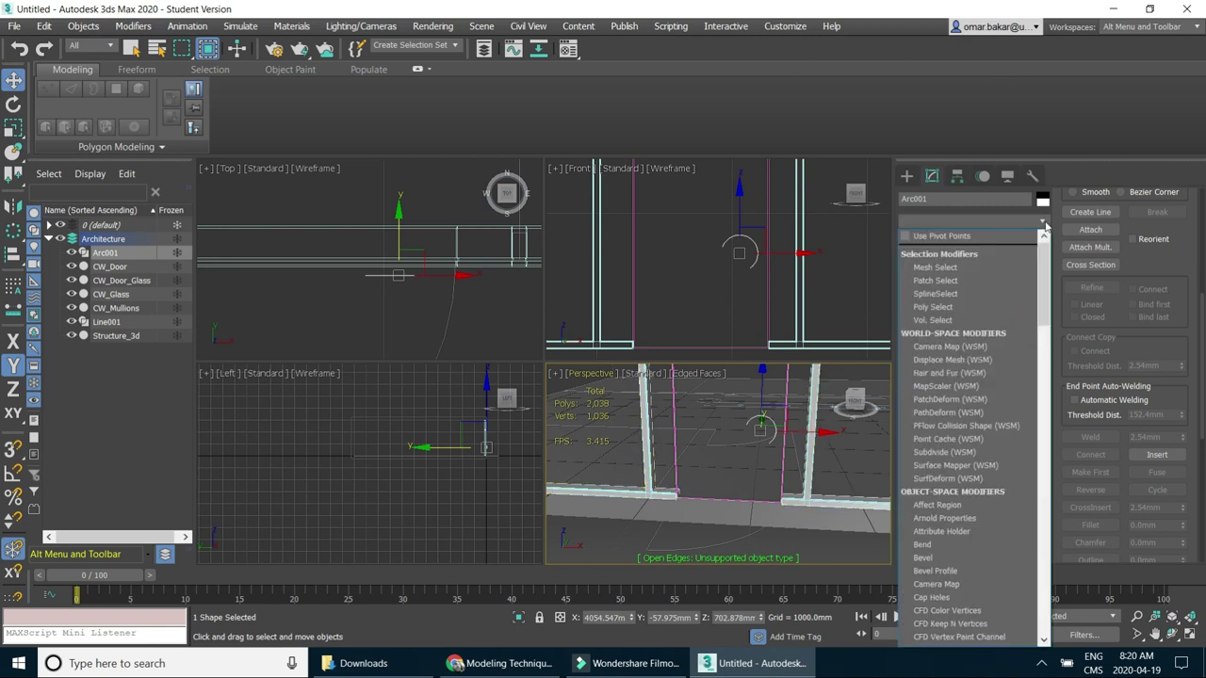
drag(1043, 250, 1053, 317)
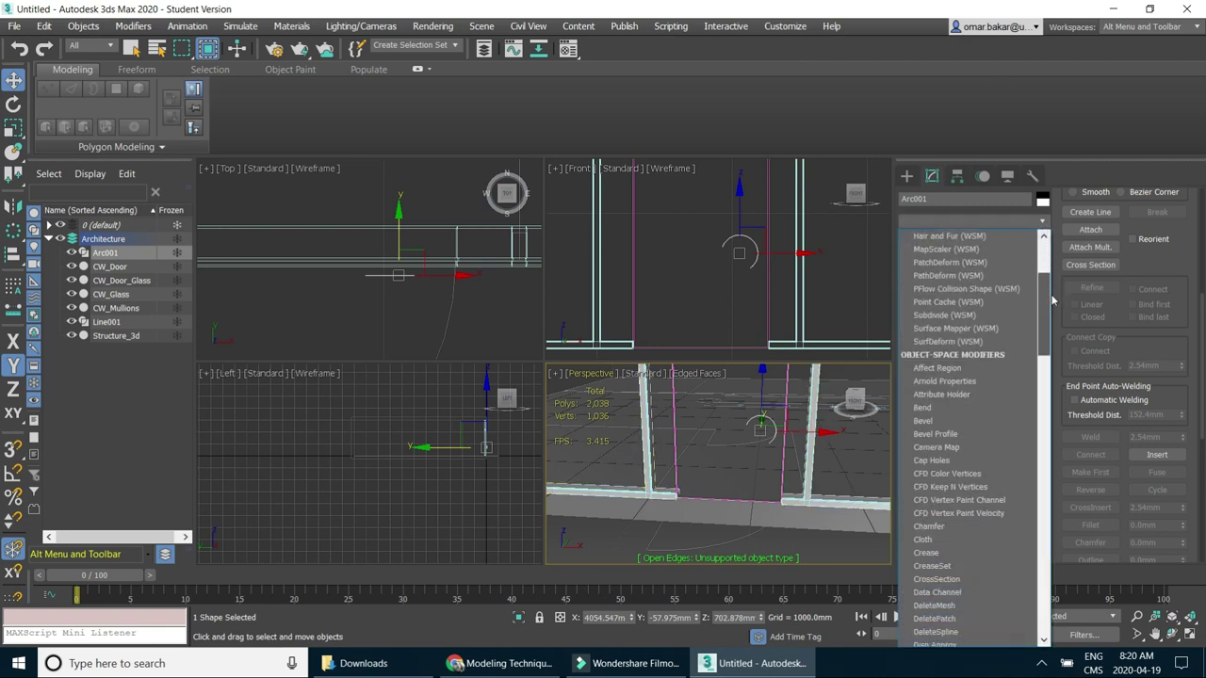
drag(1053, 317, 1055, 341)
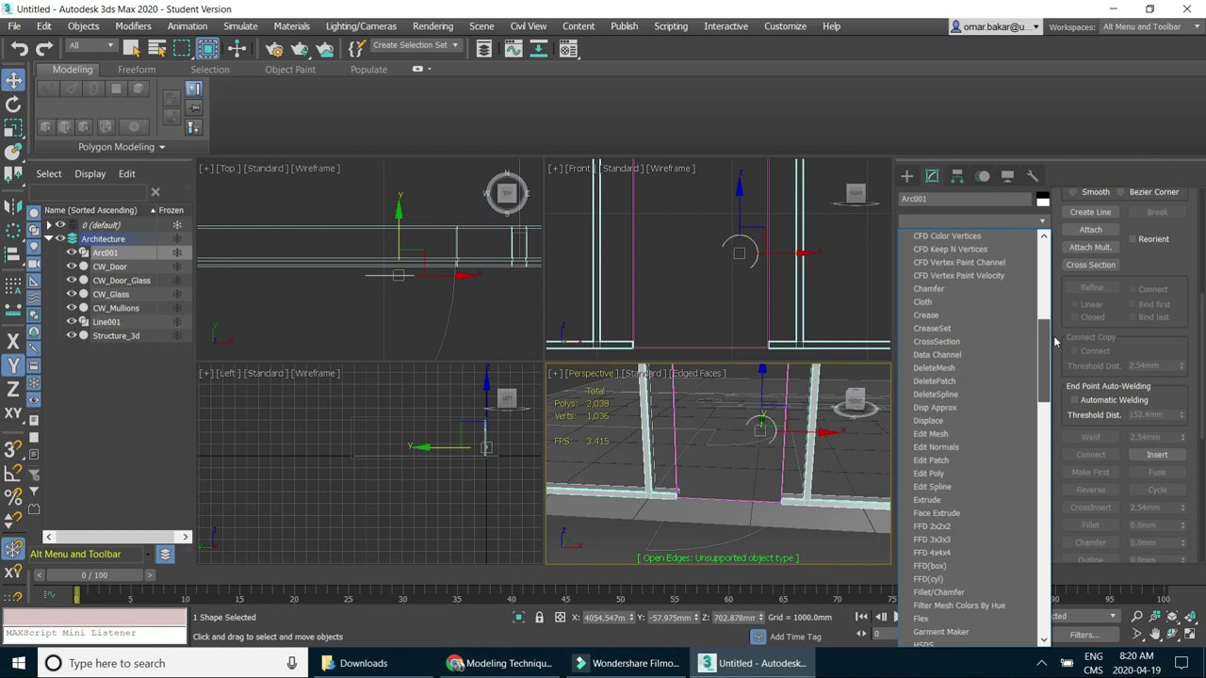
drag(1055, 341, 1059, 518)
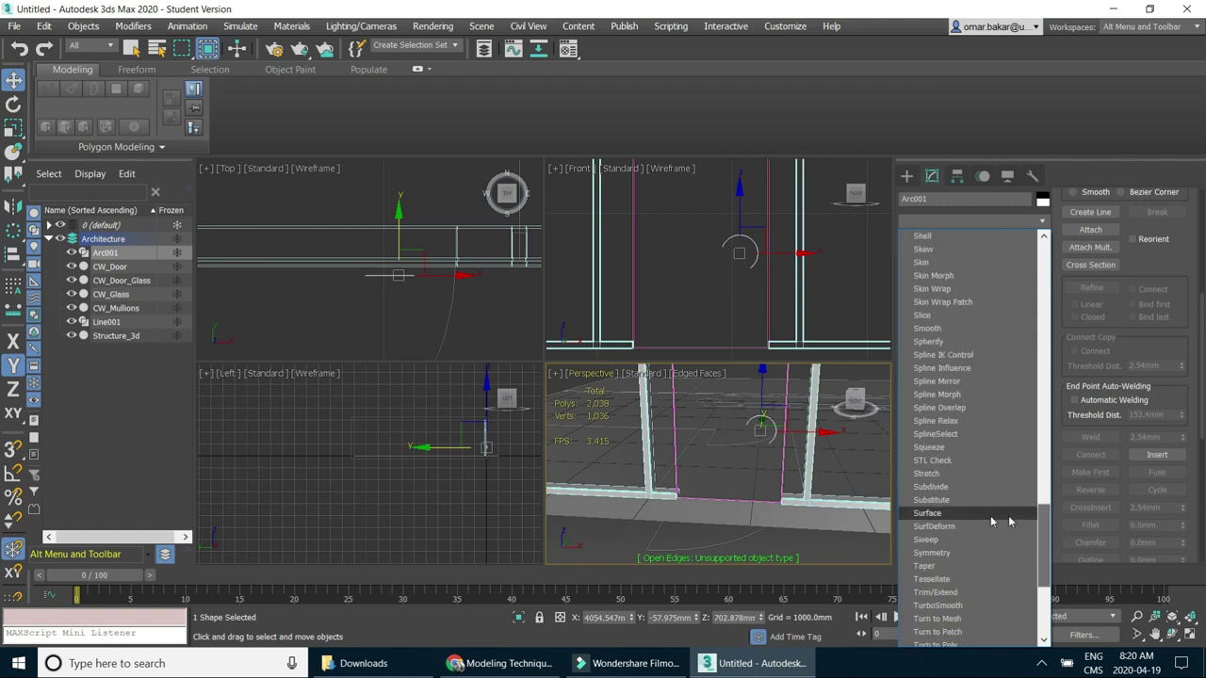
click(969, 540)
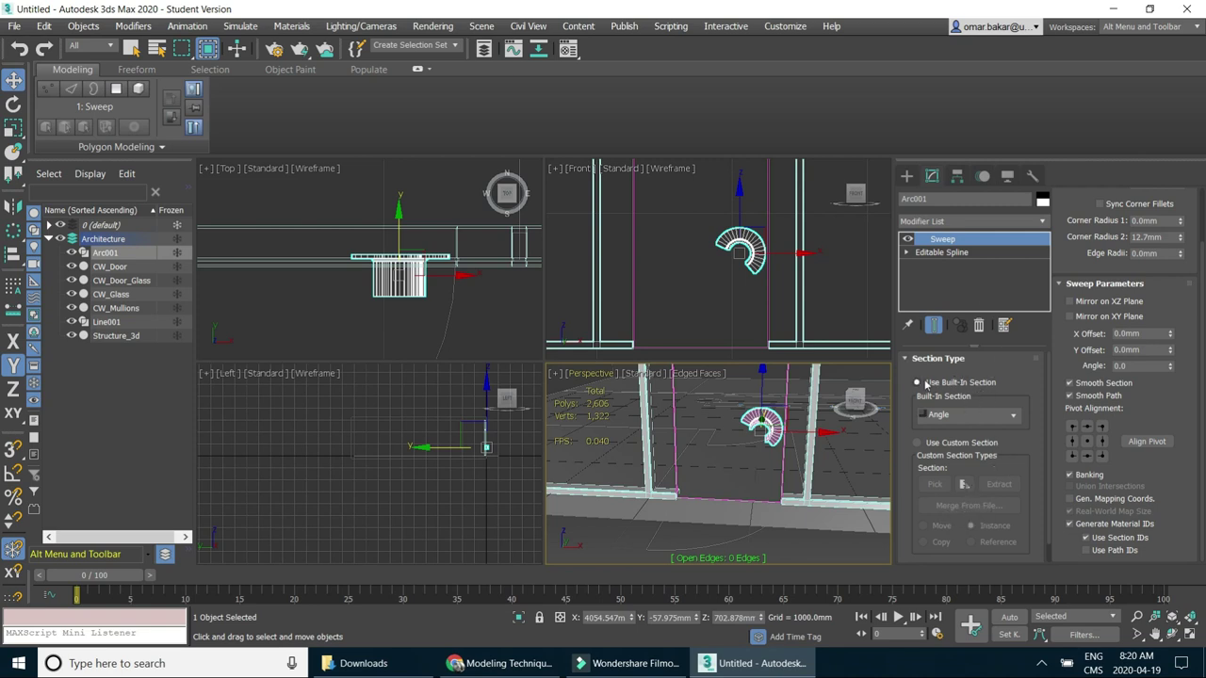
mouse_move(458, 296)
alt+middle_down()
mouse_move(421, 229)
mouse_move(420, 197)
alt+middle_up()
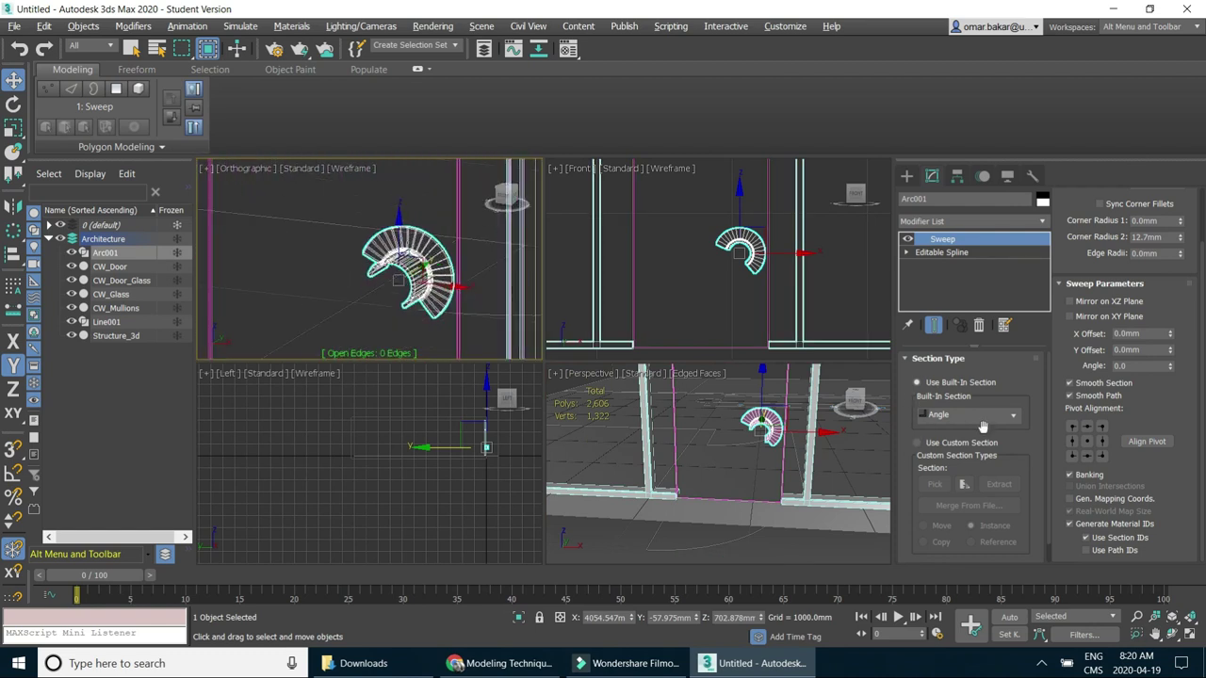
Set the sweep's built-in section to Pipe with a 6.858mm radius.
click(1015, 417)
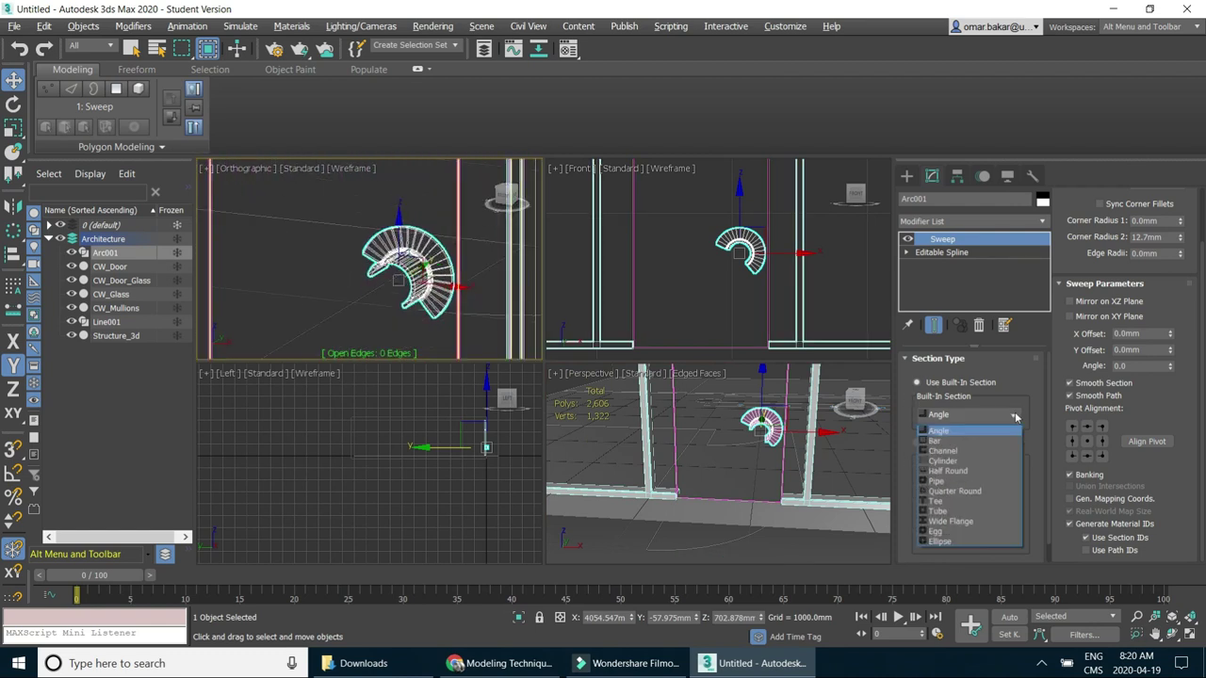
click(938, 481)
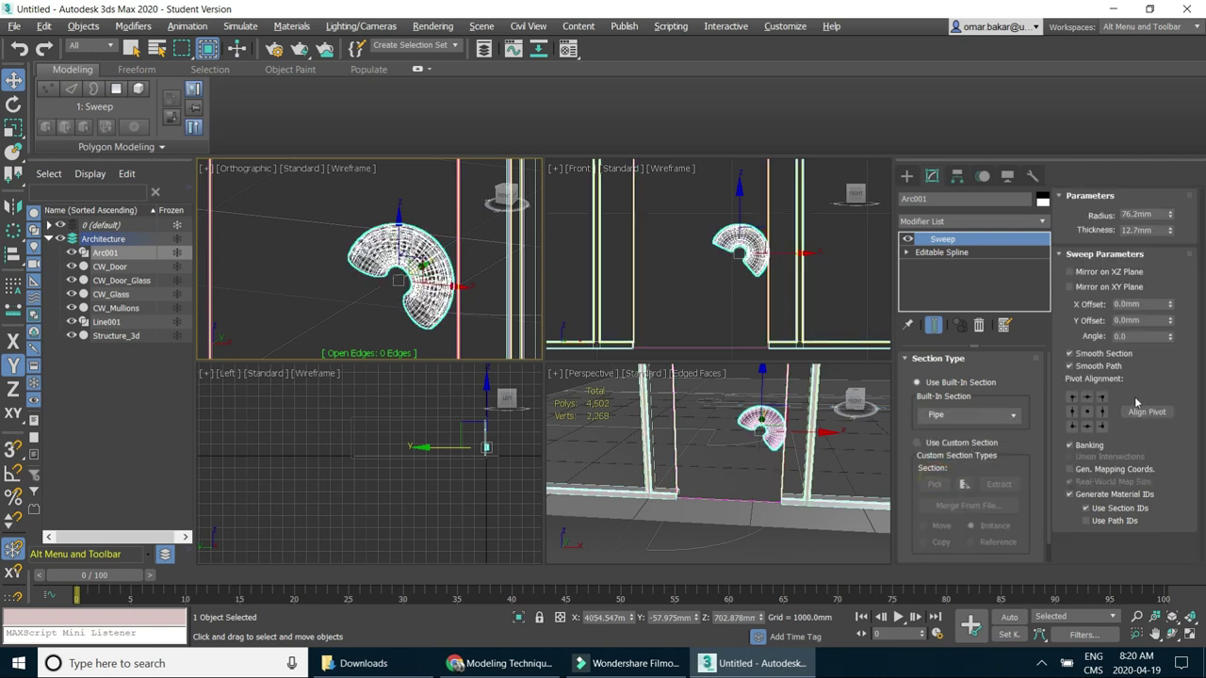
drag(1171, 218, 1179, 271)
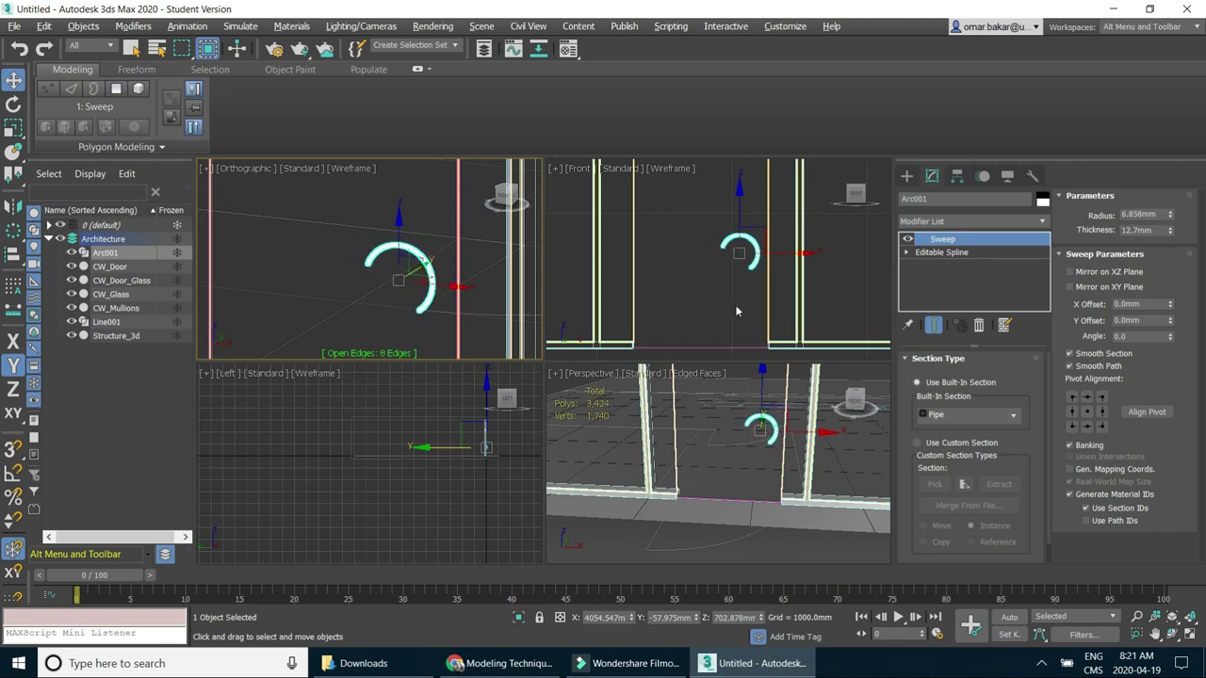
alt+middle_drag(737, 310, 744, 283)
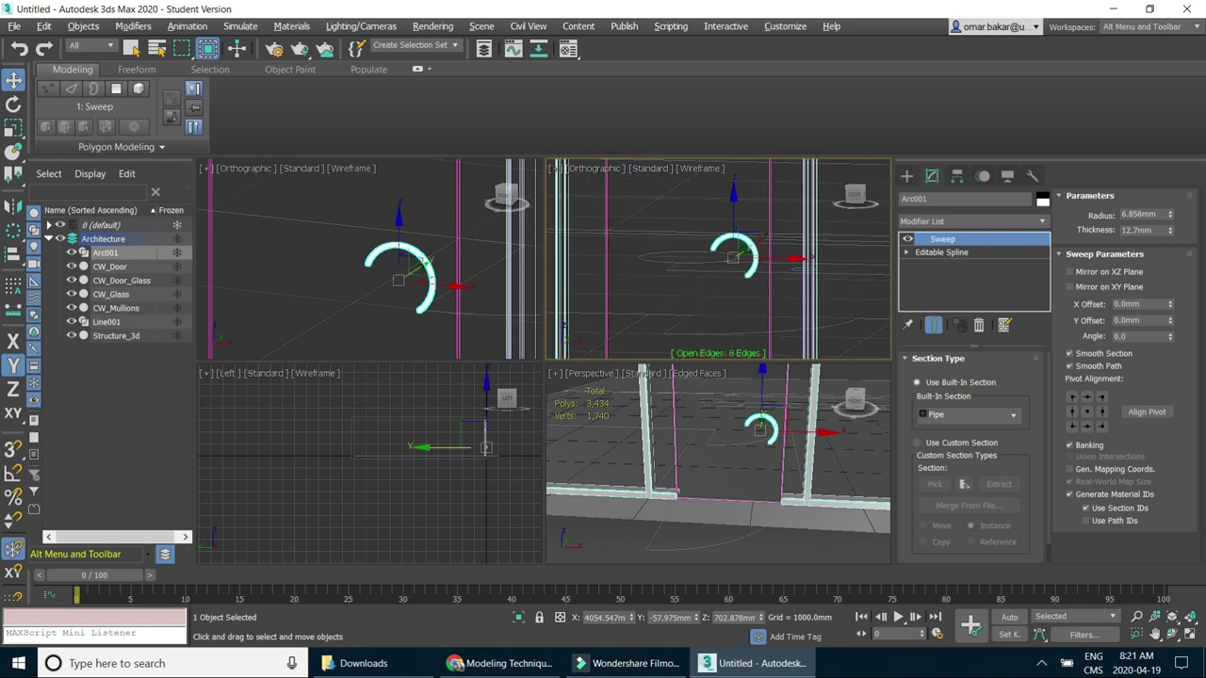
scroll(834, 182, up, 4)
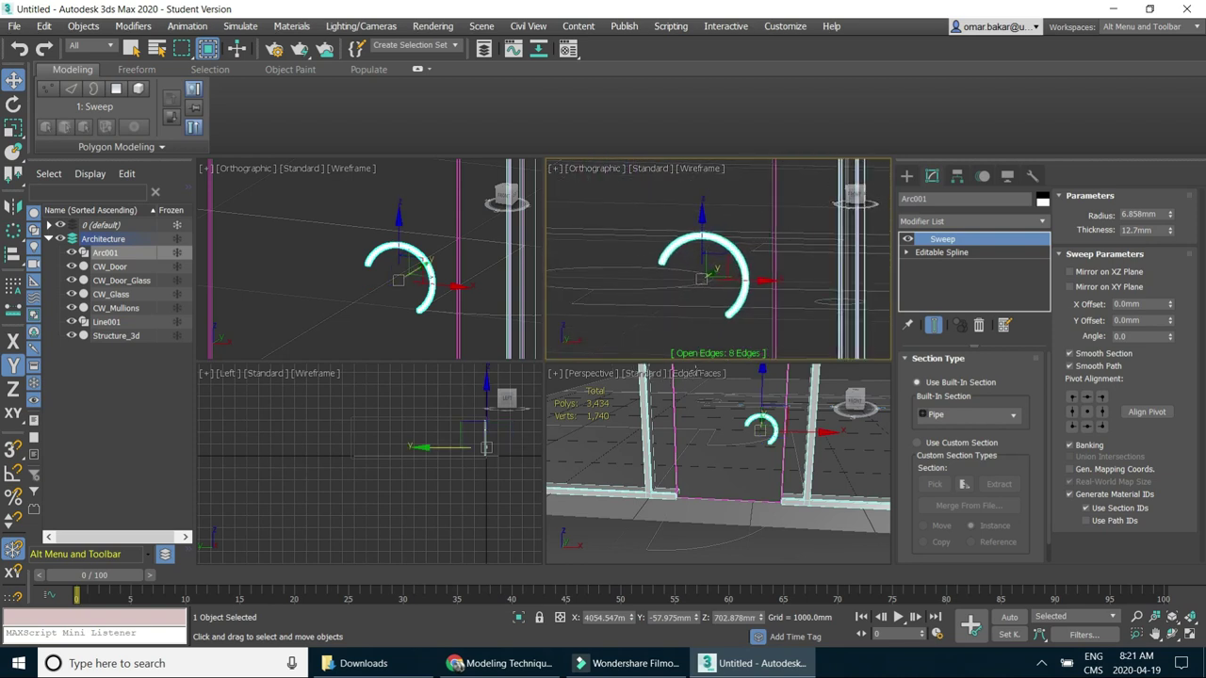
Turn off Edged Faces in the Perspective view and raise the pipe radius to 10.668mm.
click(696, 374)
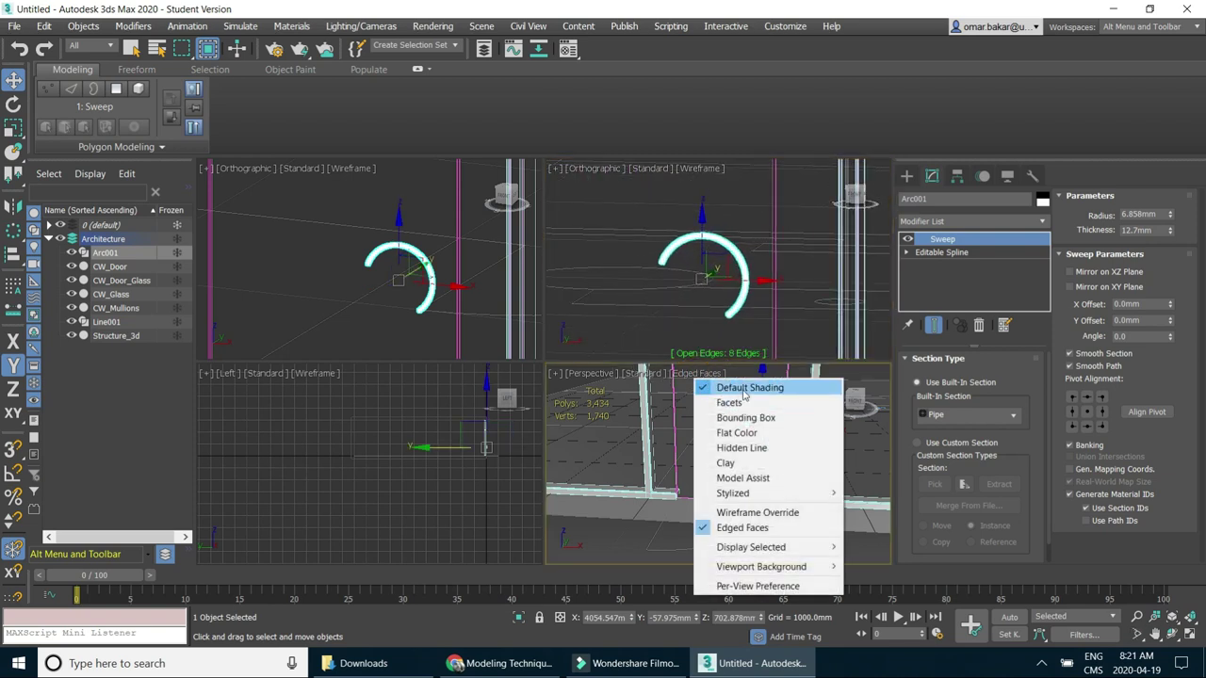
right_click(686, 405)
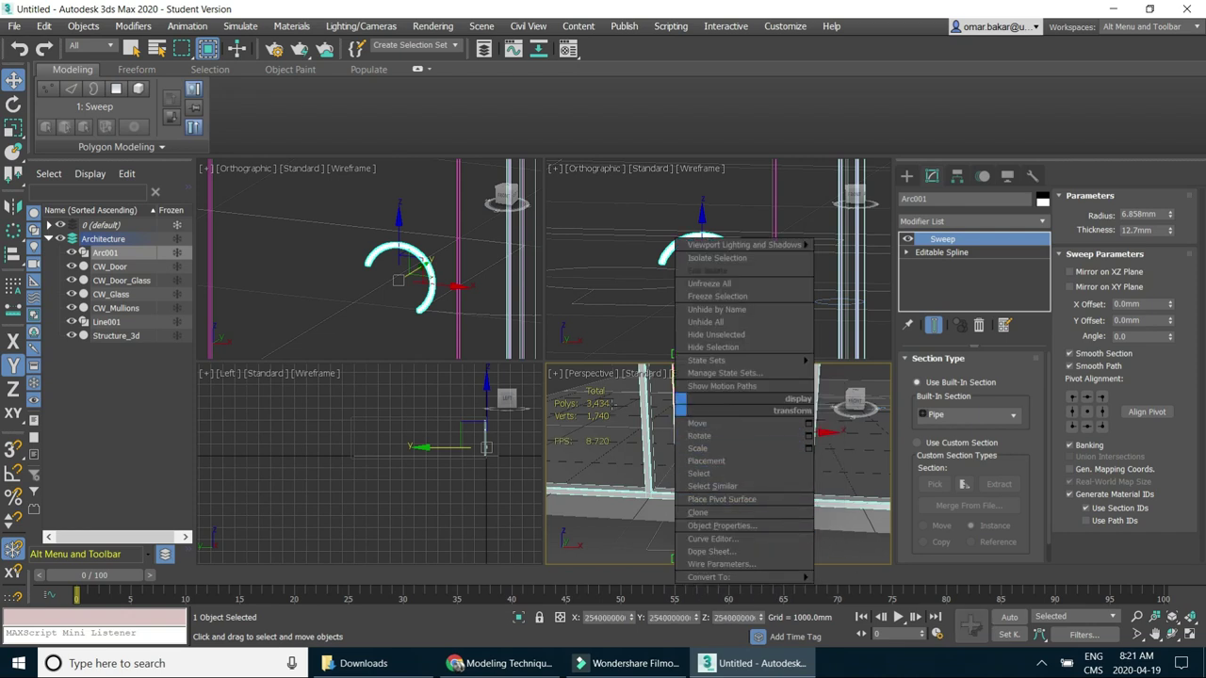
click(706, 379)
click(706, 374)
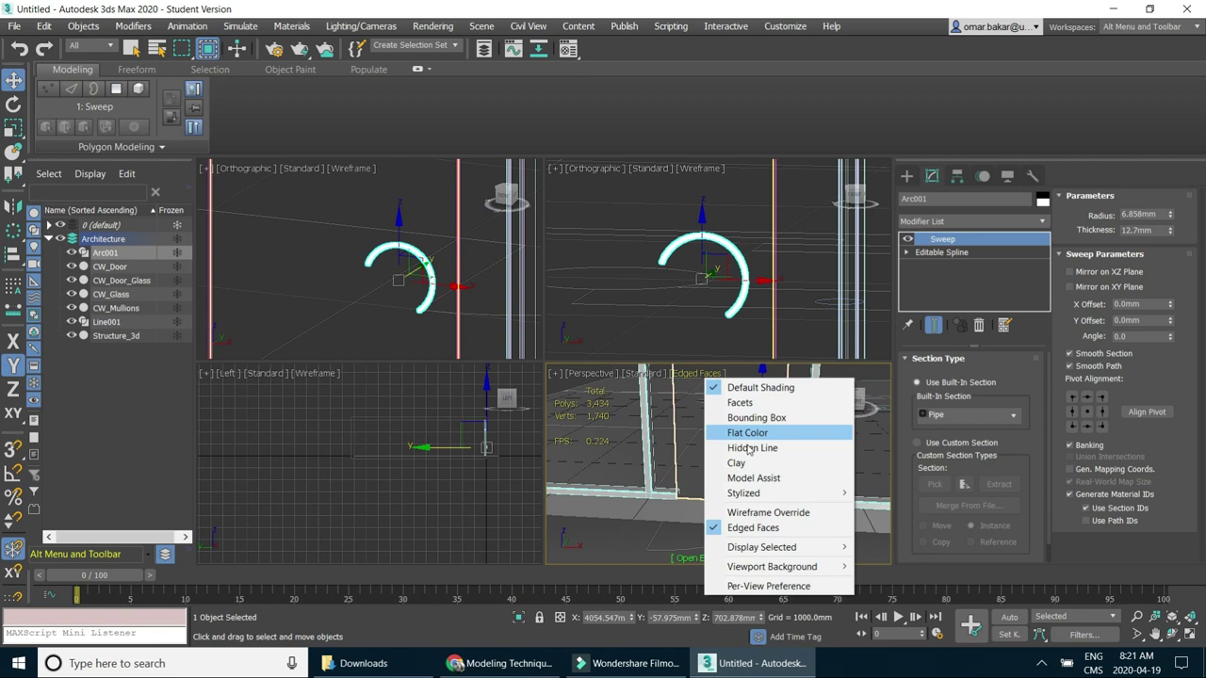
click(759, 525)
mouse_move(743, 464)
middle_down()
mouse_move(697, 471)
mouse_move(845, 421)
middle_up()
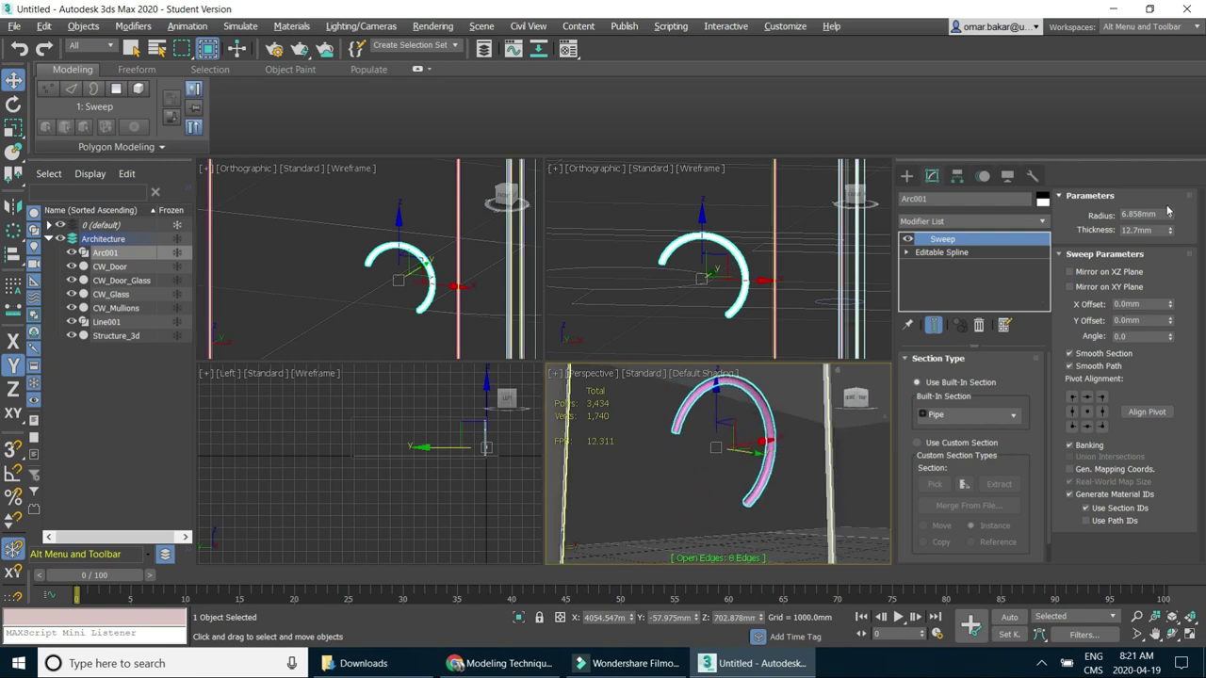
drag(1171, 217, 1171, 211)
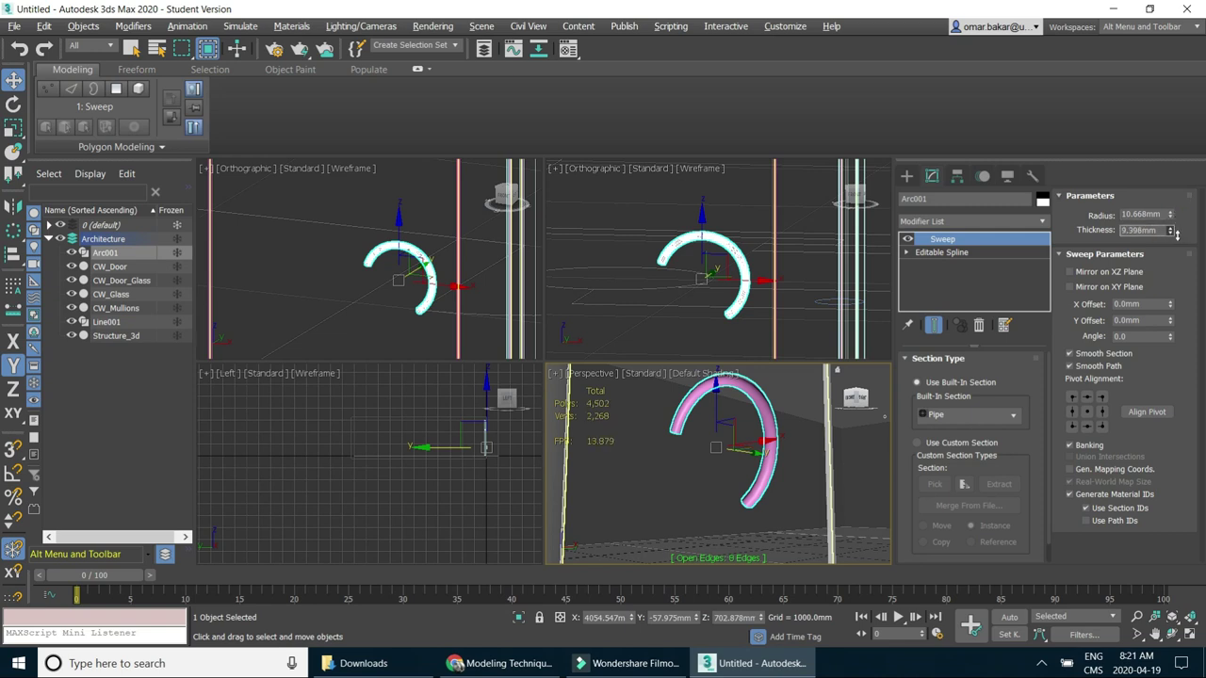
Switch the sweep section from Pipe to Angle and shorten its length.
click(1170, 227)
click(1012, 423)
click(953, 429)
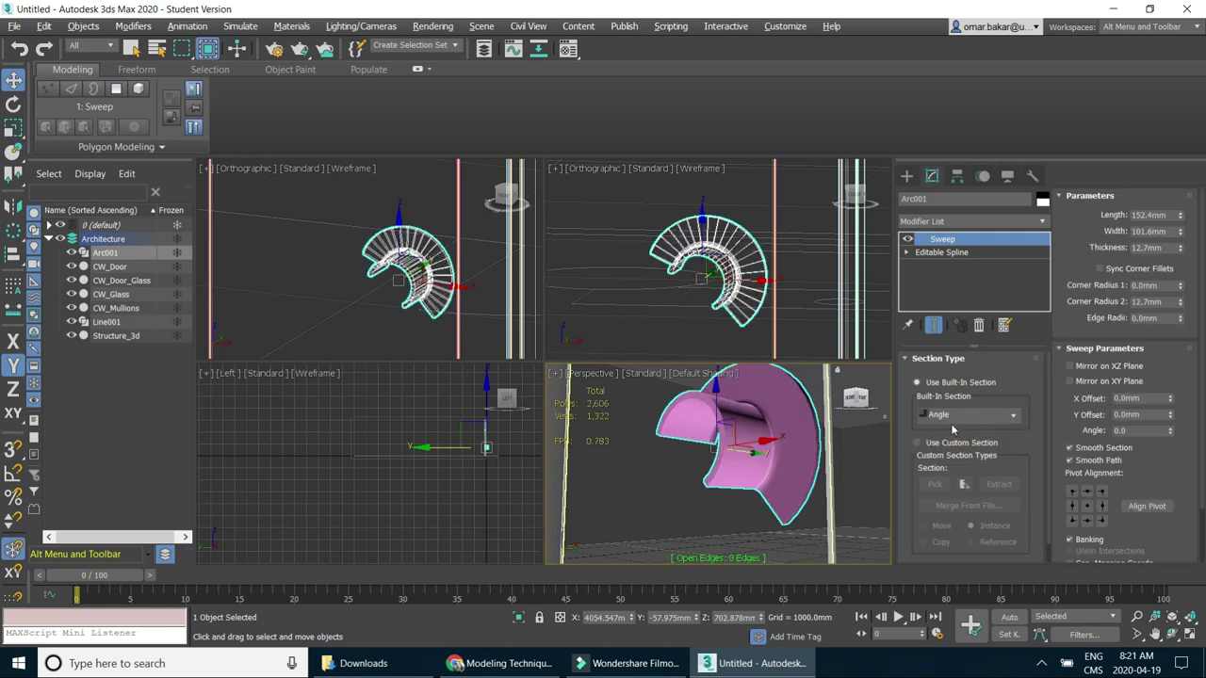
drag(1185, 215, 1184, 264)
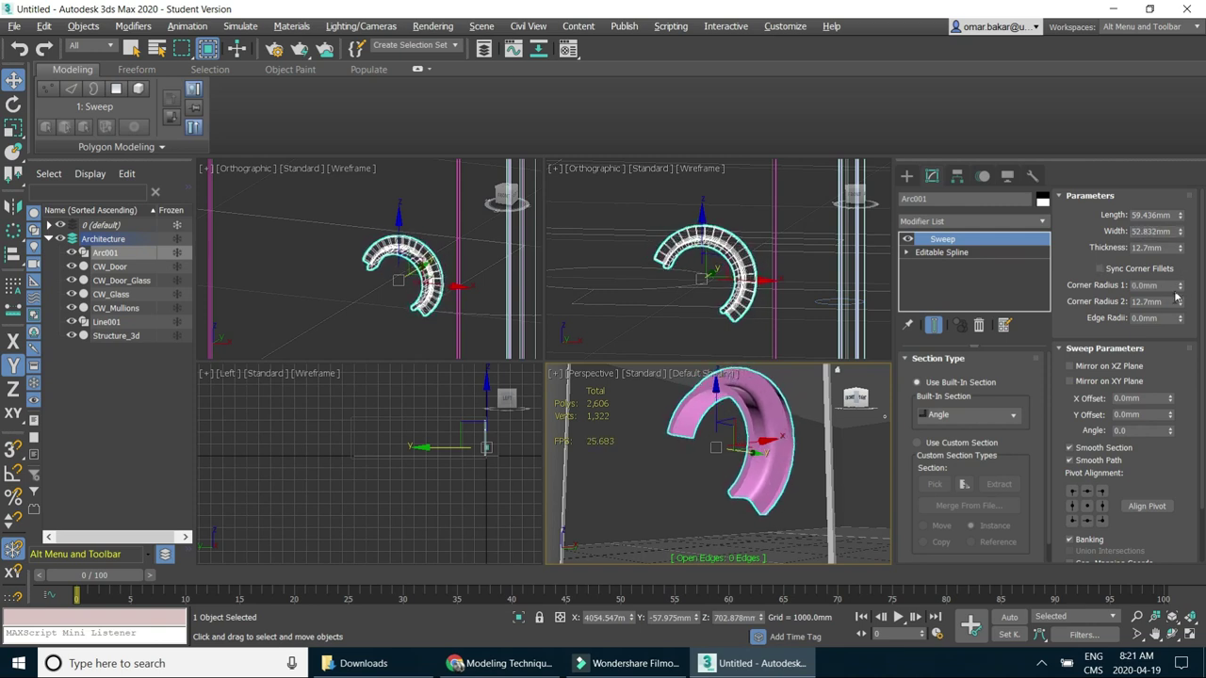
Set the sweep Angle to 180, then 90, and finally -90 degrees.
click(1165, 320)
click(1148, 430)
text(180)
key(Return)
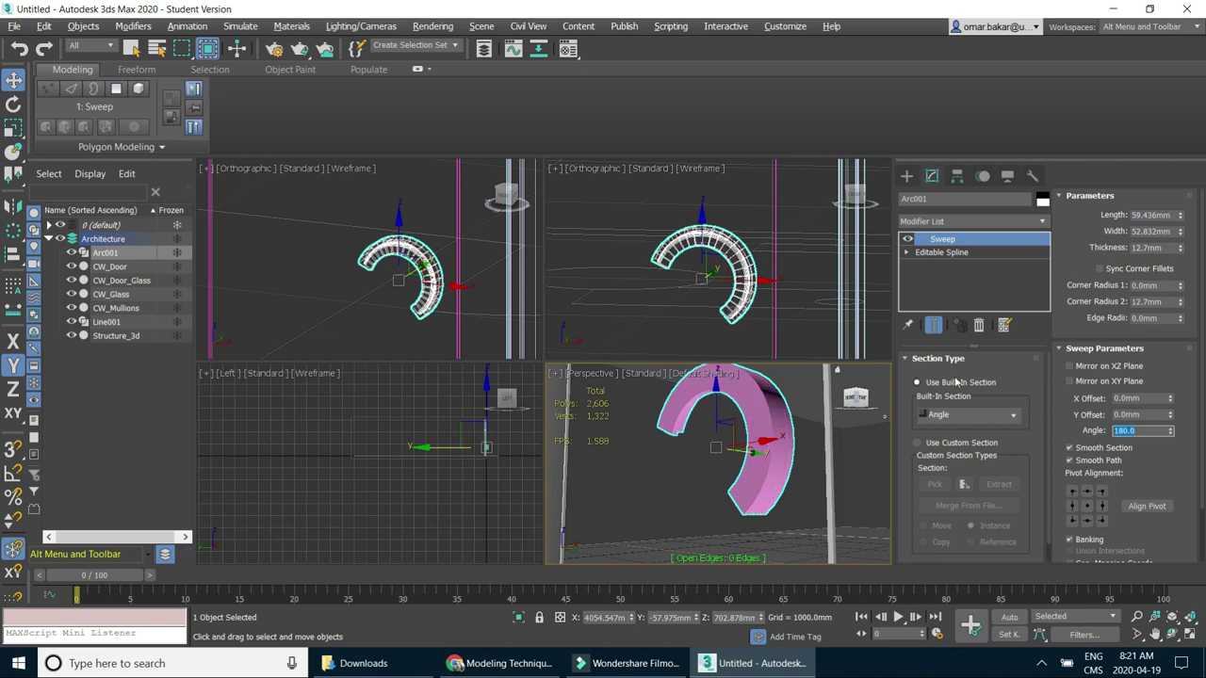
mouse_move(725, 273)
alt+middle_down()
mouse_move(690, 293)
mouse_move(707, 272)
mouse_move(804, 278)
alt+middle_up()
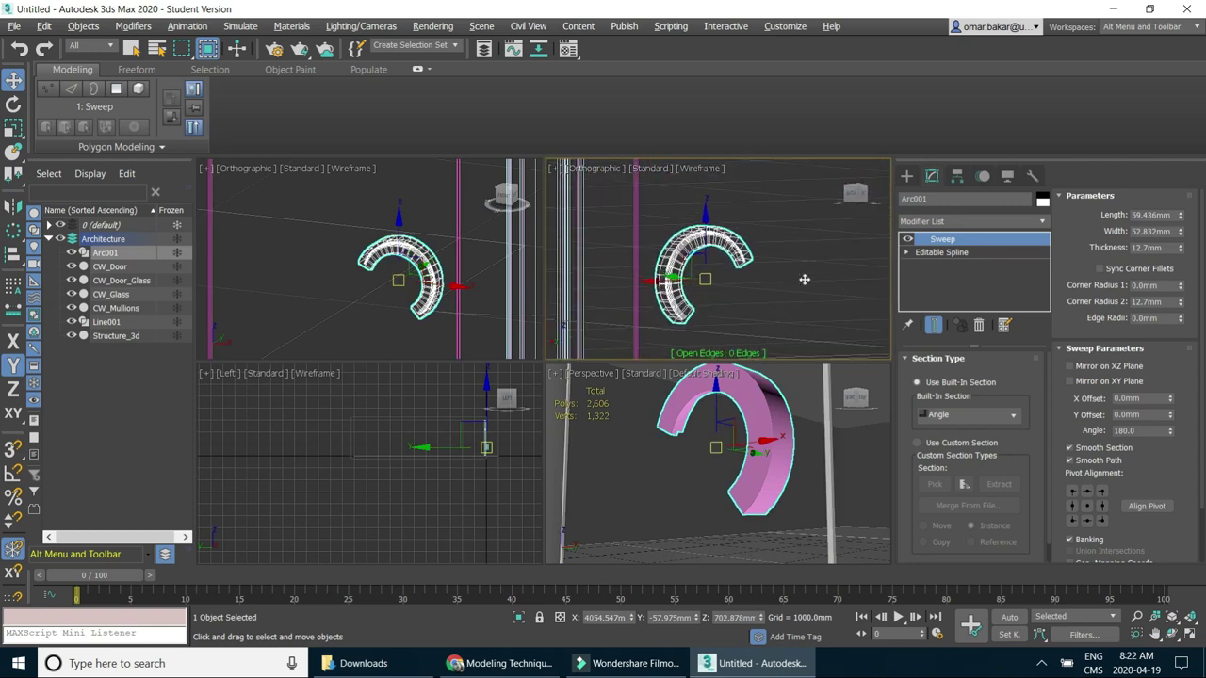
mouse_move(803, 278)
alt+middle_down()
mouse_move(763, 452)
mouse_move(815, 453)
mouse_move(796, 407)
alt+middle_up()
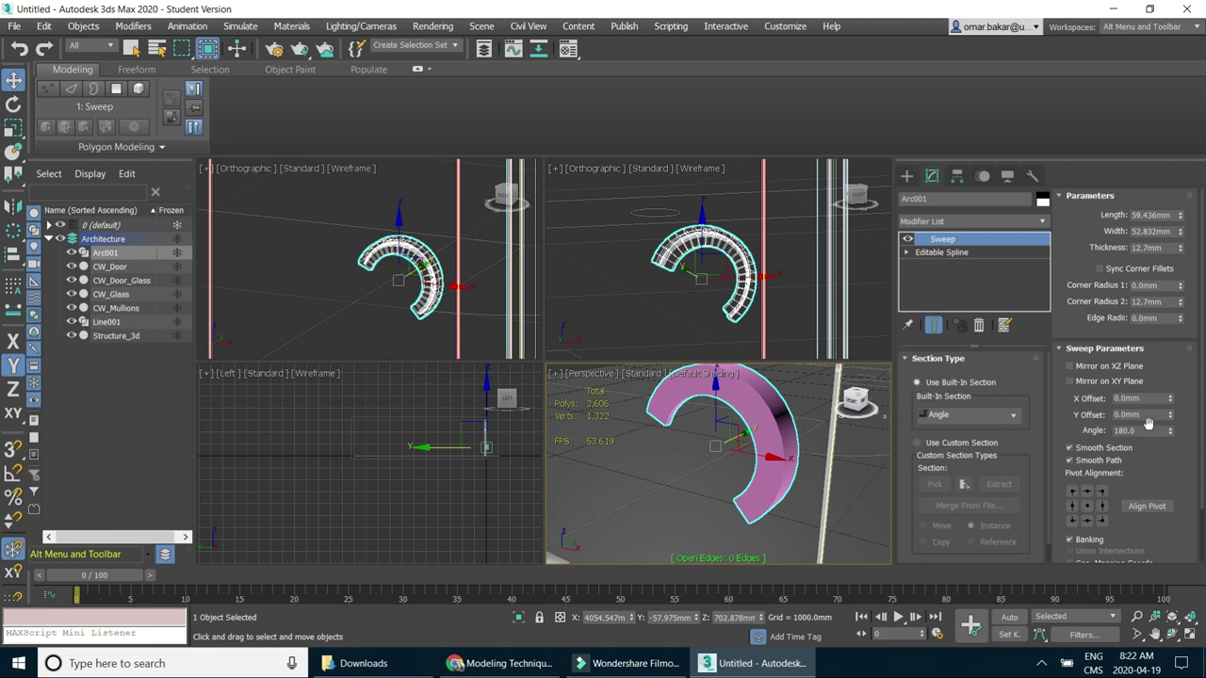
drag(1142, 433, 1067, 426)
text(90)
key(Return)
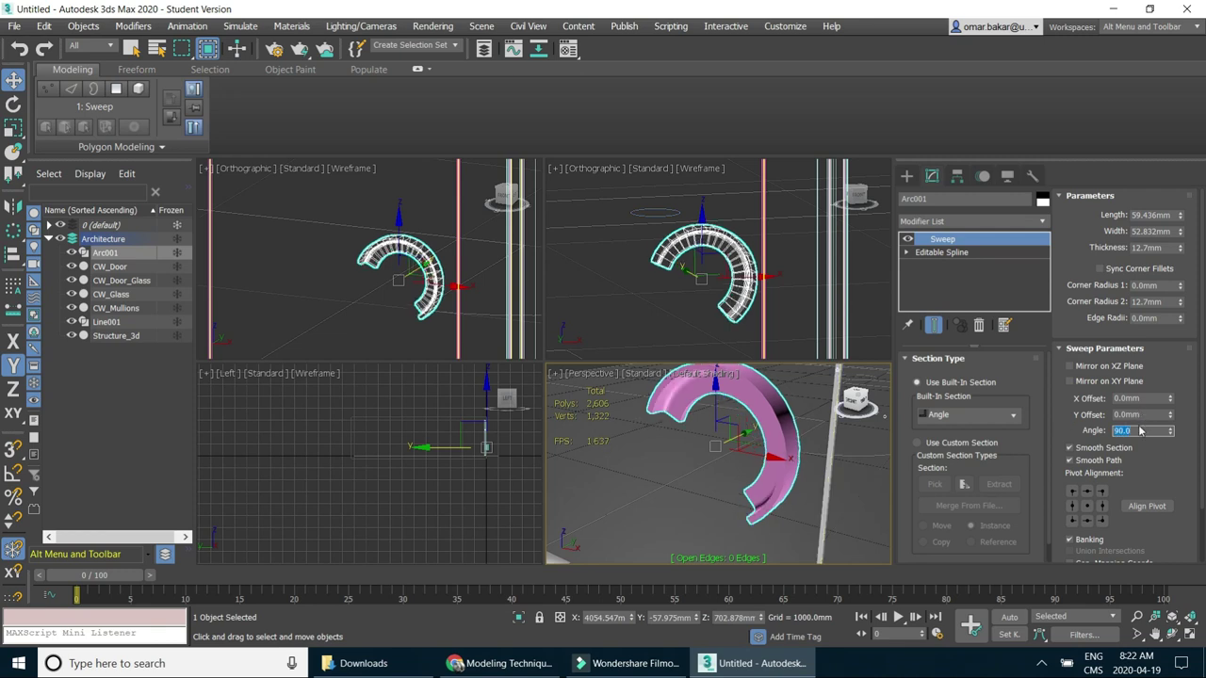
text(-90)
key(Return)
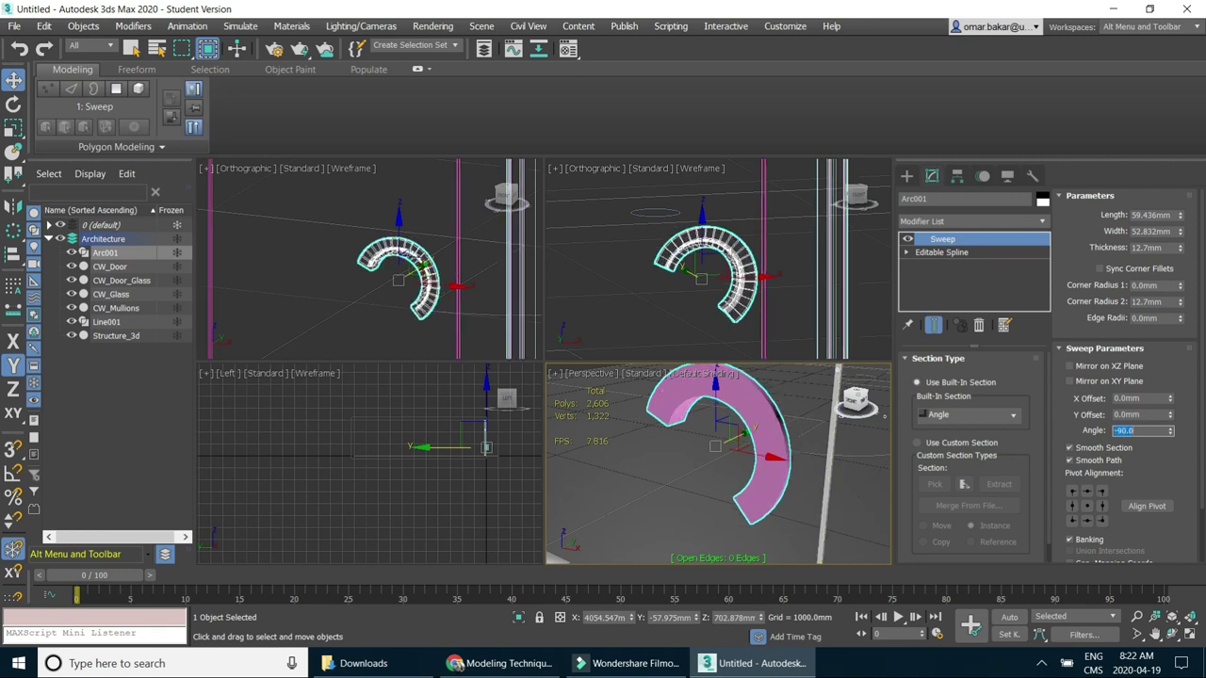
Orbit the Perspective view, then thin the Angle section to 5.08mm thick, 41.011mm long, 39.624mm wide.
mouse_move(716, 453)
alt+middle_down()
mouse_move(689, 470)
mouse_move(810, 434)
mouse_move(716, 392)
alt+middle_up()
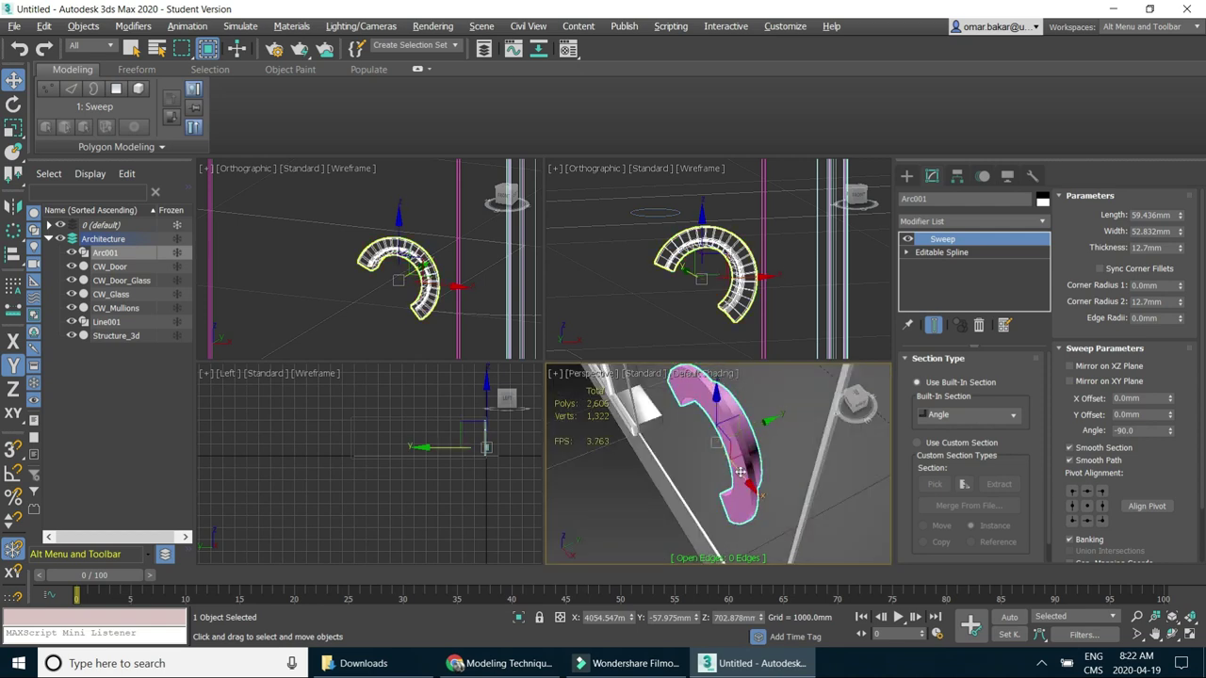
alt+middle_drag(745, 475, 781, 447)
scroll(782, 447, down, 2)
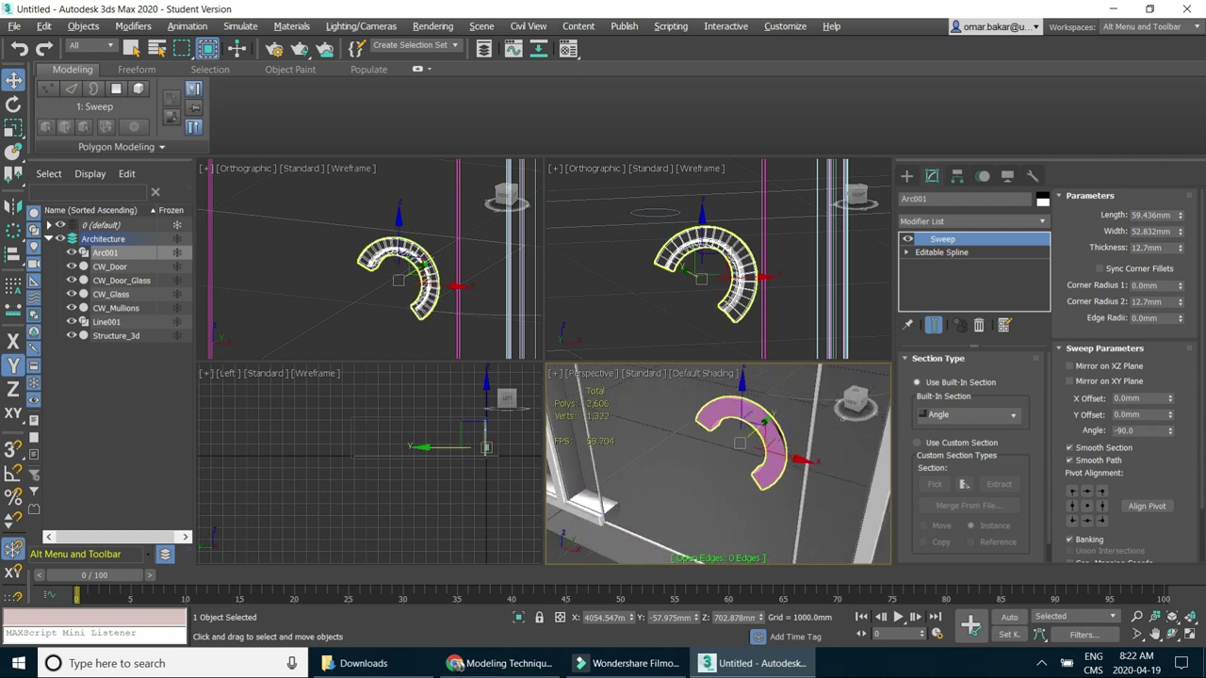
scroll(777, 457, down, 3)
mouse_move(773, 474)
alt+middle_down()
mouse_move(798, 479)
mouse_move(803, 417)
alt+middle_up()
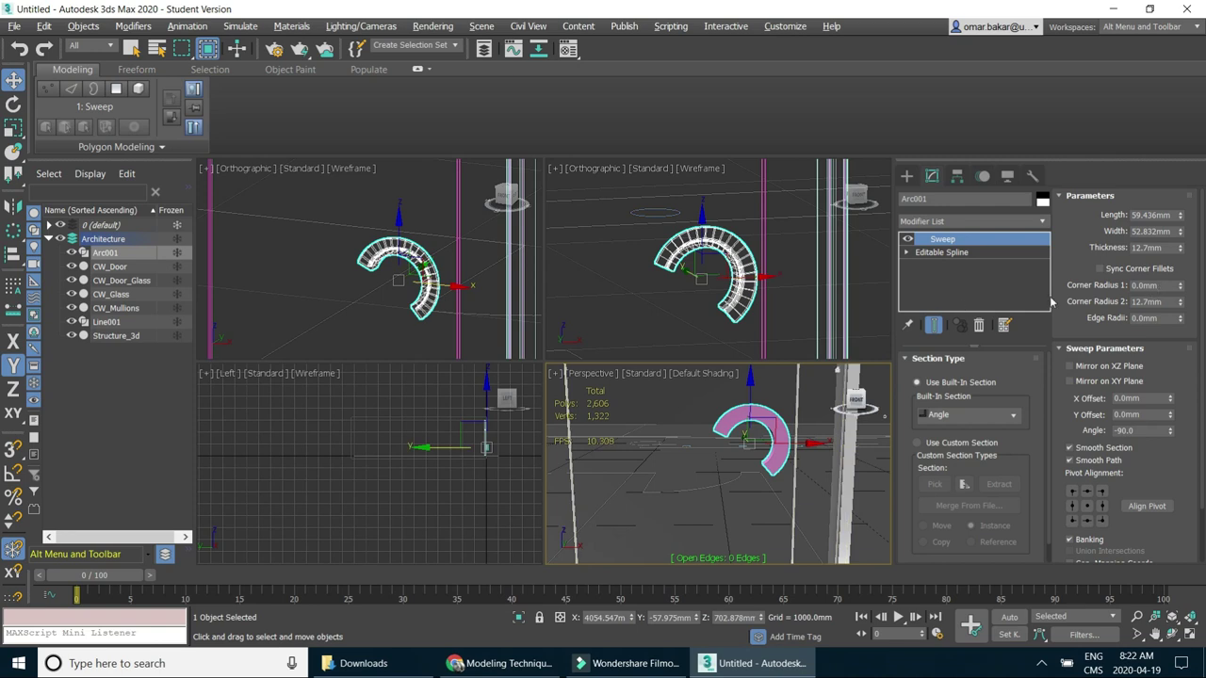
alt+middle_drag(803, 429, 780, 433)
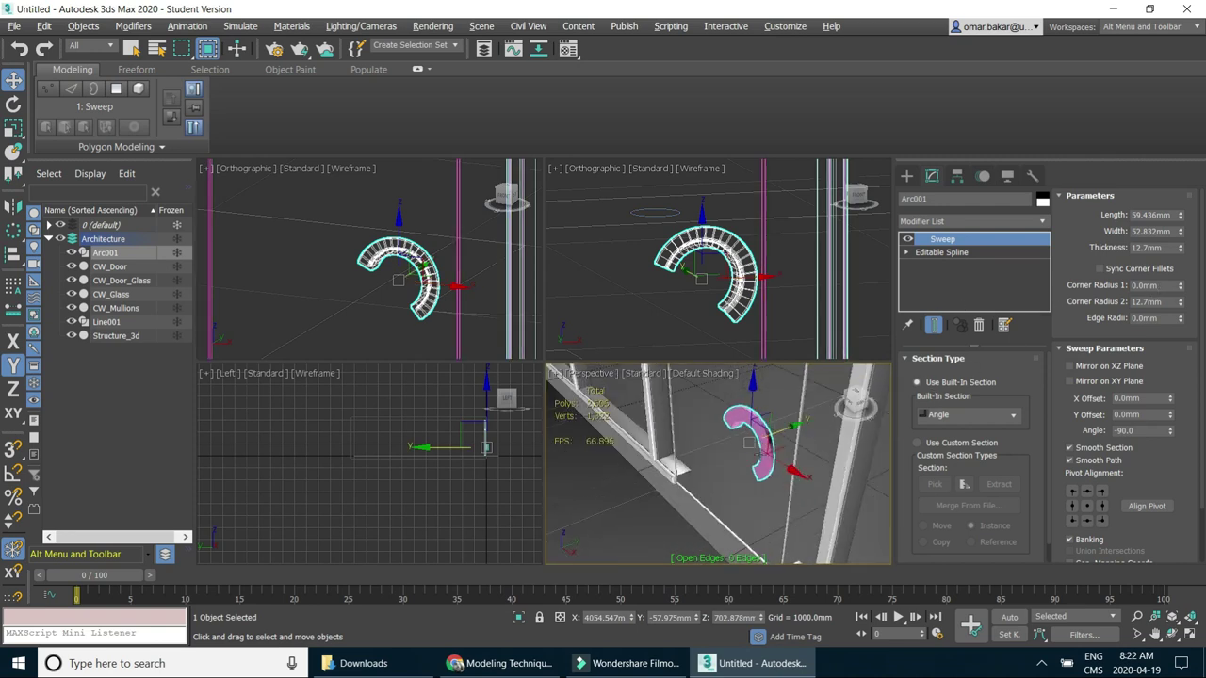
scroll(780, 433, up, 2)
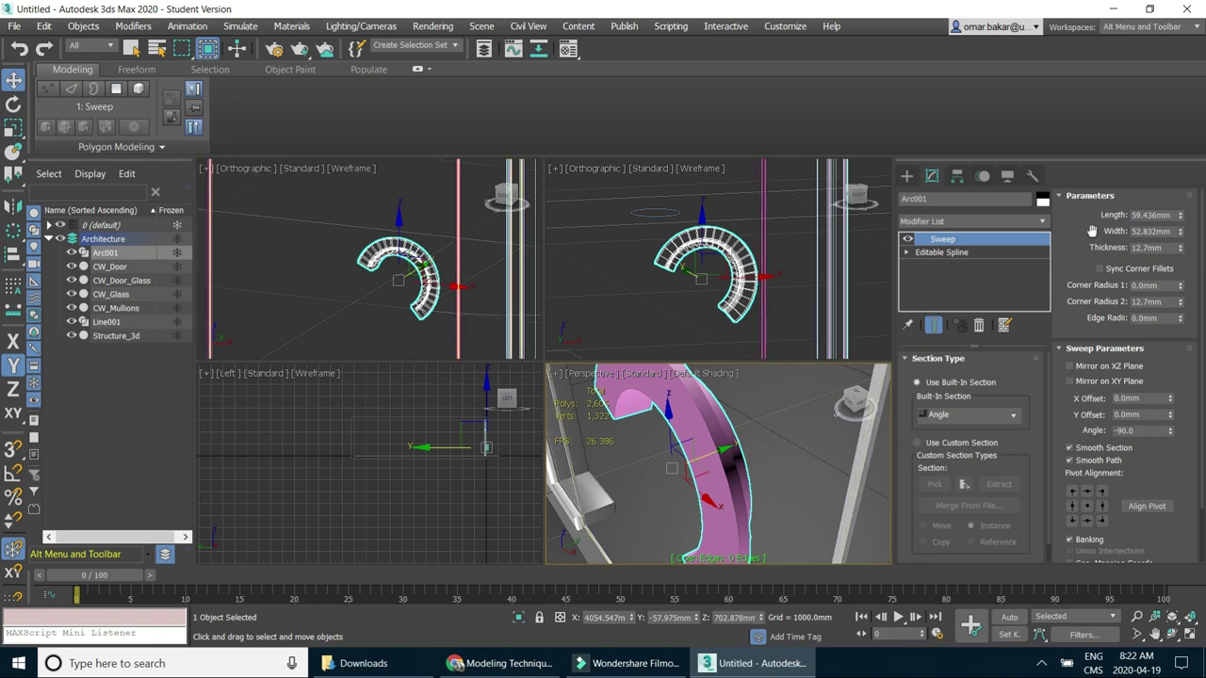
drag(1181, 250, 1182, 266)
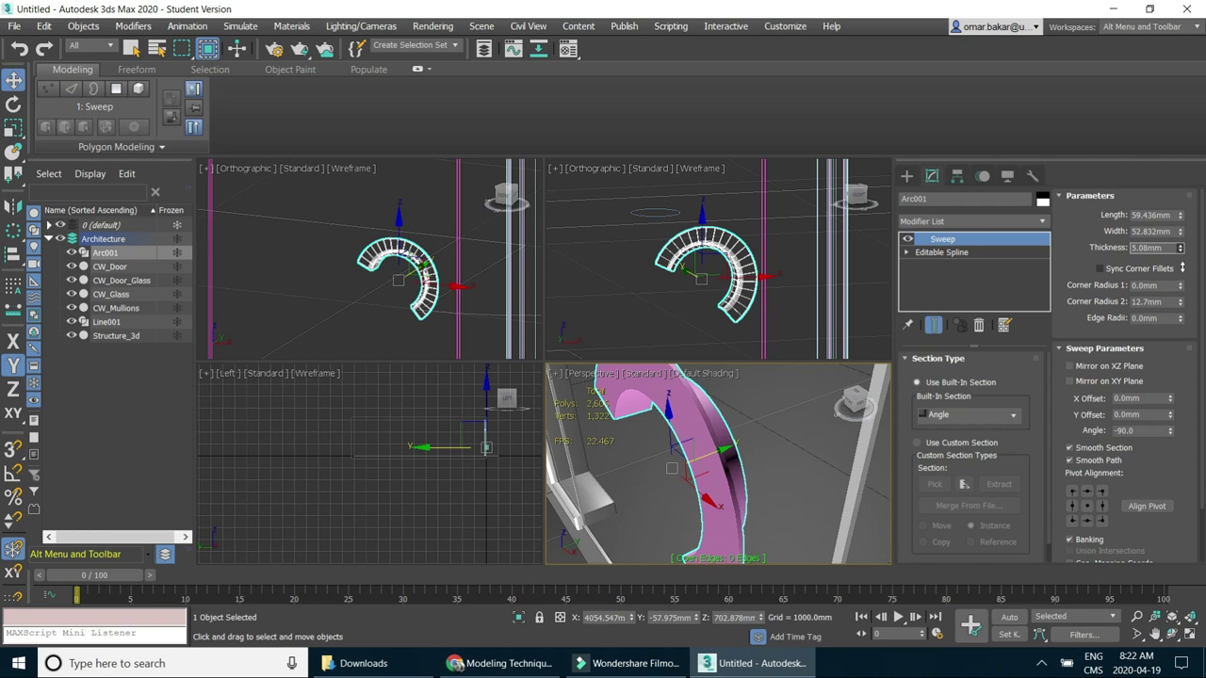
drag(1180, 217, 1183, 236)
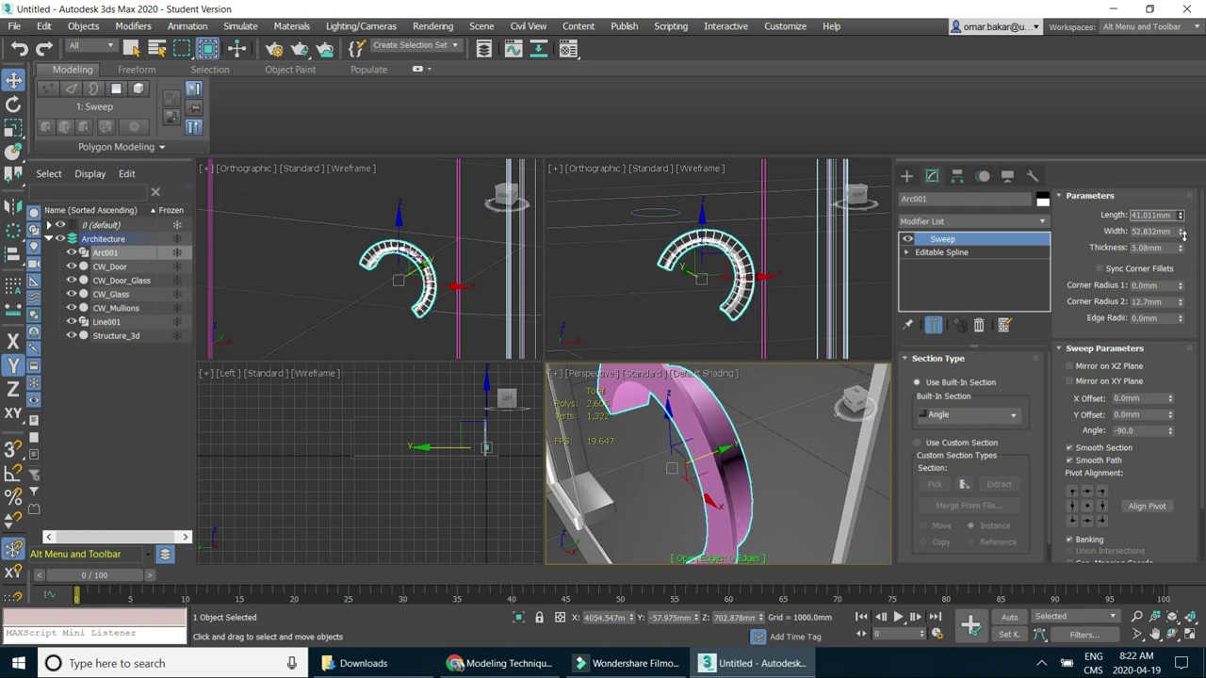
drag(1180, 235, 1181, 251)
key(z)
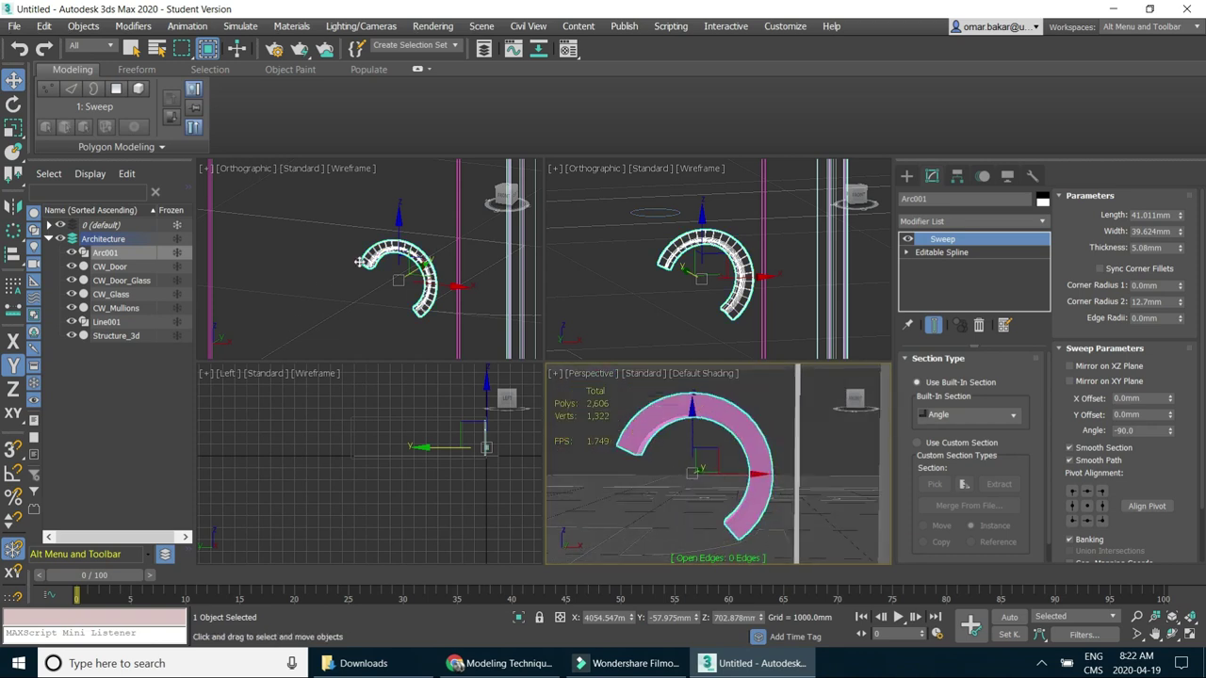
Switch the top-left viewport to a Top view and zoom to fit the arc.
click(237, 167)
click(277, 250)
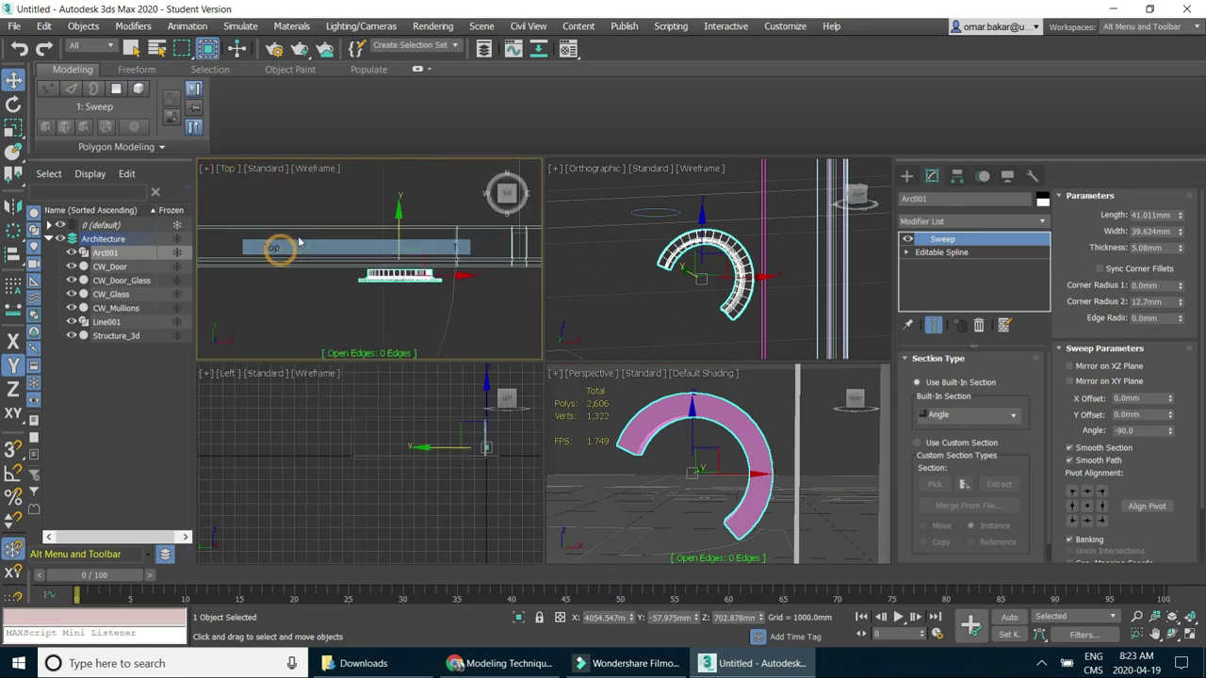
key(z)
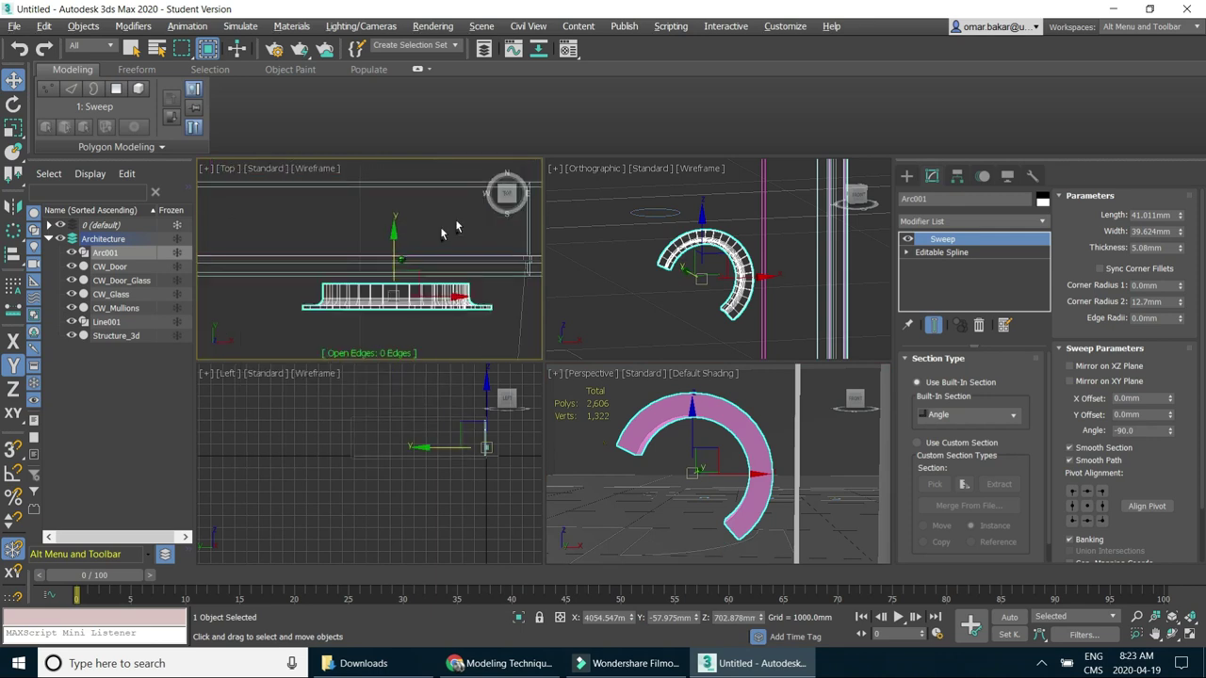
Move the arc handle along Y to about -25.281 mm, checking its position in Perspective.
drag(395, 233, 397, 224)
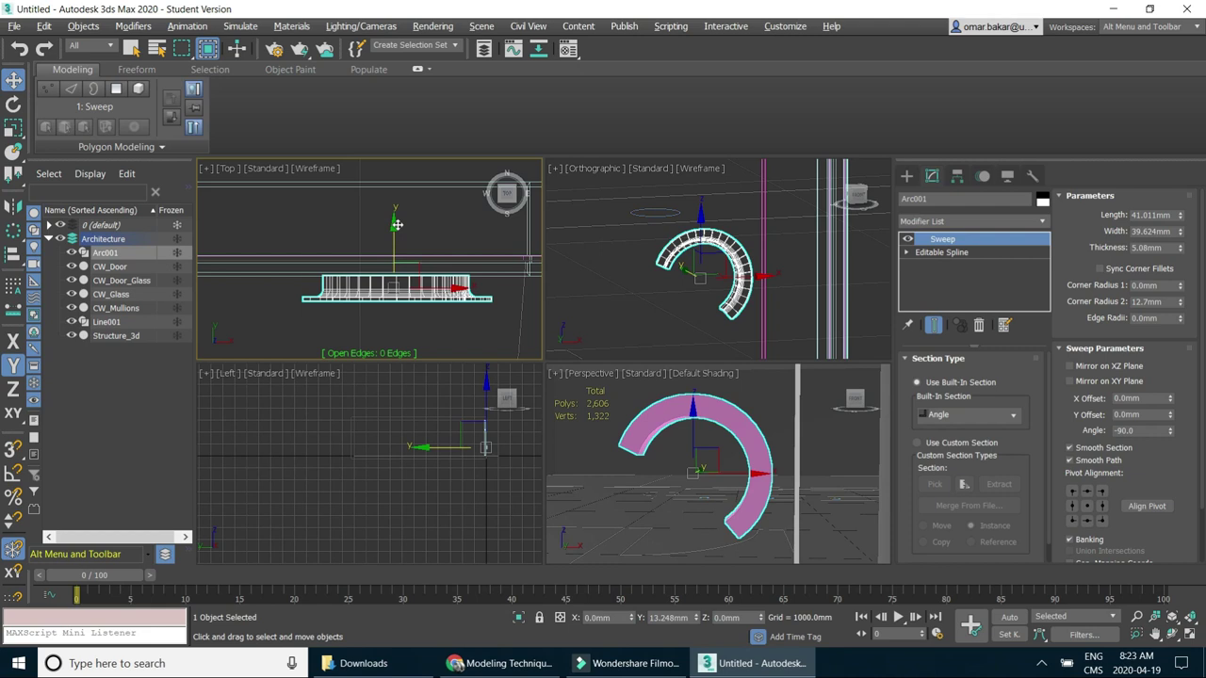
mouse_move(697, 452)
alt+middle_down()
mouse_move(642, 446)
mouse_move(639, 481)
mouse_move(600, 441)
alt+middle_up()
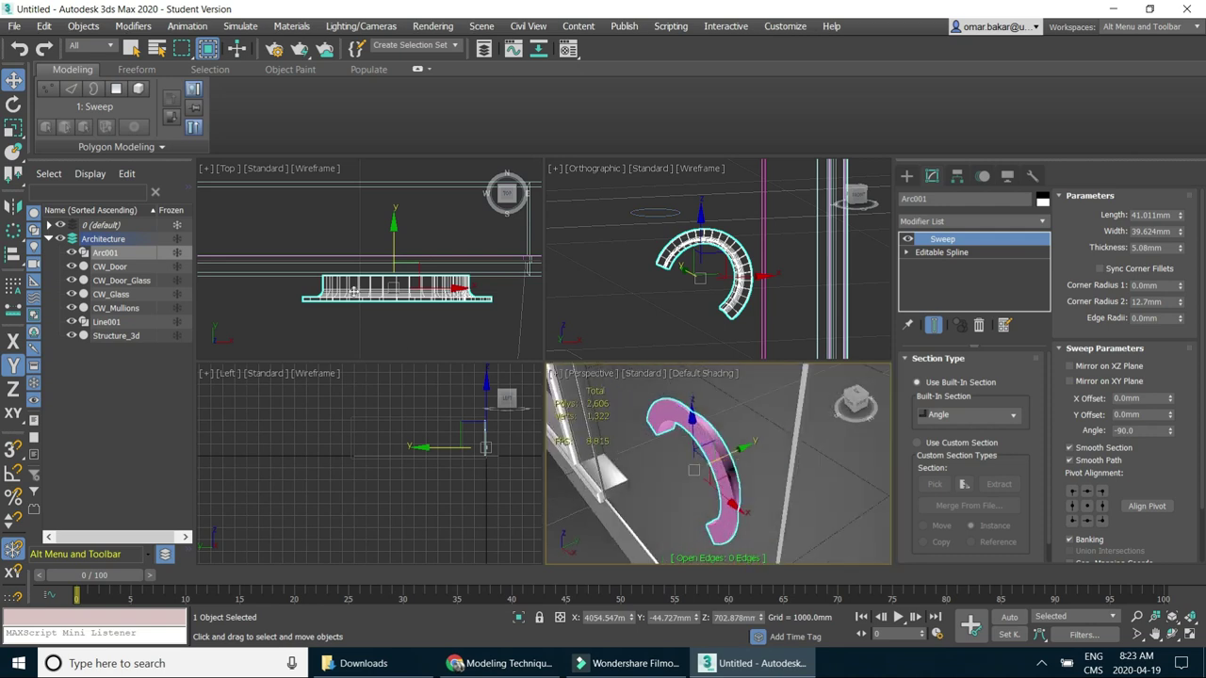
middle_click(409, 228)
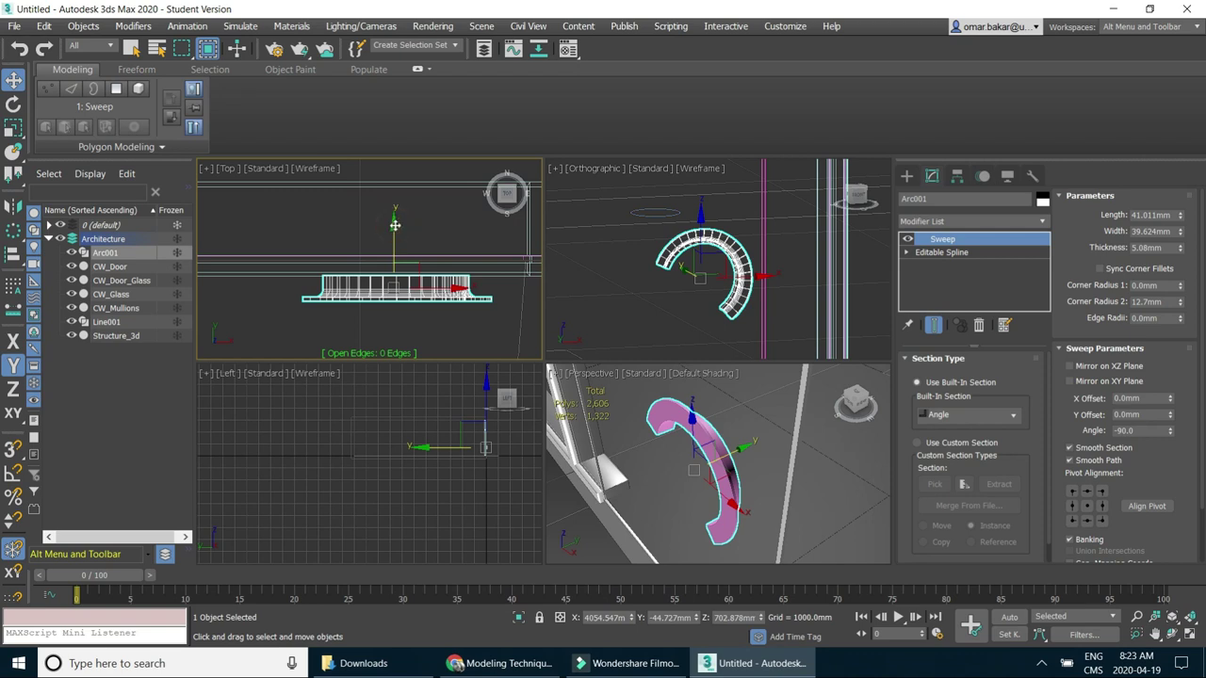
drag(394, 226, 395, 218)
mouse_move(440, 248)
middle_down()
mouse_move(352, 263)
mouse_move(377, 264)
middle_up()
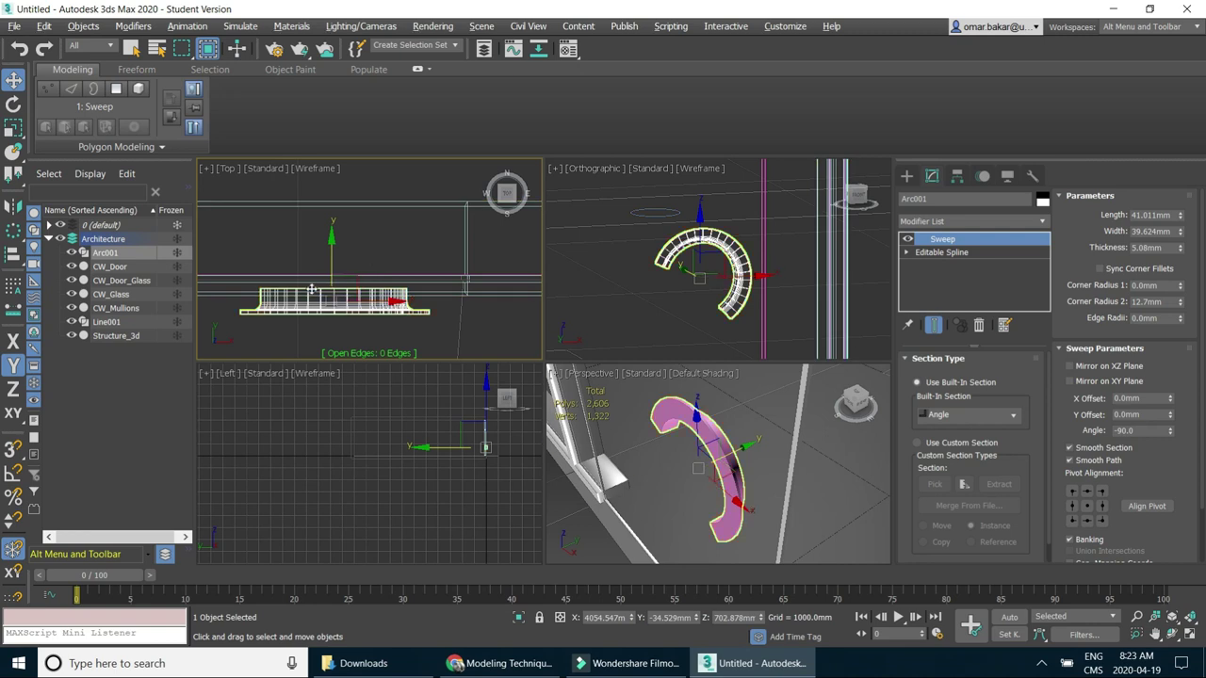
scroll(320, 283, up, 2)
scroll(366, 254, up, 1)
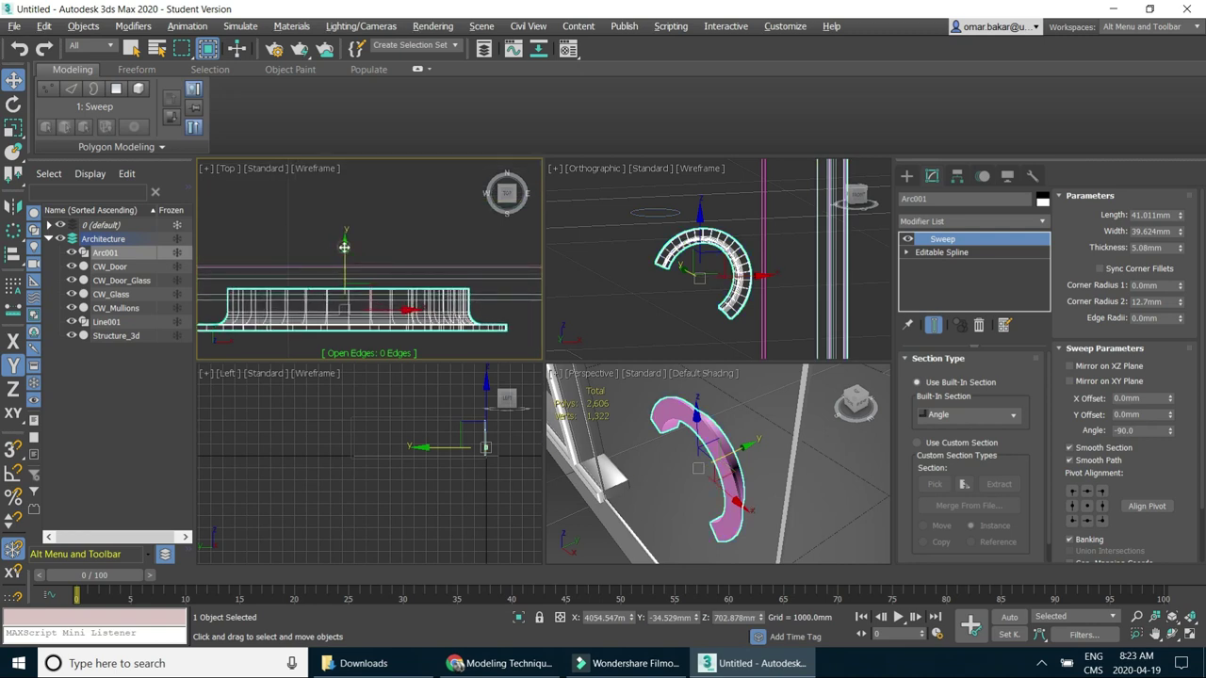
drag(343, 247, 346, 237)
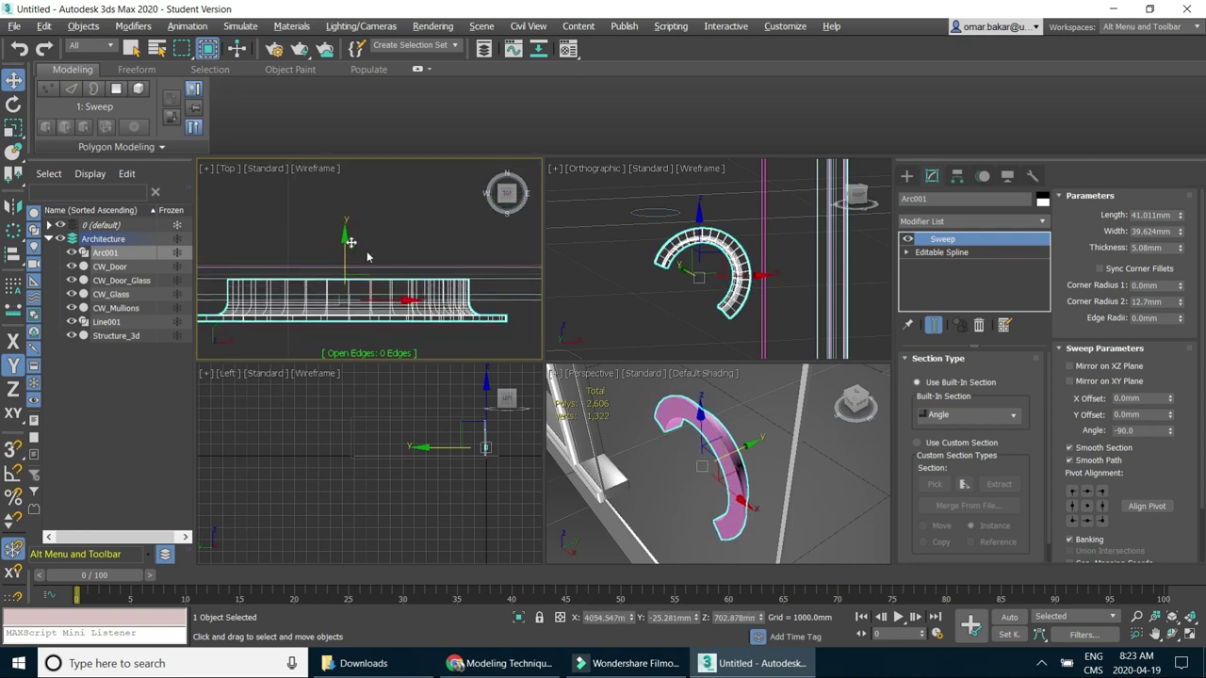
alt+middle_drag(810, 440, 840, 400)
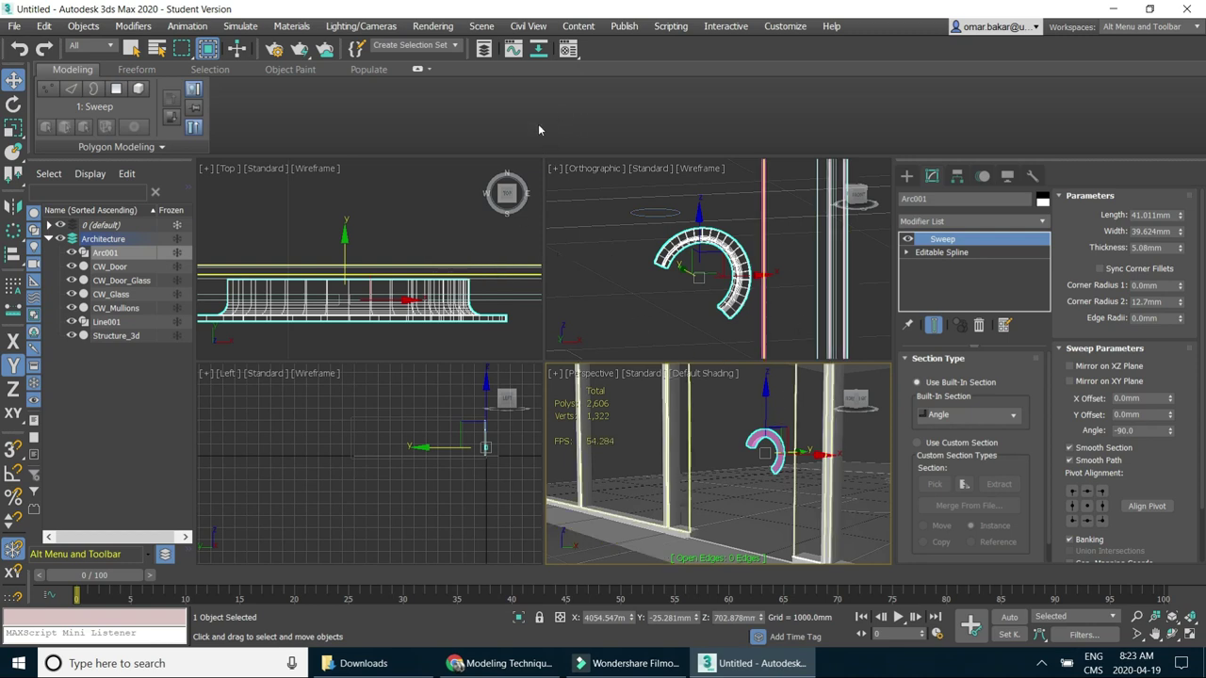
scroll(791, 459, up, 5)
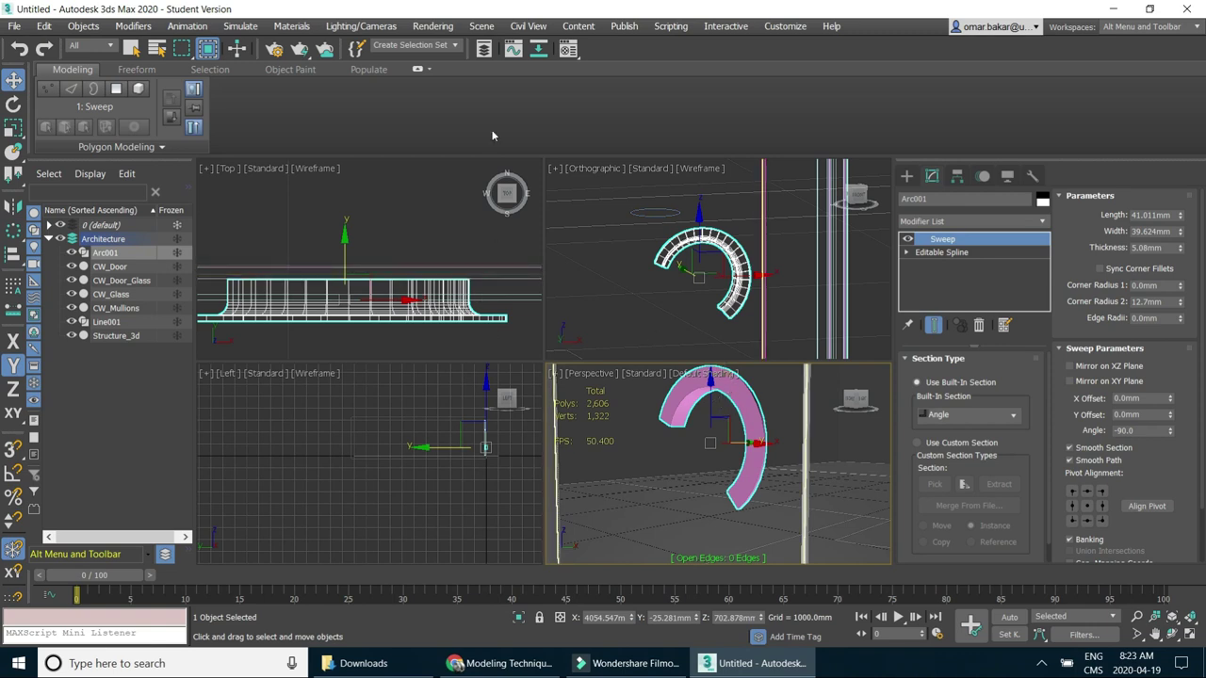
Apply the 14 - Matte Aluminum material from the Material Editor to Arc001.
click(568, 51)
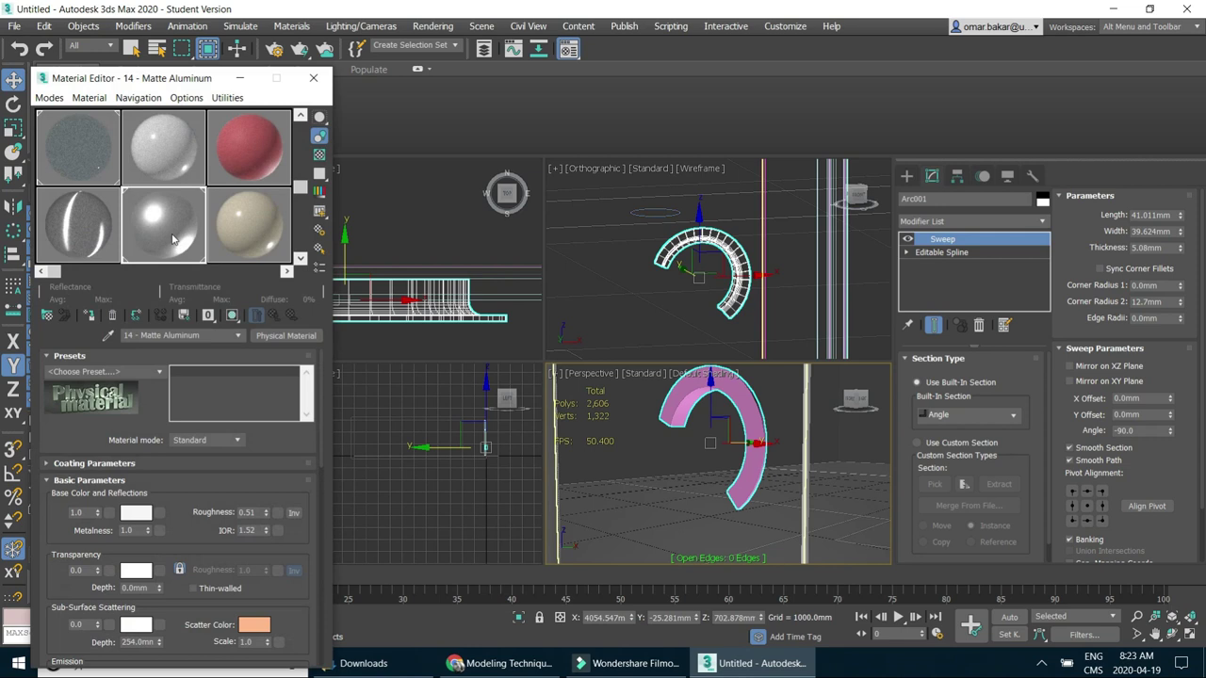
drag(711, 407, 712, 407)
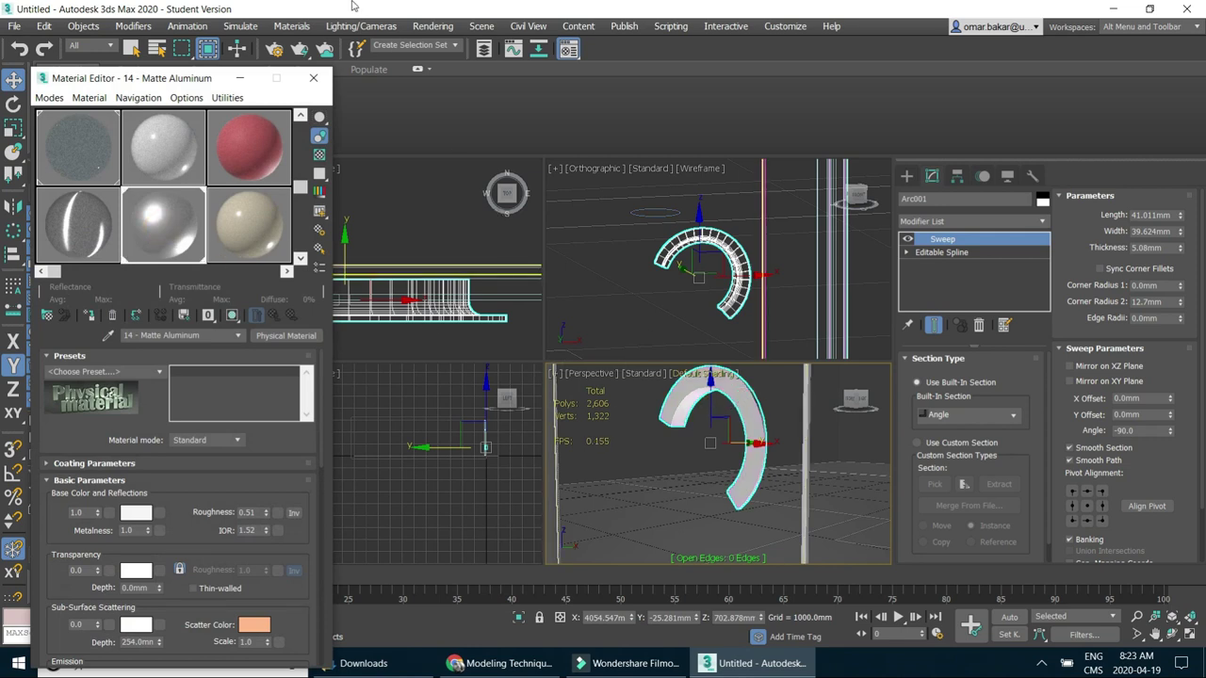
click(314, 78)
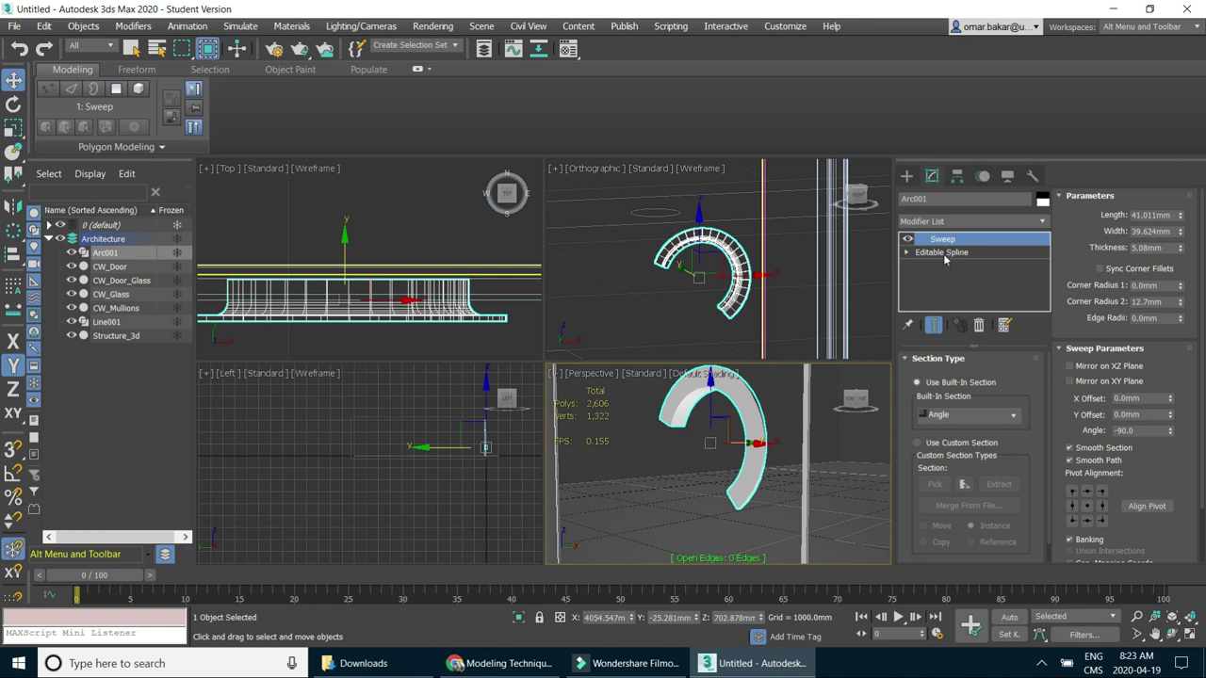
Add a Symmetry modifier to the arc handle and set its mirror axis to Z.
click(1042, 224)
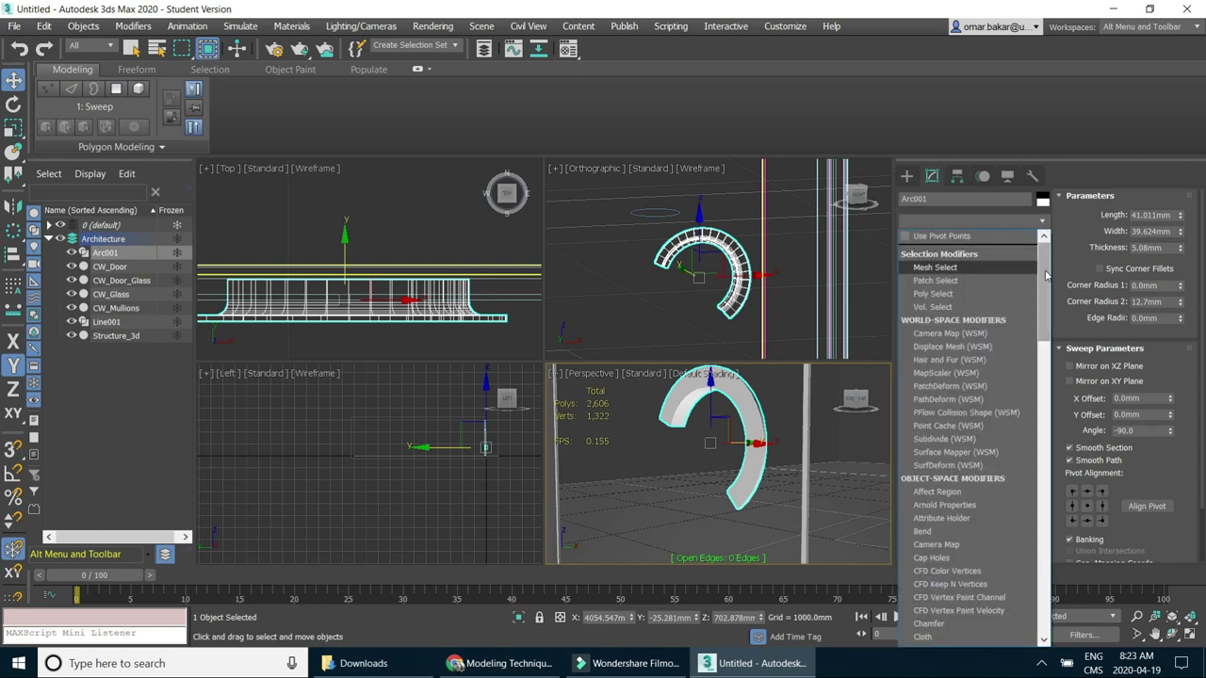
drag(1045, 273, 1041, 527)
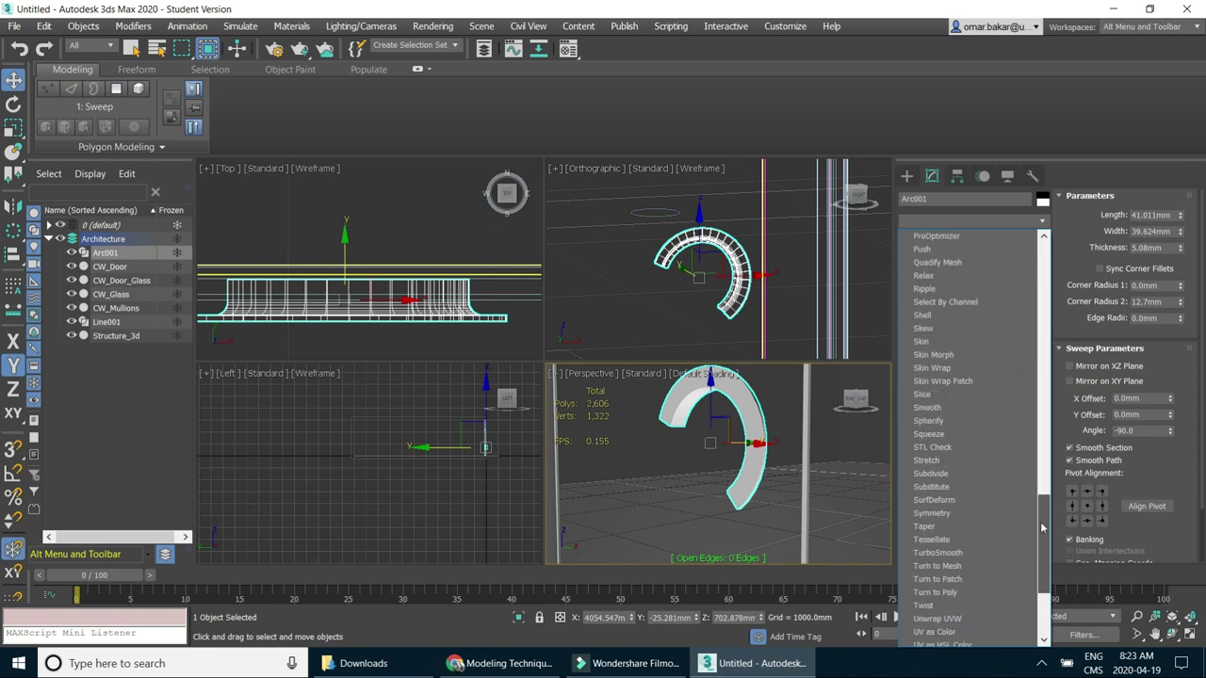
click(962, 515)
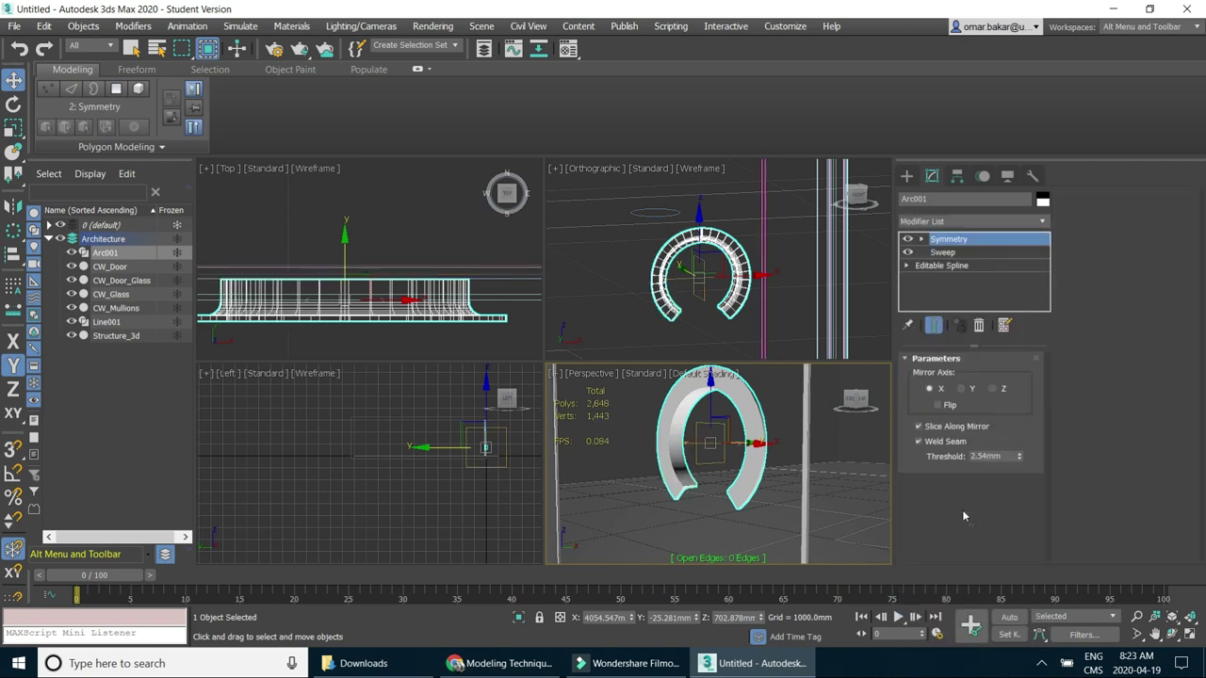
click(960, 388)
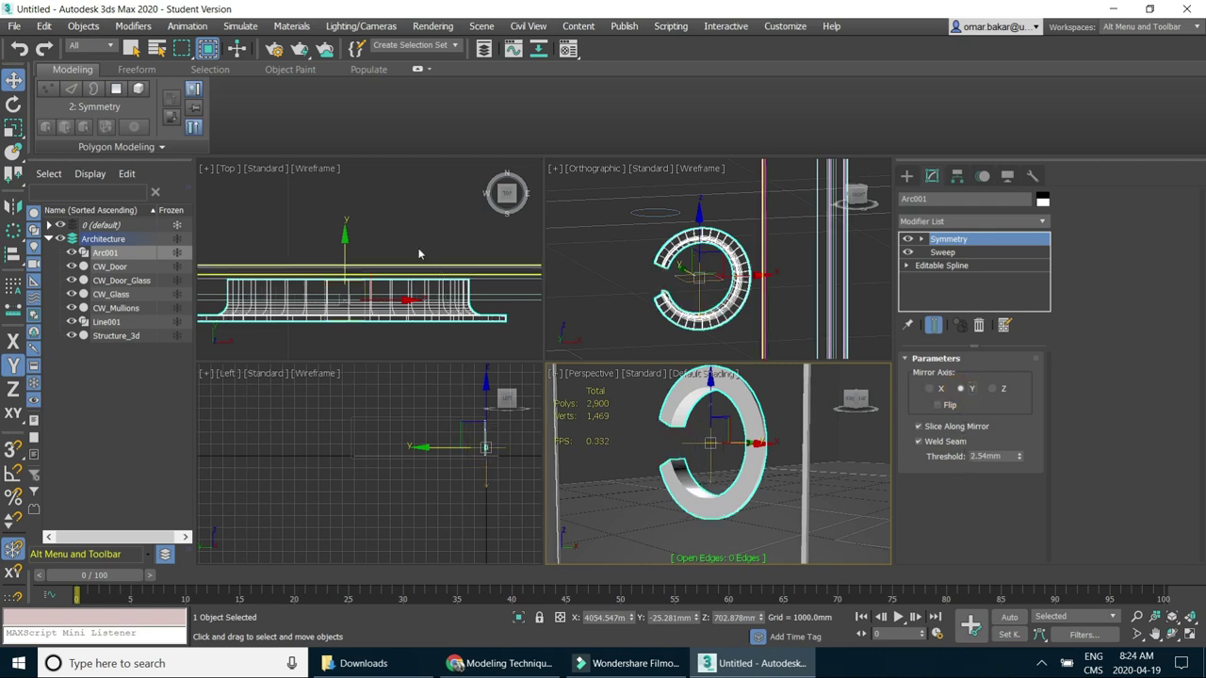
scroll(283, 301, up, 5)
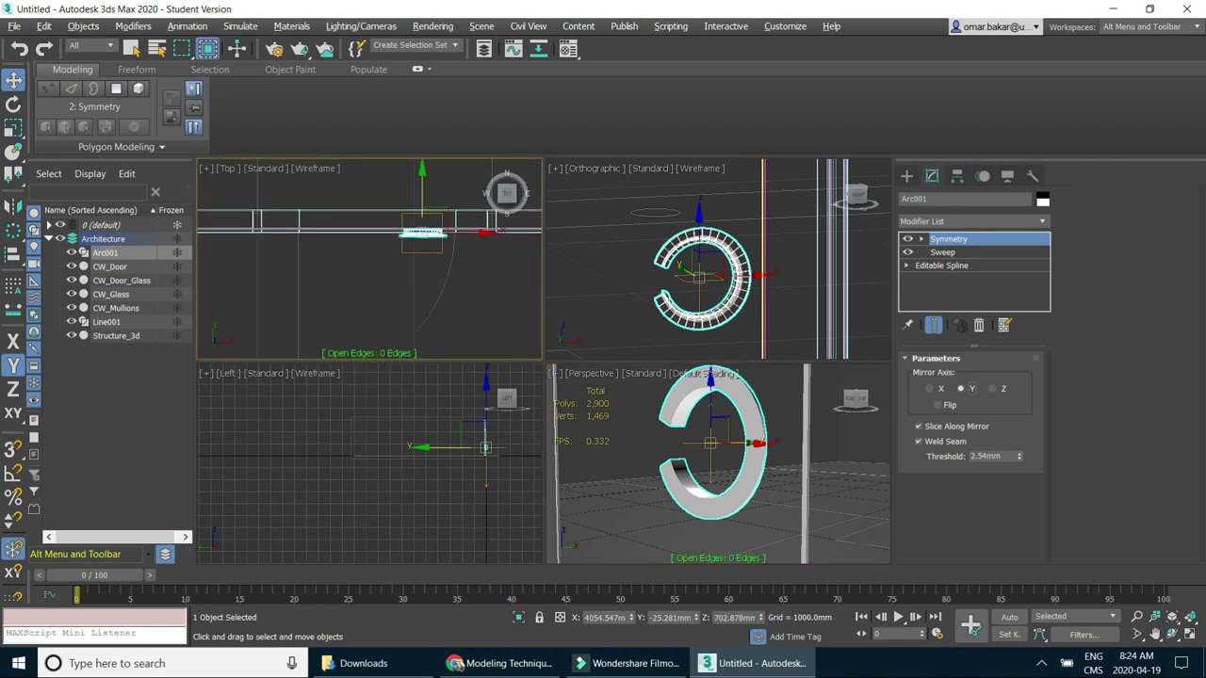
middle_drag(280, 295, 241, 348)
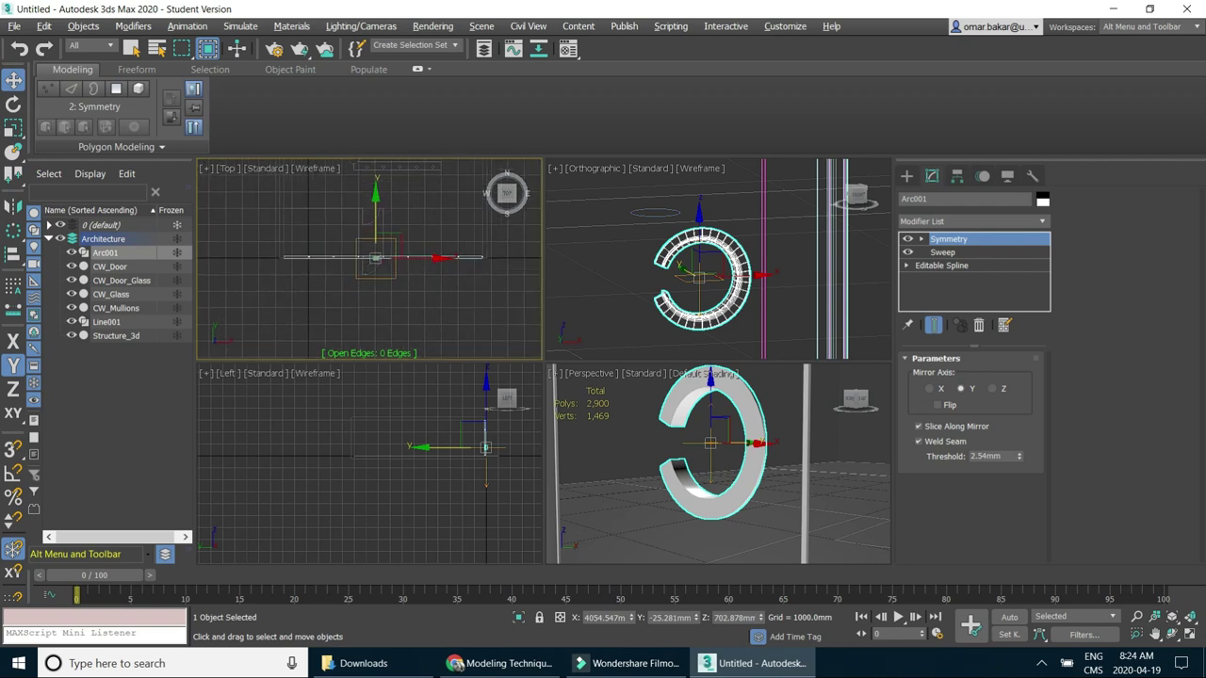
scroll(387, 264, up, 2)
middle_drag(447, 285, 408, 235)
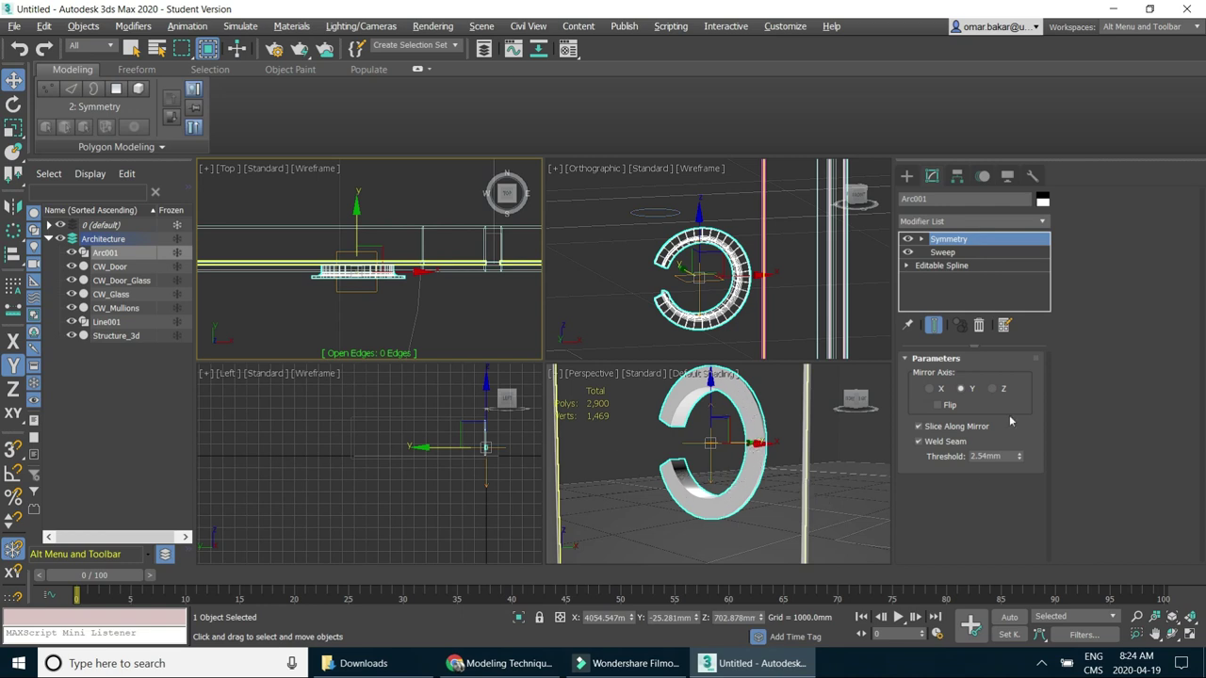
click(930, 389)
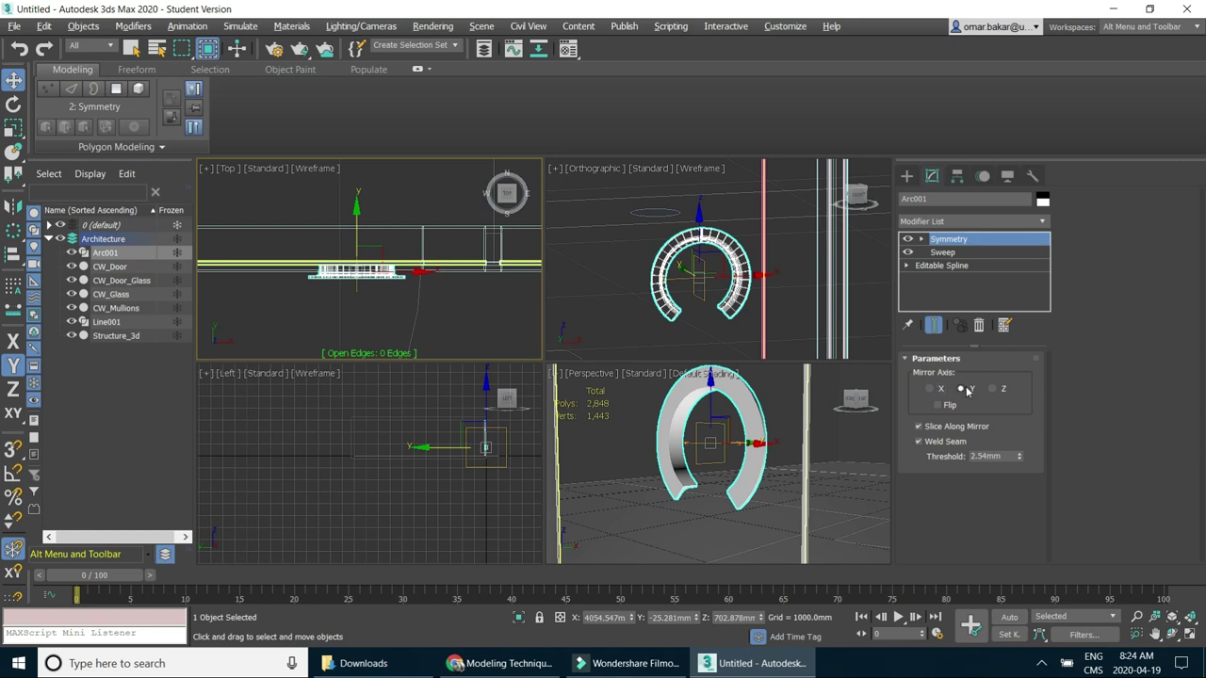
click(994, 390)
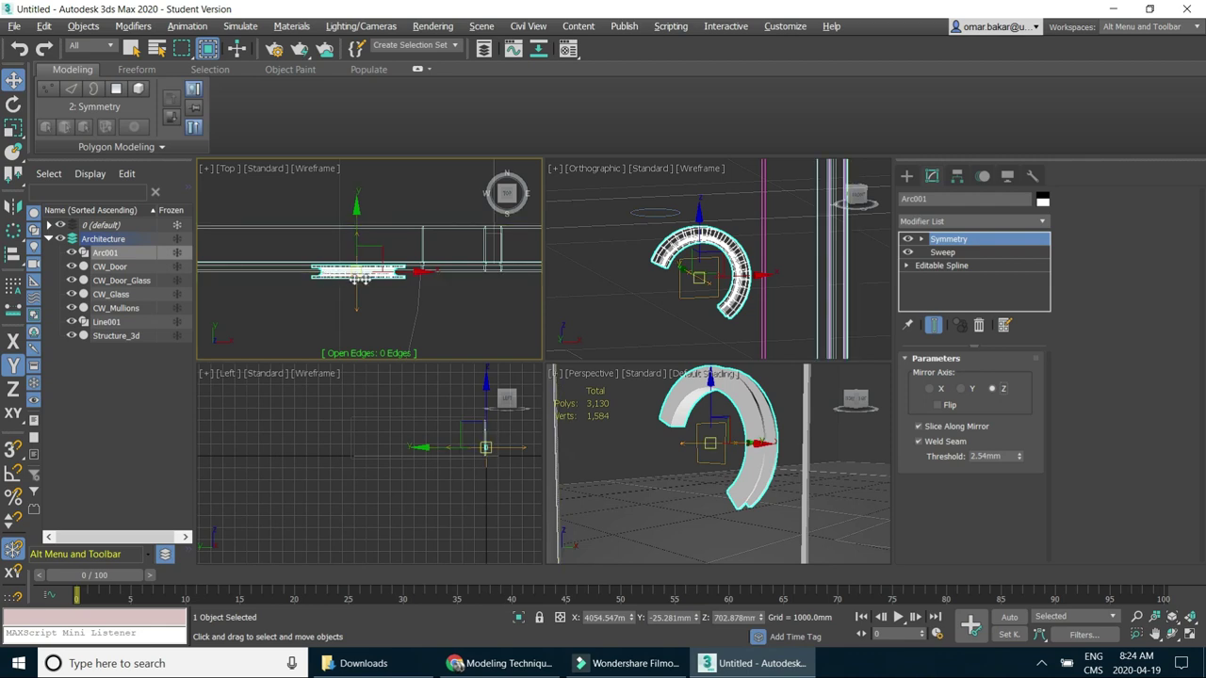
Turn off Weld Seam and select the Symmetry's Mirror sub-object.
scroll(349, 256, up, 2)
scroll(358, 258, up, 2)
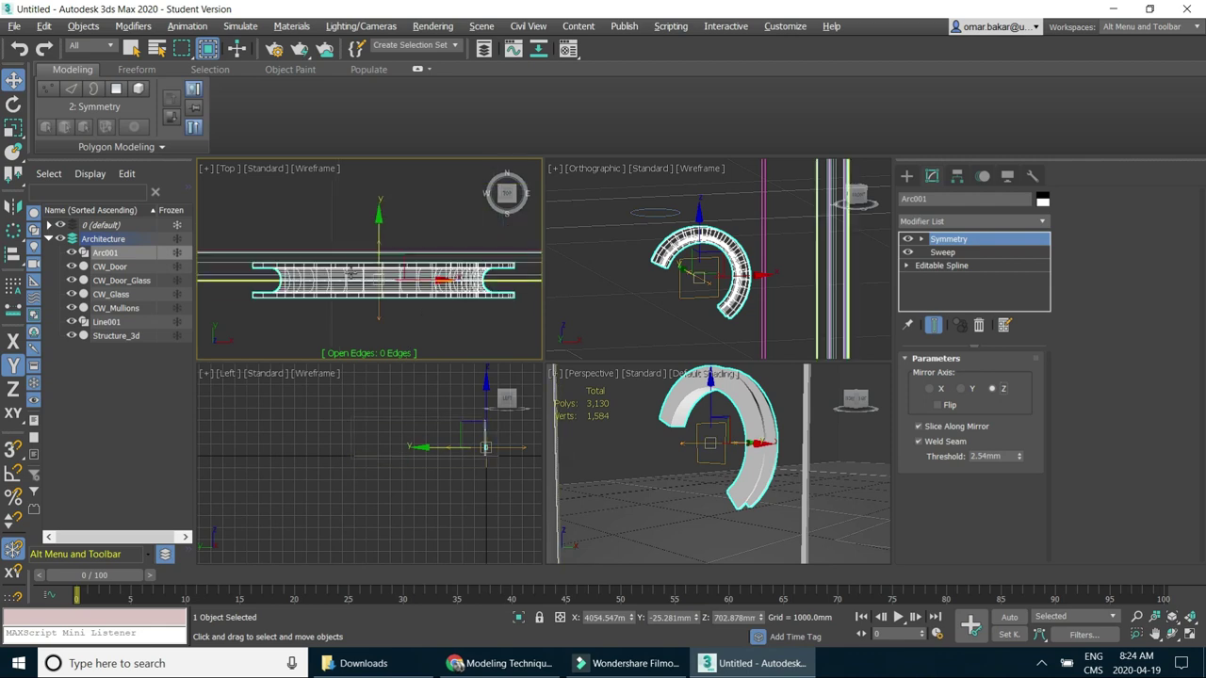
scroll(372, 259, up, 2)
drag(390, 219, 390, 223)
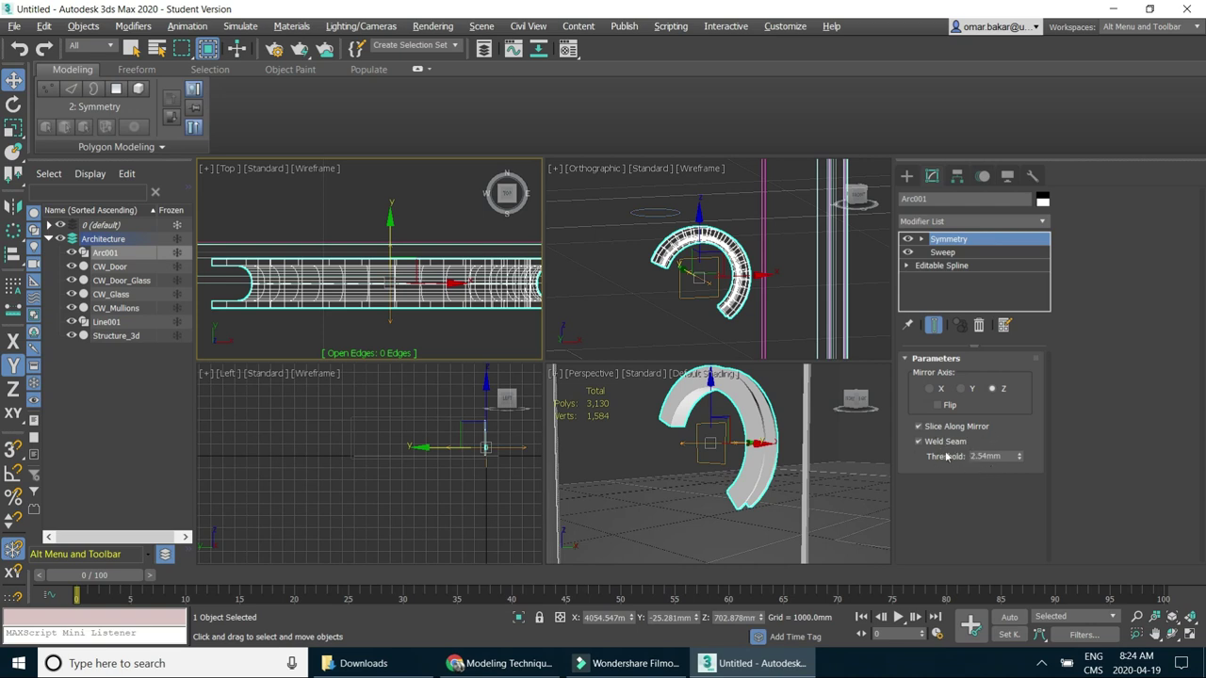
click(919, 442)
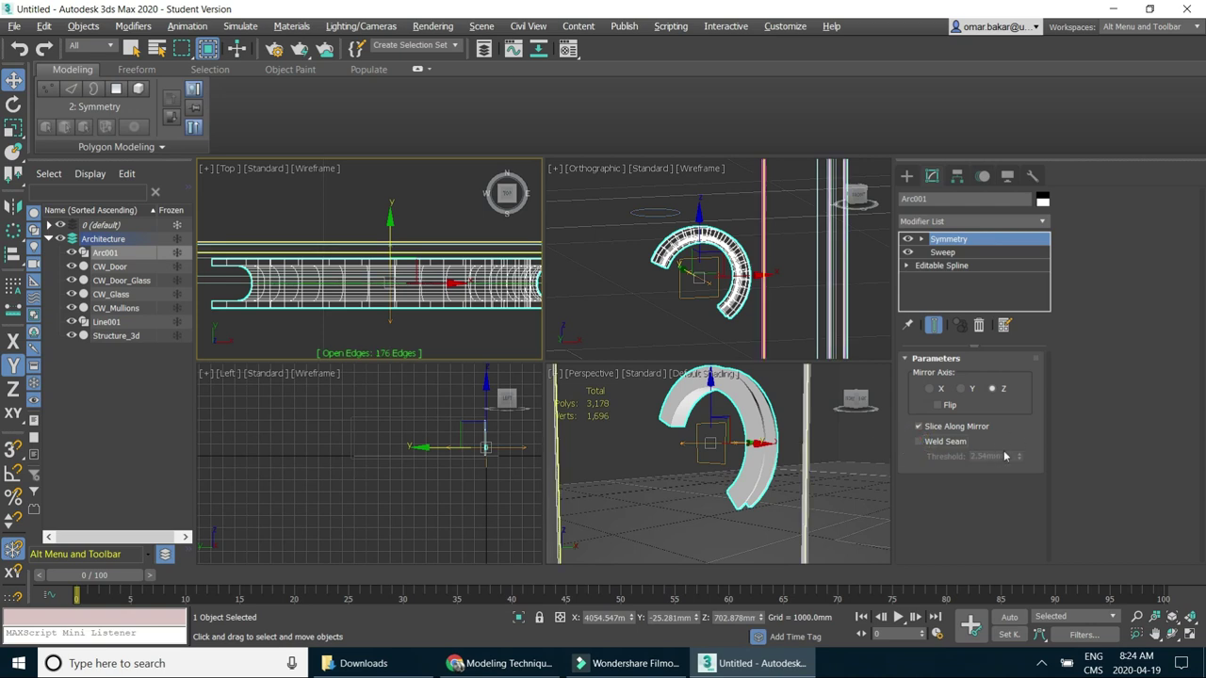
click(920, 239)
click(954, 254)
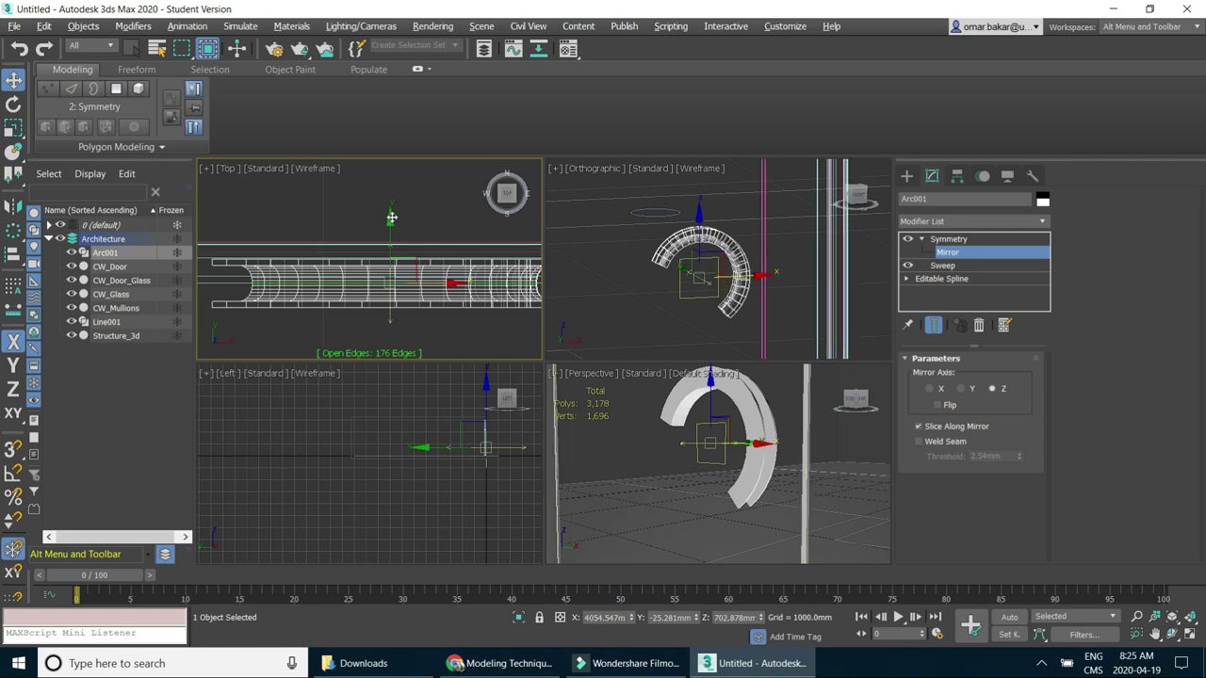
Move the Symmetry mirror plane along Y in Top view, undoing overshoots, to sit near zero.
drag(391, 218, 386, 212)
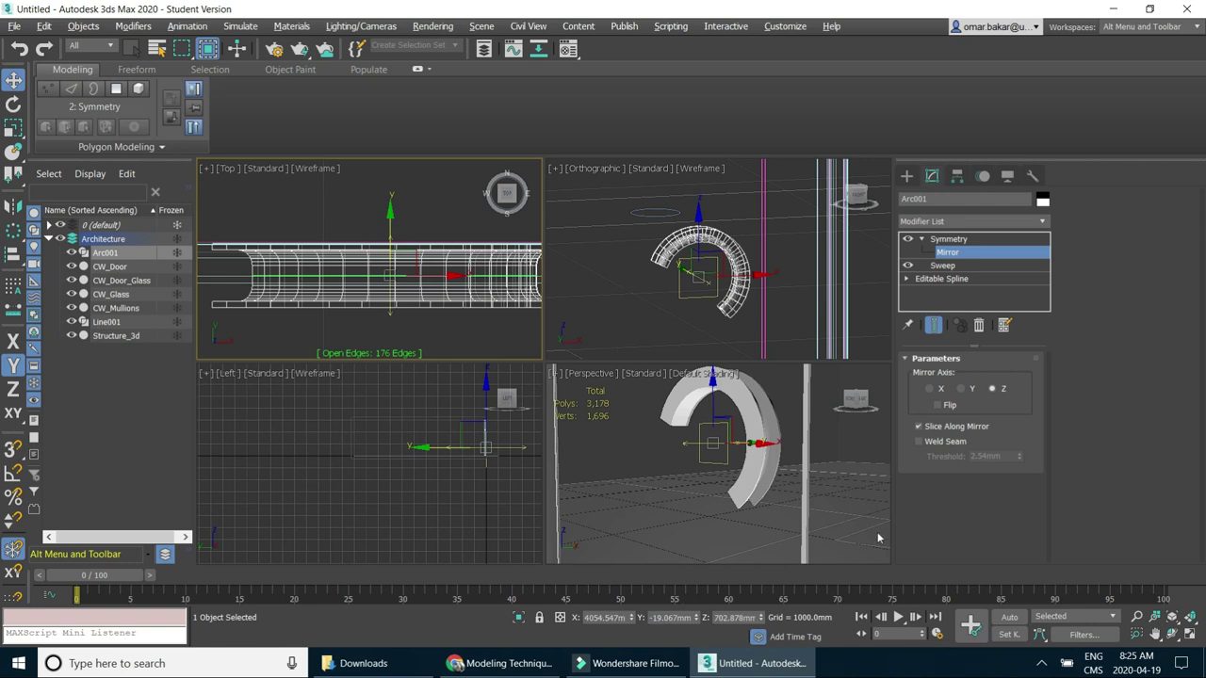
alt+middle_drag(865, 542, 825, 581)
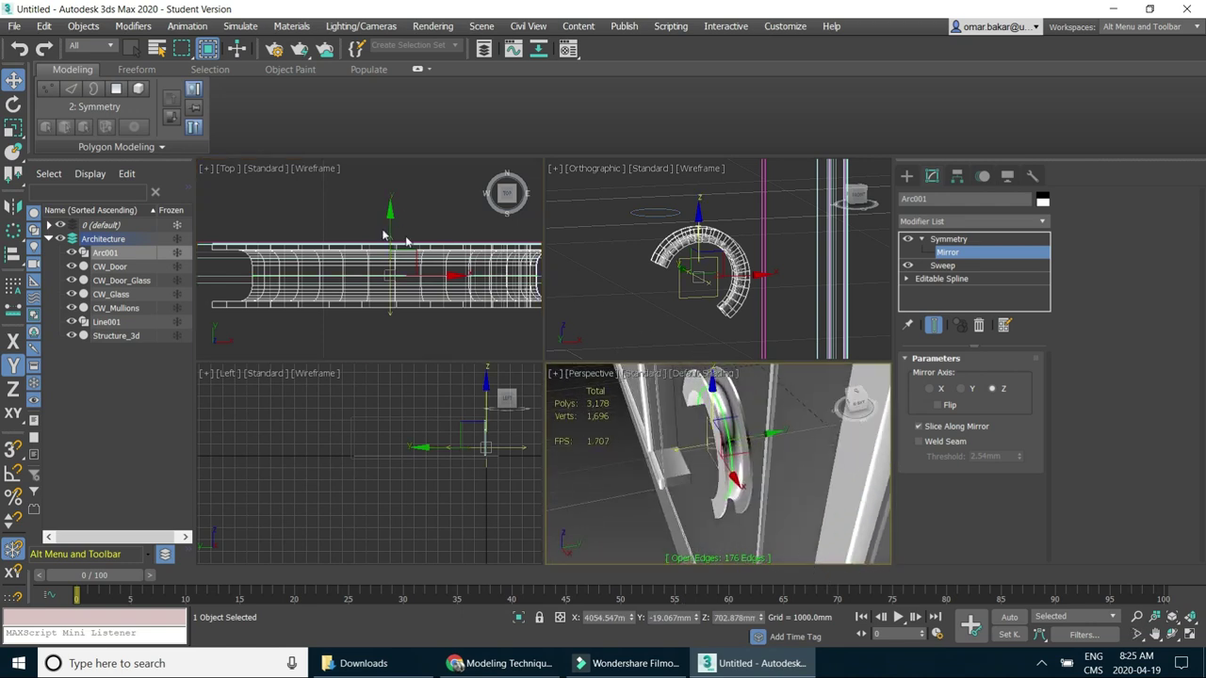
click(408, 219)
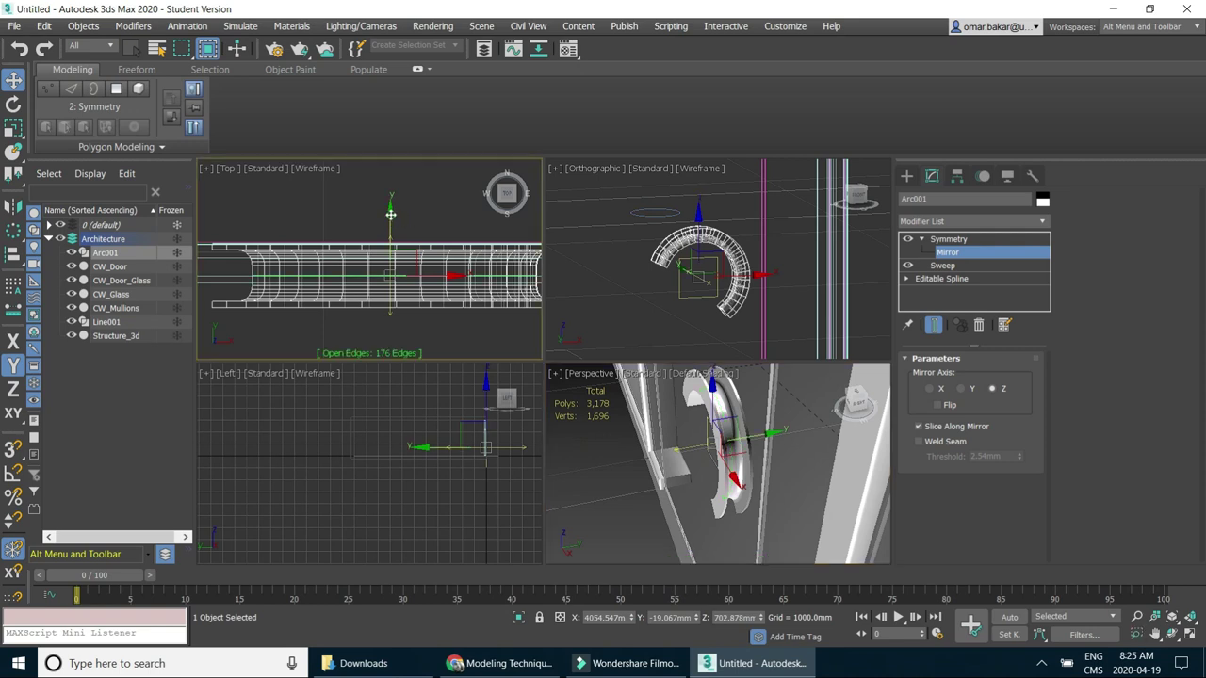
mouse_move(390, 210)
mouse_down()
mouse_move(387, 160)
mouse_move(387, 184)
mouse_up()
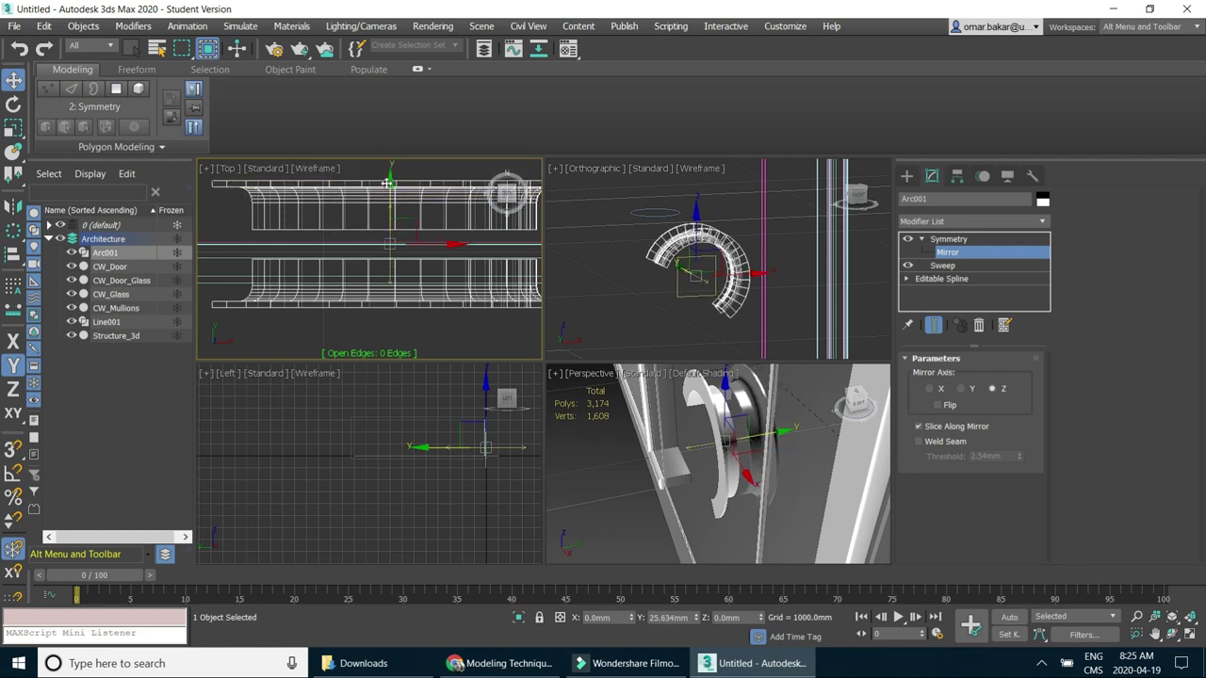
drag(386, 183, 384, 192)
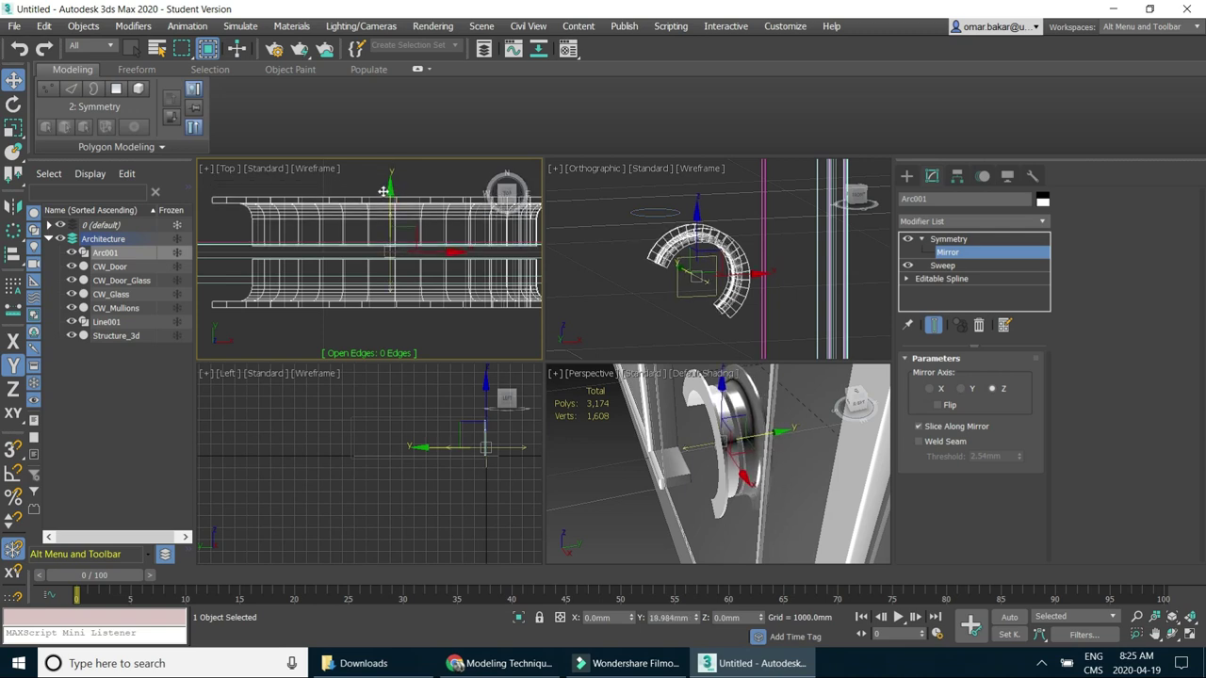
key(ctrl+z)
key(ctrl+z)
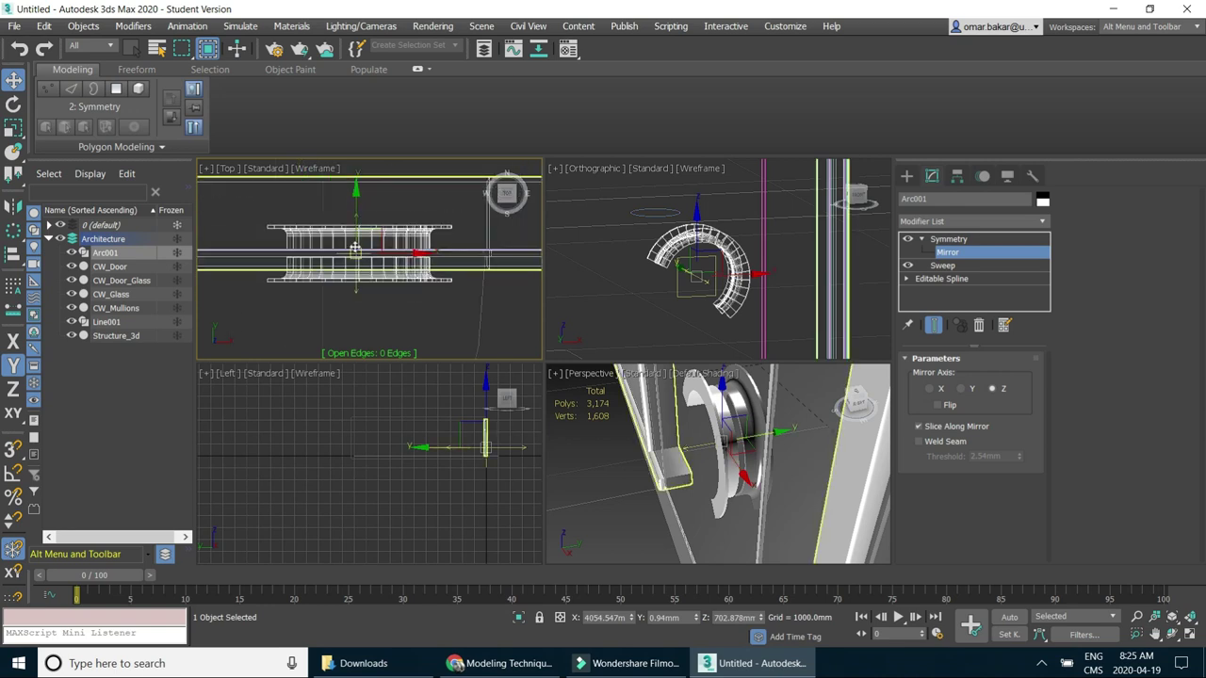
key(ctrl+z)
key(ctrl+z)
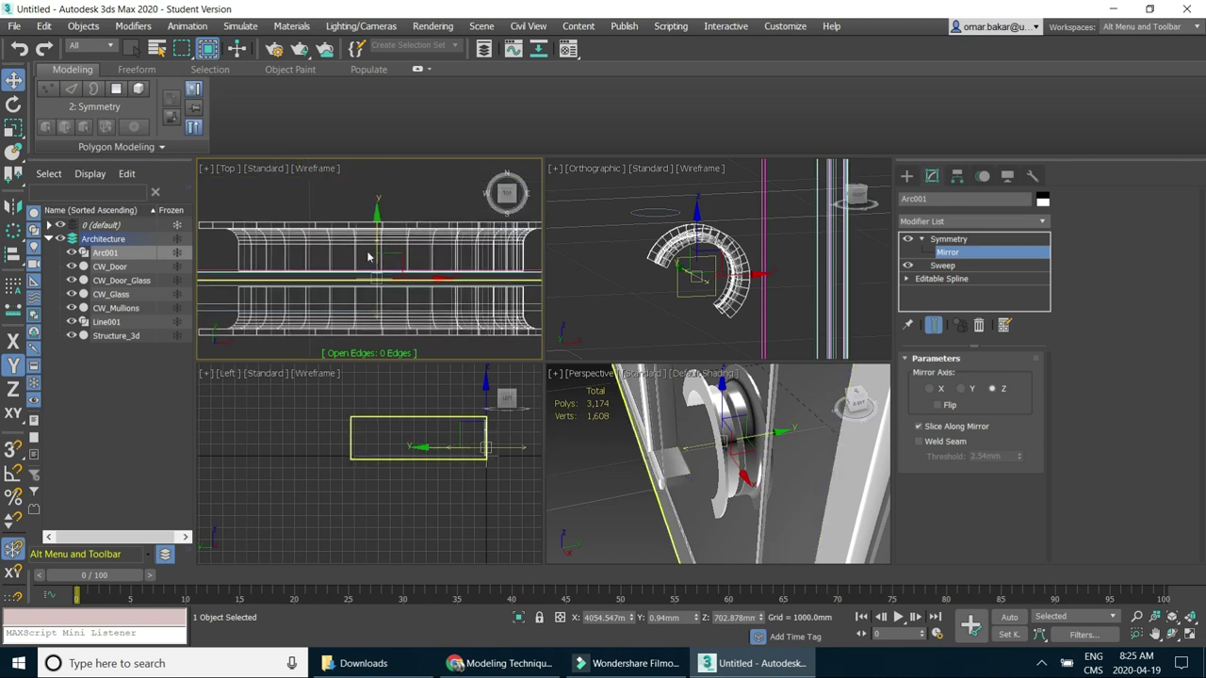
scroll(368, 256, up, 3)
drag(385, 244, 385, 242)
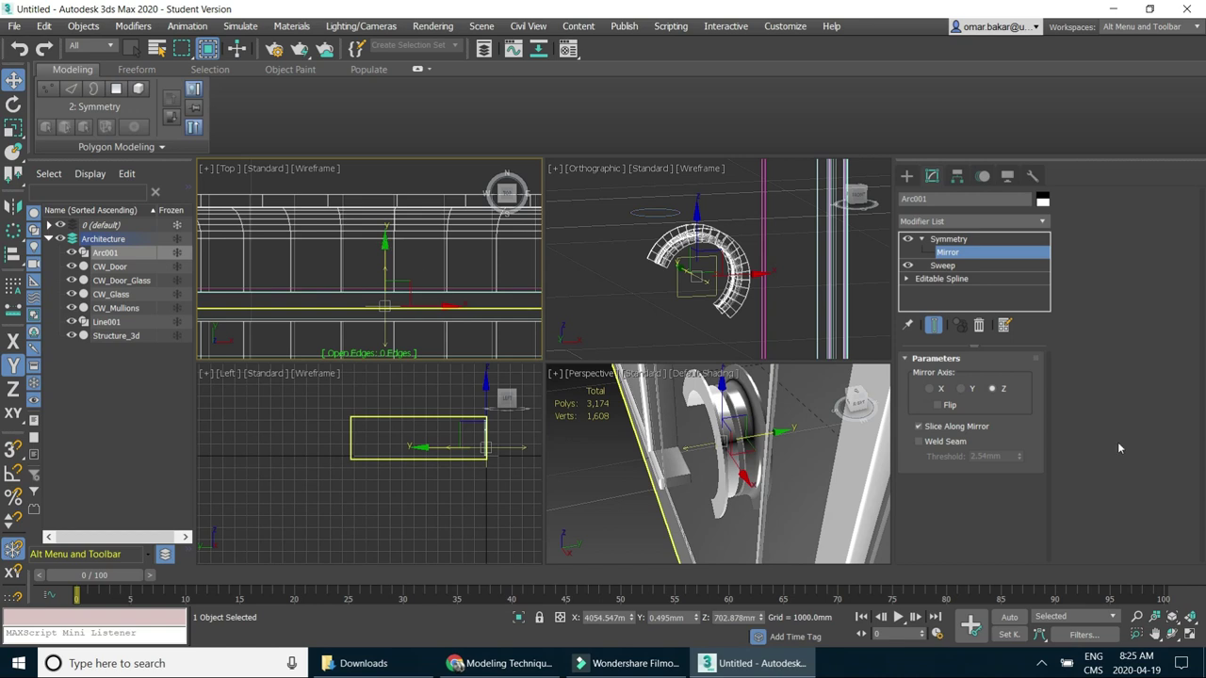
Check both handle halves, return to the Symmetry level, collapse it, and deselect the handle.
mouse_move(782, 444)
alt+middle_down()
mouse_move(778, 457)
mouse_move(623, 398)
mouse_move(771, 442)
alt+middle_up()
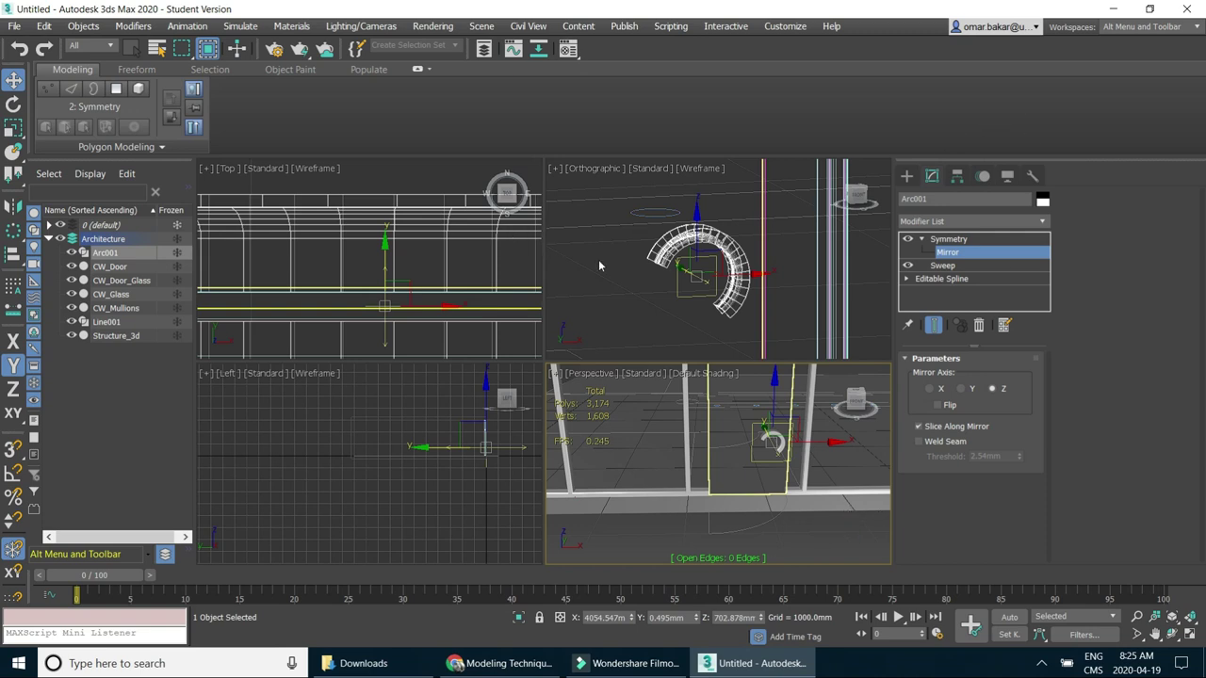
scroll(732, 205, down, 2)
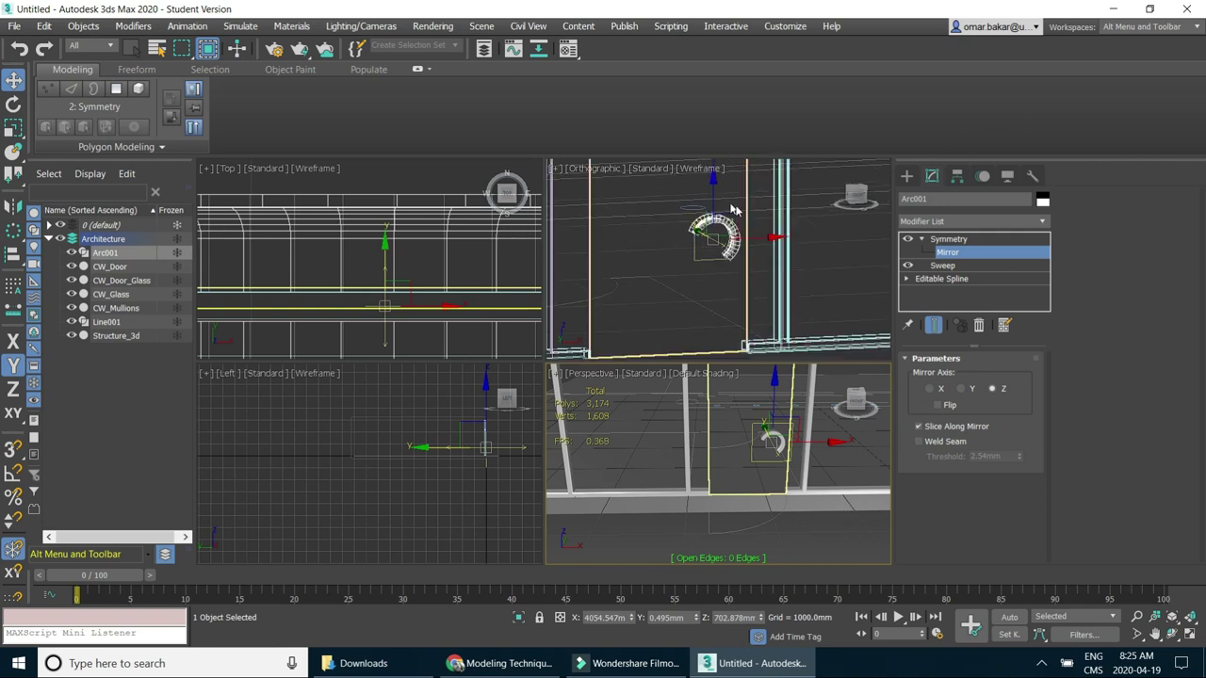
click(926, 241)
click(922, 240)
mouse_move(752, 267)
alt+middle_down()
mouse_move(745, 321)
mouse_move(672, 295)
alt+middle_up()
click(770, 337)
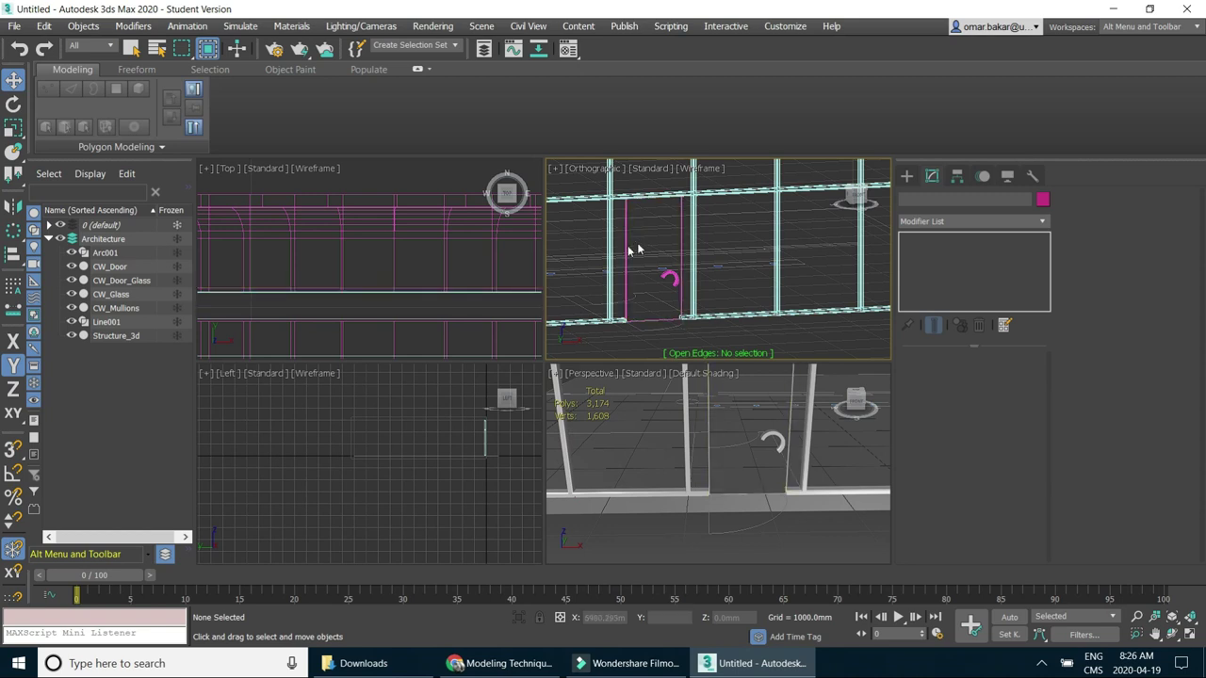
Rename Arc001 to CW_Door_Handle and select it with CW_Door and CW_Door_Glass.
scroll(676, 244, down, 5)
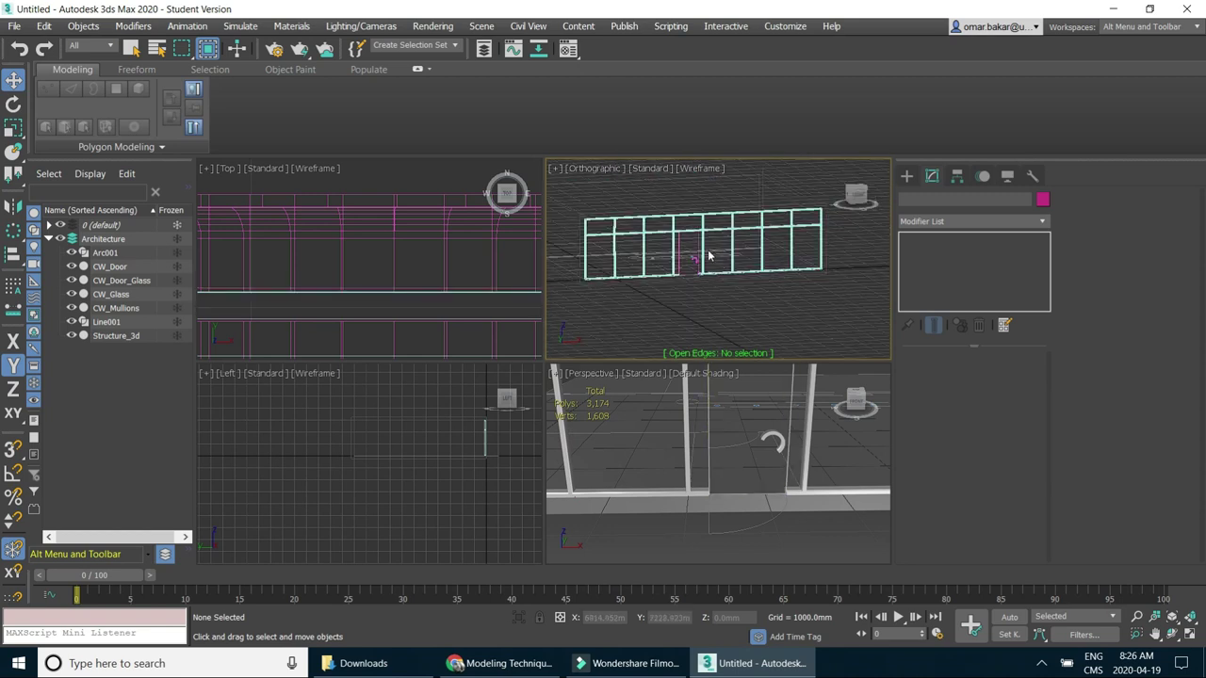
alt+middle_drag(754, 271, 708, 293)
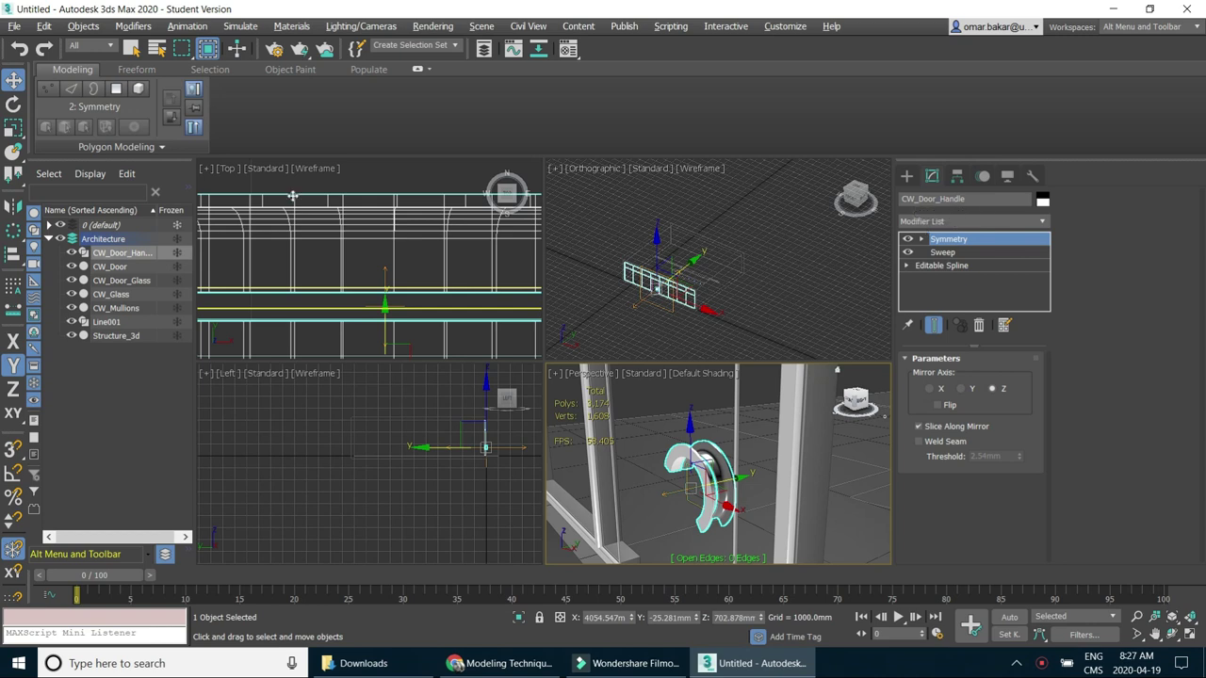
shift+click(124, 281)
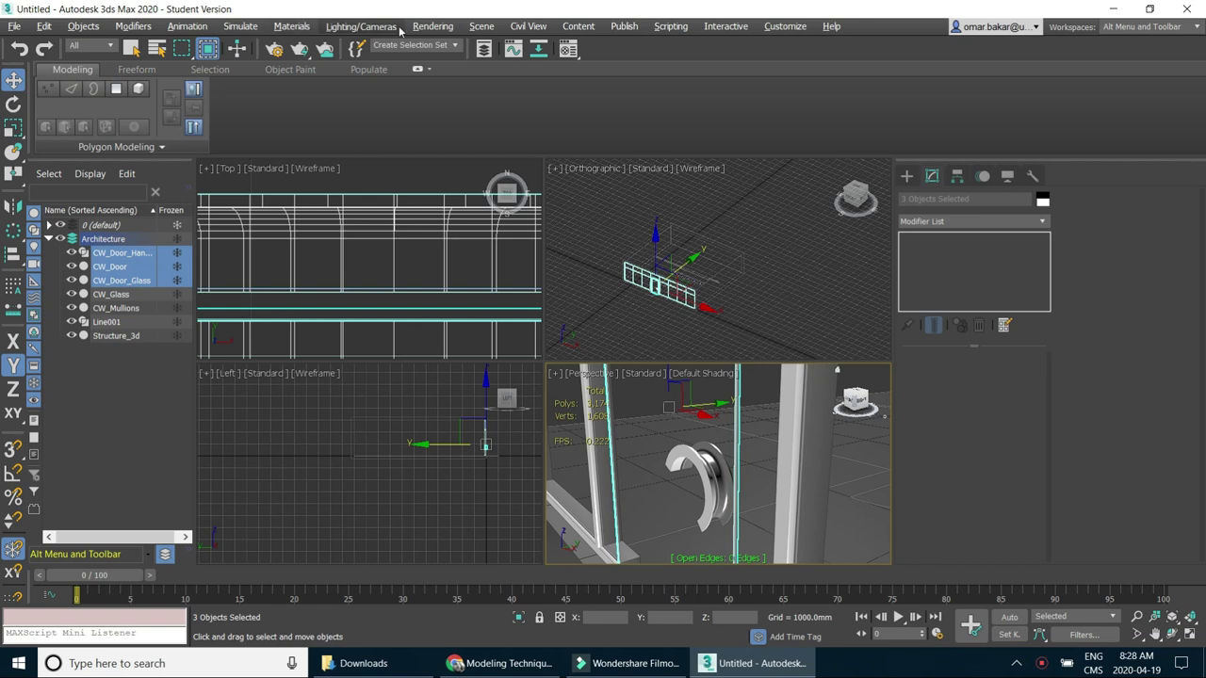
Group the door, door glass and handle under the name CW_Door, then deselect.
right_click(164, 265)
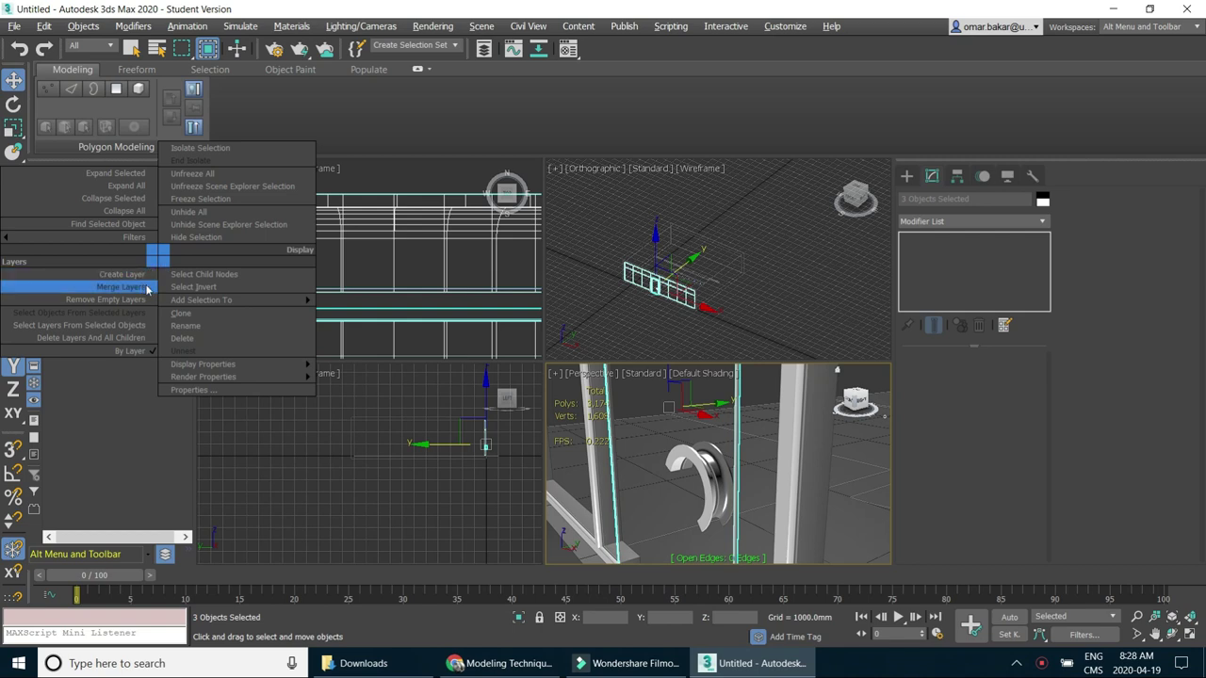
click(147, 288)
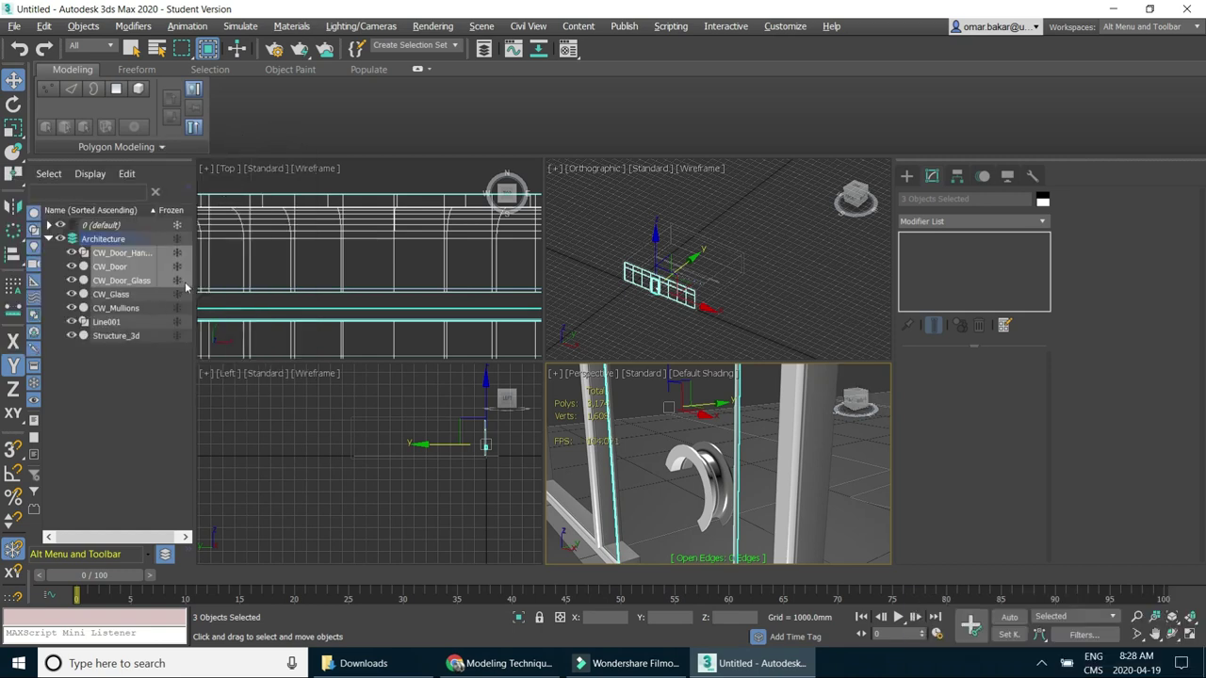
click(43, 26)
mouse_move(61, 154)
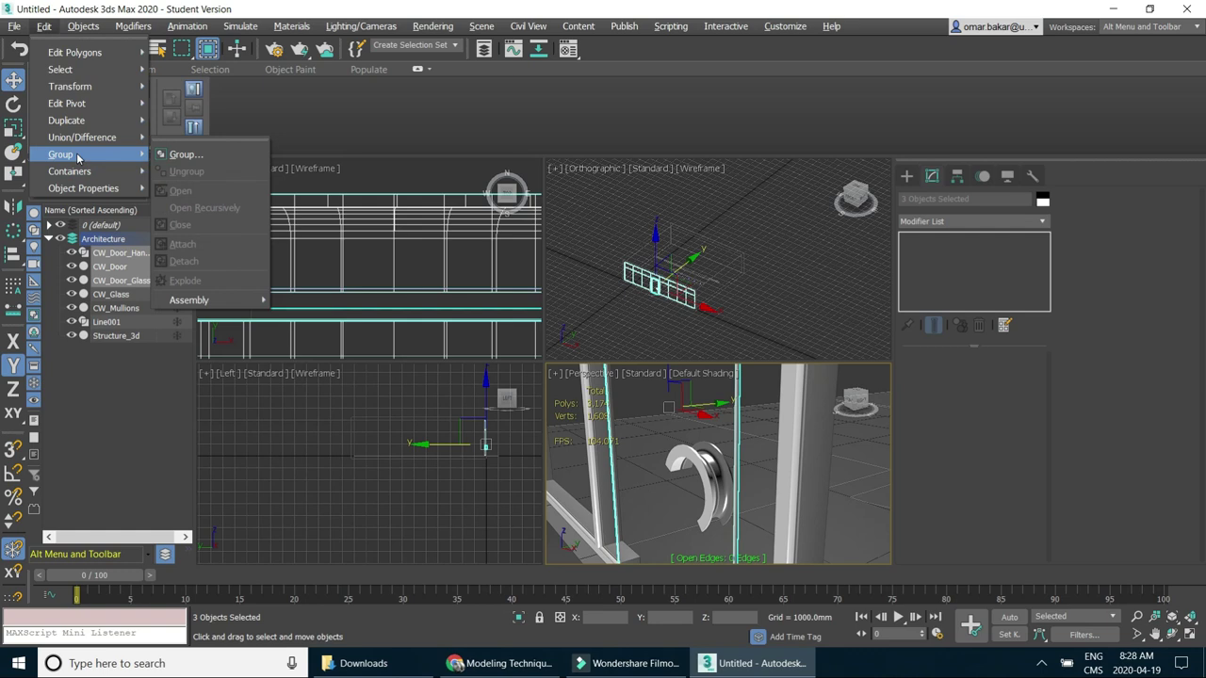
click(186, 155)
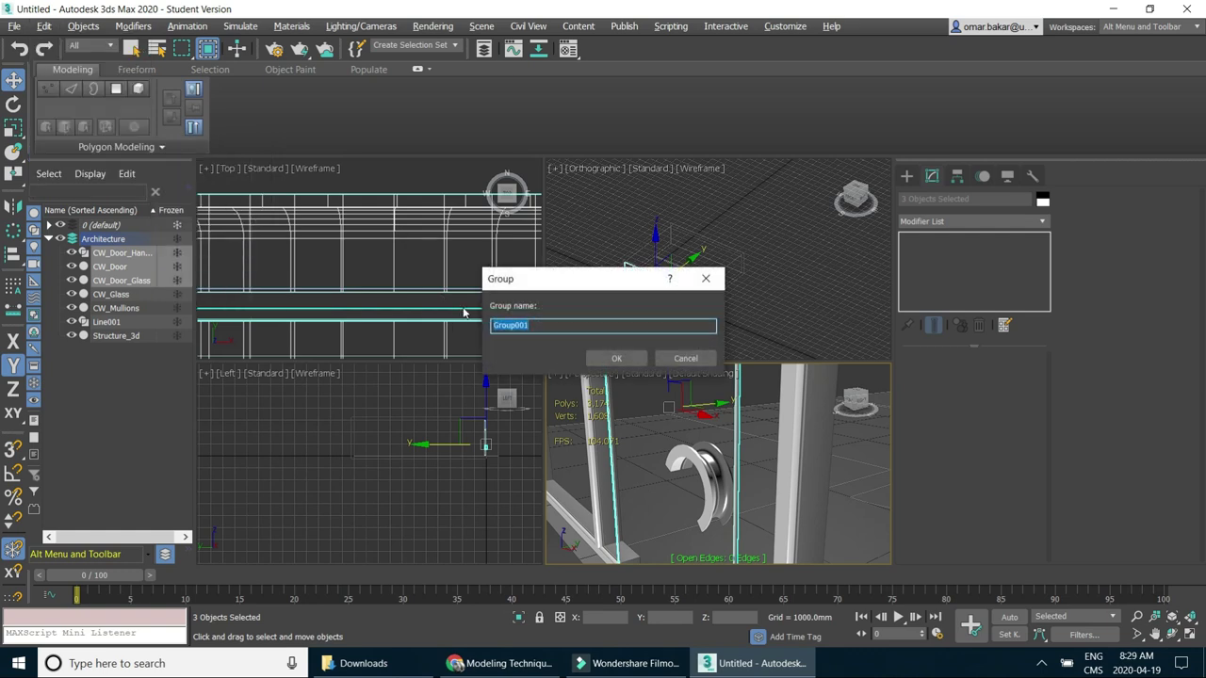
text(CW_Door)
key(Return)
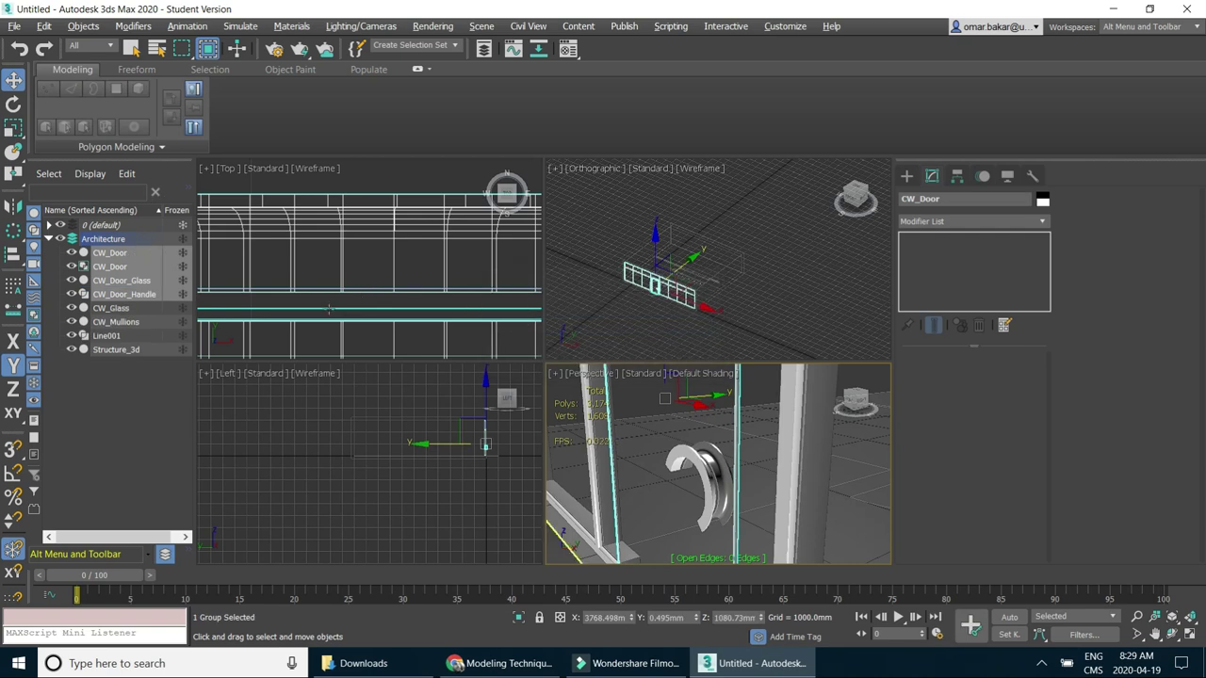
click(500, 502)
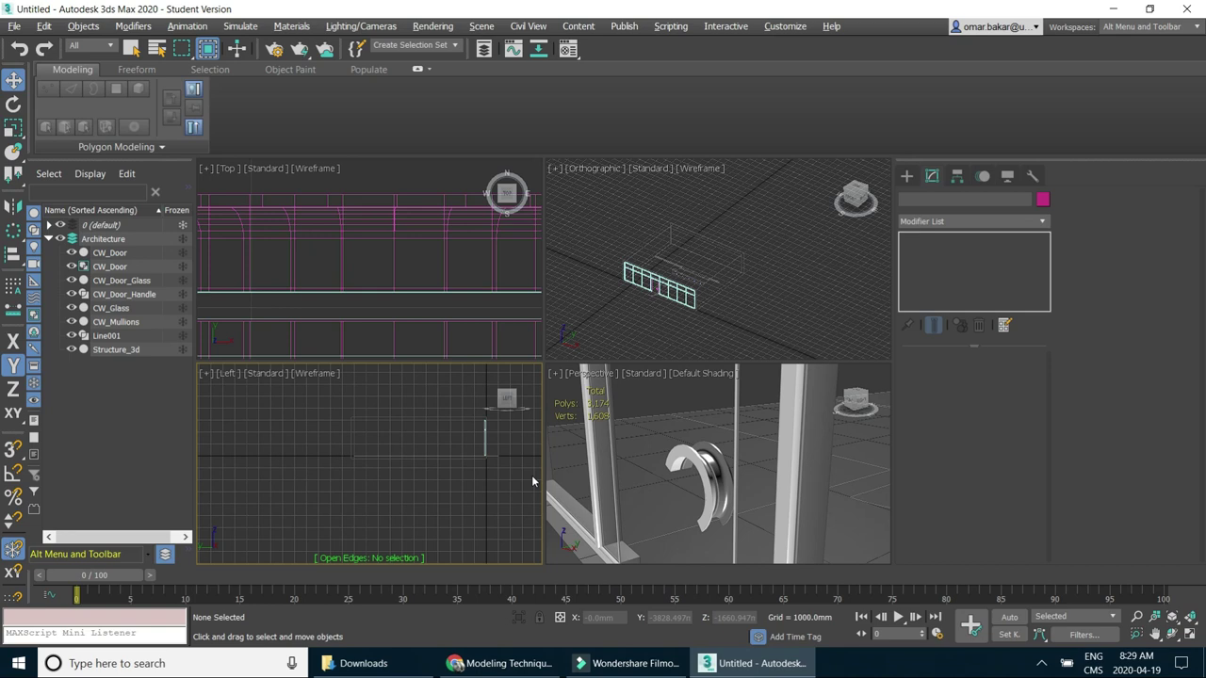
Maximize the Perspective viewport and orbit around the curtain-wall building.
scroll(695, 284, up, 4)
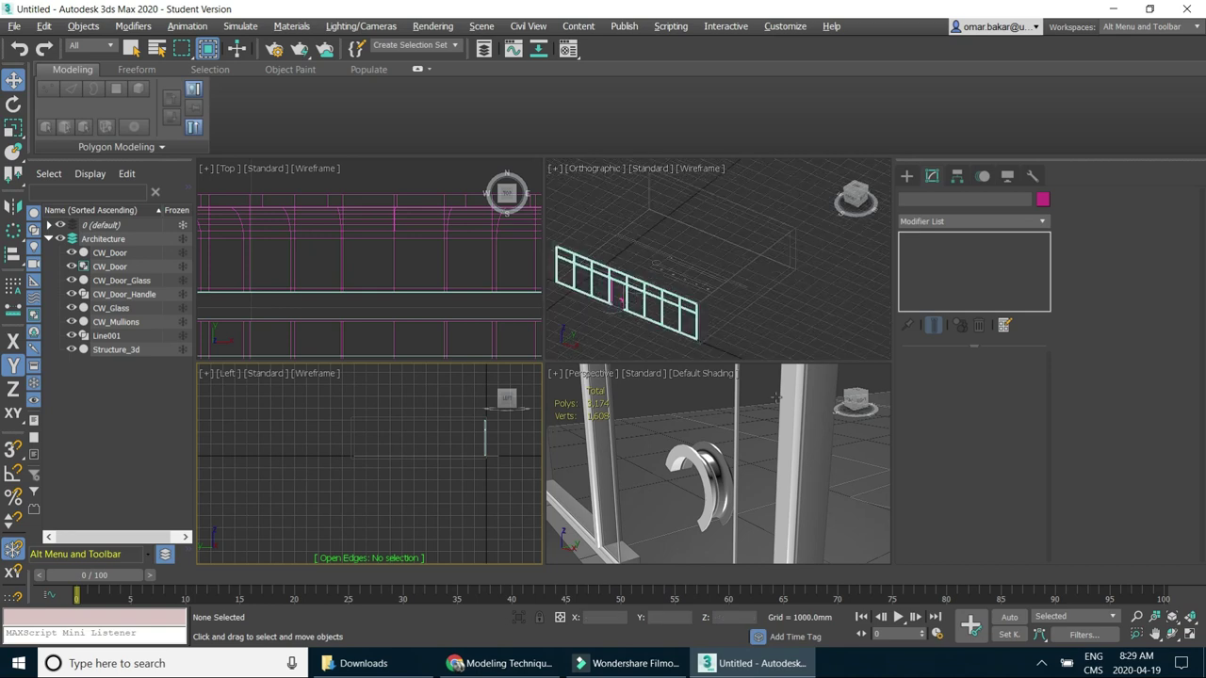
alt+middle_drag(775, 398, 848, 527)
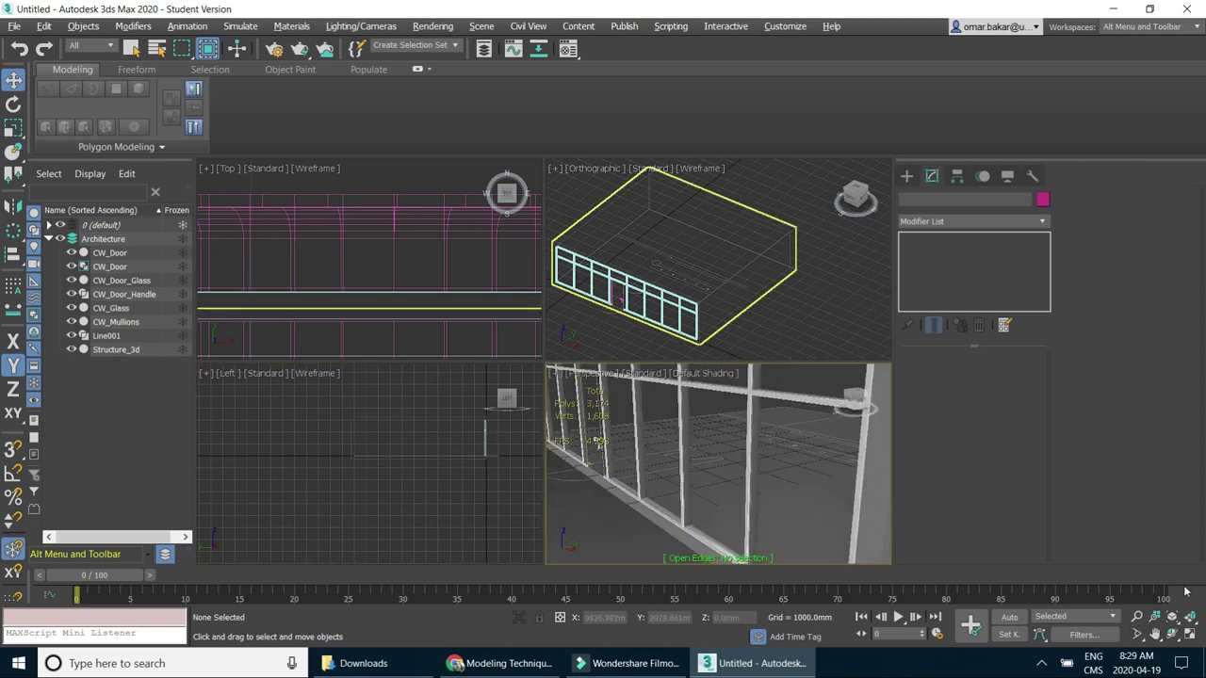
click(1189, 634)
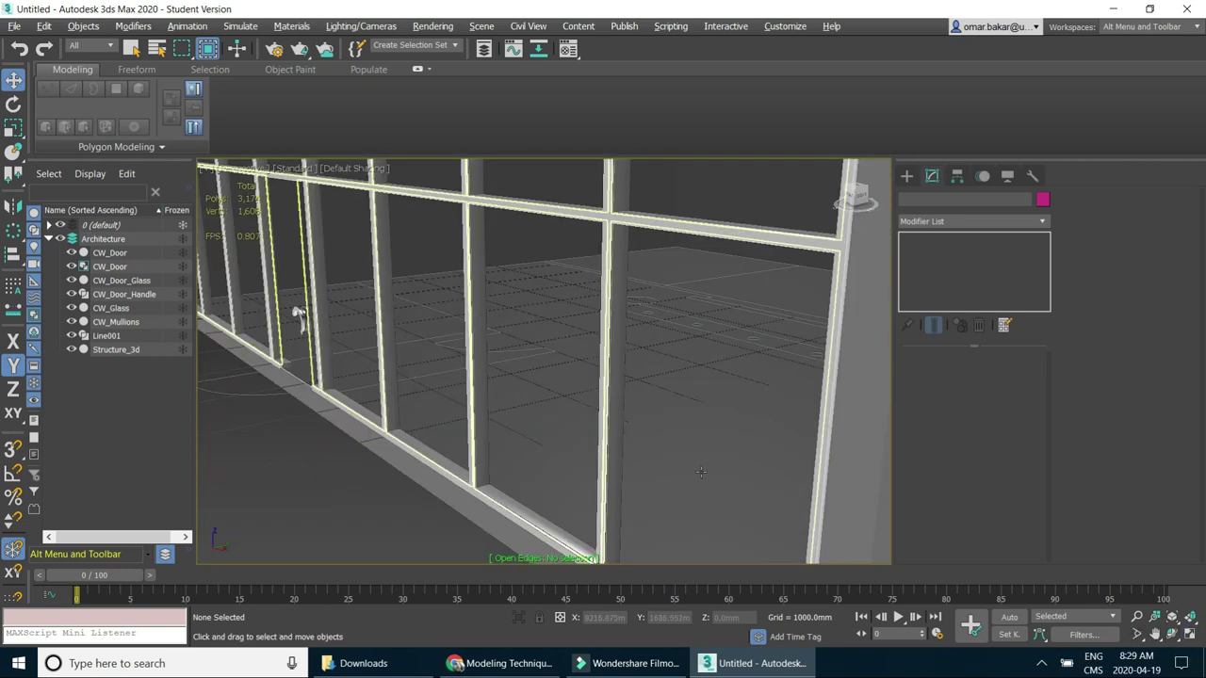
scroll(700, 472, down, 5)
mouse_move(591, 457)
alt+middle_down()
mouse_move(557, 468)
mouse_move(508, 421)
alt+middle_up()
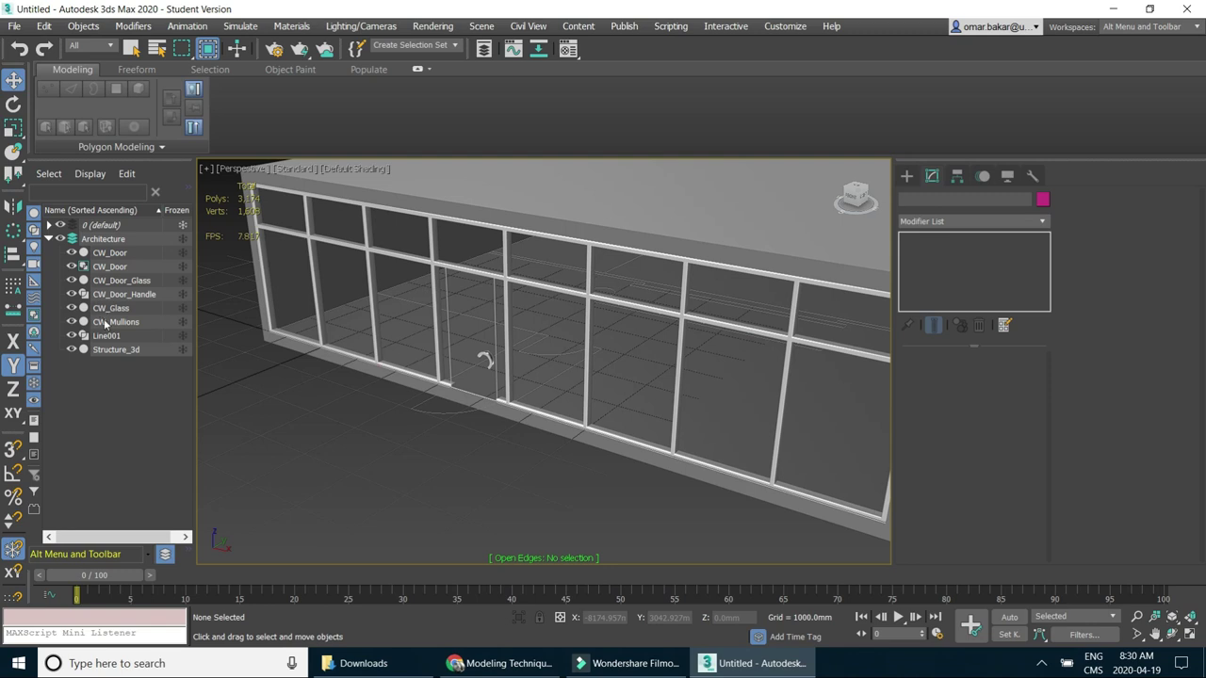
Hide Structure_3d and frame the floor plan near the door from above.
click(74, 349)
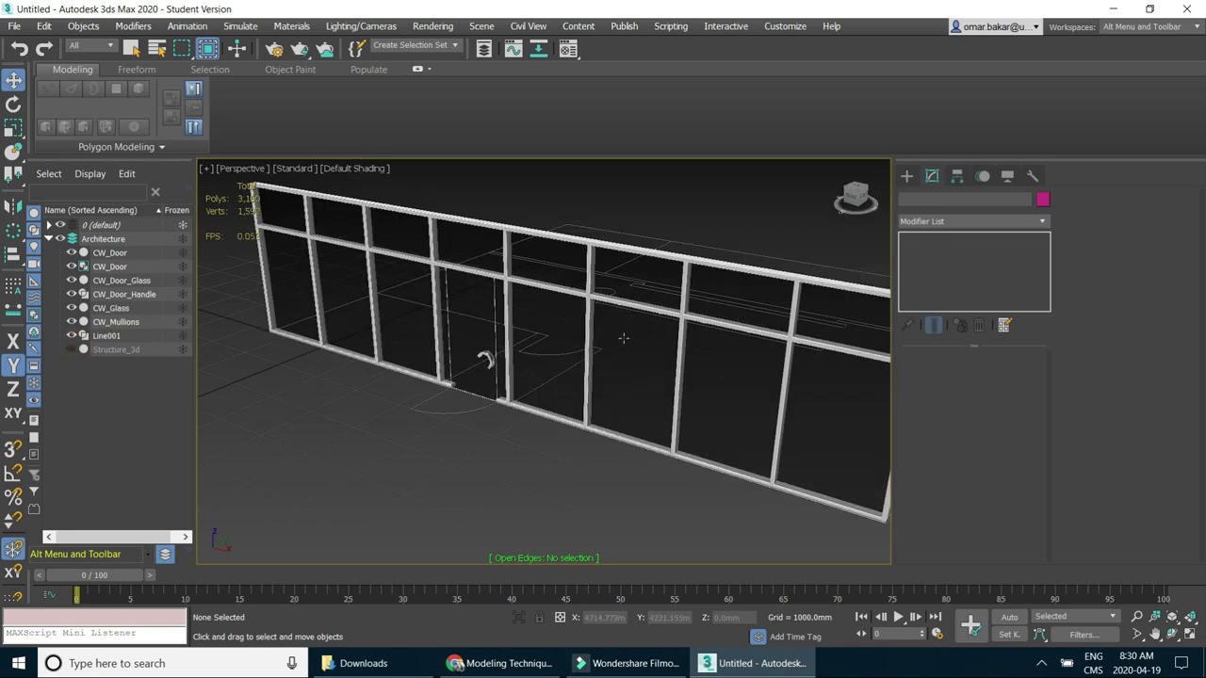
mouse_move(602, 368)
alt+middle_down()
mouse_move(363, 301)
mouse_move(367, 323)
alt+middle_up()
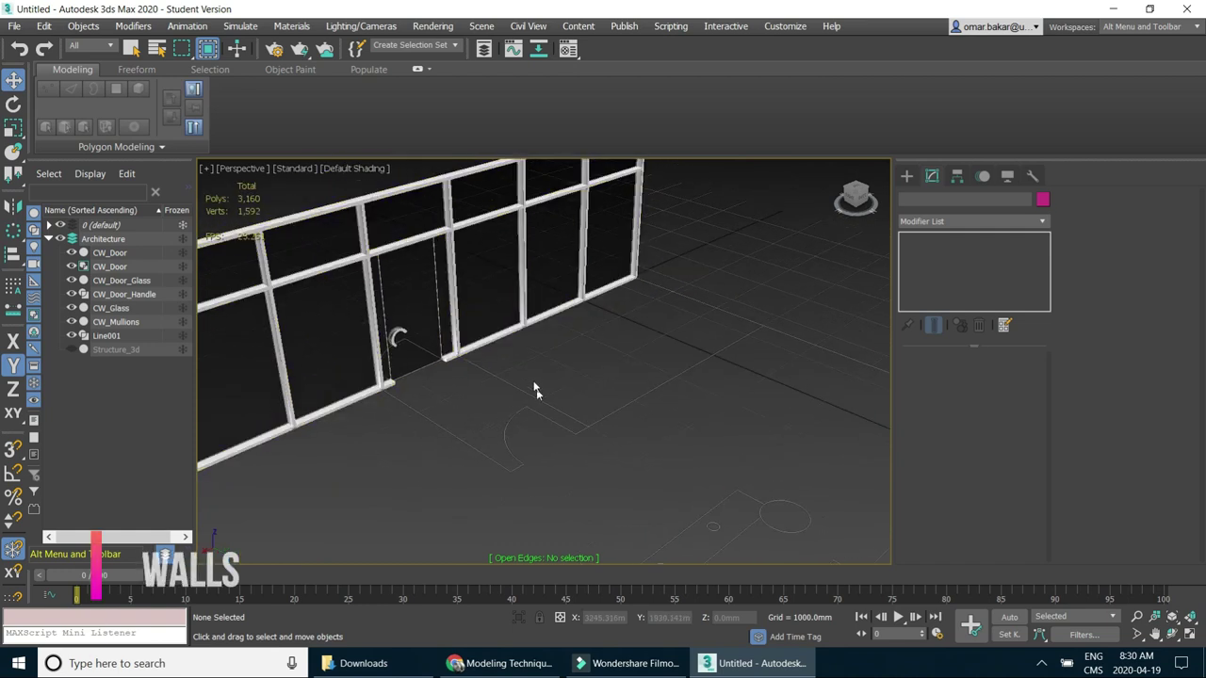
scroll(577, 365, up, 3)
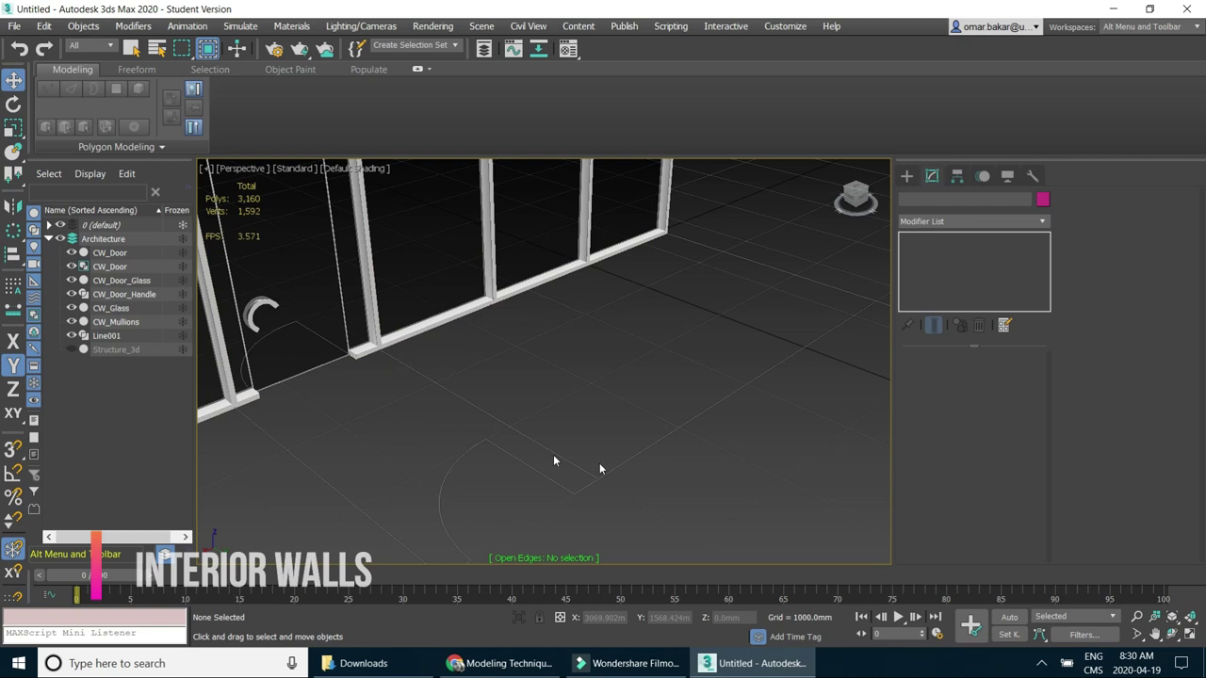
middle_drag(393, 508, 329, 487)
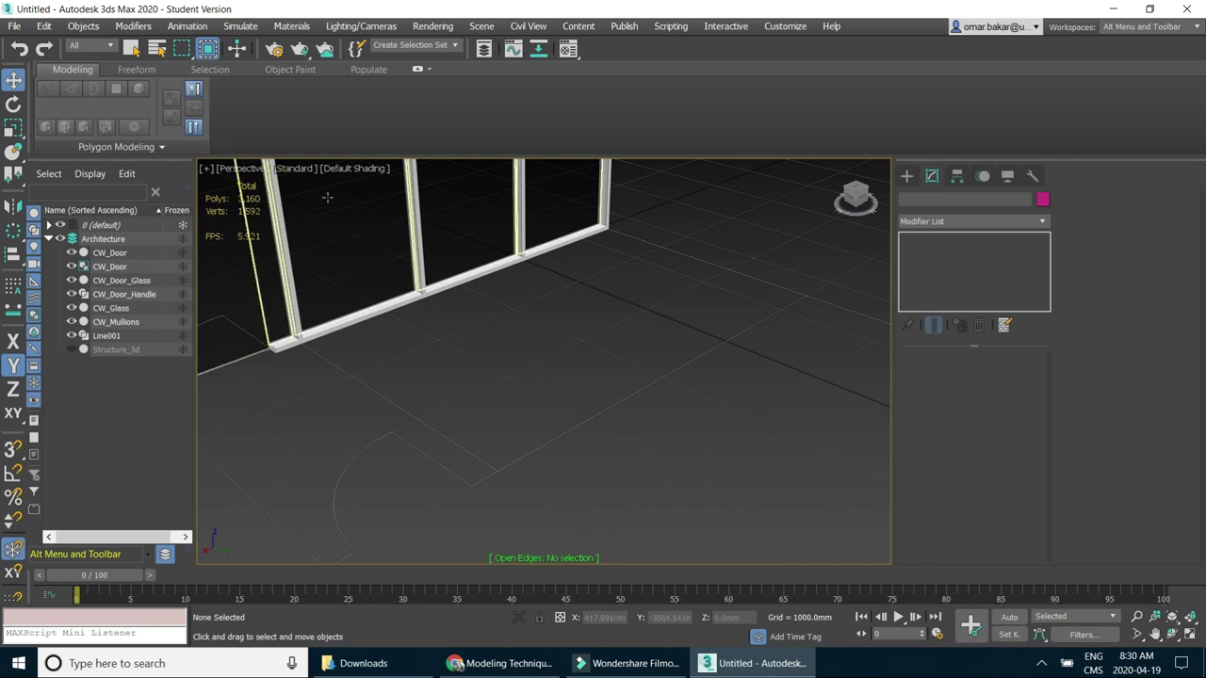
With endpoint snaps on, draw an open line from the mullion end across the floor.
click(906, 177)
click(938, 279)
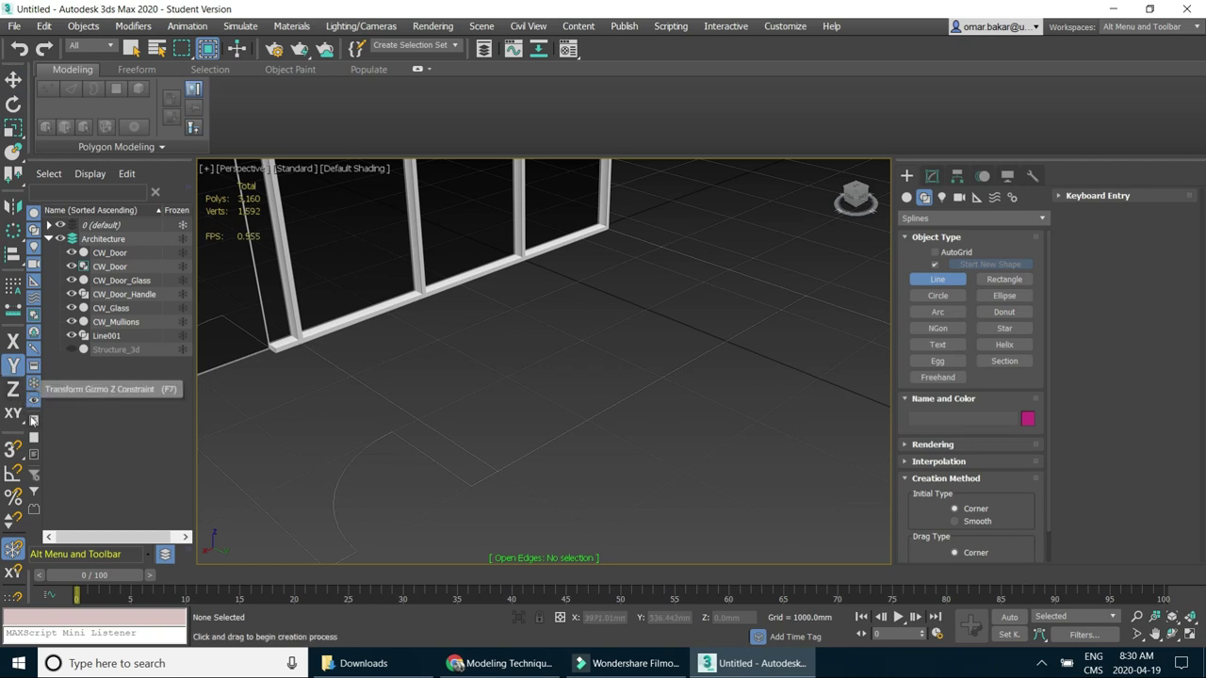
key(s)
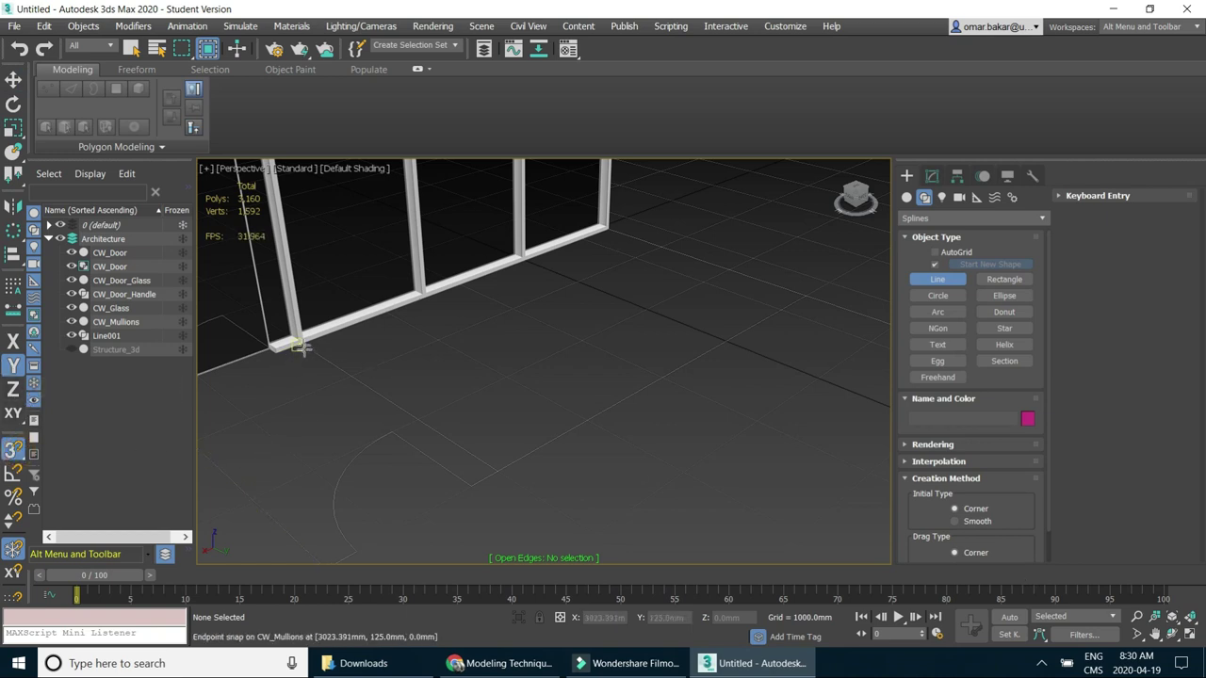
click(302, 345)
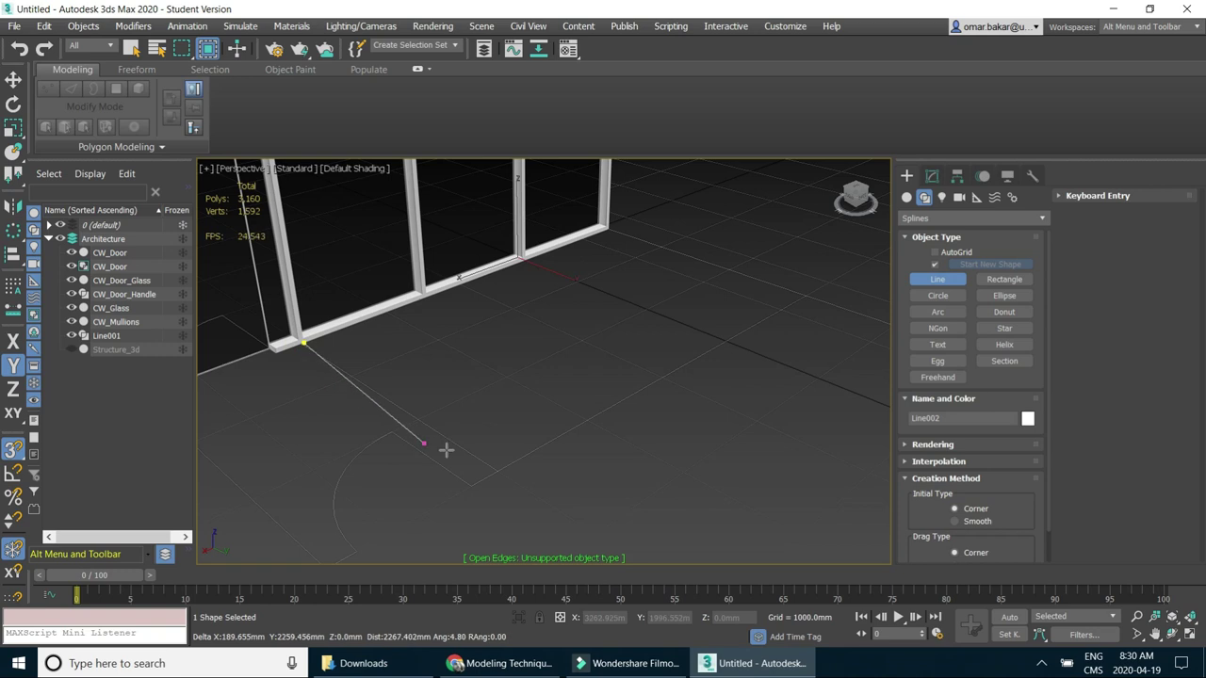
click(496, 470)
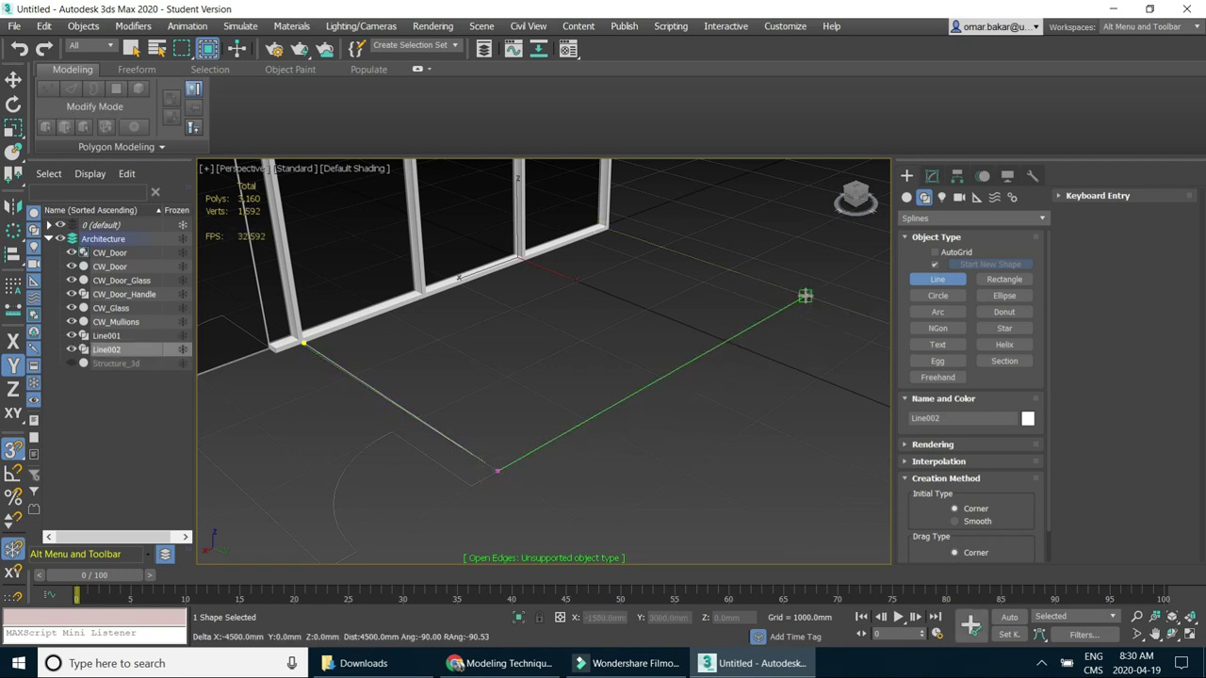
click(806, 296)
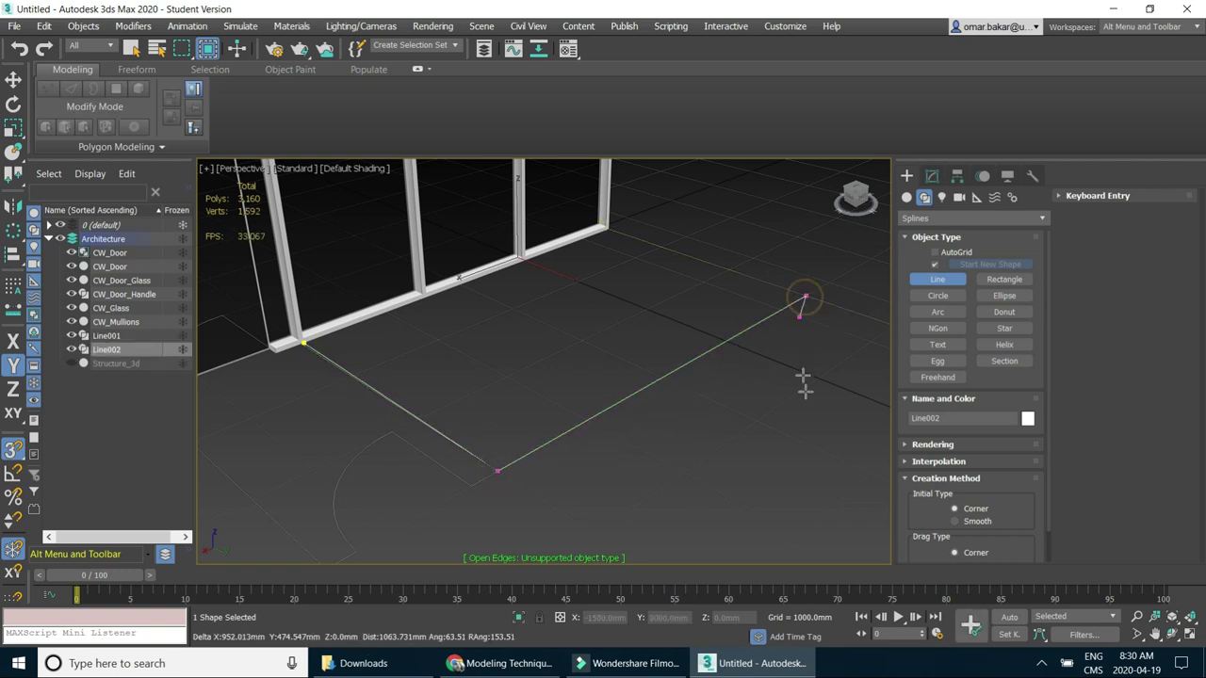
right_click(793, 421)
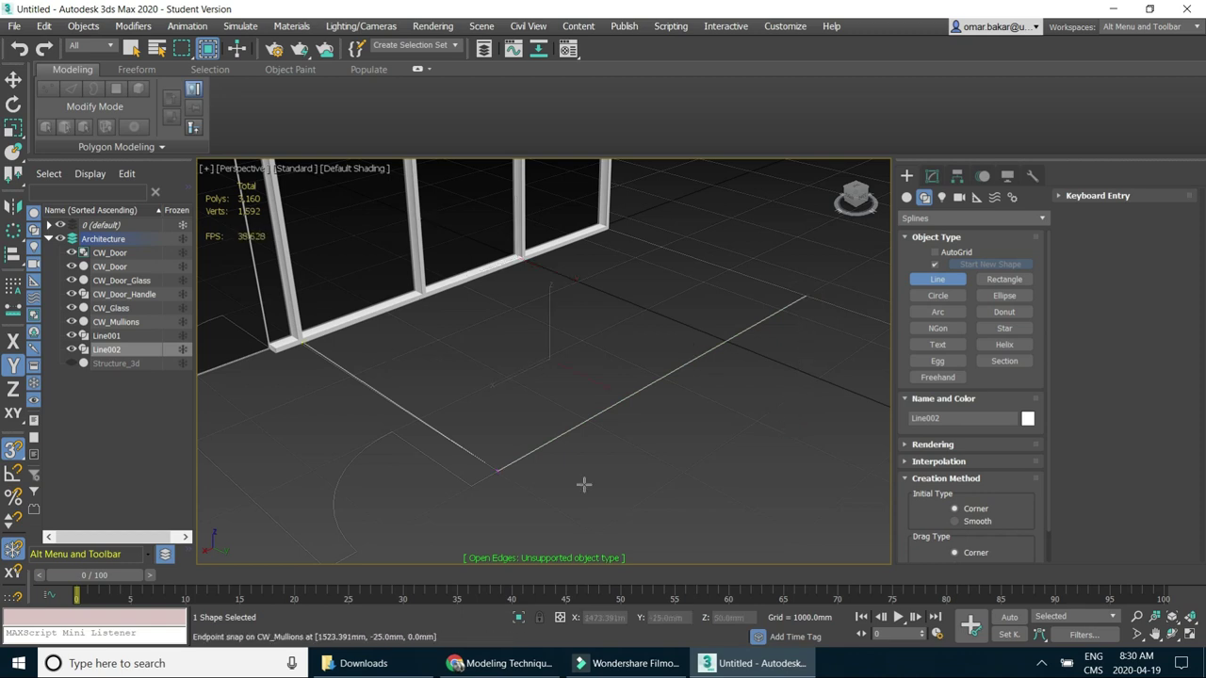
Zoom in on the sill and mullion, then select Line002 in the Modify panel.
scroll(310, 345, up, 5)
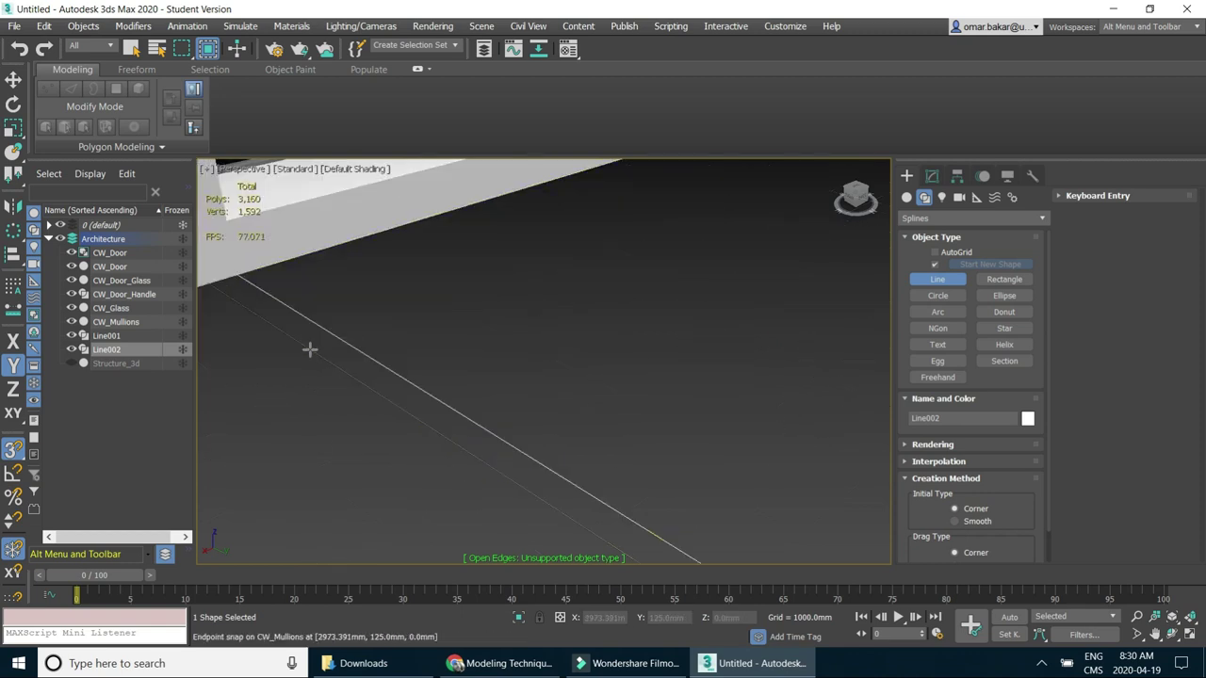
scroll(277, 334, up, 5)
middle_drag(366, 353, 329, 345)
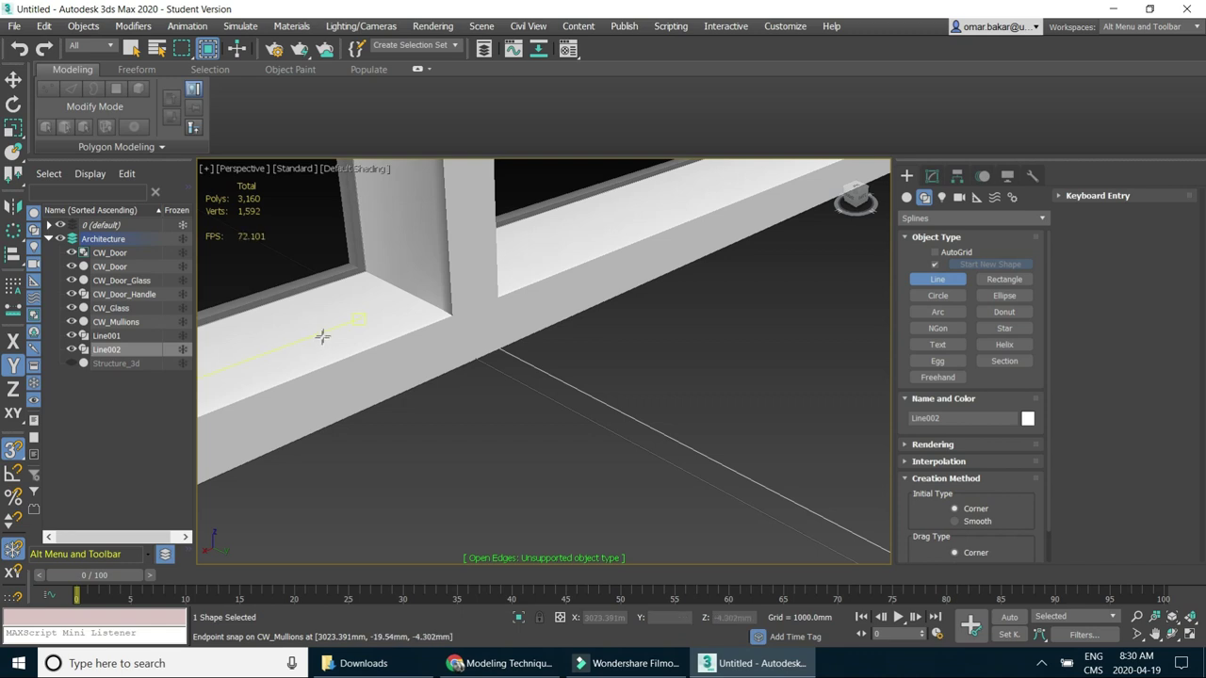
click(132, 48)
click(573, 388)
click(931, 175)
Select Line002's starting vertex and move it along the mullion.
click(906, 239)
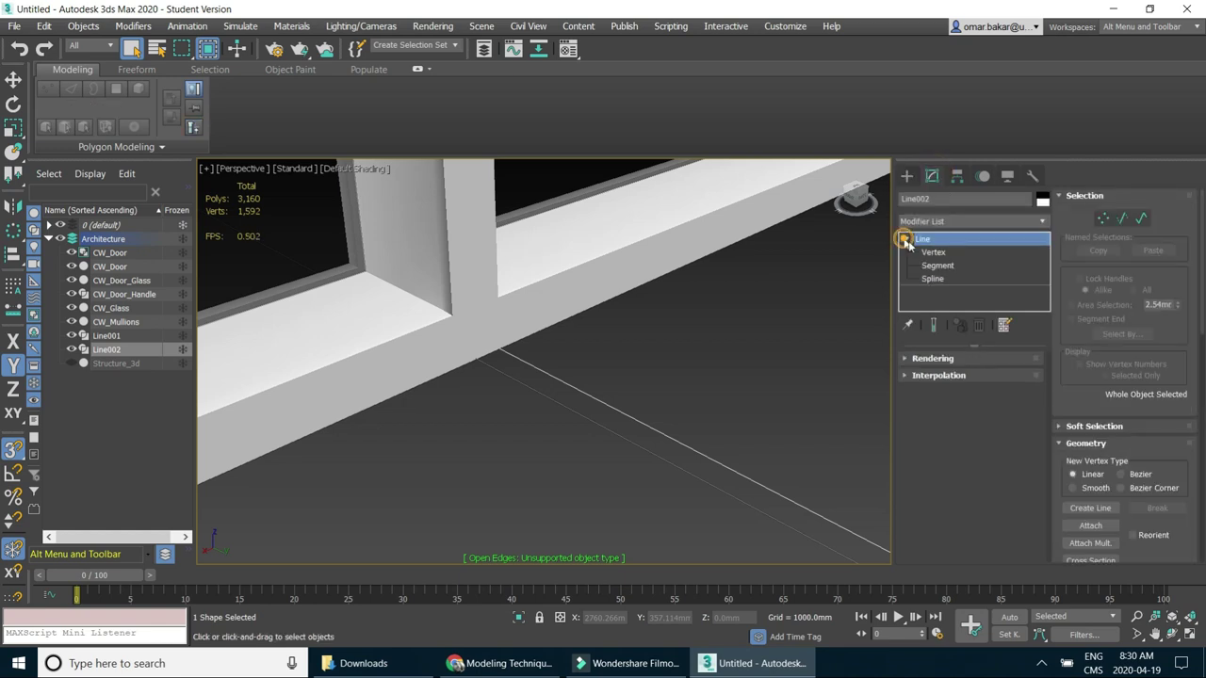
click(931, 253)
click(499, 350)
click(13, 80)
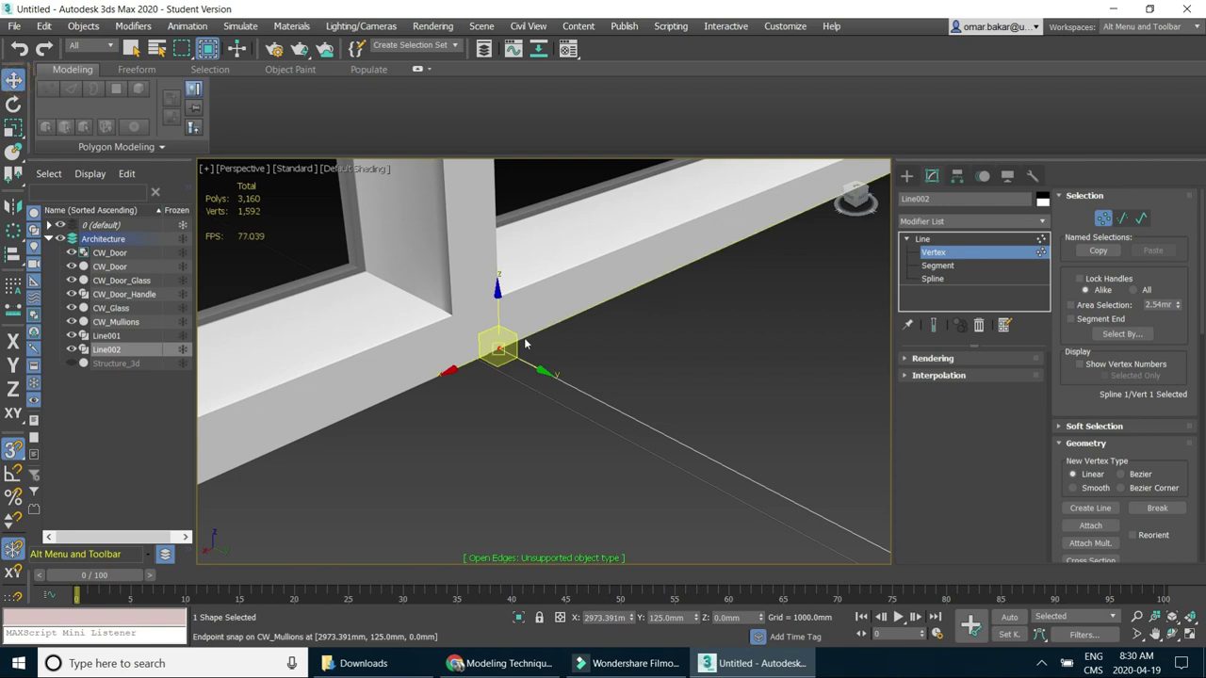
drag(453, 370, 477, 337)
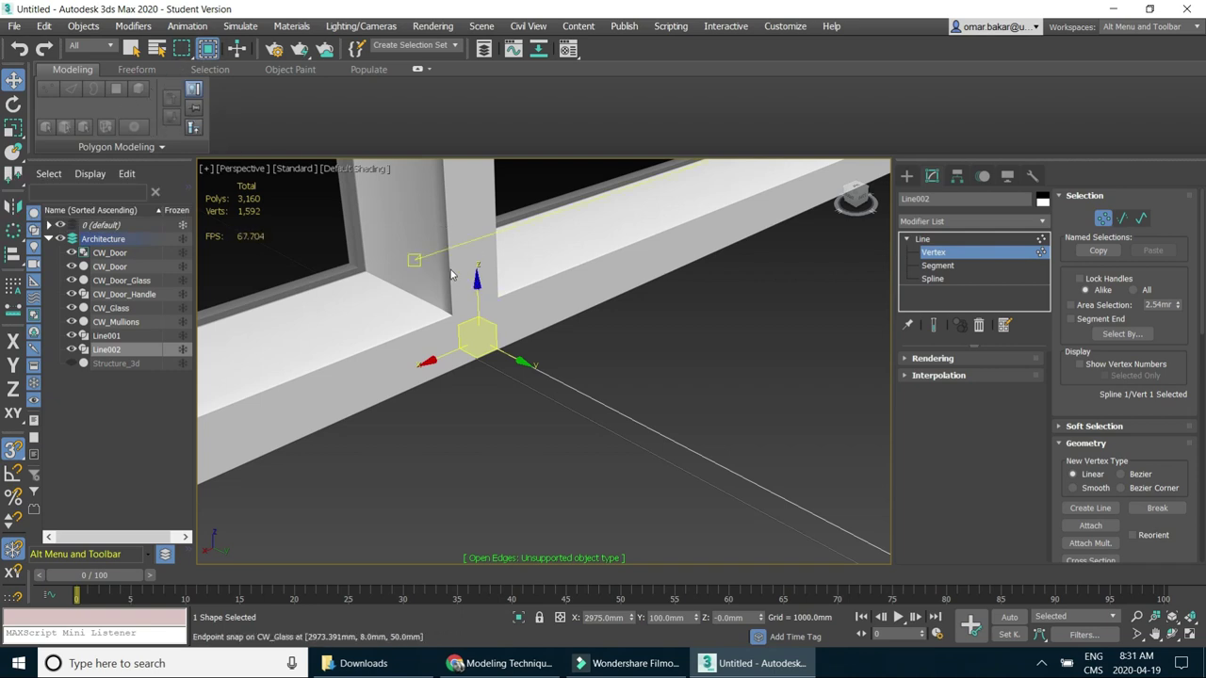
Switch the perspective view to wireframe and snap the vertex to the mullion endpoint.
click(361, 171)
click(412, 306)
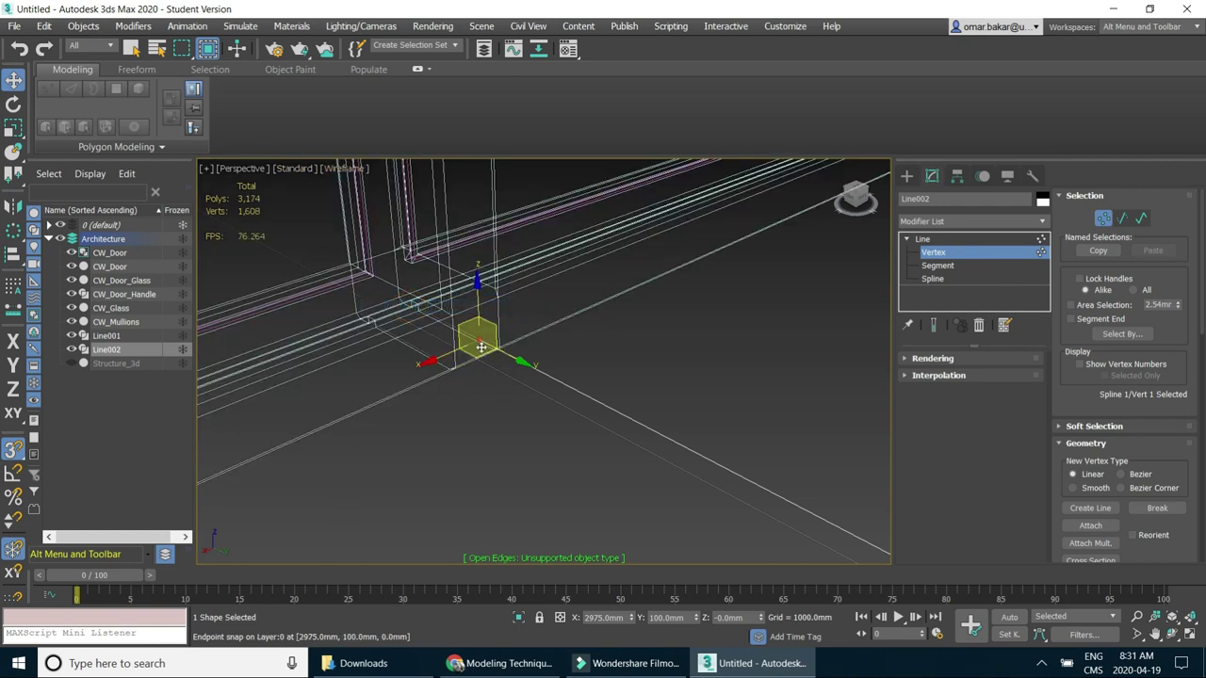
mouse_move(480, 347)
mouse_down()
mouse_move(509, 375)
mouse_move(457, 355)
mouse_up()
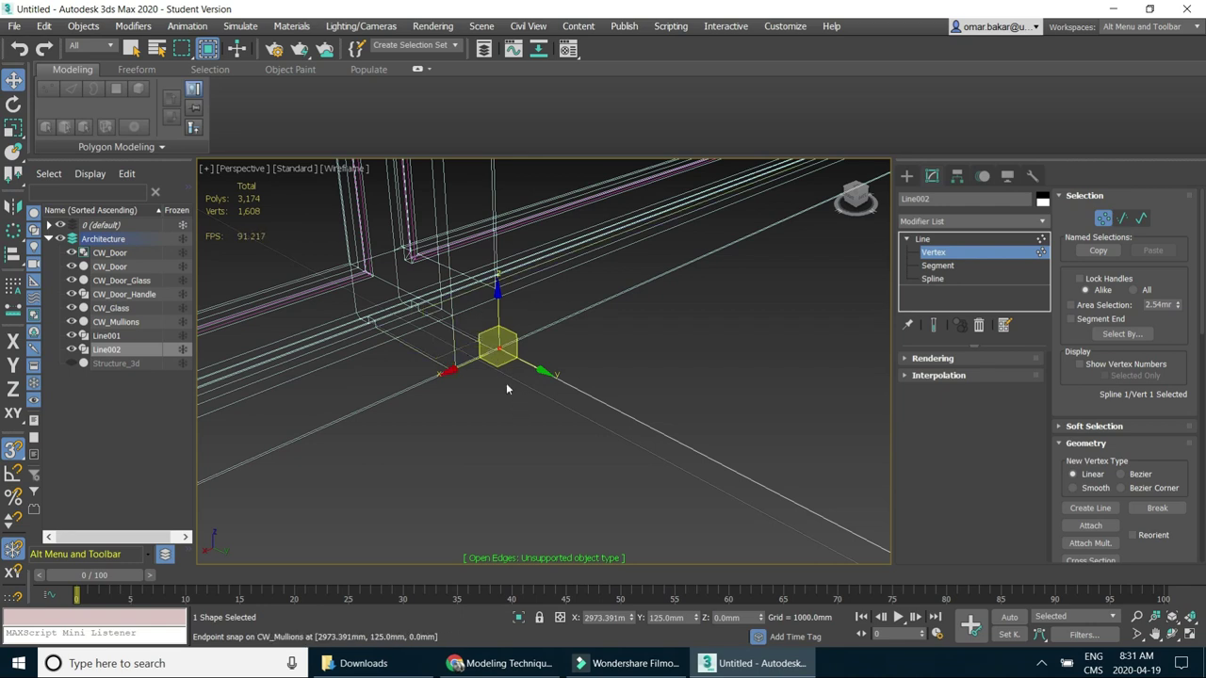
Enable Edge/Segment snapping and drag the start vertex toward the mullion edge.
right_click(13, 449)
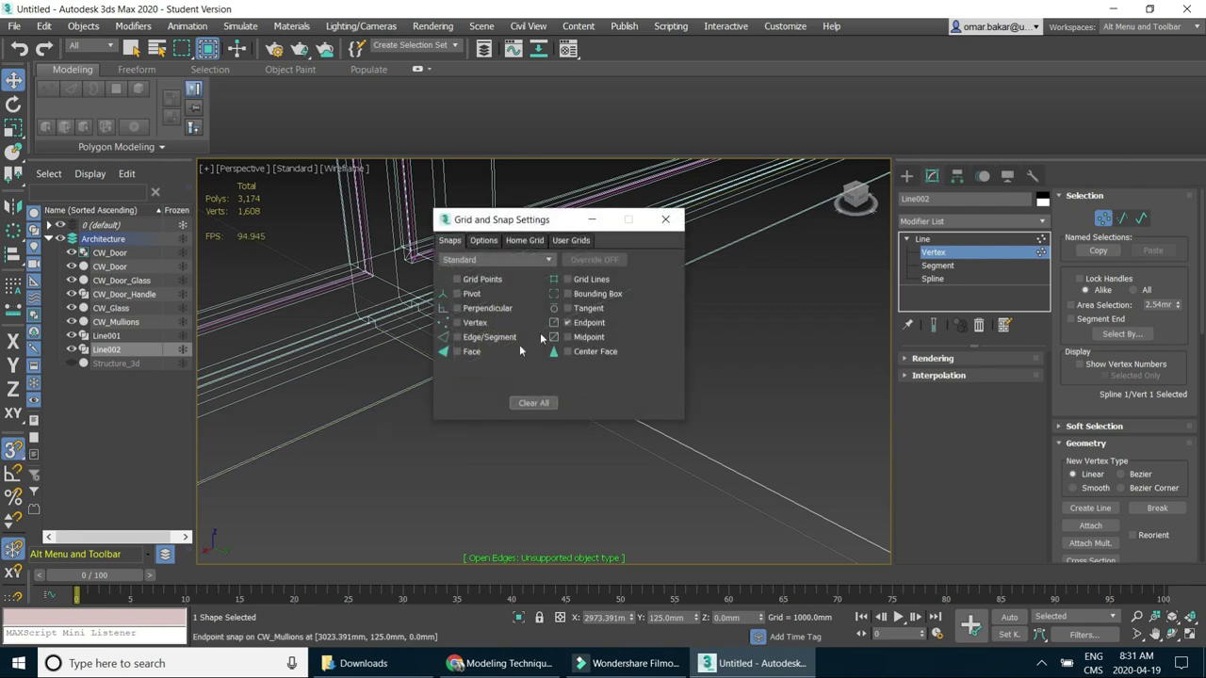
click(457, 337)
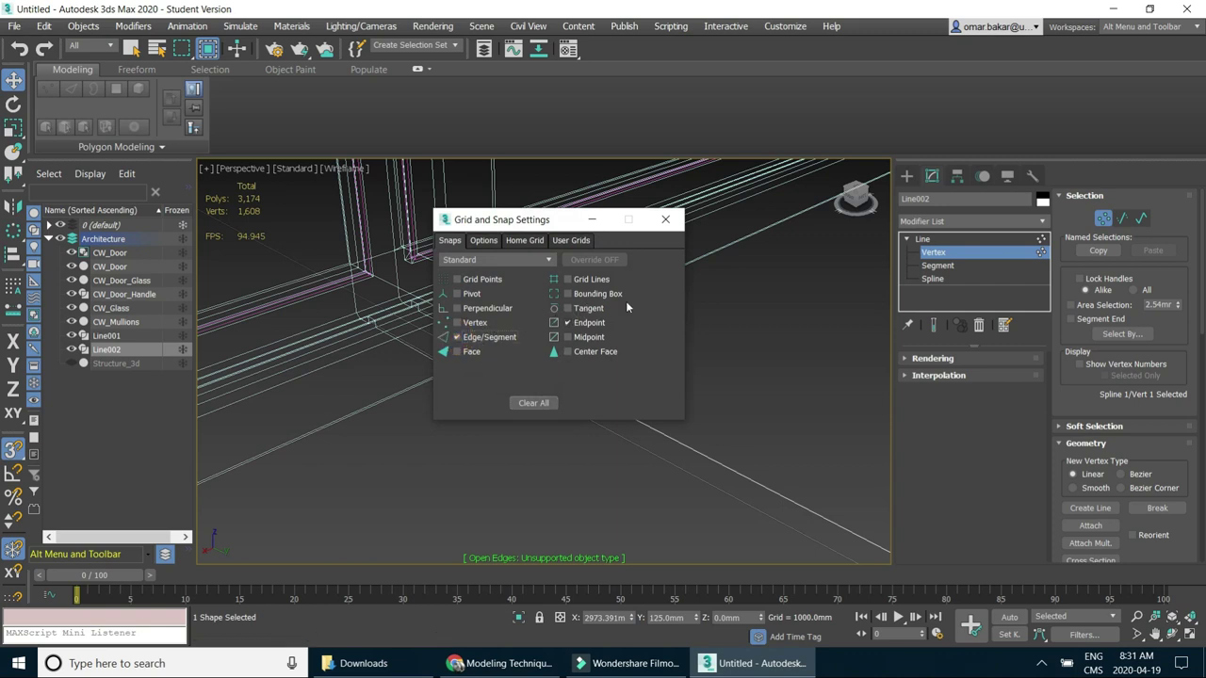
click(665, 220)
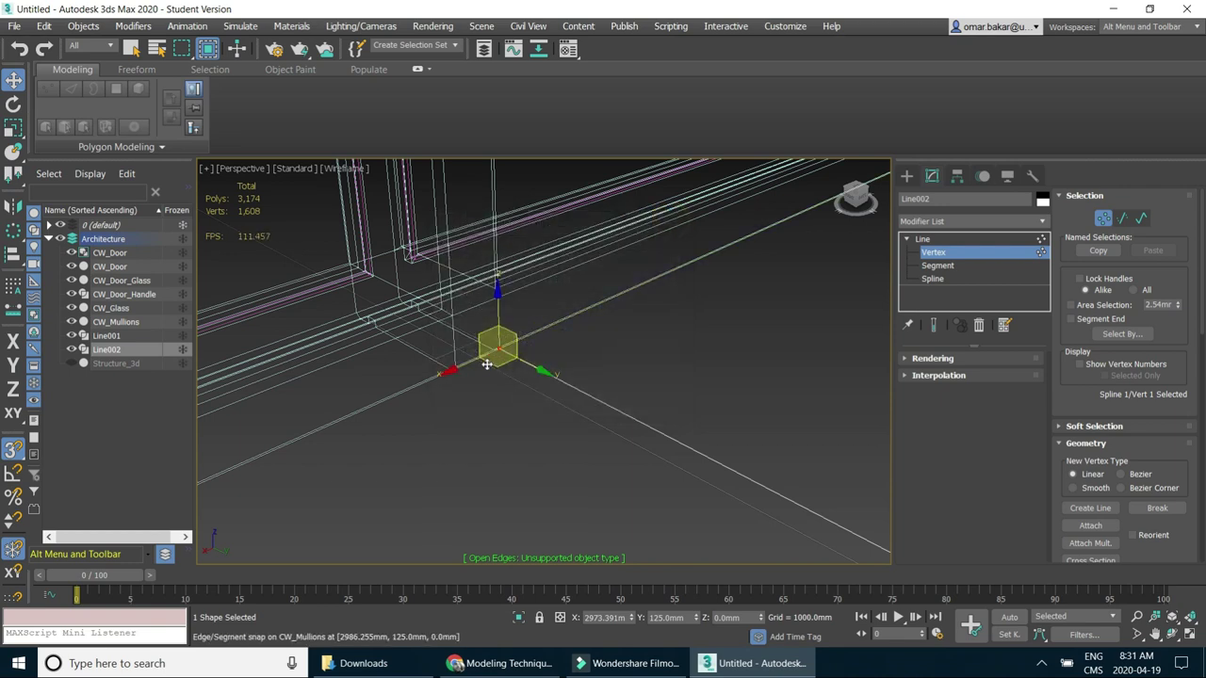
drag(486, 365, 570, 408)
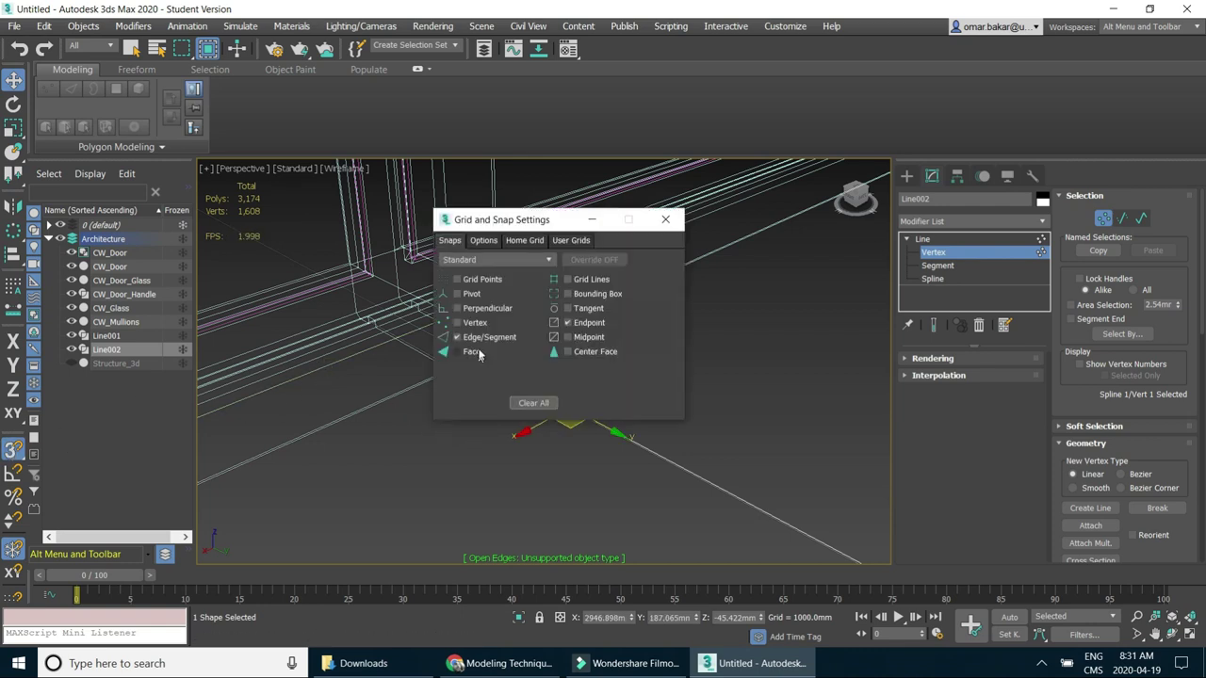
Turn off Endpoint snapping and snap the vertex onto the mullion edge at X 3000.25mm.
click(577, 327)
click(568, 323)
click(665, 220)
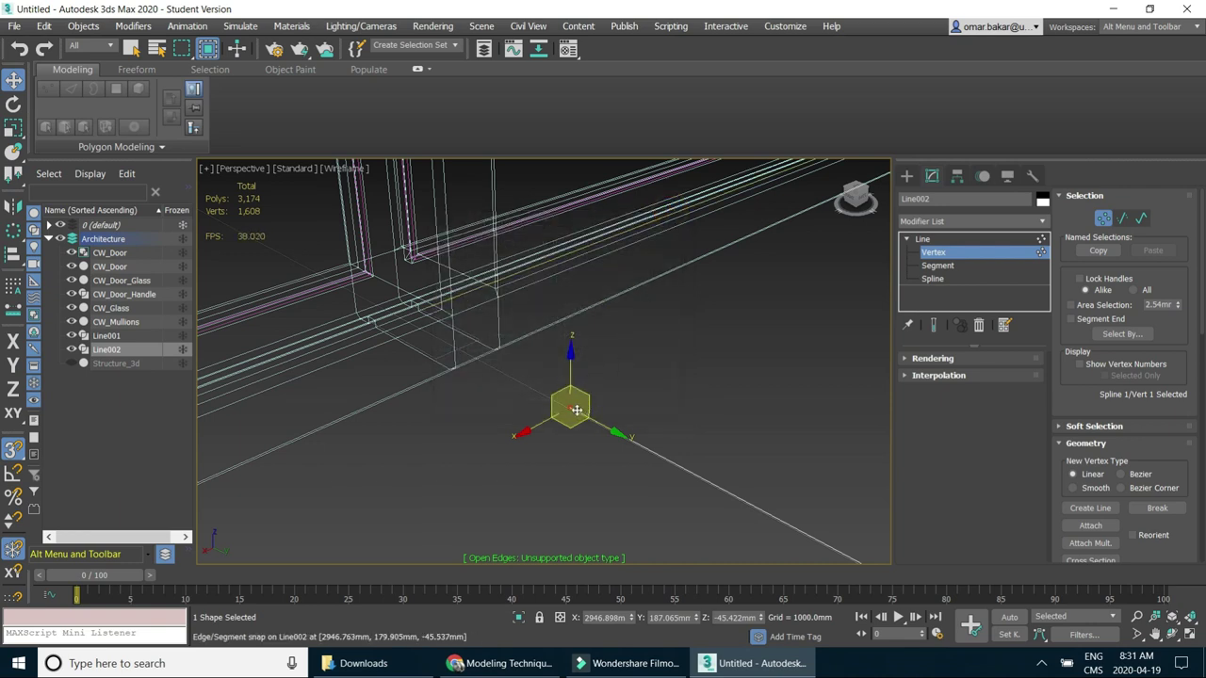
drag(563, 406, 476, 359)
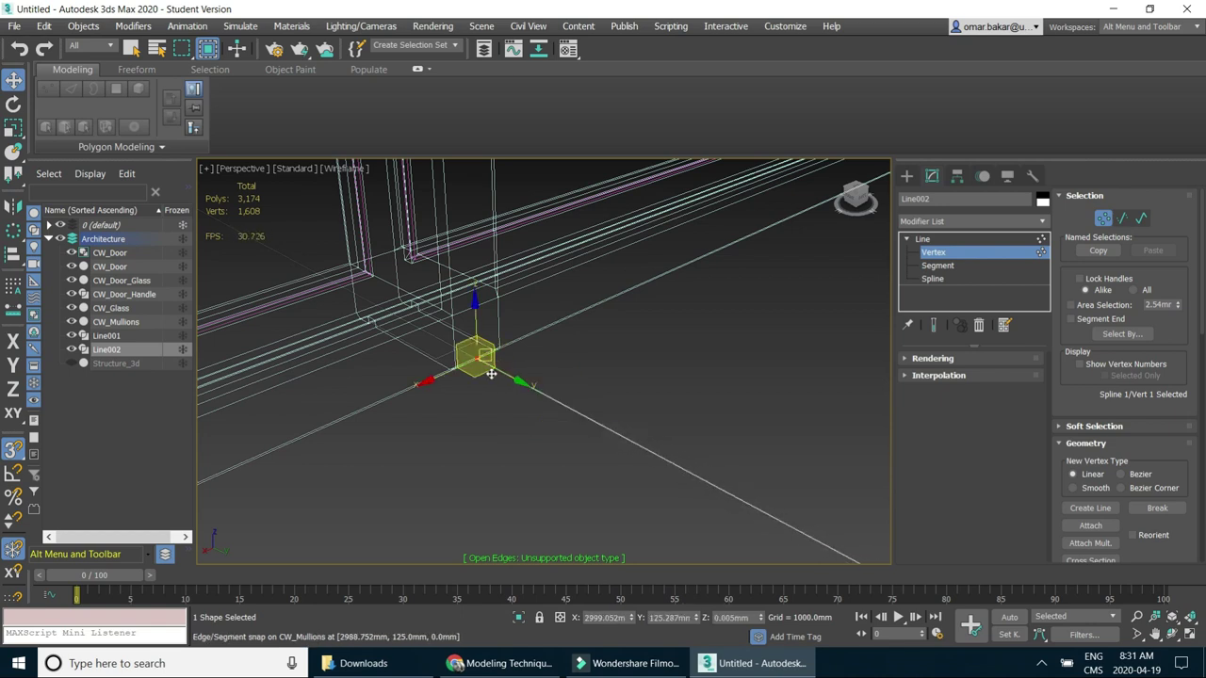
key(z)
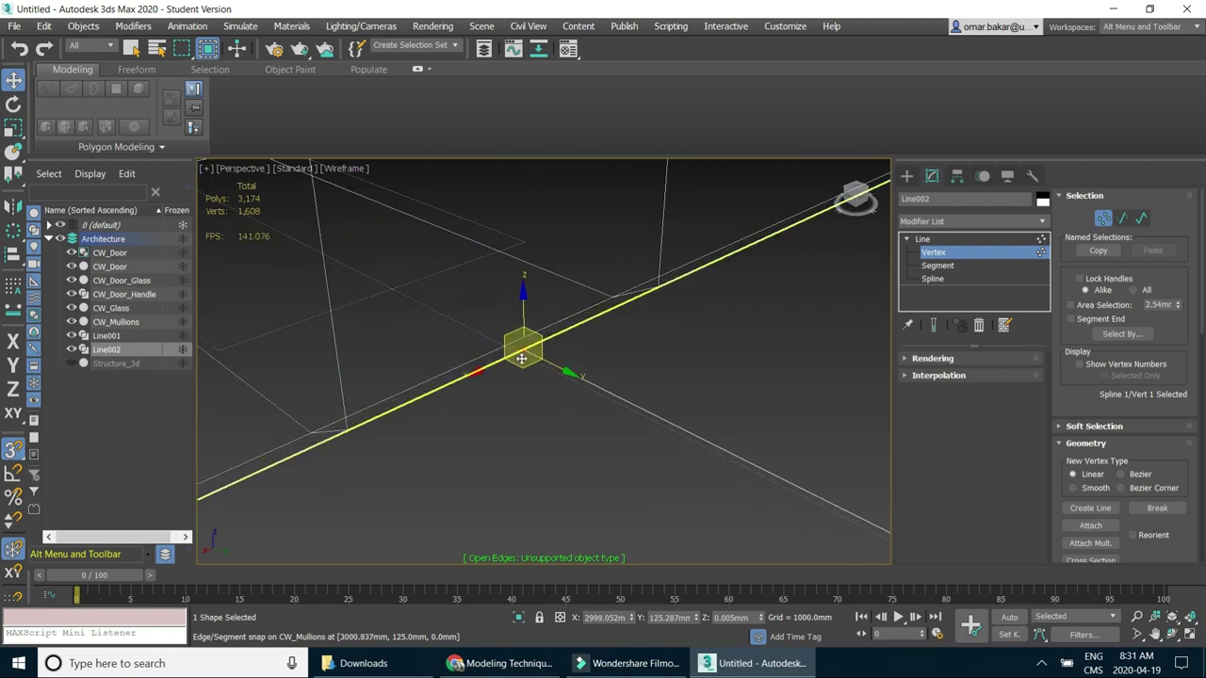
drag(497, 373, 509, 351)
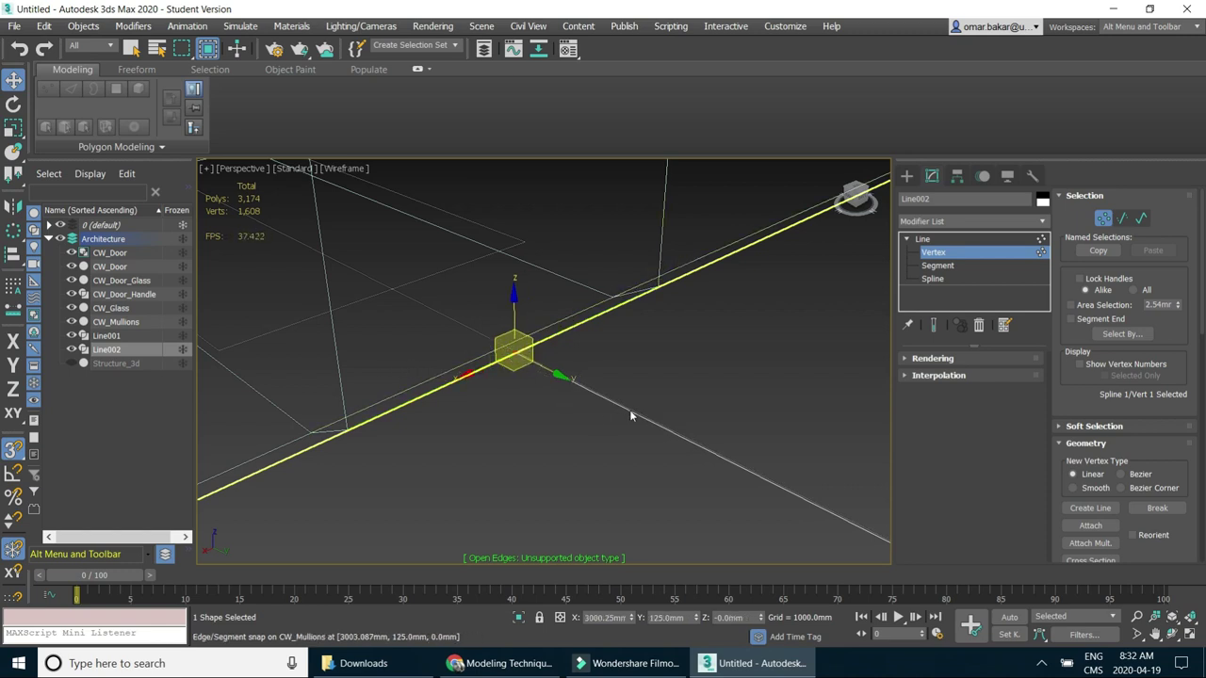
scroll(605, 440, down, 5)
mouse_move(654, 462)
alt+middle_down()
mouse_move(510, 434)
mouse_move(722, 458)
mouse_move(410, 326)
mouse_move(439, 374)
alt+middle_up()
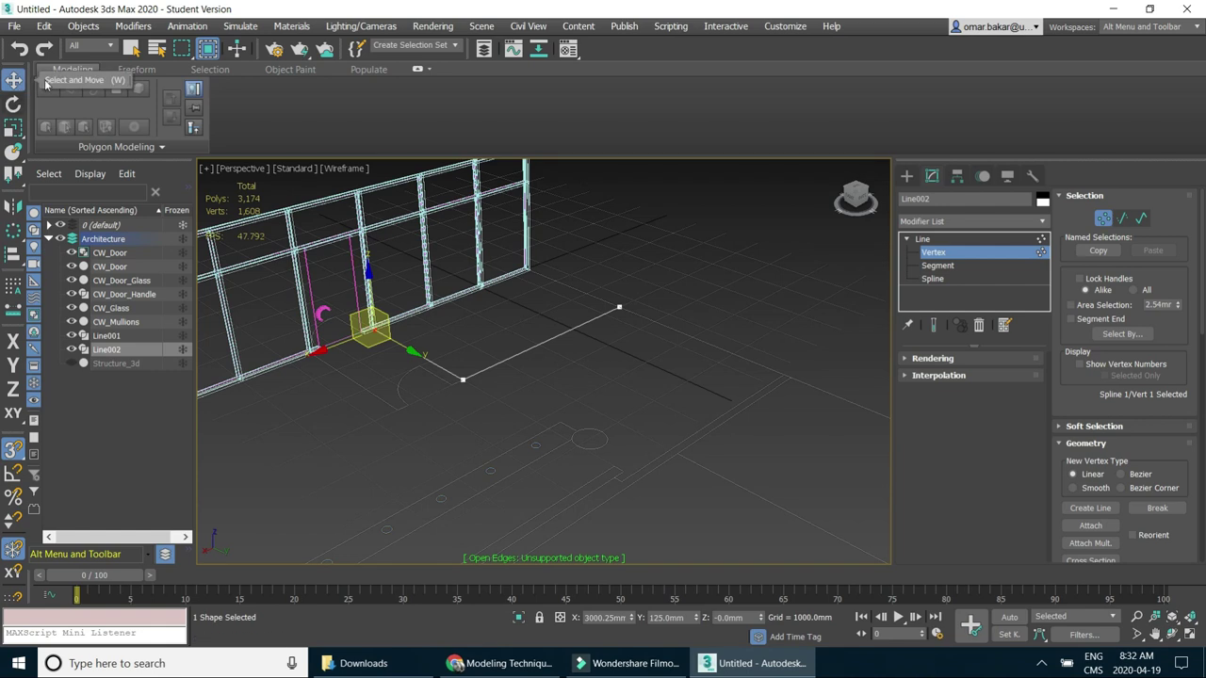
click(132, 48)
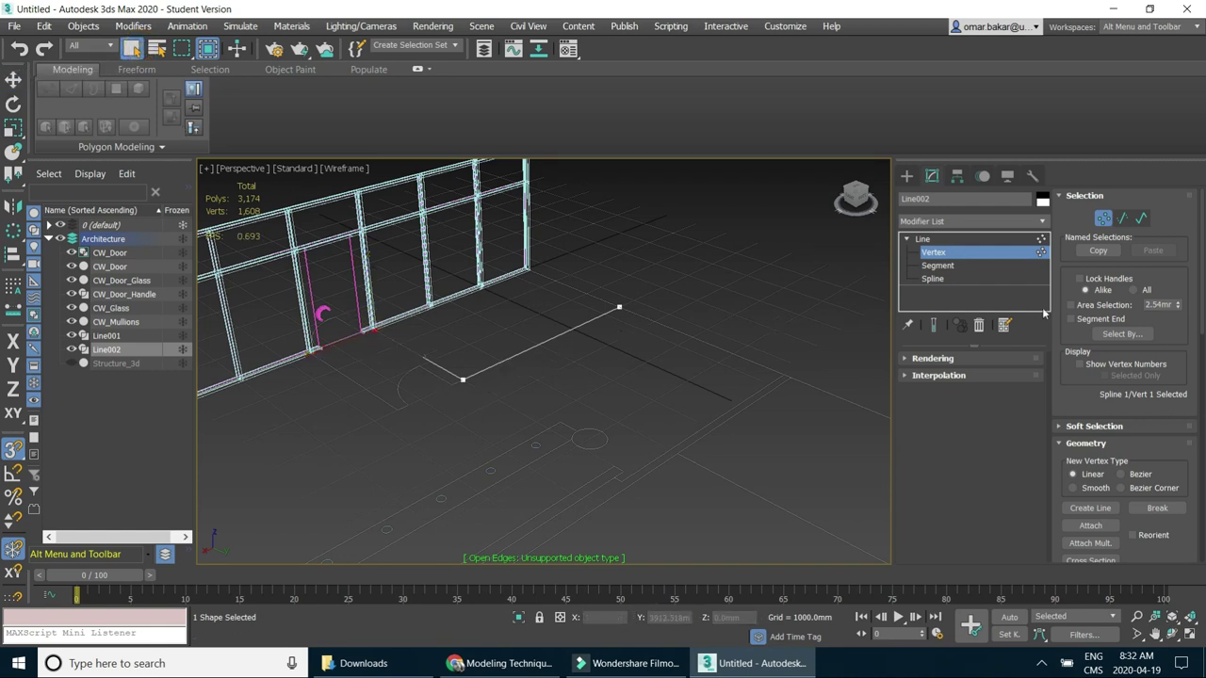
Extrude the line 3000mm with Cap Start and Cap End turned off.
click(931, 239)
click(905, 239)
click(1041, 223)
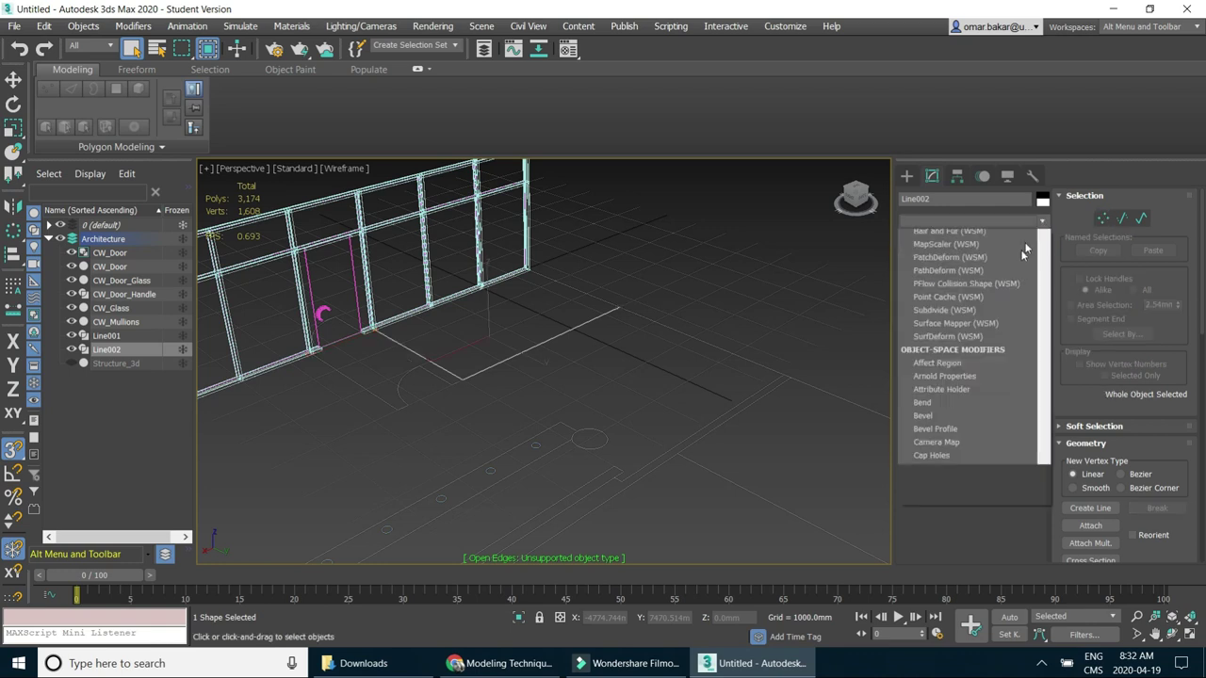
drag(1043, 315, 1043, 421)
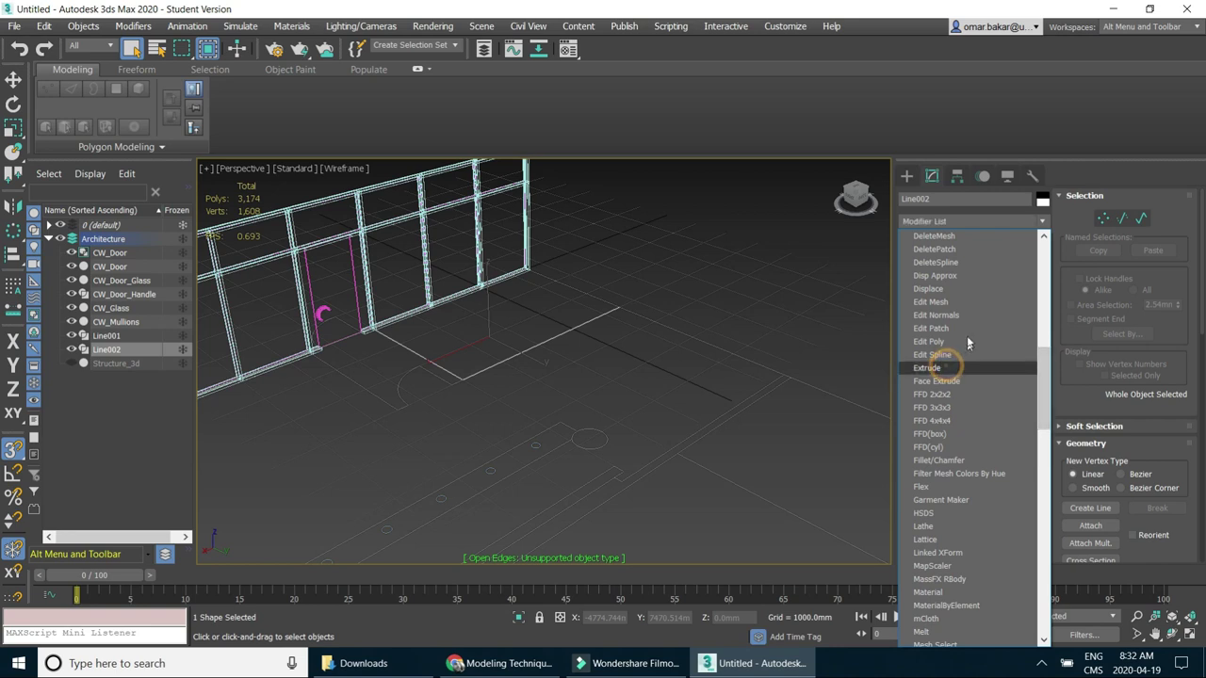
click(928, 368)
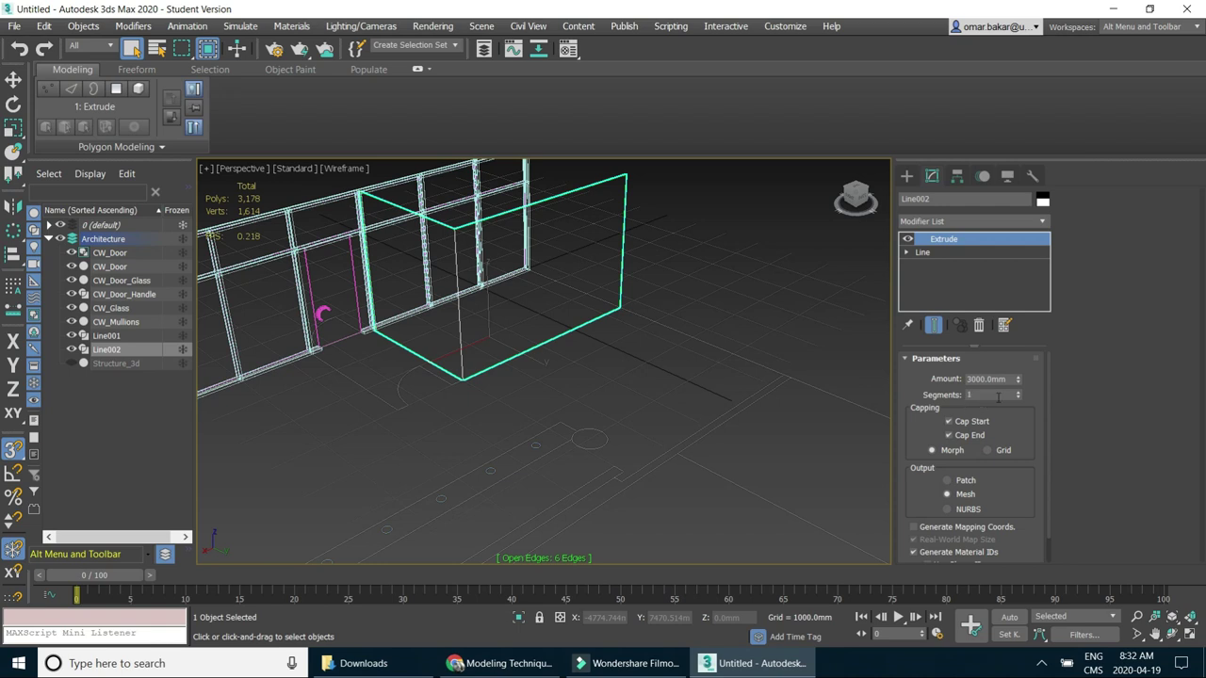
click(949, 435)
click(950, 423)
Add a Shell modifier with a 150mm Inner Amount.
click(1041, 224)
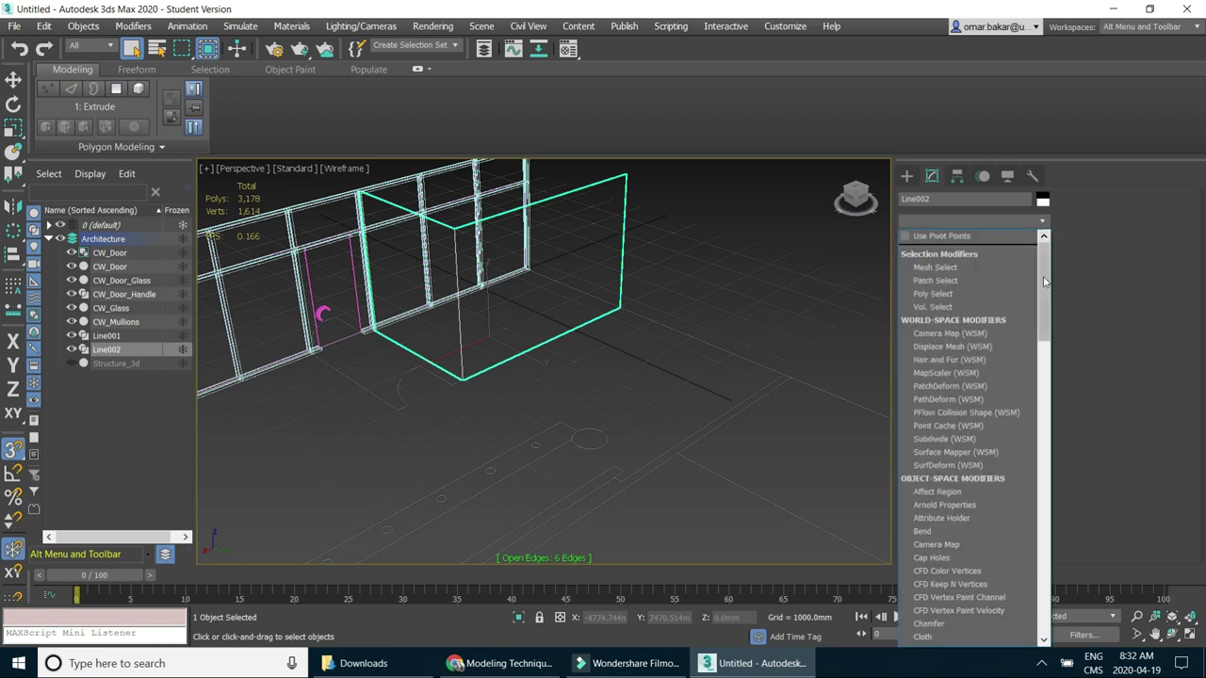
drag(1045, 283, 1050, 509)
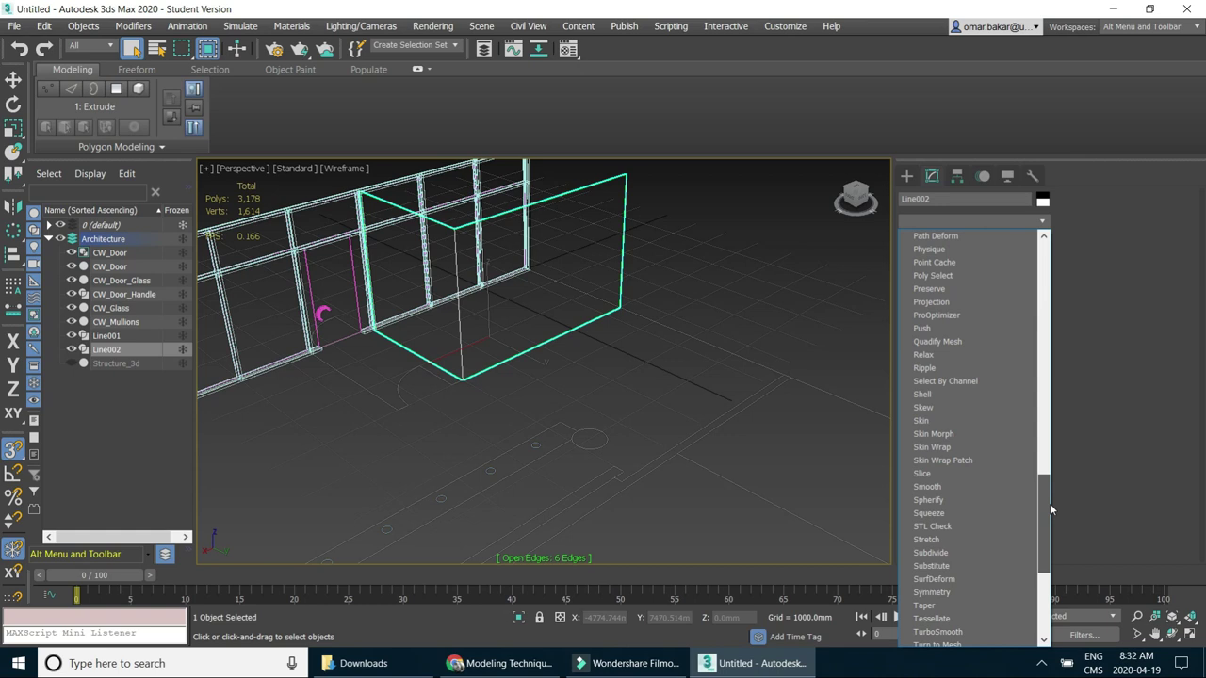
click(942, 394)
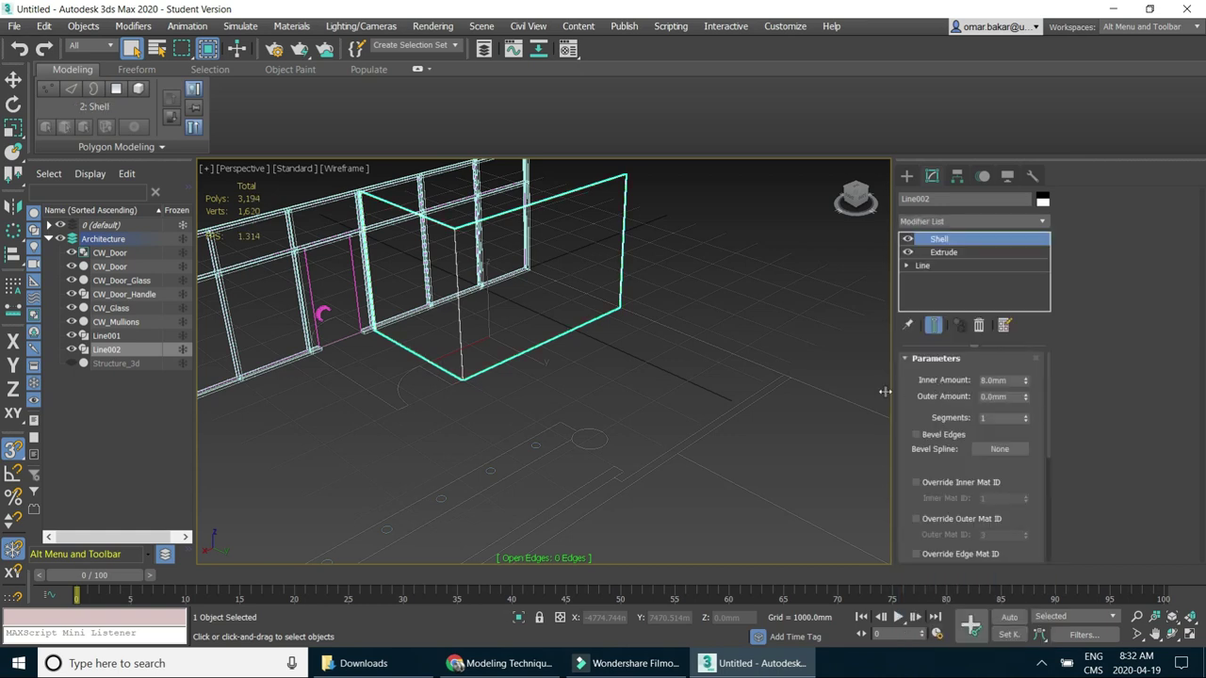
double_click(990, 379)
text(1mm)
key(Return)
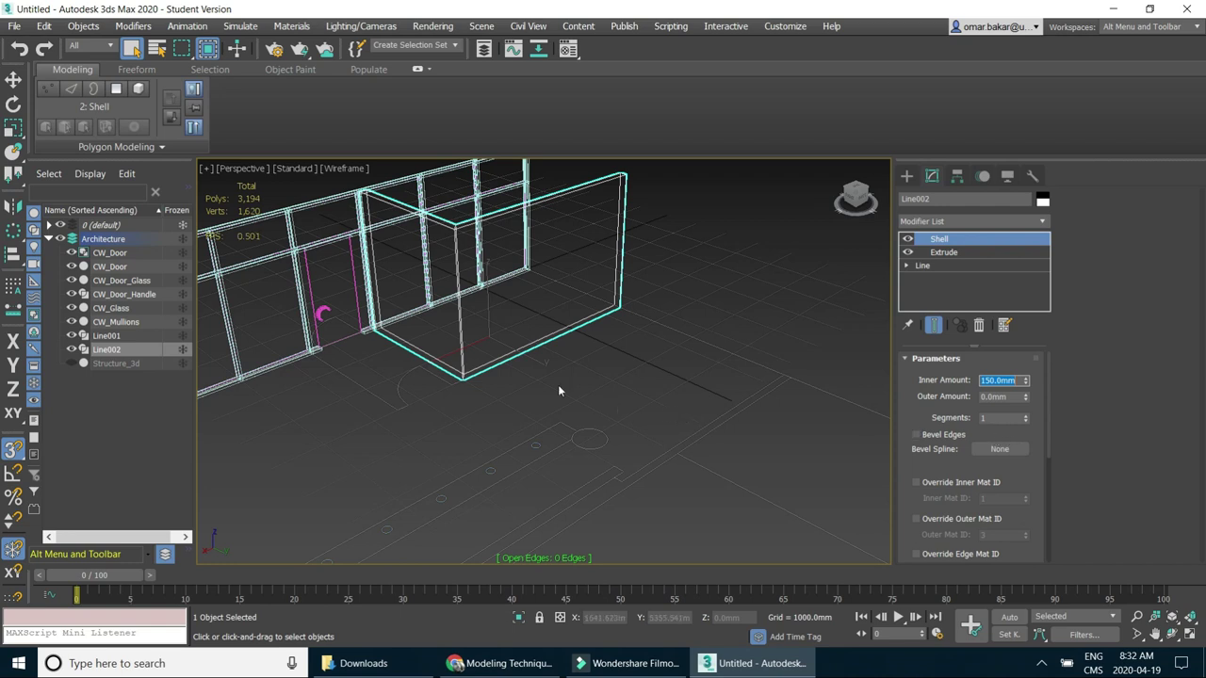
Switch the viewport to Default Shading and orbit to inspect the wall's corner return.
scroll(435, 361, up, 3)
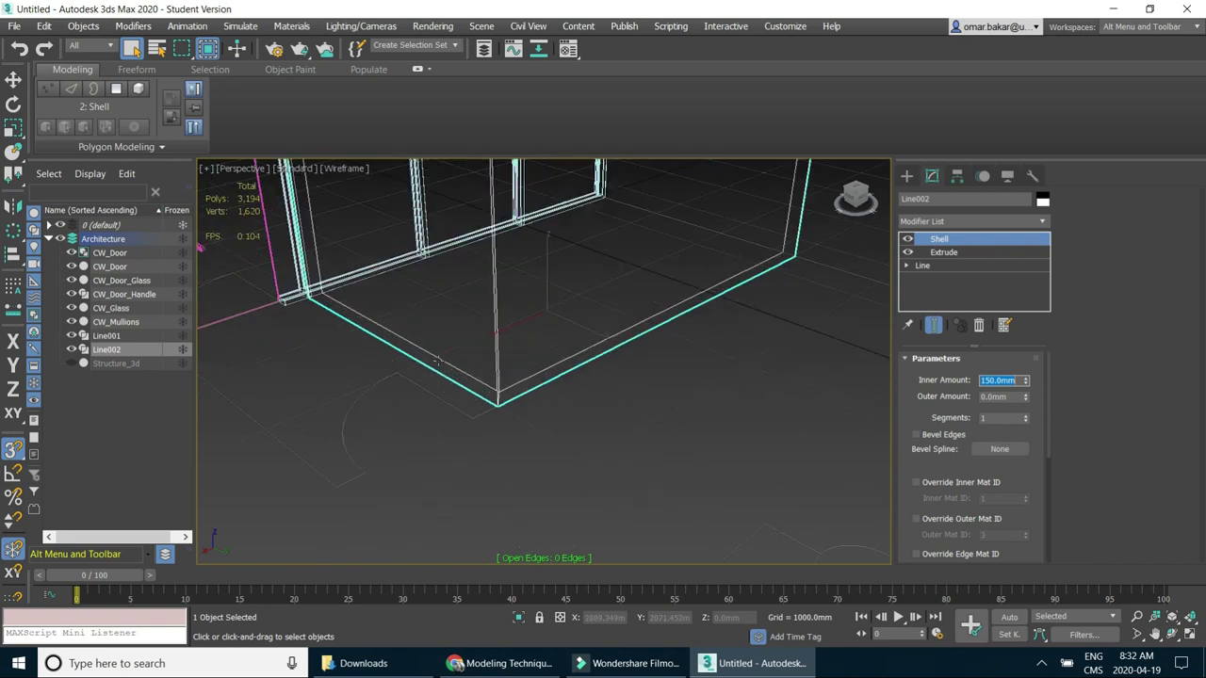
scroll(477, 384, up, 3)
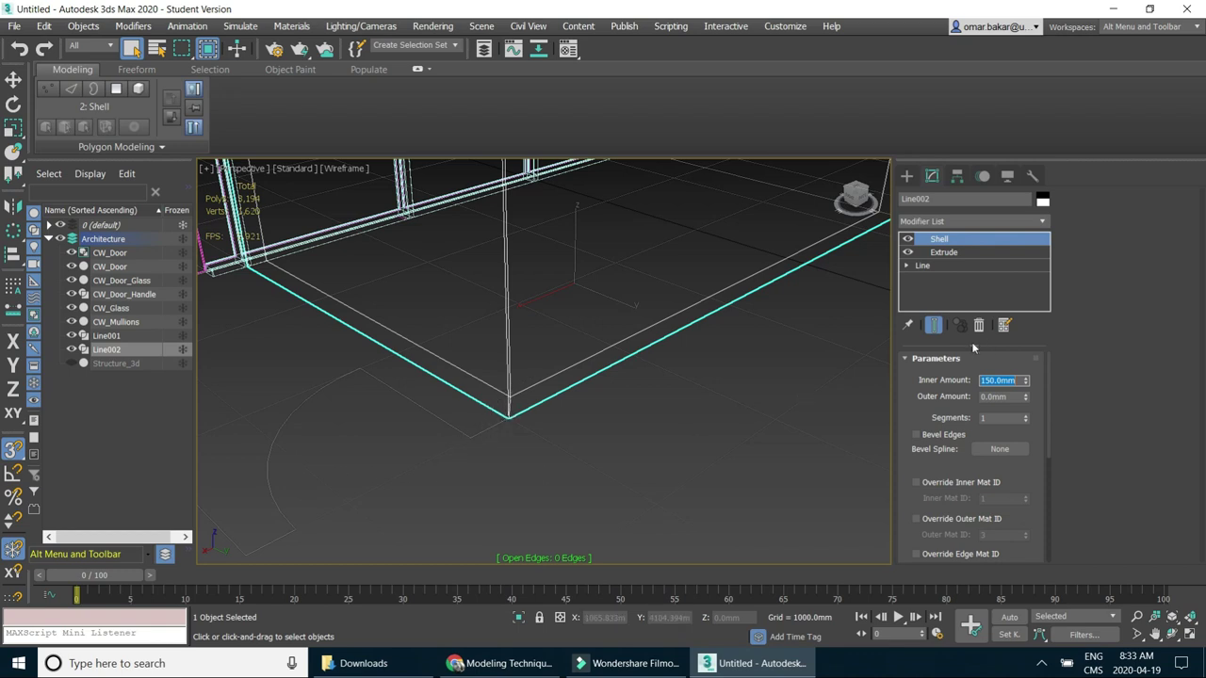
scroll(611, 386, down, 5)
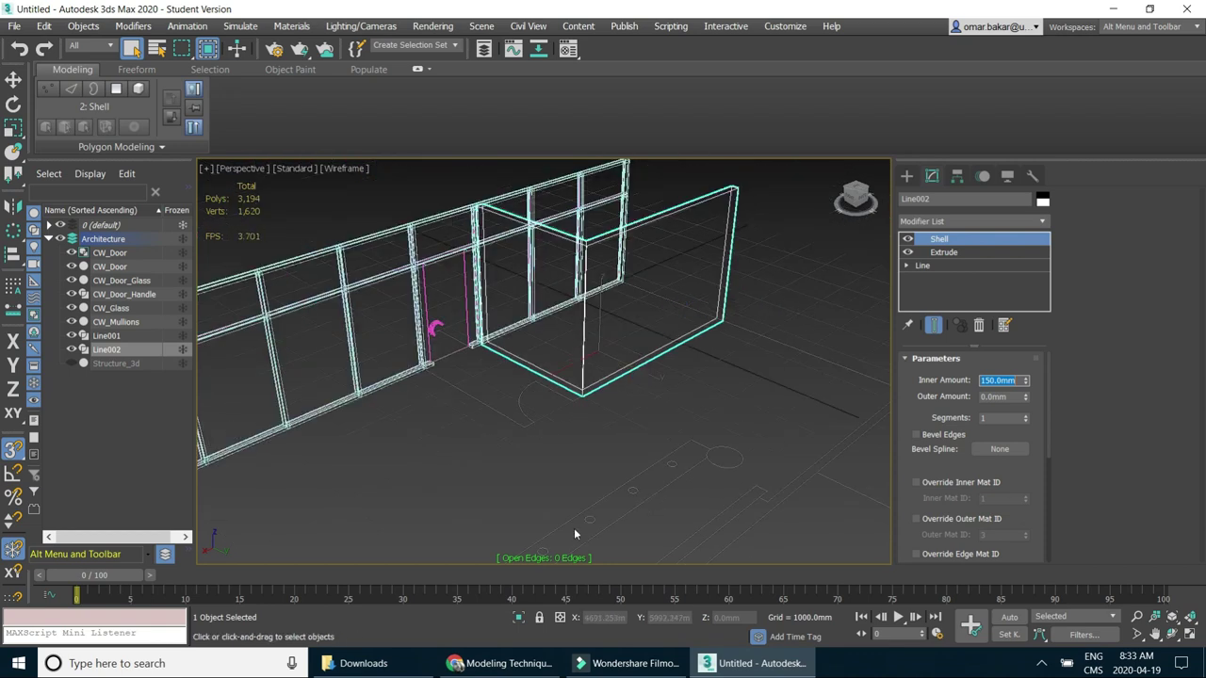
click(333, 168)
click(388, 183)
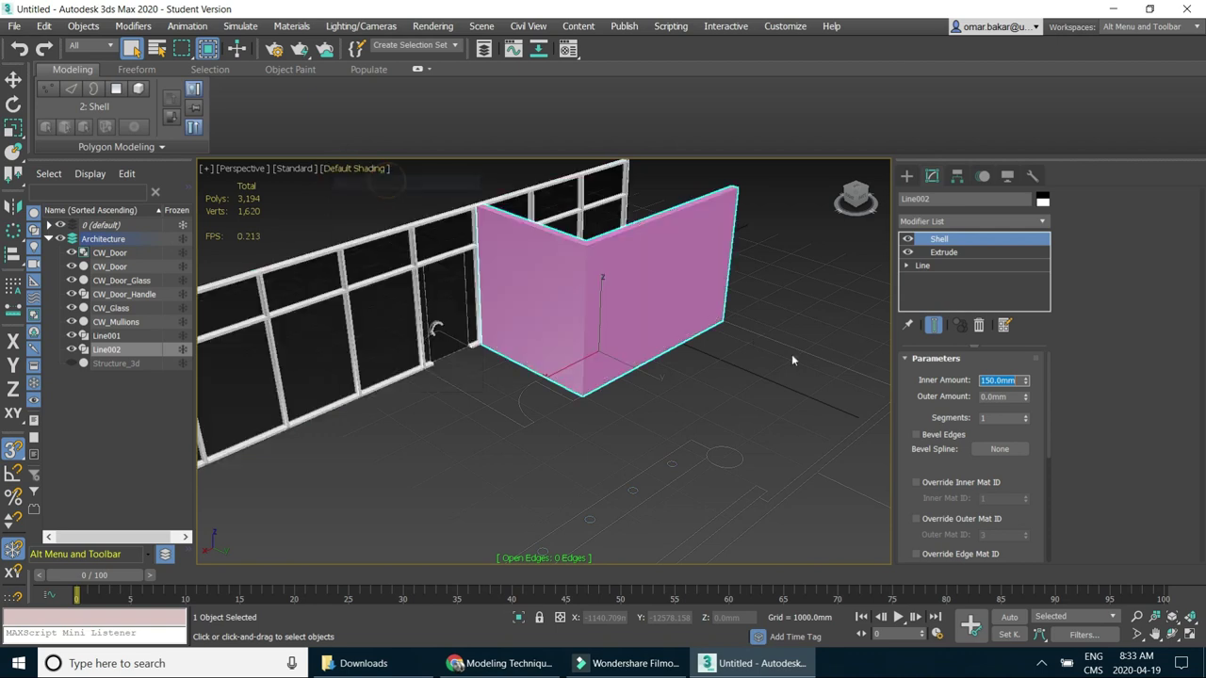
mouse_move(668, 436)
alt+middle_down()
mouse_move(722, 404)
mouse_move(650, 428)
alt+middle_up()
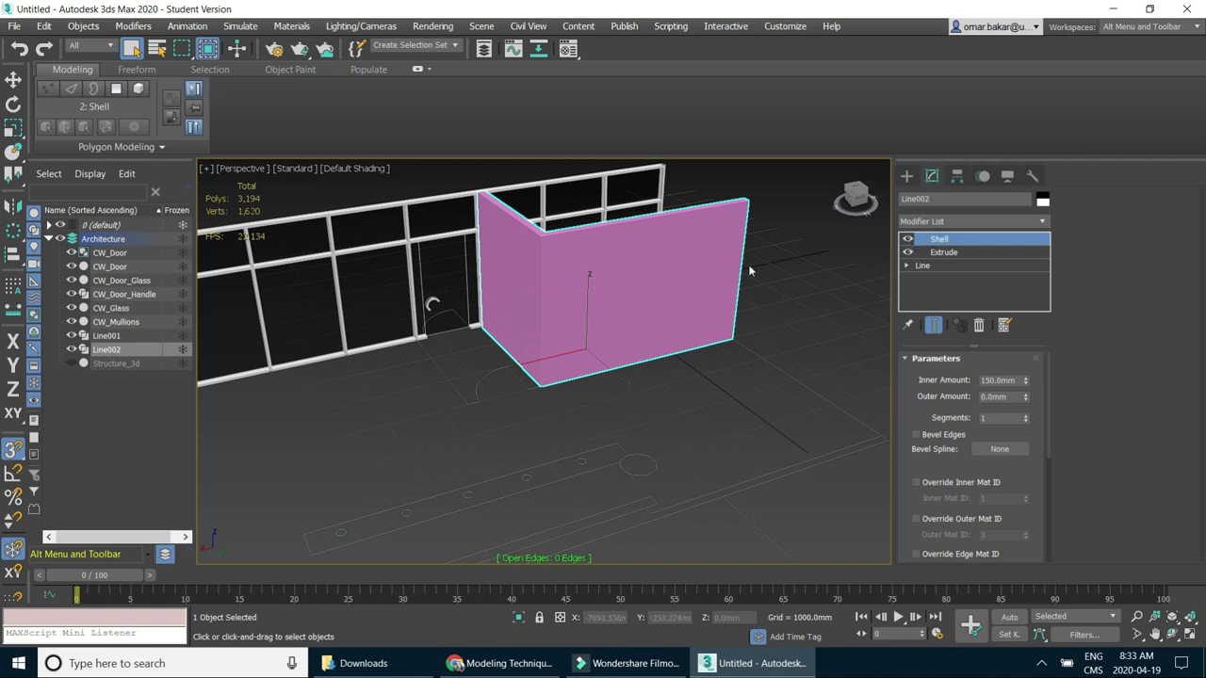
alt+middle_drag(603, 325, 527, 321)
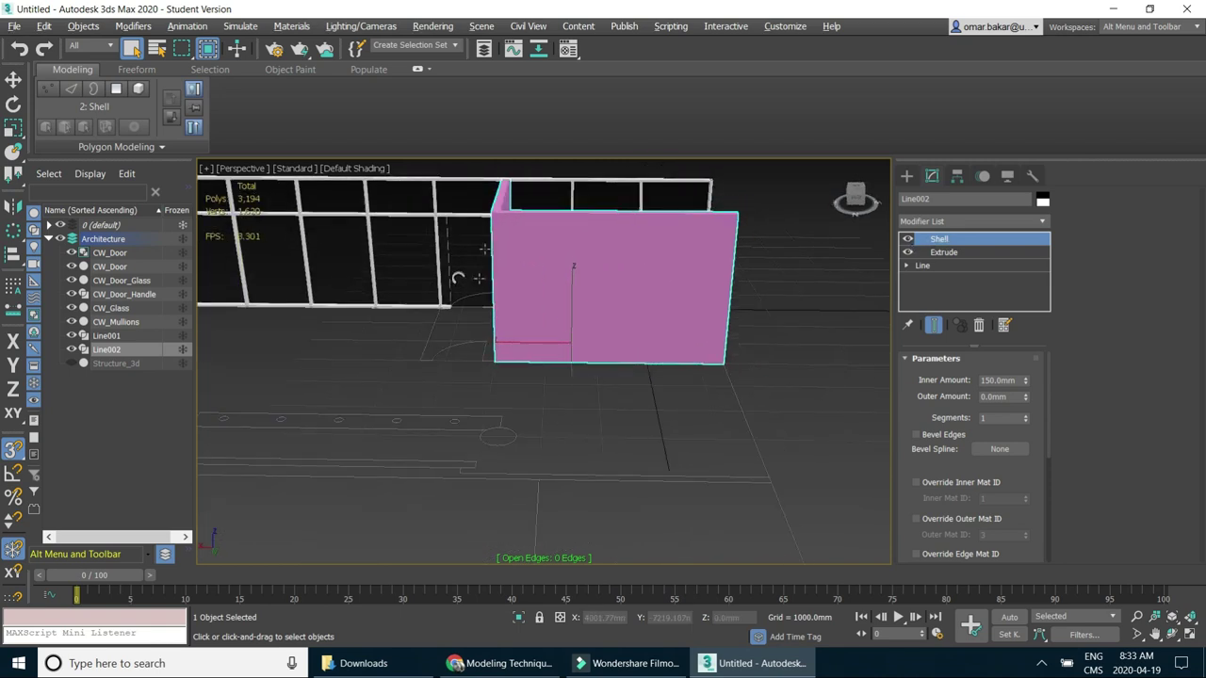
alt+middle_drag(526, 322, 546, 325)
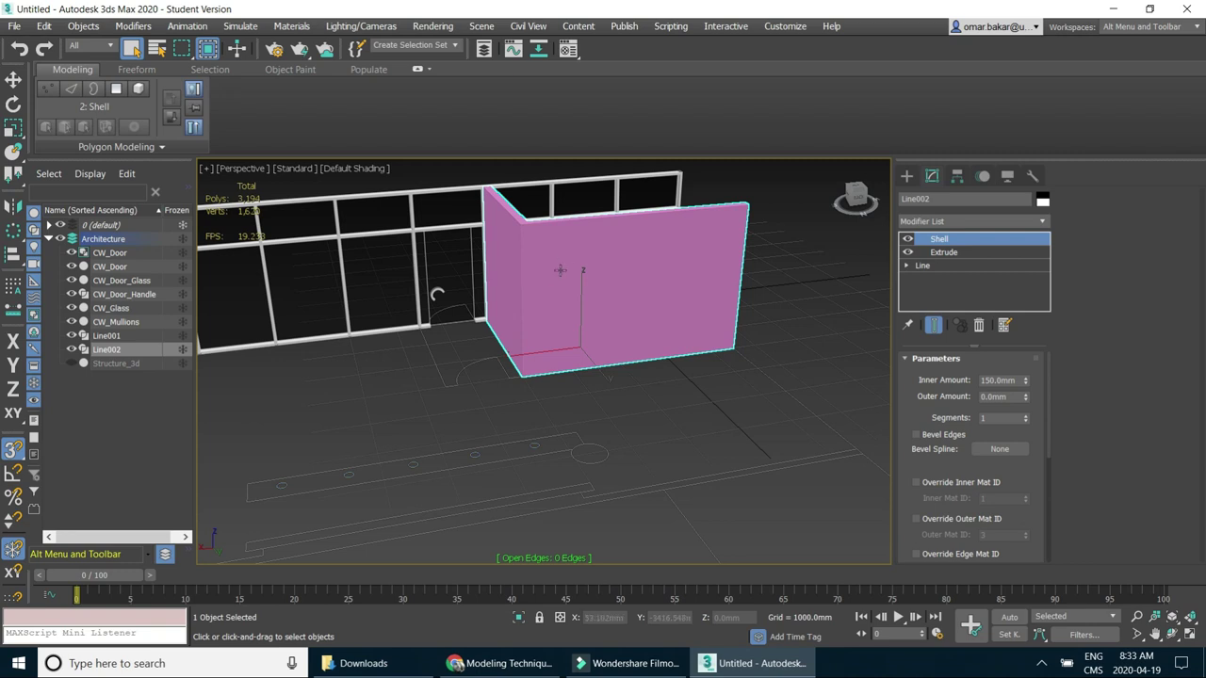
Rename Line002 to Wall_Conference.
double_click(936, 200)
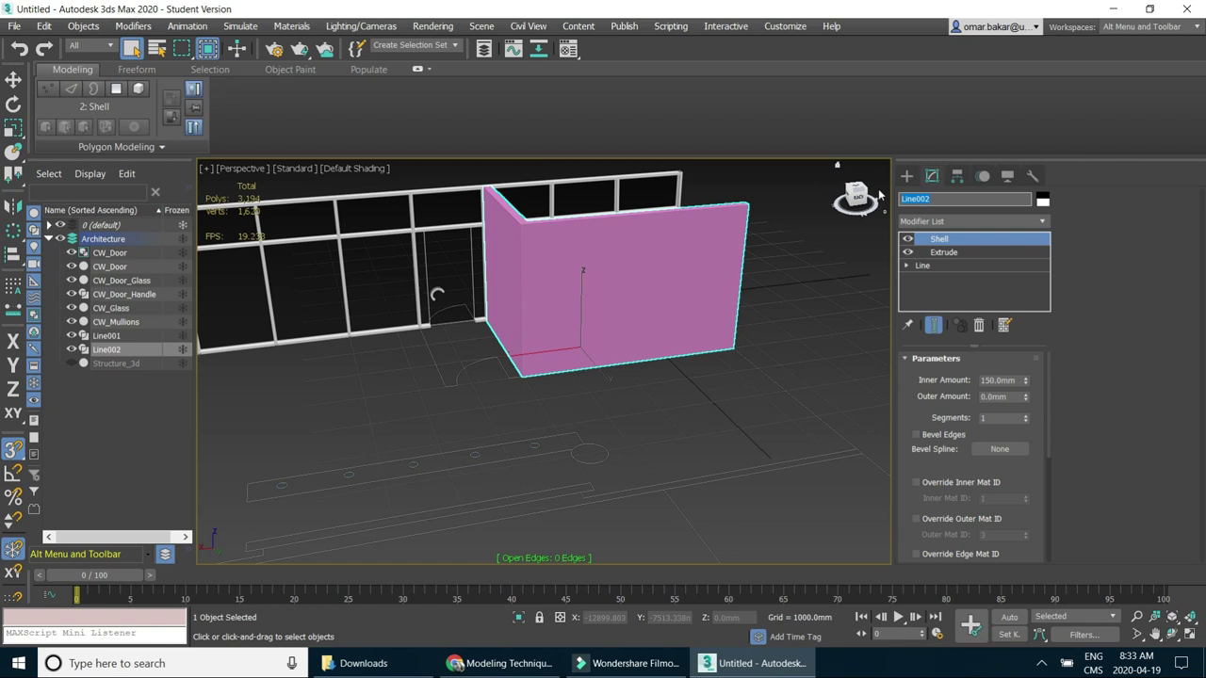
text(Wall_Conference)
key(Return)
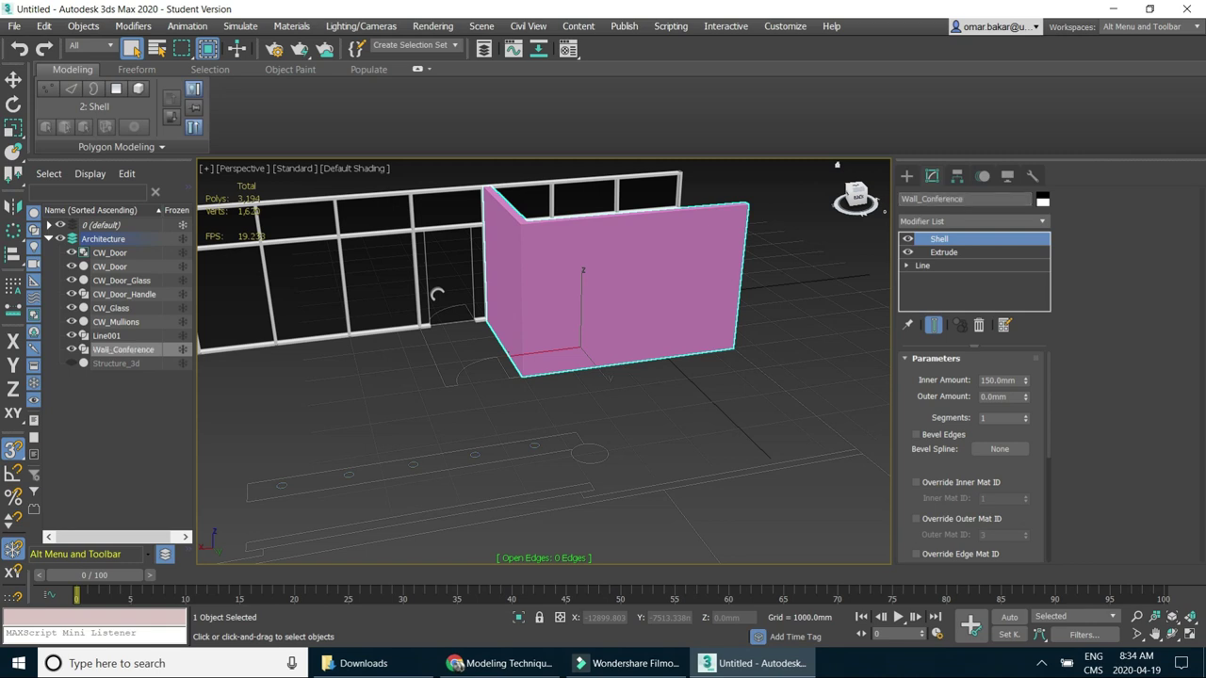
Set the wall's object colour to grey and display it see-through.
click(1041, 199)
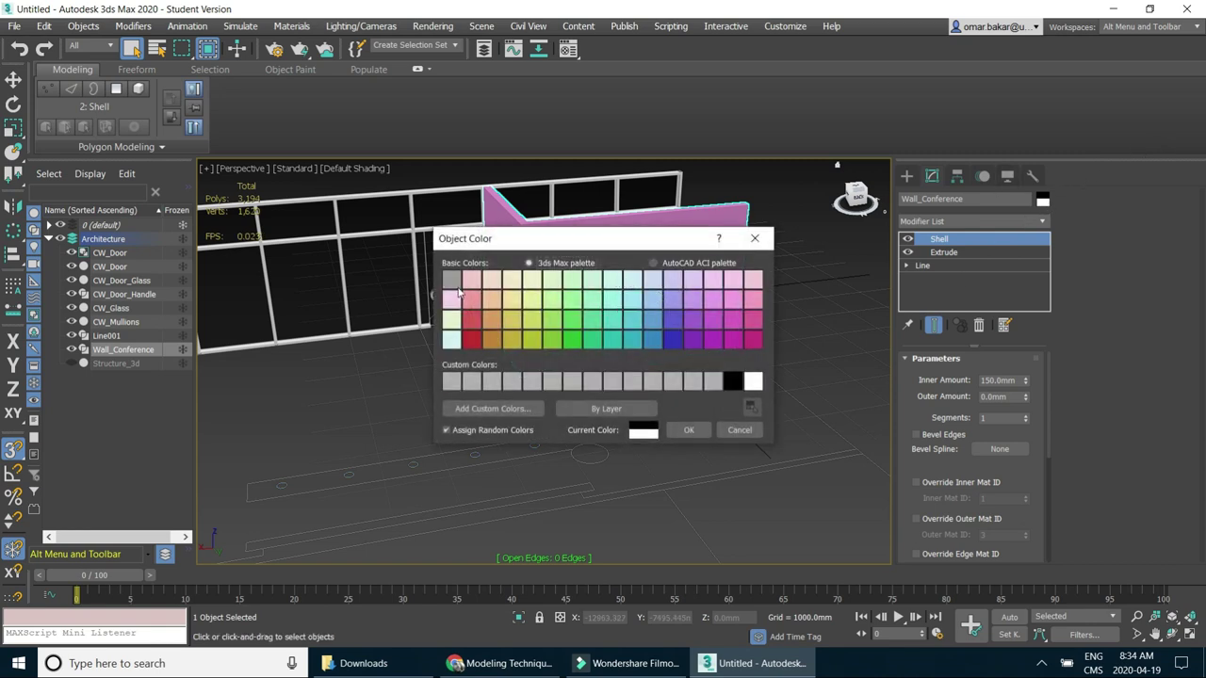
click(451, 278)
click(689, 429)
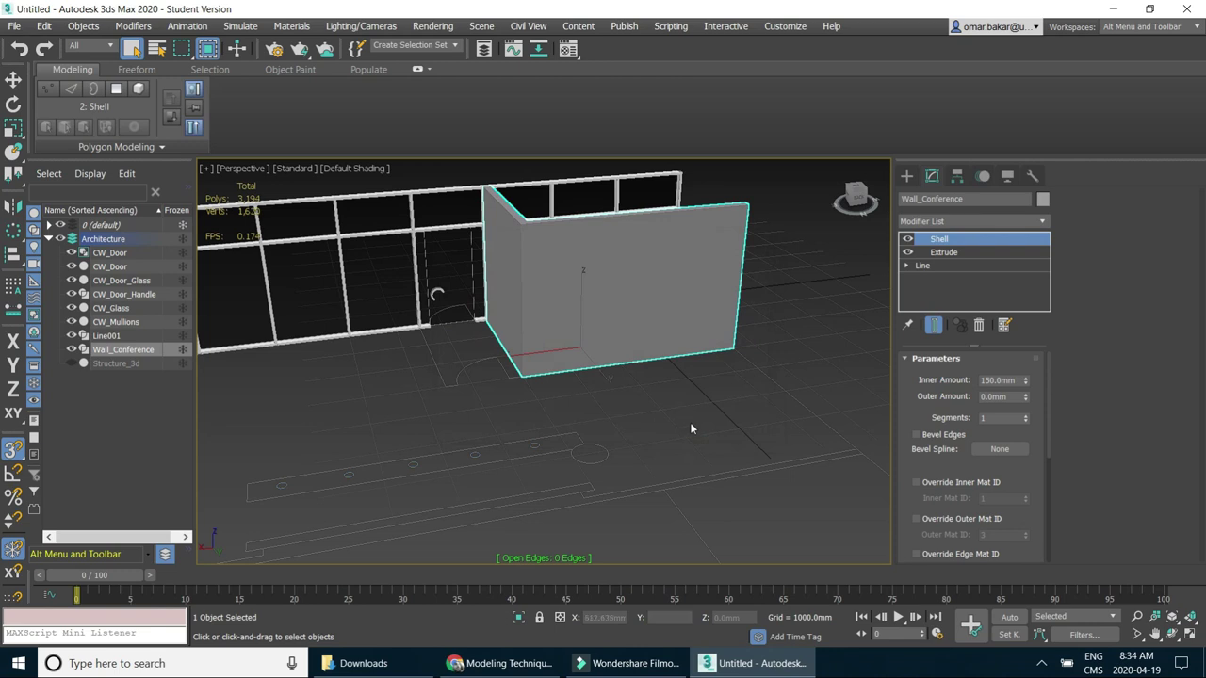
key(alt+x)
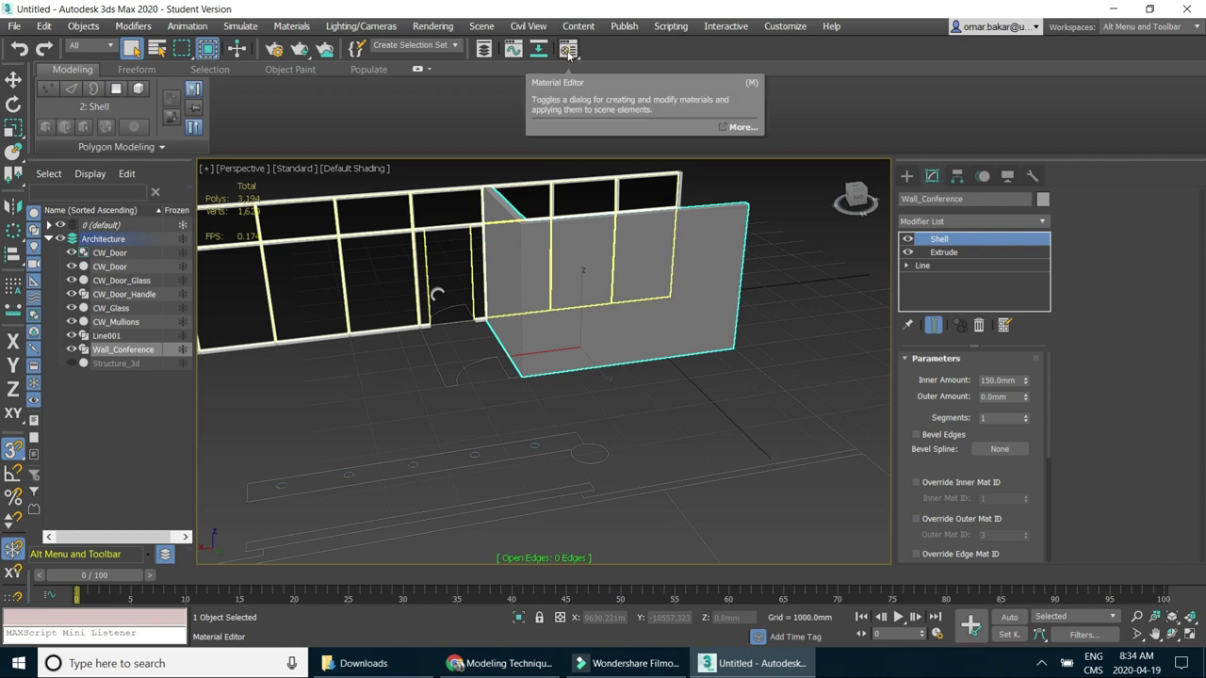
In the Material Editor, make the third slot a Satin Varnished Wood Physical Material.
click(568, 50)
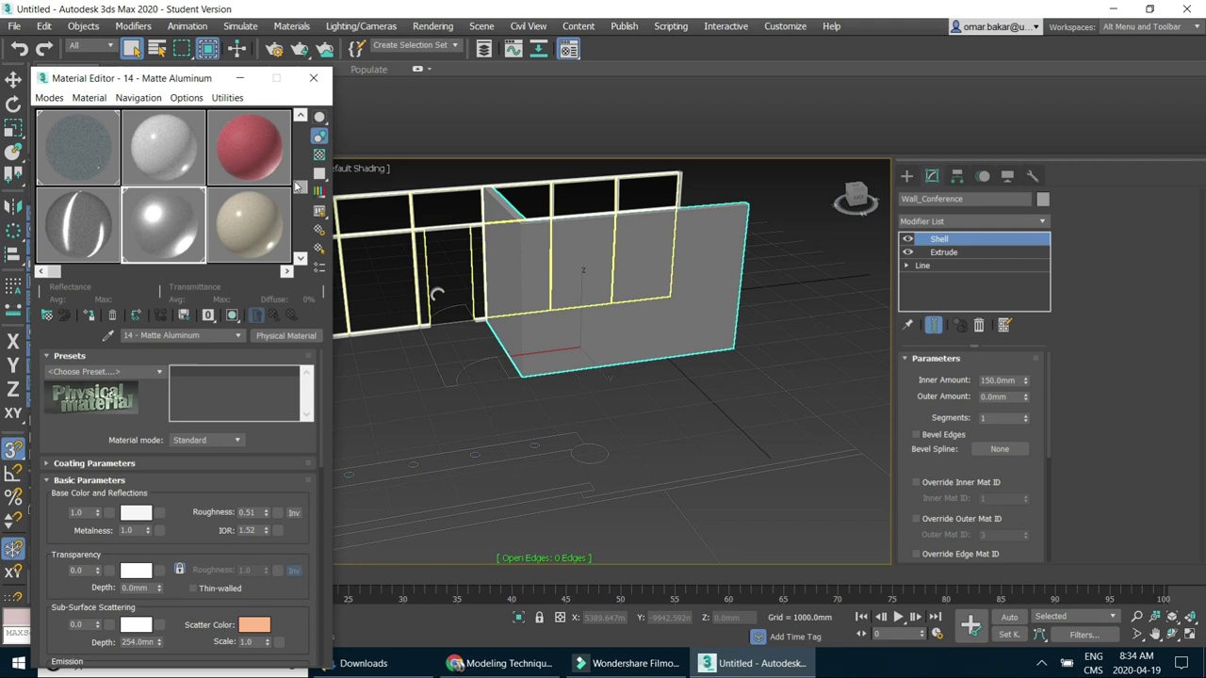
drag(298, 191, 305, 160)
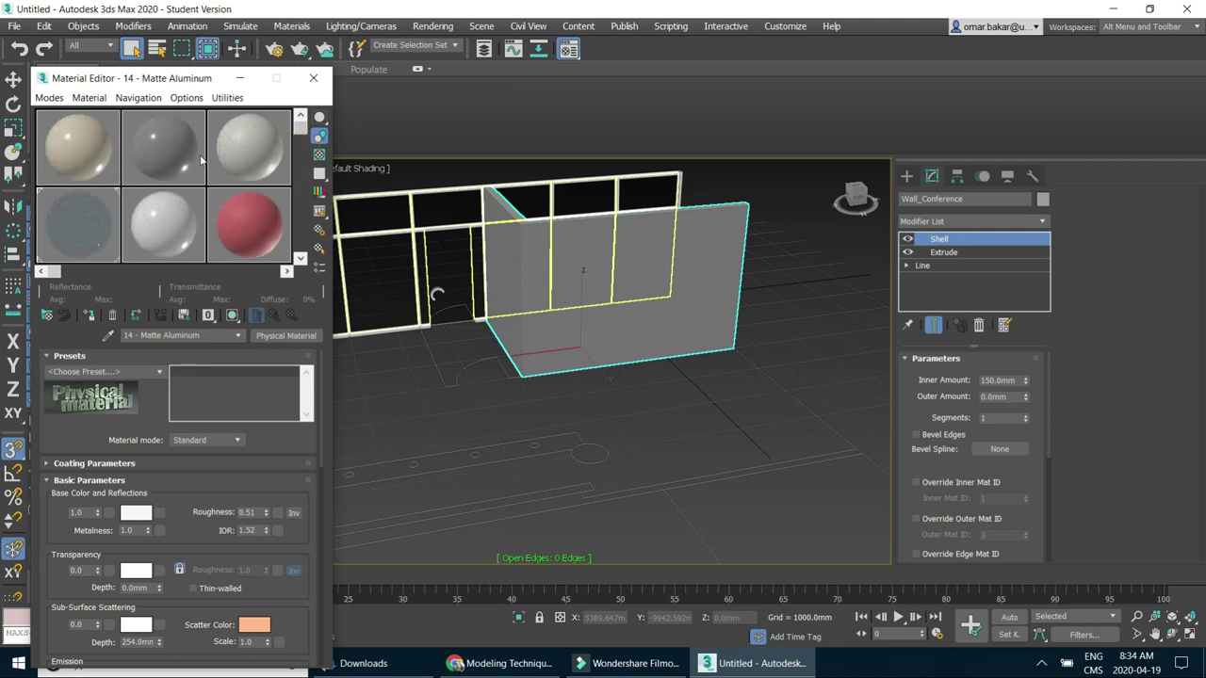
click(255, 138)
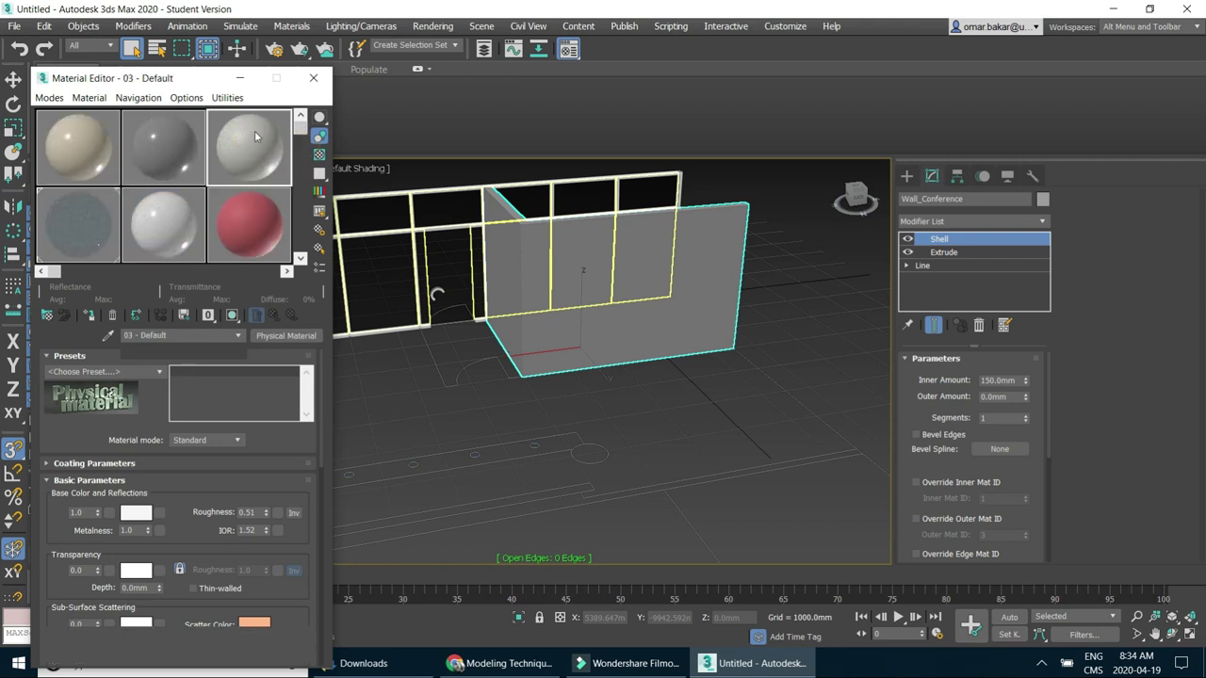
click(156, 375)
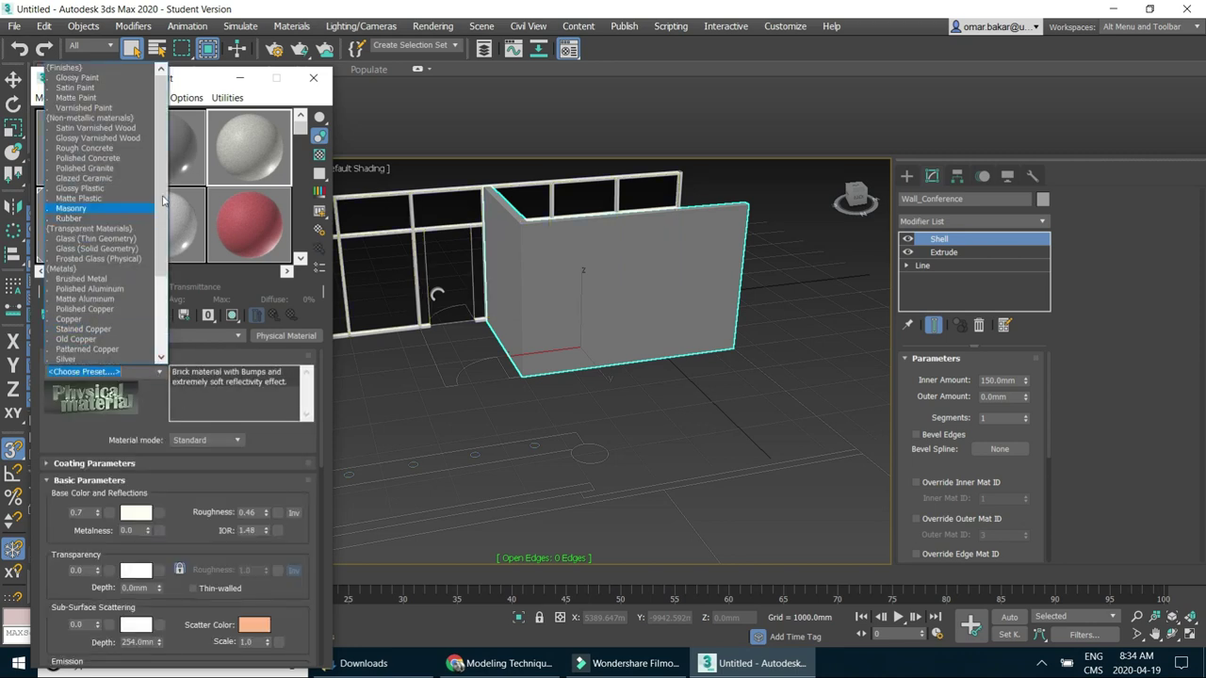
mouse_move(165, 180)
mouse_down()
mouse_move(165, 224)
mouse_move(164, 181)
mouse_up()
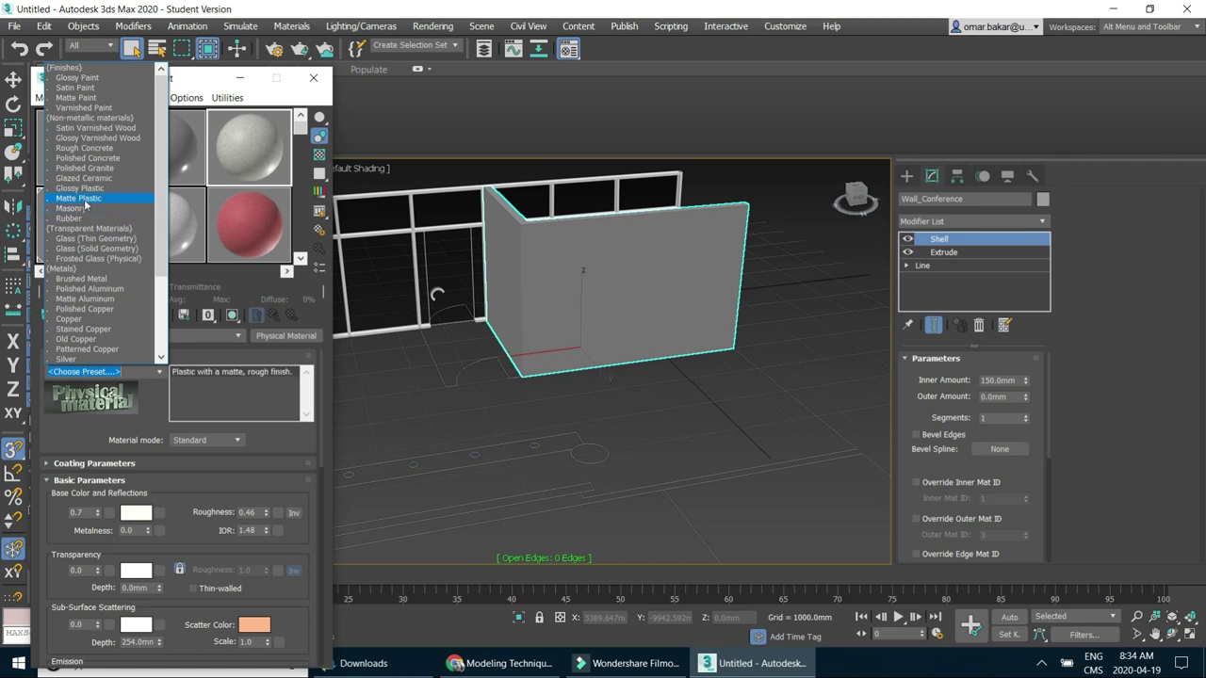
click(86, 148)
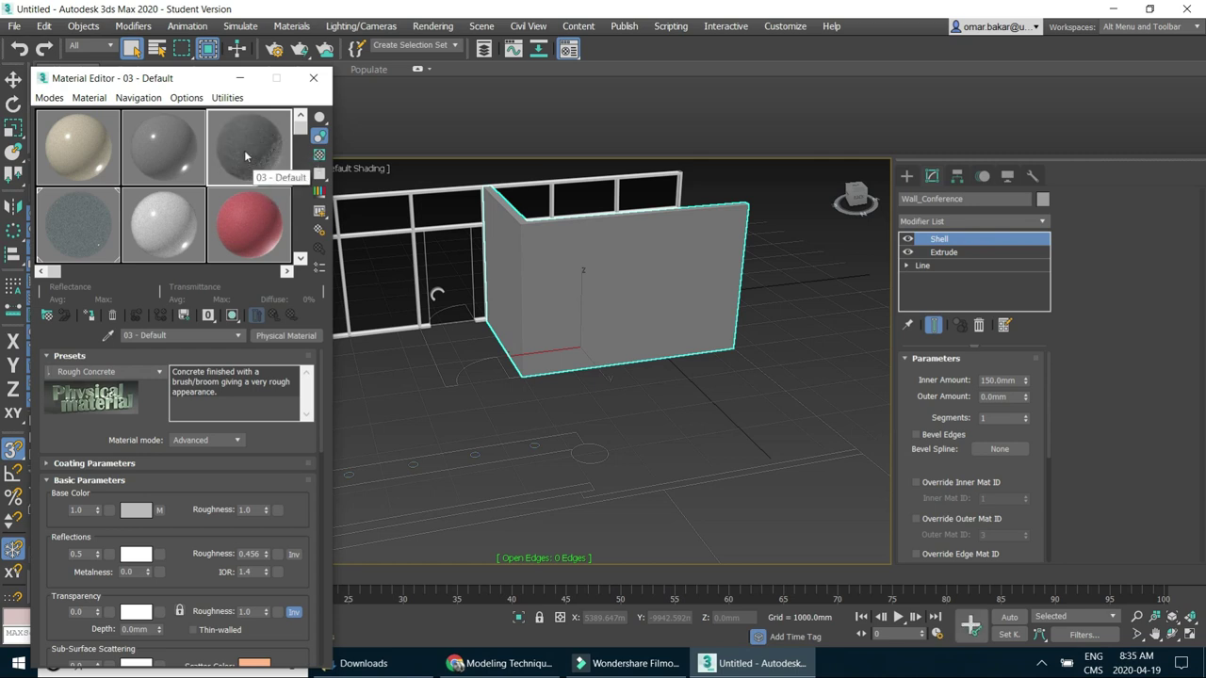
Assign the wood material to the wall, show it shaded, and restore see-through.
drag(242, 151, 534, 276)
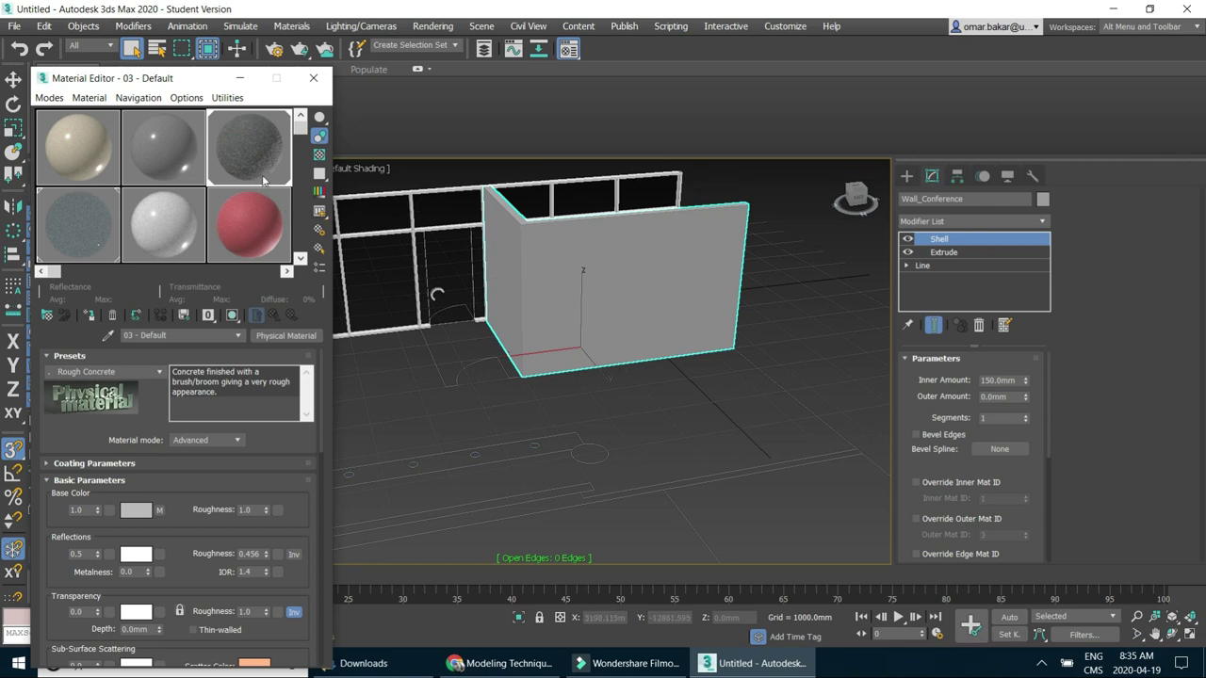
click(233, 315)
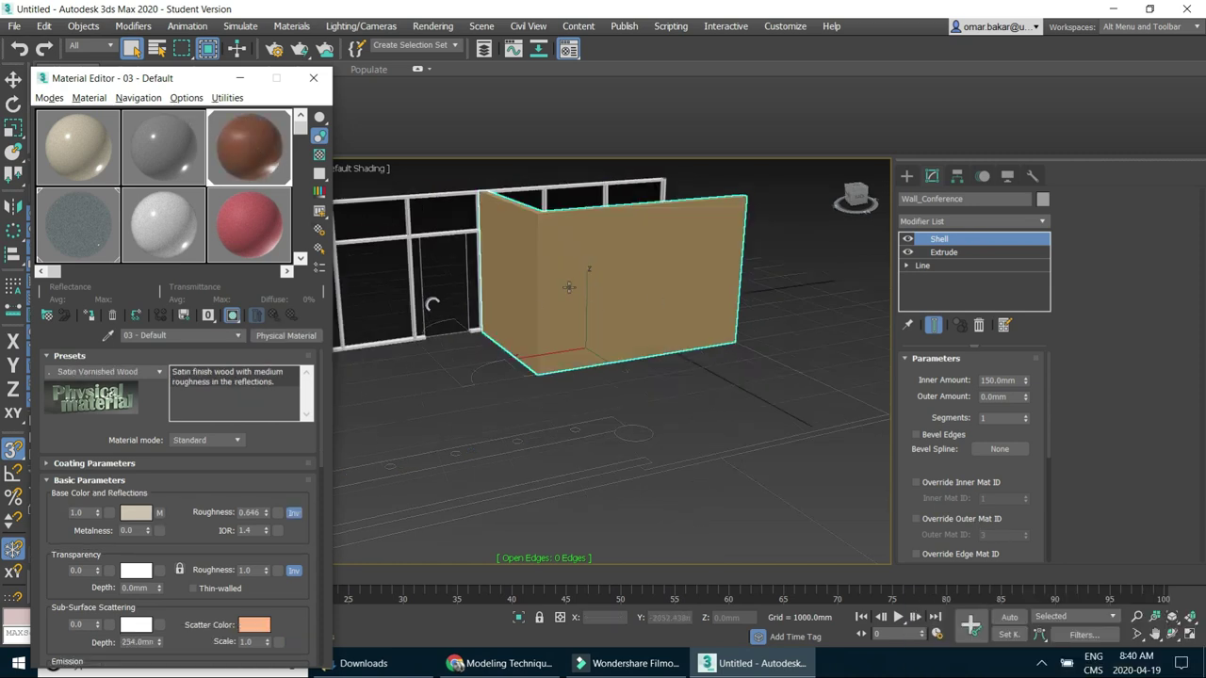
key(alt+x)
key(alt+x)
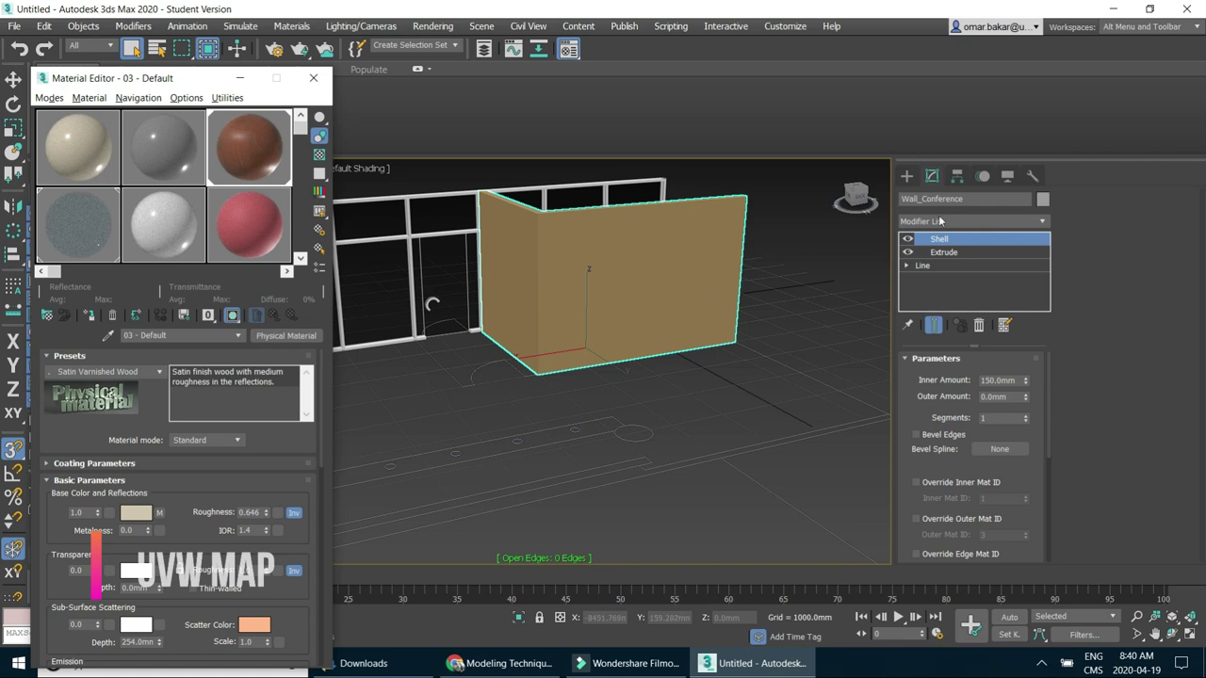
Remove a wrongly added modifier from the wall's stack.
click(1041, 221)
mouse_move(1043, 246)
mouse_down()
mouse_move(1077, 464)
mouse_move(1076, 566)
mouse_up()
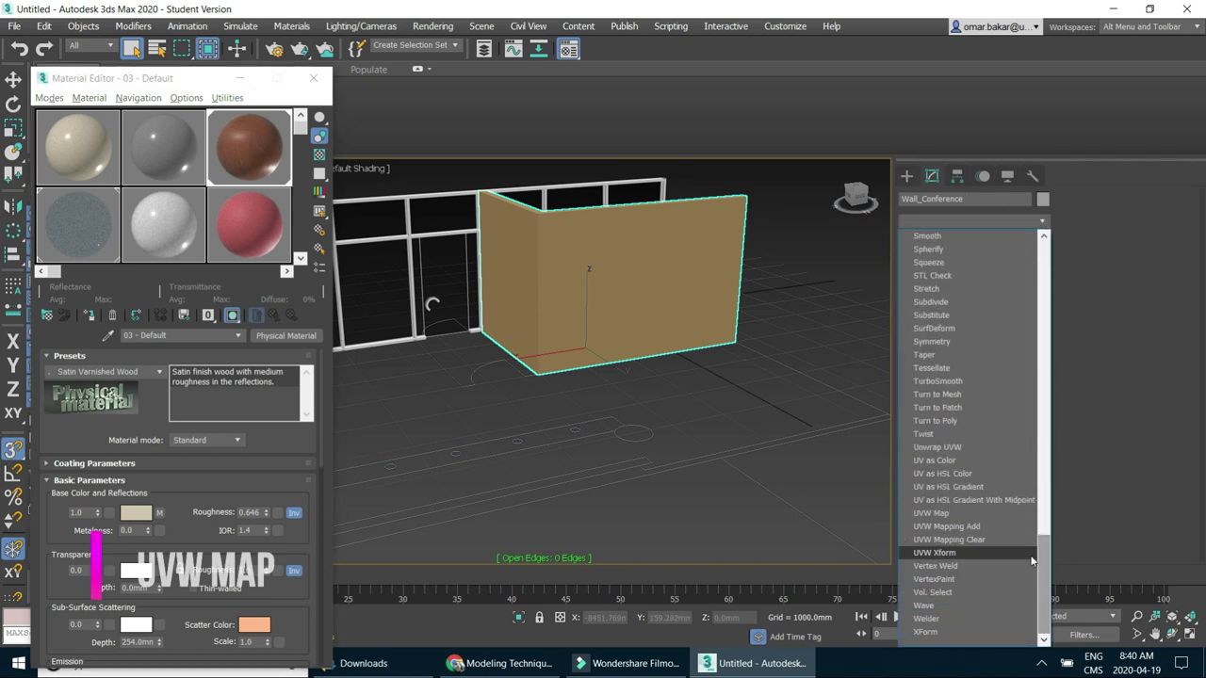
click(930, 507)
click(979, 325)
Add a Box UVW Map with Real-World Map Size off and close the Material Editor.
click(1041, 220)
drag(1043, 247, 1049, 603)
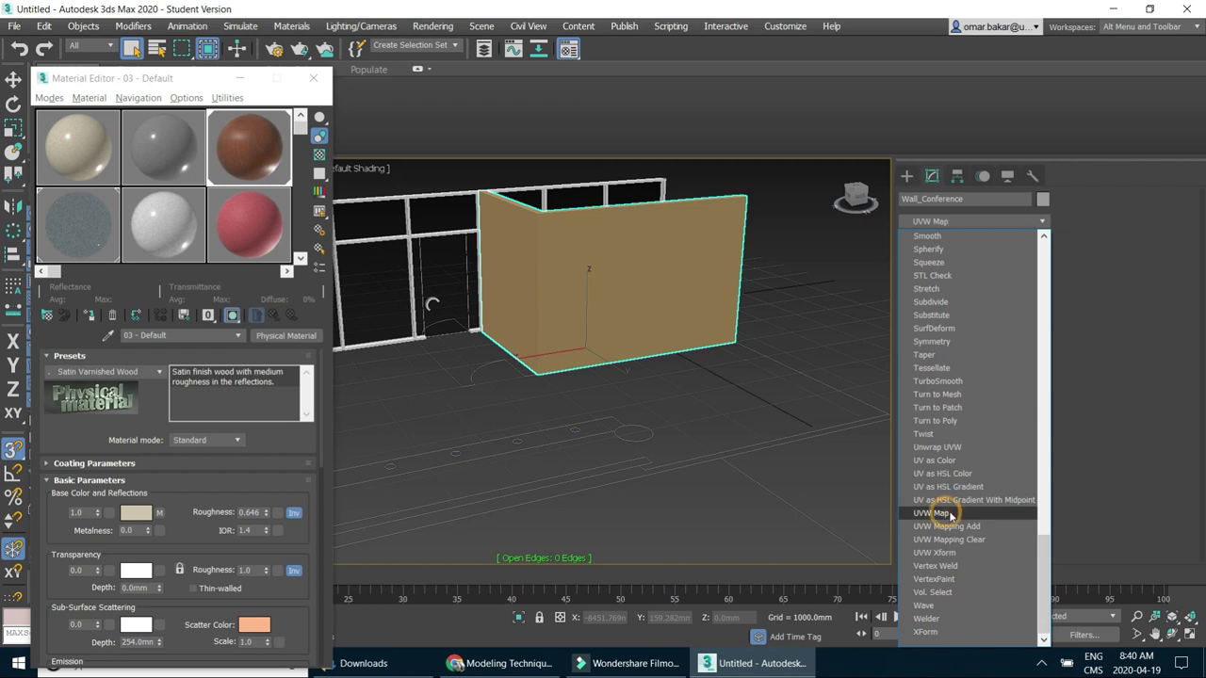
click(950, 513)
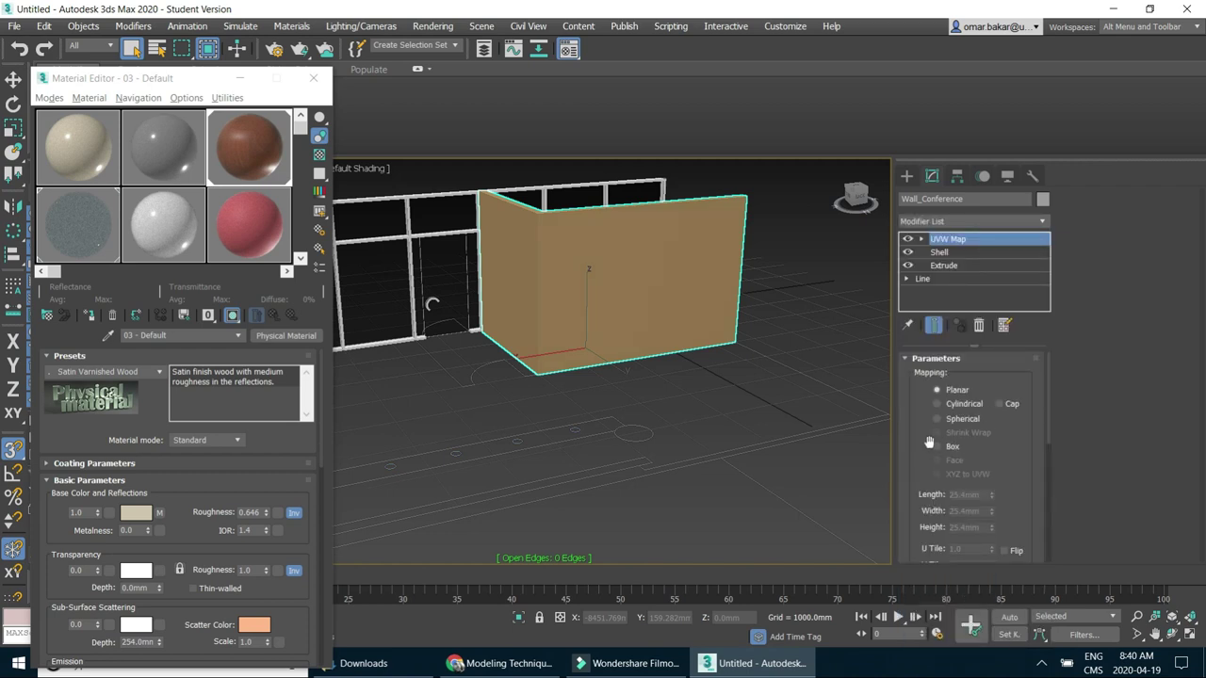
click(933, 446)
drag(1006, 450, 1008, 363)
drag(1007, 411, 1007, 380)
click(918, 485)
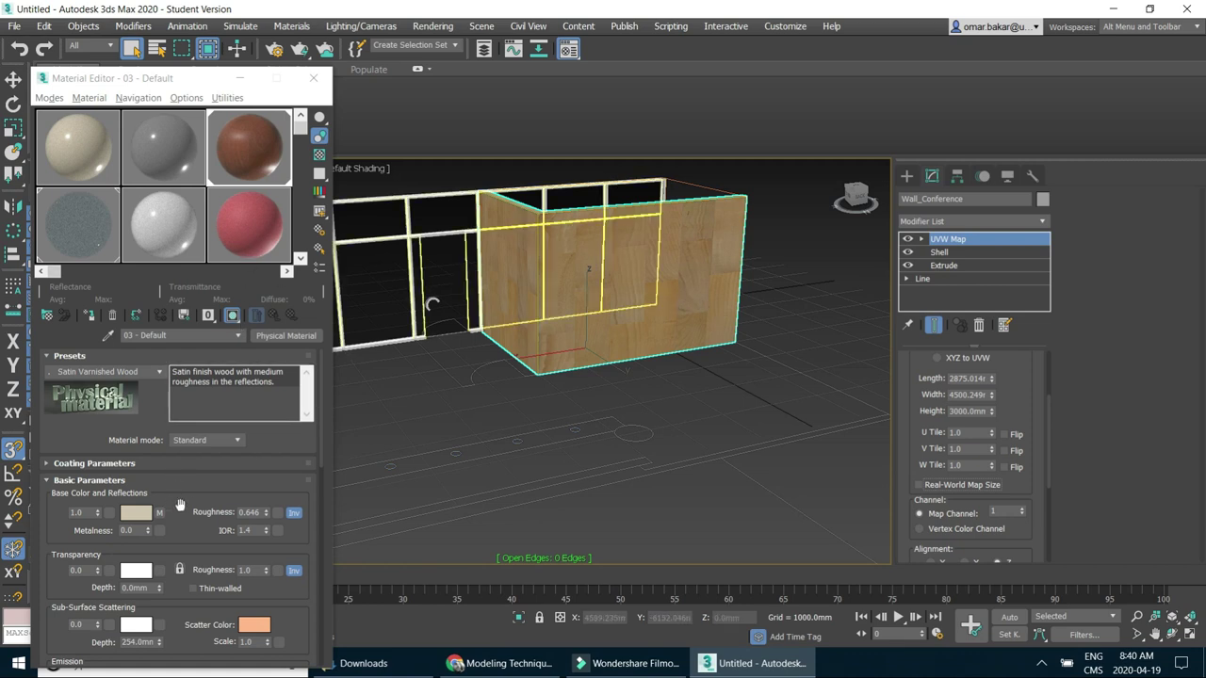
scroll(182, 441, down, 3)
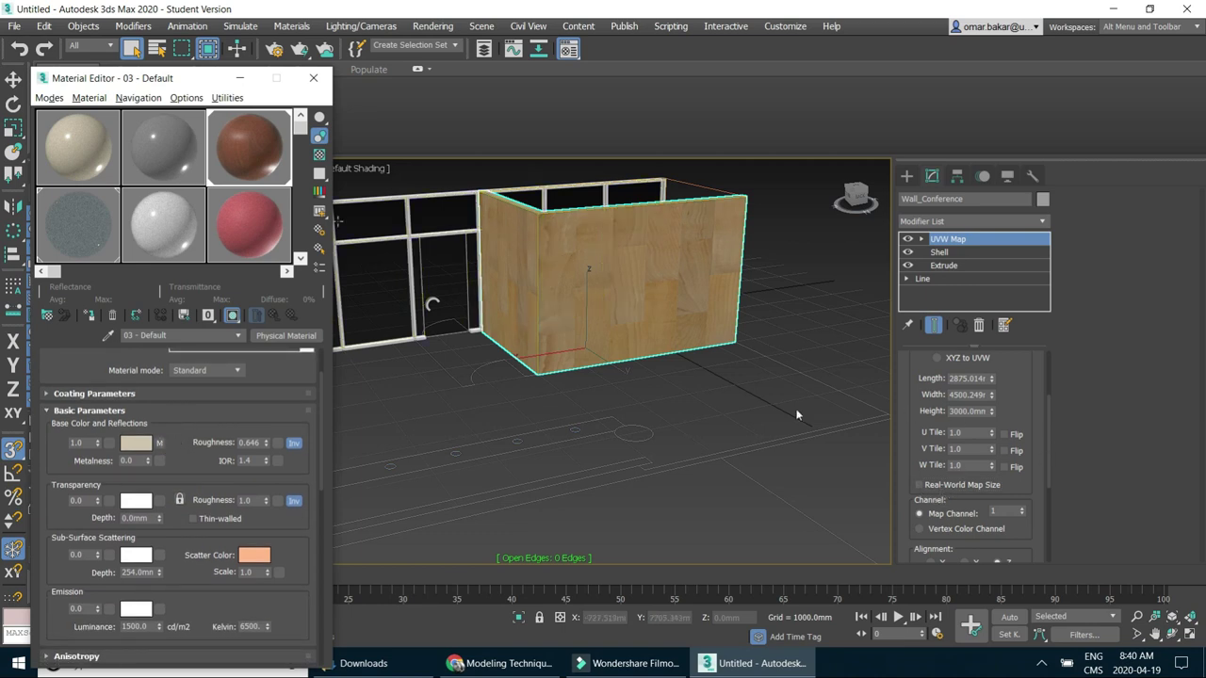
click(312, 78)
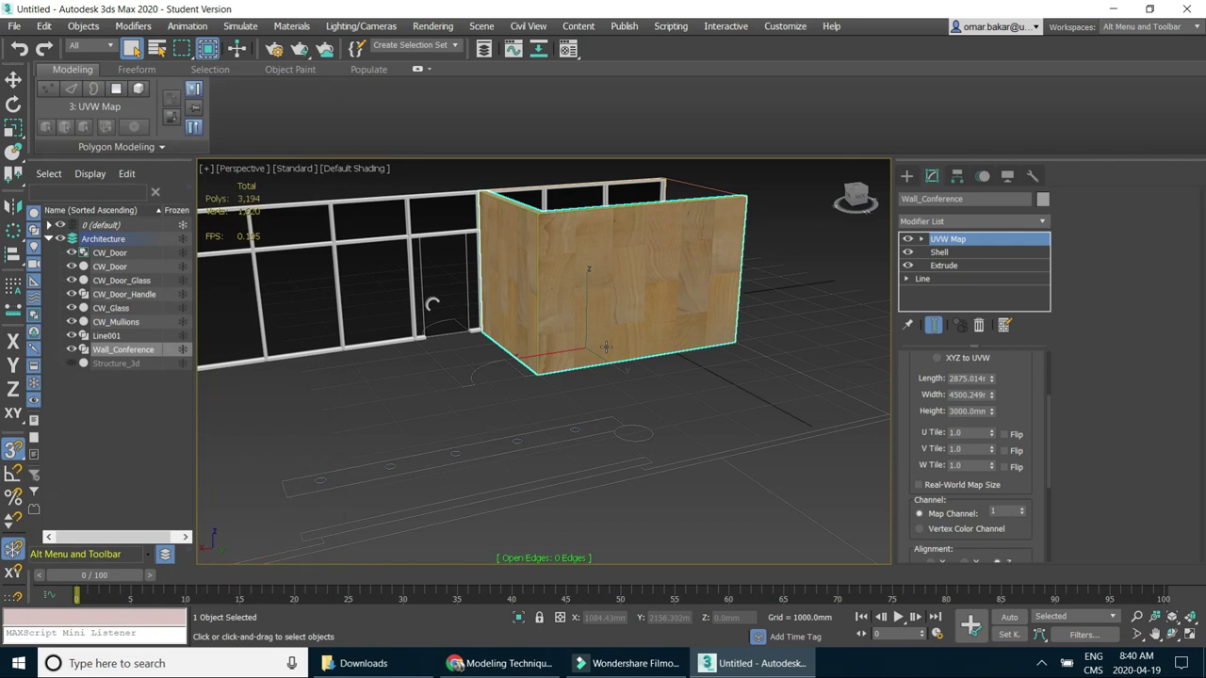
Orbit to face the wall and bring the UVW Map parameters into view.
scroll(576, 361, up, 3)
alt+middle_drag(577, 361, 587, 397)
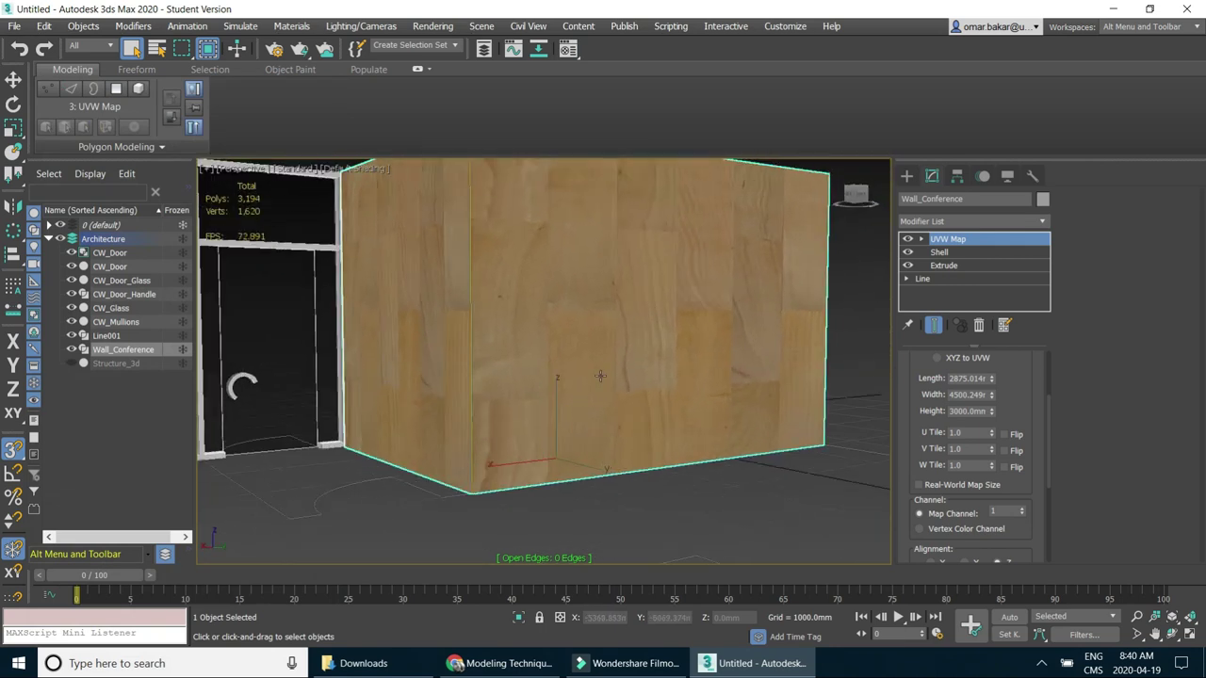
scroll(600, 378, down, 2)
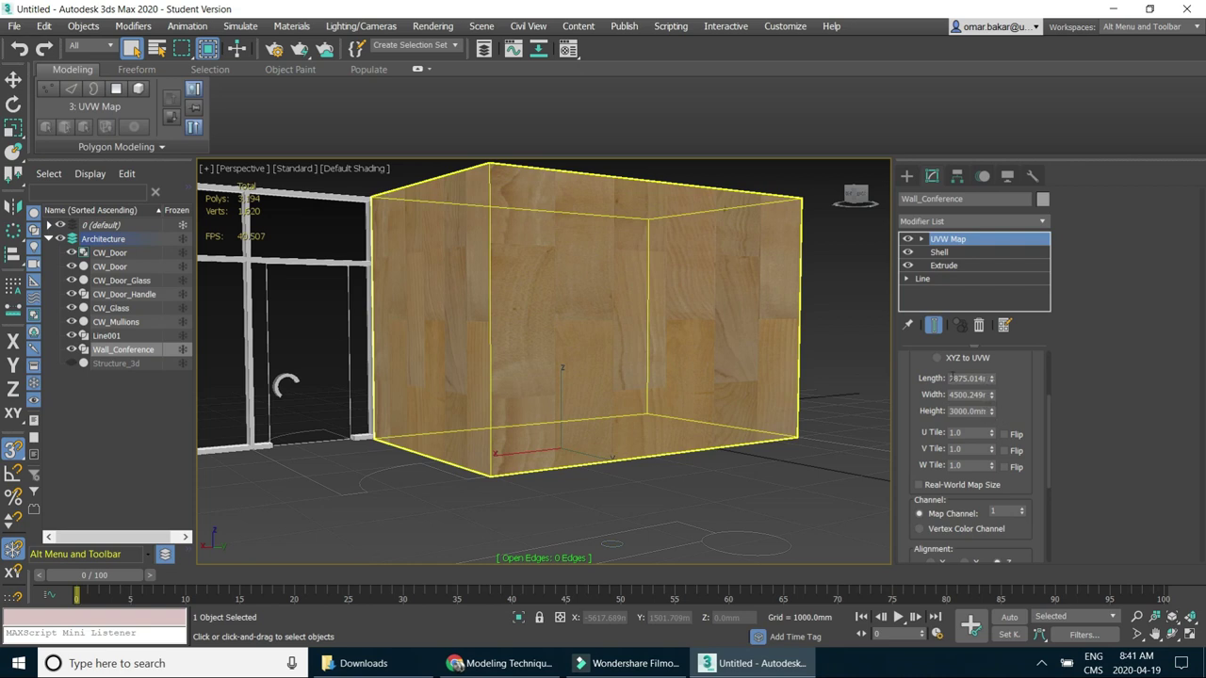
drag(1005, 389, 952, 424)
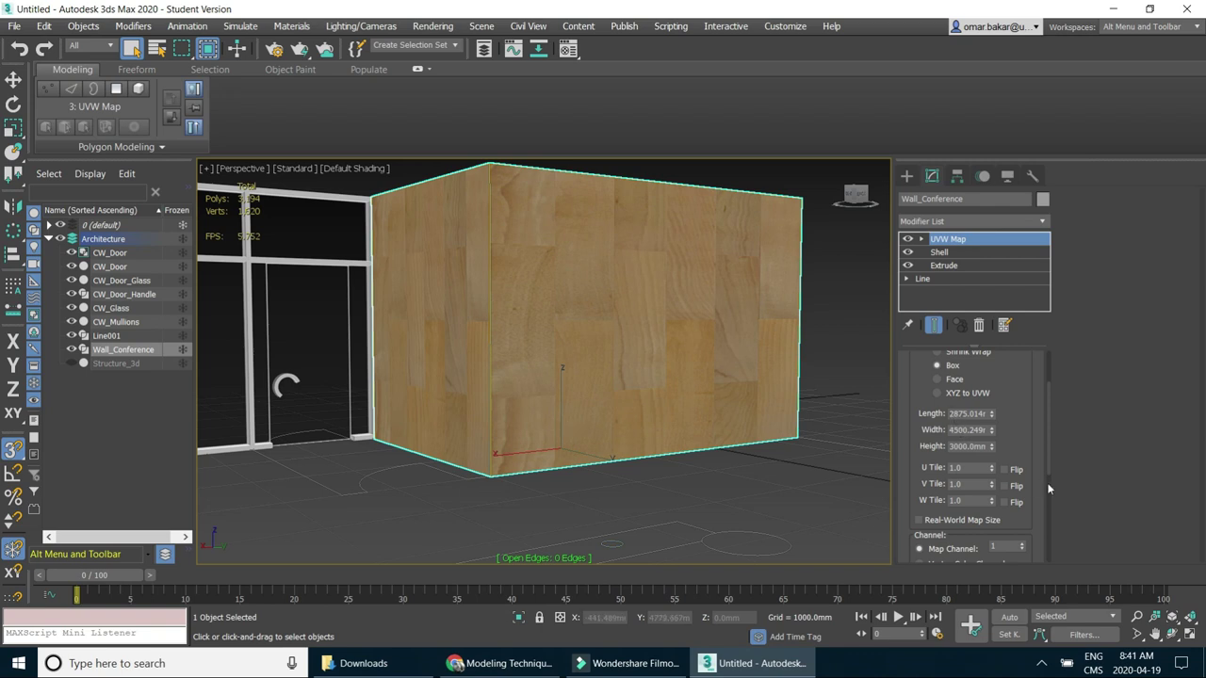
drag(1010, 440, 1021, 341)
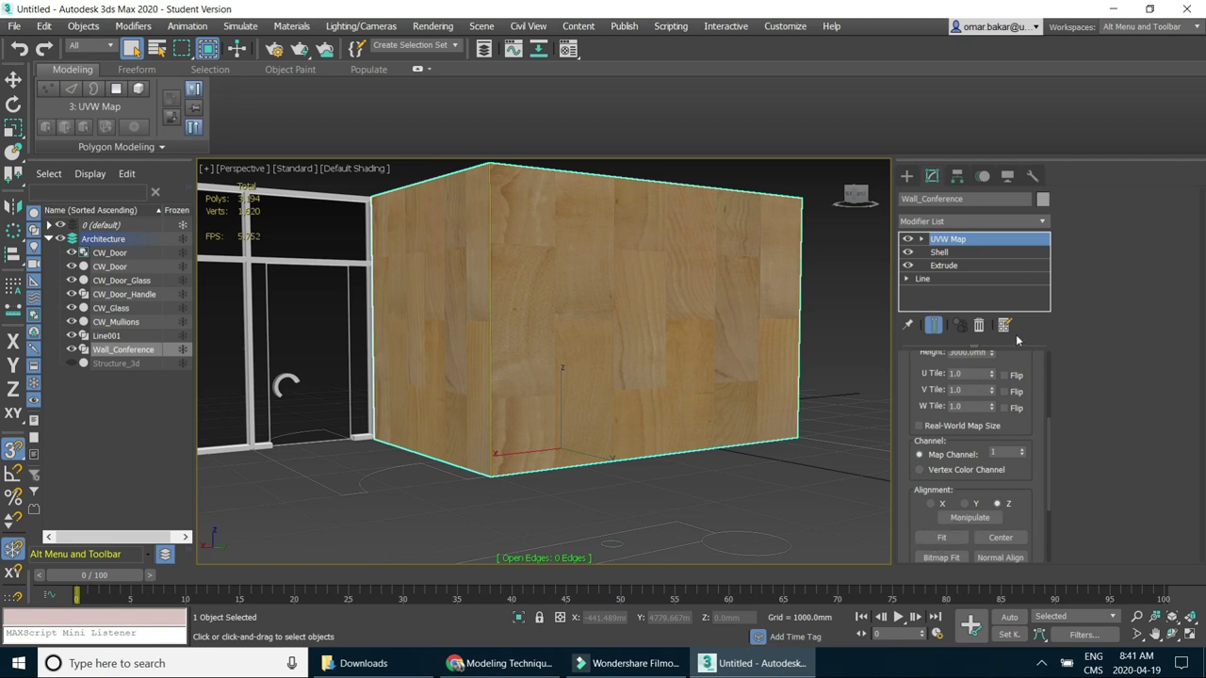
drag(1027, 376, 1014, 481)
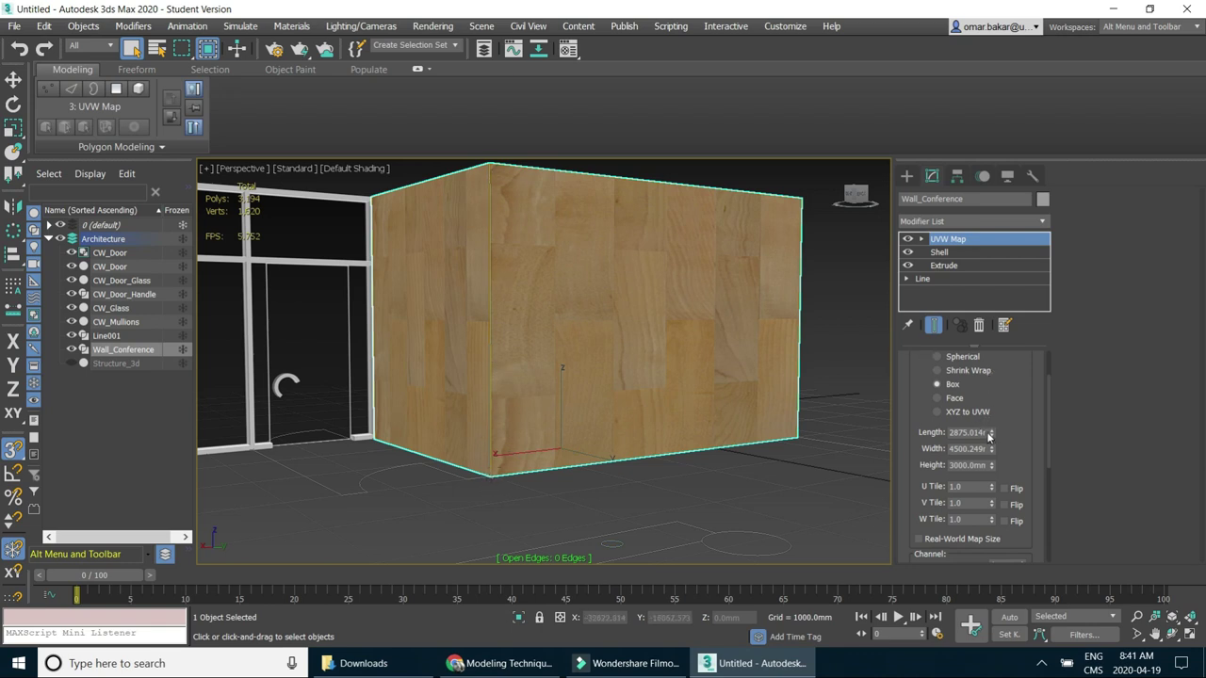
Set the UVW Map Length, Width and Height each to 1500 mm.
drag(950, 431, 1025, 430)
text(1500)
key(Tab)
drag(950, 448, 1023, 449)
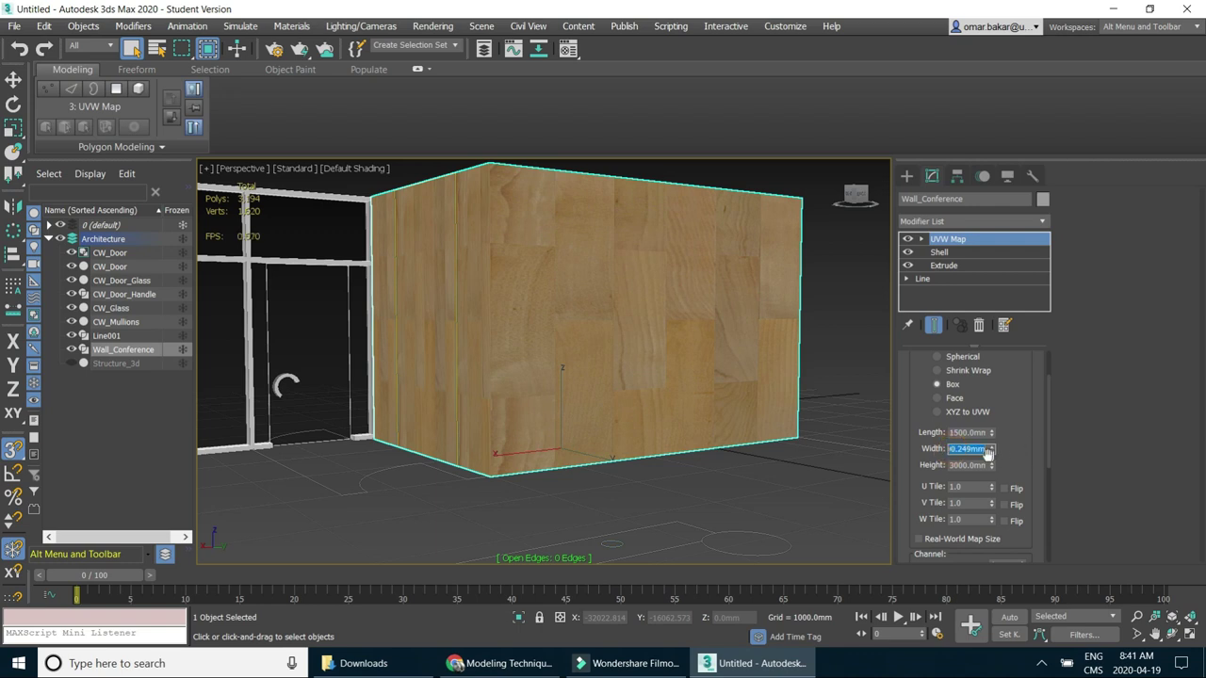
text(1500)
key(Tab)
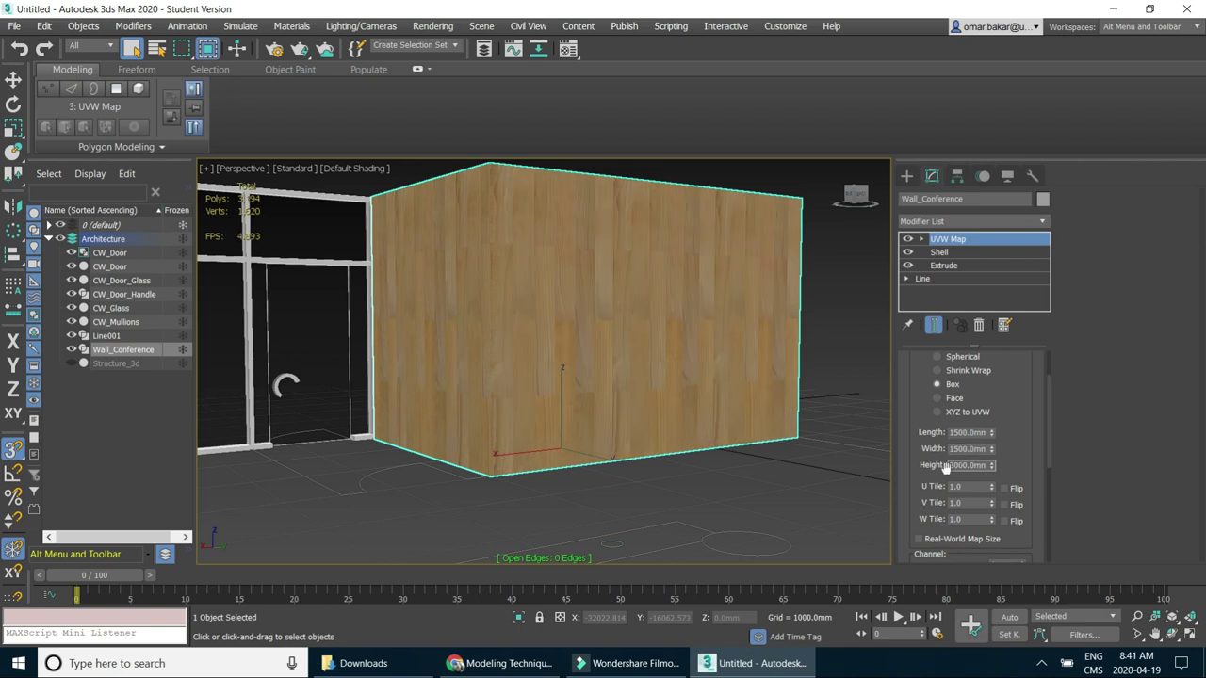
drag(946, 467, 1025, 466)
text(1)
text(500)
key(Return)
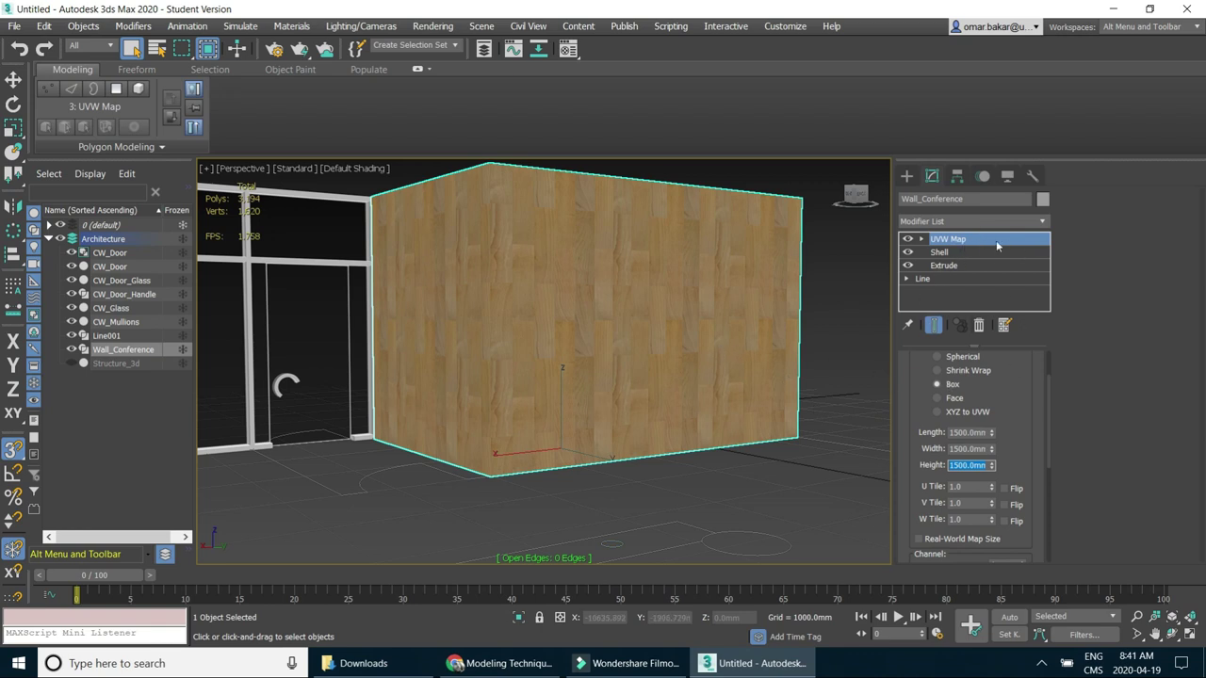
Add Edit Poly and drag it beneath UVW Map, directly above Shell.
click(941, 252)
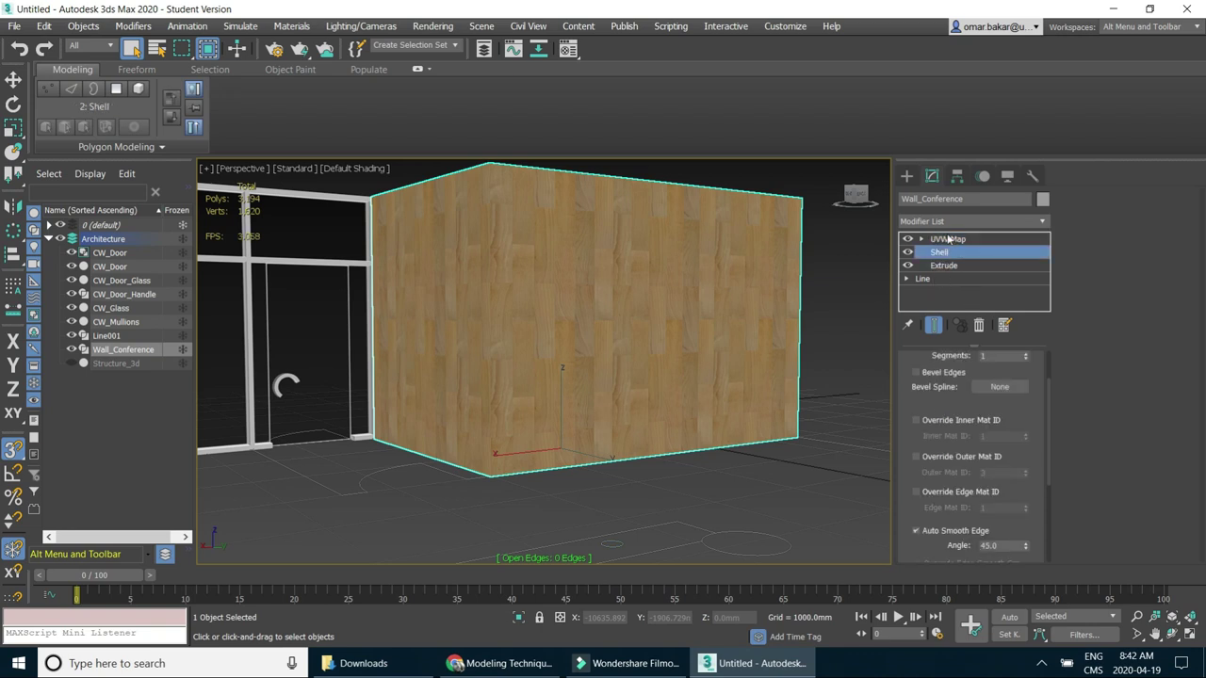
click(947, 239)
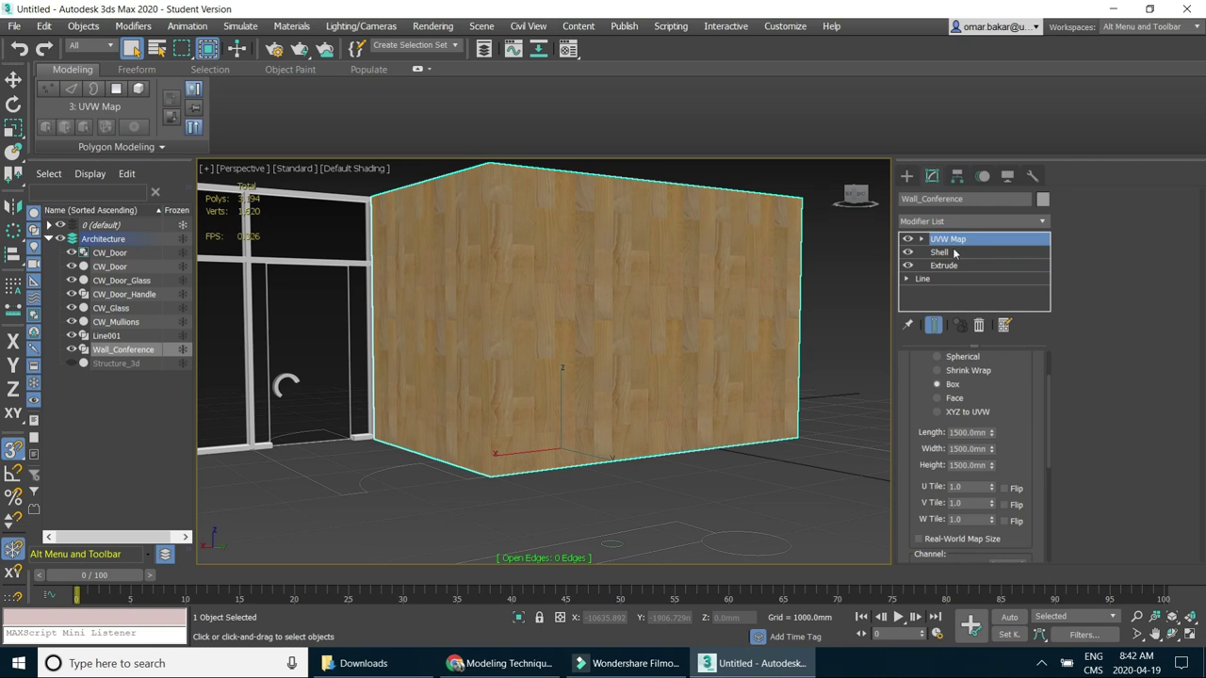
click(1044, 220)
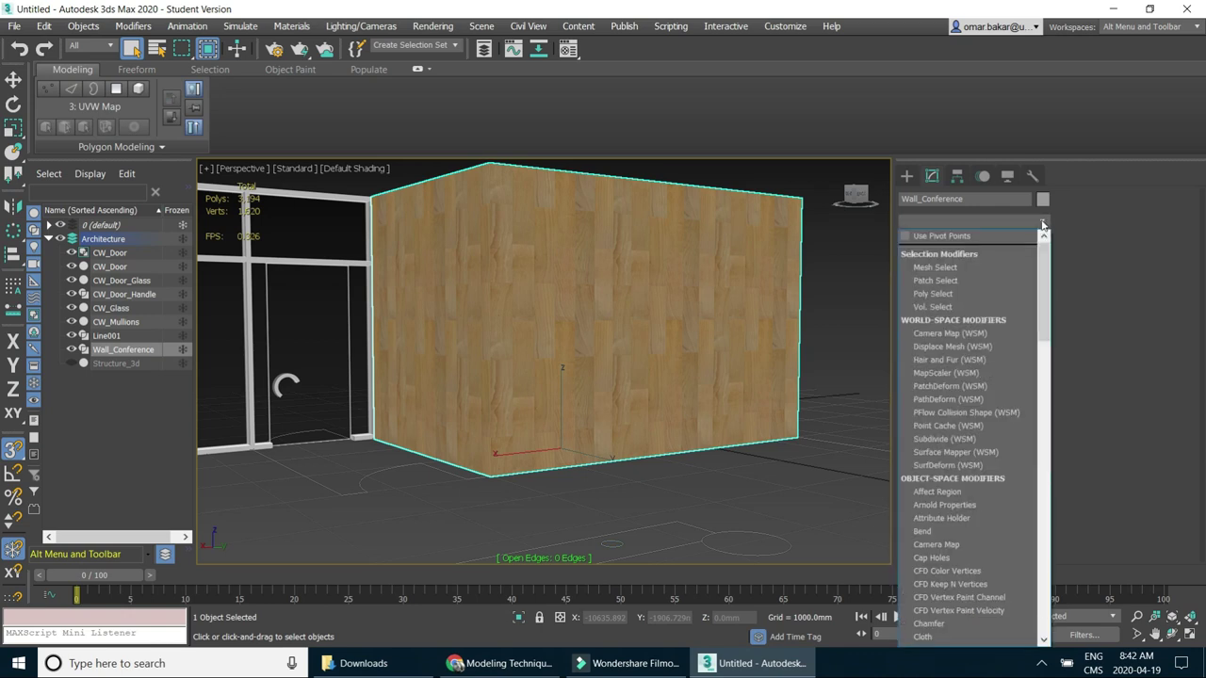
drag(1041, 314, 1046, 355)
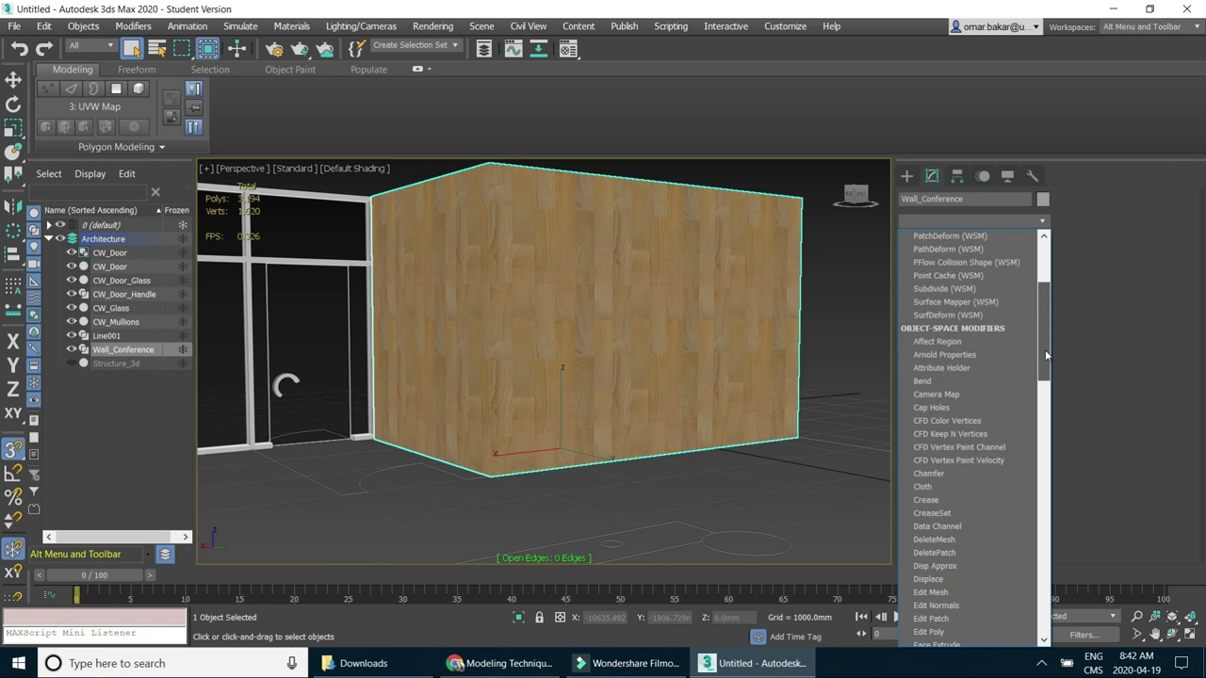
drag(1045, 355, 1046, 414)
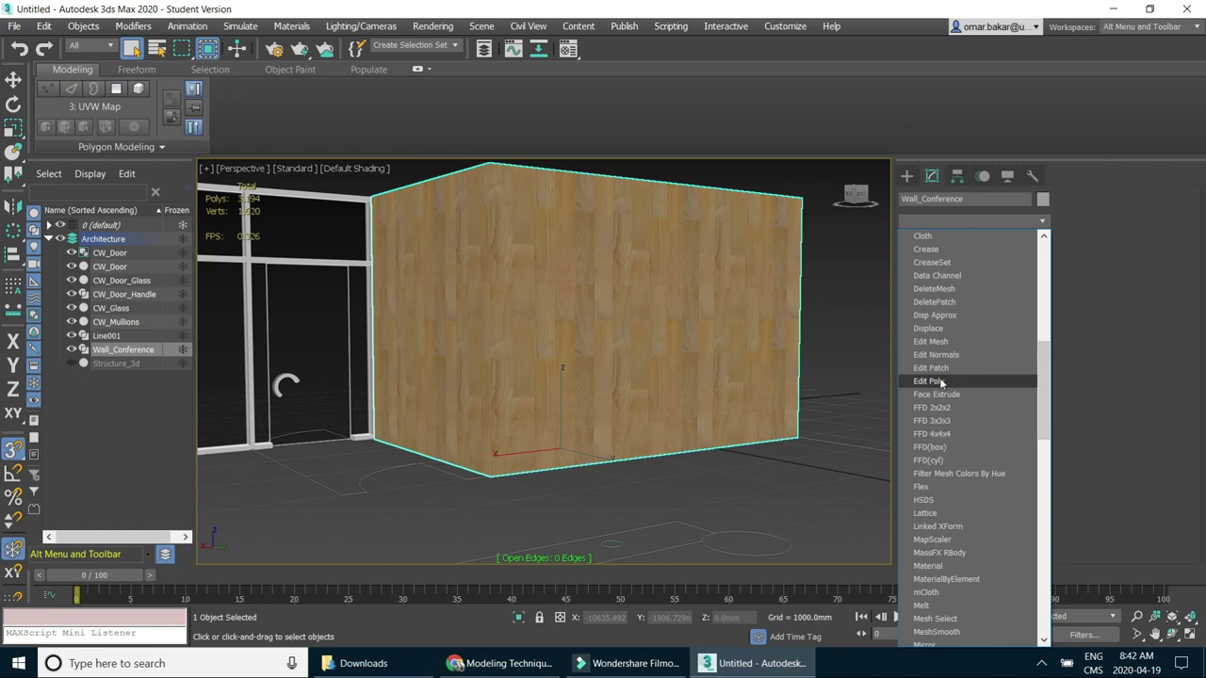
click(940, 383)
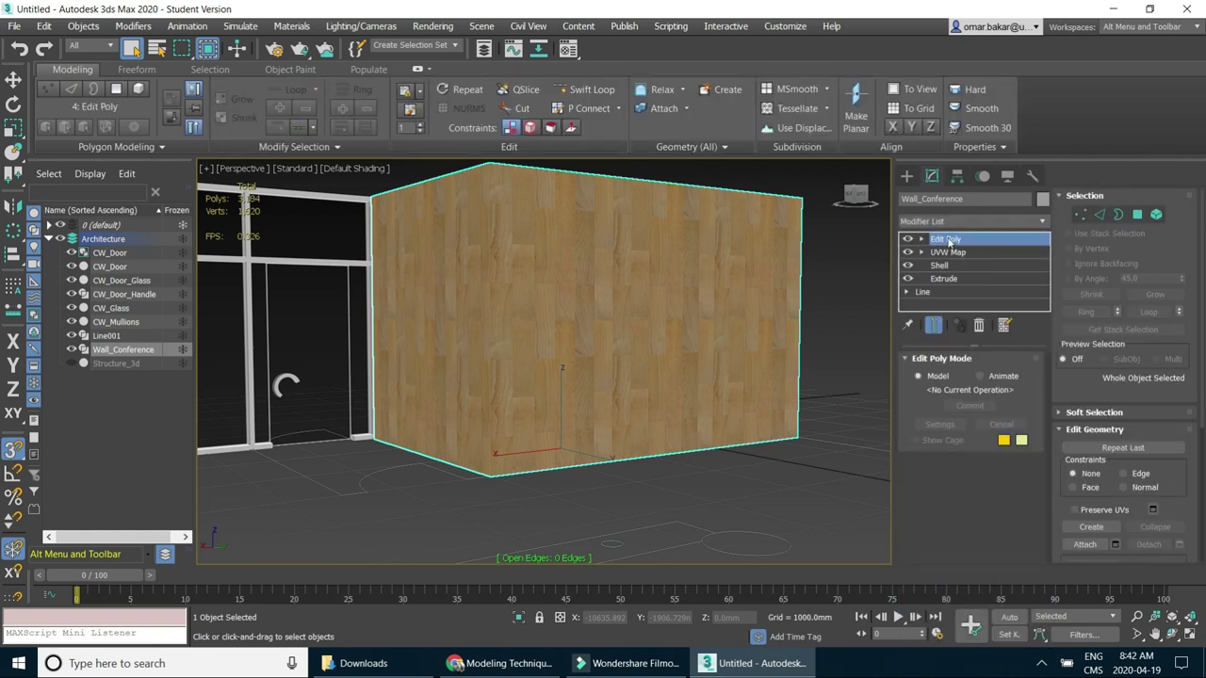
mouse_move(935, 244)
mouse_down()
mouse_move(940, 266)
mouse_move(952, 266)
mouse_up()
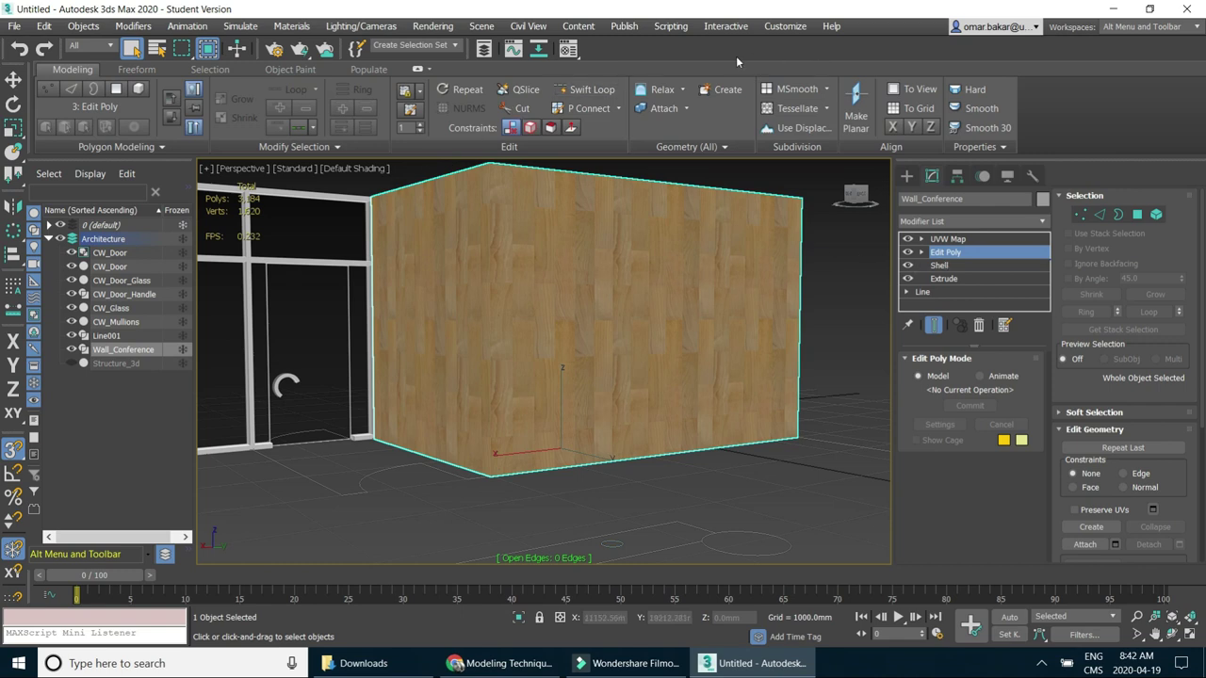
Insert a horizontal Swift Loop across Wall_Conference at door-top height, then deselect and turn off snaps.
click(589, 90)
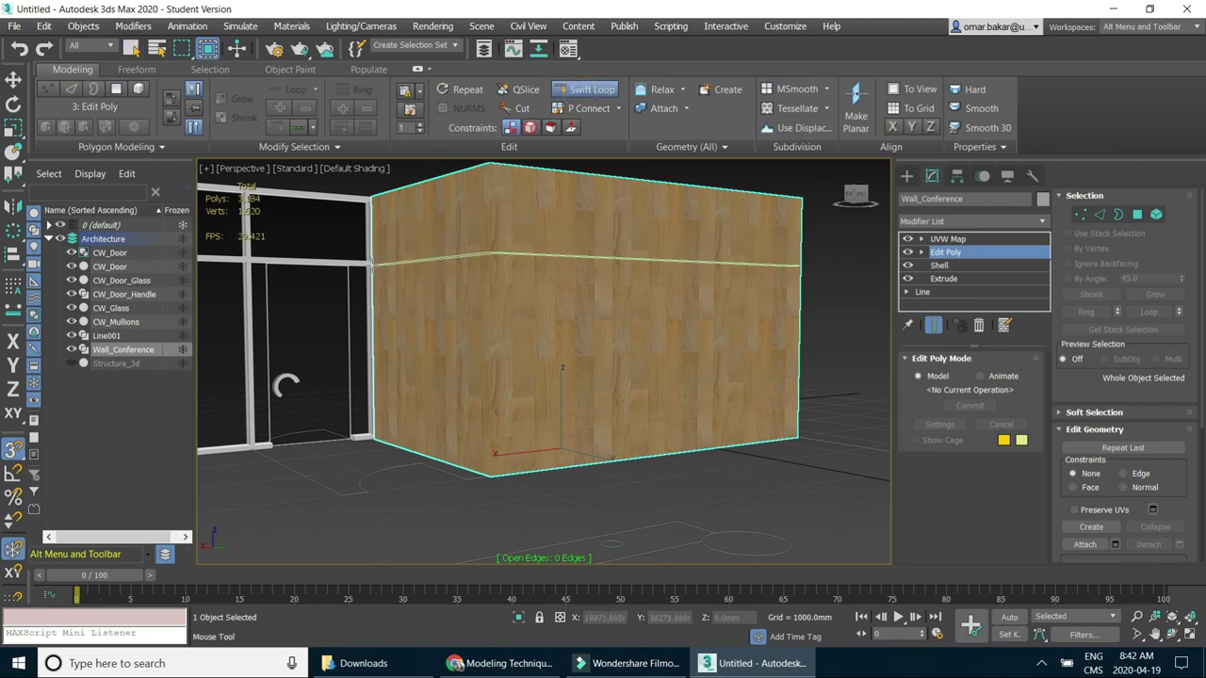
scroll(371, 262, up, 5)
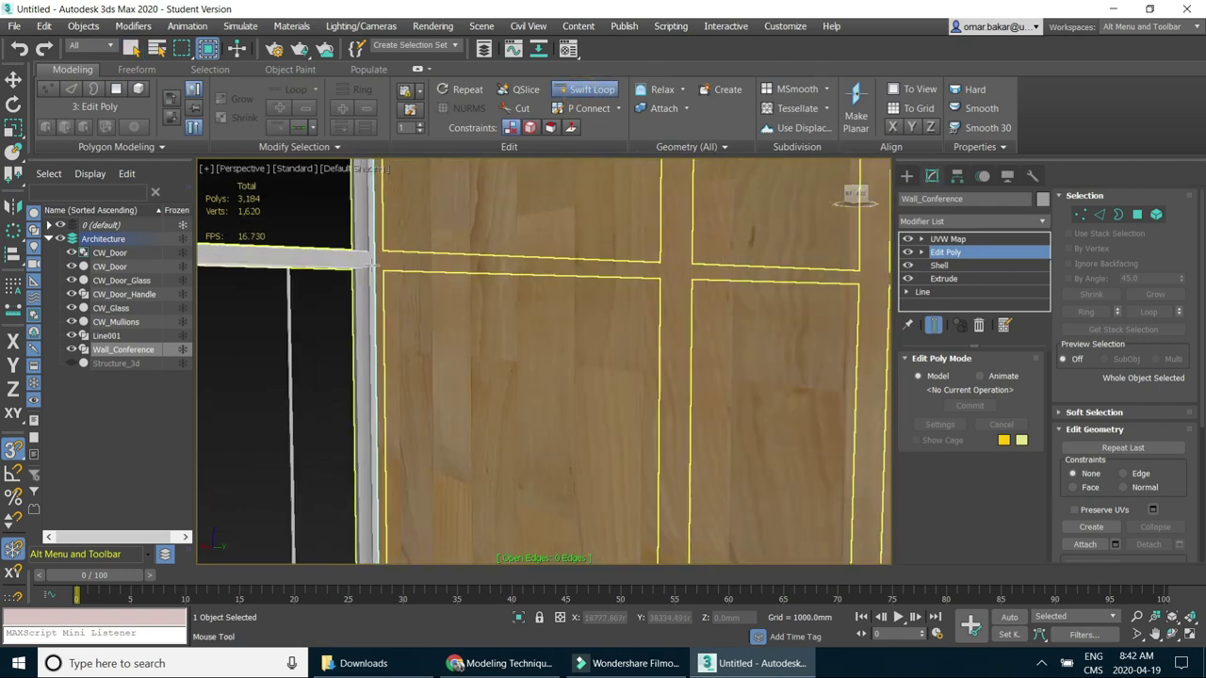
click(479, 249)
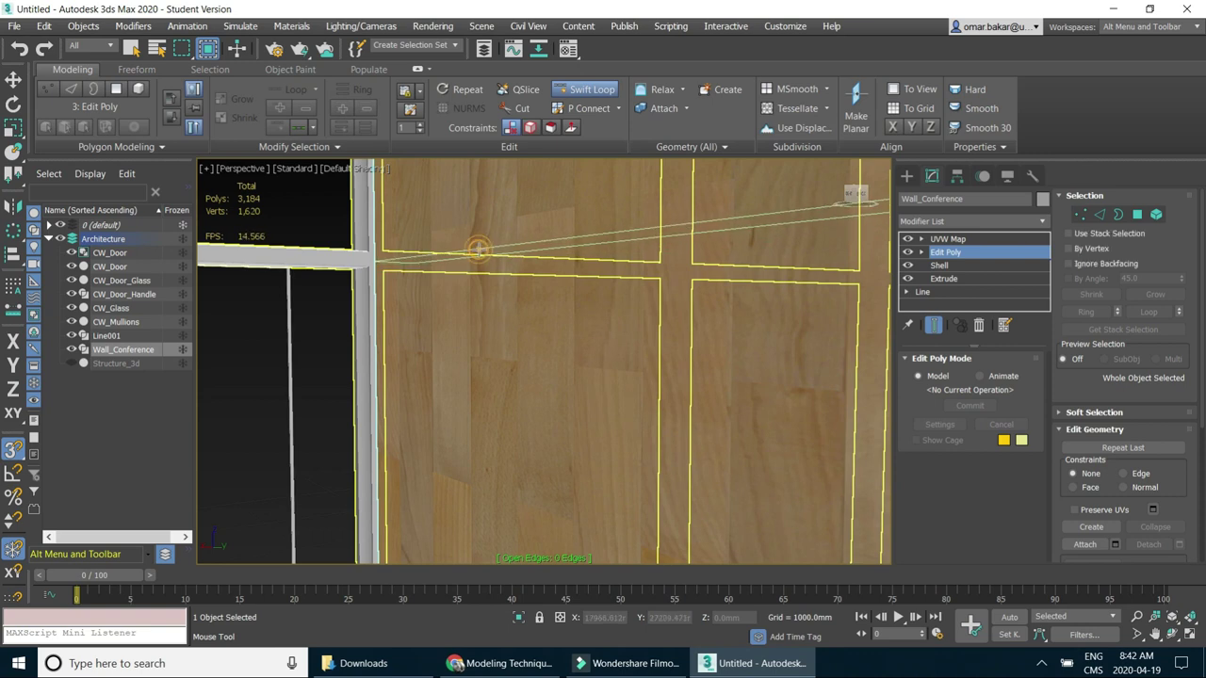
scroll(637, 319, down, 3)
mouse_move(638, 318)
alt+middle_down()
mouse_move(648, 329)
mouse_move(552, 323)
mouse_move(594, 309)
alt+middle_up()
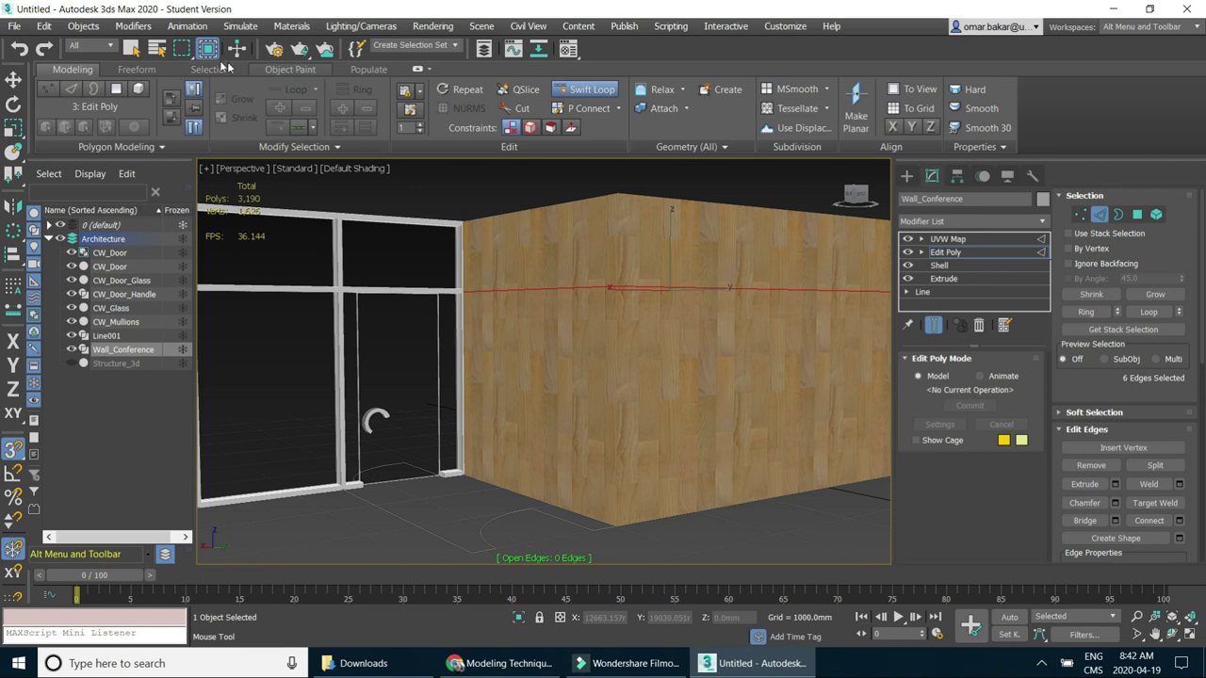
key(w)
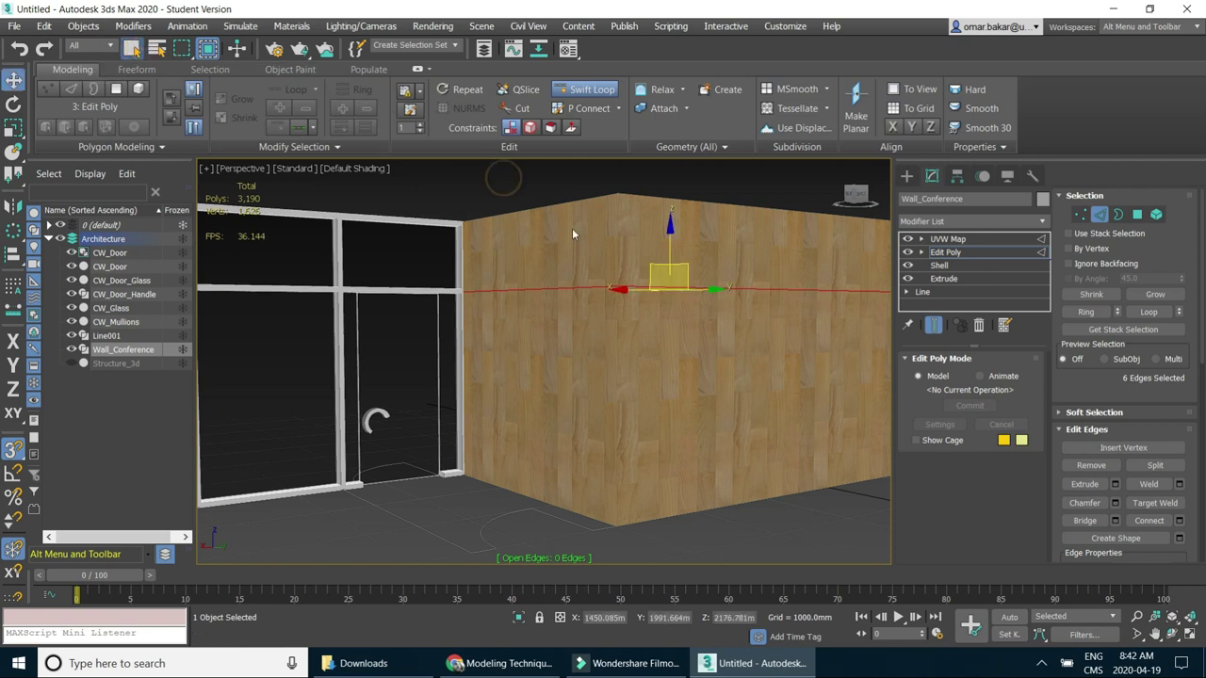
click(572, 234)
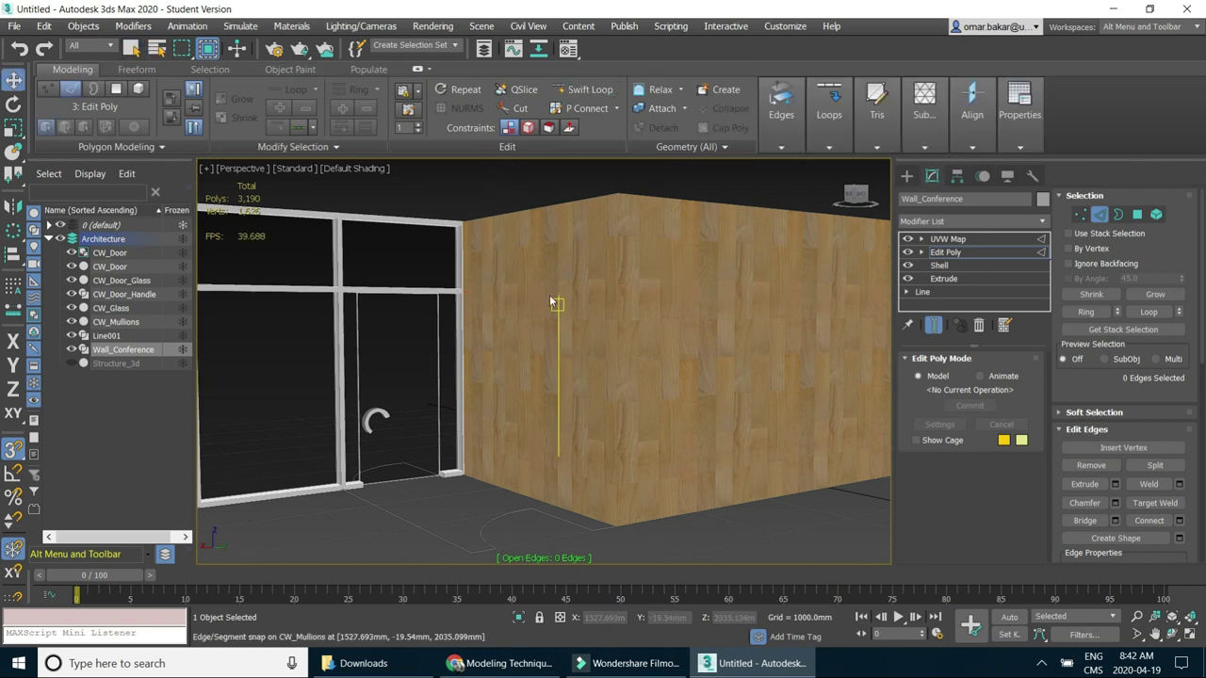
click(8, 451)
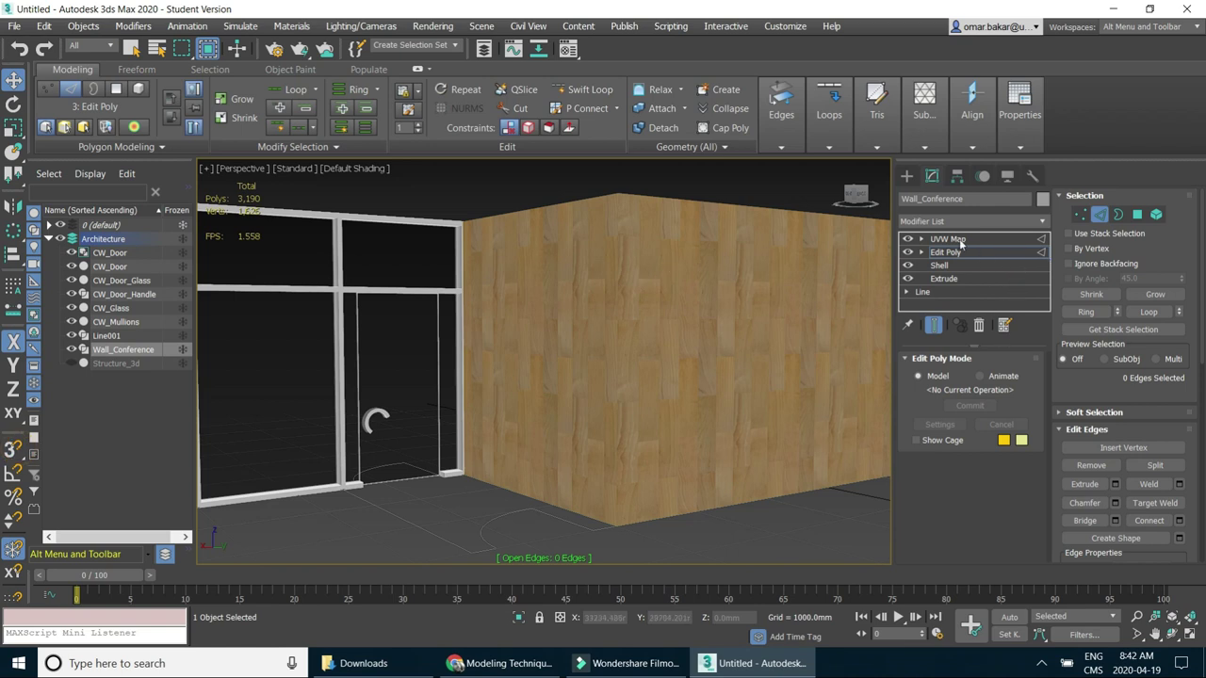
Select the two new loop edges at Edge level and switch the viewport to Edged Faces.
click(921, 252)
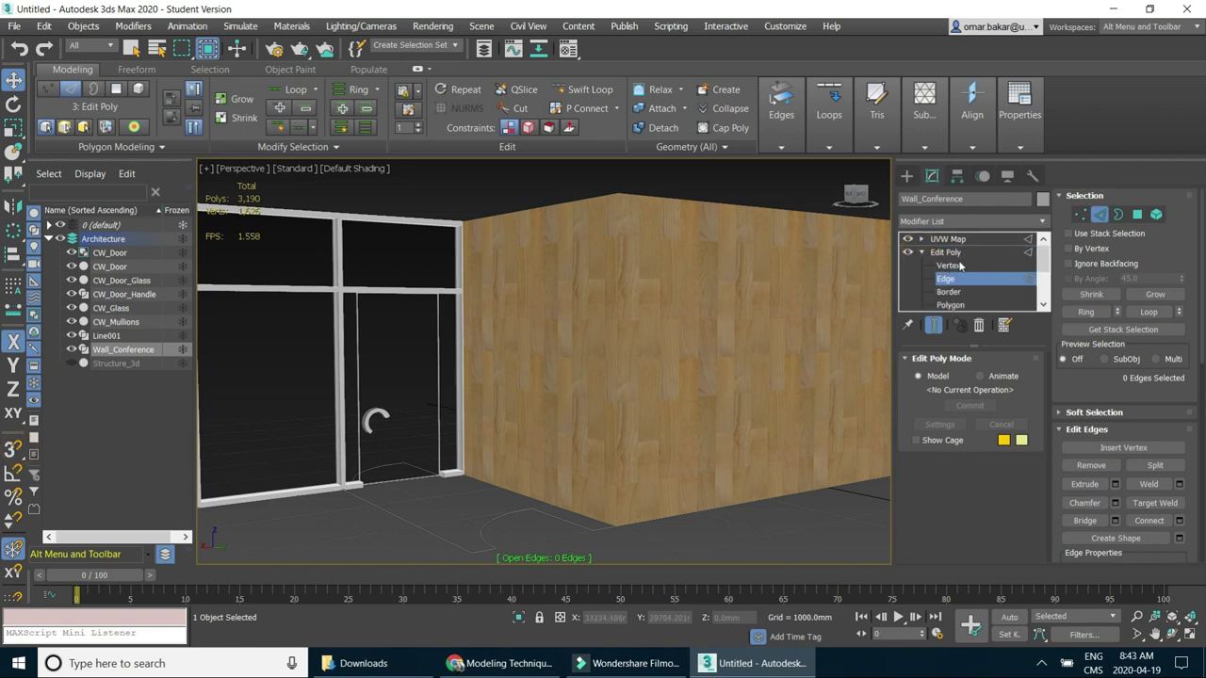
click(556, 288)
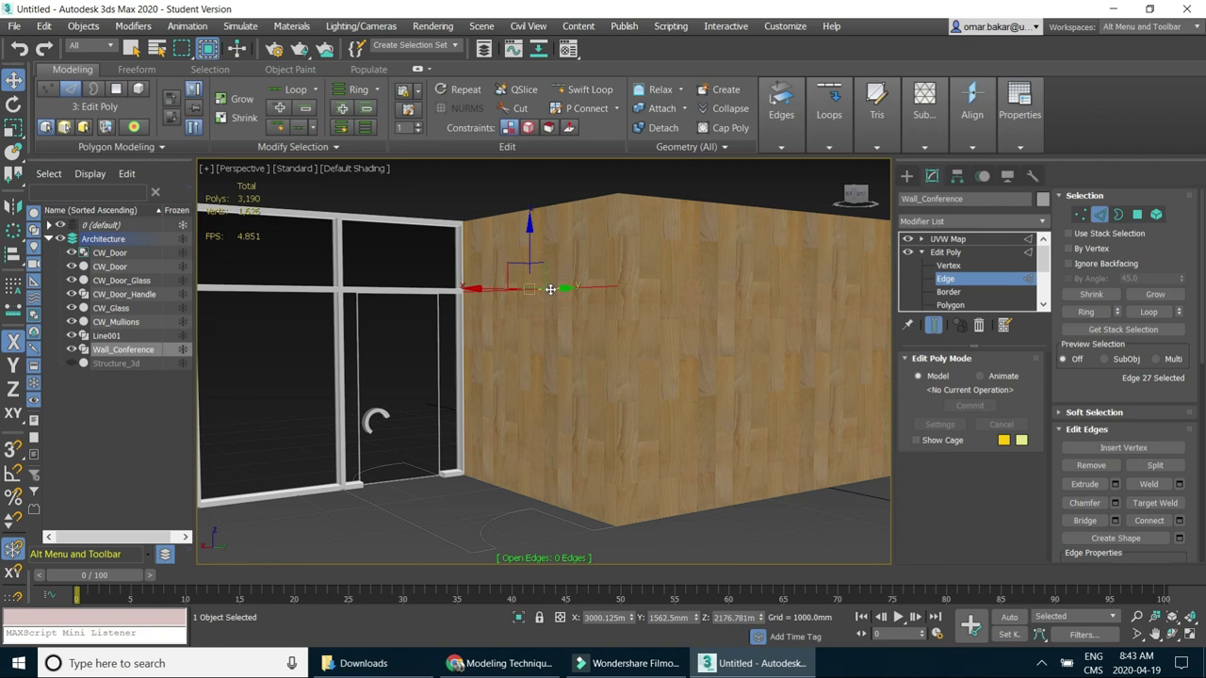
ctrl+click(633, 287)
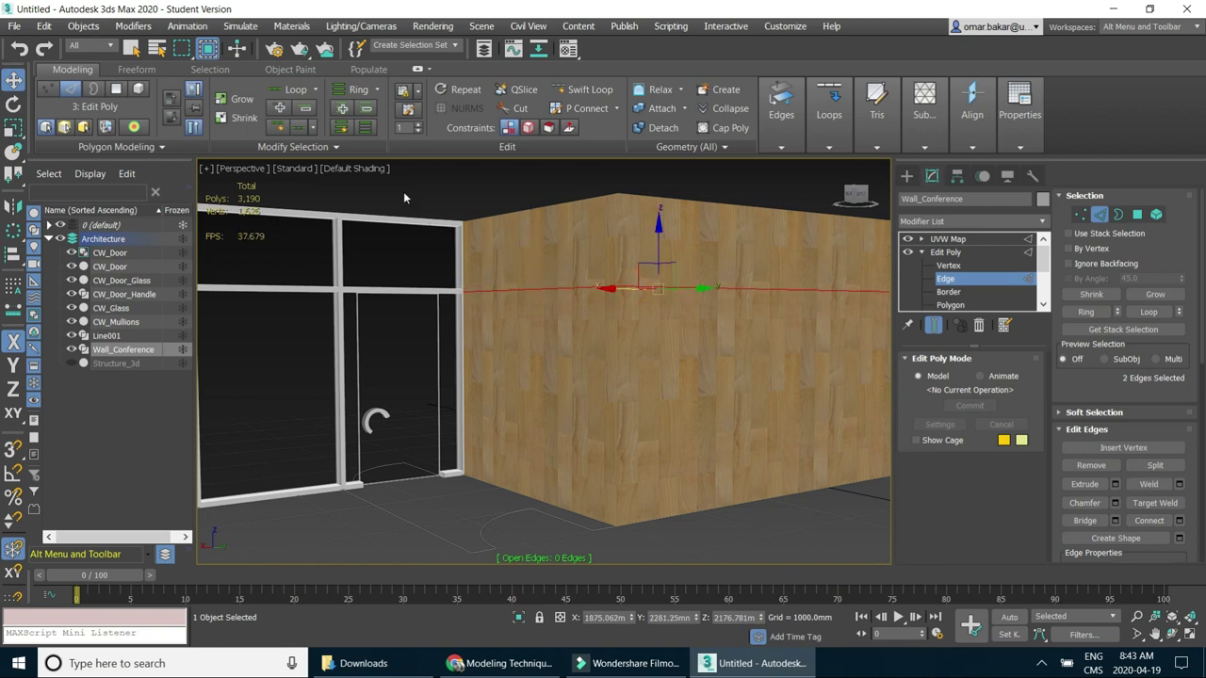
click(361, 167)
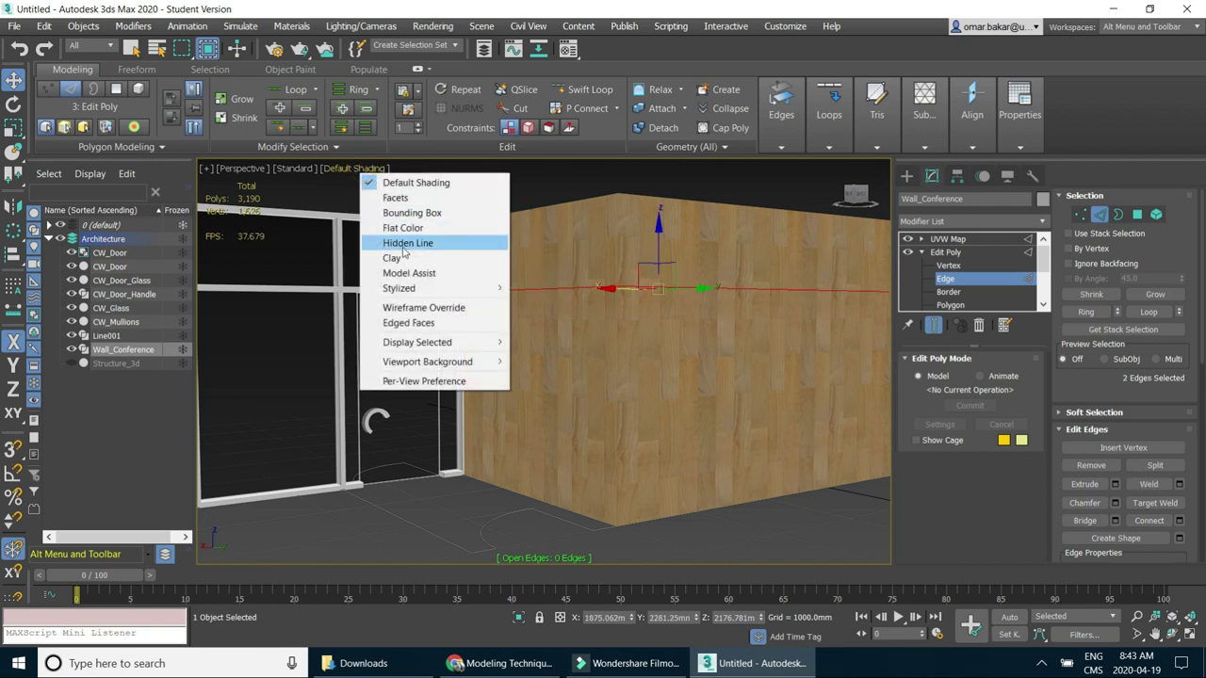
click(407, 323)
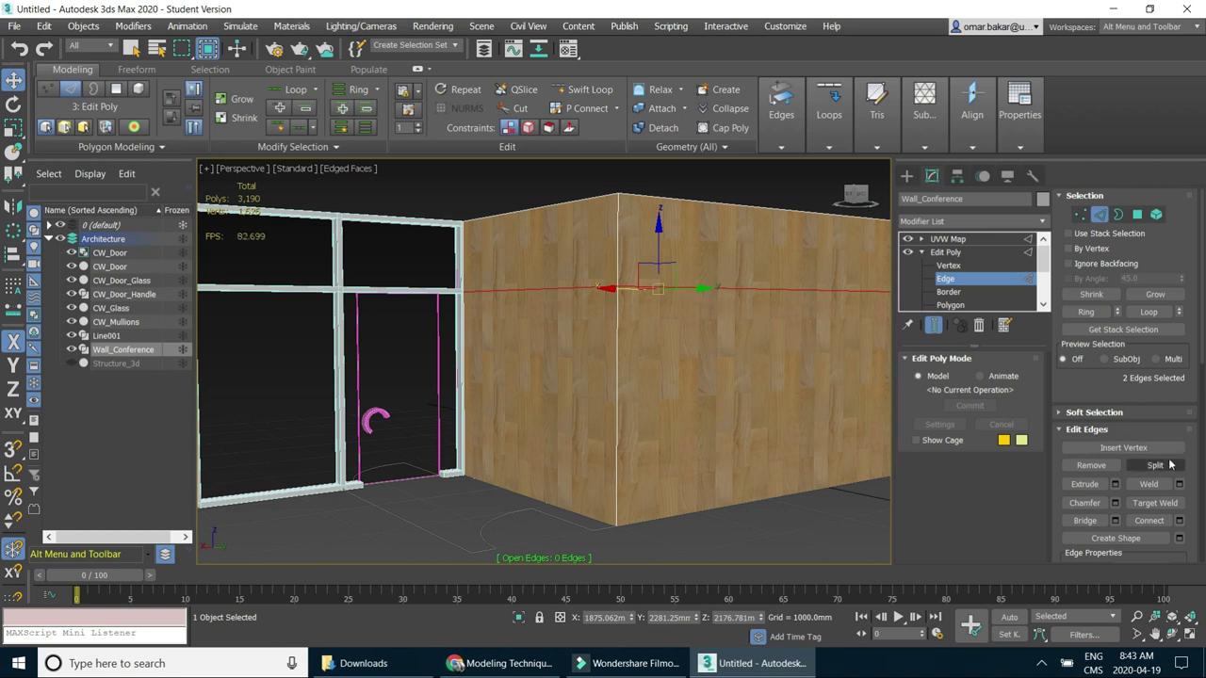
Chamfer the selected edges with an amount of 26 mm.
click(1114, 503)
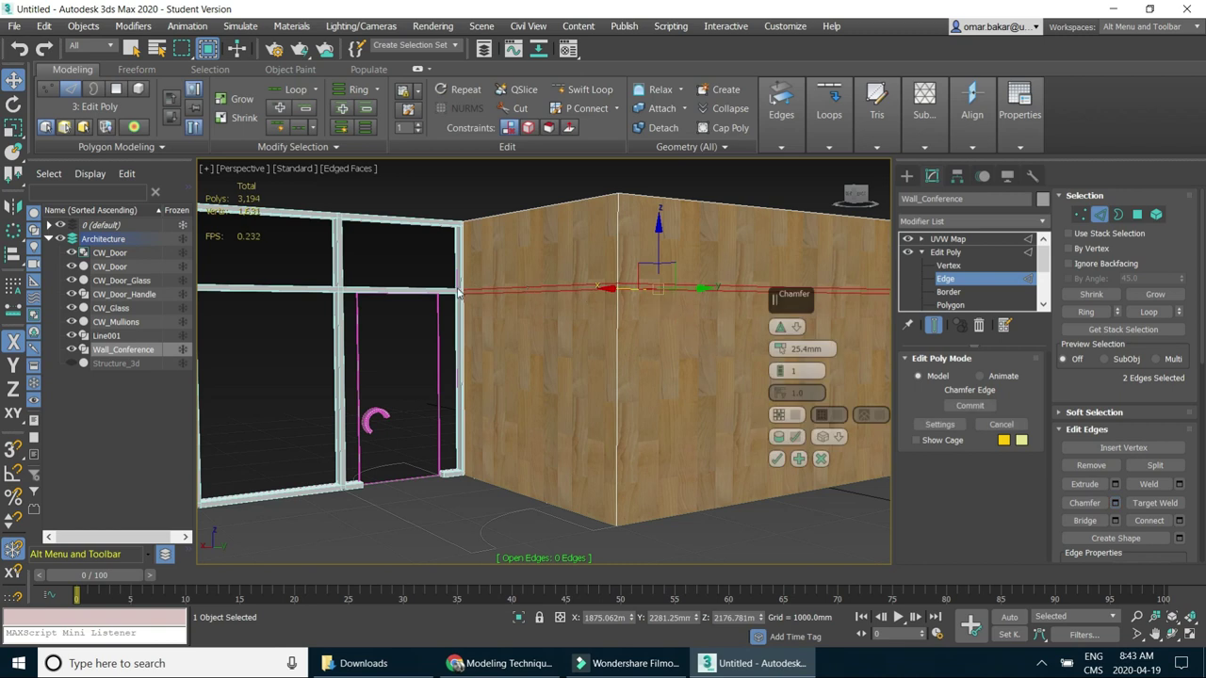
scroll(458, 293, up, 4)
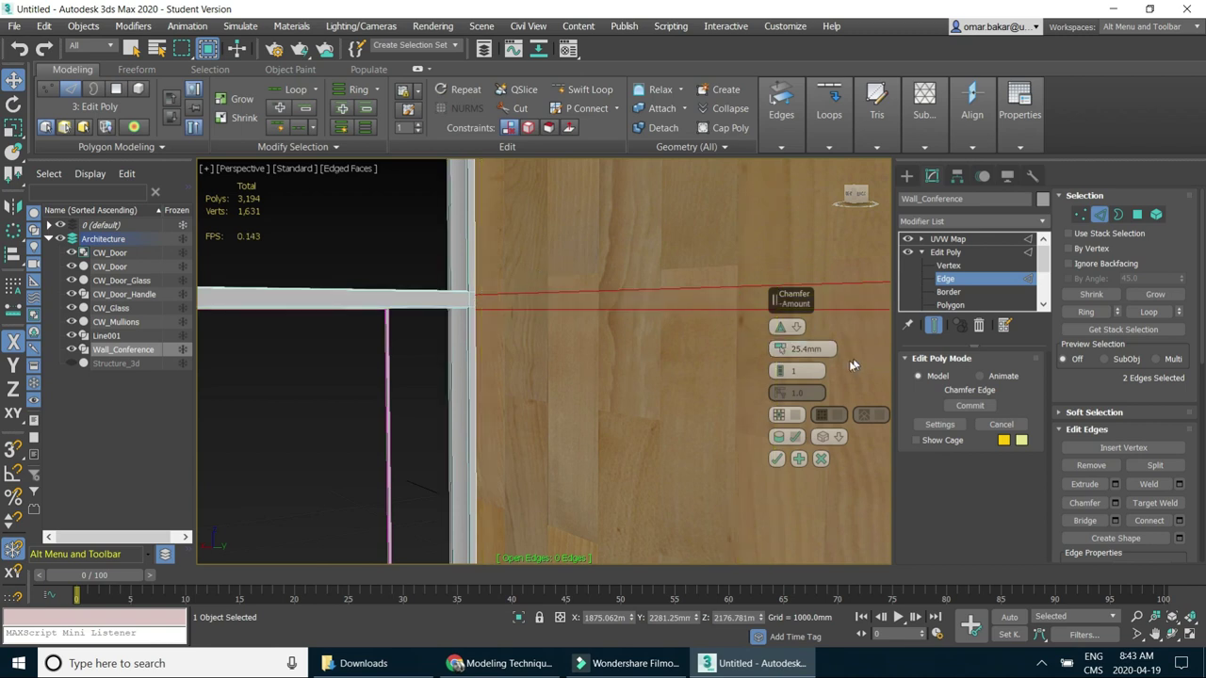
double_click(806, 349)
text(26)
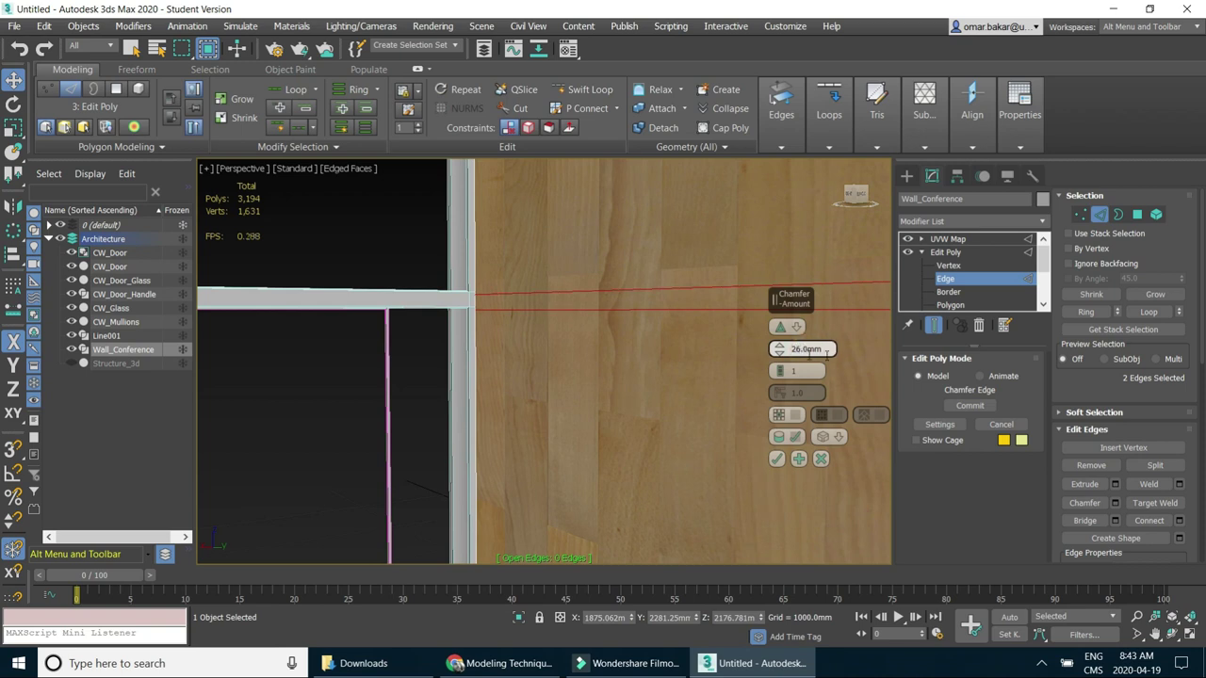
click(778, 459)
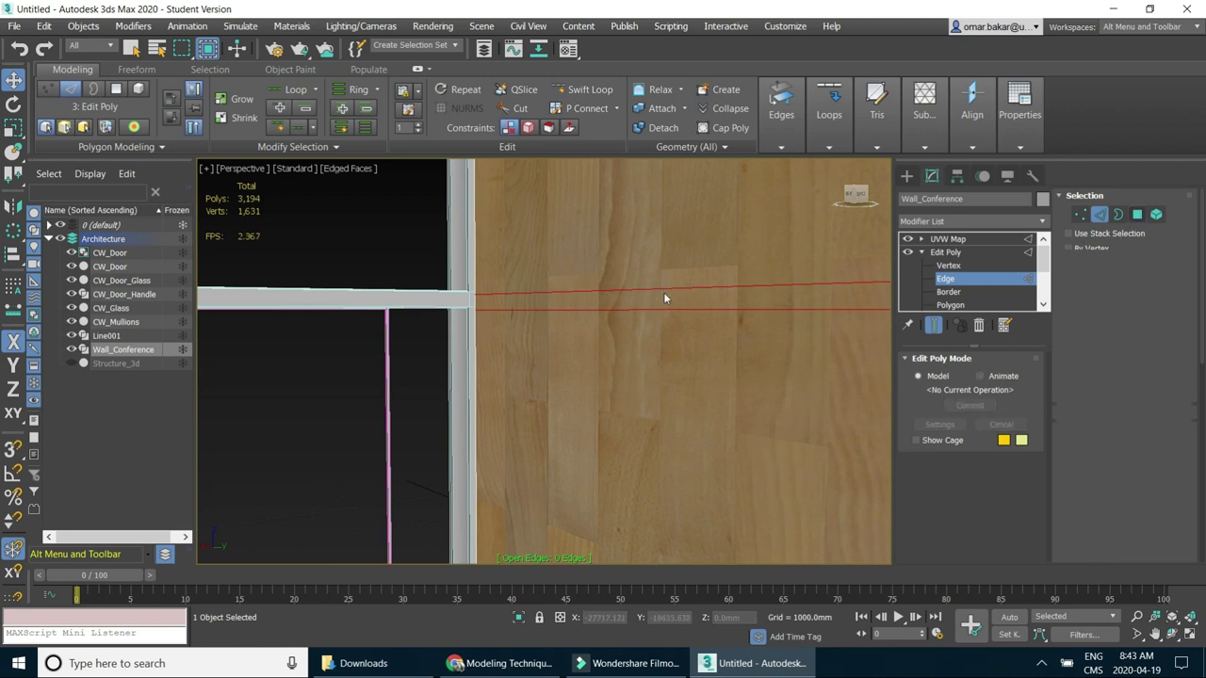
Select the two thin strip polygons in Polygon mode and move them slightly up on Z.
key(4)
click(689, 298)
scroll(692, 301, down, 3)
scroll(716, 345, down, 3)
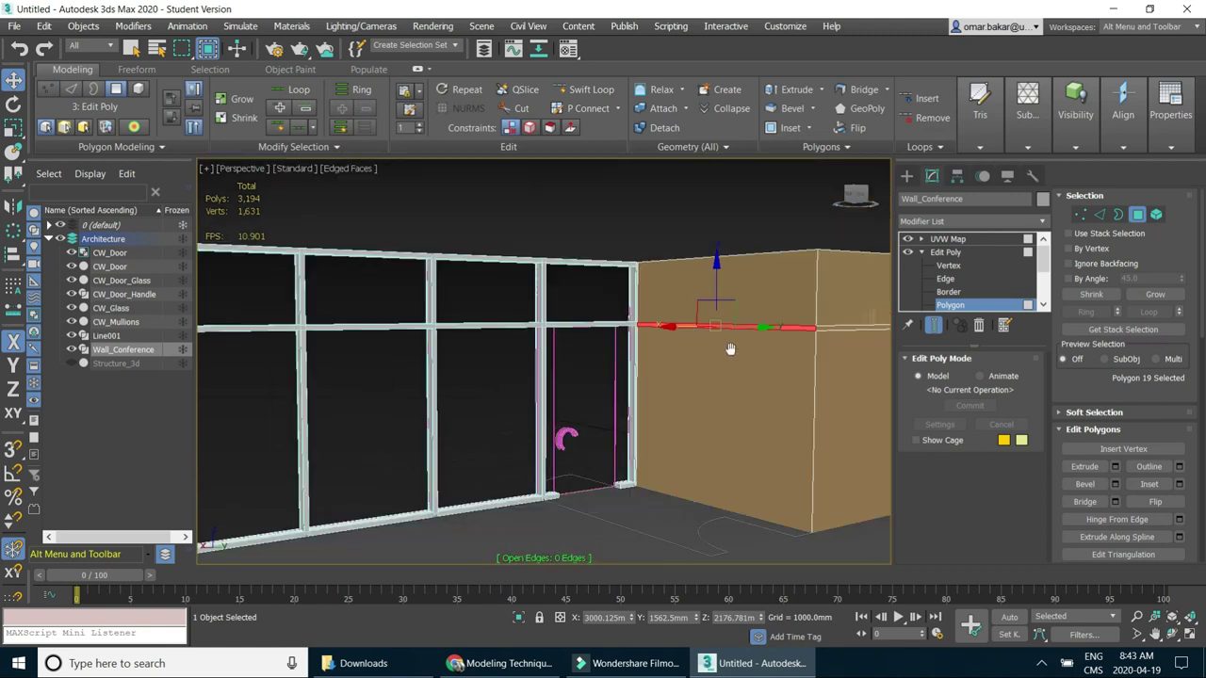
ctrl+click(676, 319)
scroll(673, 321, up, 2)
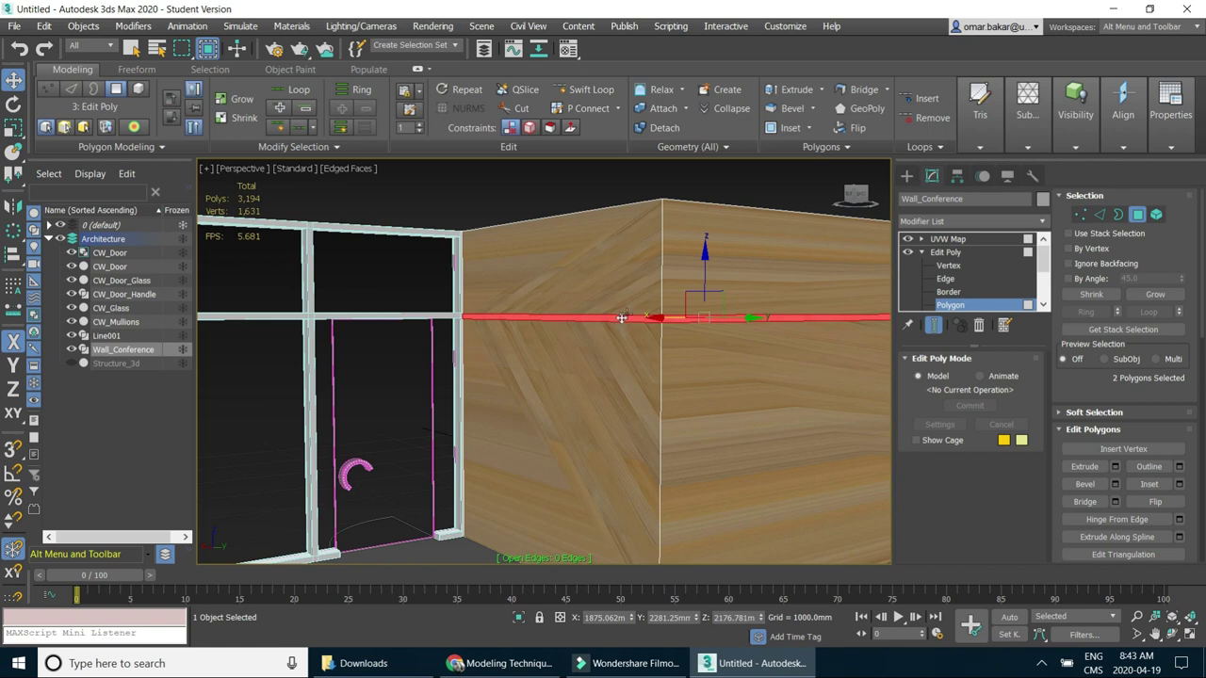
scroll(630, 322, up, 2)
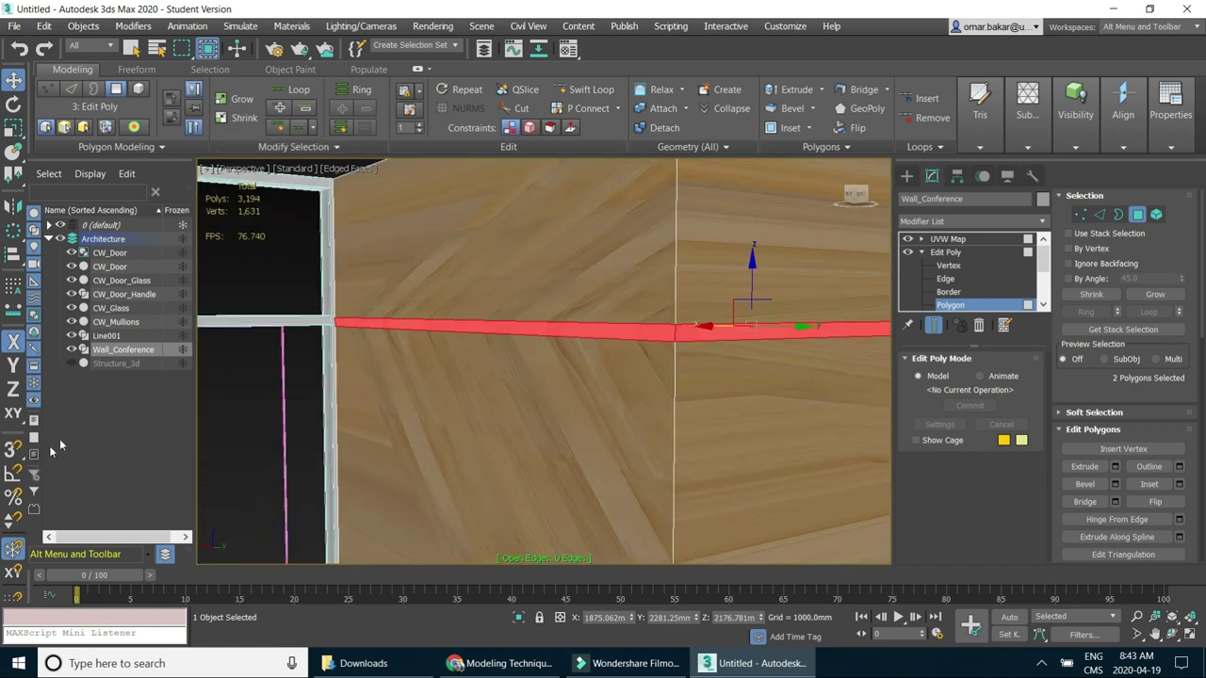
drag(754, 263, 757, 259)
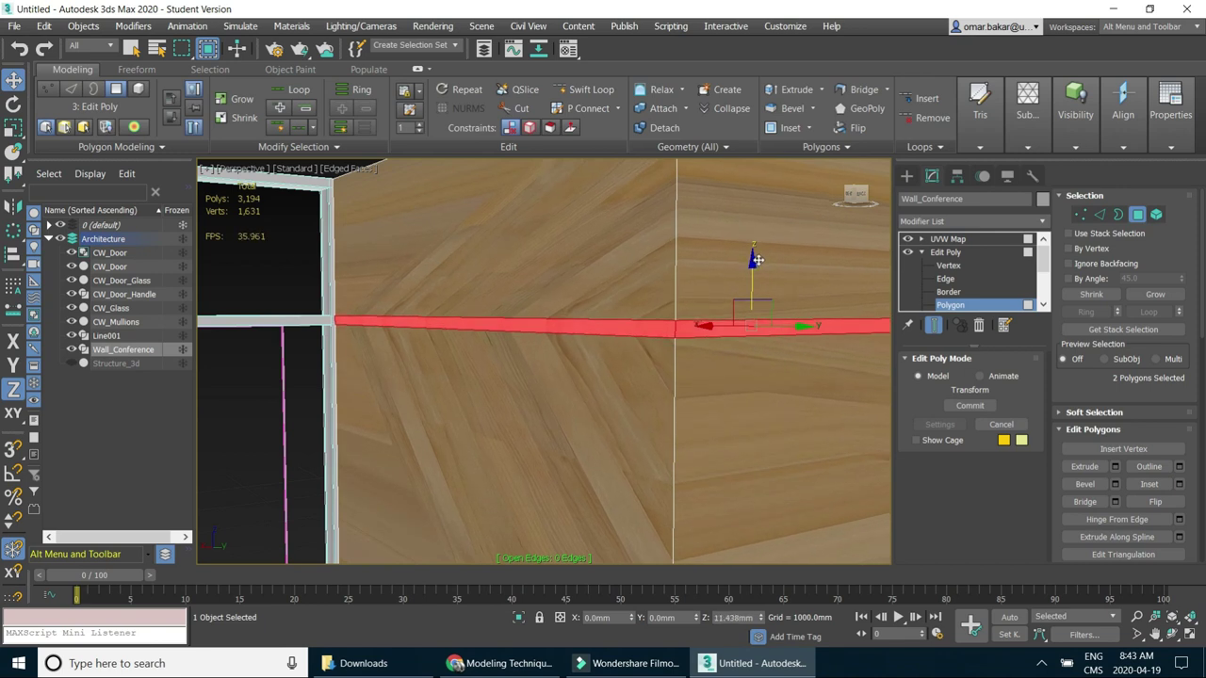
drag(758, 259, 757, 259)
scroll(590, 300, down, 2)
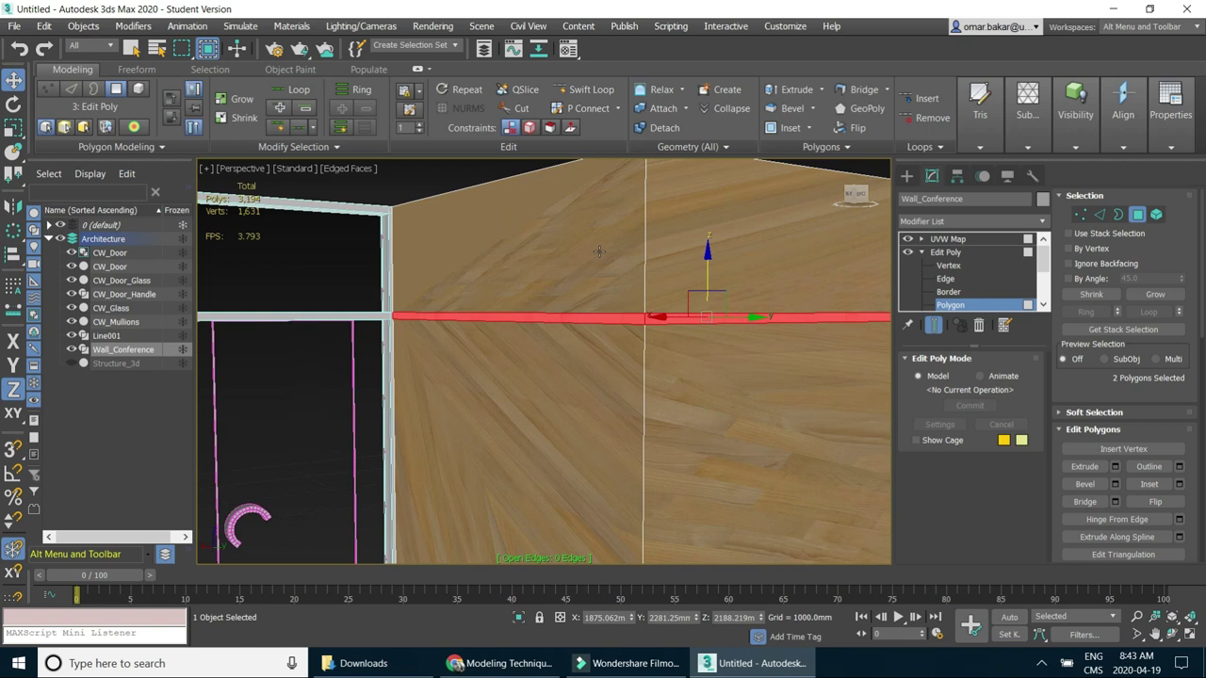
Clear the selection and select the thin strip polygon right of the corner.
click(424, 186)
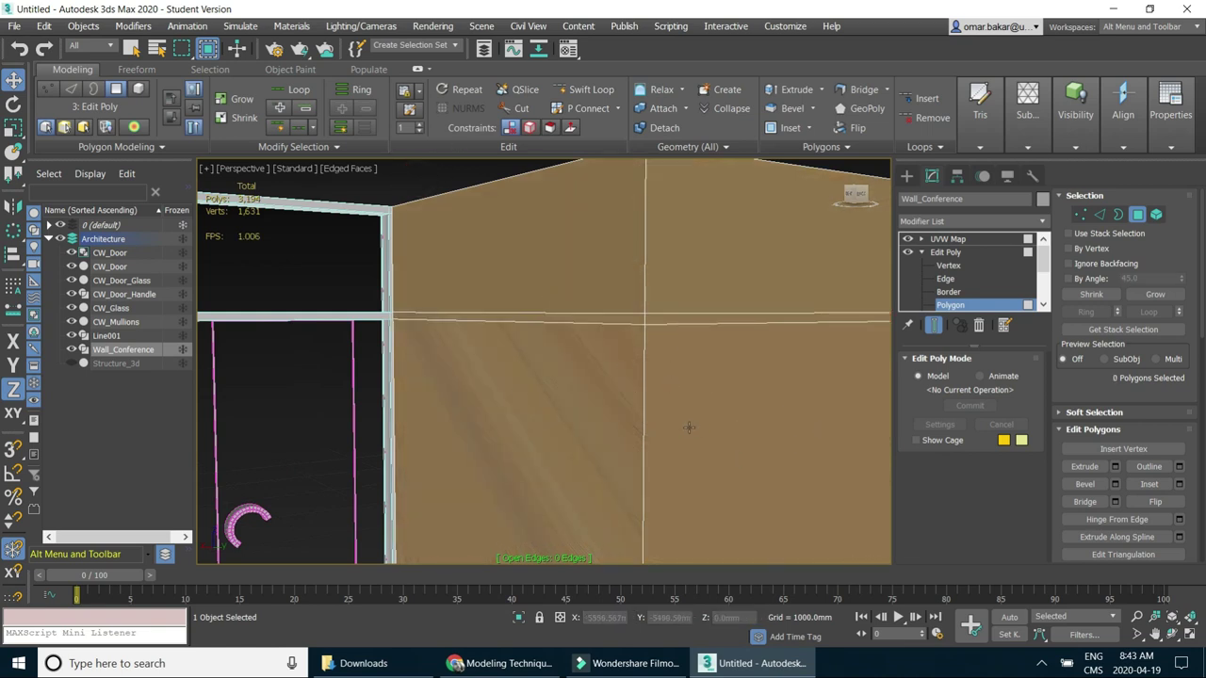
click(645, 319)
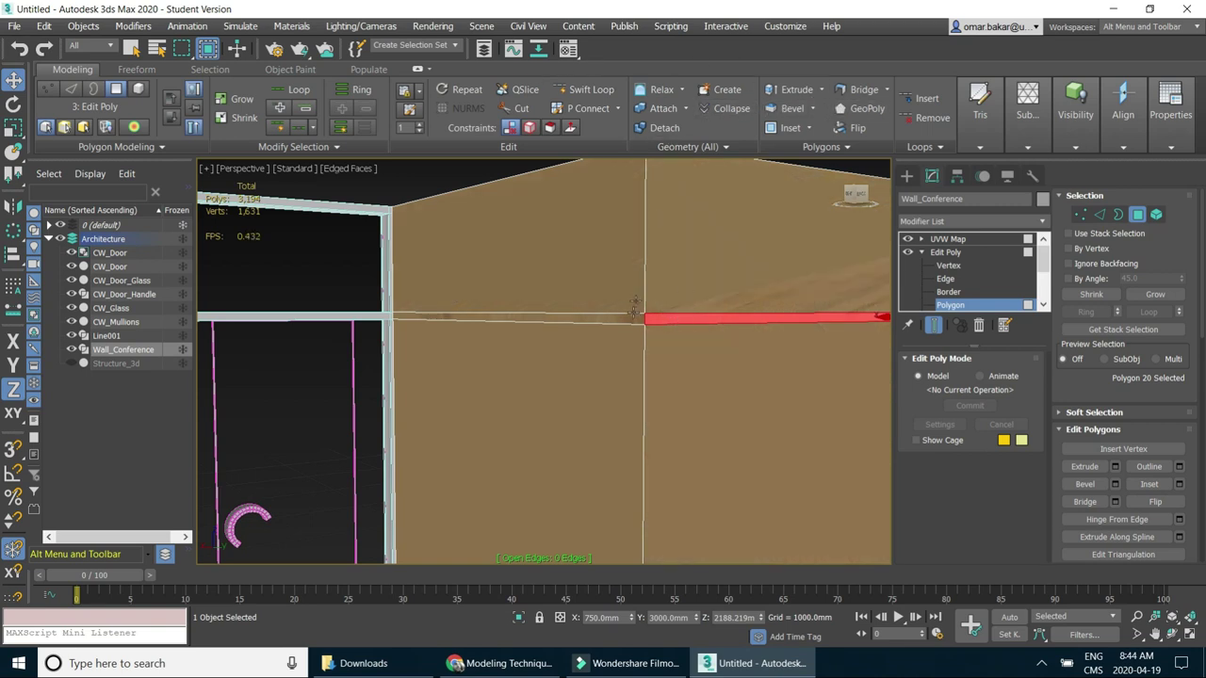
scroll(634, 311, down, 2)
scroll(659, 273, down, 1)
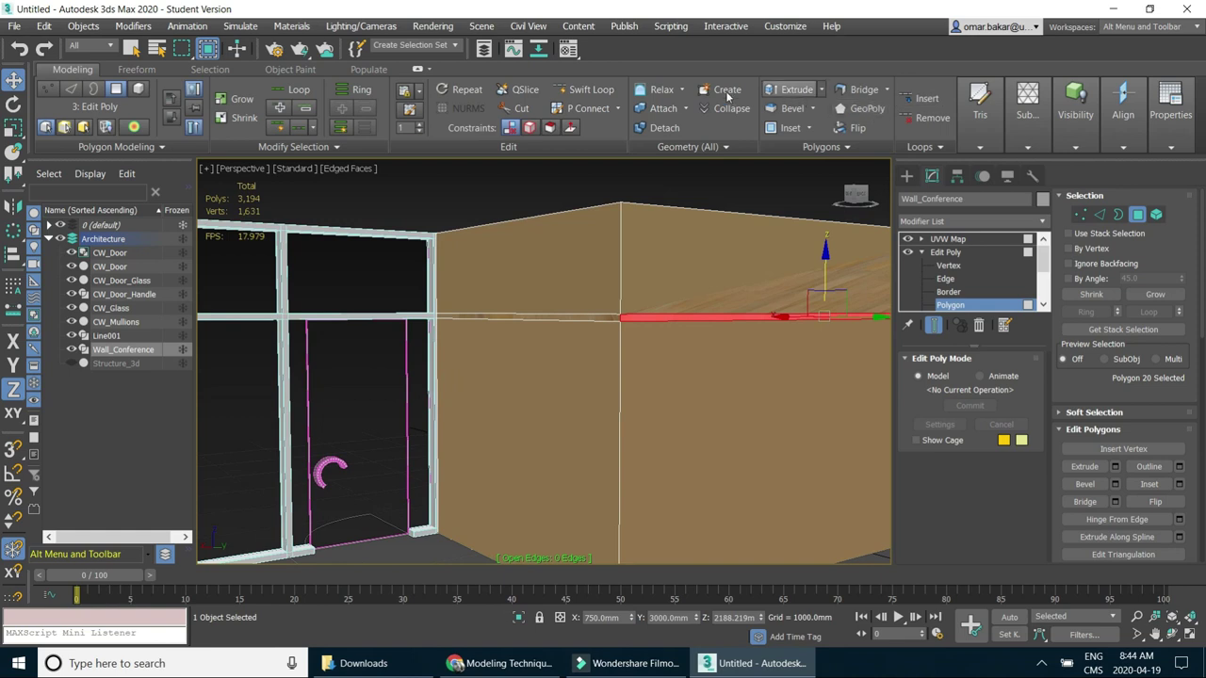
Insert two vertical Swift Loops close together near the wall corner.
click(589, 89)
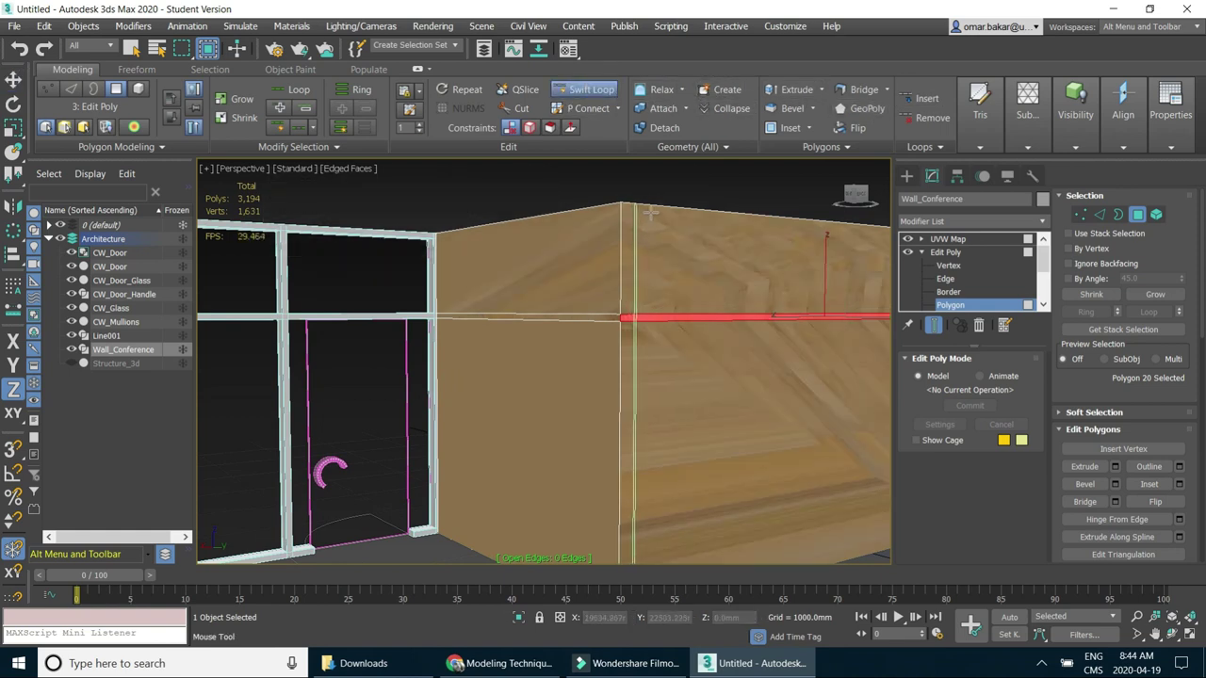
click(611, 213)
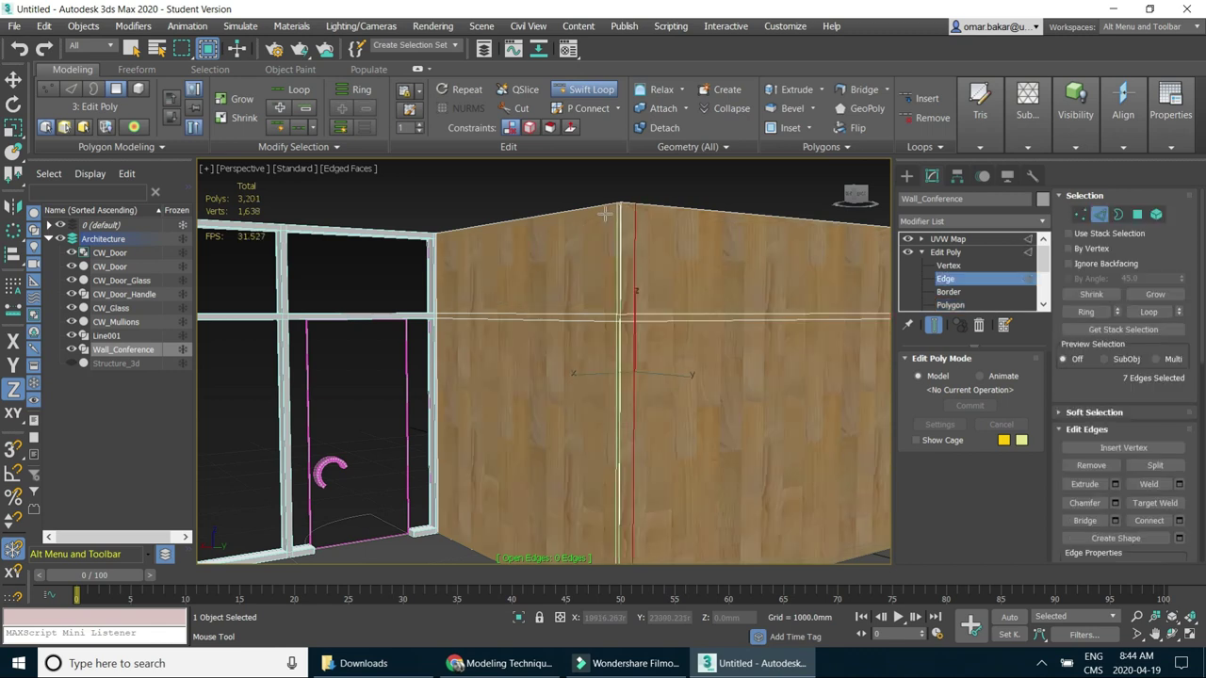
click(601, 215)
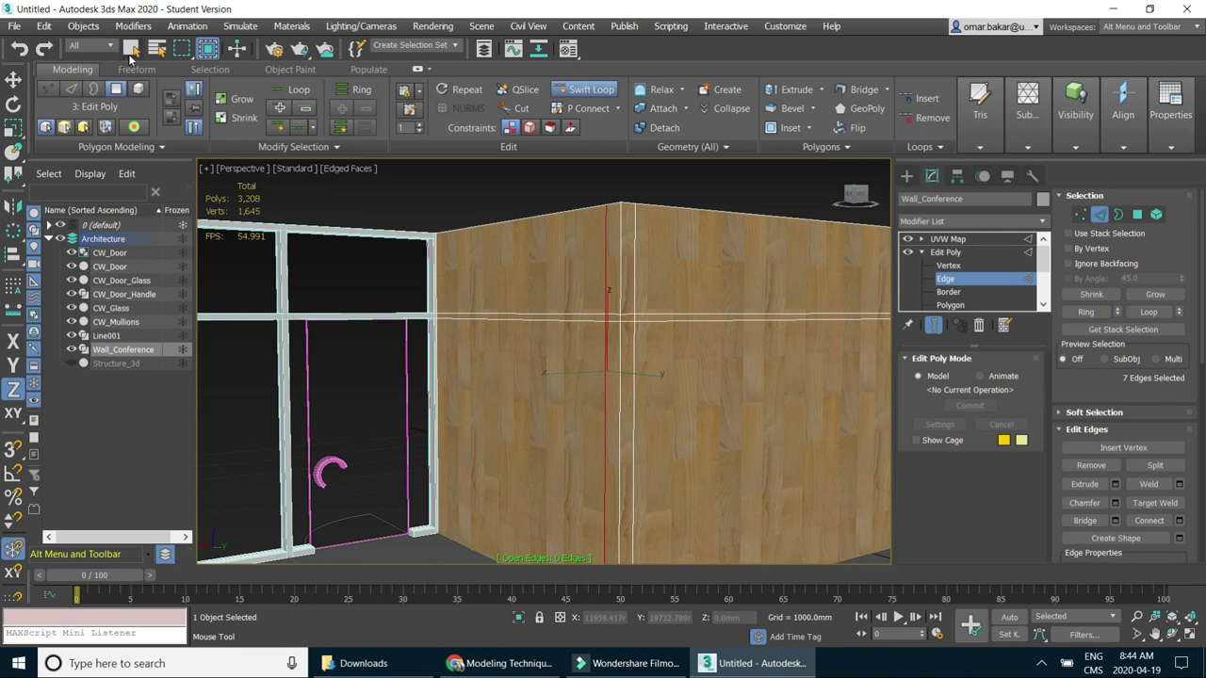
key(w)
Select the left and right strip polygons beside the corner and pan to see the whole wall.
click(579, 319)
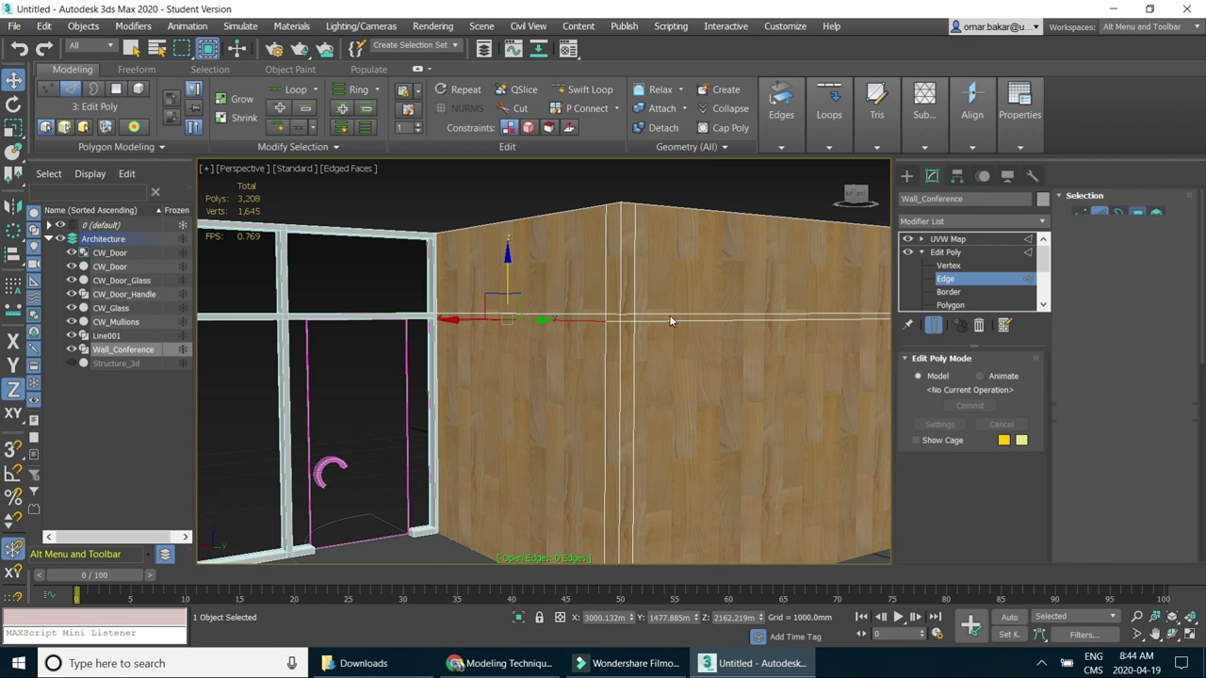
key(4)
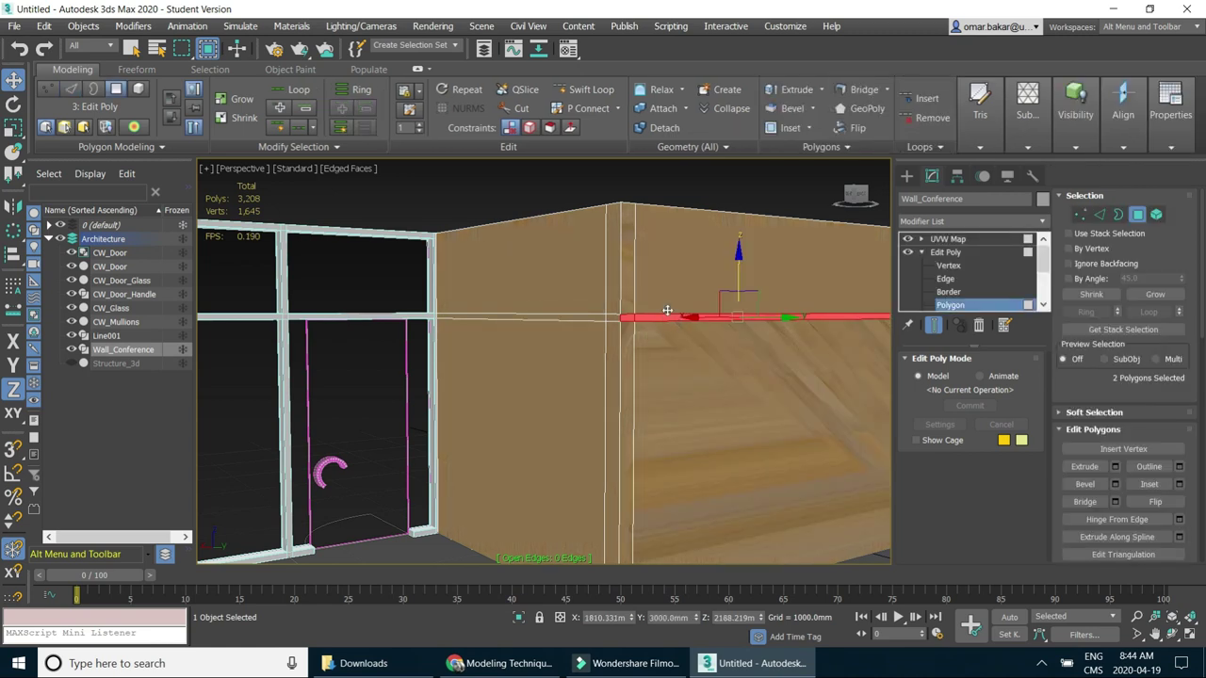
click(693, 173)
click(657, 318)
ctrl+click(577, 317)
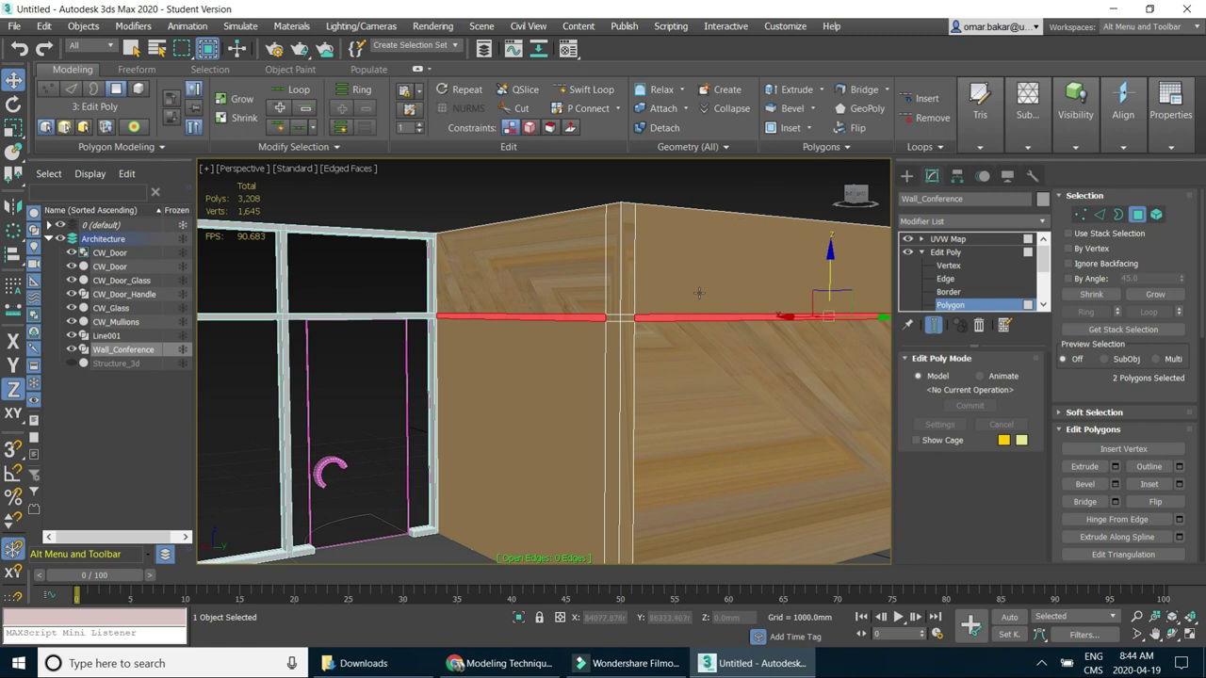
scroll(700, 293, down, 3)
middle_drag(682, 290, 557, 285)
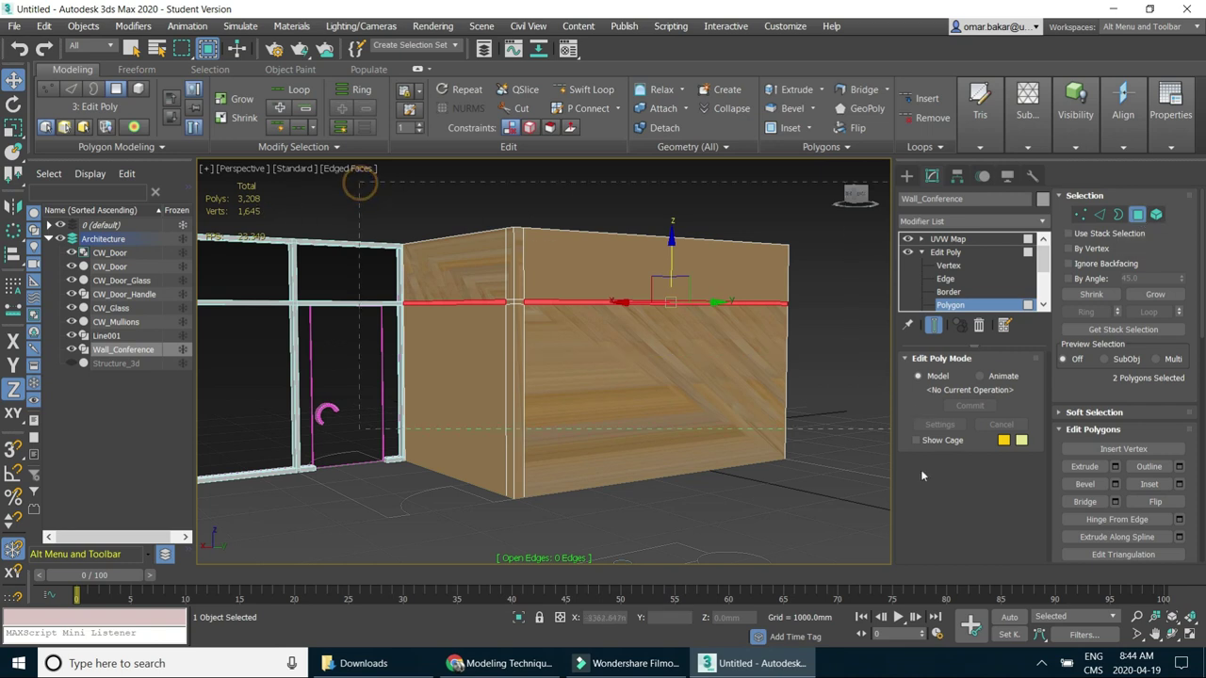
Select all wall polygons and open the floating MatIDs controls from the ribbon's Properties panel.
key(ctrl+a)
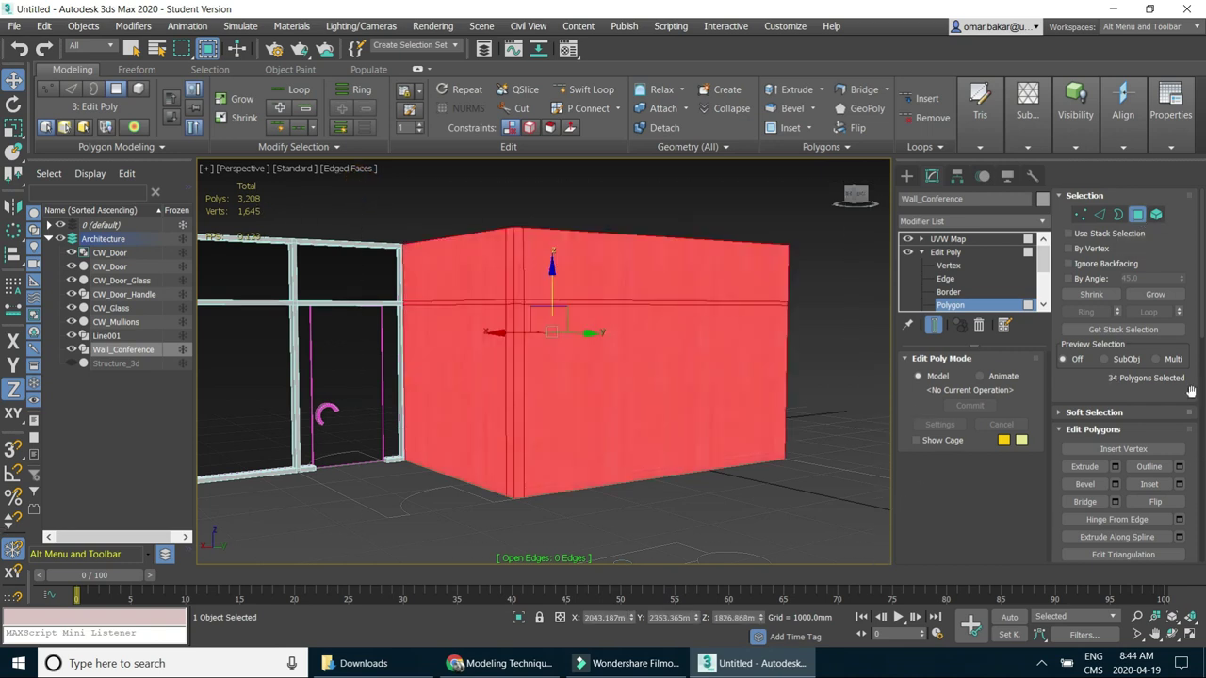
drag(1192, 462, 1186, 147)
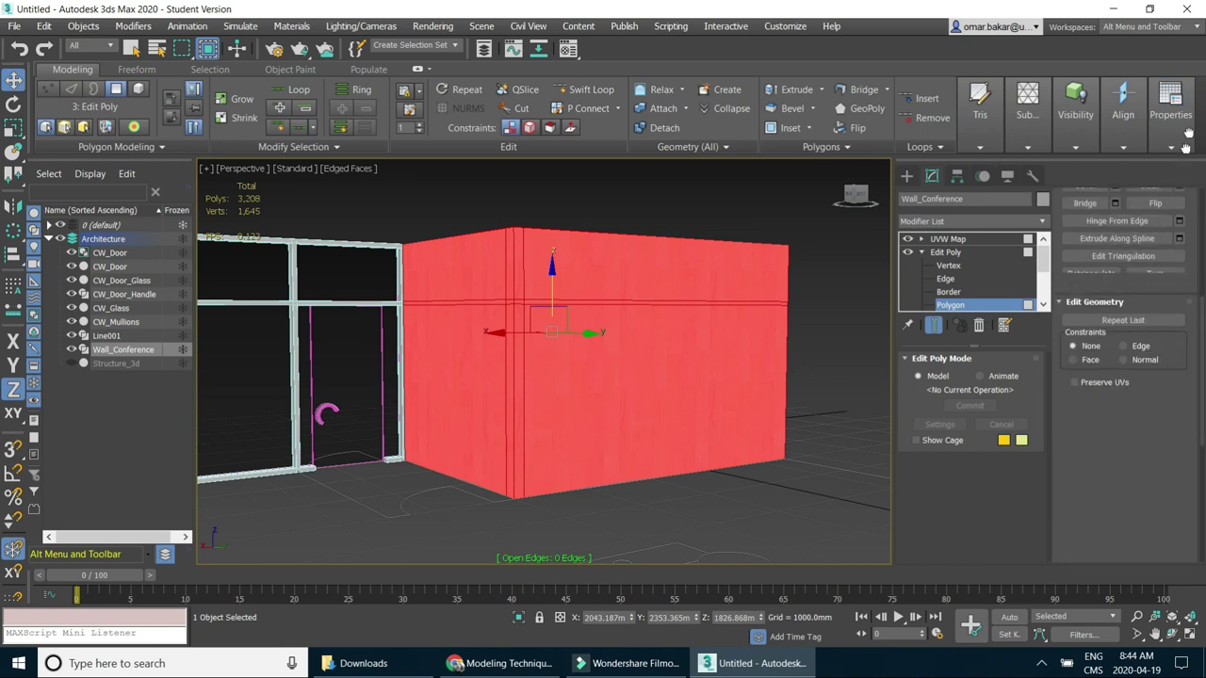
scroll(1194, 217, down, 3)
scroll(1198, 226, down, 3)
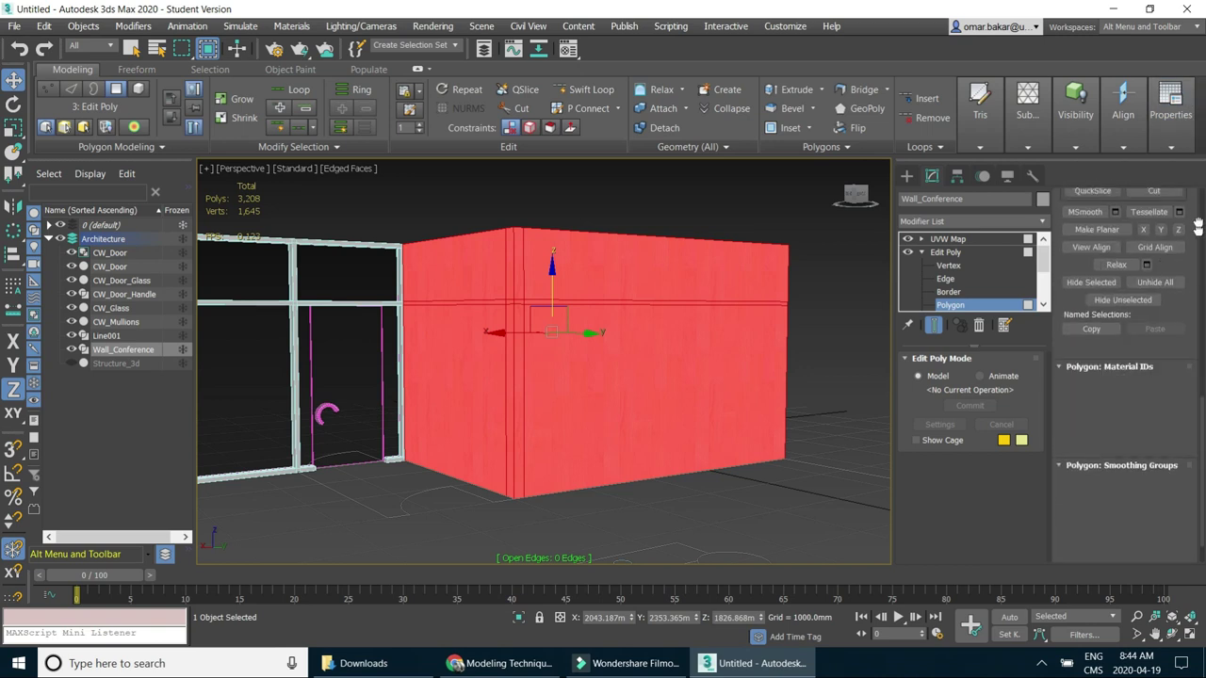
drag(1197, 226, 1198, 179)
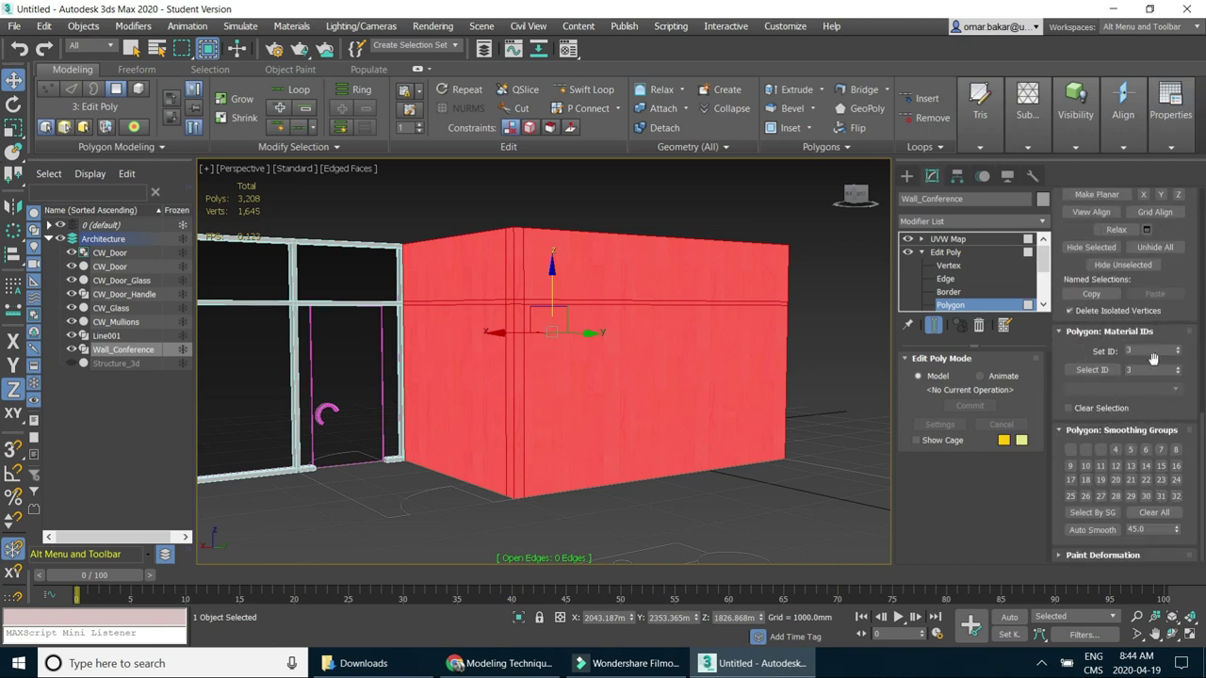
click(1171, 148)
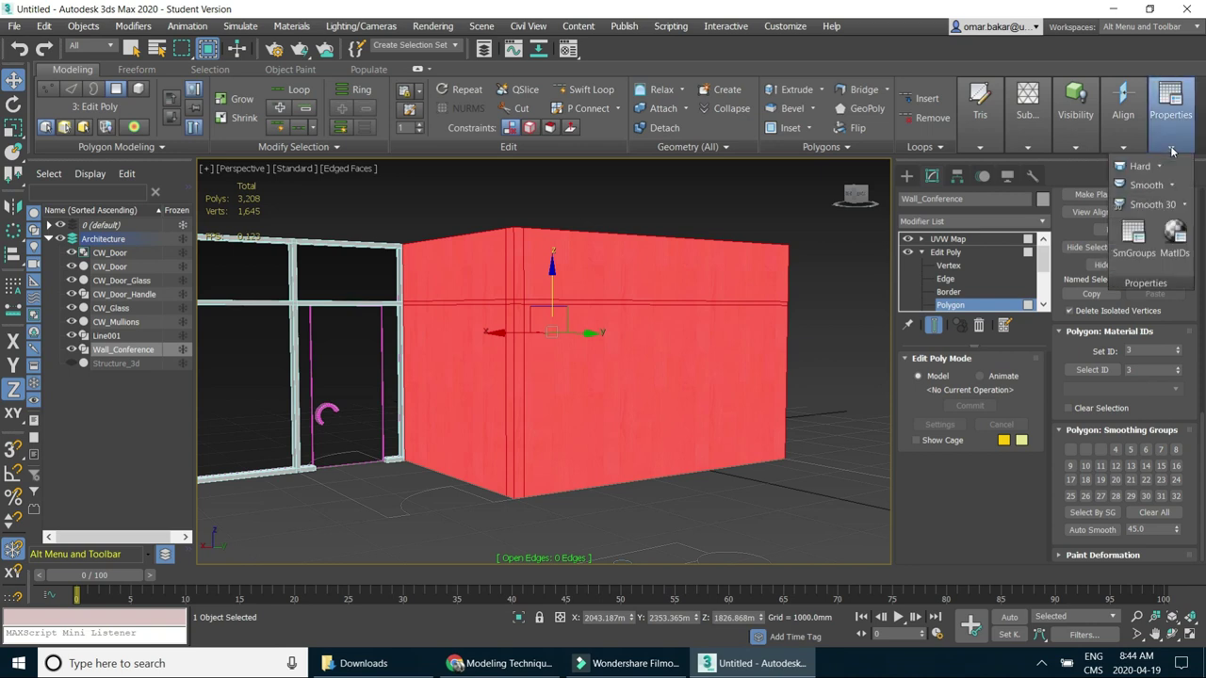
click(1174, 236)
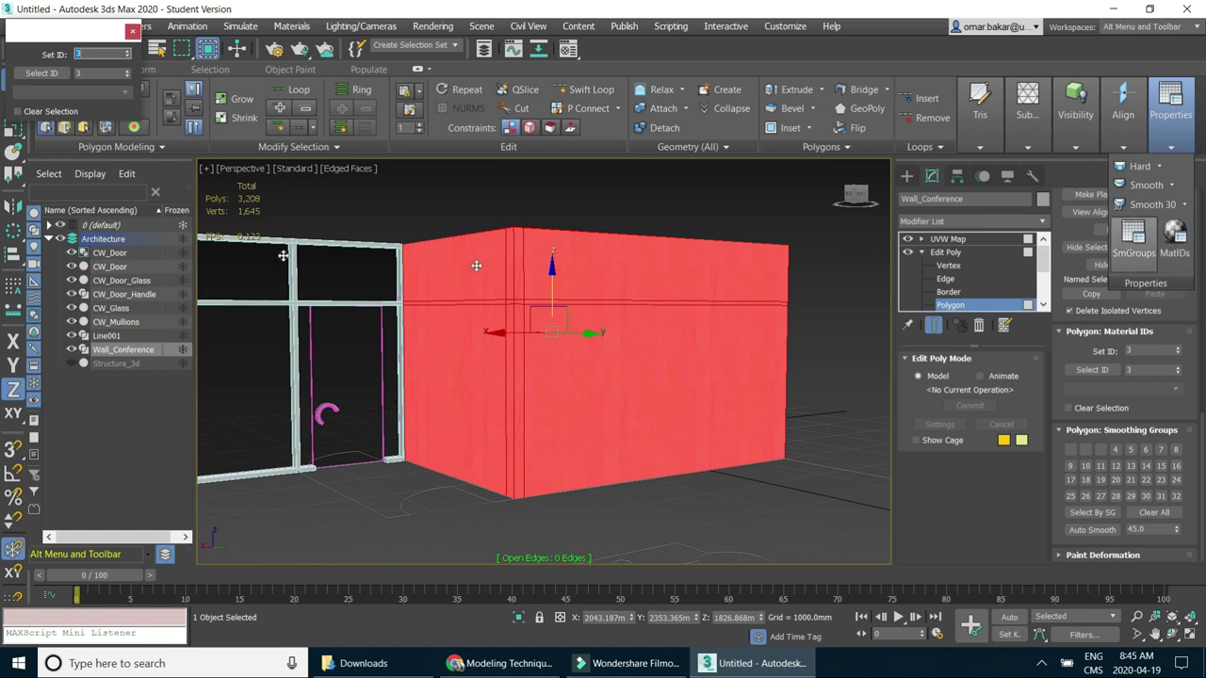
mouse_move(66, 30)
mouse_down()
mouse_move(799, 191)
mouse_move(901, 304)
mouse_up()
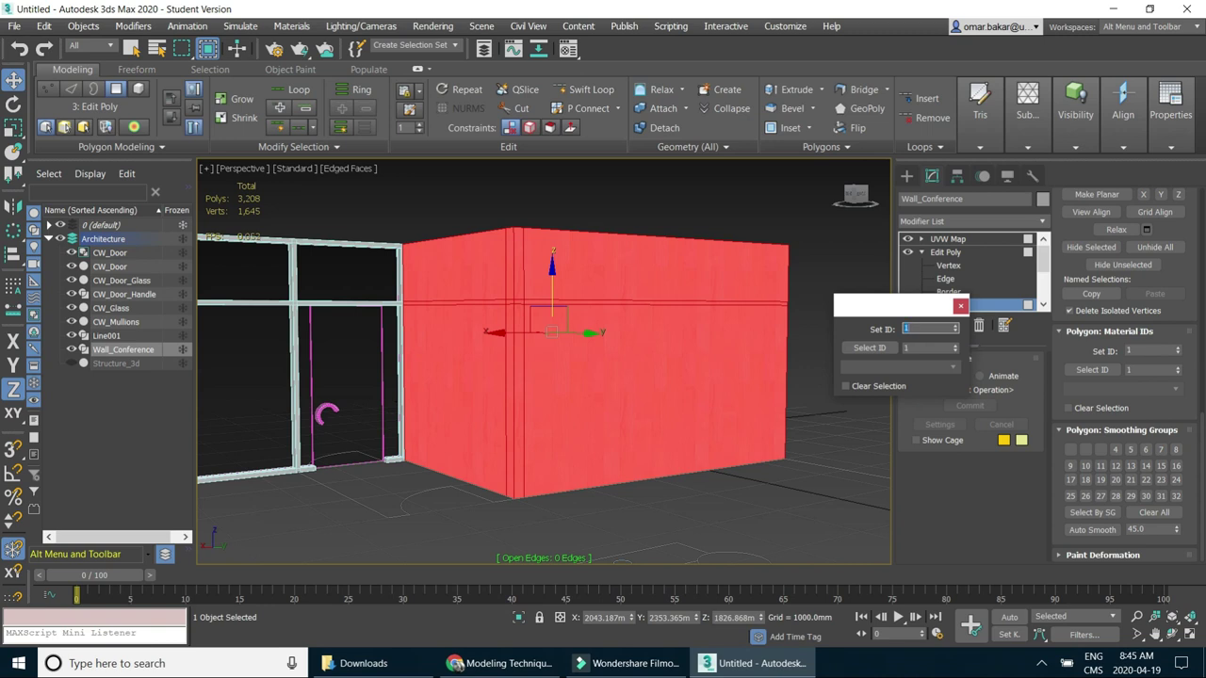
Select both parts of the horizontal strip and set their material ID to 2.
click(687, 202)
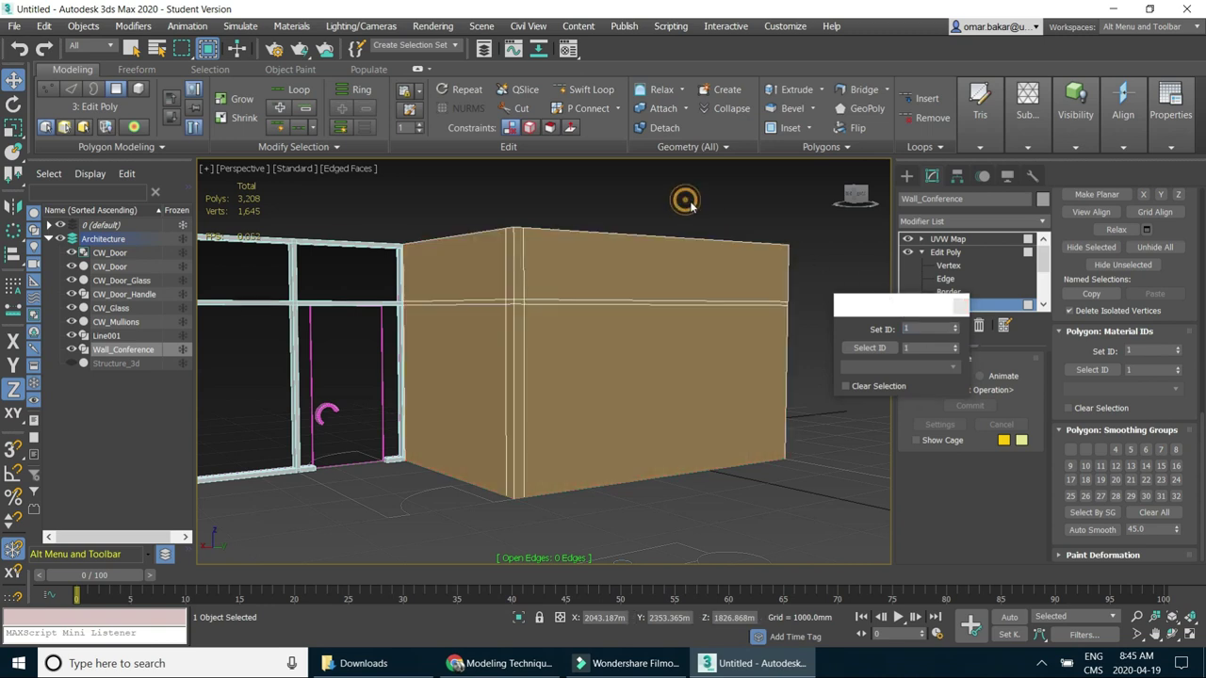
click(558, 302)
ctrl+click(484, 302)
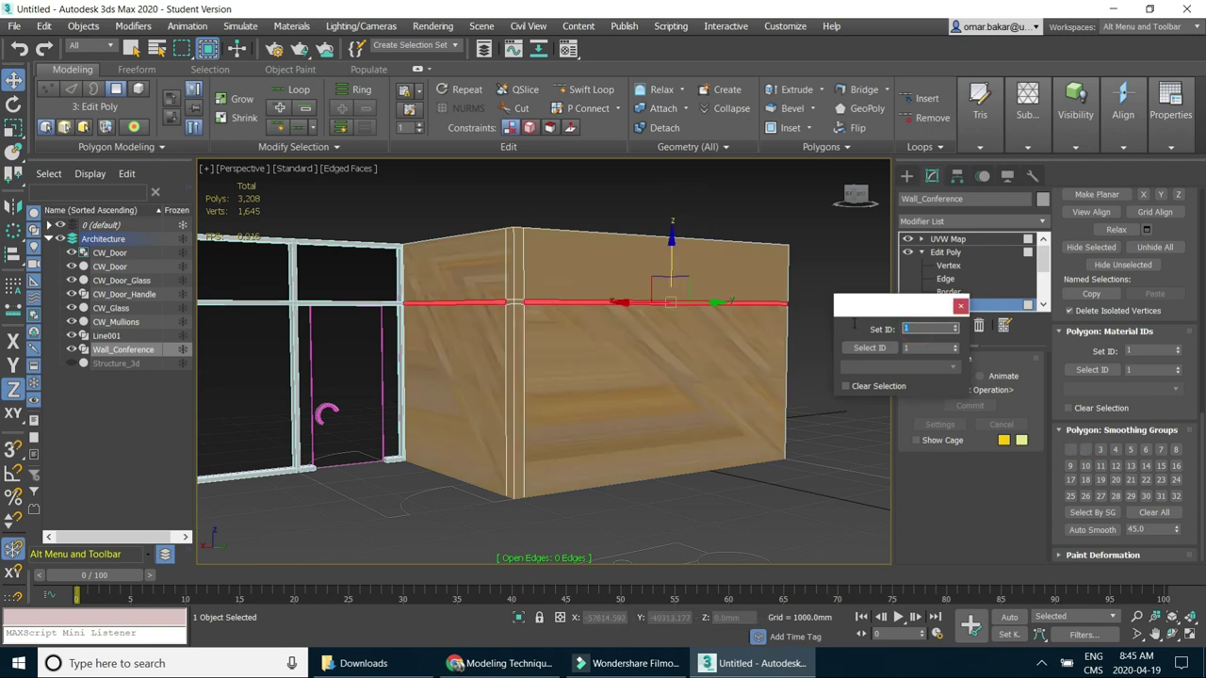
text(2)
key(Return)
Extrude the selected strip polygons by -25 mm to recess the reveal into the wall.
scroll(523, 285, up, 3)
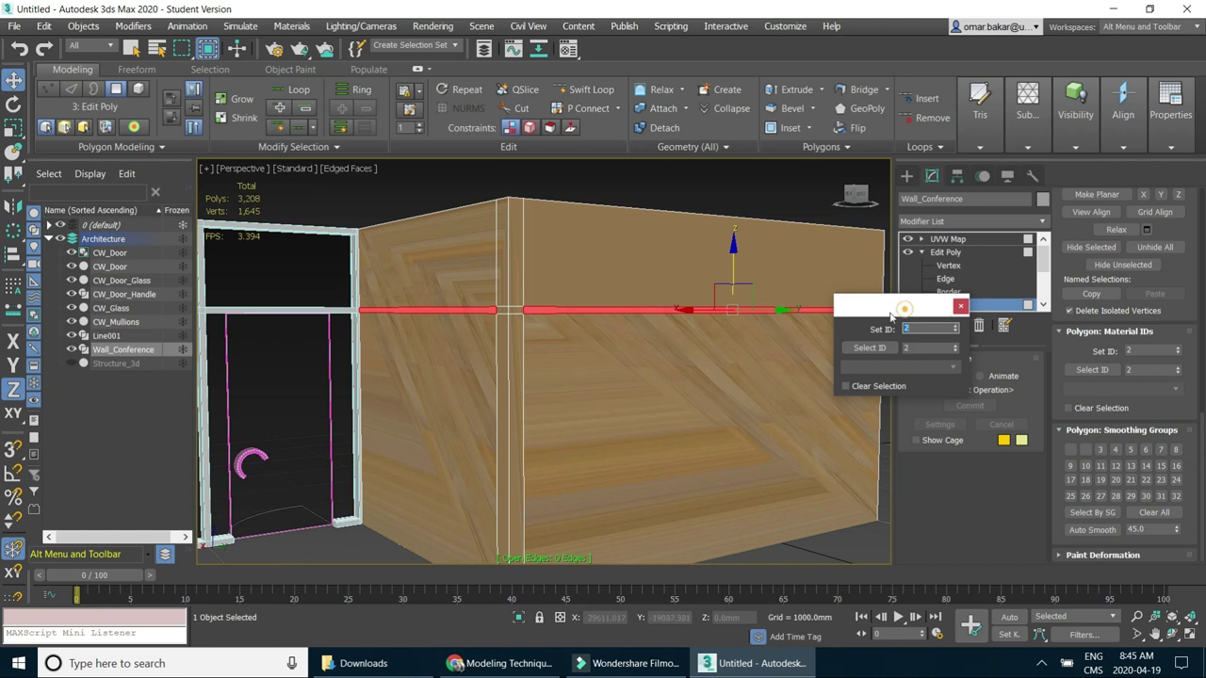
drag(904, 309, 262, 365)
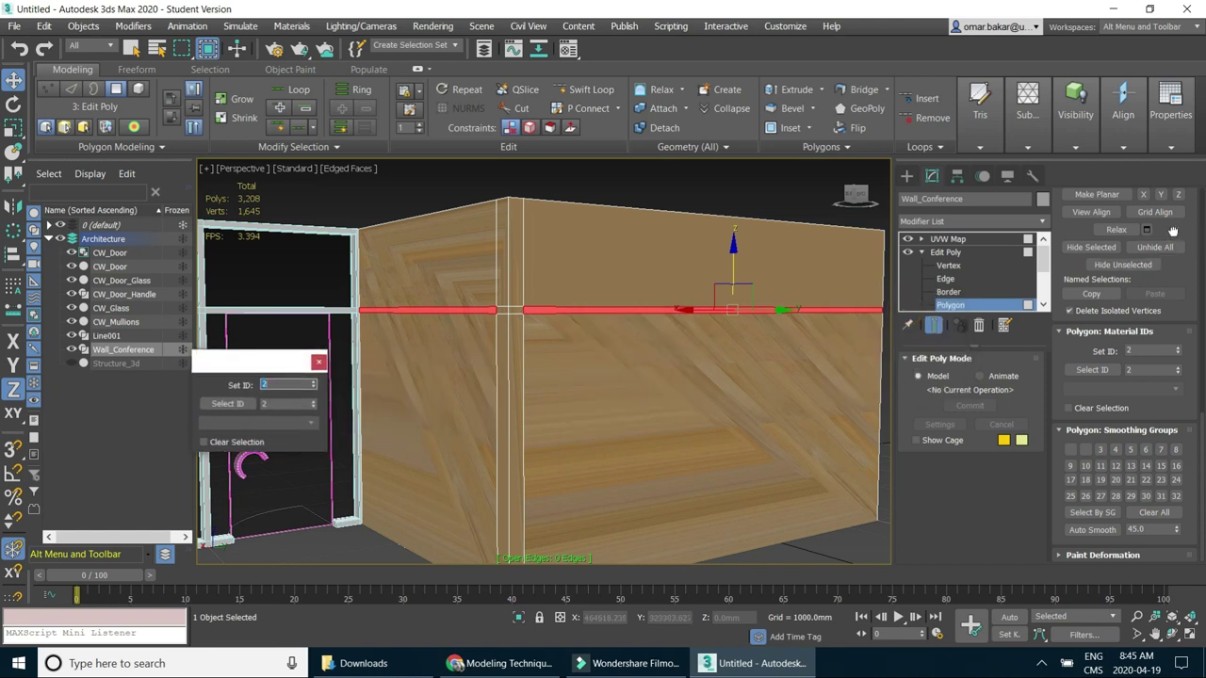
scroll(1179, 249, up, 3)
scroll(1189, 251, up, 2)
drag(1194, 253, 1198, 378)
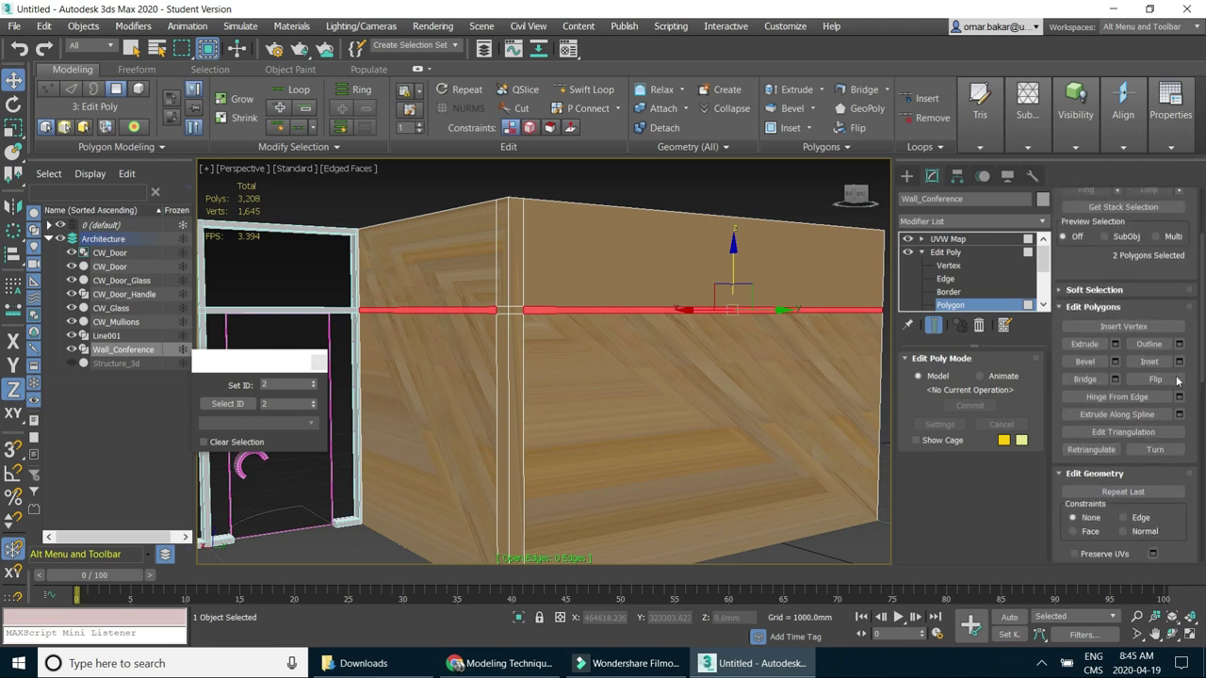
click(1115, 345)
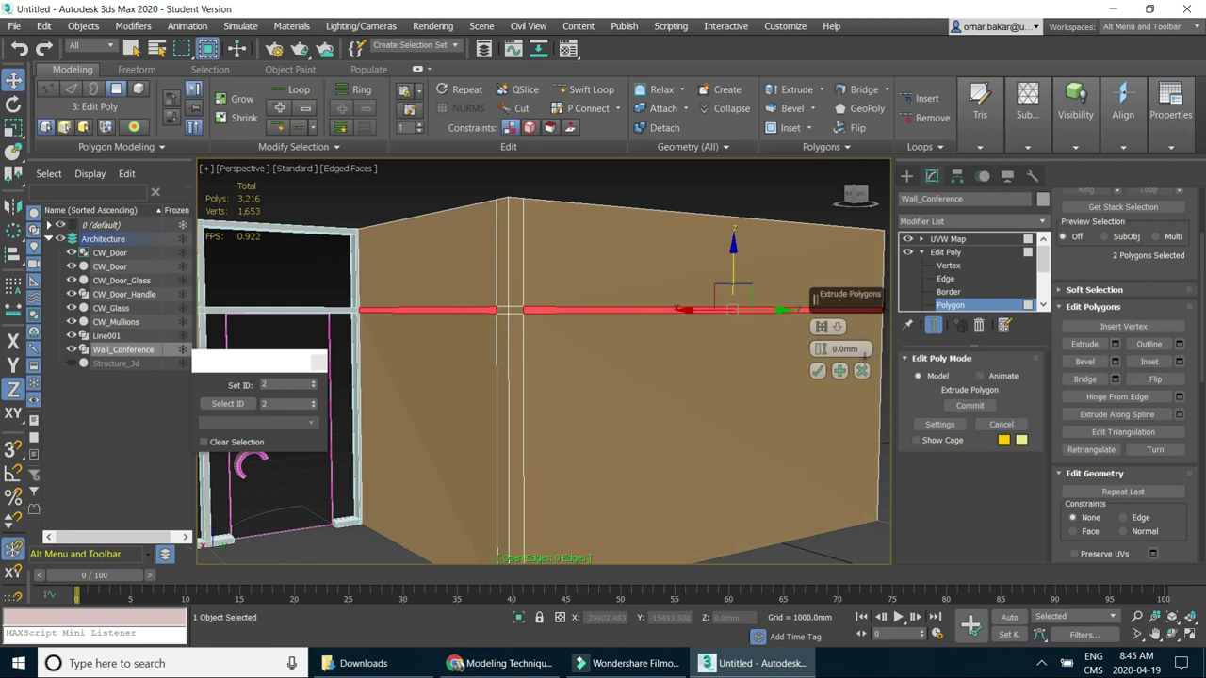
mouse_move(819, 347)
mouse_down()
mouse_move(826, 366)
mouse_move(840, 350)
mouse_up()
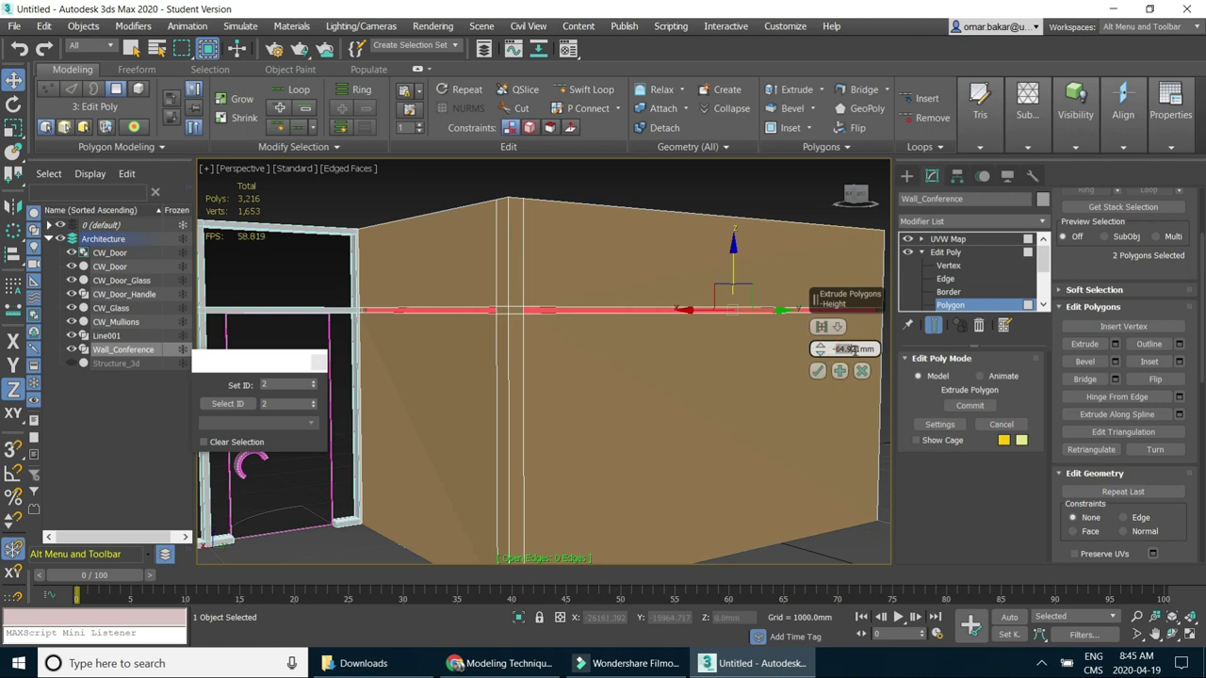
text(-25)
key(Return)
click(818, 371)
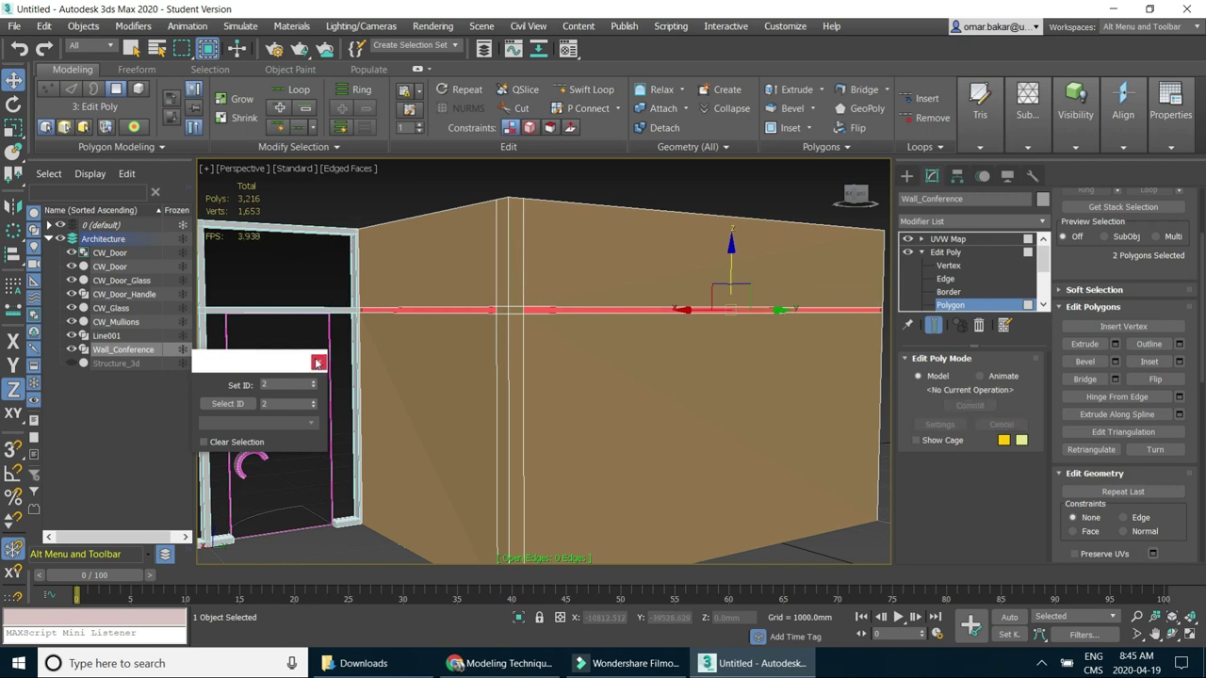
Close the material ID controls, exit polygon editing, deselect, and zoom in on the wall.
click(648, 188)
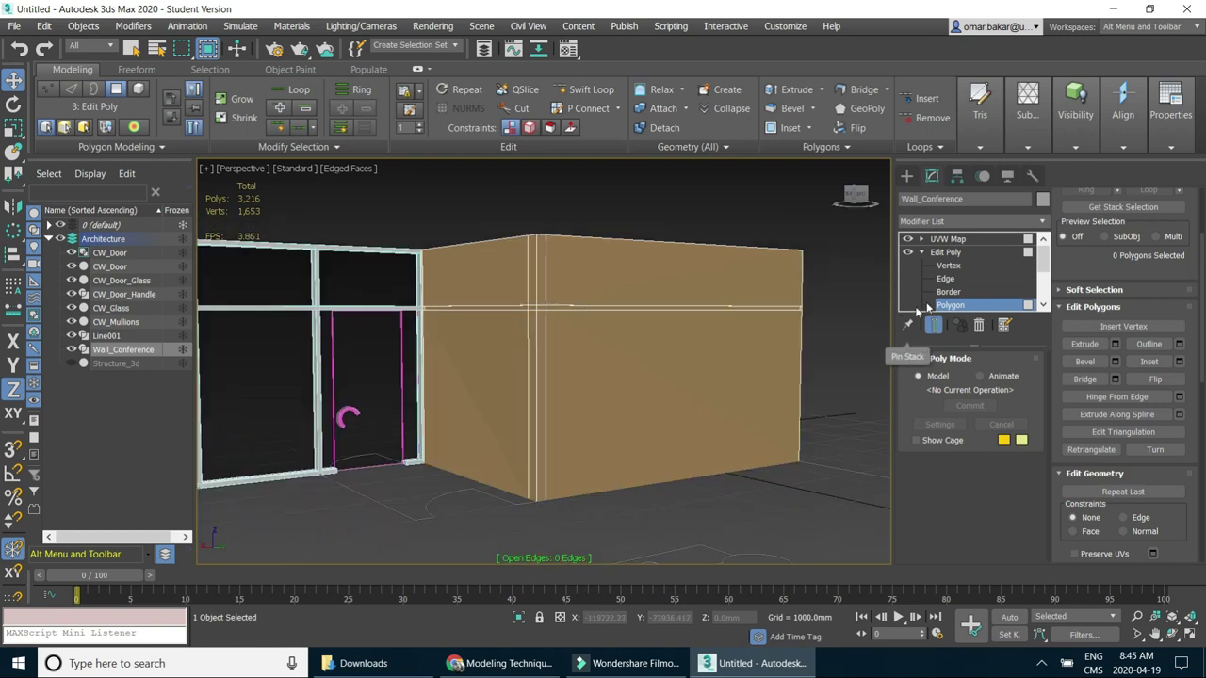
click(979, 308)
click(922, 254)
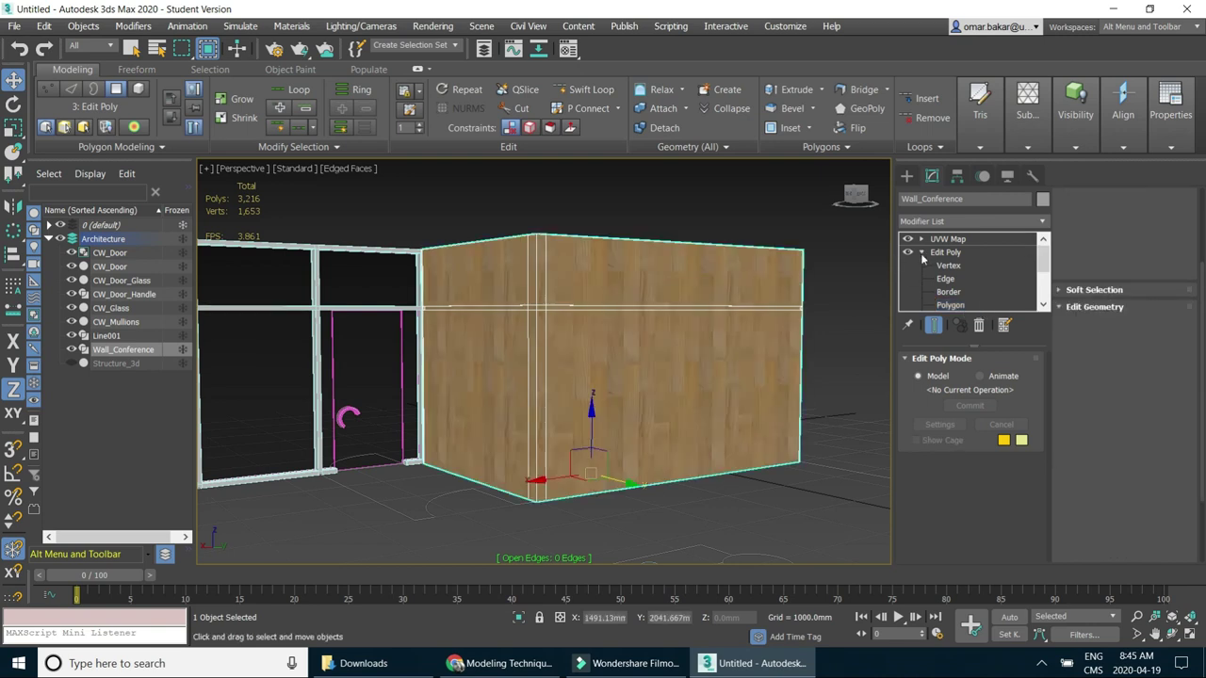
click(719, 206)
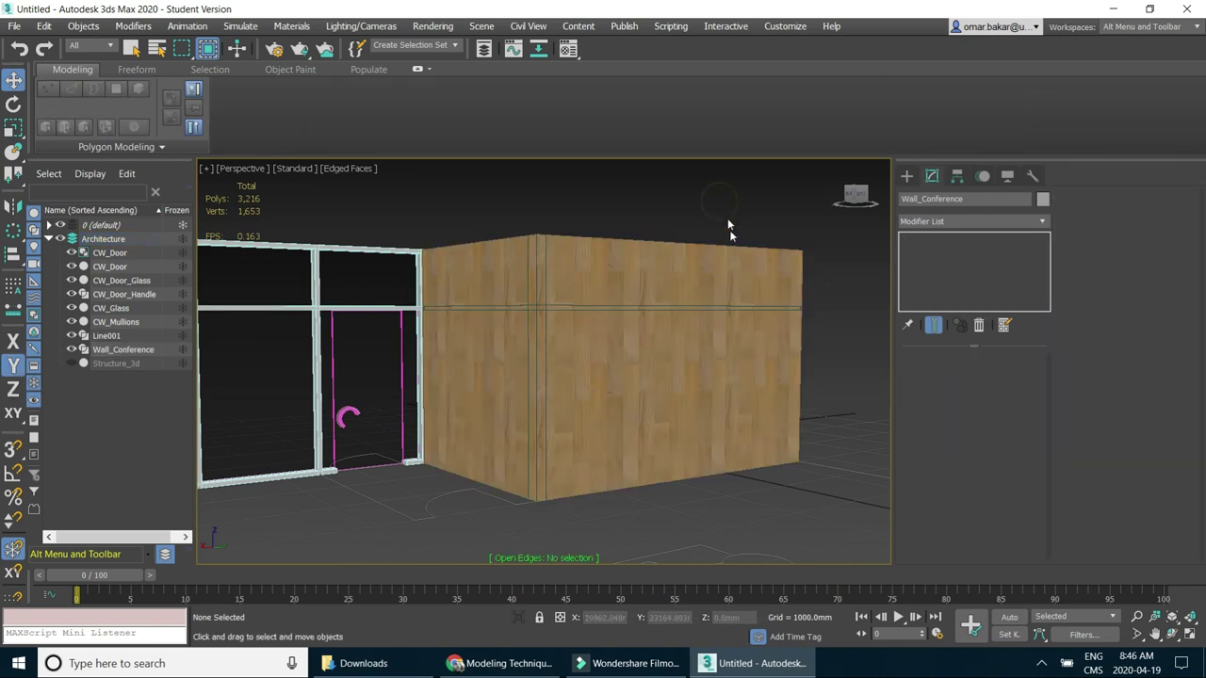
scroll(520, 317, up, 3)
scroll(549, 304, up, 2)
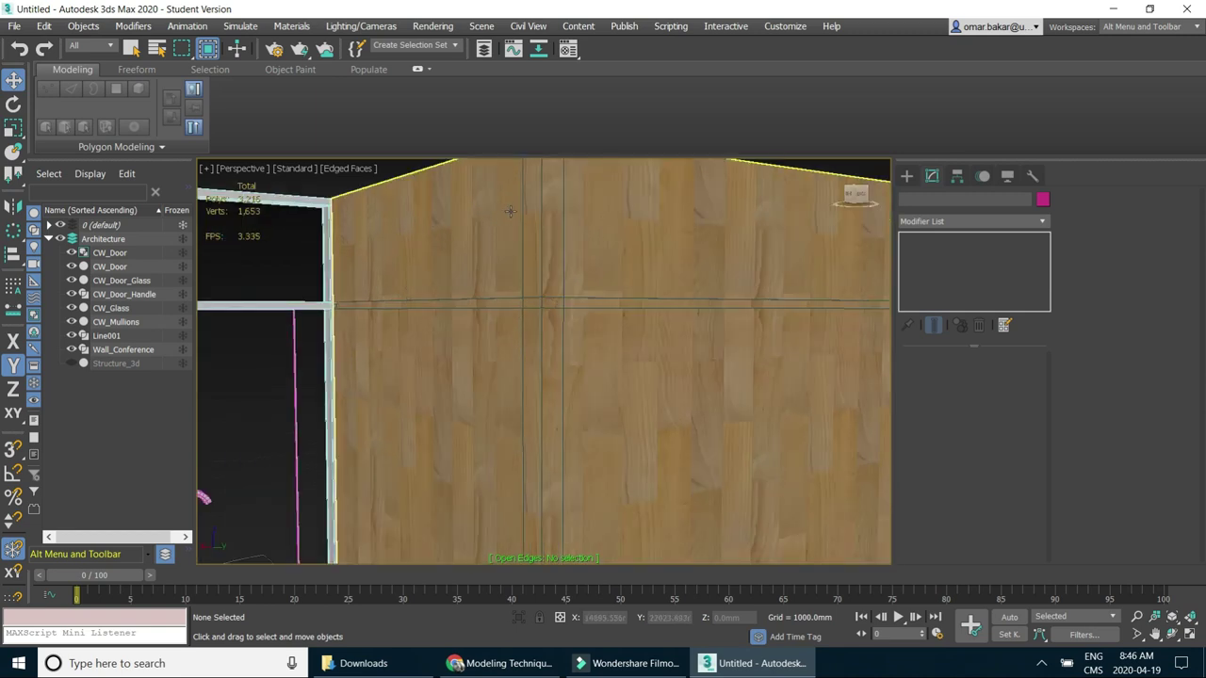
Open the Material Editor, activate the grey sample slot, and pick Multi/Sub-Object from the General material types.
click(568, 49)
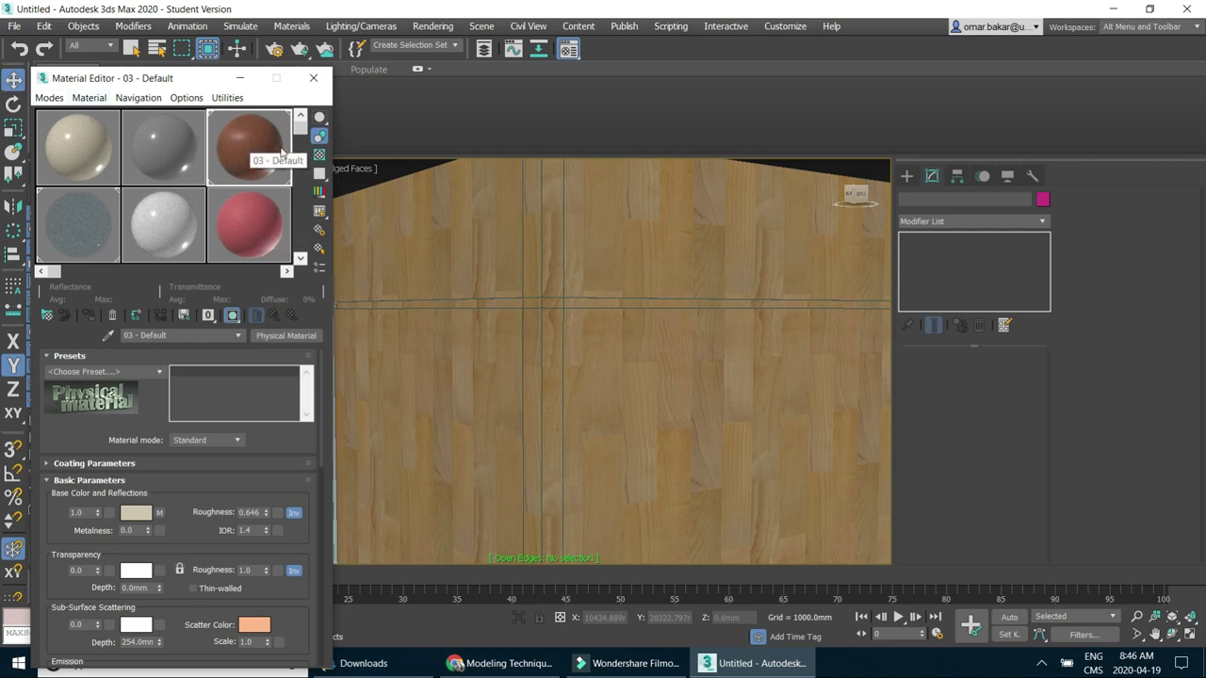
click(171, 160)
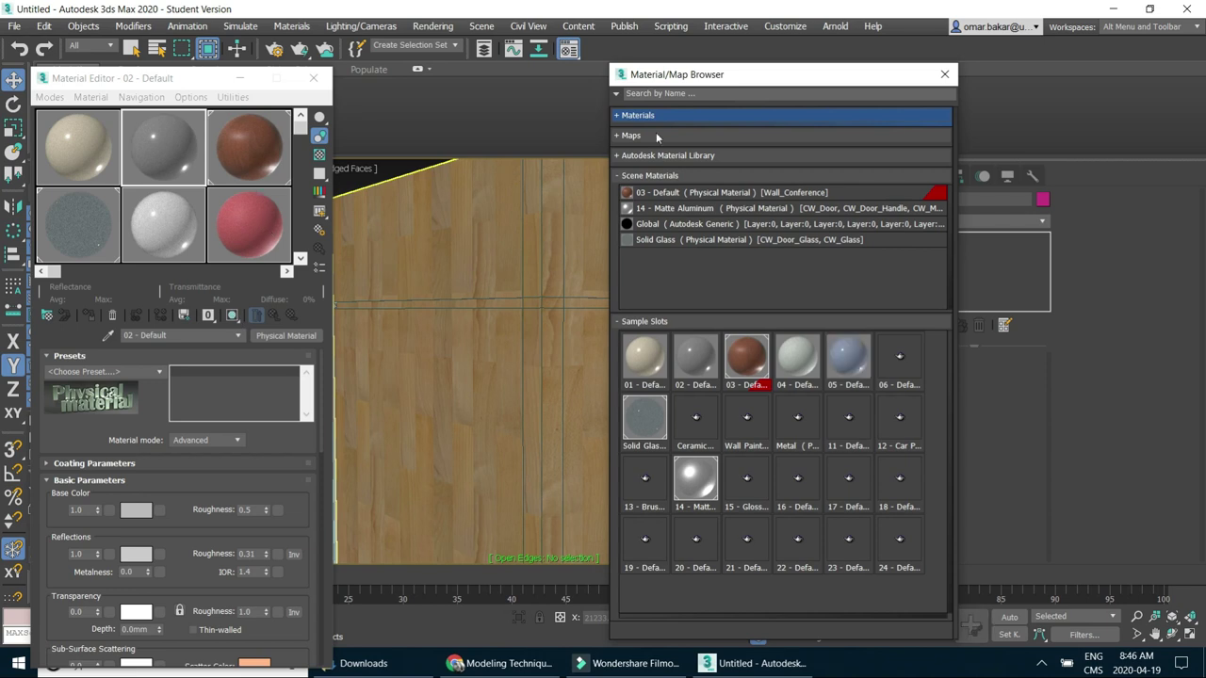
click(619, 115)
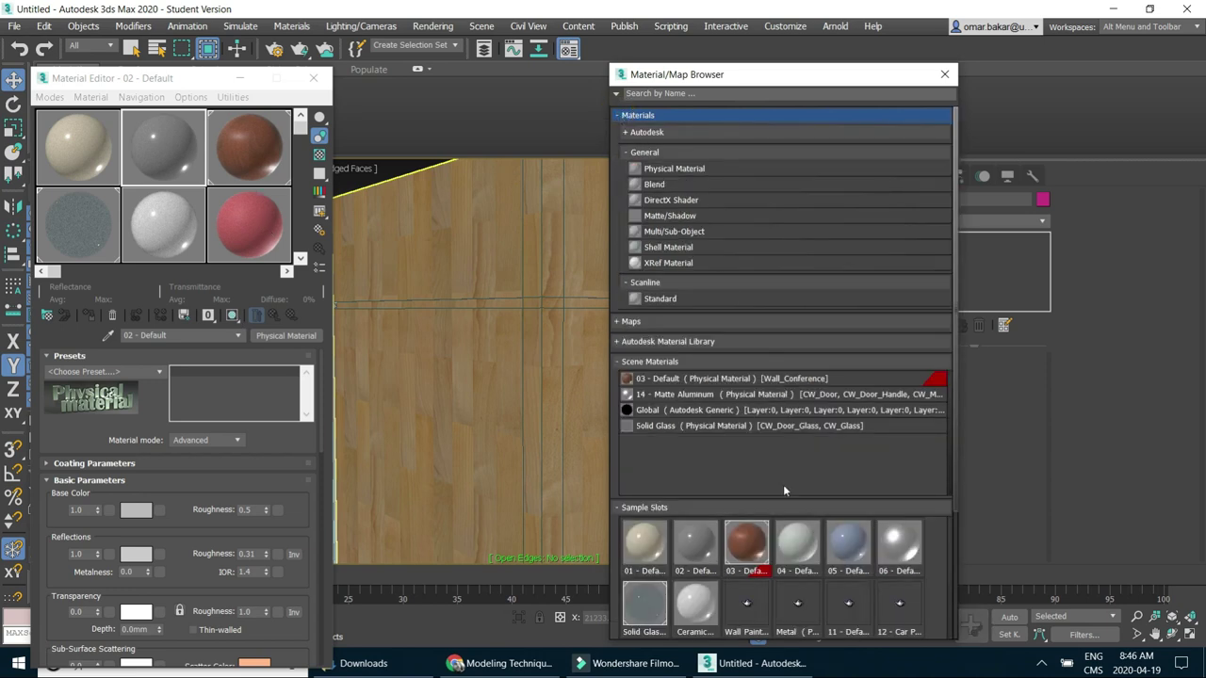
click(628, 511)
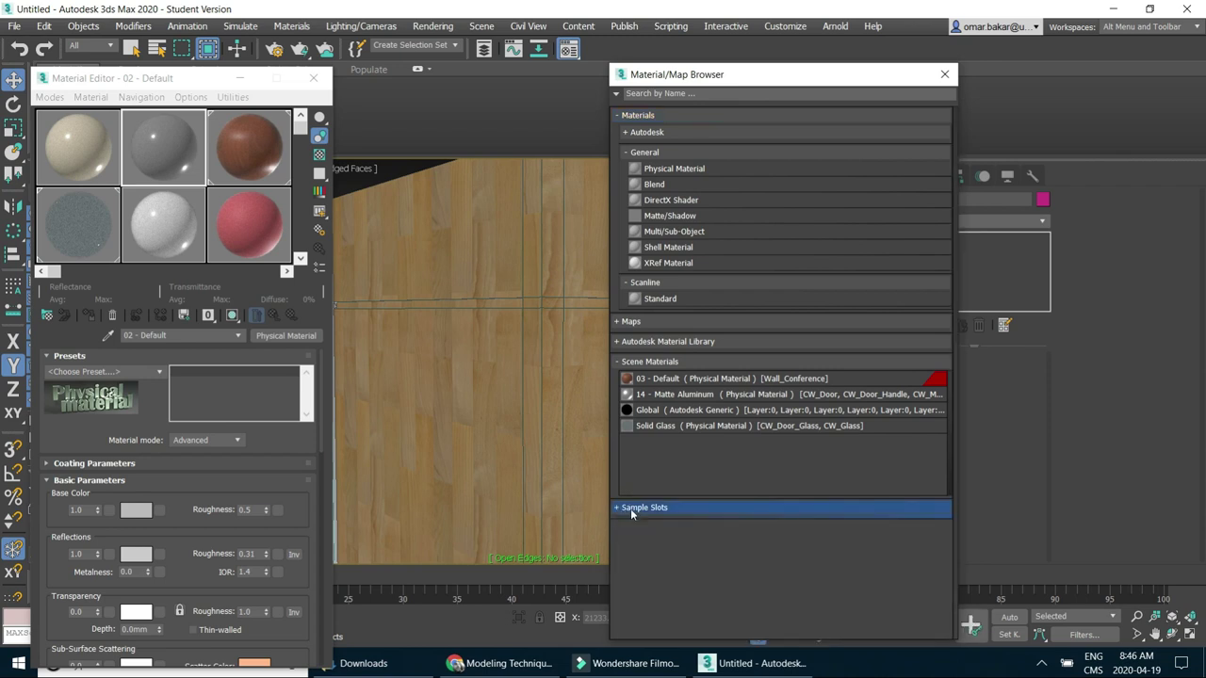
click(668, 235)
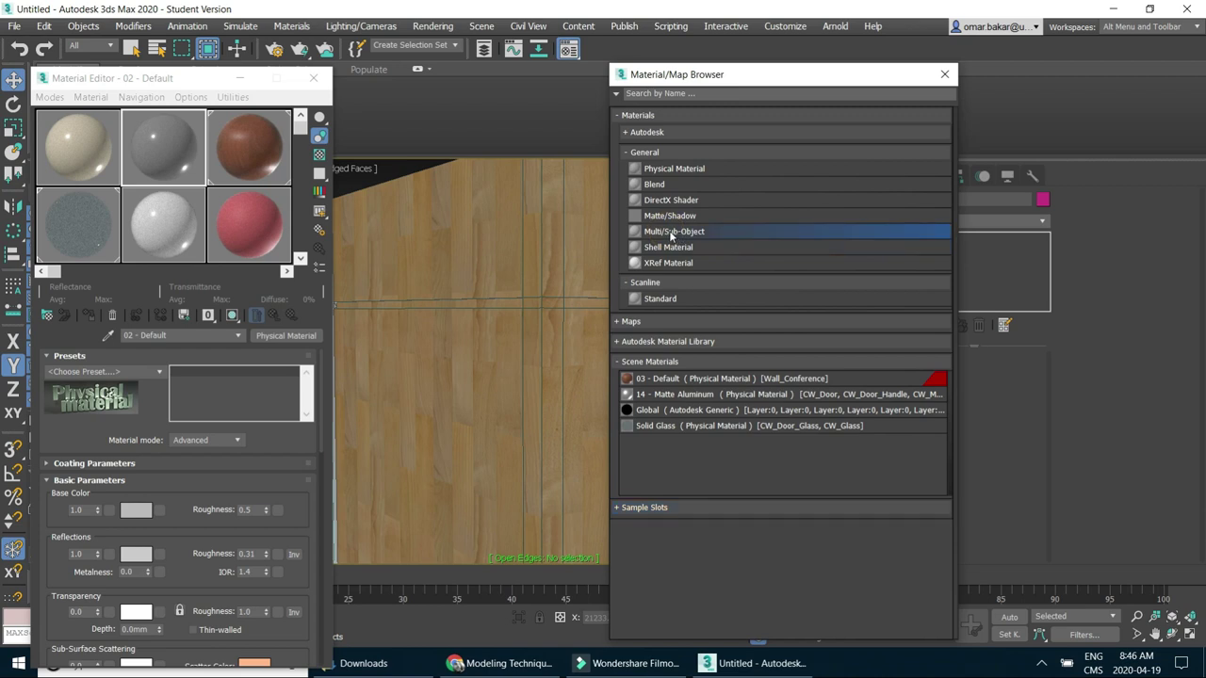
Convert the grey slot to Multi/Sub-Object and delete sub-materials down to two.
double_click(671, 234)
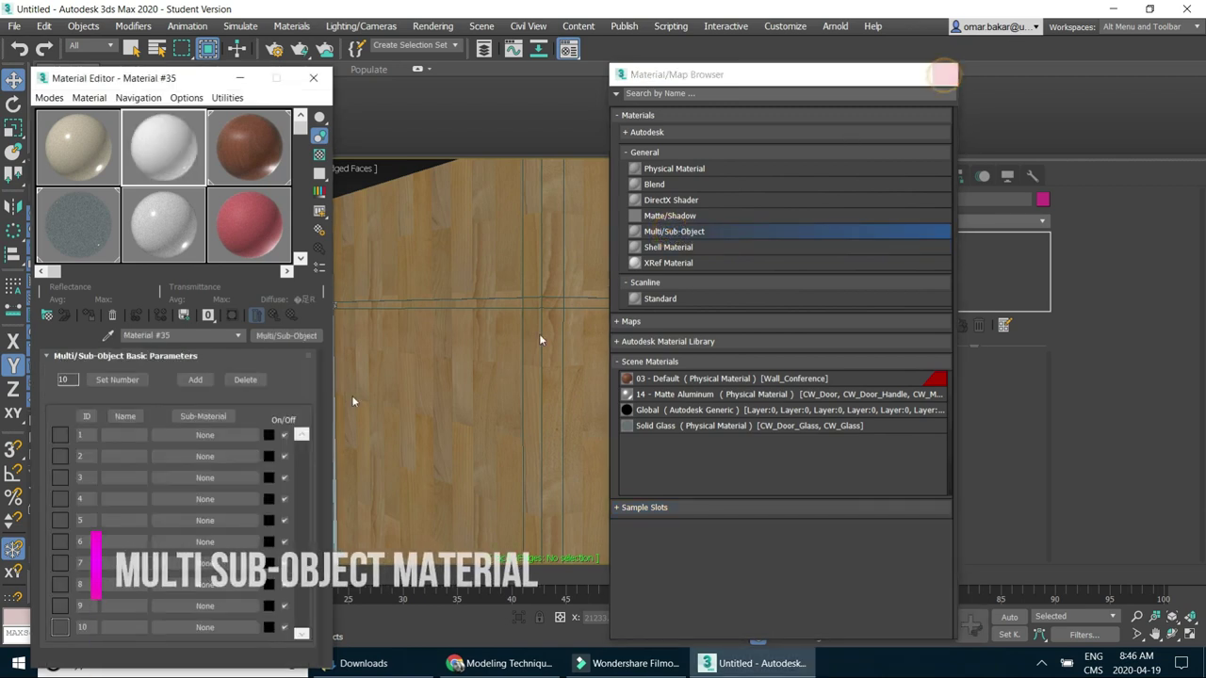
click(244, 379)
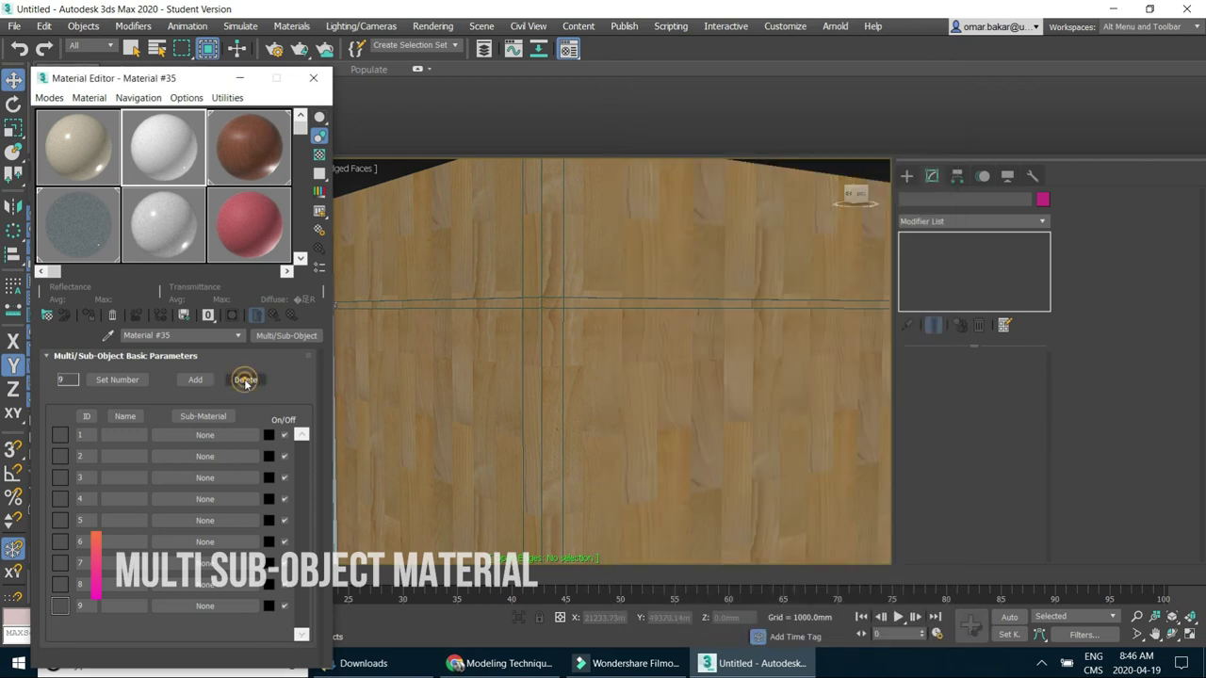
double_click(244, 379)
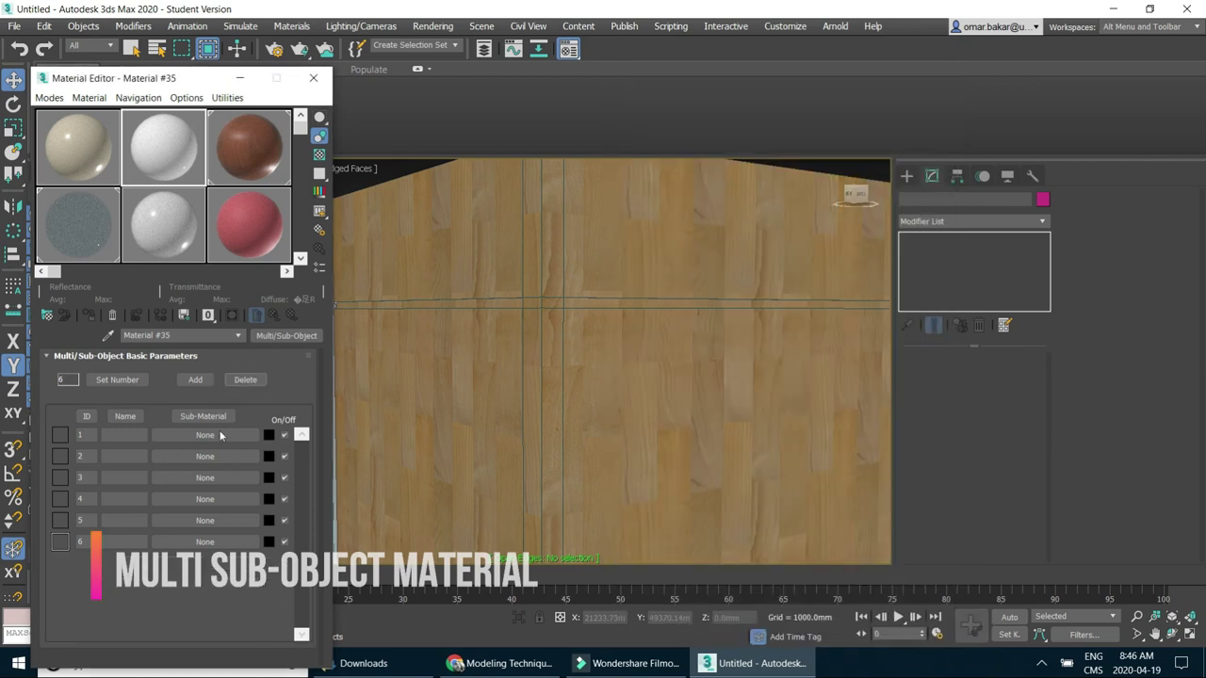
double_click(247, 377)
click(247, 380)
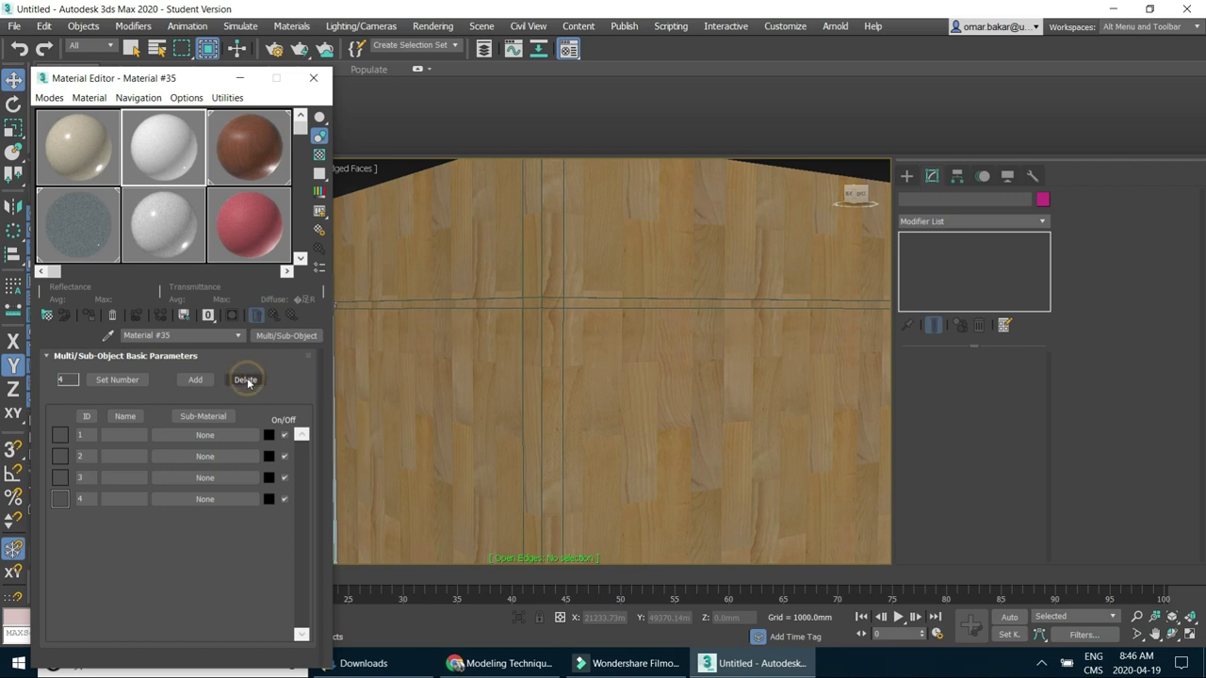
click(247, 379)
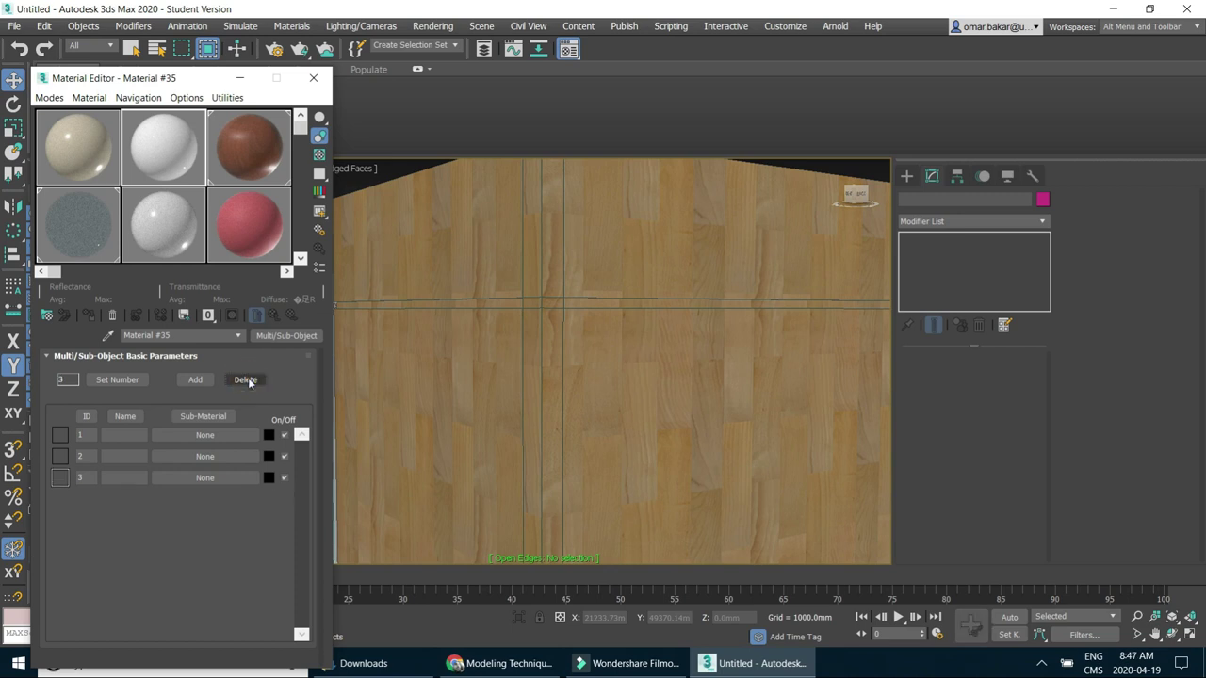
click(247, 378)
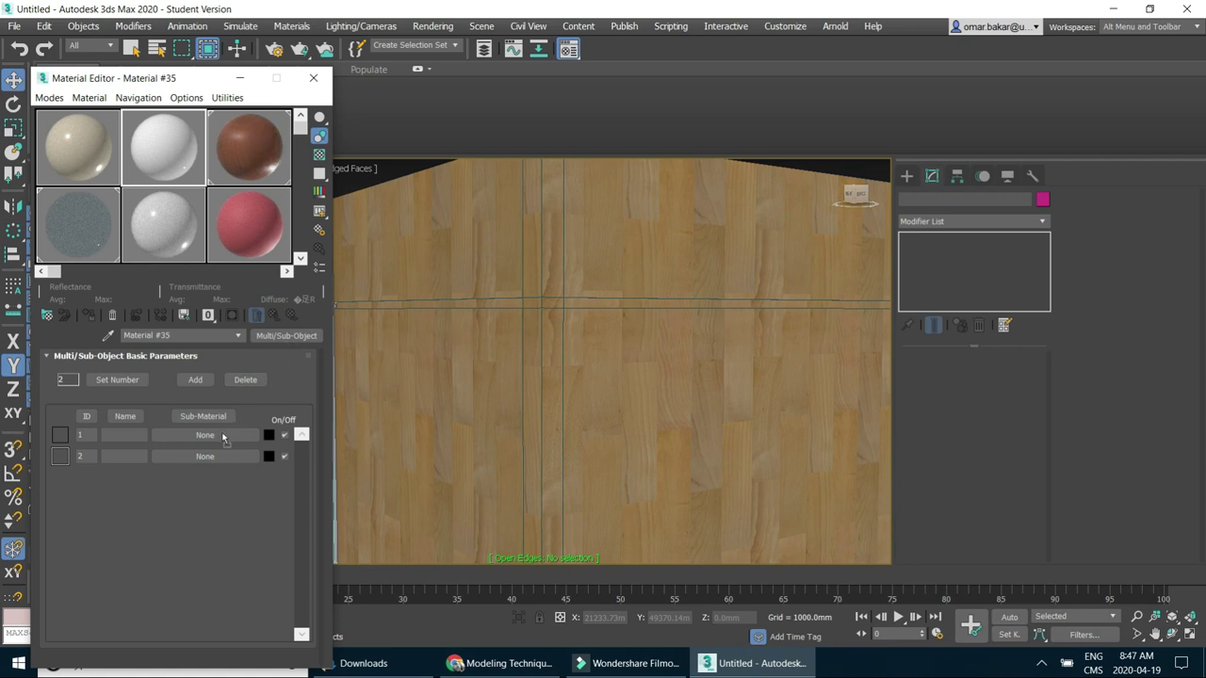
Instance the wood material into ID 1 and Matte Aluminum into ID 2.
drag(223, 443, 222, 436)
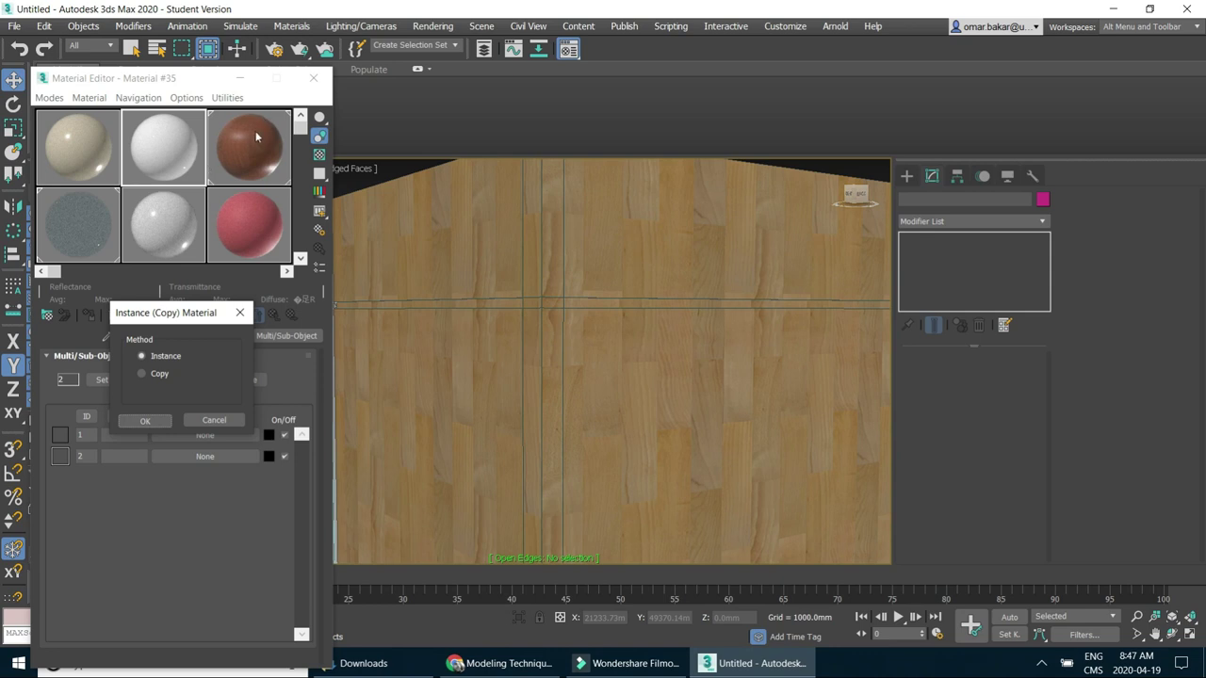
click(137, 419)
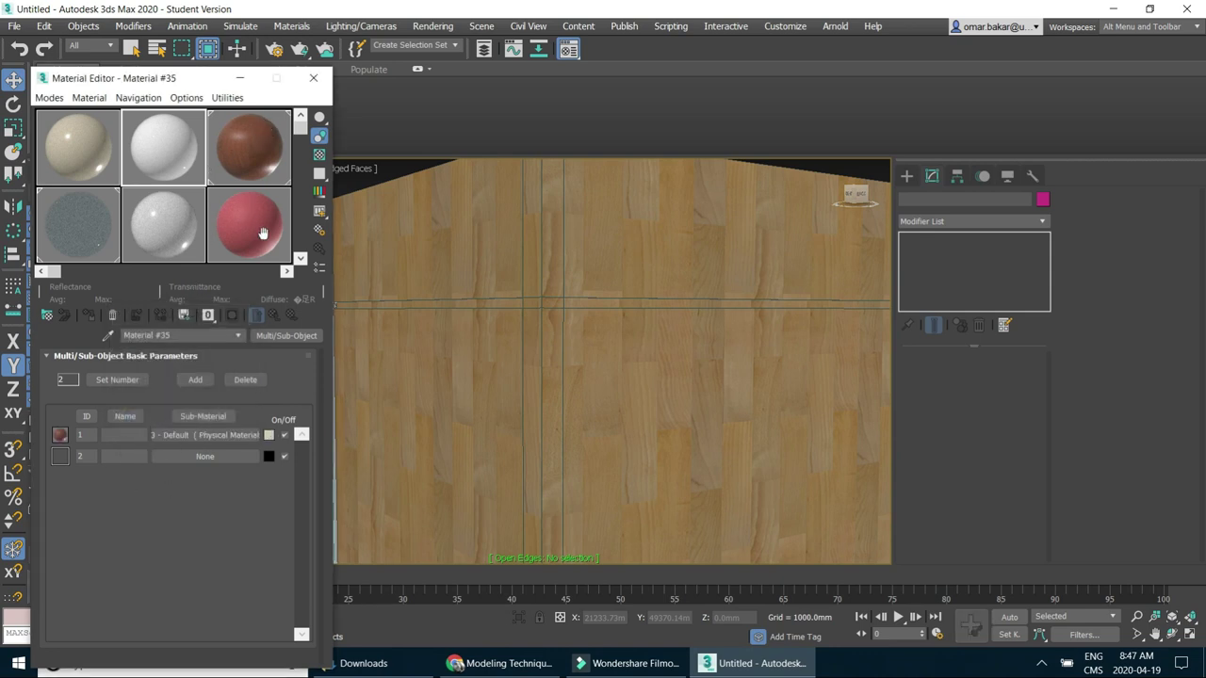
click(300, 260)
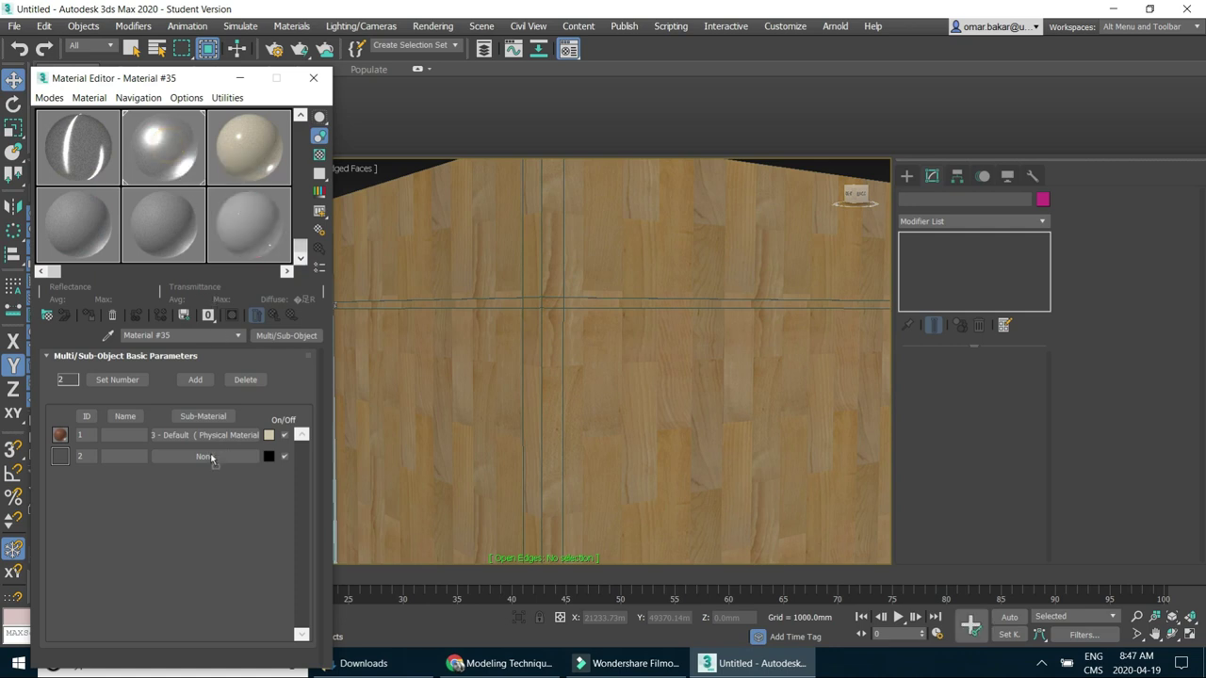
drag(211, 461, 211, 461)
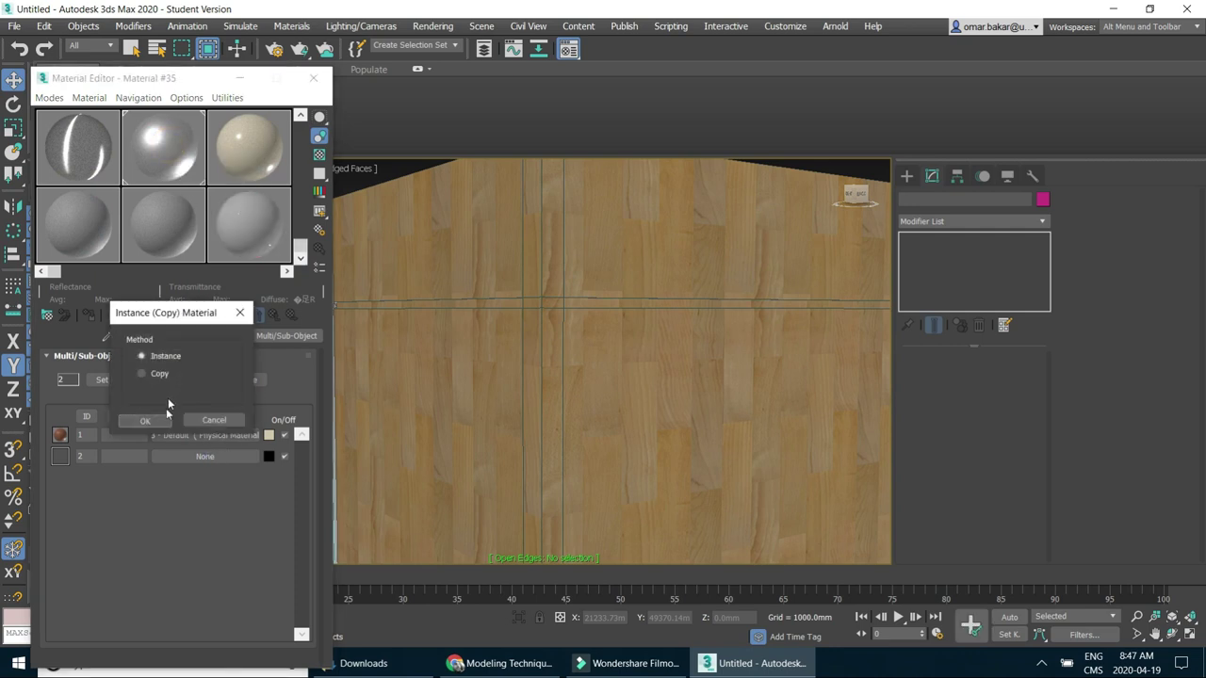
click(145, 421)
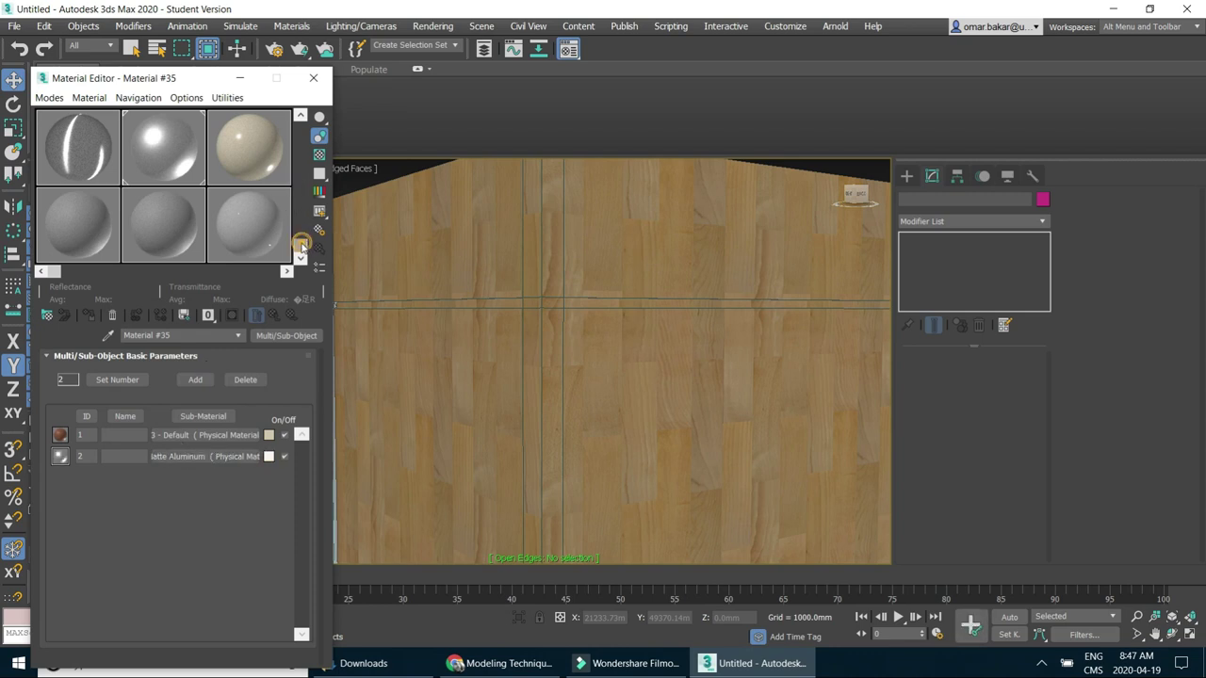
click(301, 117)
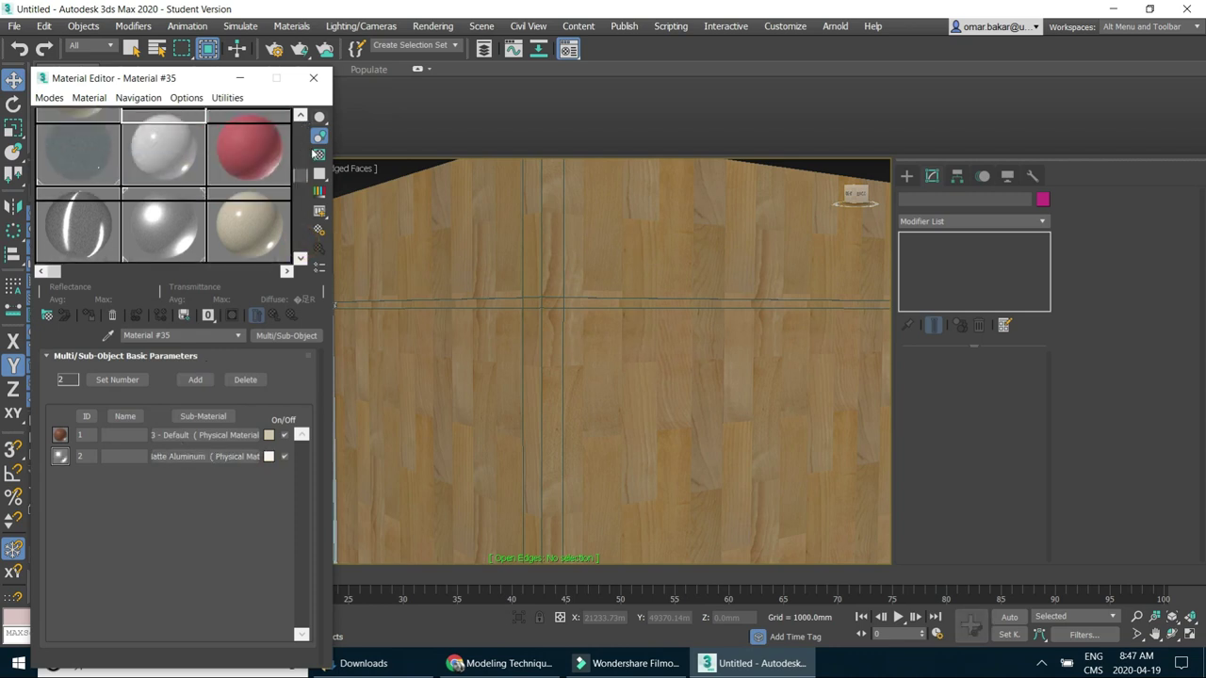
click(300, 117)
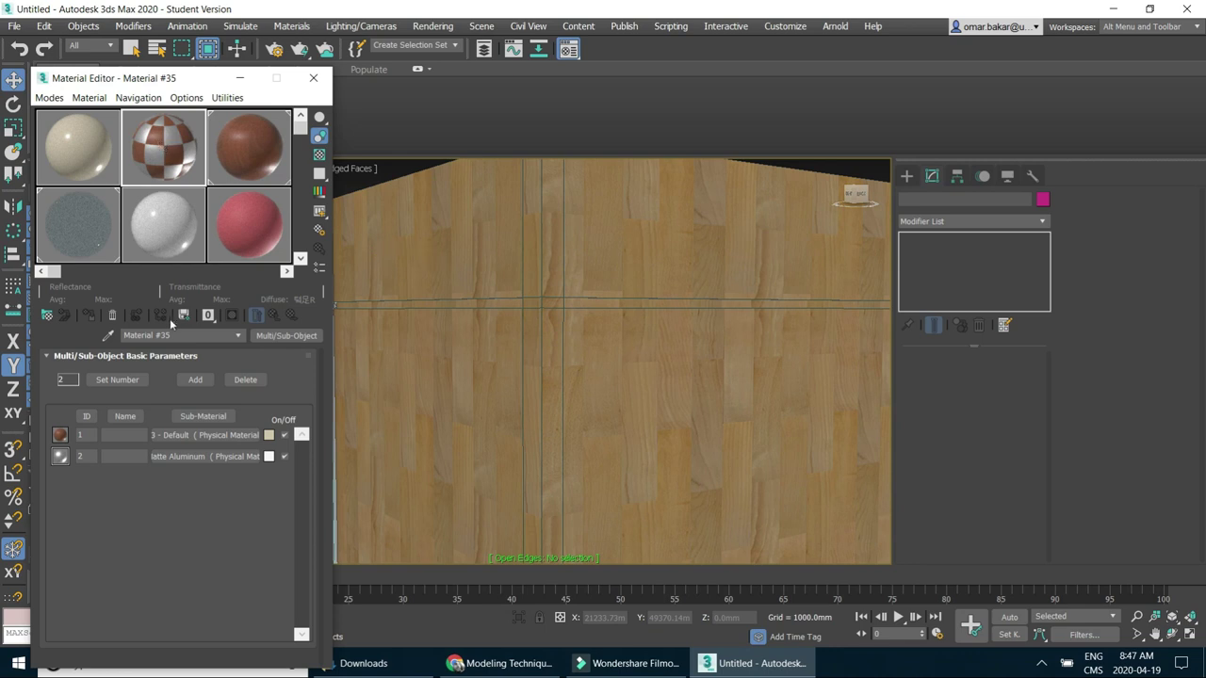
Rename the material Wall_Conference, apply it to the wall, and close the editor.
drag(182, 336, 88, 335)
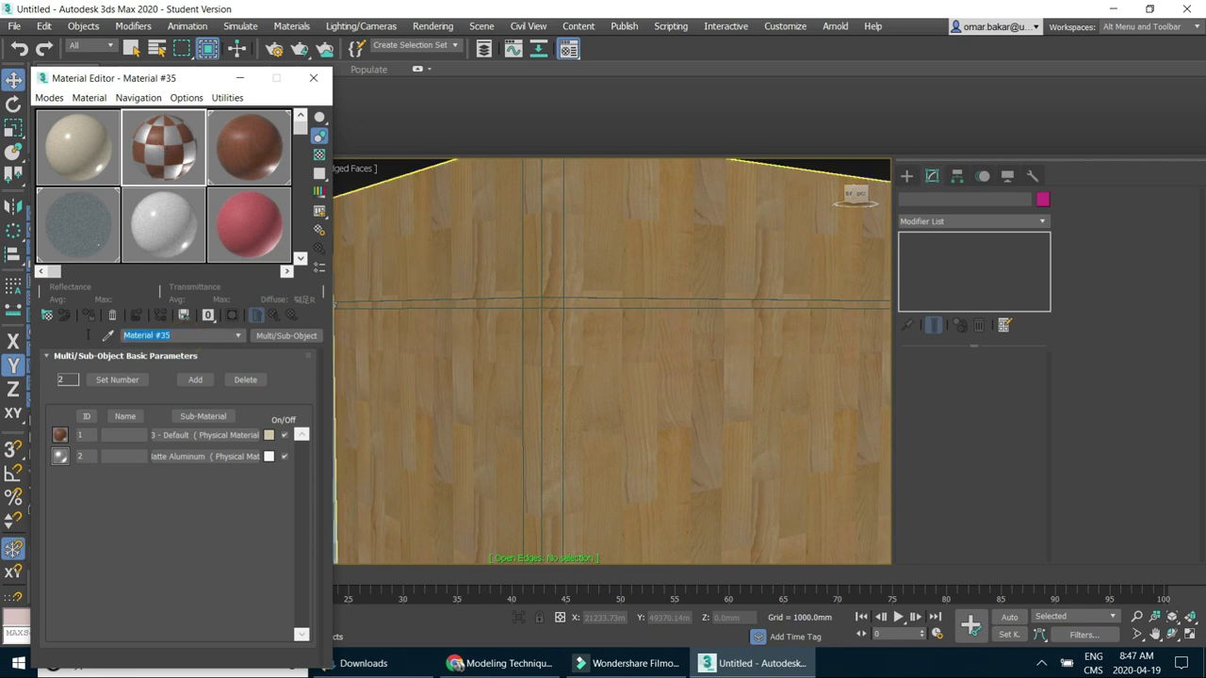
text(Wall_Conference)
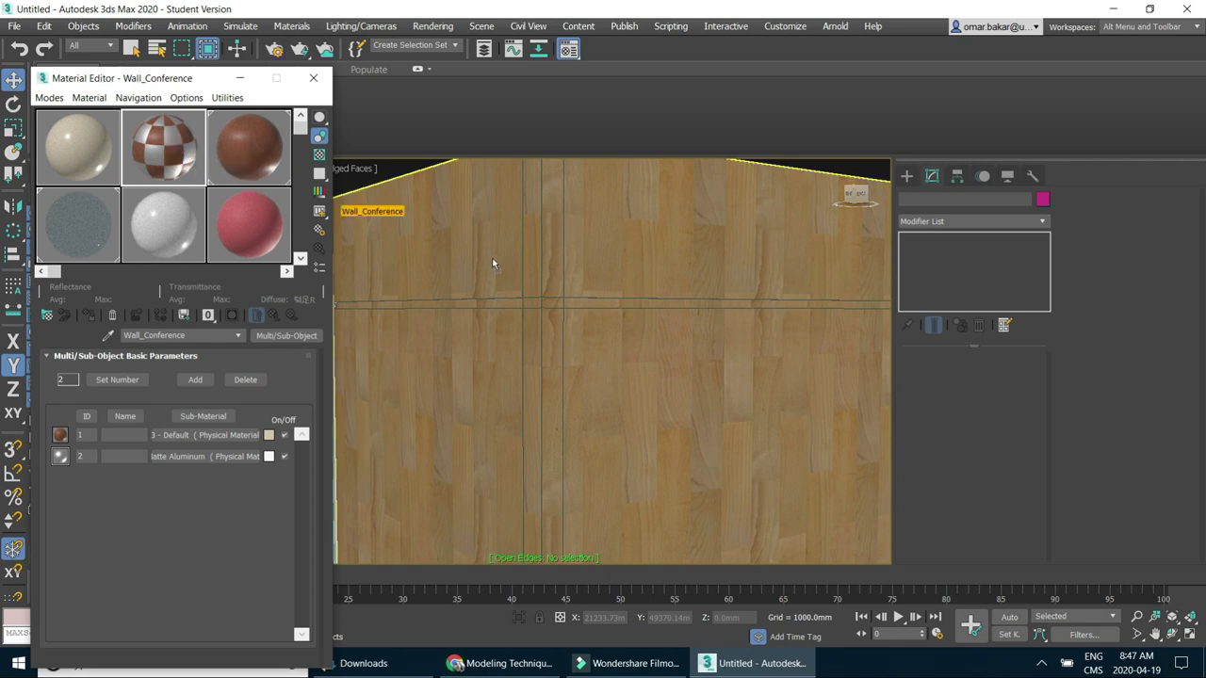
drag(492, 264, 490, 262)
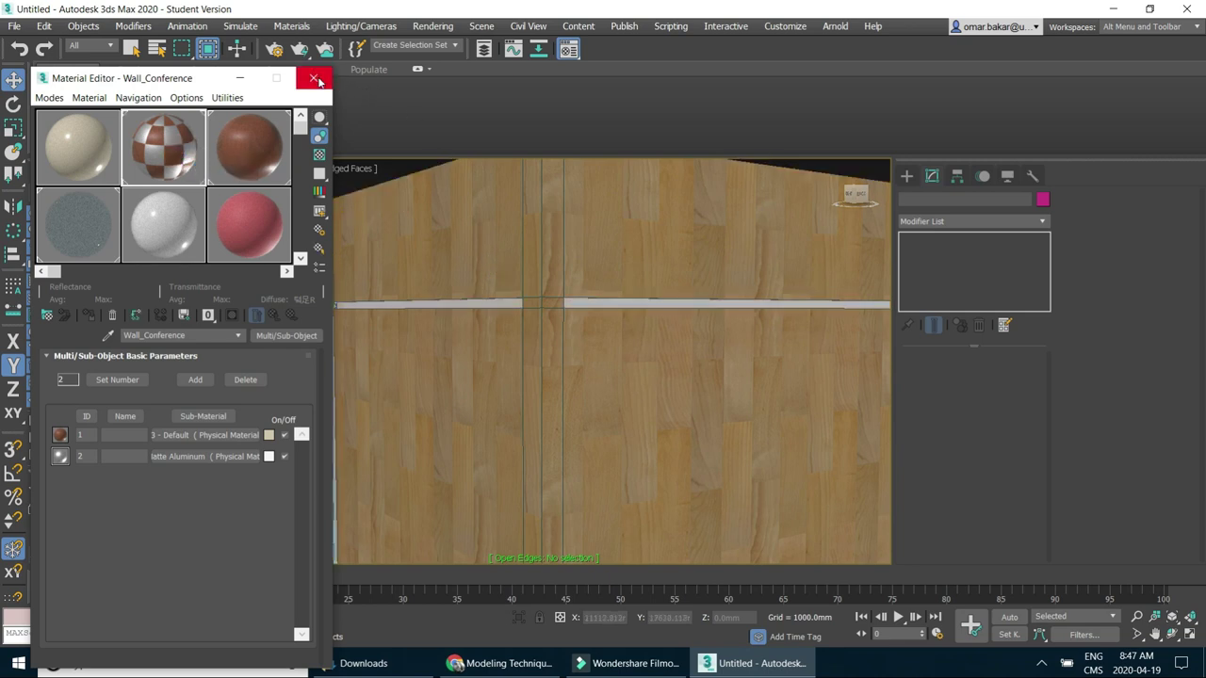
click(314, 77)
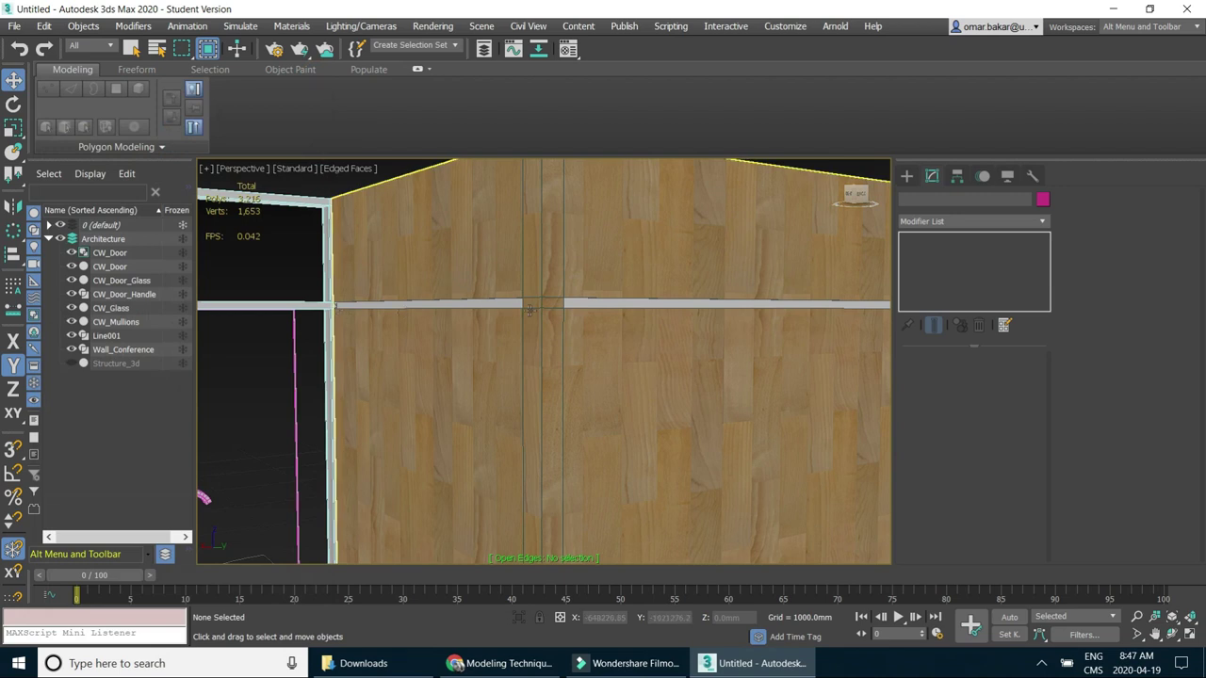
Zoom out, orbit down to the wall corner, and pan to frame the floor at the door base.
scroll(553, 309, down, 3)
scroll(565, 320, down, 2)
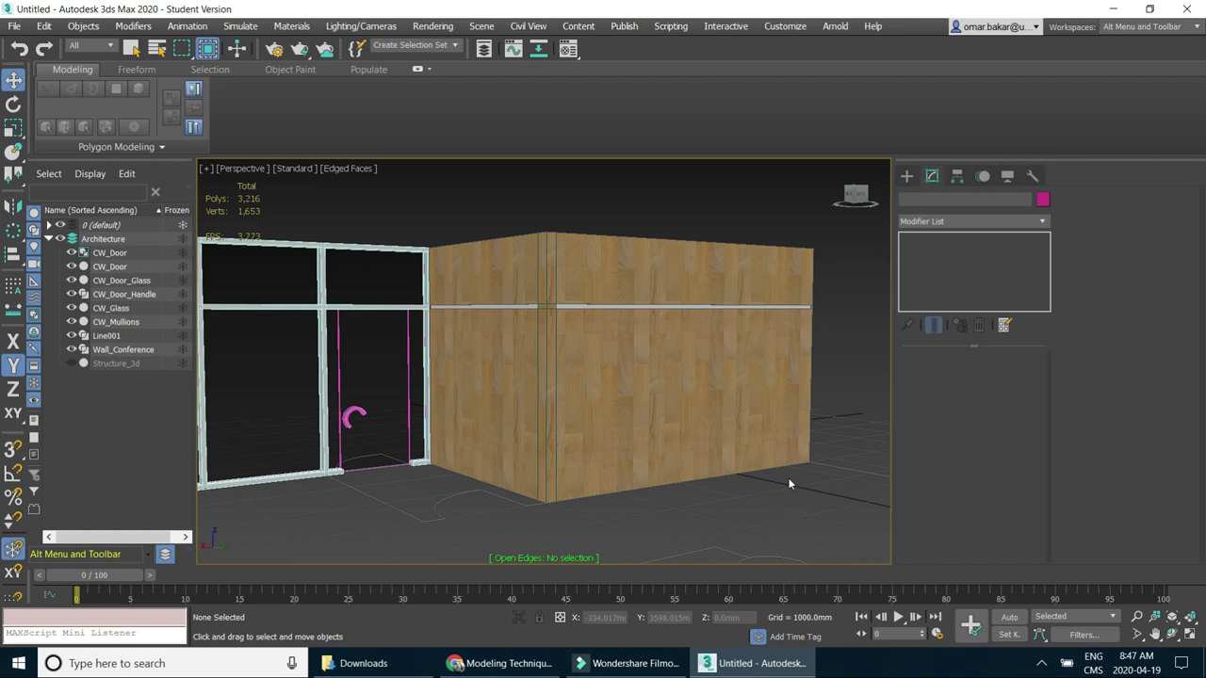
mouse_move(513, 406)
alt+middle_down()
mouse_move(532, 418)
mouse_move(538, 264)
alt+middle_up()
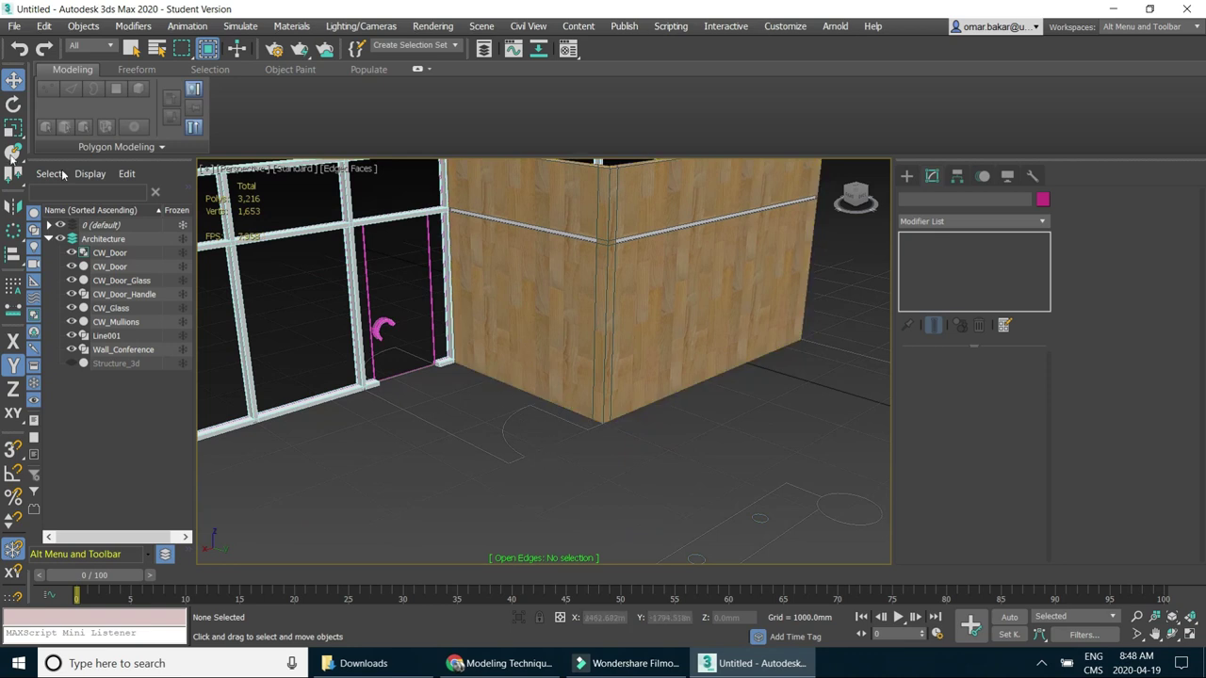
scroll(539, 457, up, 4)
middle_drag(428, 416, 632, 461)
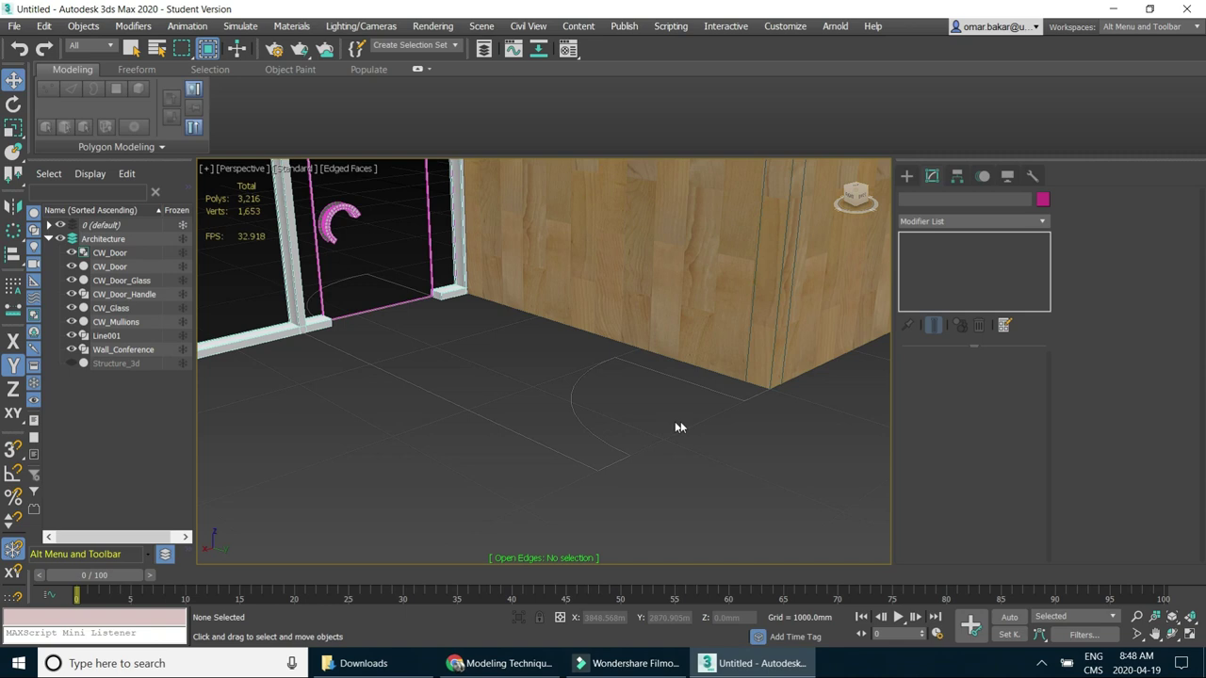
middle_drag(689, 418, 330, 331)
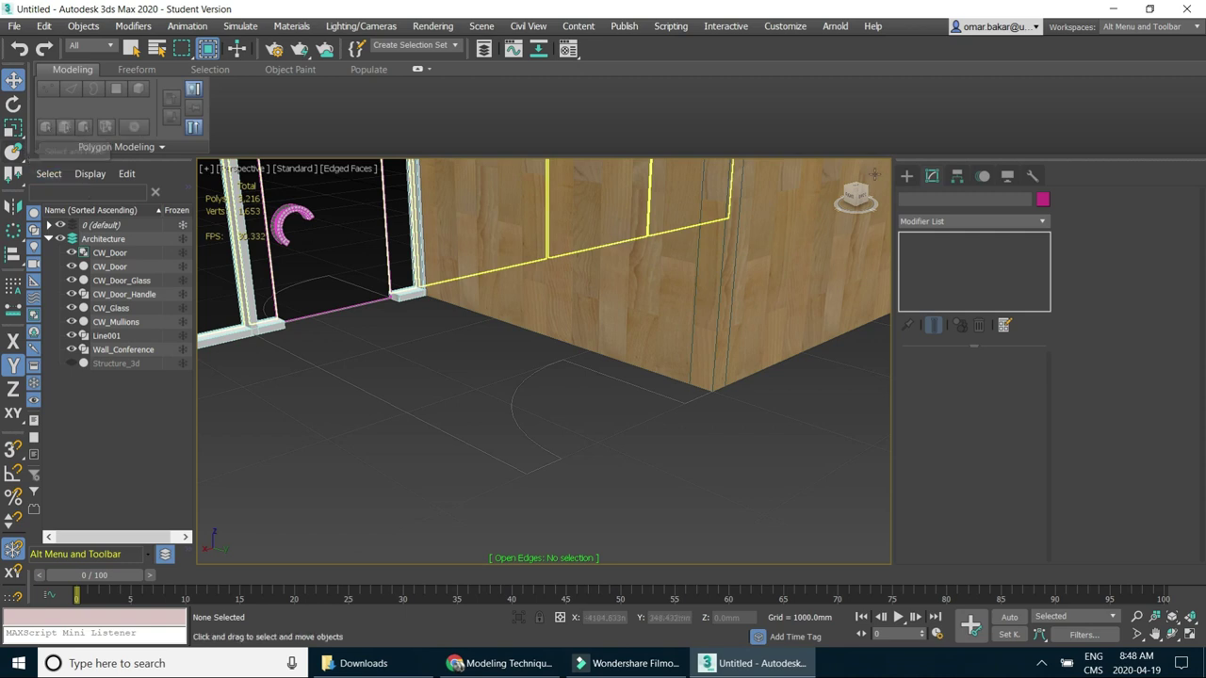
Activate the Splines Line tool, bring the door sill into view, and enable snapping.
click(907, 176)
click(923, 197)
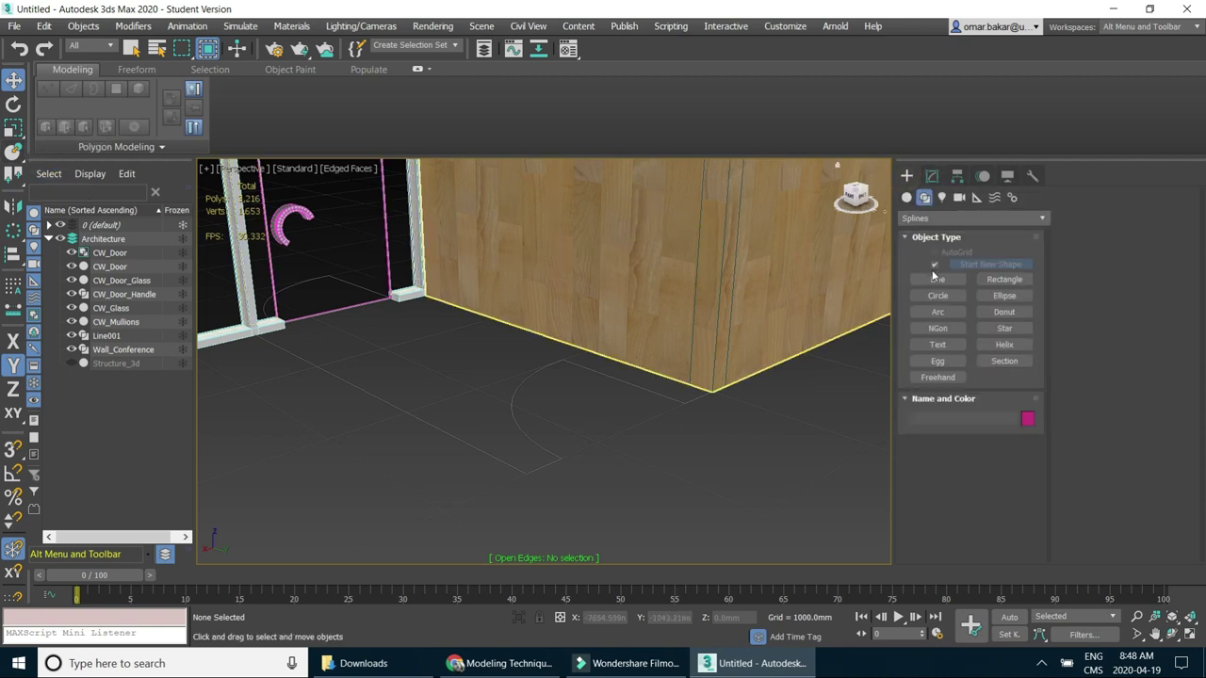
click(938, 279)
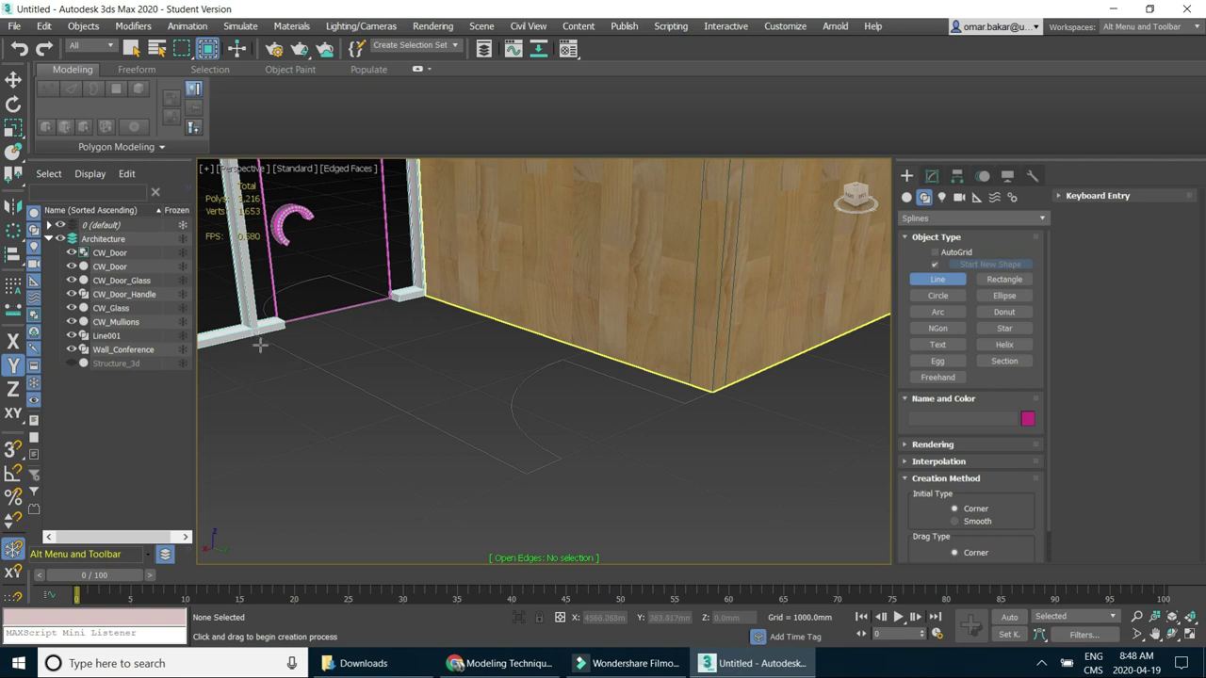
middle_drag(258, 337, 284, 322)
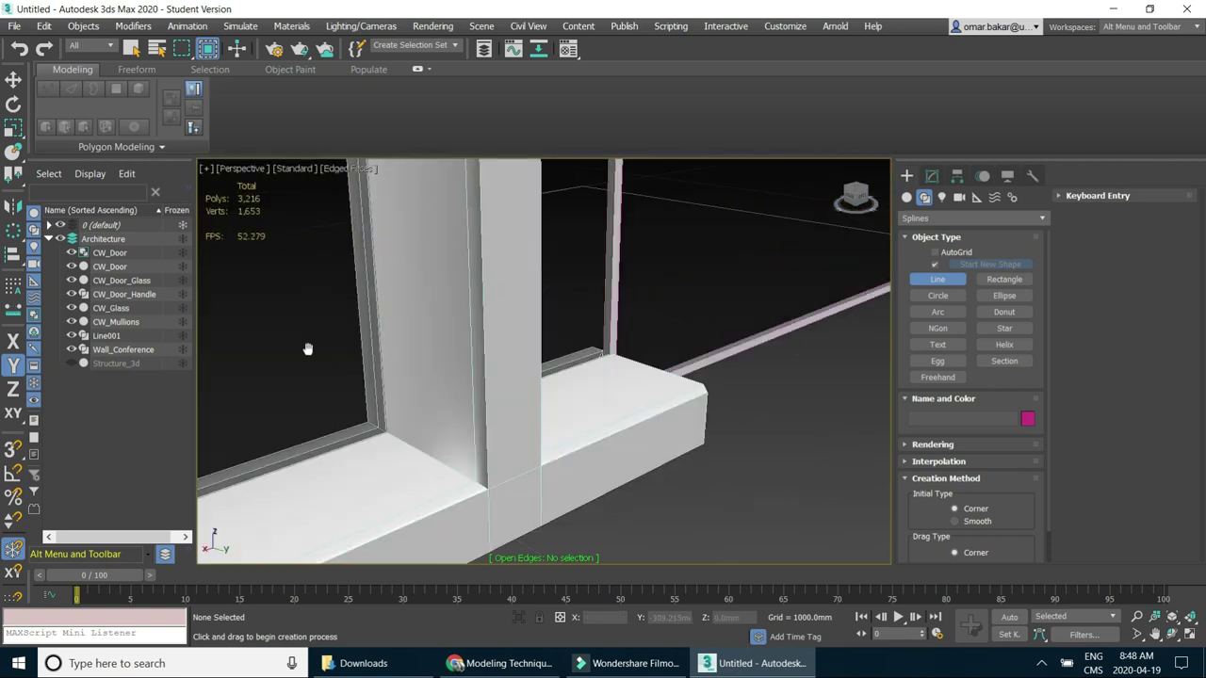
click(13, 448)
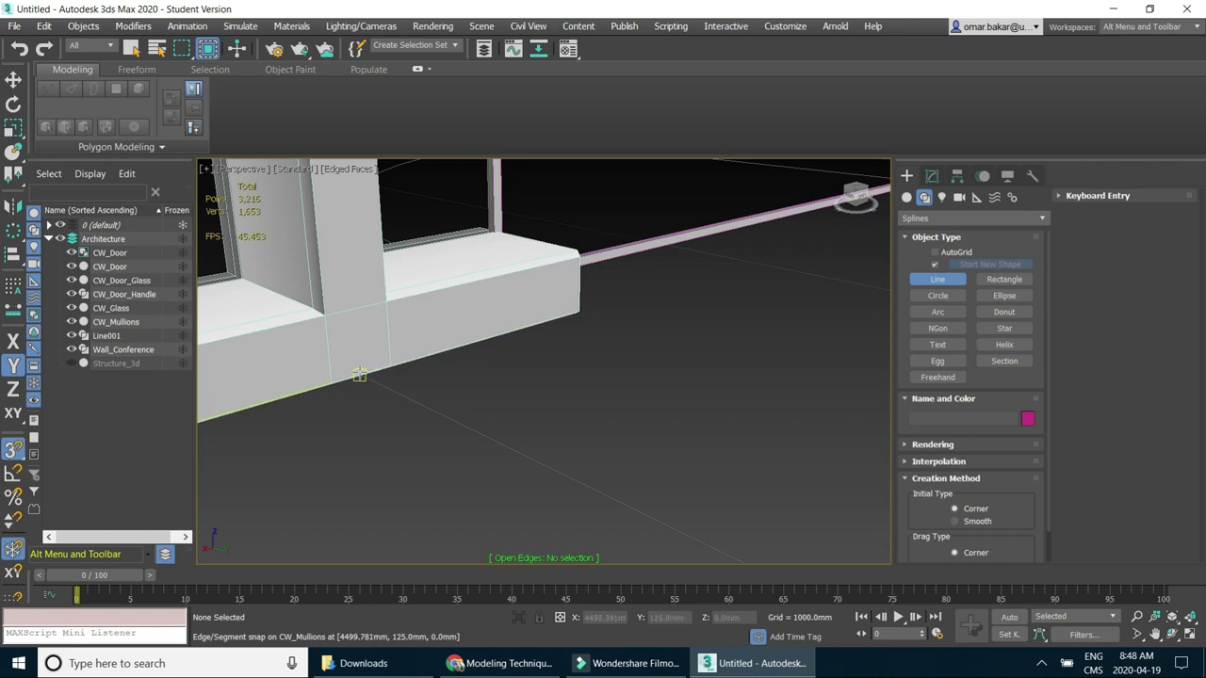
Start a line at the sill edge, cancel it, and open the viewport display-mode menu.
scroll(361, 378, up, 5)
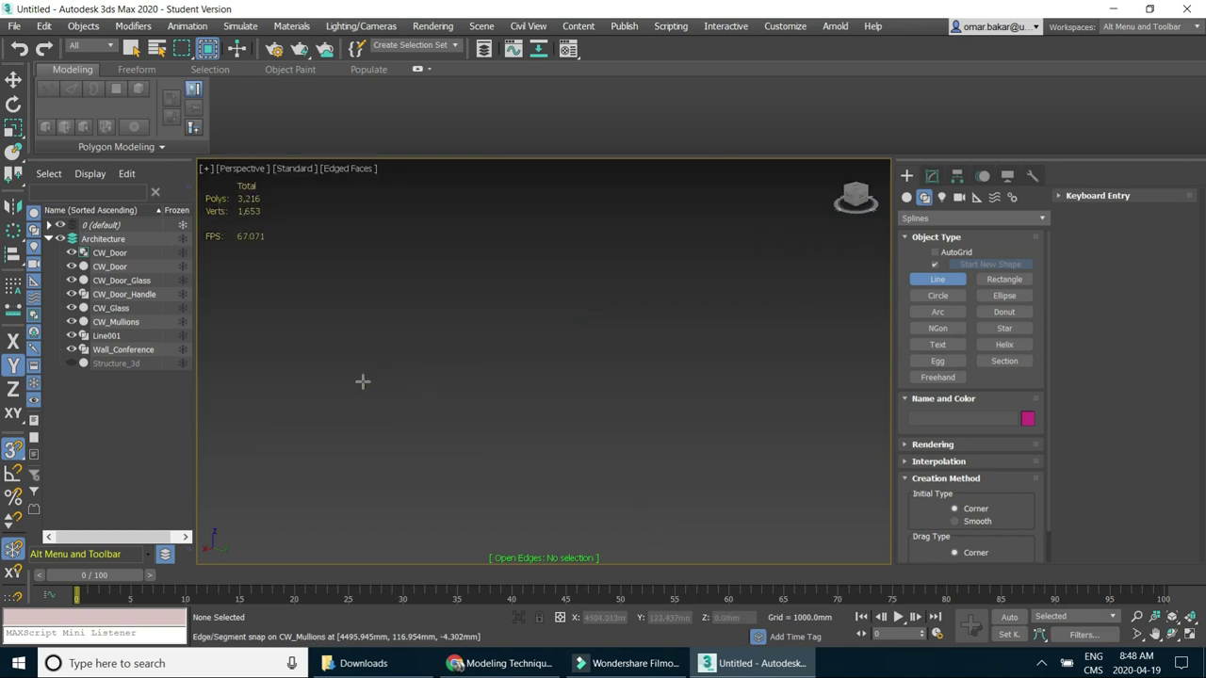
scroll(363, 382, down, 5)
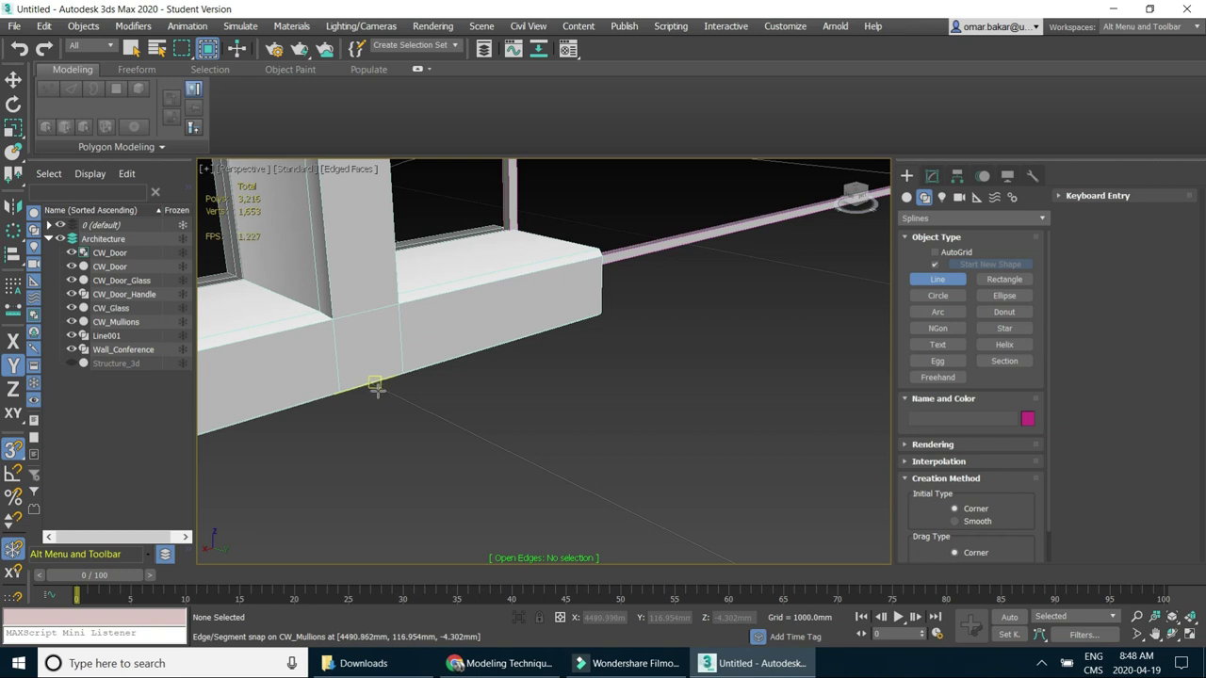
click(375, 384)
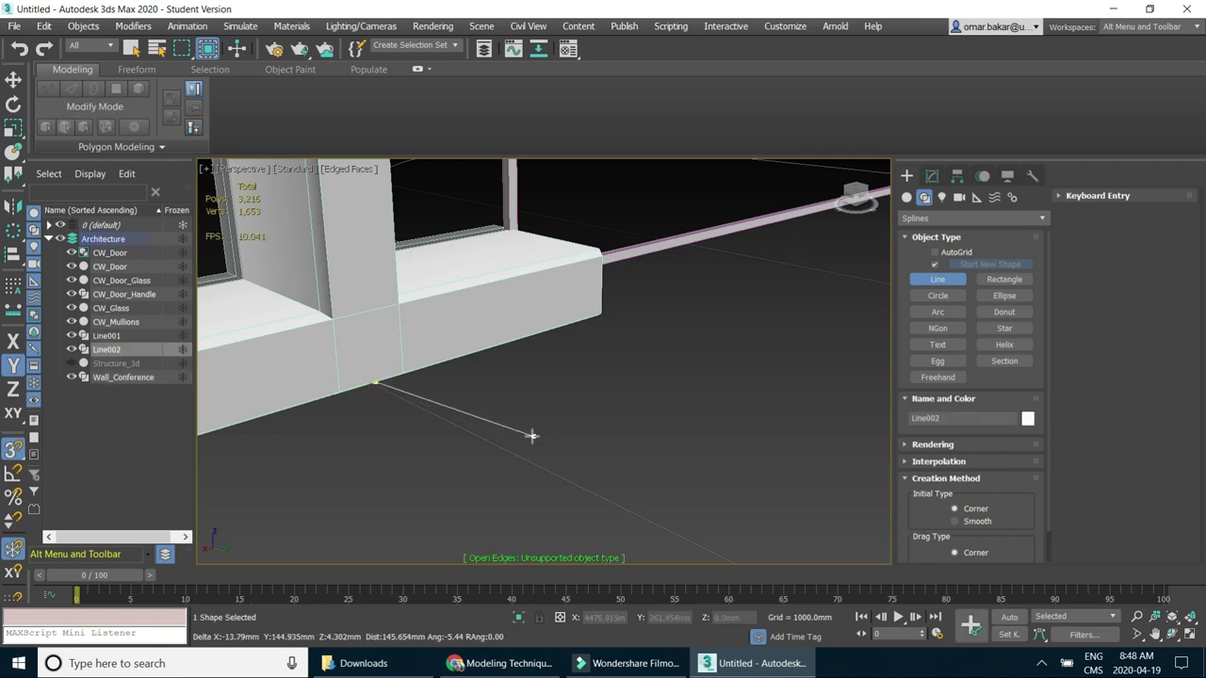
right_click(439, 405)
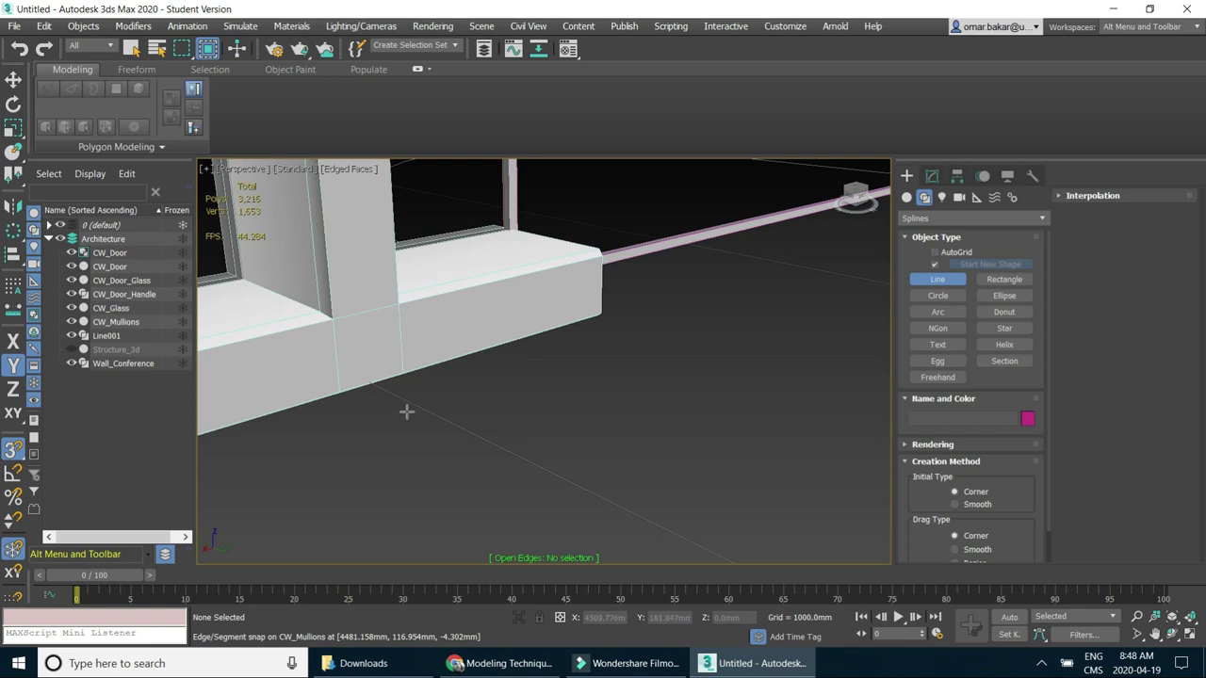
click(359, 171)
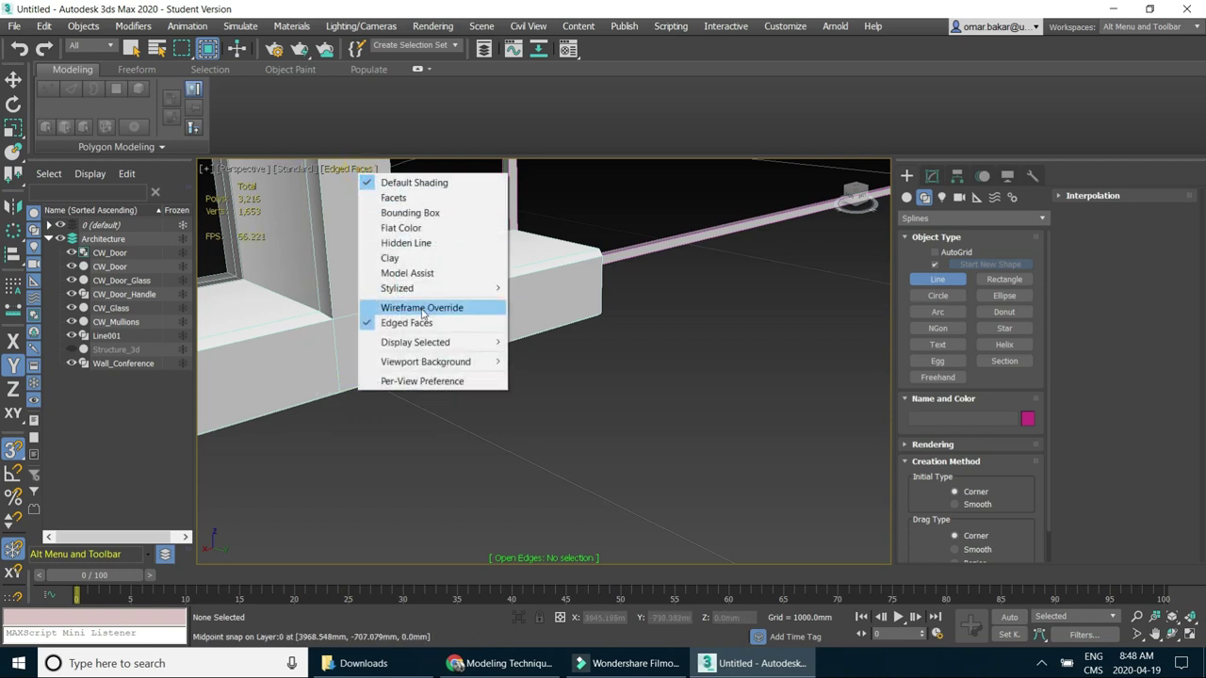
Switch to Wireframe Override and set snaps to Vertex/Endpoint only, with Edge snapping off.
click(418, 311)
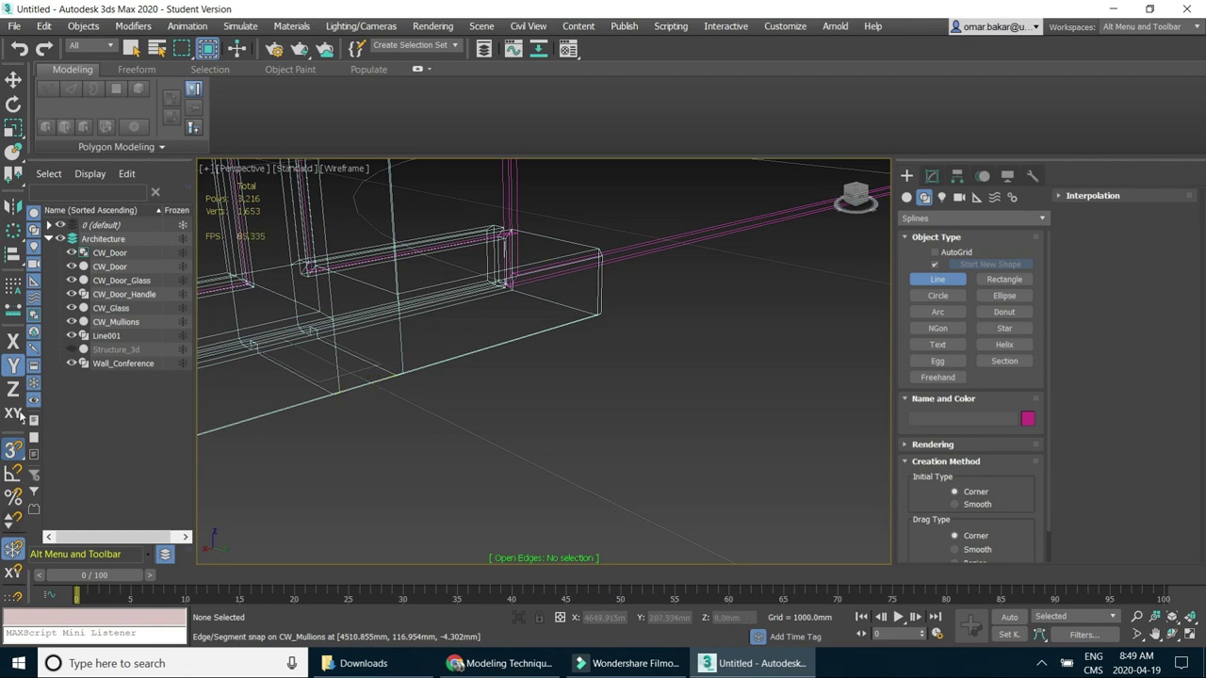
right_click(14, 450)
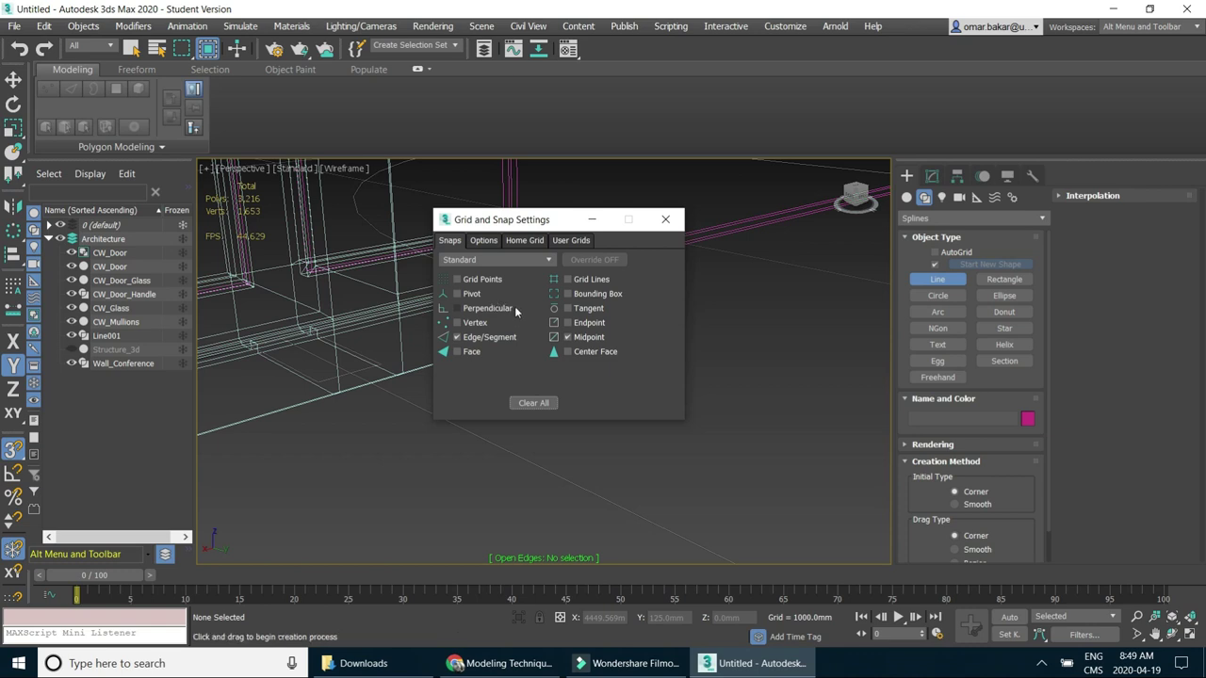
click(456, 323)
click(668, 220)
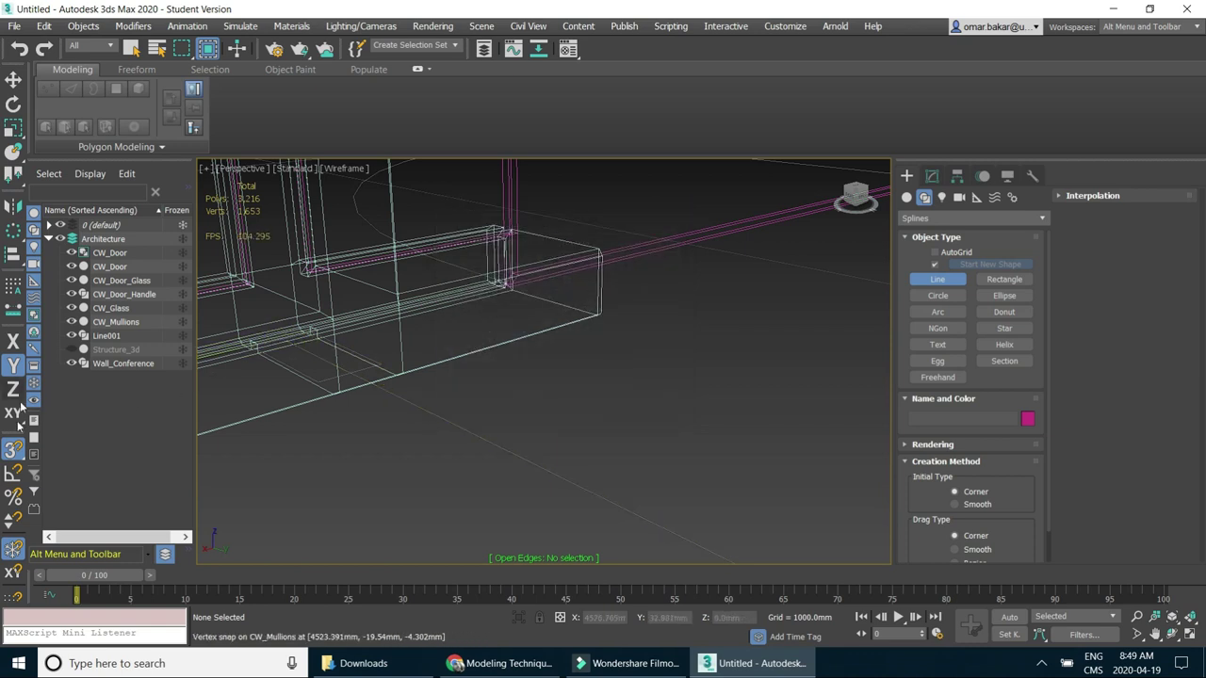
right_click(13, 449)
click(456, 338)
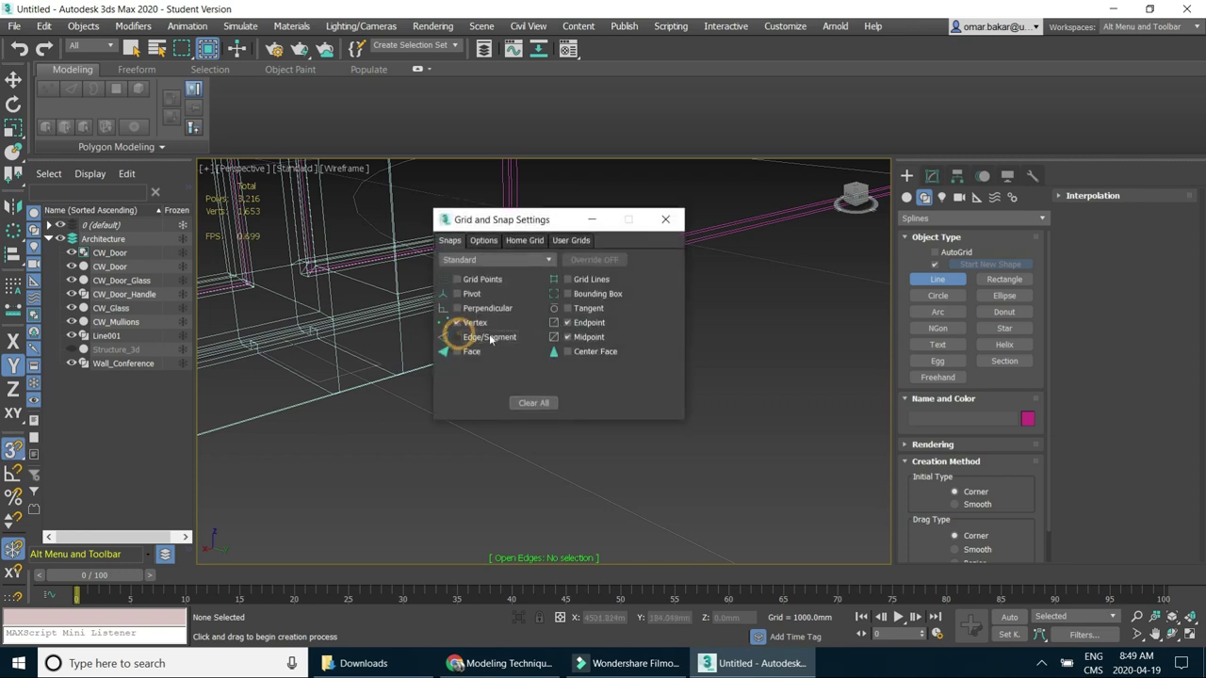
click(665, 220)
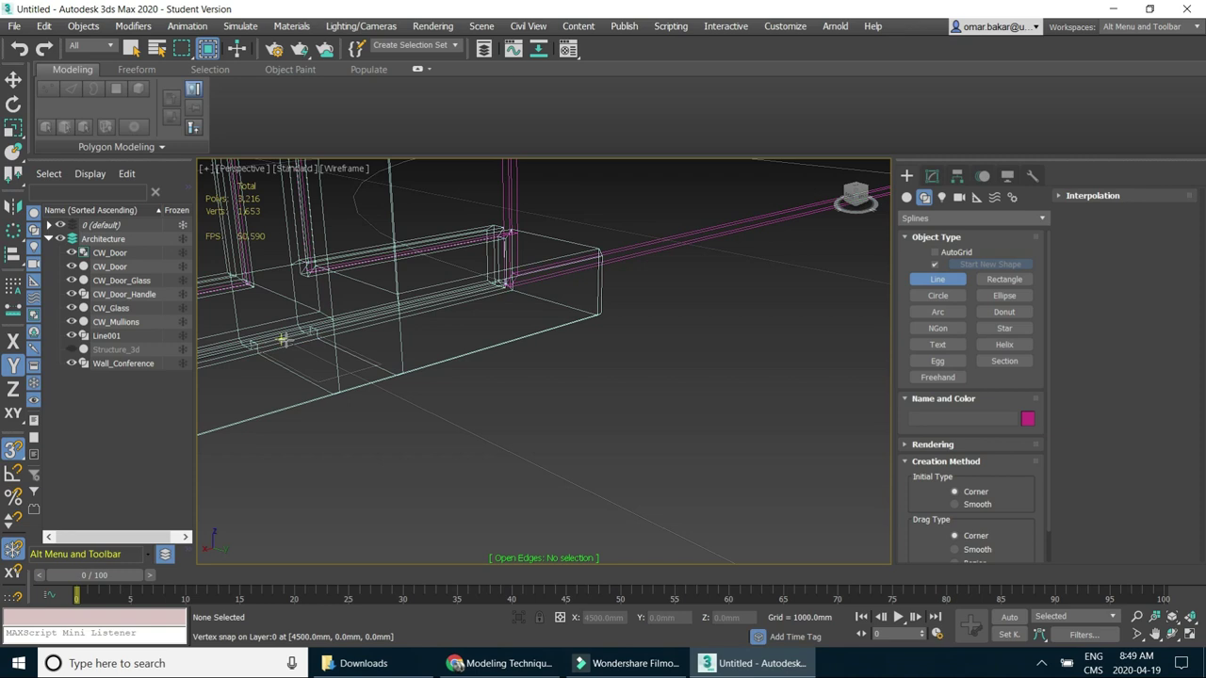
Draw Line002 from the sill corner down to the floor and on to the floor arc's endpoint.
click(281, 338)
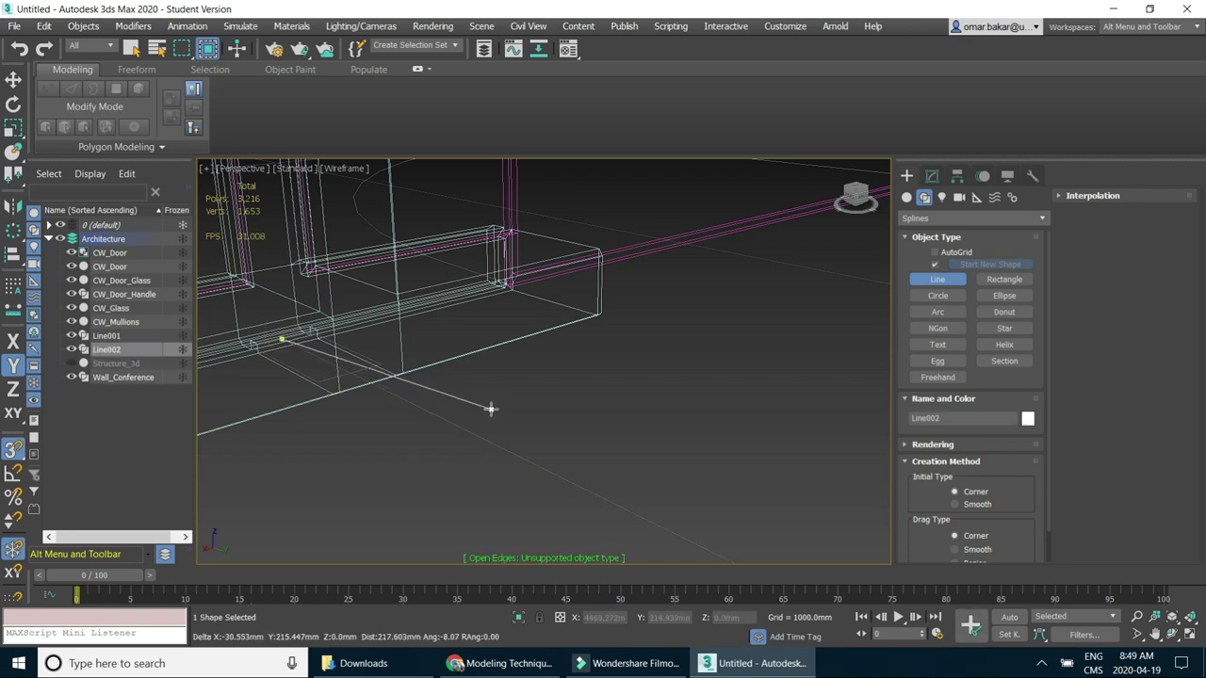
scroll(528, 438, up, 3)
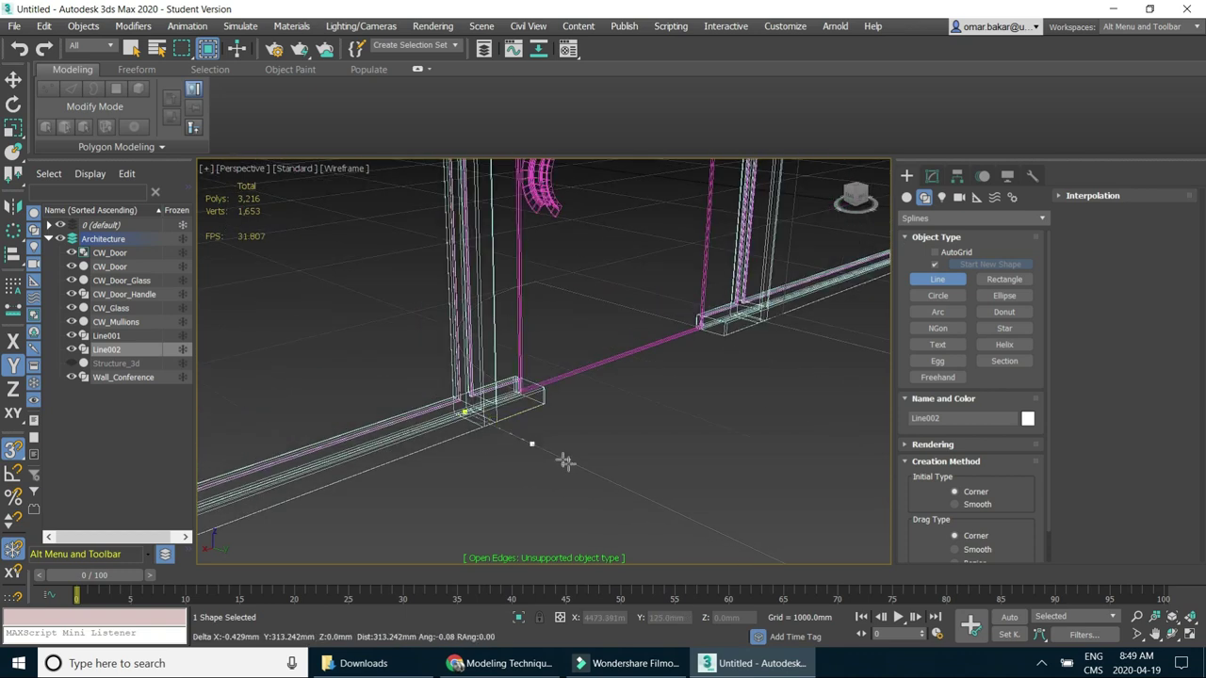
scroll(401, 315, down, 4)
mouse_move(401, 314)
alt+middle_down()
mouse_move(520, 409)
mouse_move(404, 386)
mouse_move(452, 394)
alt+middle_up()
click(449, 393)
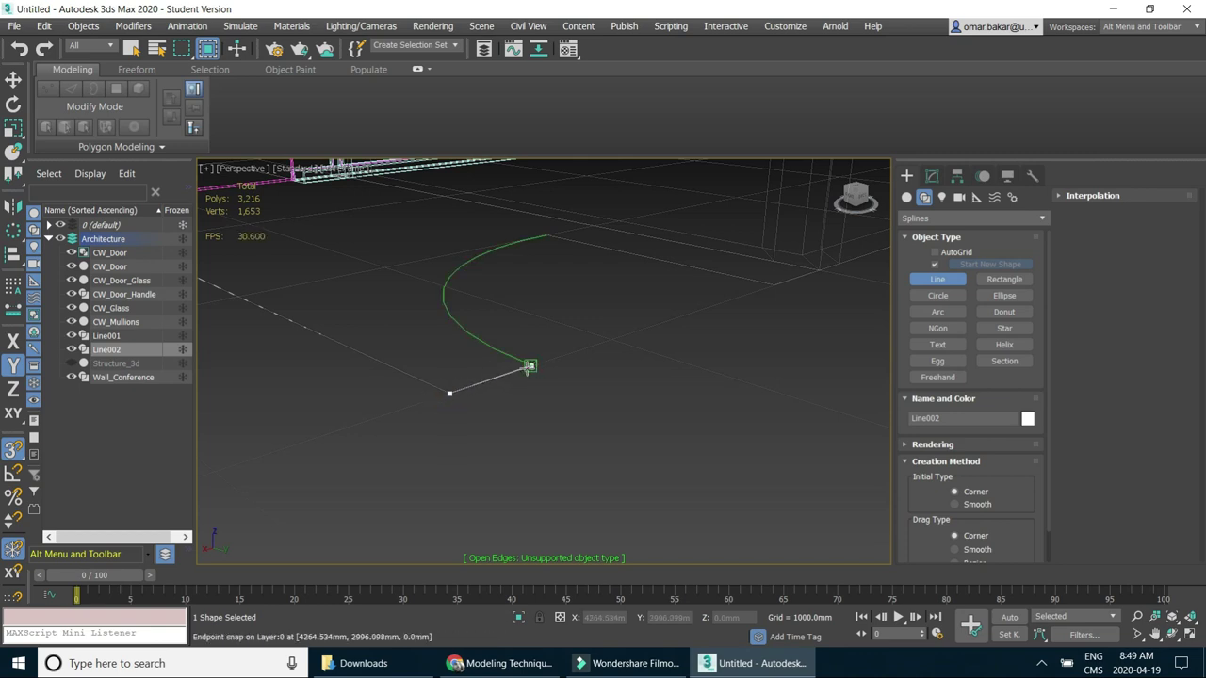
click(530, 368)
right_click(509, 423)
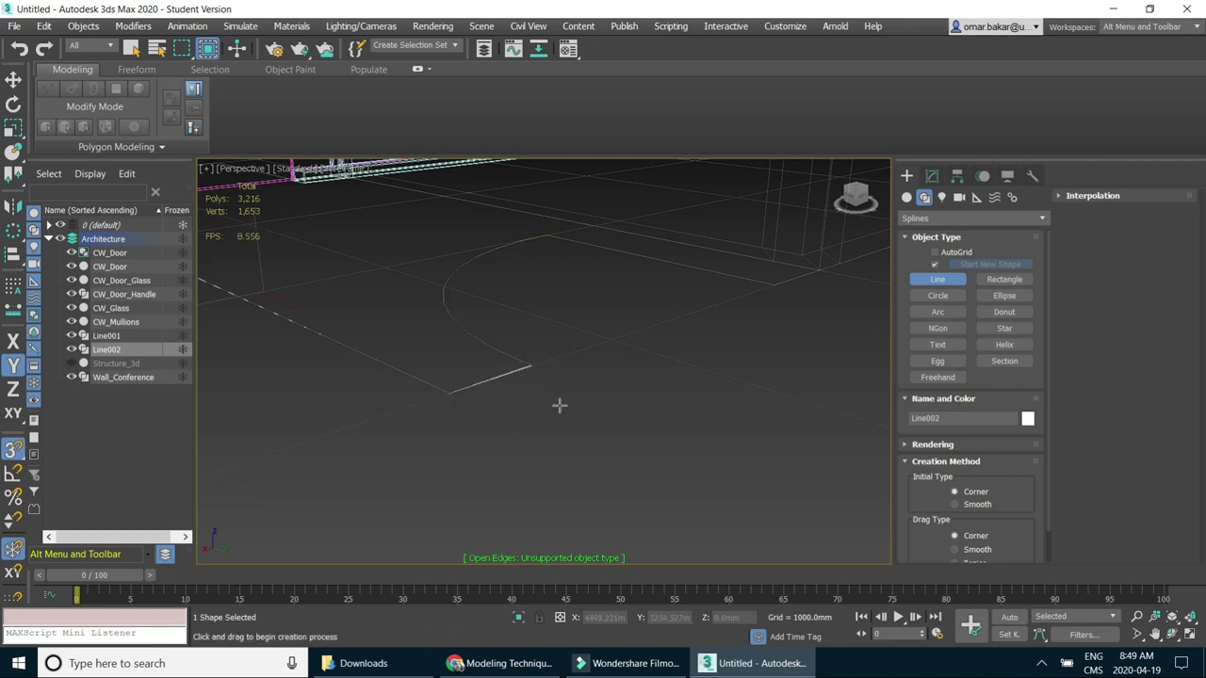
Draw Line003 as a short two-point line along the floor outline.
scroll(554, 361, up, 5)
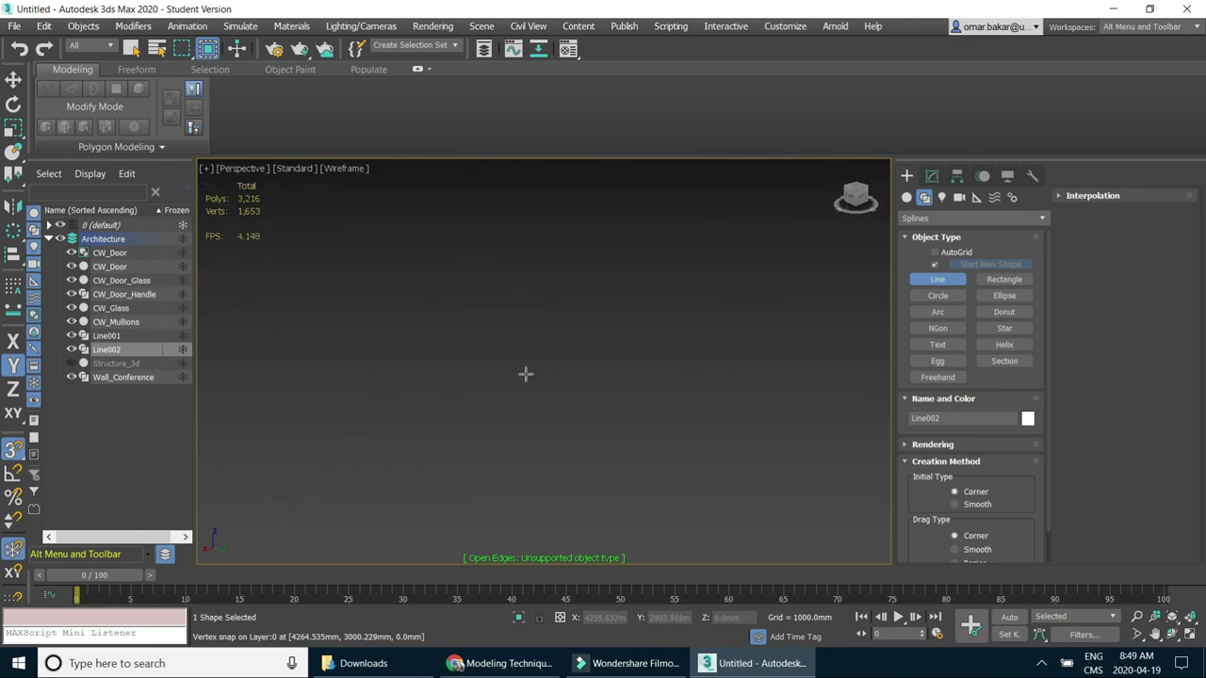
scroll(528, 375, down, 4)
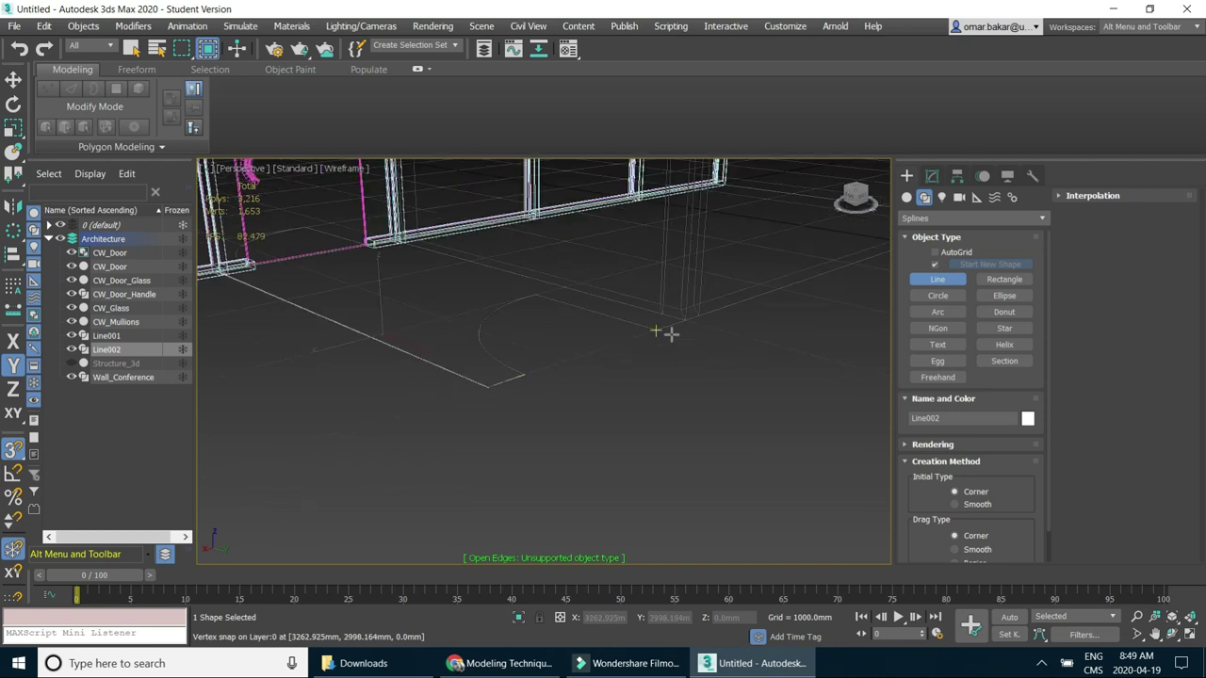
right_click(13, 449)
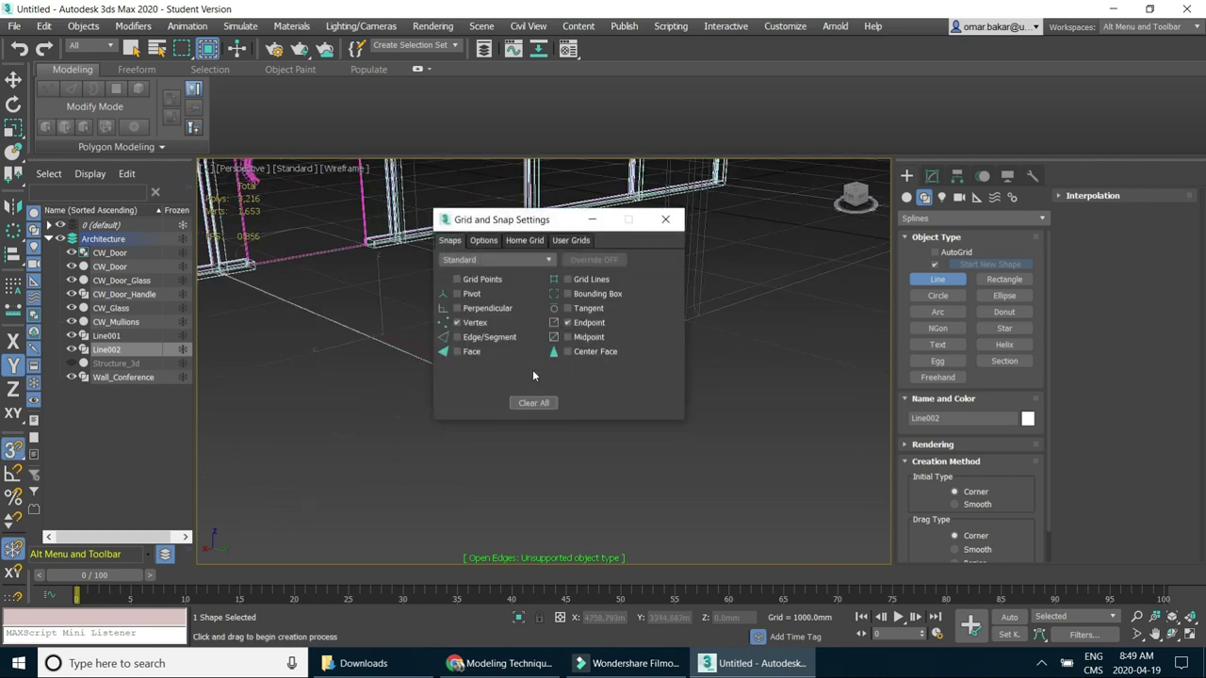
click(665, 219)
scroll(524, 370, up, 3)
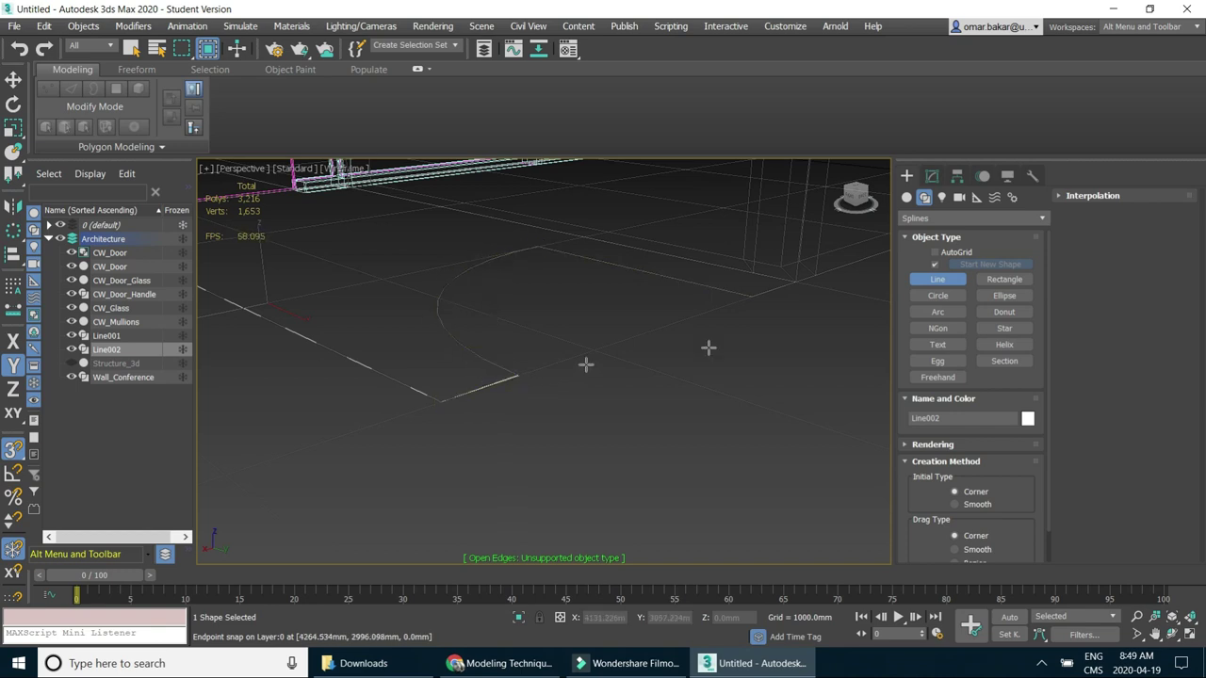
click(750, 297)
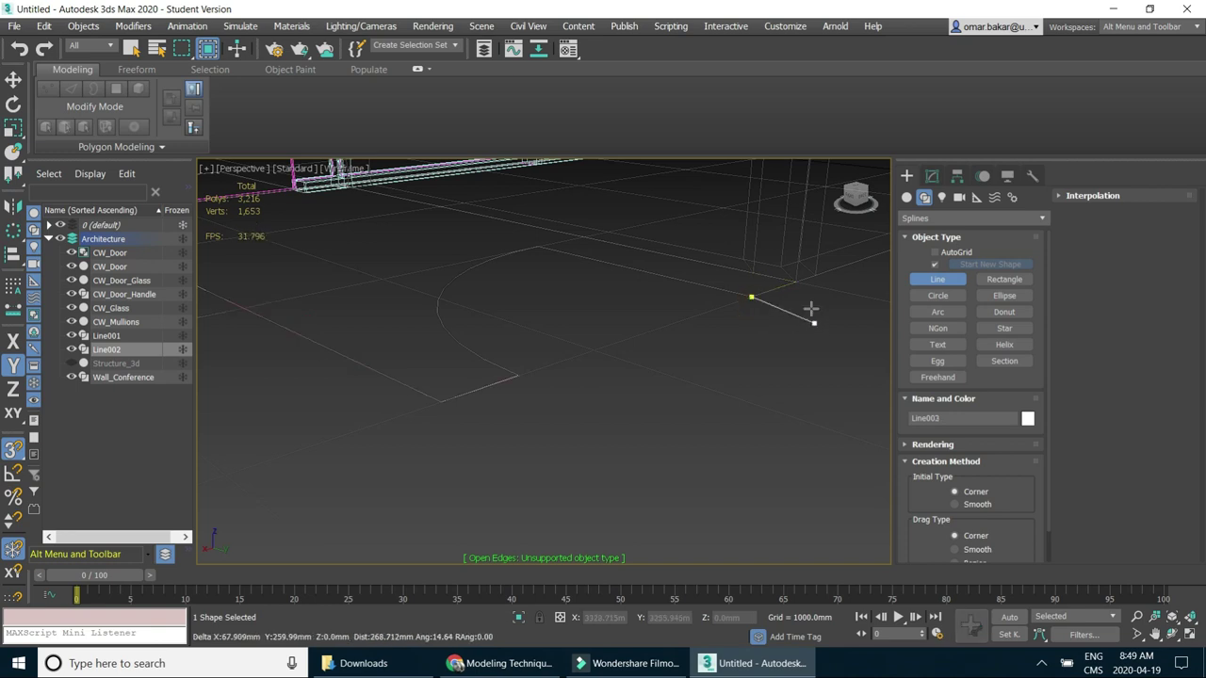
click(797, 284)
right_click(794, 364)
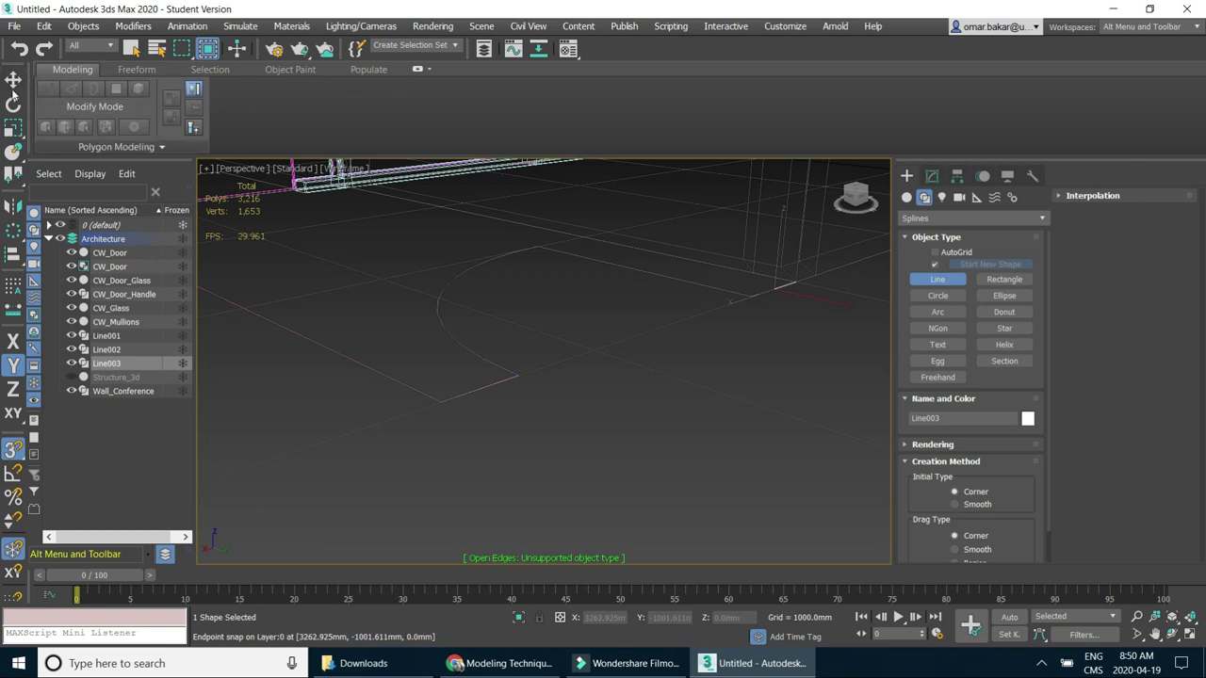
click(131, 48)
scroll(518, 386, up, 4)
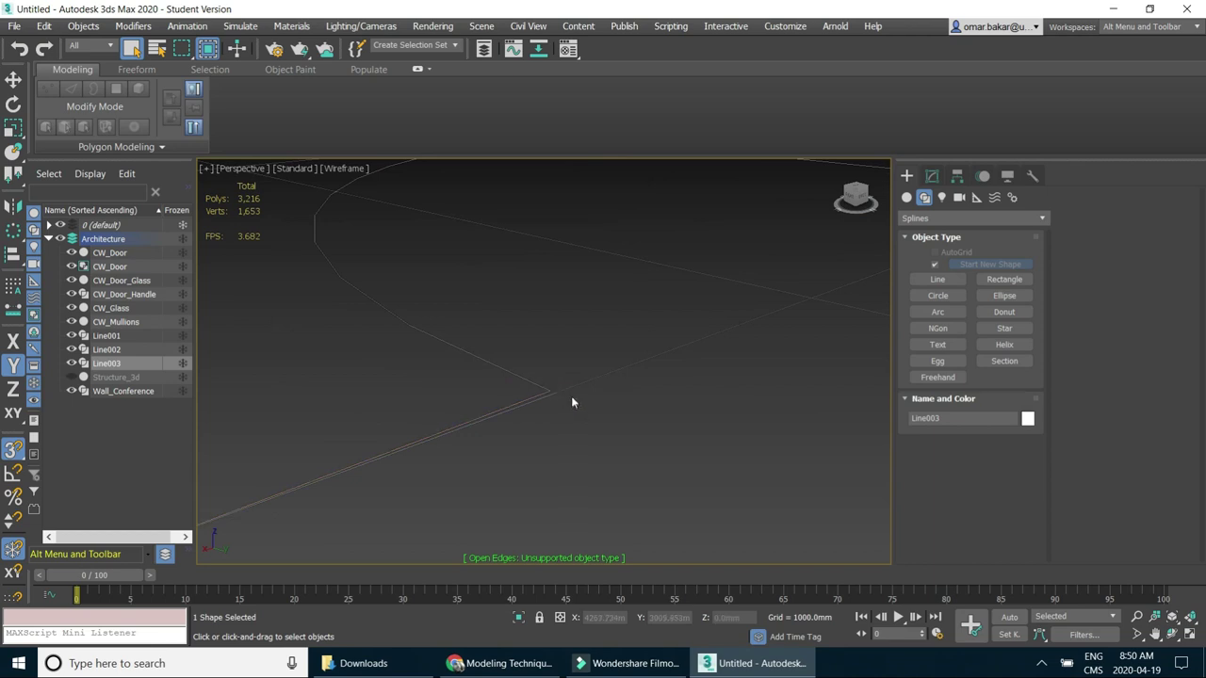
Enter and leave Line003's Vertex sub-object level in the Modify panel.
click(932, 177)
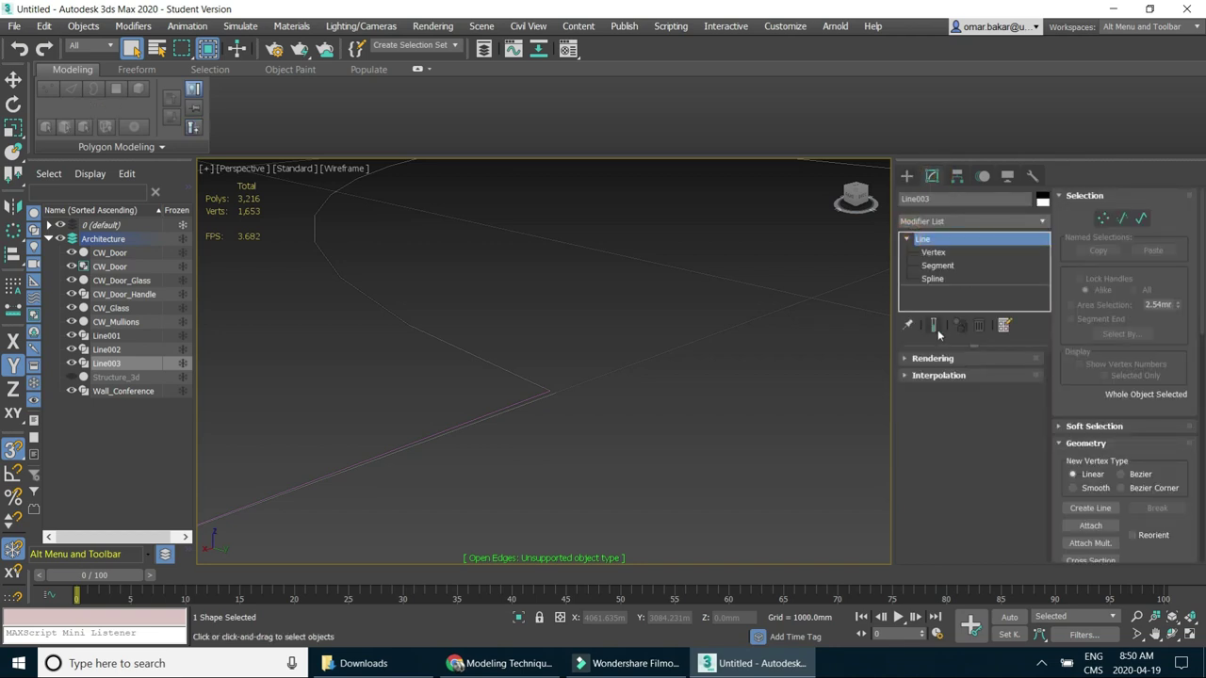
click(934, 254)
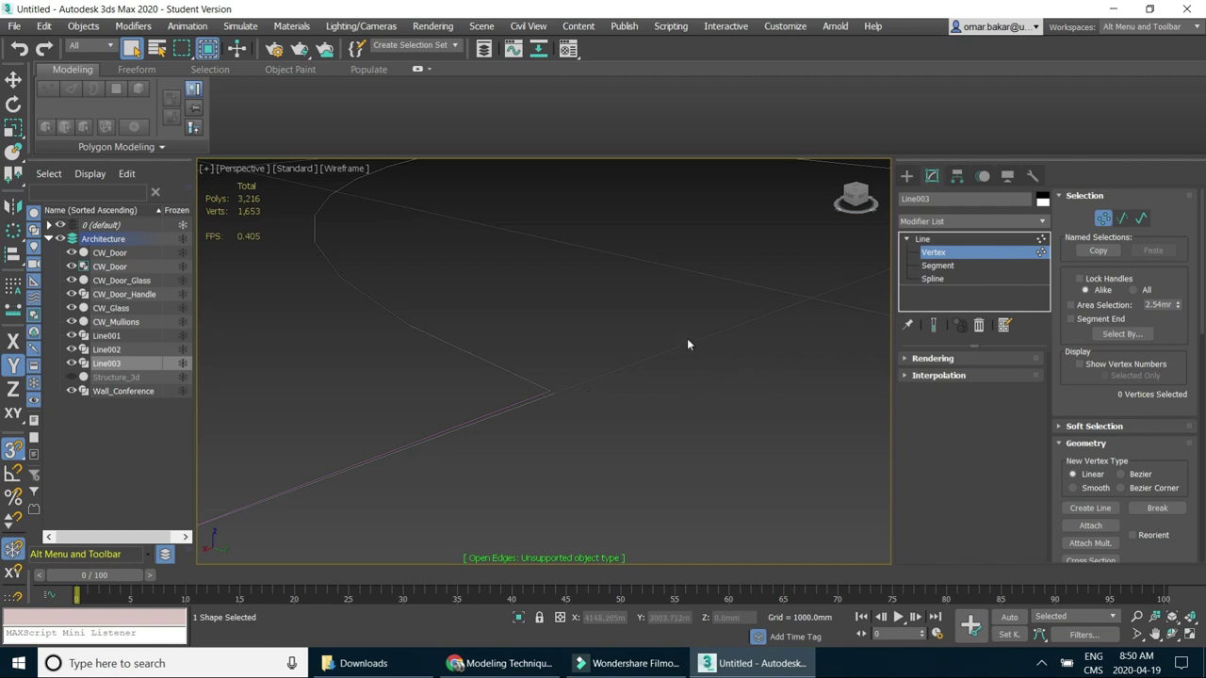
scroll(686, 344, down, 3)
scroll(691, 352, up, 2)
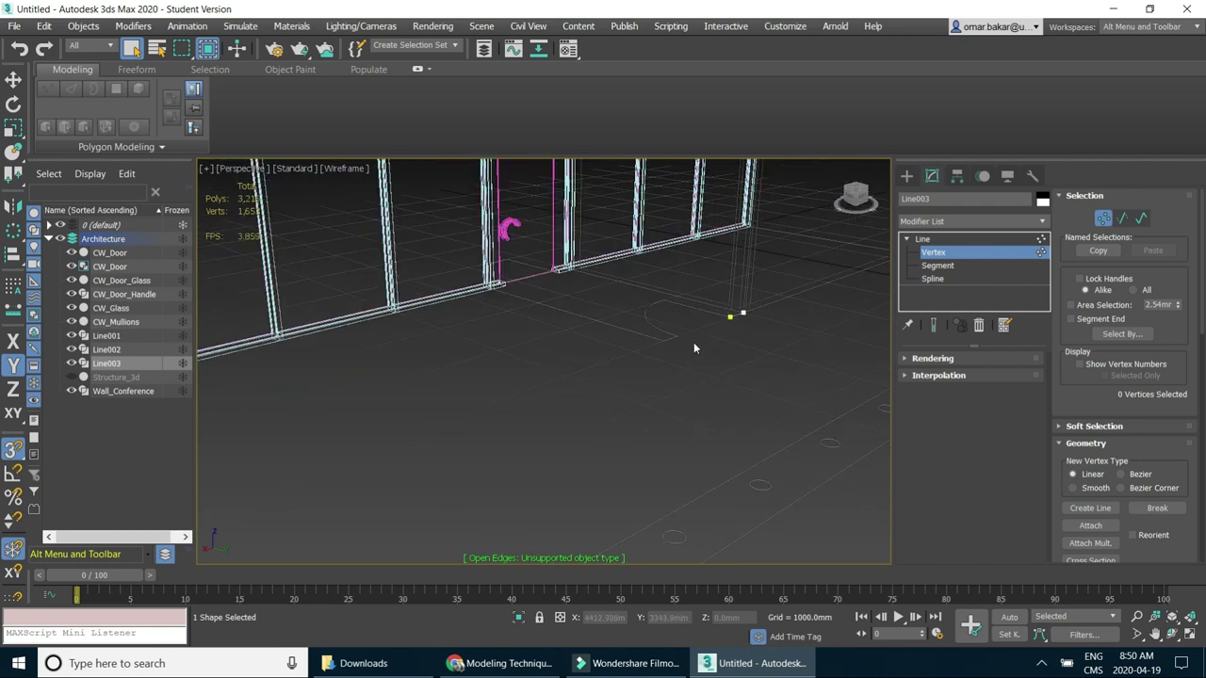
click(956, 252)
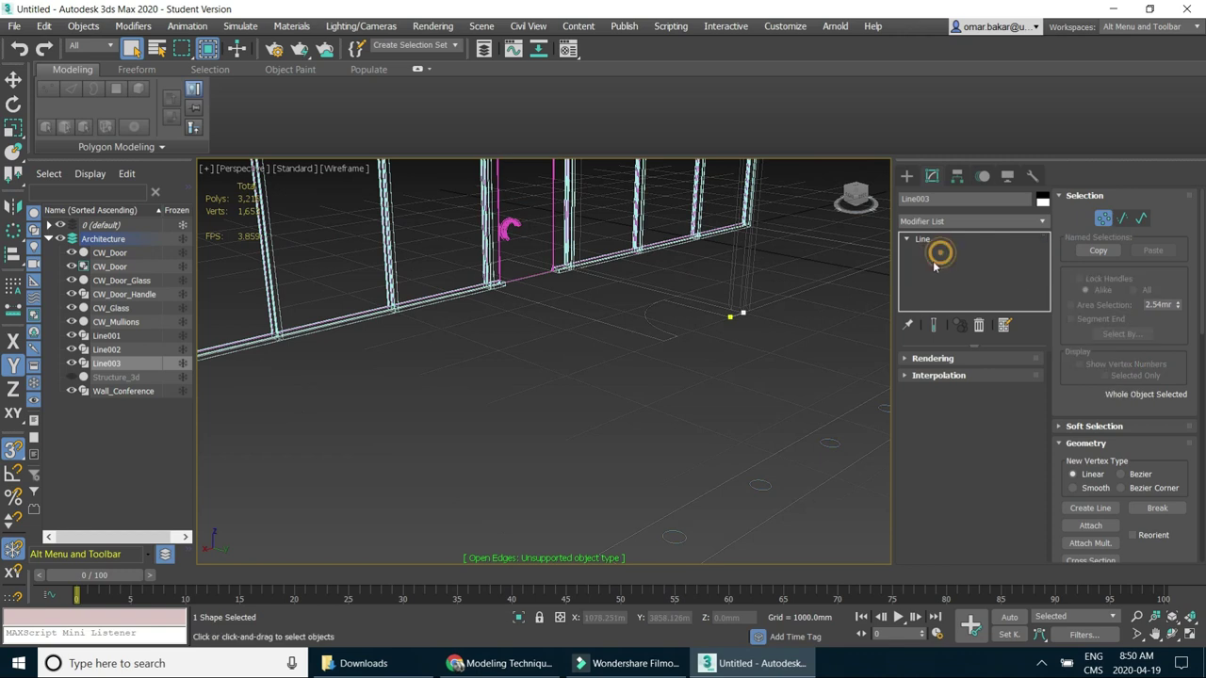
Deselect Line003, pan across the floor outline, and select Line002.
click(671, 332)
middle_drag(708, 333, 641, 418)
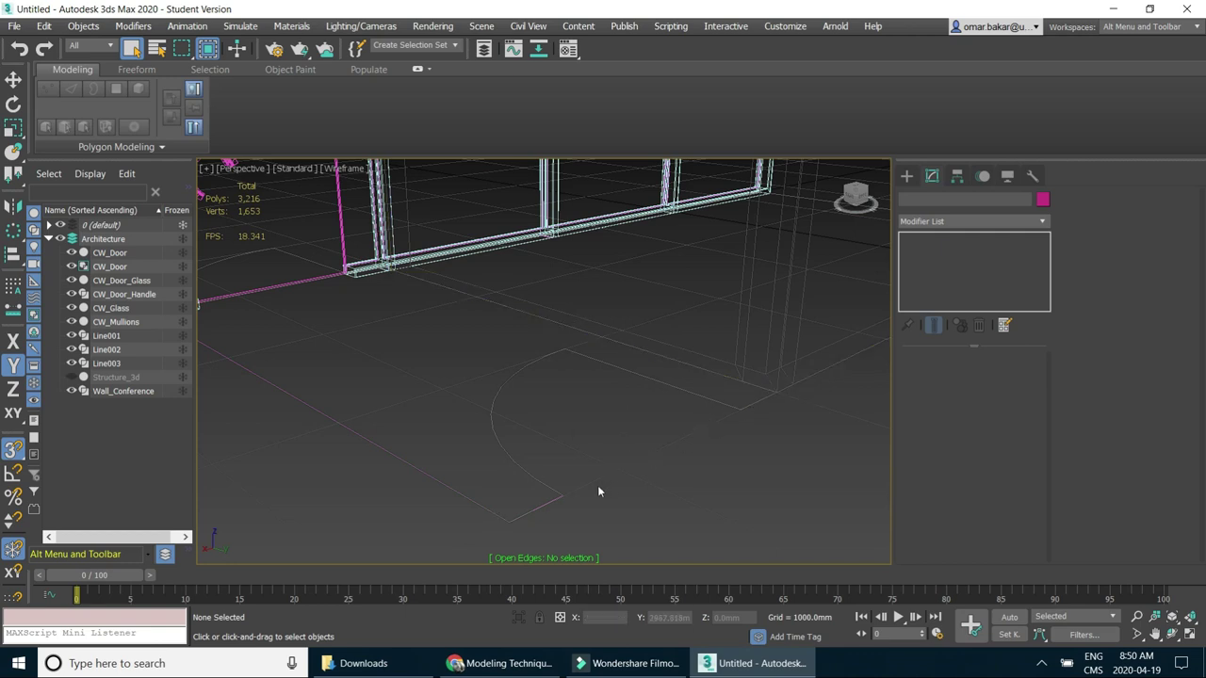
middle_drag(552, 506, 607, 402)
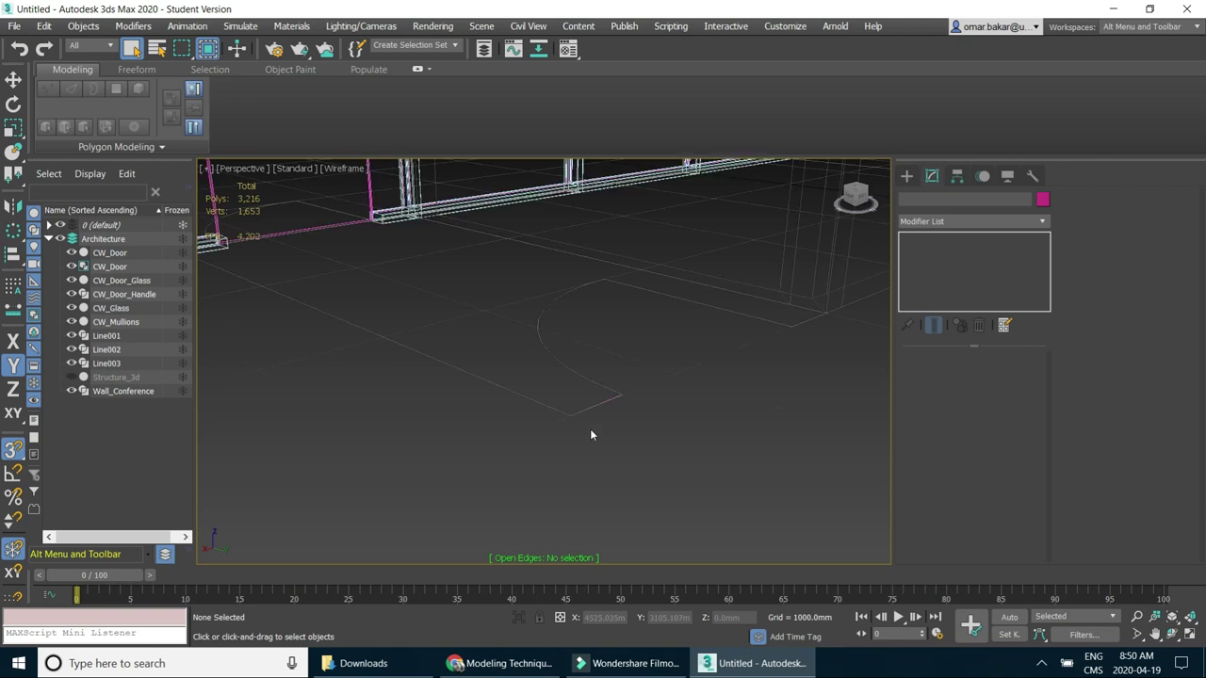
click(608, 405)
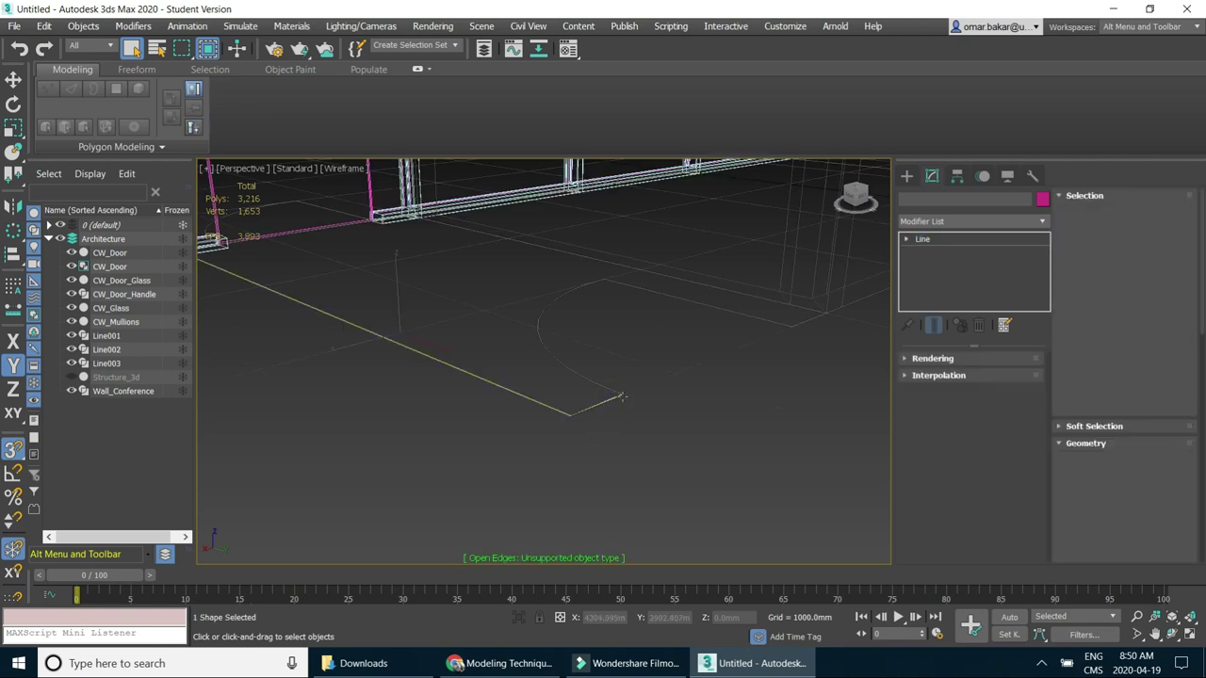
At Line002's Vertex level, select the vertex at the arc end.
click(907, 241)
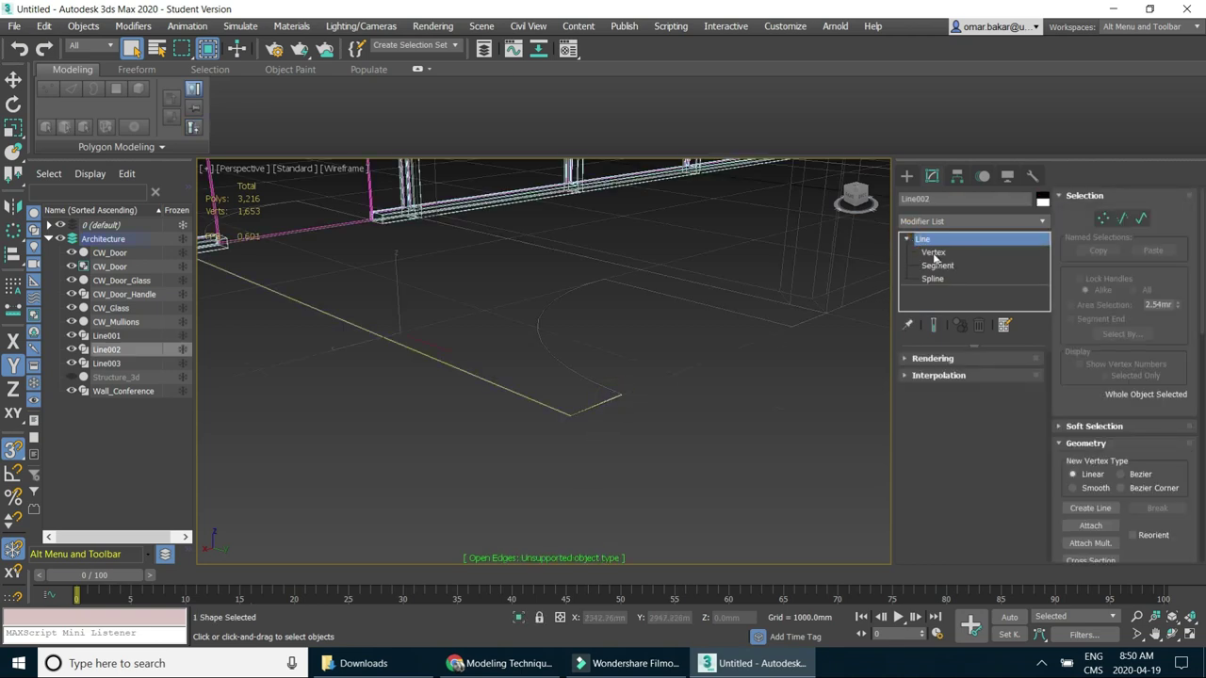
click(932, 253)
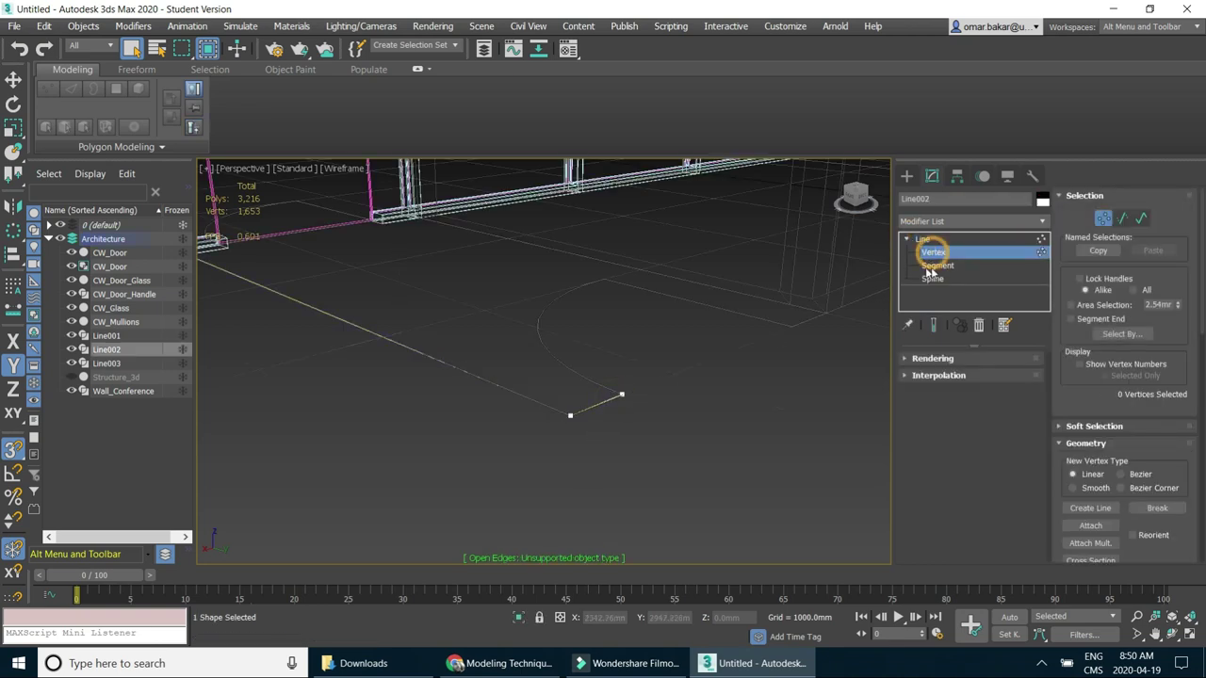
scroll(622, 393, up, 5)
scroll(621, 393, up, 3)
scroll(612, 386, up, 3)
scroll(619, 388, down, 5)
click(619, 388)
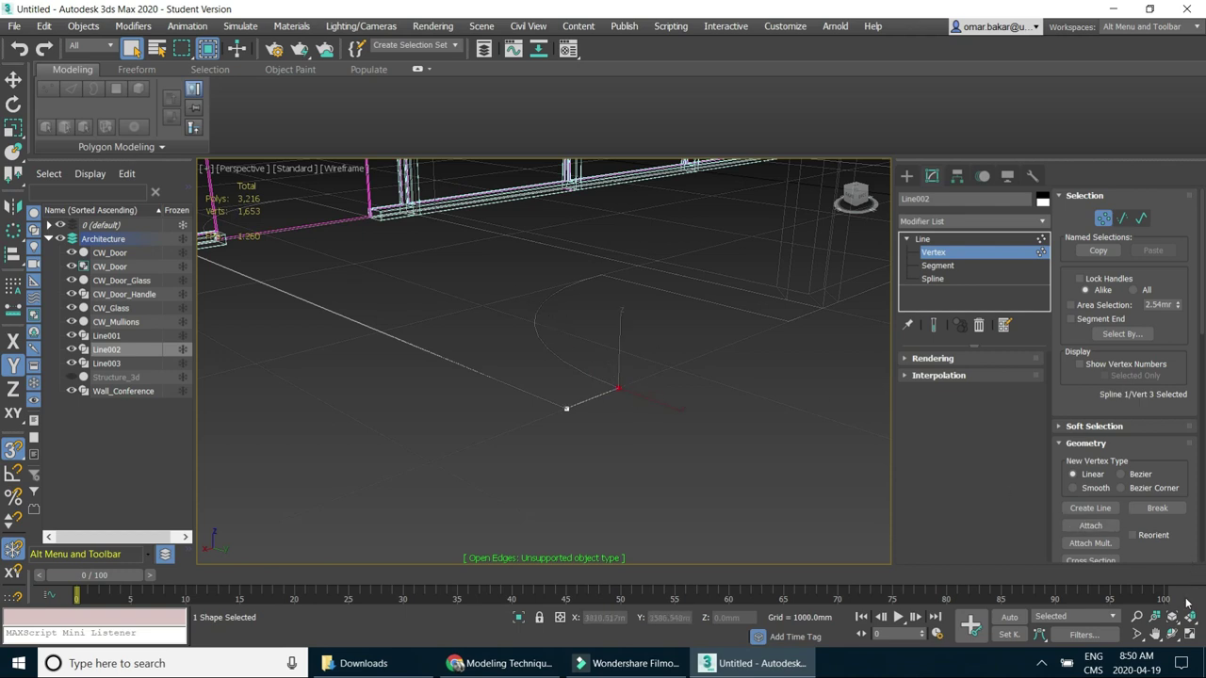
In the four-view layout, move the vertex to snap onto the neighbouring endpoint at Y 3000 mm.
click(1190, 635)
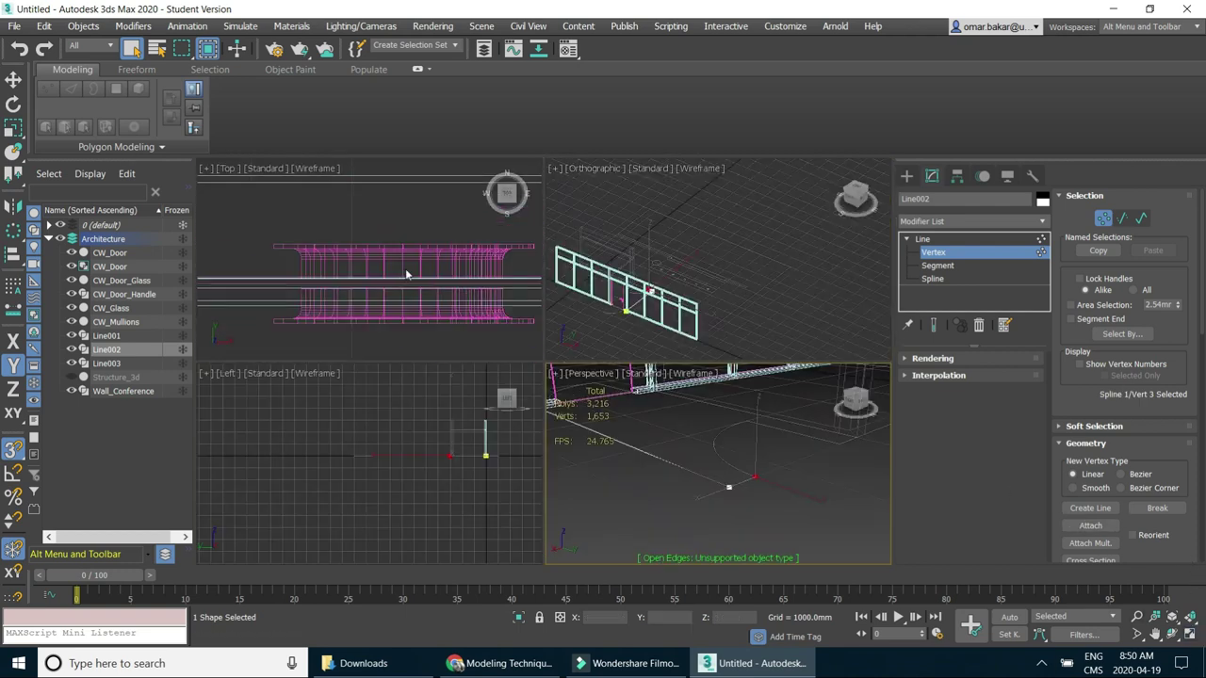
scroll(396, 278, down, 3)
scroll(397, 279, down, 2)
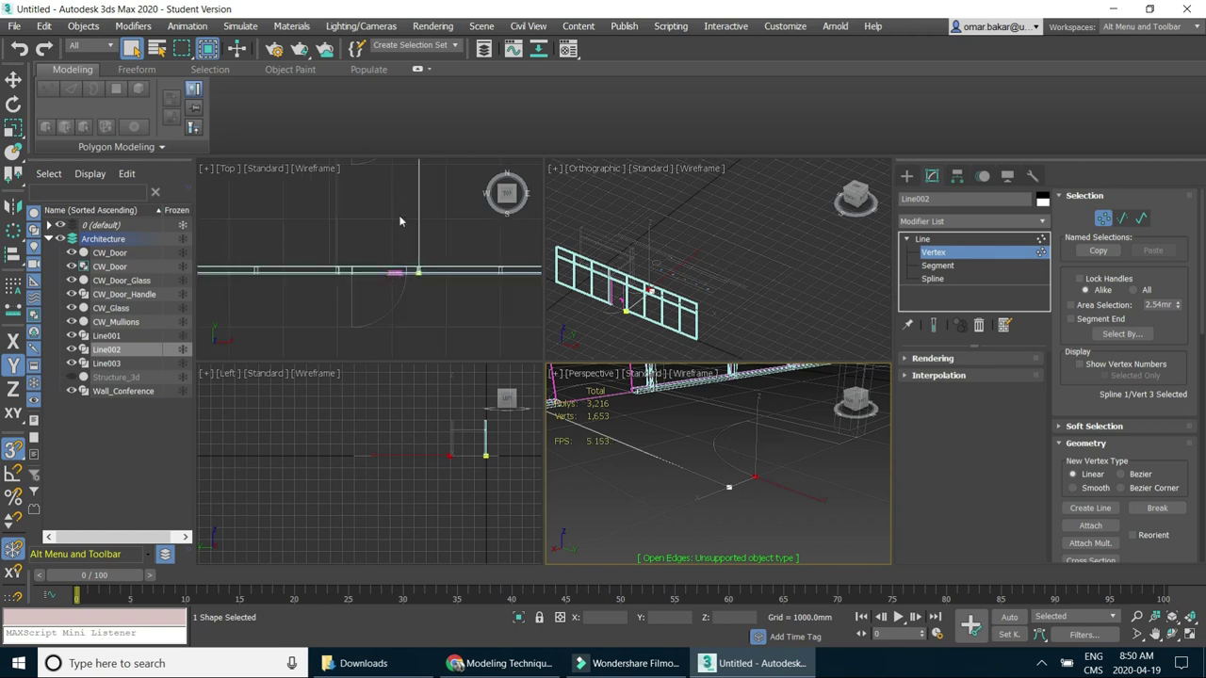
scroll(399, 222, up, 3)
scroll(401, 225, up, 2)
scroll(371, 237, up, 2)
scroll(375, 259, up, 2)
scroll(377, 273, up, 2)
scroll(391, 277, up, 1)
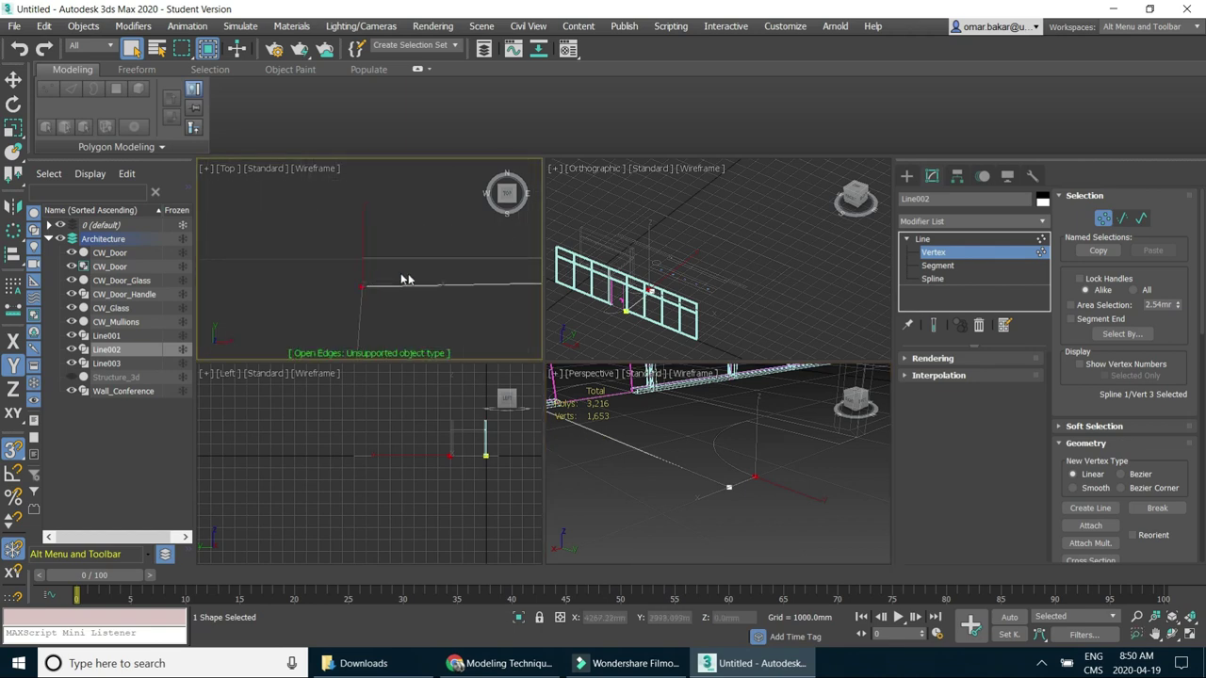
click(15, 82)
mouse_move(362, 223)
mouse_down()
mouse_move(369, 282)
mouse_move(495, 278)
mouse_up()
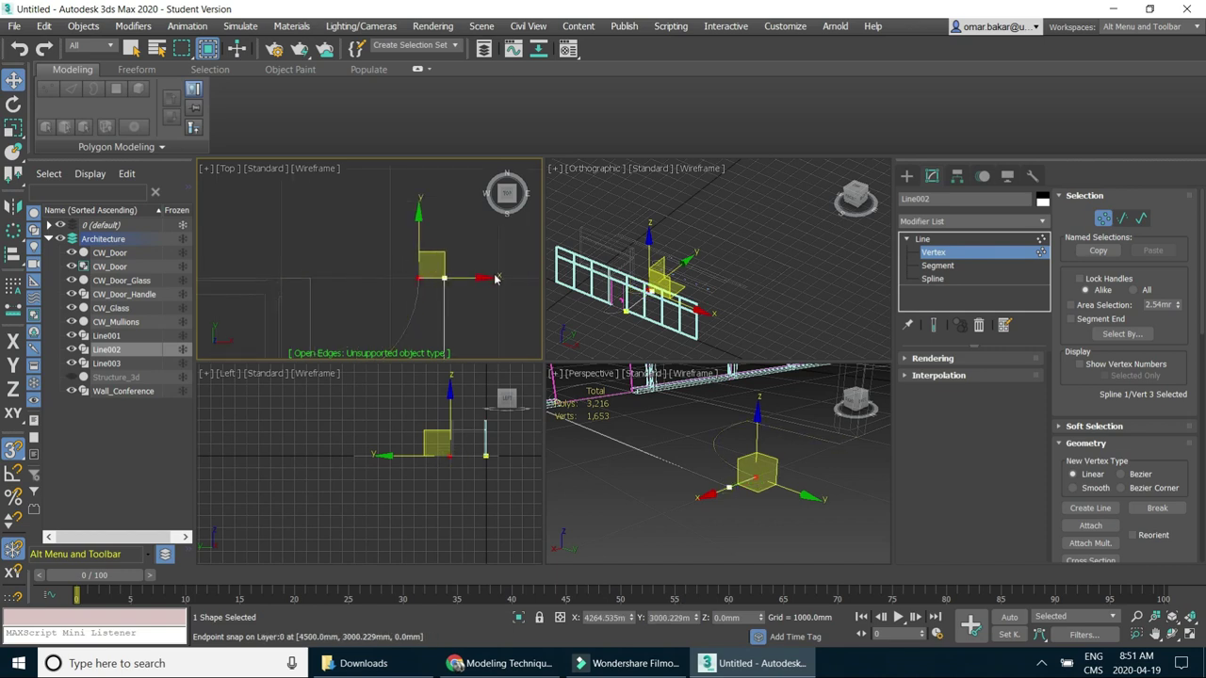
Attach Line003 to Line002 so they form one shape.
click(935, 254)
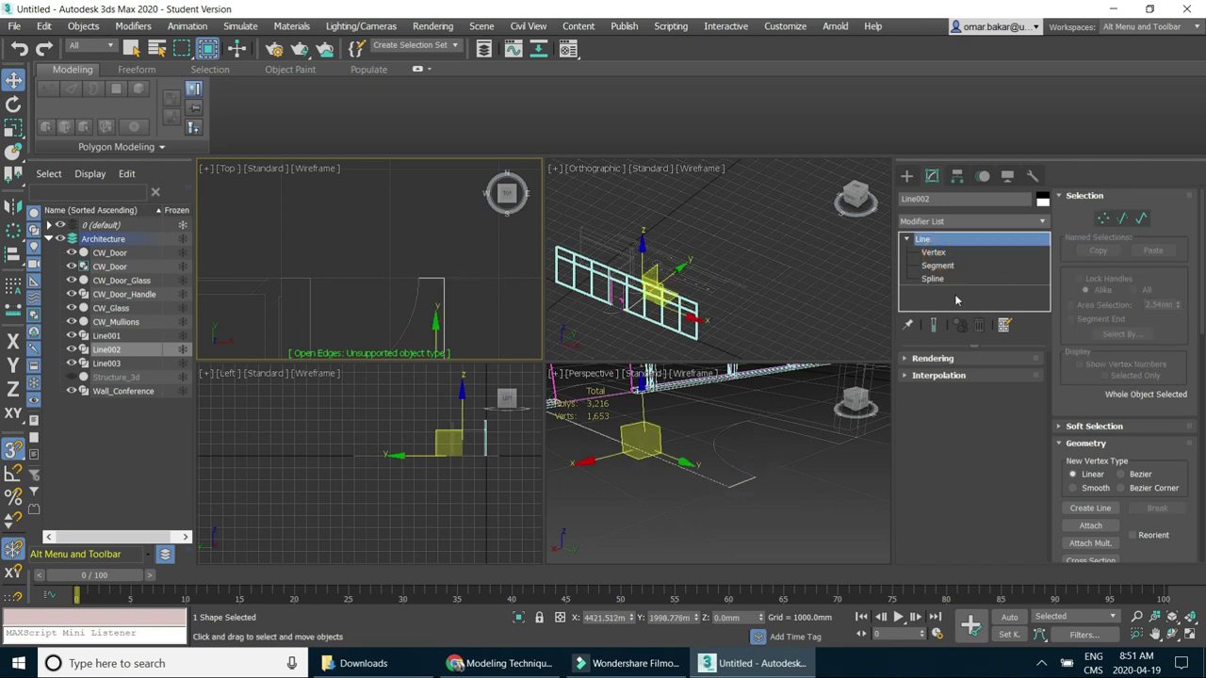
click(1090, 526)
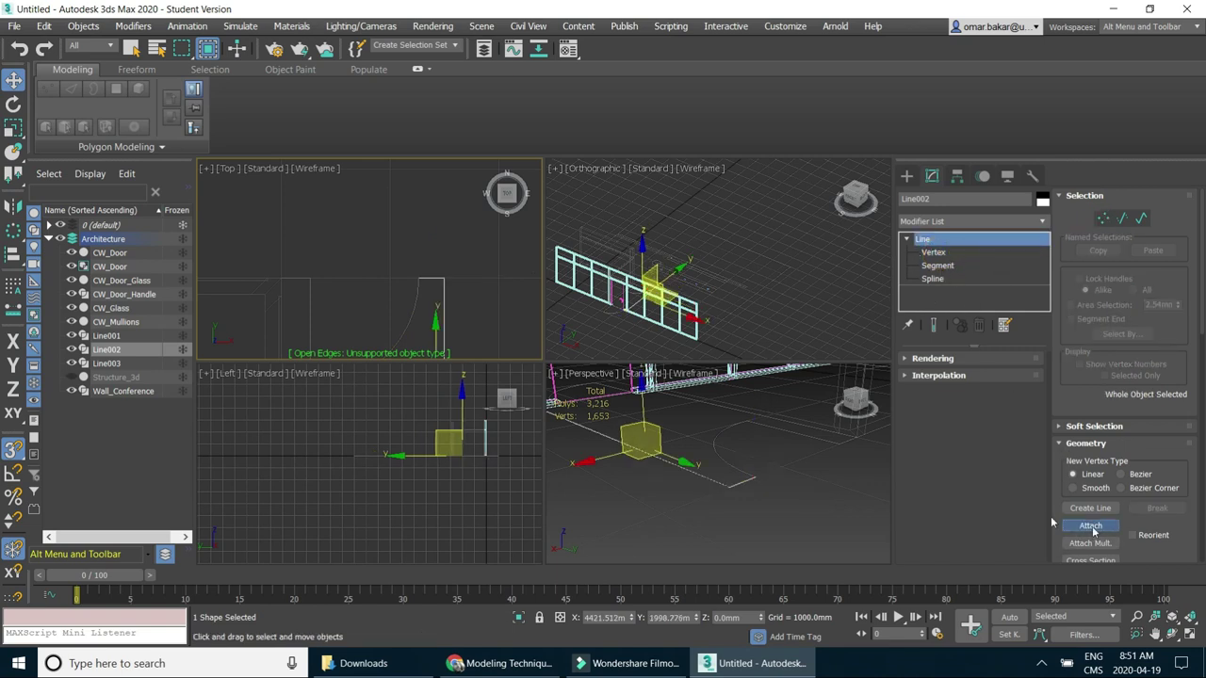
click(292, 279)
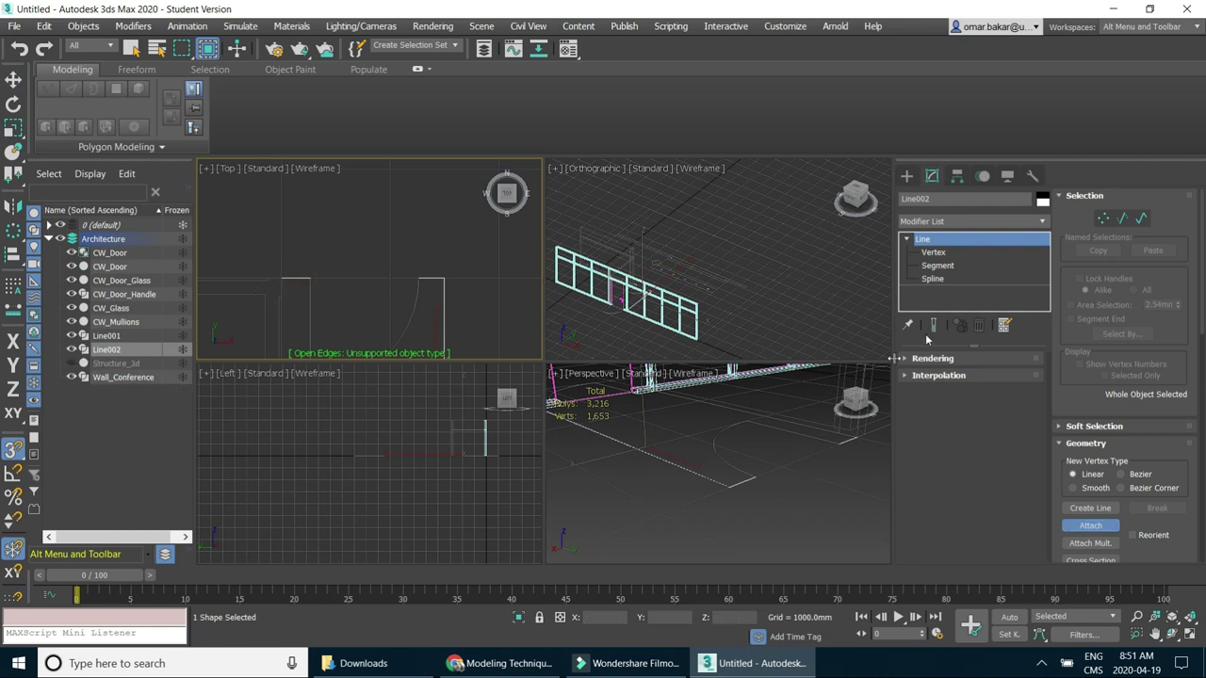
click(907, 241)
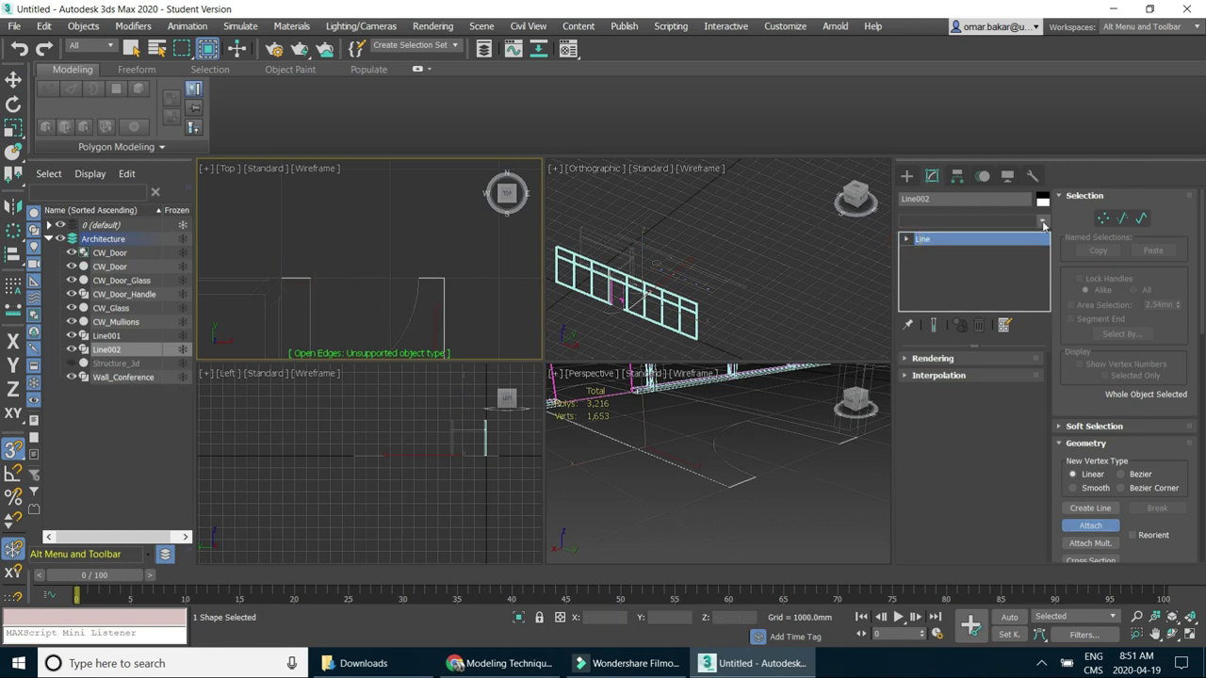
Add an Extrude modifier to Line002, raising it 3000 mm into a wall.
click(970, 220)
drag(1049, 316, 1051, 377)
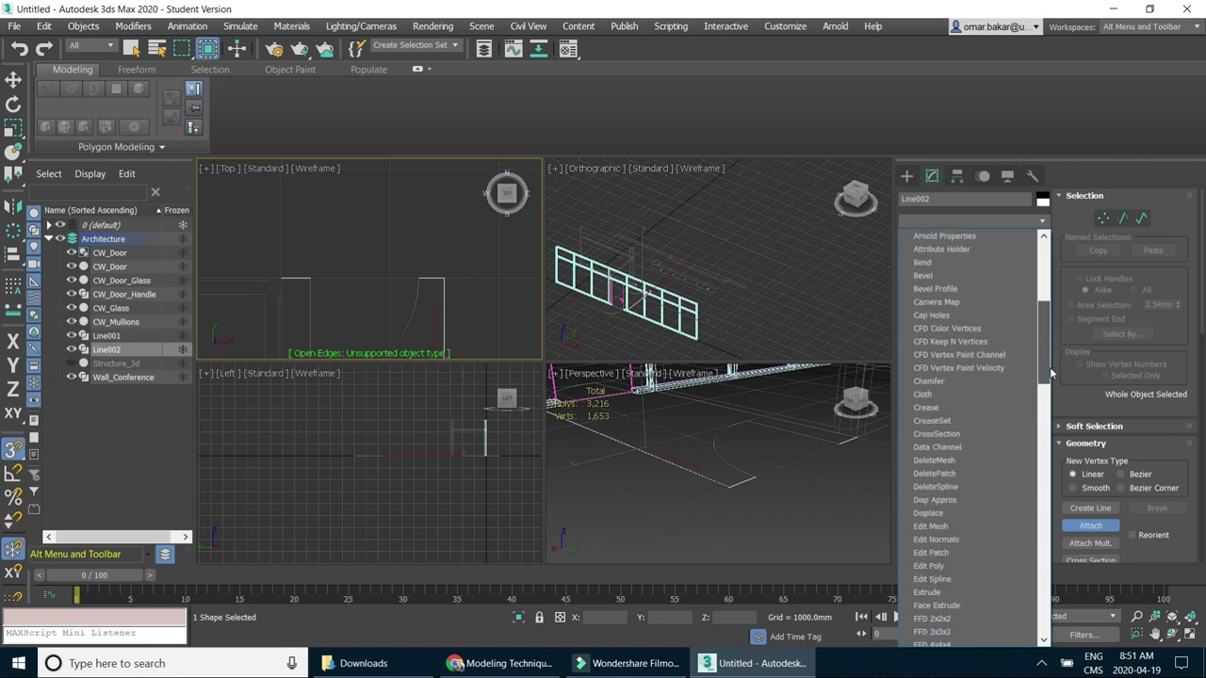
drag(1051, 377, 1051, 403)
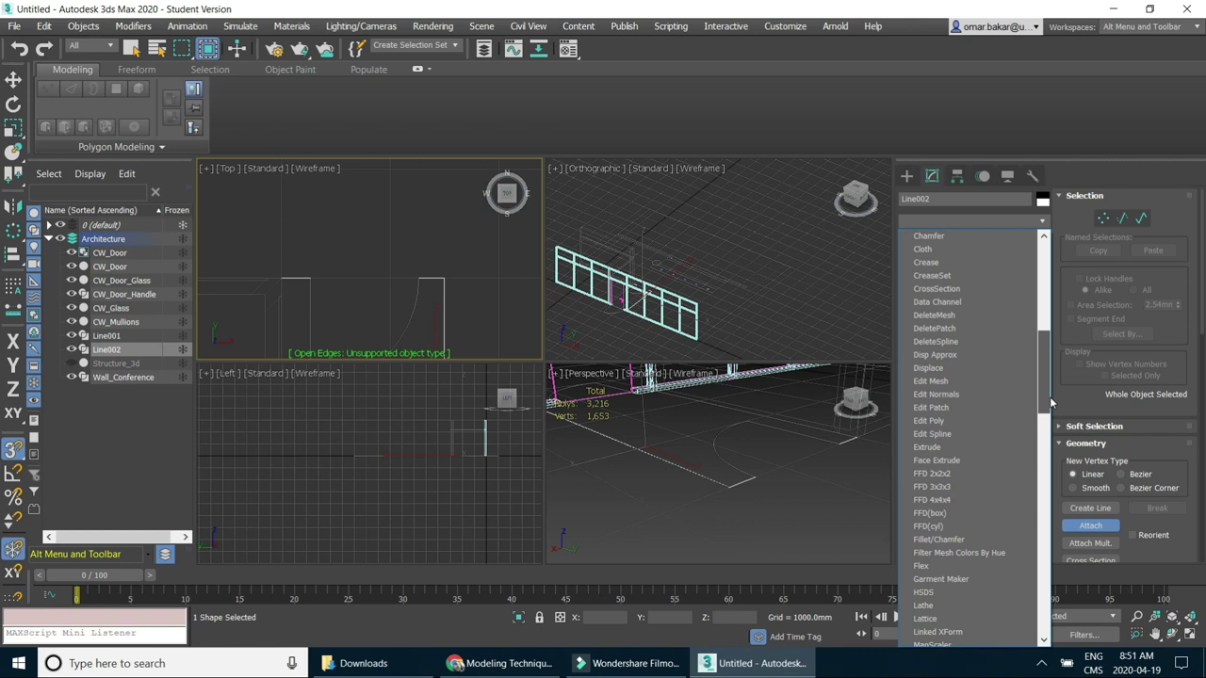
click(926, 446)
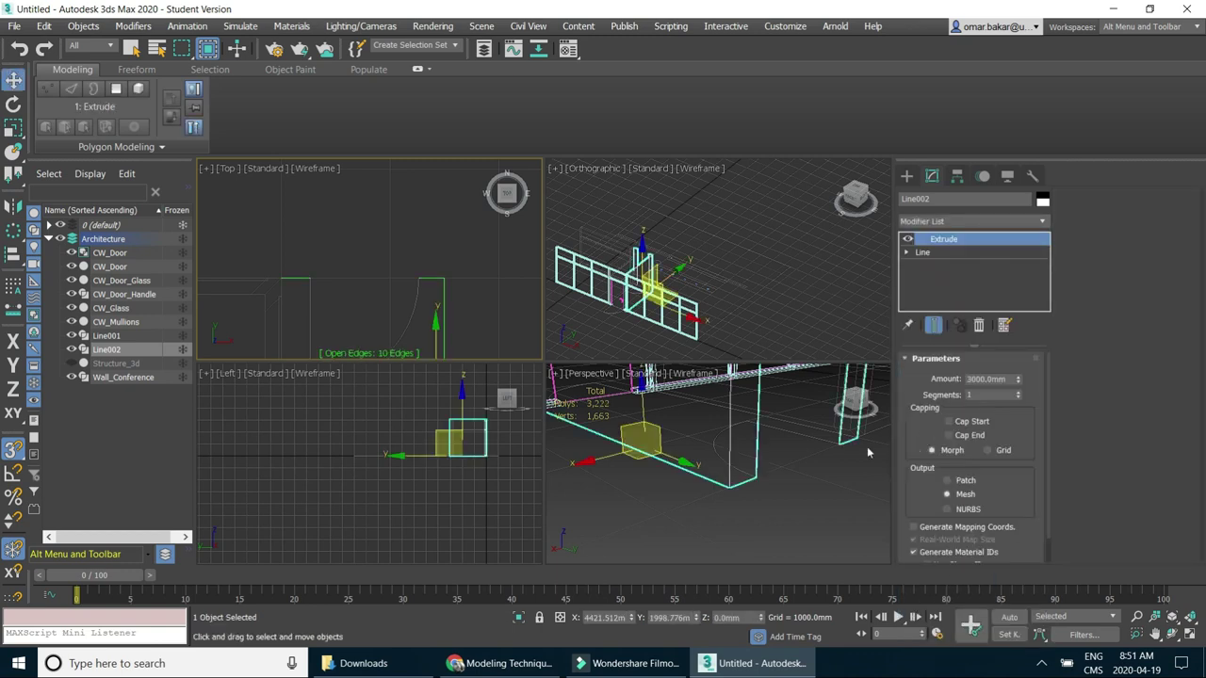
alt+middle_drag(867, 453, 731, 483)
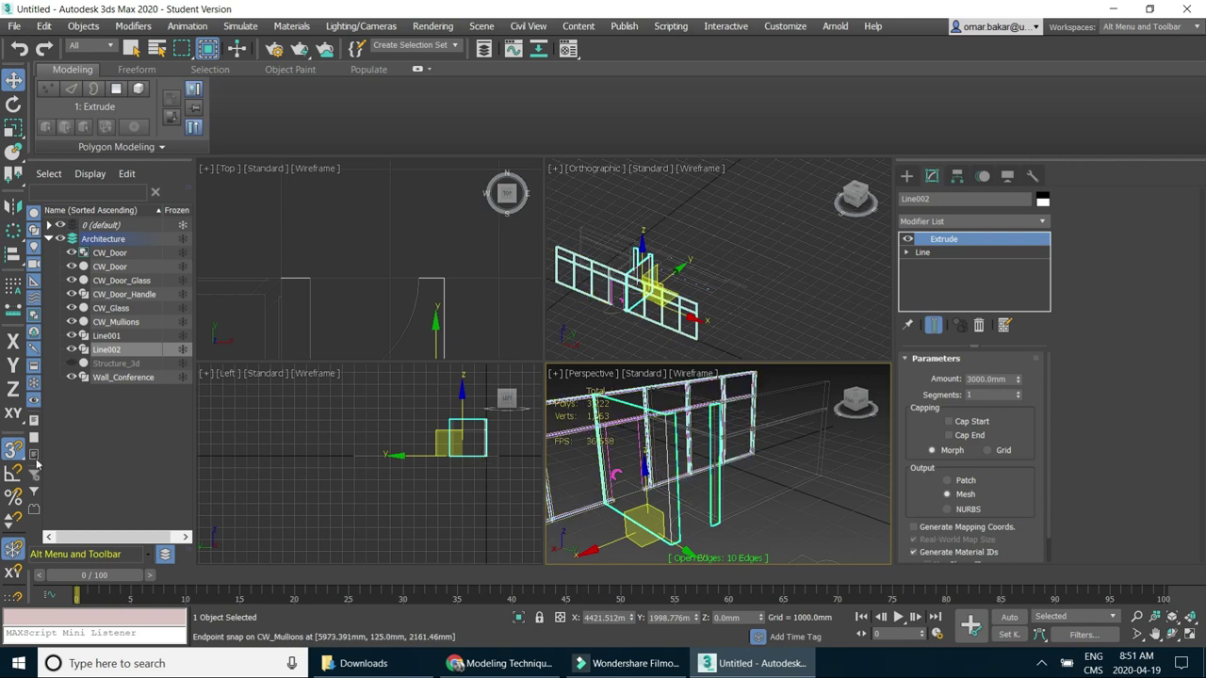
Convert the extruded wall to an Editable Poly and maximize the Perspective view.
right_click(669, 469)
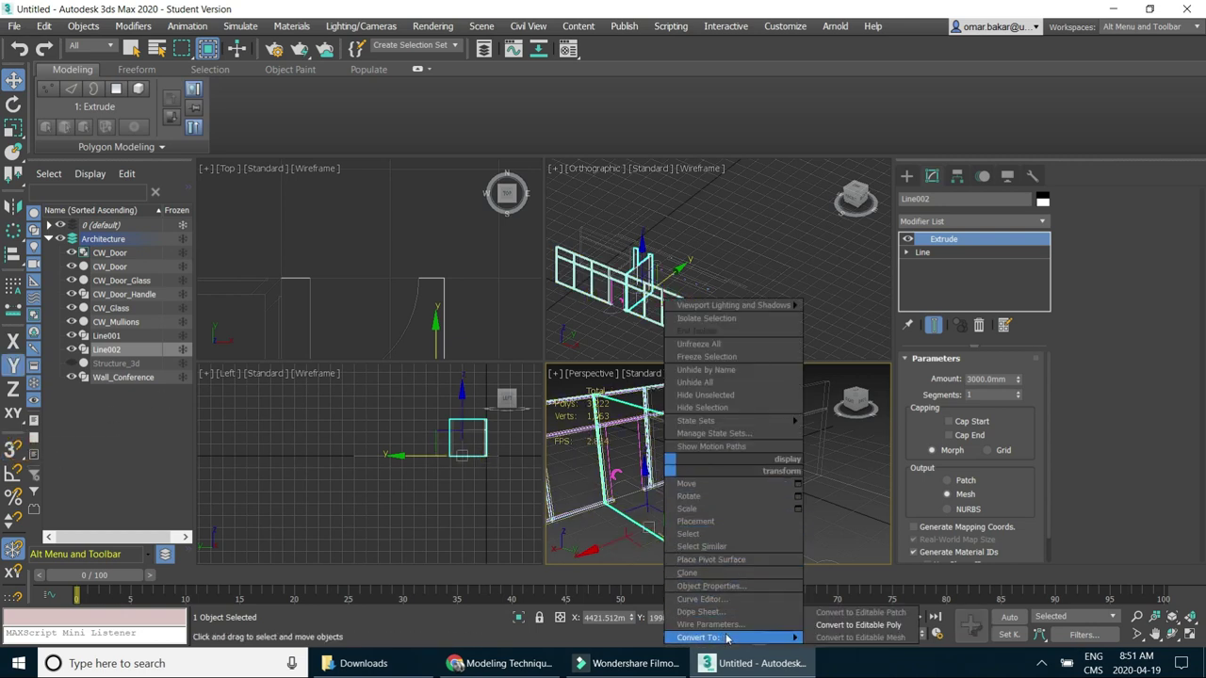
mouse_move(698, 638)
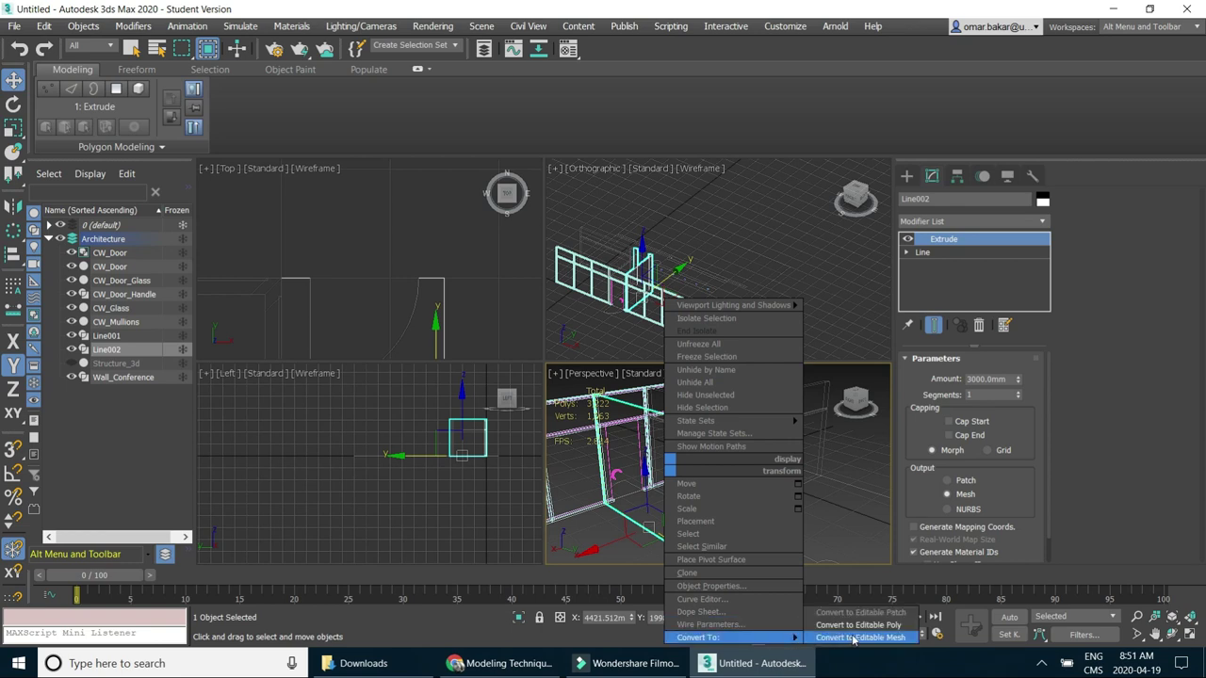
click(859, 625)
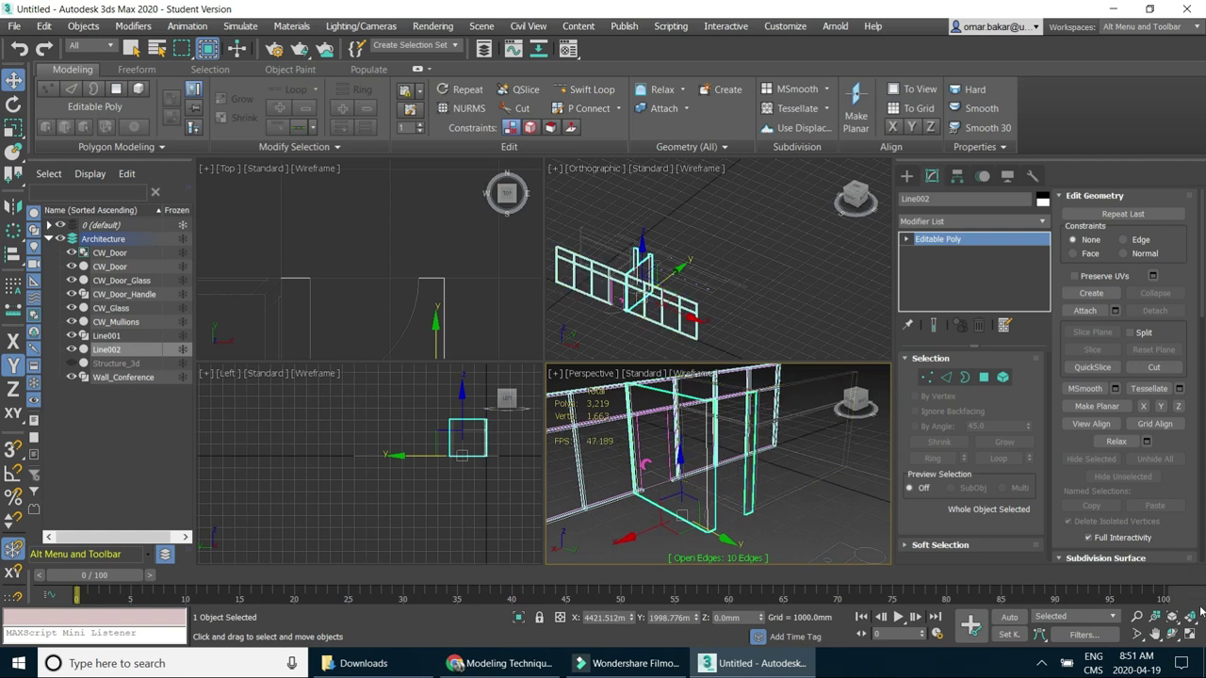
click(1190, 634)
click(599, 499)
mouse_move(599, 499)
alt+middle_down()
mouse_move(534, 344)
mouse_move(551, 363)
mouse_move(509, 403)
mouse_move(627, 363)
mouse_move(448, 292)
alt+middle_up()
scroll(448, 293, up, 2)
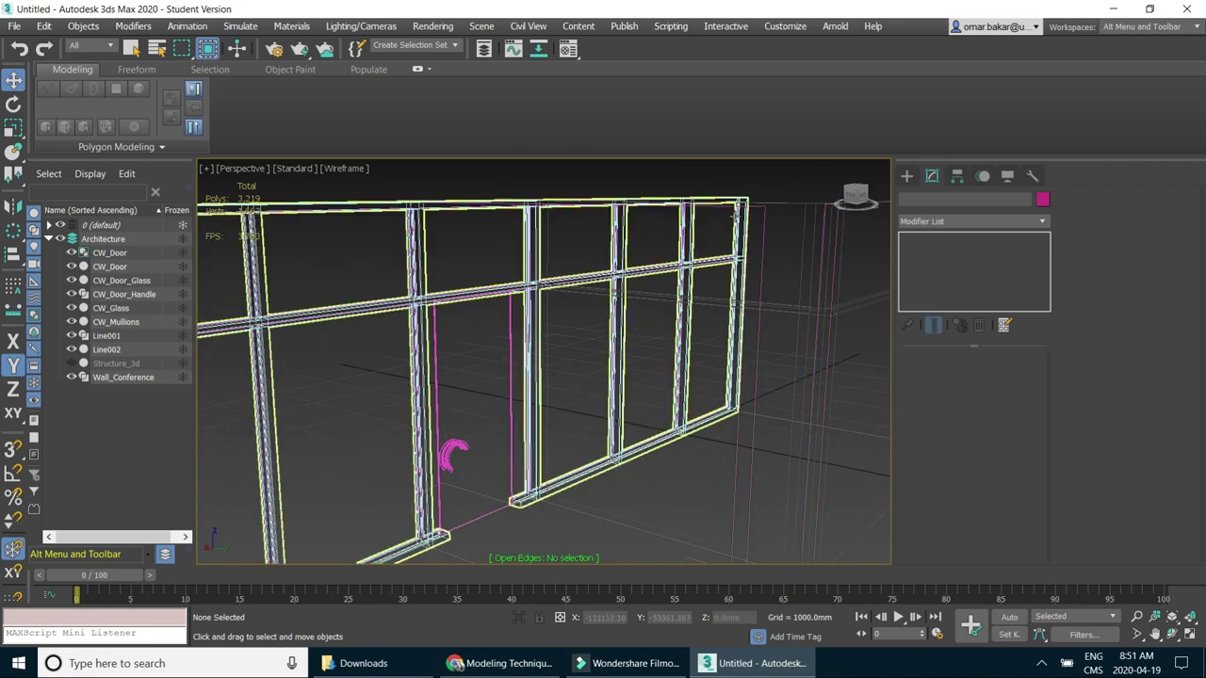
Set the viewport to Default Shading with Edged Faces and select the pink wall Line002.
click(355, 169)
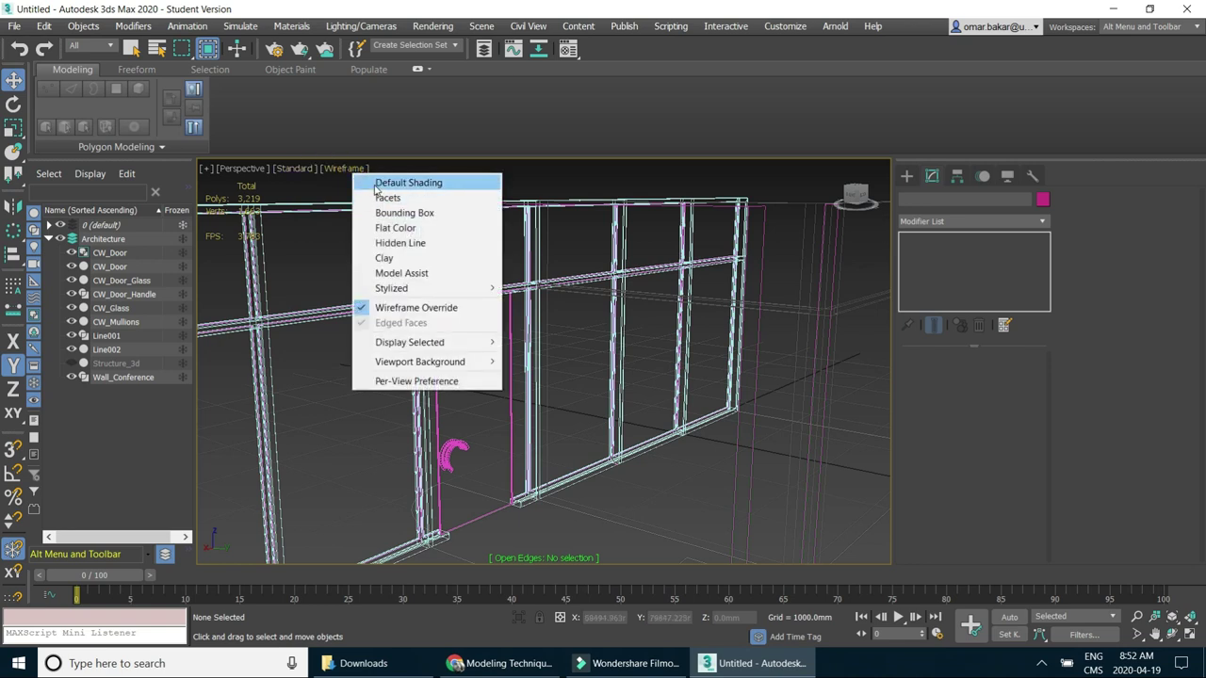
click(419, 183)
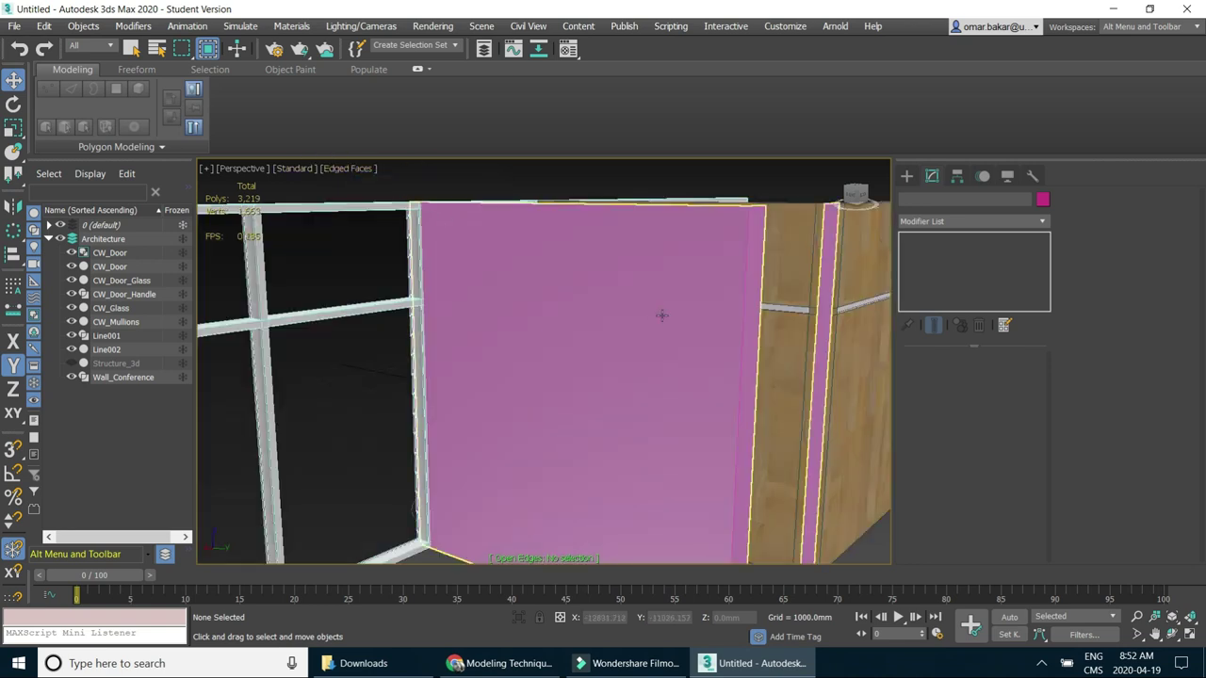
mouse_move(614, 300)
alt+middle_down()
mouse_move(493, 289)
mouse_move(501, 299)
alt+middle_up()
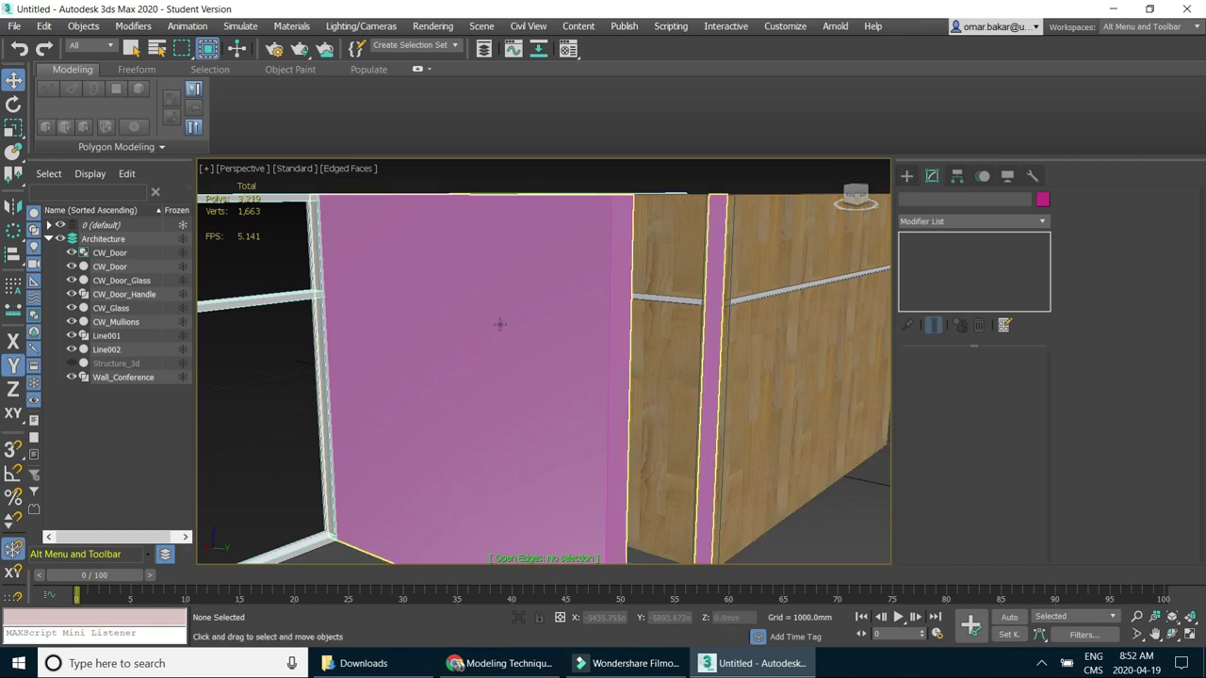
click(533, 300)
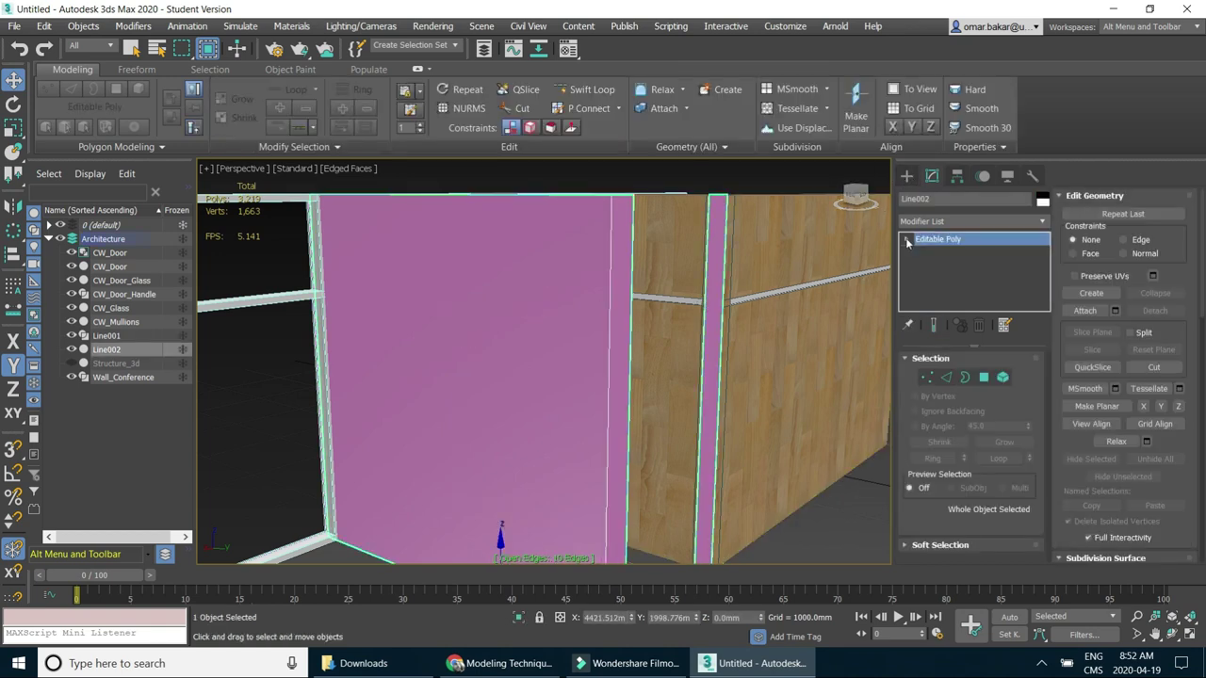
Insert a horizontal Swift Loop across the pink wall, level with the reveal.
click(588, 89)
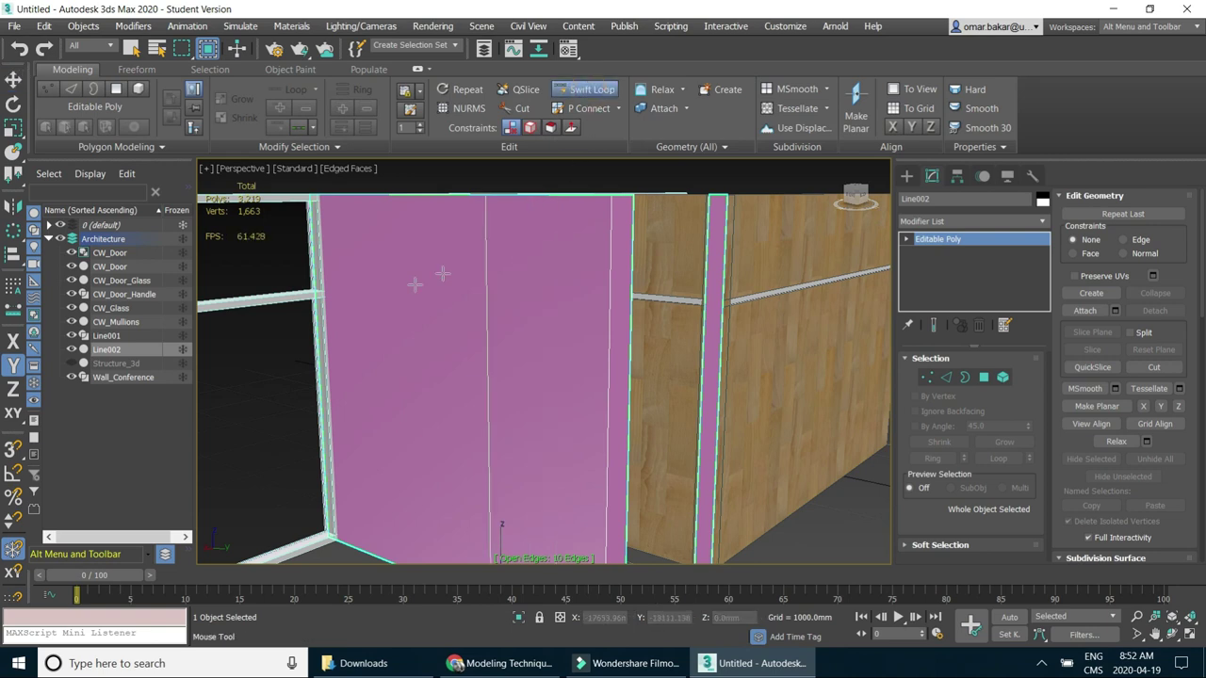
scroll(354, 298, up, 5)
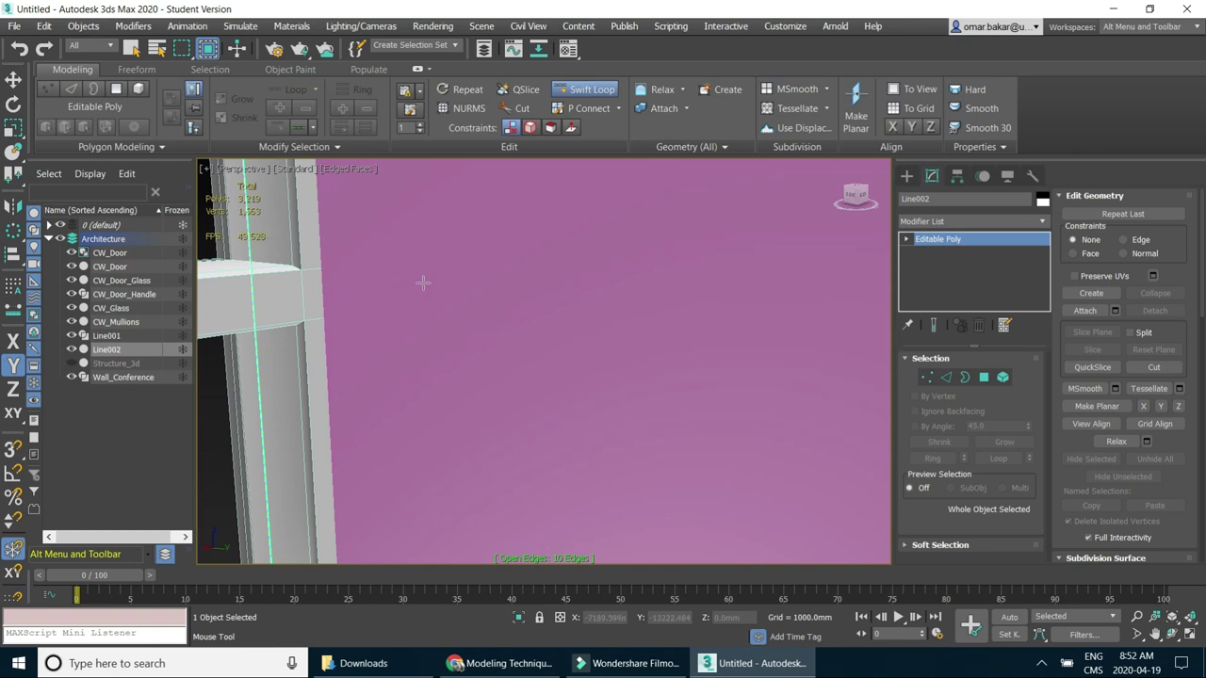
scroll(423, 283, down, 2)
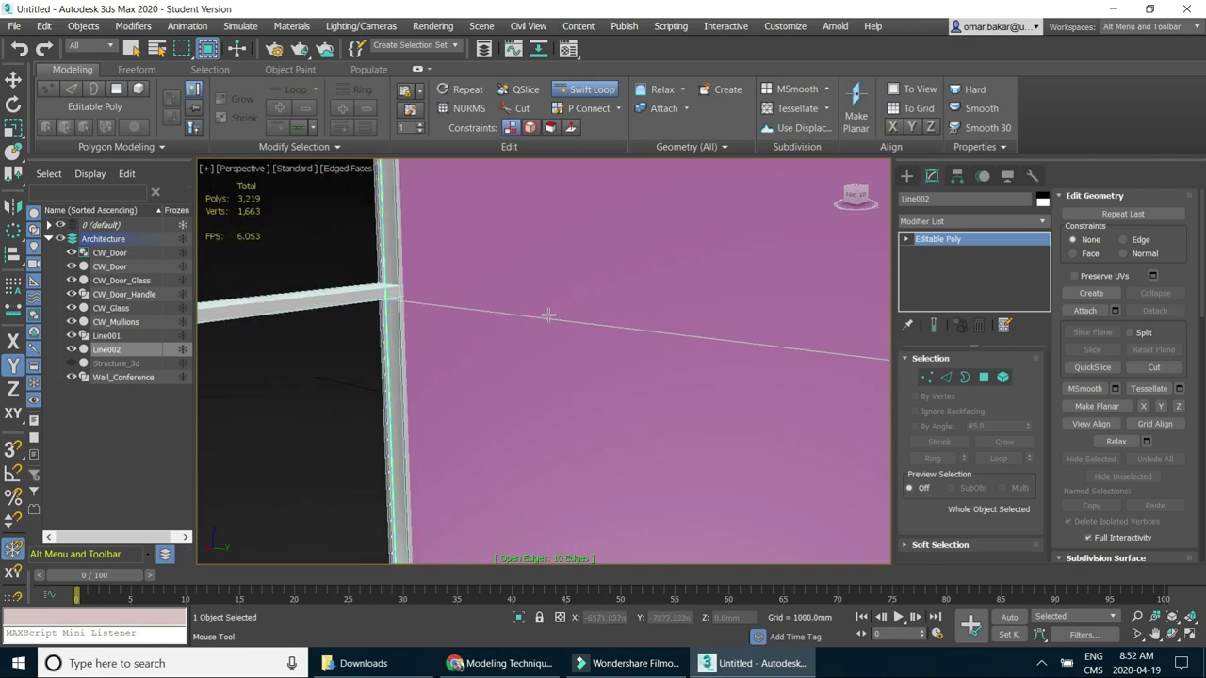
click(425, 292)
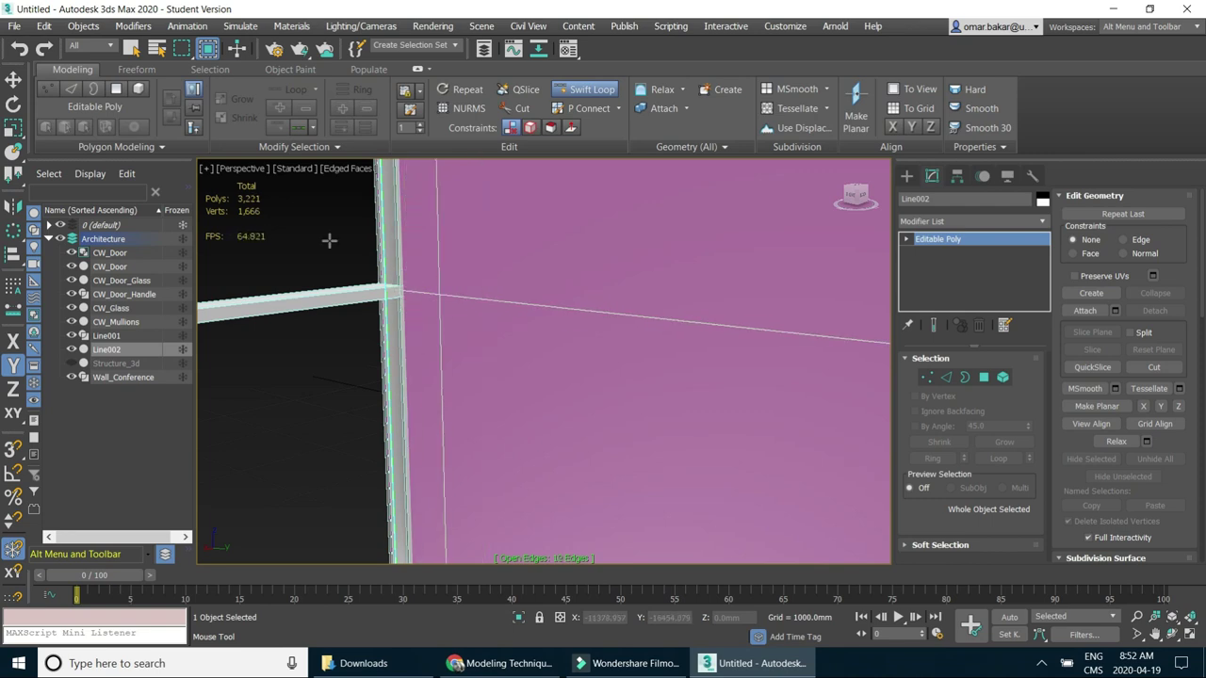
right_click(766, 218)
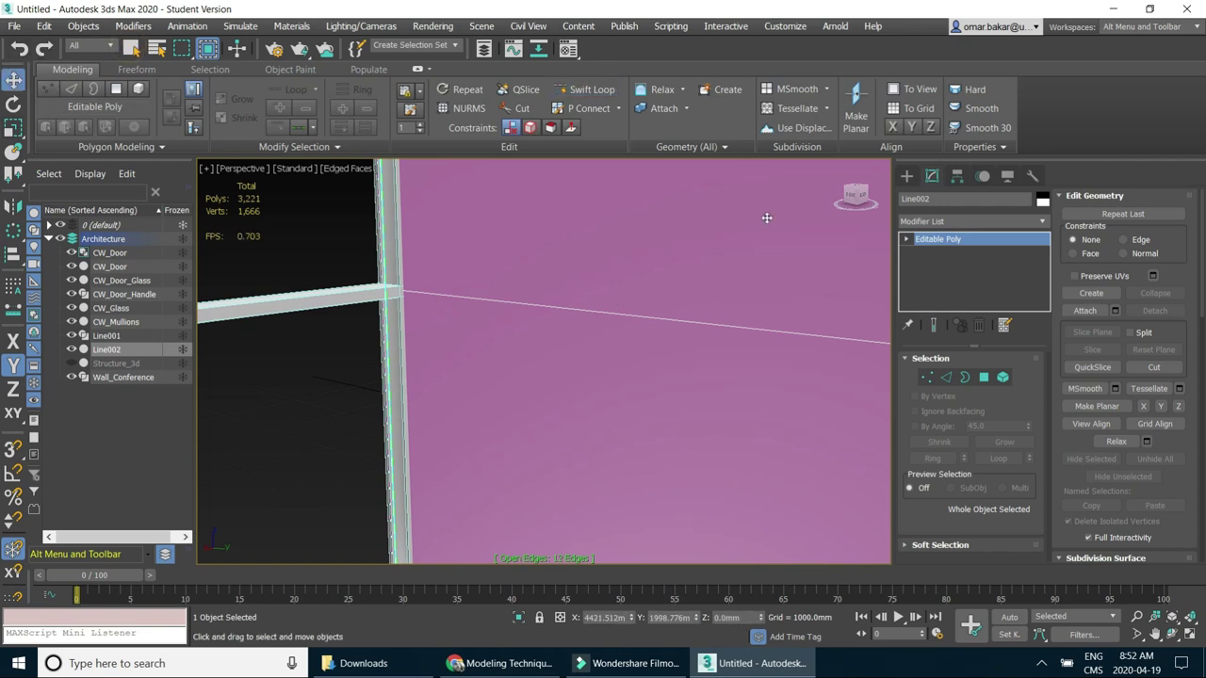
Add a second horizontal Swift Loop across the narrow pink strip.
scroll(734, 307, down, 2)
middle_drag(716, 350, 500, 377)
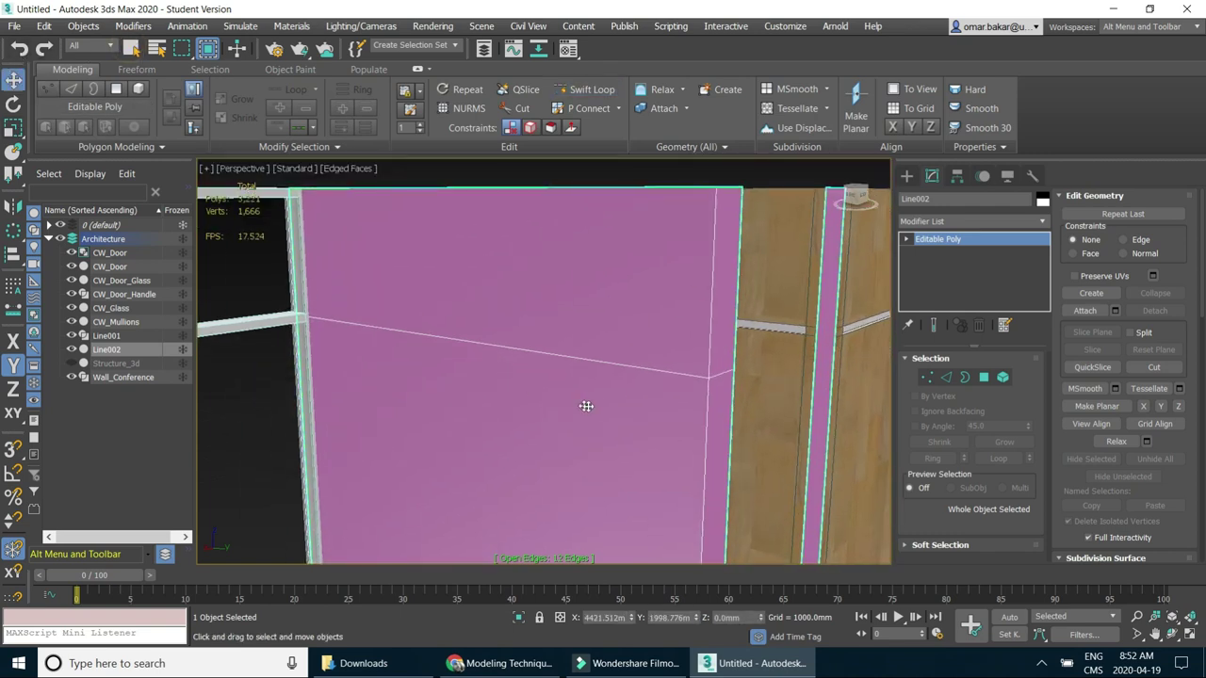
mouse_move(771, 396)
middle_down()
mouse_move(636, 329)
mouse_move(664, 368)
mouse_move(609, 366)
middle_up()
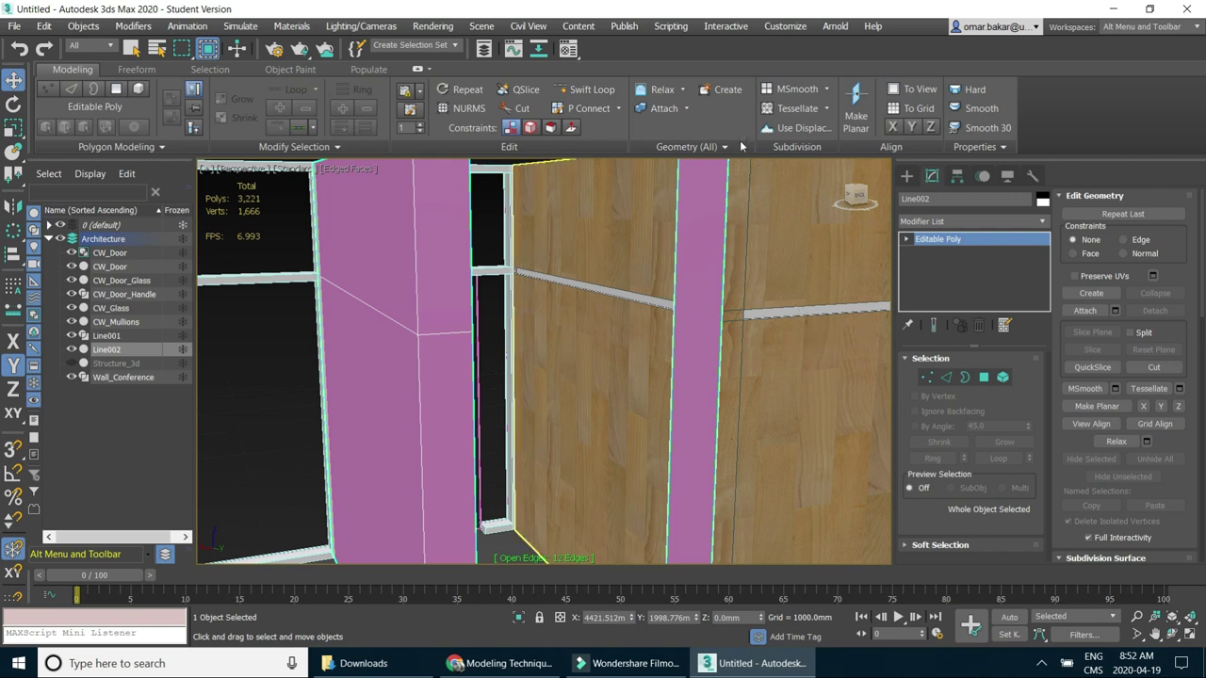
click(587, 91)
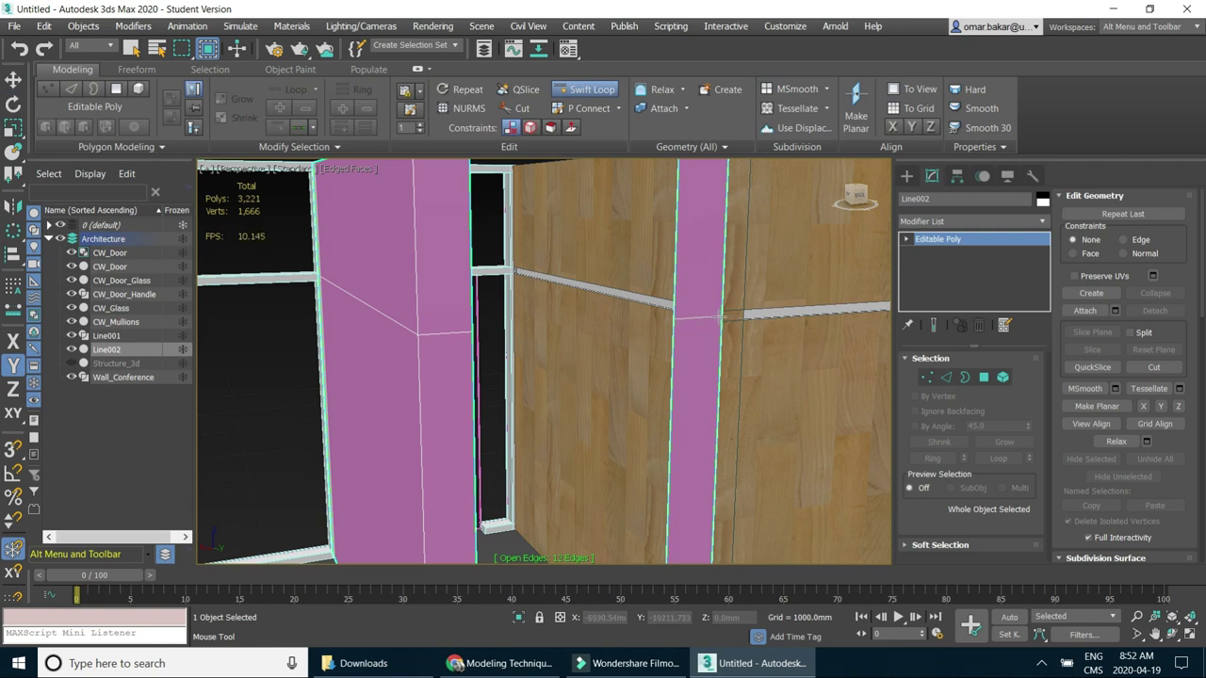
click(721, 317)
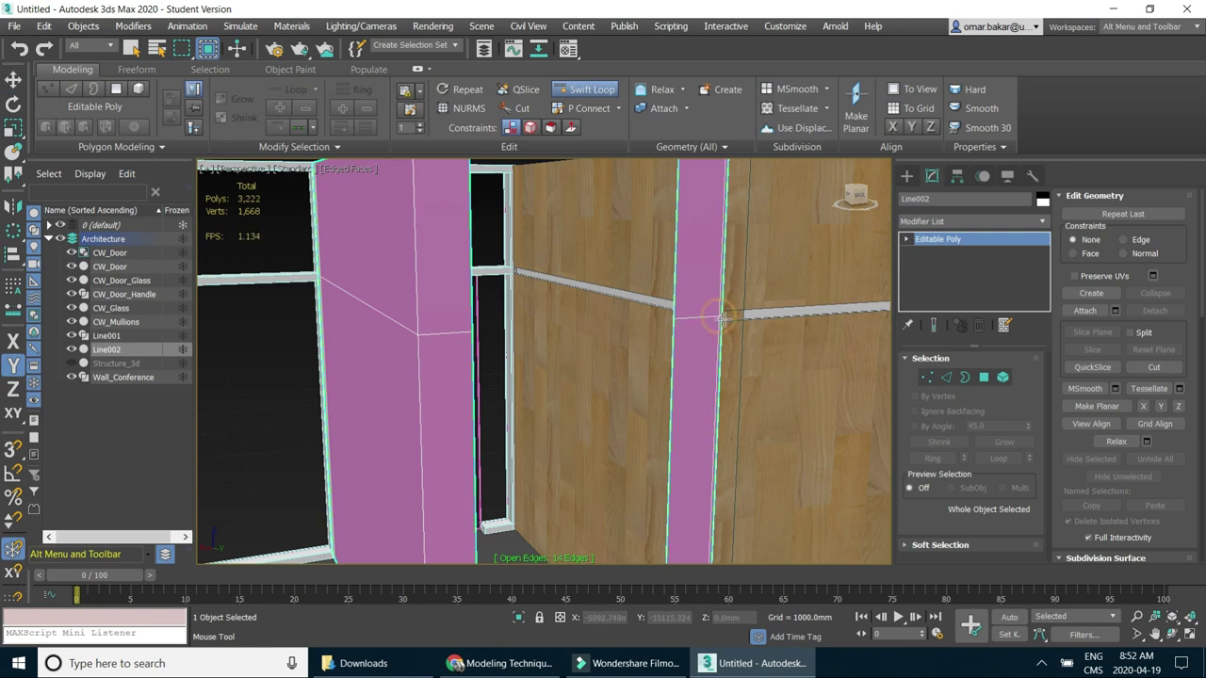
scroll(657, 379, down, 5)
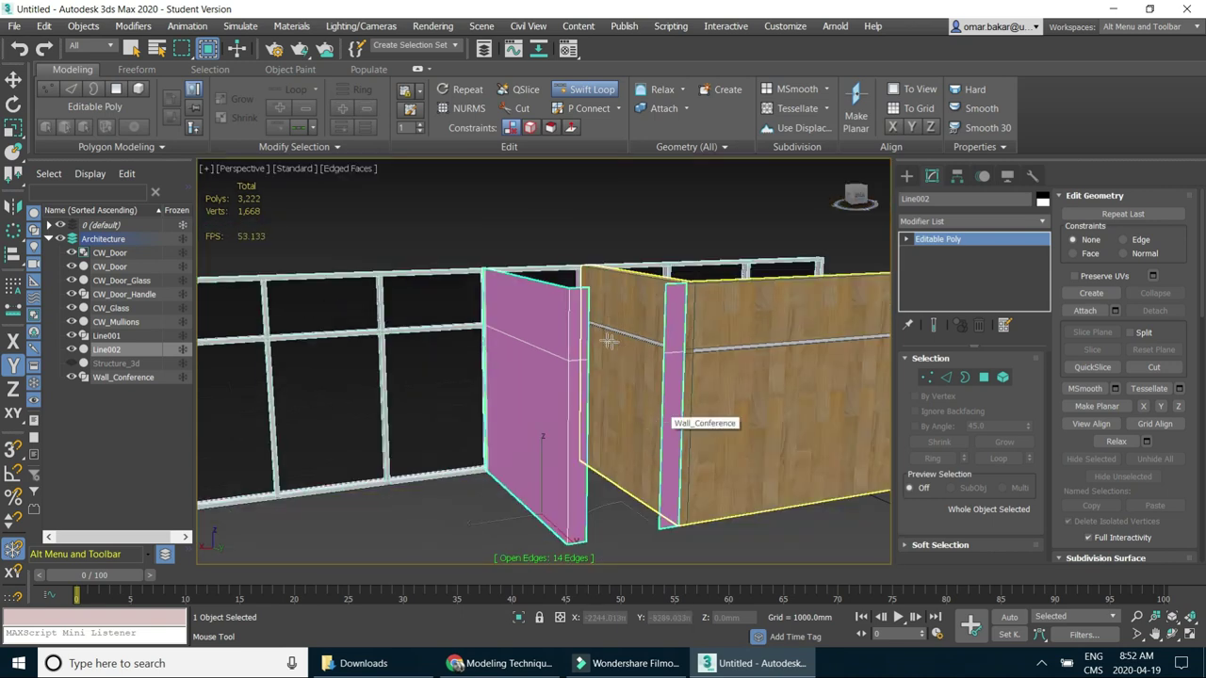
scroll(610, 345, up, 3)
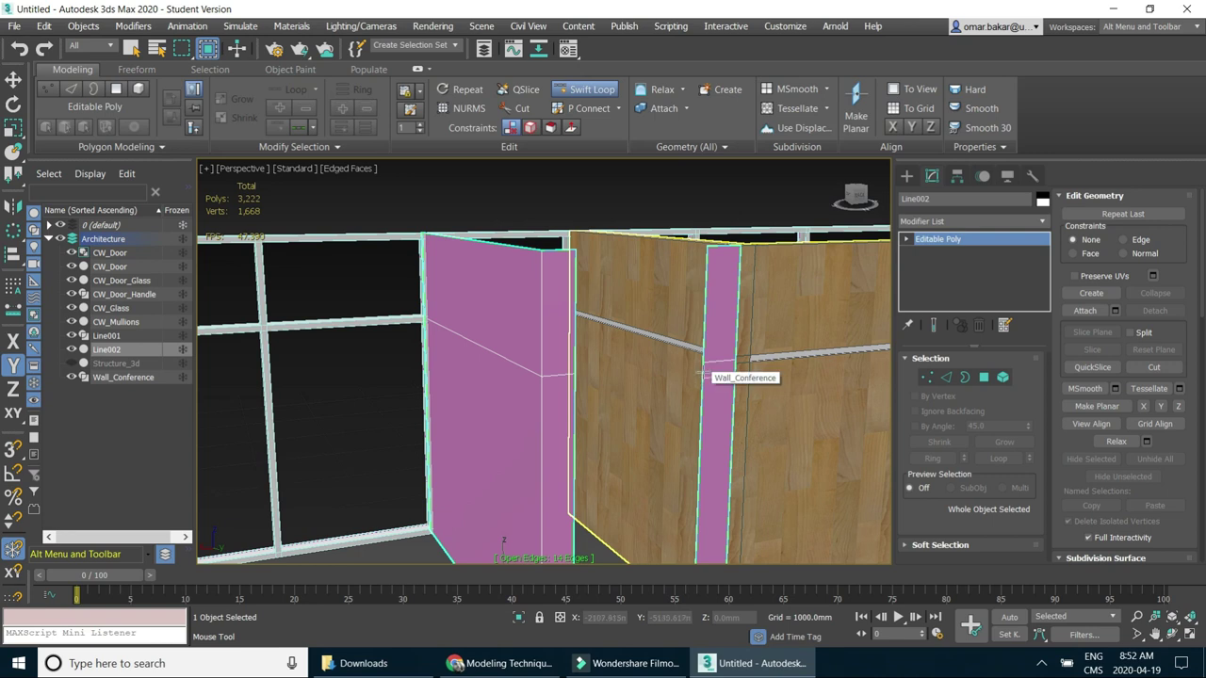
In Edge mode, select the two facing top edges of the pink wall pieces.
click(947, 378)
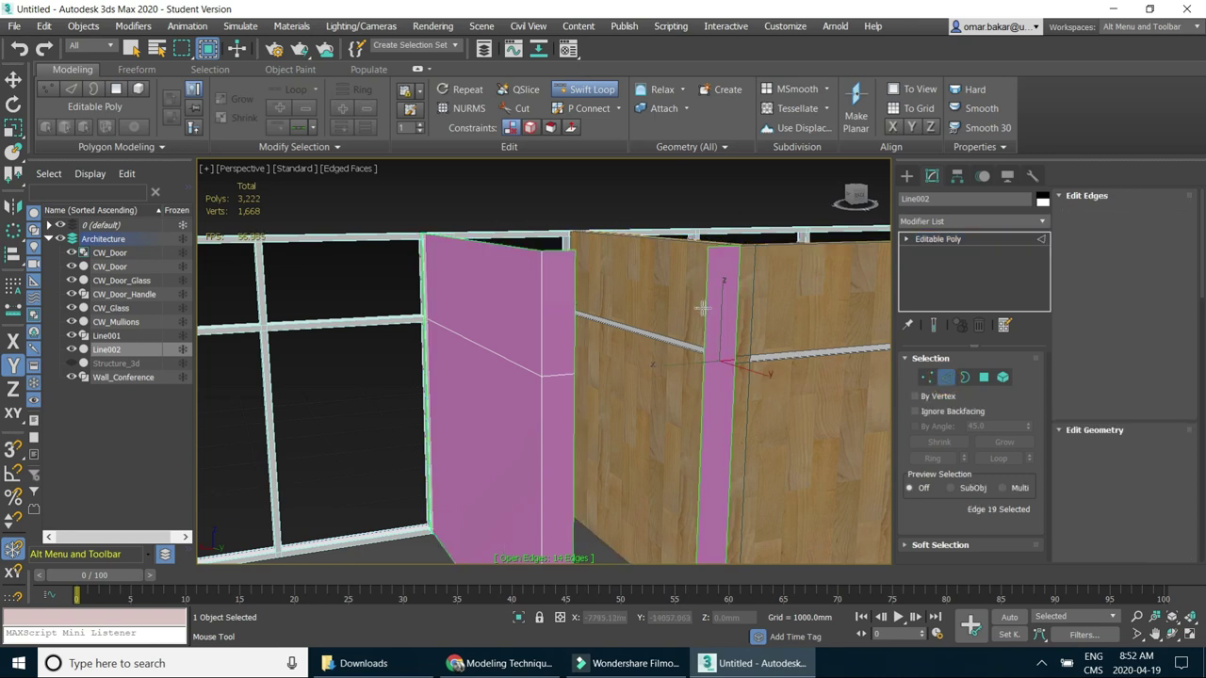
click(705, 301)
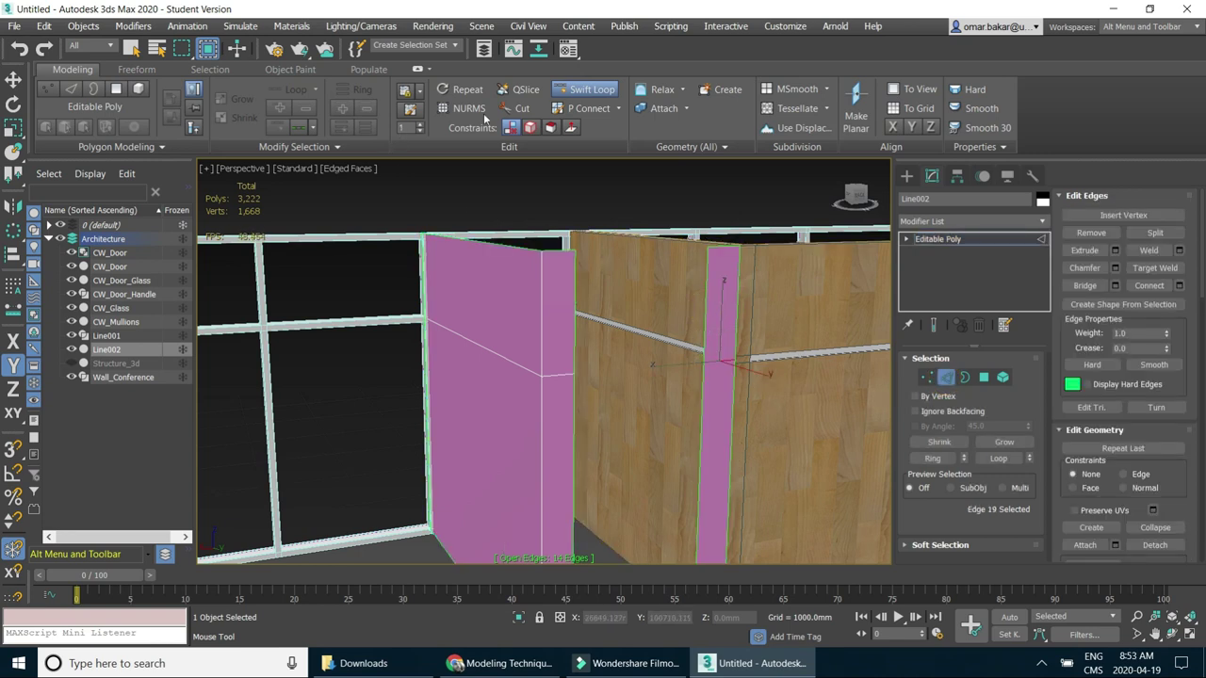
key(w)
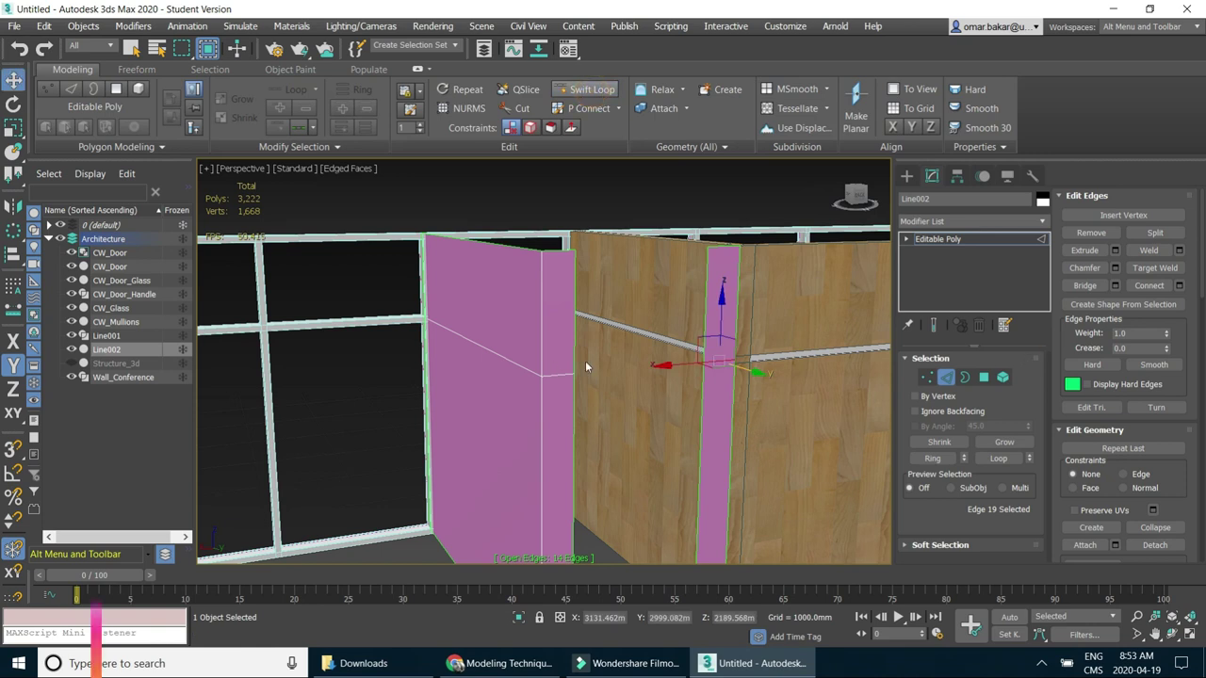
alt+middle_drag(643, 376, 596, 457)
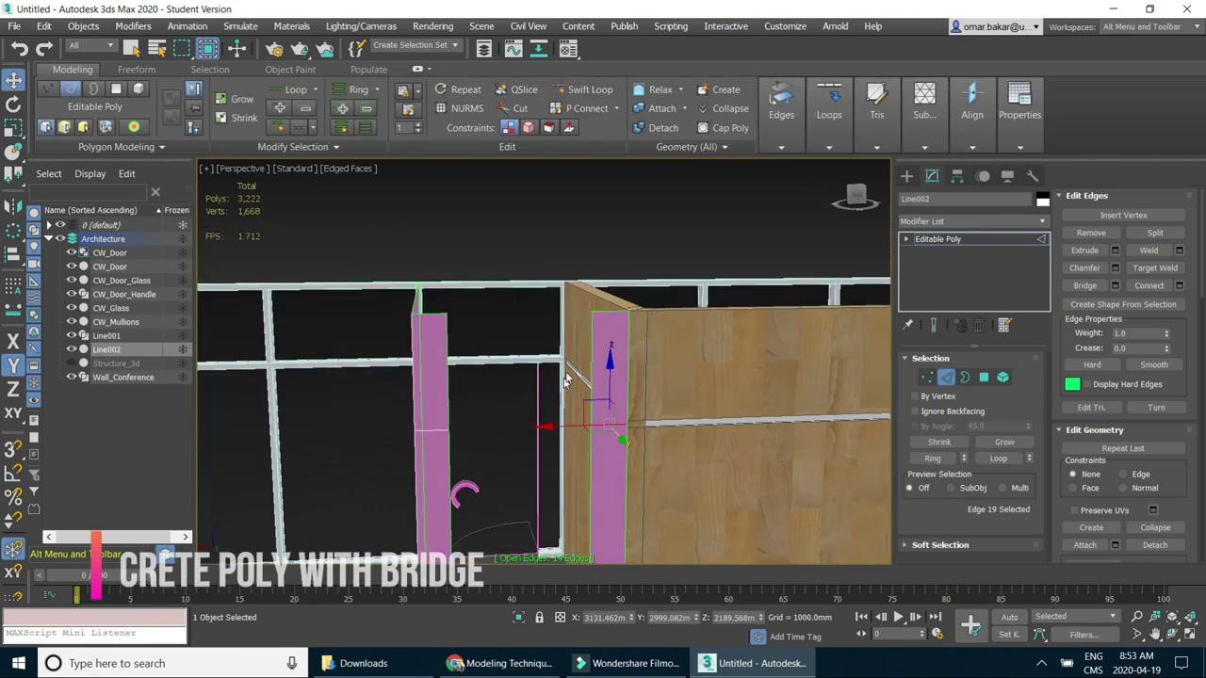
click(590, 356)
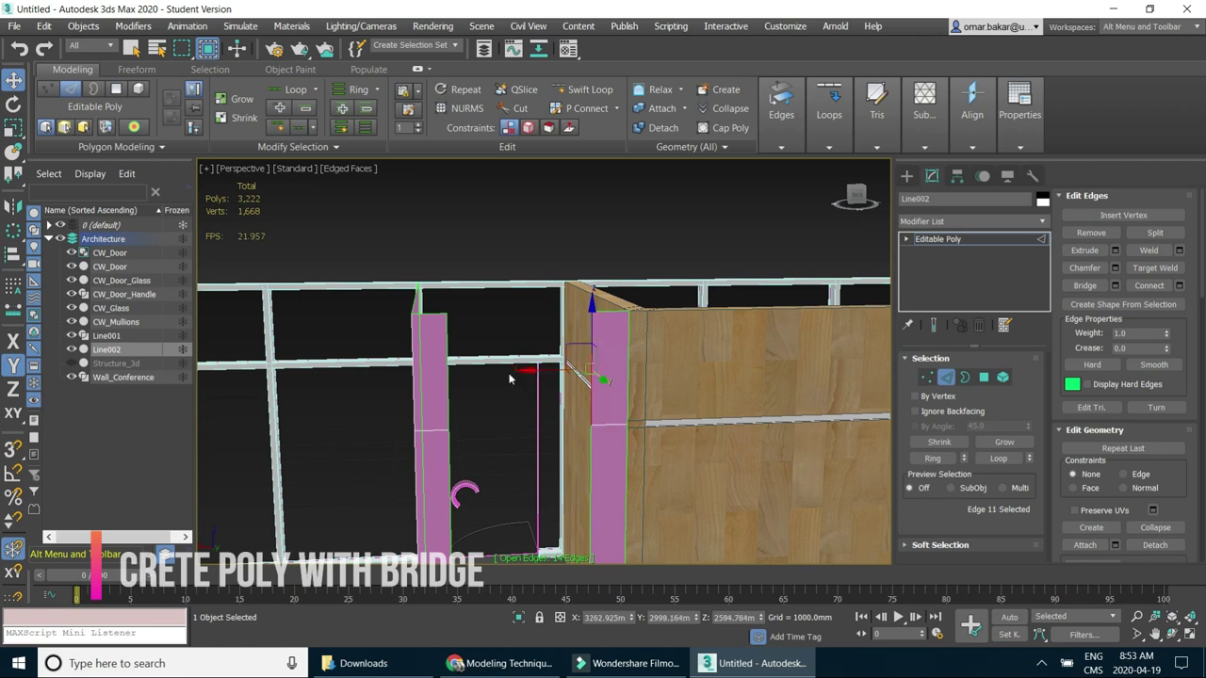
ctrl+click(449, 372)
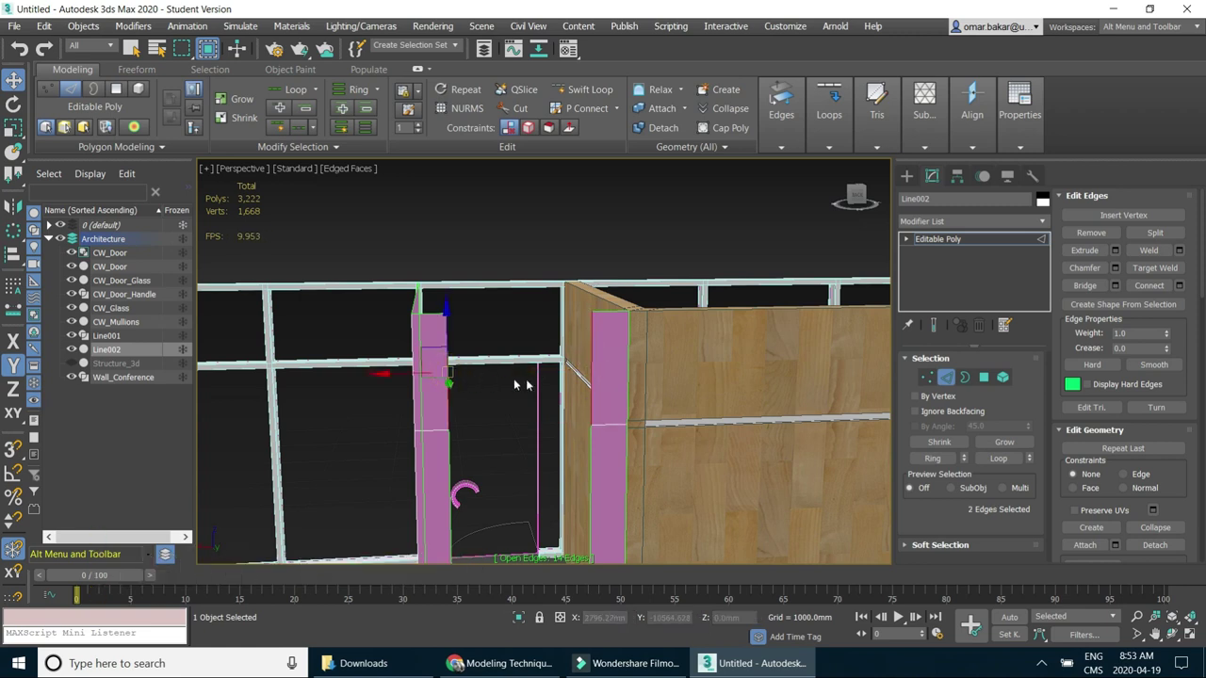
Bridge the two edges via the Bridge Edges caddy, then orbit to inspect the header.
click(1114, 287)
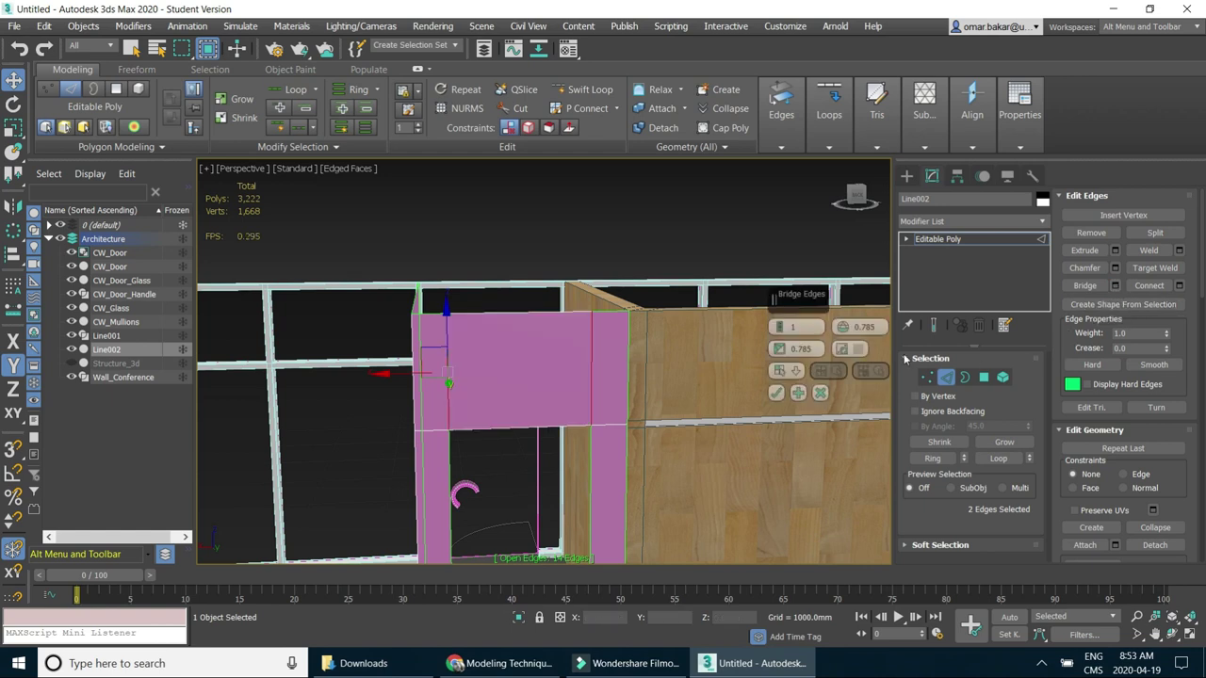
scroll(584, 450, up, 3)
scroll(565, 449, up, 3)
mouse_move(604, 443)
alt+middle_down()
mouse_move(566, 437)
mouse_move(567, 468)
mouse_move(720, 477)
mouse_move(755, 464)
mouse_move(560, 452)
alt+middle_up()
click(588, 351)
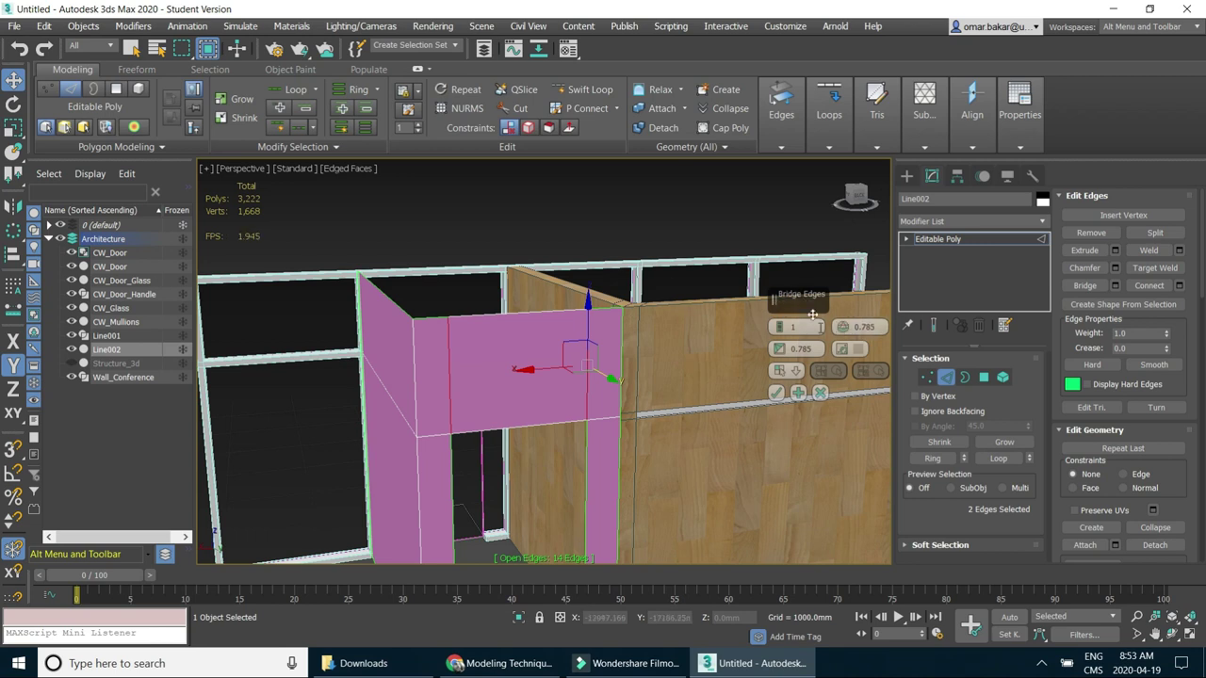
click(777, 395)
mouse_move(592, 457)
middle_down()
mouse_move(589, 331)
mouse_move(538, 347)
middle_up()
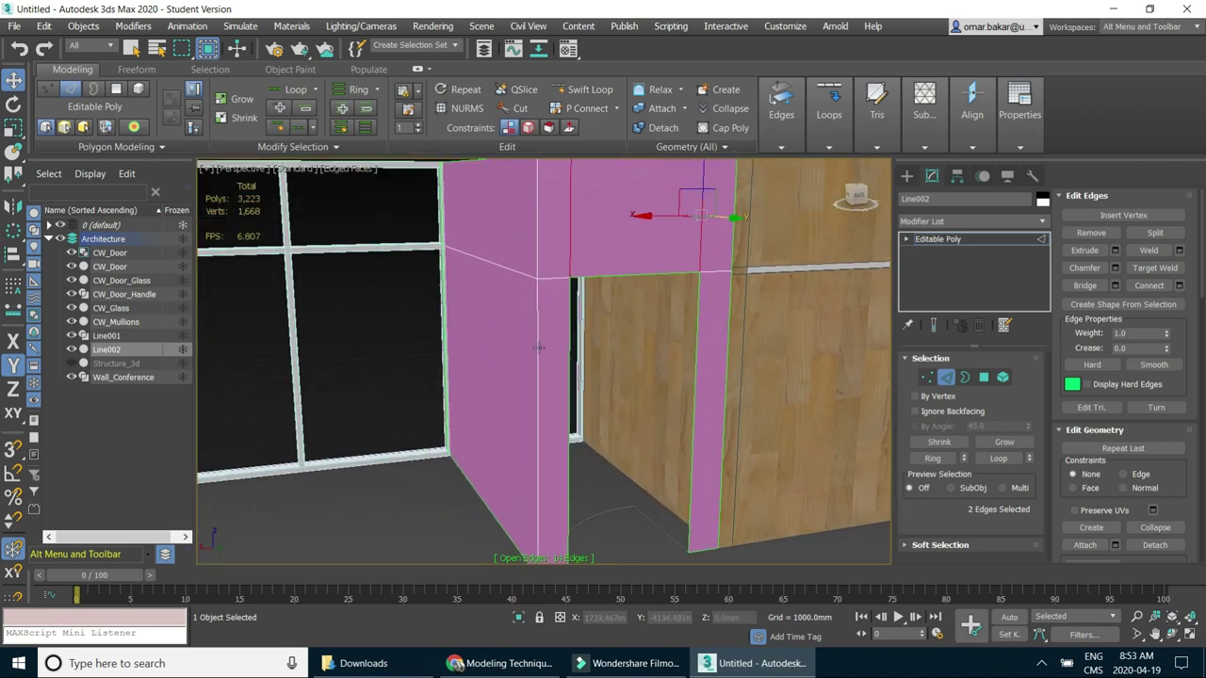
alt+middle_drag(580, 367, 572, 380)
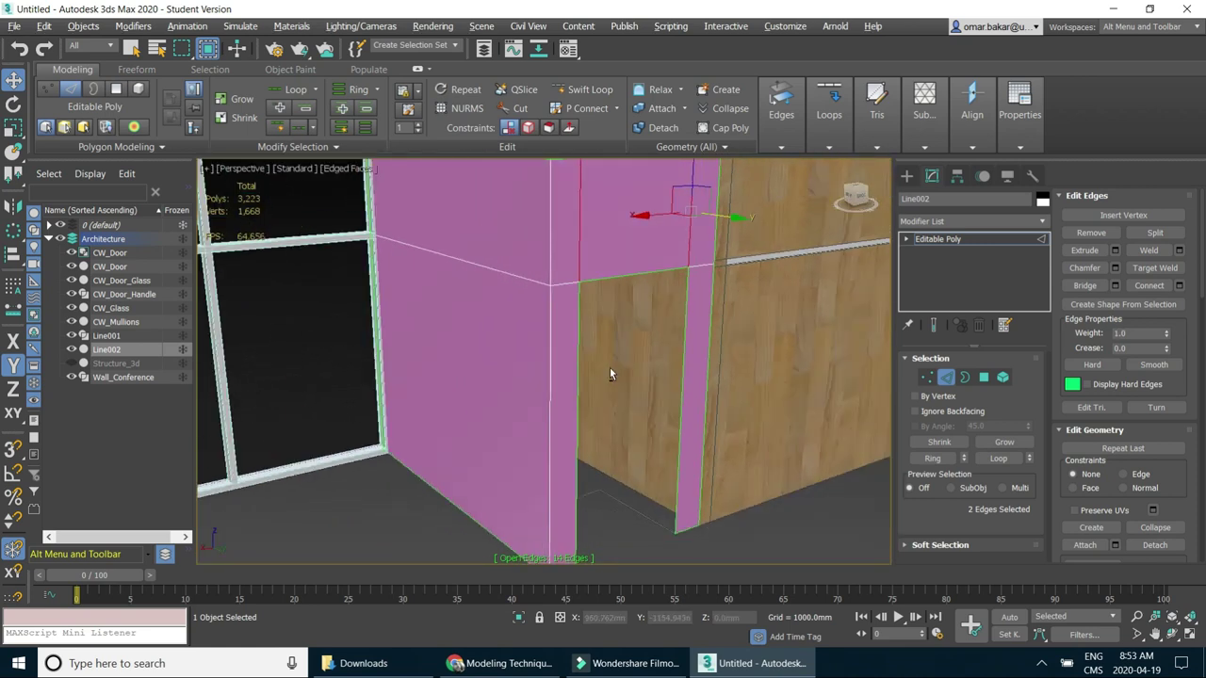
scroll(565, 385, down, 5)
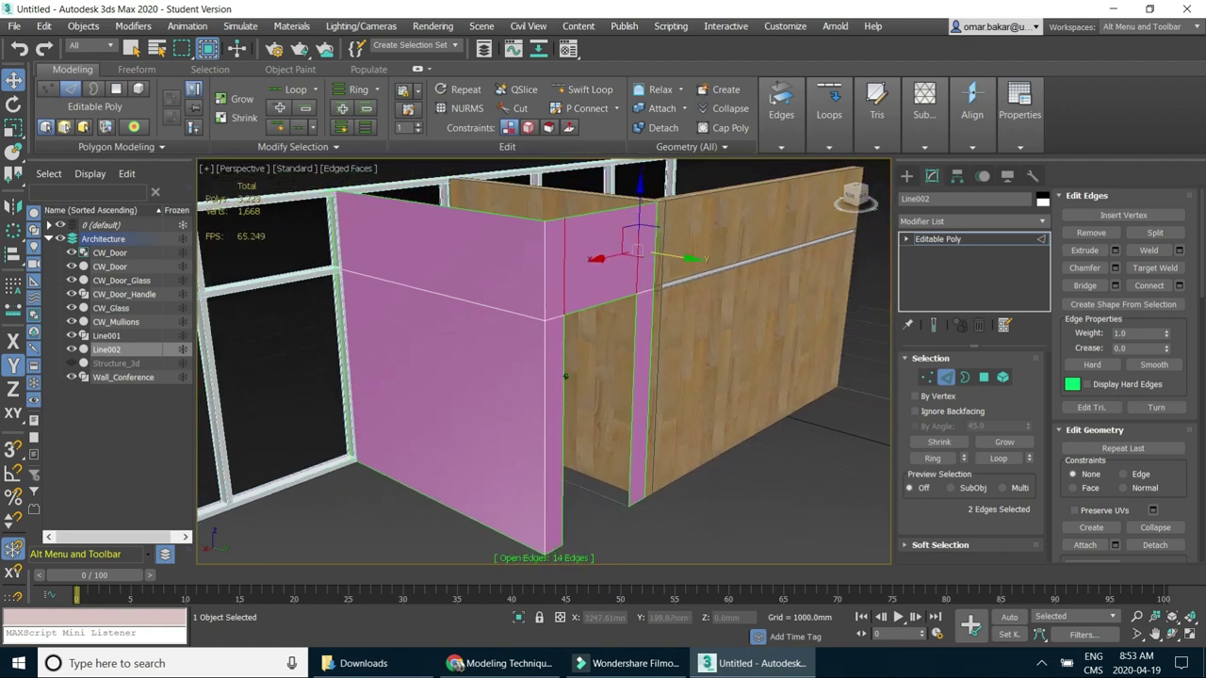
Leave Edge level, browse the Modifier List without adding anything, and enter Polygon level.
click(946, 377)
click(1042, 220)
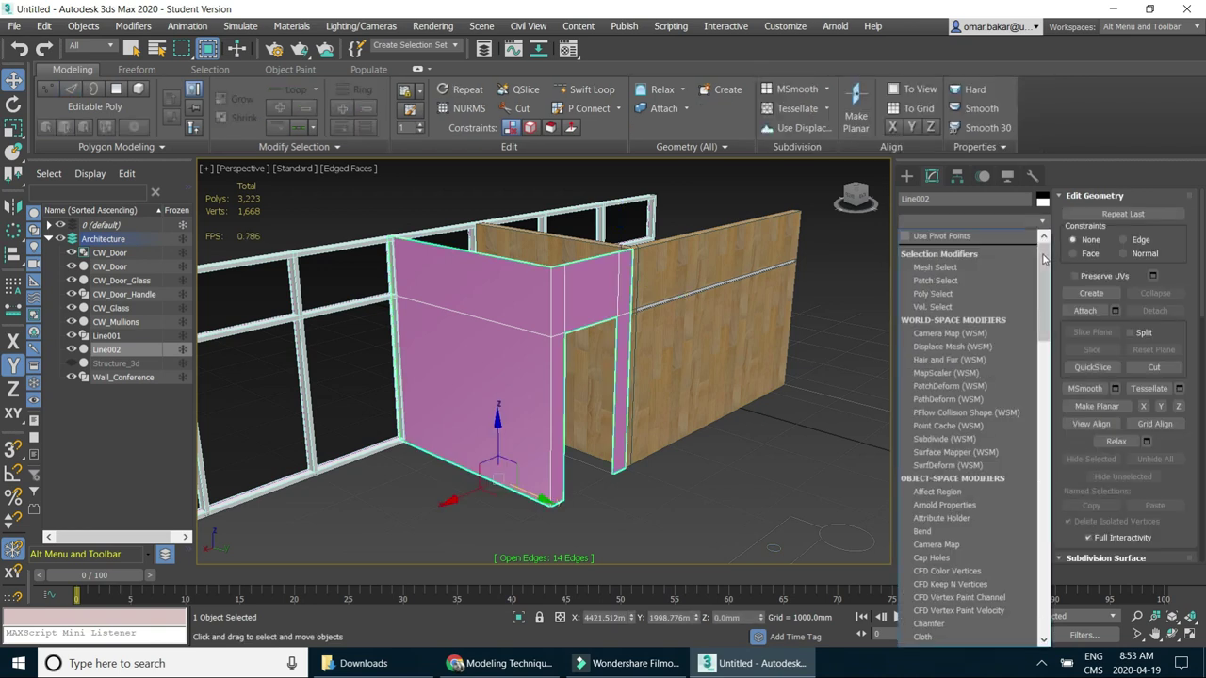
scroll(1051, 310, down, 5)
scroll(1052, 310, down, 1)
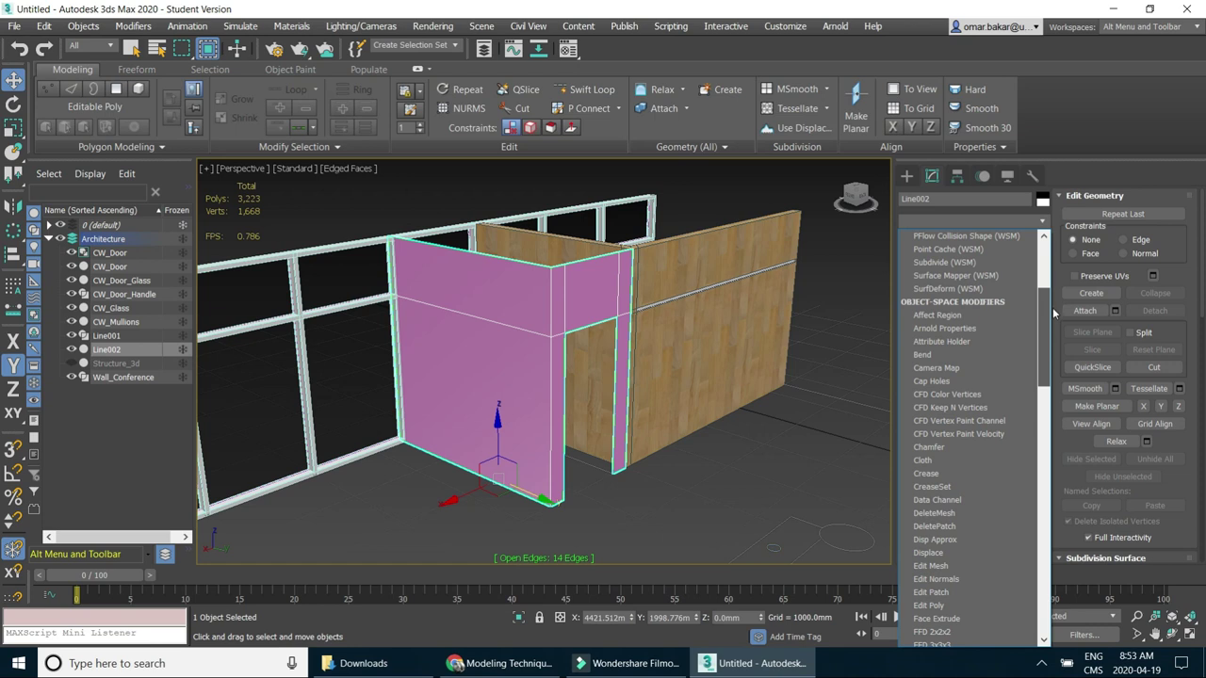
scroll(952, 330, up, 5)
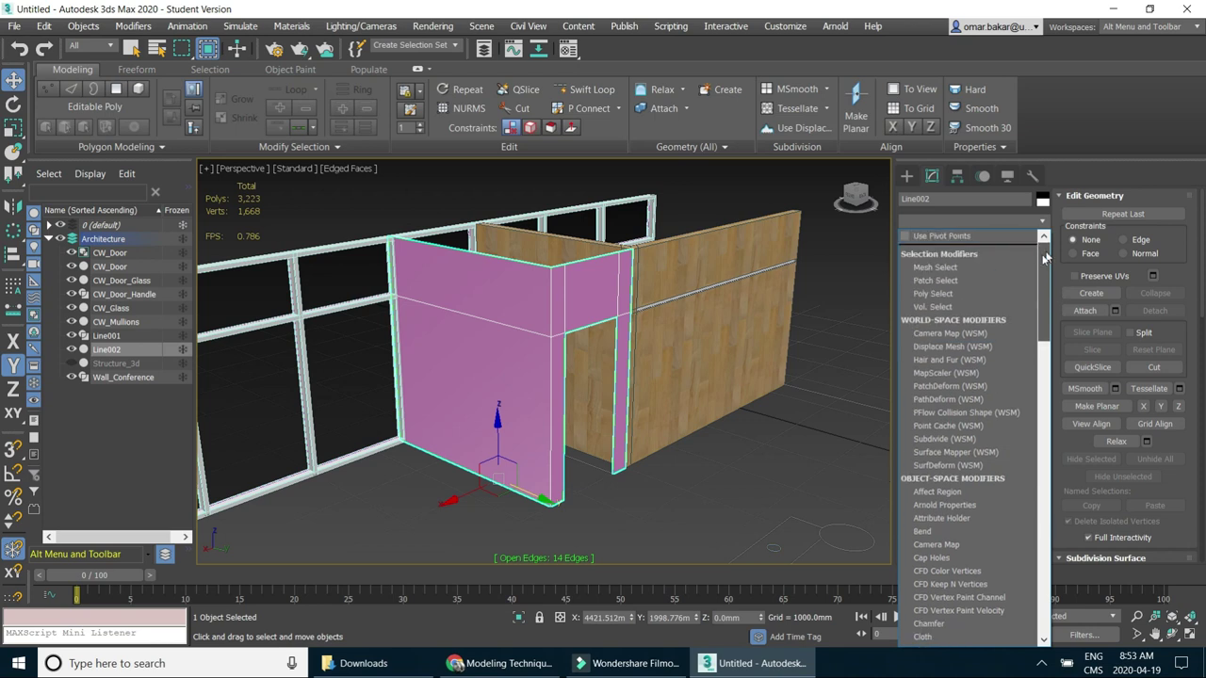
click(772, 459)
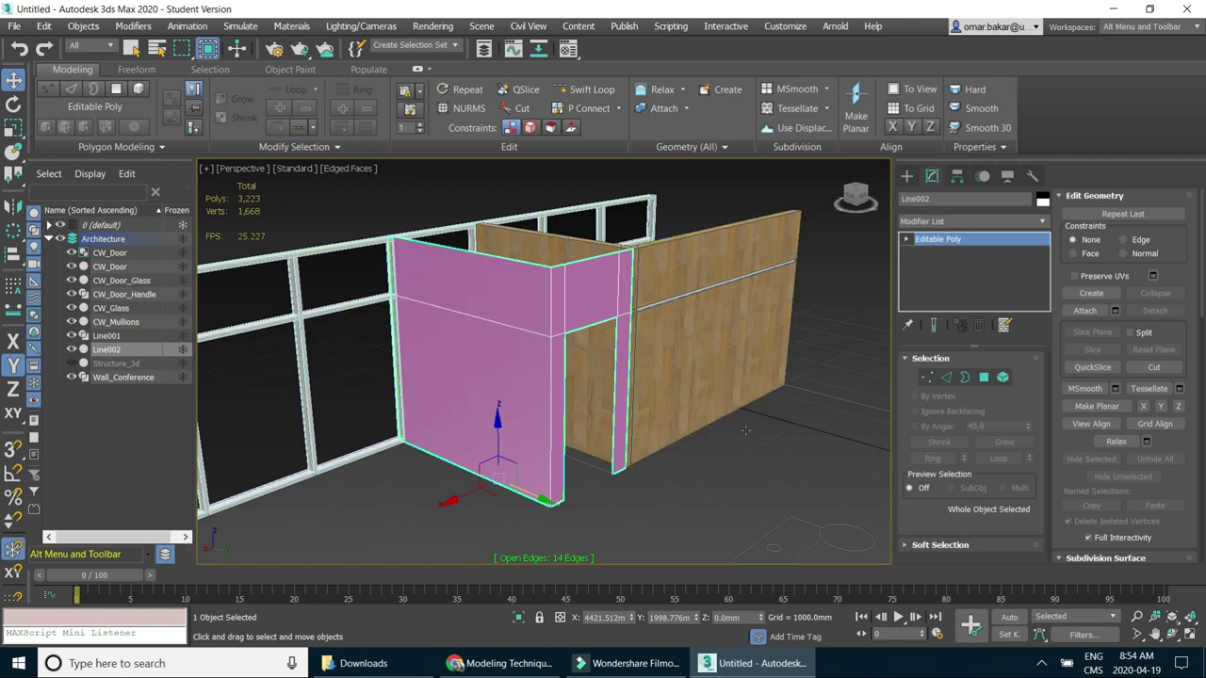
click(984, 378)
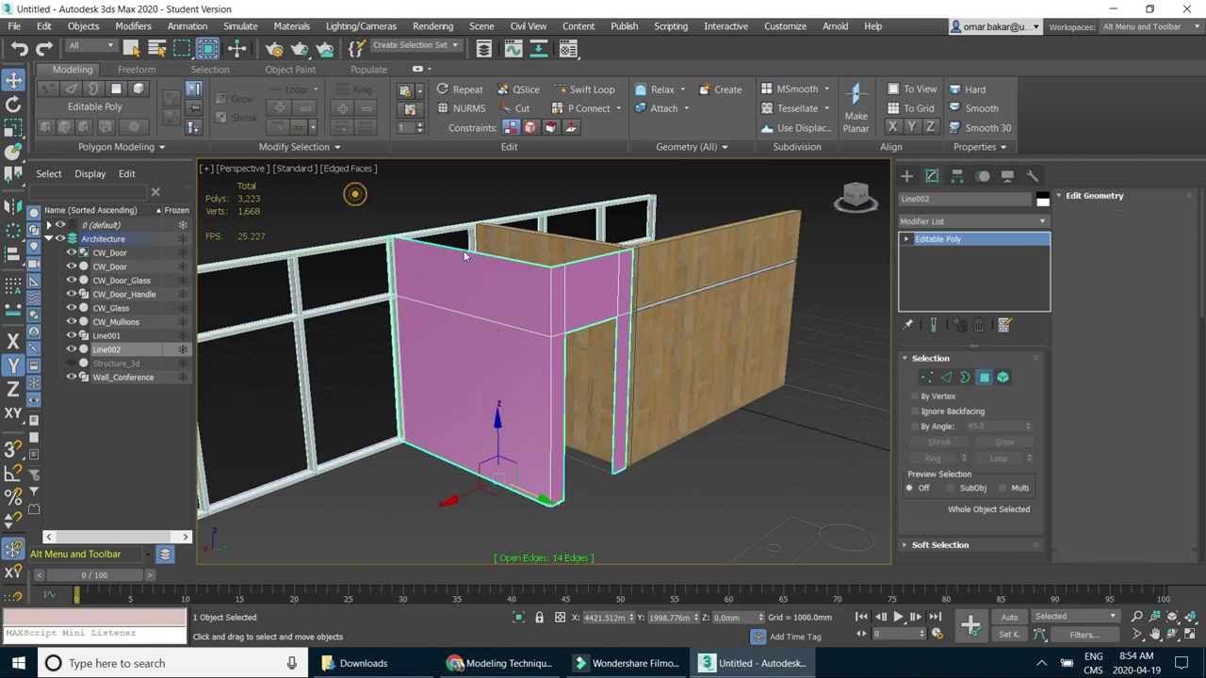
Clear the polygon selection and box-select the wall's left-end vertices at Vertex level.
click(577, 282)
shift+click(490, 273)
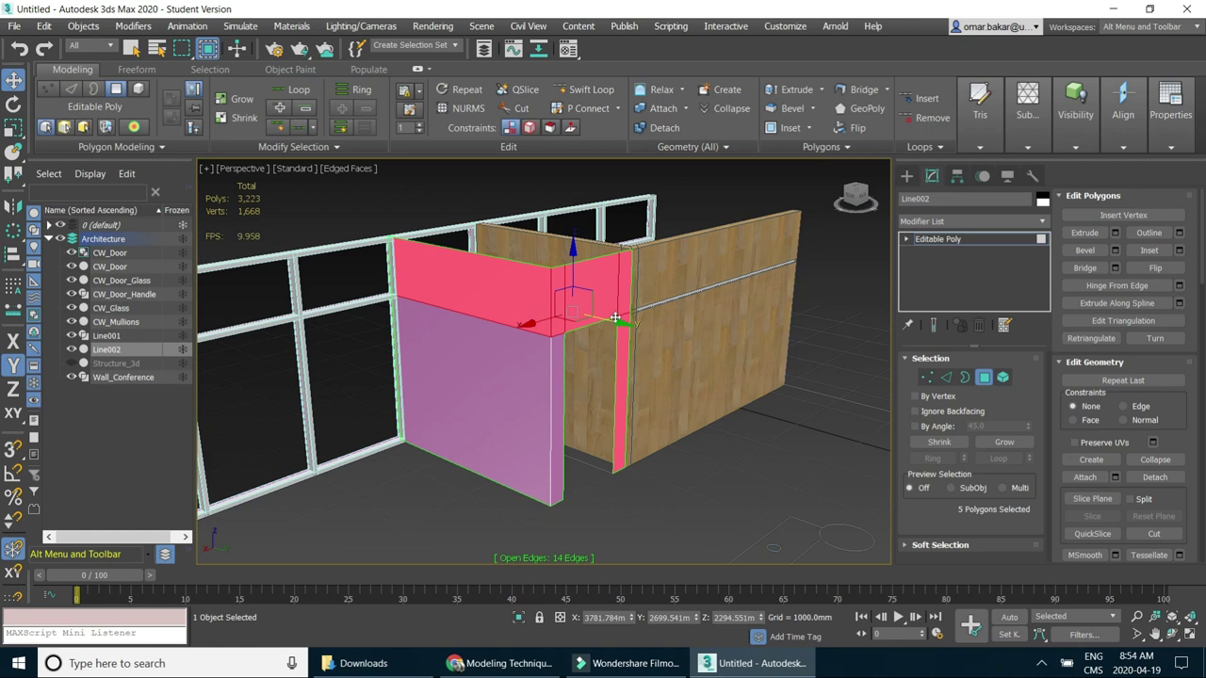
click(410, 183)
key(1)
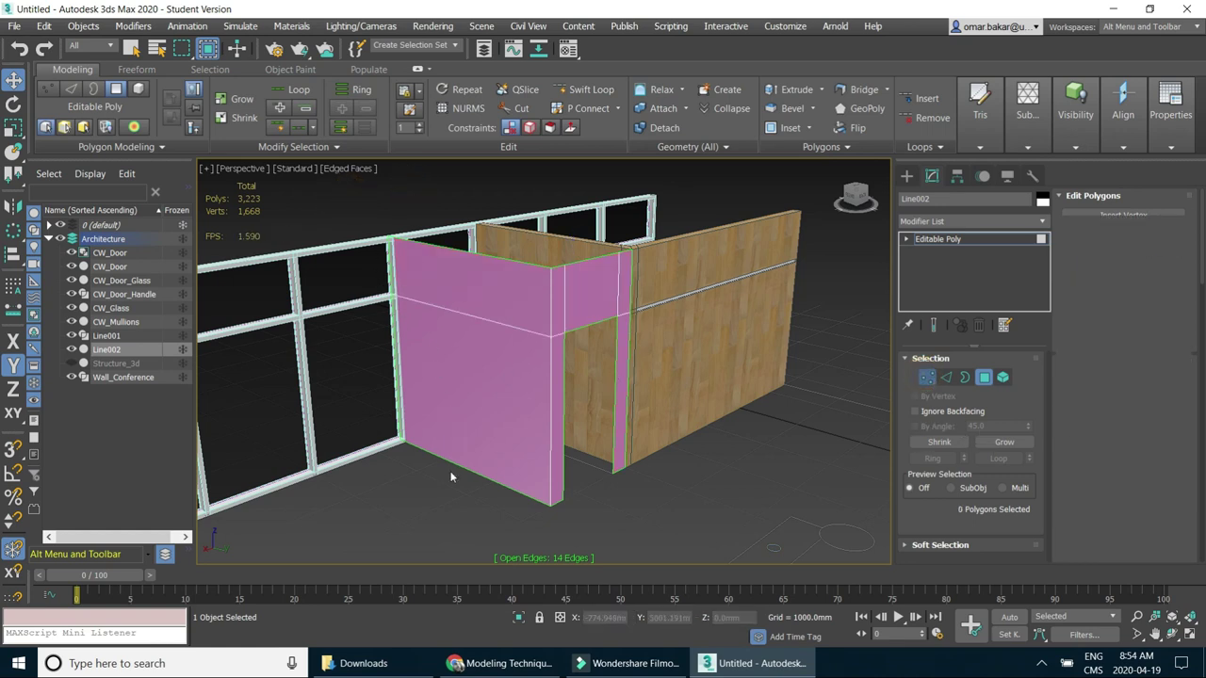
drag(436, 334, 355, 198)
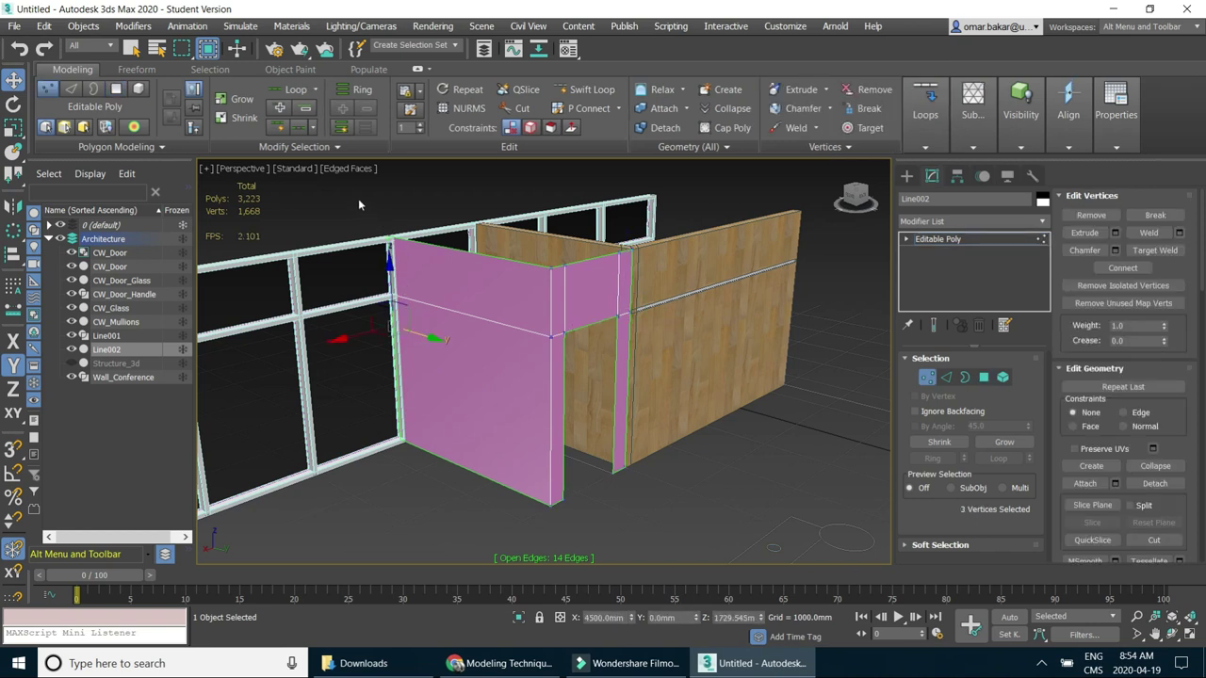
drag(452, 398, 436, 484)
scroll(452, 486, down, 2)
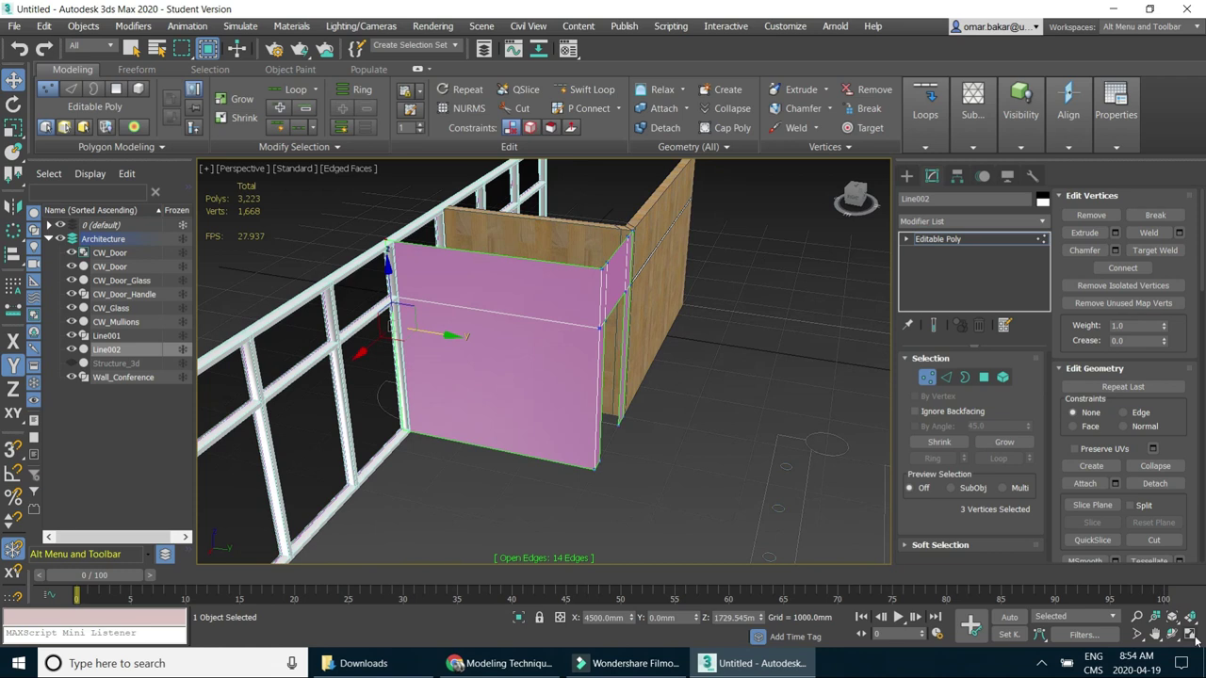
In a maximized Top view, nudge those vertices slightly along Y, then restore Perspective.
key(alt+w)
scroll(379, 245, up, 5)
scroll(379, 245, up, 2)
scroll(380, 245, up, 1)
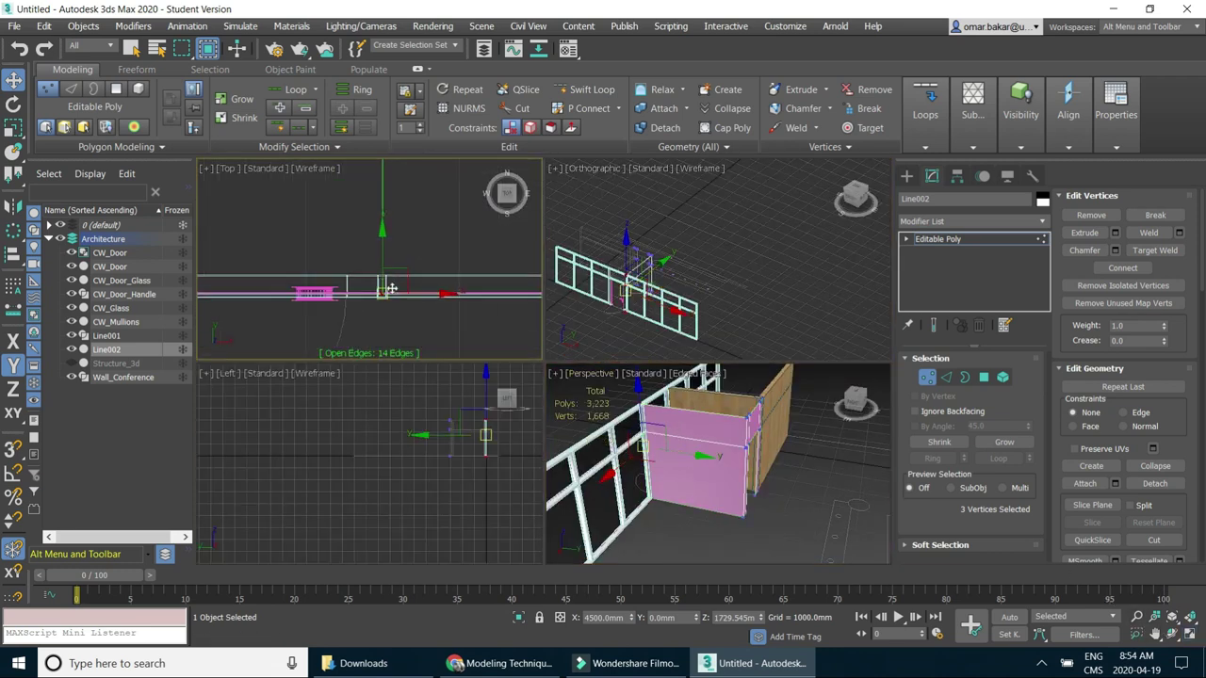
click(1189, 633)
scroll(584, 423, up, 1)
scroll(588, 420, up, 1)
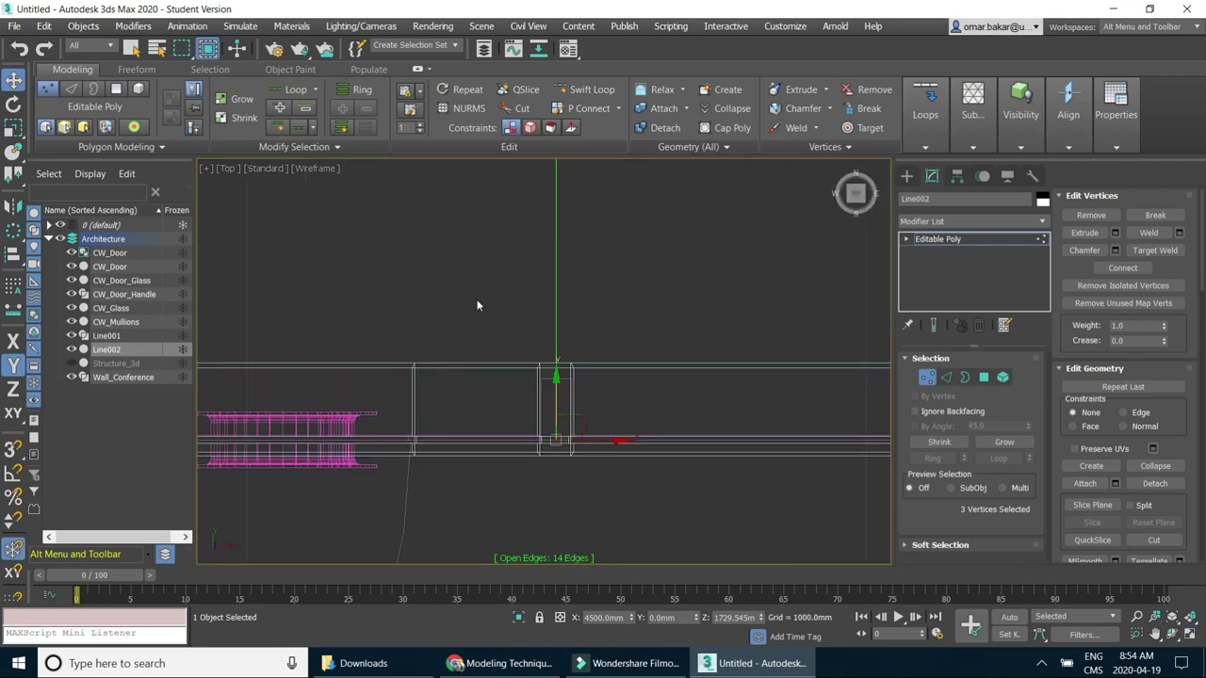
click(556, 377)
key(z)
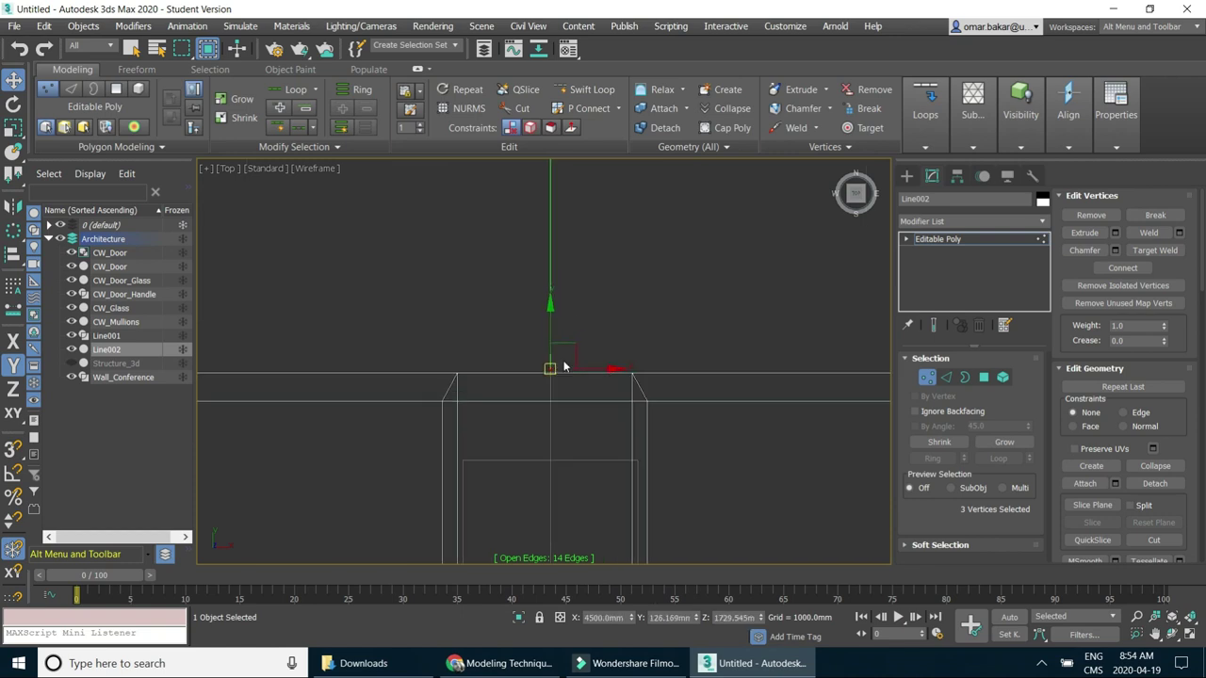
drag(548, 299, 547, 308)
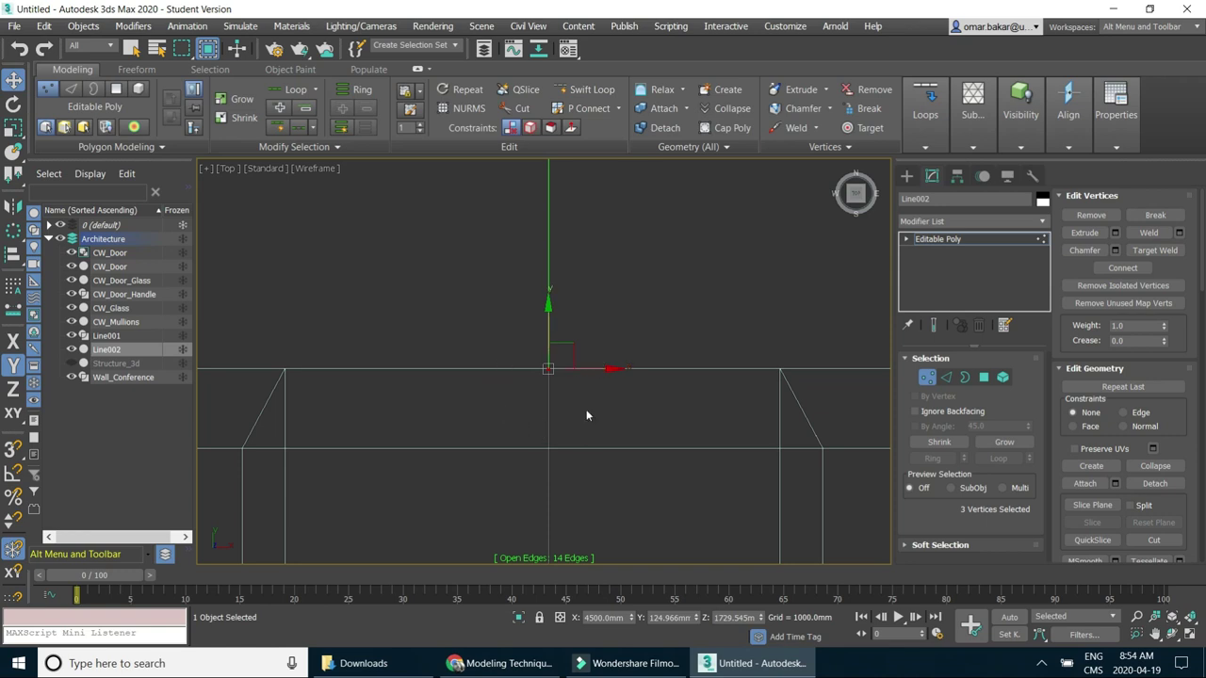
click(1190, 637)
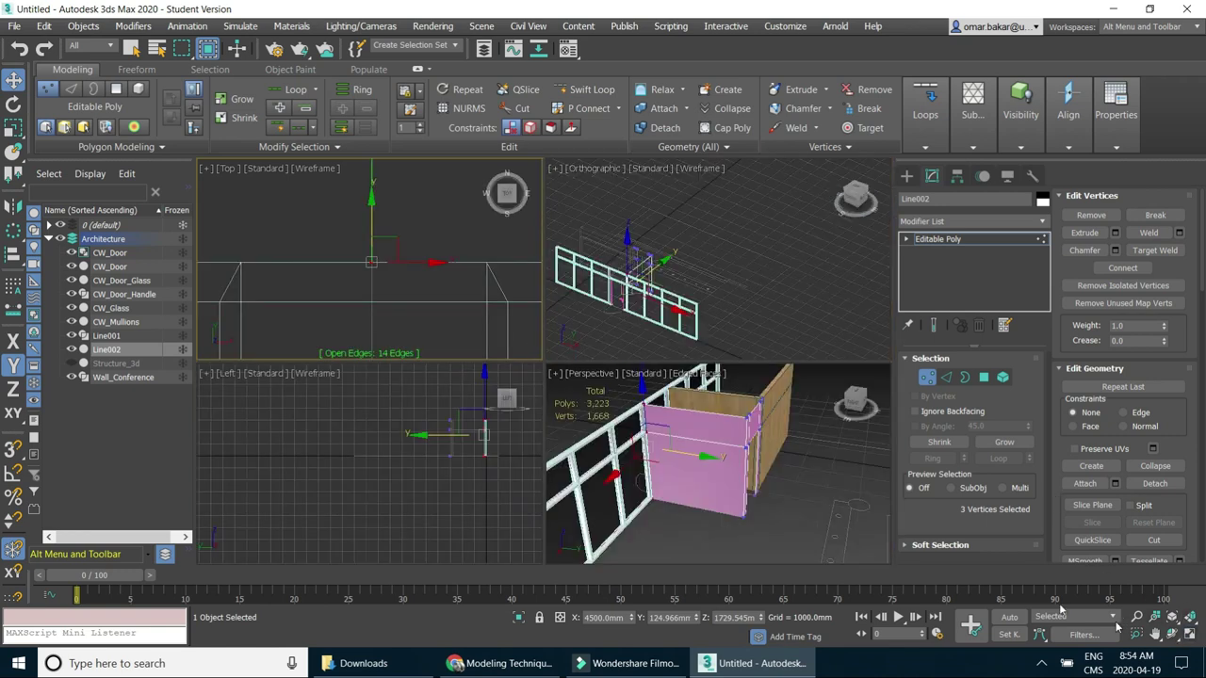
middle_click(710, 476)
alt+middle_drag(711, 476, 725, 473)
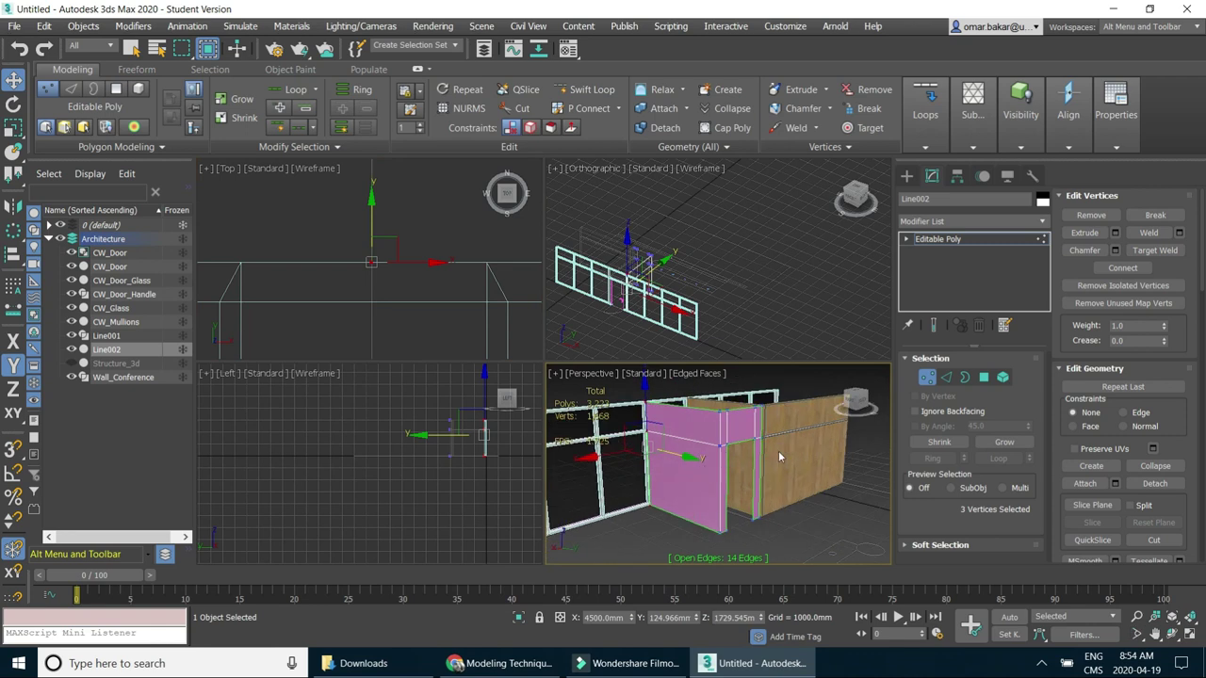
click(1190, 637)
click(925, 381)
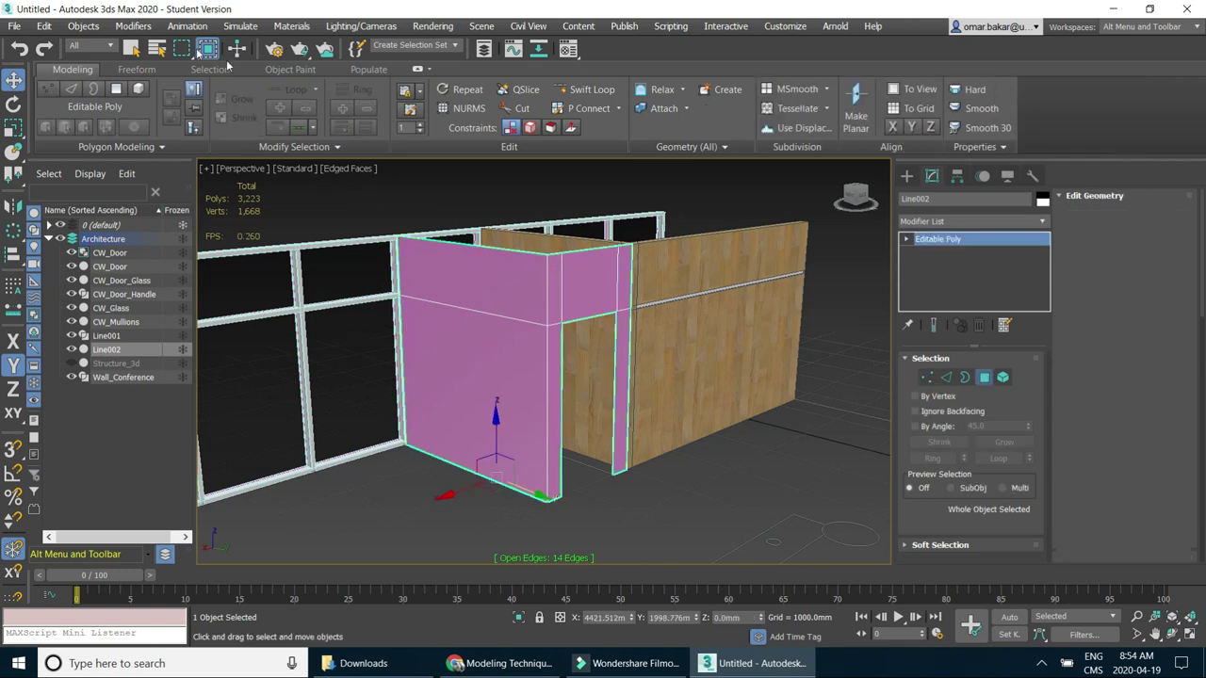
Inset the two large front faces of the pink wall by 12 mm.
key(4)
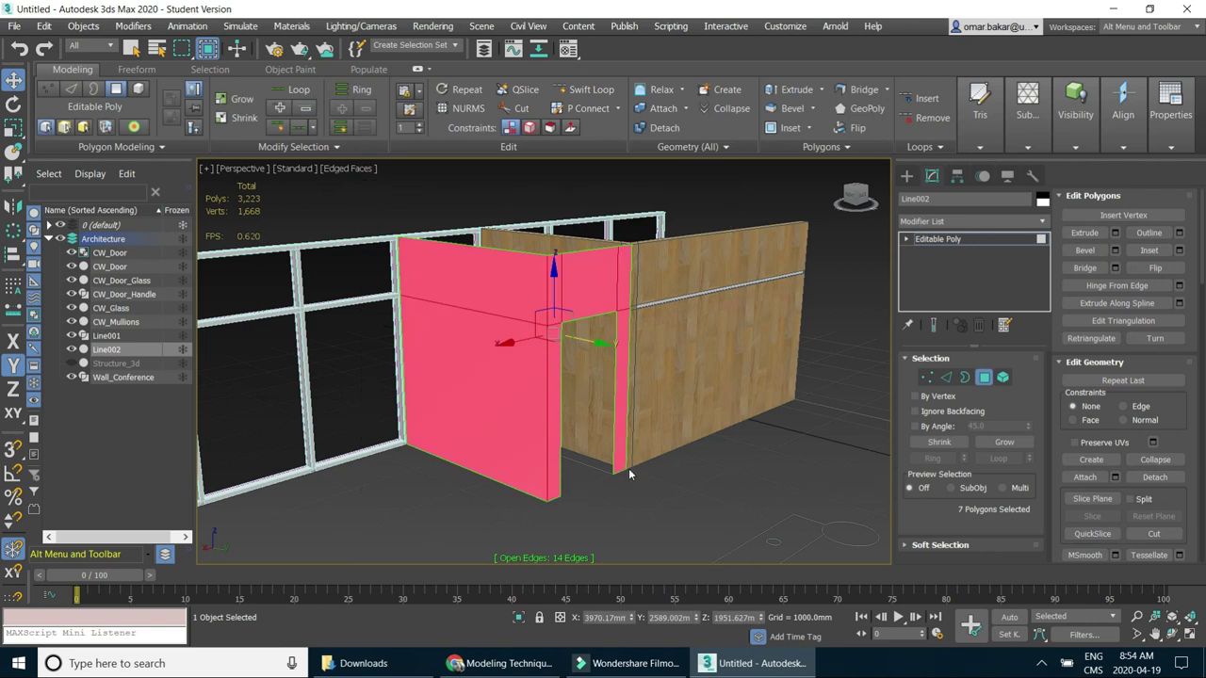
click(425, 200)
click(484, 262)
ctrl+click(487, 342)
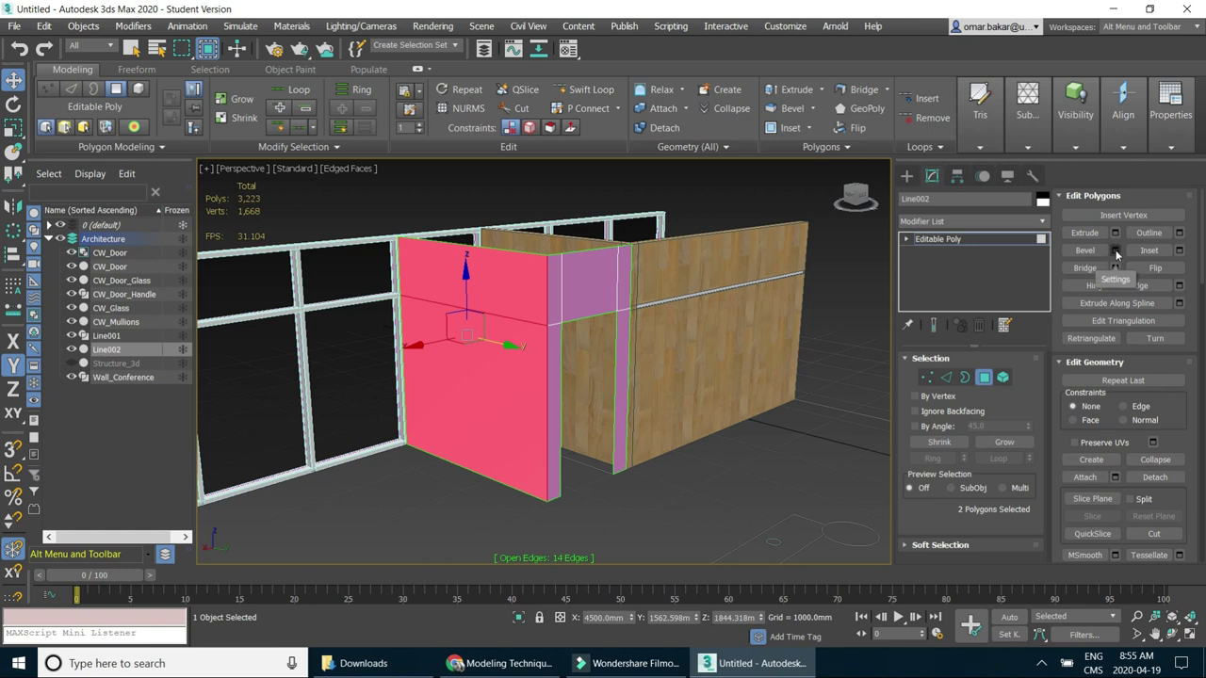
click(1179, 252)
double_click(851, 349)
text(12)
text(0mm)
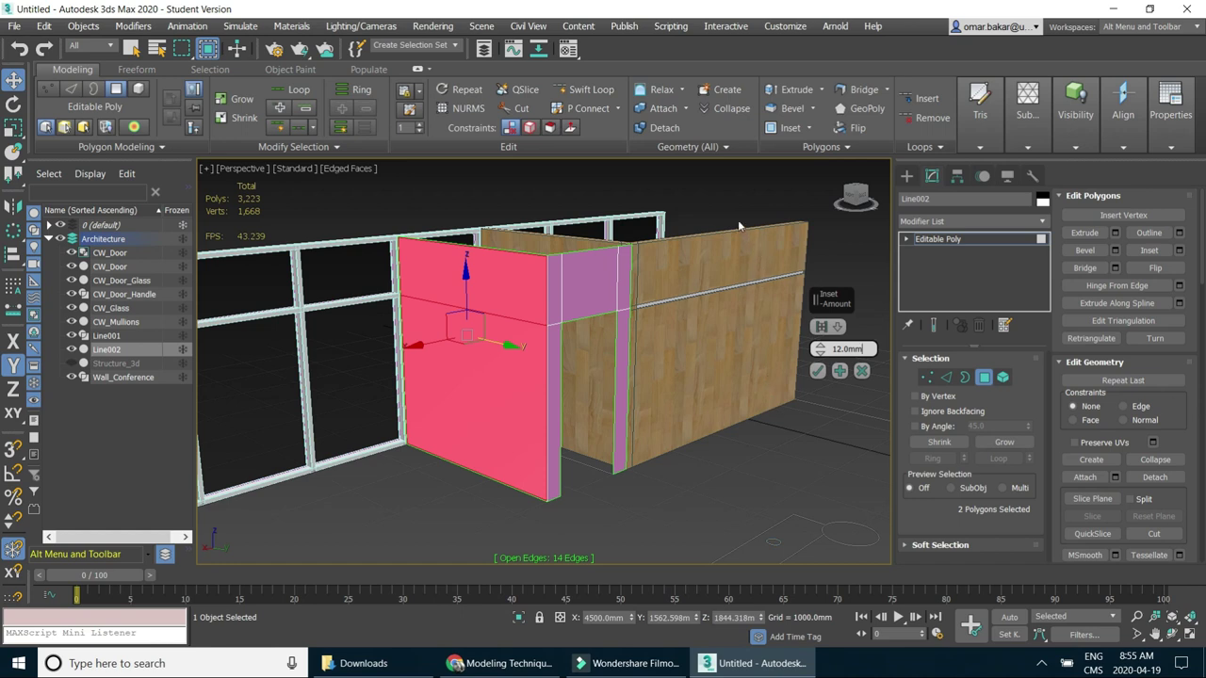
click(818, 370)
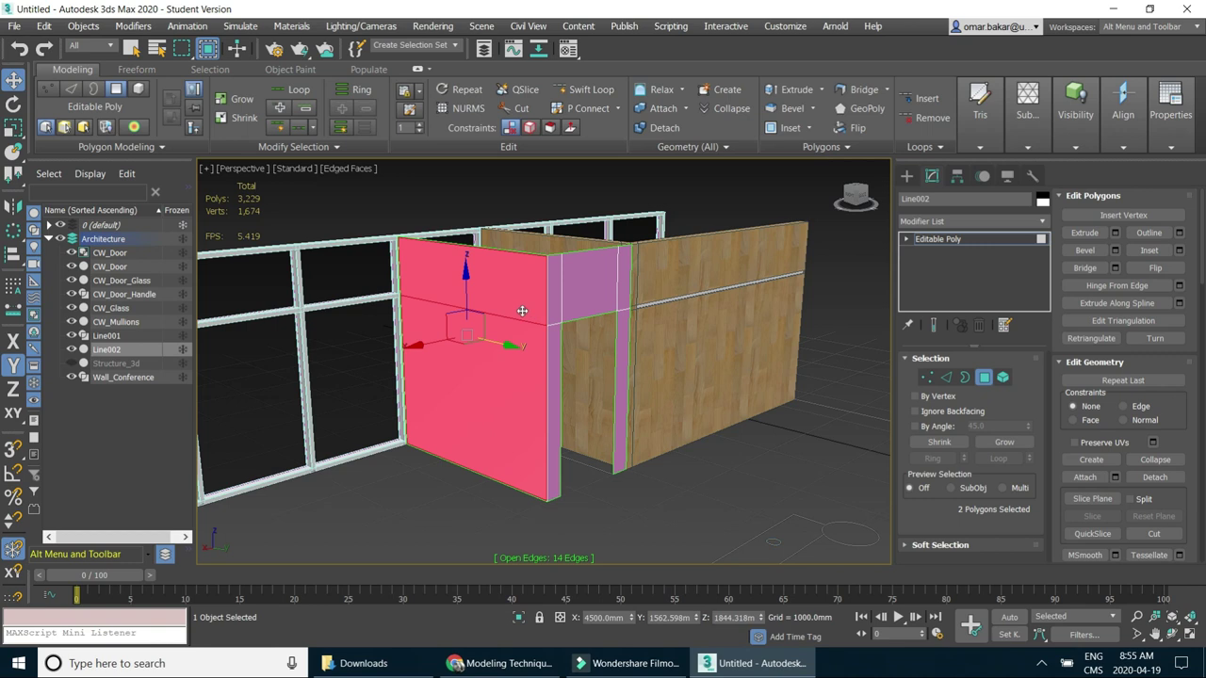
Select the header and both doorway jamb strips and preview a 12 mm inset.
click(557, 298)
ctrl+click(612, 279)
ctrl+click(624, 275)
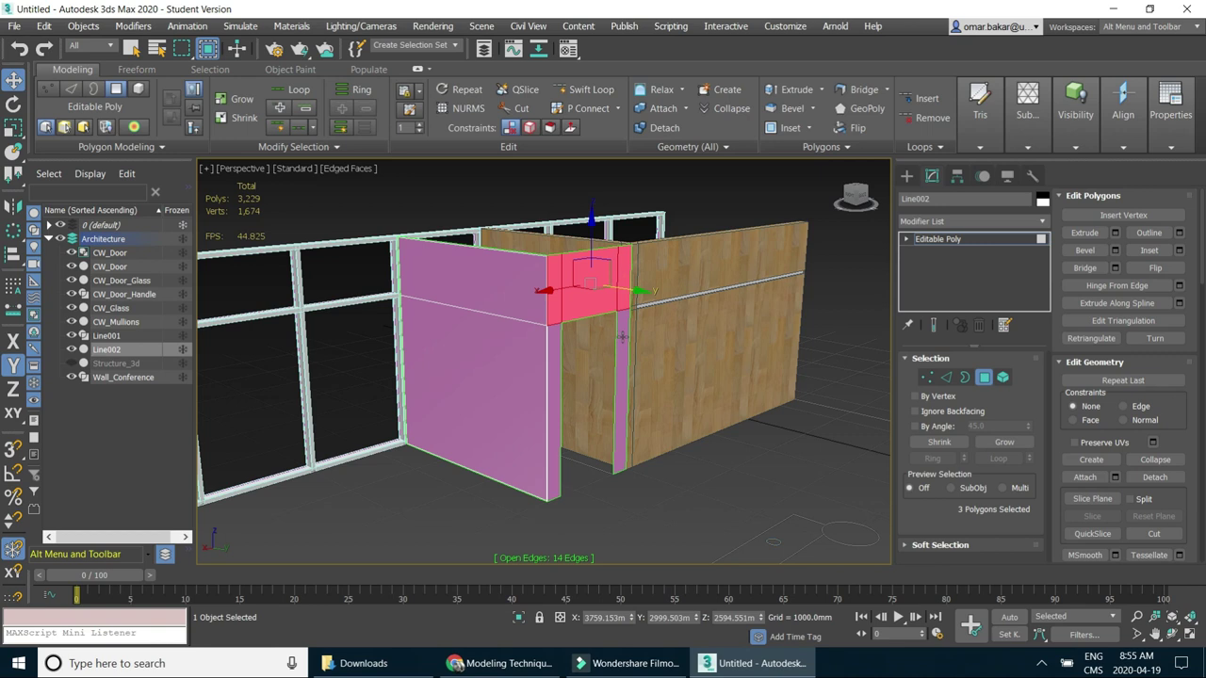
ctrl+click(623, 337)
ctrl+click(554, 356)
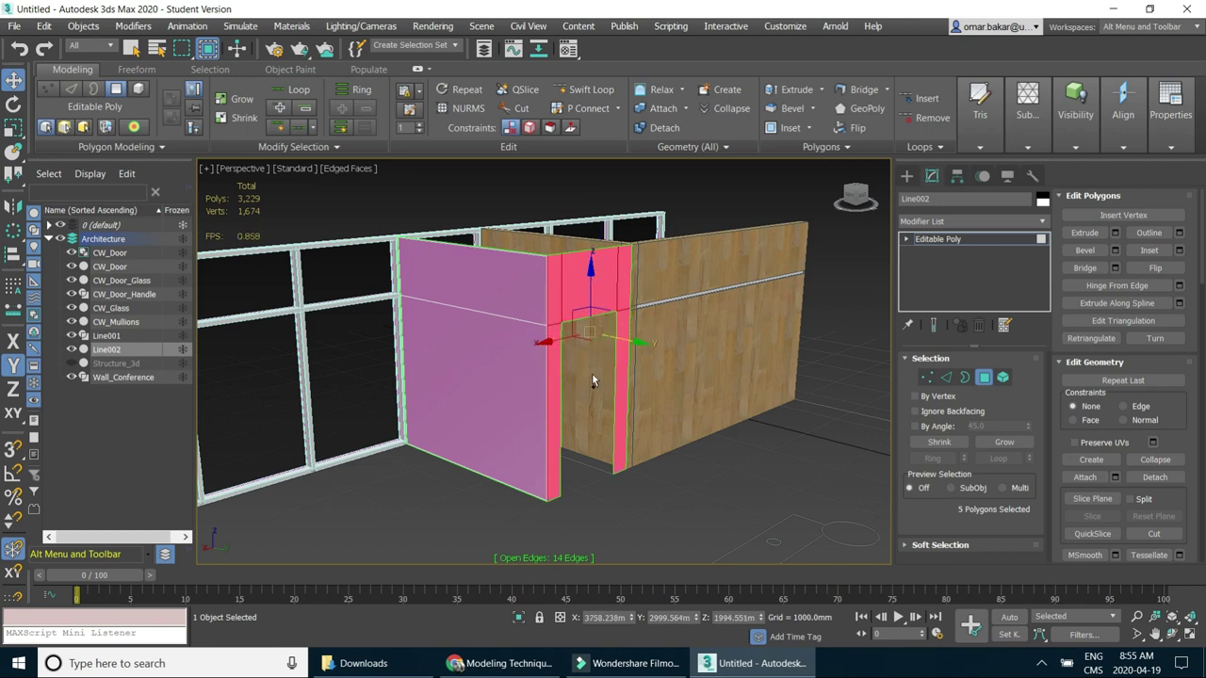
click(1178, 250)
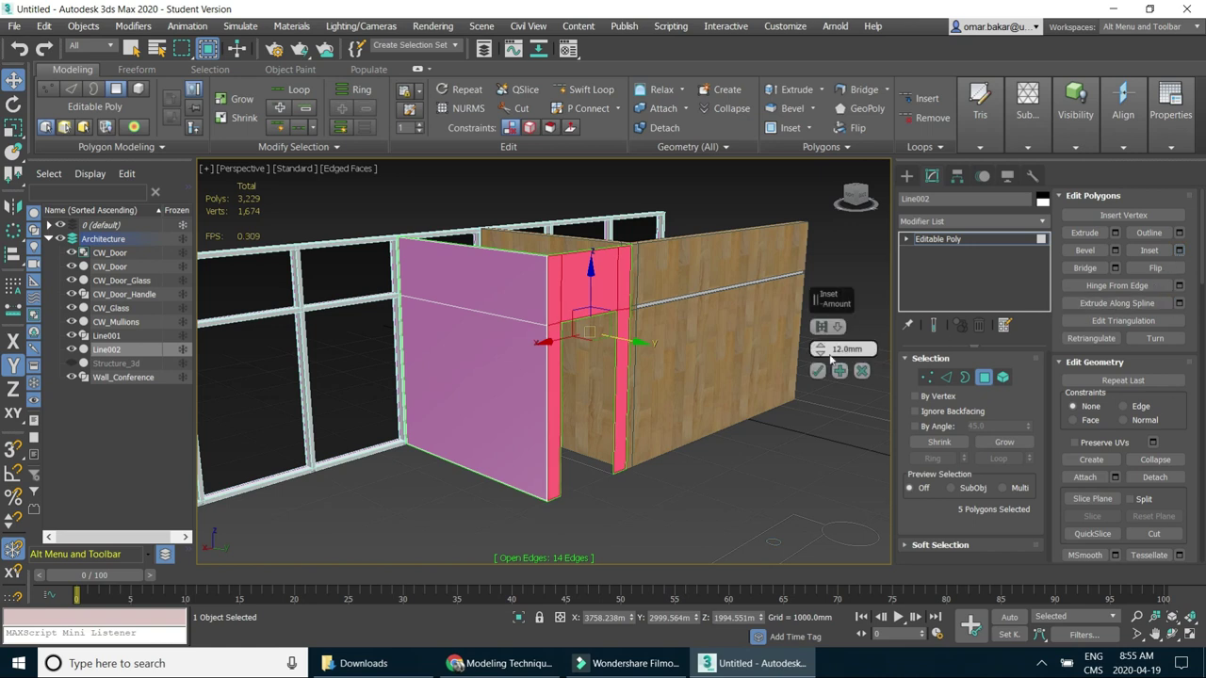
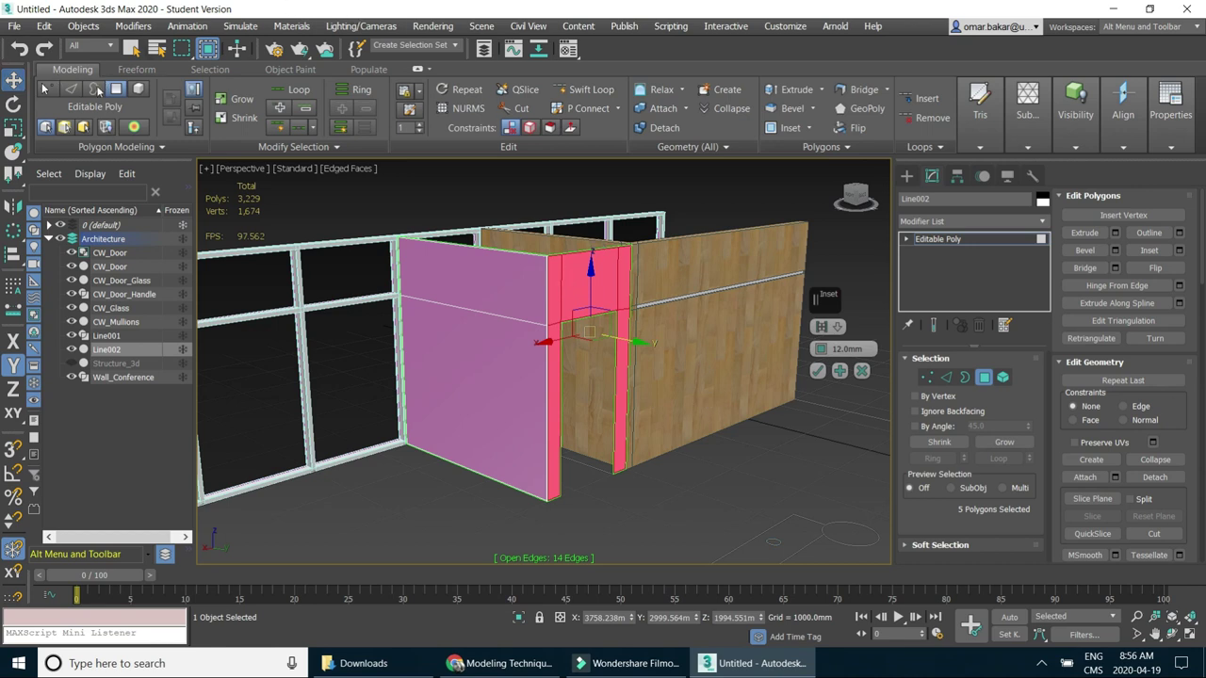
Select the wall polygons and detach them from Line002 as a new object named Ves_Glass.
click(134, 49)
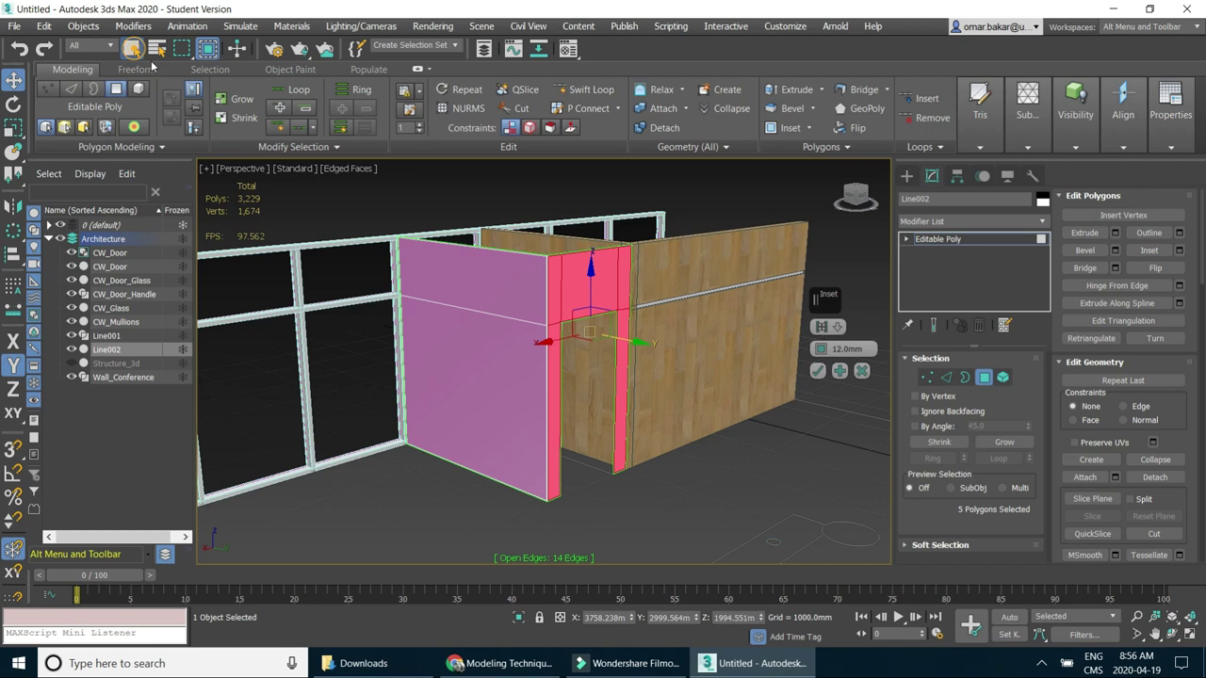
ctrl+click(465, 281)
ctrl+click(464, 345)
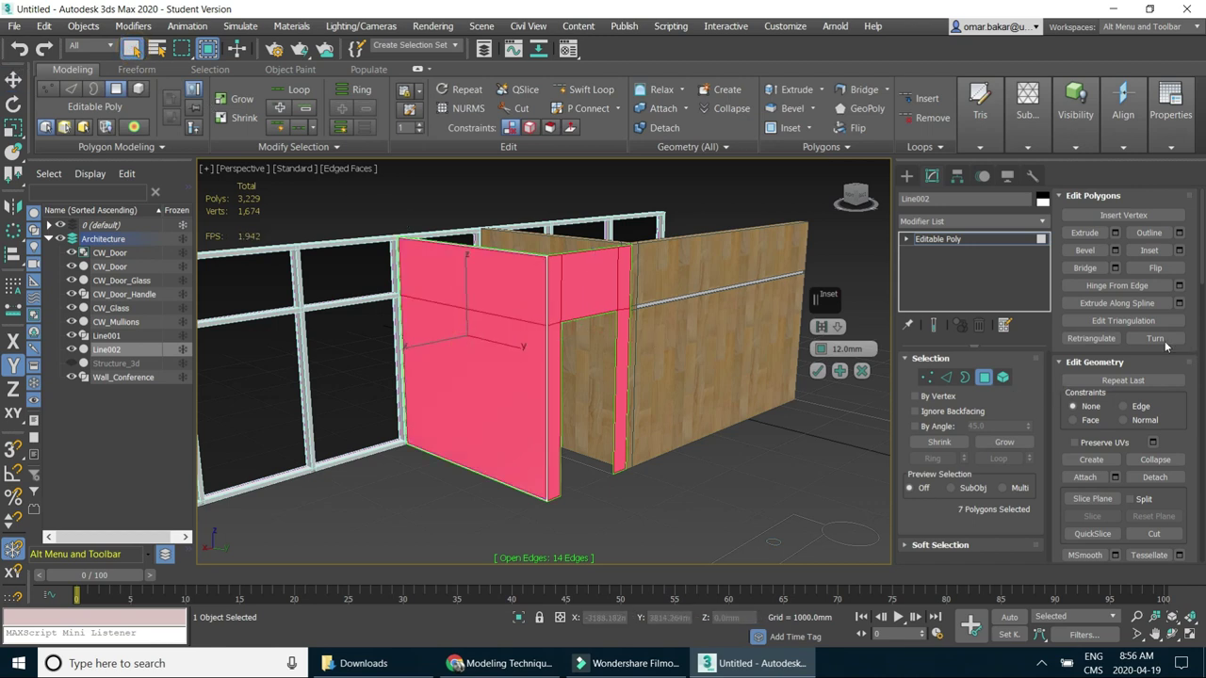
click(1155, 477)
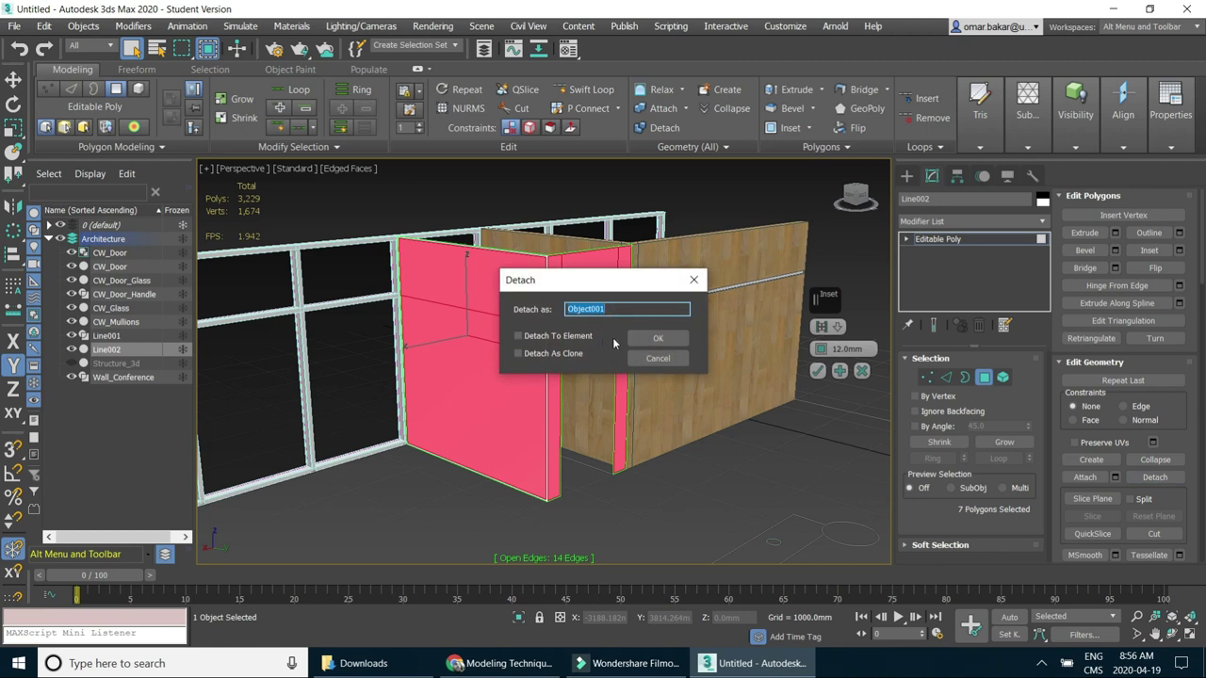
text(Ves_Glass)
key(Return)
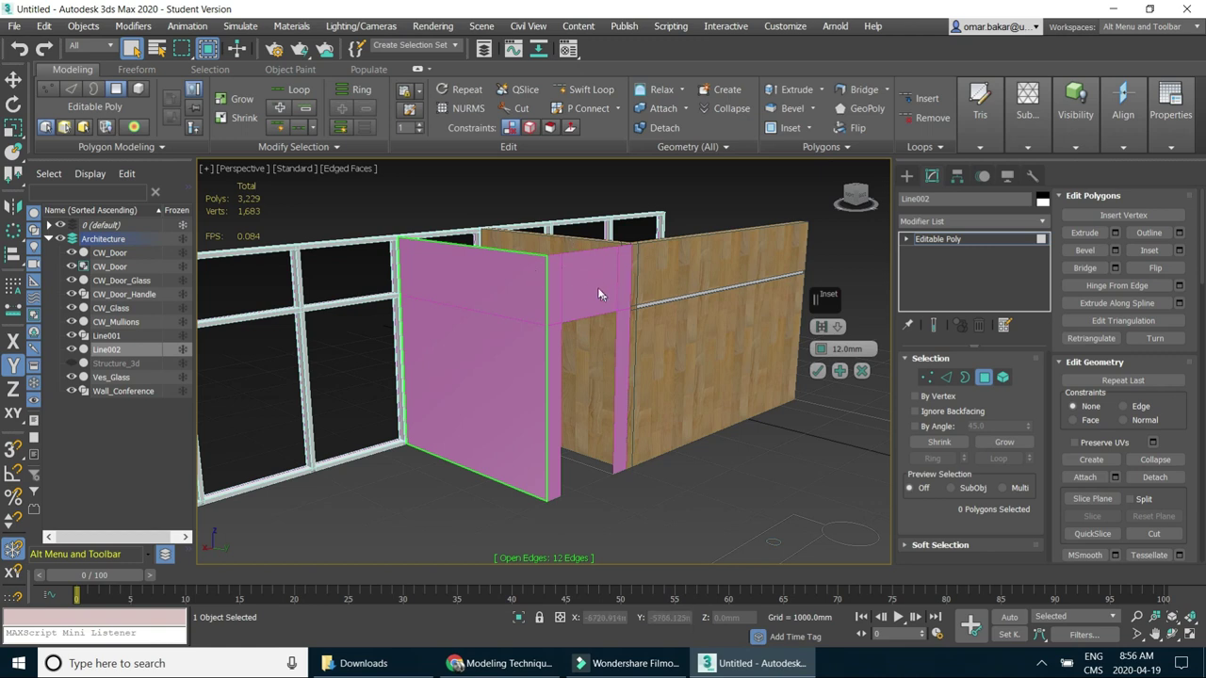
Undo the earlier detach to restore the wall polygons on Line002.
scroll(554, 292, up, 3)
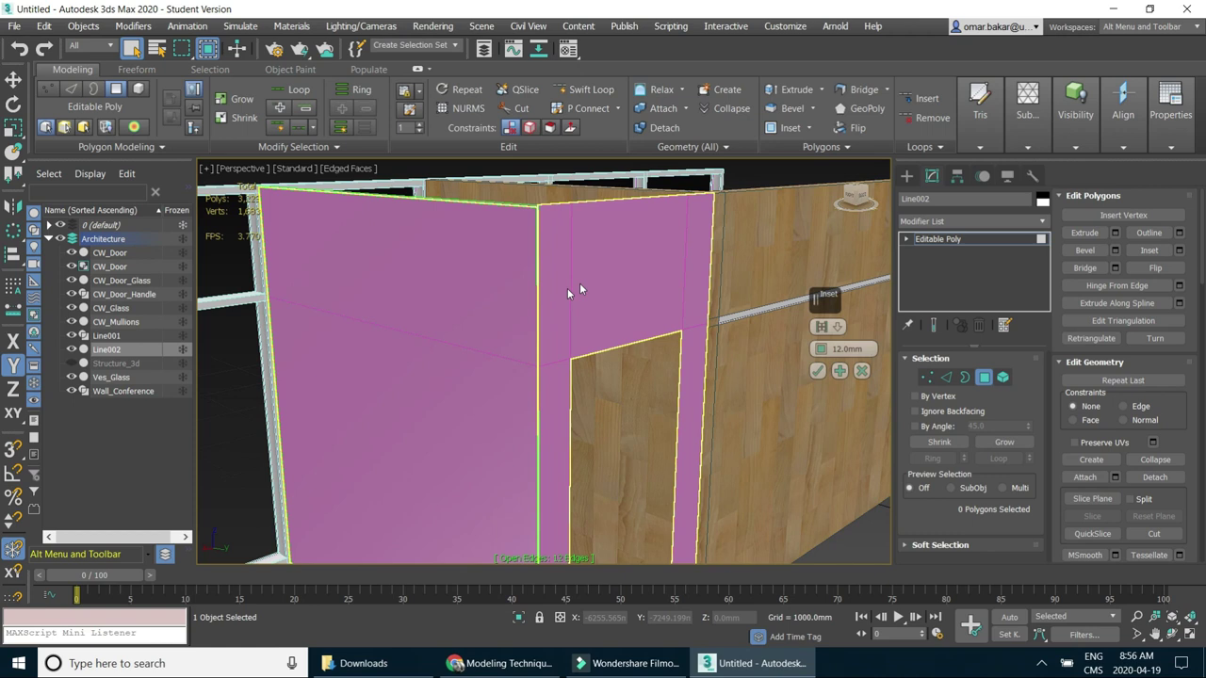
scroll(622, 256, up, 3)
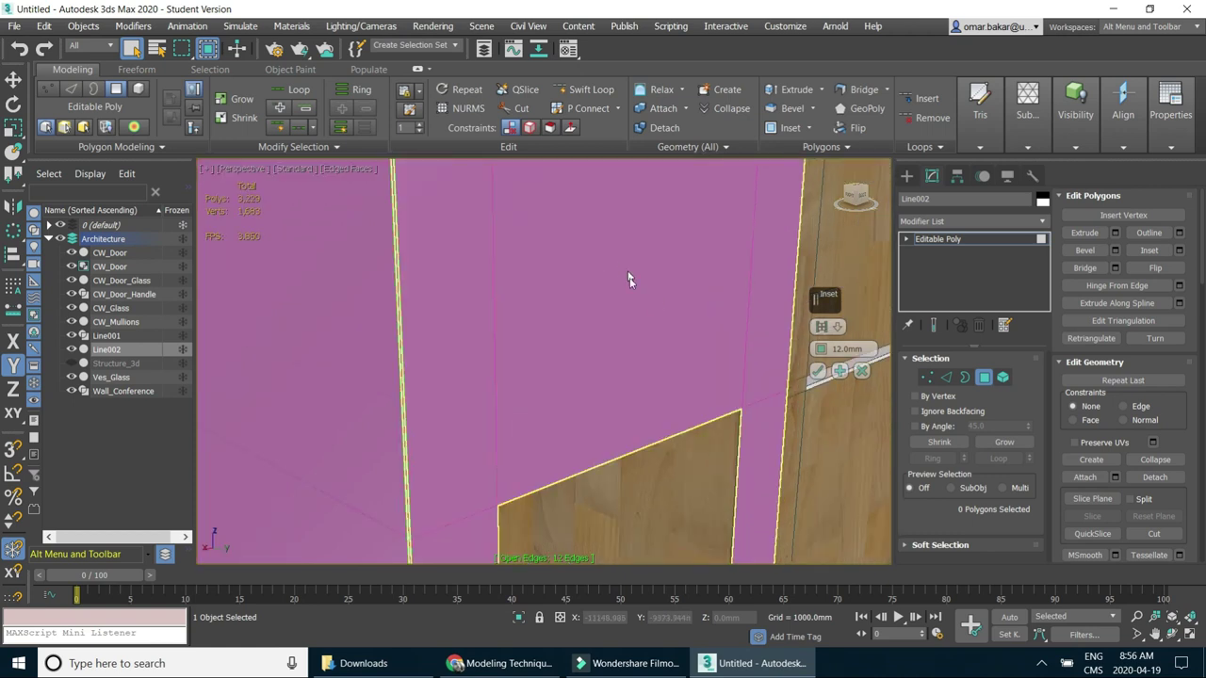
mouse_move(652, 299)
middle_down()
mouse_move(603, 294)
mouse_move(613, 308)
middle_up()
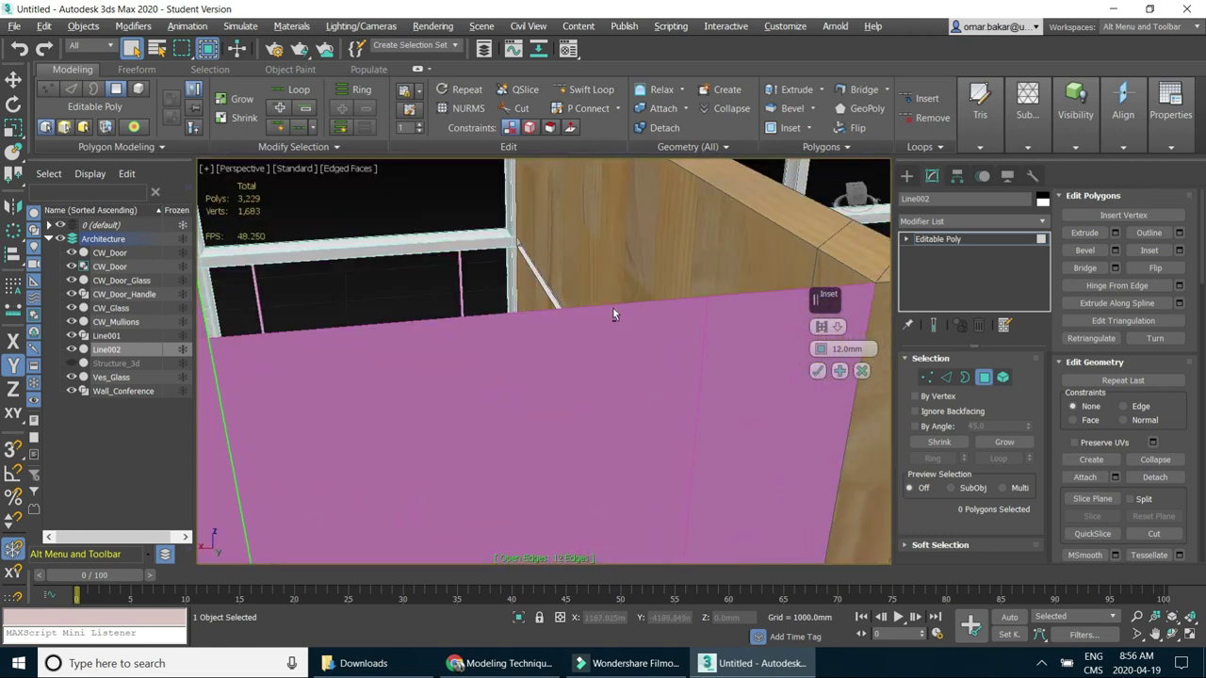
key(shift+z)
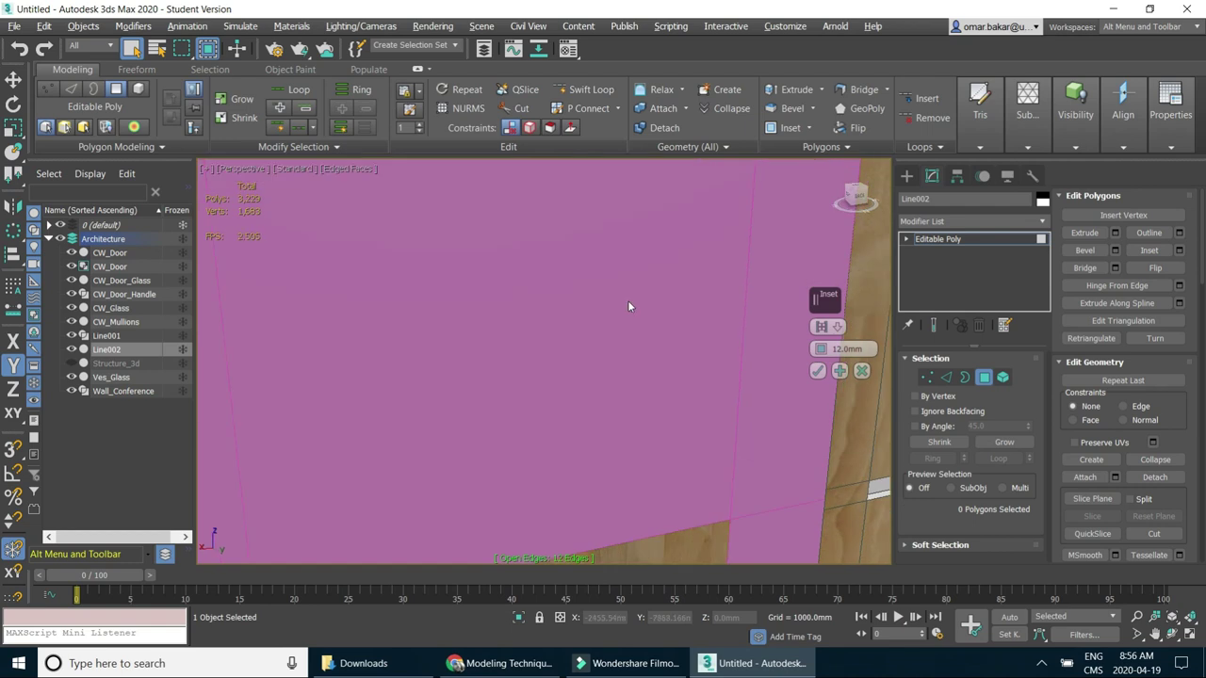
key(shift+z)
key(ctrl+a)
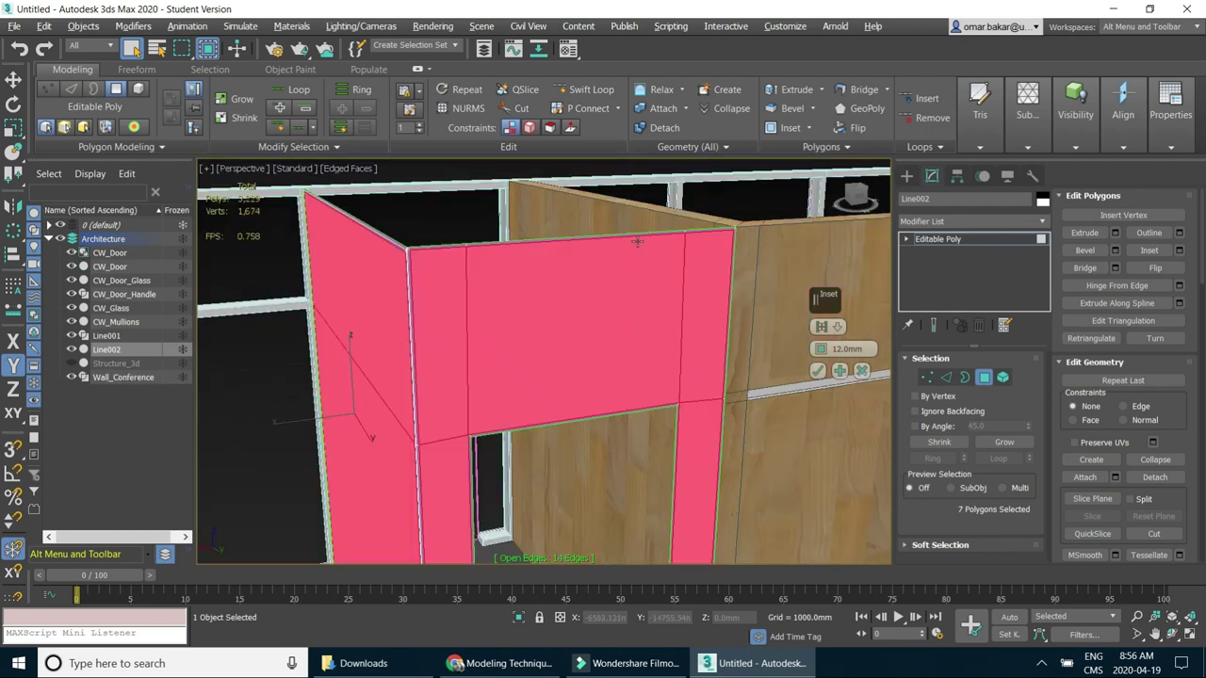
click(817, 371)
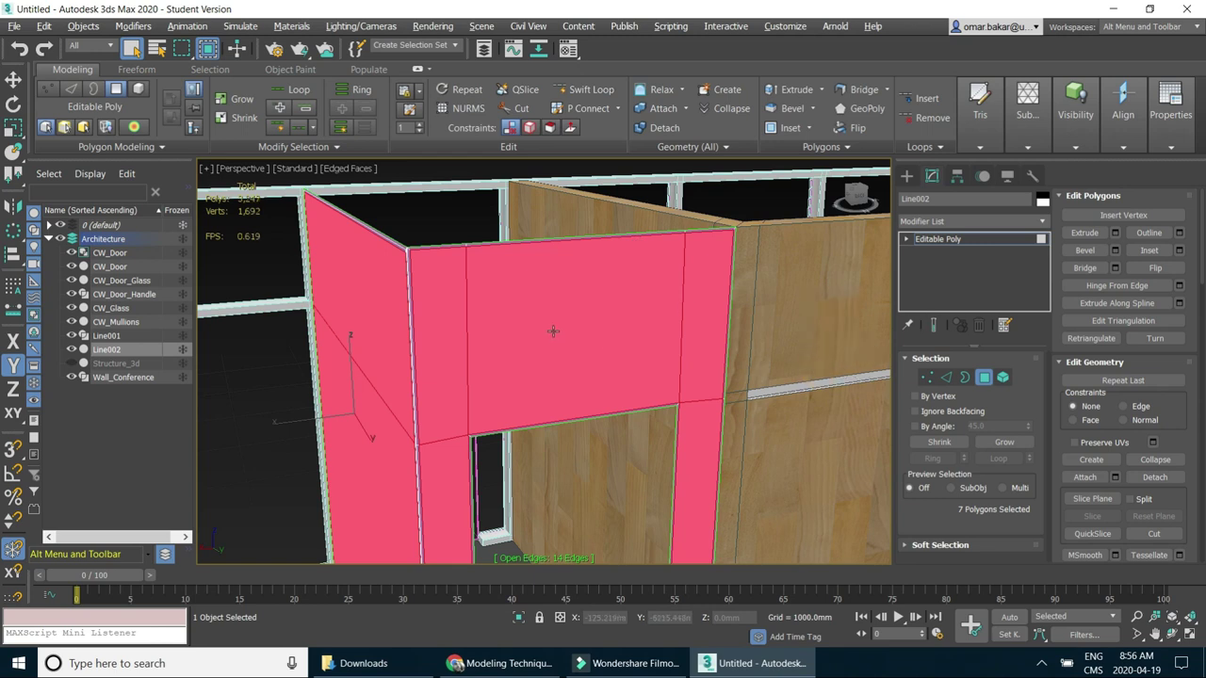
scroll(556, 364, up, 3)
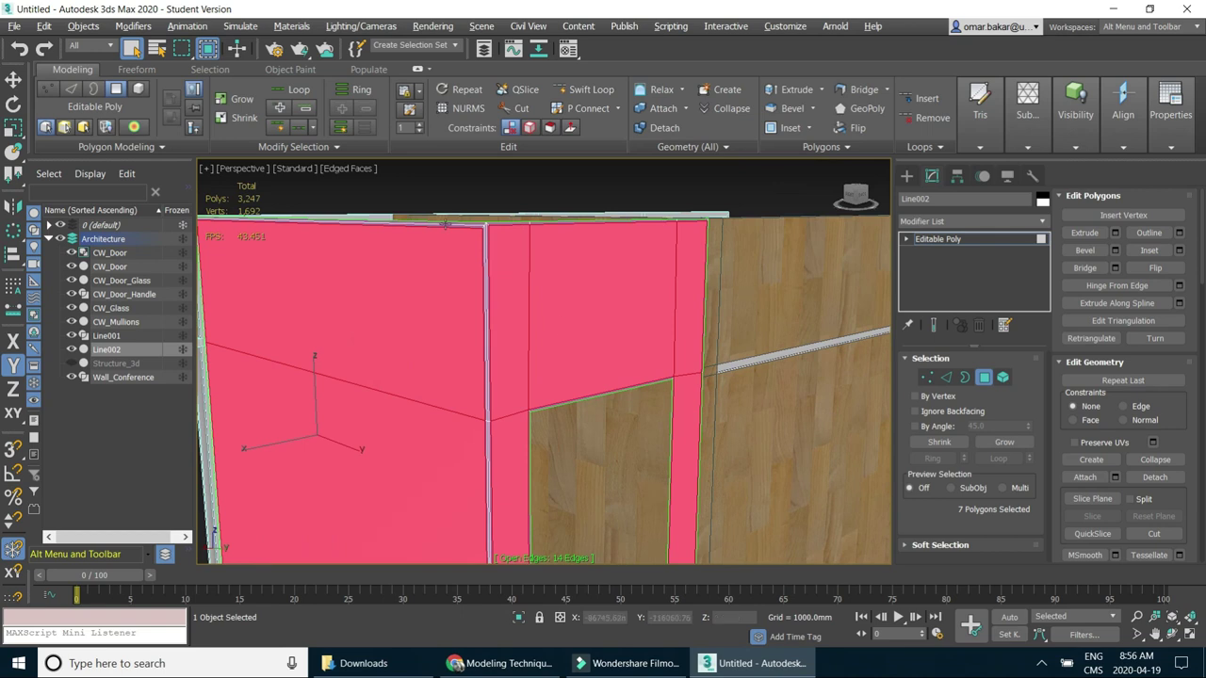
key(ctrl+z)
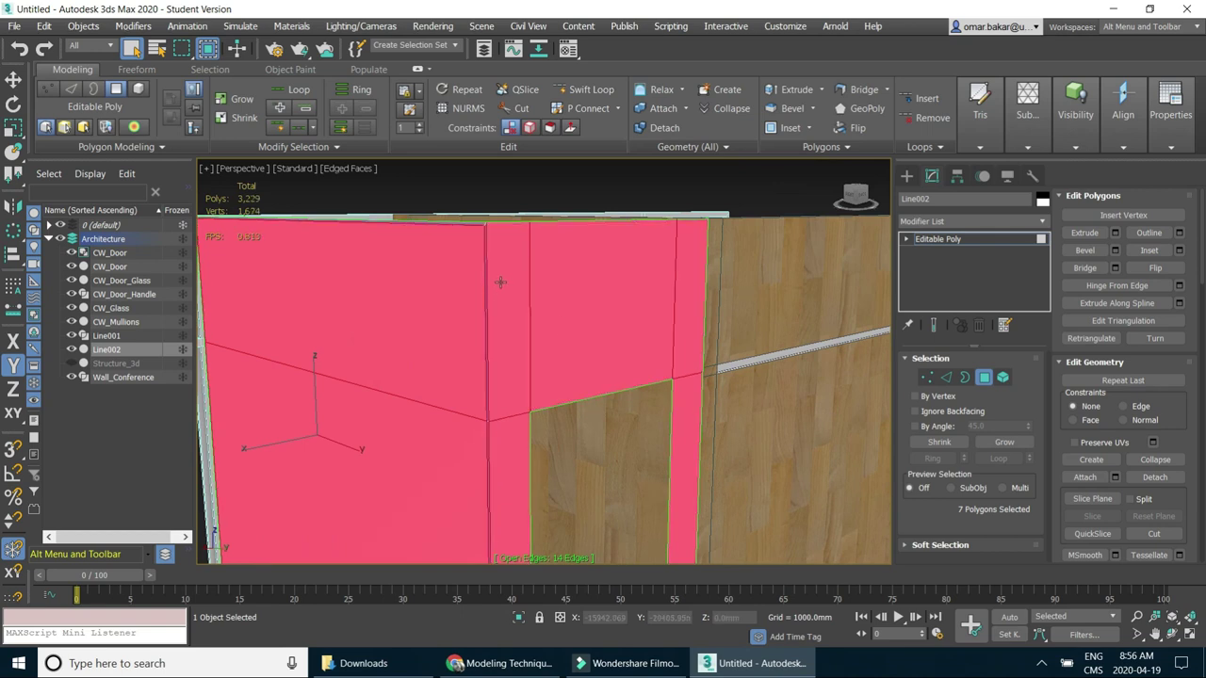
Select the five doorway polygons and inset them by 12 mm.
click(523, 185)
click(503, 263)
ctrl+click(578, 269)
ctrl+click(693, 278)
ctrl+click(693, 405)
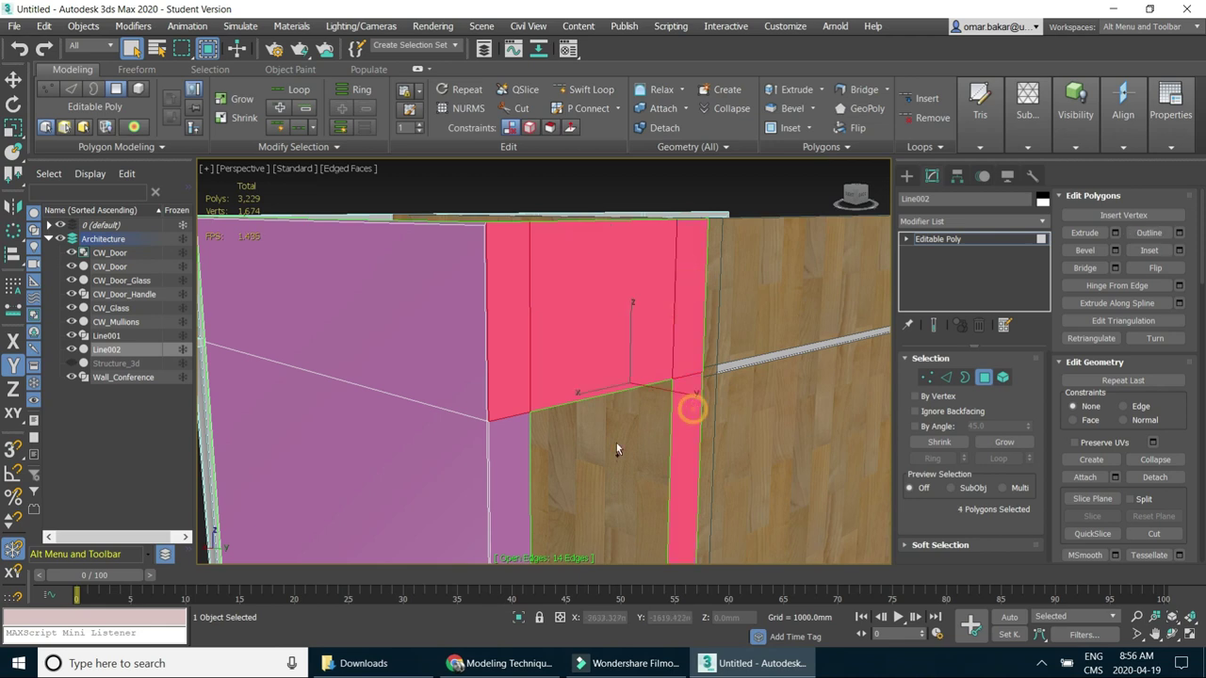
ctrl+click(512, 466)
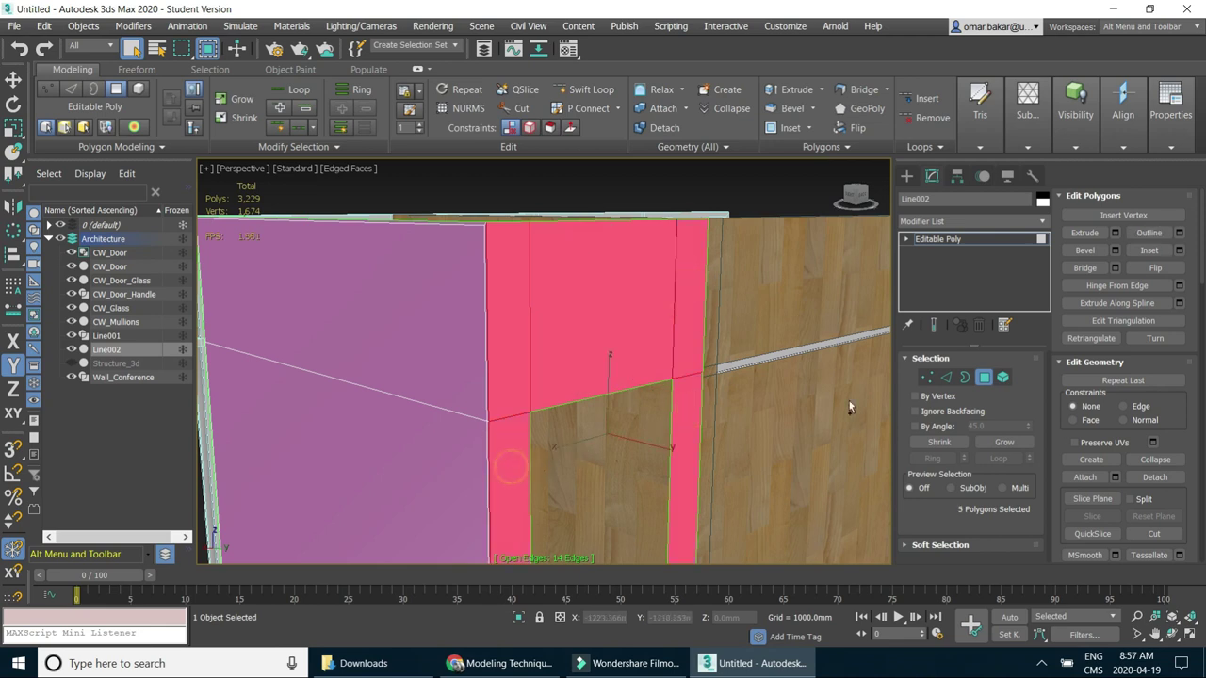
click(1178, 249)
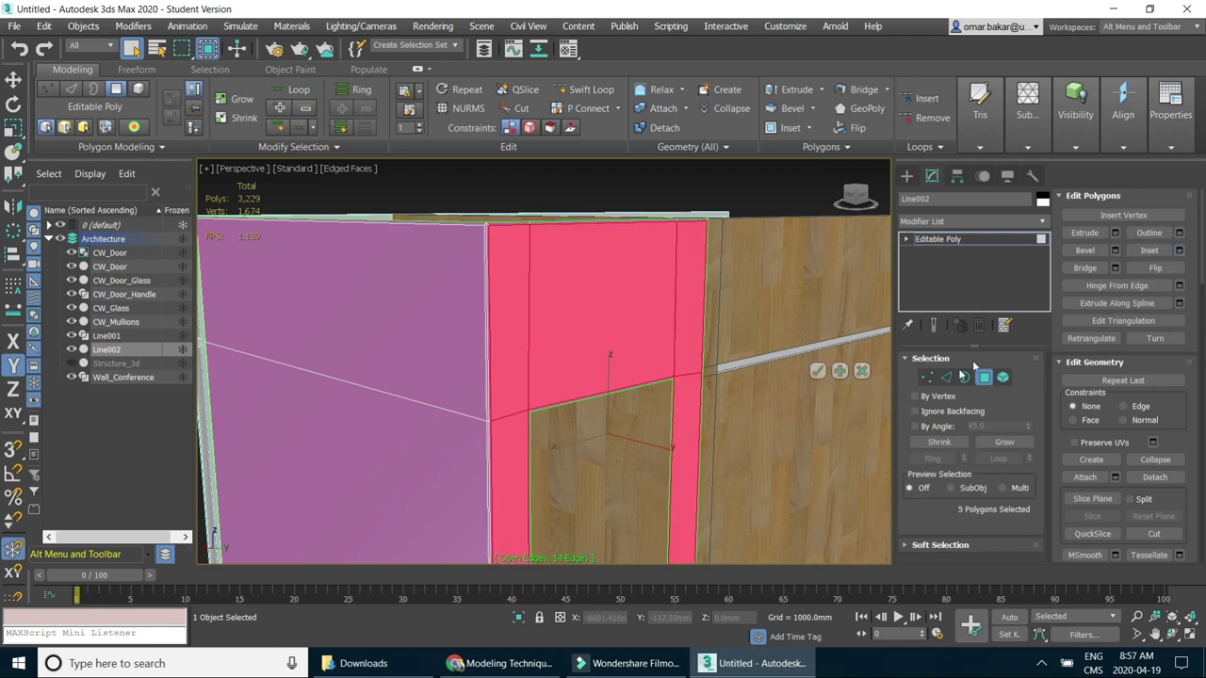
click(817, 372)
Add the two large left polygons and detach all seven as Ves_Glass.
ctrl+click(410, 288)
ctrl+click(391, 422)
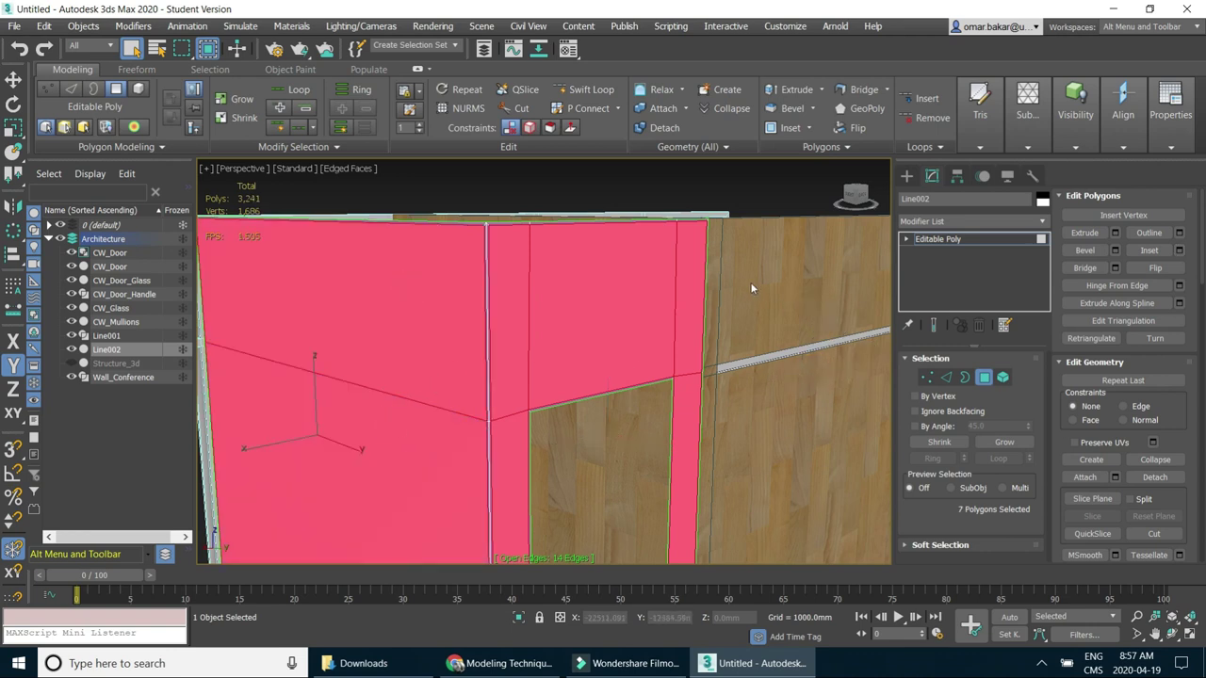
click(1155, 478)
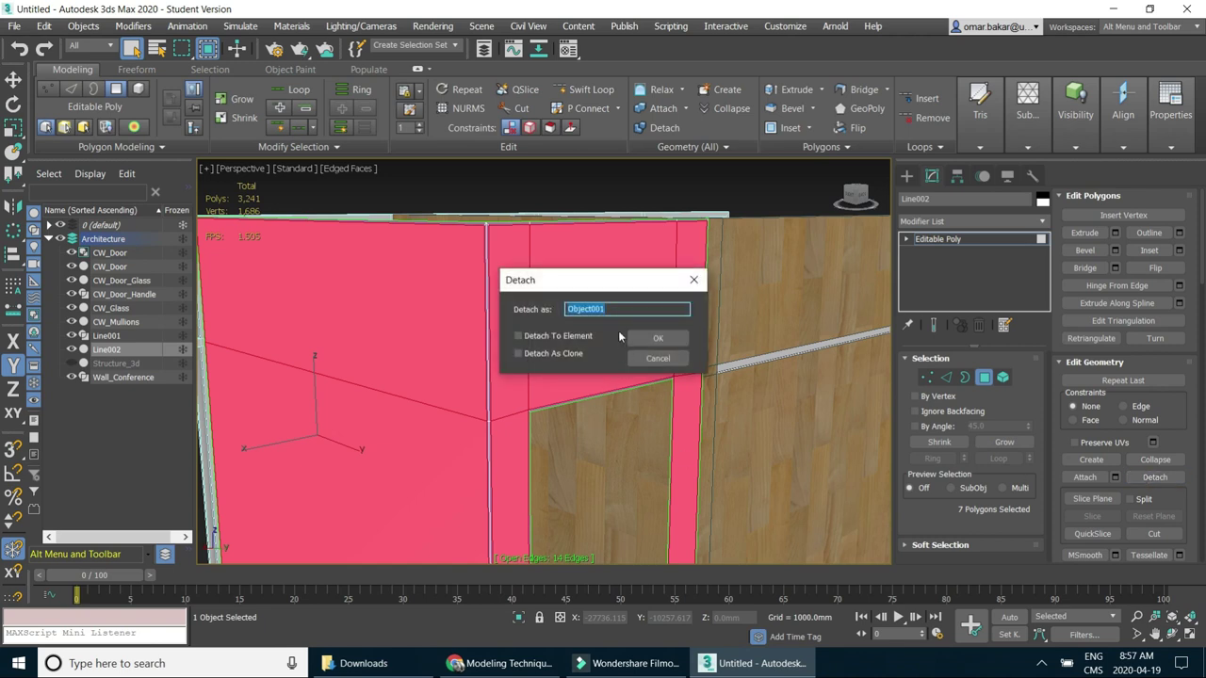
text(Ves_Glass)
key(Return)
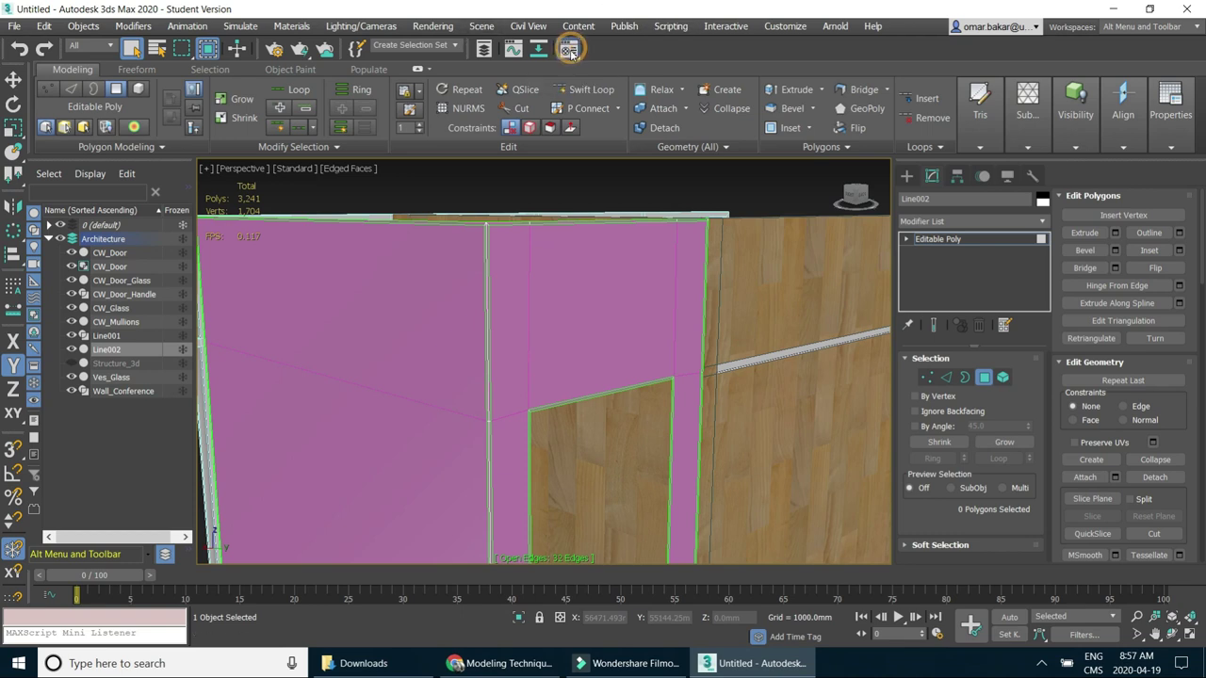
Apply Wall_Conference to the pink faces and the aluminium material to Line002's frame strips.
key(m)
drag(86, 216, 441, 325)
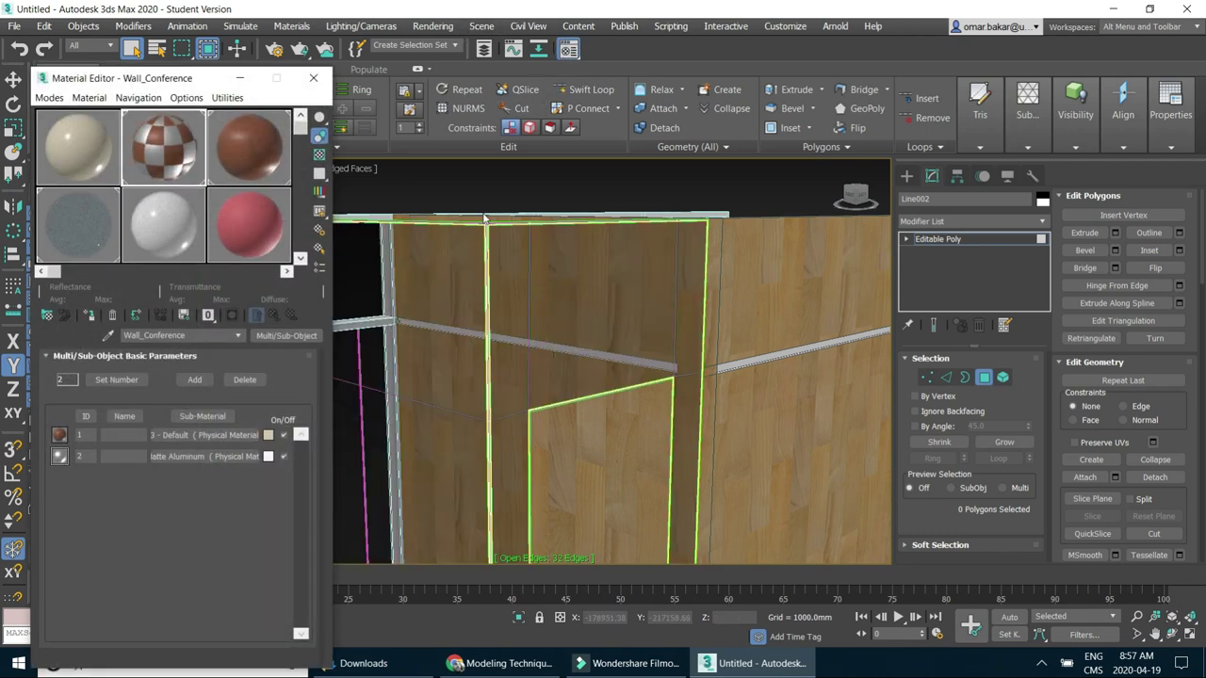
scroll(492, 239, up, 3)
scroll(493, 238, up, 2)
scroll(494, 237, up, 2)
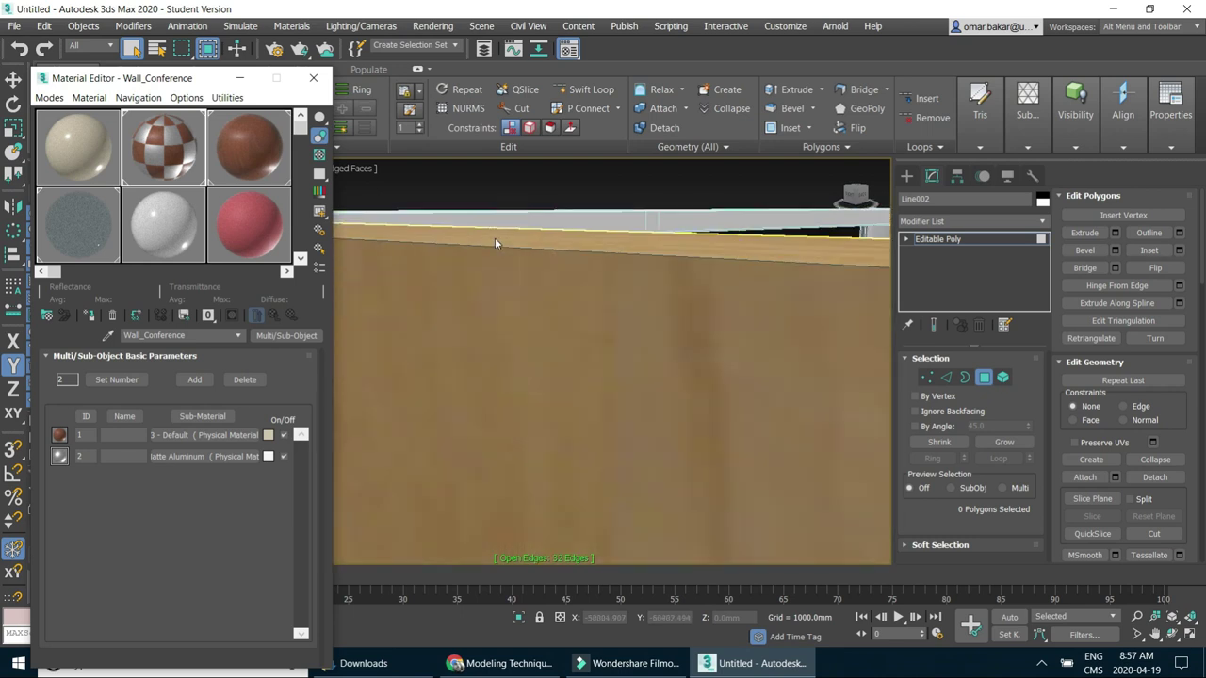
scroll(495, 236, down, 3)
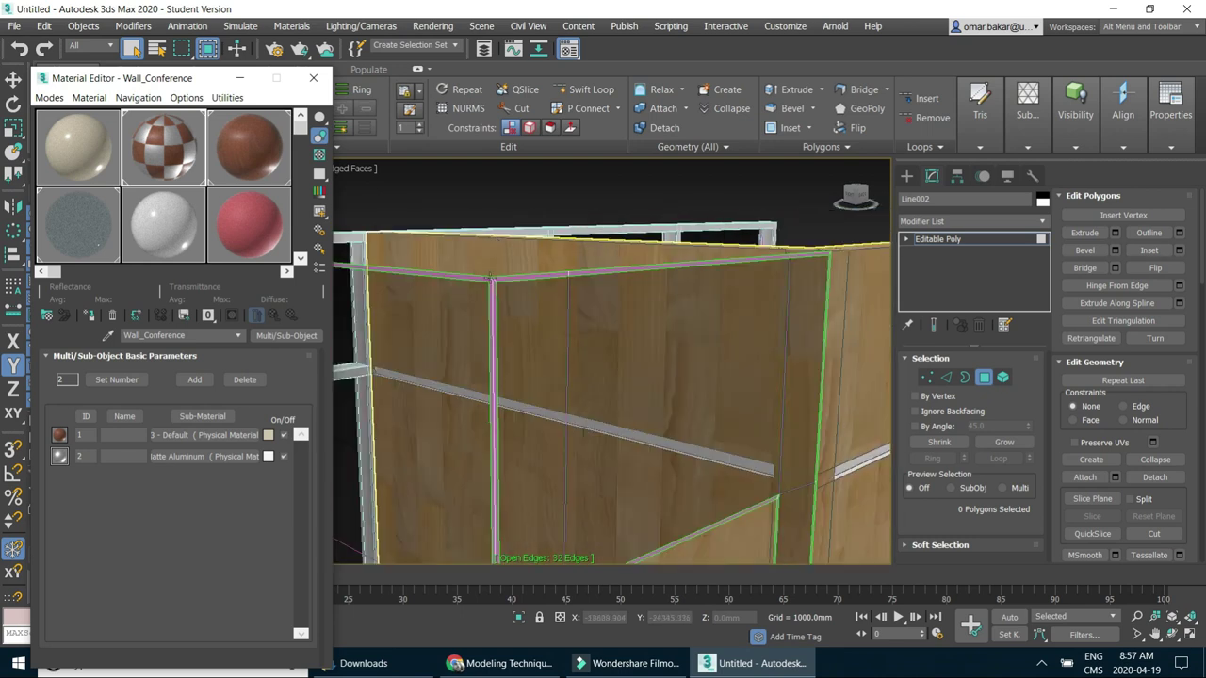
scroll(491, 279, up, 1)
scroll(491, 279, up, 1)
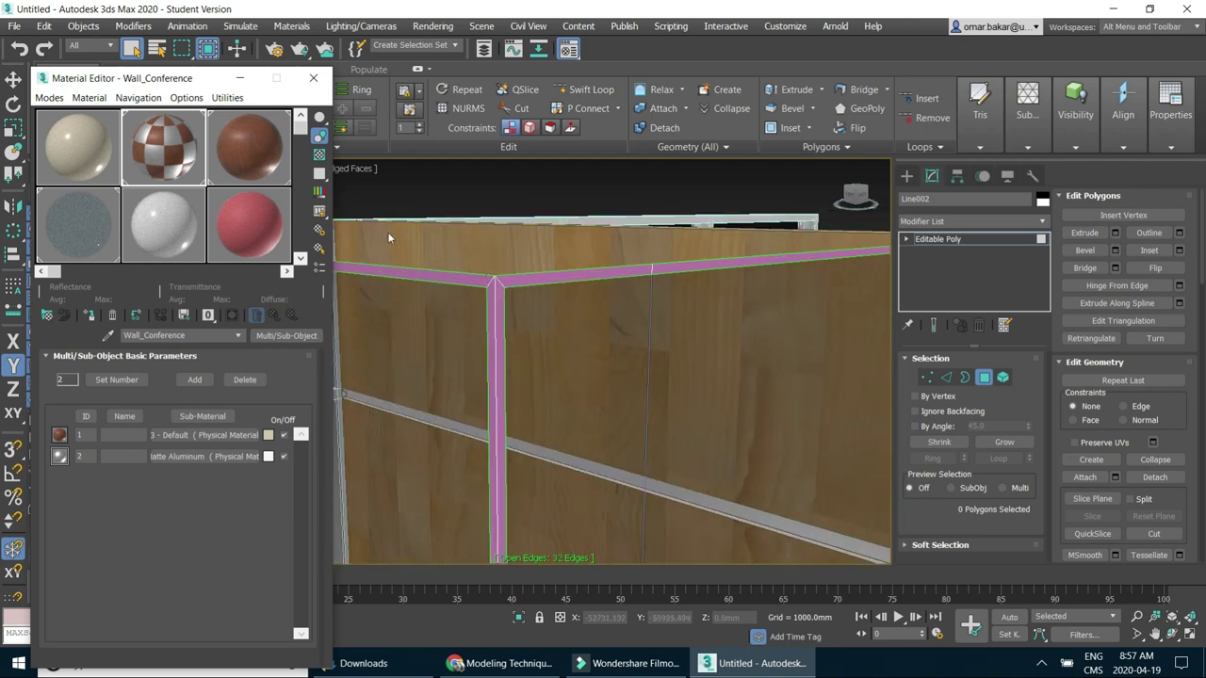
click(300, 258)
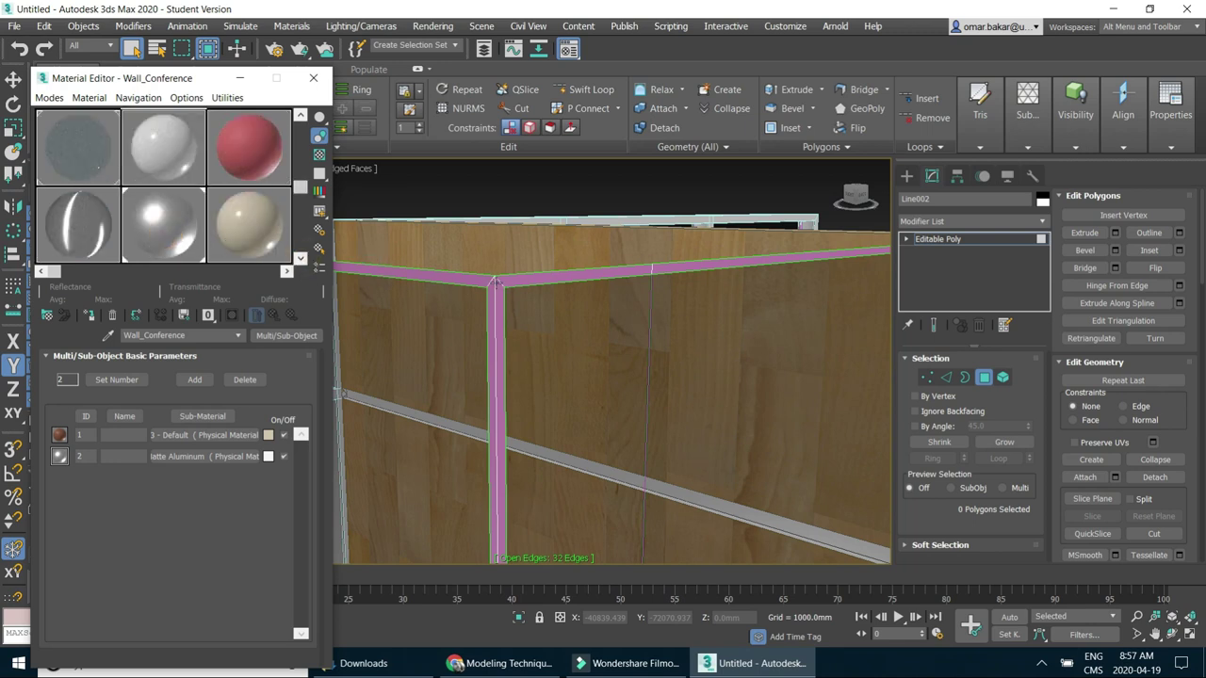
drag(457, 287, 493, 280)
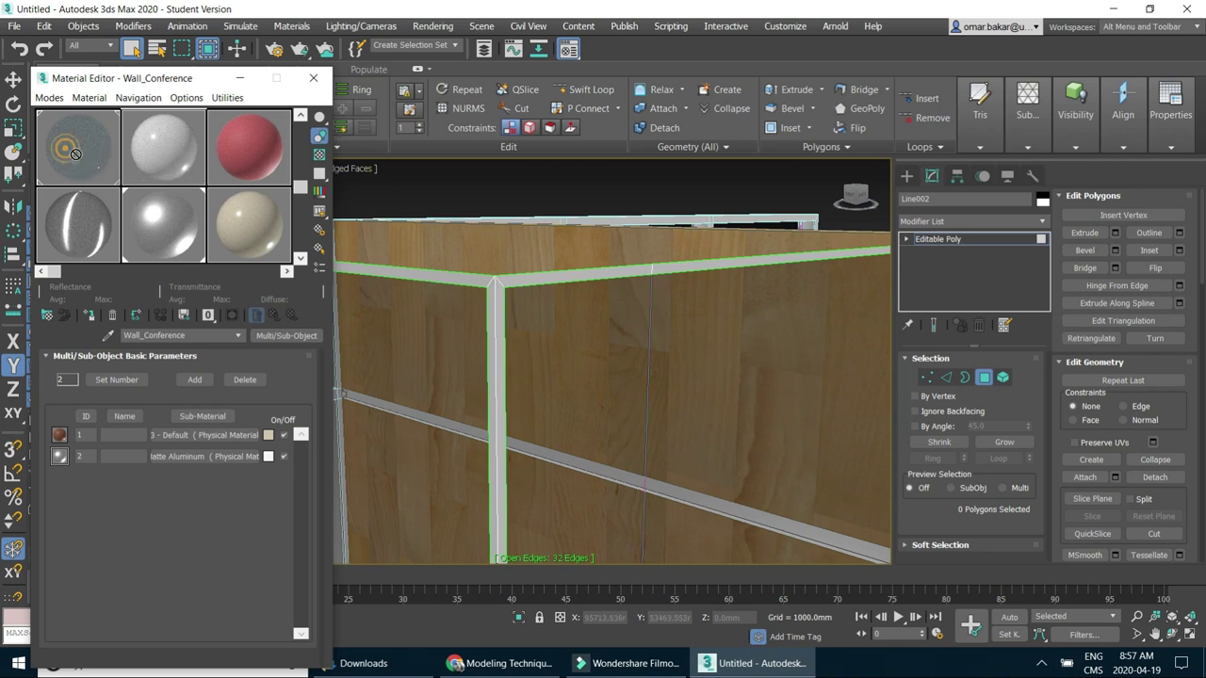
Create a Solid Glass material named Glass_Vest and apply it to the Ves_Glass panels.
click(168, 151)
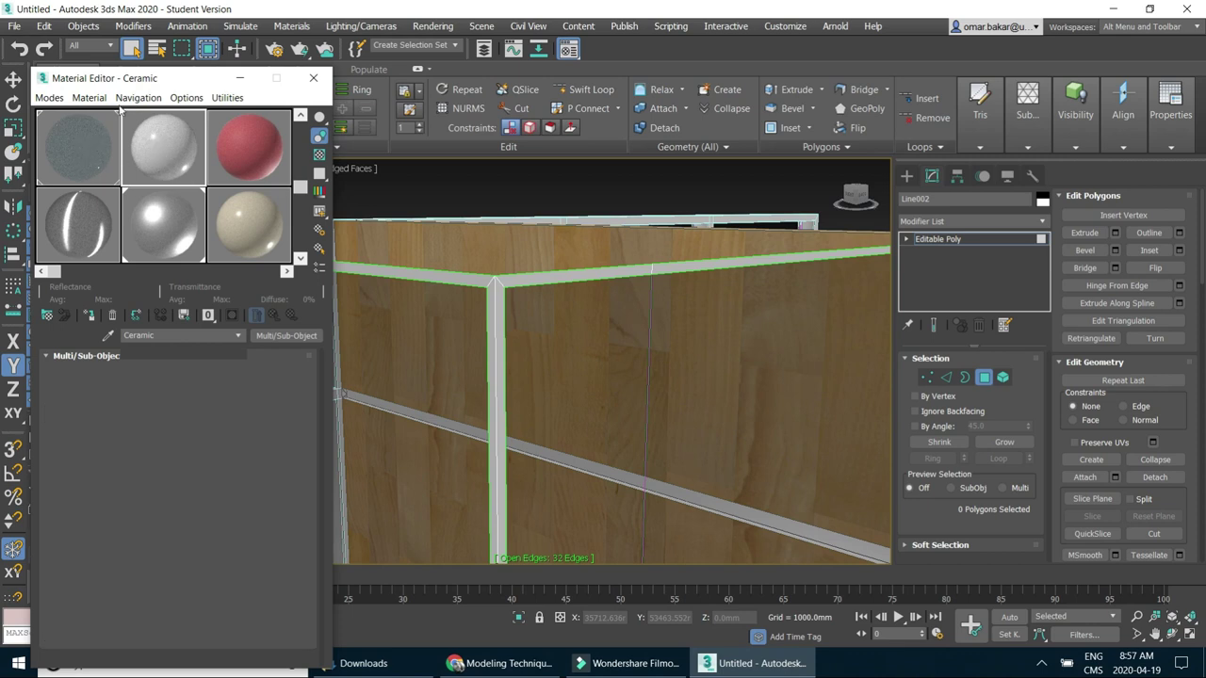
click(89, 133)
click(135, 123)
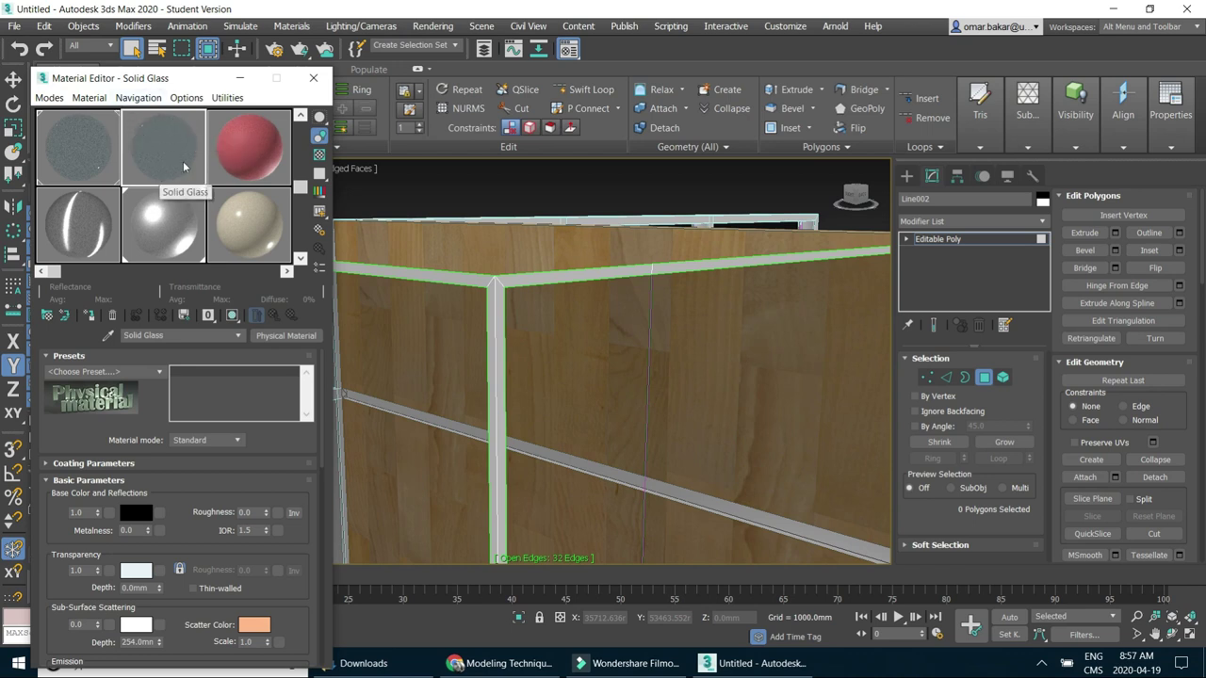
click(181, 333)
text(Glass_Vest)
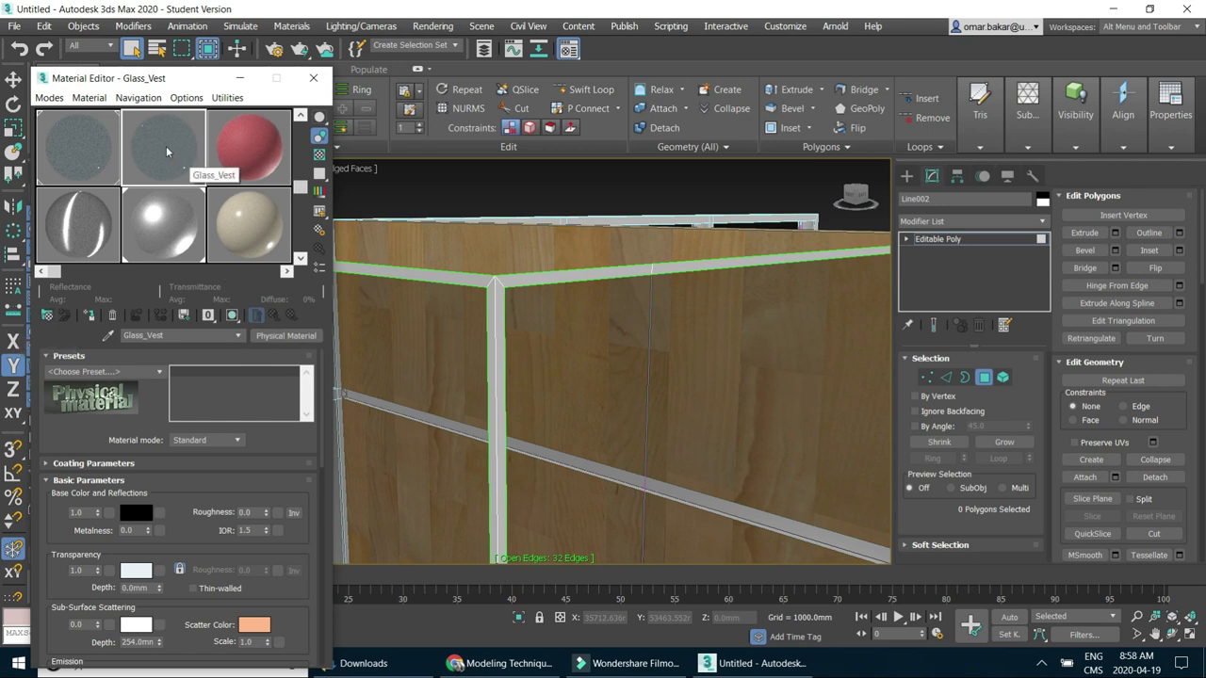
drag(166, 146, 577, 378)
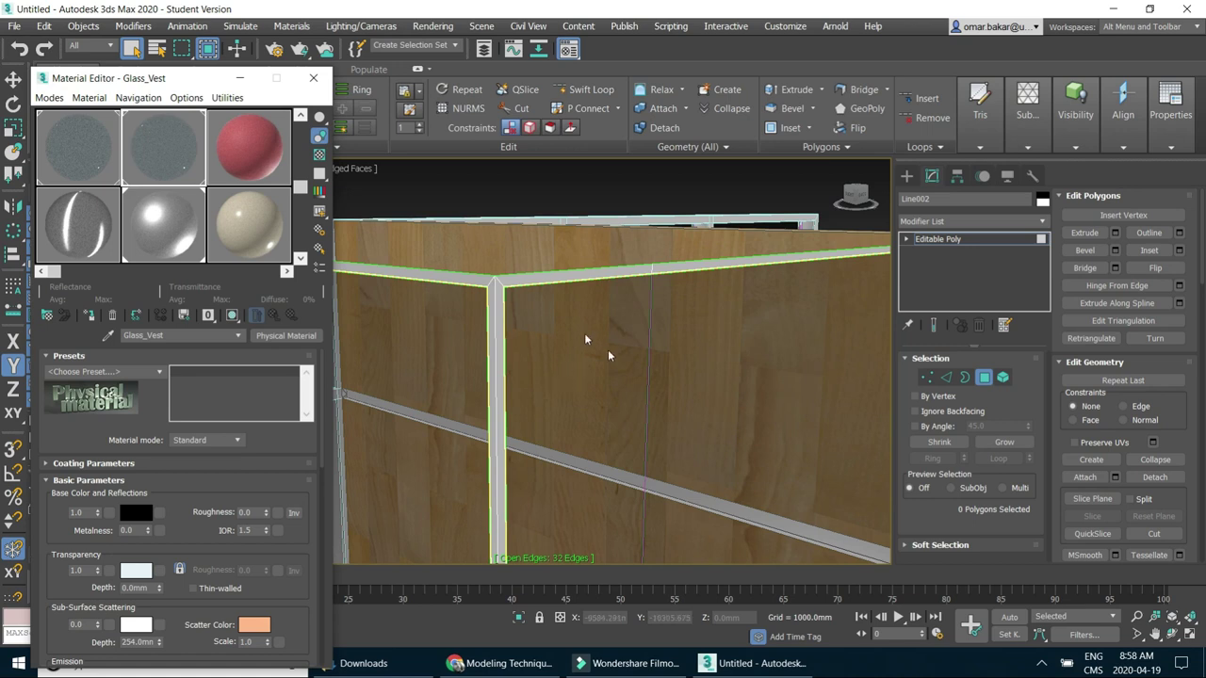
click(314, 77)
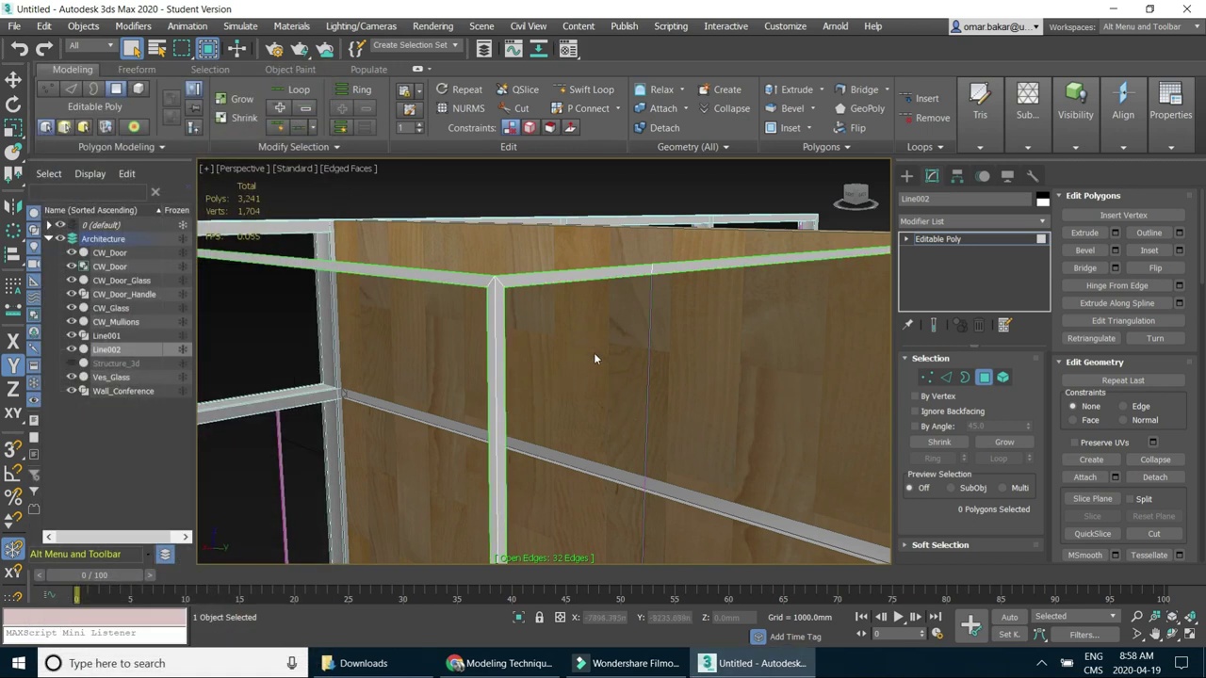
Rename Line002 to Ves_Frames in the Modify panel name field.
scroll(594, 352, down, 2)
scroll(586, 351, down, 2)
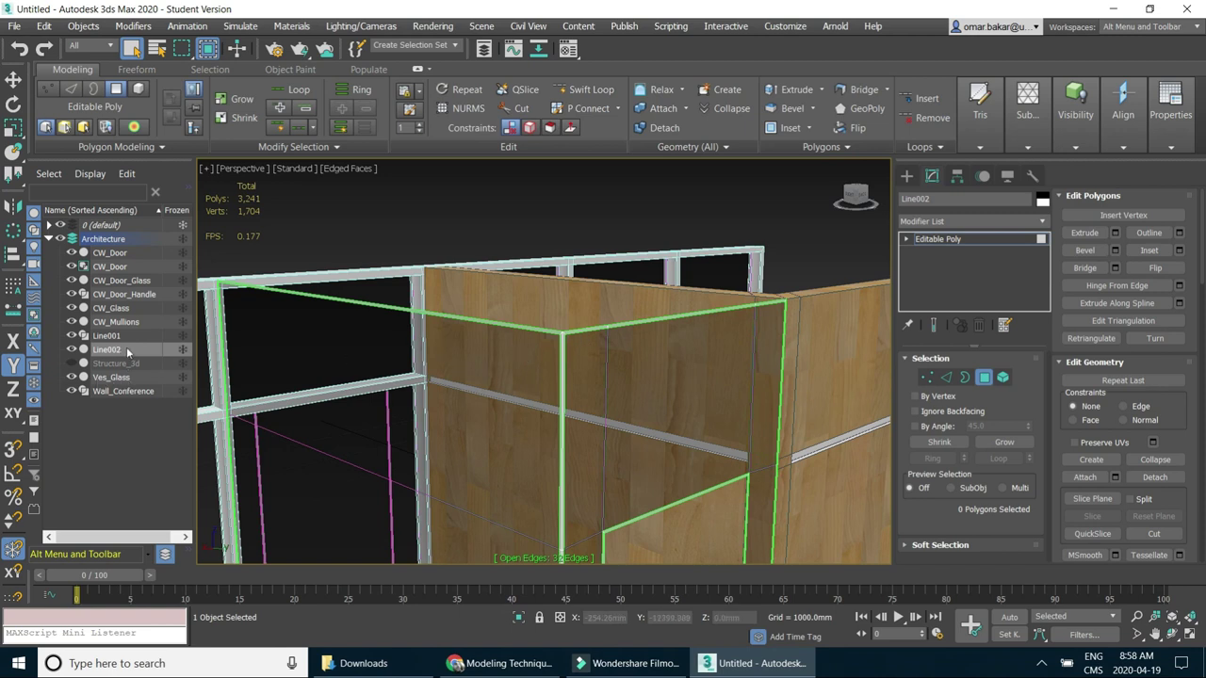
click(946, 198)
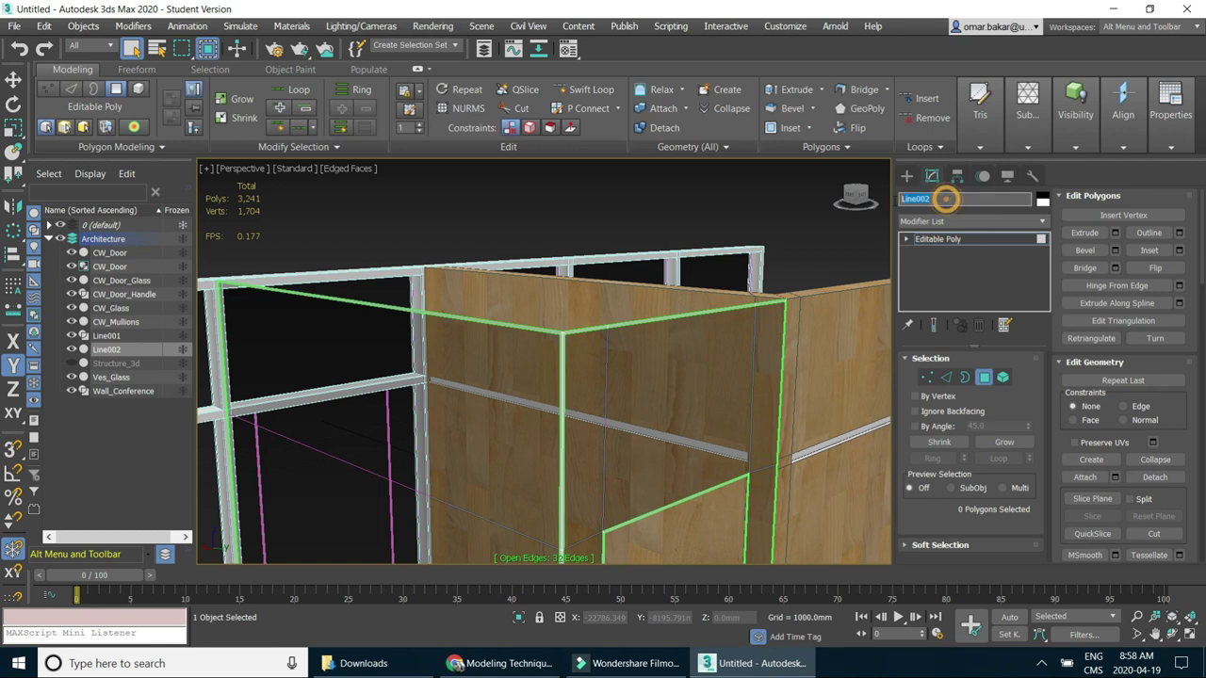
text(Ves_Frames)
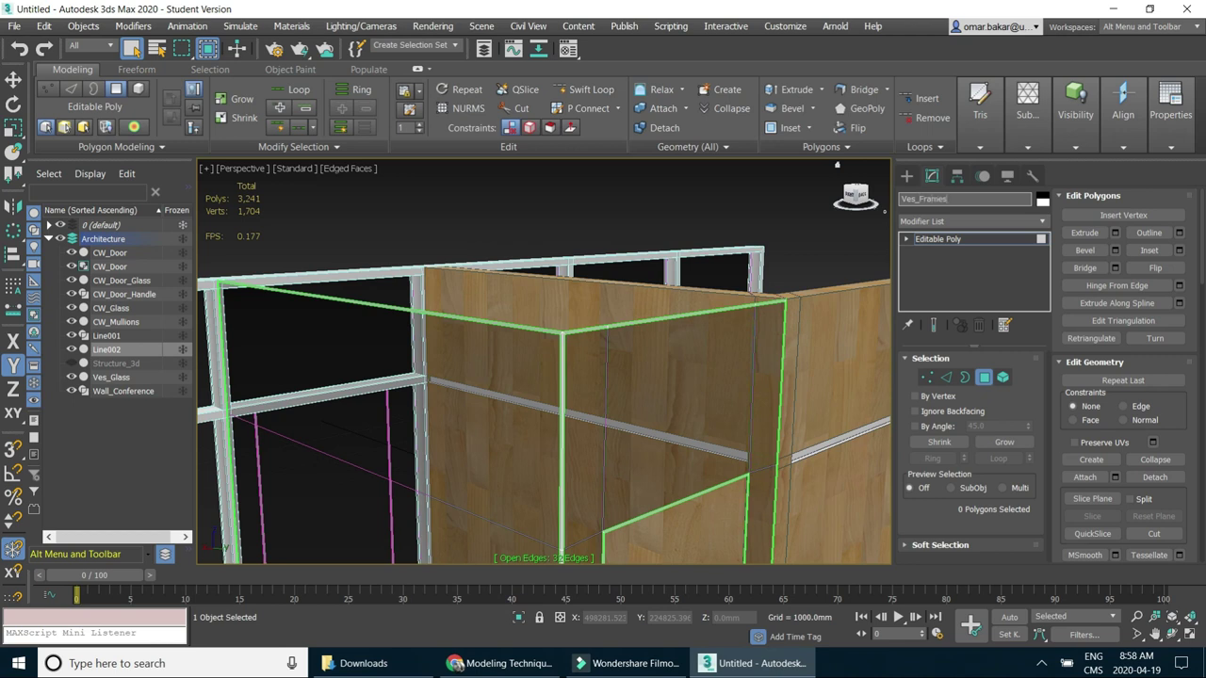
key(Return)
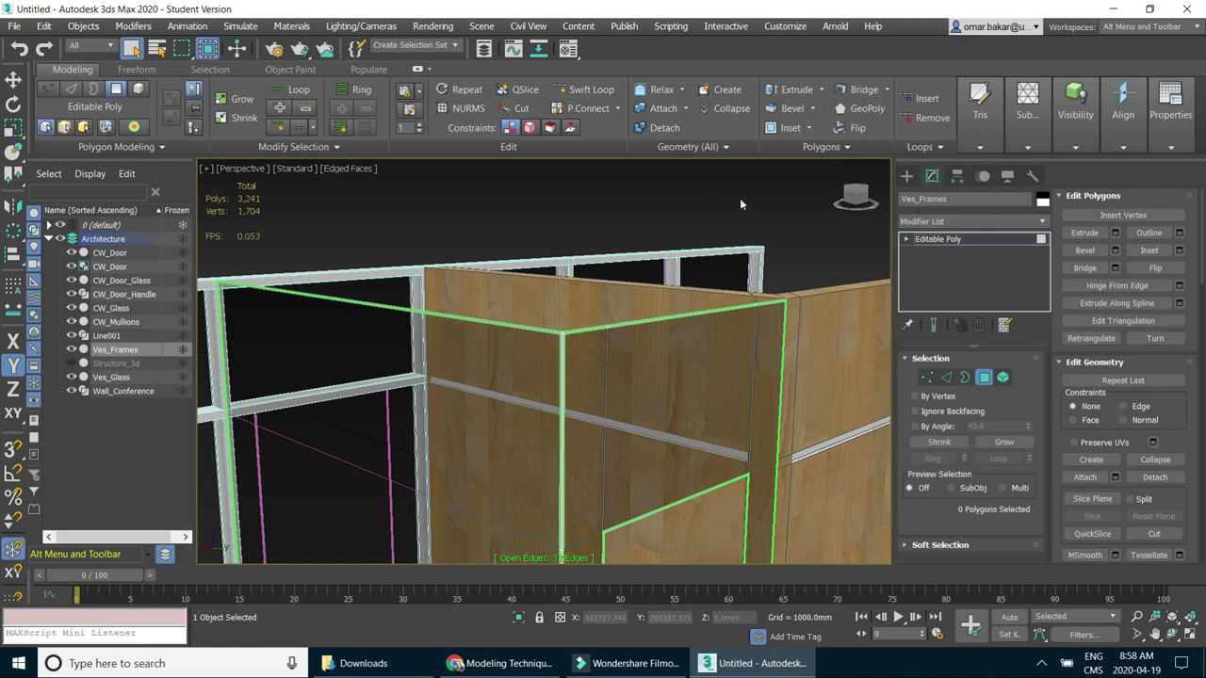
Remove a stray Mesh Select, then add Shell to Ves_Frames with 15 mm inner amount.
click(1043, 224)
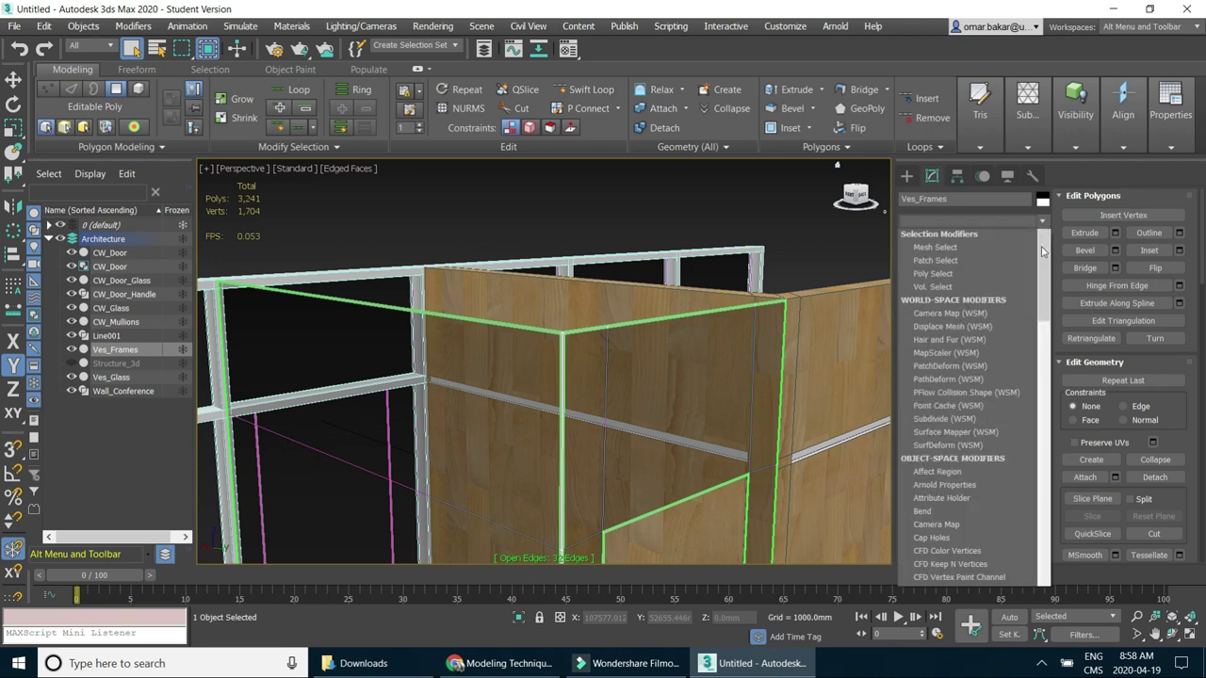
click(1034, 268)
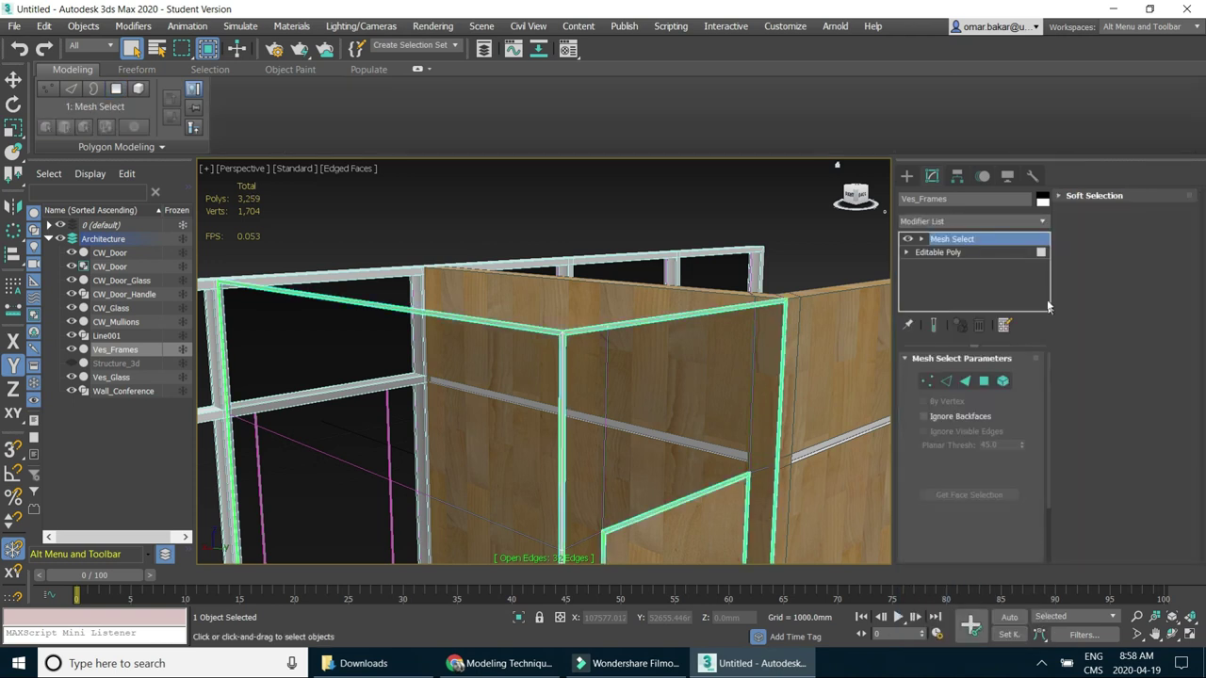
click(978, 325)
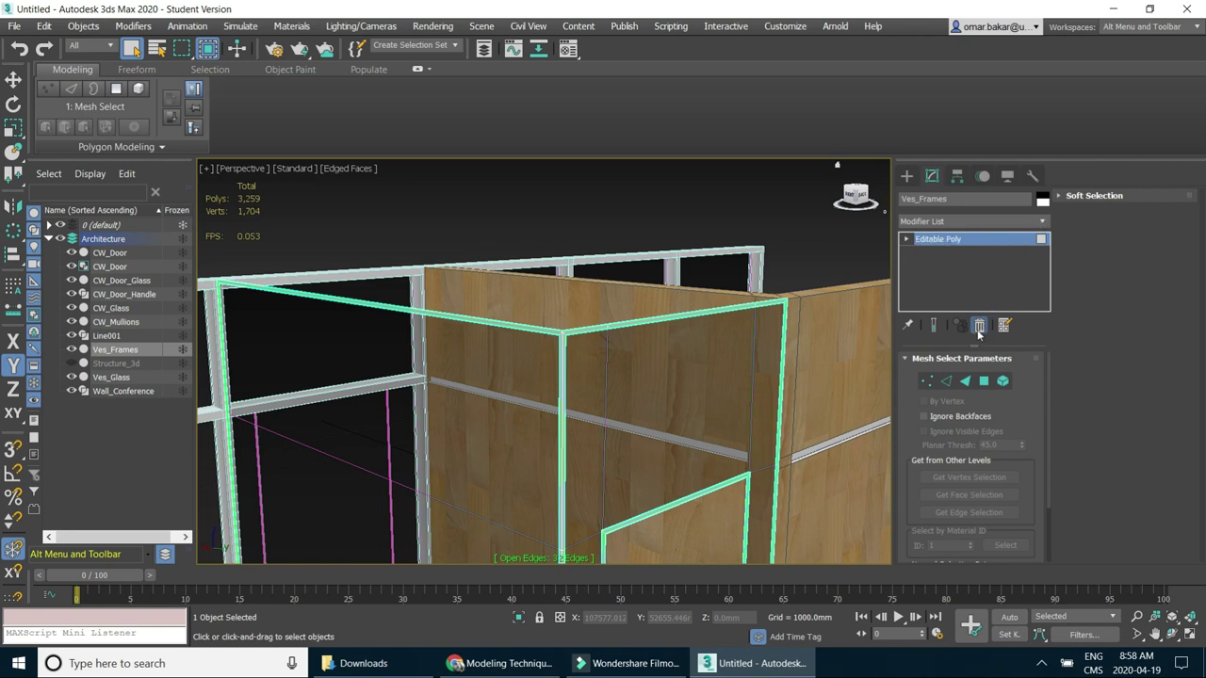
click(1044, 223)
drag(1043, 270, 1026, 477)
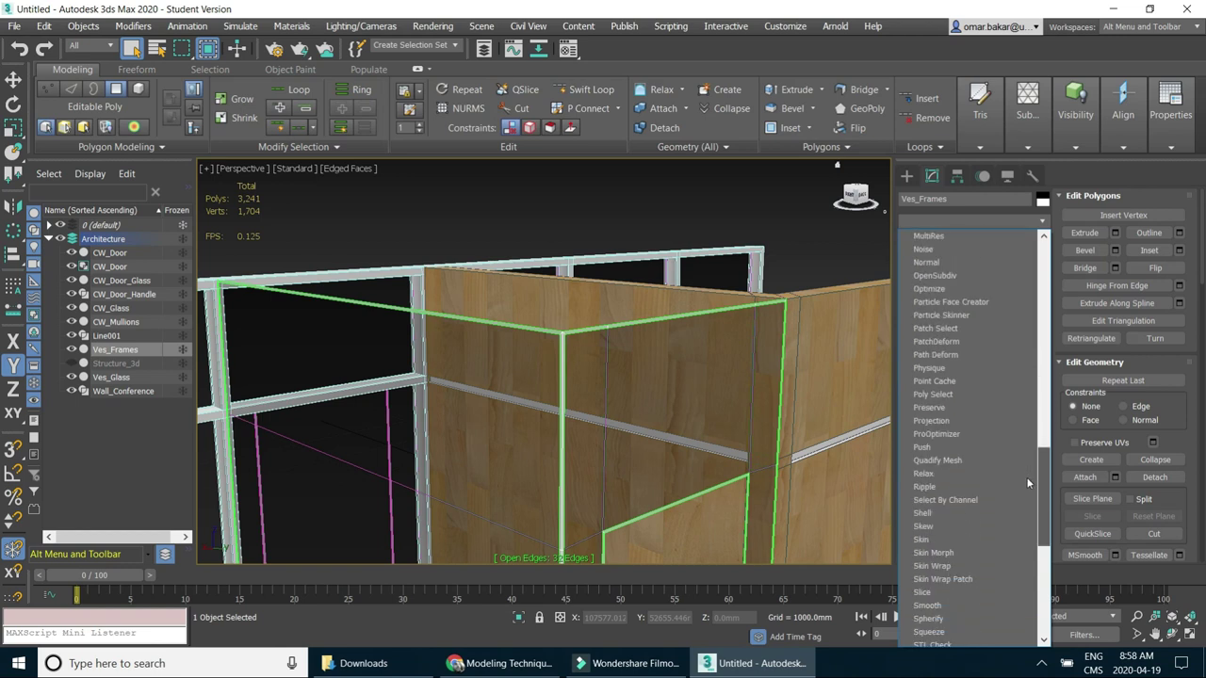
click(941, 511)
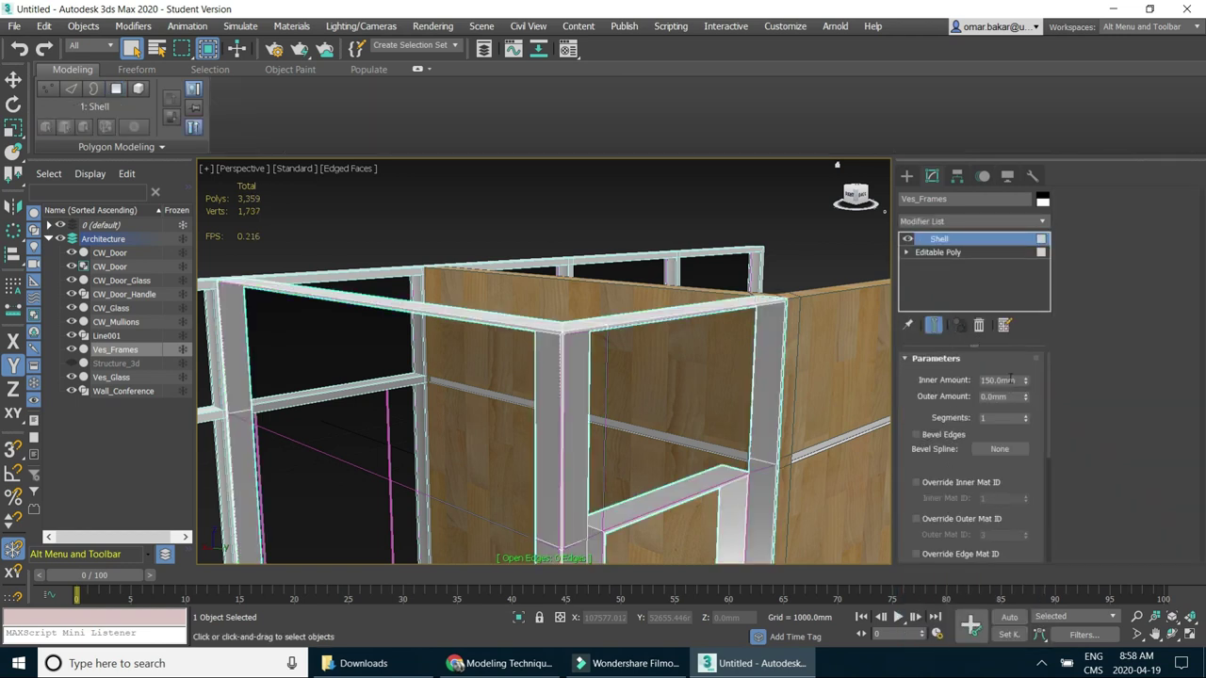
double_click(985, 380)
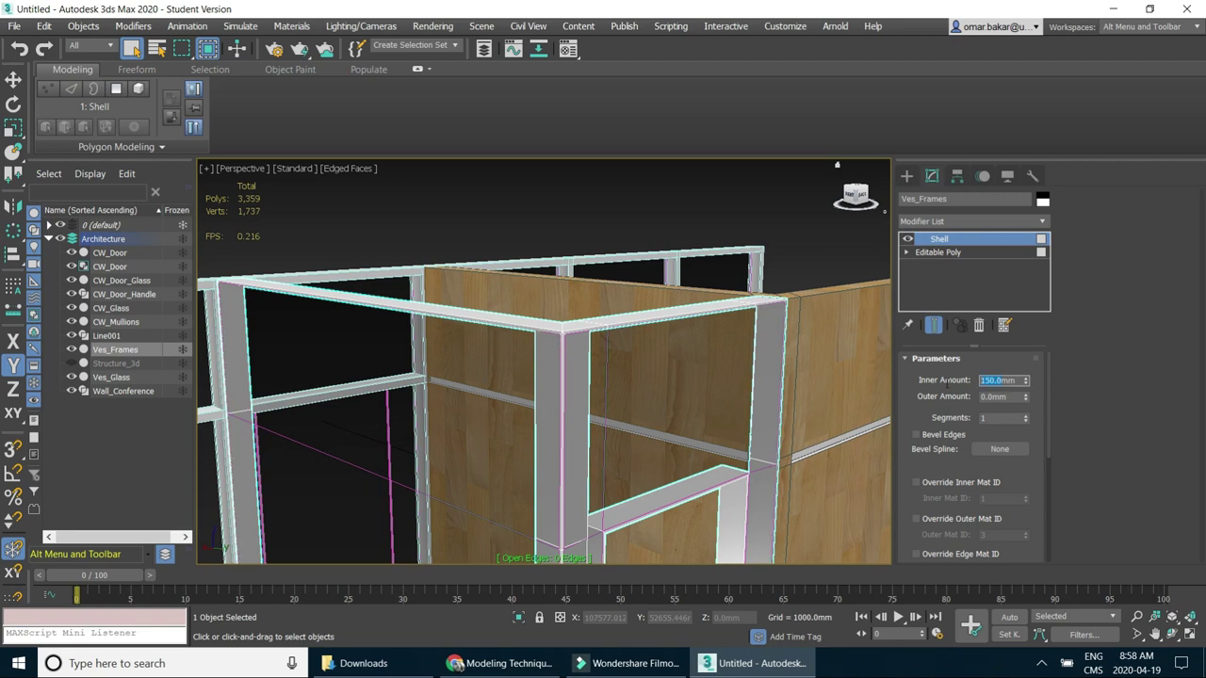
text(1mm)
key(Return)
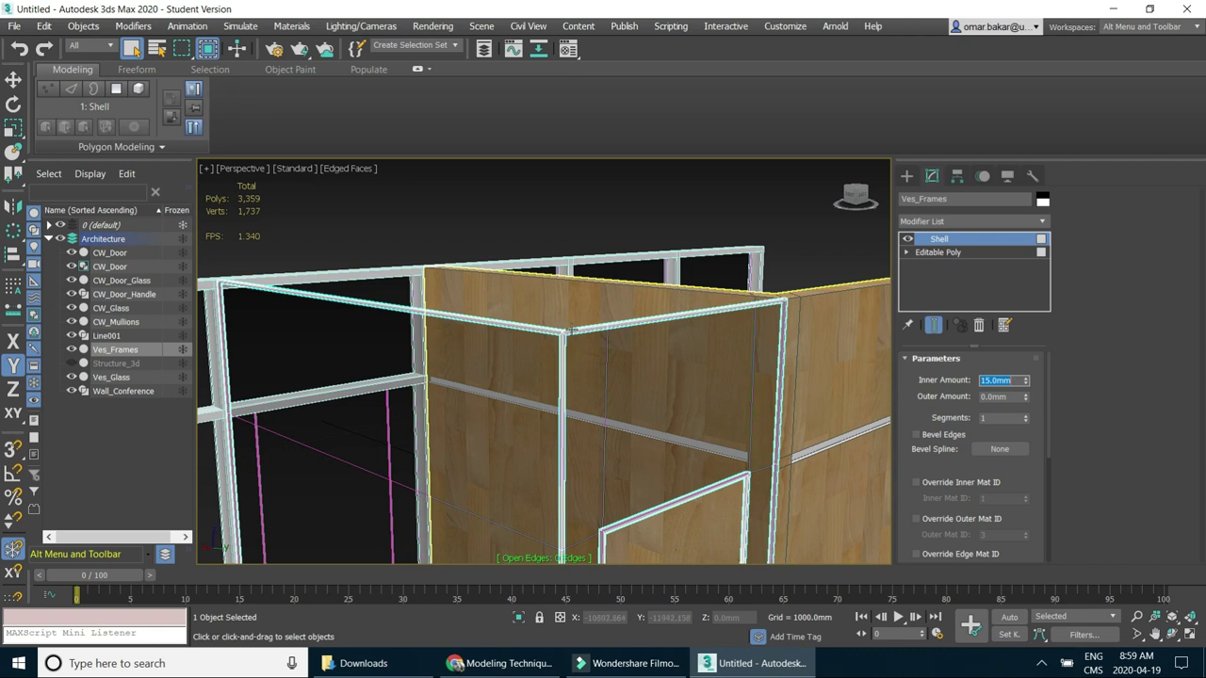
Select Ves_Glass and add a Shell modifier with a 10 mm inner amount.
click(463, 226)
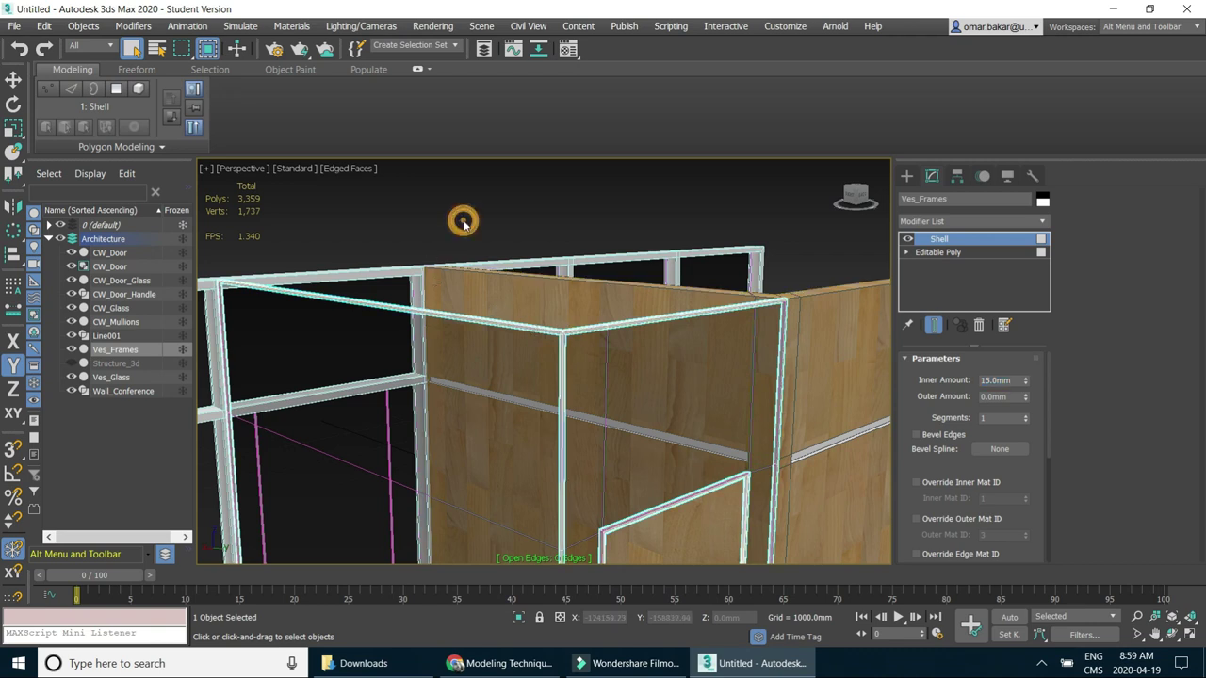
click(110, 377)
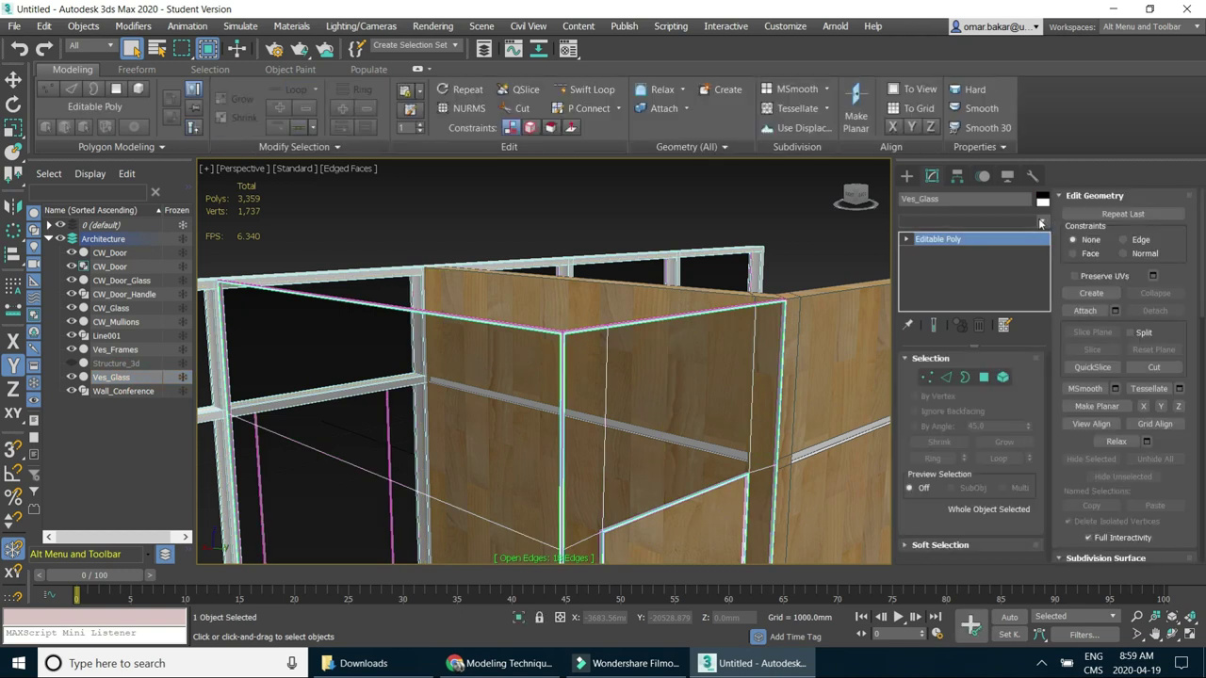
click(1041, 222)
drag(1045, 294, 1057, 491)
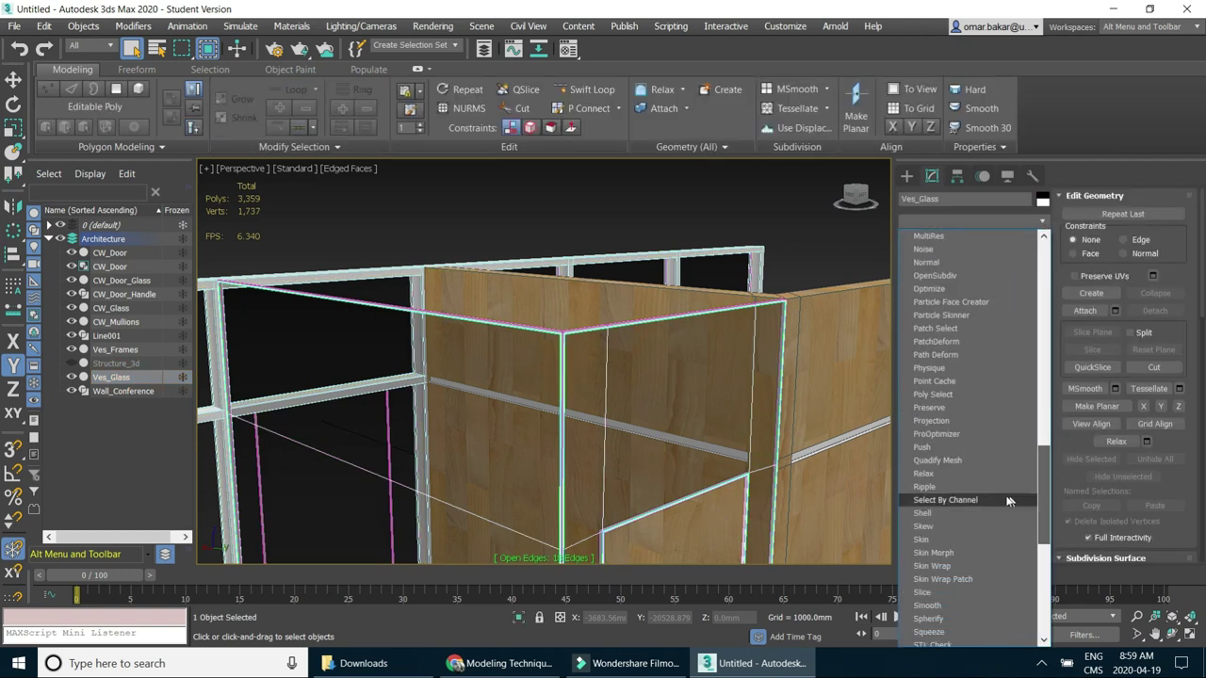
key(Return)
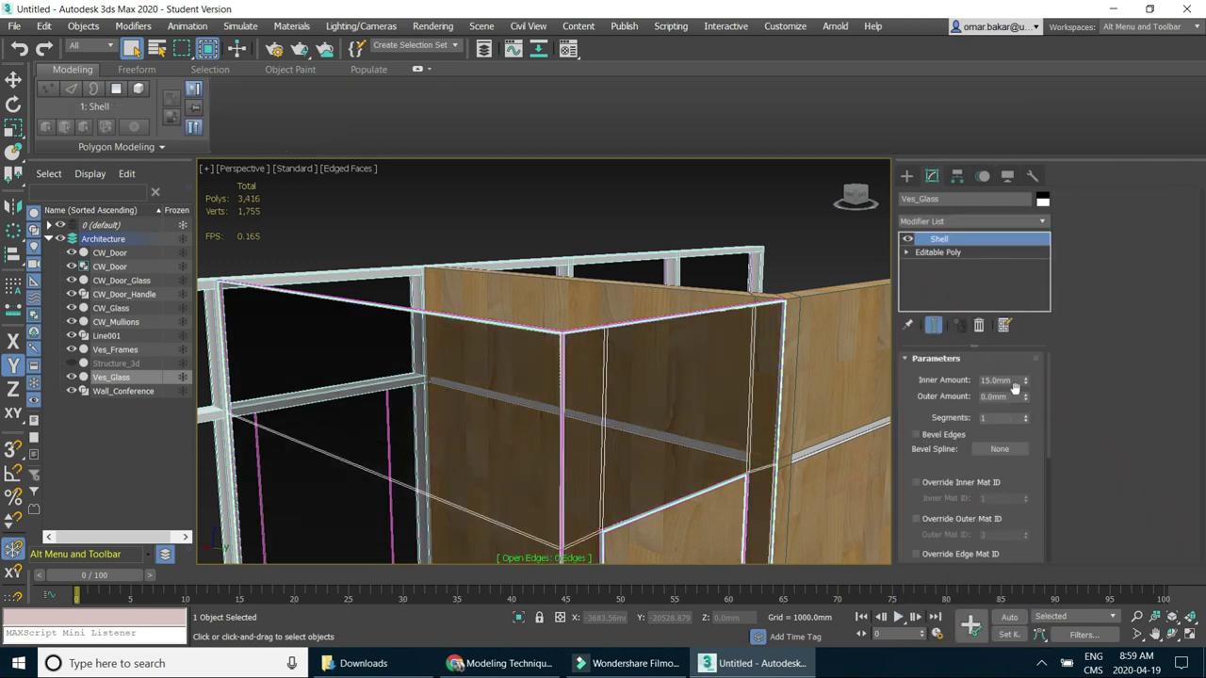
double_click(996, 381)
text(10mm)
key(Return)
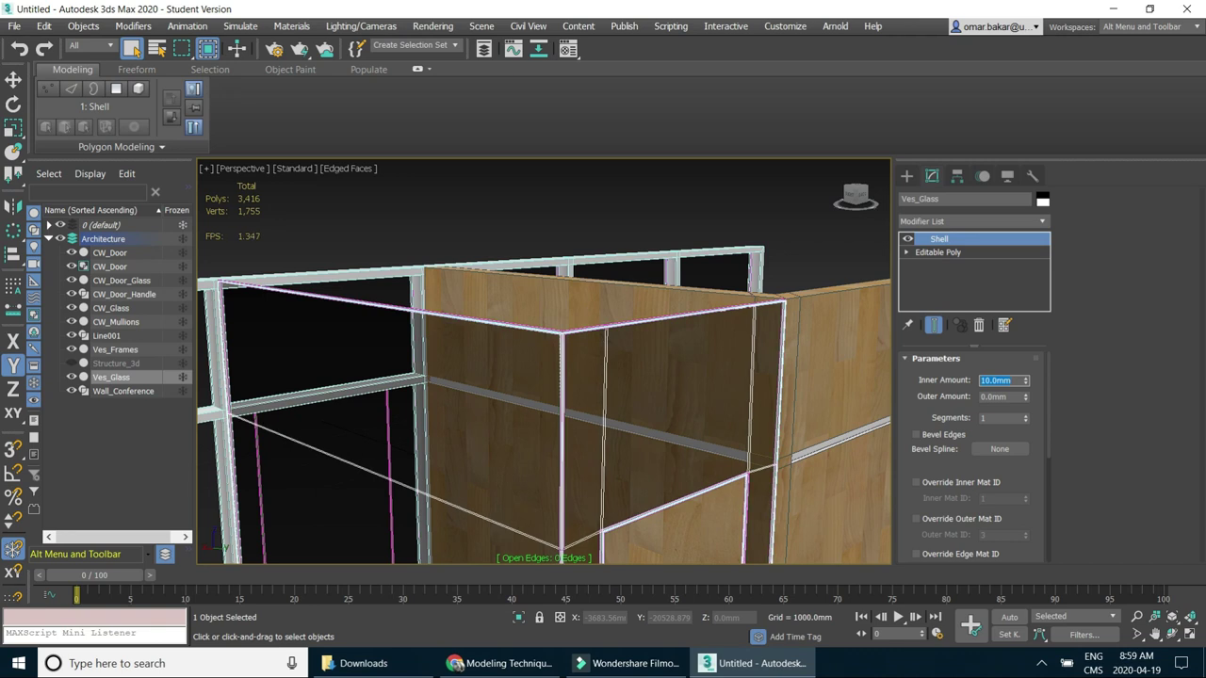
click(707, 203)
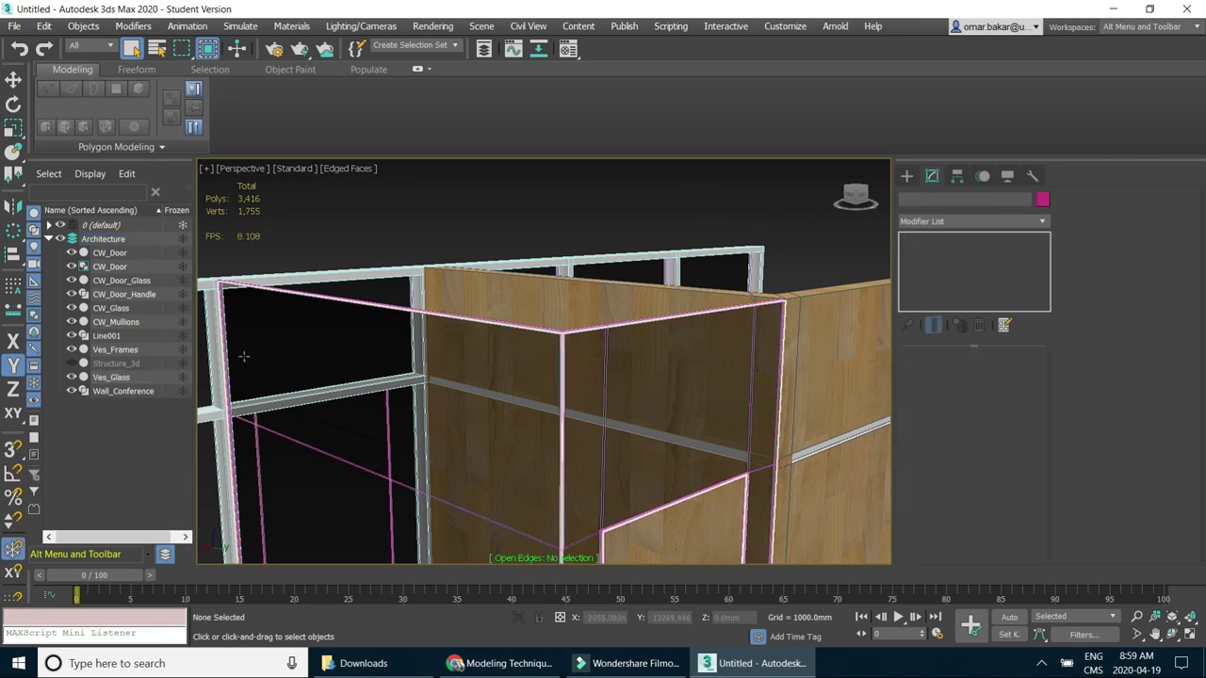
click(116, 350)
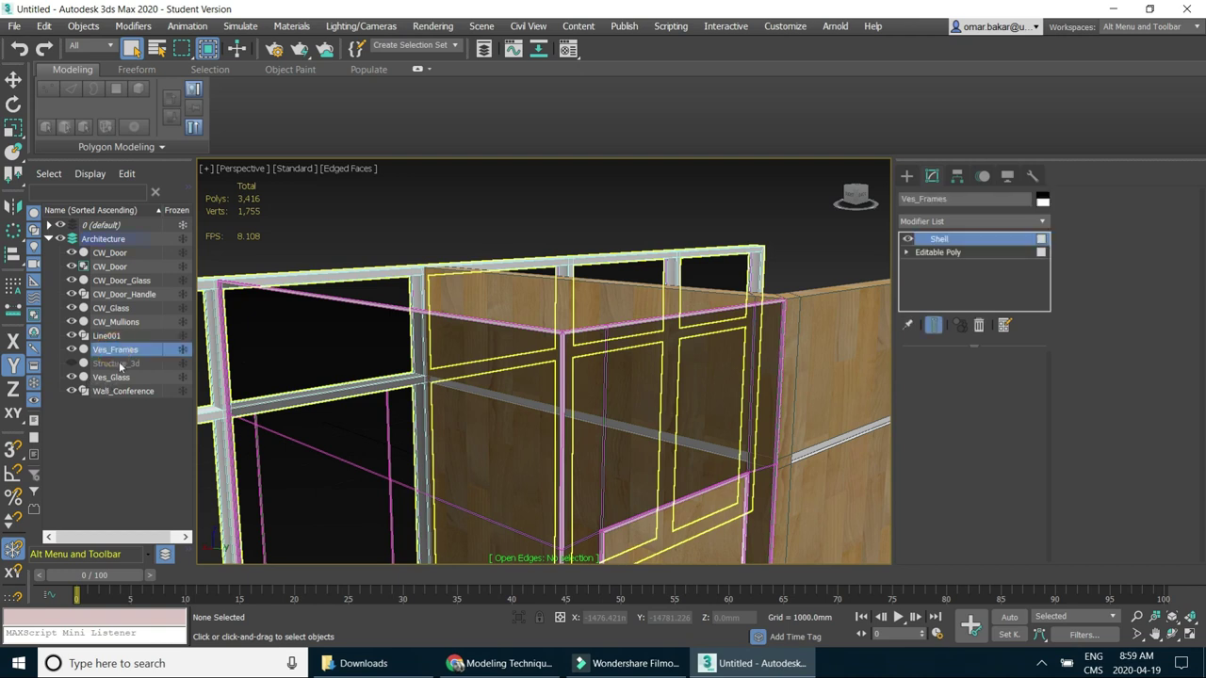
Select Ves_Frames with Ves_Glass and group them as Vestibule_Wall via Edit > Group.
ctrl+click(120, 378)
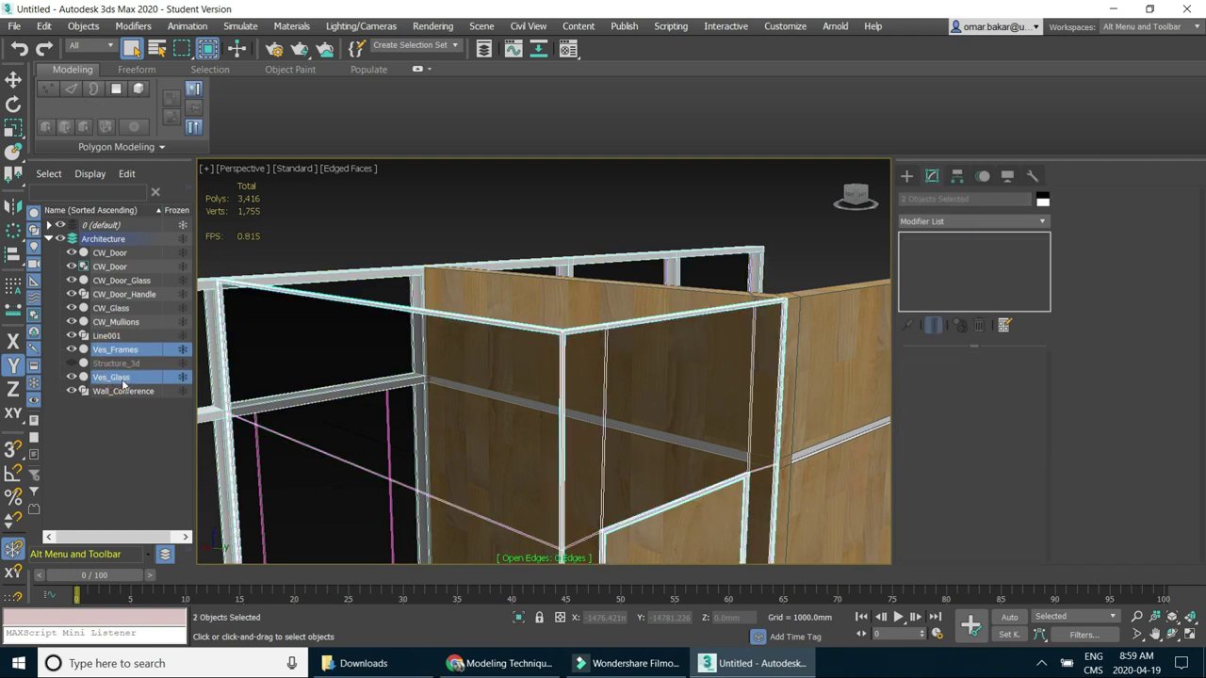
click(44, 26)
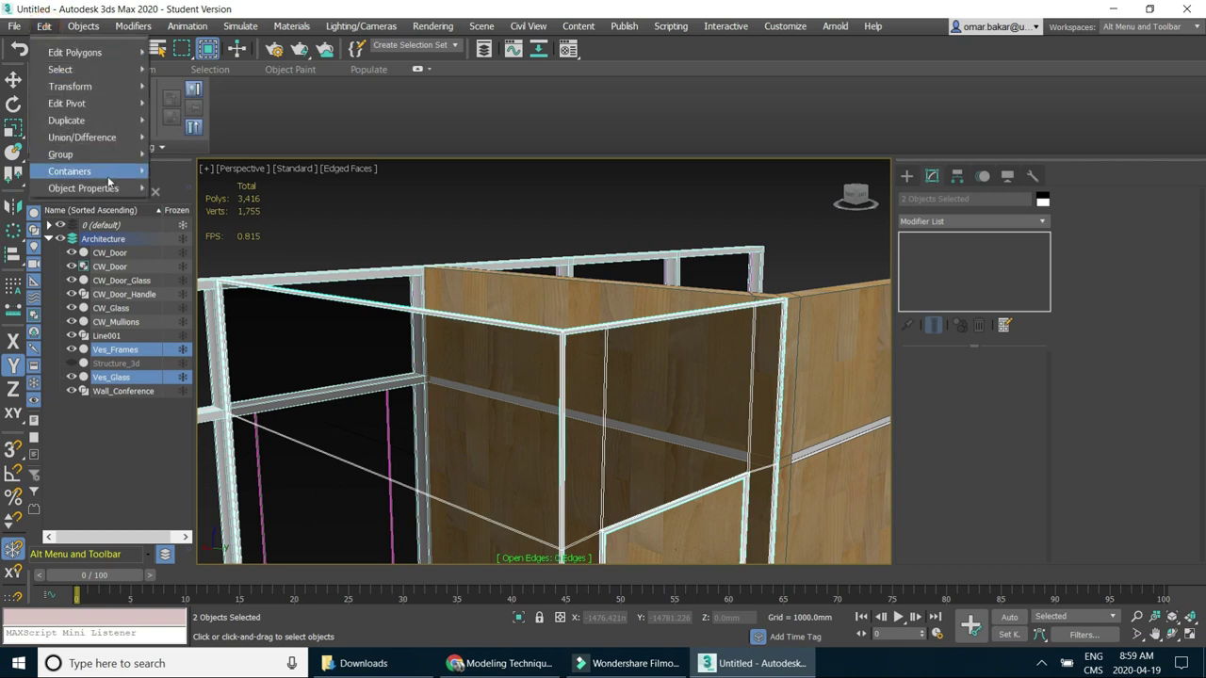
click(171, 153)
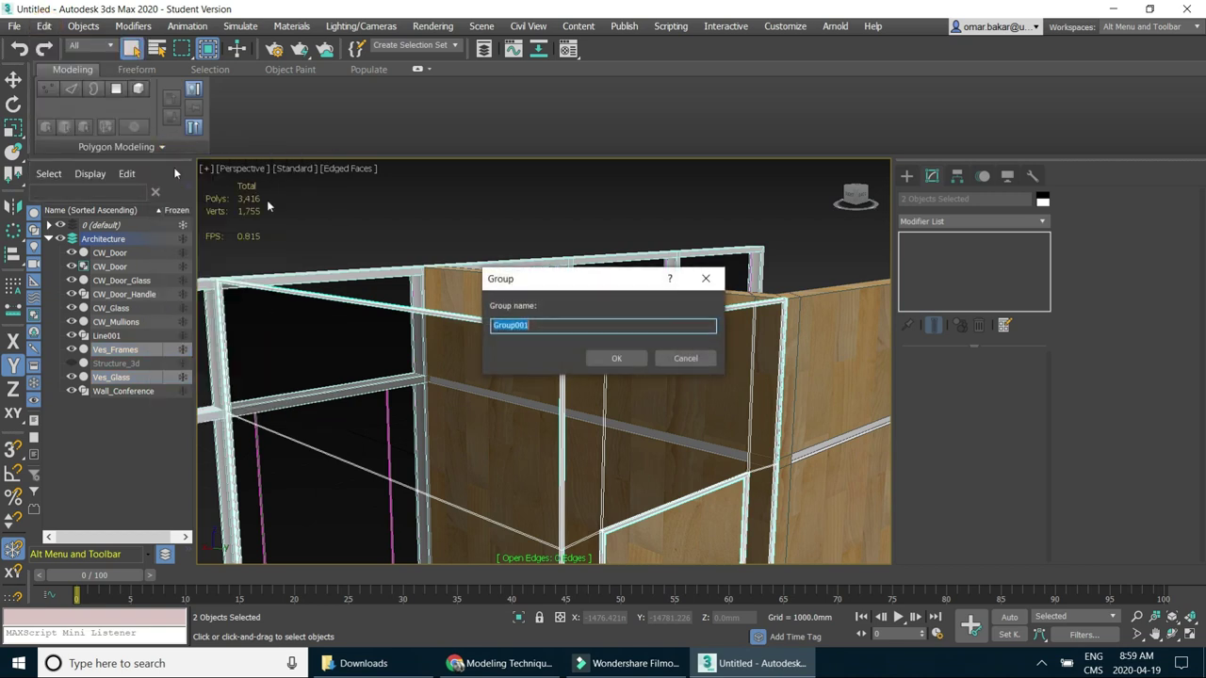
text(Vestibule_Wall)
key(Return)
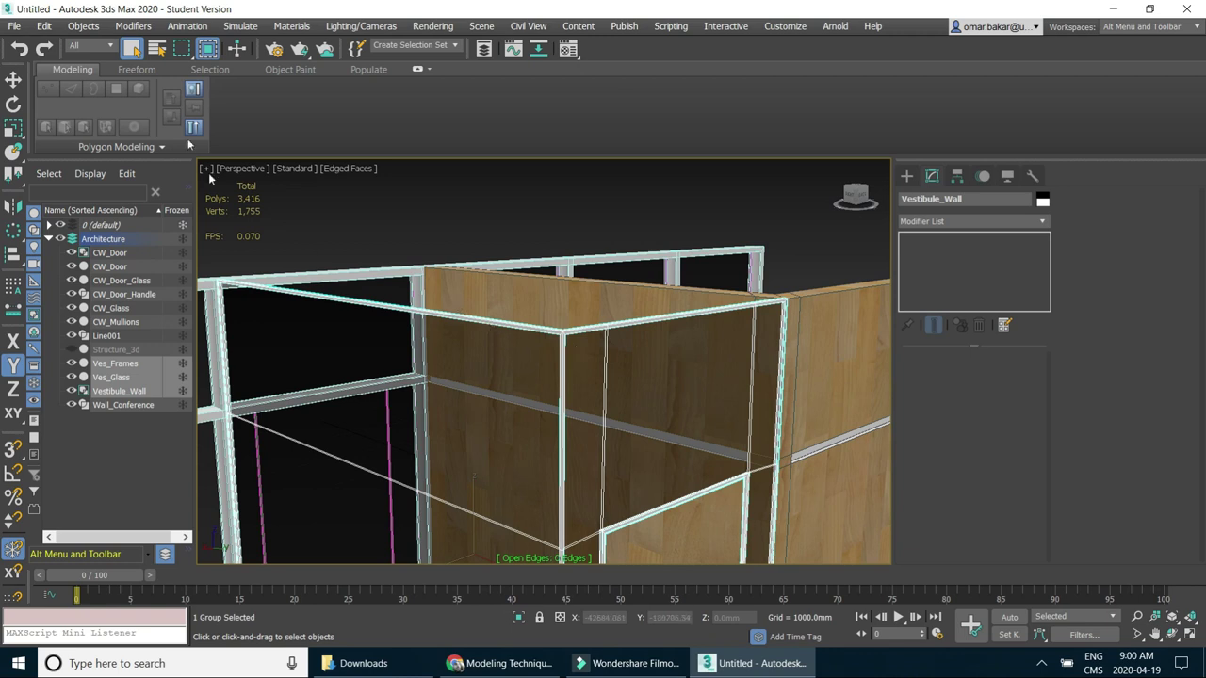
click(47, 27)
mouse_move(83, 25)
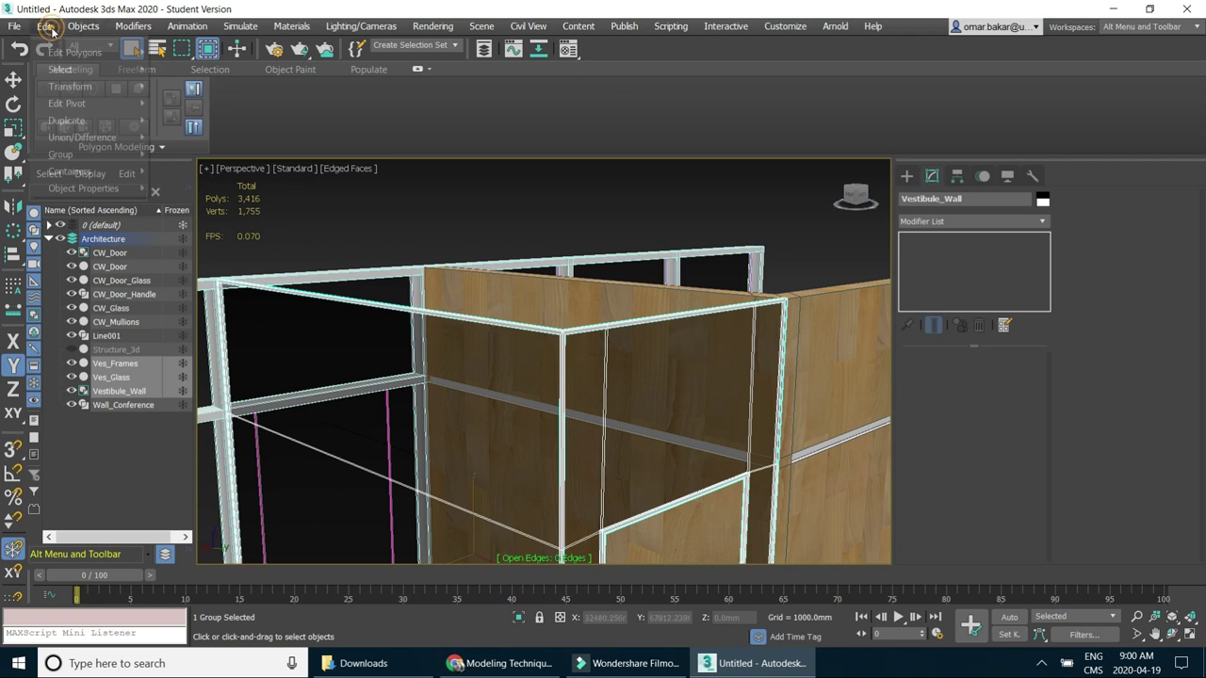
click(206, 9)
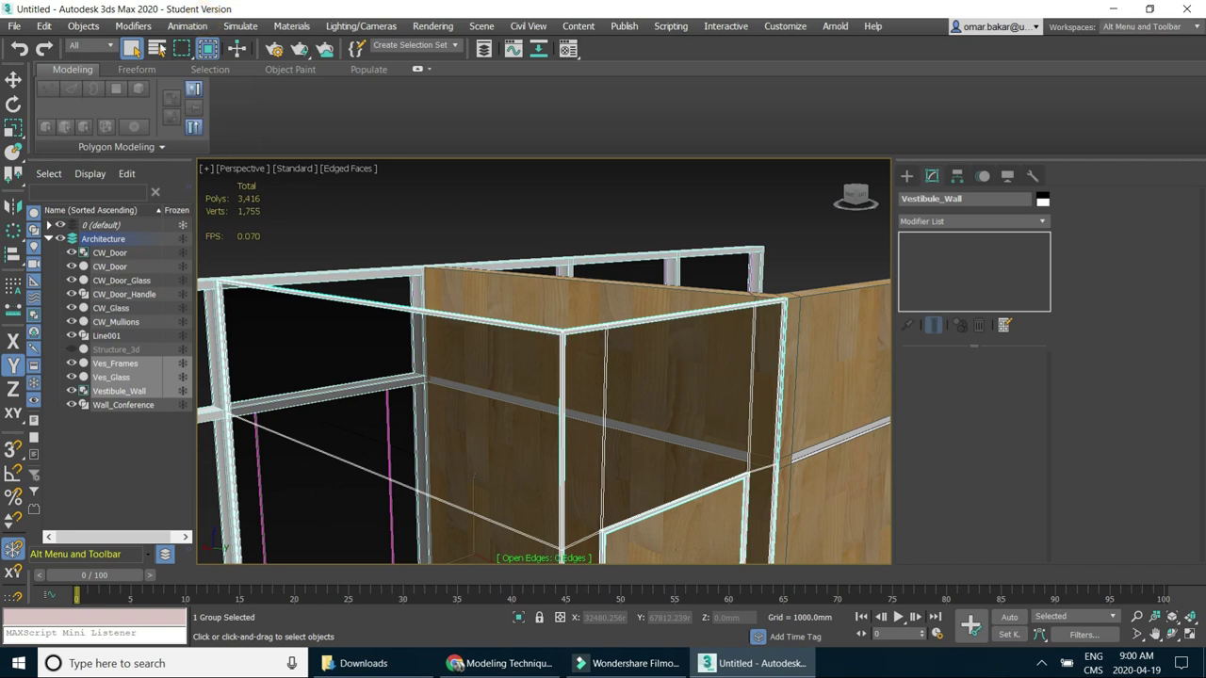
click(44, 26)
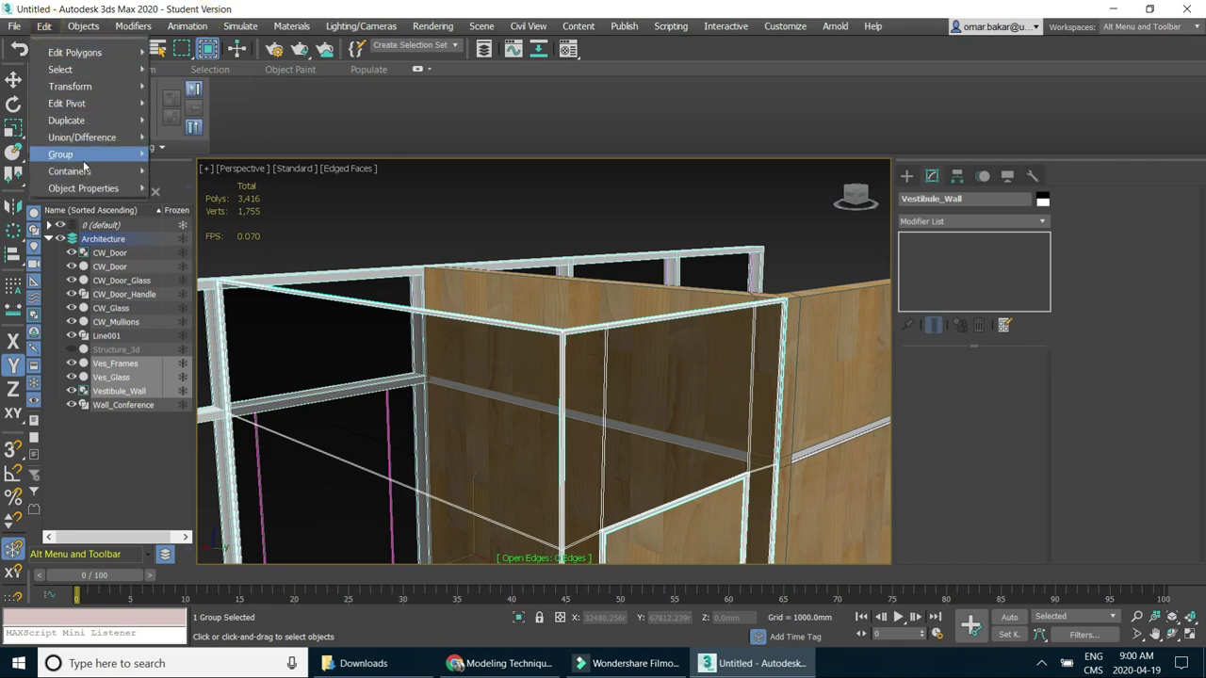
click(133, 26)
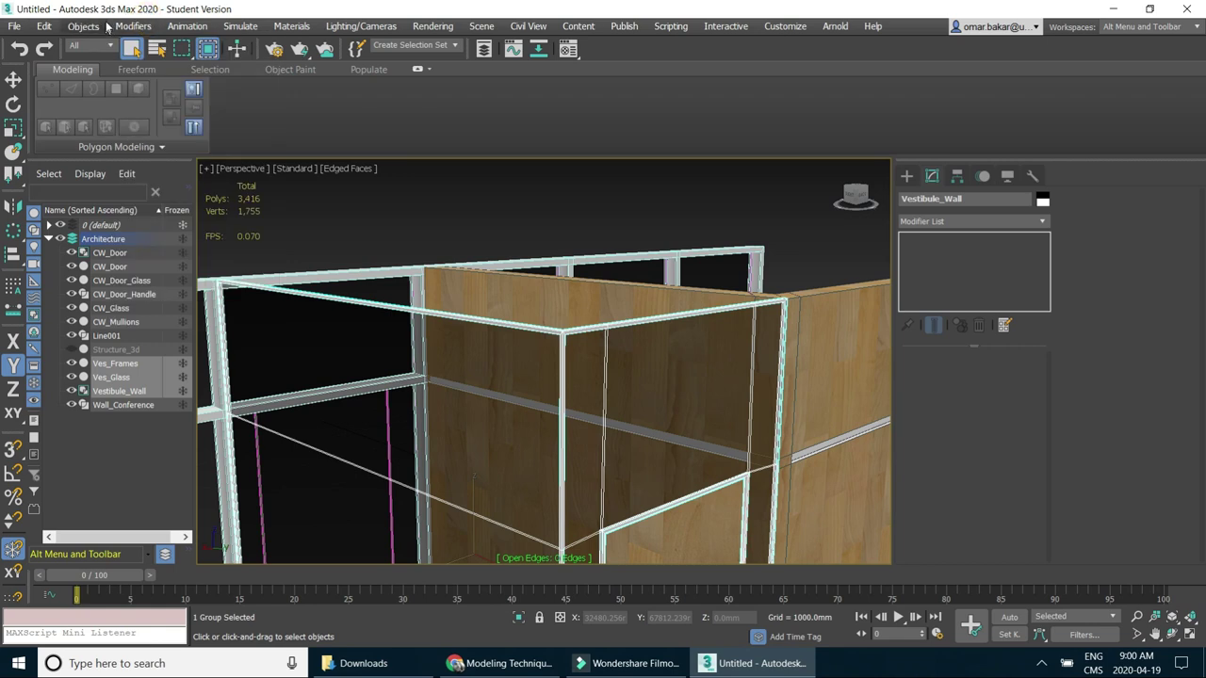
Frame the wall assembly from the front and select CW_Door in the Scene Explorer.
scroll(680, 295, down, 5)
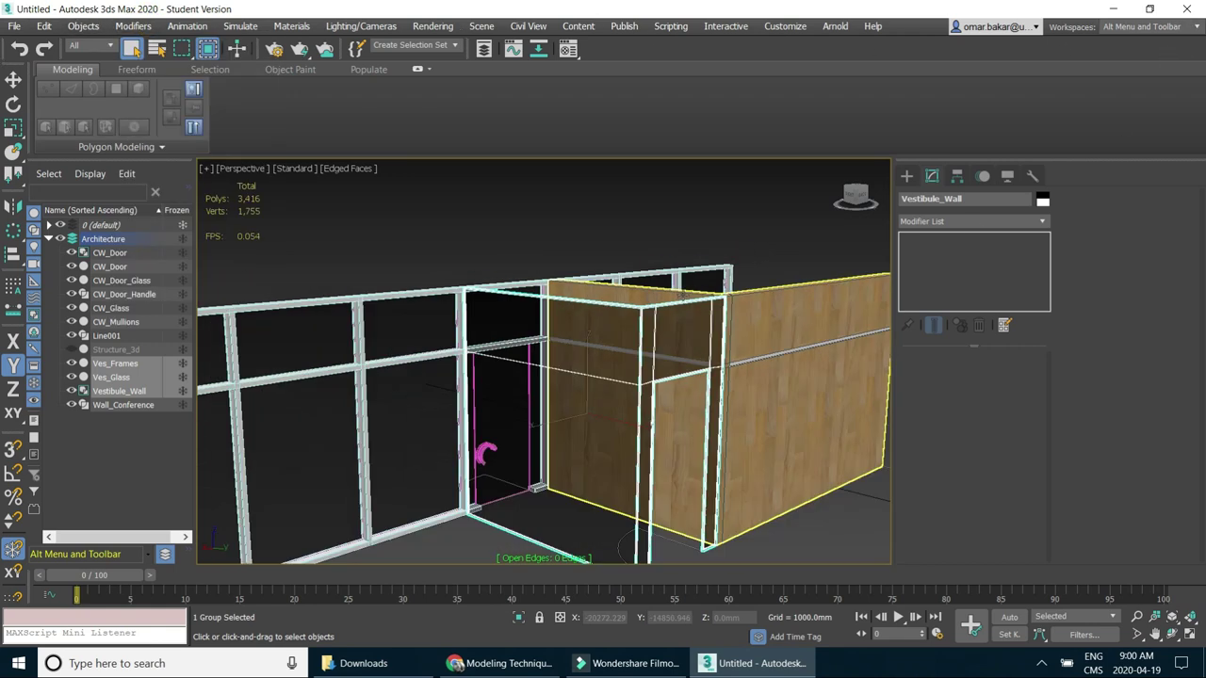
middle_drag(679, 395, 586, 330)
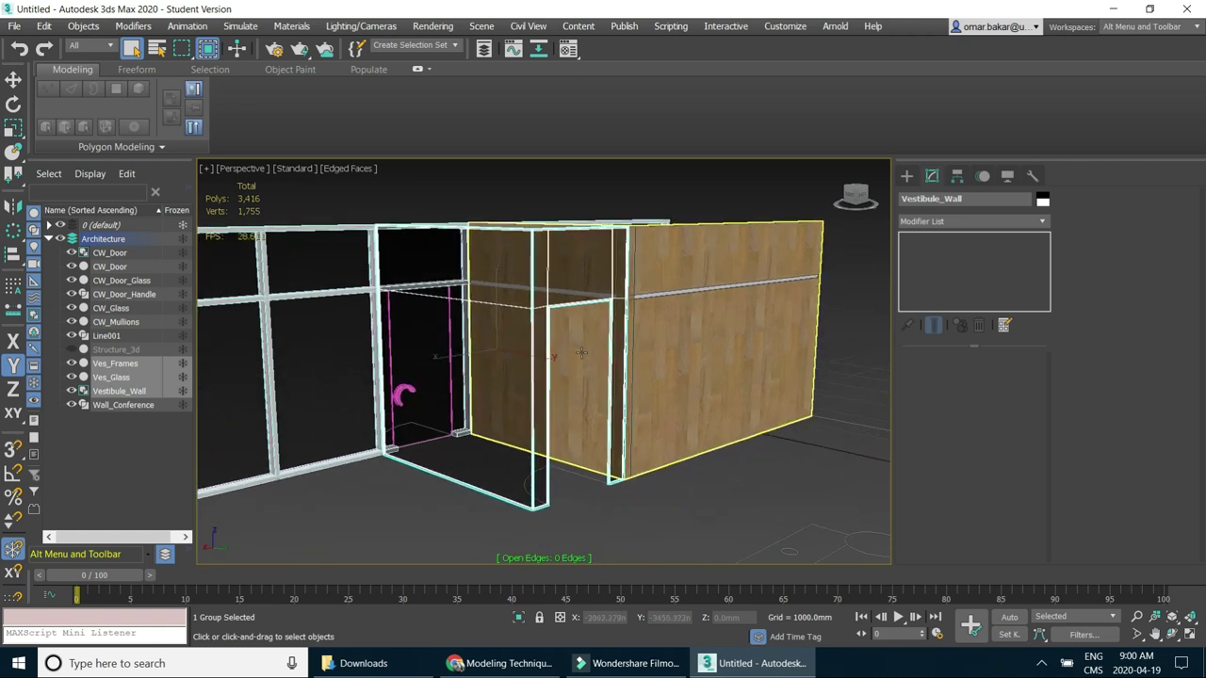
mouse_move(543, 417)
alt+middle_down()
mouse_move(523, 410)
mouse_move(700, 427)
alt+middle_up()
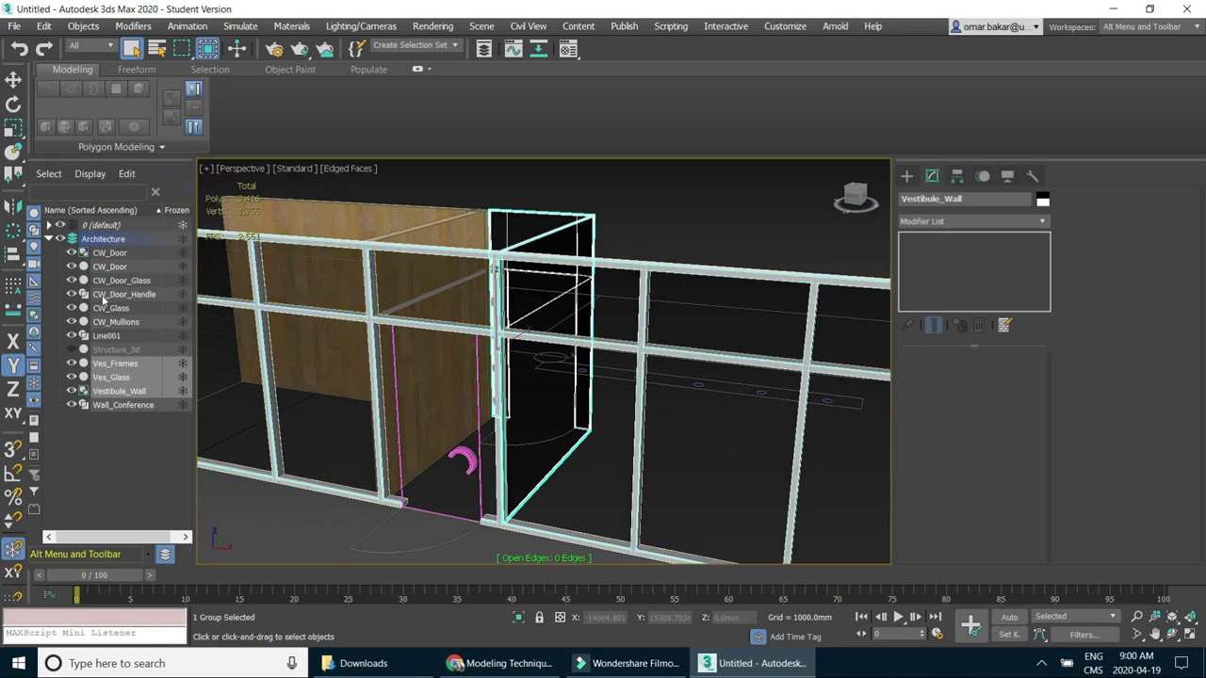
click(106, 254)
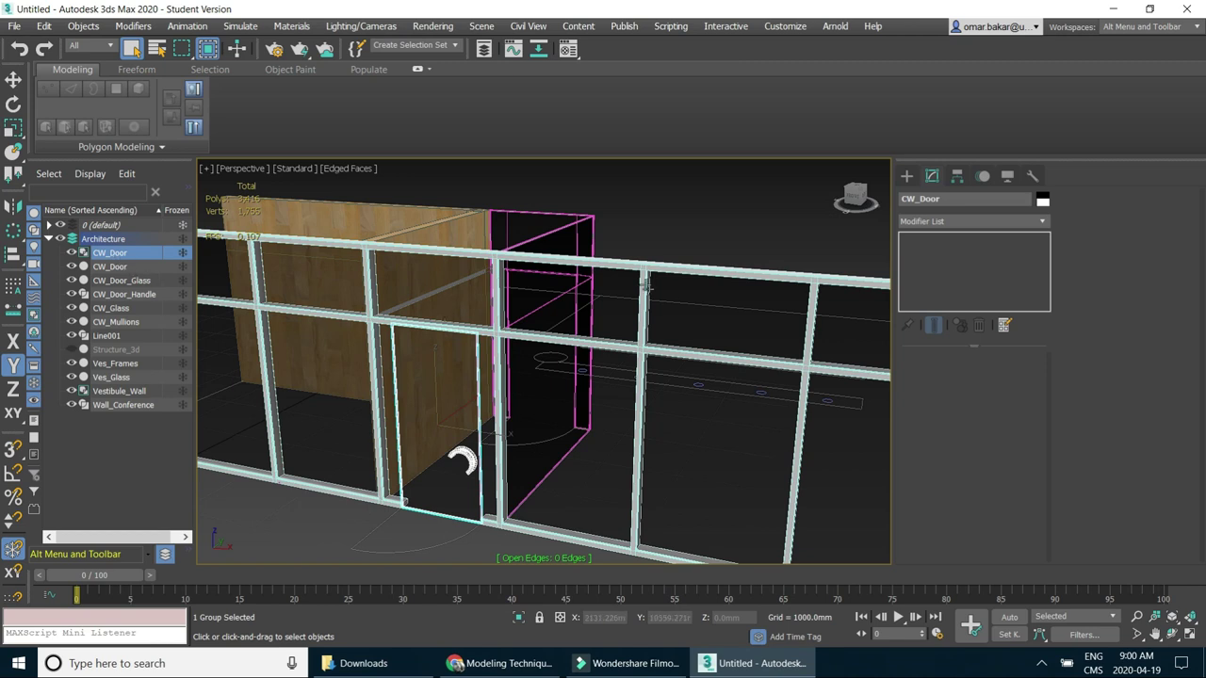
Maximize the top view around the door and clone CW_Door as an instance named CW_Door001.
click(1189, 635)
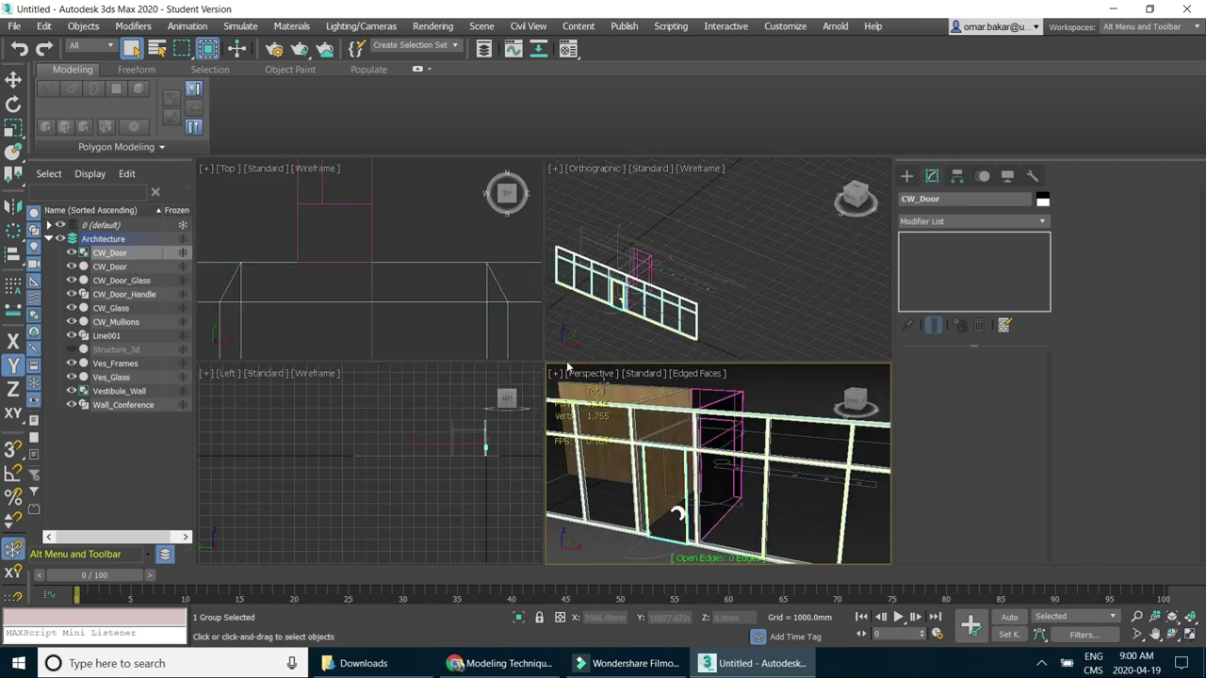
scroll(405, 280, down, 3)
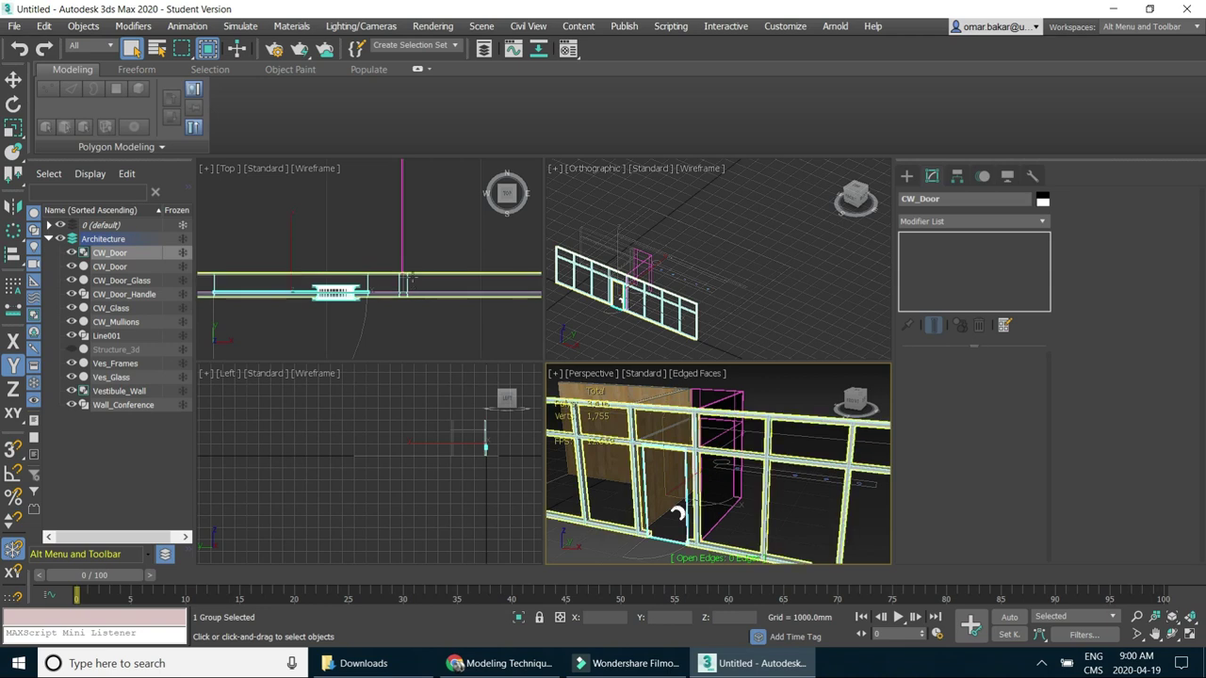
scroll(430, 282, down, 2)
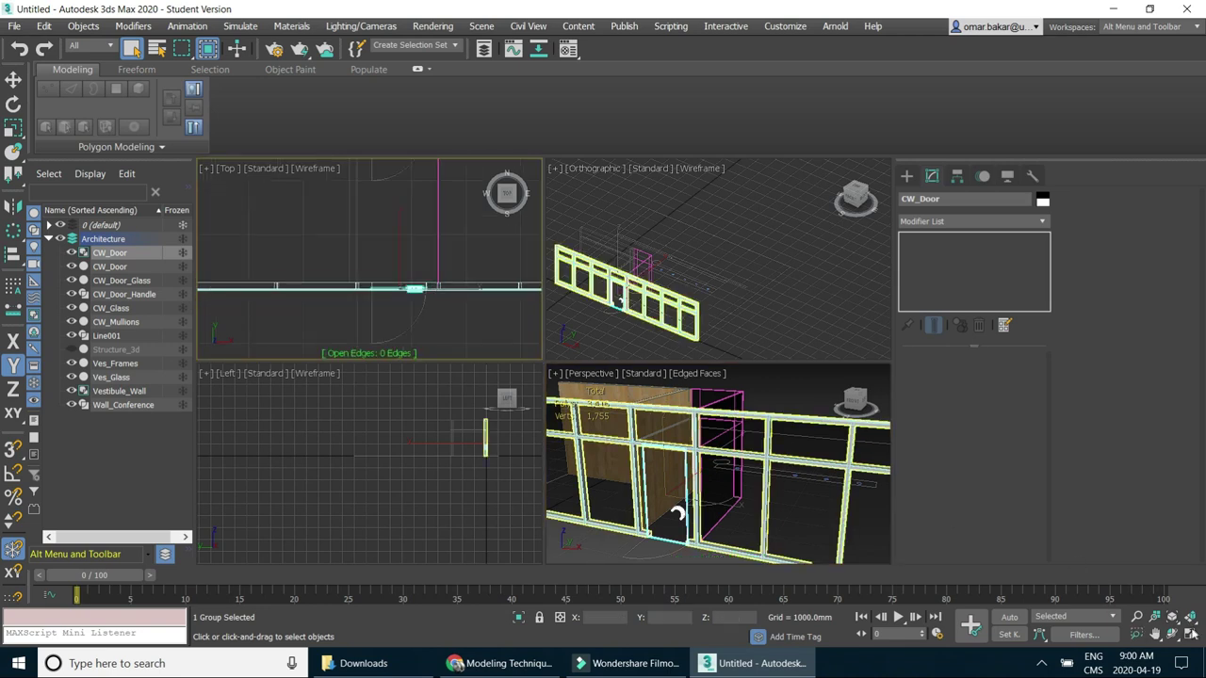
key(alt+w)
mouse_move(669, 361)
middle_down()
mouse_move(622, 412)
mouse_move(617, 437)
middle_up()
scroll(631, 404, down, 2)
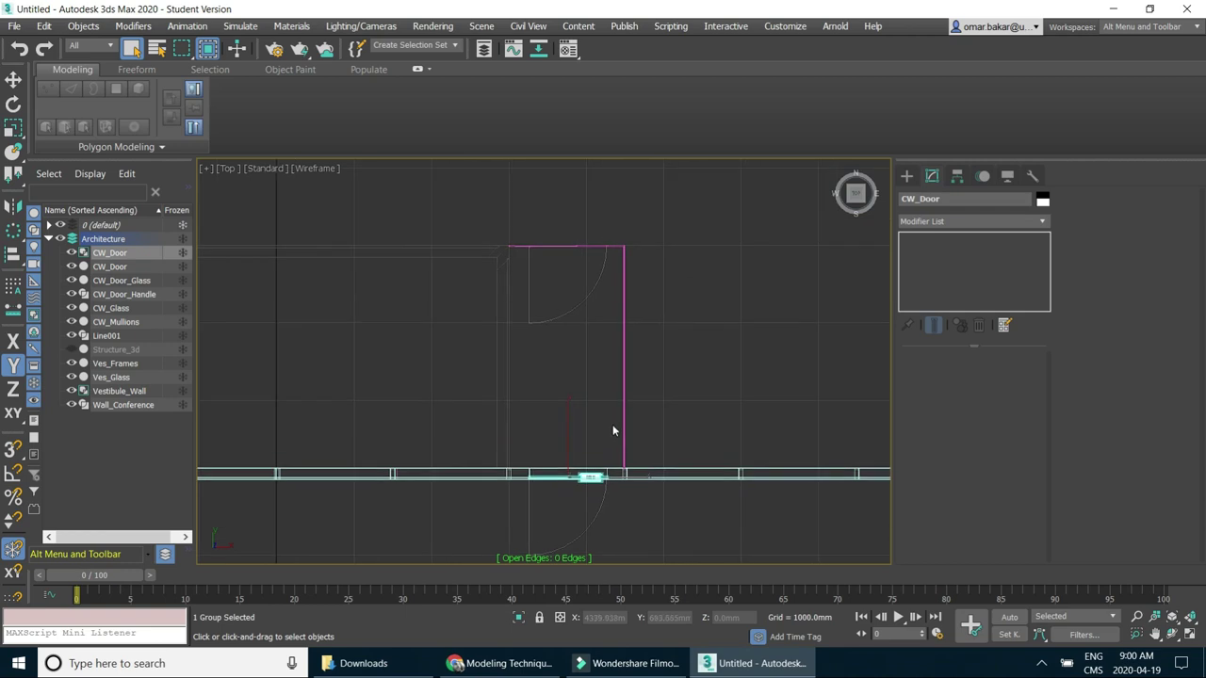
key(ctrl+v)
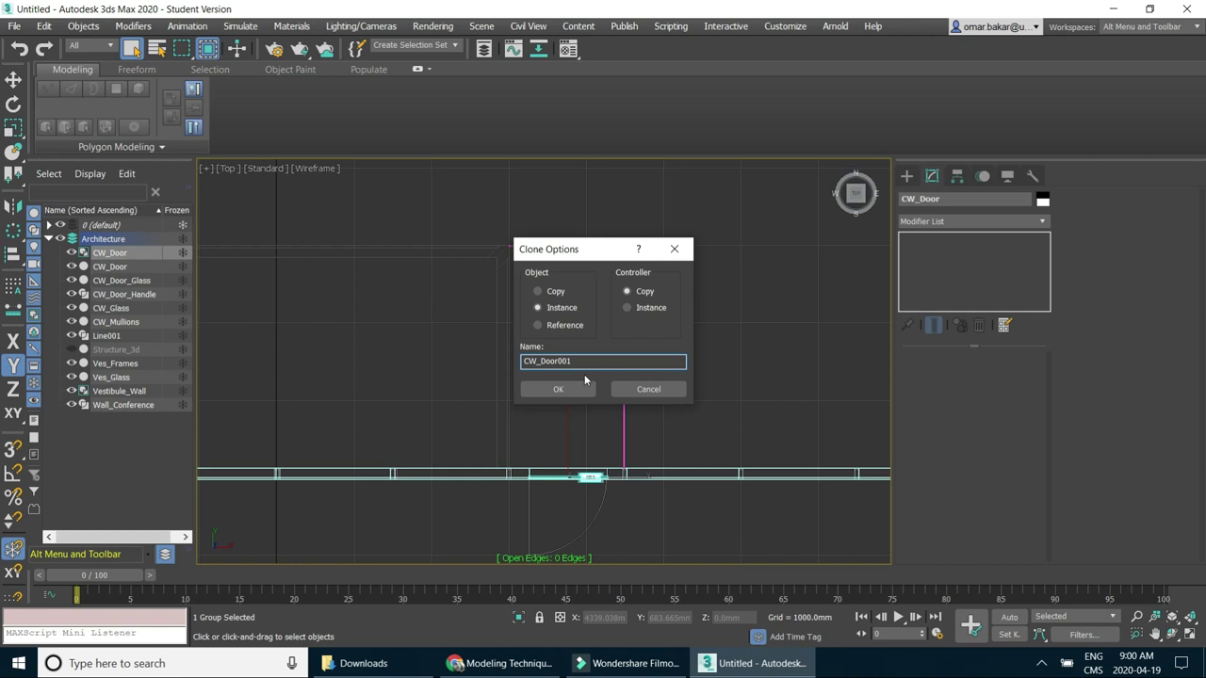
click(559, 390)
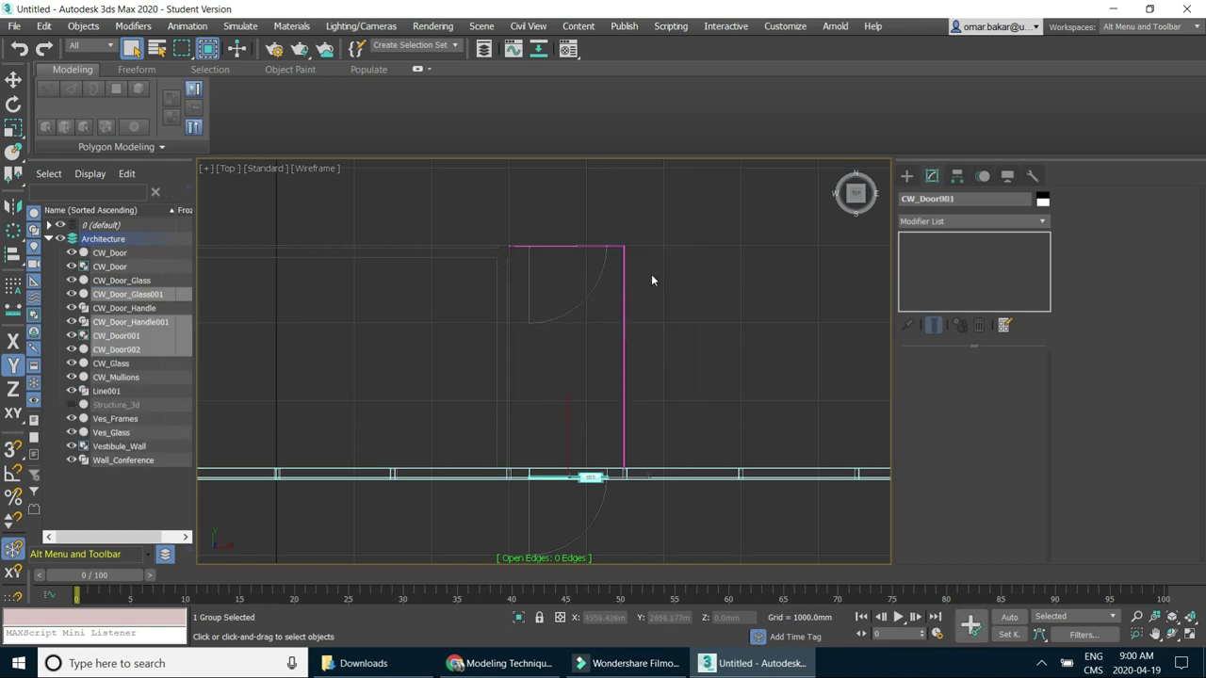
Move CW_Door001 up along Y into the upper wall's doorway, about 2987 mm.
click(13, 79)
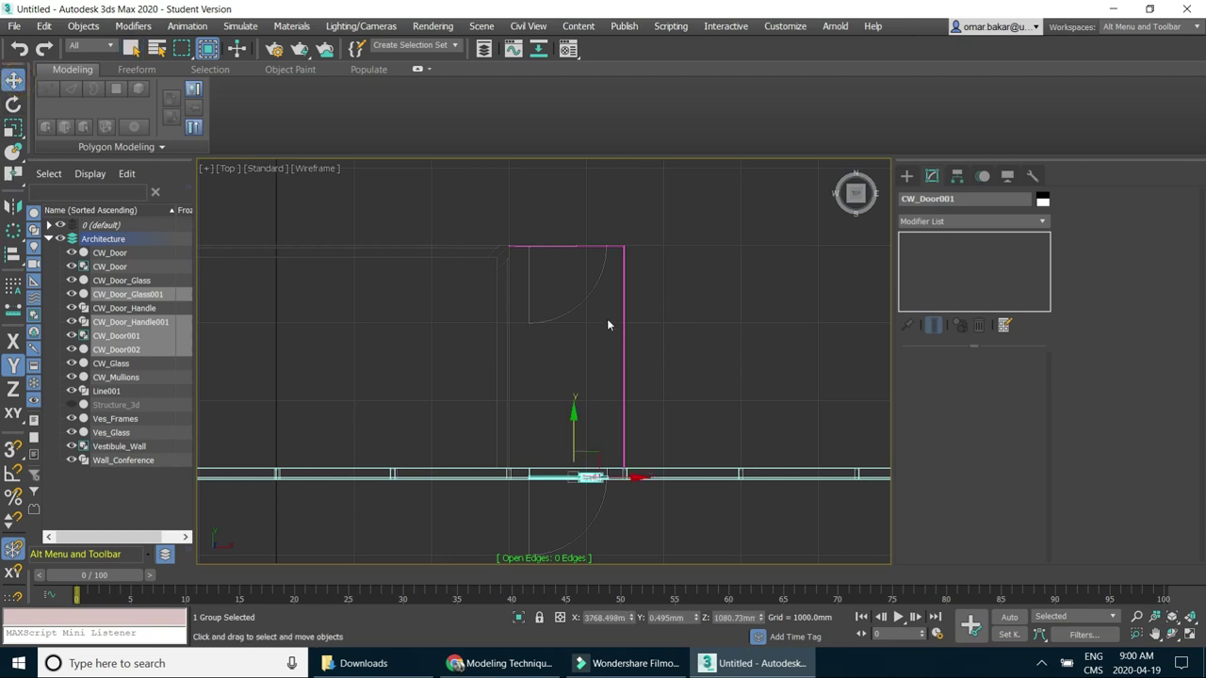
drag(578, 415, 571, 176)
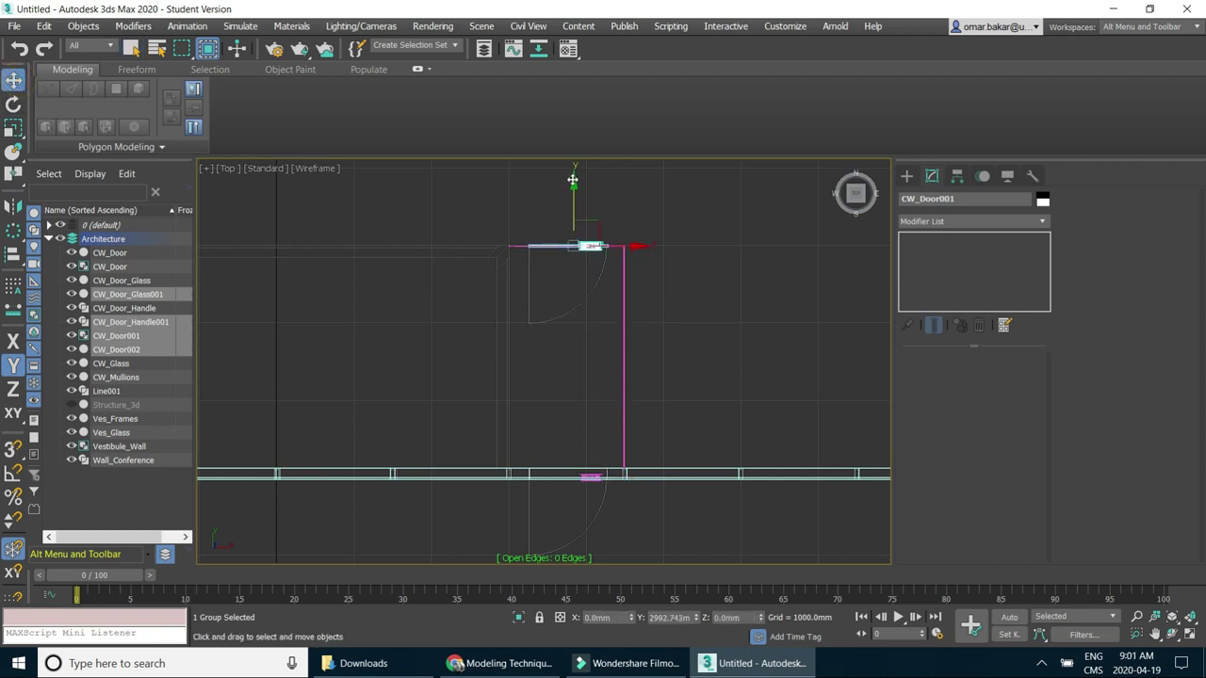
scroll(571, 233, up, 3)
scroll(571, 234, up, 2)
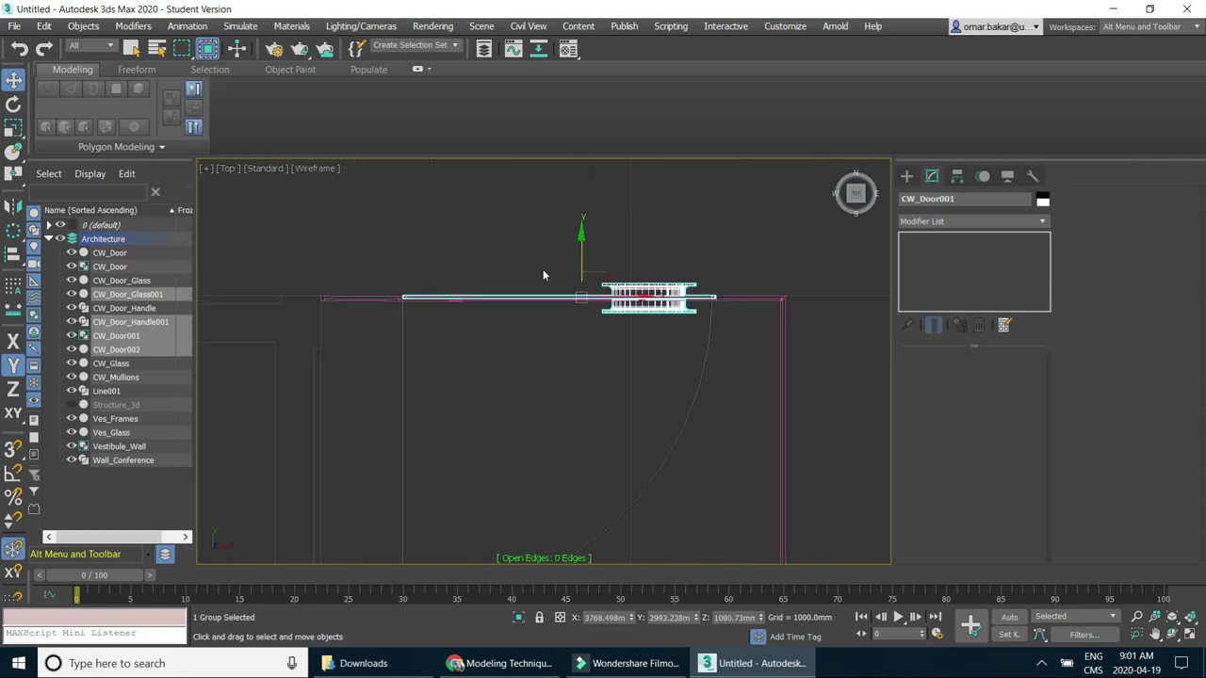
scroll(574, 250, up, 3)
drag(597, 245, 596, 246)
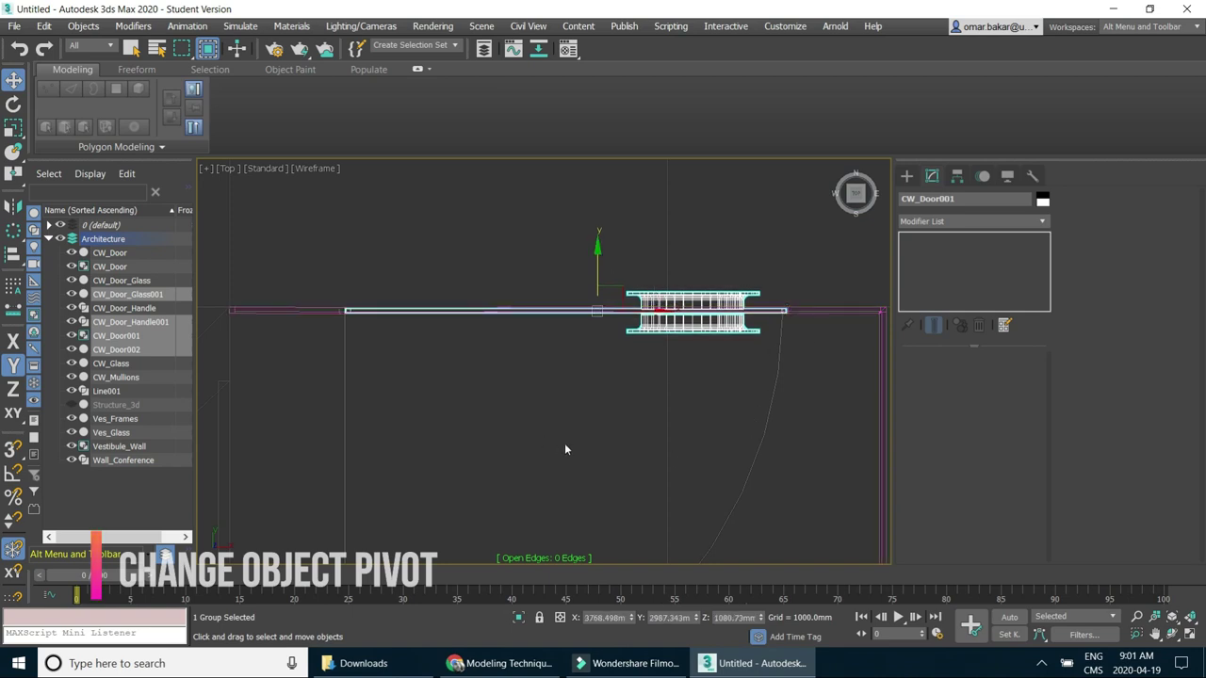
Turn on Affect Pivot Only for CW_Door001 in the Hierarchy panel's Pivot settings.
click(957, 176)
click(975, 221)
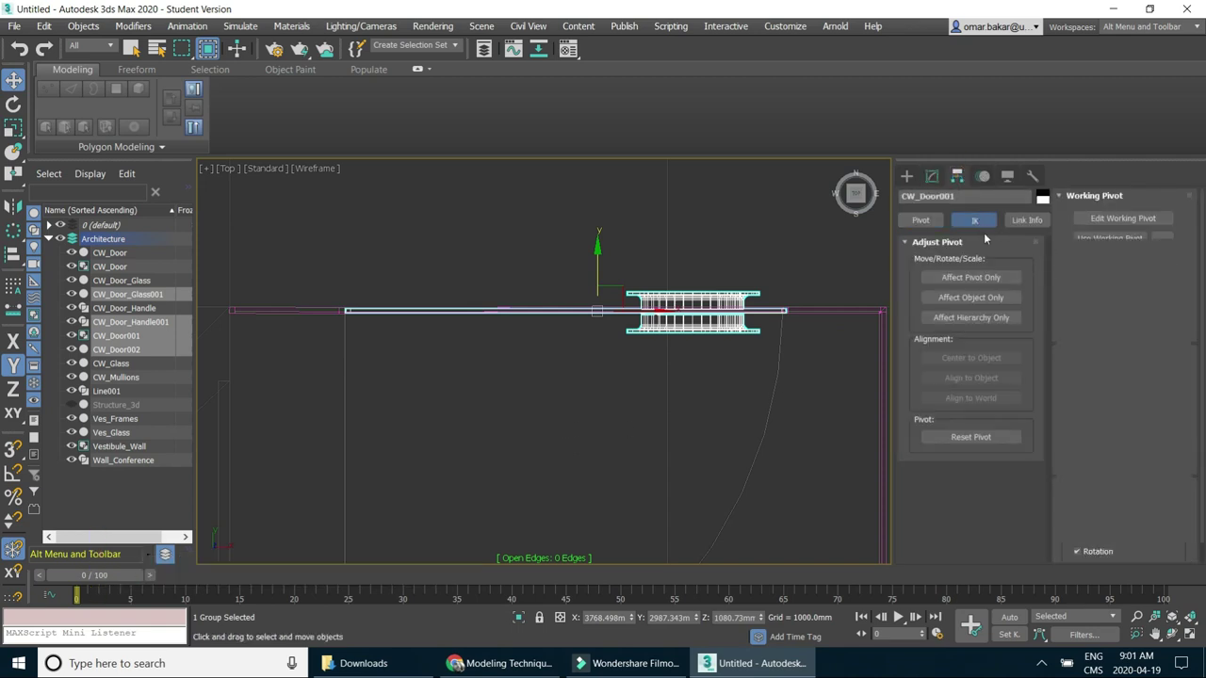
click(920, 221)
click(970, 277)
Snap the door's pivot to the wall corner at its left end, then turn off Affect Pivot Only.
drag(588, 291, 369, 290)
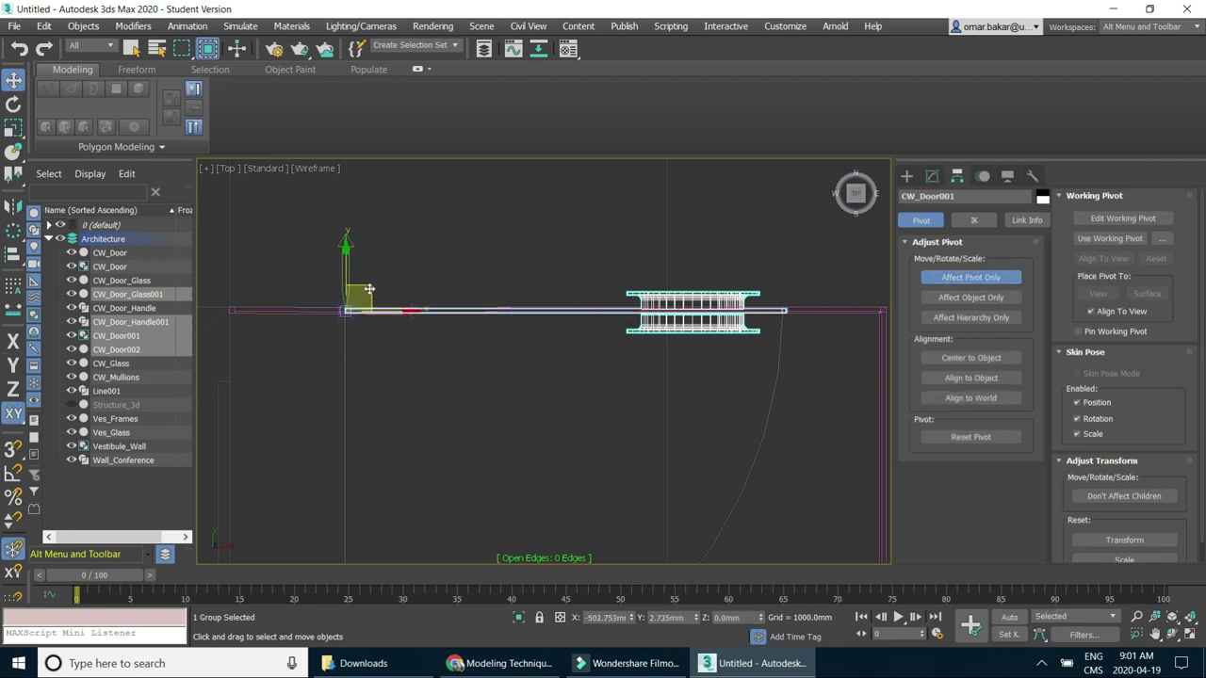
scroll(376, 288, up, 3)
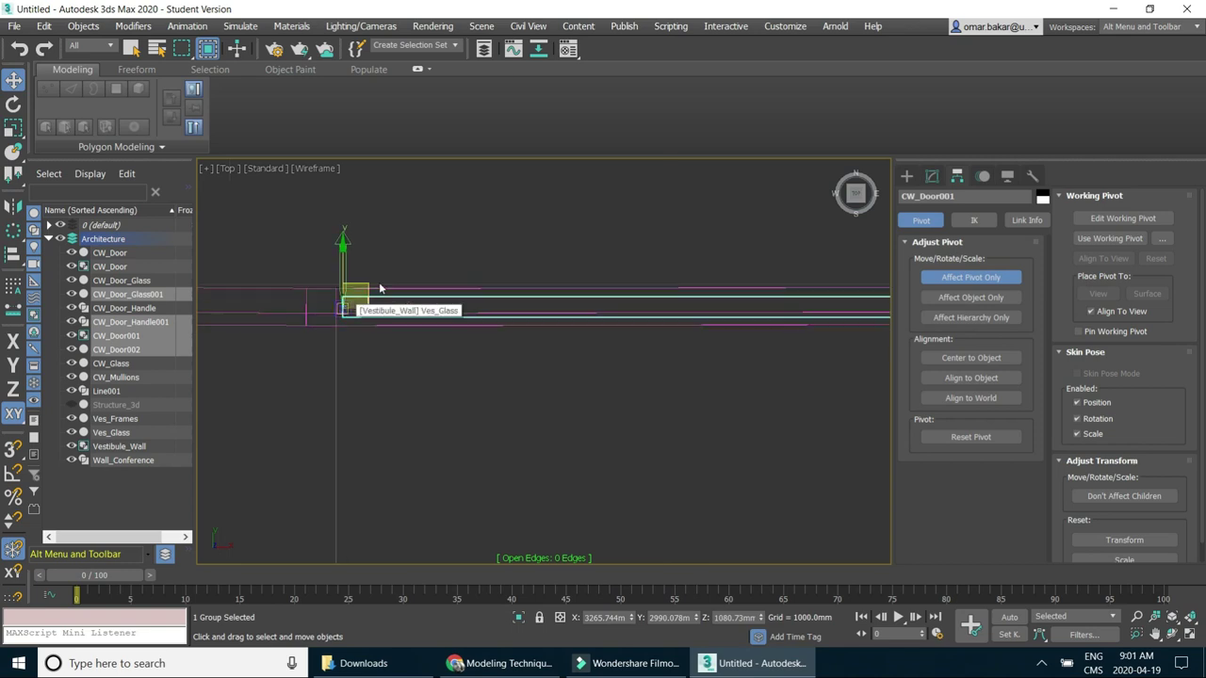
drag(367, 289, 359, 292)
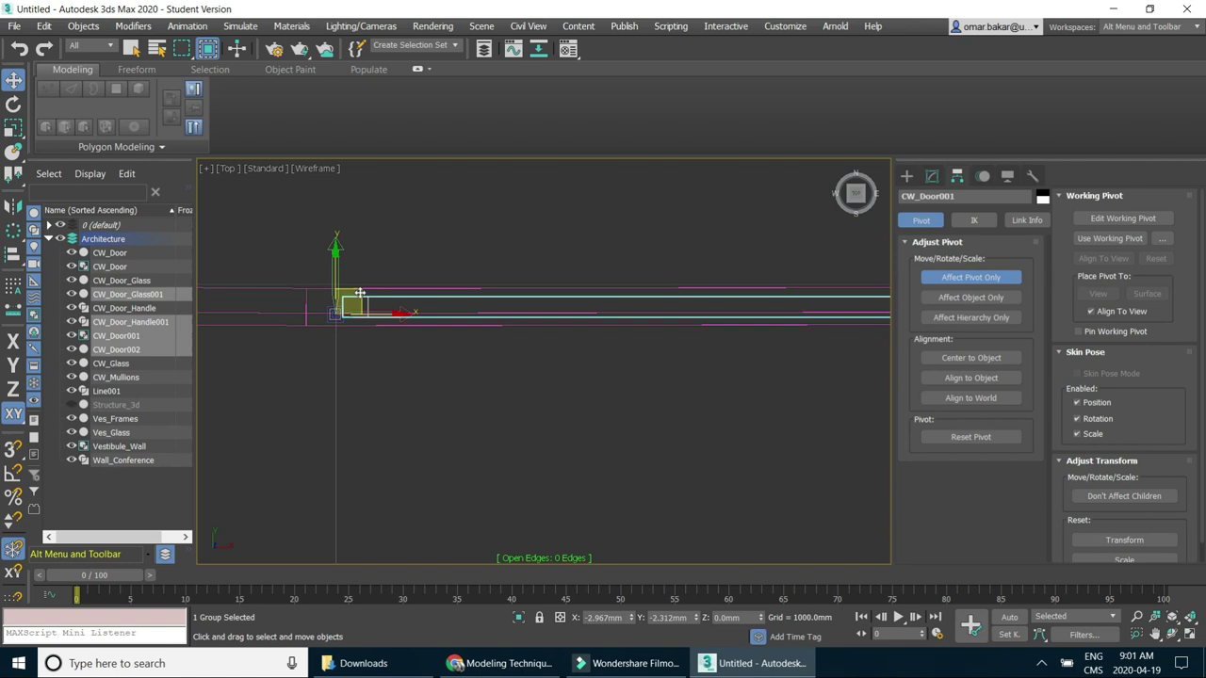
scroll(565, 315, down, 2)
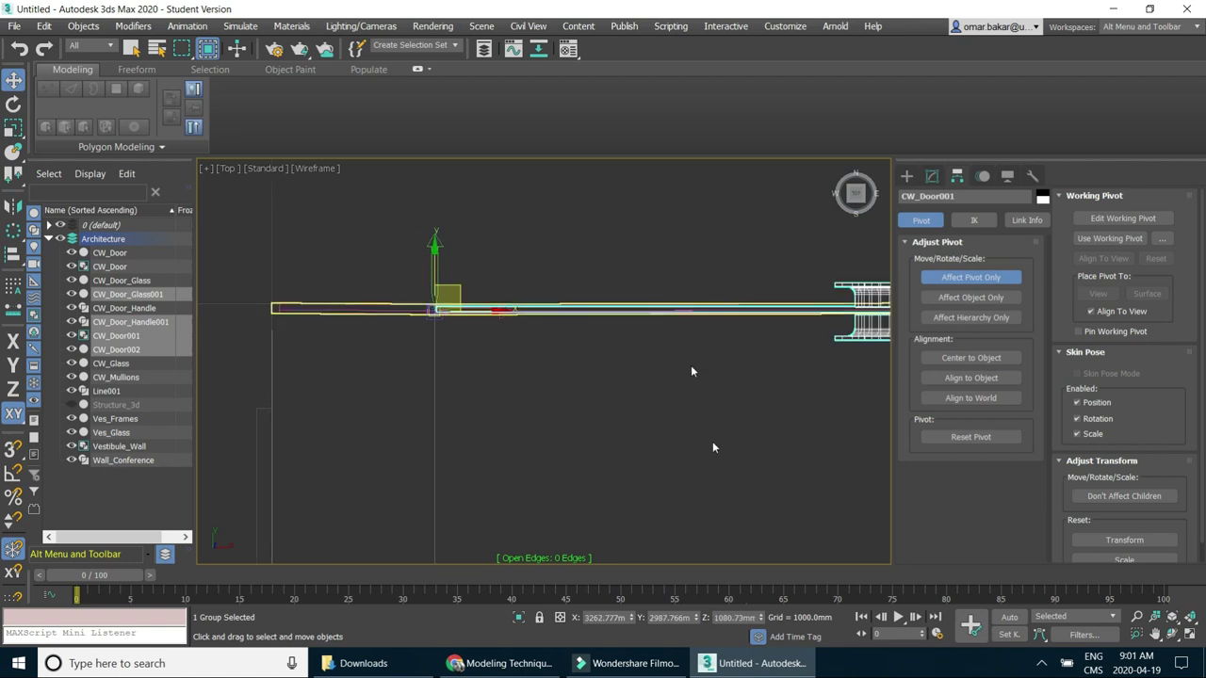
scroll(676, 445, down, 2)
middle_drag(678, 444, 458, 358)
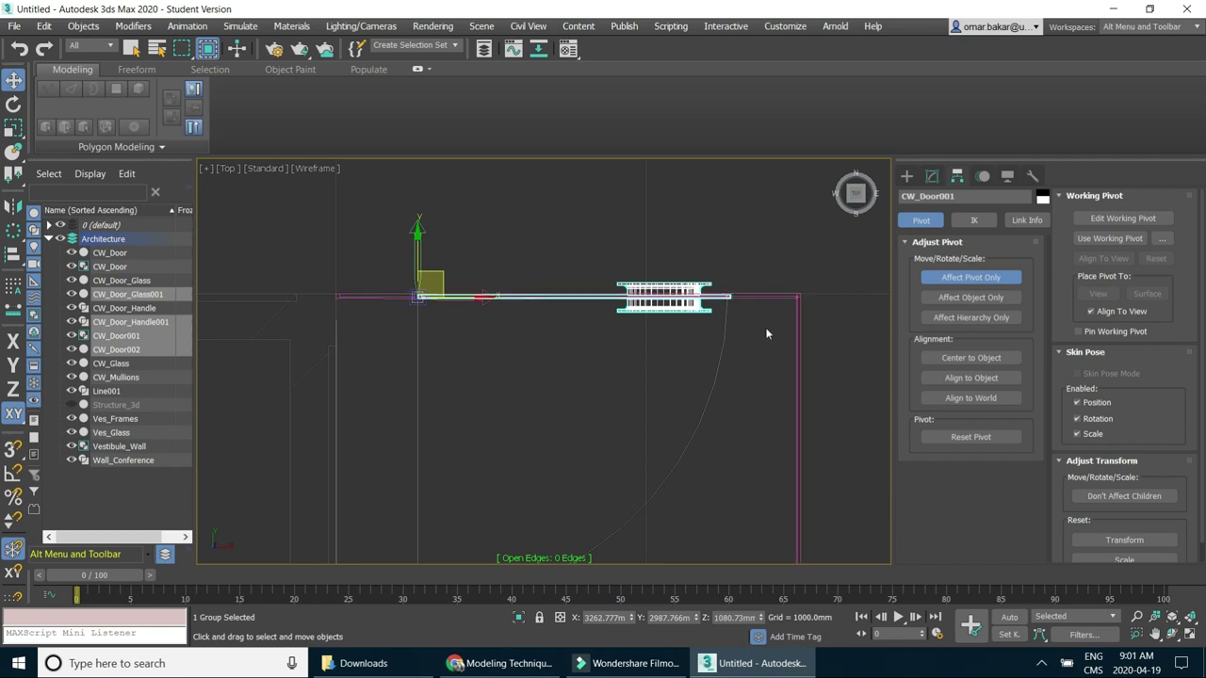
click(952, 277)
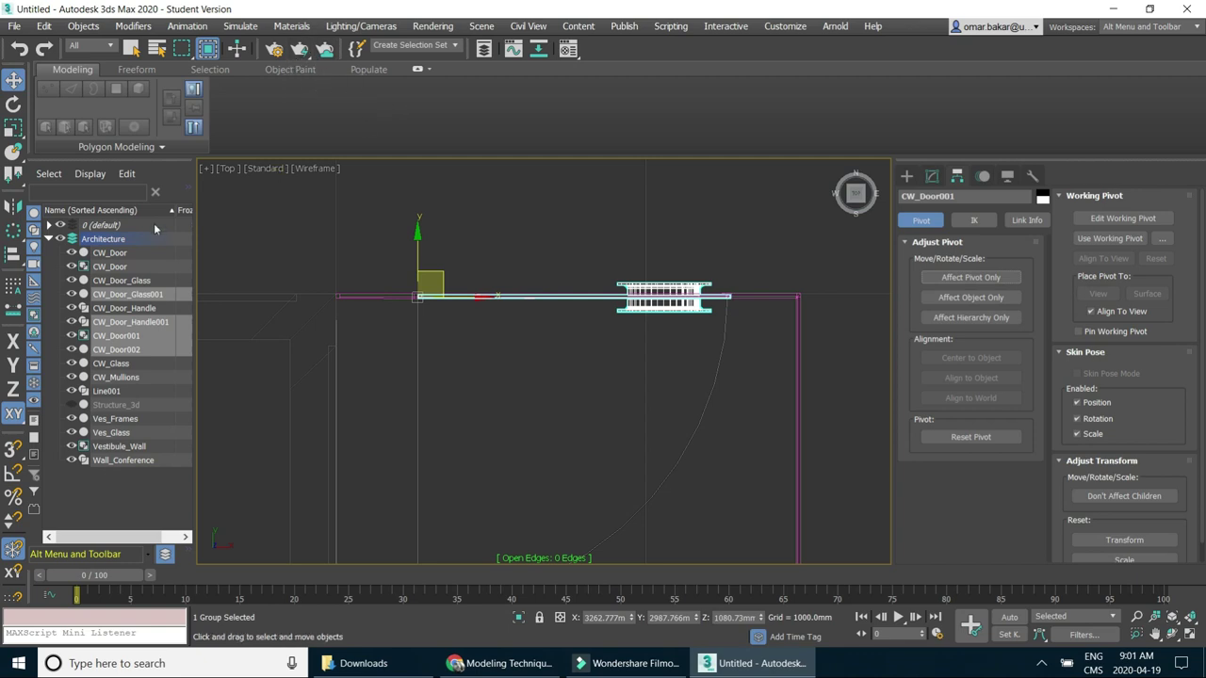
Test-rotate CW_Door001 and undo it, then reactivate Rotate with pivot-only editing toggled.
click(14, 105)
drag(623, 244, 632, 250)
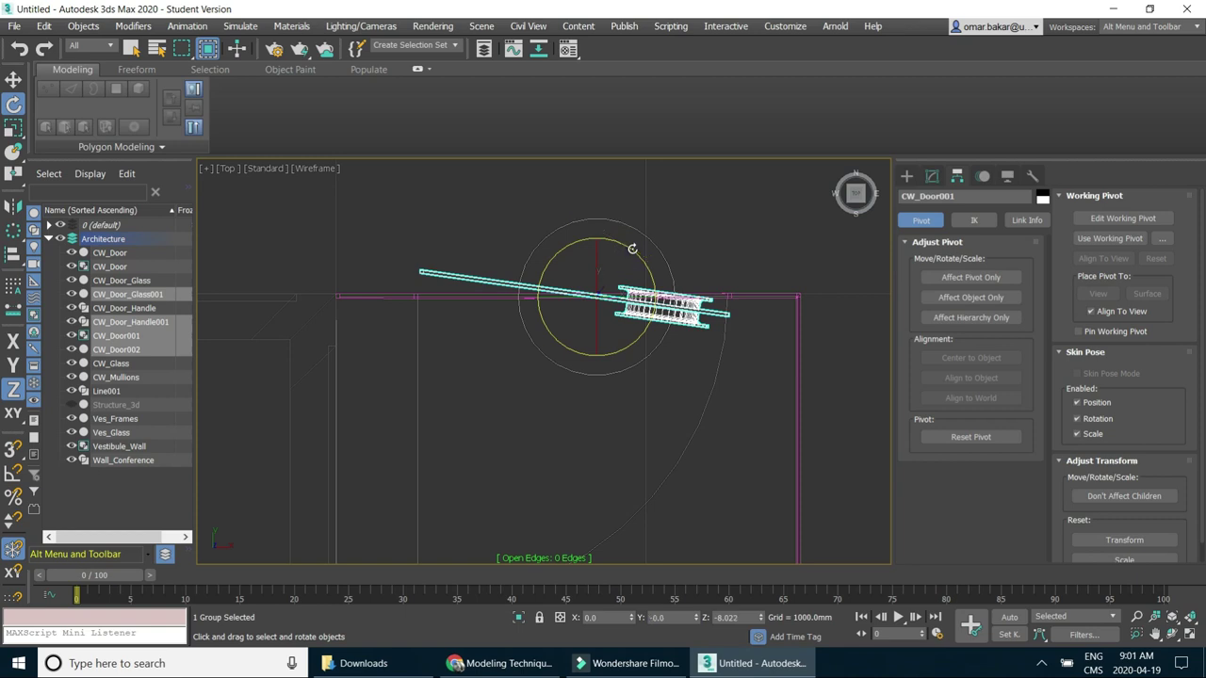
key(ctrl+z)
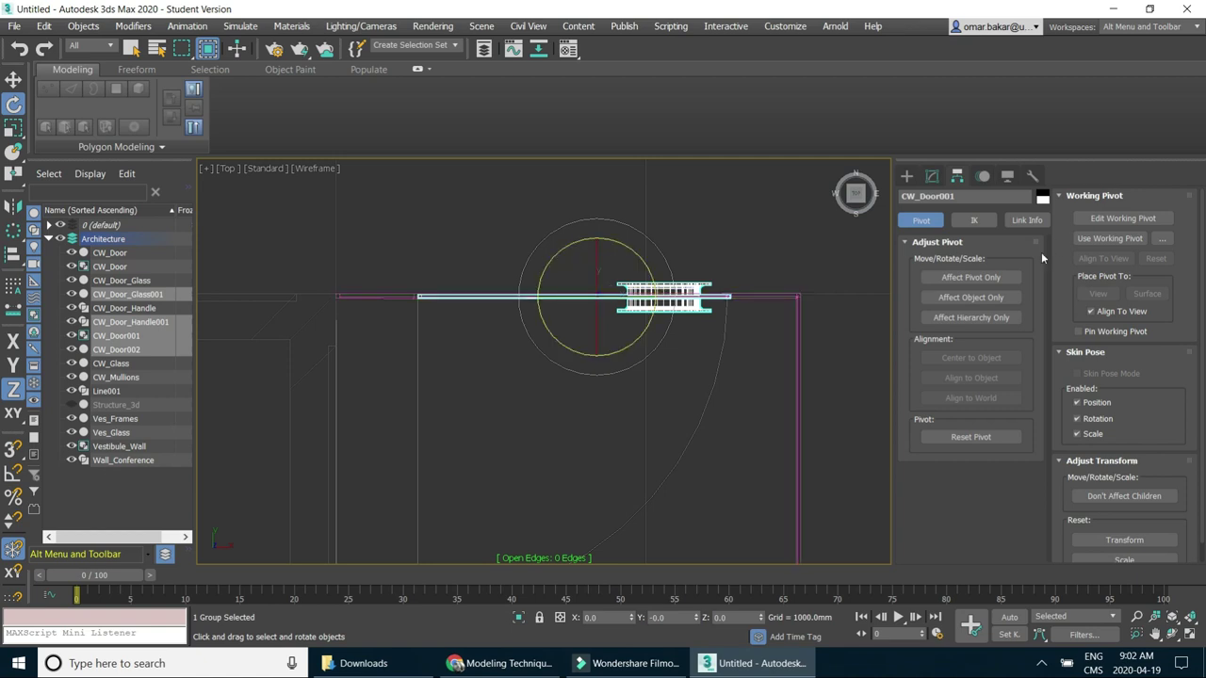
click(984, 276)
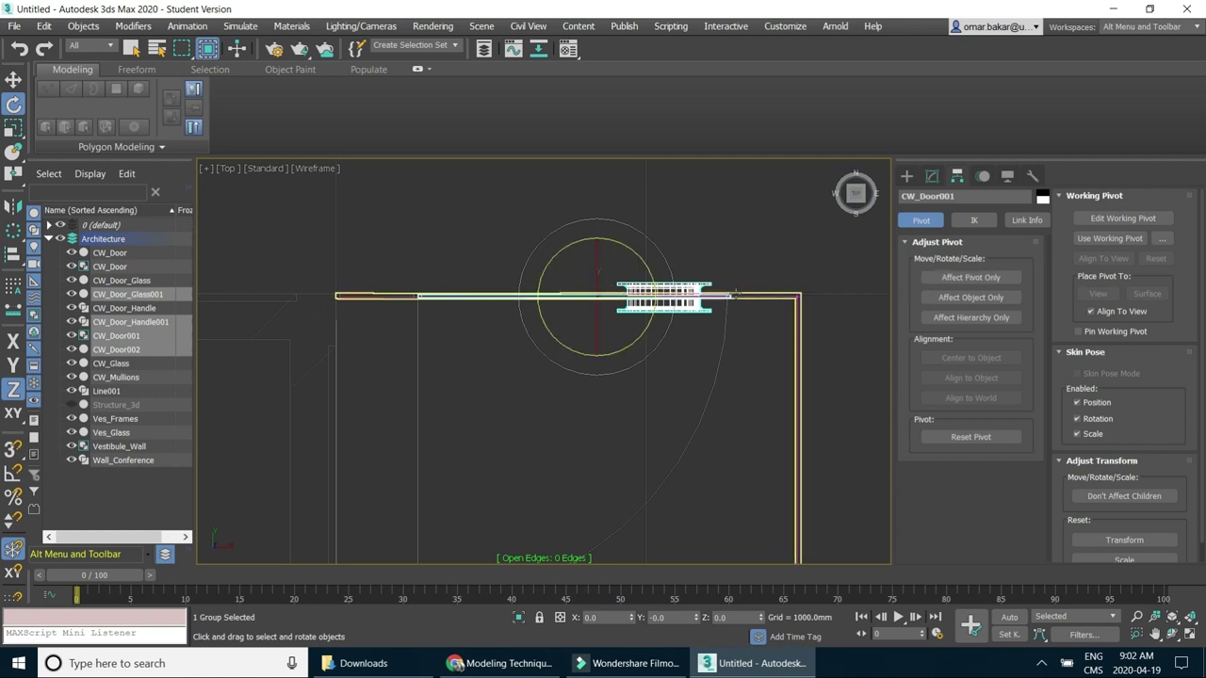
click(14, 80)
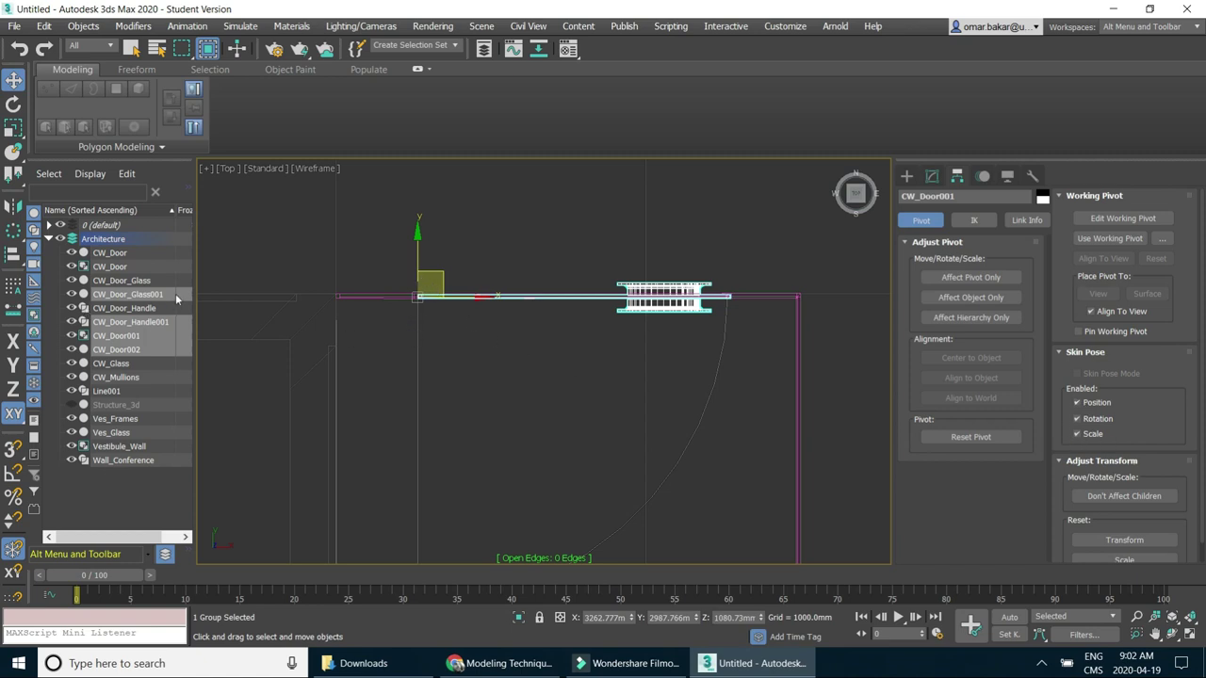
click(13, 104)
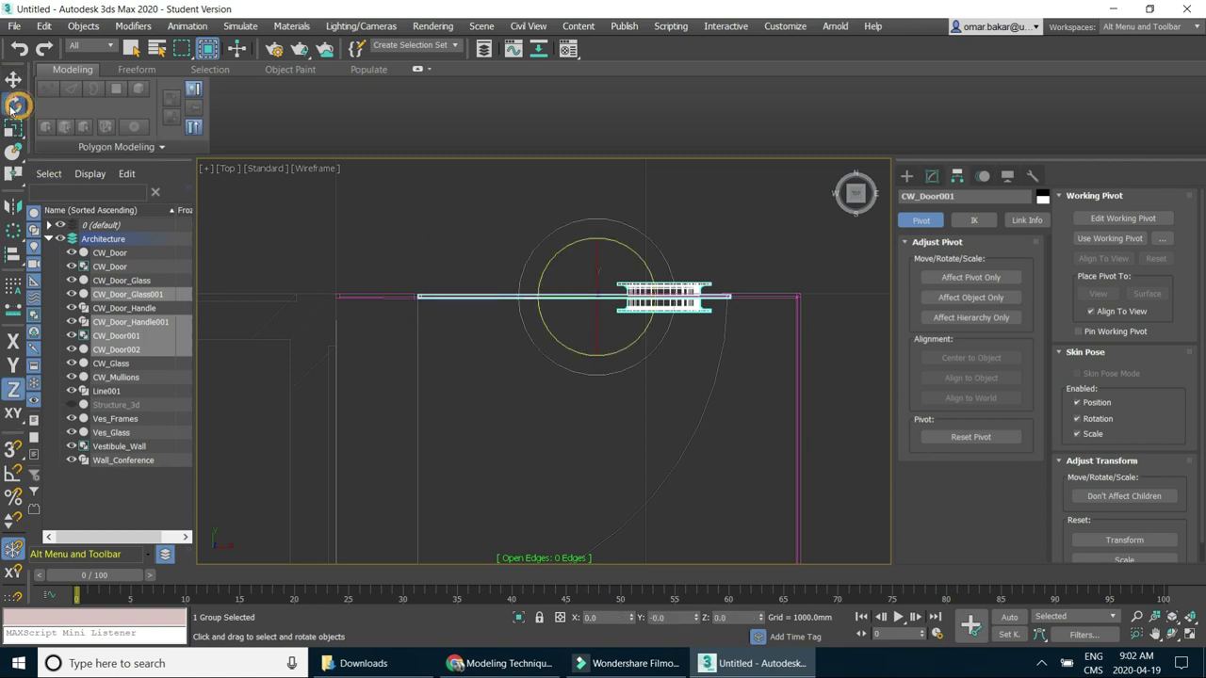
click(959, 279)
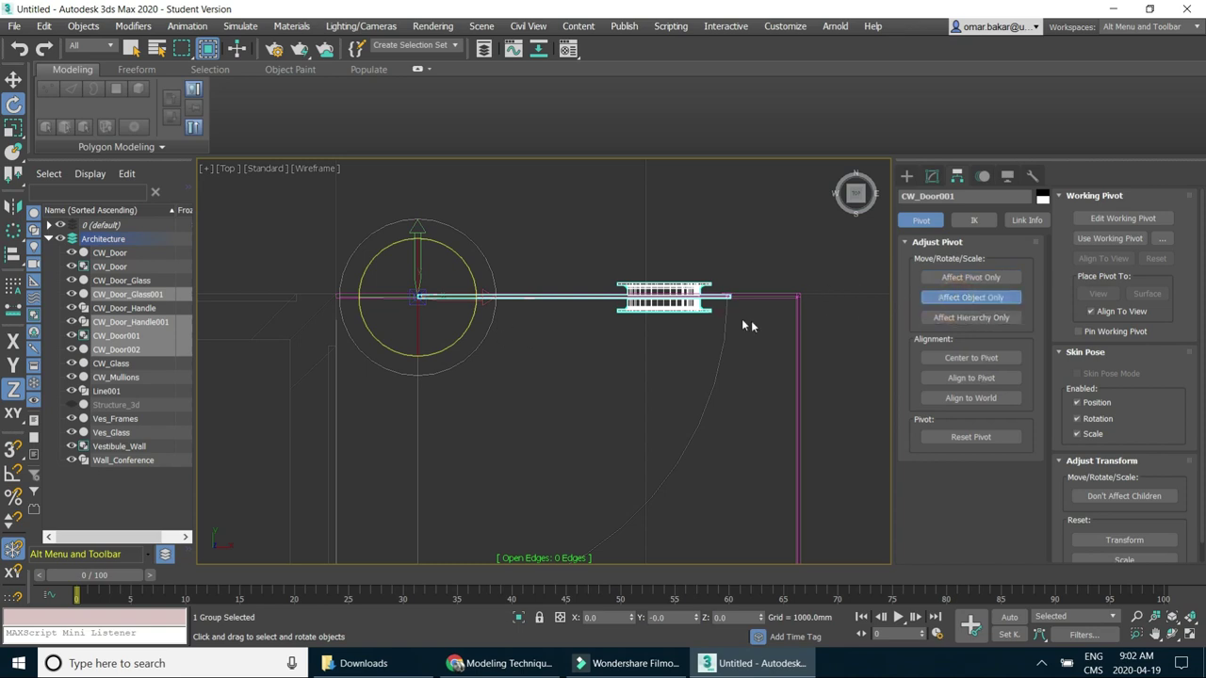
Swing the copied door about its hinge and adjust its angle, then deselect it.
drag(450, 248, 490, 251)
click(995, 306)
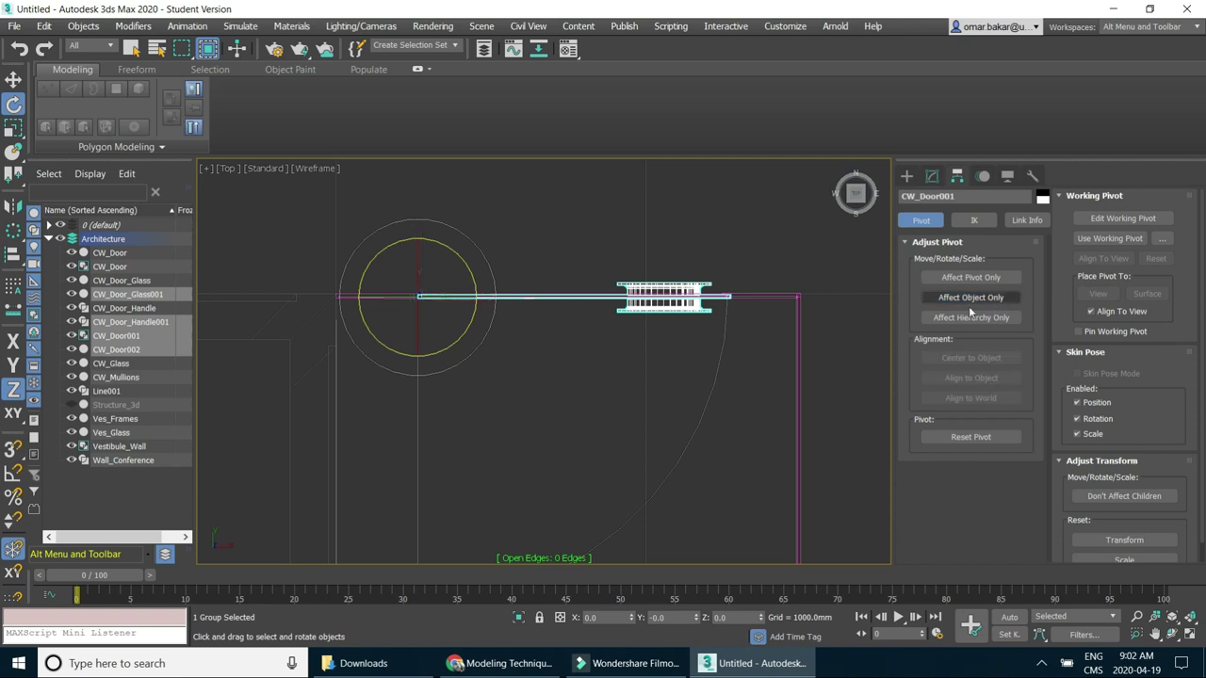
drag(455, 255, 492, 279)
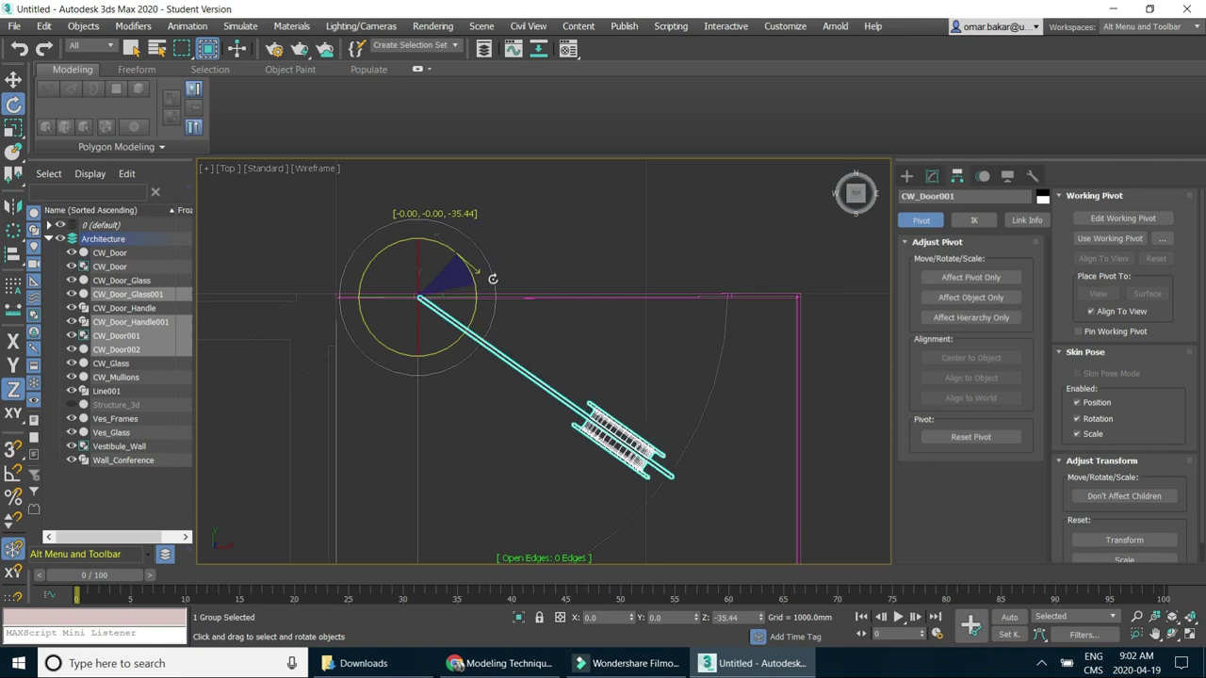
scroll(742, 365, down, 3)
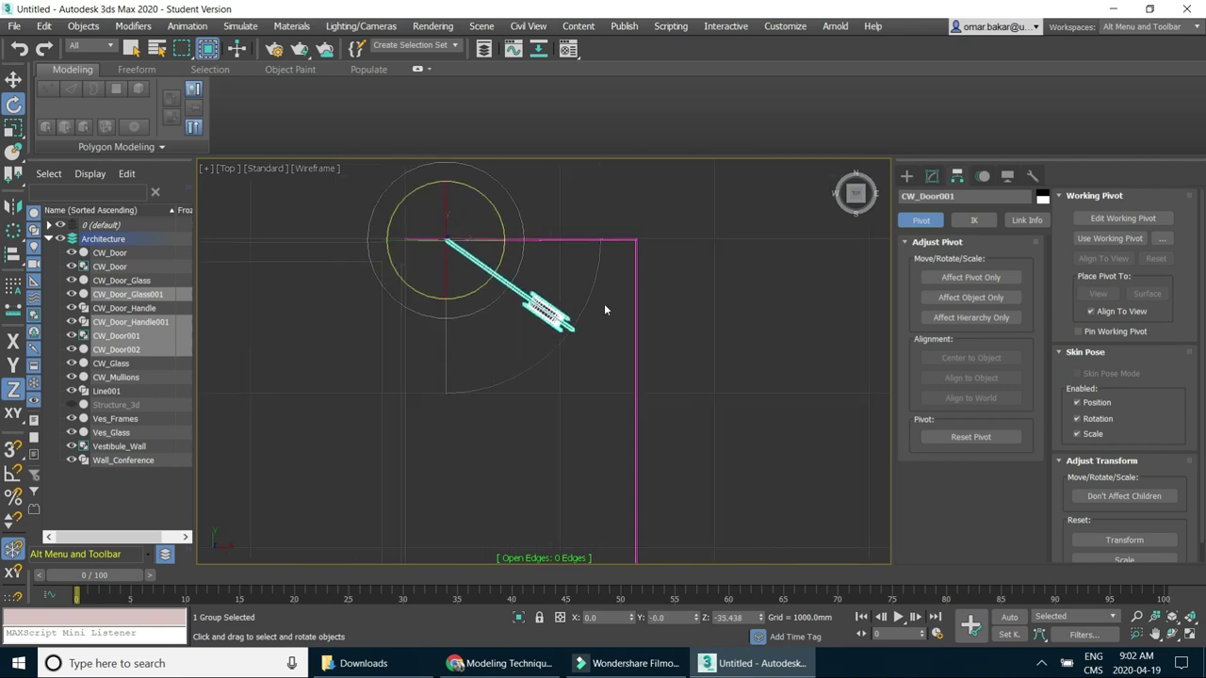
mouse_move(500, 217)
mouse_down()
mouse_move(508, 174)
mouse_move(489, 237)
mouse_move(396, 330)
mouse_move(412, 273)
mouse_move(406, 350)
mouse_move(444, 273)
mouse_move(442, 229)
mouse_move(443, 298)
mouse_up()
scroll(602, 352, down, 2)
scroll(603, 358, down, 2)
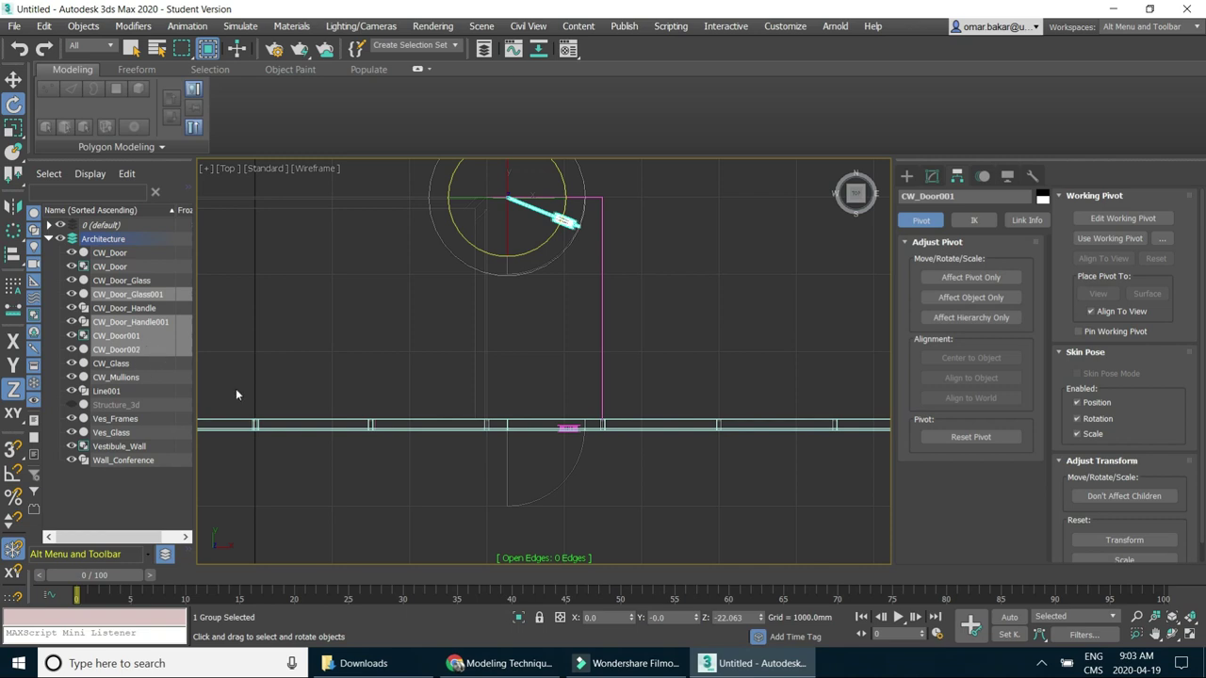
click(642, 509)
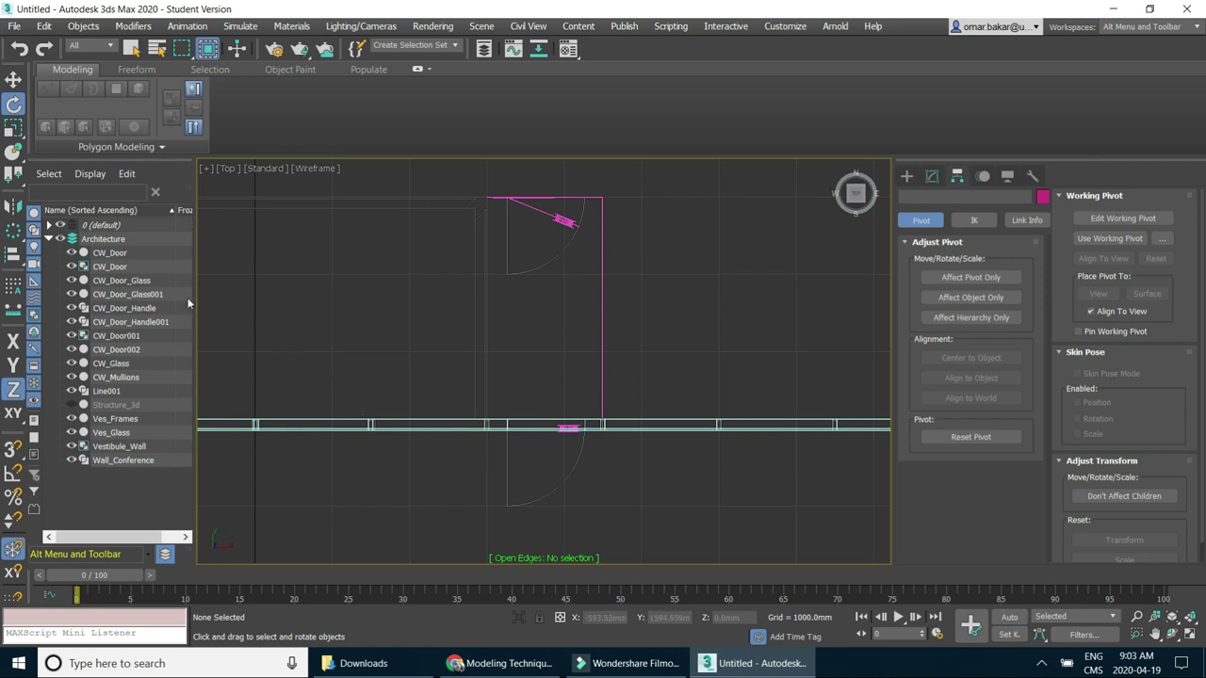
Move the original CW_Door's pivot left to its hinge corner with Affect Pivot Only.
click(118, 268)
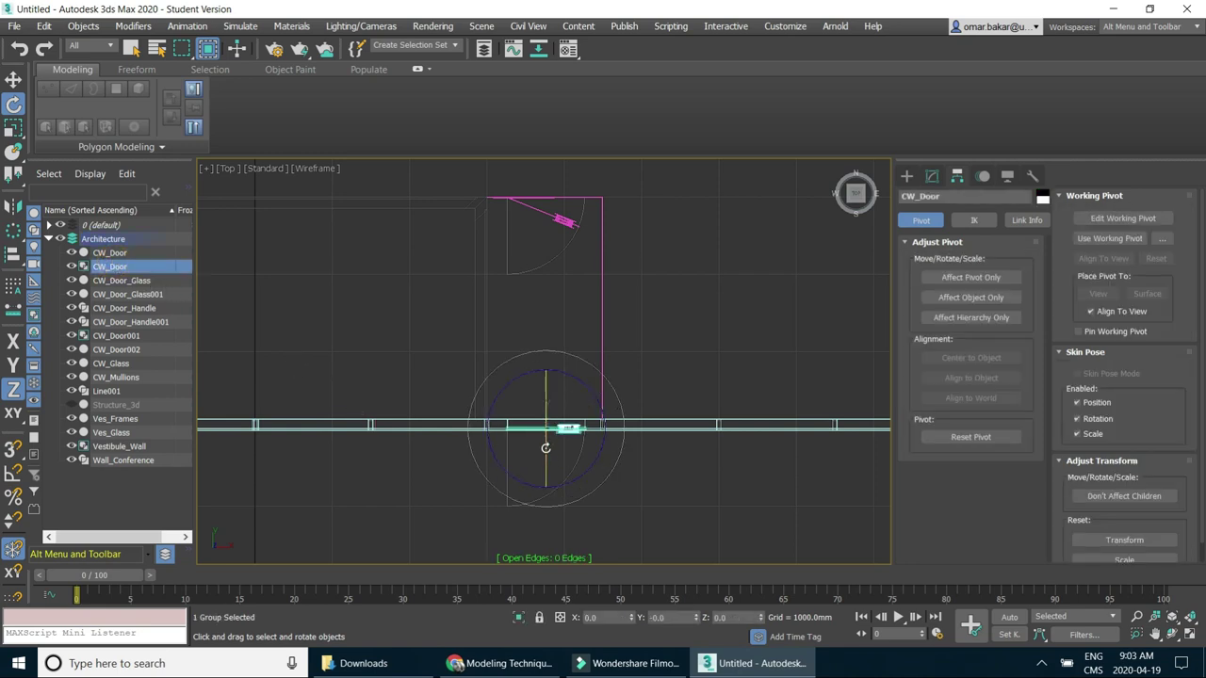
click(976, 278)
click(977, 278)
scroll(548, 428, up, 3)
scroll(565, 429, up, 2)
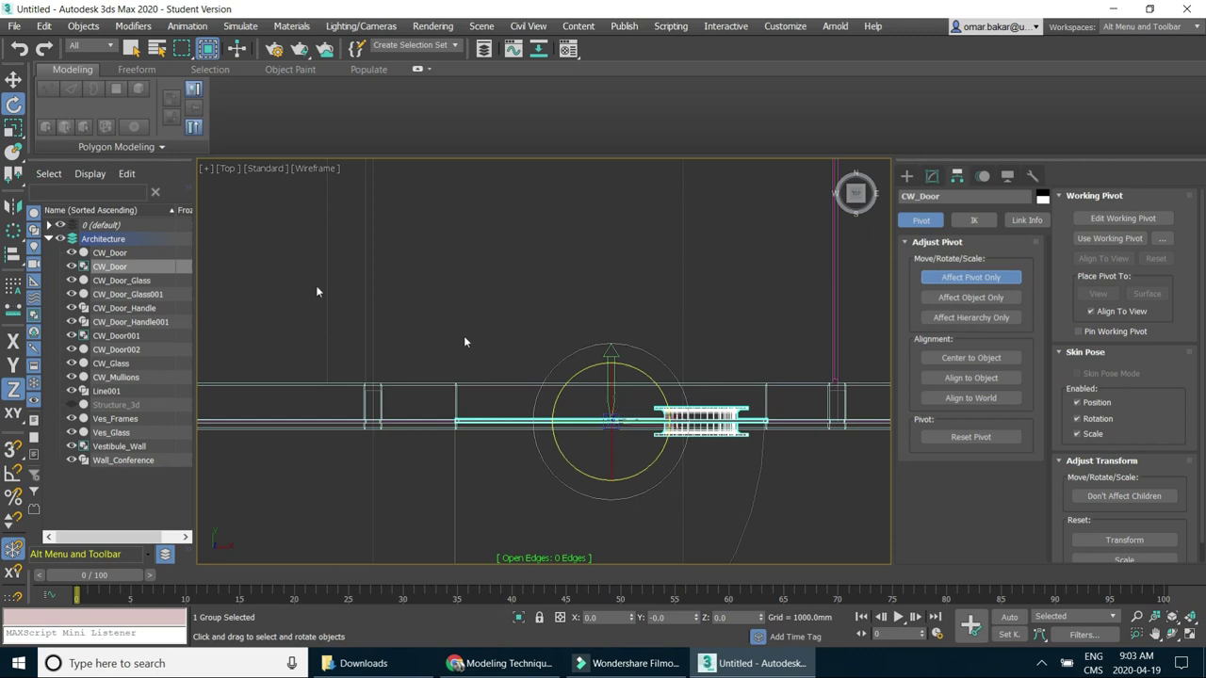
click(14, 81)
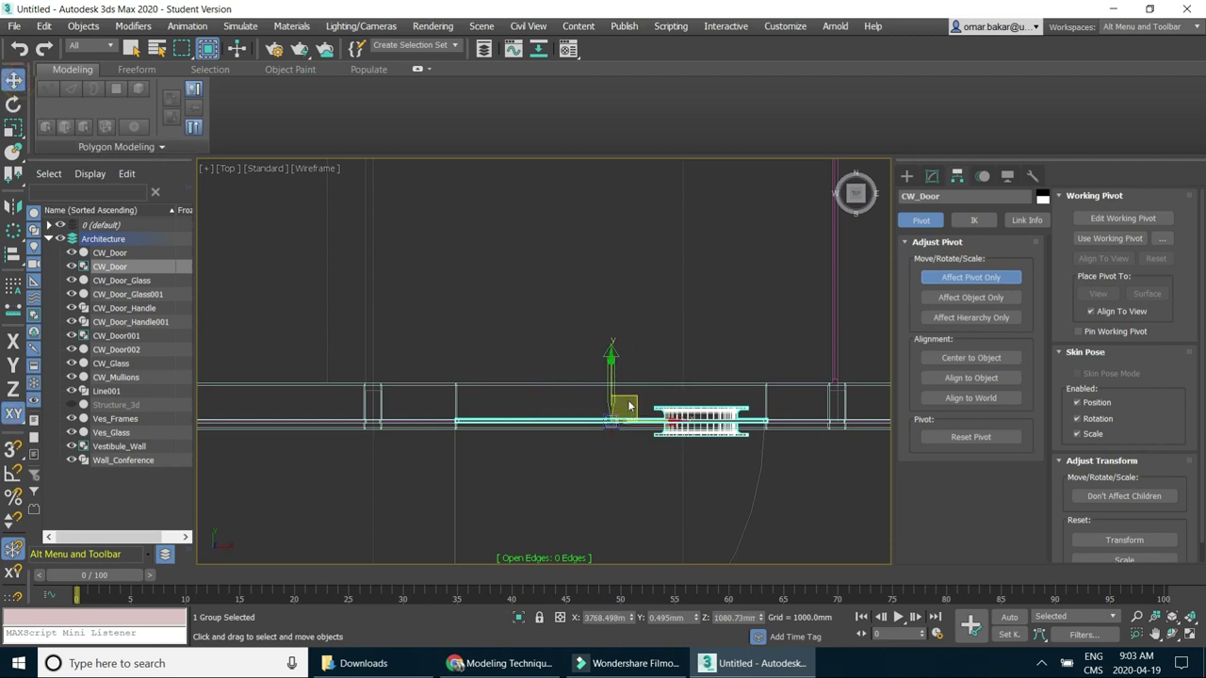
drag(629, 398, 479, 399)
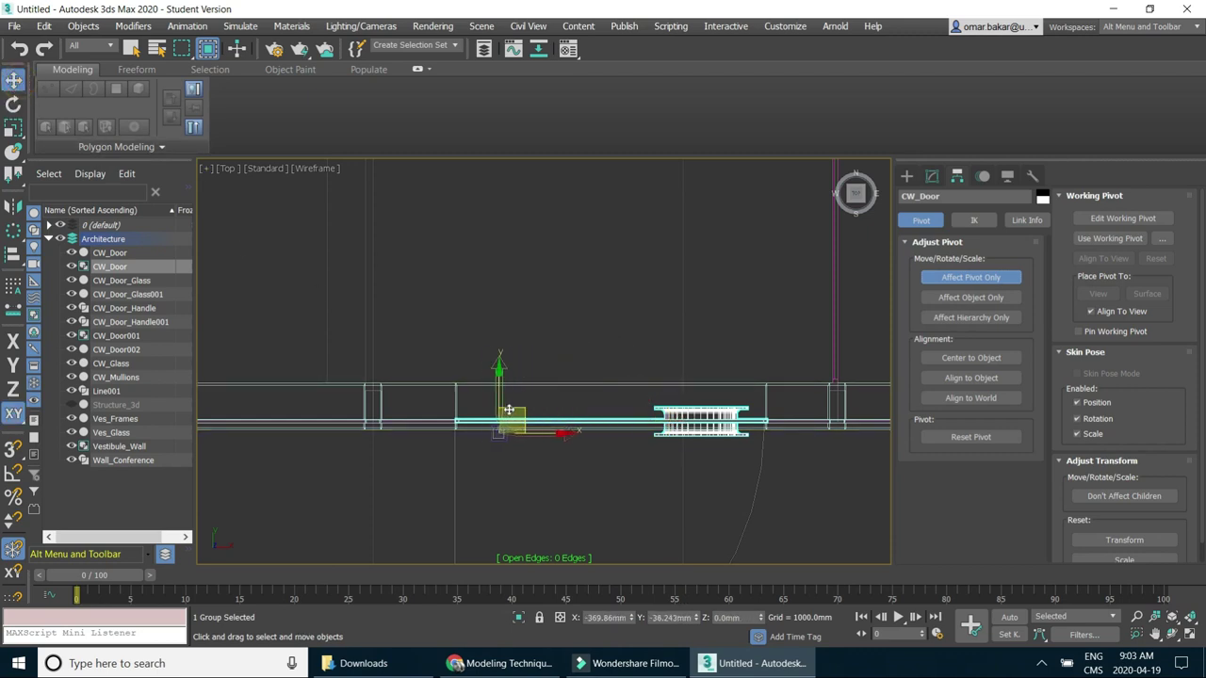
scroll(450, 439, up, 2)
scroll(461, 414, up, 1)
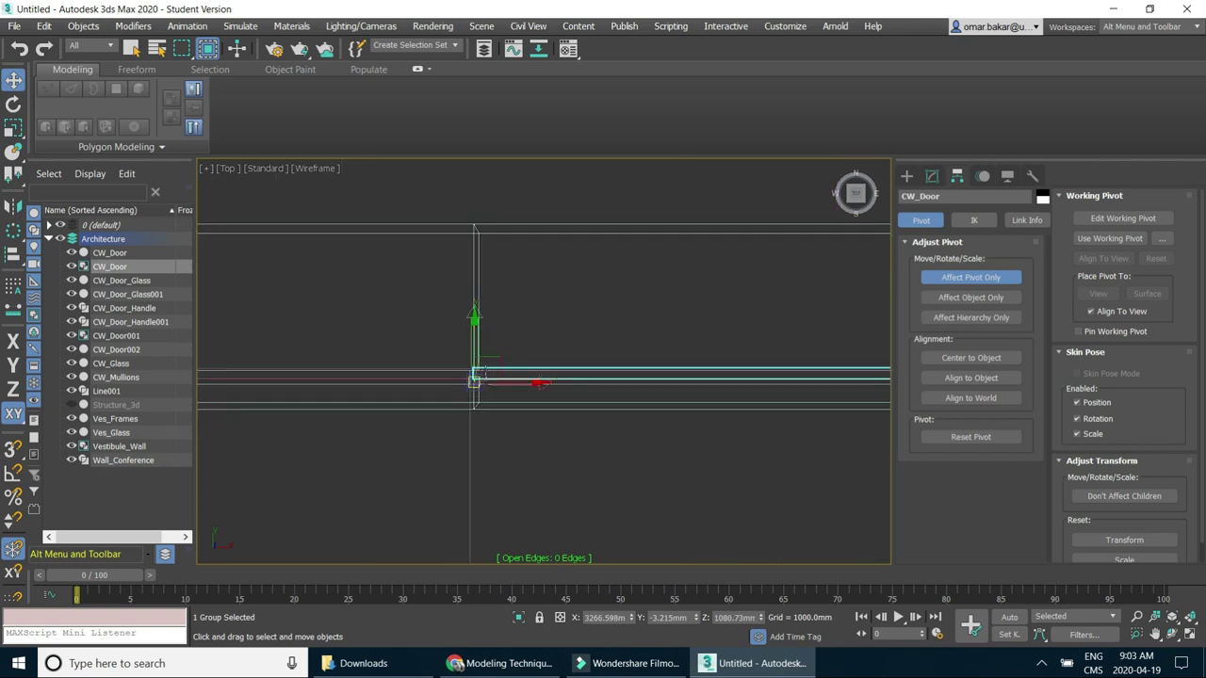
scroll(460, 396, up, 1)
scroll(478, 381, up, 1)
mouse_move(481, 379)
mouse_down()
mouse_move(569, 297)
mouse_move(502, 344)
mouse_up()
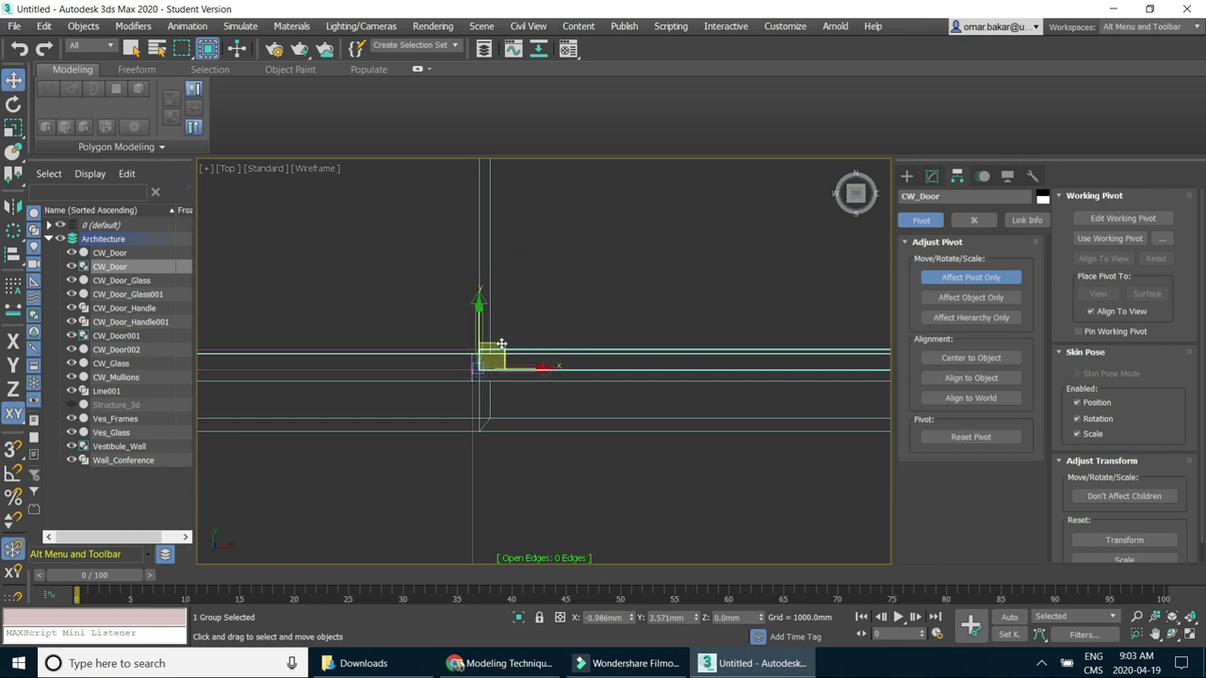
click(953, 279)
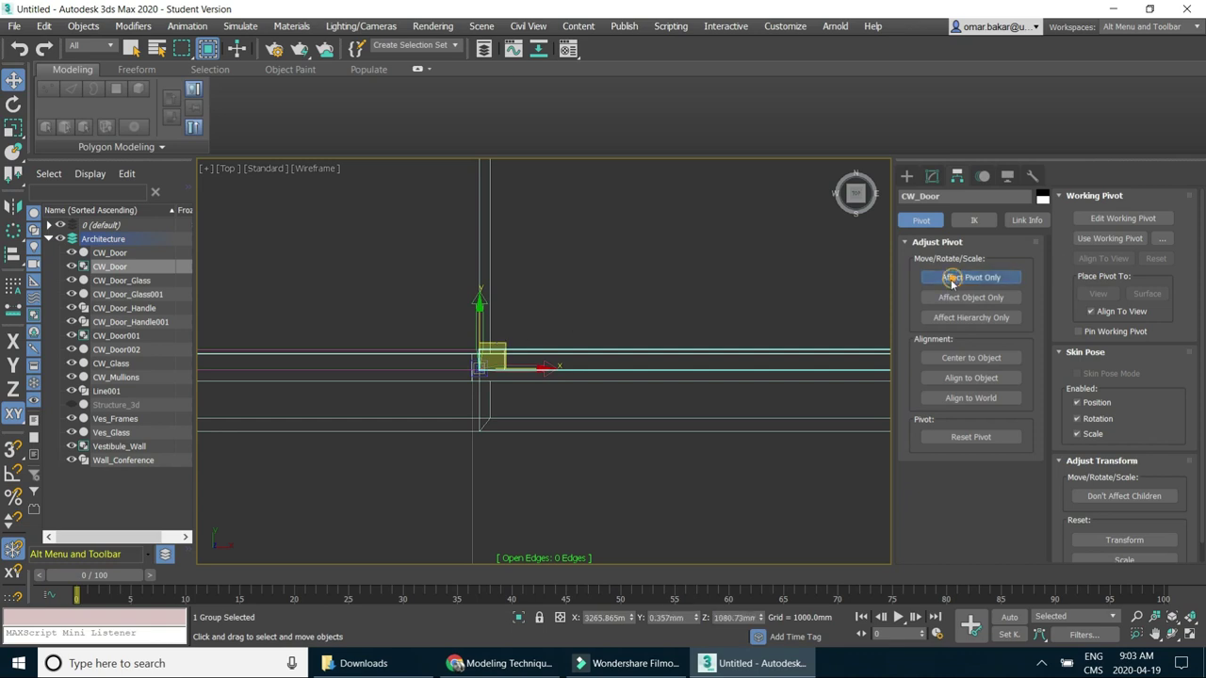
Rotate the original CW_Door on its Z axis until nearly flush with the curtain wall, then deselect.
click(14, 104)
scroll(641, 345, up, 2)
middle_drag(698, 407, 574, 387)
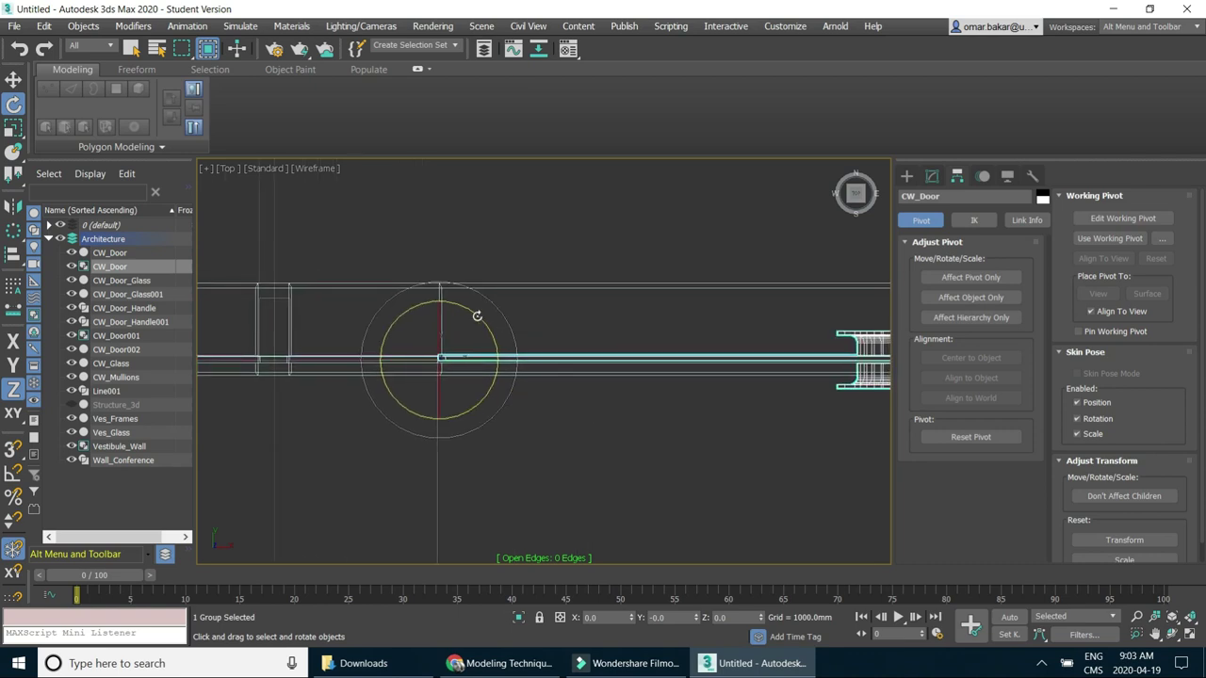
drag(477, 316, 511, 318)
mouse_move(529, 345)
middle_down()
mouse_move(617, 328)
mouse_move(584, 330)
middle_up()
scroll(684, 369, down, 2)
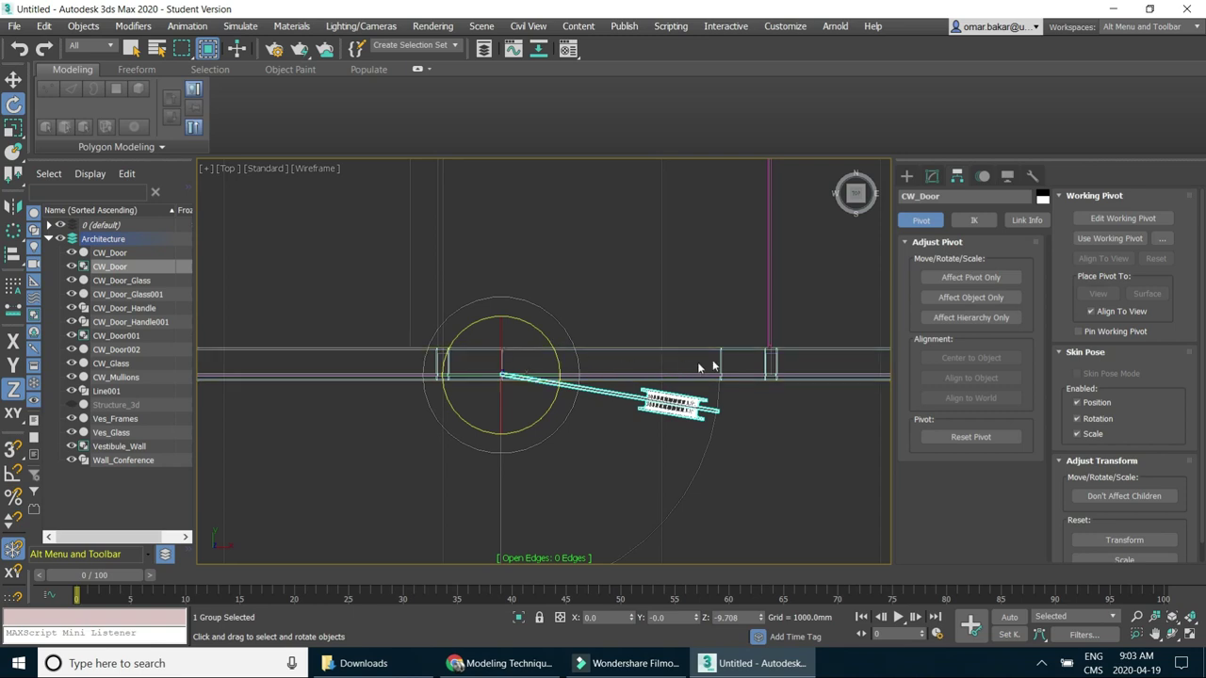
scroll(691, 367, down, 3)
scroll(690, 363, down, 1)
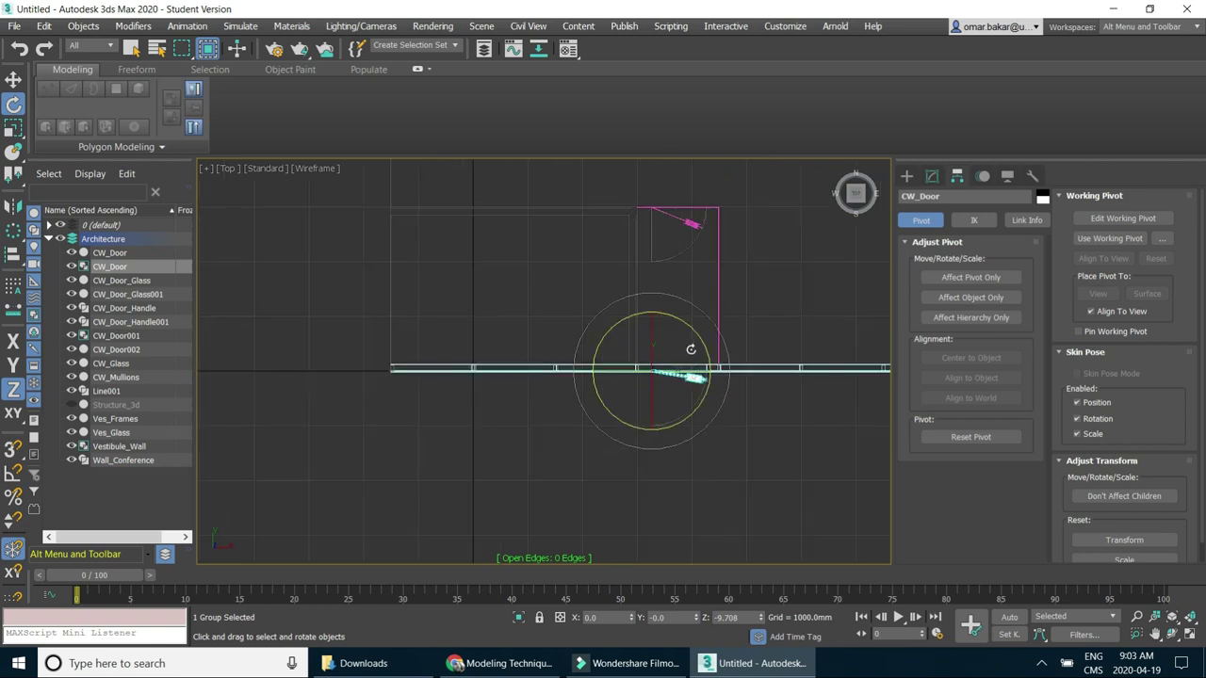
scroll(699, 365, up, 3)
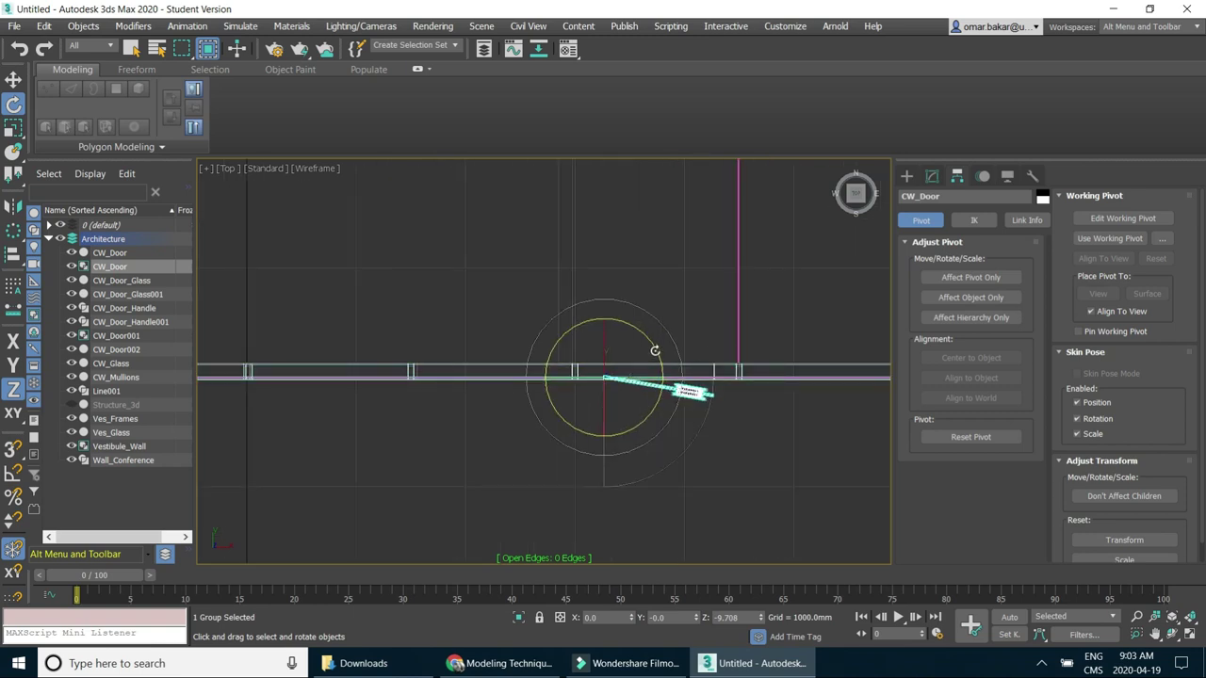
drag(655, 349, 655, 341)
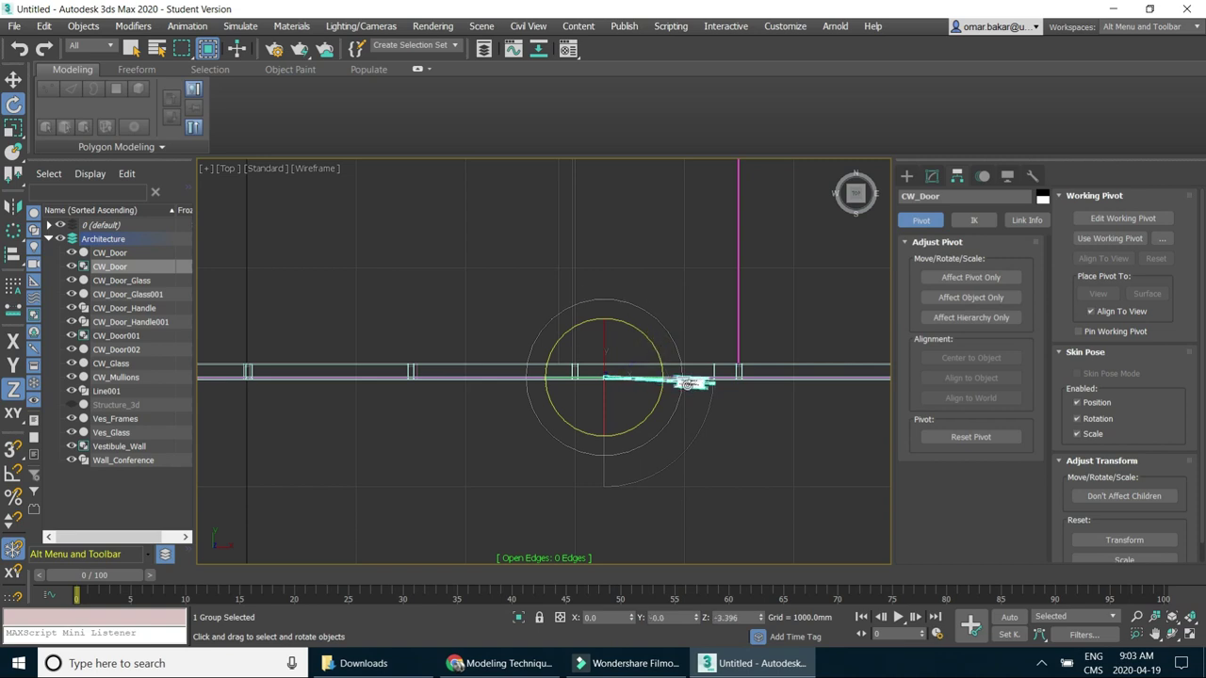
drag(646, 332, 649, 345)
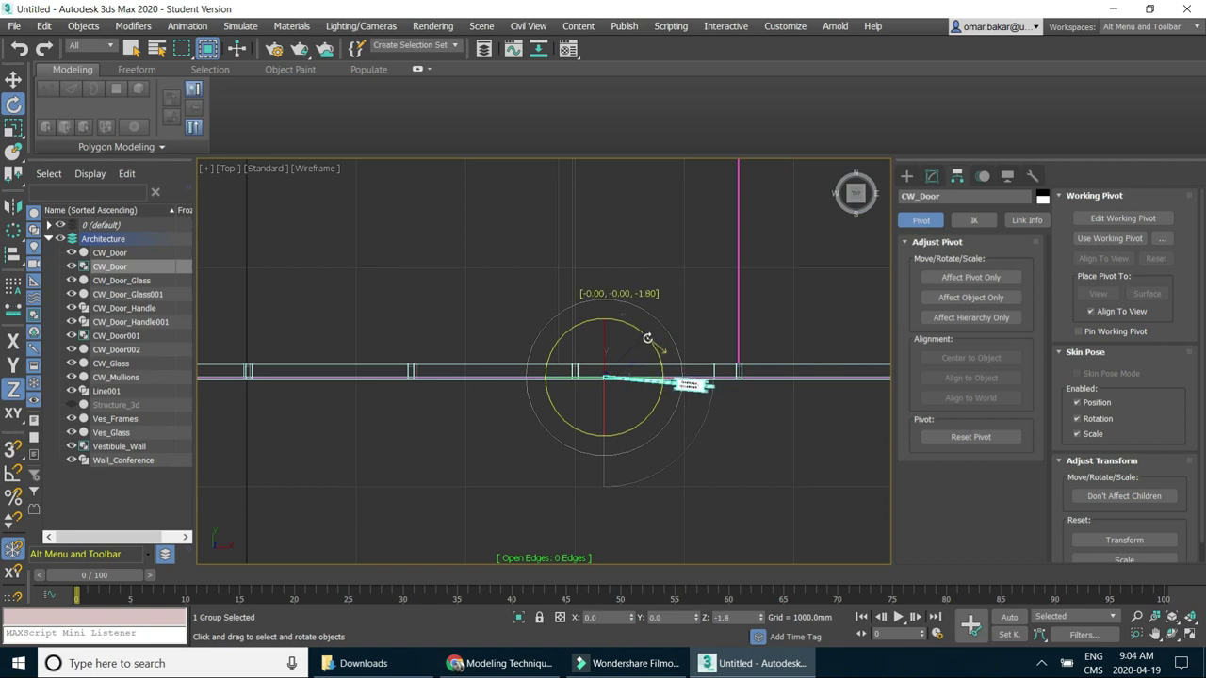
scroll(702, 339, down, 4)
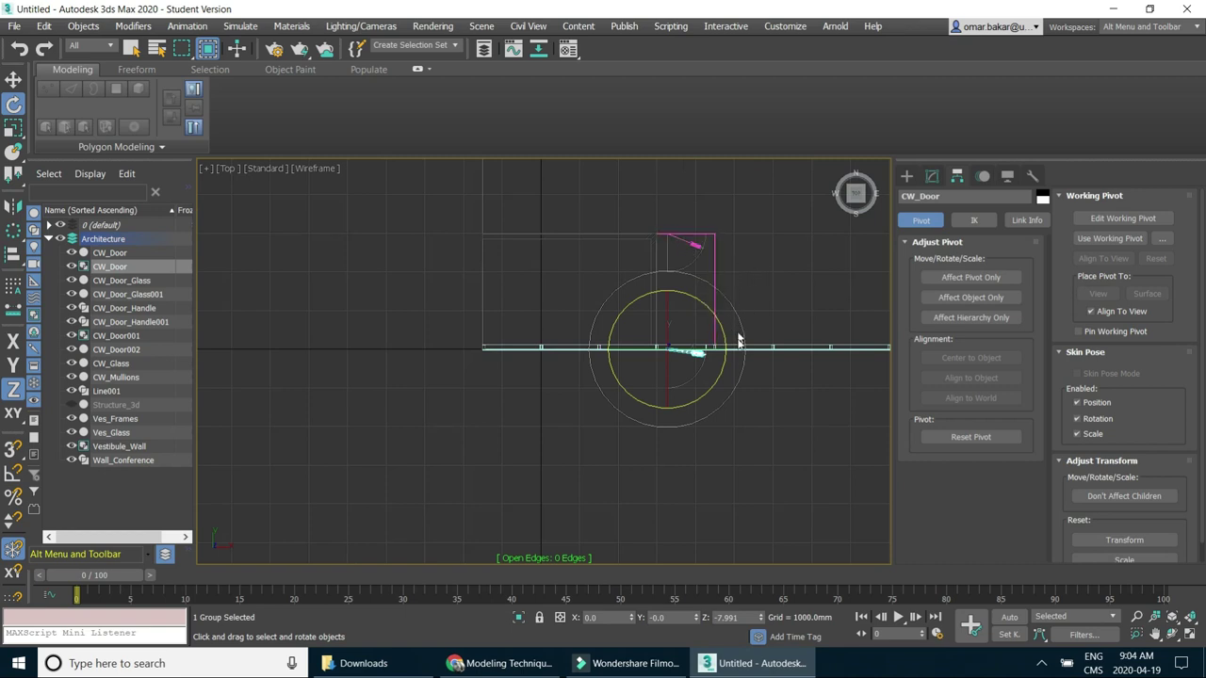
click(766, 429)
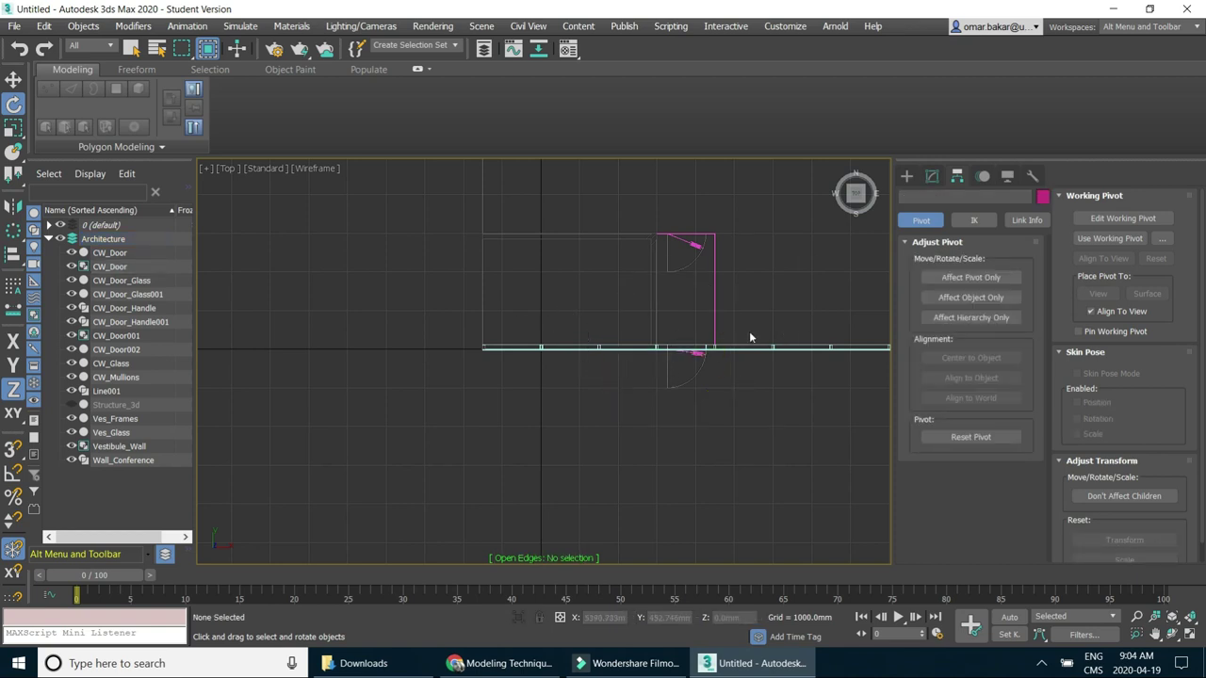
Start the Line shape tool and enable 3D Snap set to Endpoint only.
middle_drag(725, 313, 598, 412)
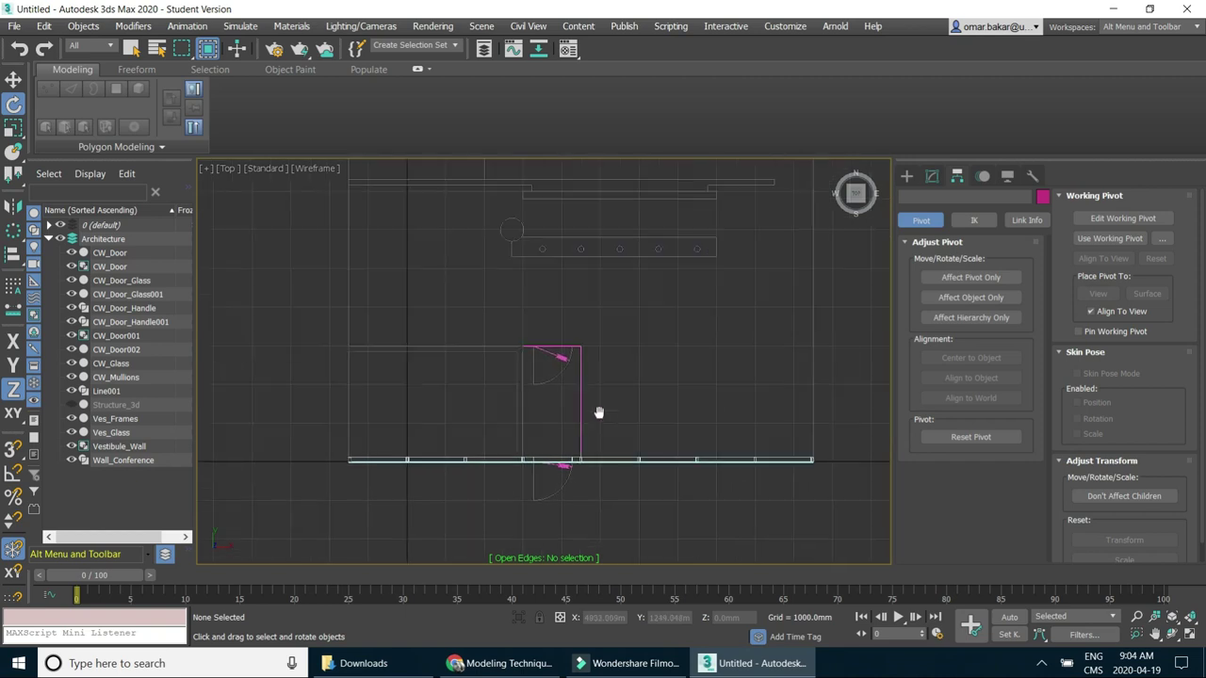
scroll(626, 320, down, 2)
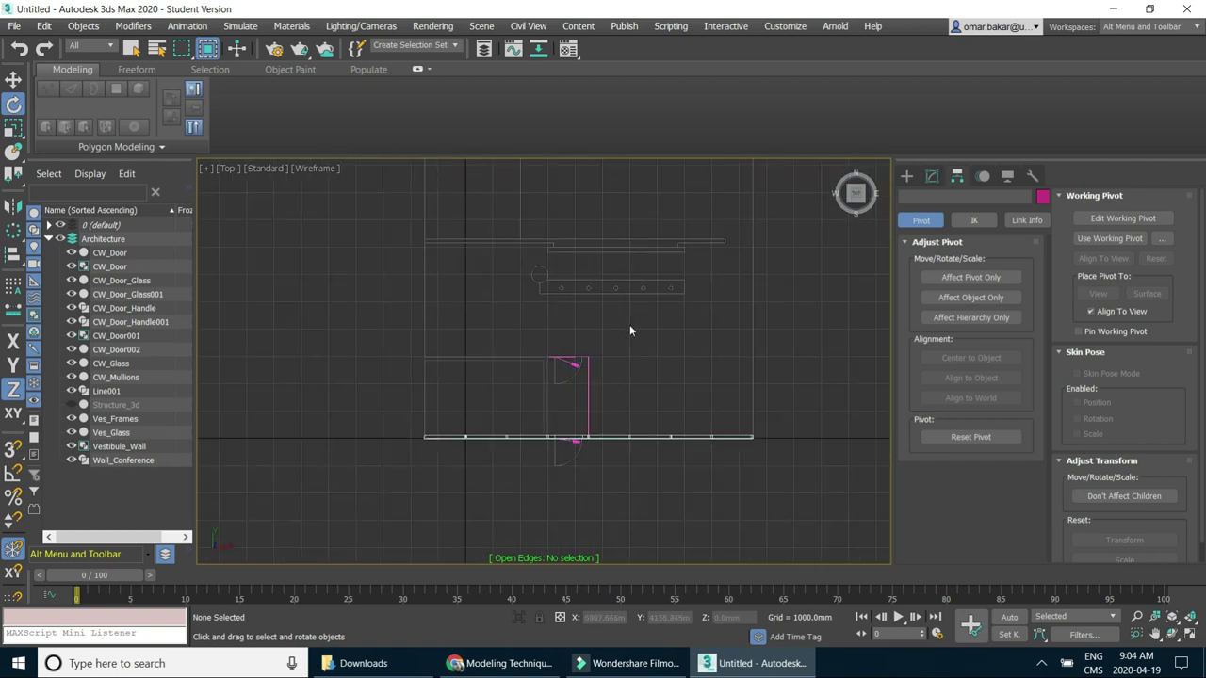
click(906, 176)
click(923, 196)
click(938, 280)
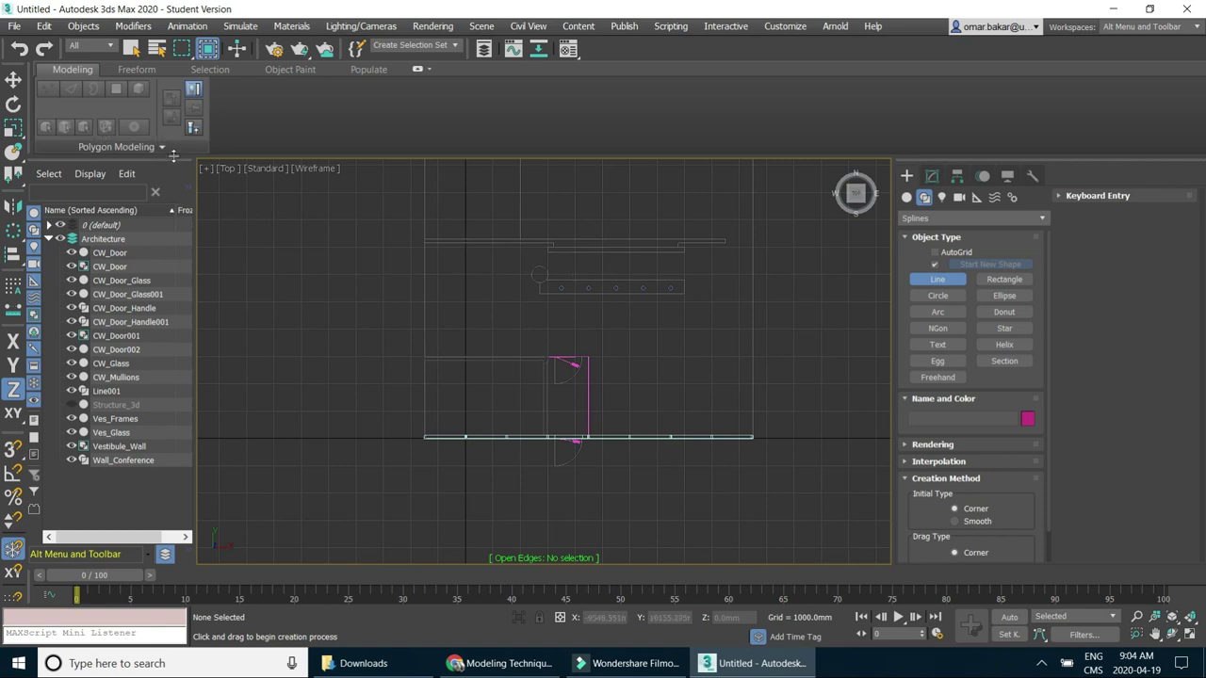
click(14, 449)
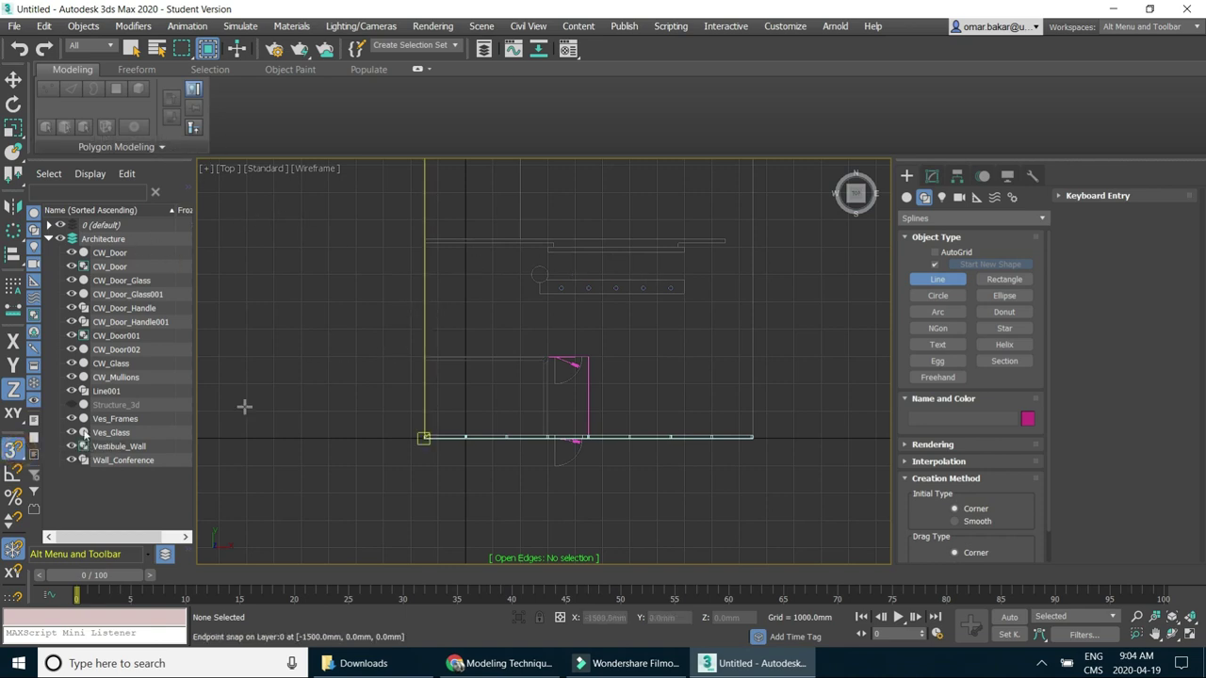
right_click(13, 449)
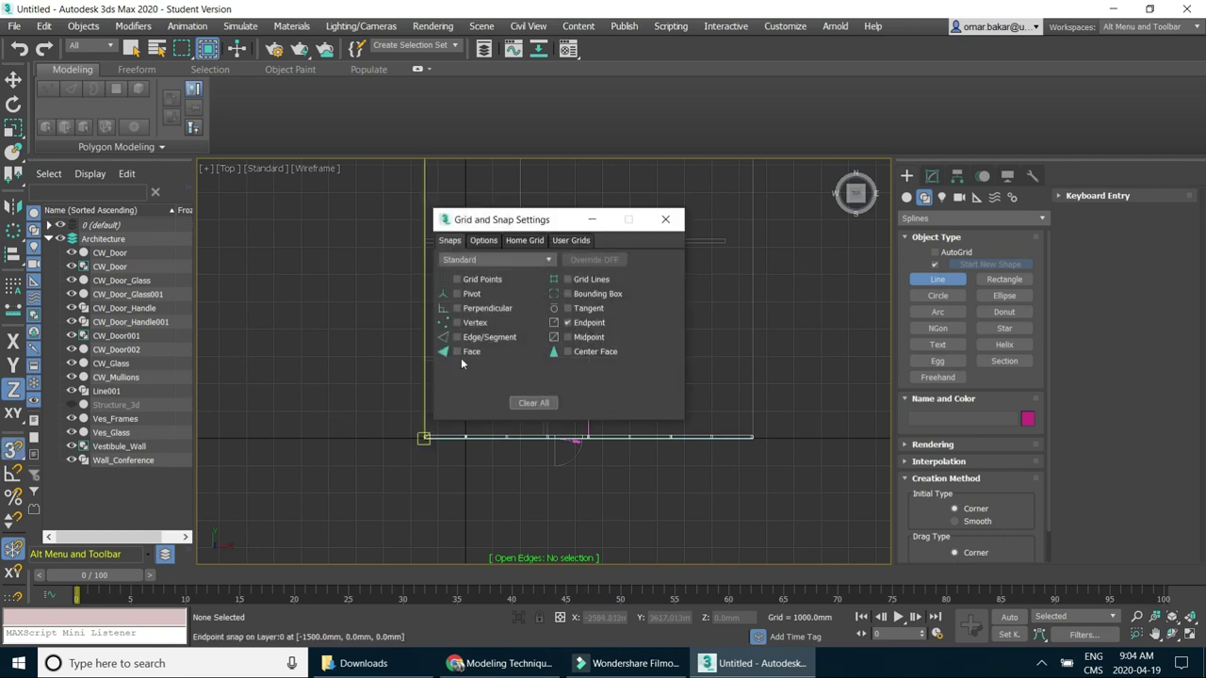
click(665, 220)
Place the first Line002 vertices on wall endpoints along the upper wall.
scroll(462, 232, up, 5)
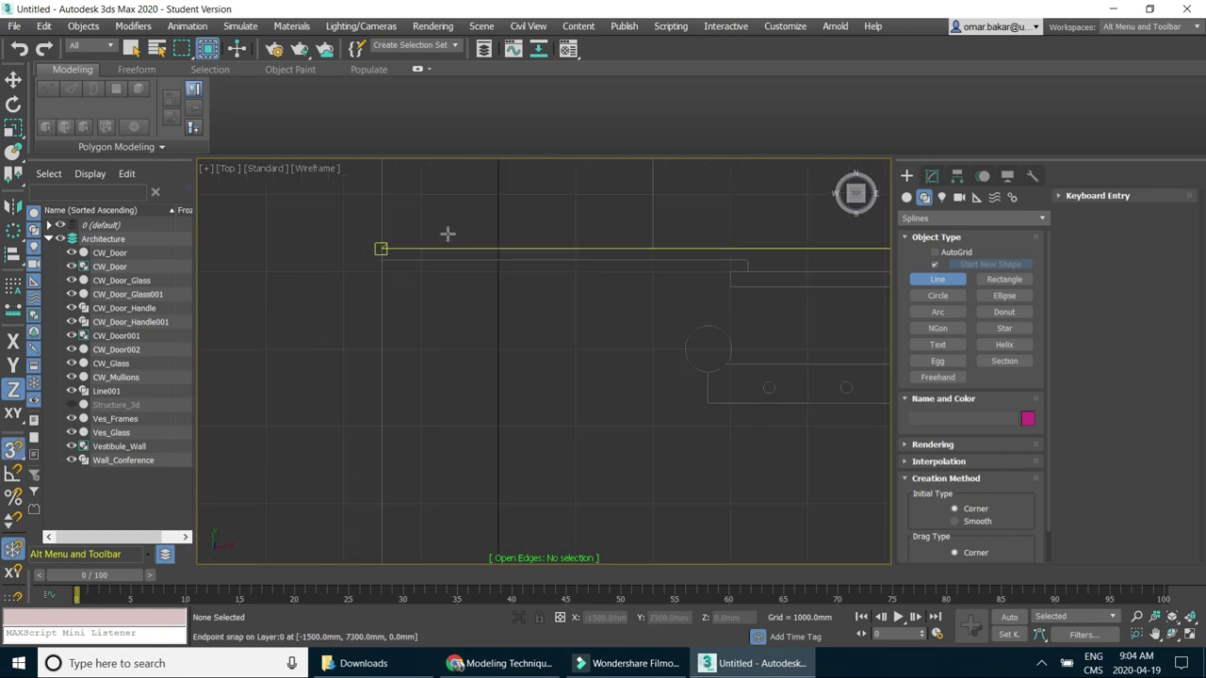
click(356, 272)
scroll(587, 257, down, 3)
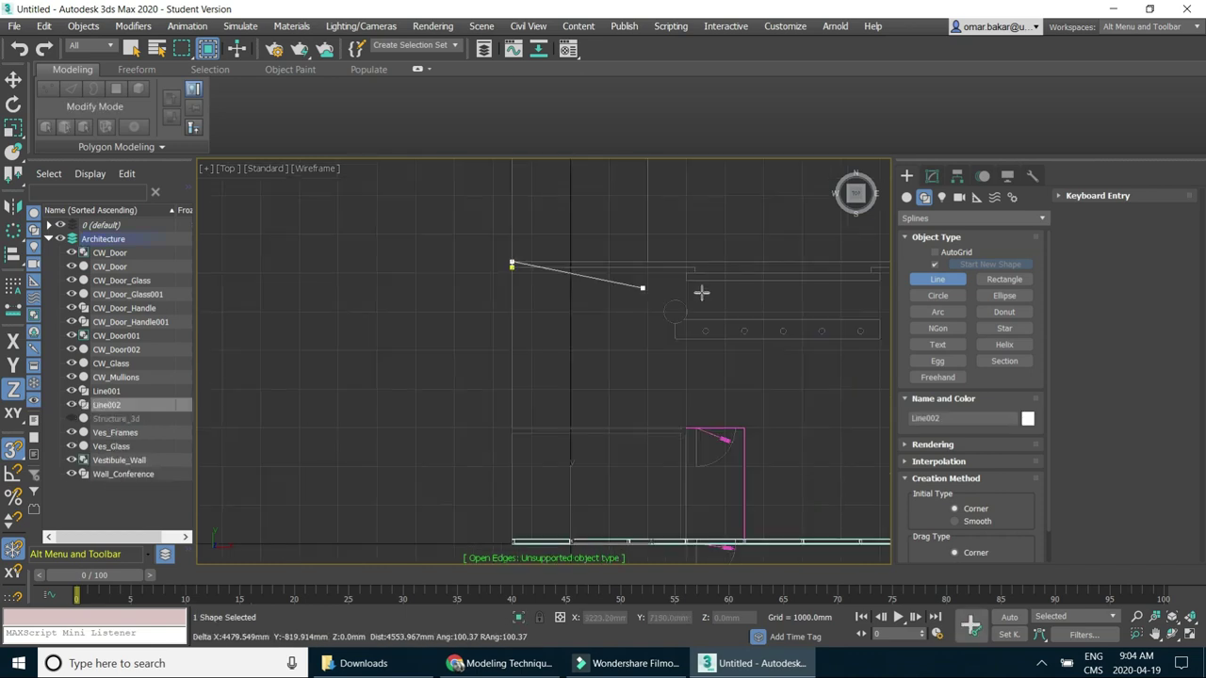
click(722, 273)
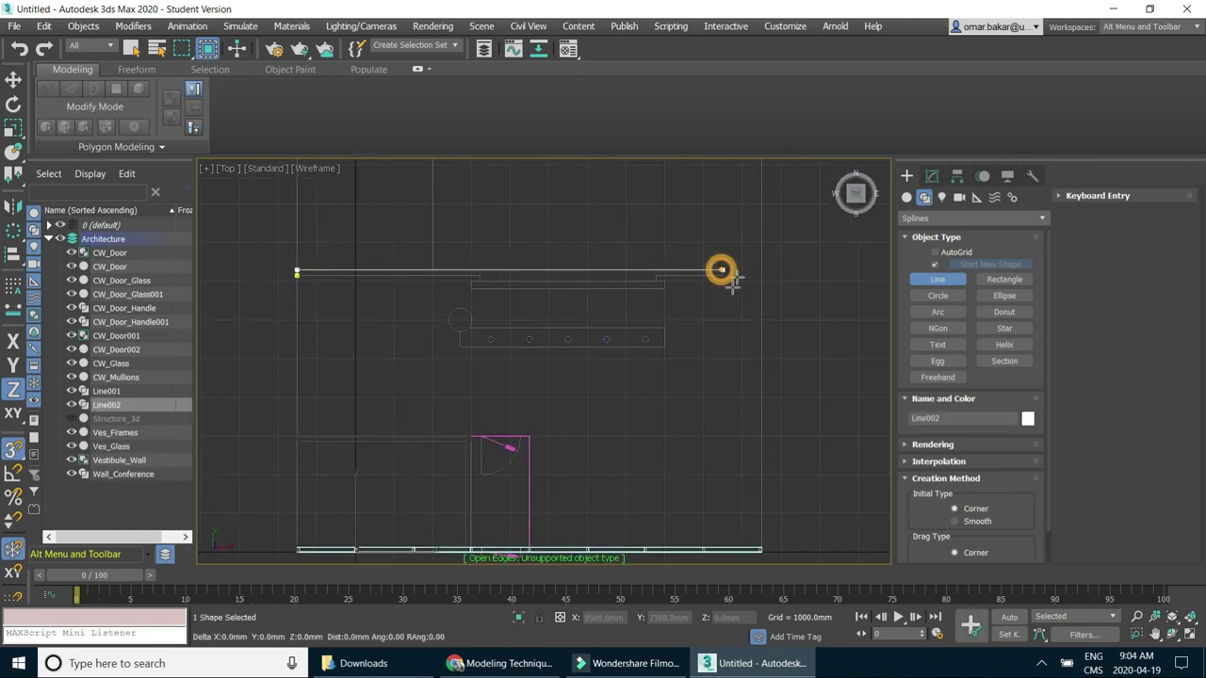
scroll(719, 275, up, 1)
scroll(721, 273, up, 1)
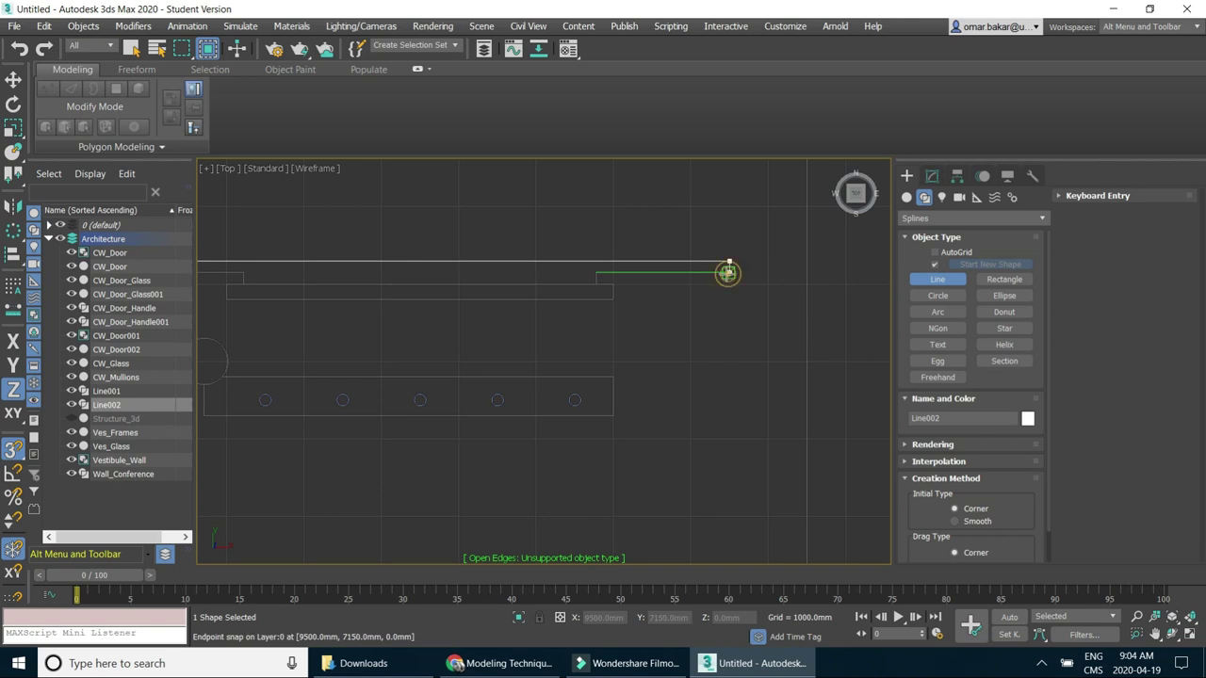
click(595, 274)
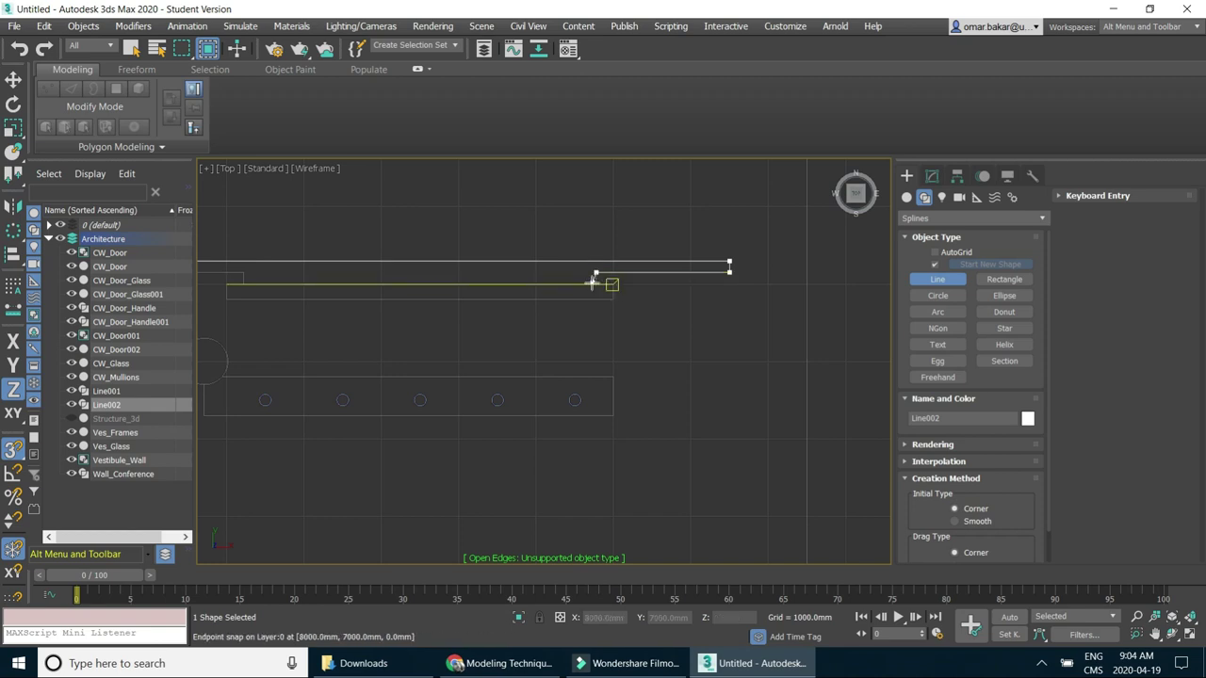
scroll(593, 283, up, 4)
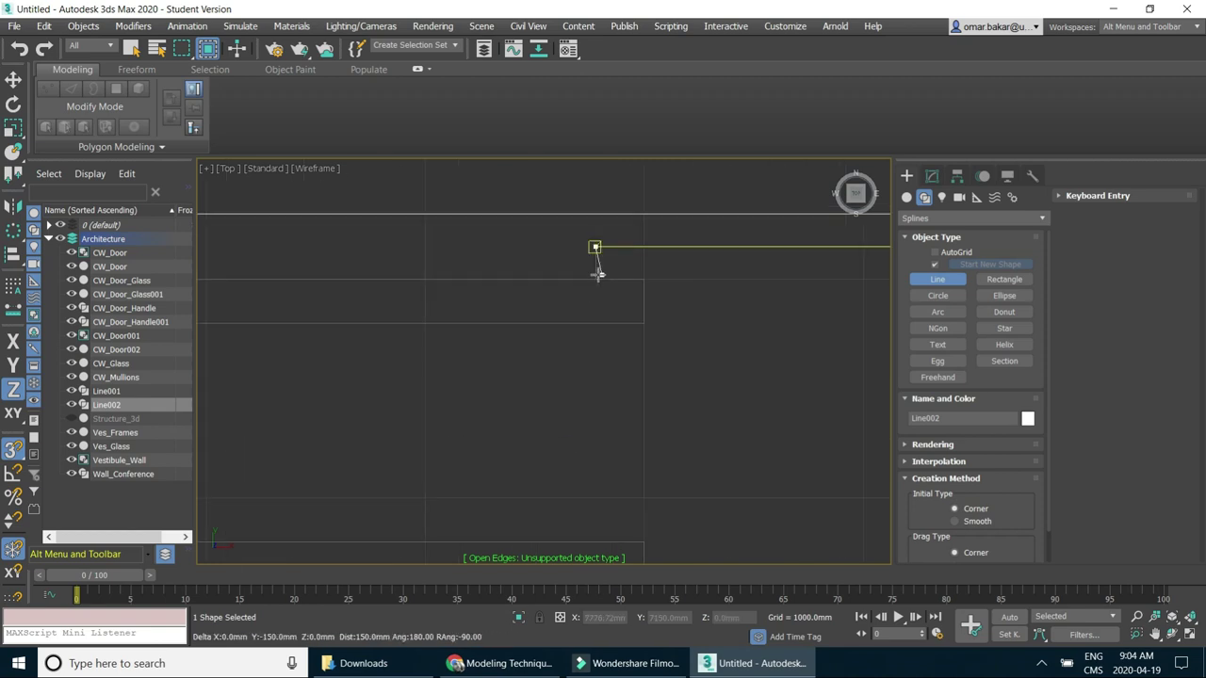
click(595, 279)
scroll(428, 305, down, 2)
scroll(616, 314, down, 2)
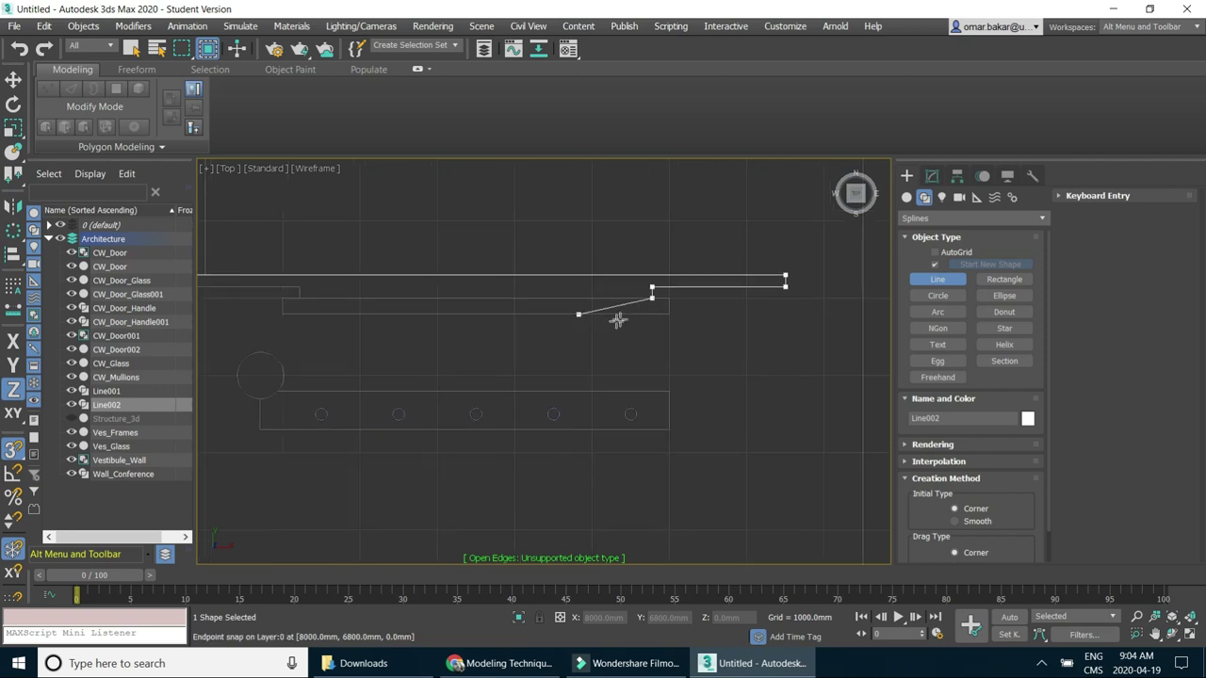
Snap the remaining outline vertices at the left end, finish the line, and return to Select Object.
click(292, 298)
scroll(294, 296, up, 5)
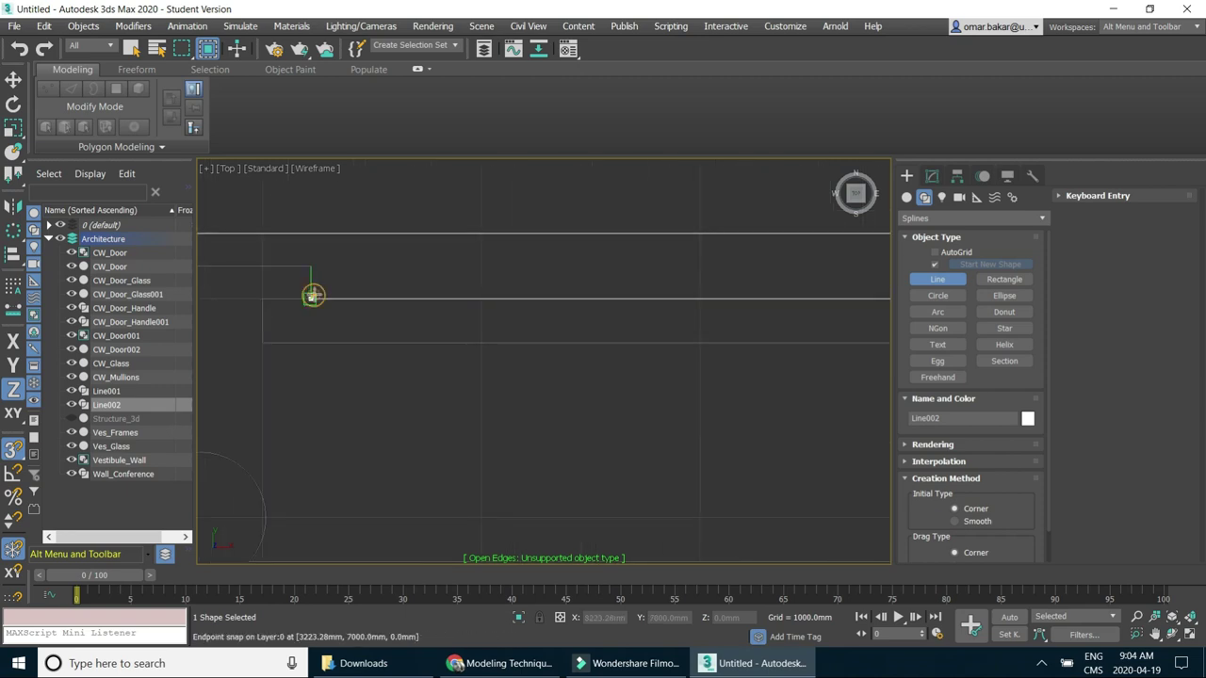
click(311, 267)
scroll(336, 286, down, 4)
scroll(345, 355, up, 1)
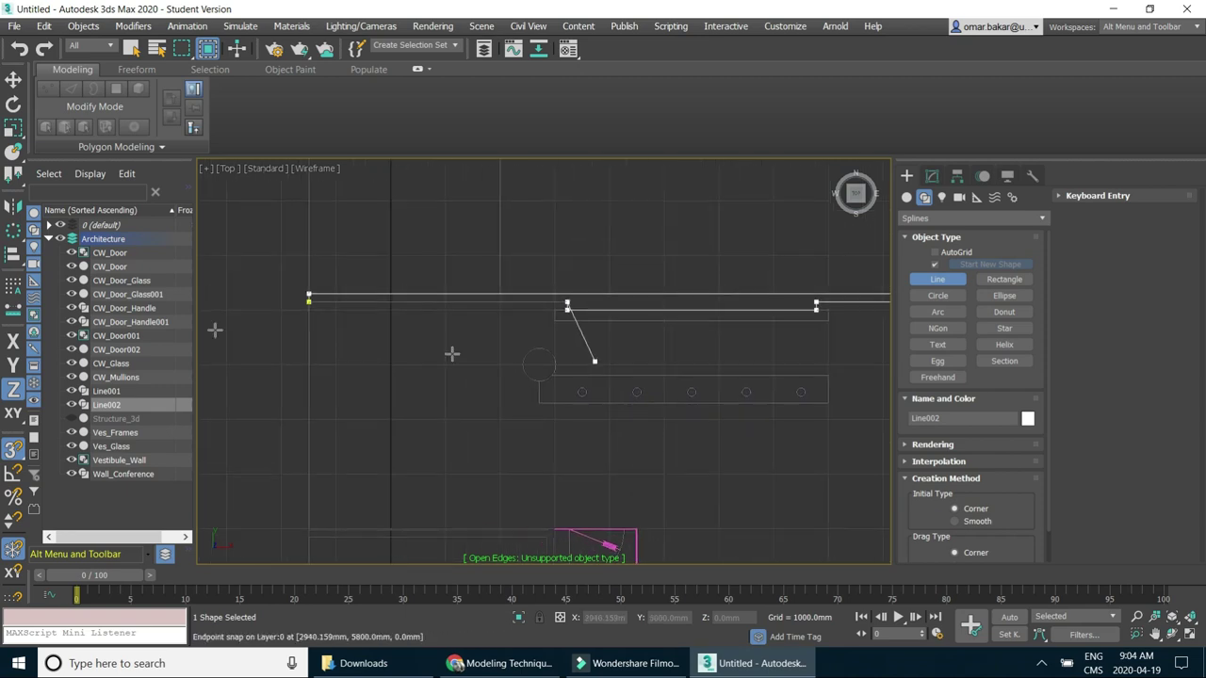
click(309, 297)
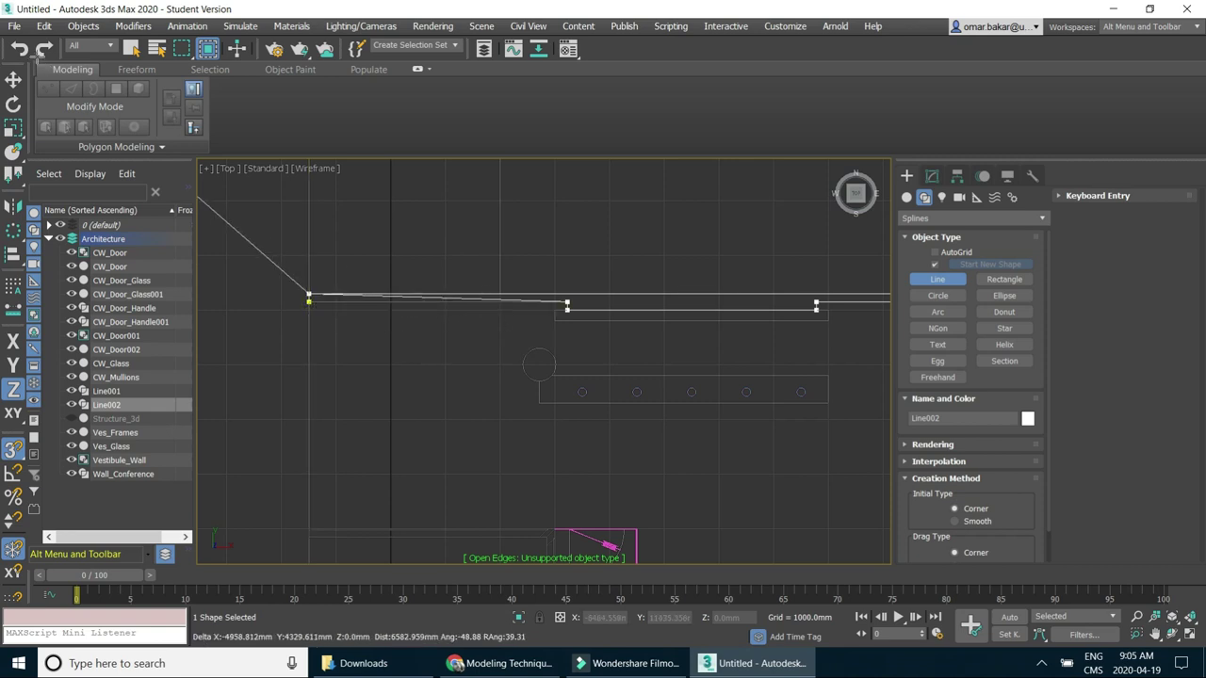
click(379, 311)
right_click(406, 320)
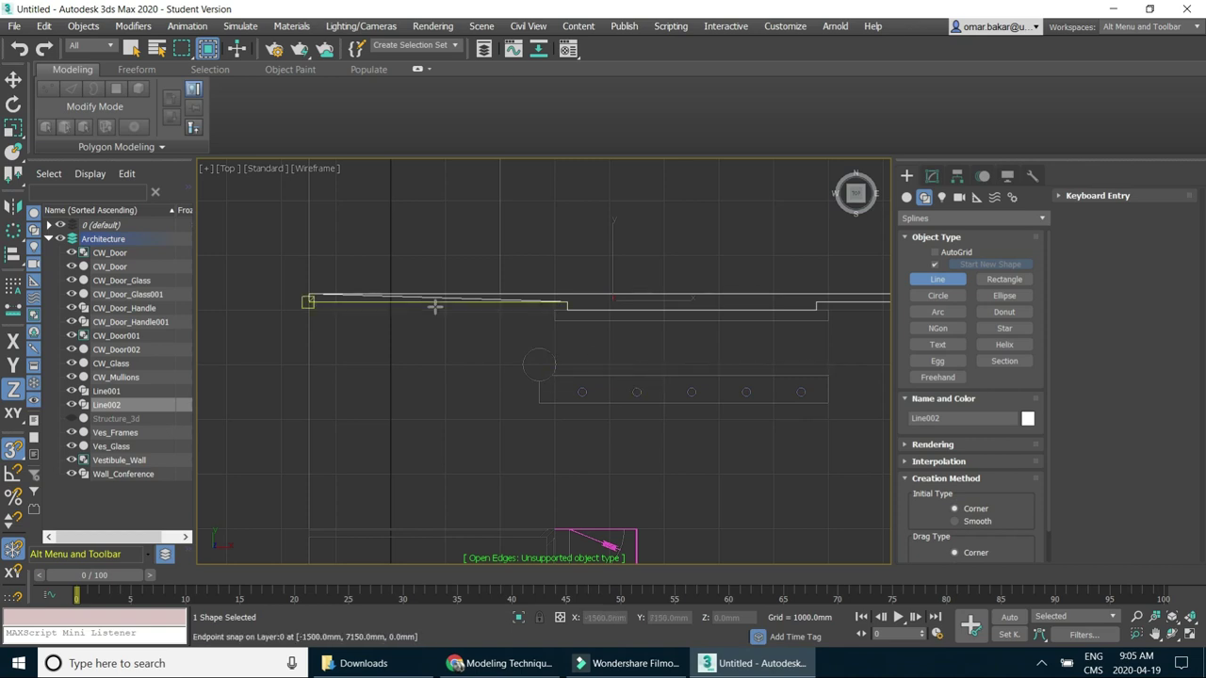
scroll(423, 307, up, 2)
middle_drag(418, 329, 666, 348)
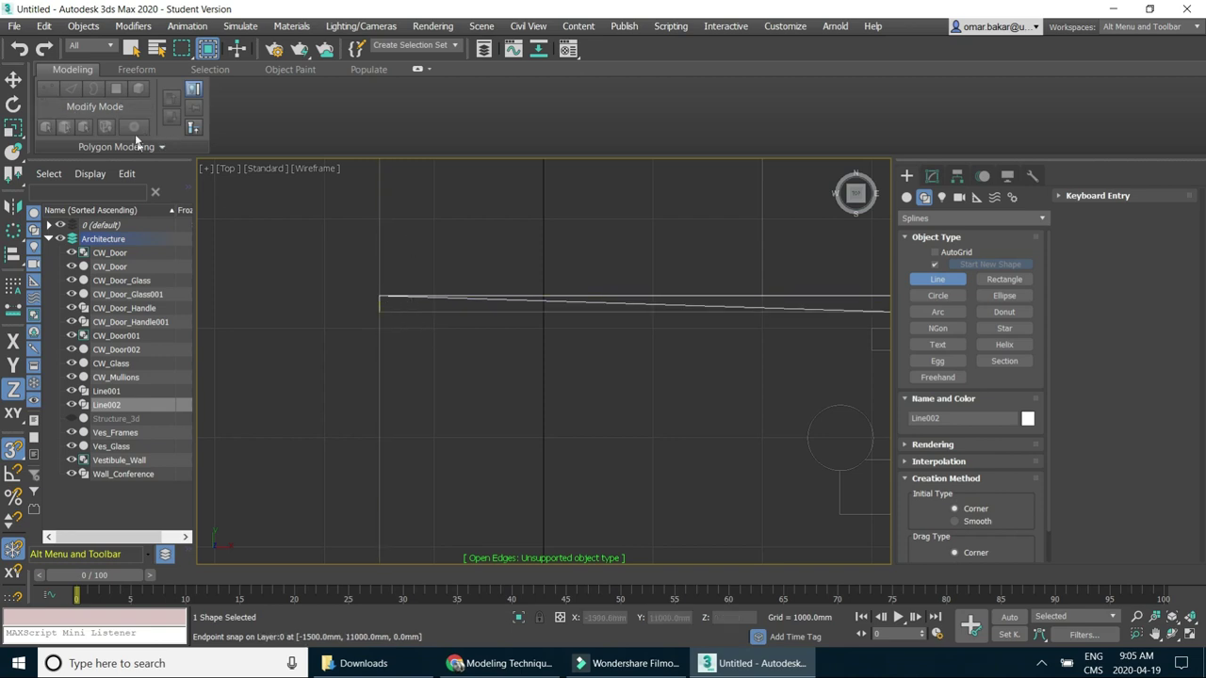
click(132, 48)
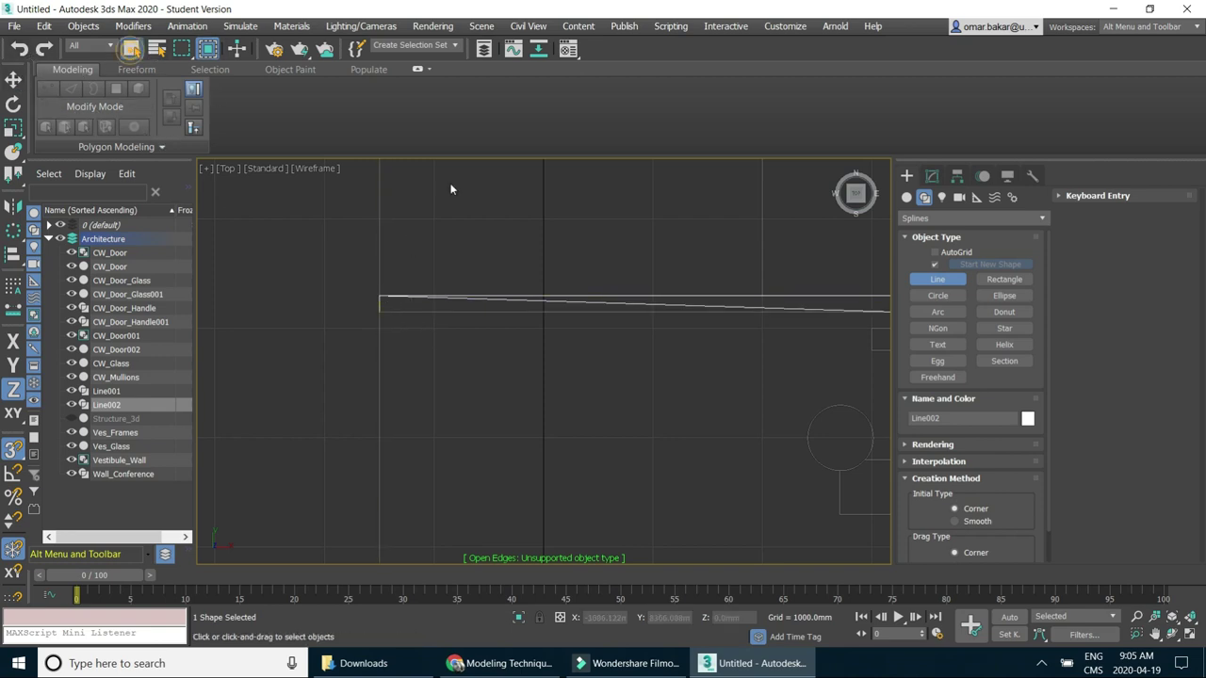
Open Line002 in the Modify panel and switch between Vertex and Spline sub-object levels.
click(931, 175)
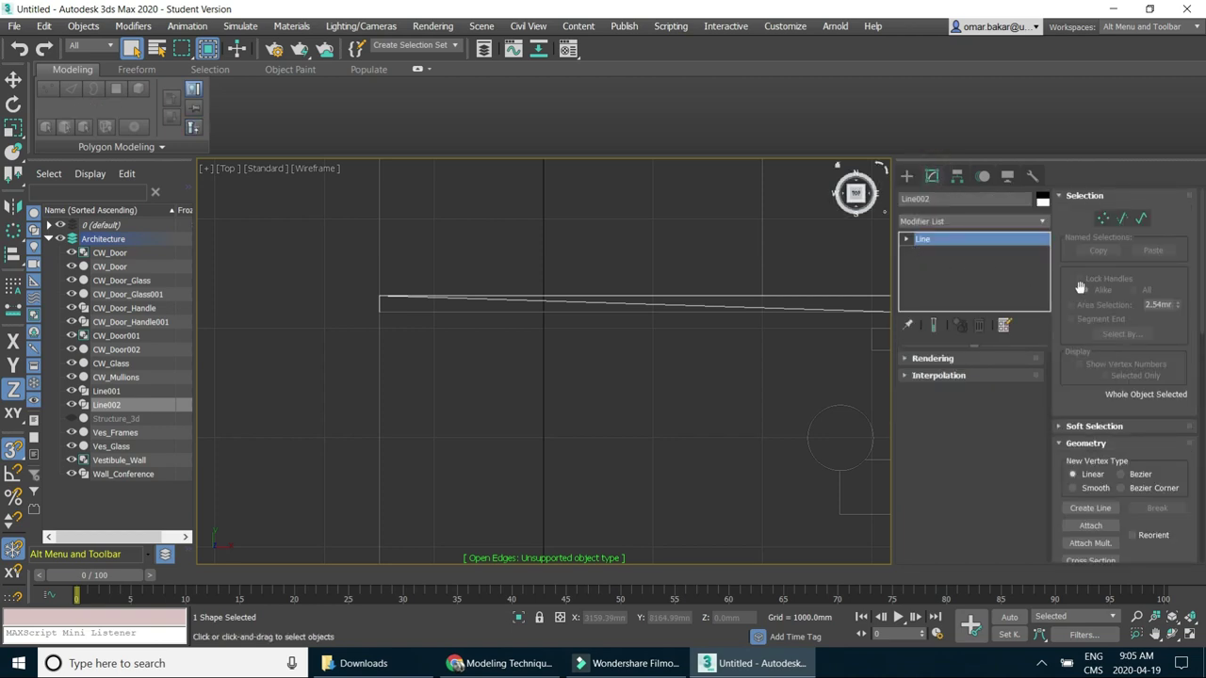
click(1103, 219)
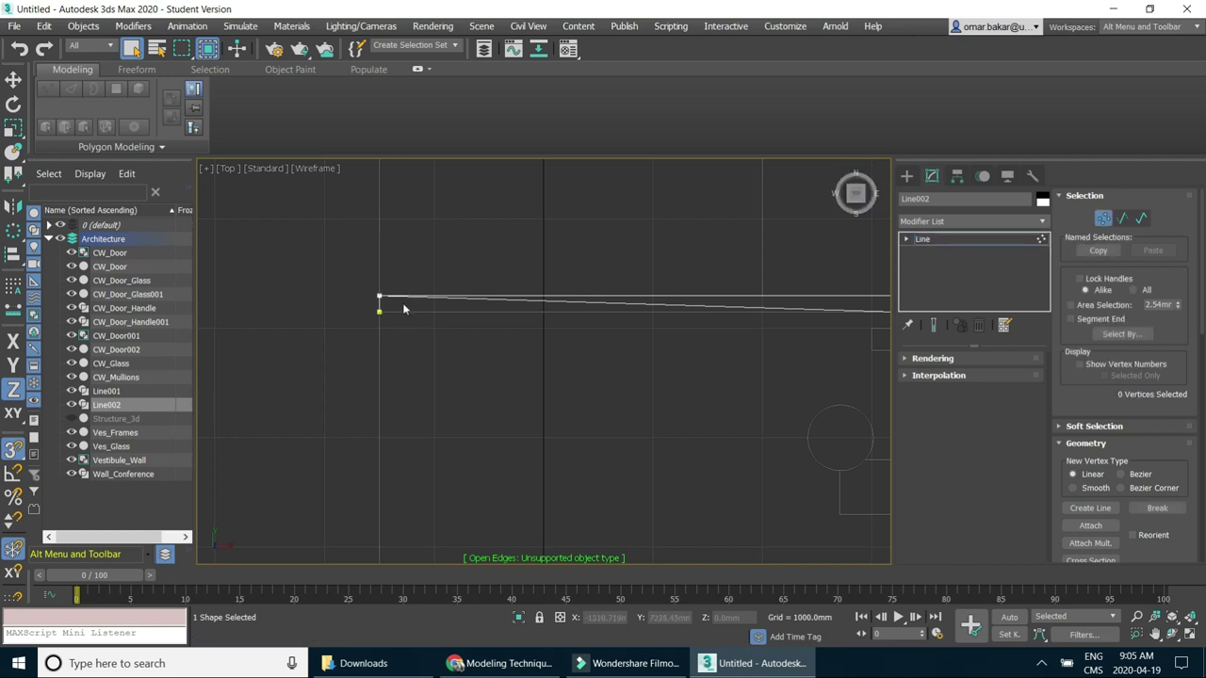
middle_drag(747, 314, 655, 299)
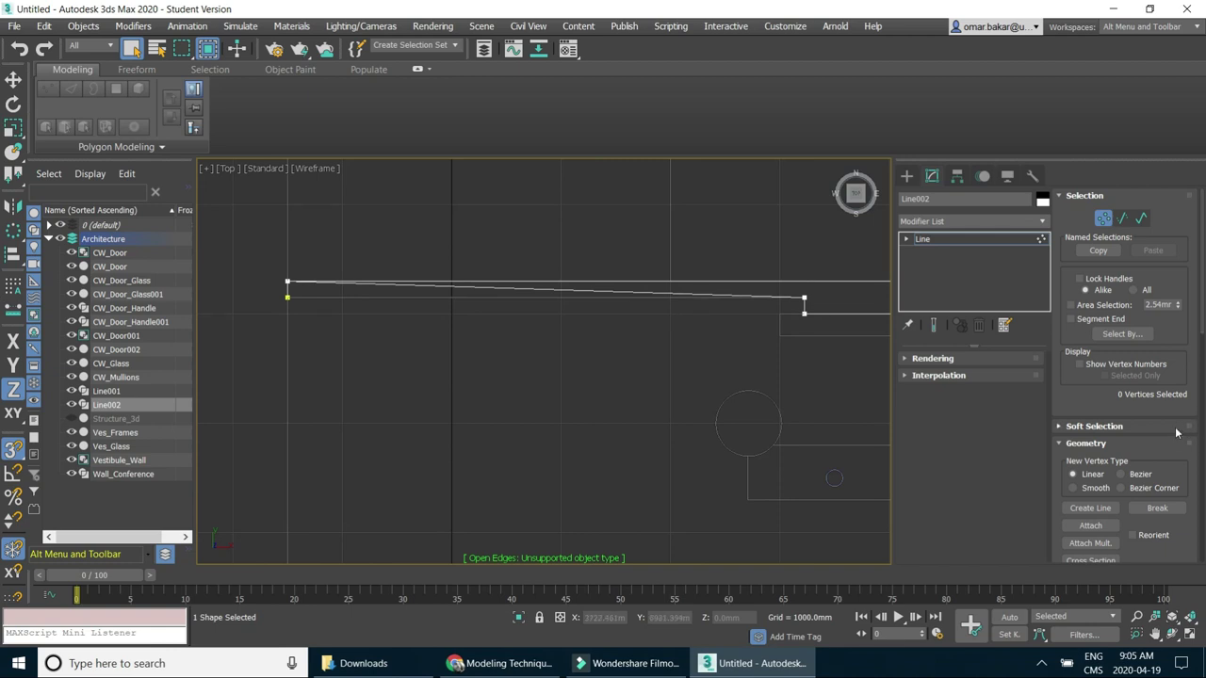
click(1141, 219)
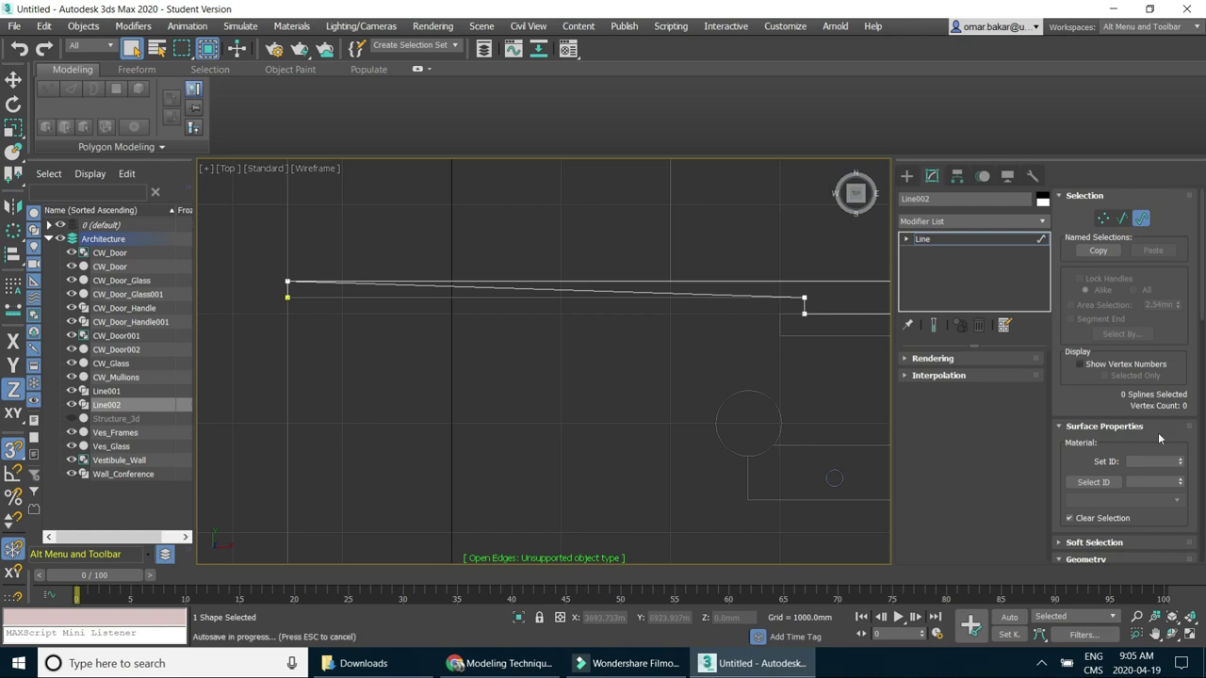
drag(1158, 435, 1156, 189)
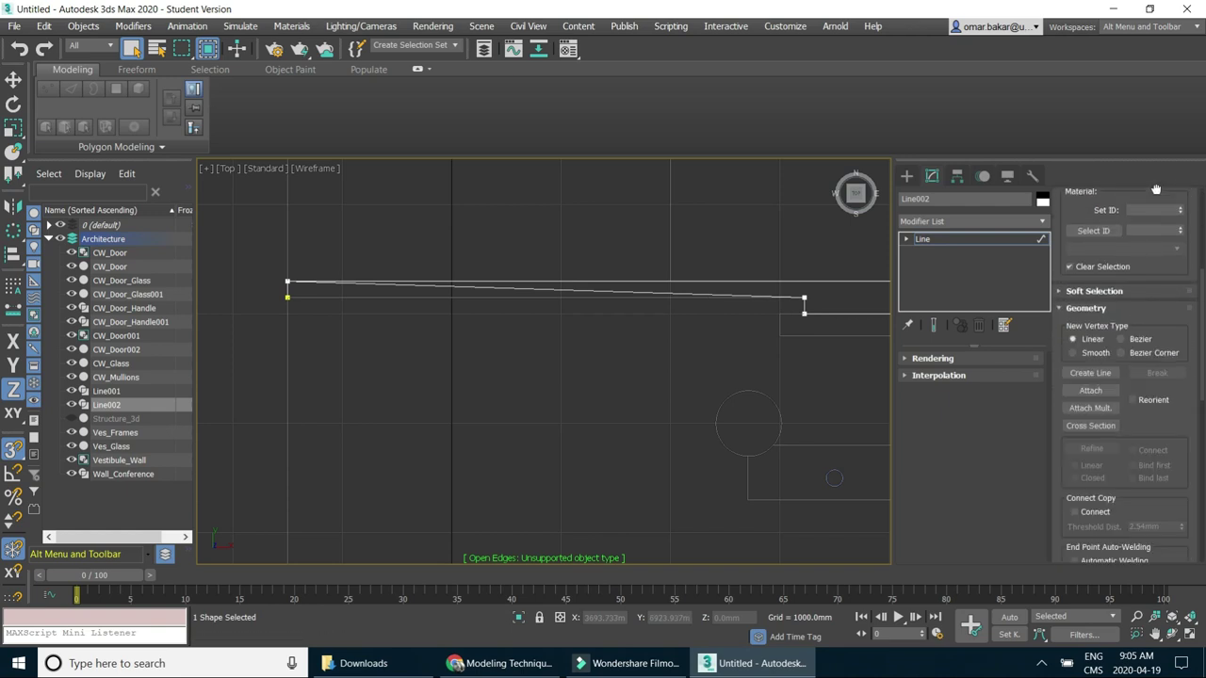
drag(1177, 436, 1166, 347)
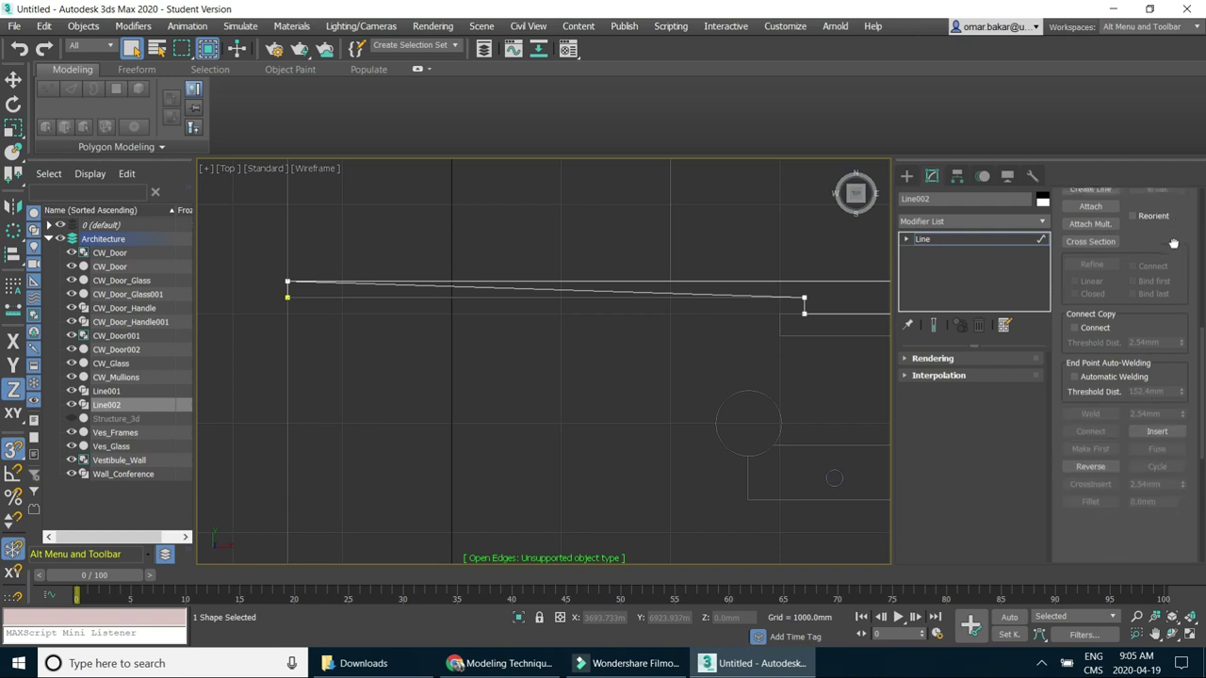
Try inserting vertices on the line's segment, confirming spline closure at the start point.
click(1161, 428)
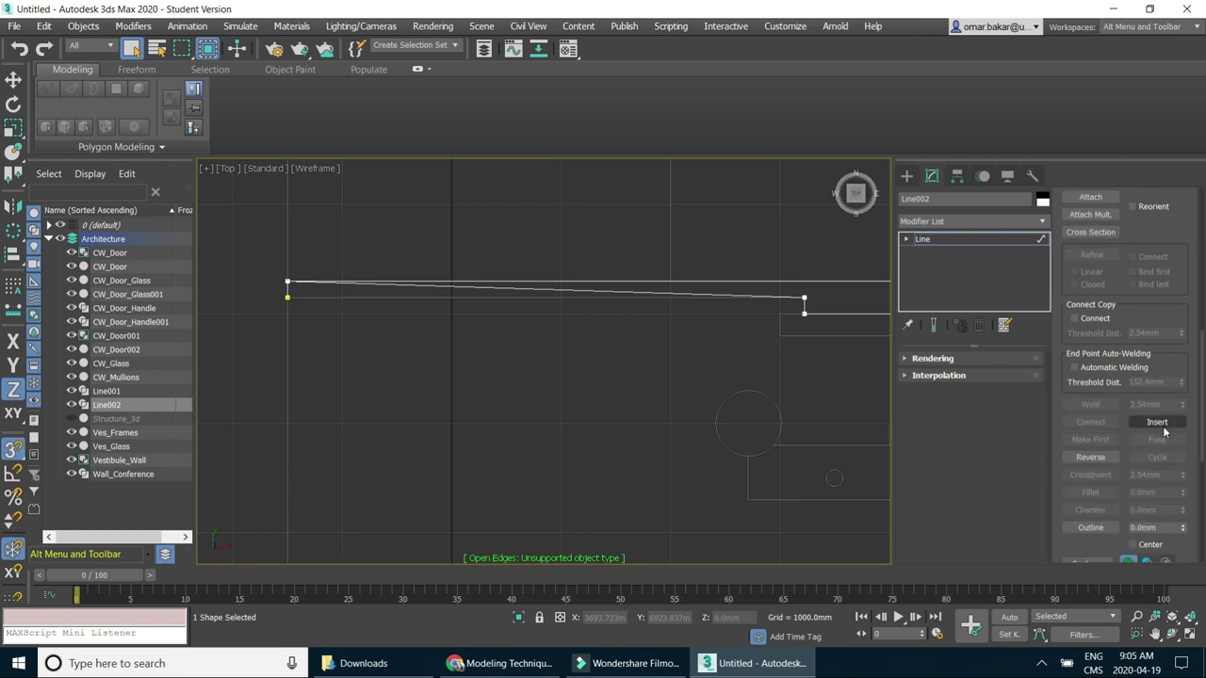
click(1162, 426)
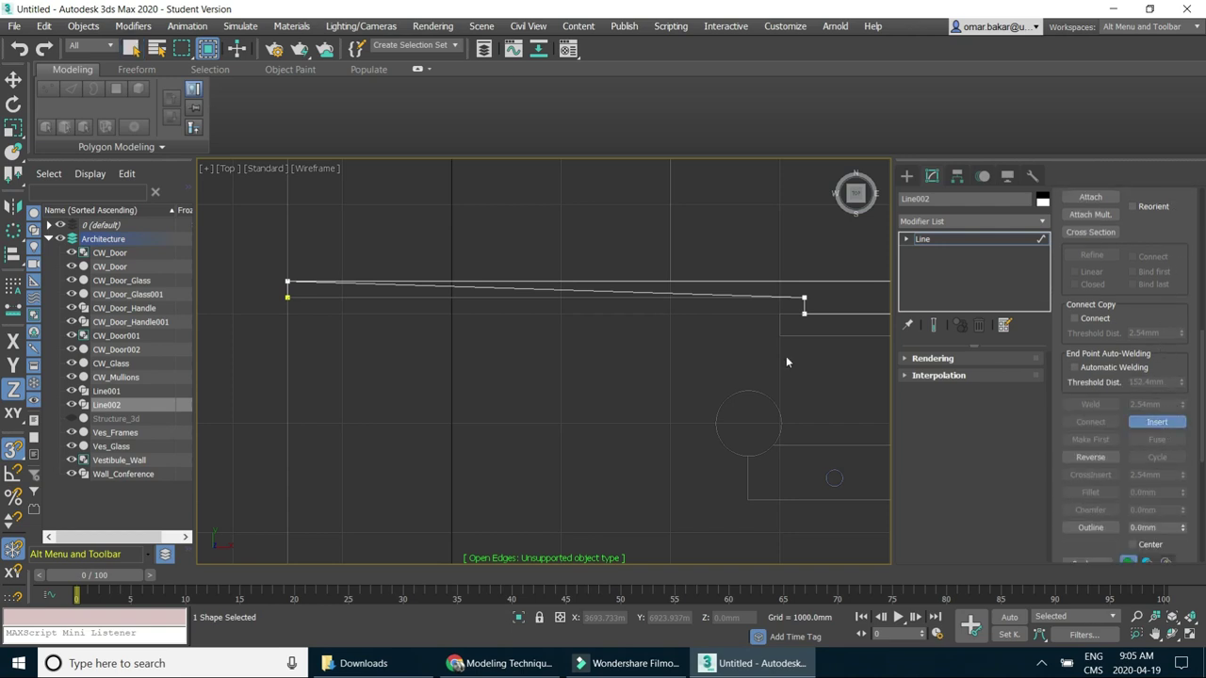
click(640, 292)
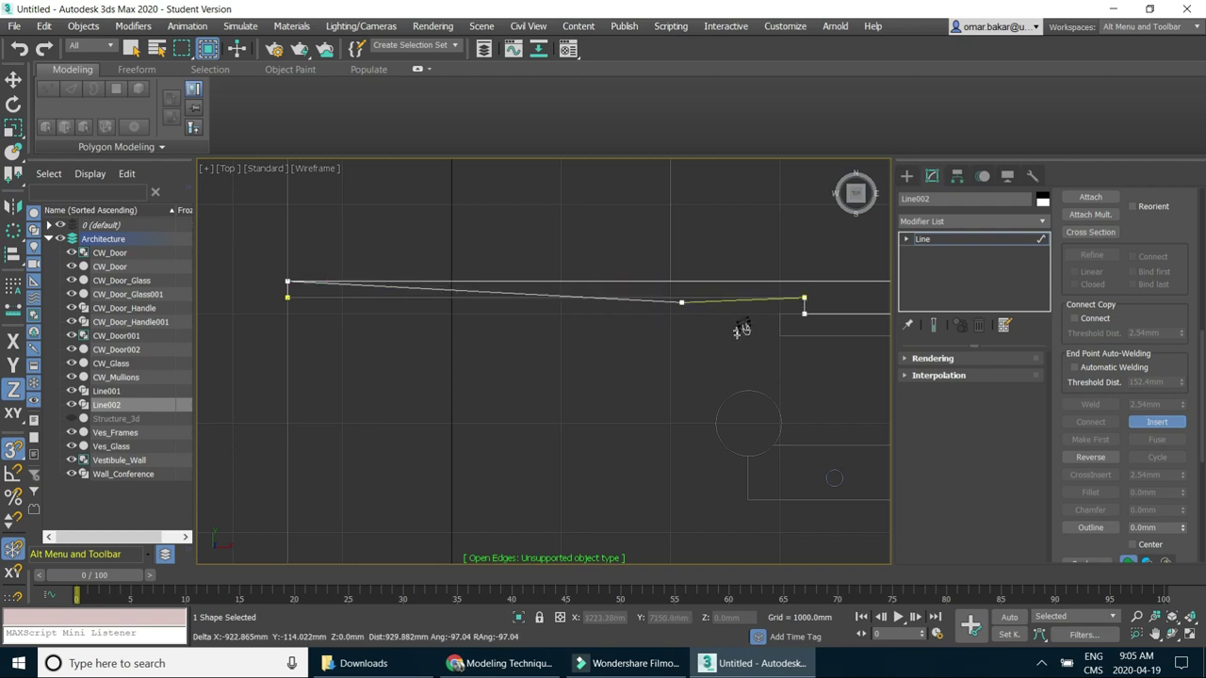
click(296, 303)
click(585, 393)
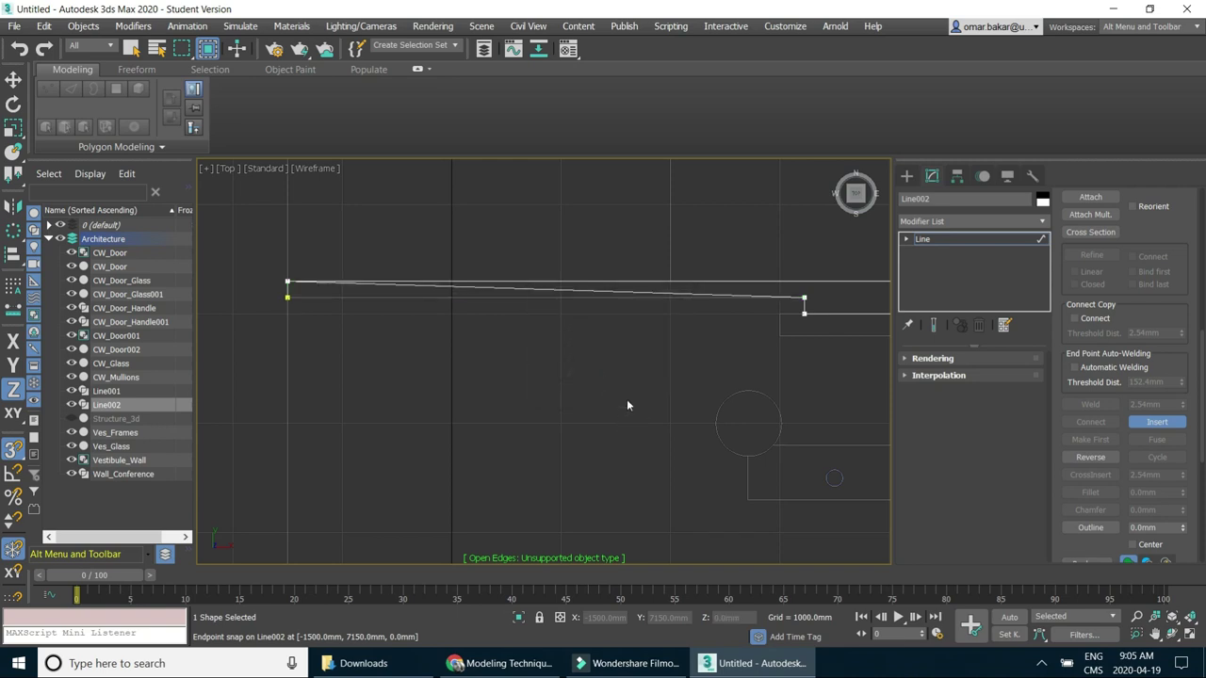
click(585, 292)
click(290, 292)
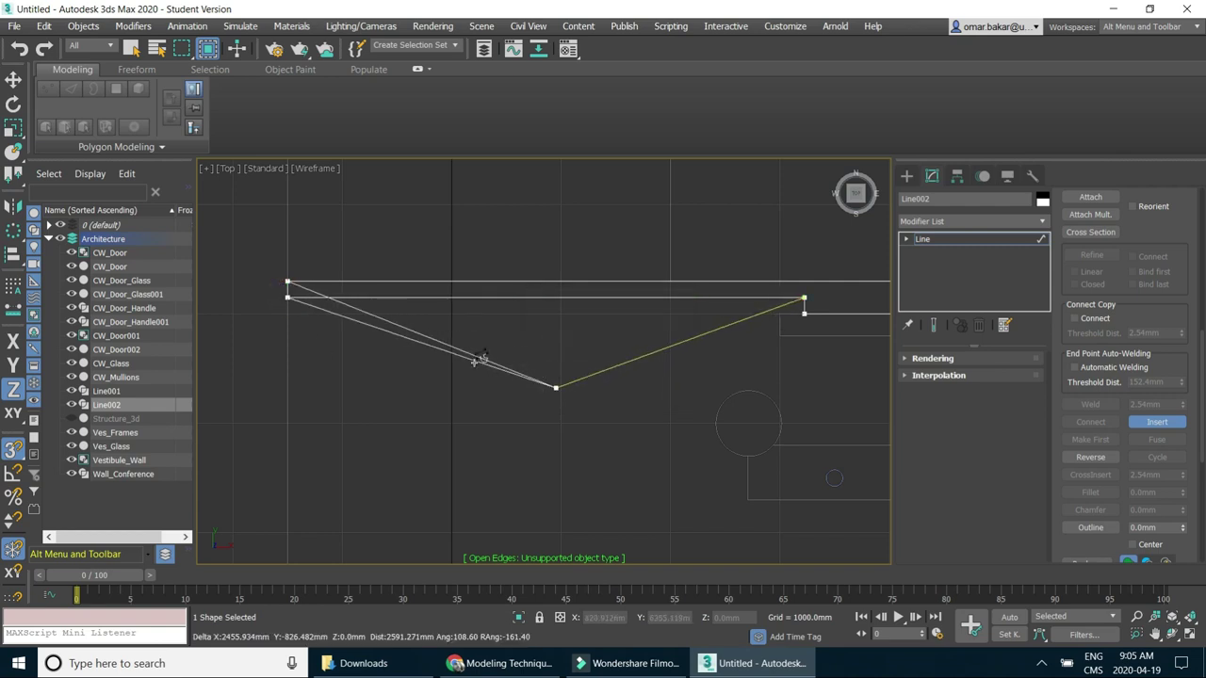
click(288, 299)
click(555, 384)
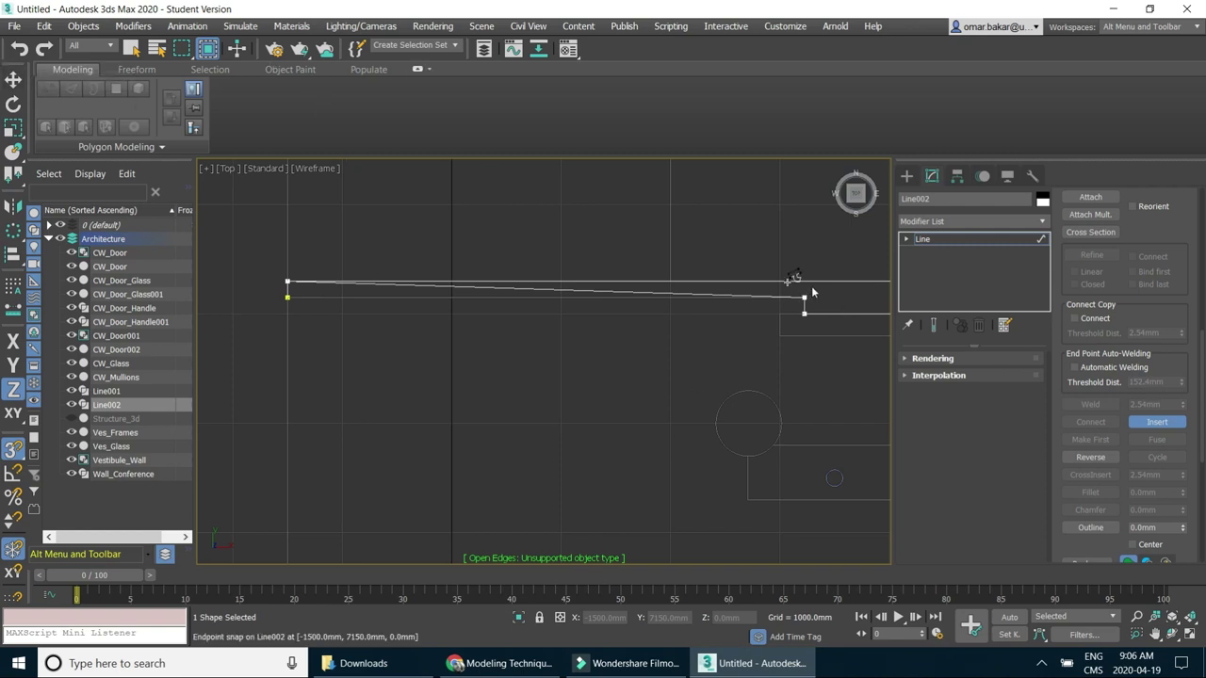
Select Line002's top-left vertex at Vertex level and Break the spline there.
click(132, 48)
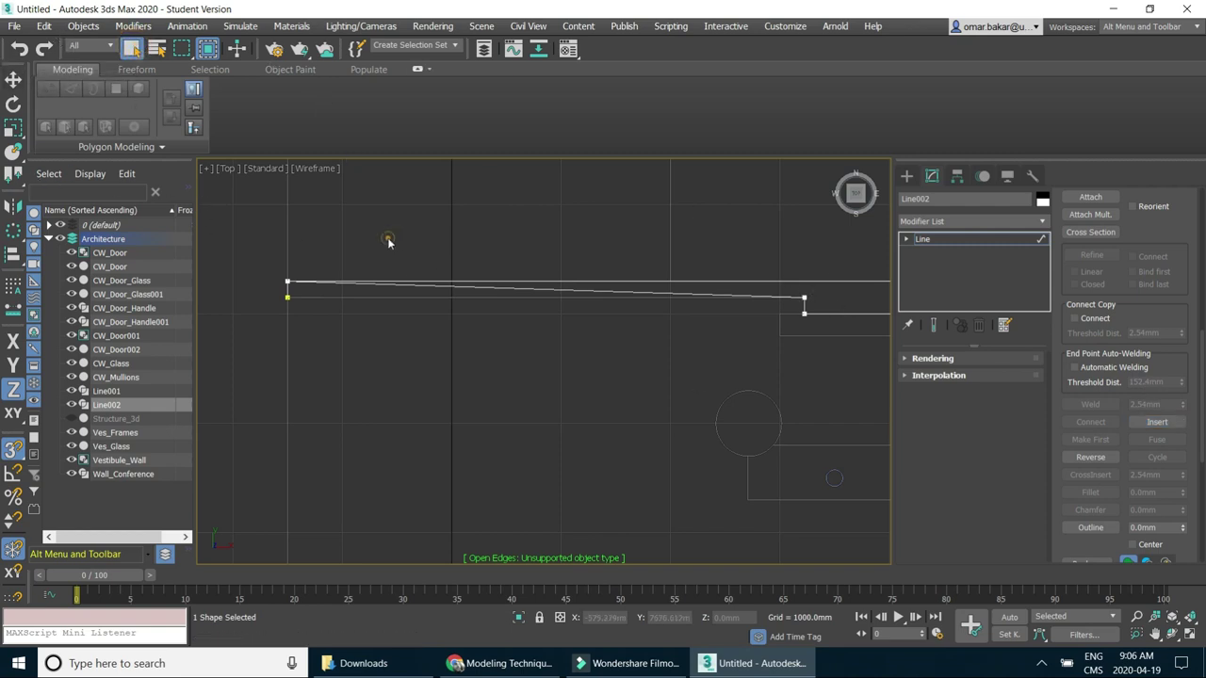
click(288, 282)
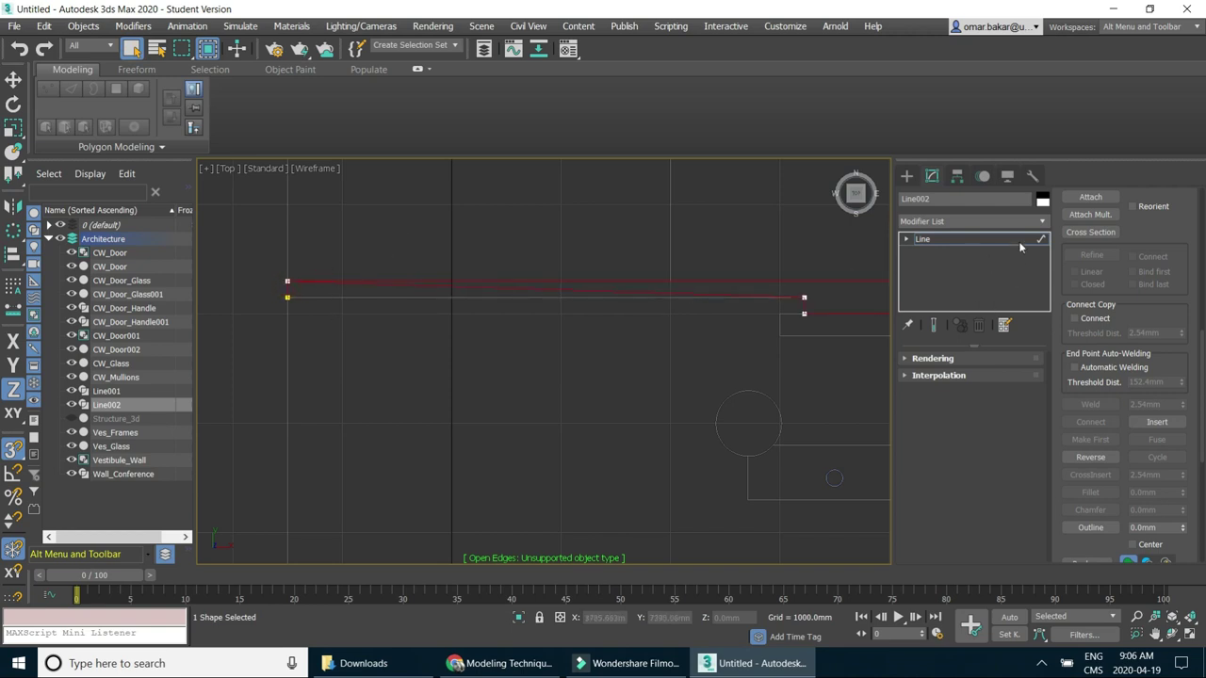
click(905, 239)
click(932, 253)
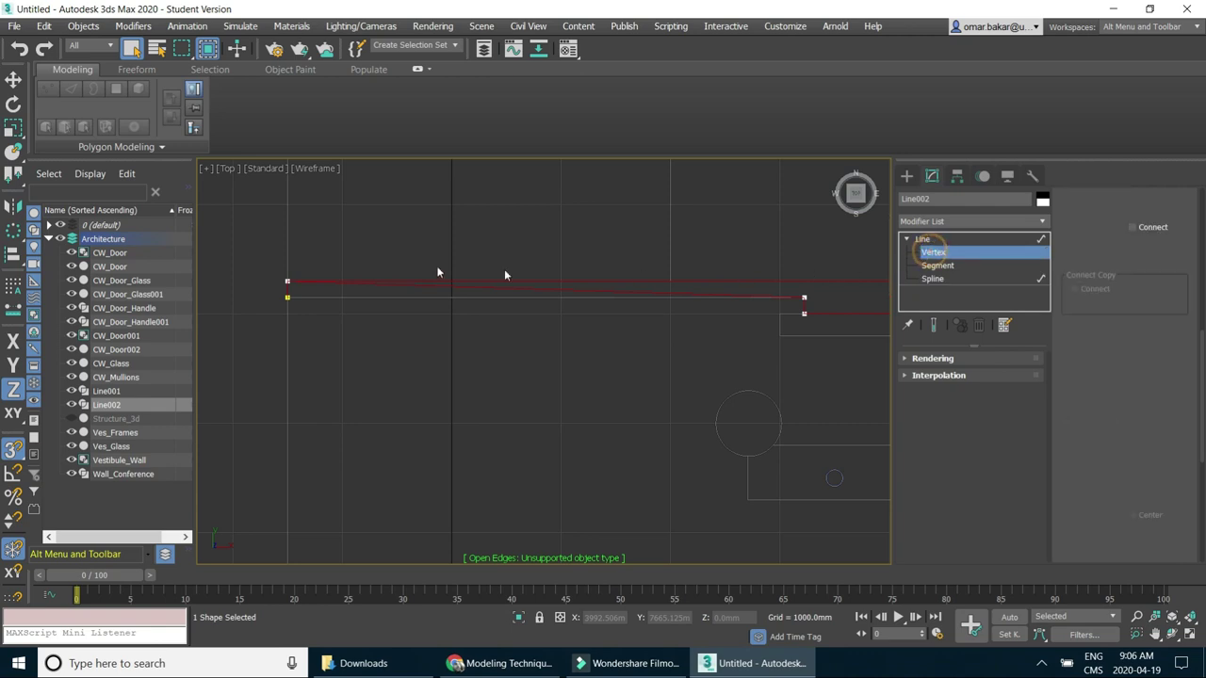
click(287, 282)
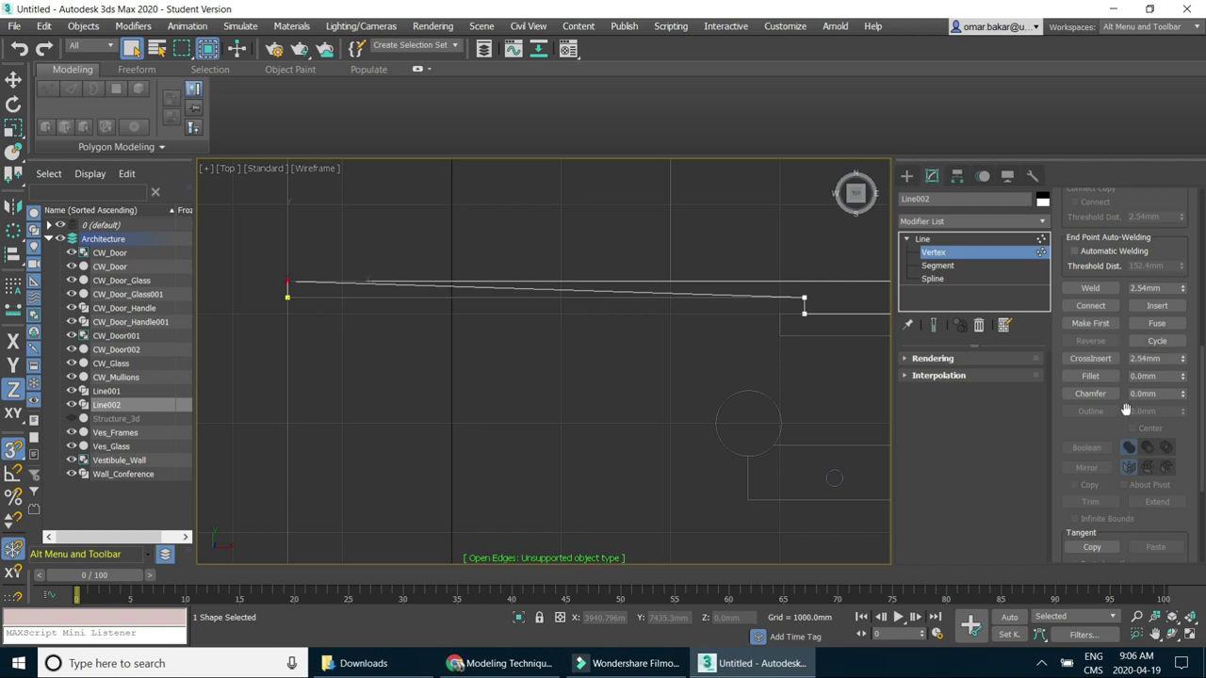
scroll(1119, 314, up, 2)
scroll(1121, 311, up, 3)
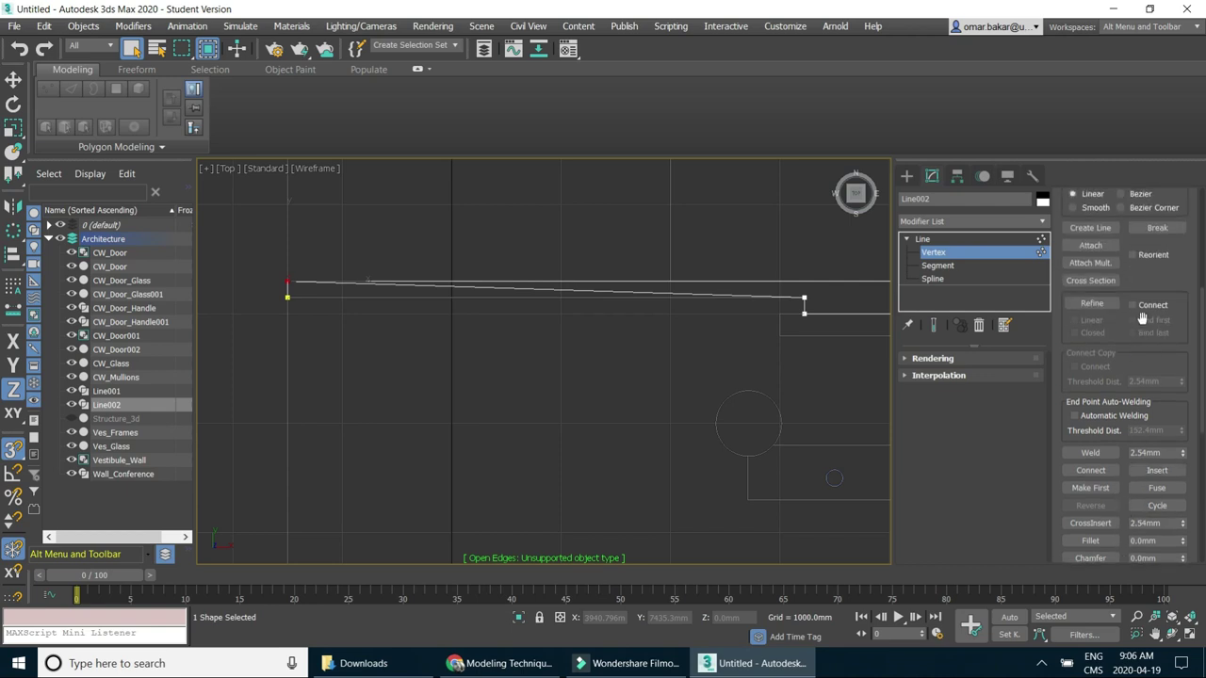
scroll(1146, 287, up, 1)
scroll(1143, 294, up, 1)
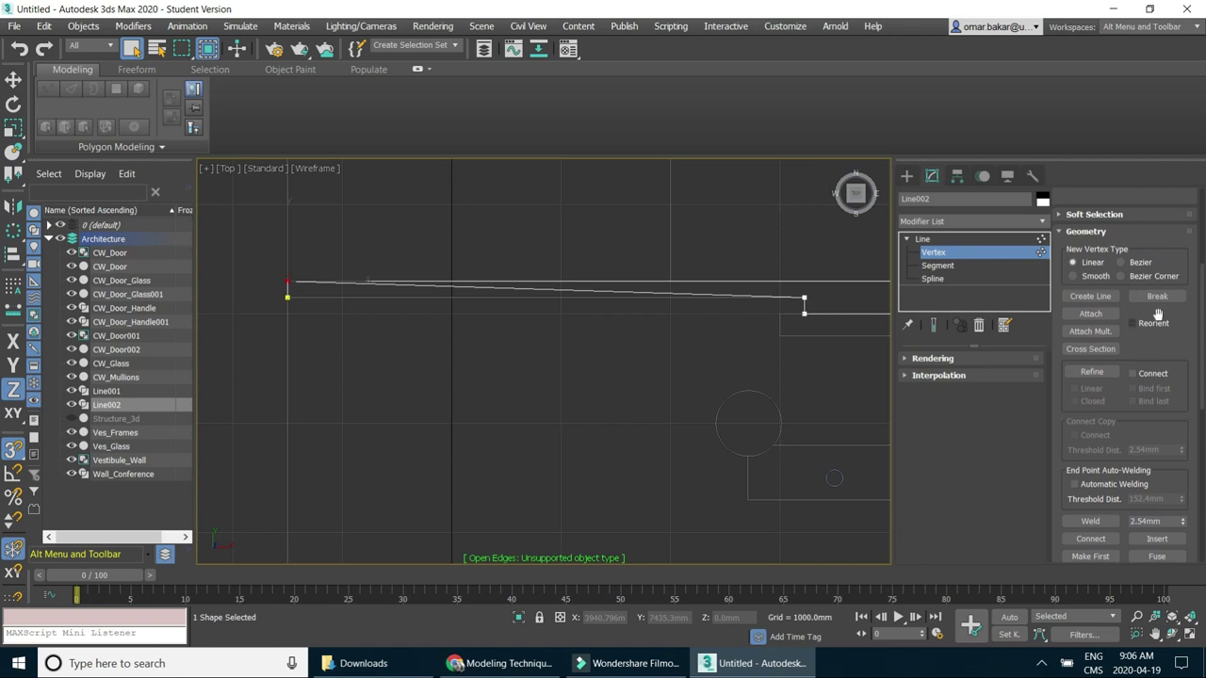
click(1146, 300)
click(1155, 299)
click(287, 281)
Move the left-end vertex with endpoint snap onto the lower-left corner point.
key(w)
drag(317, 260, 321, 369)
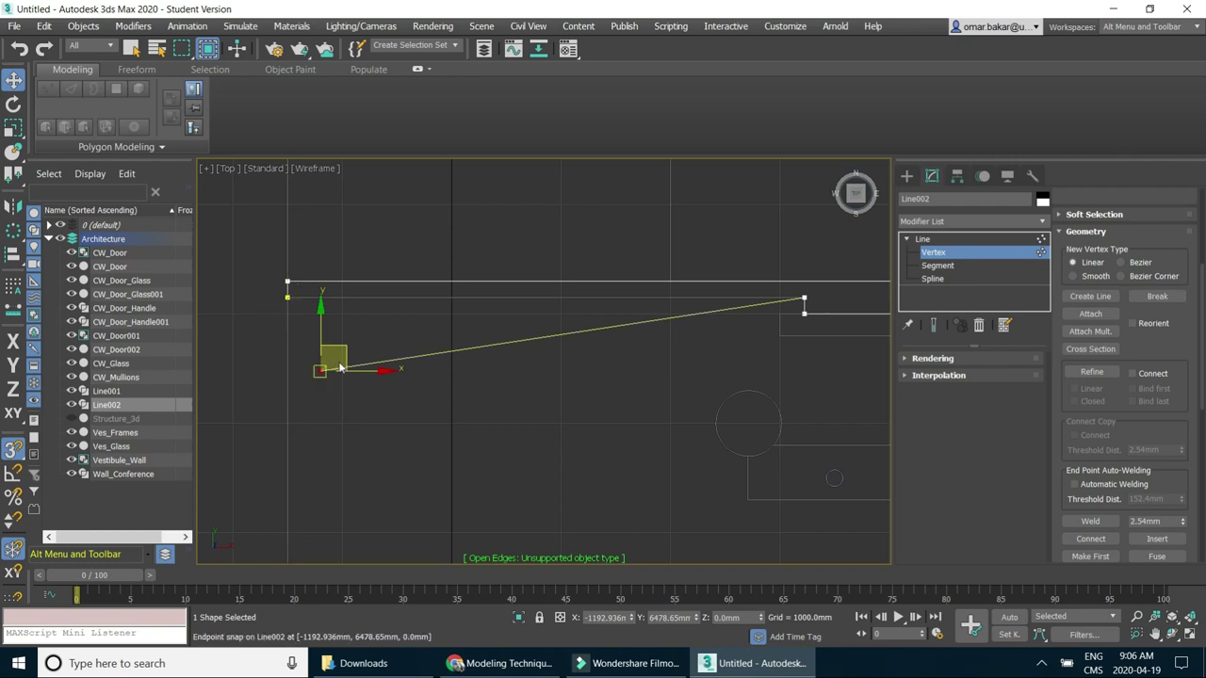
drag(319, 367, 289, 297)
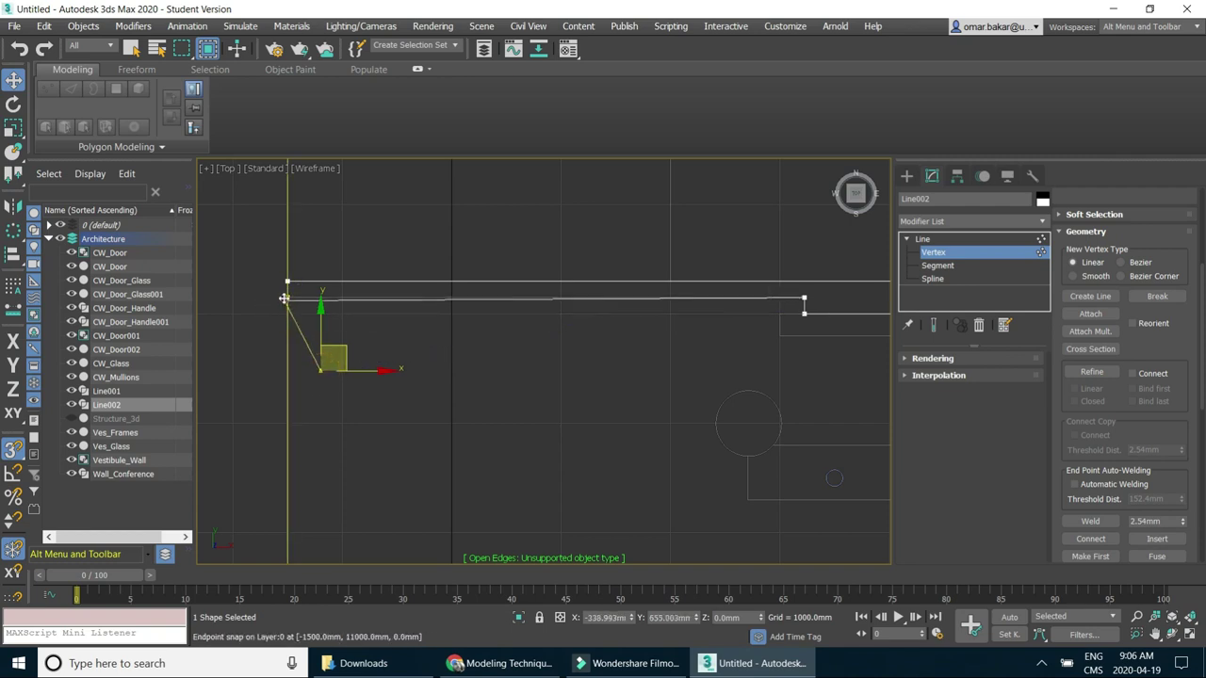
click(378, 377)
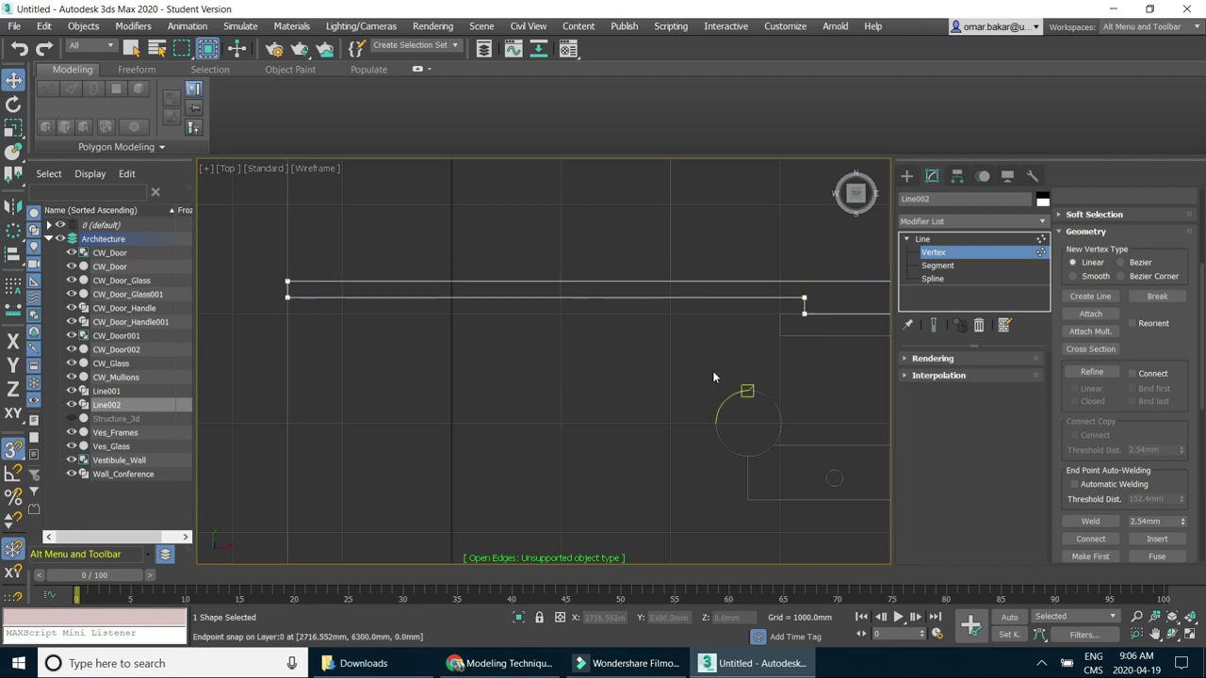
Window-select all of Line002's vertices and Weld the coincident ones.
click(1108, 524)
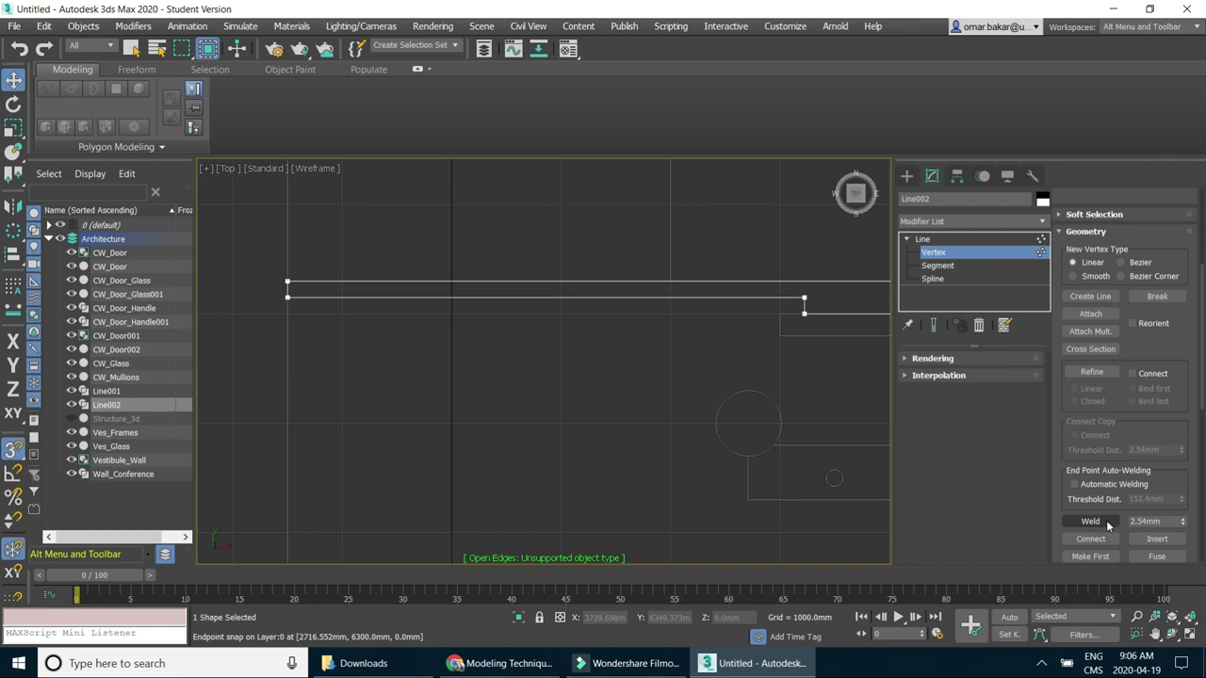
click(1108, 525)
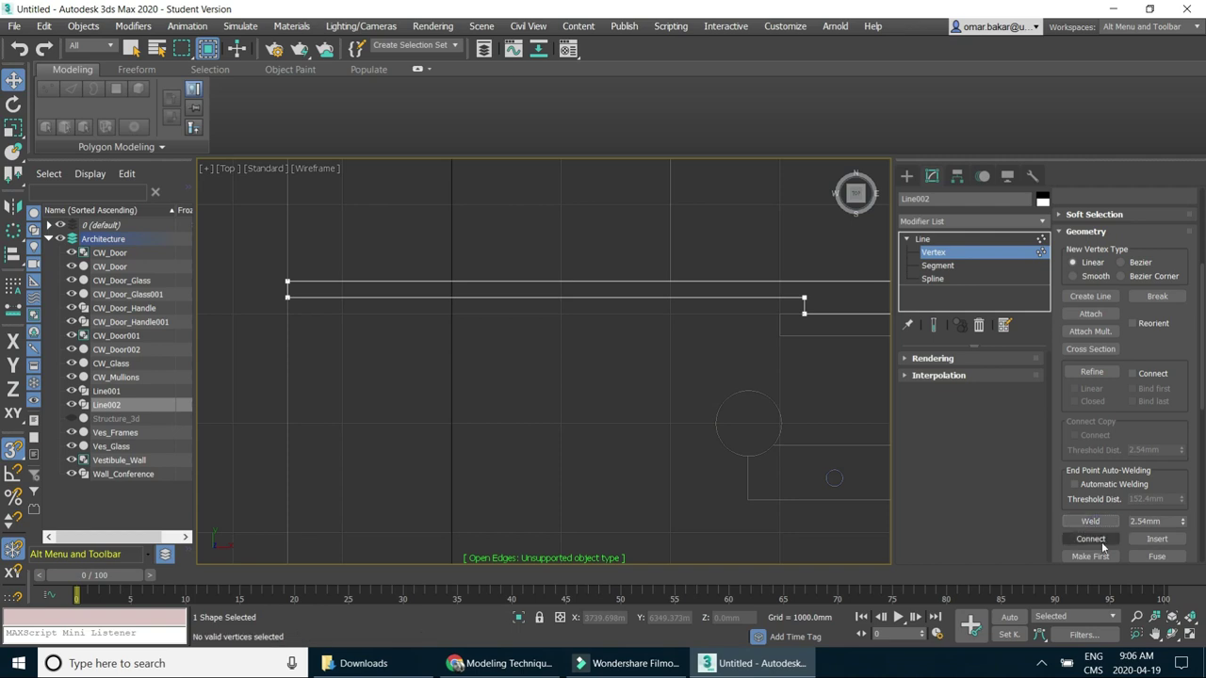
scroll(421, 345, down, 2)
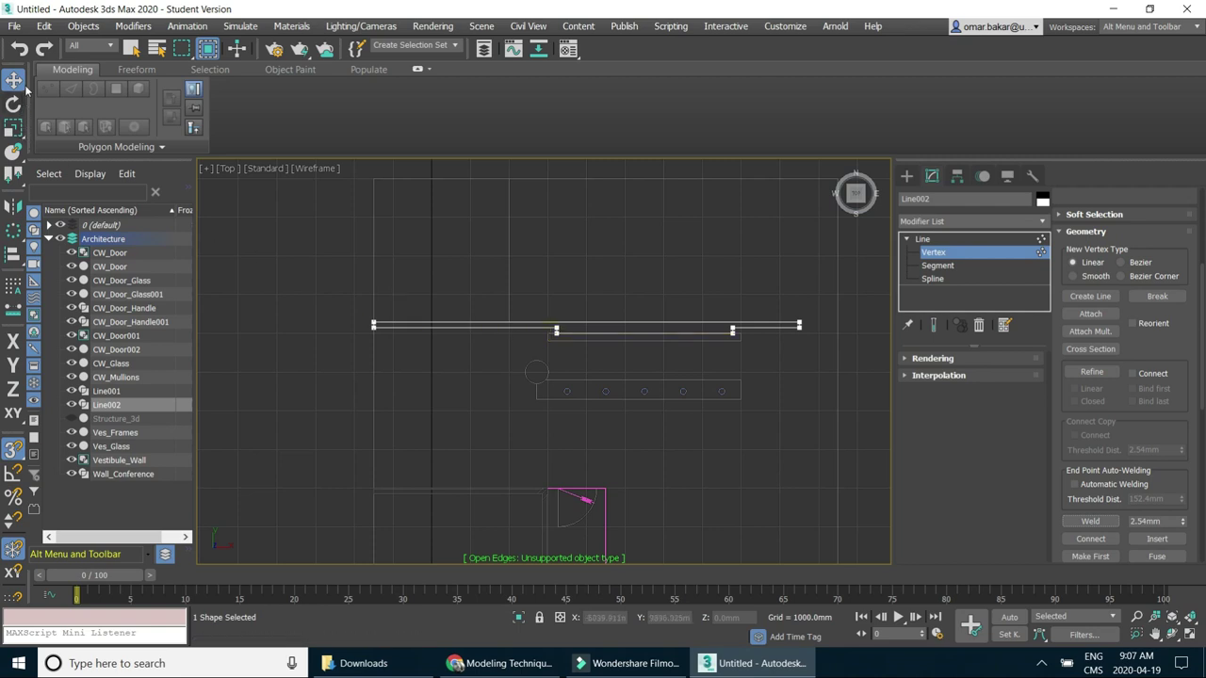
click(132, 49)
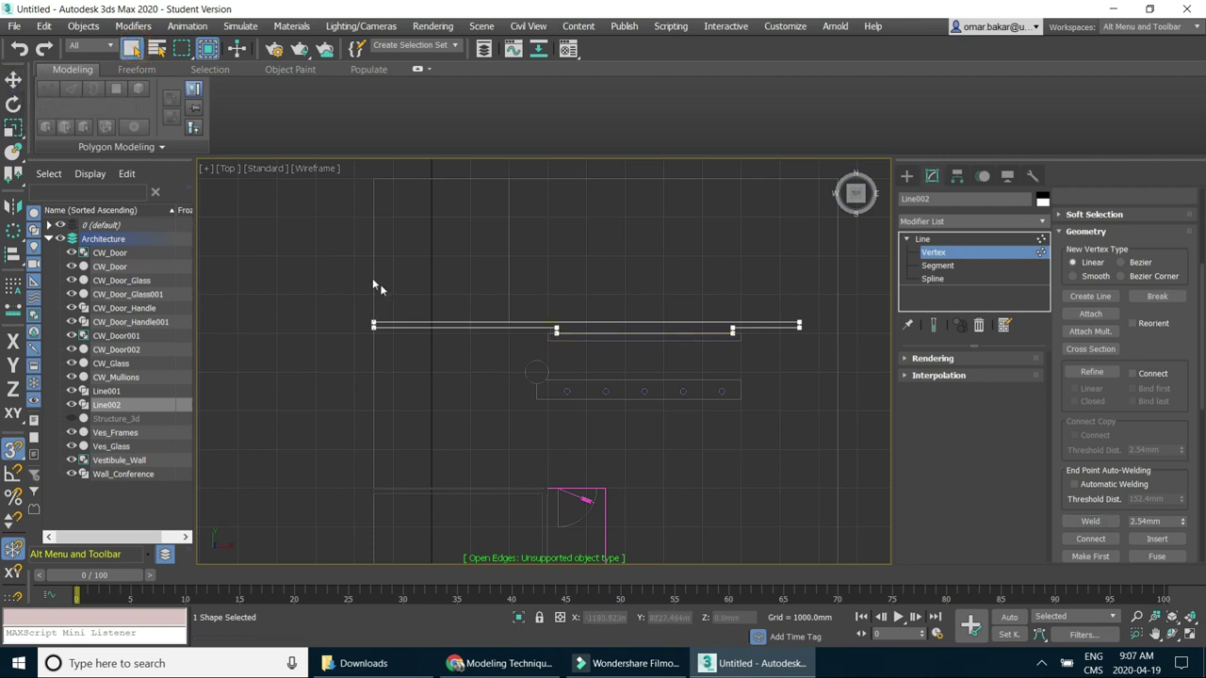
drag(336, 264, 859, 397)
click(1088, 521)
scroll(390, 335, up, 5)
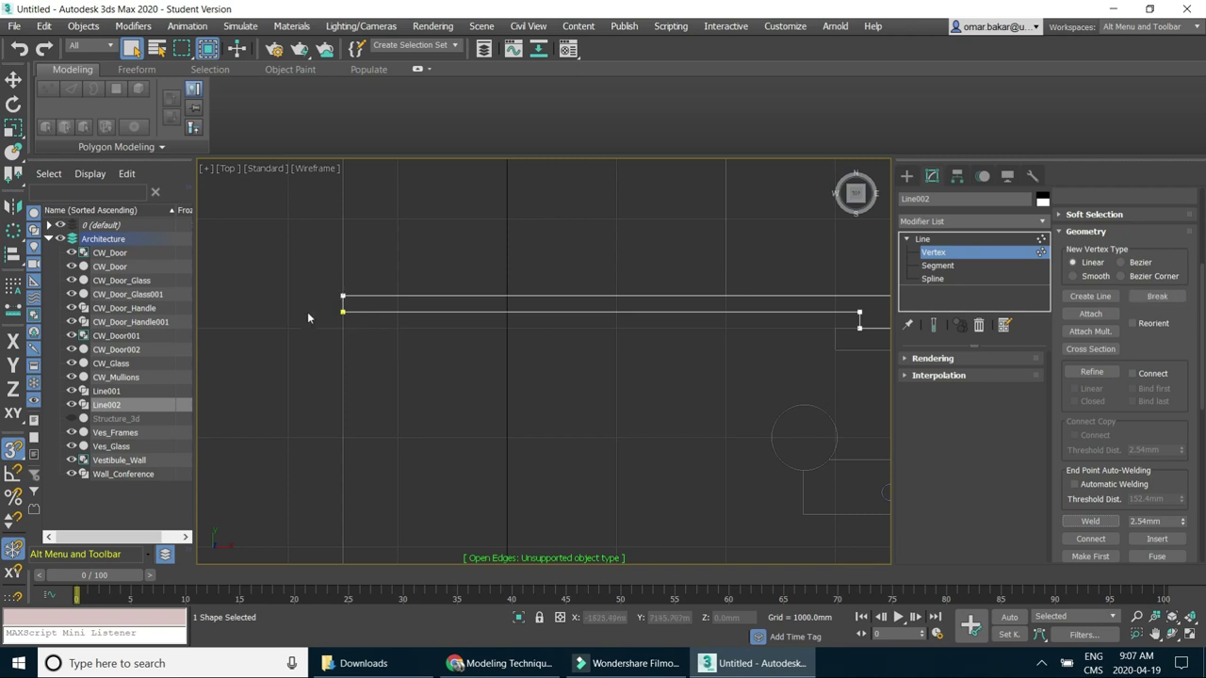
scroll(765, 375, down, 2)
scroll(774, 396, down, 1)
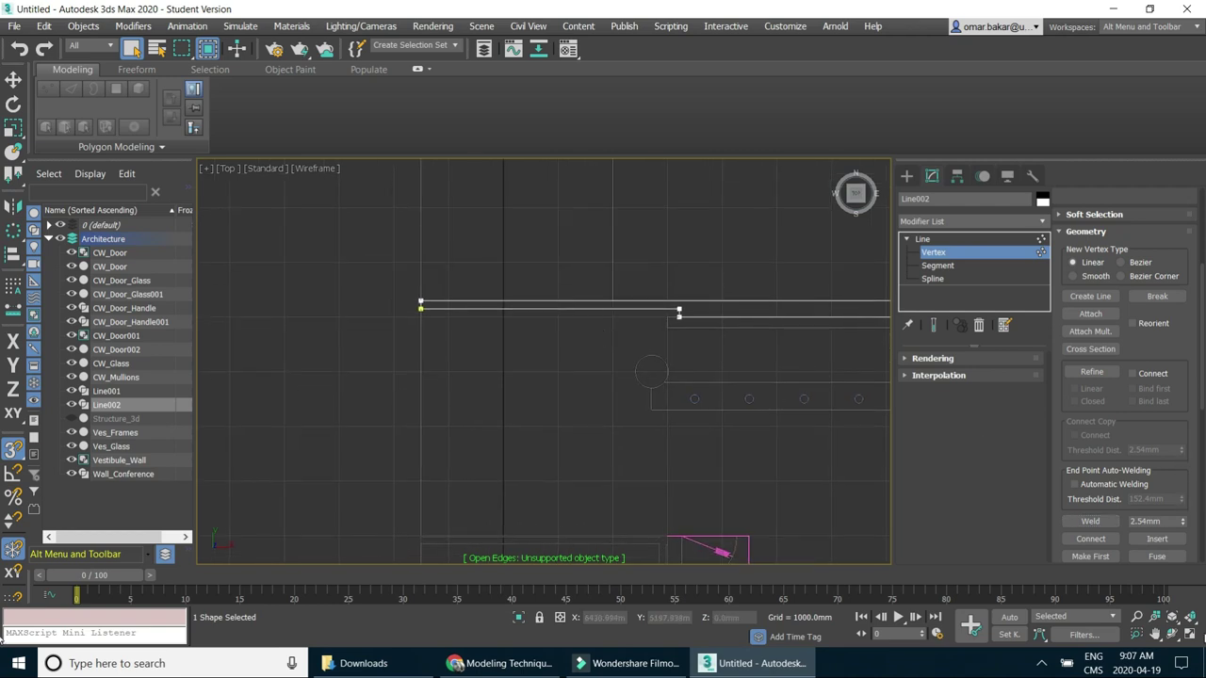
Restore the four-viewport layout and add an Extrude modifier to Line002.
click(1191, 639)
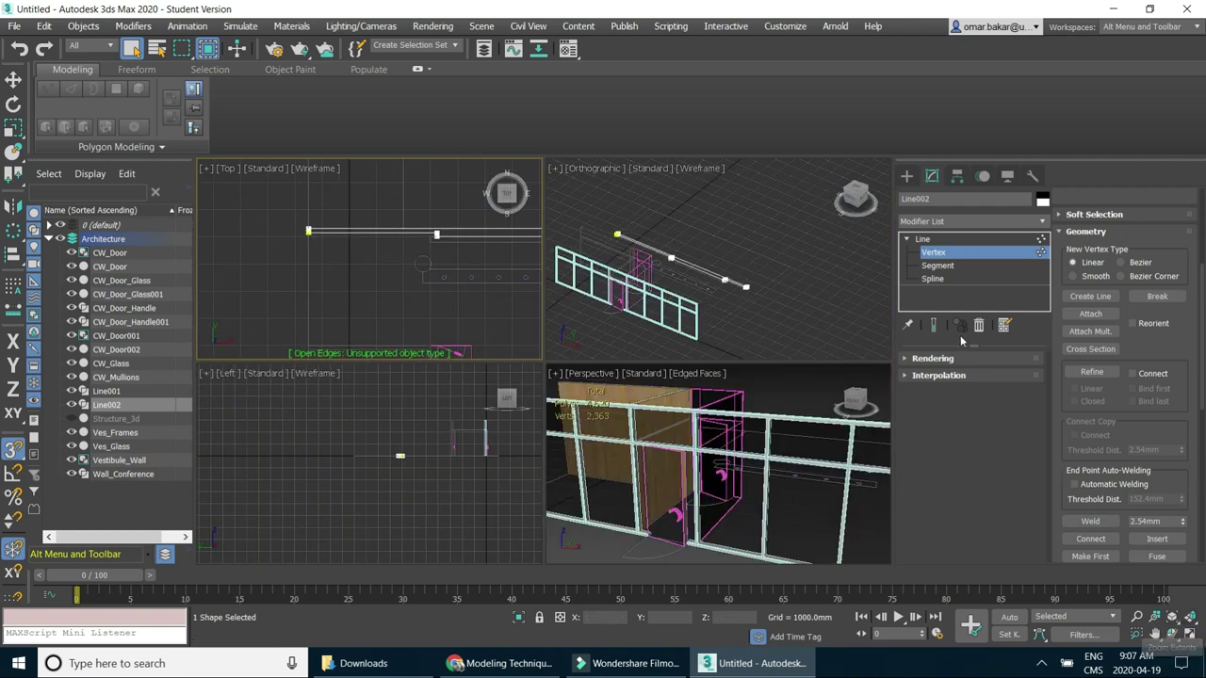
click(919, 243)
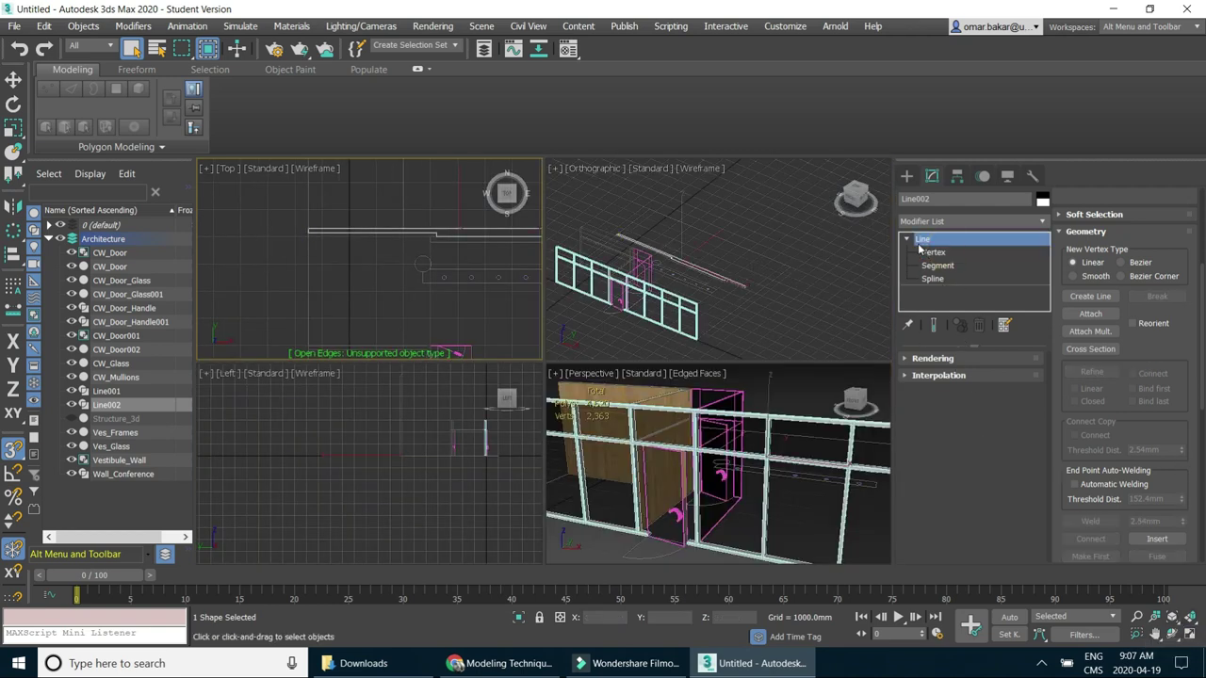
click(979, 221)
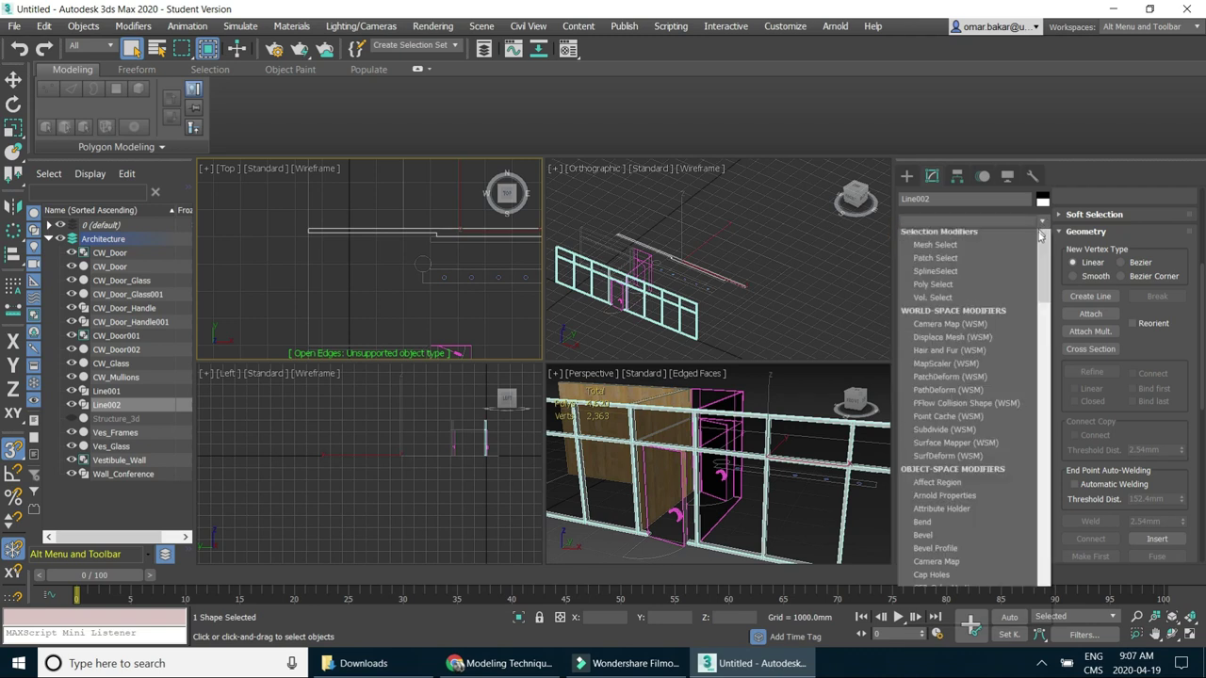
click(1048, 341)
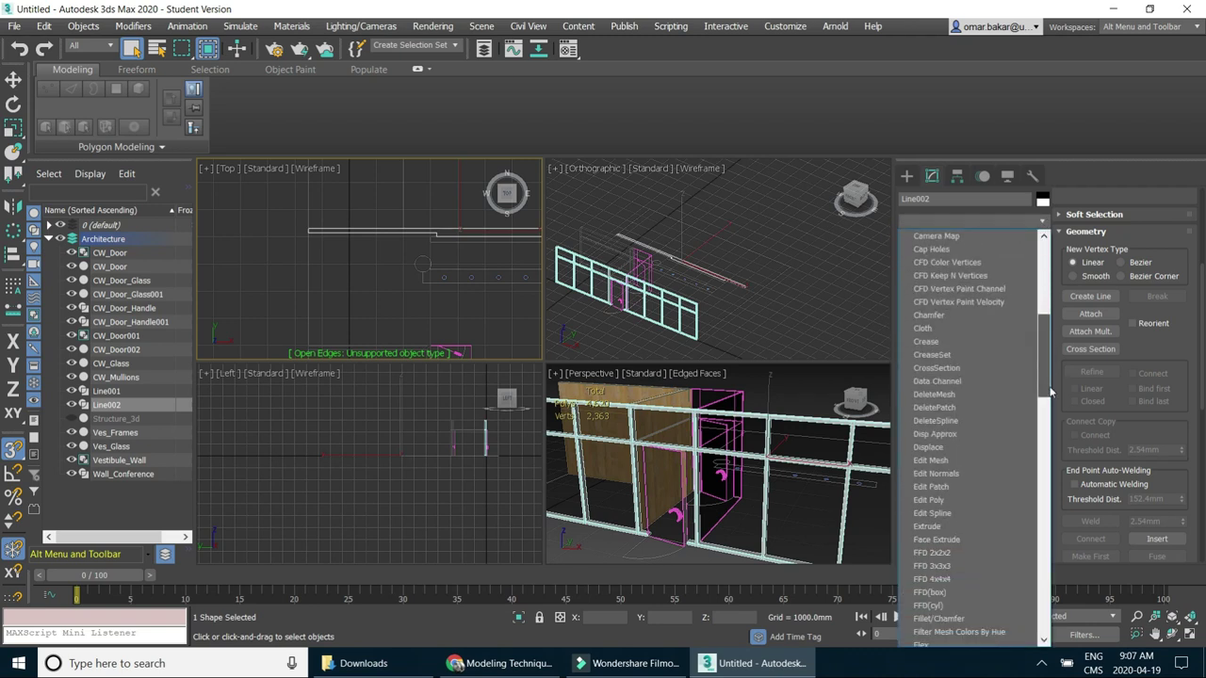
click(927, 526)
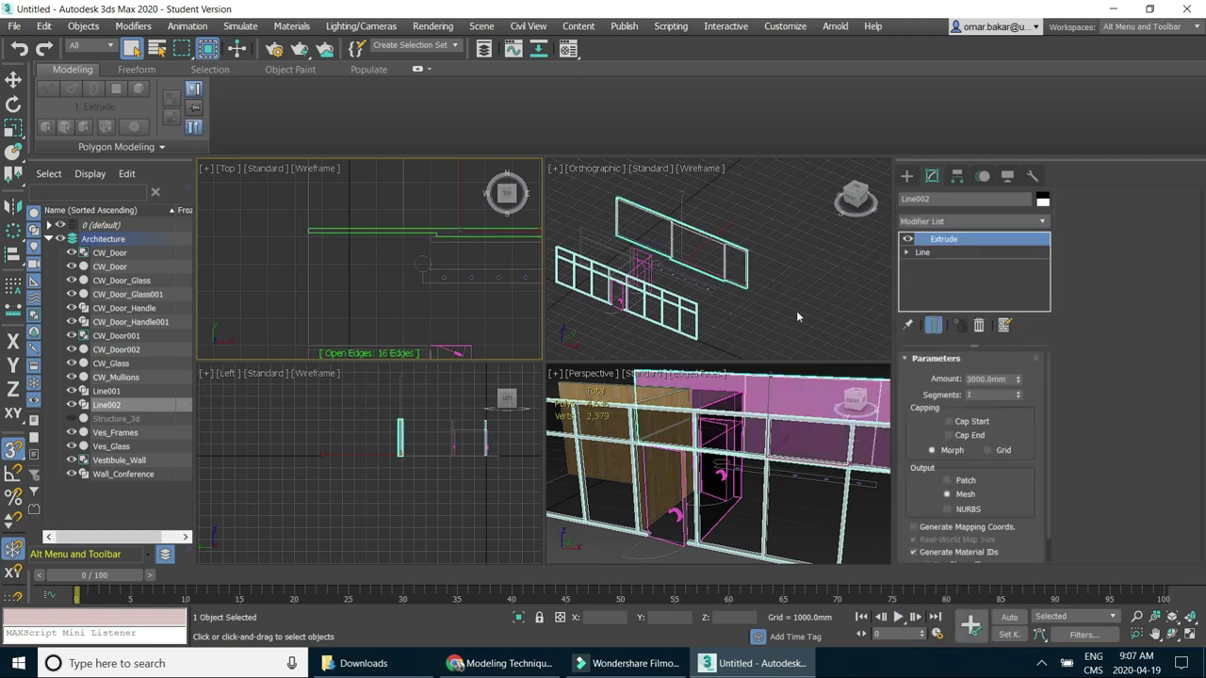
Leave the 3000 mm extrusion with Cap Start and Cap End unchecked, orbiting to check the wall.
mouse_move(795, 375)
alt+middle_down()
mouse_move(674, 509)
mouse_move(640, 524)
mouse_move(671, 482)
alt+middle_up()
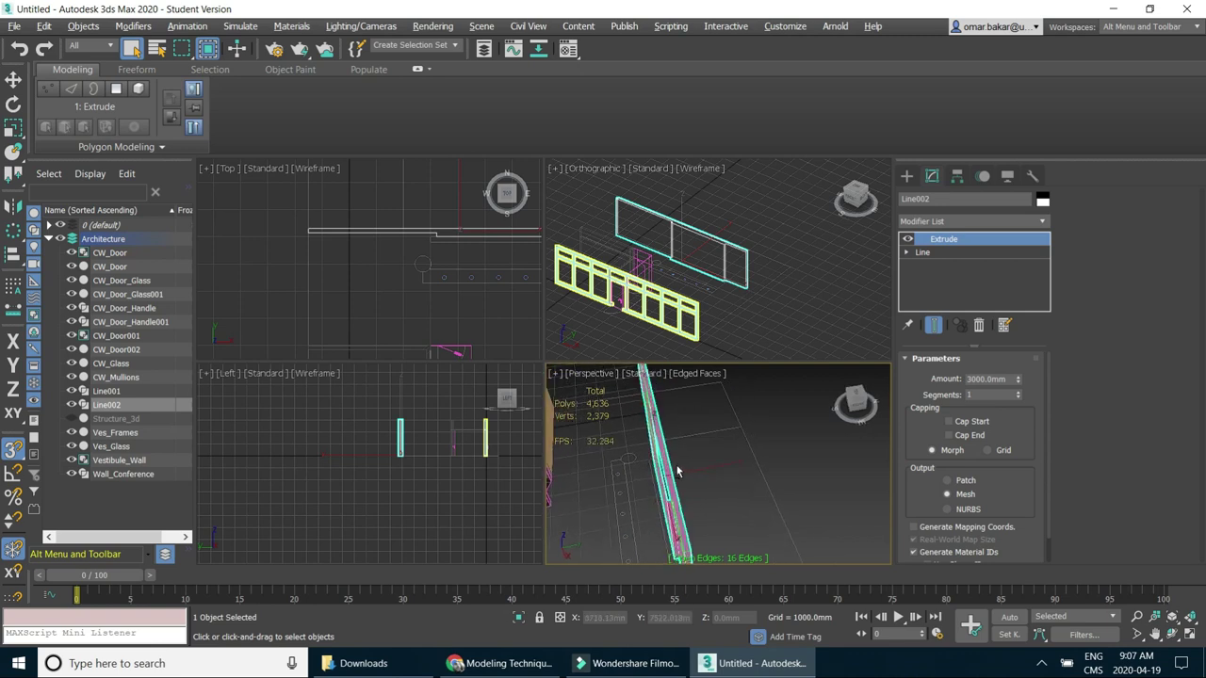
click(949, 423)
click(952, 436)
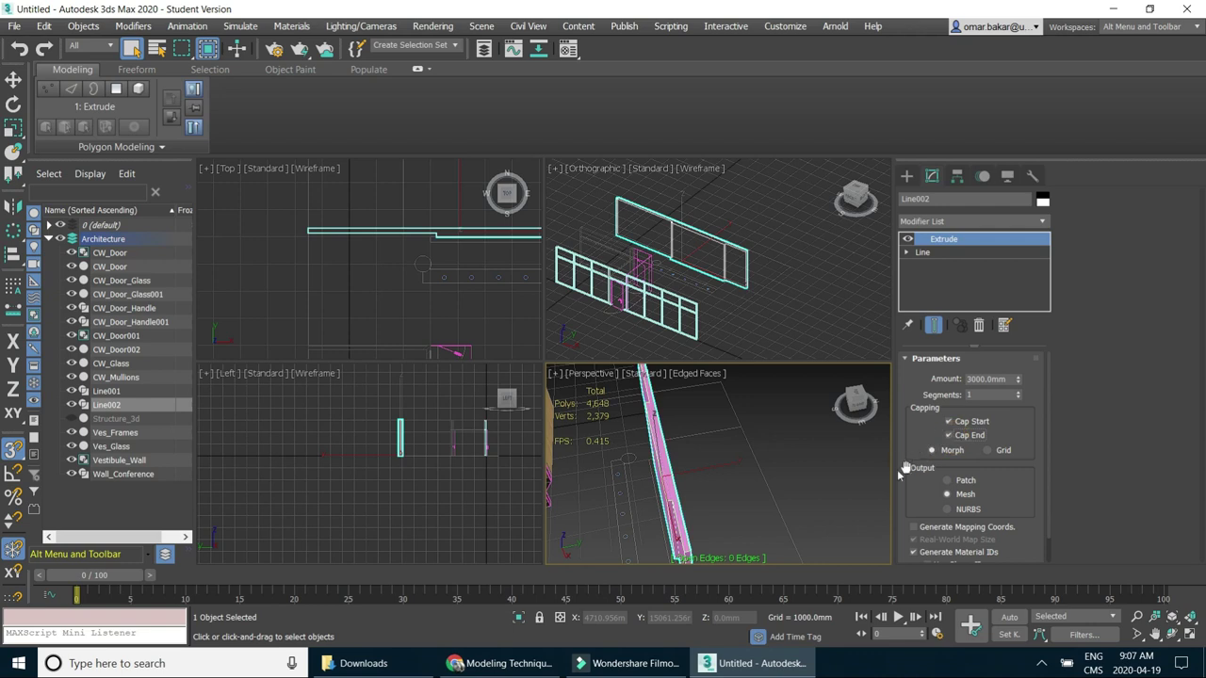
mouse_move(737, 481)
alt+middle_down()
mouse_move(743, 385)
mouse_move(713, 446)
mouse_move(748, 477)
mouse_move(777, 468)
alt+middle_up()
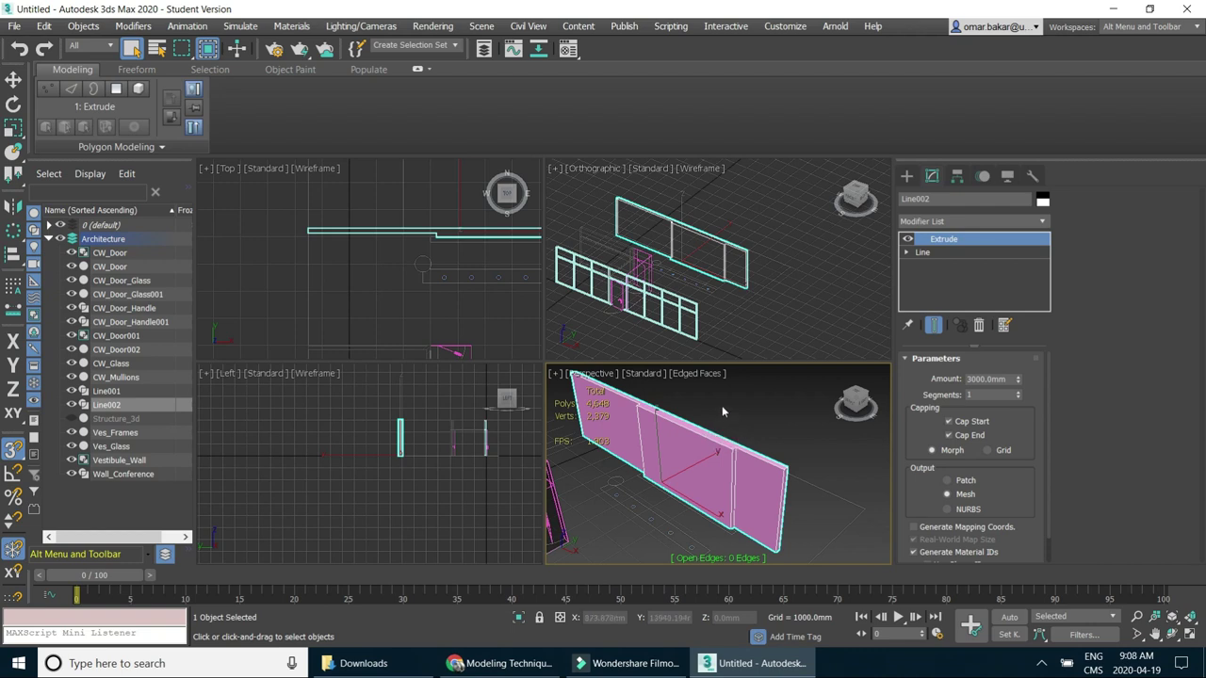
click(949, 422)
click(949, 435)
mouse_move(708, 467)
alt+middle_down()
mouse_move(692, 473)
mouse_move(761, 496)
mouse_move(832, 474)
mouse_move(755, 472)
alt+middle_up()
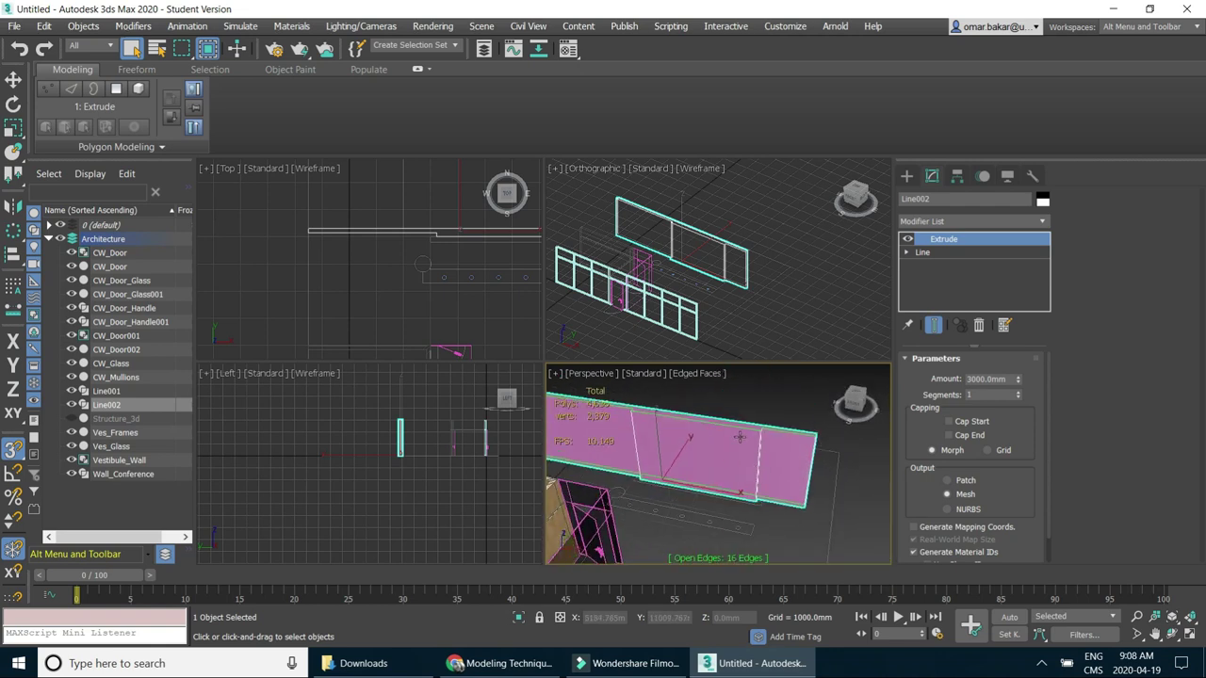
click(962, 199)
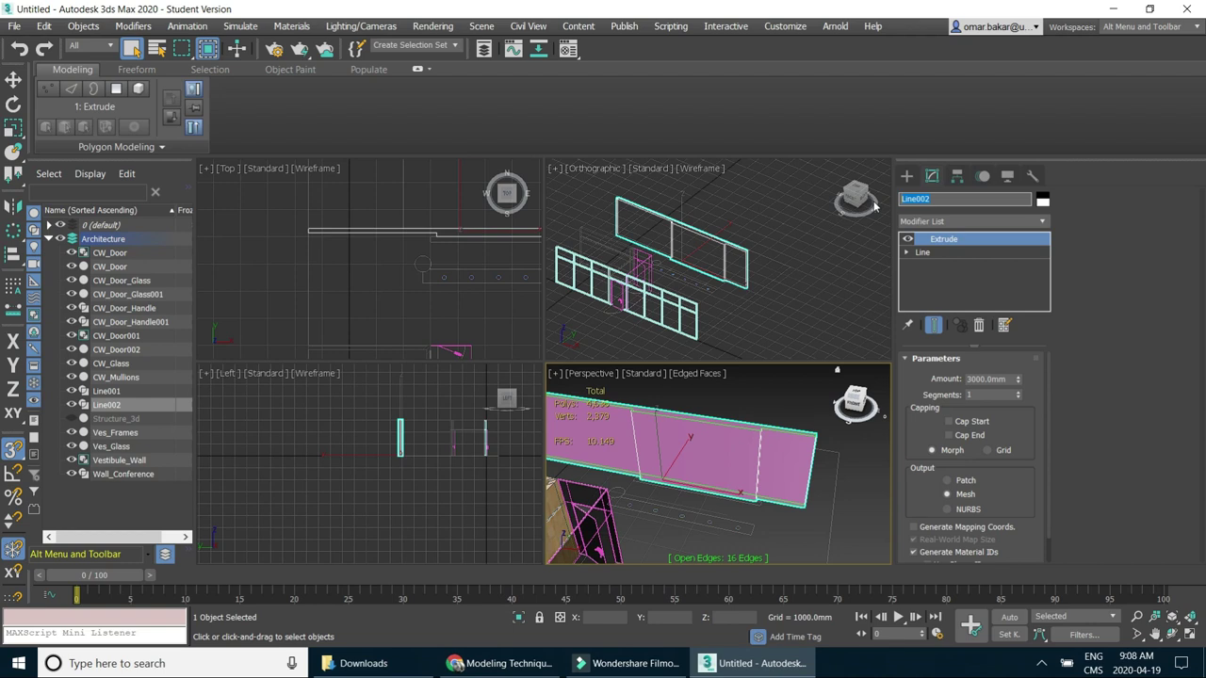
Rename the extruded wall to Wall_int and give it a pink object colour.
key(BackSpace)
text(Wall_int)
key(Return)
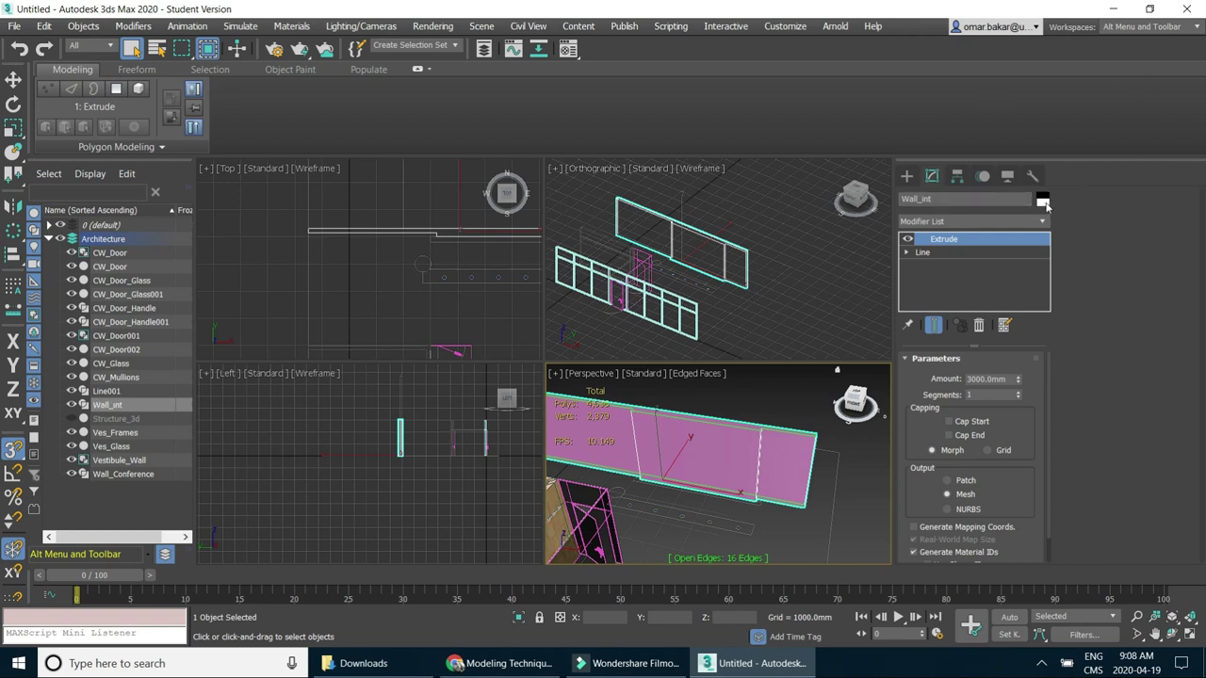
click(1042, 201)
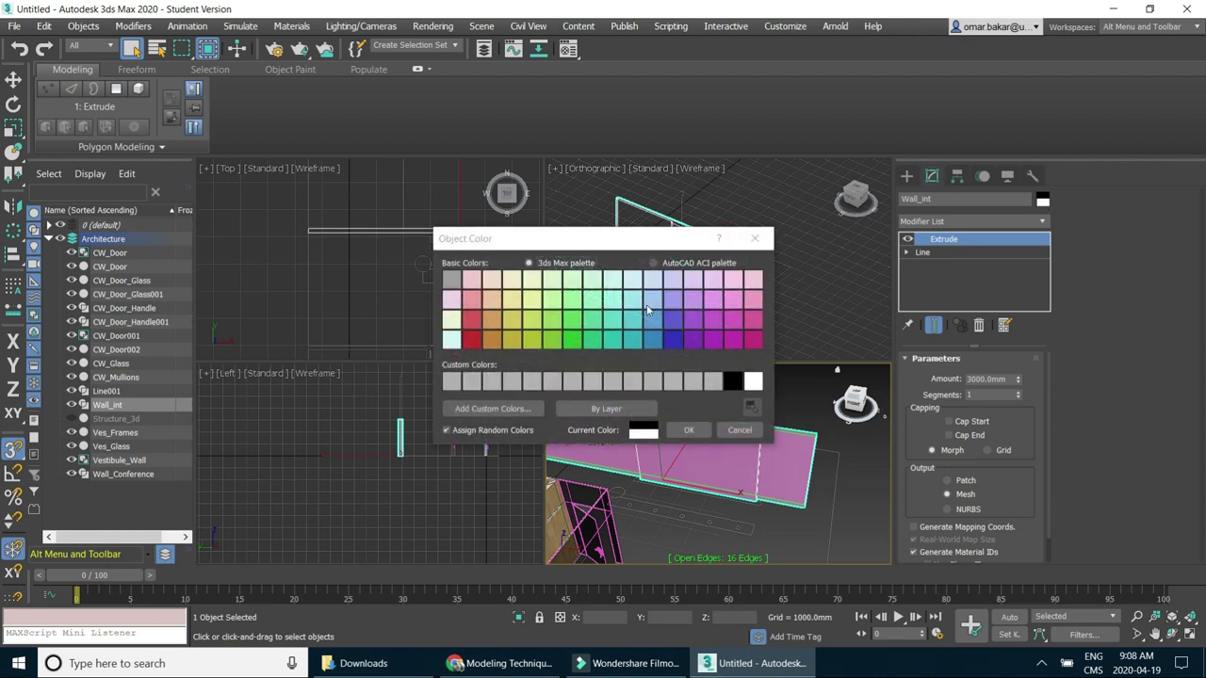
click(472, 281)
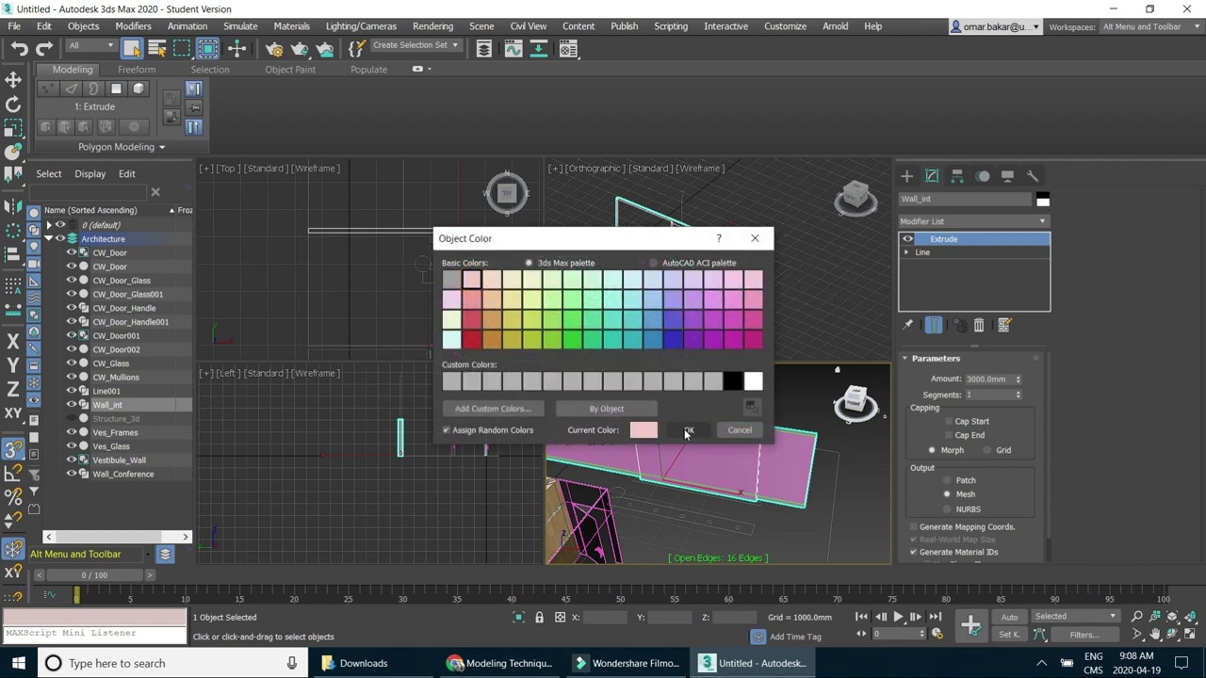
click(688, 430)
Deselect the wall, then pan and zoom the Top view over the plan.
click(796, 406)
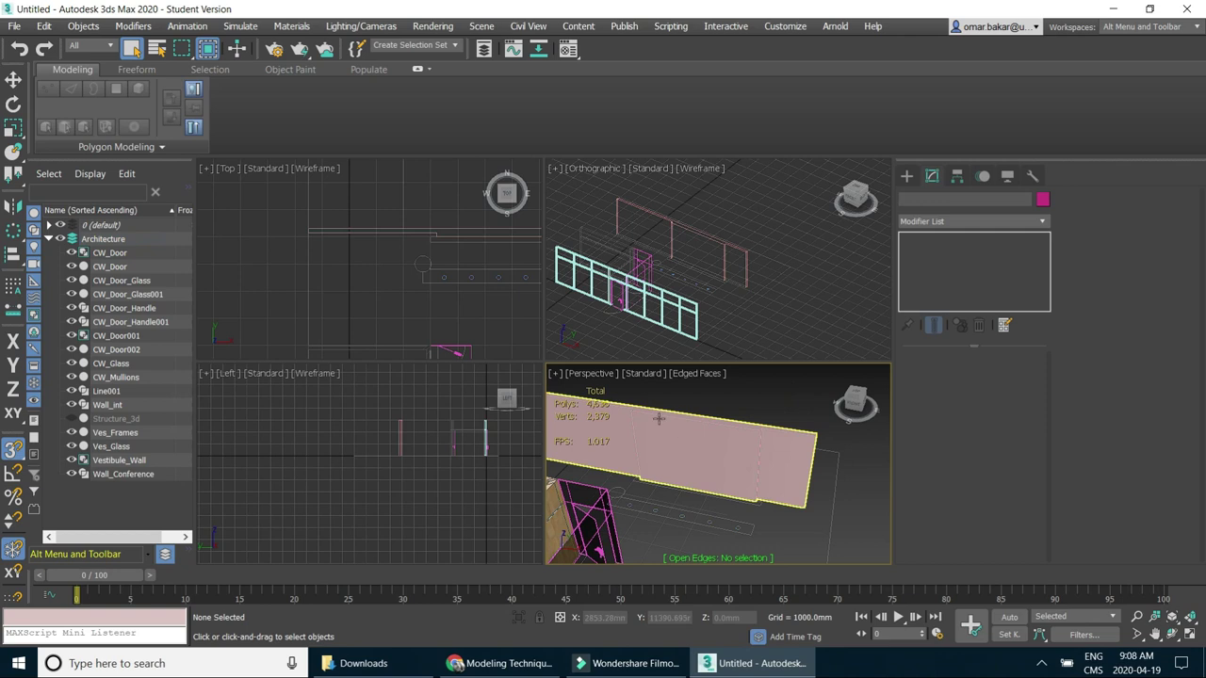
middle_click(405, 233)
middle_drag(406, 232, 314, 237)
scroll(310, 246, up, 2)
scroll(310, 250, up, 2)
scroll(310, 246, up, 1)
middle_drag(430, 259, 369, 274)
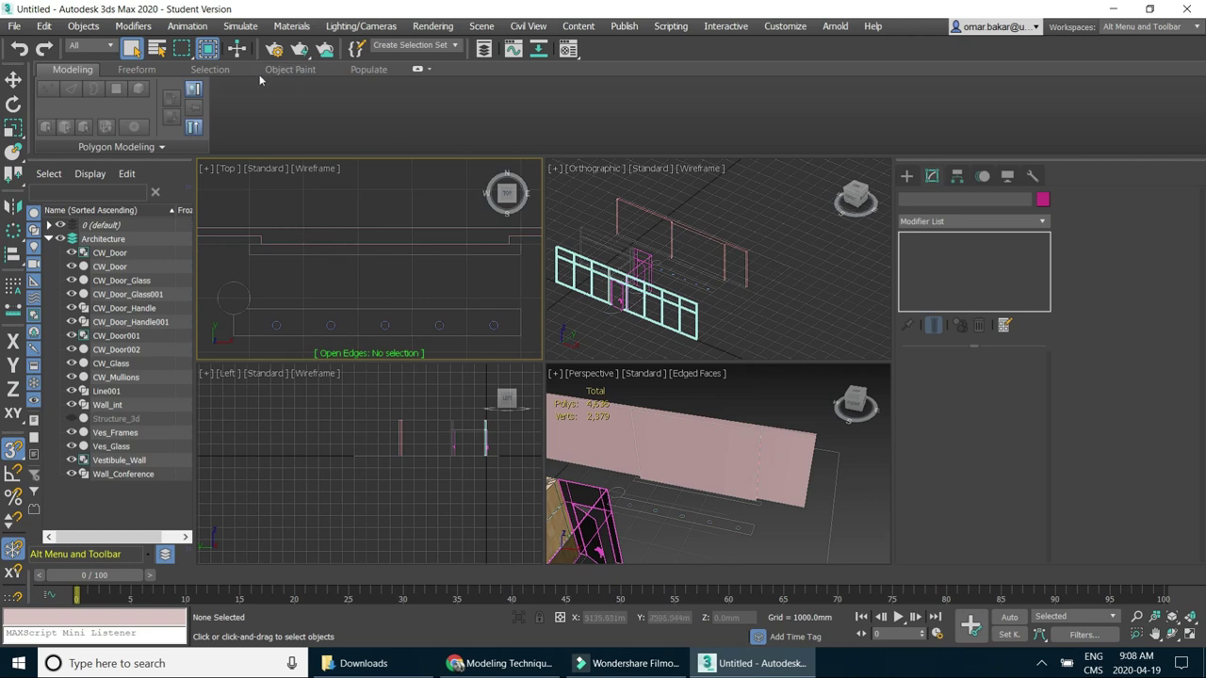
Draw a thin 200 by 5000 mm rectangle along the wall line in the Top view.
click(906, 175)
click(924, 197)
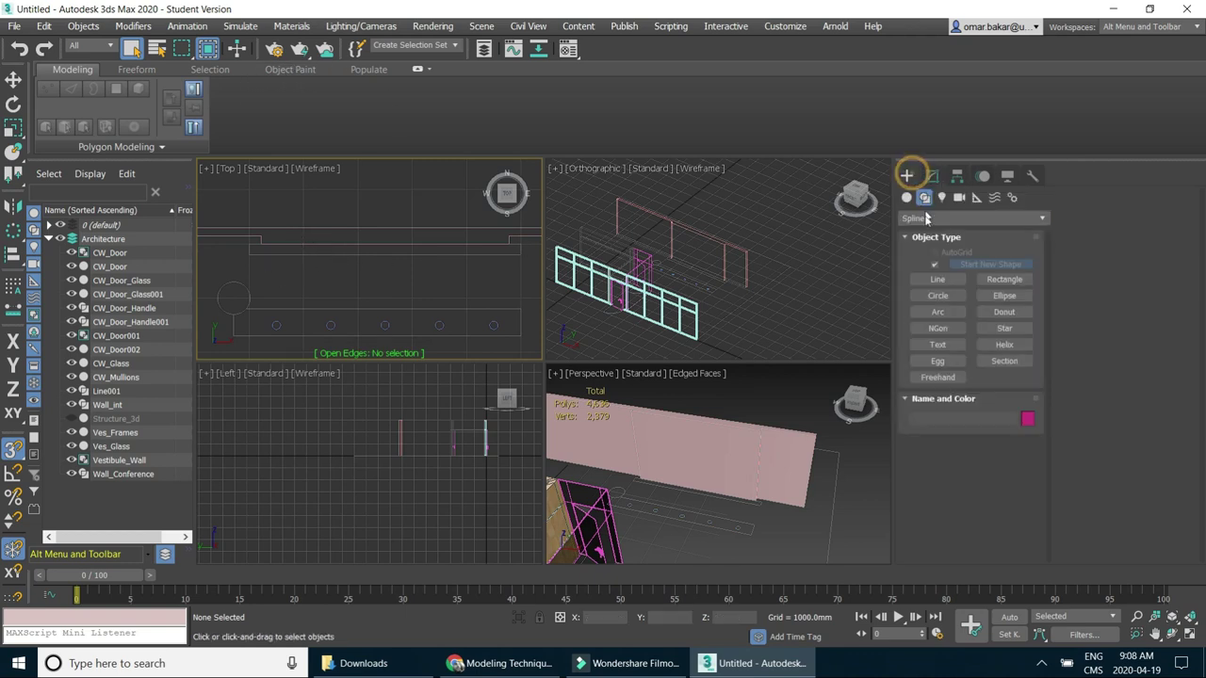
click(1004, 279)
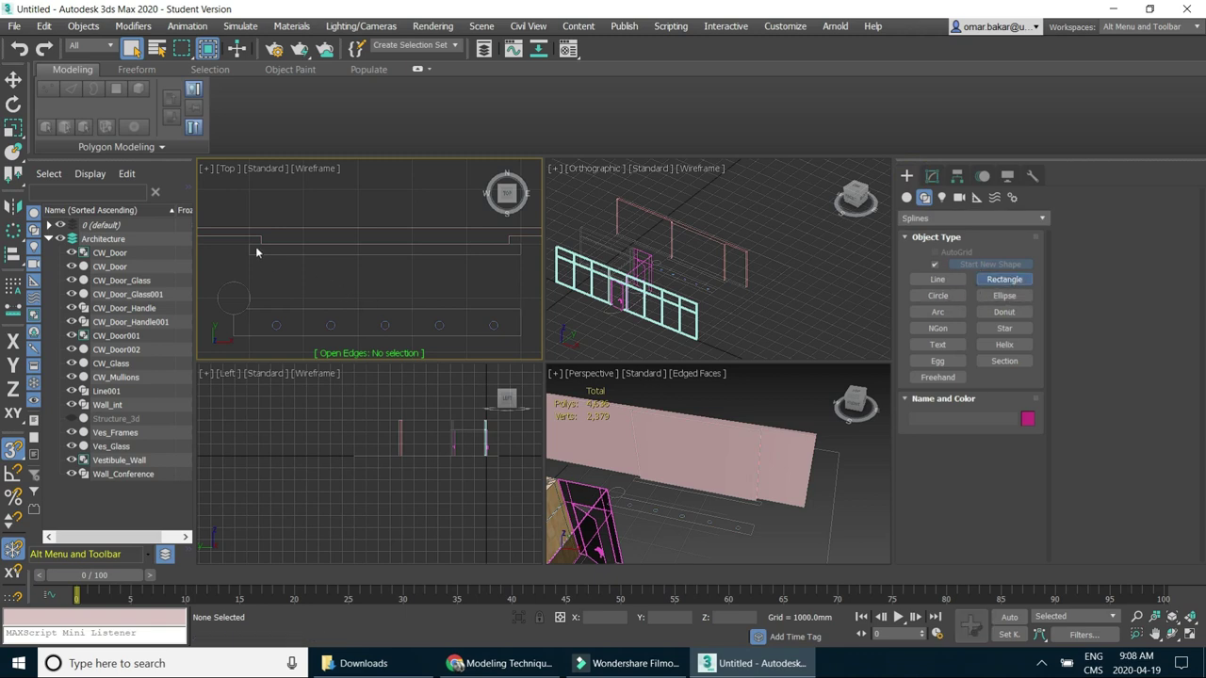
drag(248, 244, 519, 254)
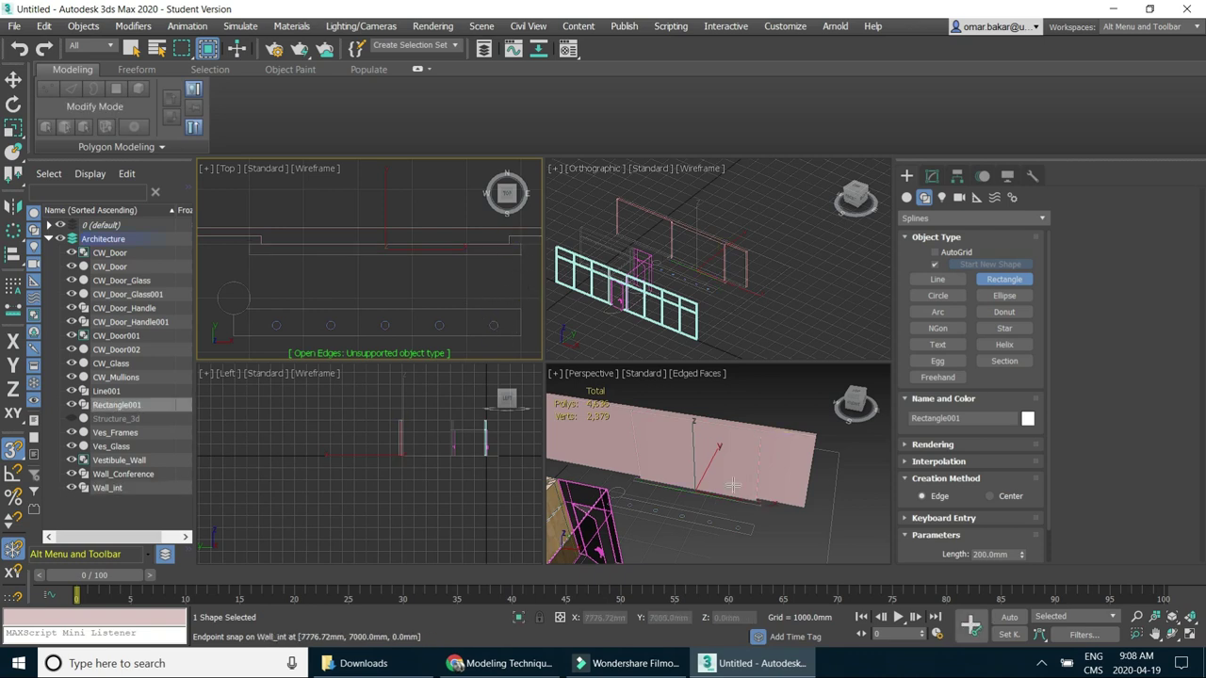
Extrude the rectangle 3000 mm with Cap Start and Cap End enabled.
click(932, 175)
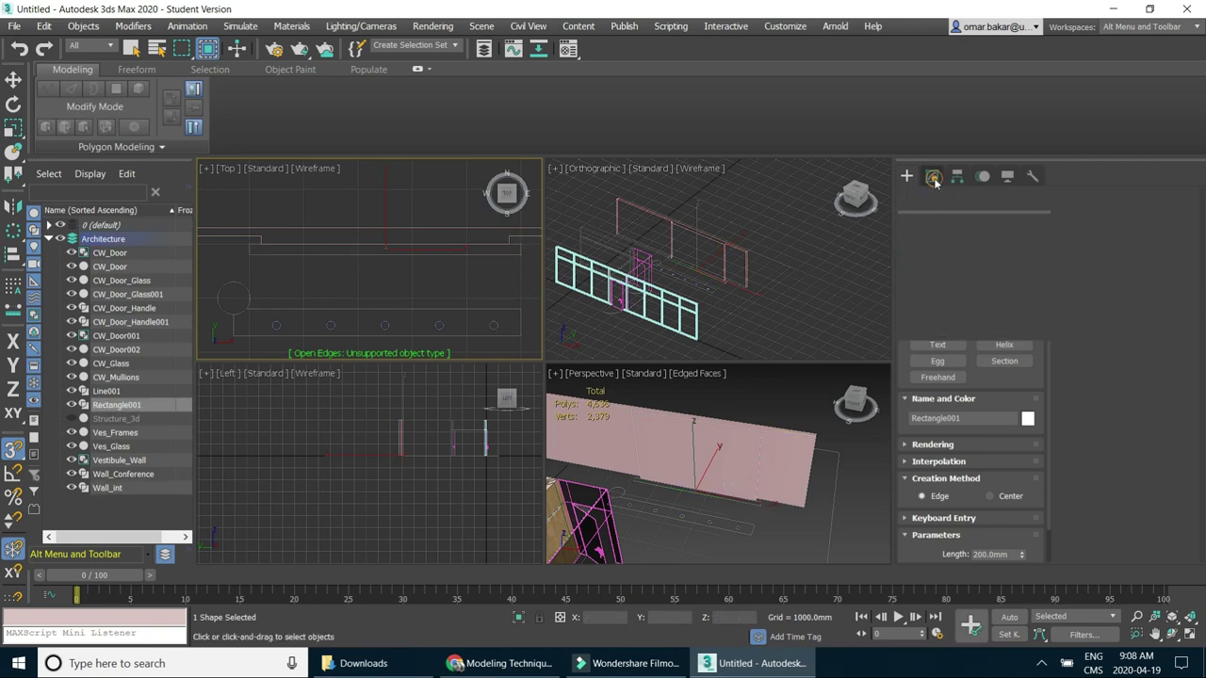
click(1043, 224)
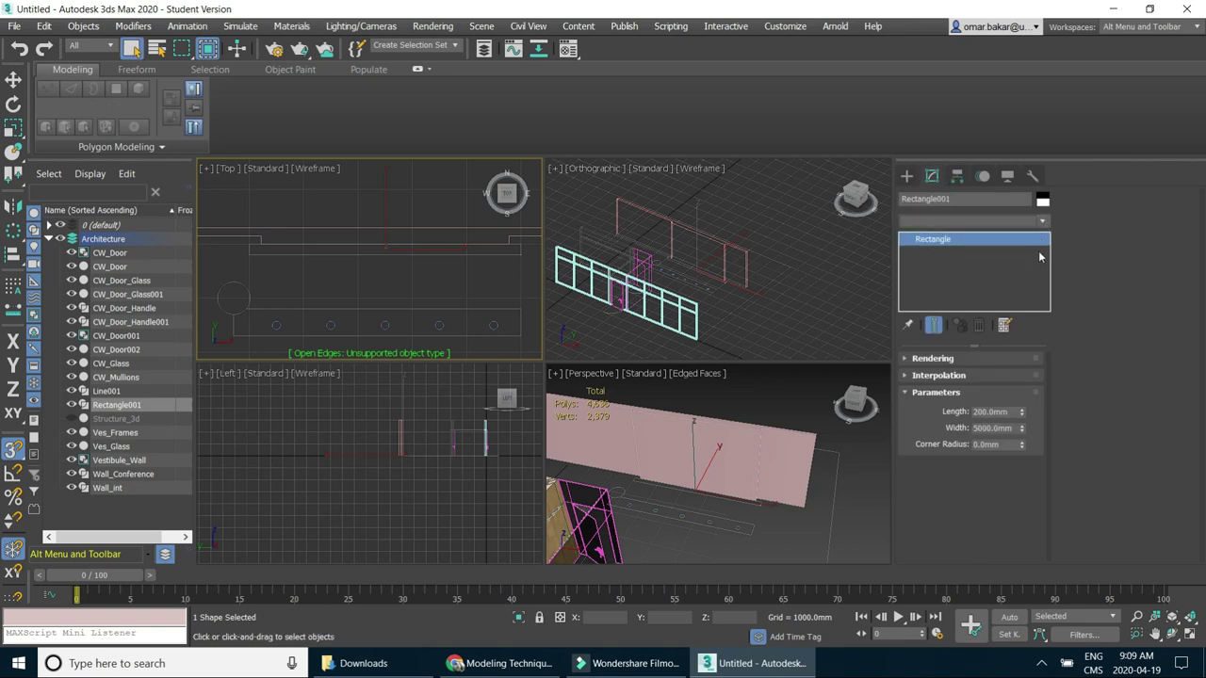
drag(1043, 260, 1042, 330)
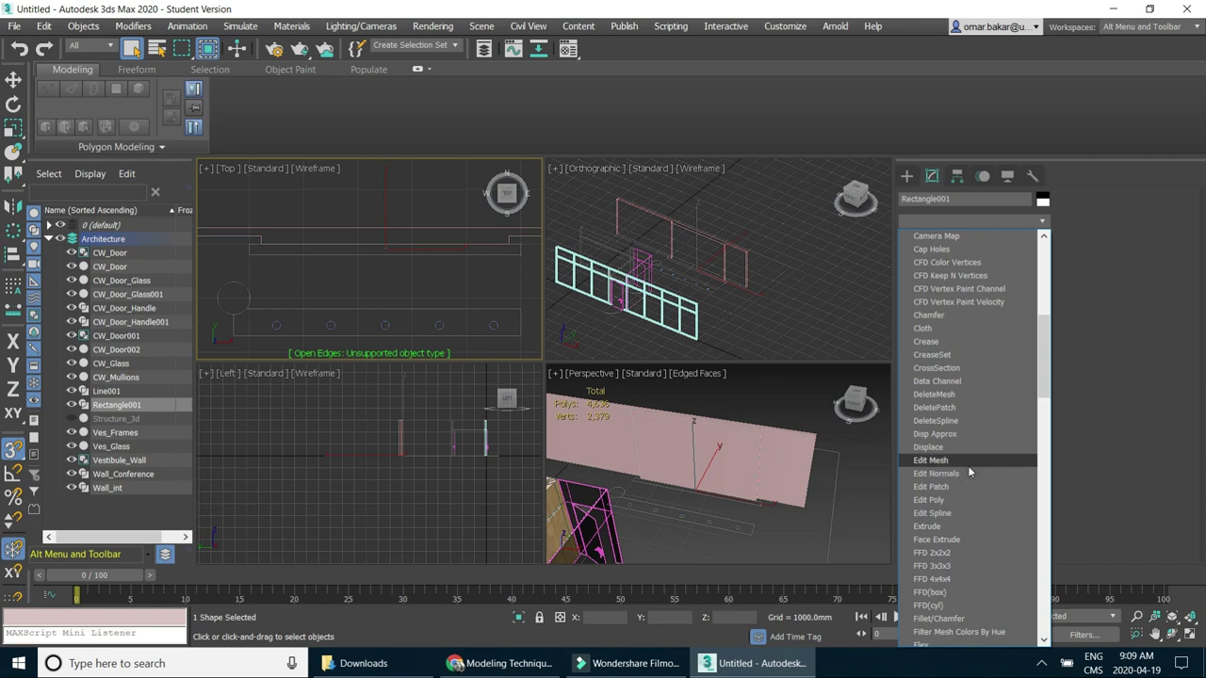
click(951, 527)
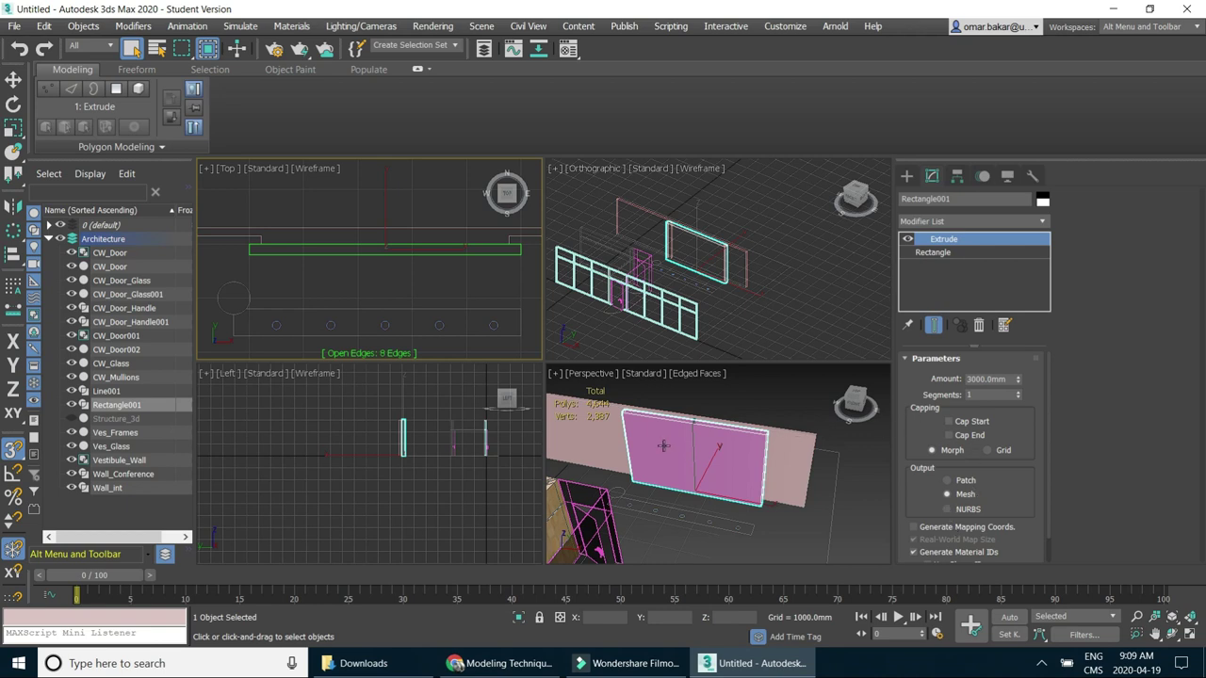
click(949, 421)
click(948, 436)
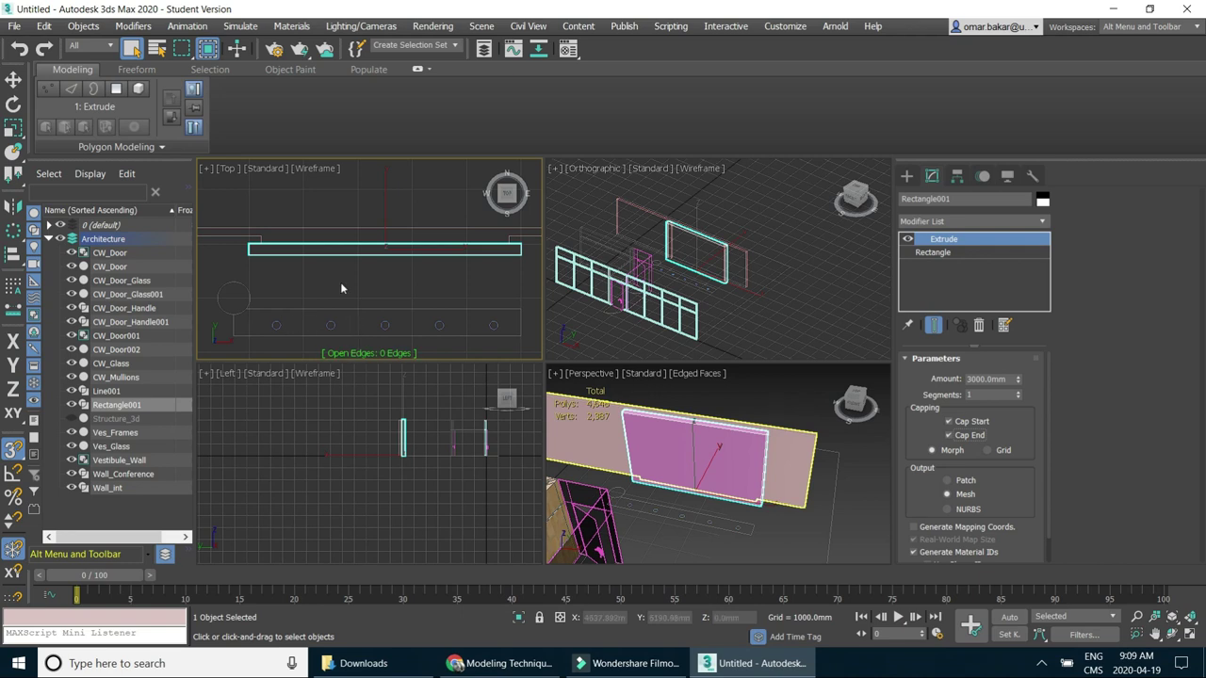
middle_drag(363, 288, 471, 249)
scroll(362, 257, up, 3)
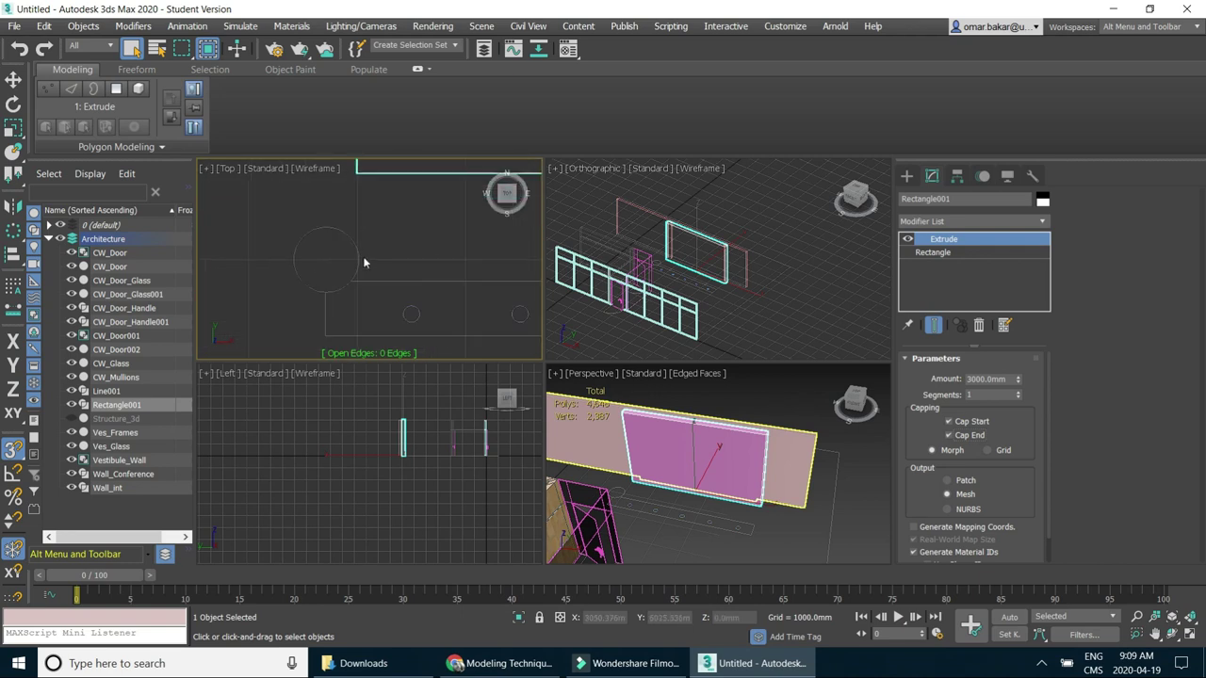
click(906, 177)
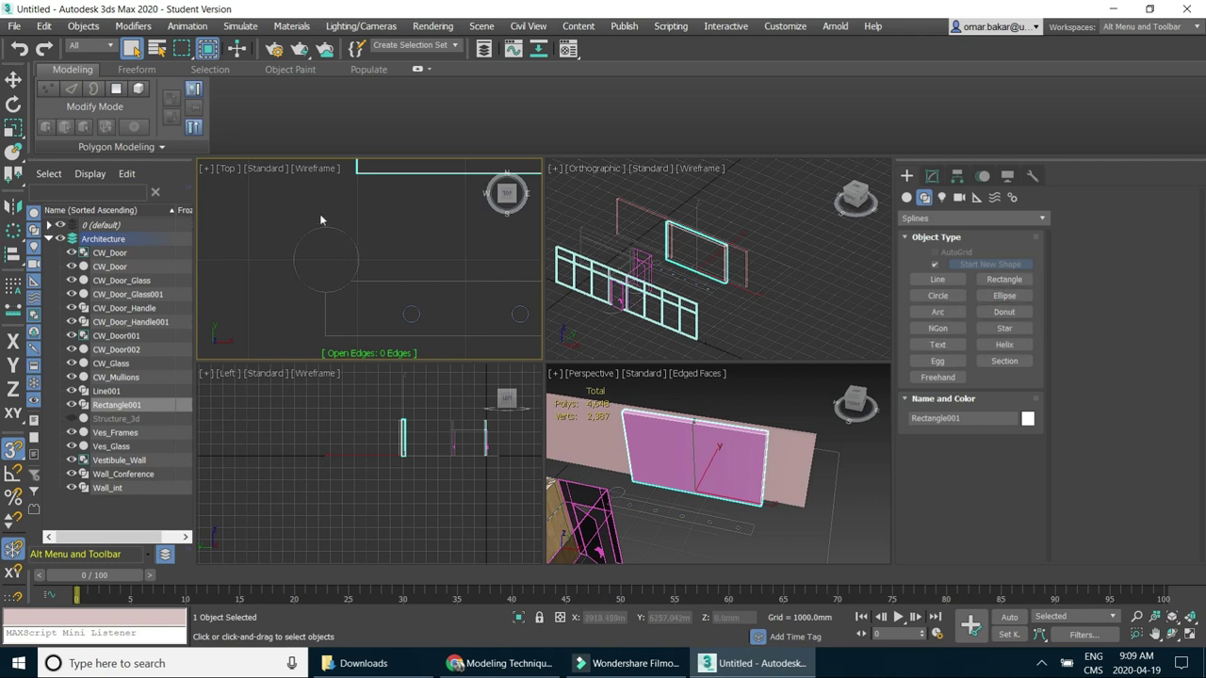
Start an off-centre Circle spline in the Top view and cancel it with a right-click.
click(946, 298)
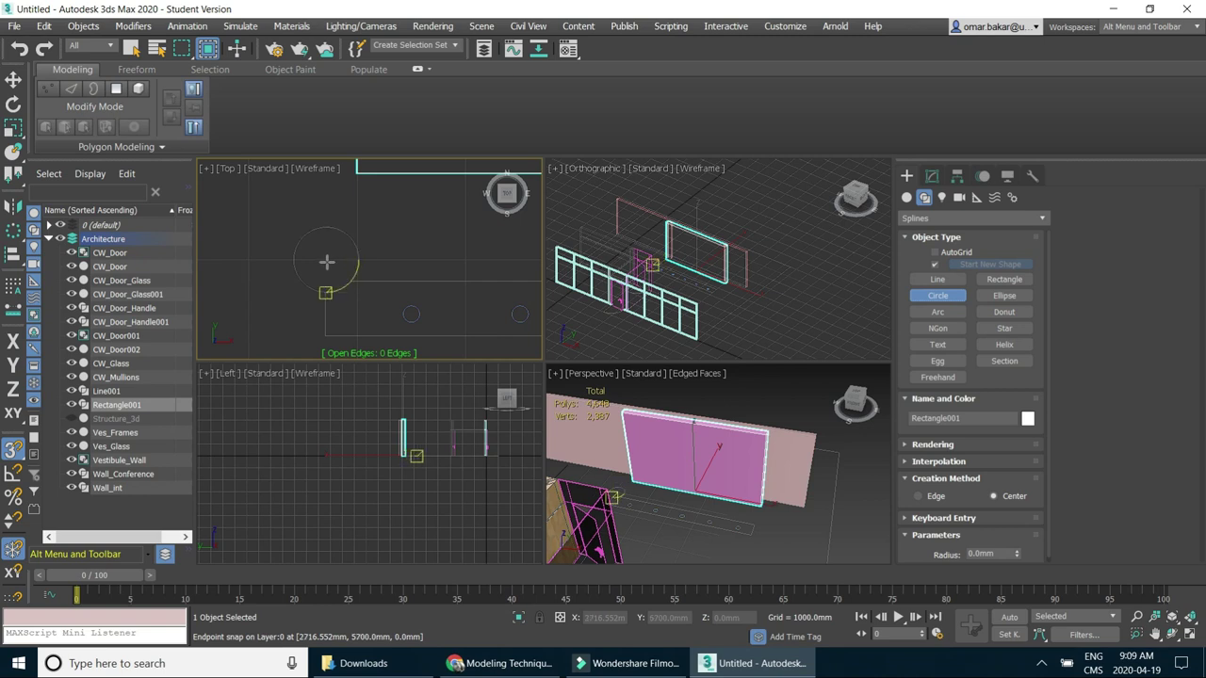
mouse_move(292, 261)
mouse_down()
mouse_move(332, 266)
mouse_move(325, 294)
mouse_move(326, 260)
mouse_up()
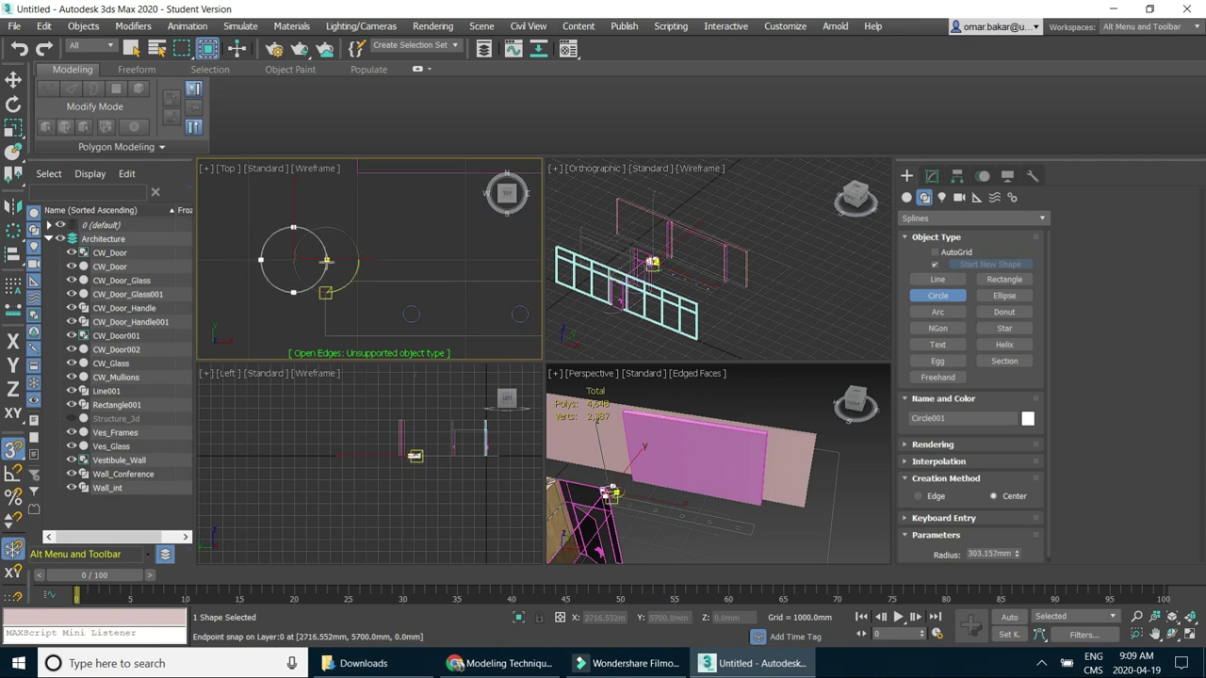
drag(325, 261, 342, 217)
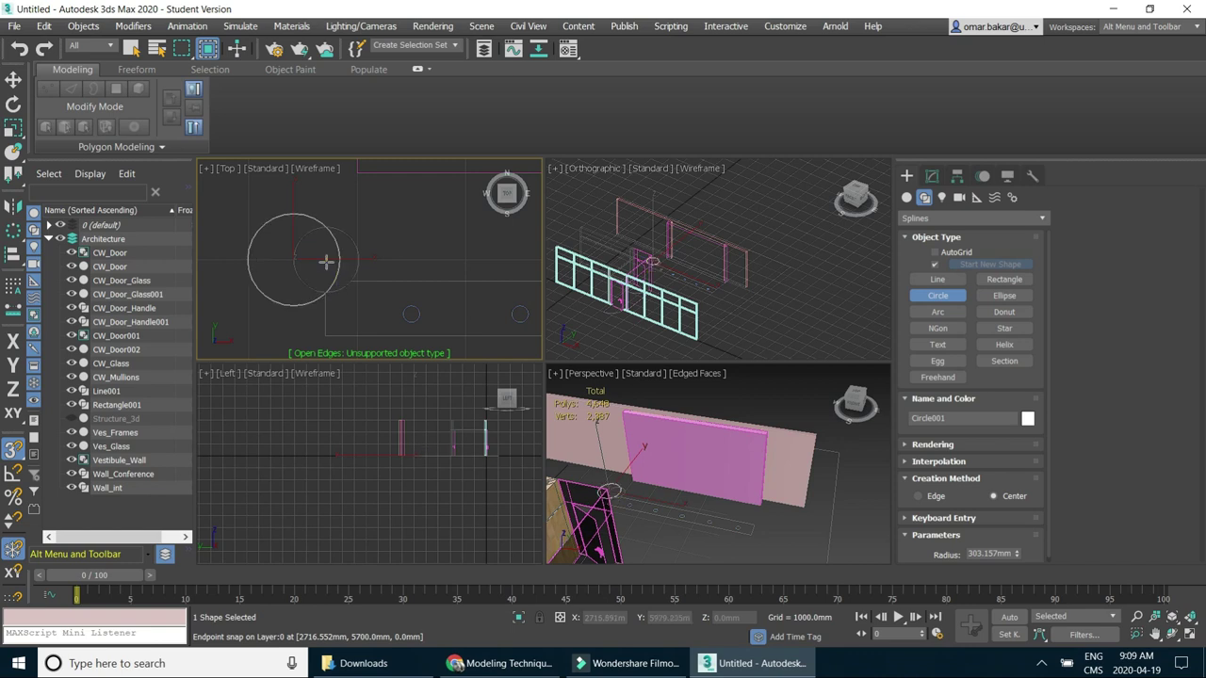
right_click(342, 217)
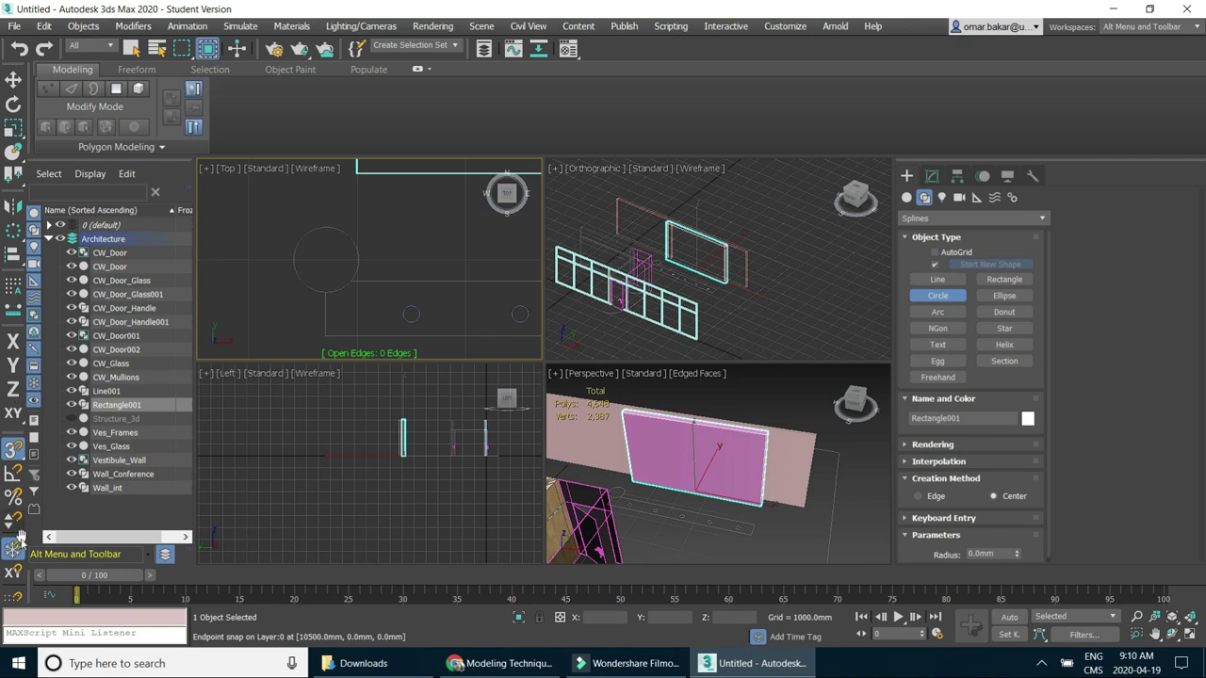
Enable Center Face and Tangent snaps in the Standard snap set alongside Endpoint.
right_click(13, 450)
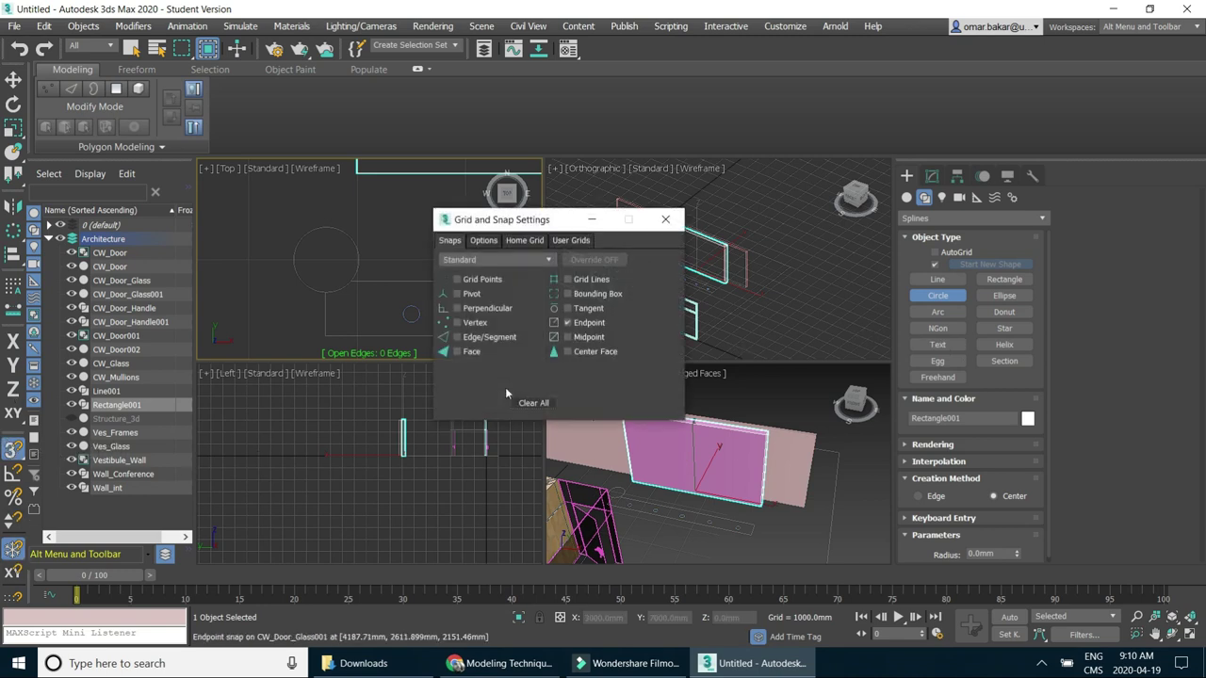
click(568, 353)
click(549, 260)
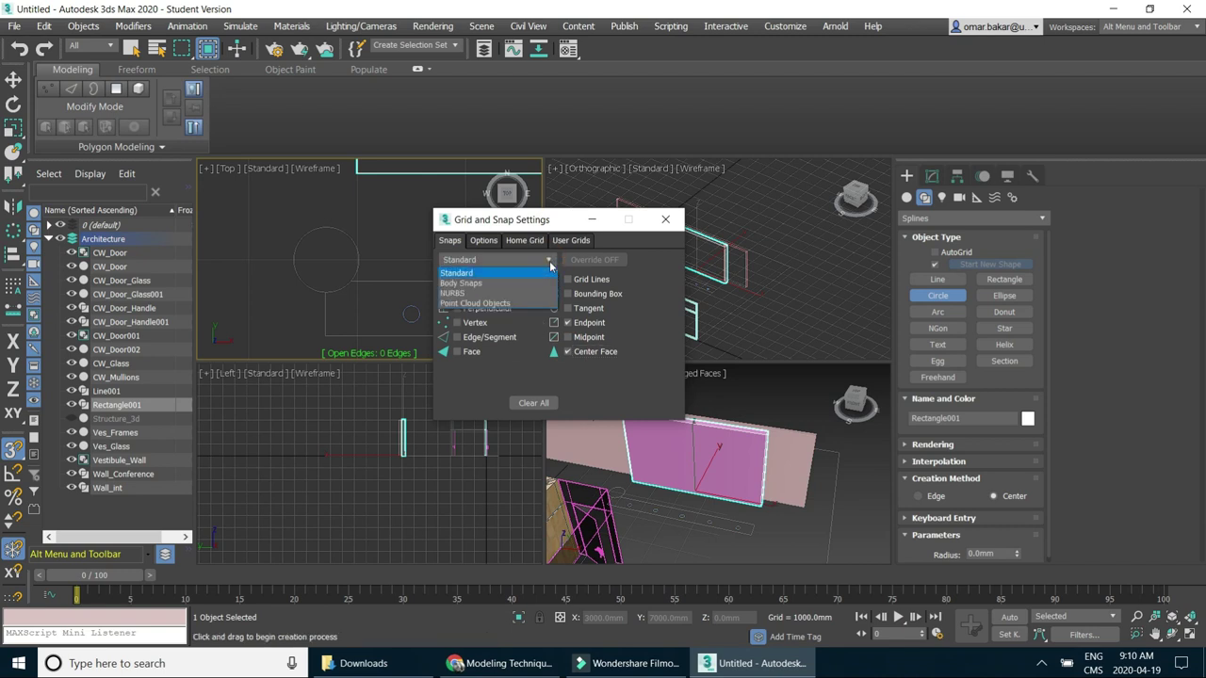
click(469, 273)
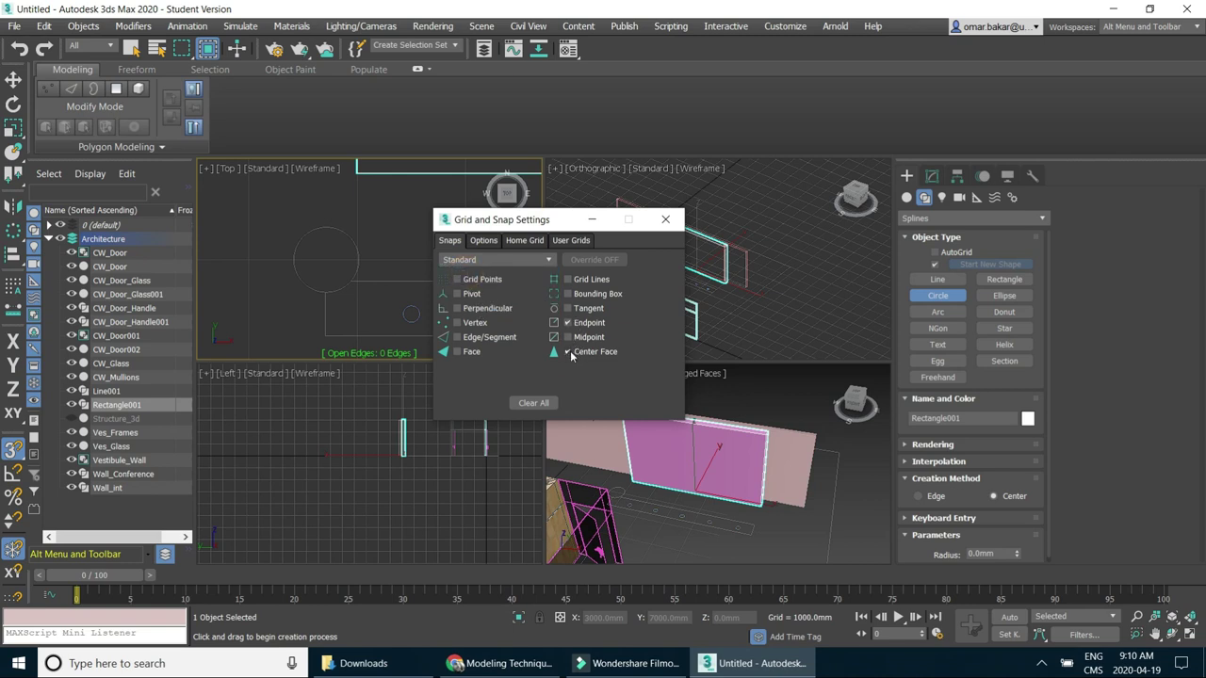
click(568, 309)
click(665, 219)
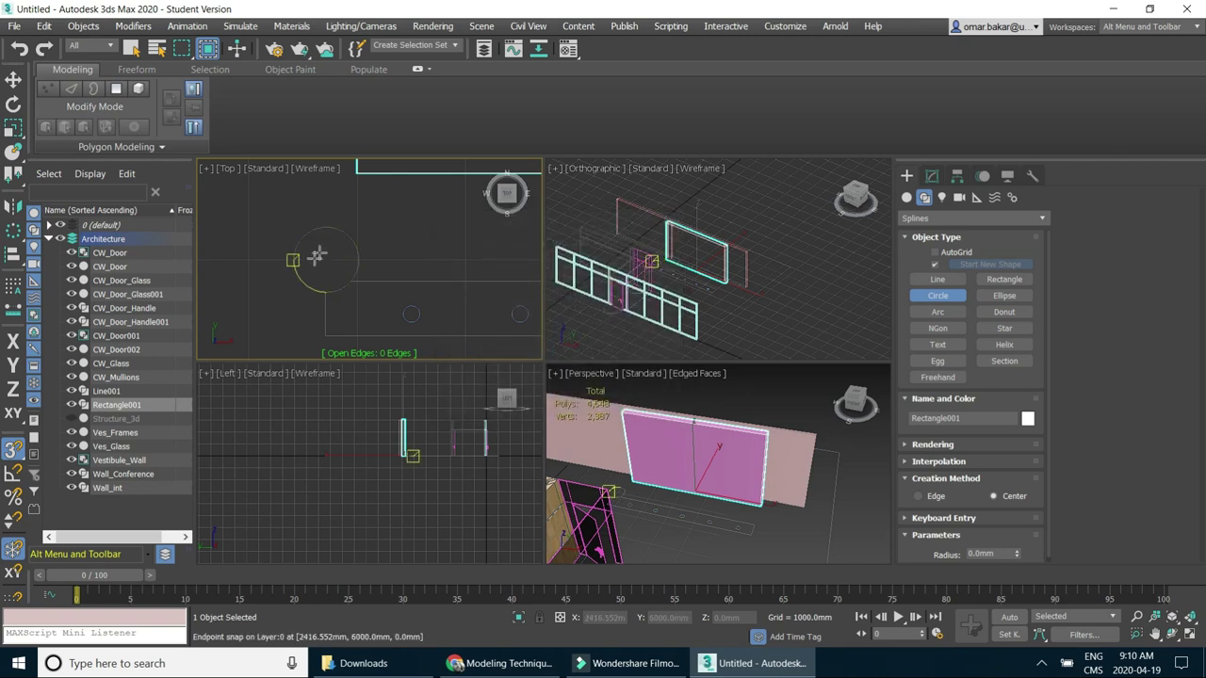
With snaps off, draw a circle in the Top view and set its radius to 300 mm.
key(s)
scroll(323, 260, up, 3)
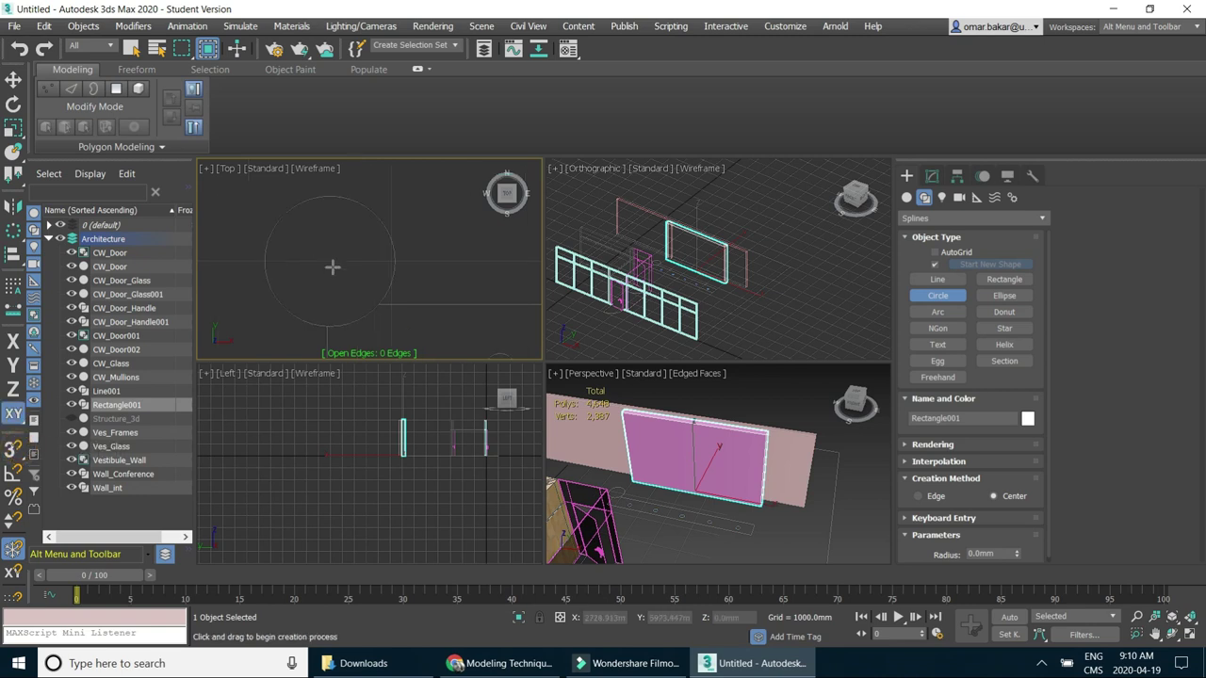
drag(329, 262, 389, 284)
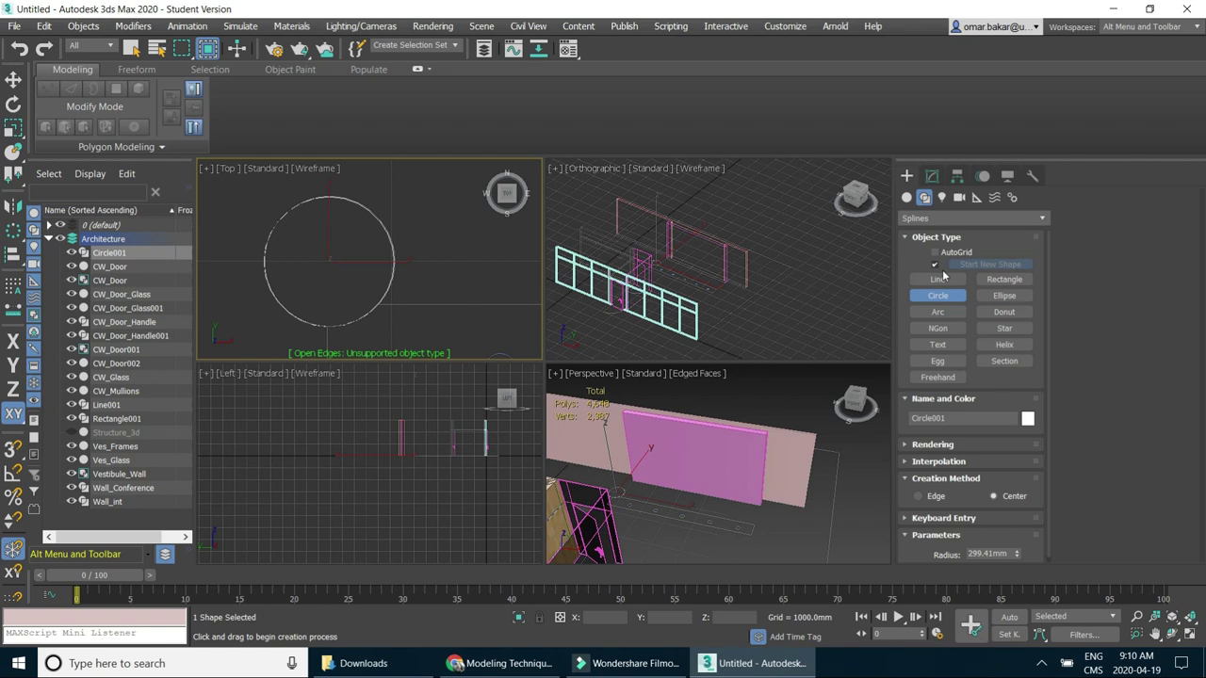
click(931, 176)
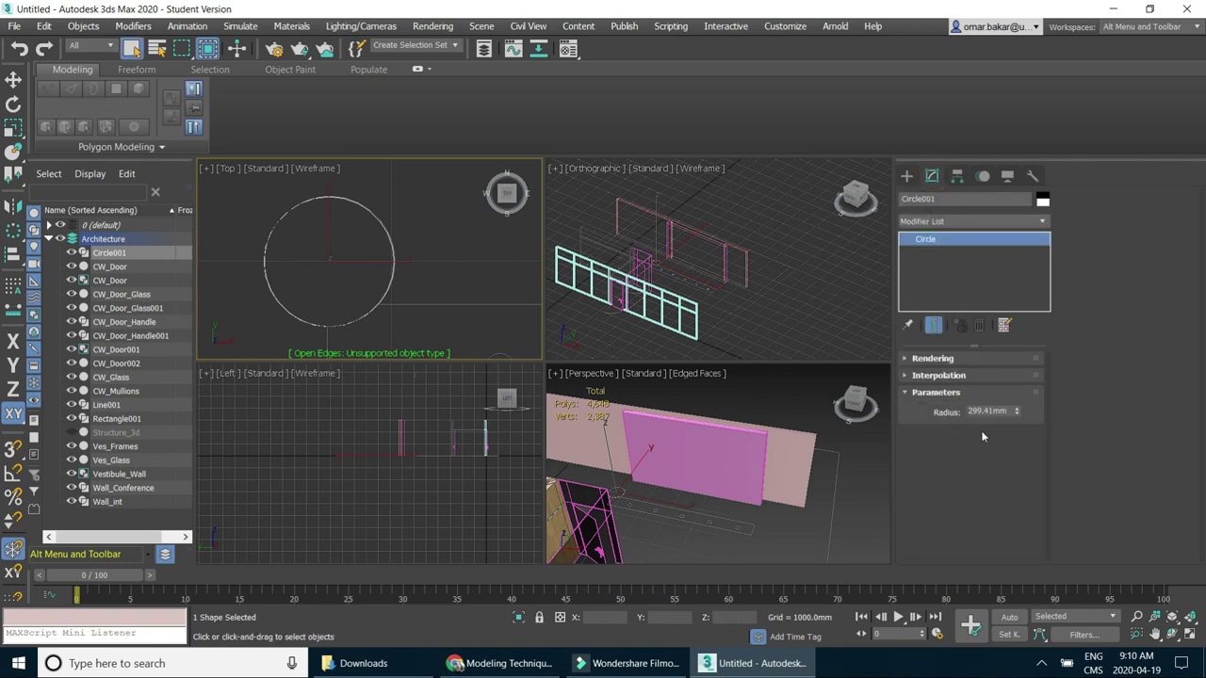
double_click(986, 411)
text(300)
key(Return)
Turn snaps back on and move the circle onto the plan endpoint near X 2716.552, Y 6000 mm.
scroll(400, 260, up, 2)
scroll(398, 261, up, 1)
click(13, 448)
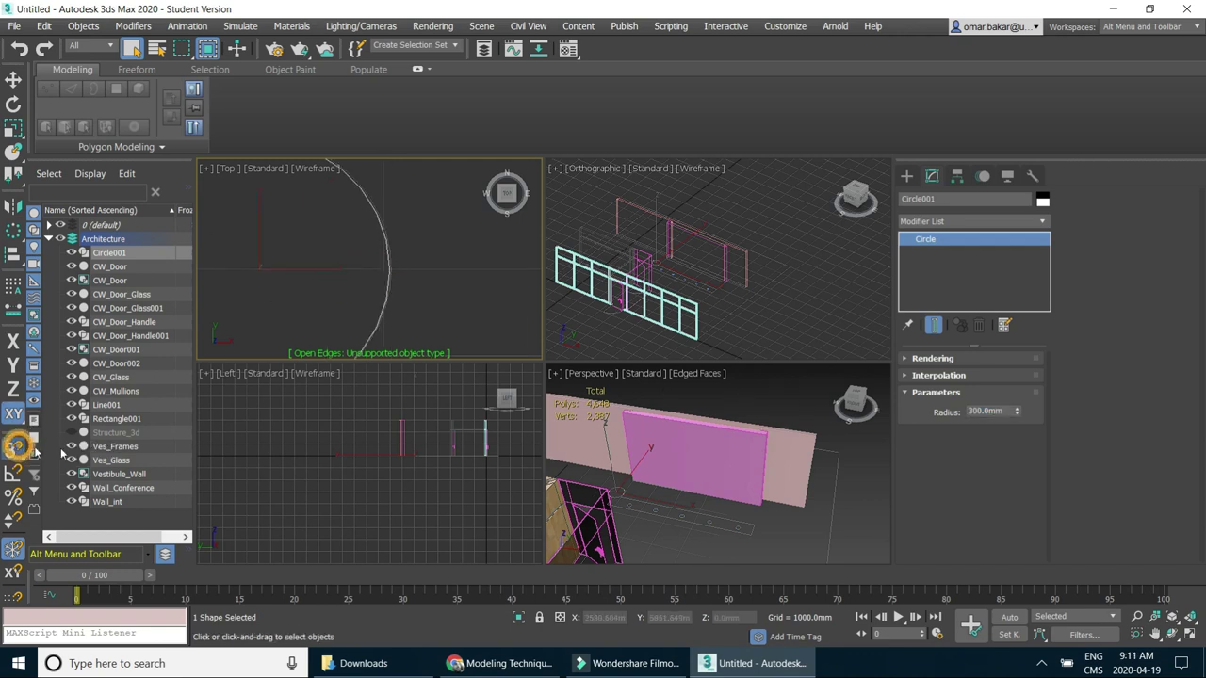
scroll(408, 296, up, 1)
scroll(402, 277, up, 1)
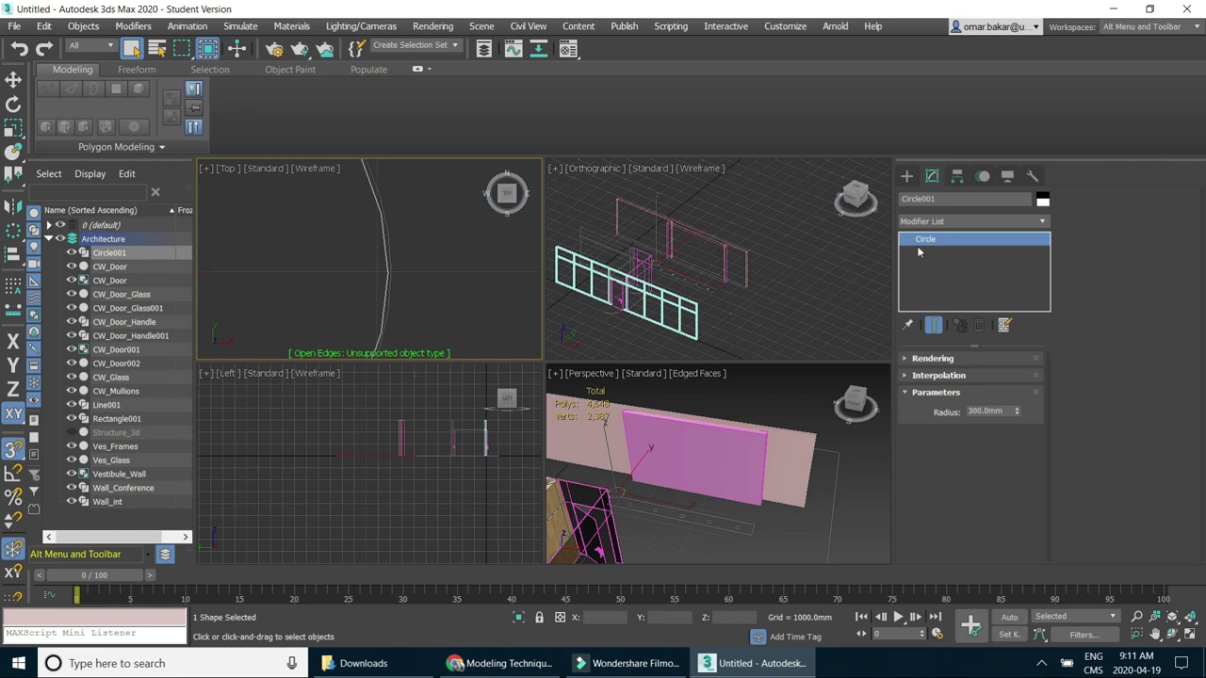
click(14, 79)
scroll(358, 277, down, 3)
mouse_move(366, 275)
middle_down()
mouse_move(455, 273)
mouse_move(383, 267)
middle_up()
drag(383, 266, 384, 265)
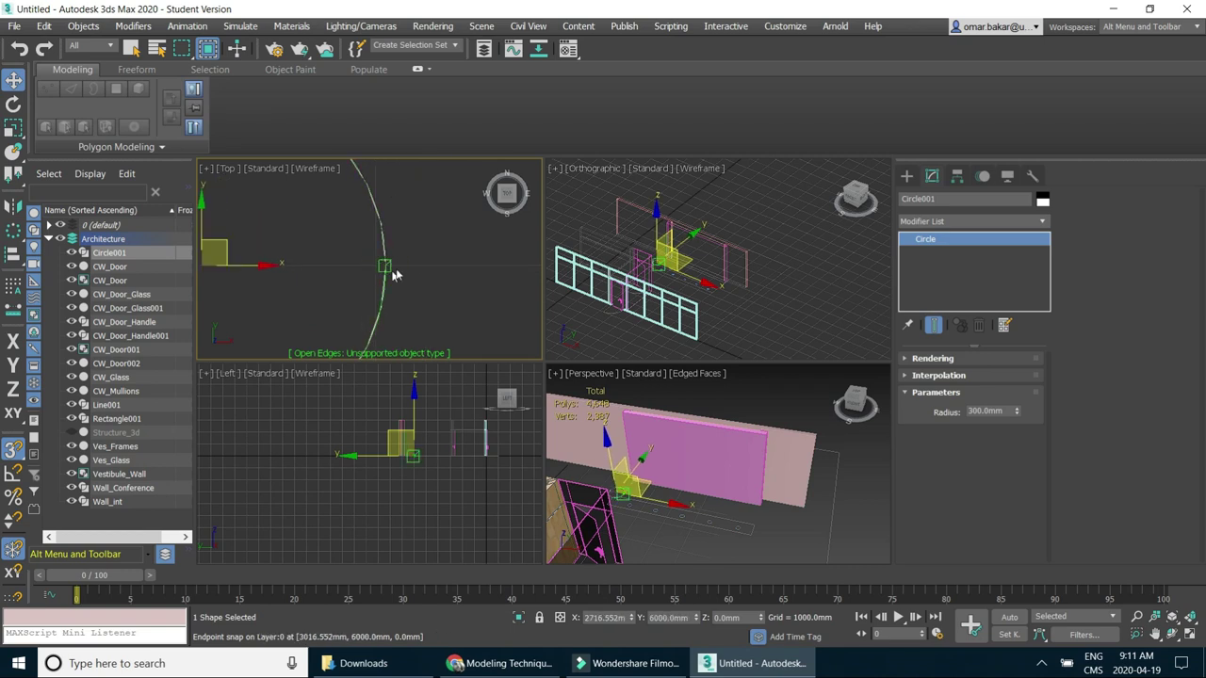
scroll(400, 263, down, 3)
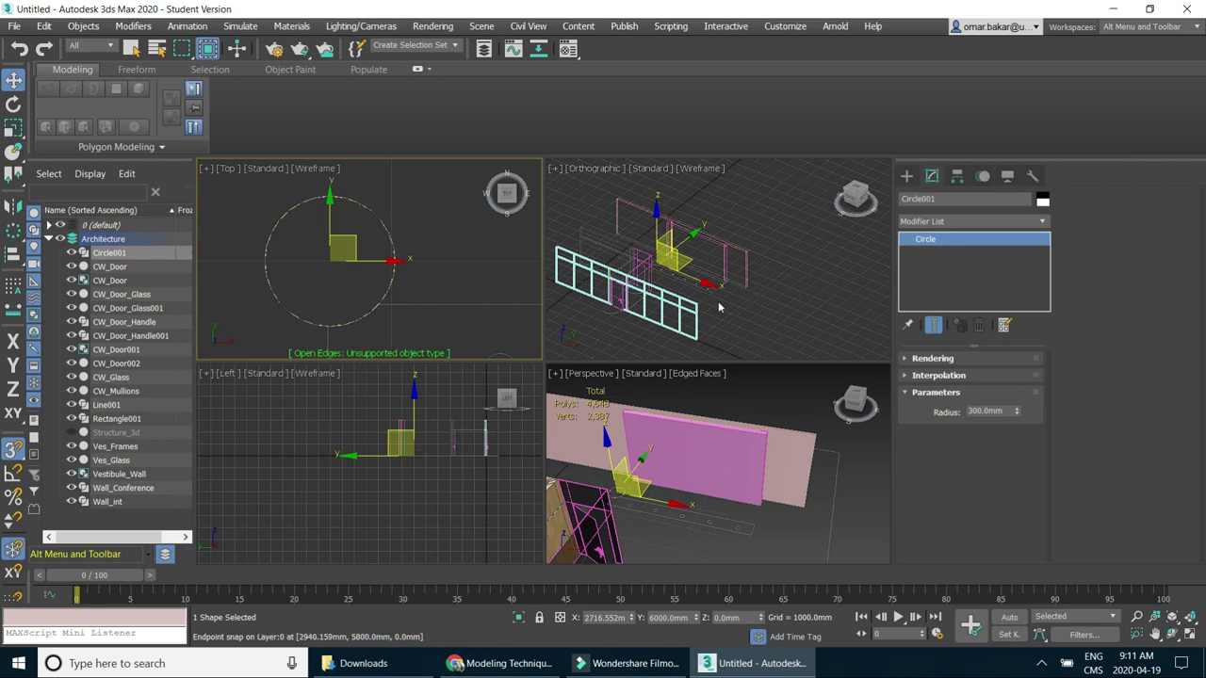
alt+middle_drag(699, 288, 683, 282)
mouse_move(676, 519)
alt+middle_down()
mouse_move(694, 527)
mouse_move(665, 503)
mouse_move(597, 492)
mouse_move(622, 500)
alt+middle_up()
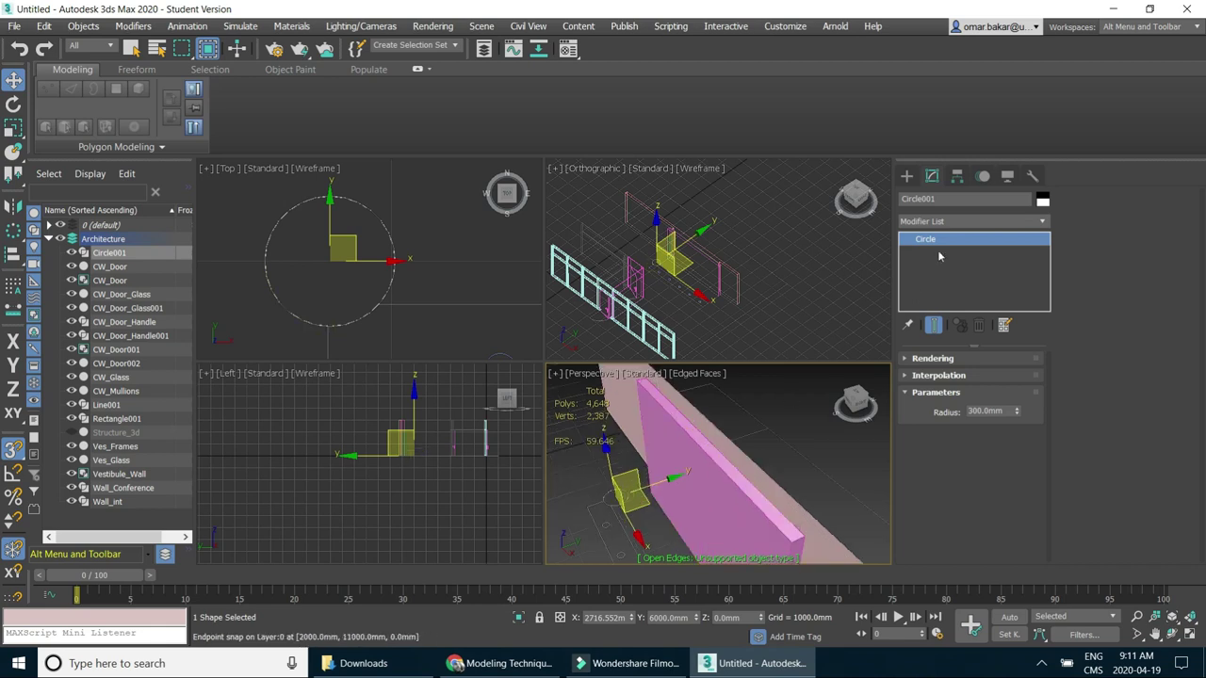
Extrude the circle into a 3000 mm capped solid and rename it Column.
click(1040, 224)
drag(1045, 315, 1045, 414)
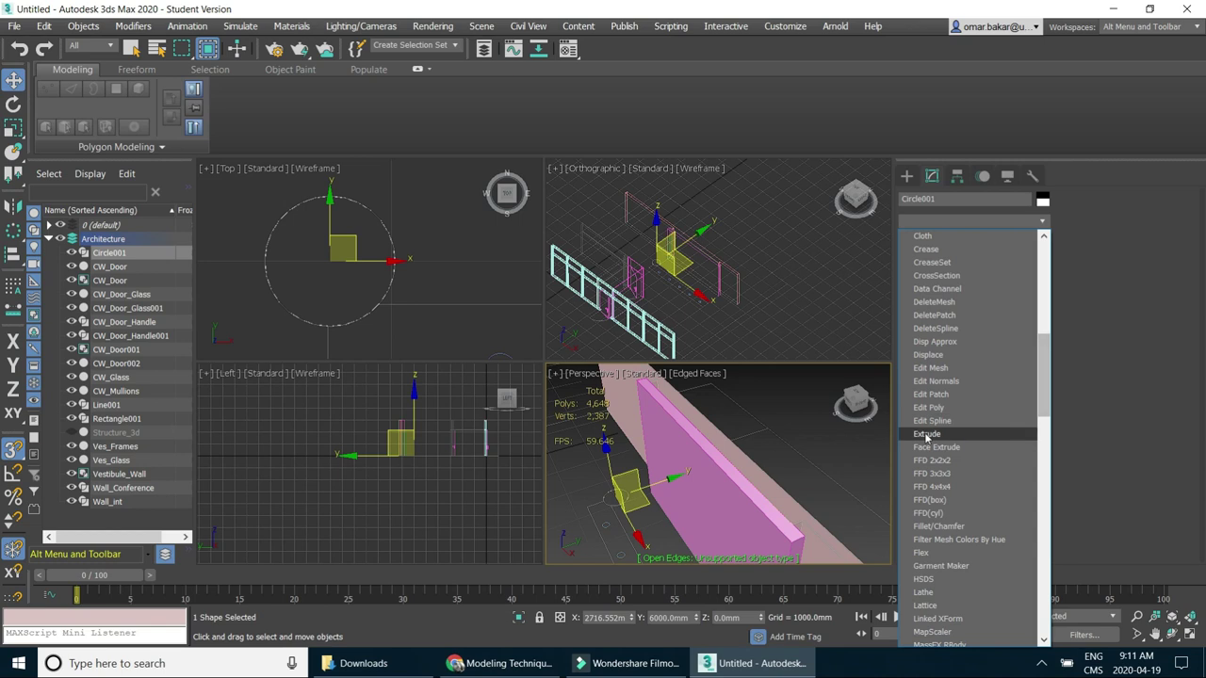
click(931, 432)
alt+middle_drag(660, 452, 680, 461)
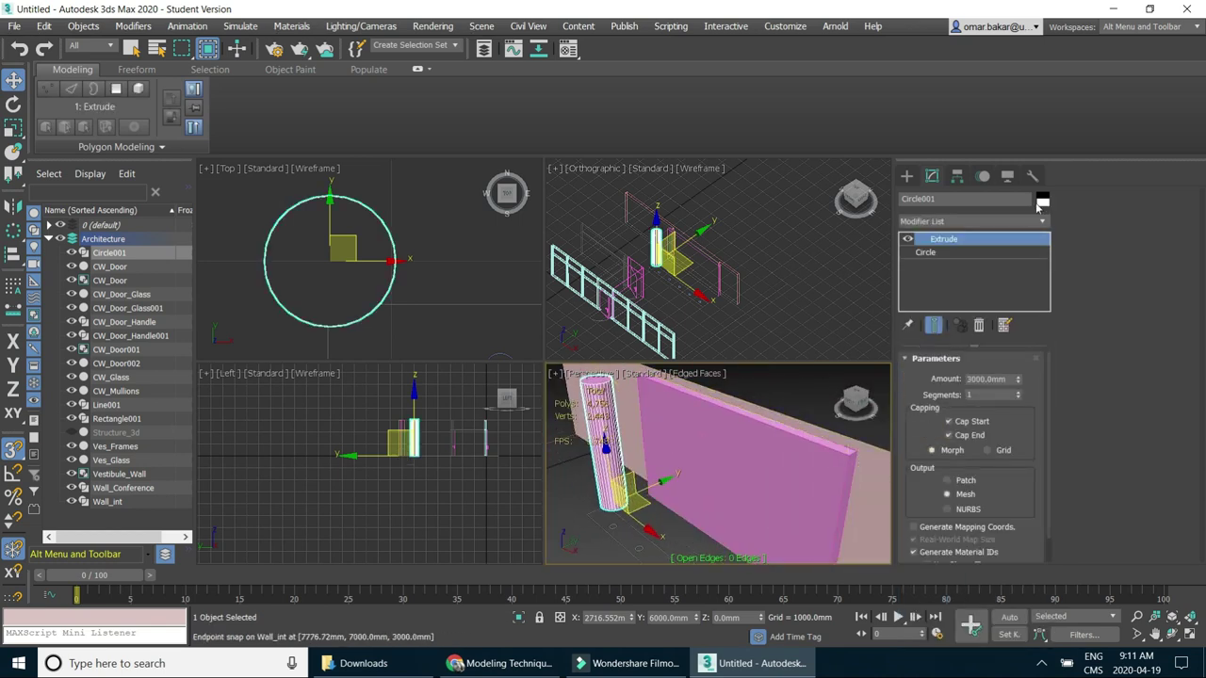
click(956, 198)
text(Column)
key(Return)
Give the Column a light grey object colour and switch to Select Object.
click(1043, 202)
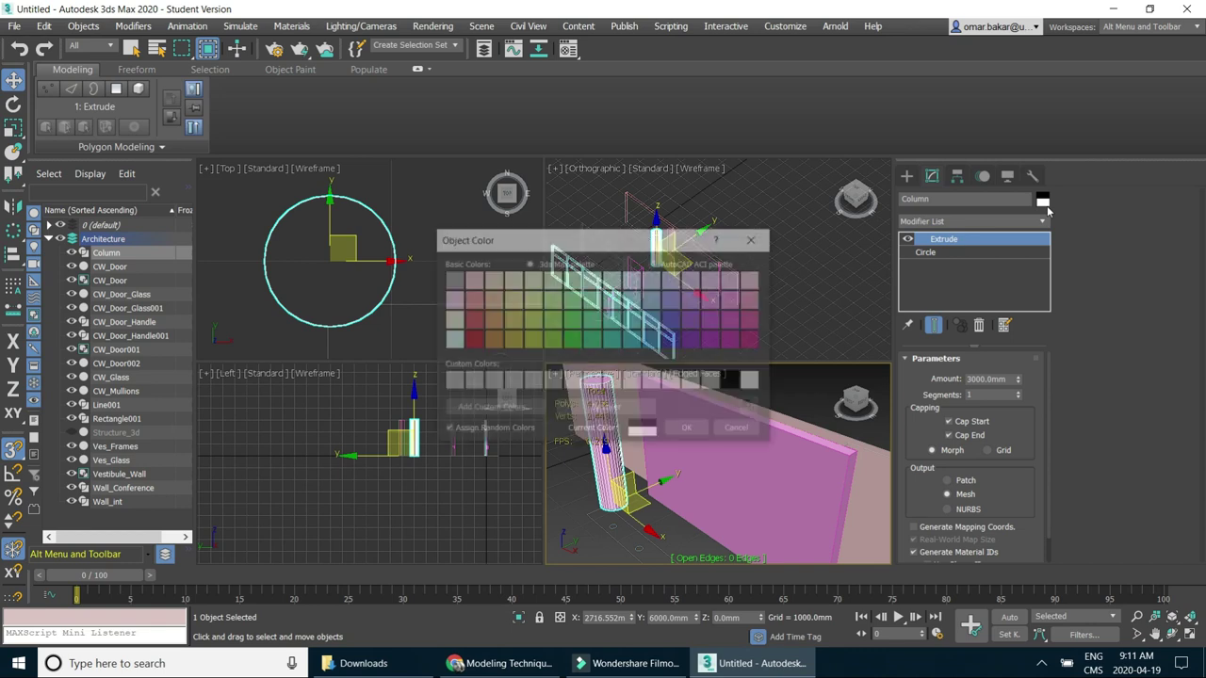
click(452, 280)
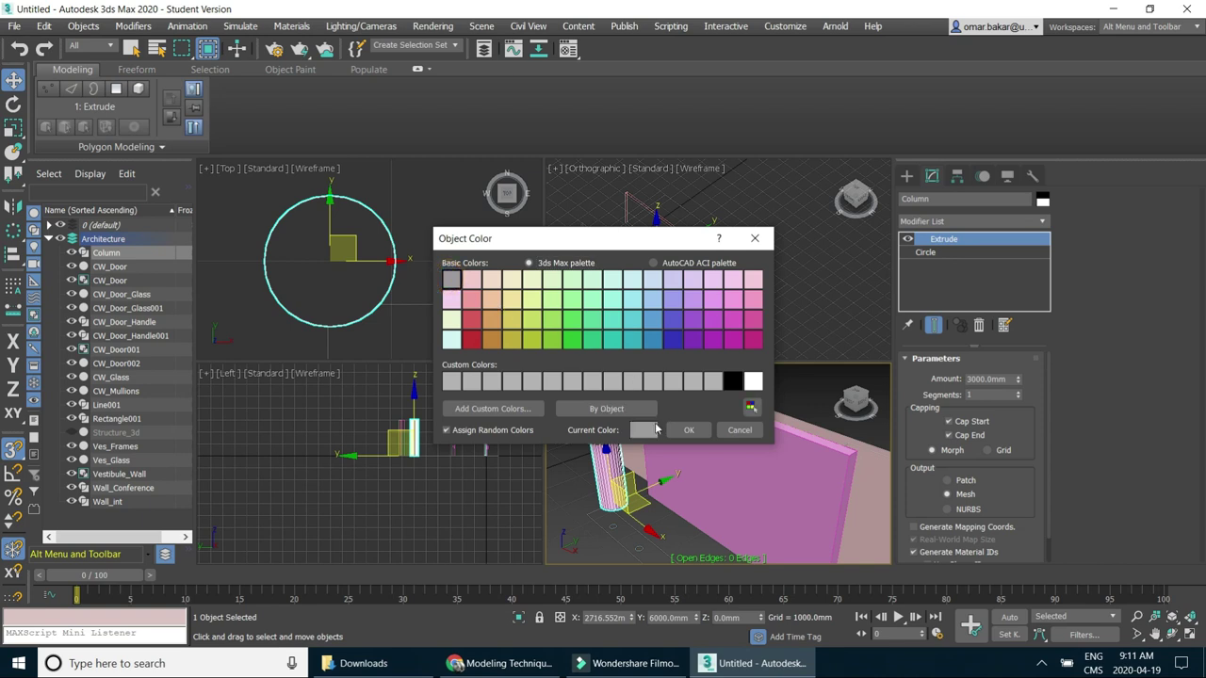
click(687, 429)
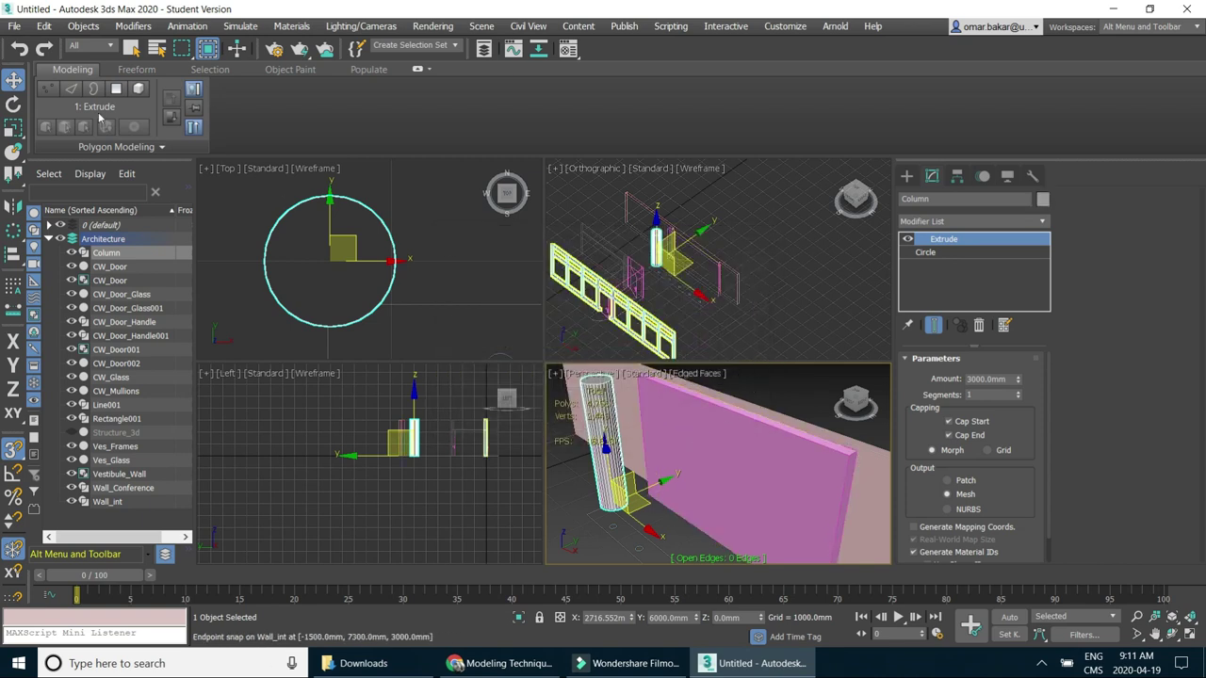
click(131, 48)
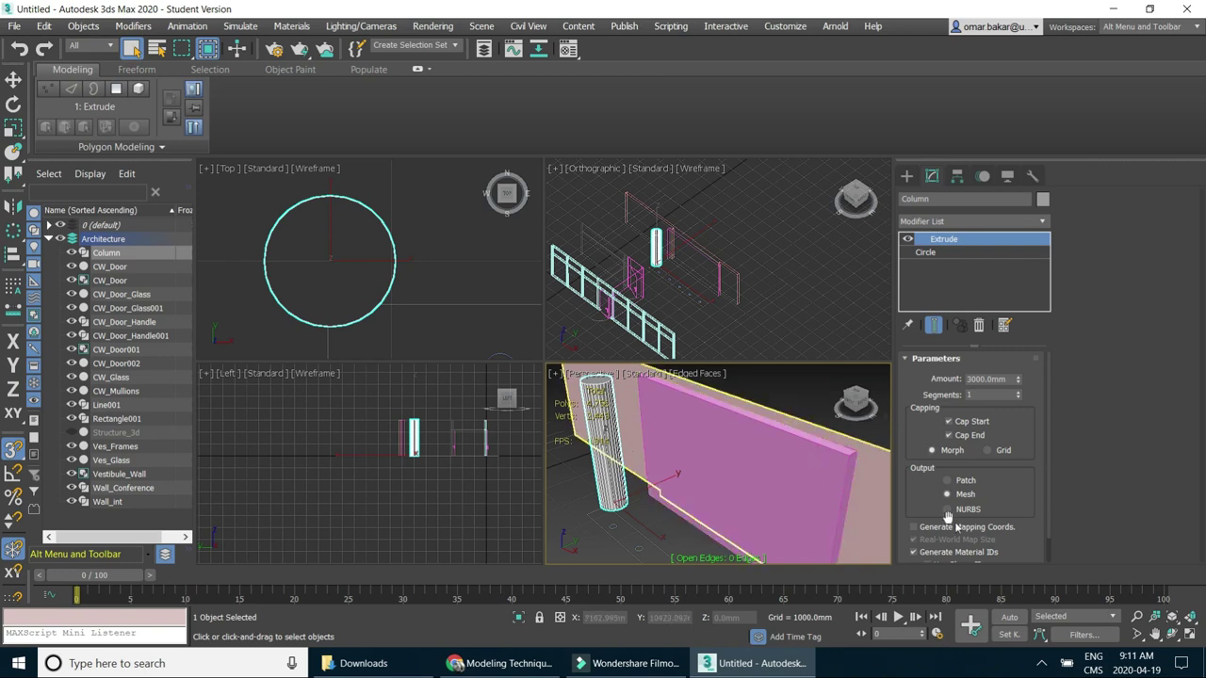
Maximize the Perspective viewport and orbit to see the scene from another side.
click(1189, 635)
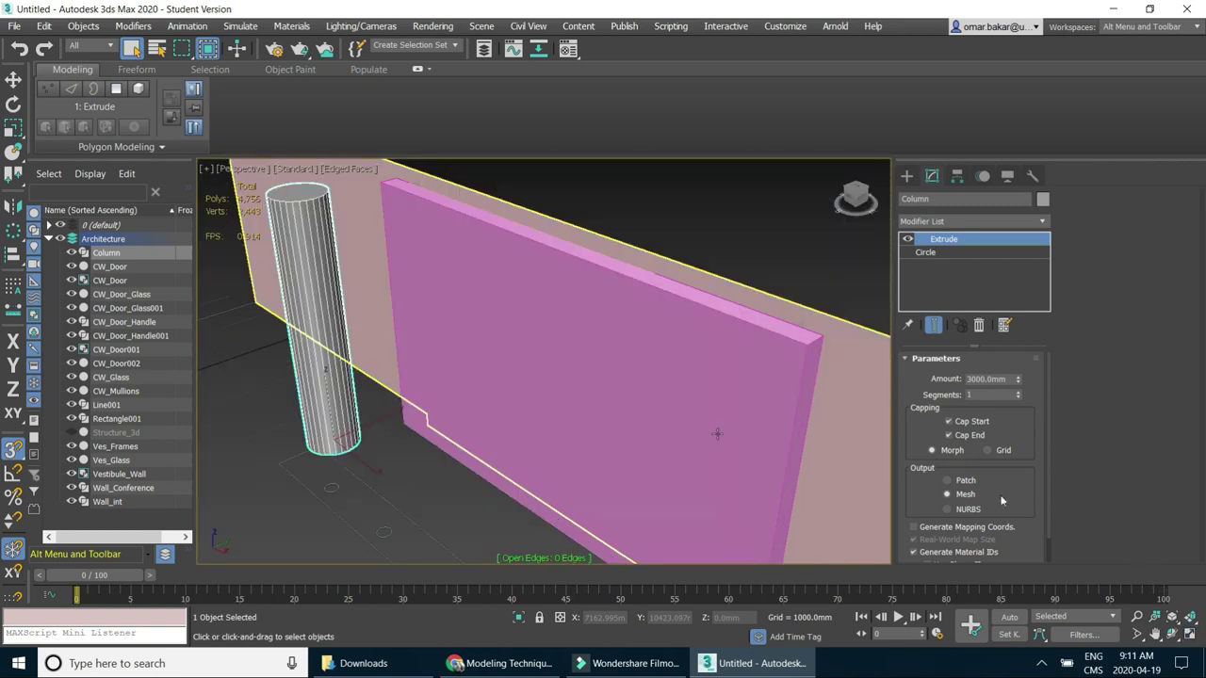
scroll(406, 387, down, 5)
mouse_move(408, 436)
alt+middle_down()
mouse_move(565, 466)
mouse_move(454, 452)
alt+middle_up()
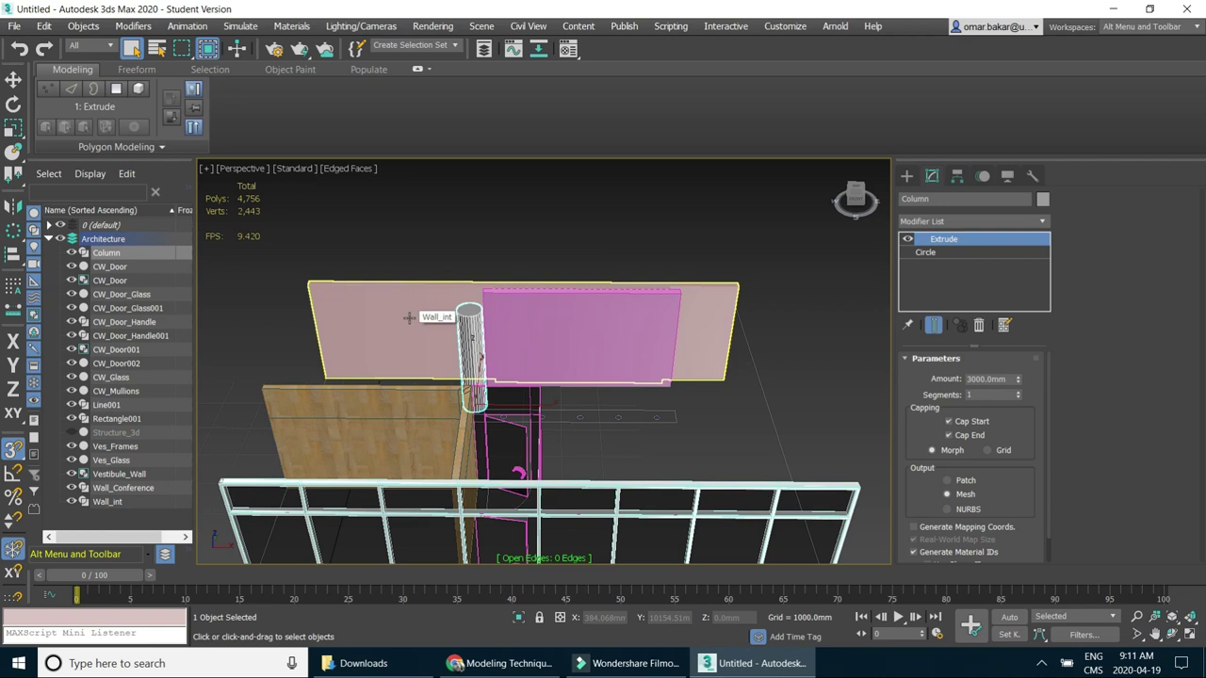
Apply the brown wood material to Wall_int and show it shaded in the viewport.
click(569, 49)
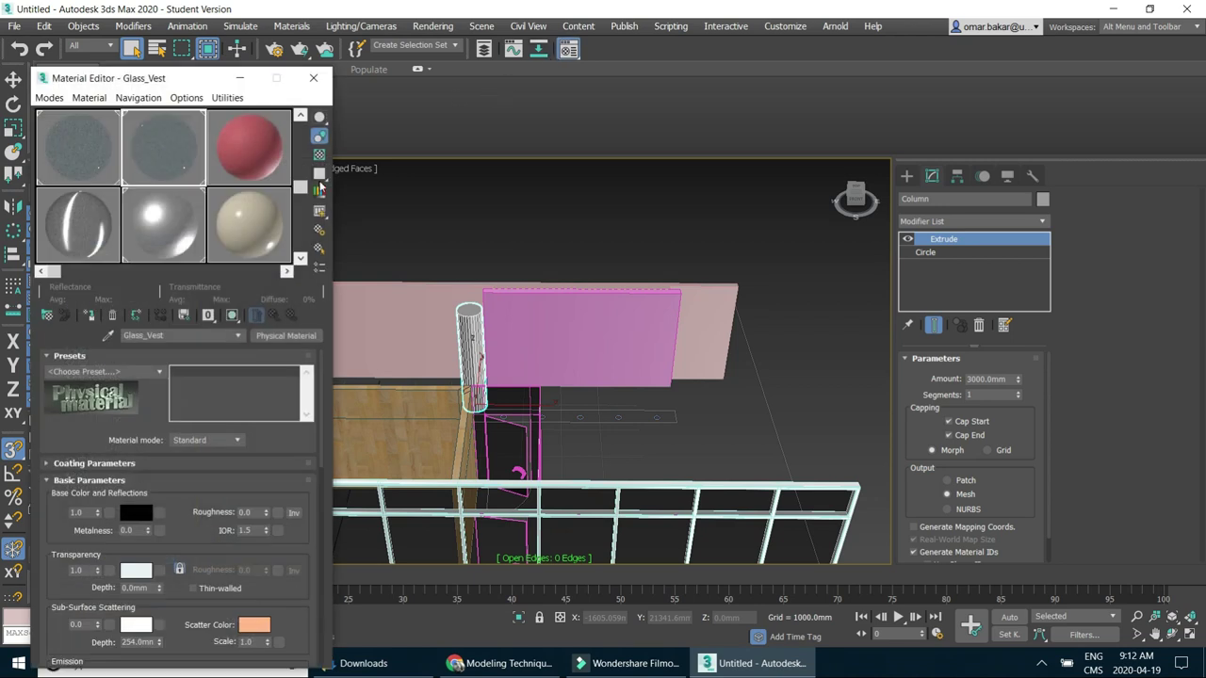
drag(302, 188, 301, 128)
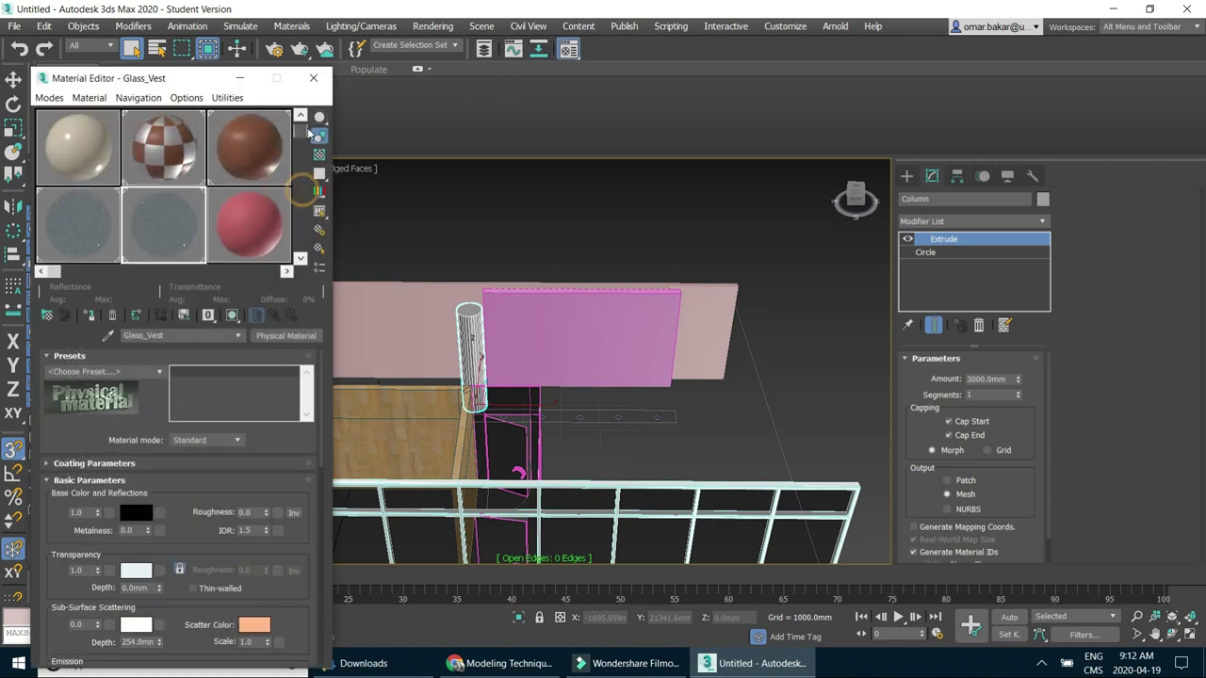
click(698, 323)
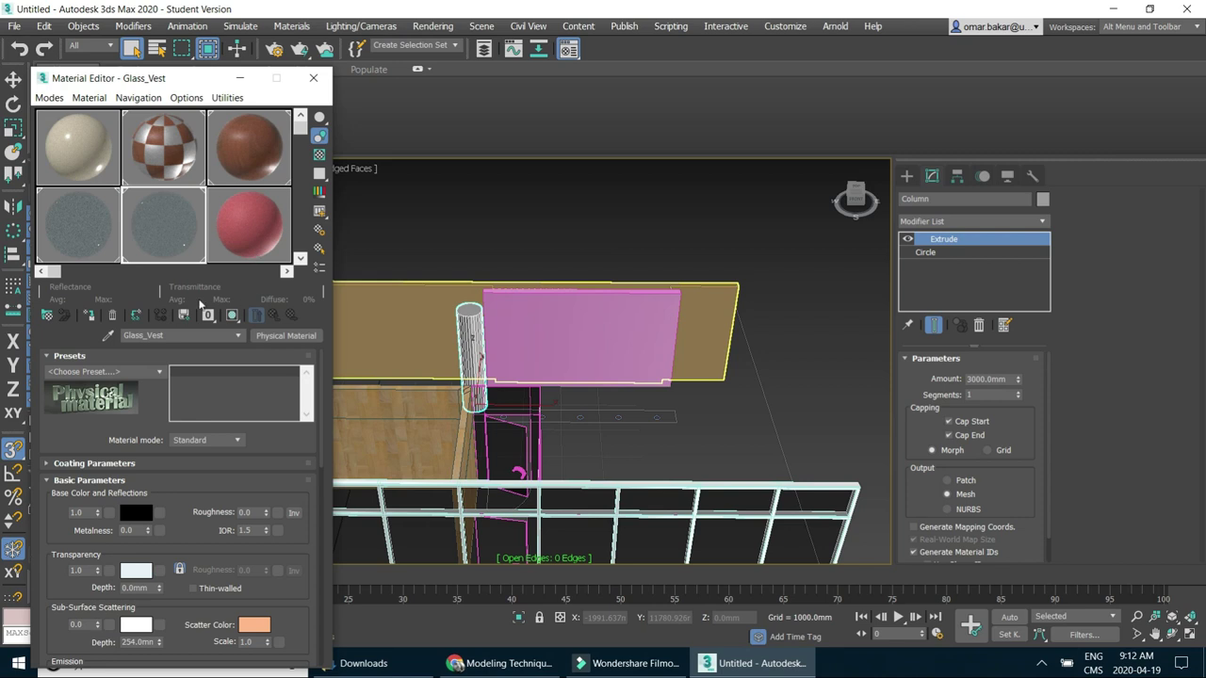
click(232, 317)
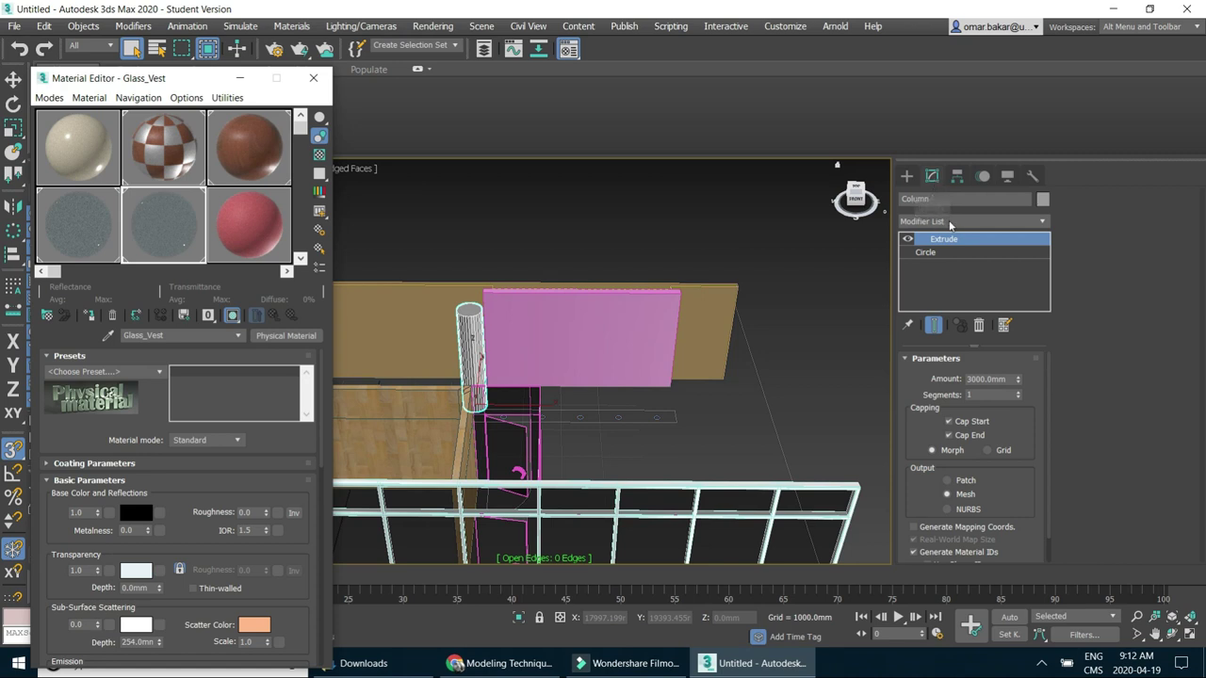
Add a UVW Map modifier to the Column from the Modifier List.
click(1041, 223)
drag(1043, 249, 1063, 509)
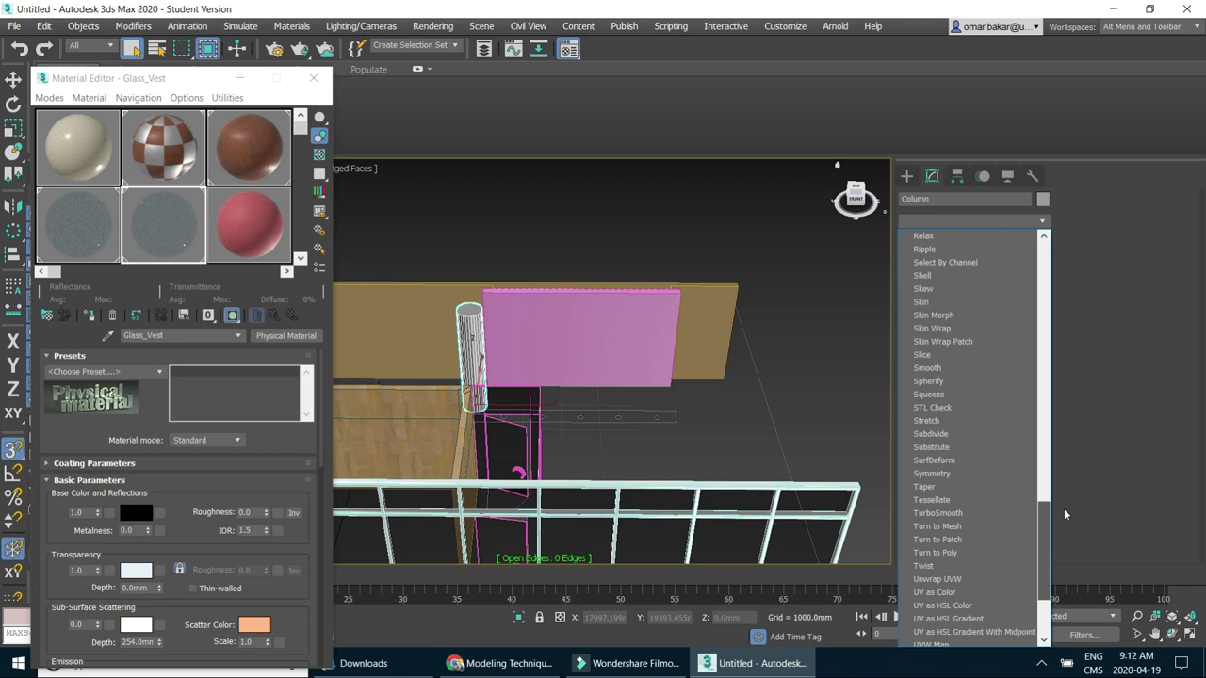
scroll(961, 617, down, 2)
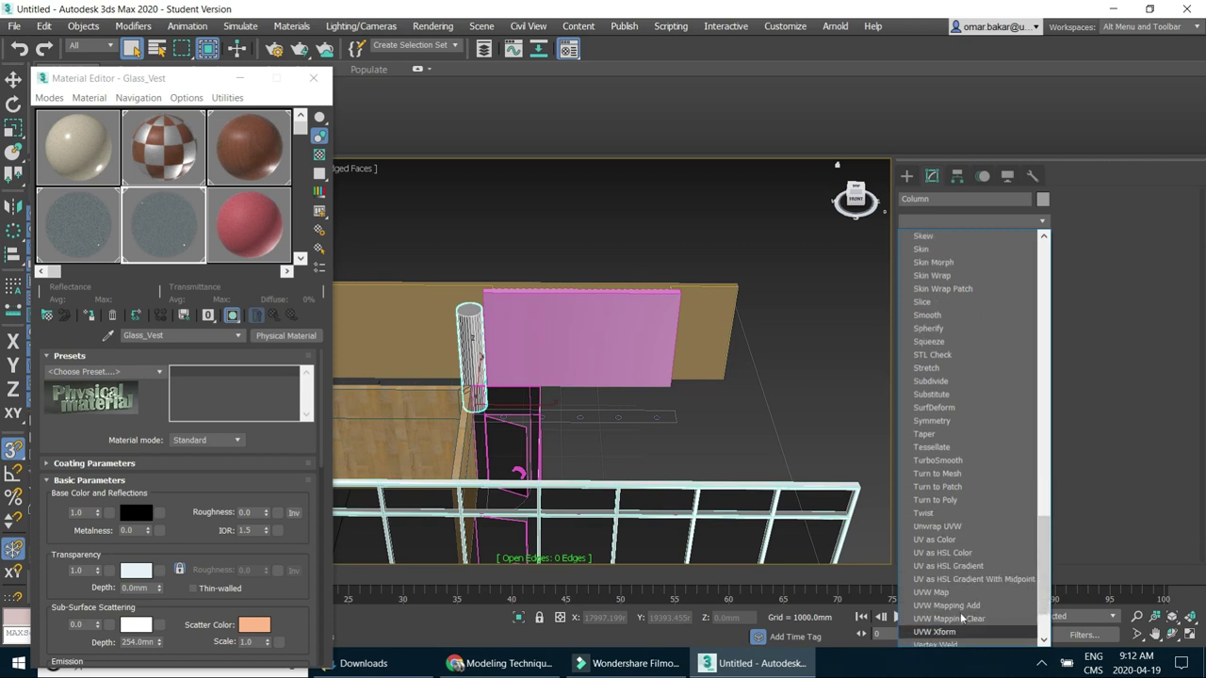
click(959, 592)
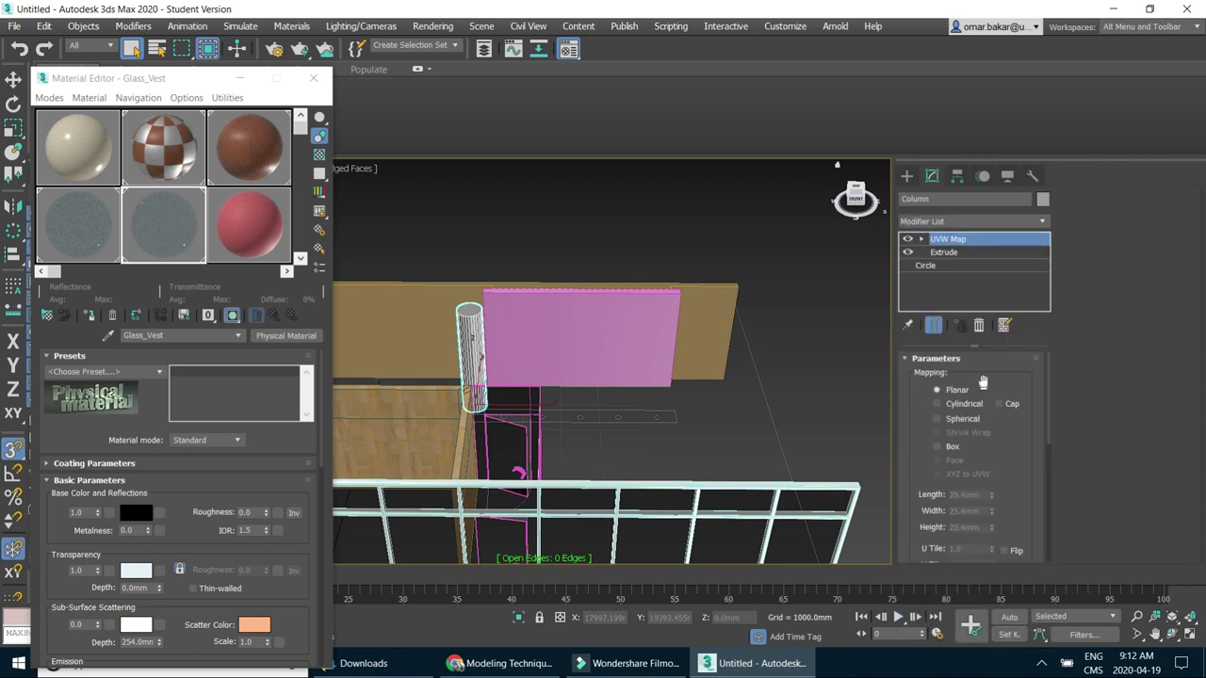
drag(1003, 468, 1014, 377)
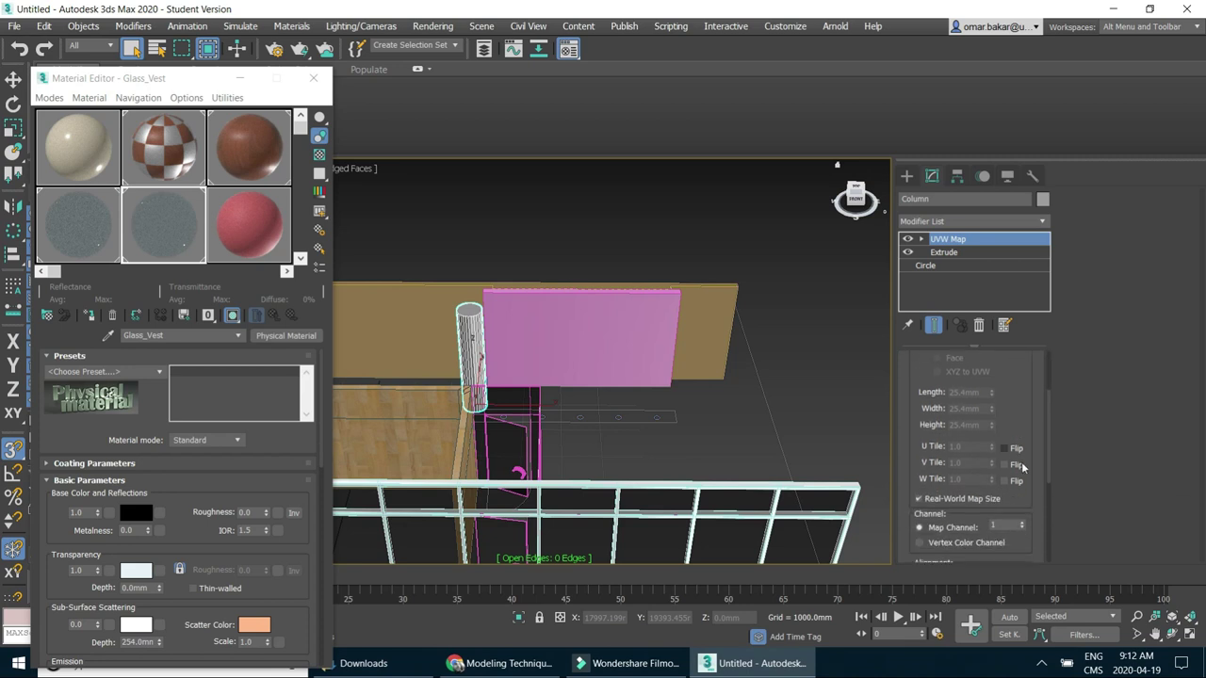
drag(1025, 500, 1042, 308)
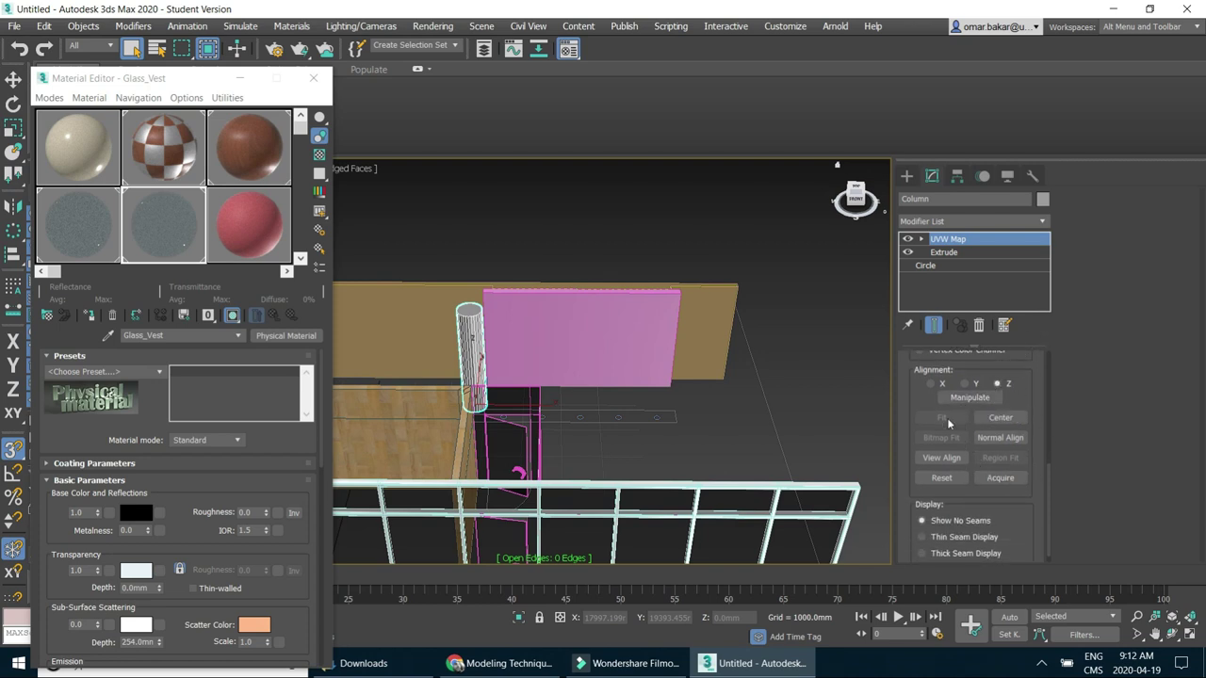
Acquire the wooden wall's mapping with Acquire Relative, giving 1500 mm Box mapping.
click(997, 479)
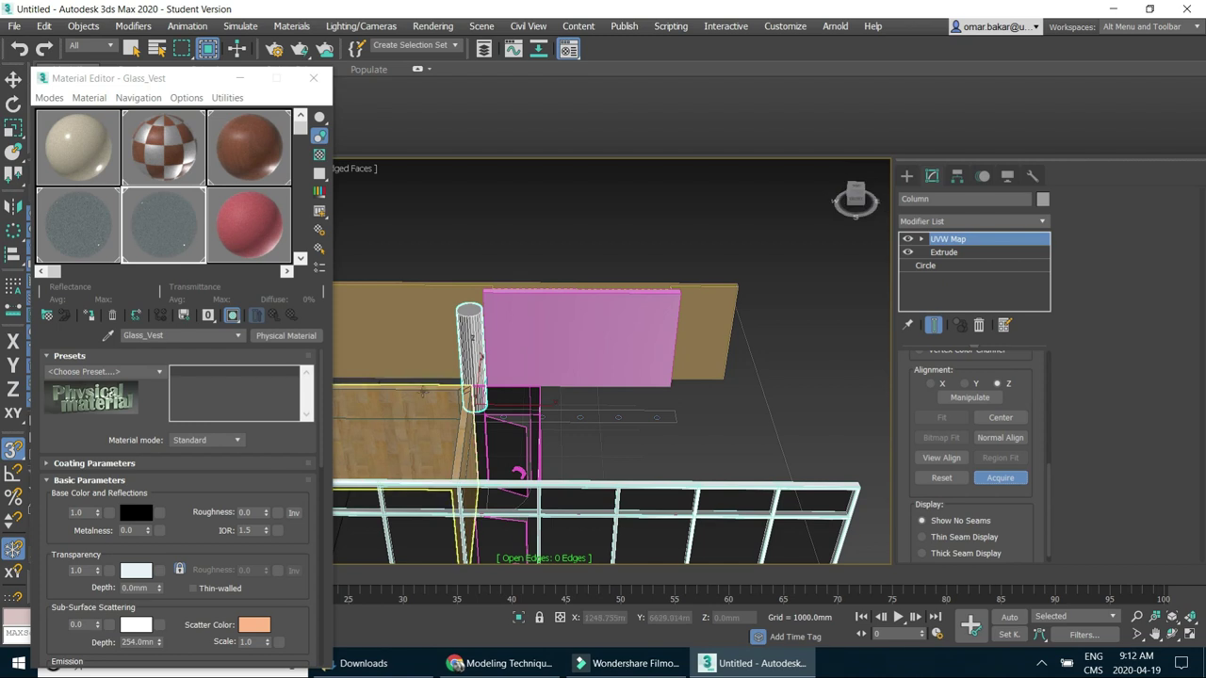
click(420, 396)
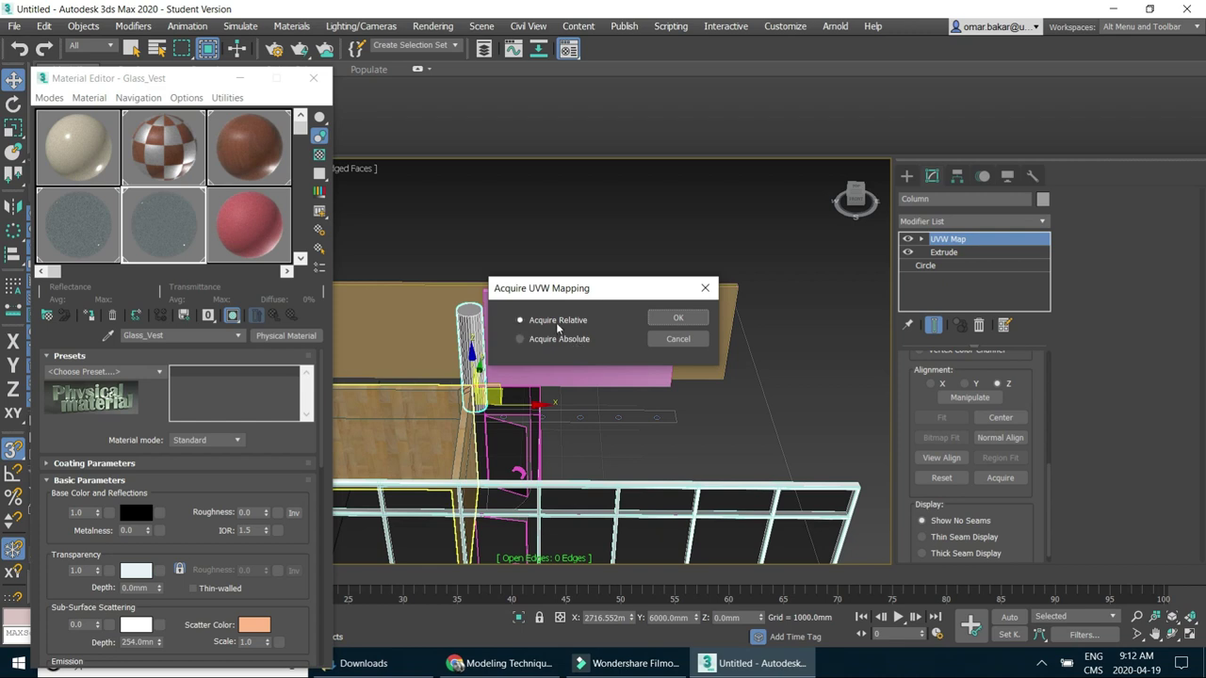
click(678, 320)
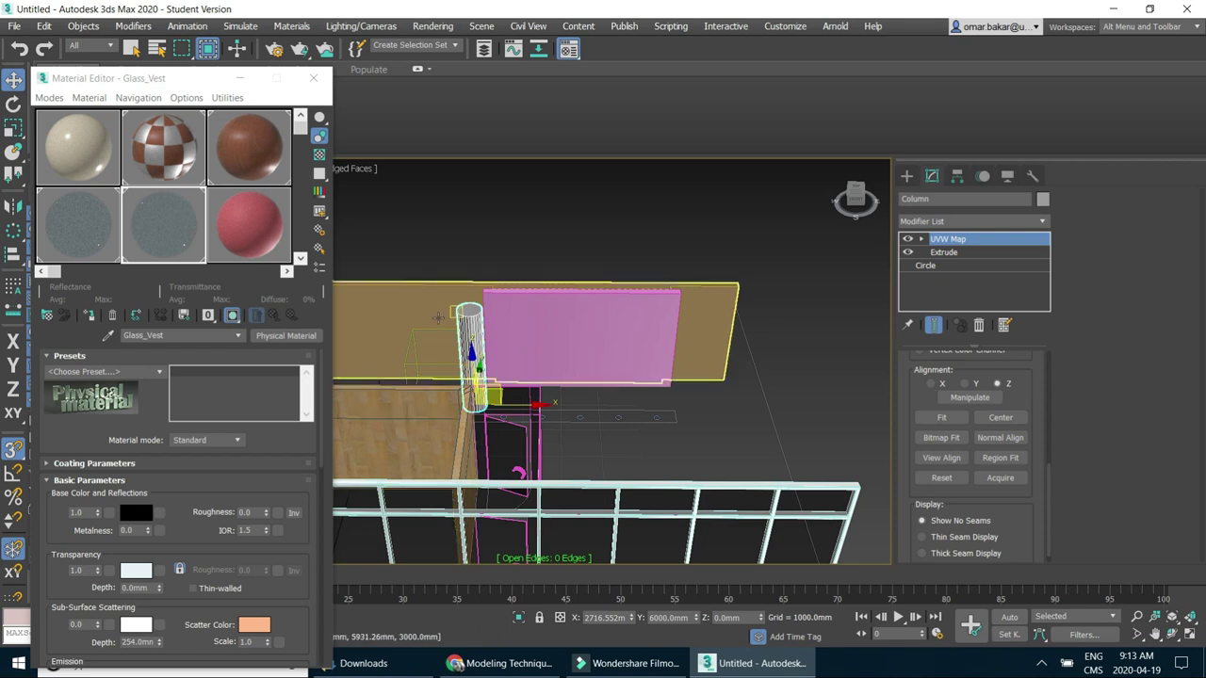
mouse_move(1015, 402)
mouse_down()
mouse_move(1021, 530)
mouse_move(1026, 481)
mouse_up()
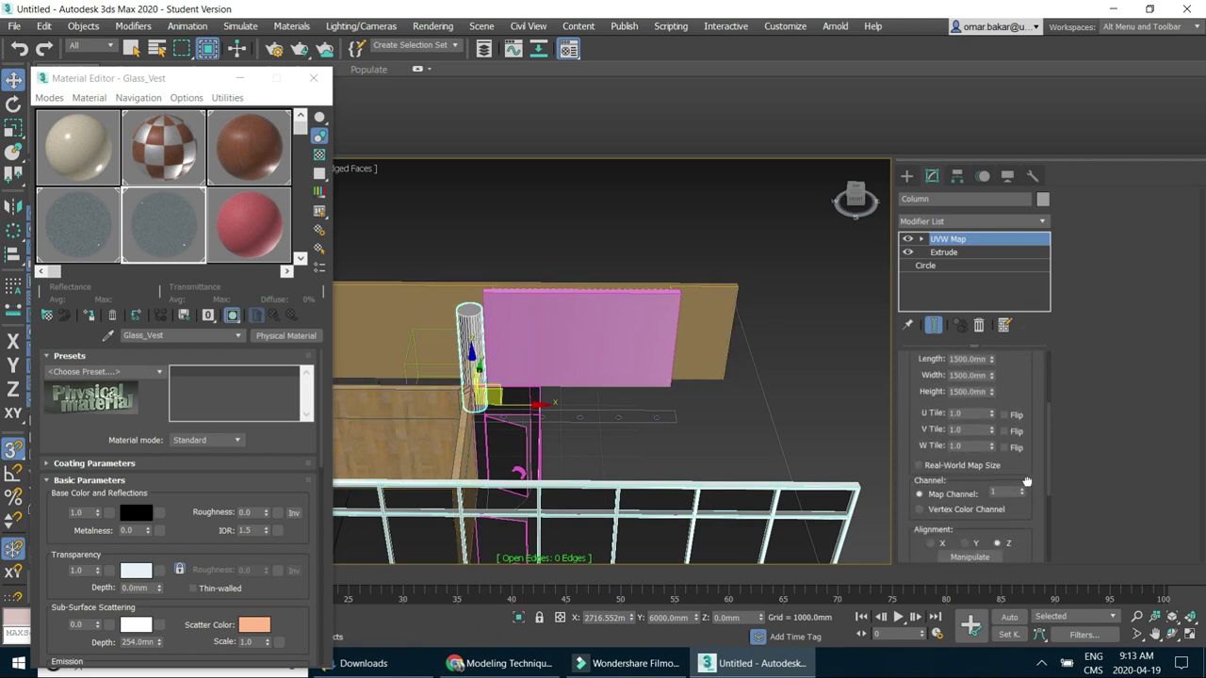
drag(1024, 375, 939, 429)
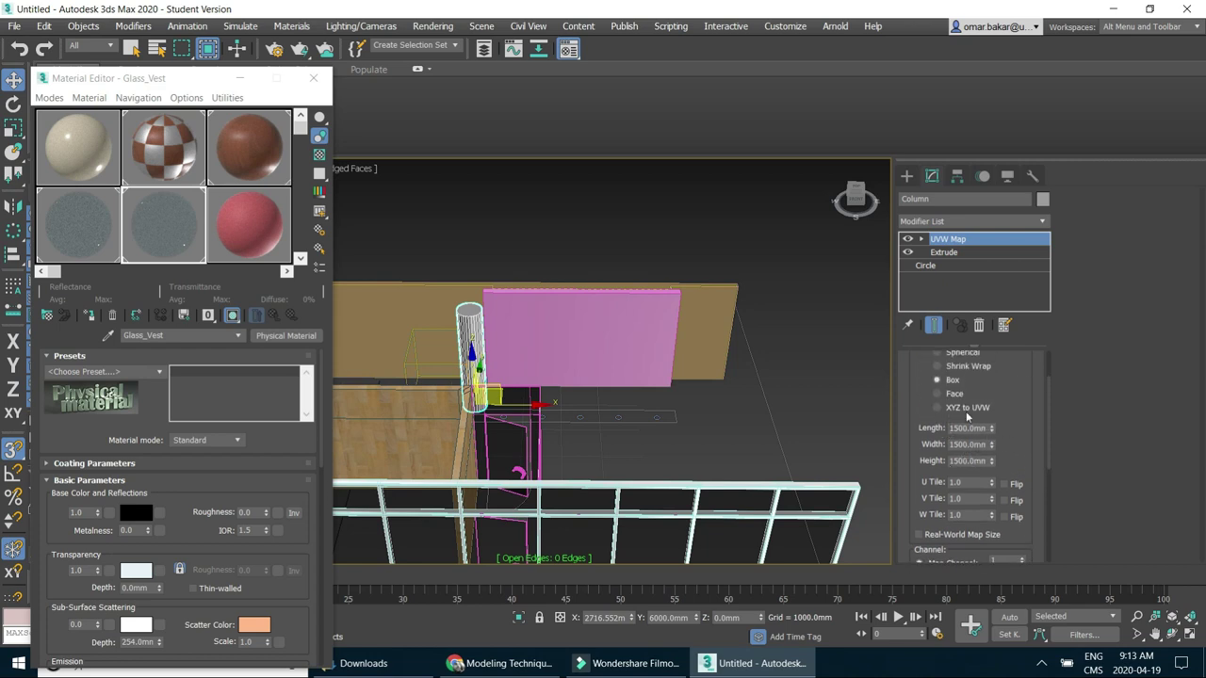
drag(1015, 418, 1028, 329)
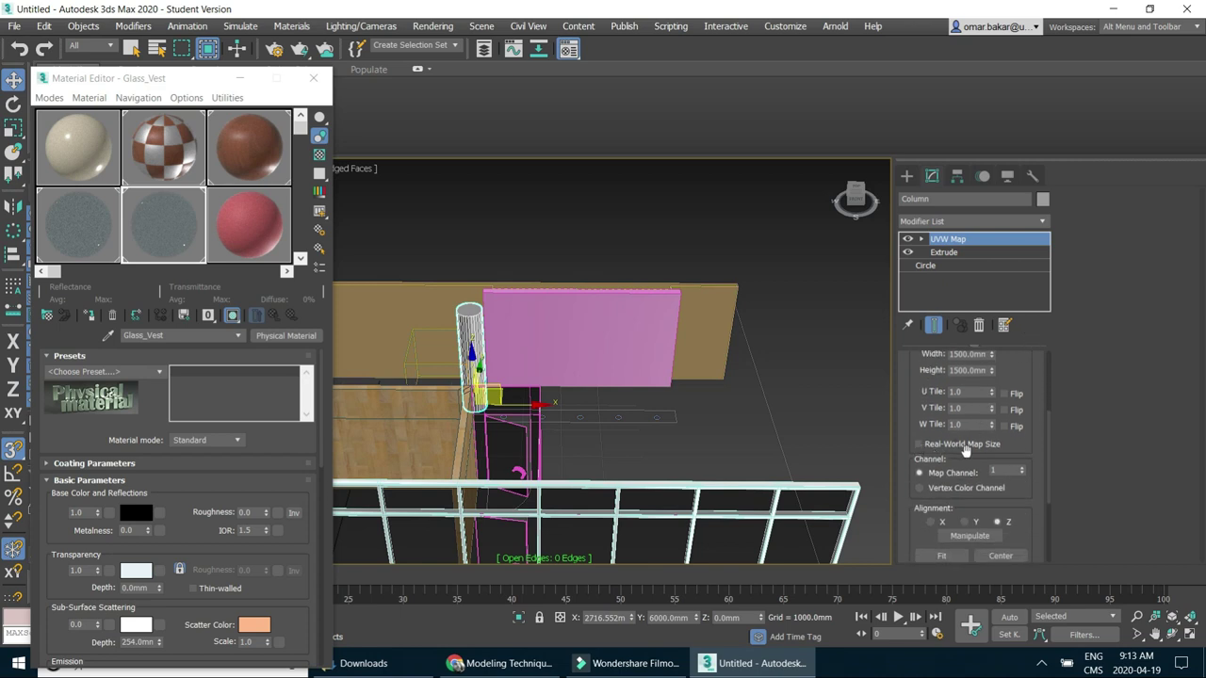
scroll(1032, 448, down, 2)
scroll(1029, 438, down, 2)
scroll(1027, 428, down, 1)
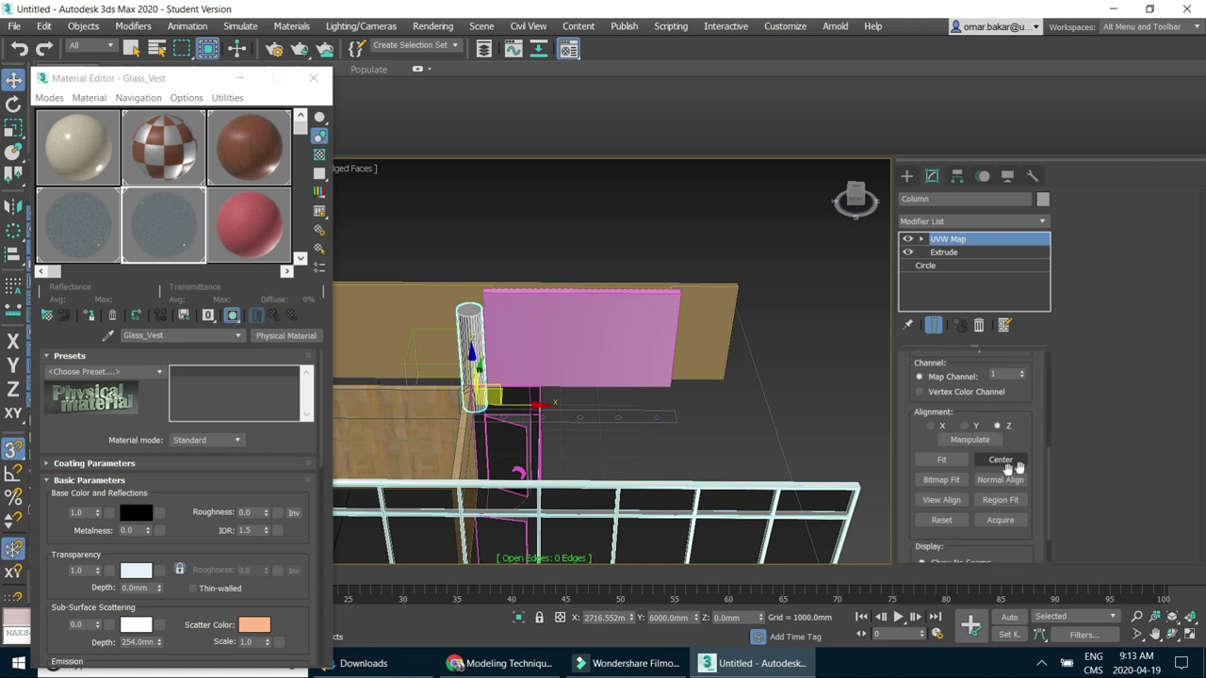
click(599, 314)
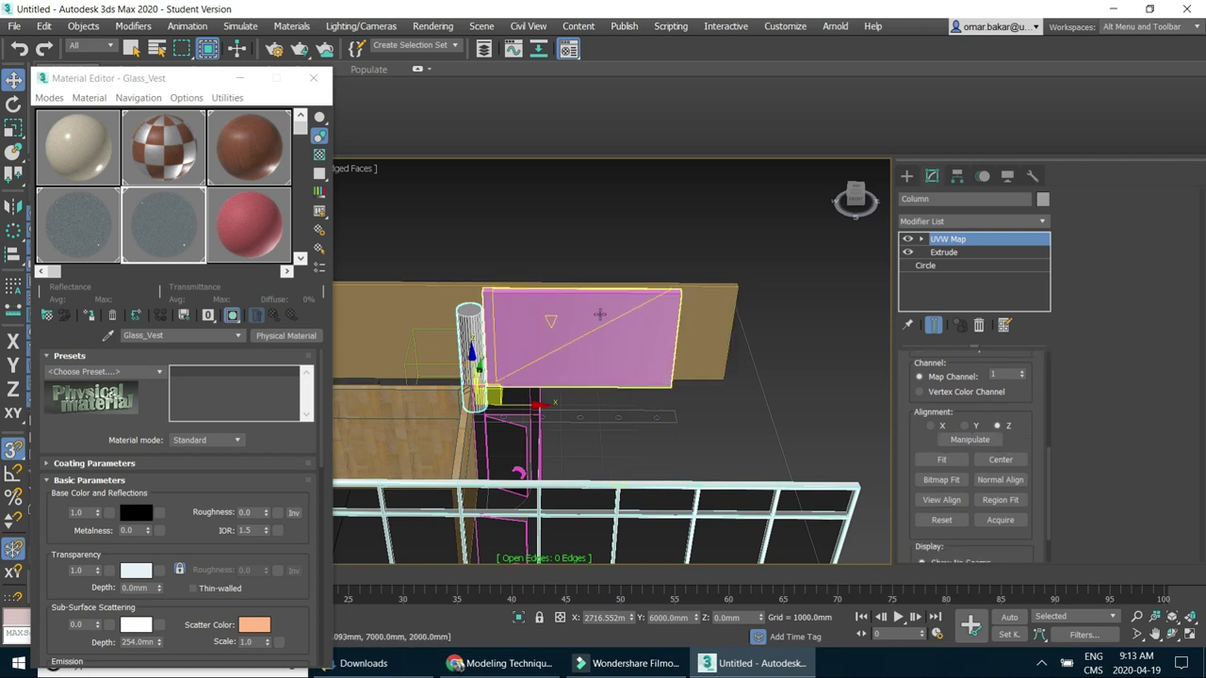
Make the 03 - Default wood material active and turn off its viewport texture display.
click(243, 143)
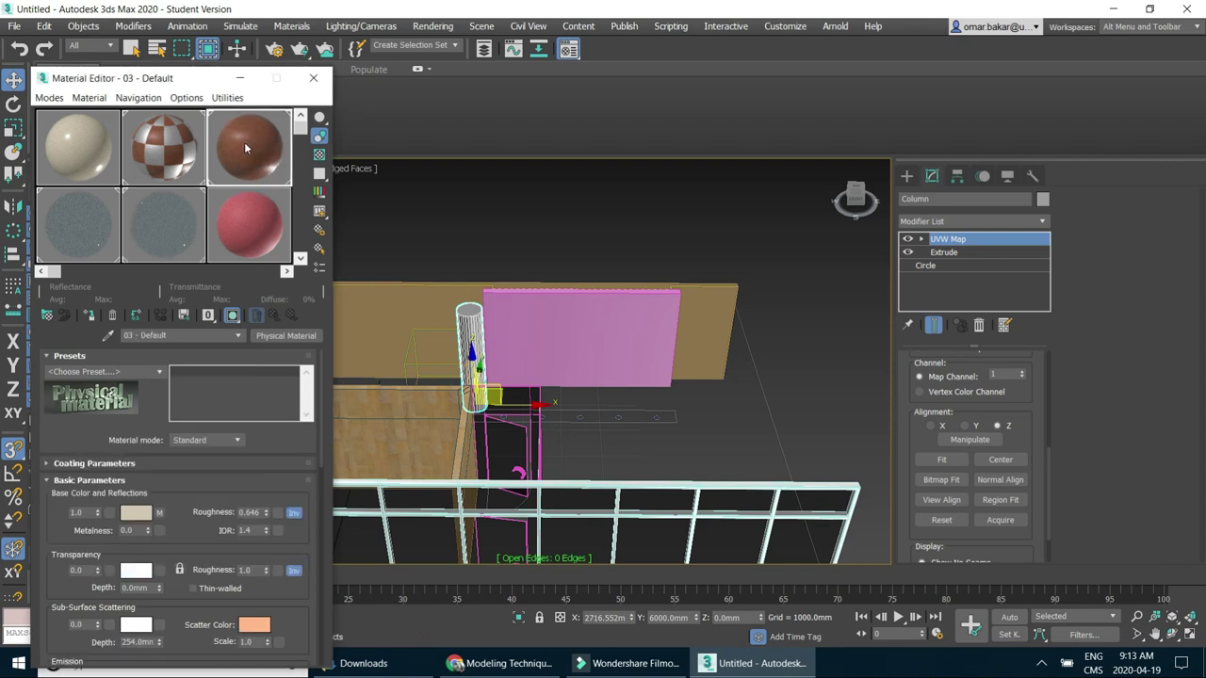
click(234, 315)
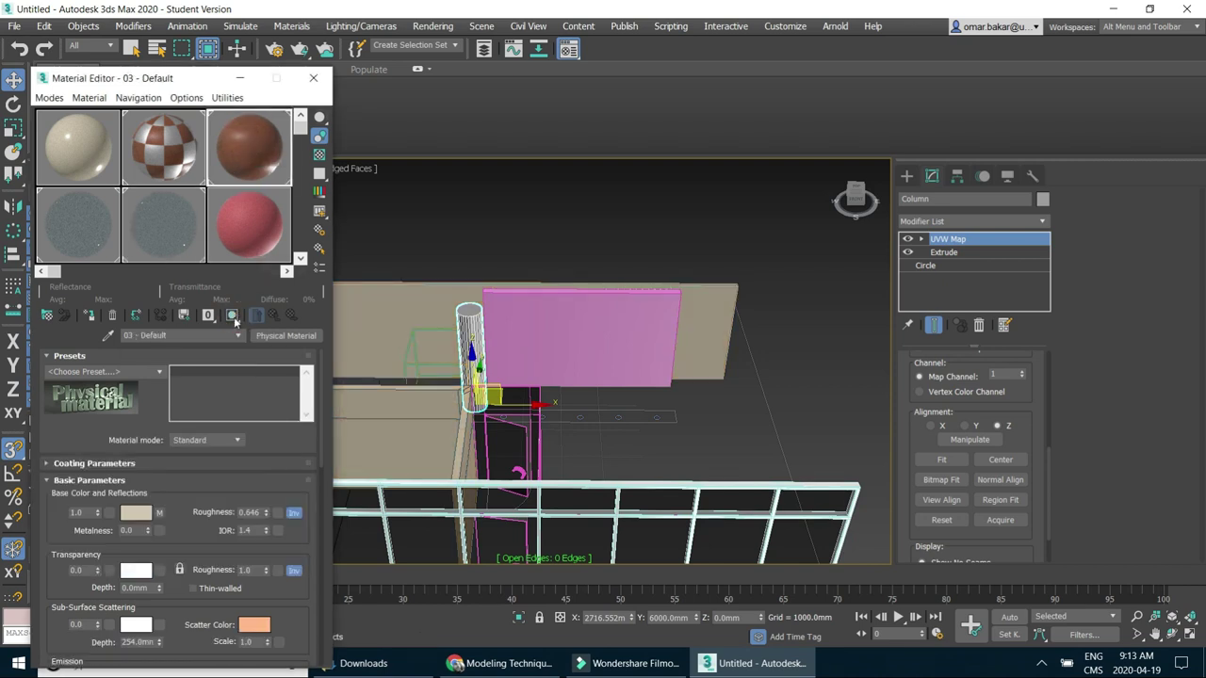
mouse_move(742, 351)
alt+middle_down()
mouse_move(648, 367)
mouse_move(557, 358)
mouse_move(646, 331)
mouse_move(621, 368)
alt+middle_up()
Acquire the left wooden wall's mapping onto the Column using Acquire Absolute.
click(1000, 520)
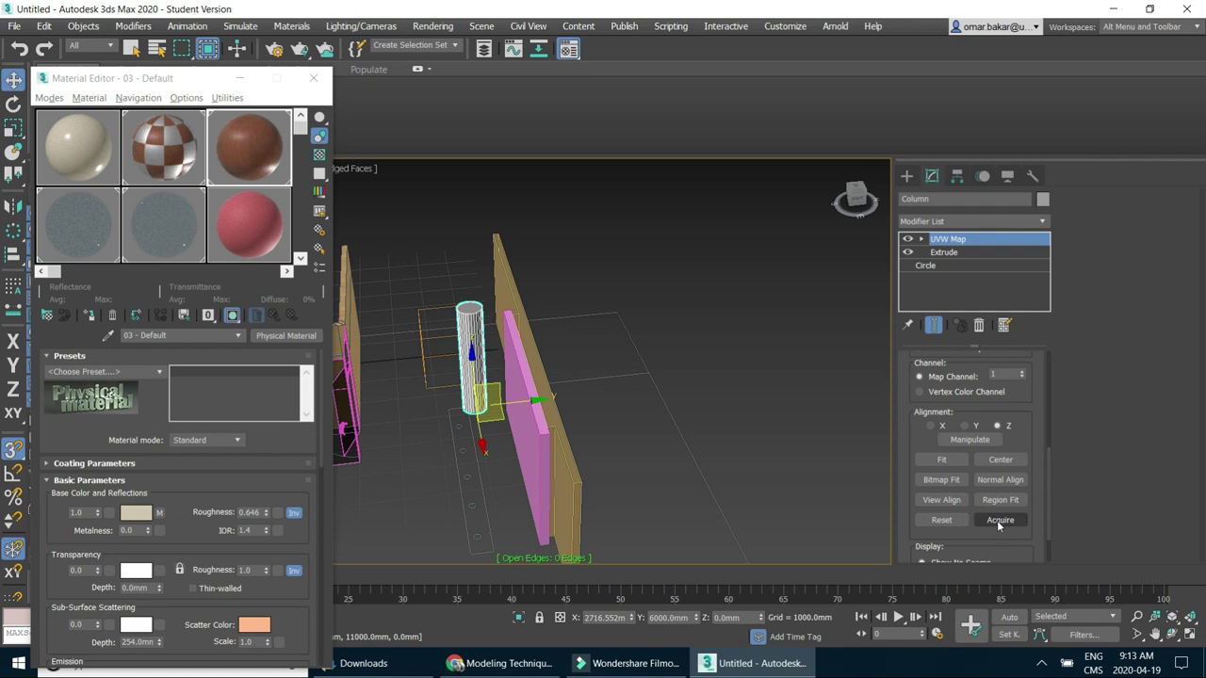
click(348, 298)
click(559, 341)
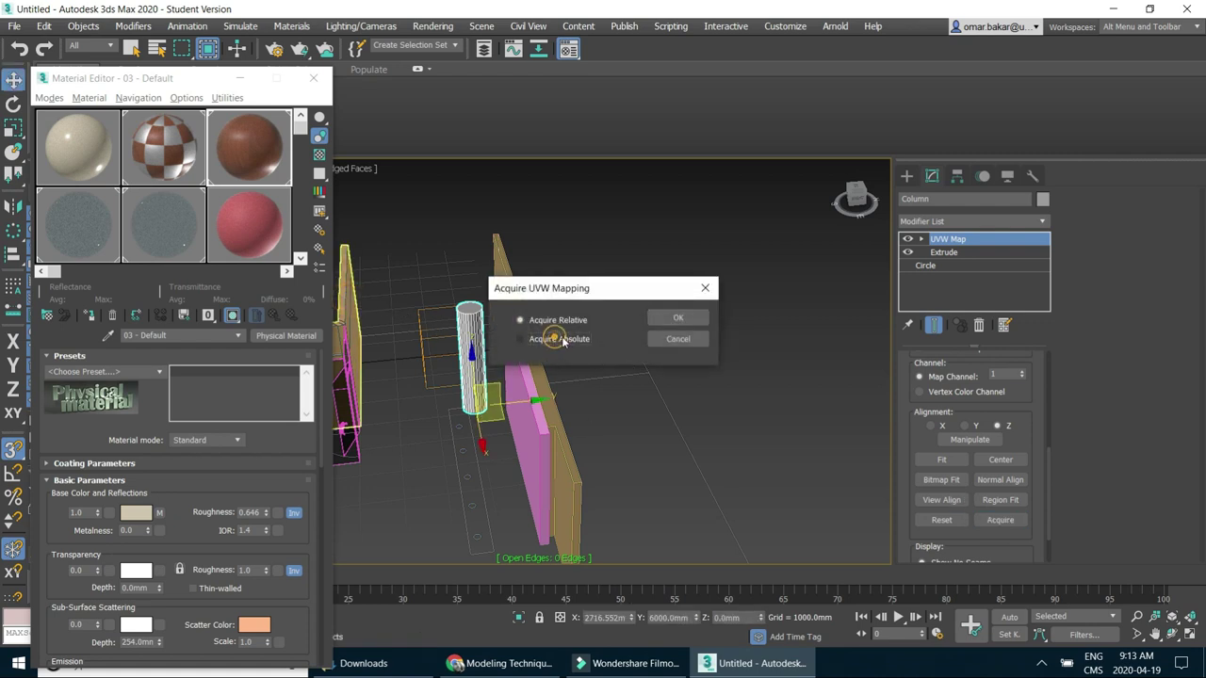
click(678, 317)
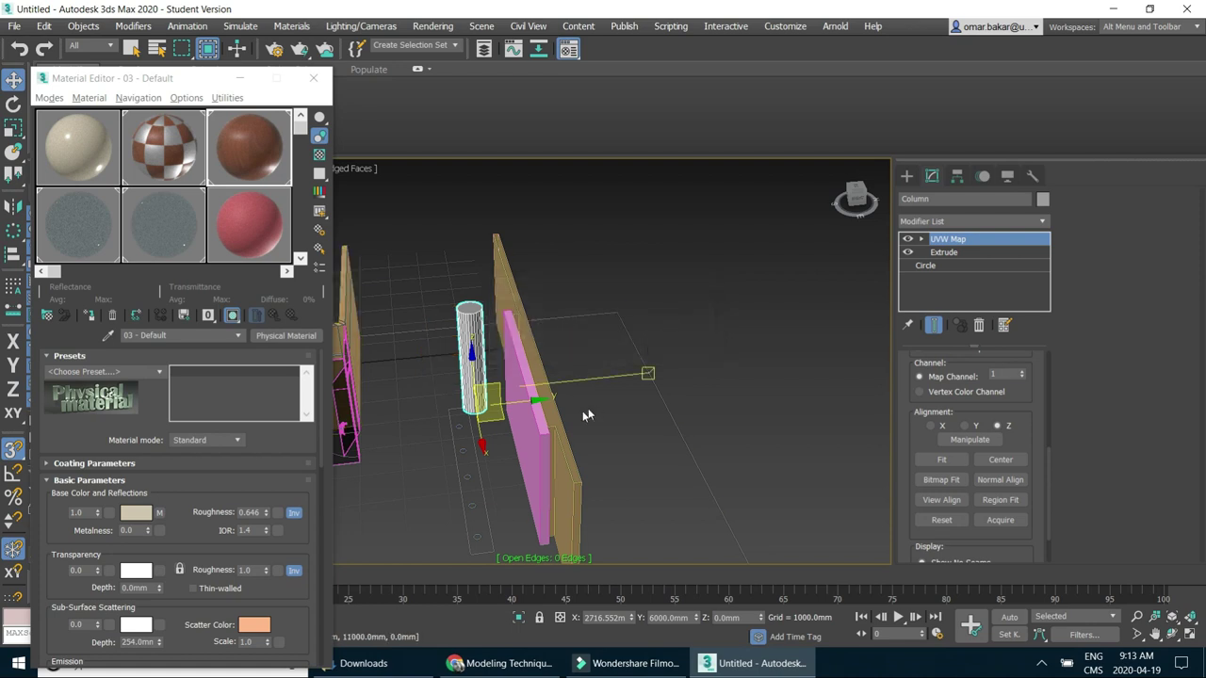
mouse_move(499, 426)
alt+middle_down()
mouse_move(511, 433)
mouse_move(508, 388)
mouse_move(688, 428)
mouse_move(665, 423)
mouse_move(631, 382)
mouse_move(587, 377)
mouse_move(664, 396)
alt+middle_up()
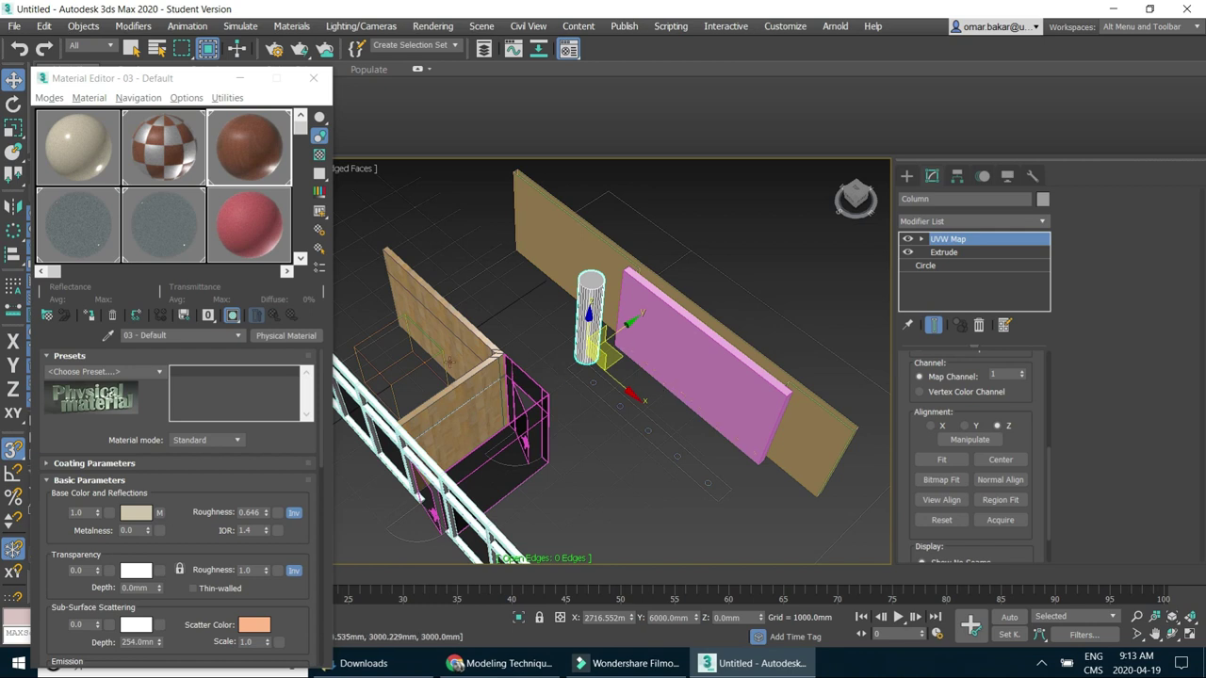
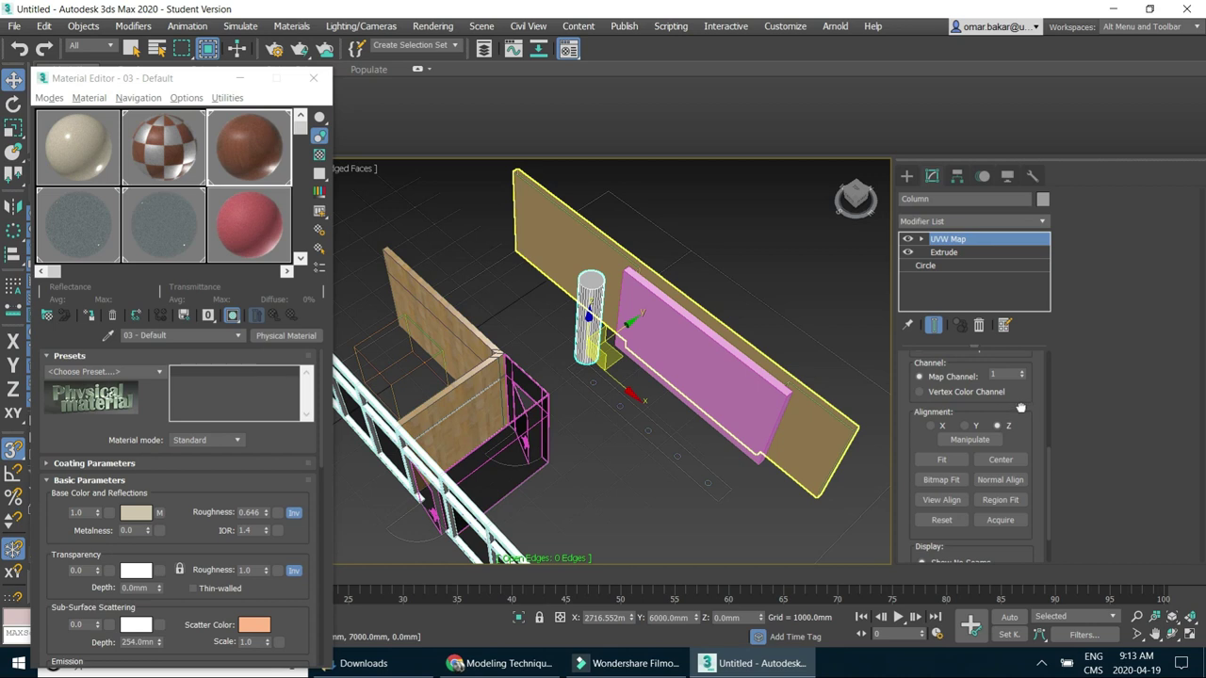
Switch the column's UVW Map projection from Box to Planar.
drag(1020, 407, 1009, 549)
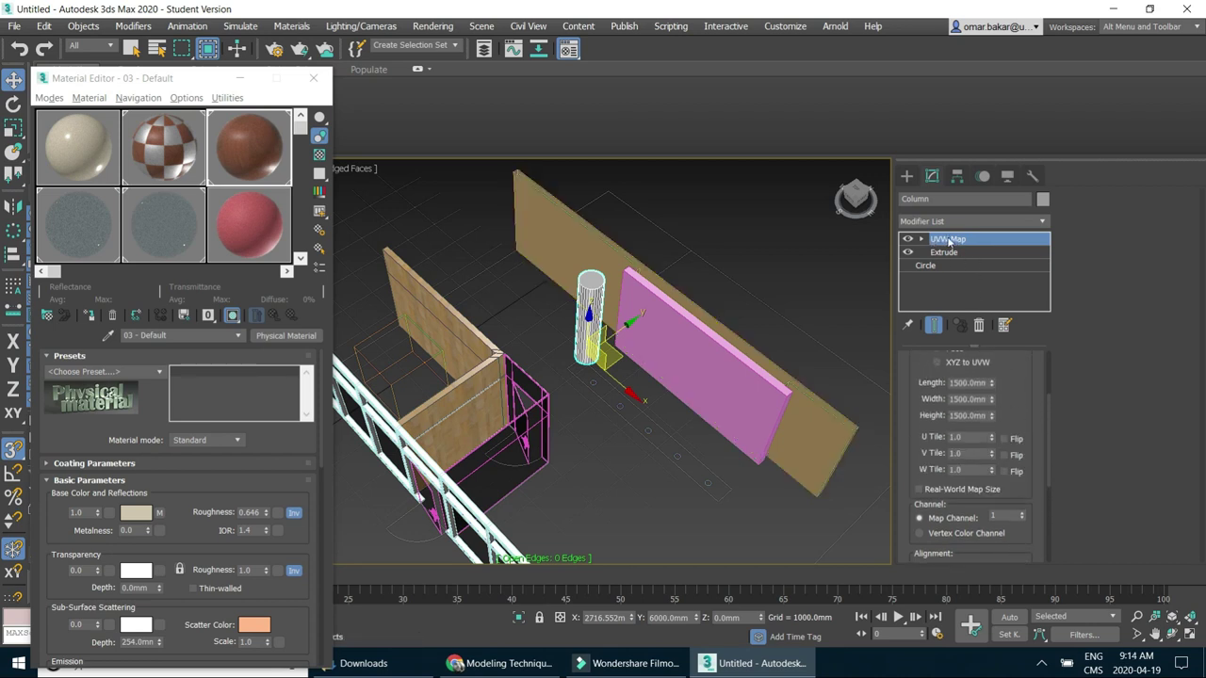
scroll(1035, 392, up, 3)
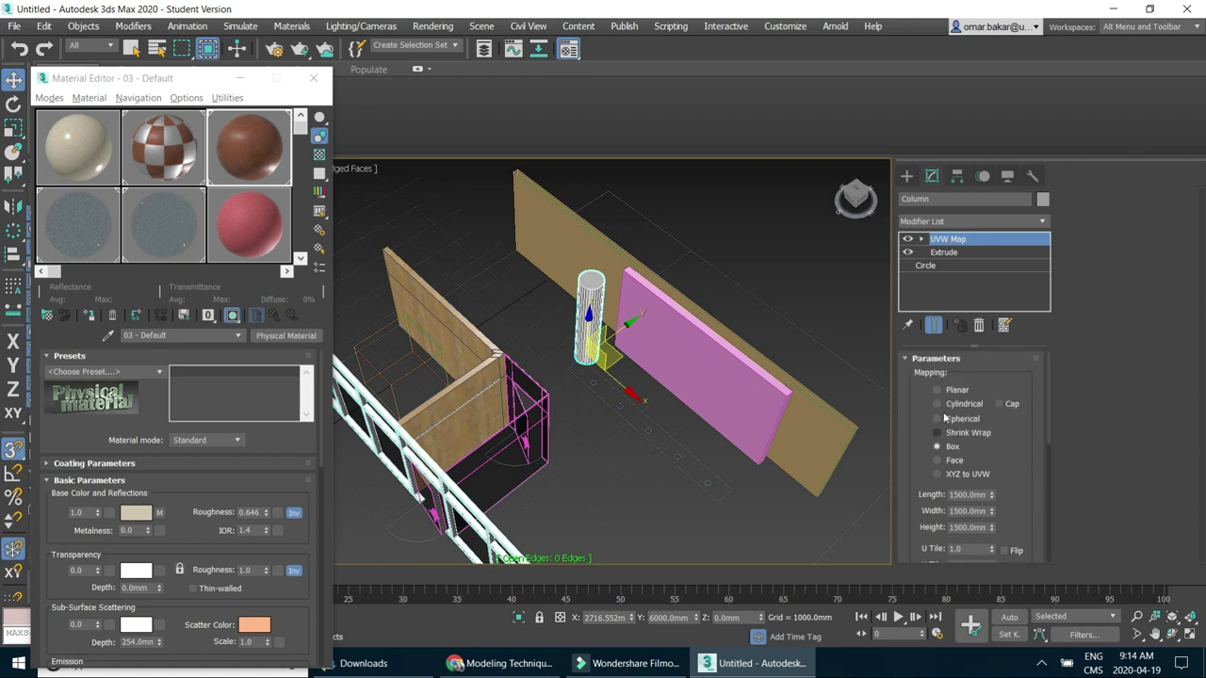
click(938, 389)
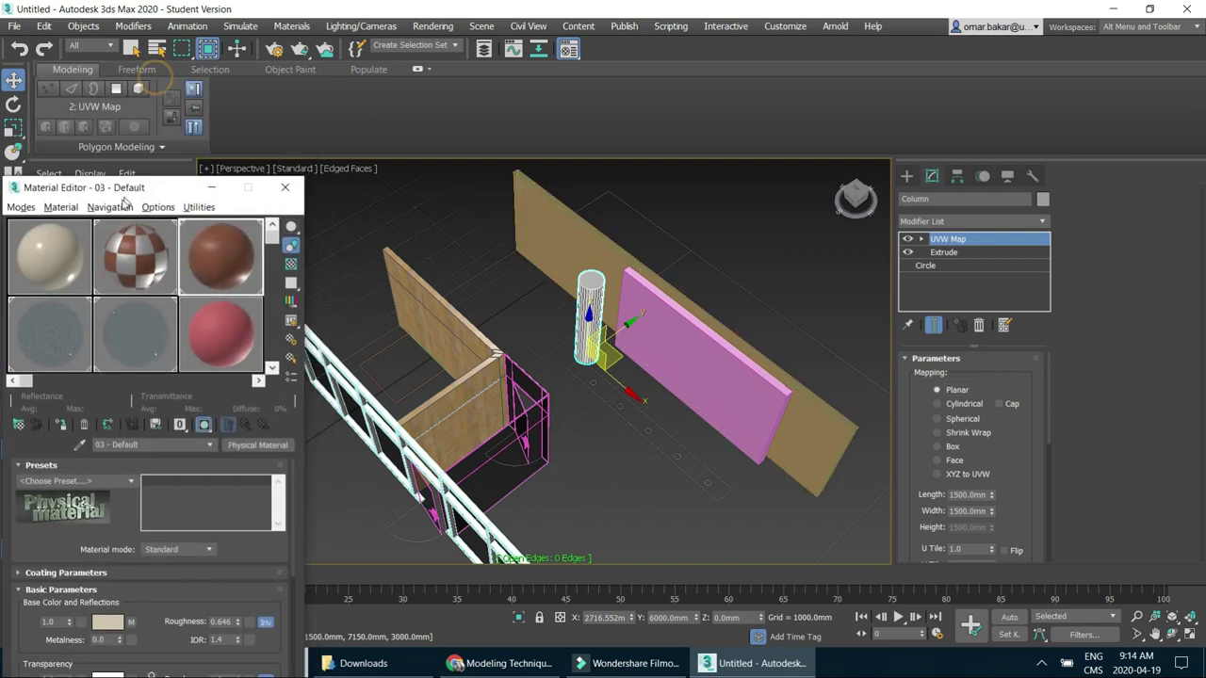
Move the Material Editor aside, select the back wall Wall_int, and open the Modifier List.
drag(156, 79, 122, 203)
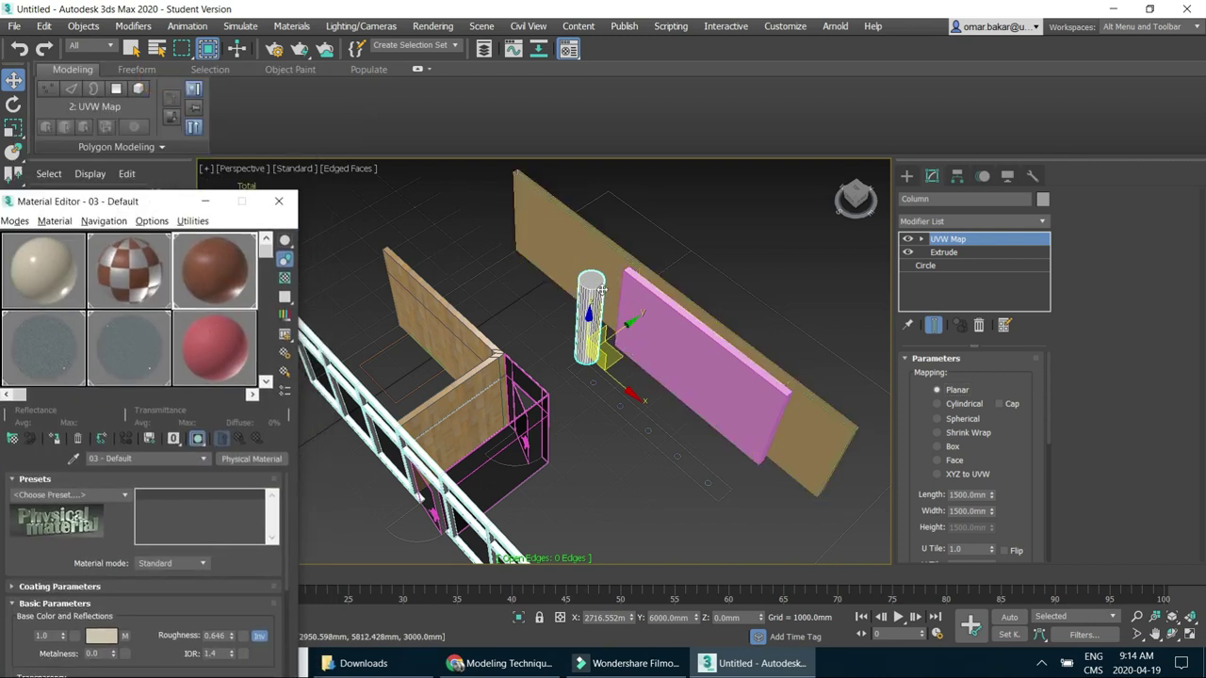
click(131, 48)
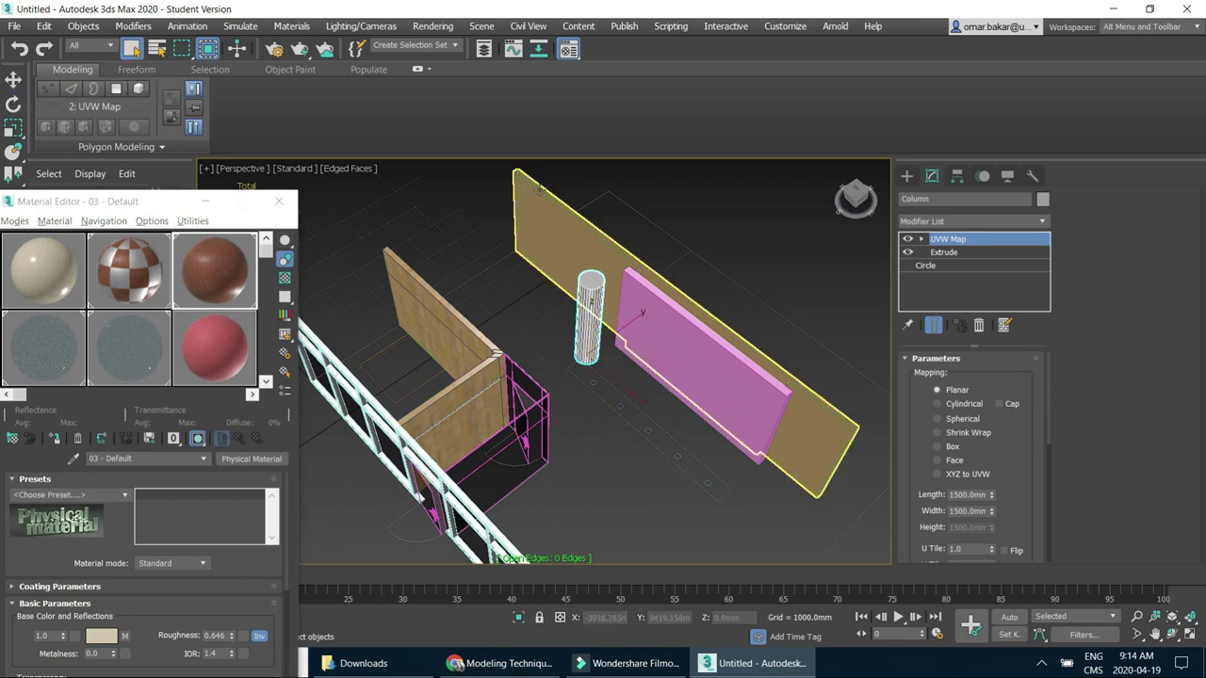
click(572, 206)
click(1031, 222)
drag(1042, 282, 1038, 565)
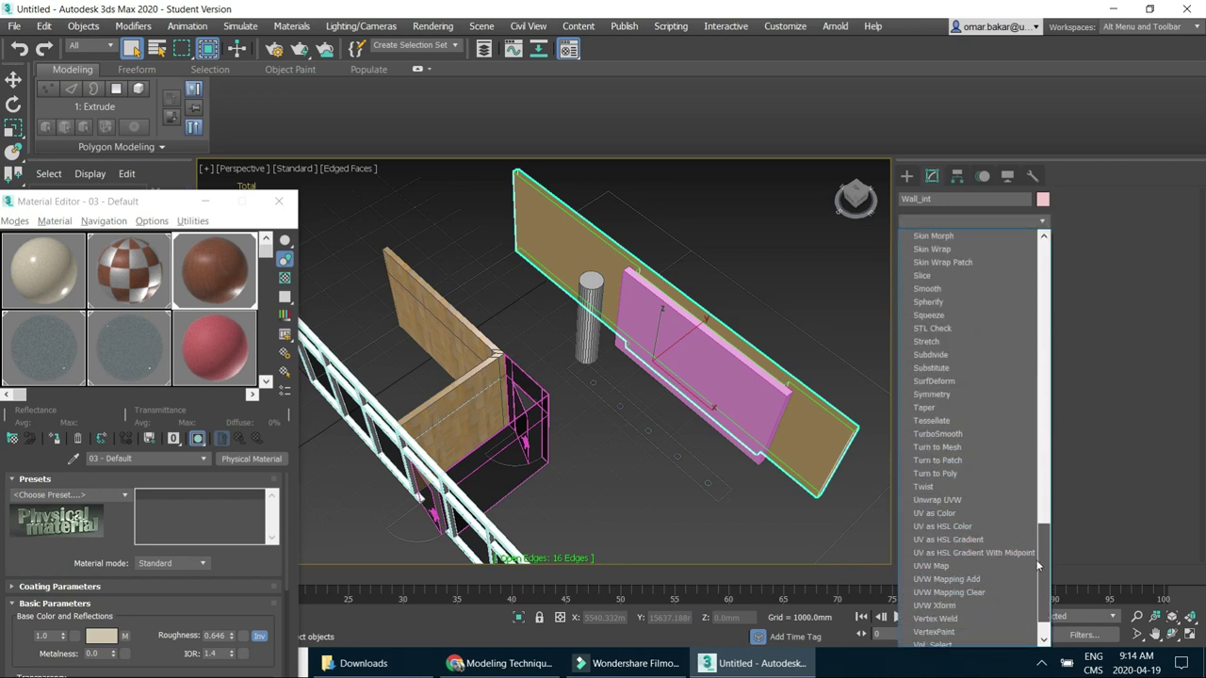
Add a UVW Map to Wall_int and acquire its mapping relatively from the L-shaped wooden wall.
click(984, 566)
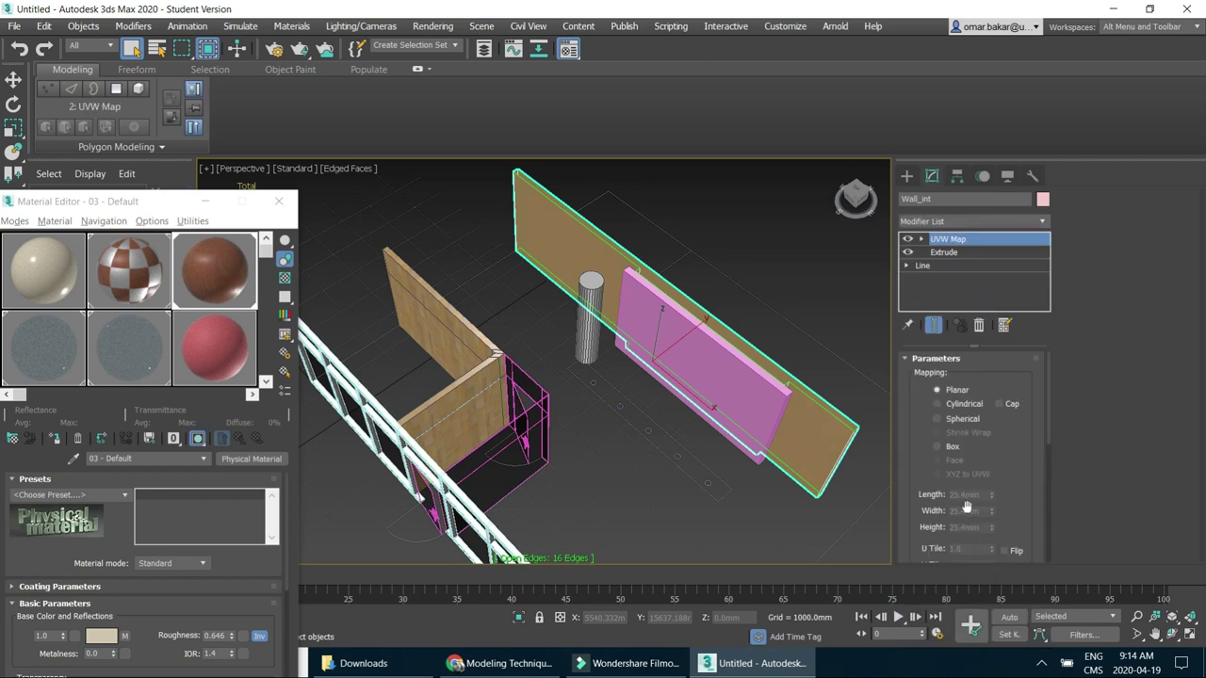
scroll(1022, 516, down, 5)
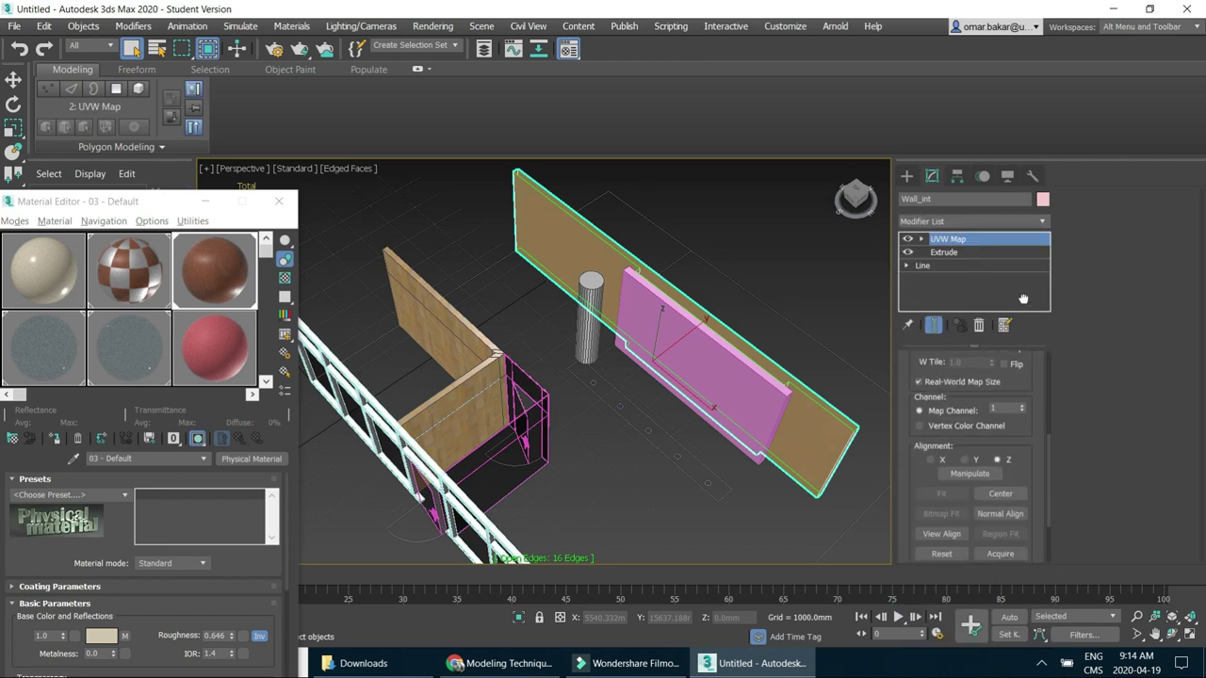
click(1013, 553)
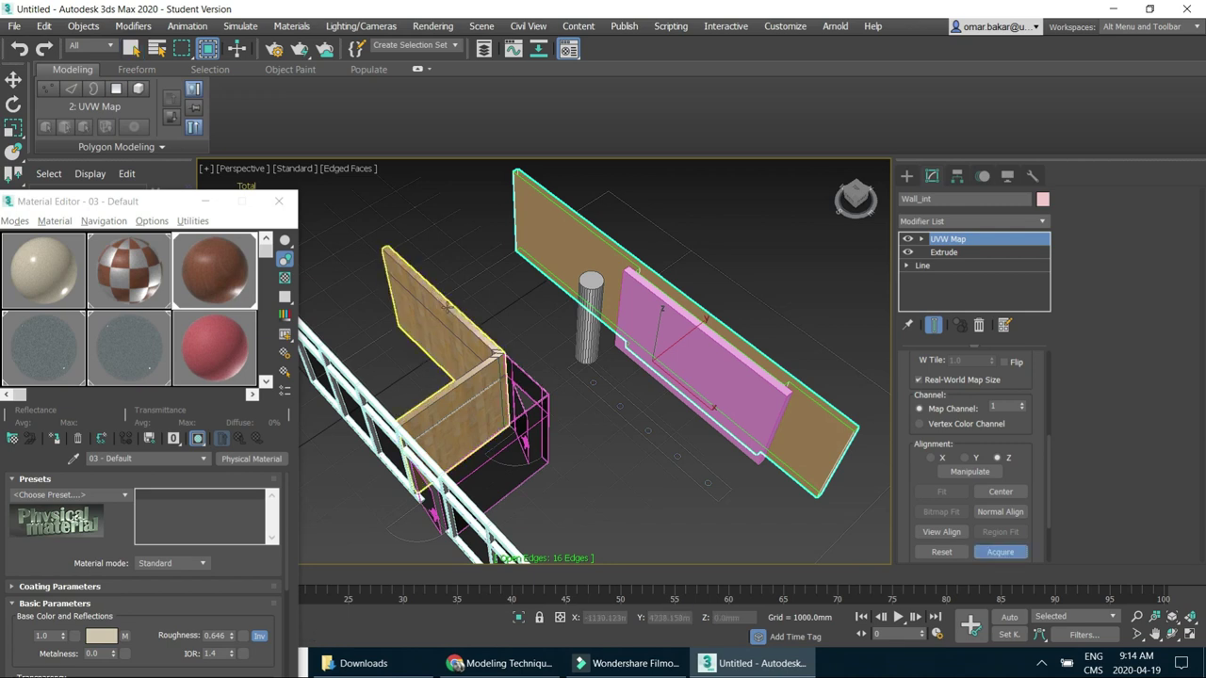
click(452, 303)
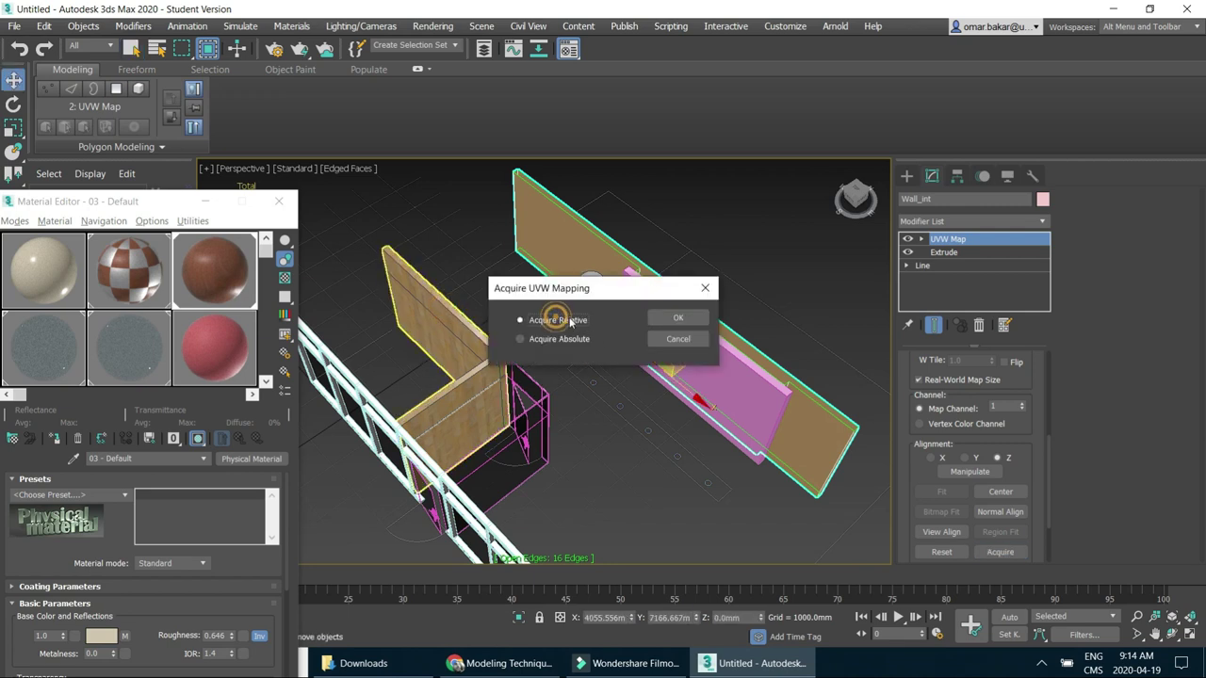
click(673, 317)
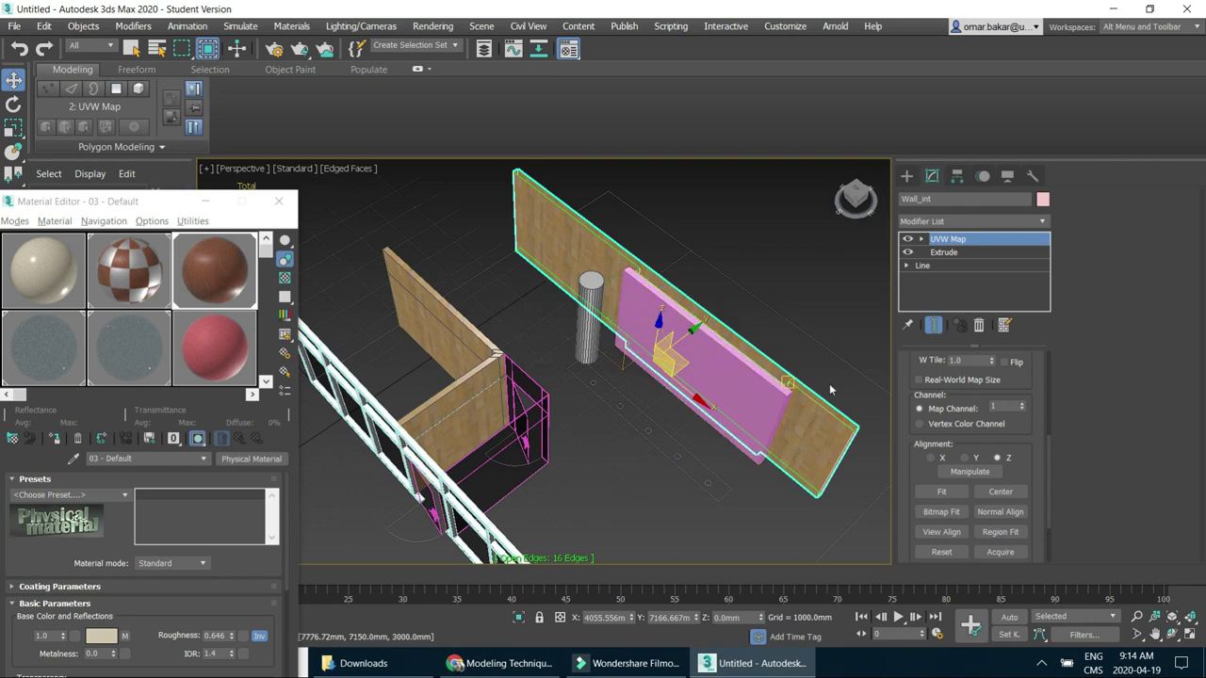
mouse_move(748, 529)
alt+middle_down()
mouse_move(781, 474)
mouse_move(762, 484)
mouse_move(569, 460)
mouse_move(671, 463)
mouse_move(820, 493)
mouse_move(727, 508)
alt+middle_up()
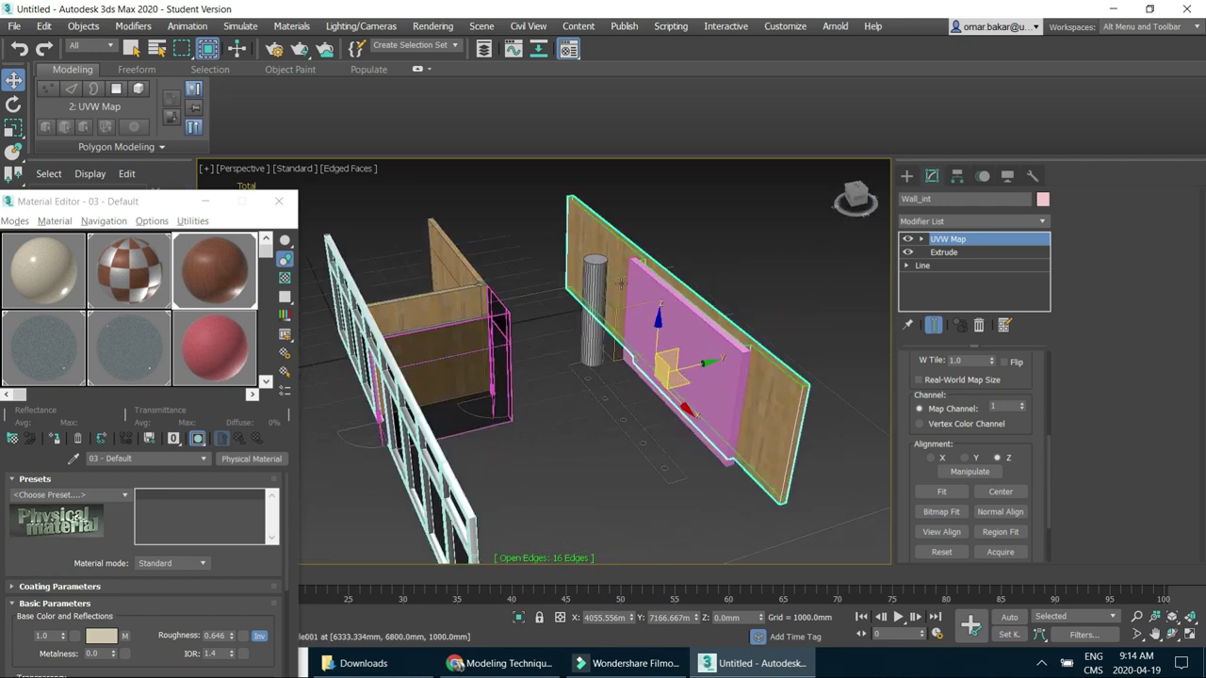
scroll(659, 268, up, 1)
scroll(665, 265, up, 1)
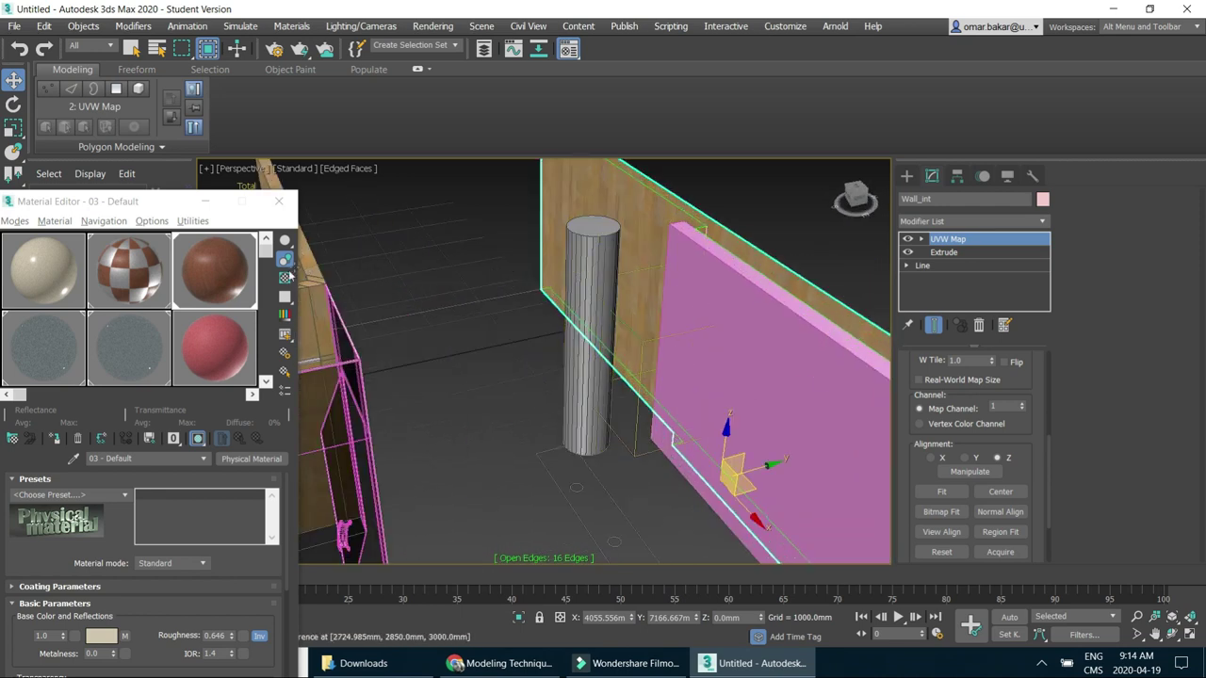
Replace the Glossy Plastic sample slot with a new Physical Material.
scroll(265, 325, down, 1)
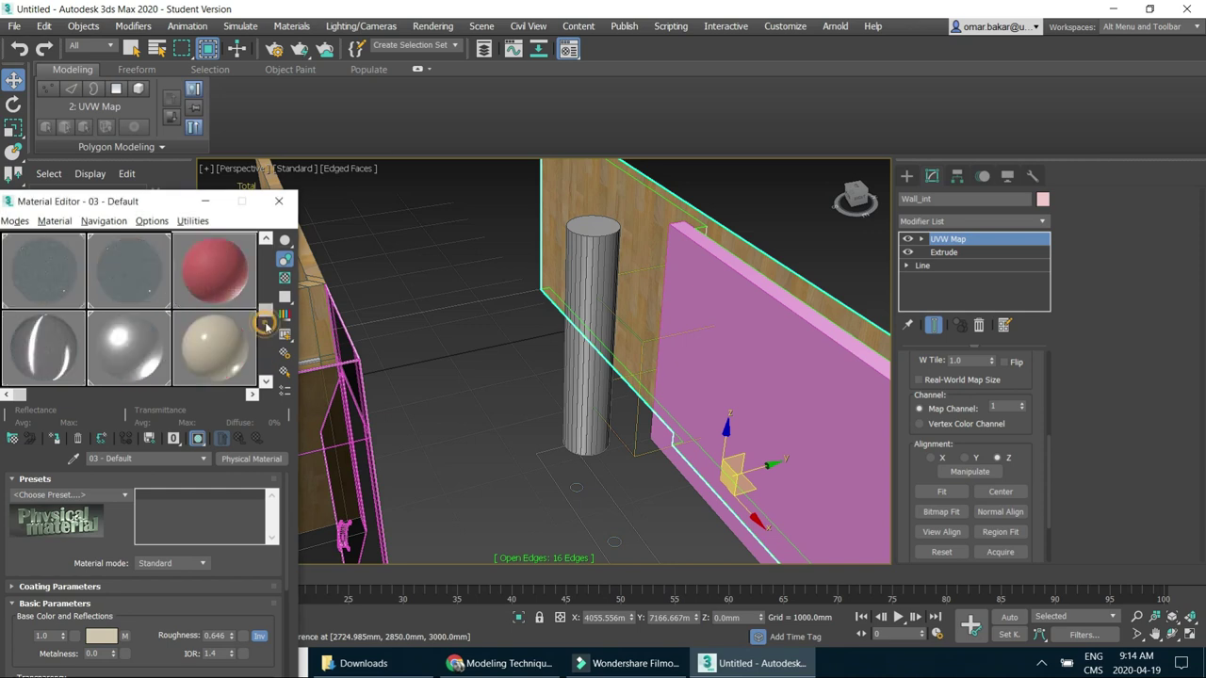
scroll(272, 337, down, 1)
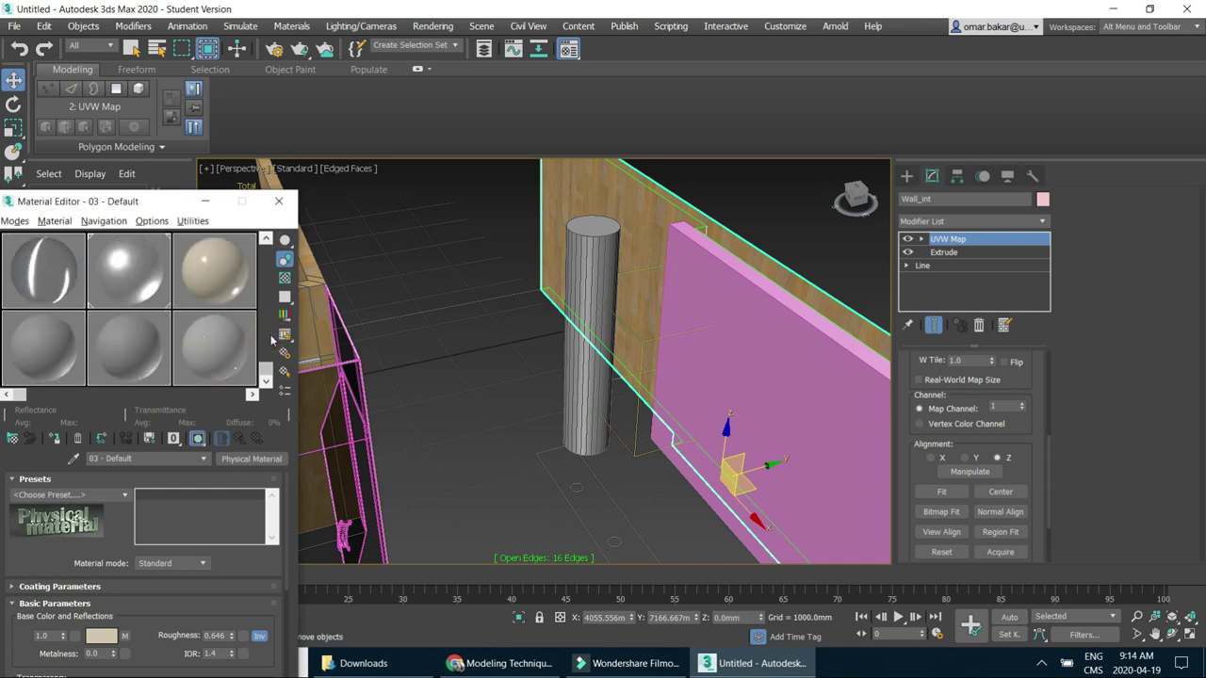
click(226, 281)
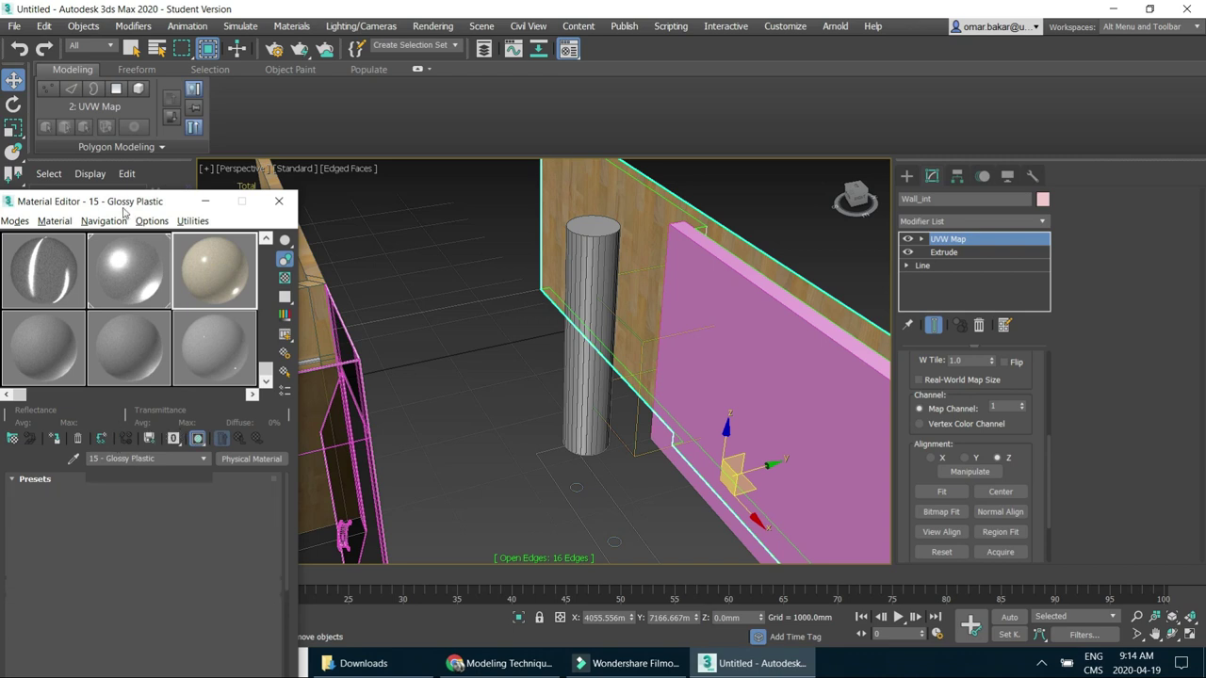
drag(149, 101, 146, 103)
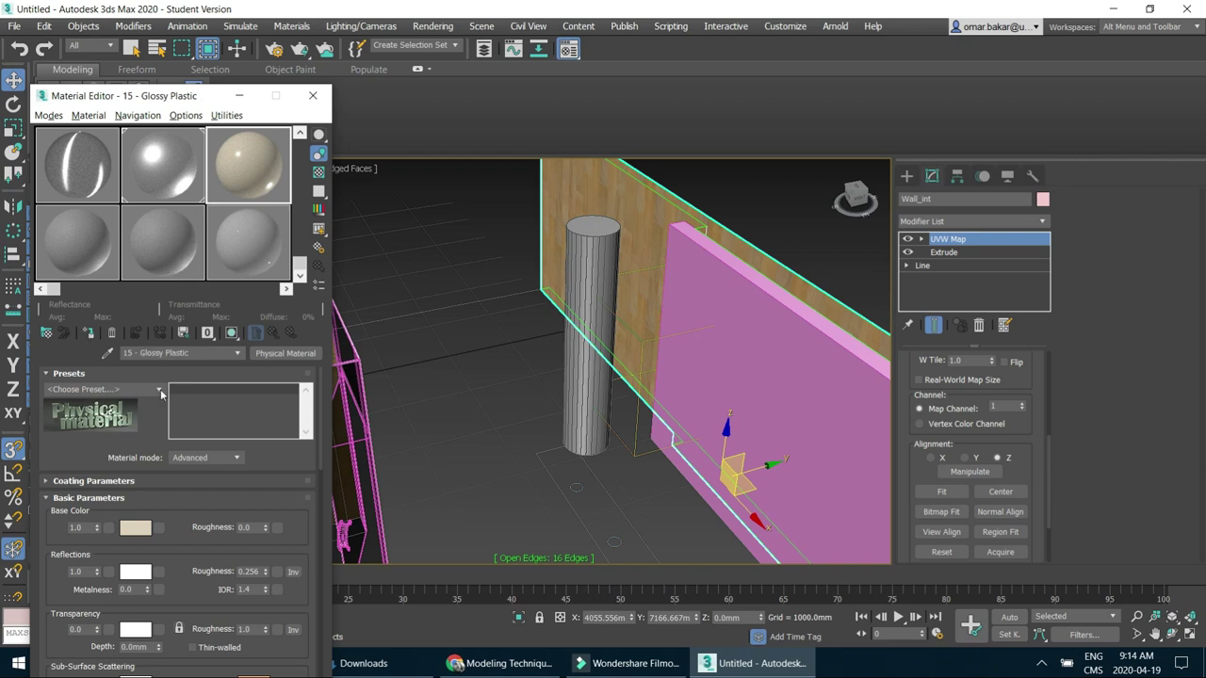
click(46, 333)
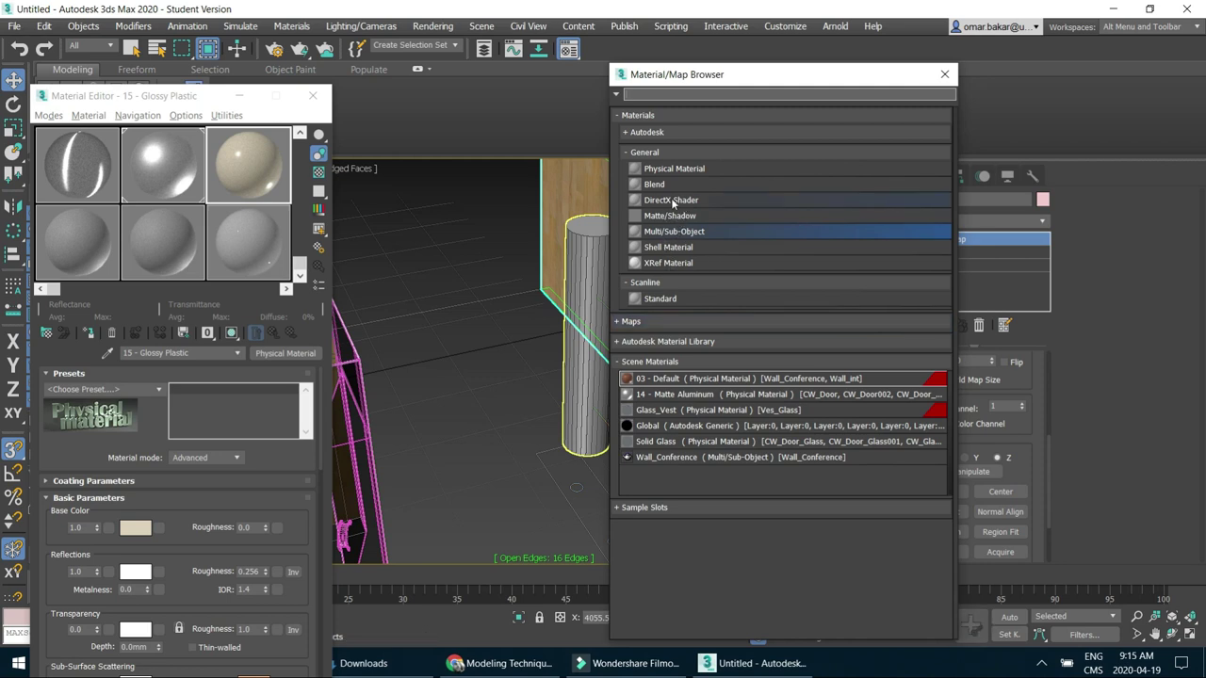
click(669, 169)
double_click(671, 169)
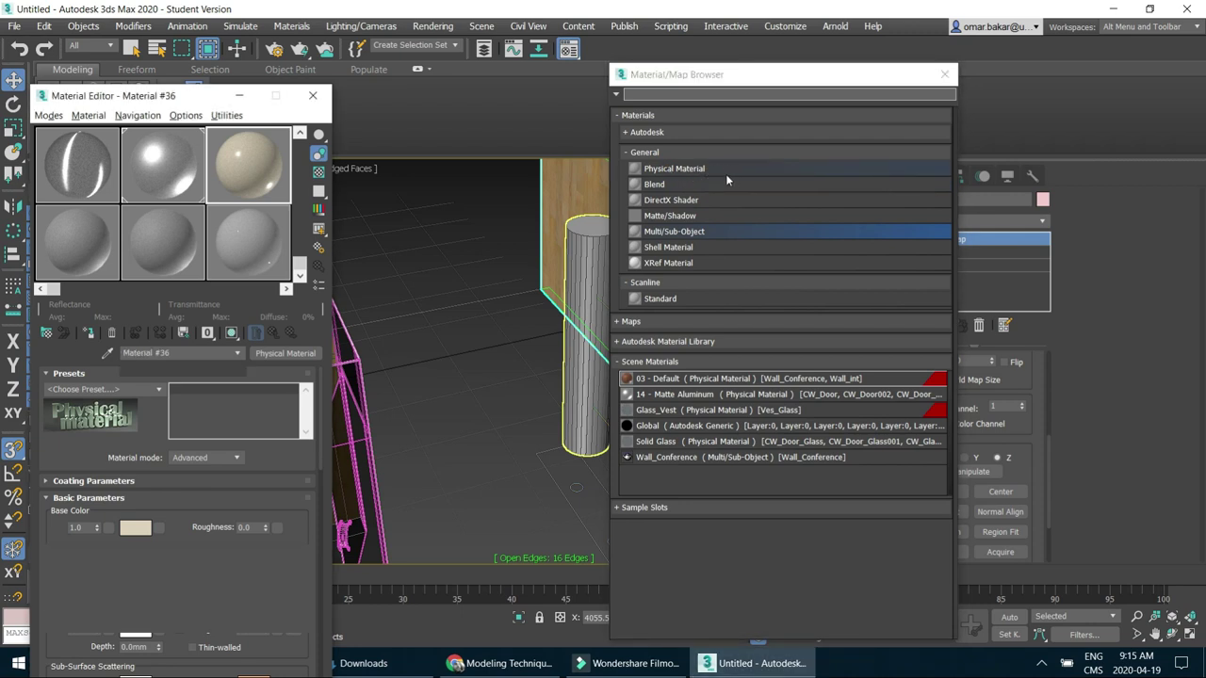
click(714, 176)
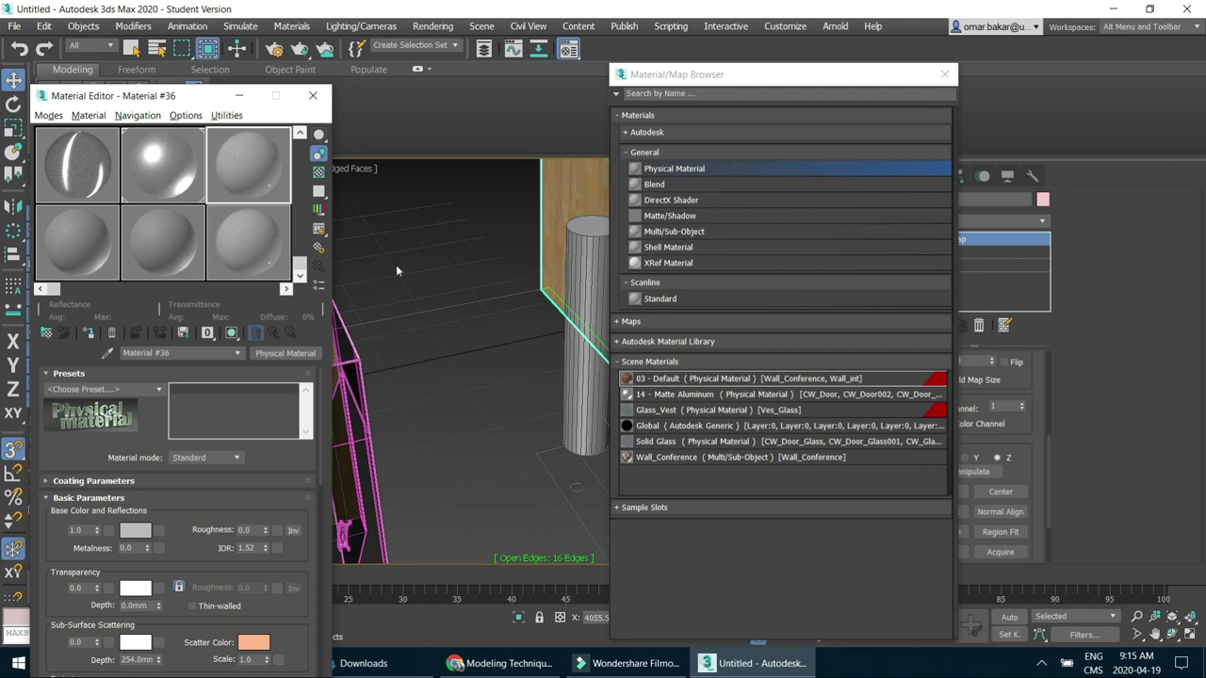
click(945, 75)
Apply the Polished Granite preset, name it Column, assign it to the column, and show it in the viewport.
click(158, 389)
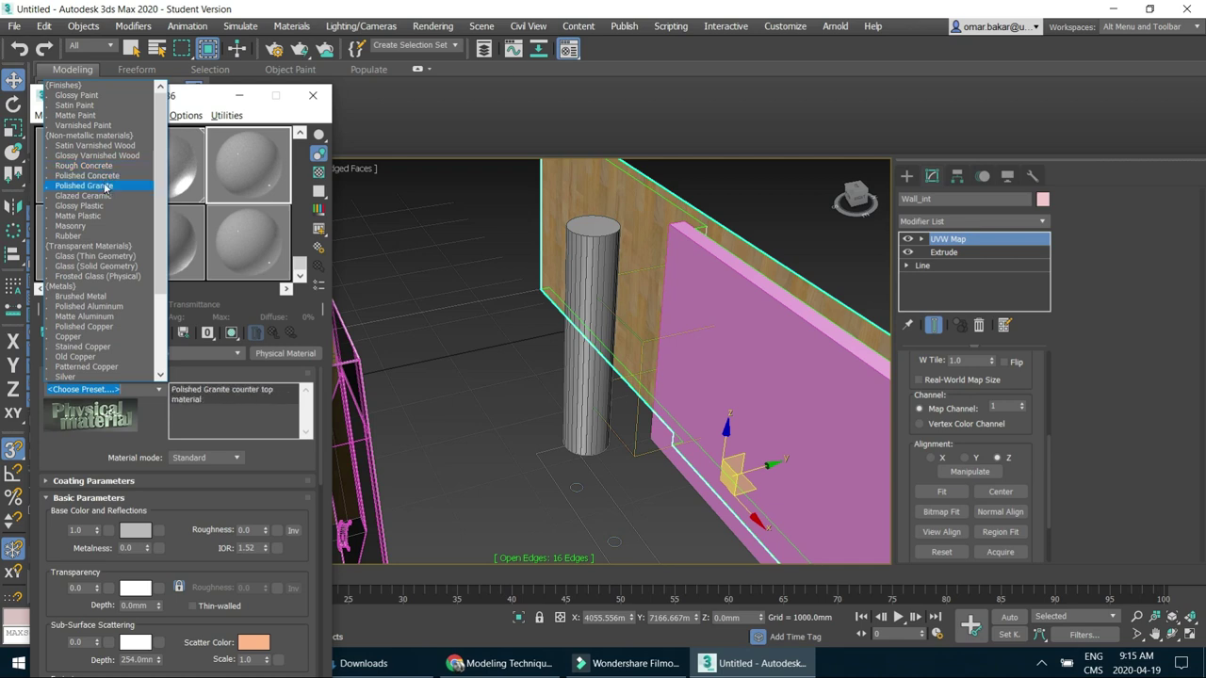
click(106, 186)
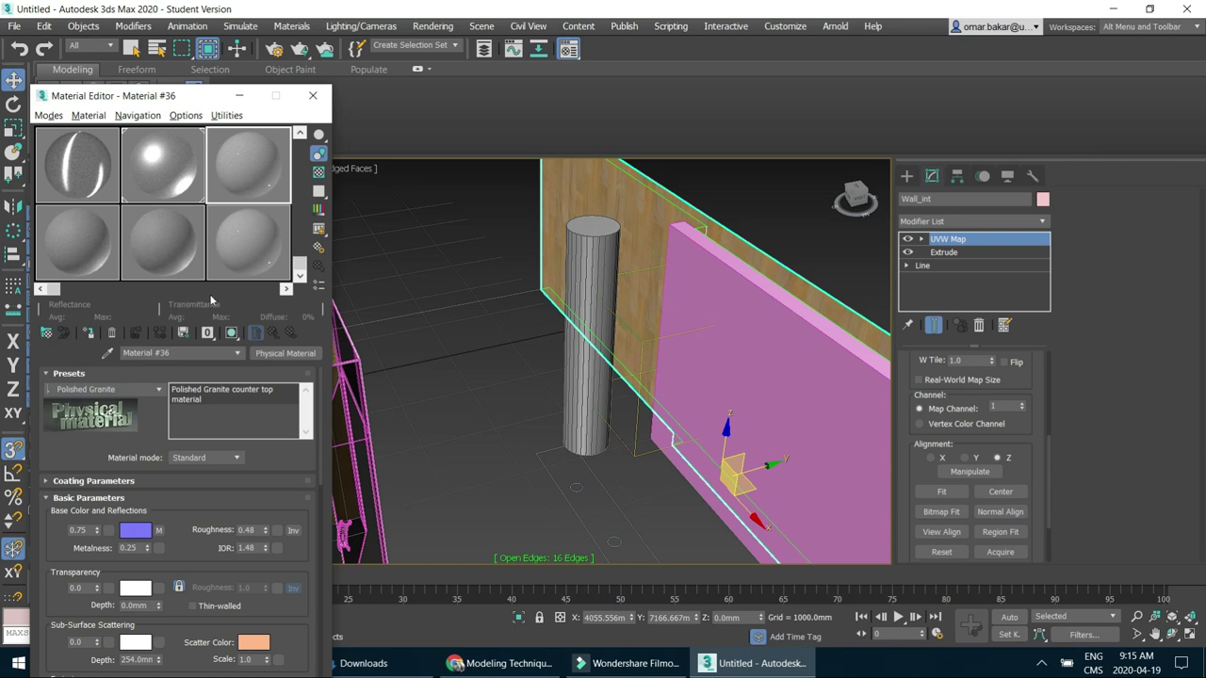
click(183, 353)
text(olumn)
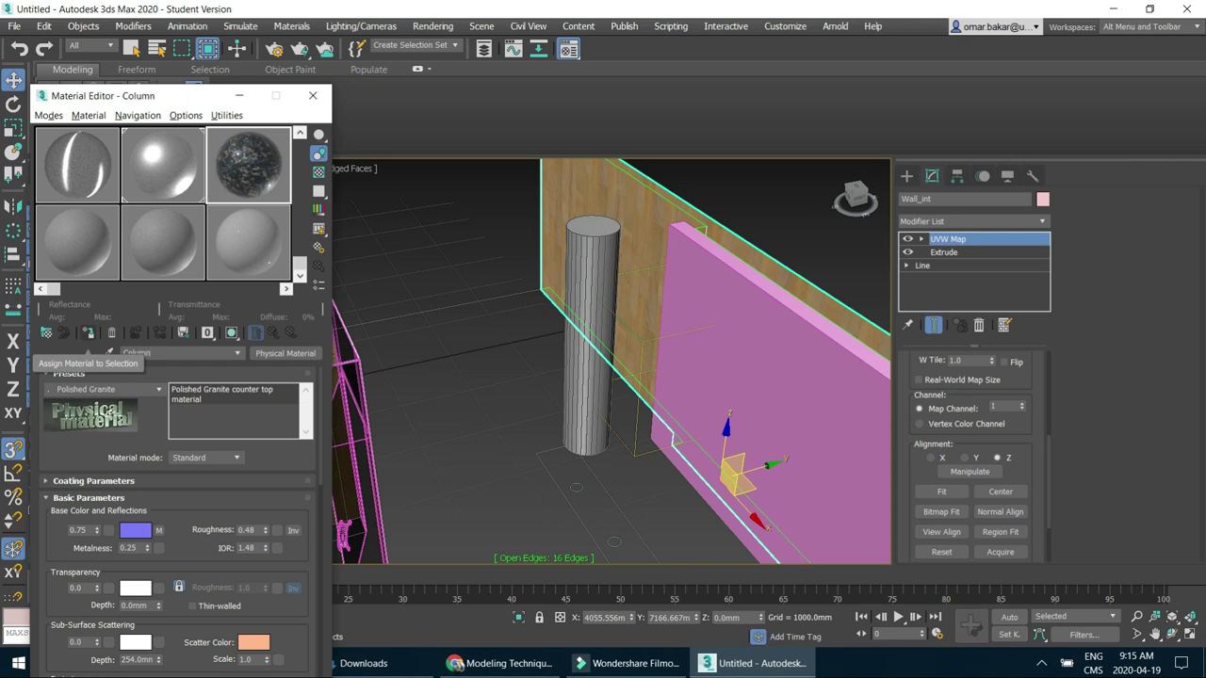
click(87, 332)
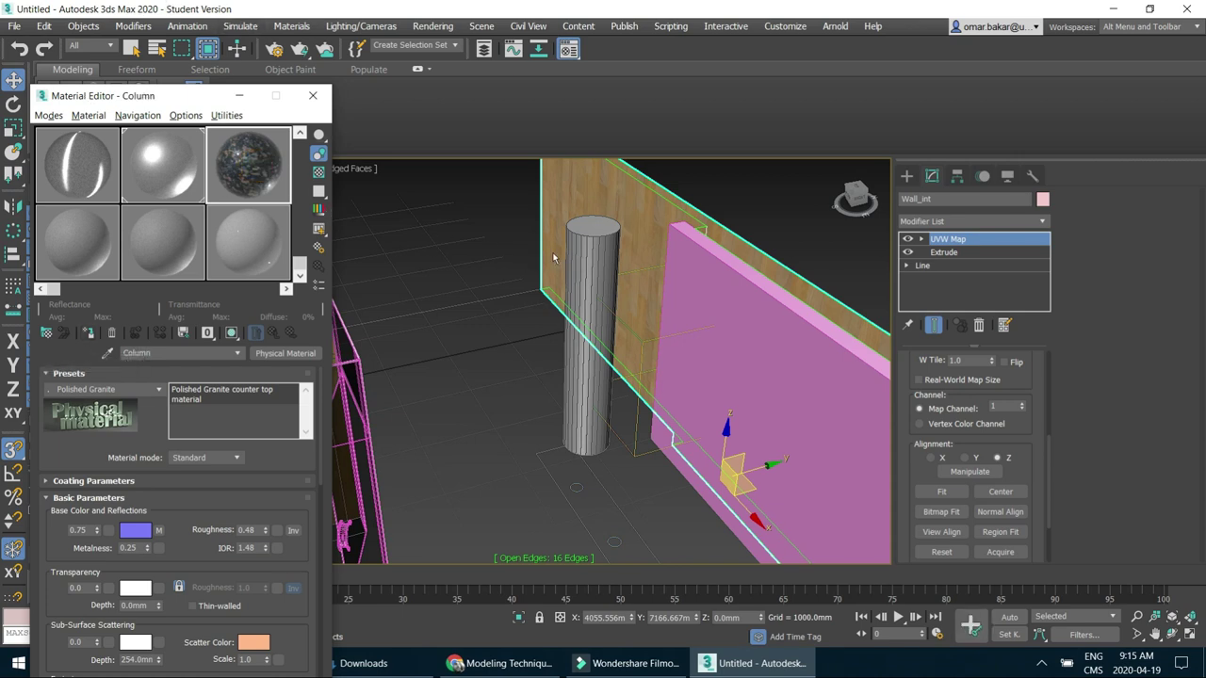
drag(589, 262, 589, 263)
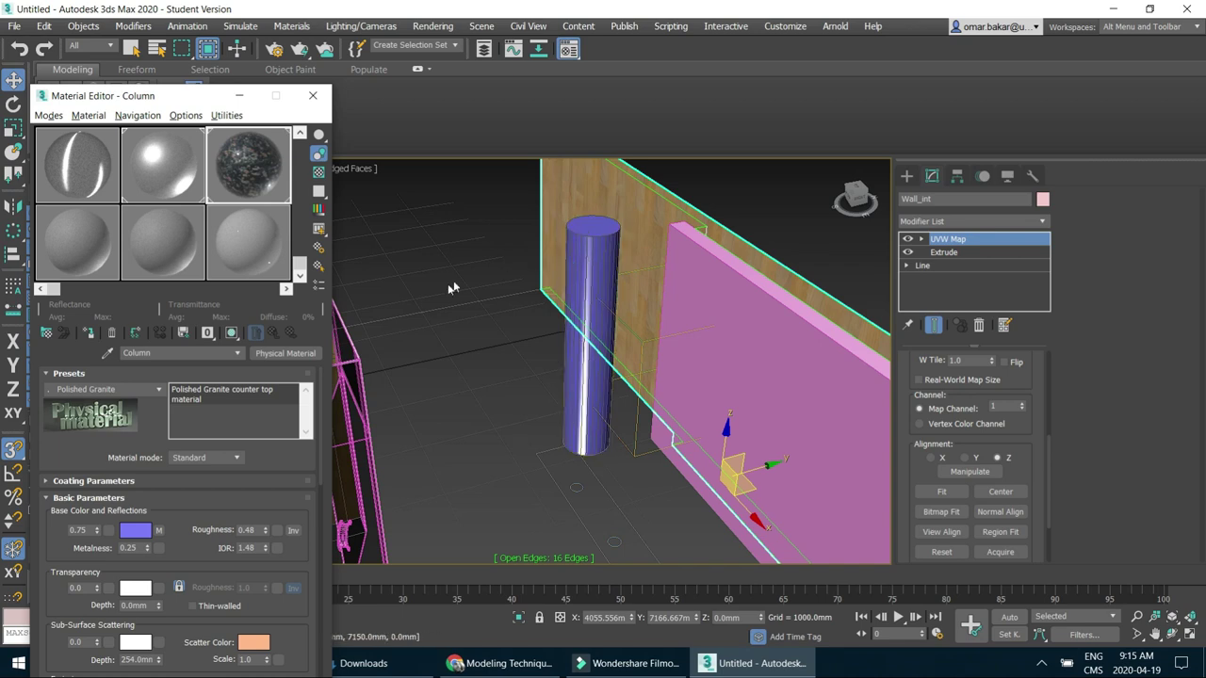
click(231, 332)
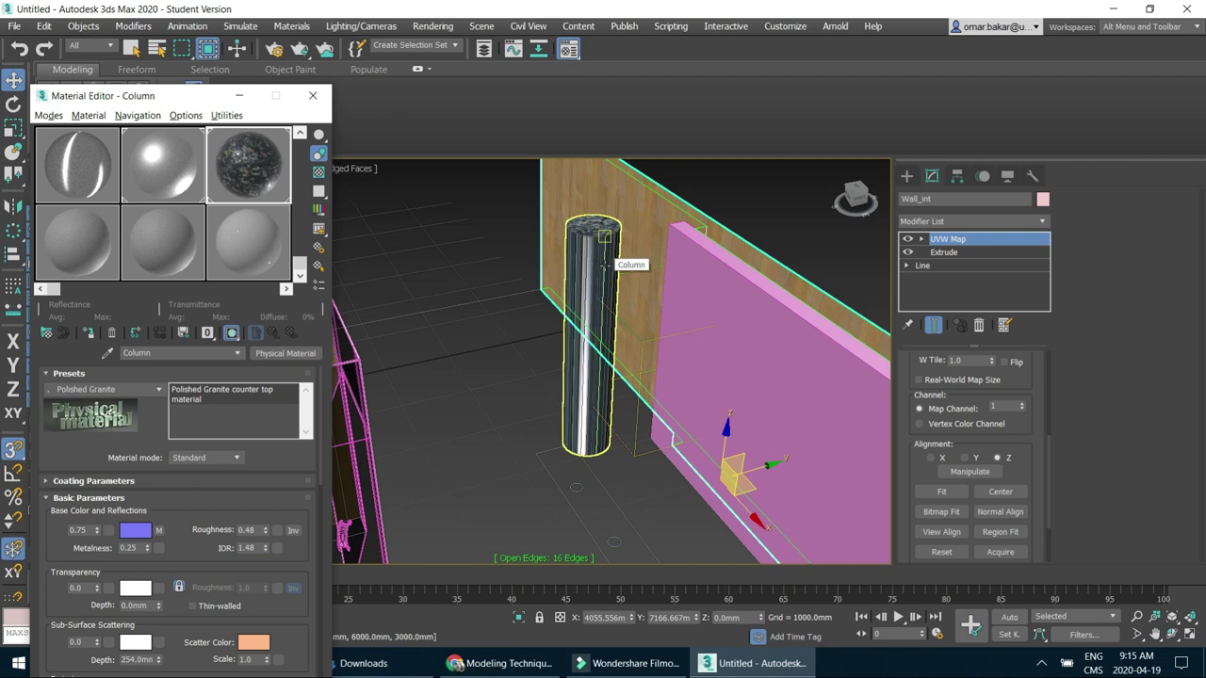
Set Wall_int's UVW Map to Cylindrical and fit it to the wall.
scroll(1032, 426, up, 3)
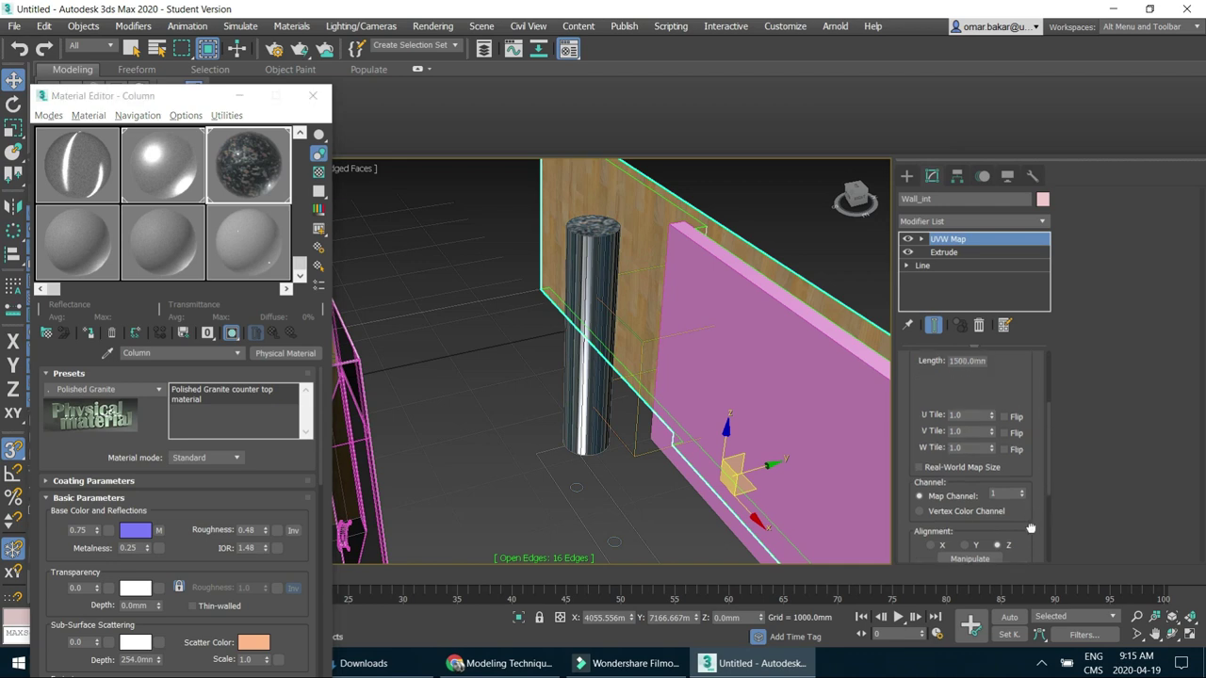
scroll(1033, 429, up, 2)
scroll(1036, 396, up, 2)
scroll(1036, 397, up, 1)
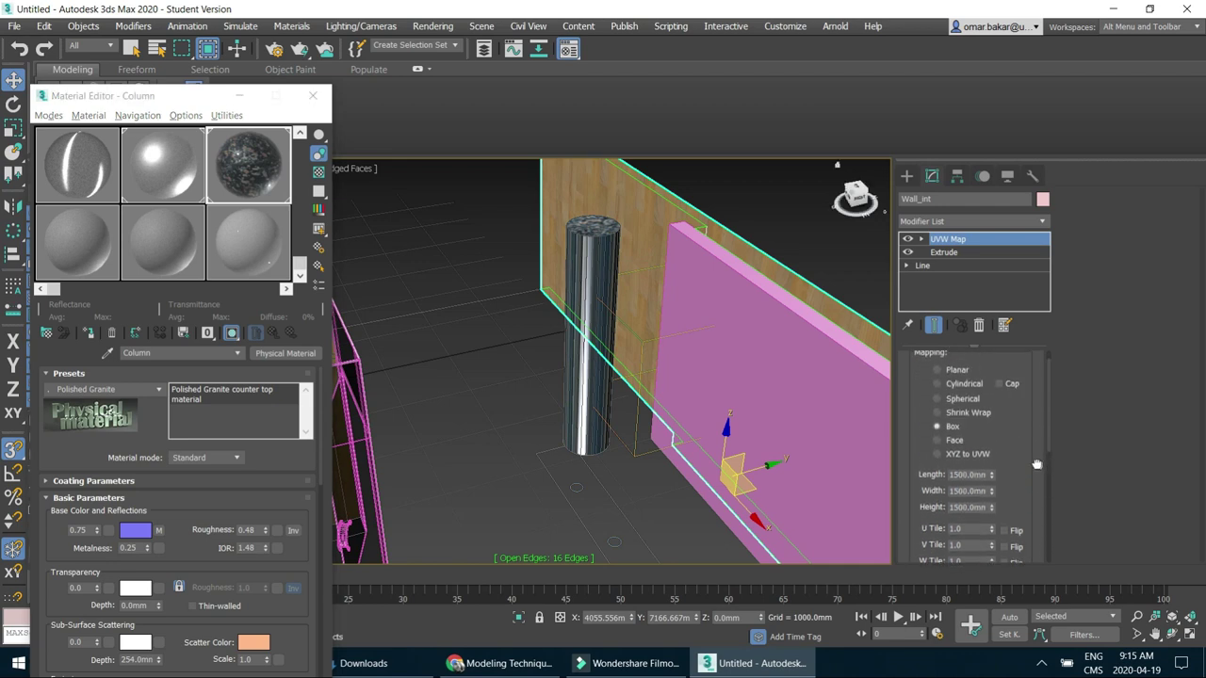
click(936, 382)
scroll(1029, 433, down, 2)
scroll(1032, 391, down, 2)
scroll(1040, 463, down, 3)
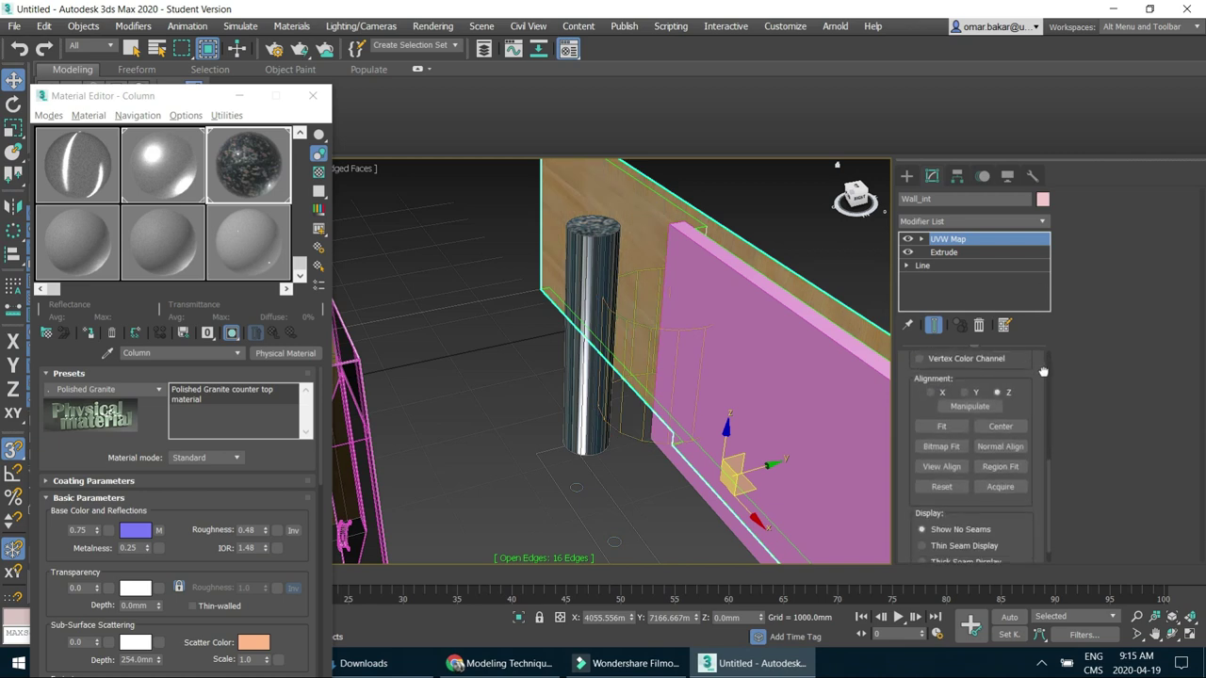
click(954, 407)
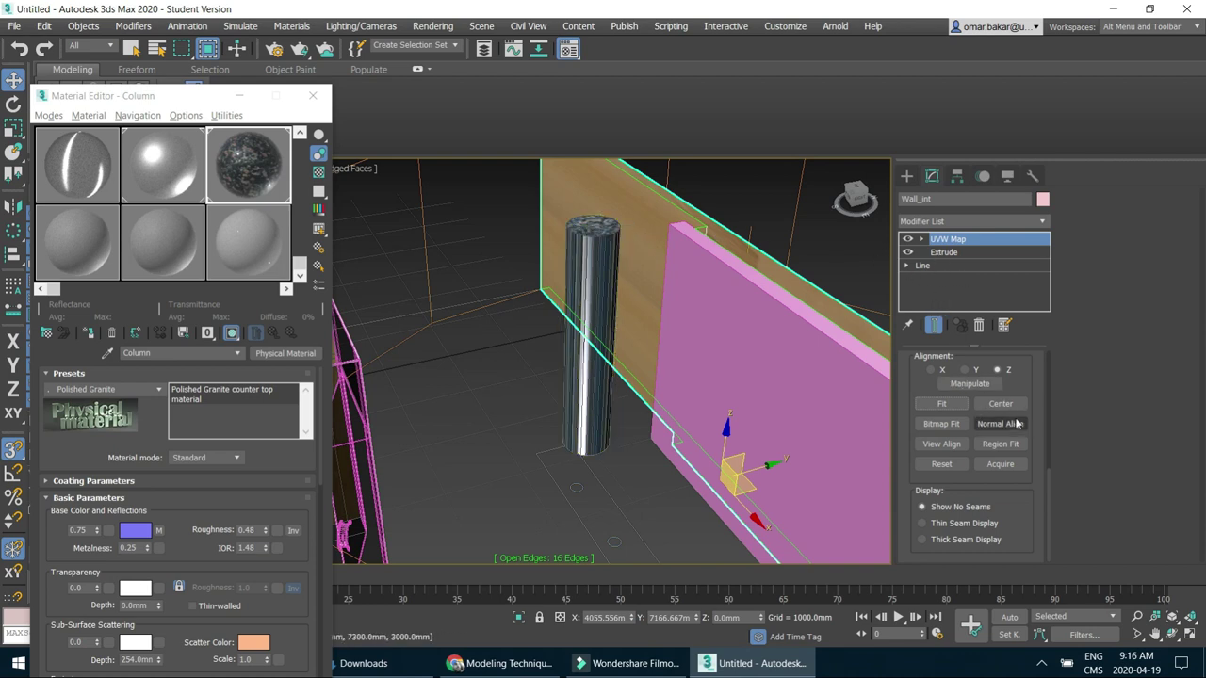
Acquire Wall_int's mapping relatively from the other wall.
click(996, 465)
middle_drag(431, 334, 482, 334)
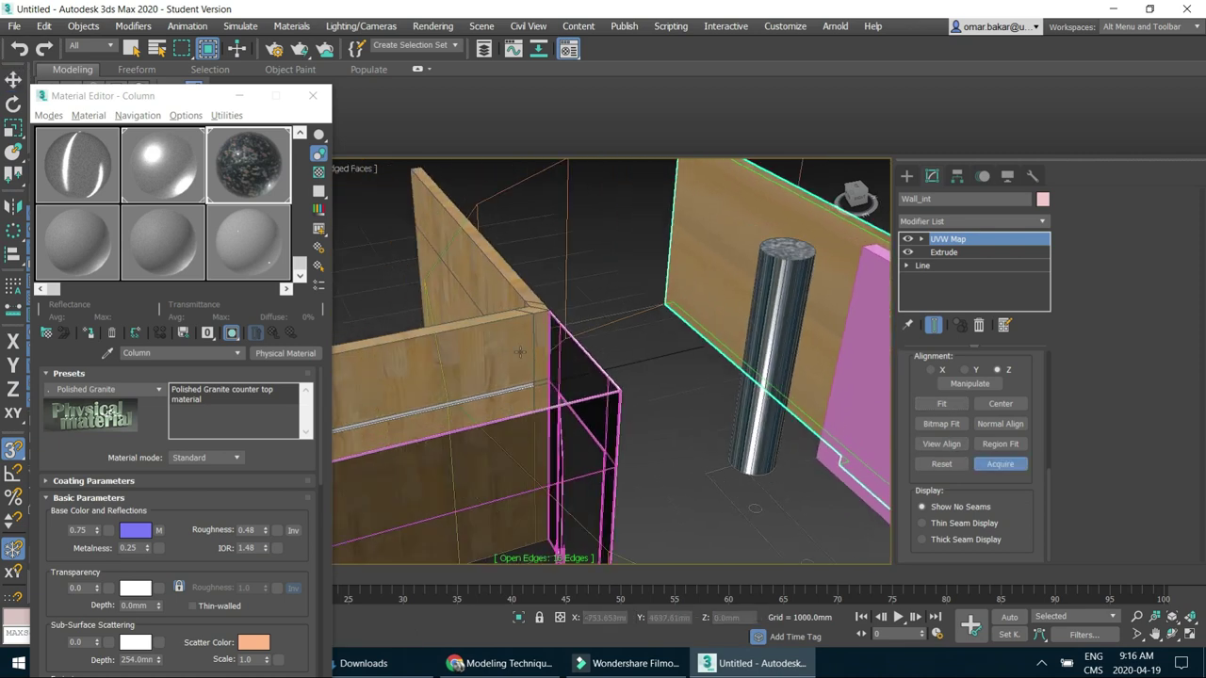
click(488, 332)
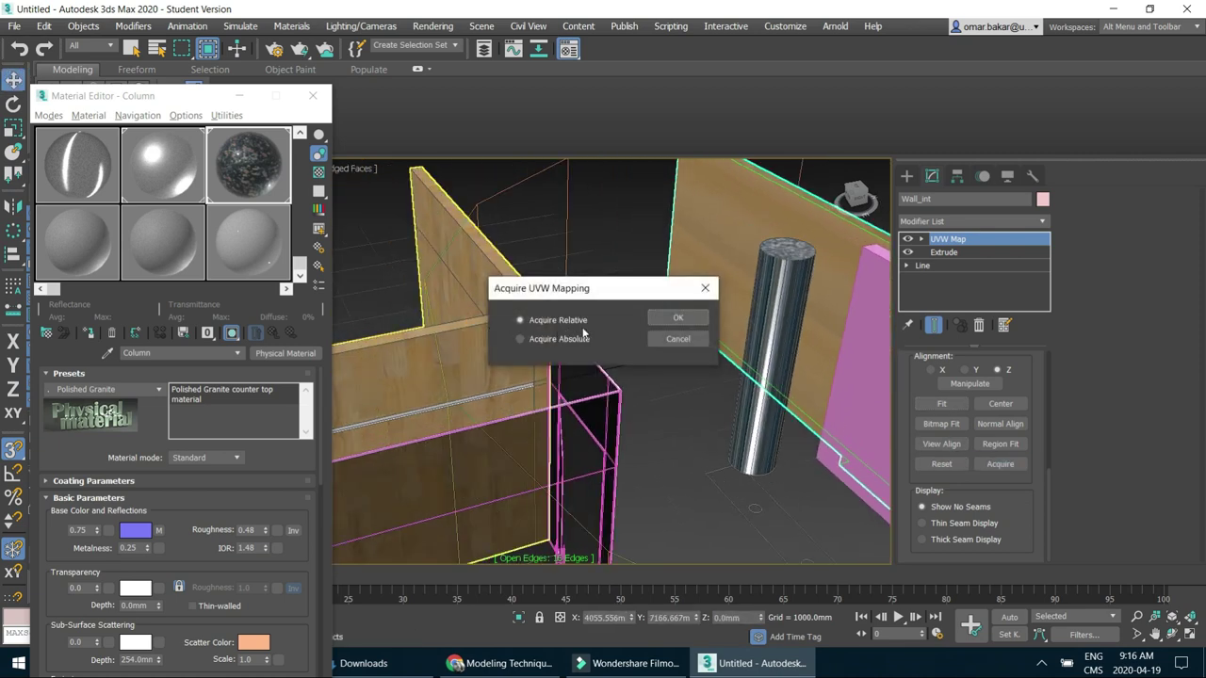
click(678, 317)
alt+middle_drag(744, 291, 846, 299)
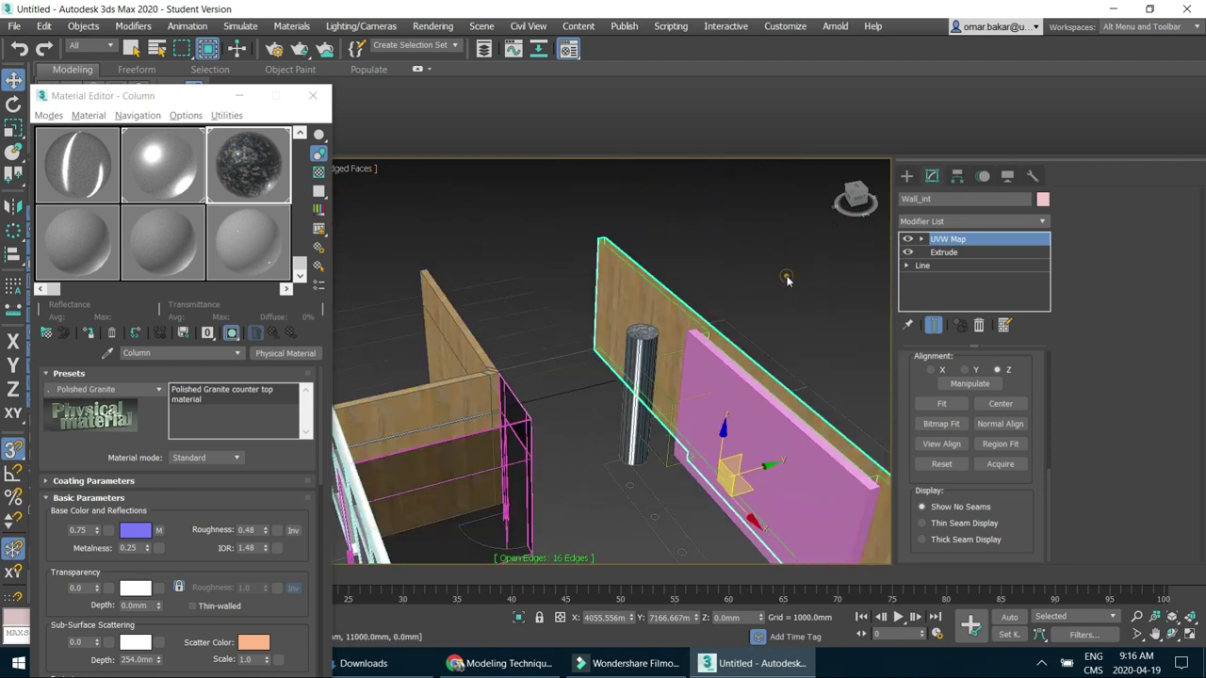
click(788, 280)
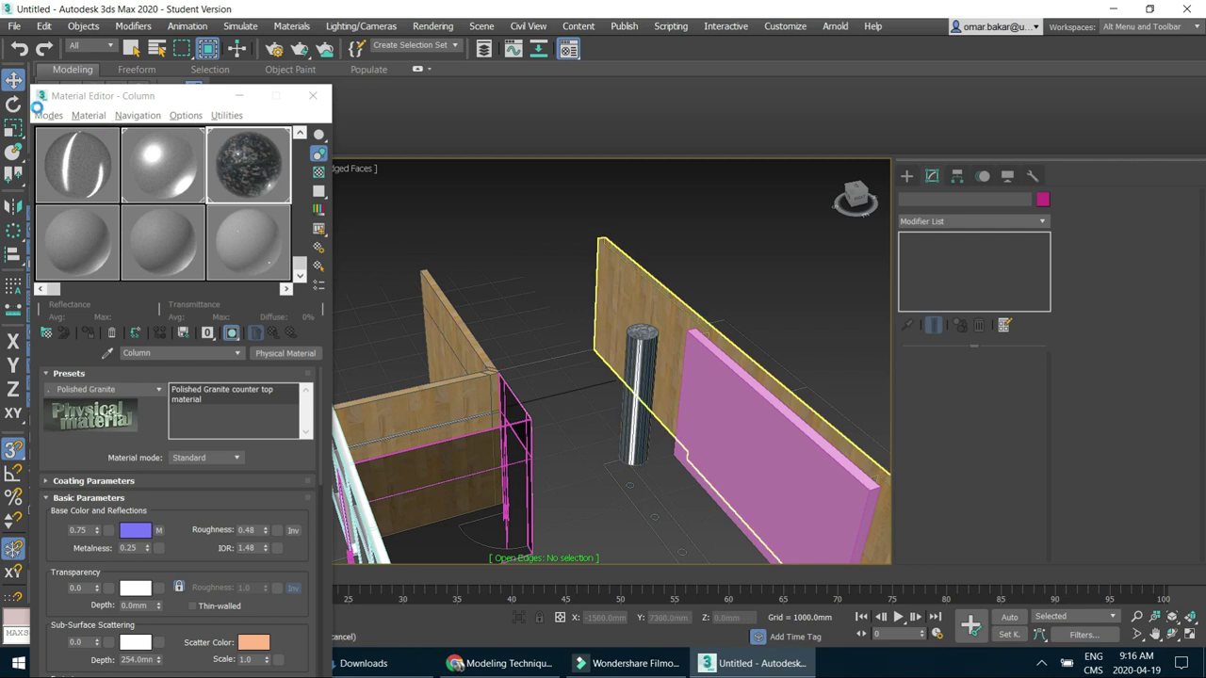
Set the column's UVW Map to Cylindrical and fit it to 600 × 600 × 3000 mm.
click(131, 48)
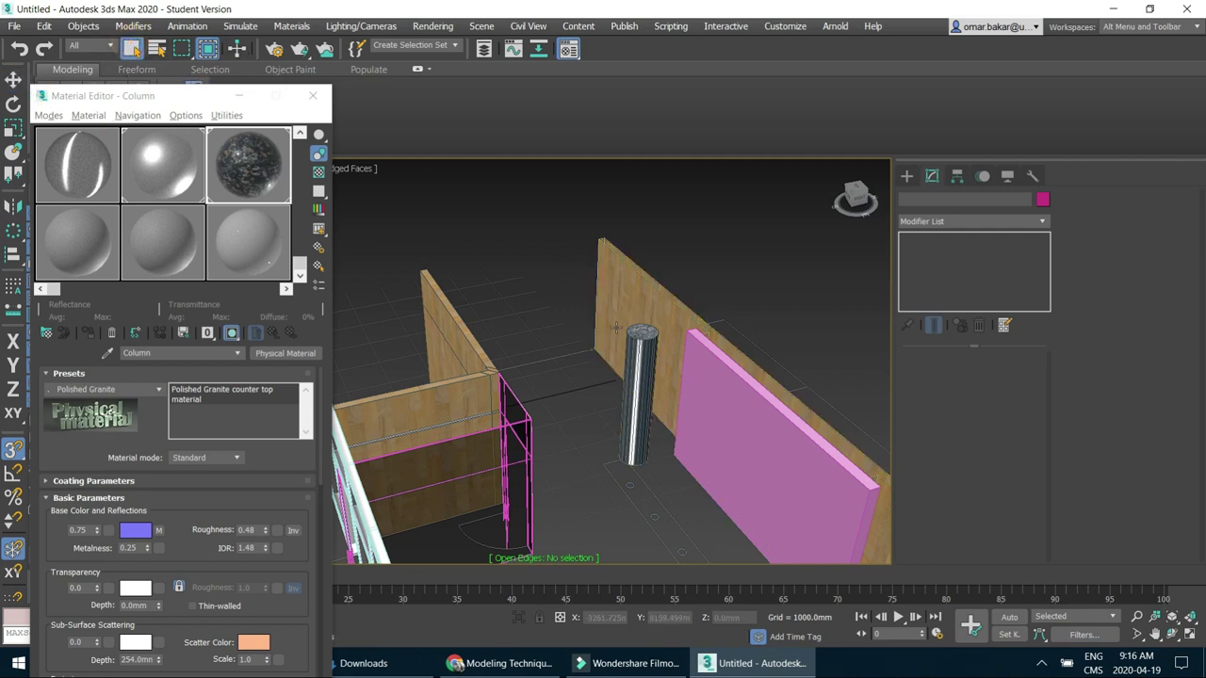
click(637, 346)
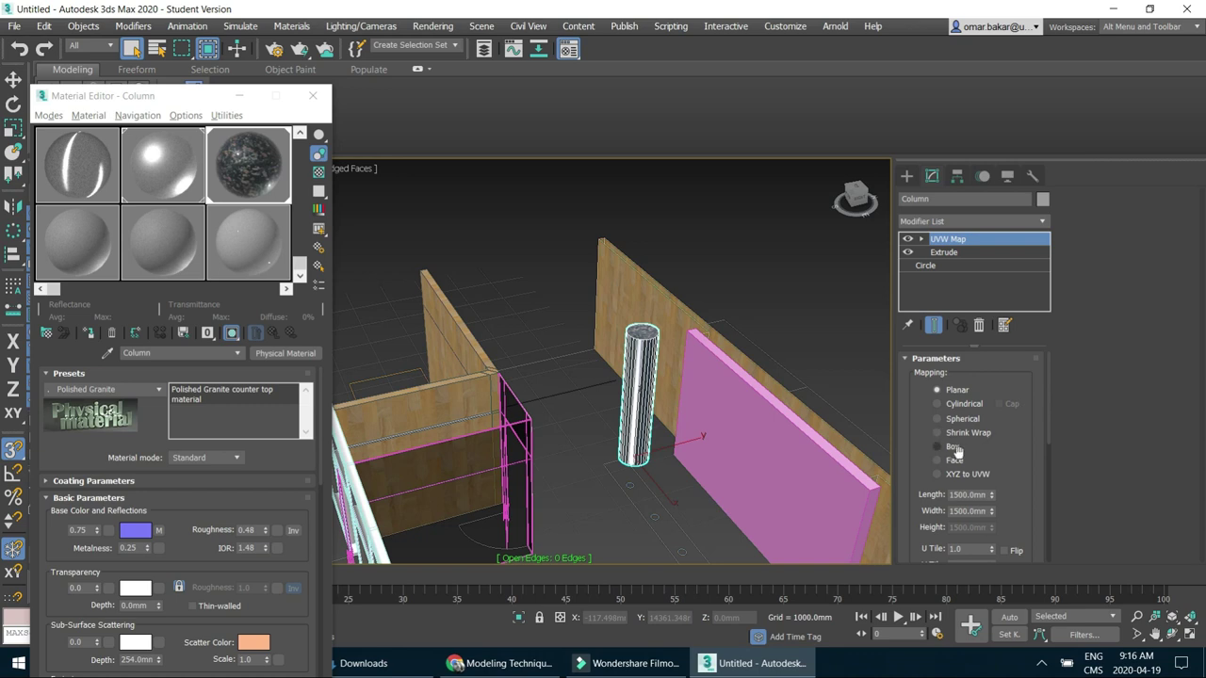
click(937, 403)
drag(1026, 476, 1018, 323)
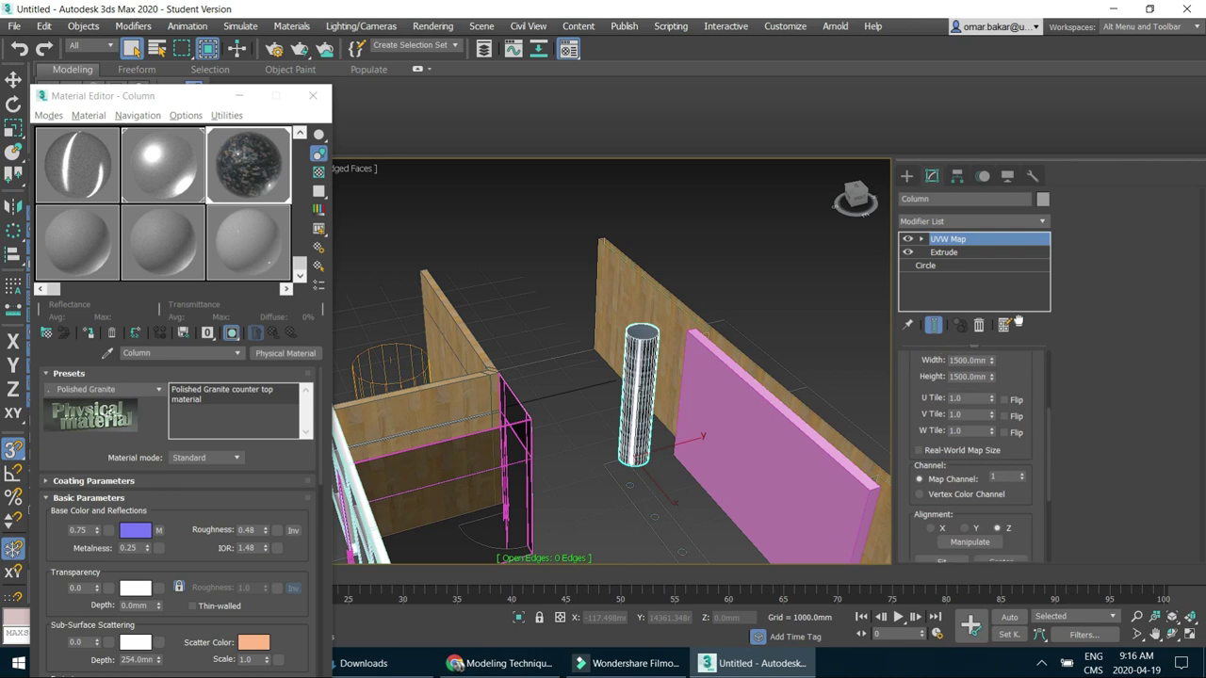
scroll(996, 458, down, 1)
scroll(1022, 511, down, 3)
click(945, 496)
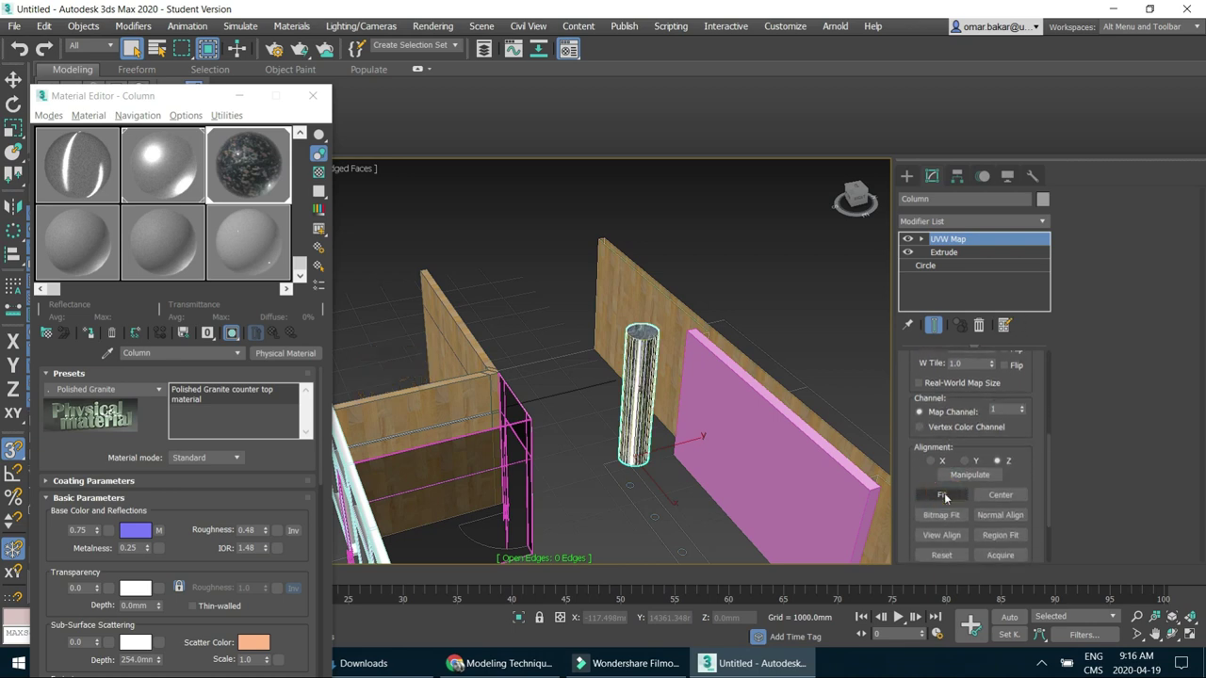
Orbit around the column to inspect its granite texture, then reselect it.
scroll(673, 411, up, 5)
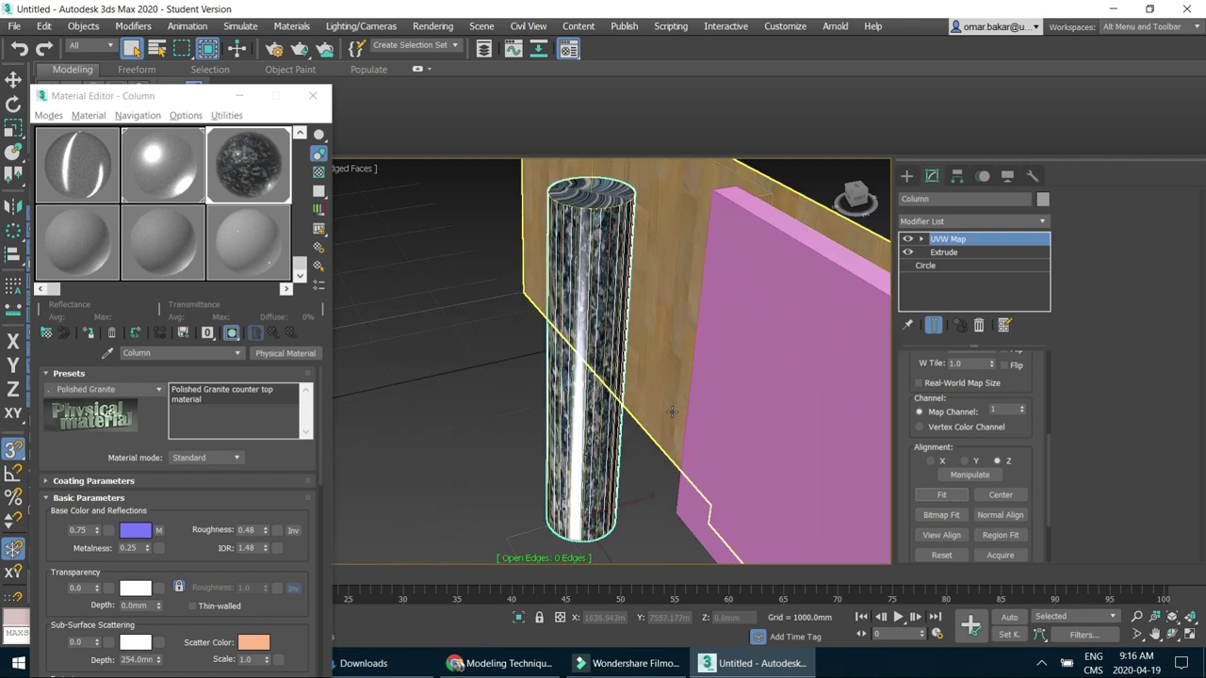
click(499, 349)
mouse_move(628, 351)
alt+middle_down()
mouse_move(690, 550)
mouse_move(702, 547)
alt+middle_up()
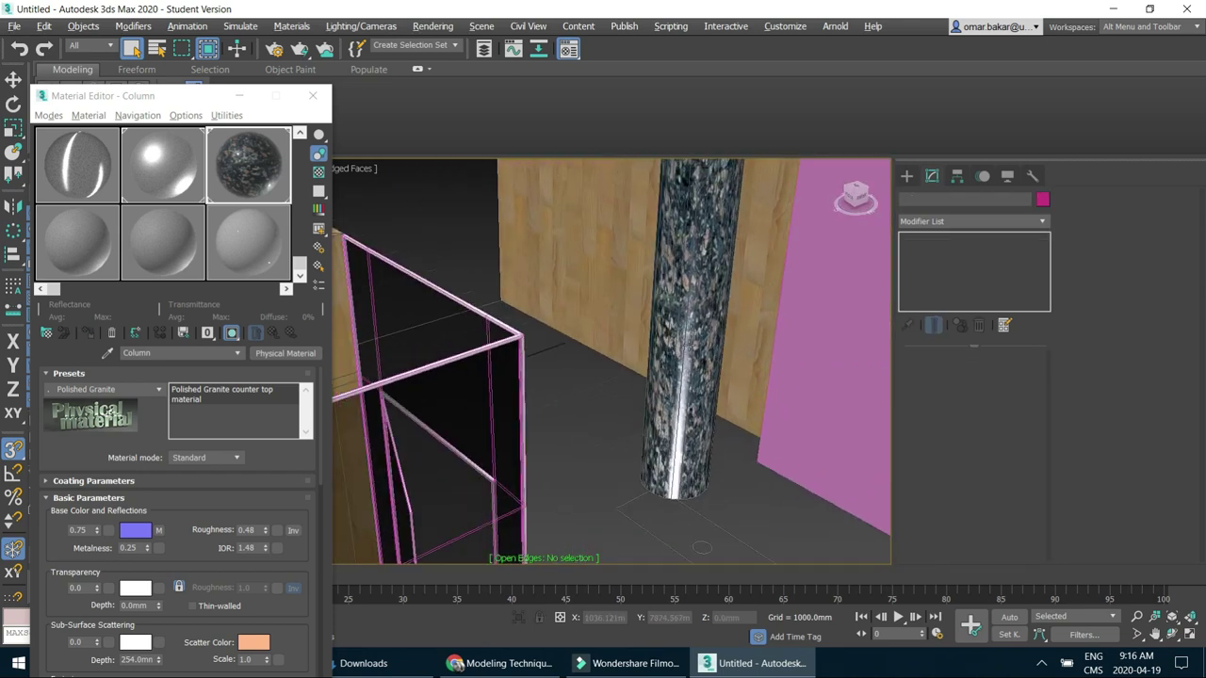
click(686, 276)
mouse_move(686, 276)
alt+middle_down()
mouse_move(332, 556)
mouse_move(631, 307)
alt+middle_up()
click(631, 307)
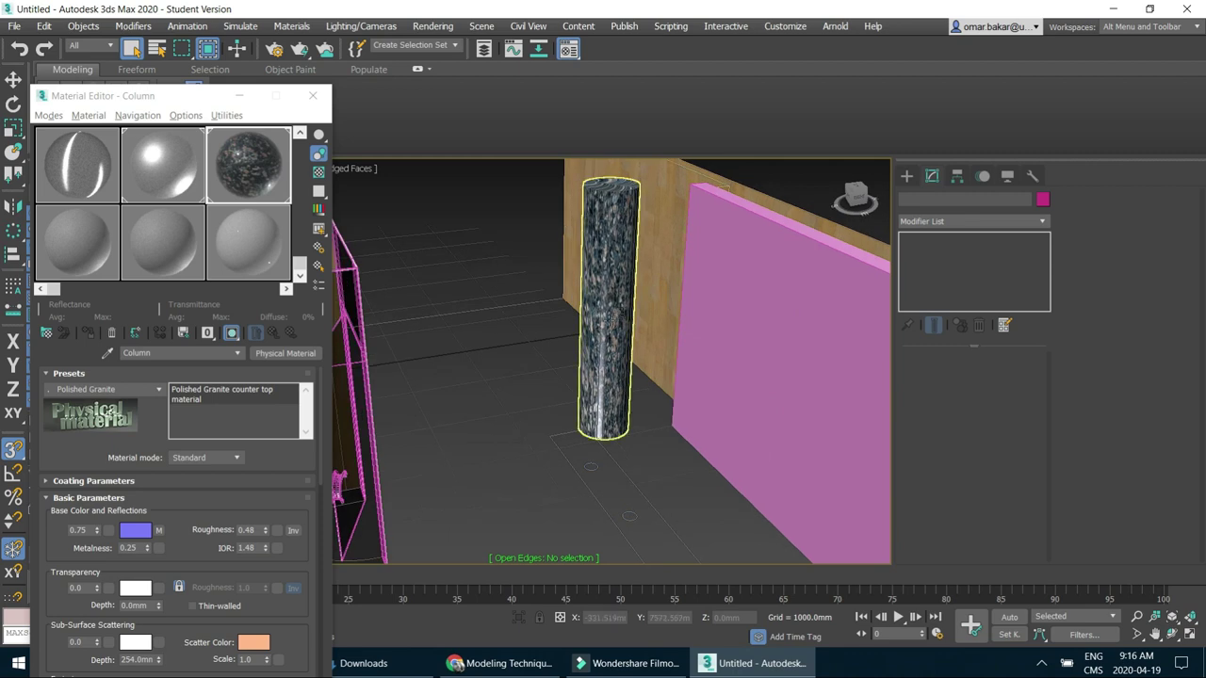
scroll(963, 429, down, 2)
scroll(964, 429, down, 2)
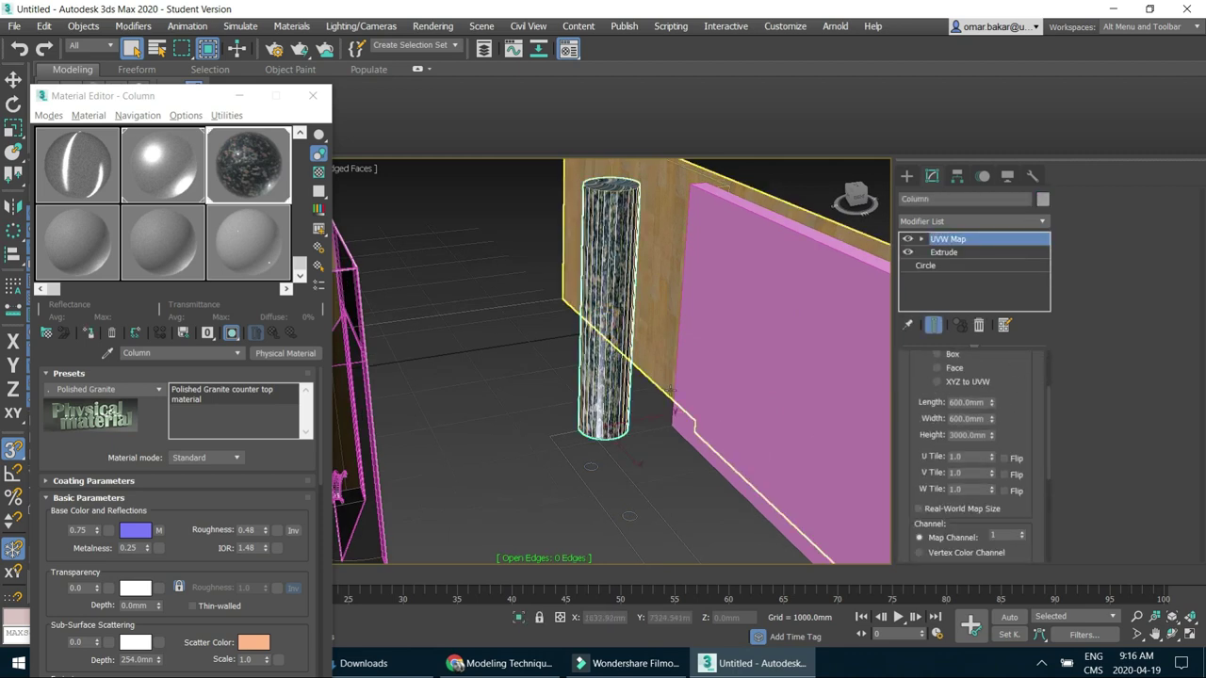
Set the column's cylindrical mapping tiling to U 2.0 and V 3.0.
click(993, 473)
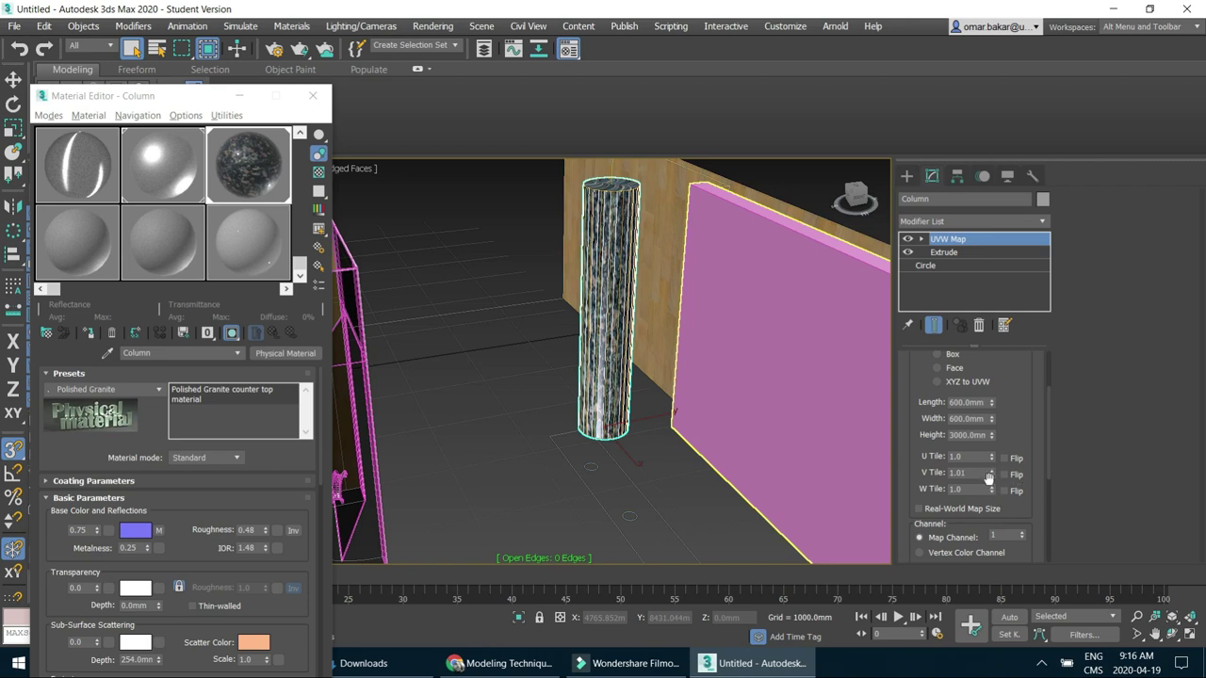
drag(976, 473, 909, 469)
text(2)
key(Return)
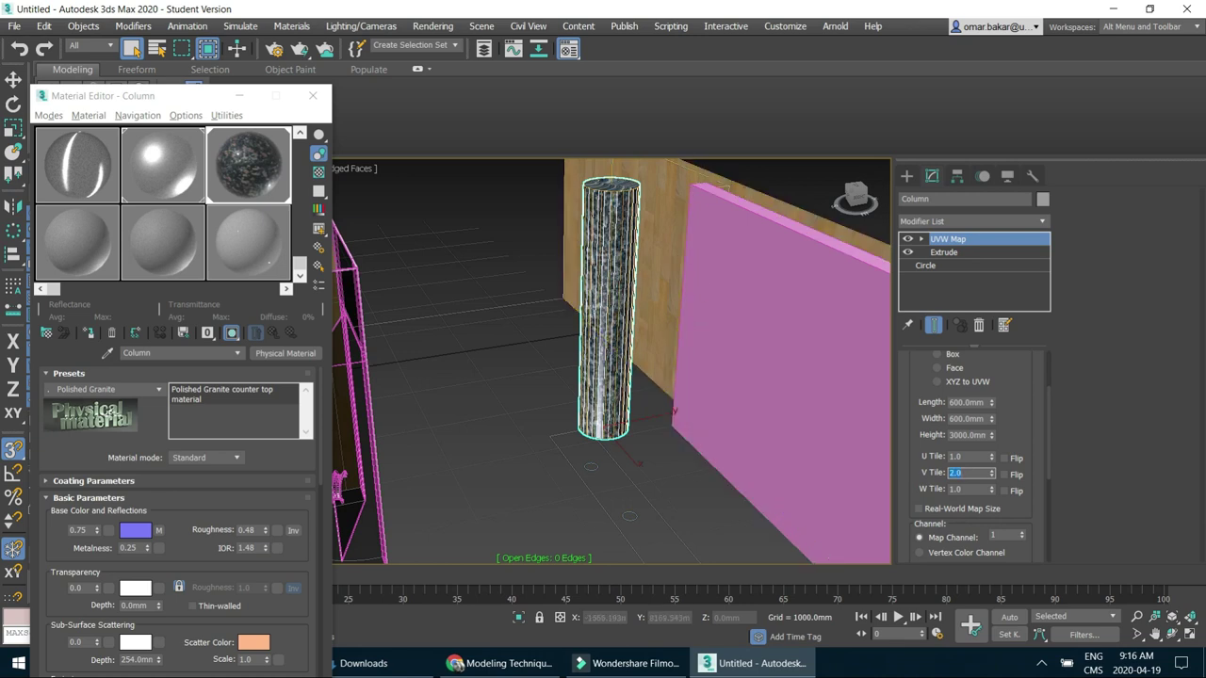
scroll(631, 284, up, 3)
scroll(629, 285, up, 2)
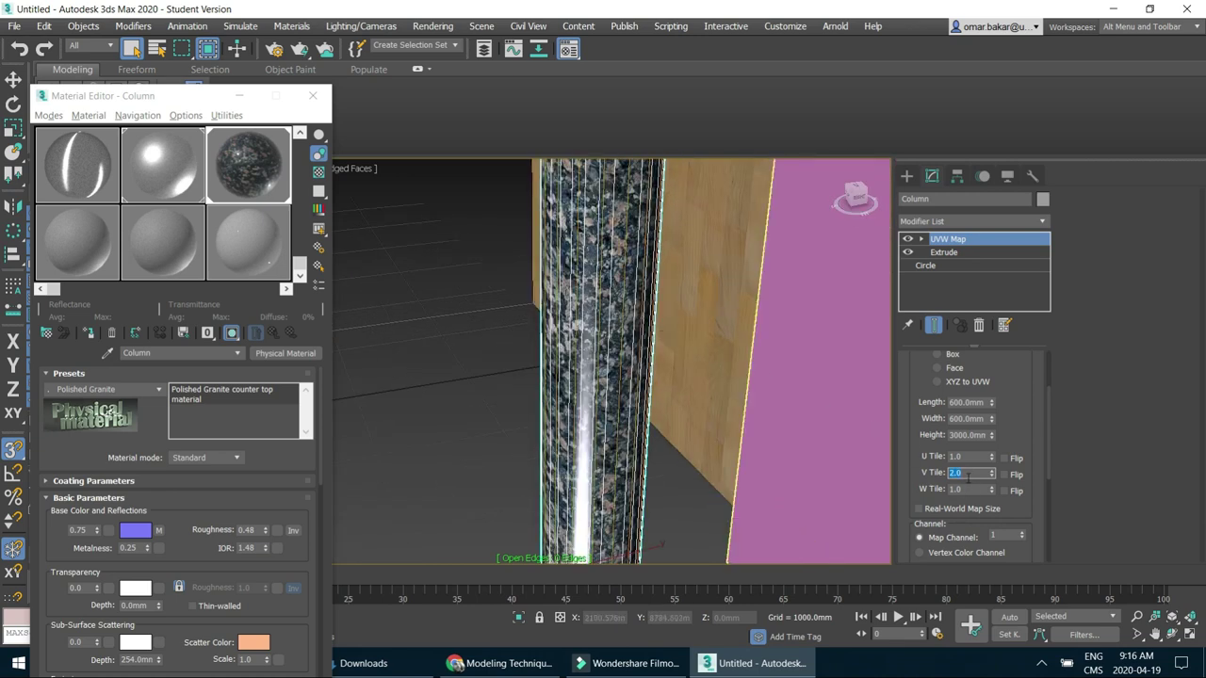
text(3)
key(Return)
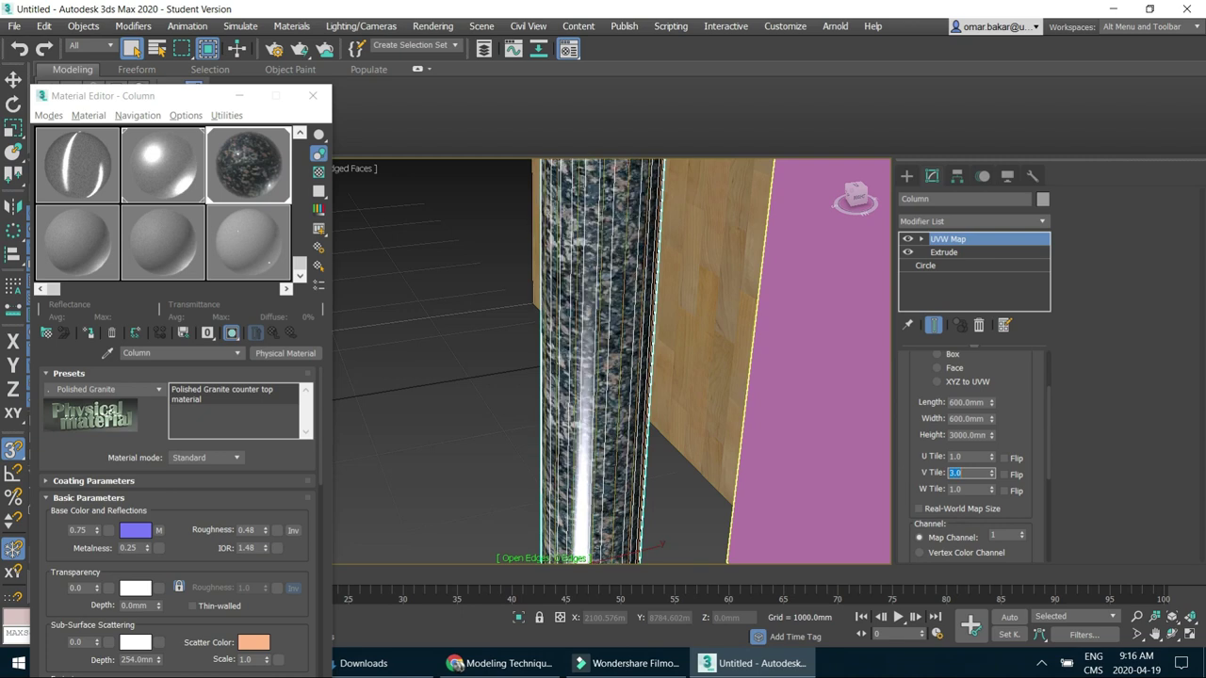
double_click(968, 458)
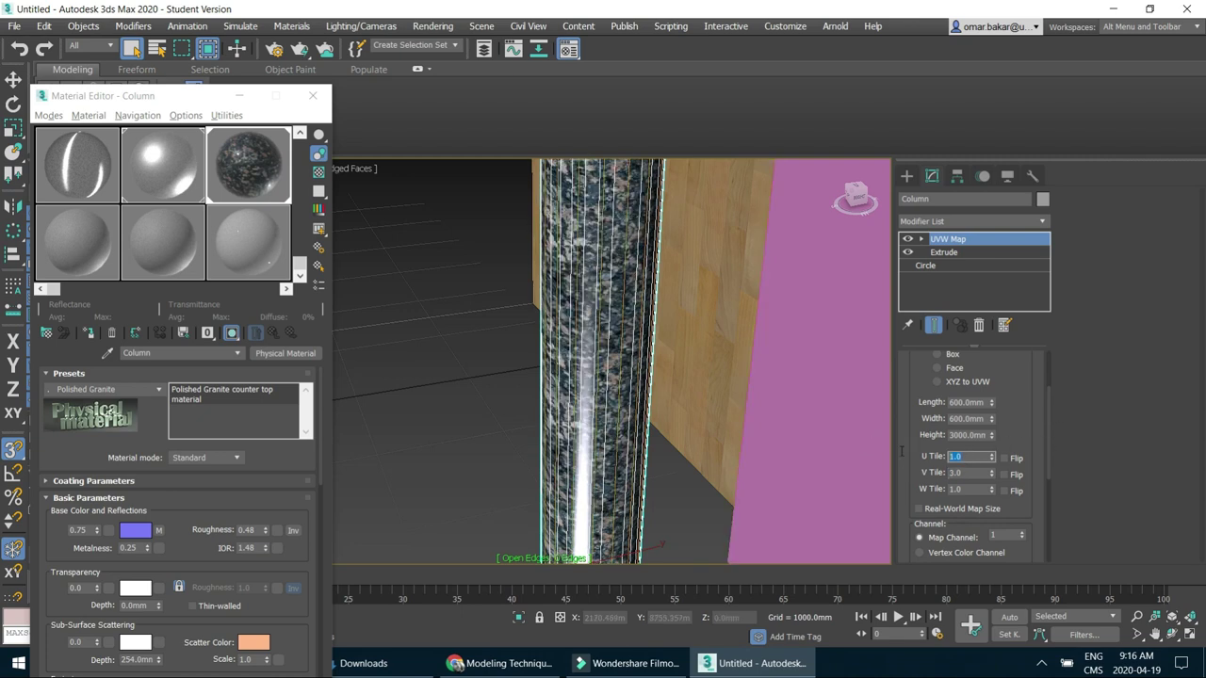
text(2)
key(Return)
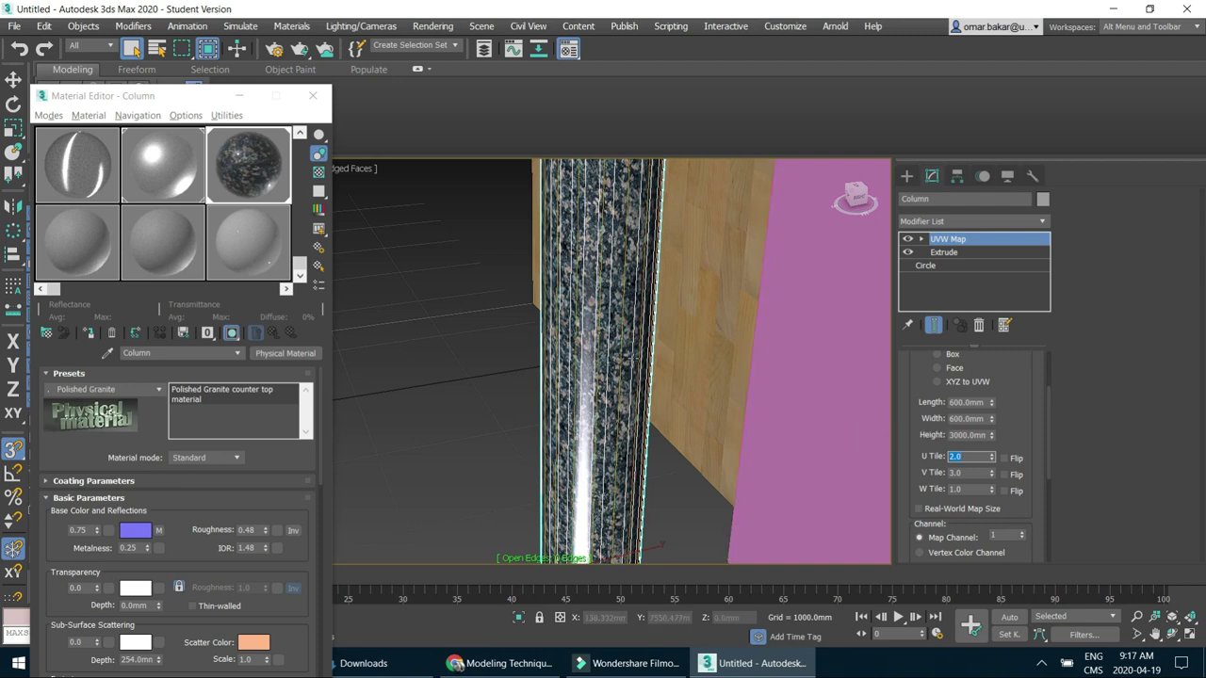
scroll(633, 358, down, 5)
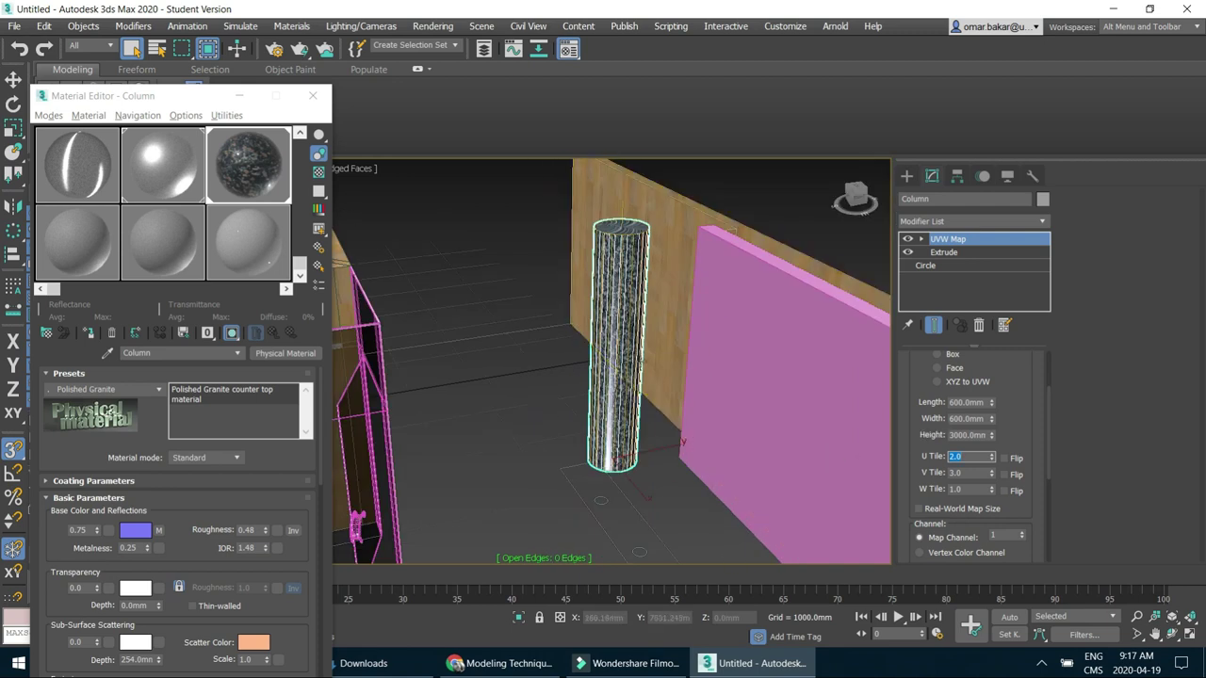
scroll(653, 361, down, 2)
scroll(641, 348, down, 4)
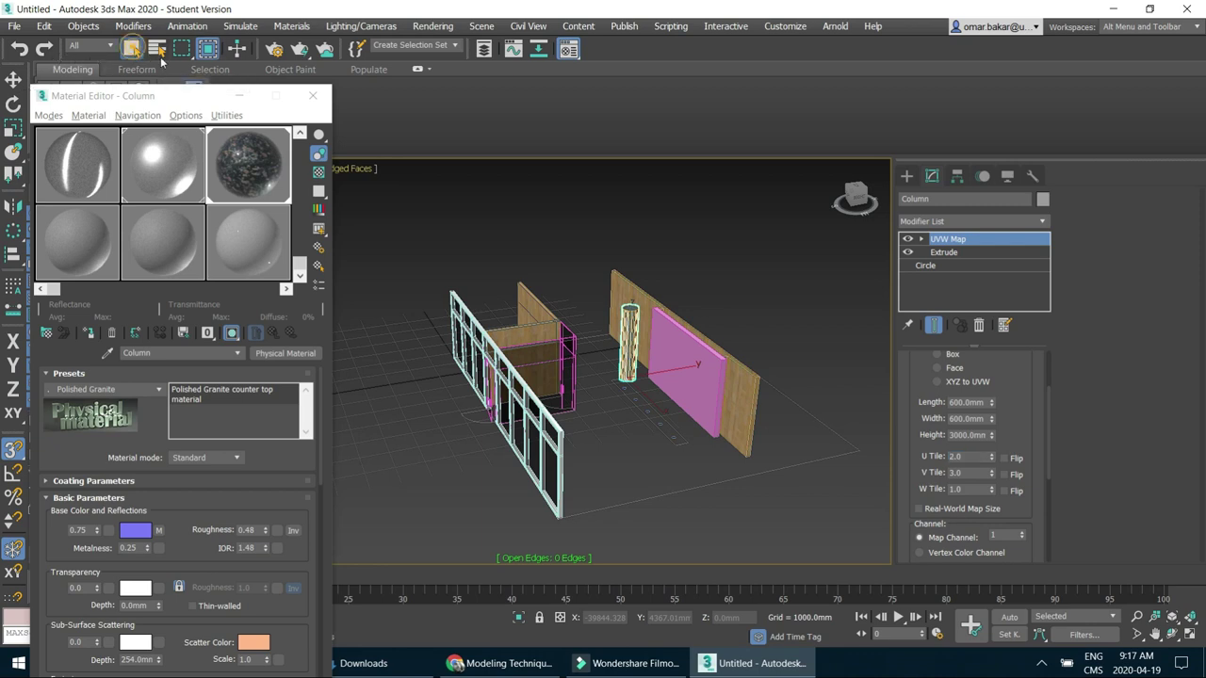
Create a target camera, Camera001, aimed into the scene toward the column and walls.
click(613, 201)
mouse_move(614, 201)
alt+middle_down()
mouse_move(556, 382)
mouse_move(693, 253)
alt+middle_up()
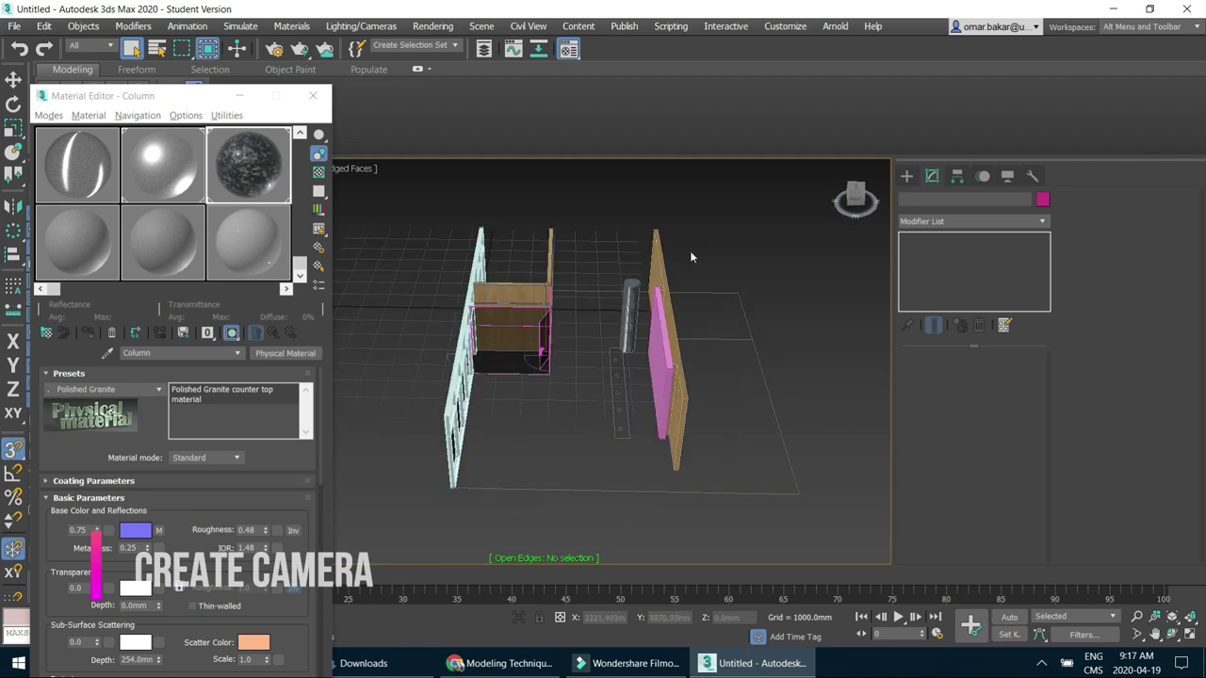
click(910, 176)
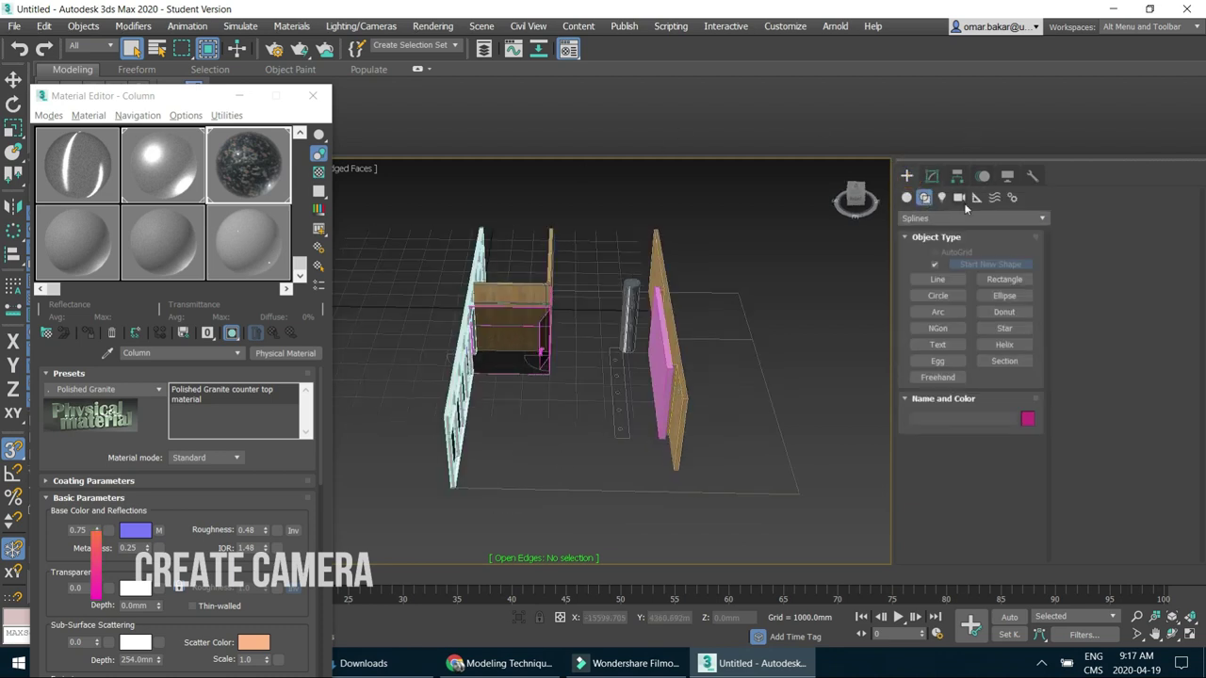
click(959, 198)
click(1002, 267)
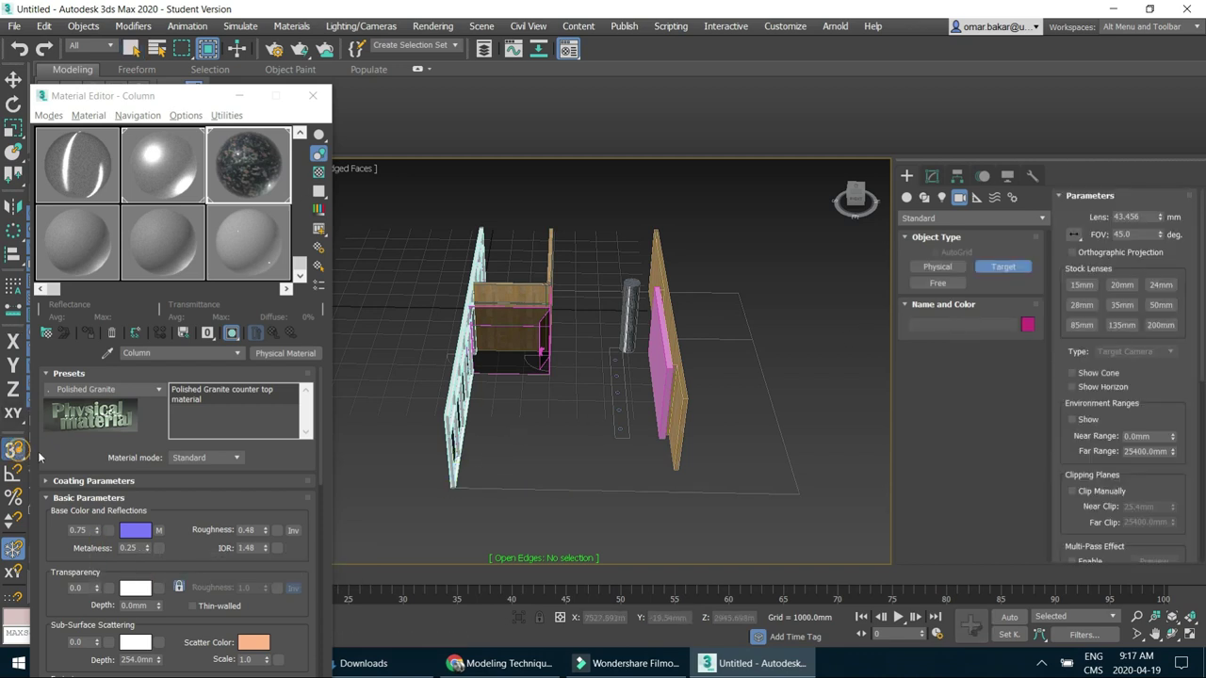
drag(494, 476, 610, 327)
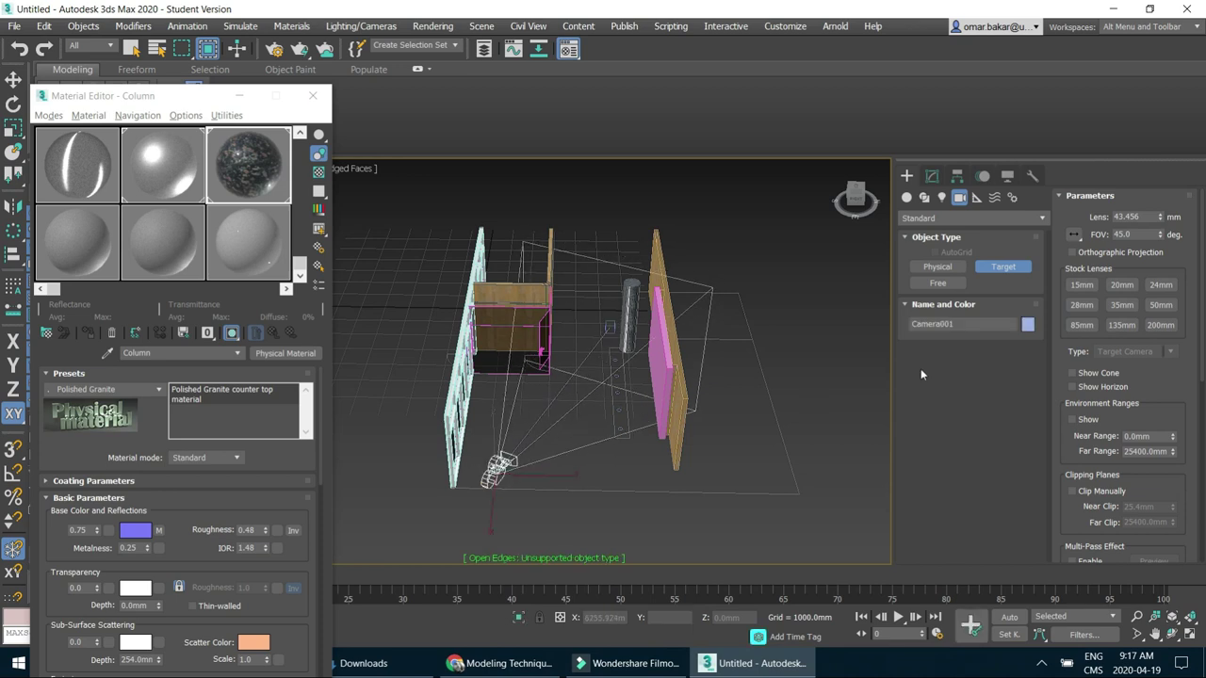
Close the Material Editor, restore four viewports, and set the Orthographic view to Camera001.
click(323, 97)
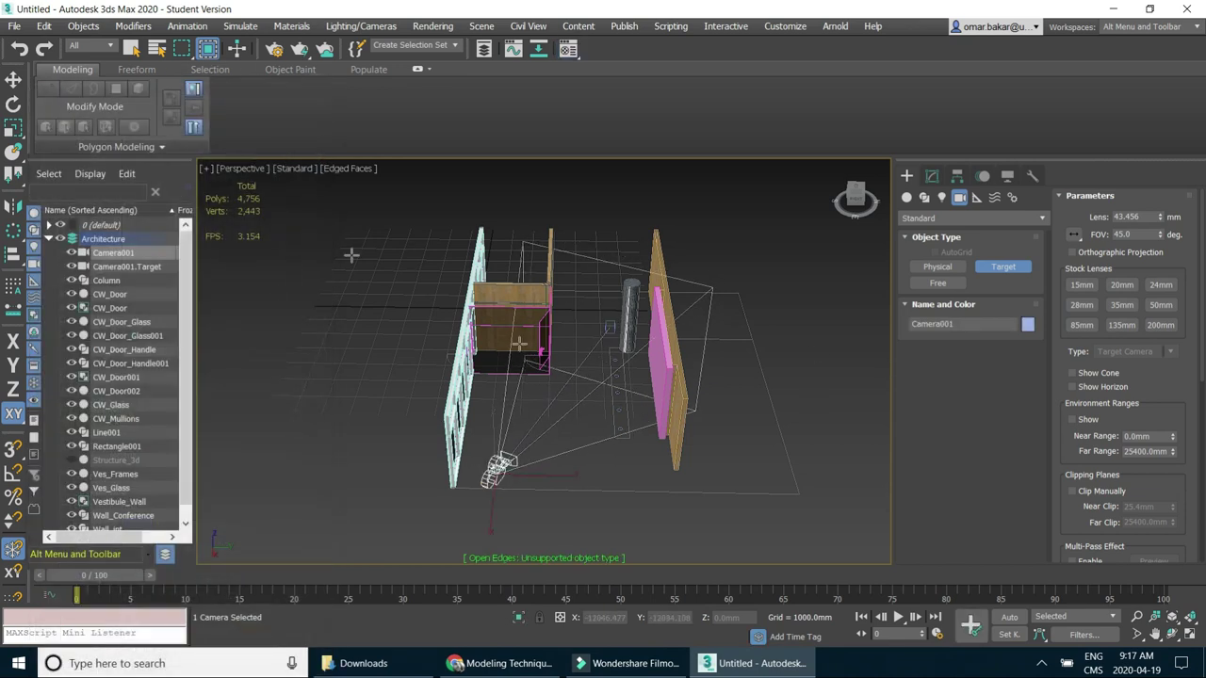
click(1189, 634)
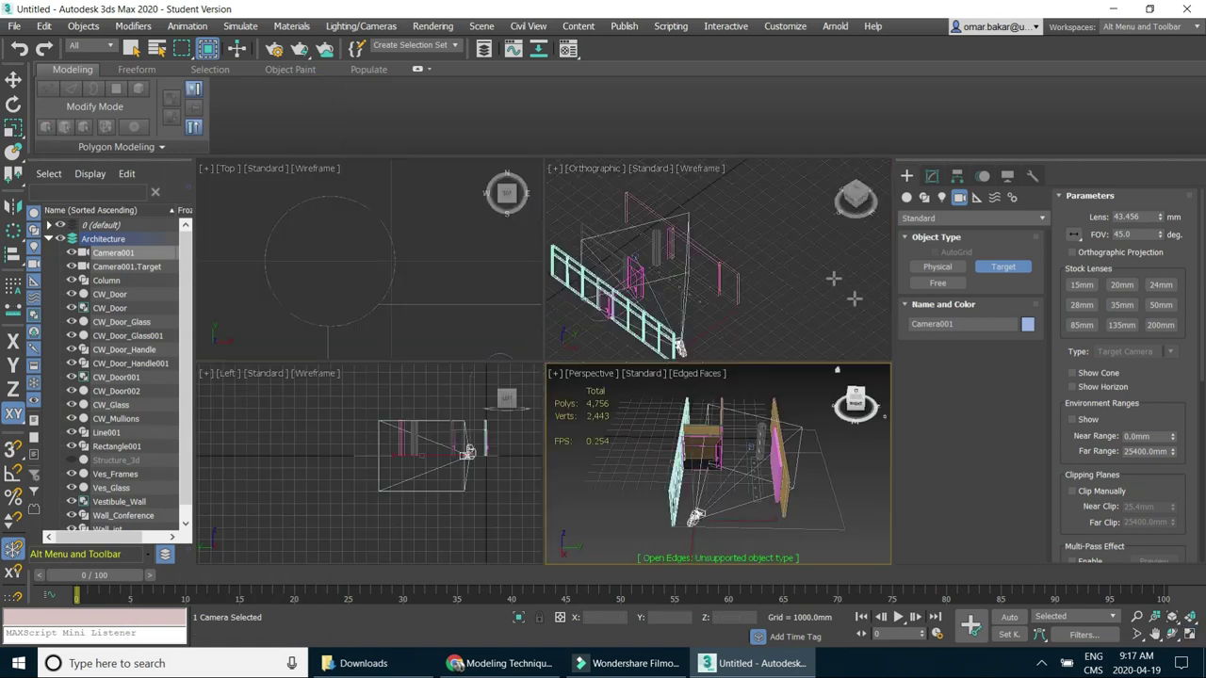
click(594, 167)
click(592, 170)
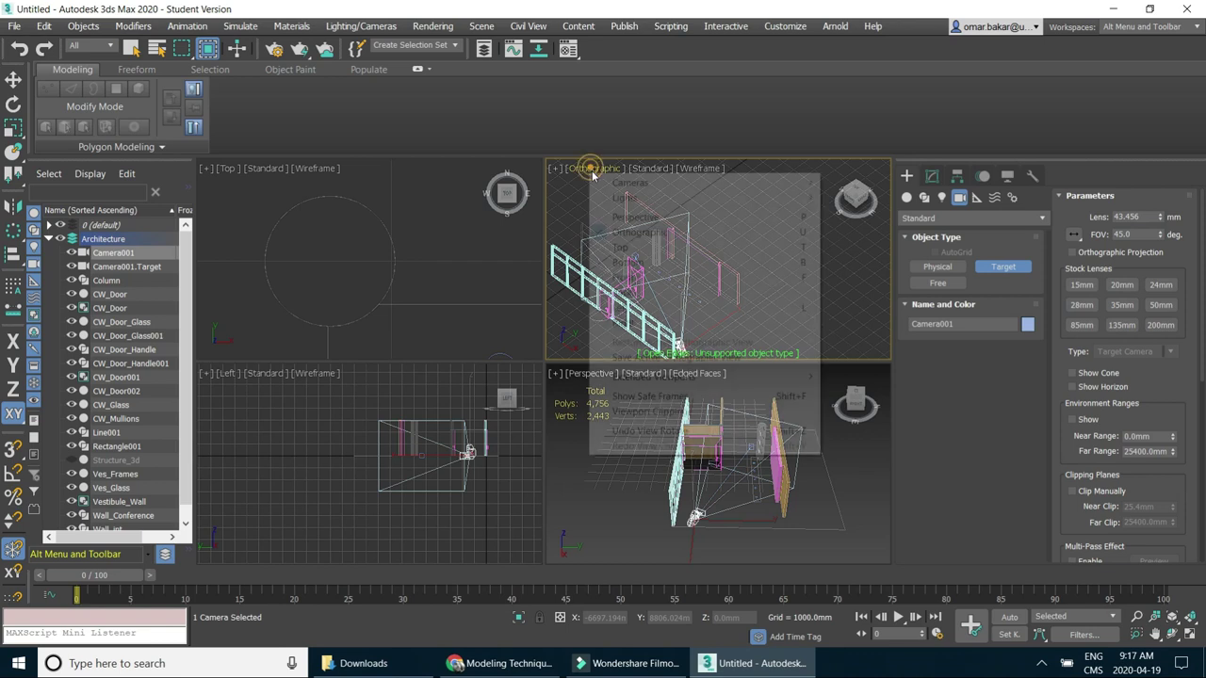
click(861, 183)
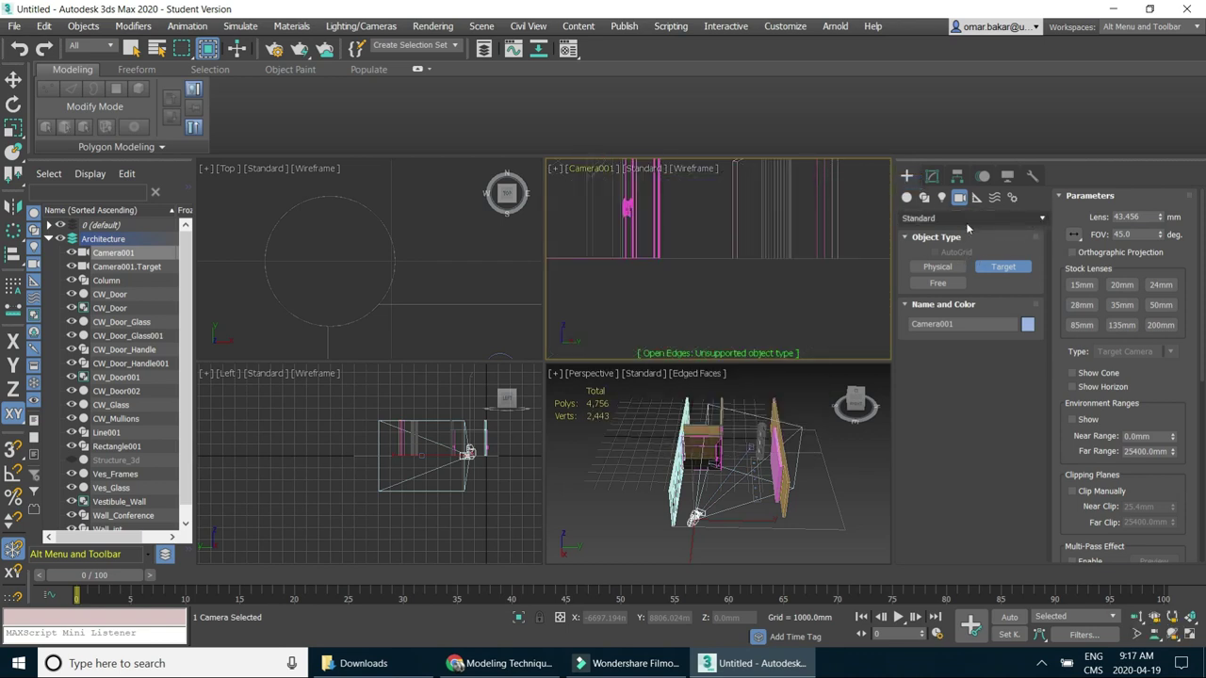
Rename the camera to View_01.
click(970, 322)
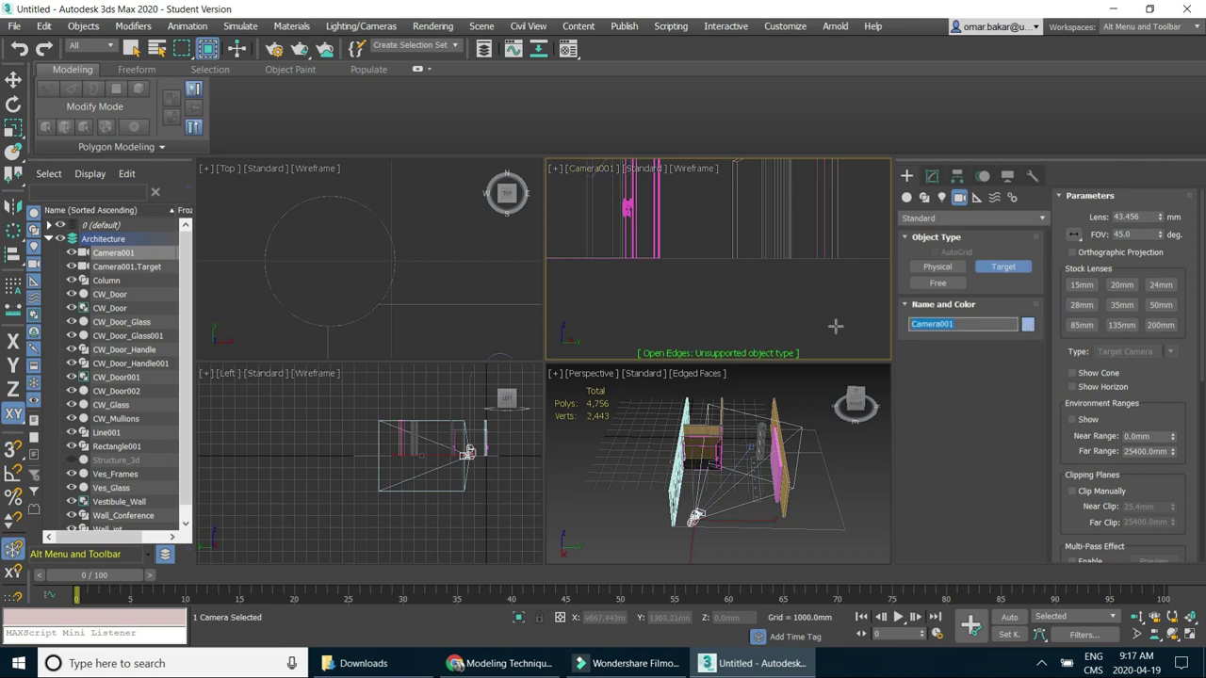
text(Pe)
key(Return)
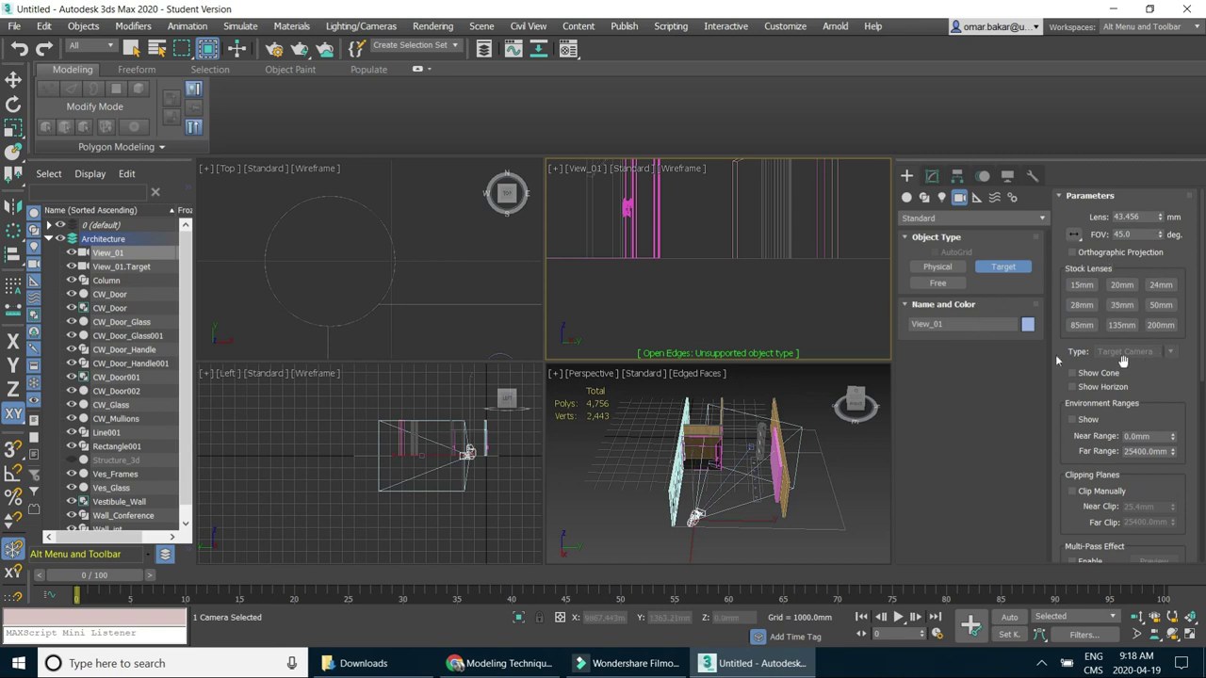
Change View_01 to a Free Camera and move it up about 792 mm.
click(932, 177)
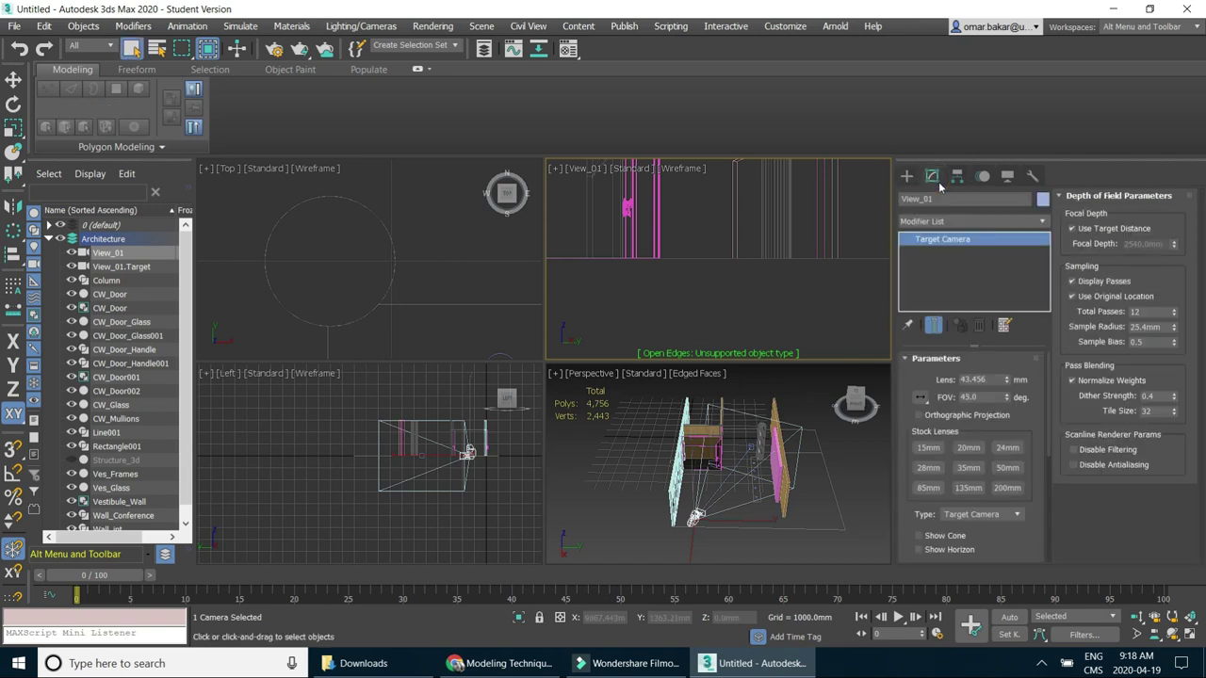
click(1014, 517)
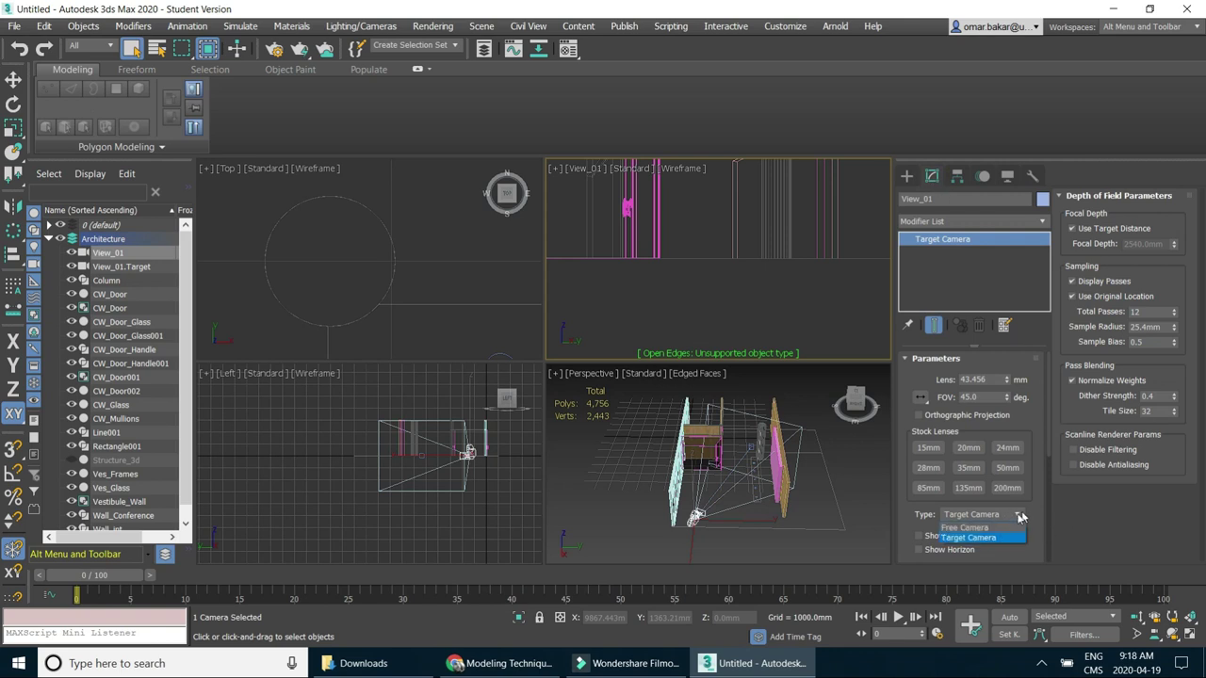
click(987, 527)
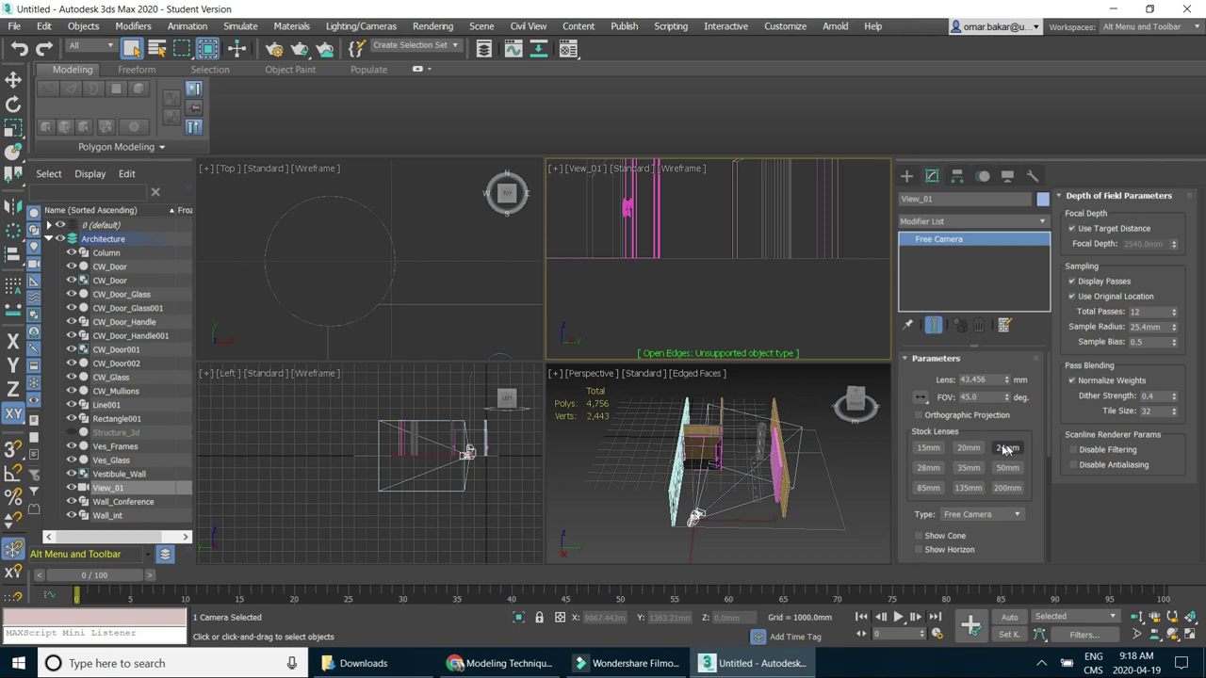
click(14, 80)
drag(702, 467, 690, 454)
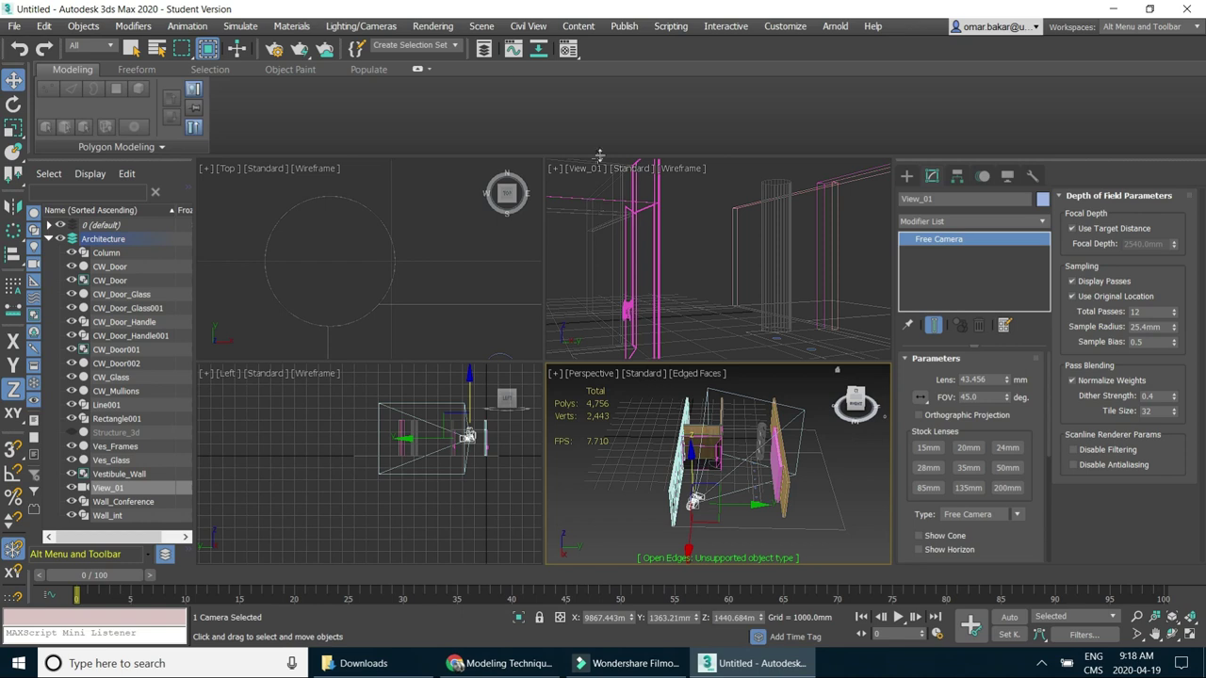
Give the View_01 viewport Default Shading and a 24 mm lens.
click(673, 169)
click(706, 180)
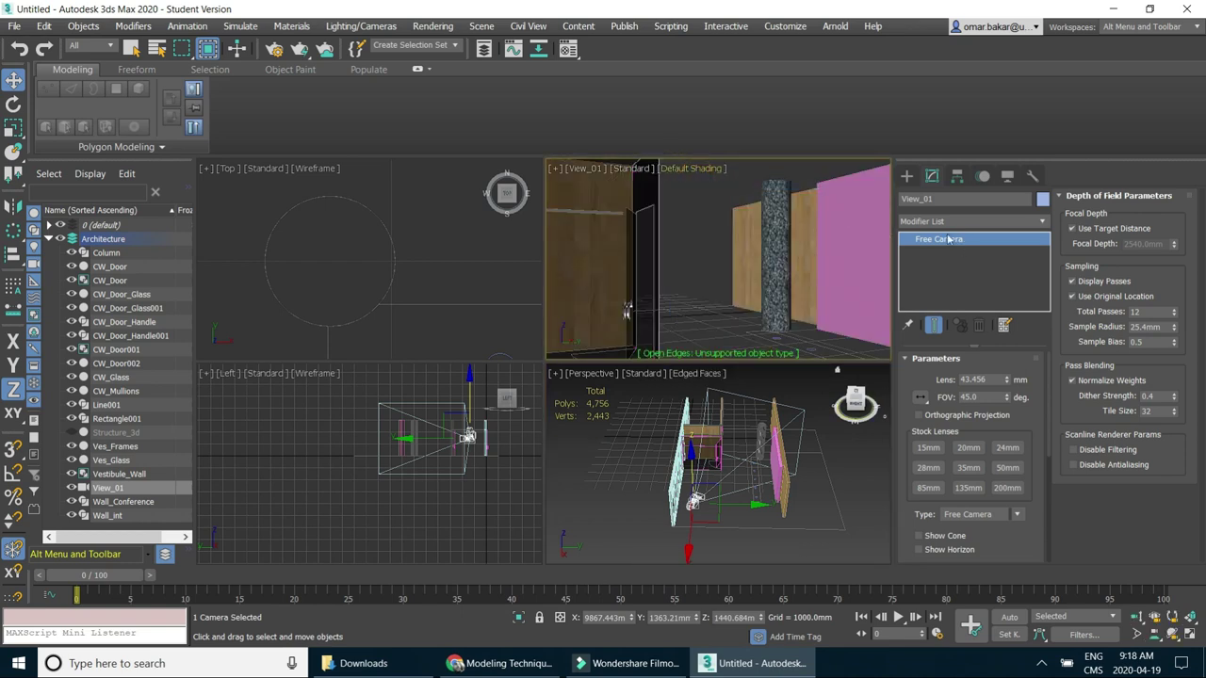
click(1007, 449)
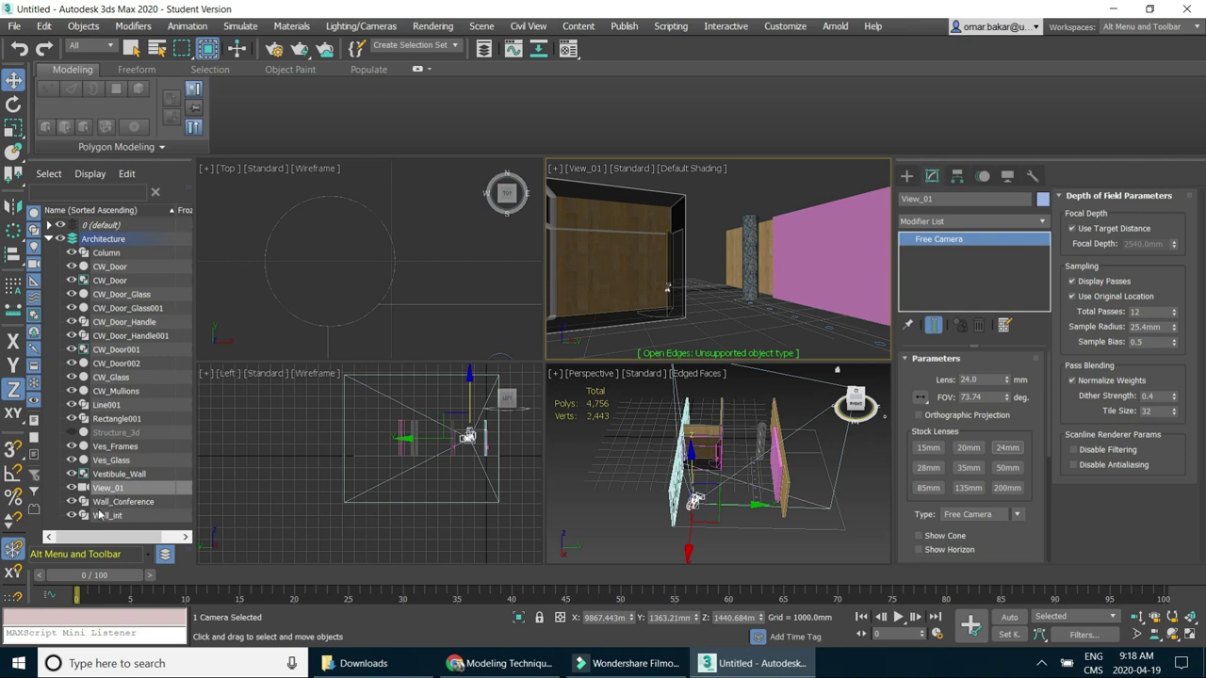
Unhide Structure_3d and maximize the View_01 camera viewport.
click(79, 432)
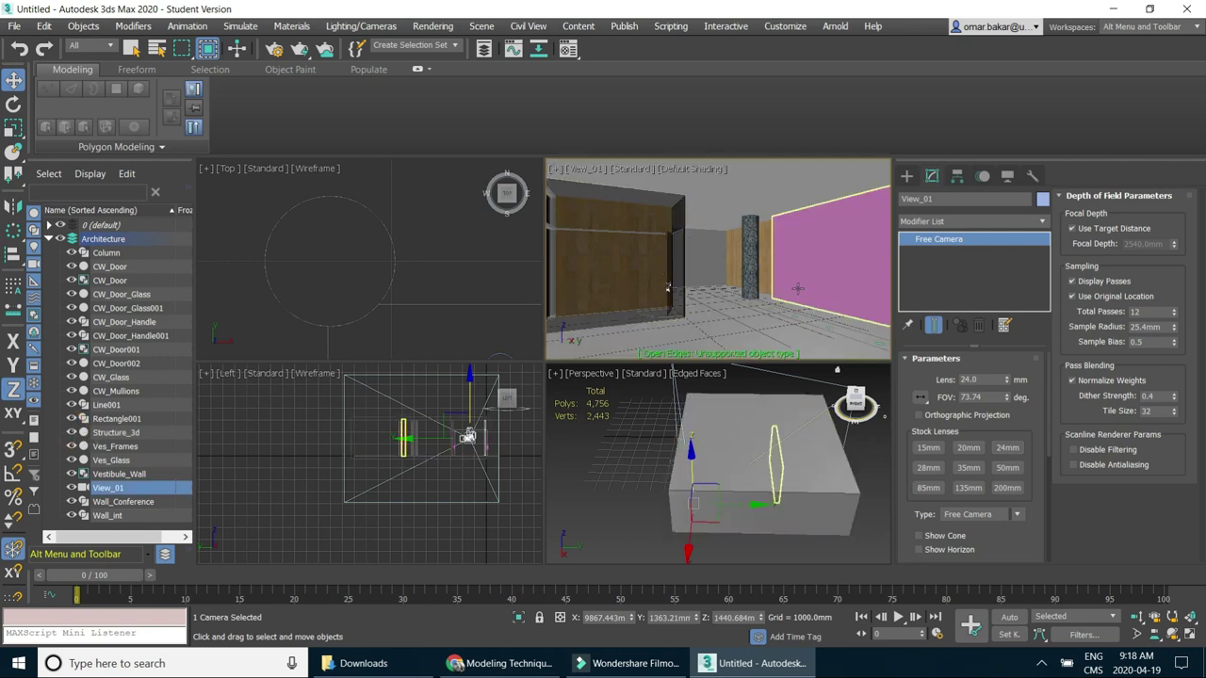
right_click(764, 304)
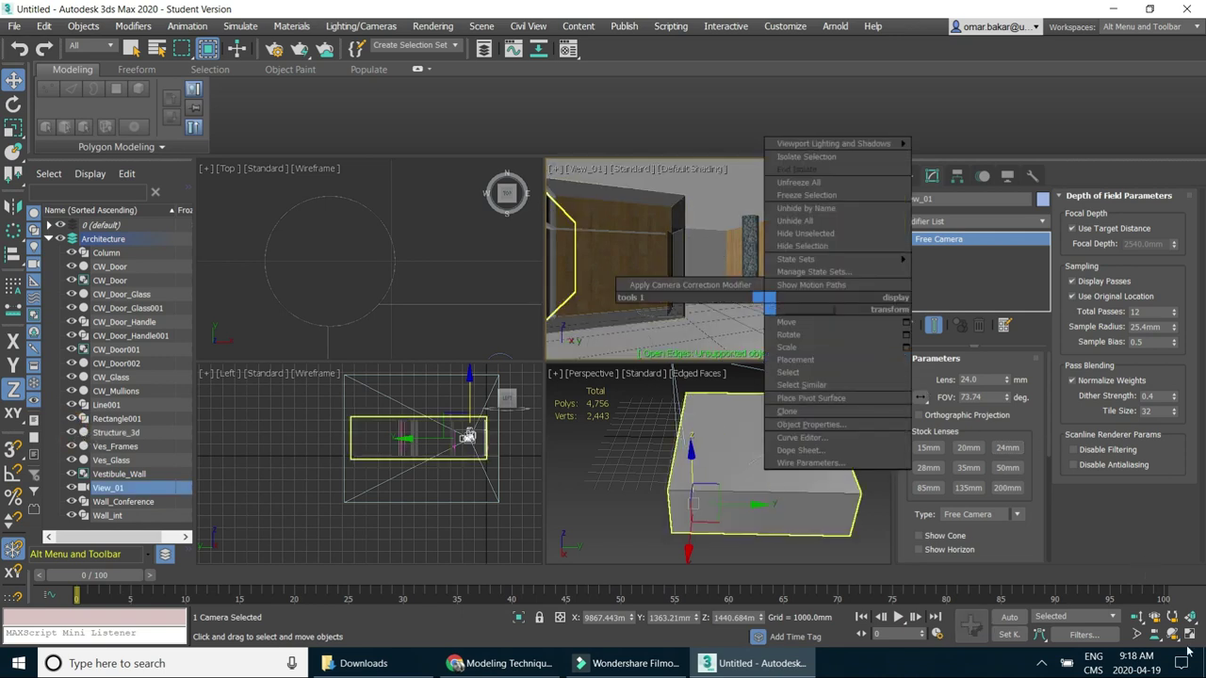
click(1188, 636)
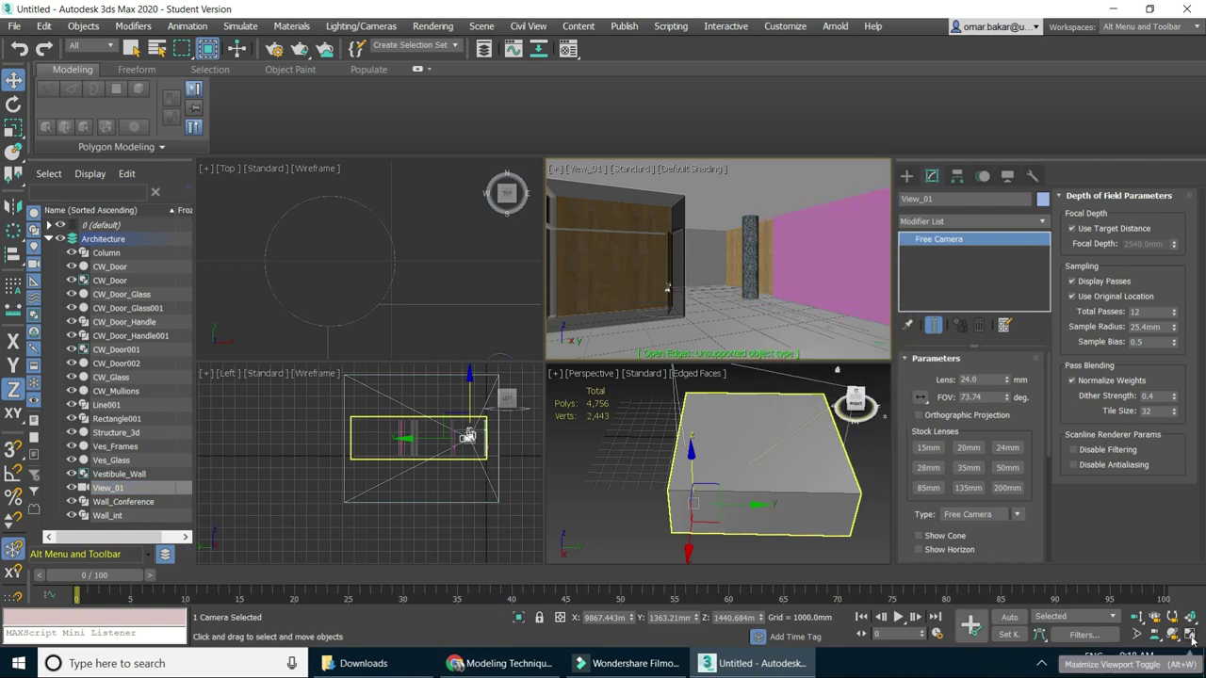
click(1188, 636)
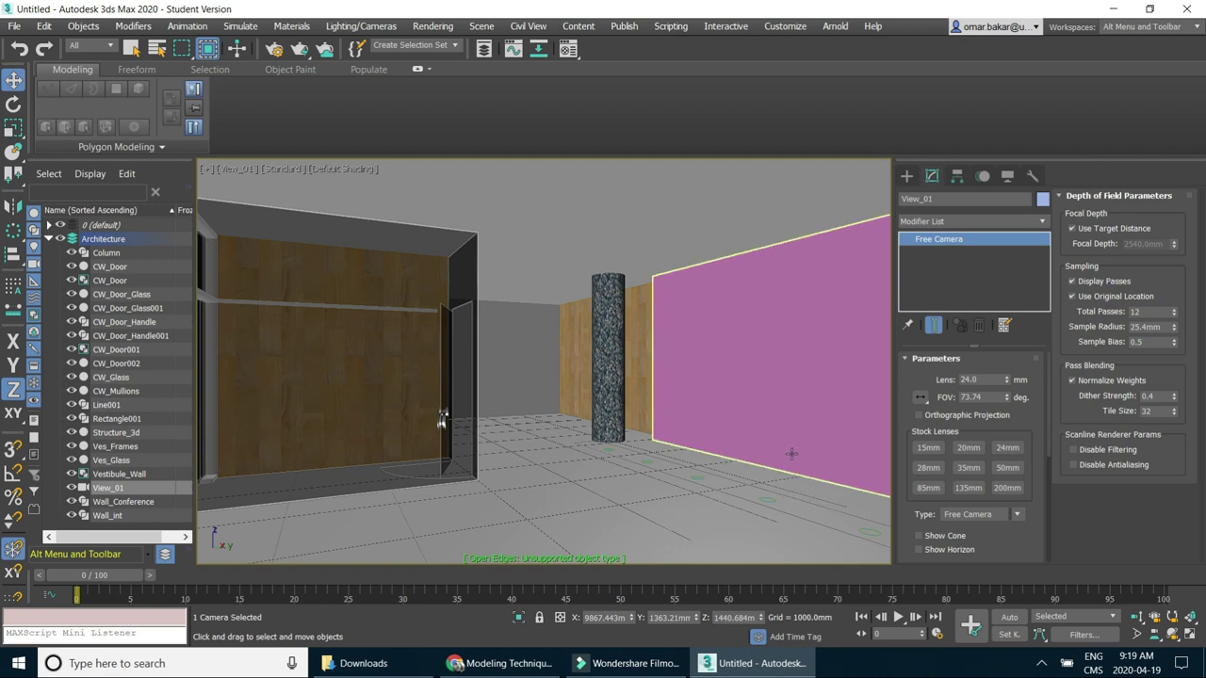
Restore the four-viewport layout and zoom out and pan the Top view to frame the camera.
click(1190, 634)
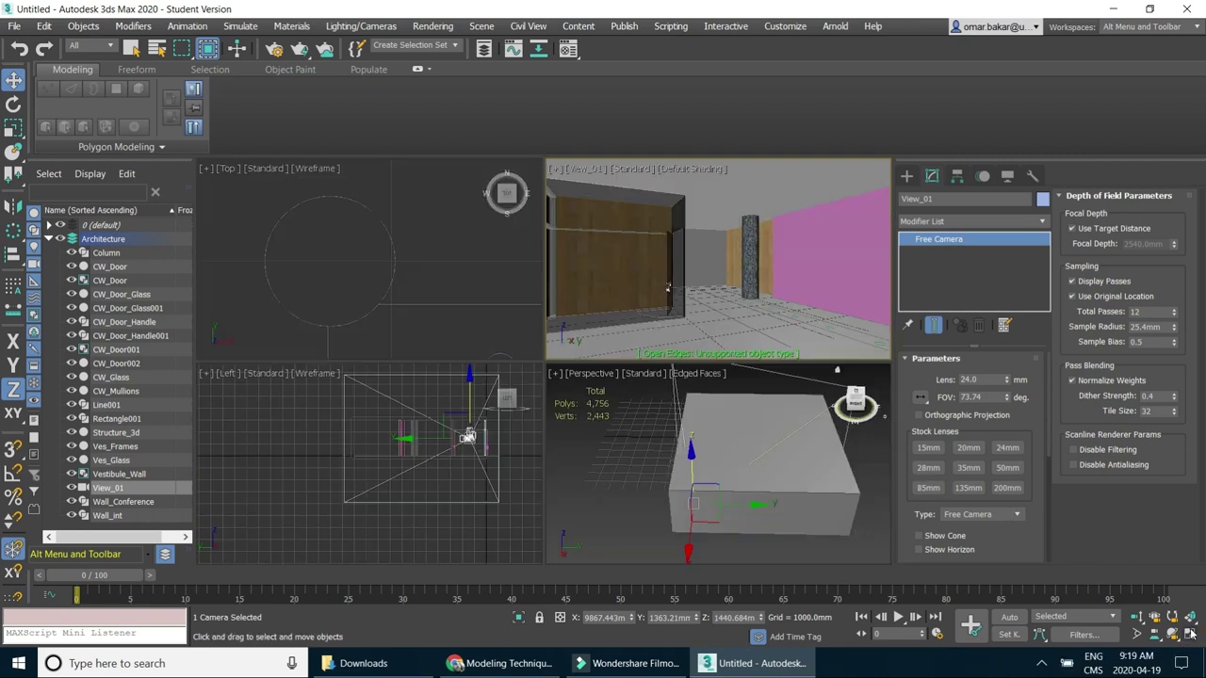
scroll(366, 249, down, 3)
scroll(365, 249, down, 2)
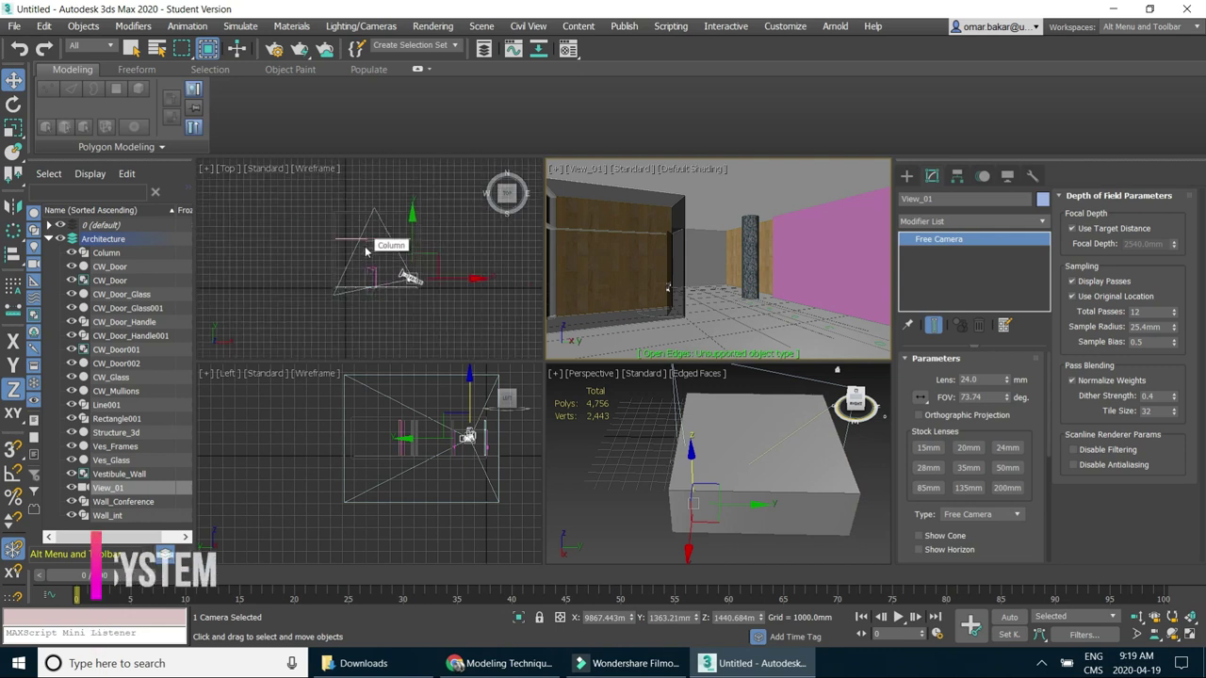
middle_drag(366, 249, 355, 261)
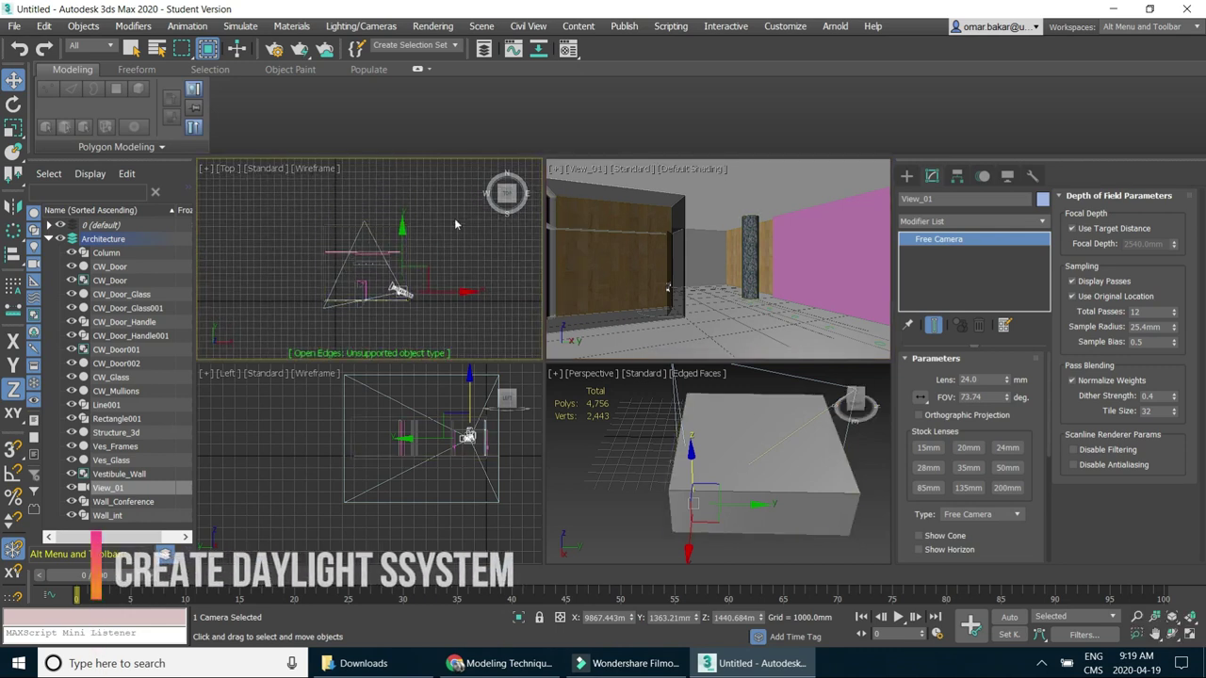
Create a Daylight system in the Top view, accepting the recommended exposure control and physical sky.
click(906, 176)
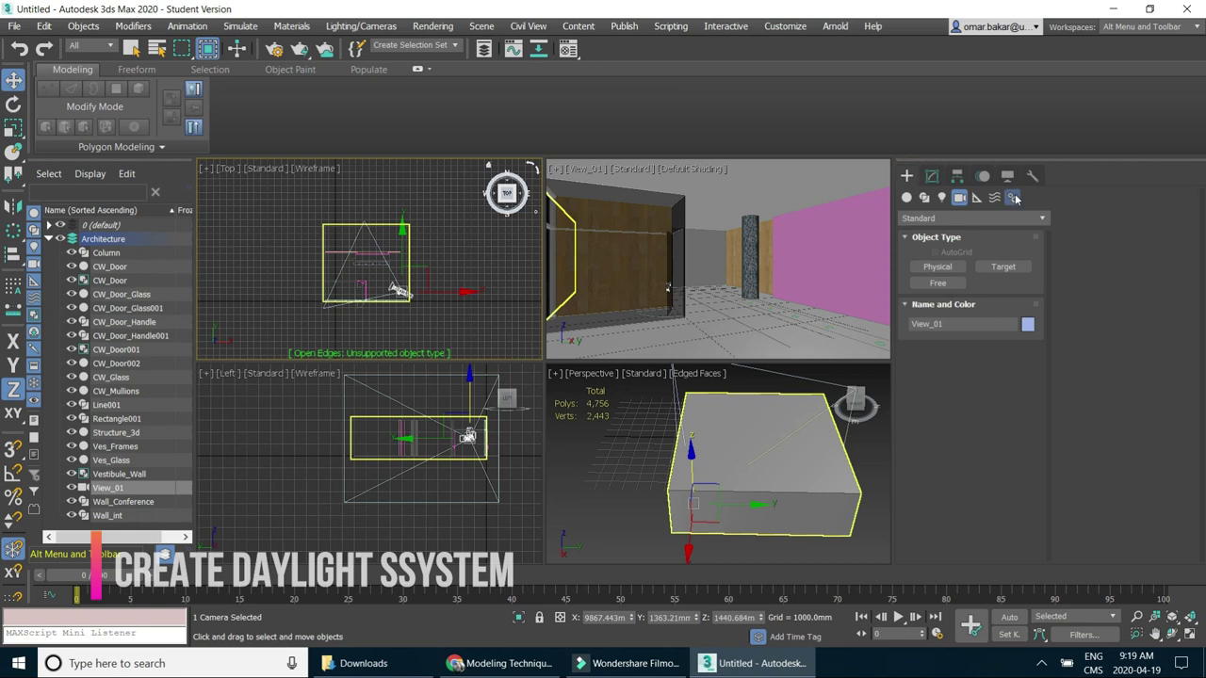
click(1013, 198)
click(942, 299)
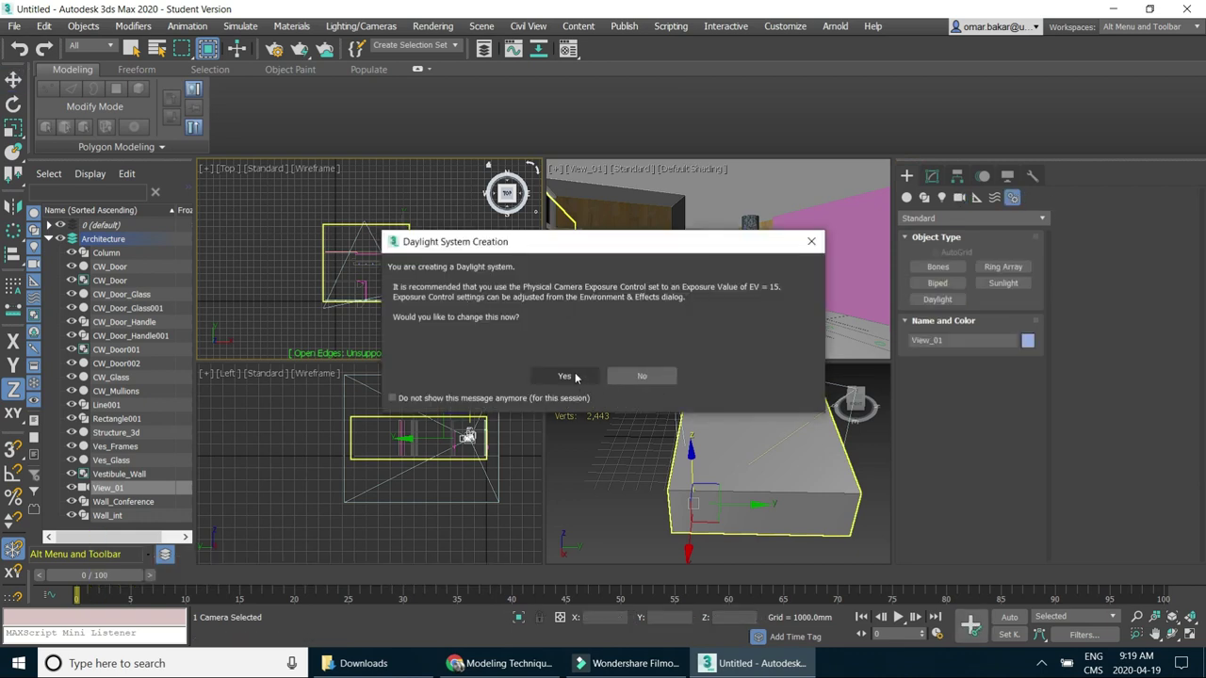
click(565, 376)
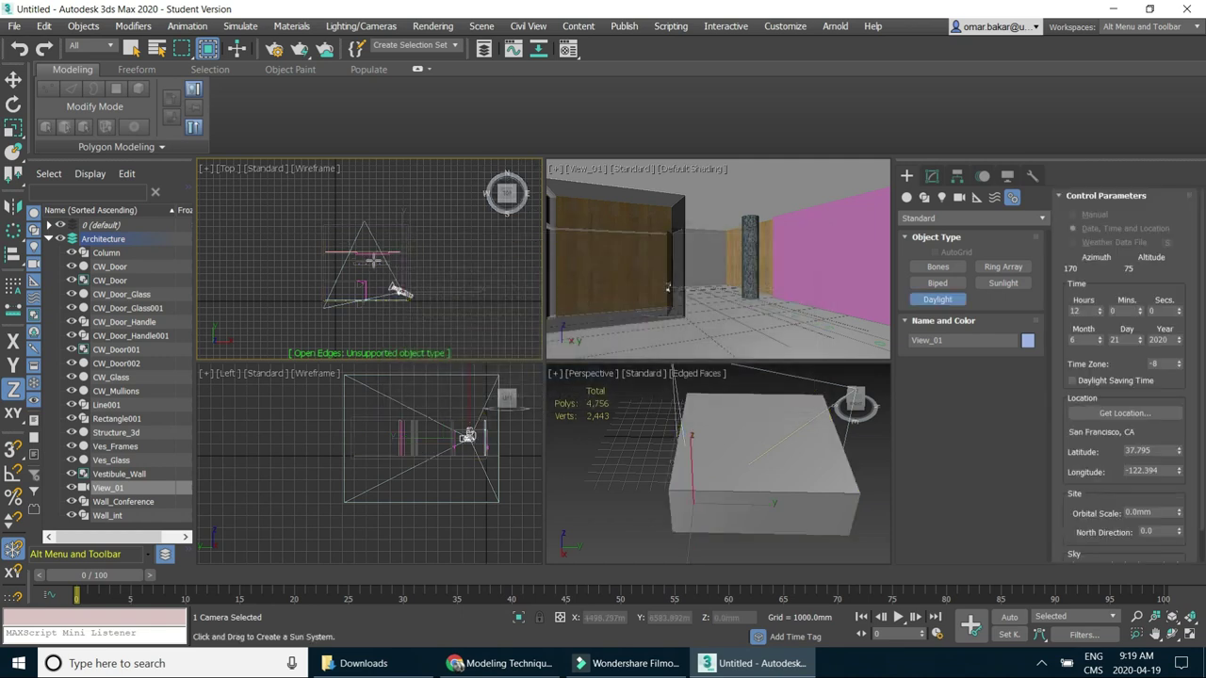
middle_drag(386, 275, 391, 252)
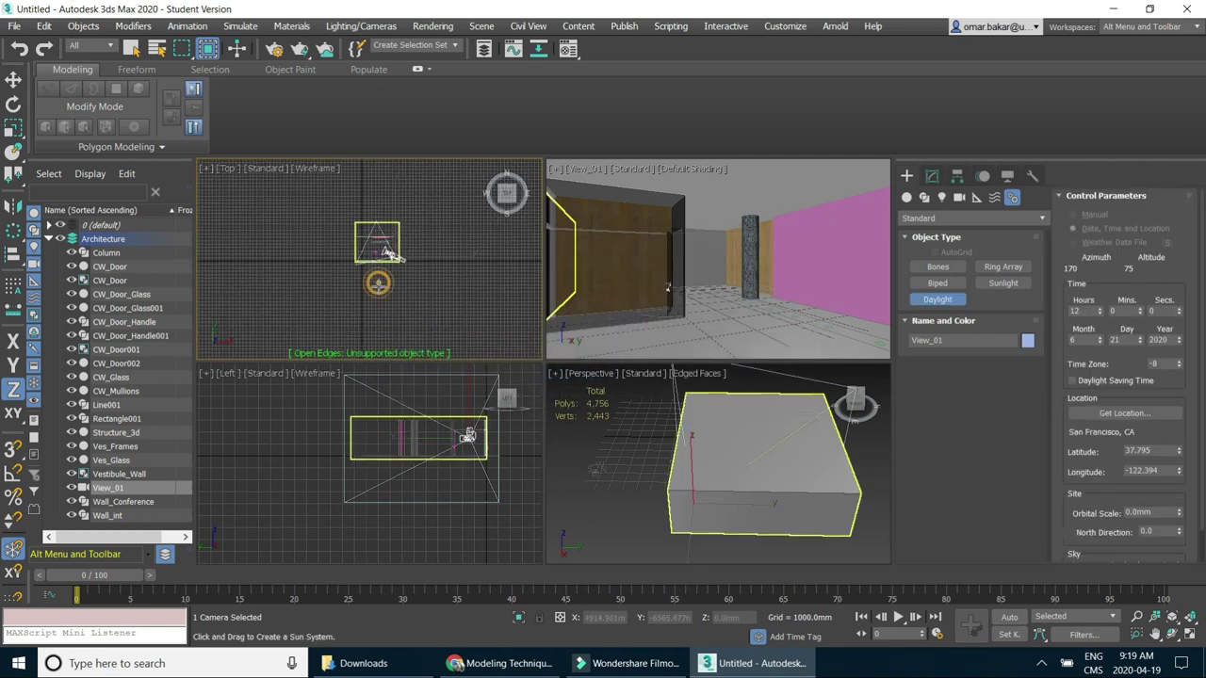
click(379, 284)
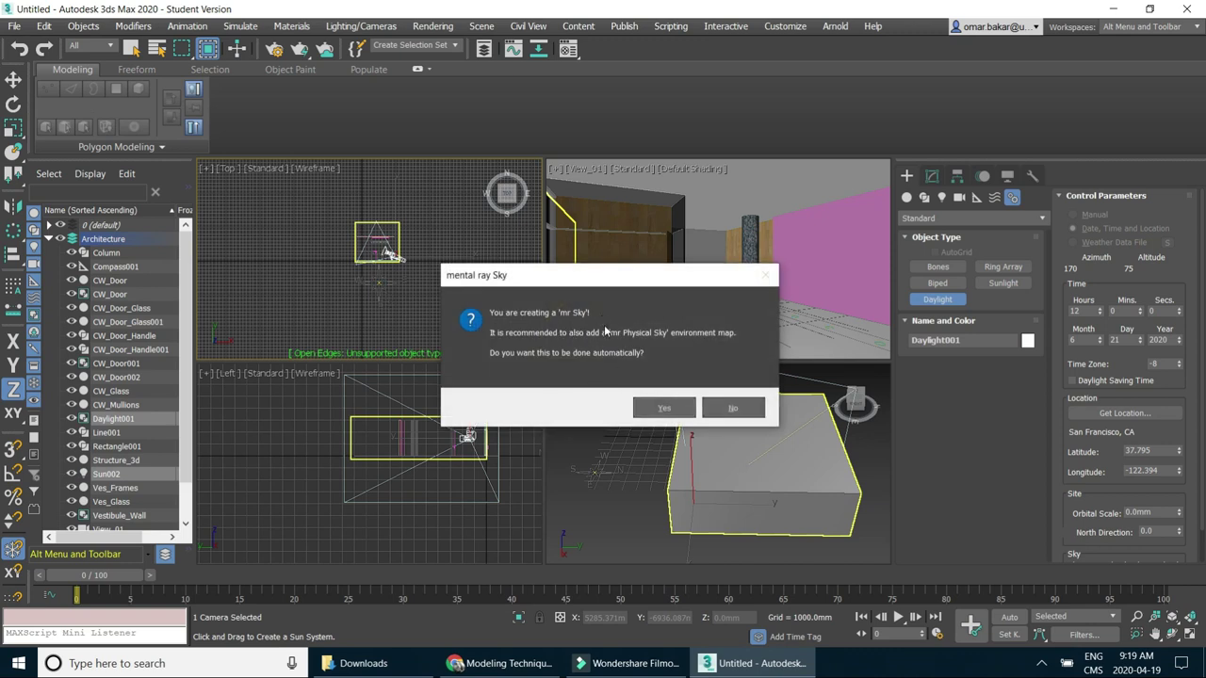
click(656, 408)
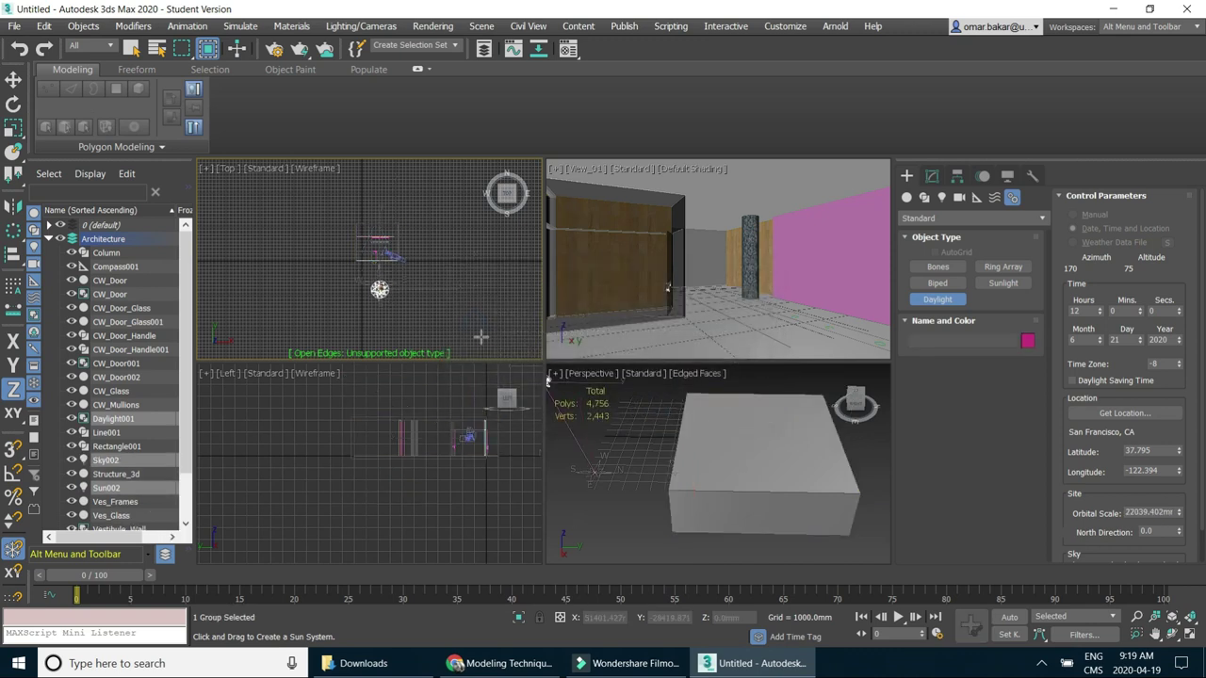
click(378, 195)
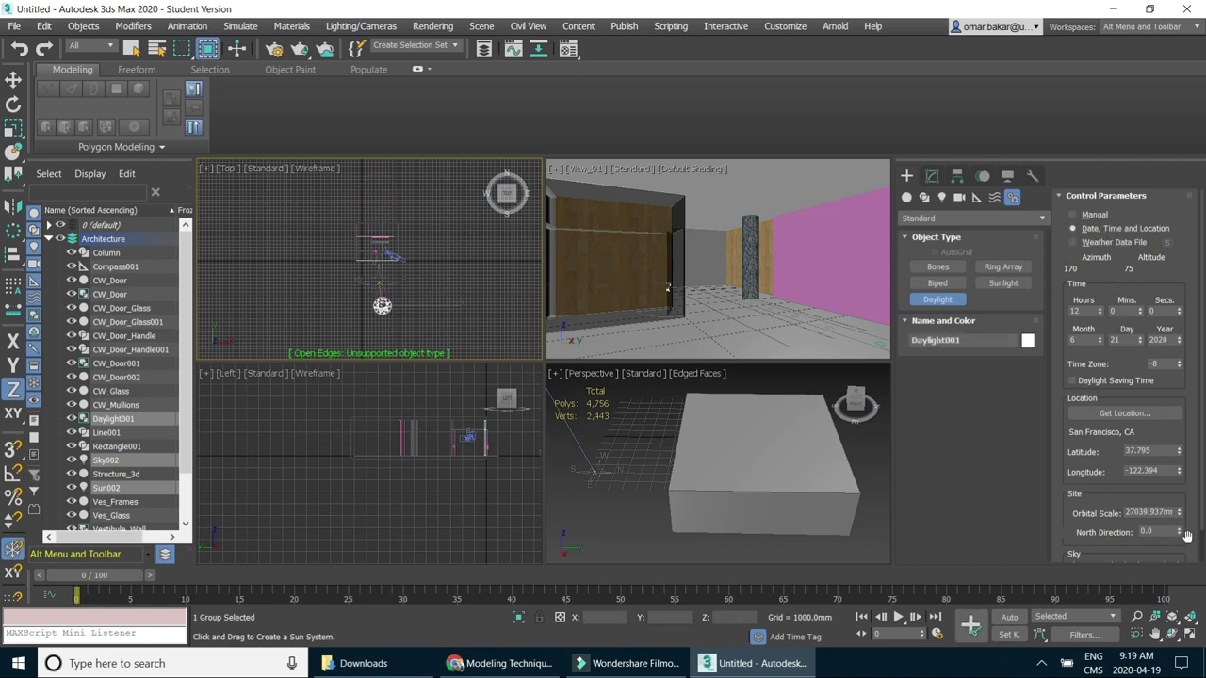
Set the daylight's North Direction to 24.0 and bring up the Geographic Location dialog.
drag(1179, 534, 1177, 516)
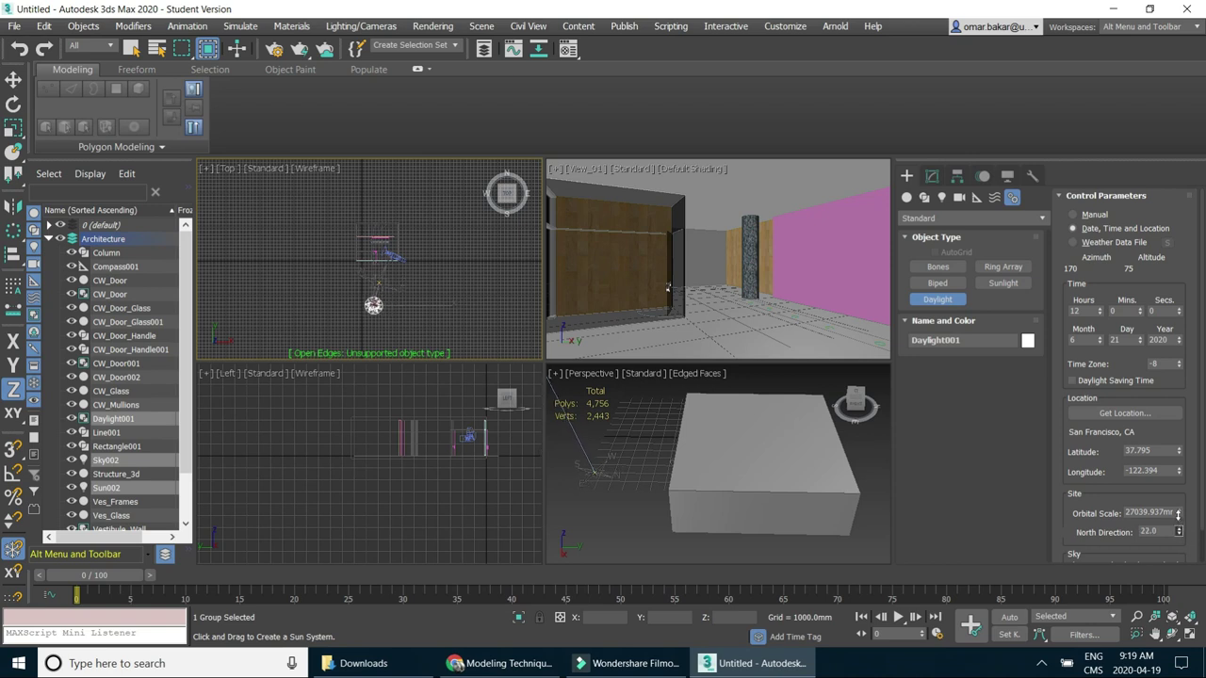
scroll(388, 290, up, 4)
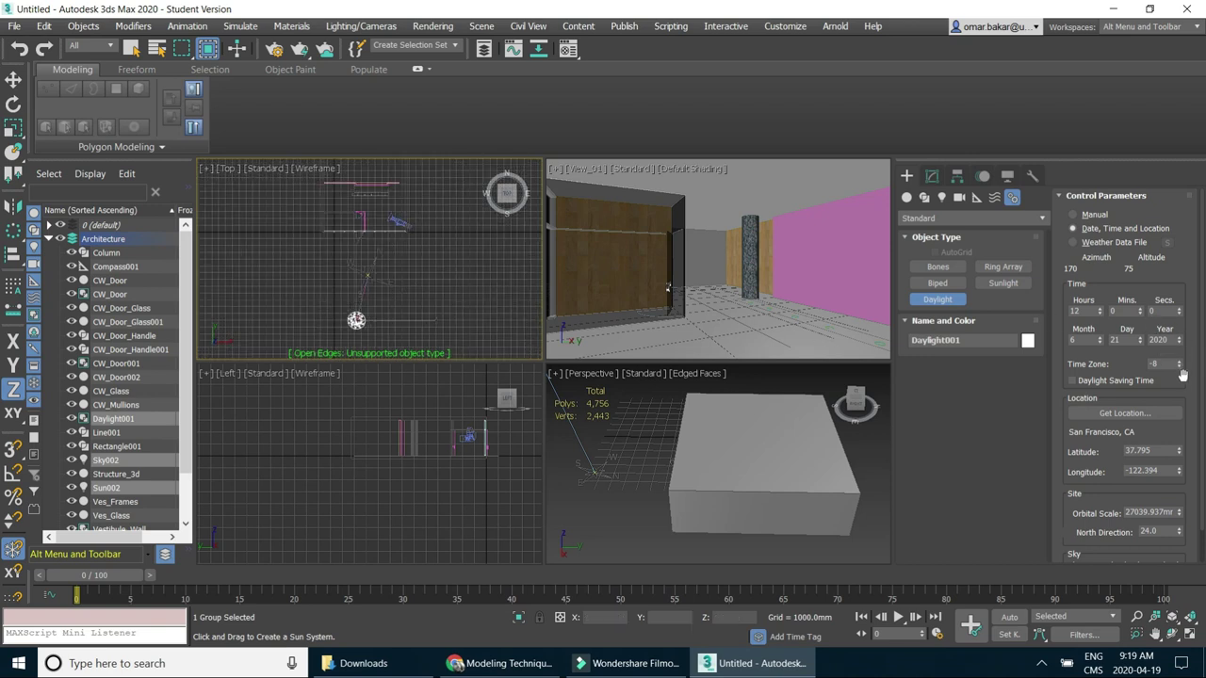
click(1131, 417)
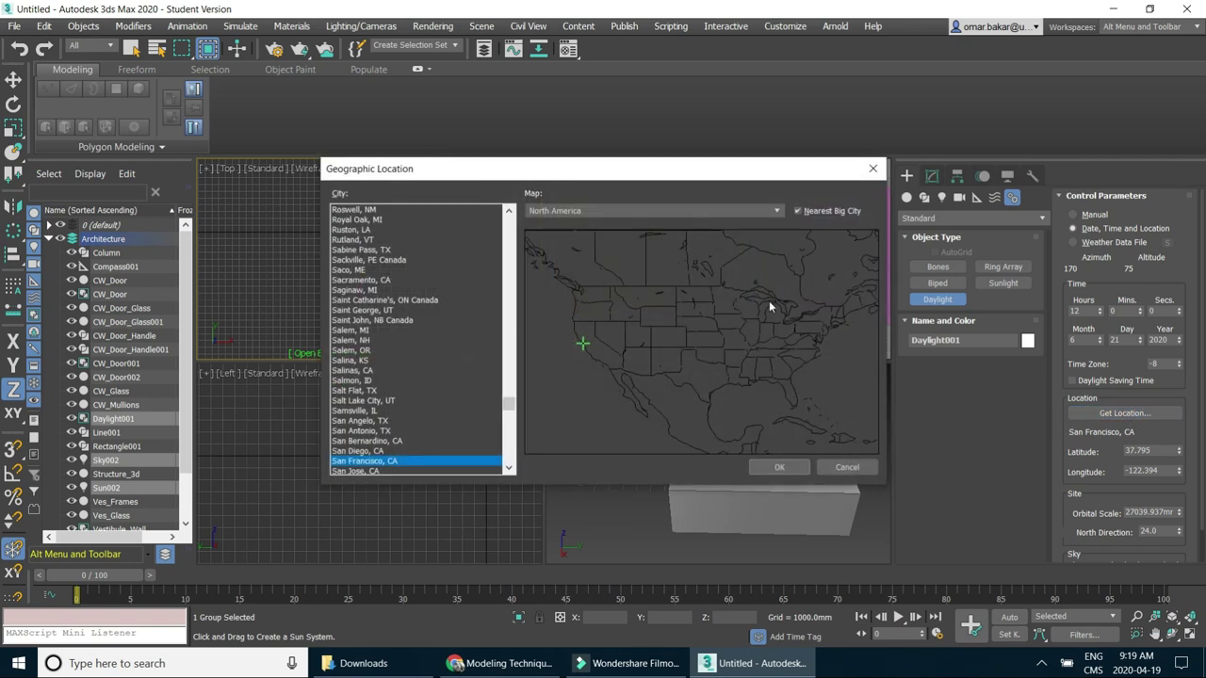
Choose Quebec, QB Canada (latitude 46.8, longitude -71.25) as the daylight location and activate View_01.
click(841, 297)
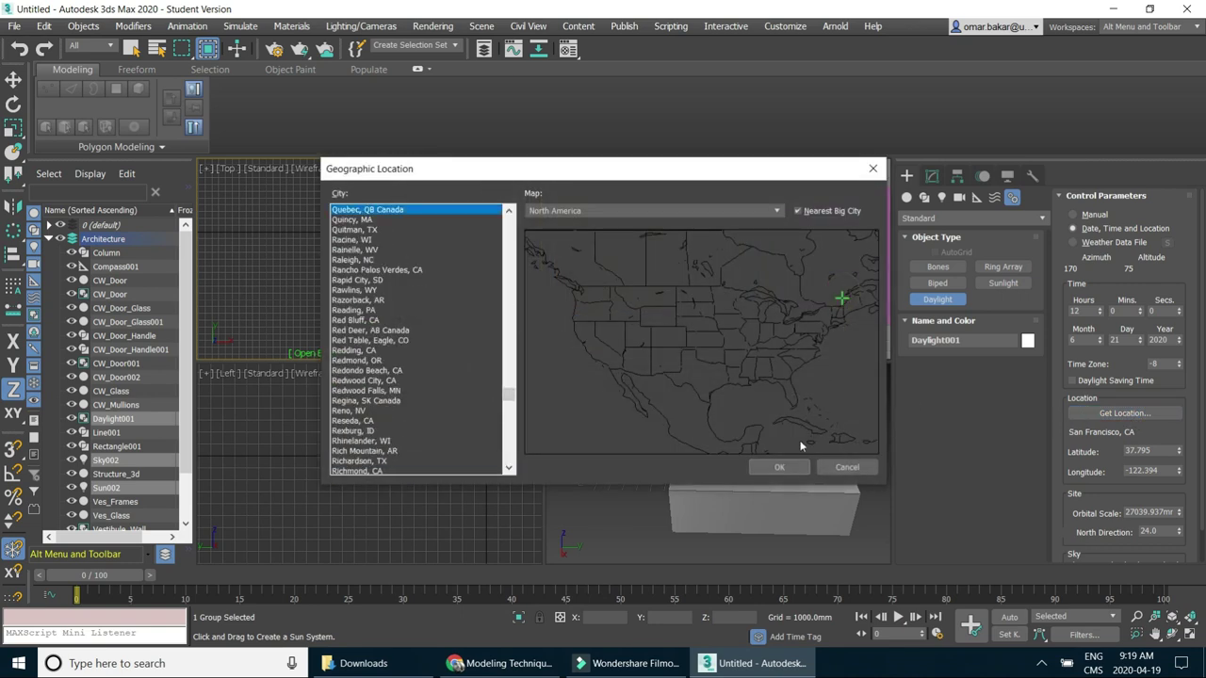
click(784, 467)
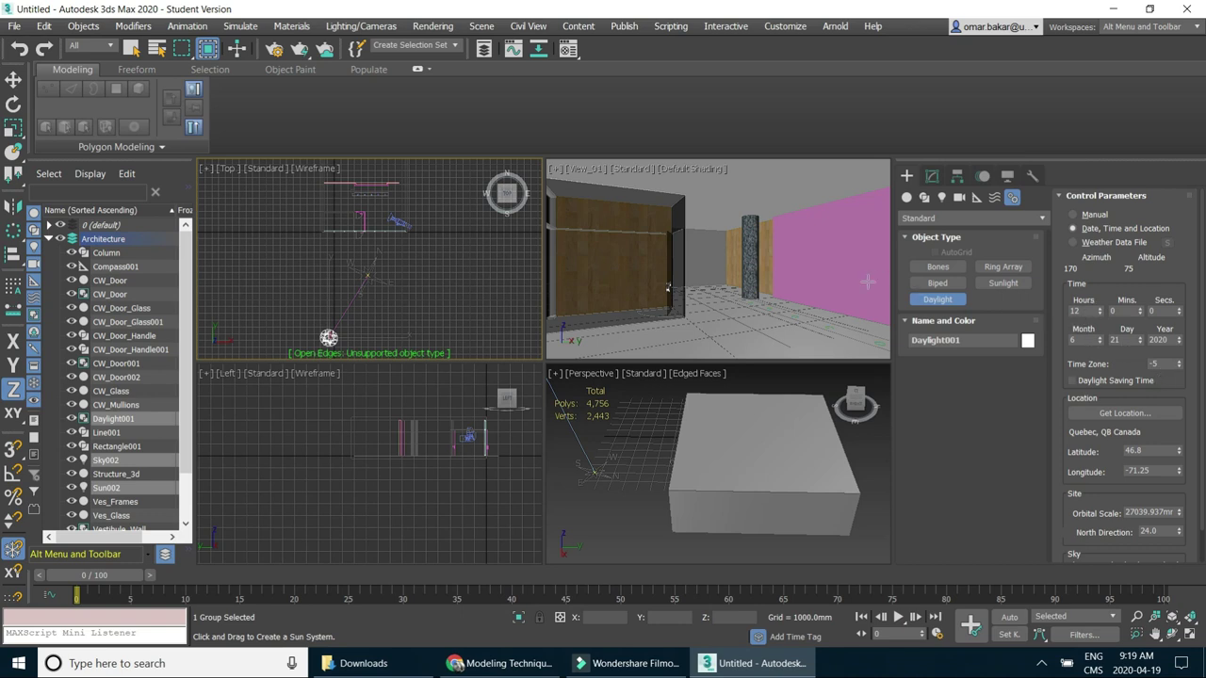
click(746, 269)
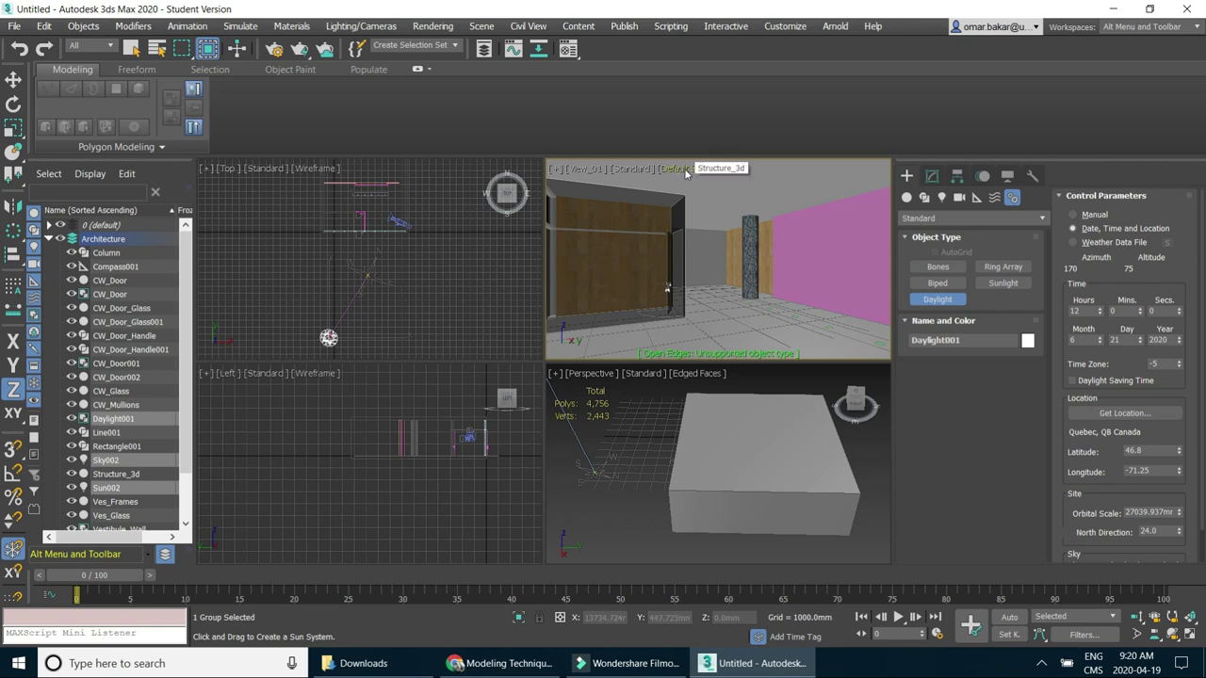
Illuminate View_01 with scene lights, turn on its shadows, and maximize the viewport.
click(637, 171)
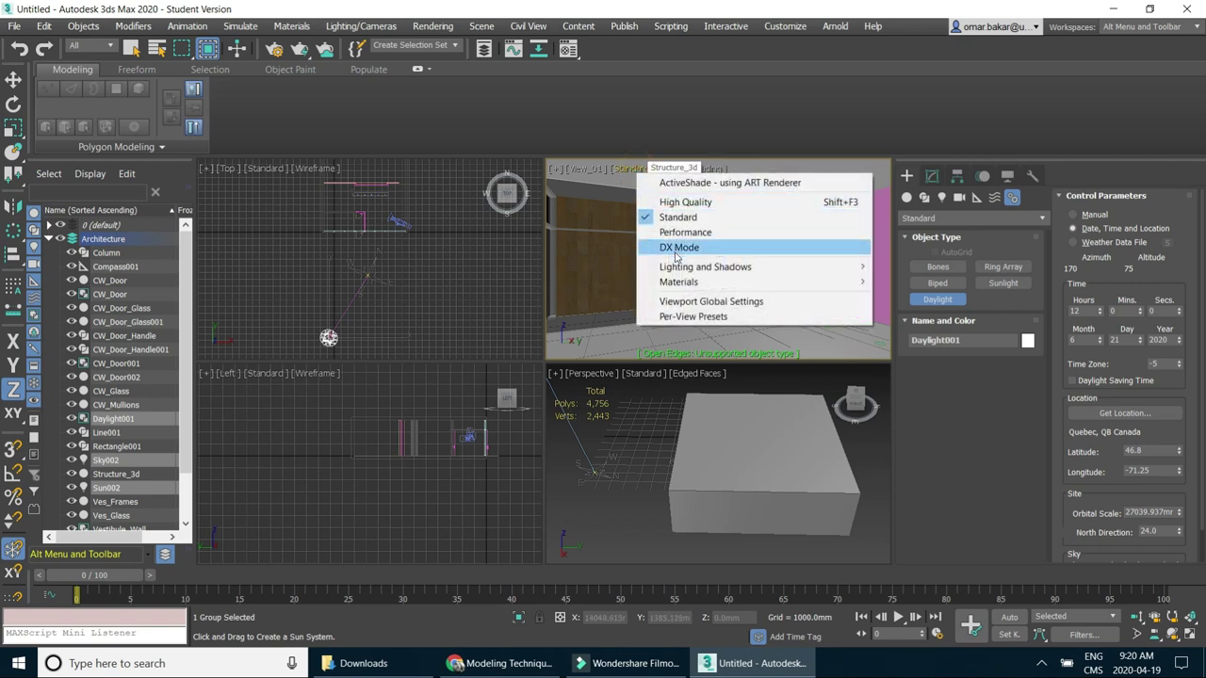
mouse_move(705, 266)
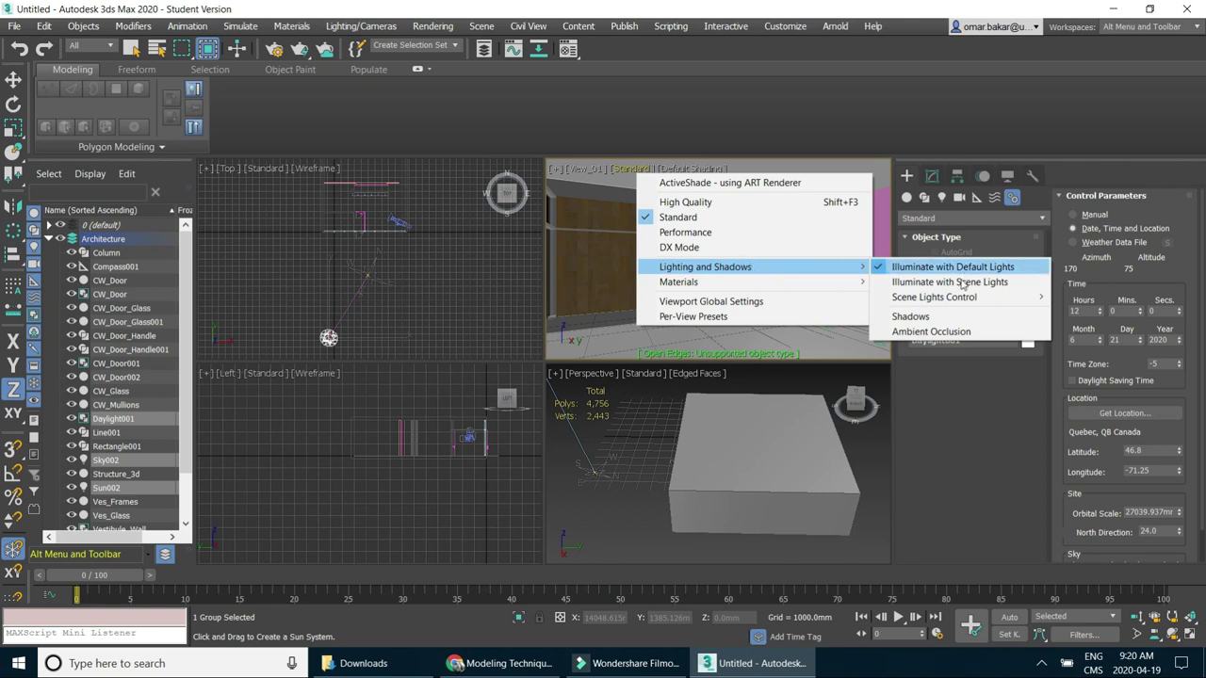
click(961, 282)
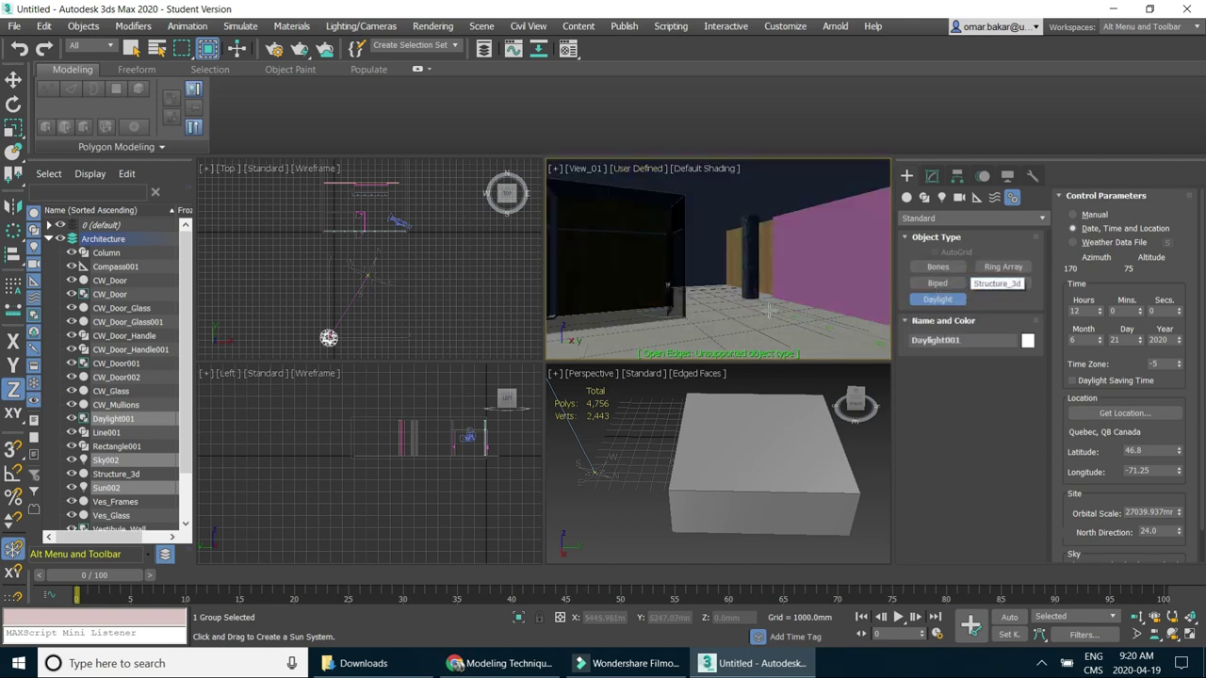
click(636, 171)
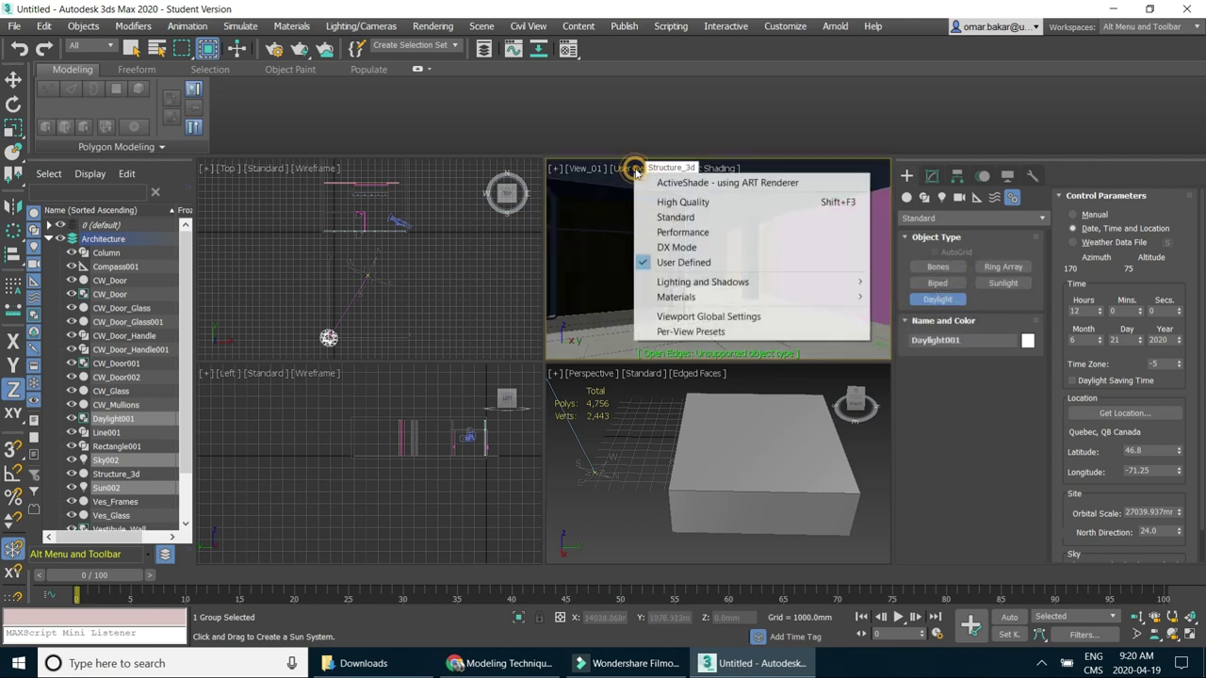
mouse_move(703, 282)
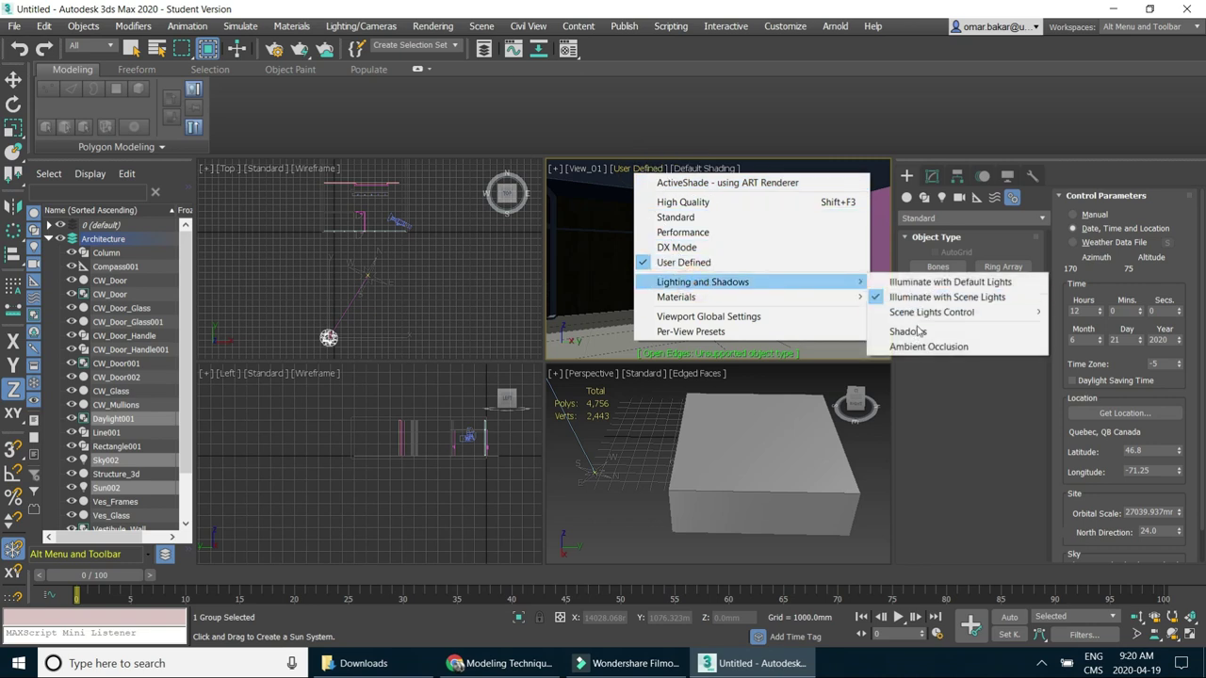
click(909, 332)
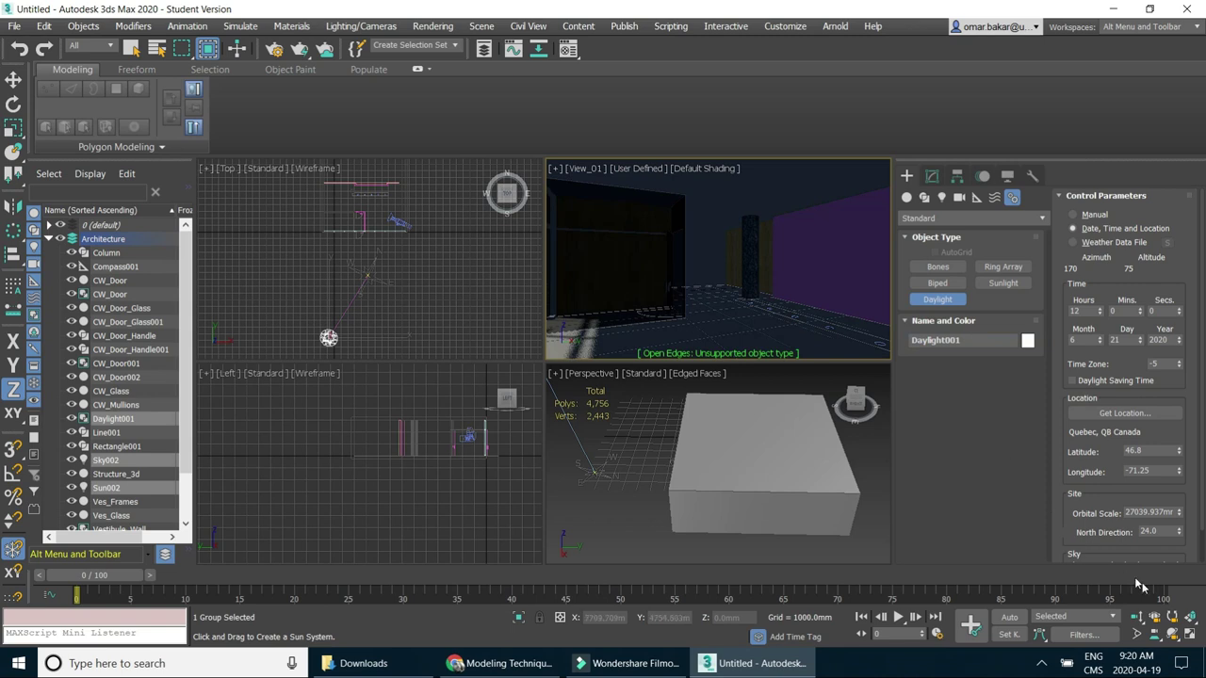
click(1190, 637)
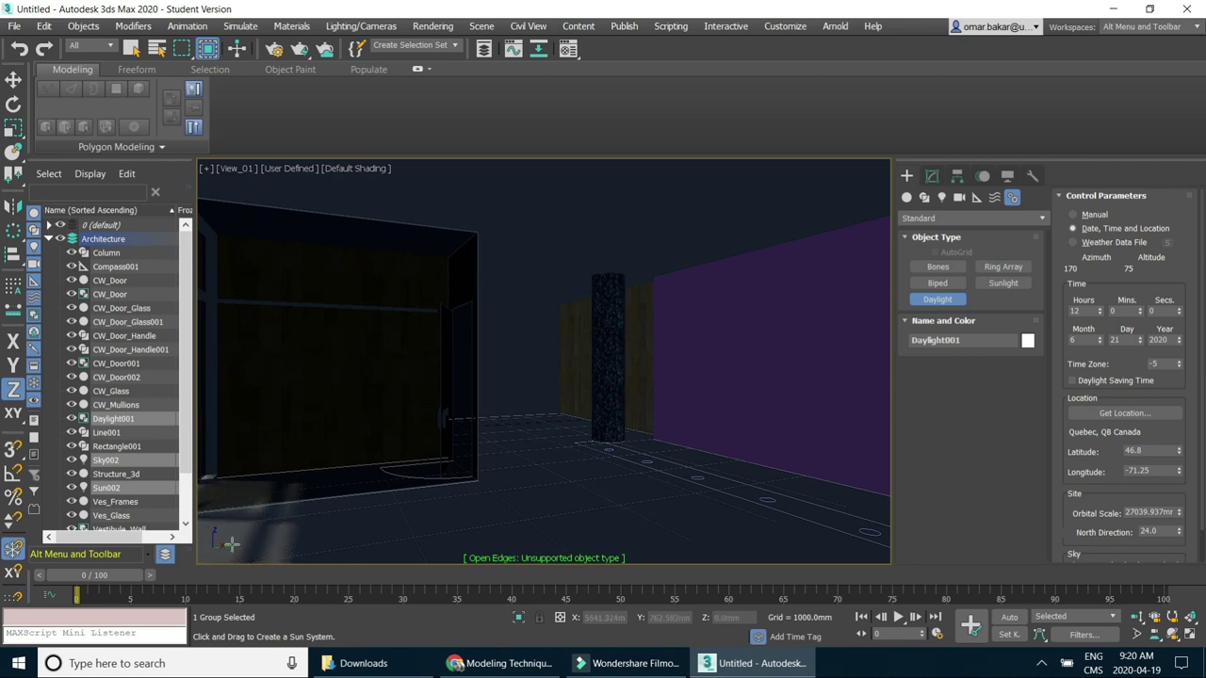
Set the sun's time to 14 hours and the North Direction to 0.0.
click(1100, 308)
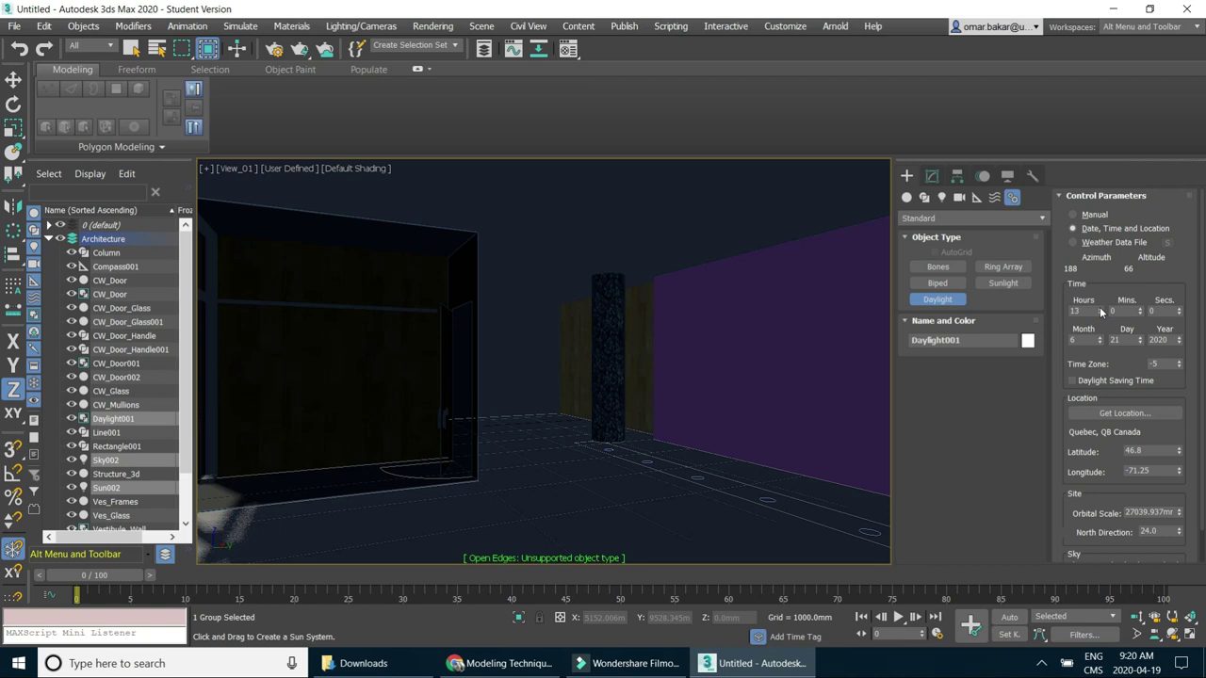
click(1099, 308)
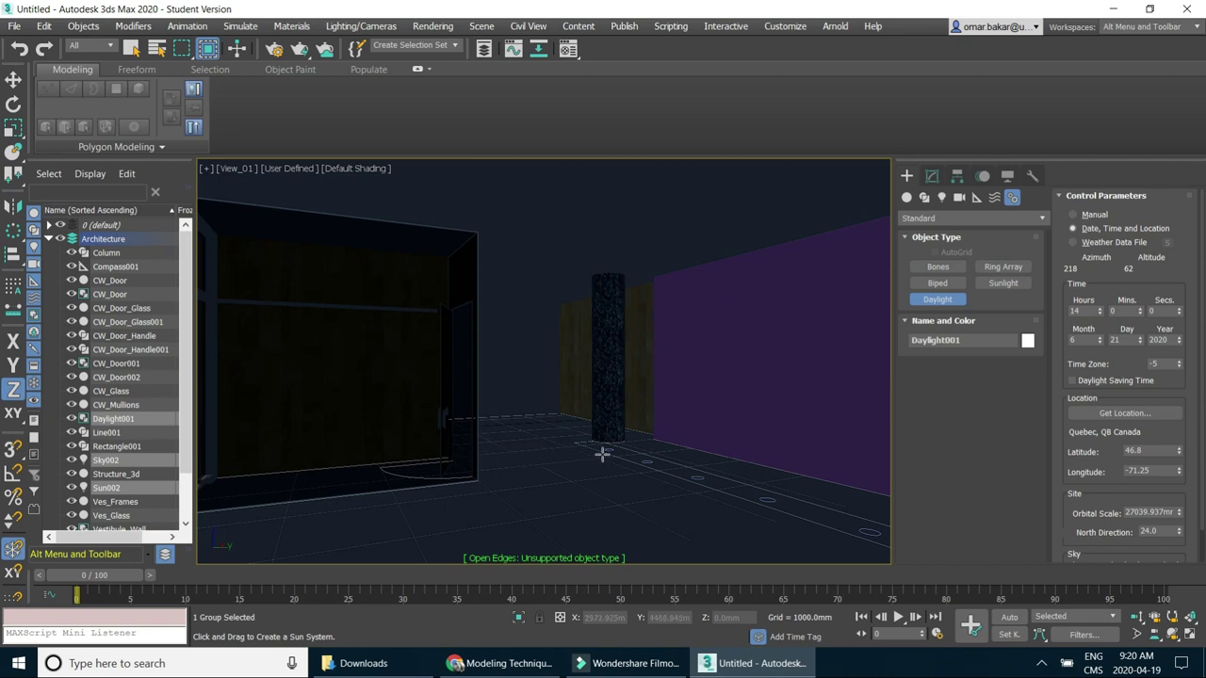
click(1099, 314)
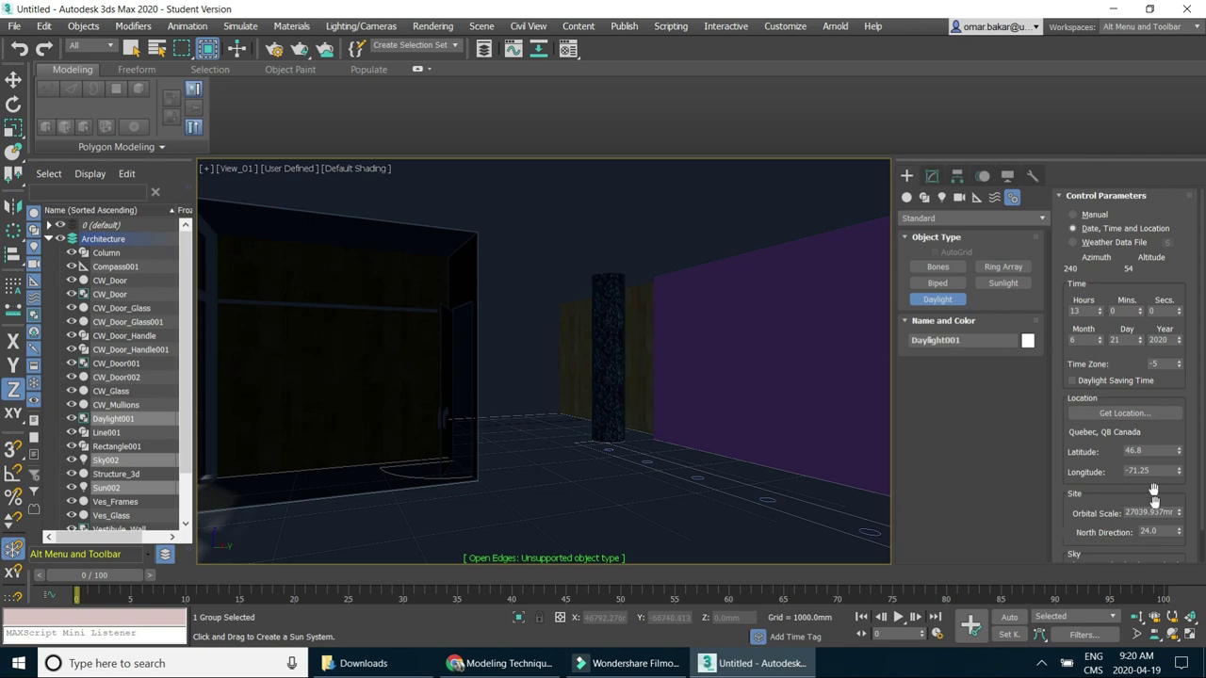
click(1180, 530)
drag(1180, 533, 1181, 554)
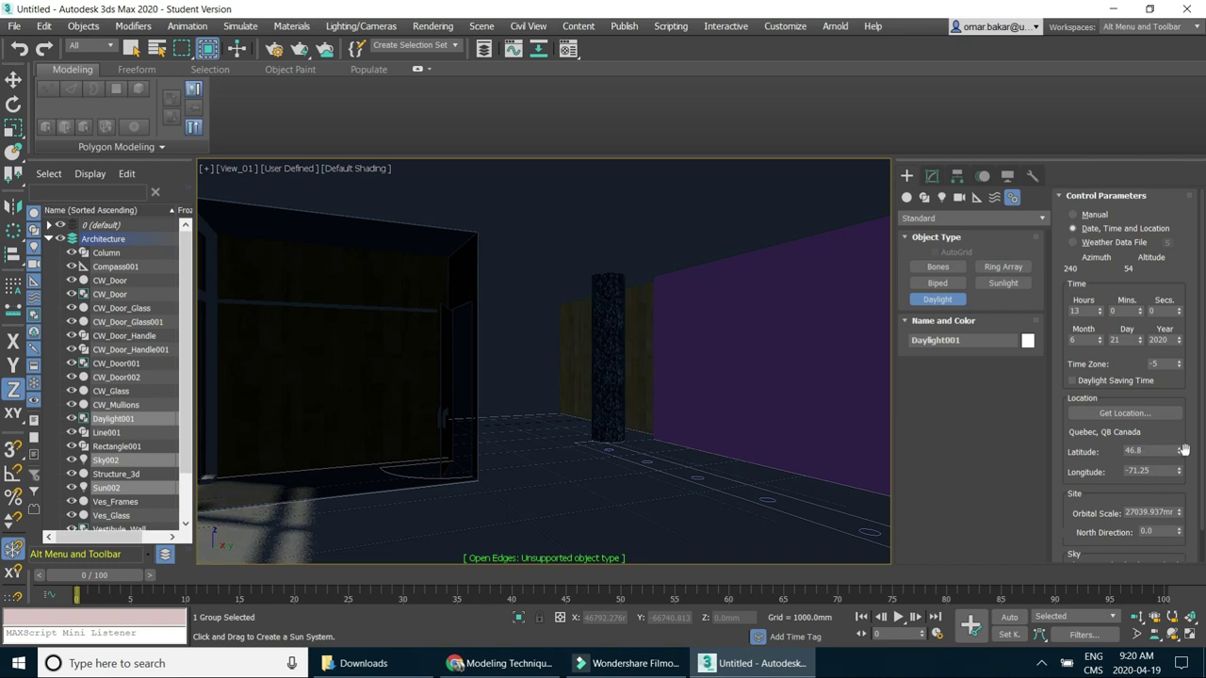
click(1100, 308)
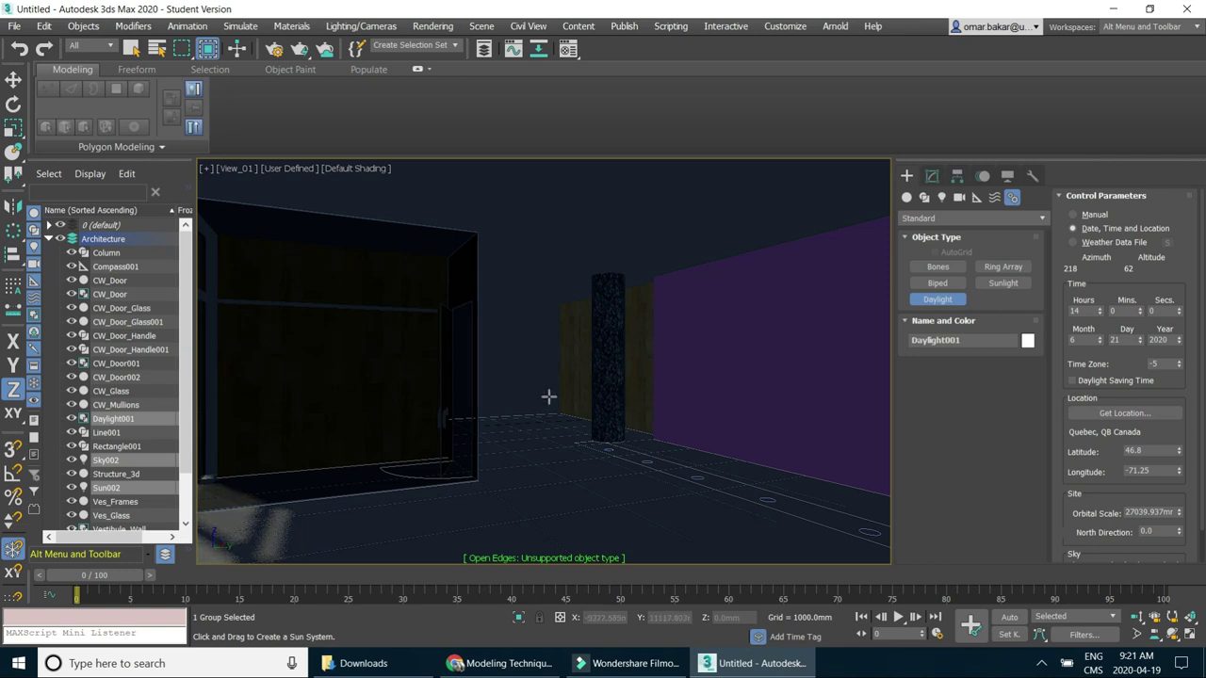
click(304, 52)
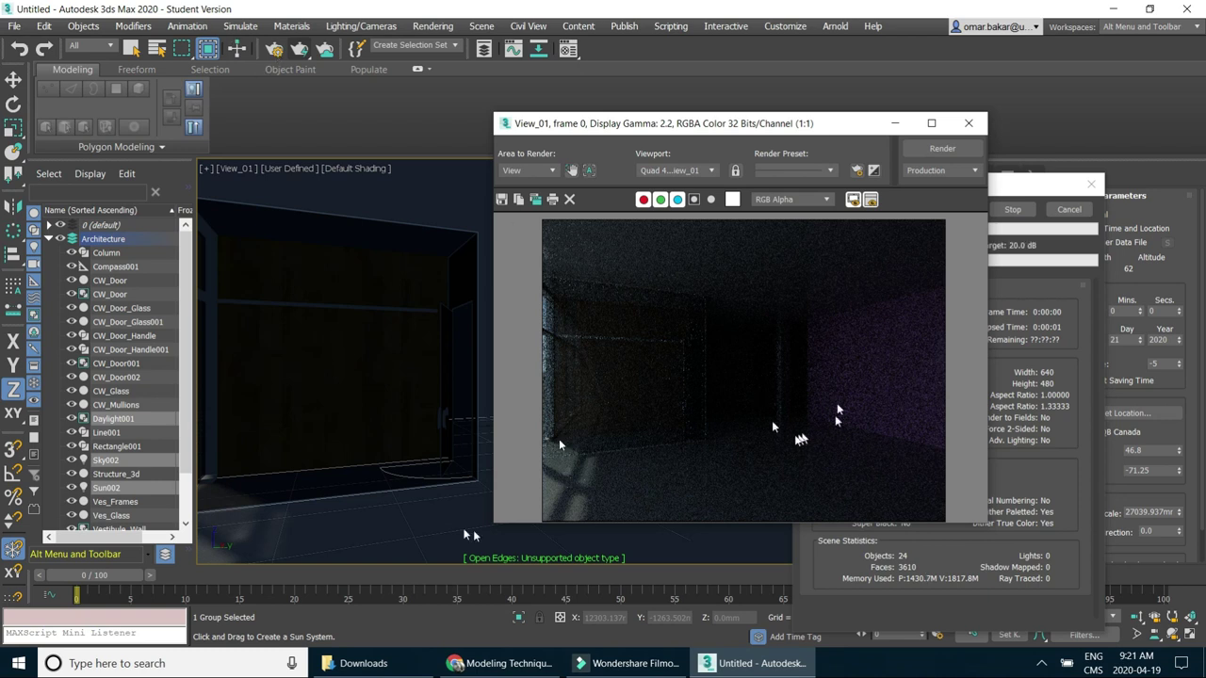
drag(494, 525, 323, 560)
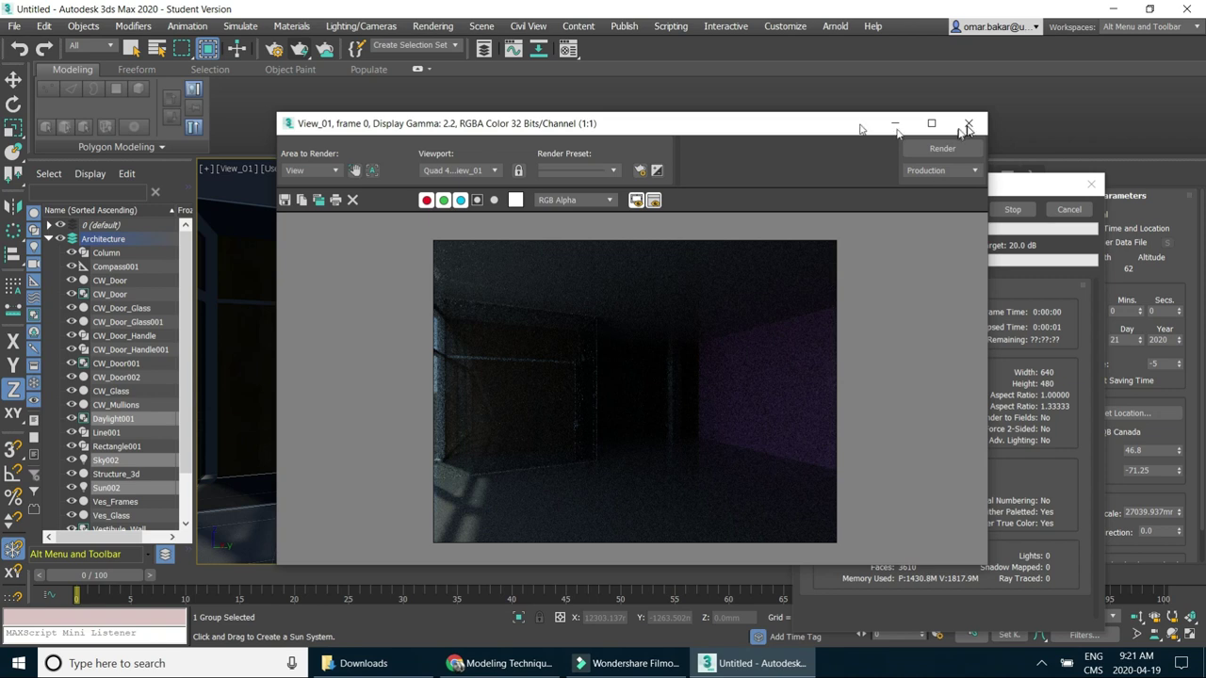
drag(856, 122, 515, 124)
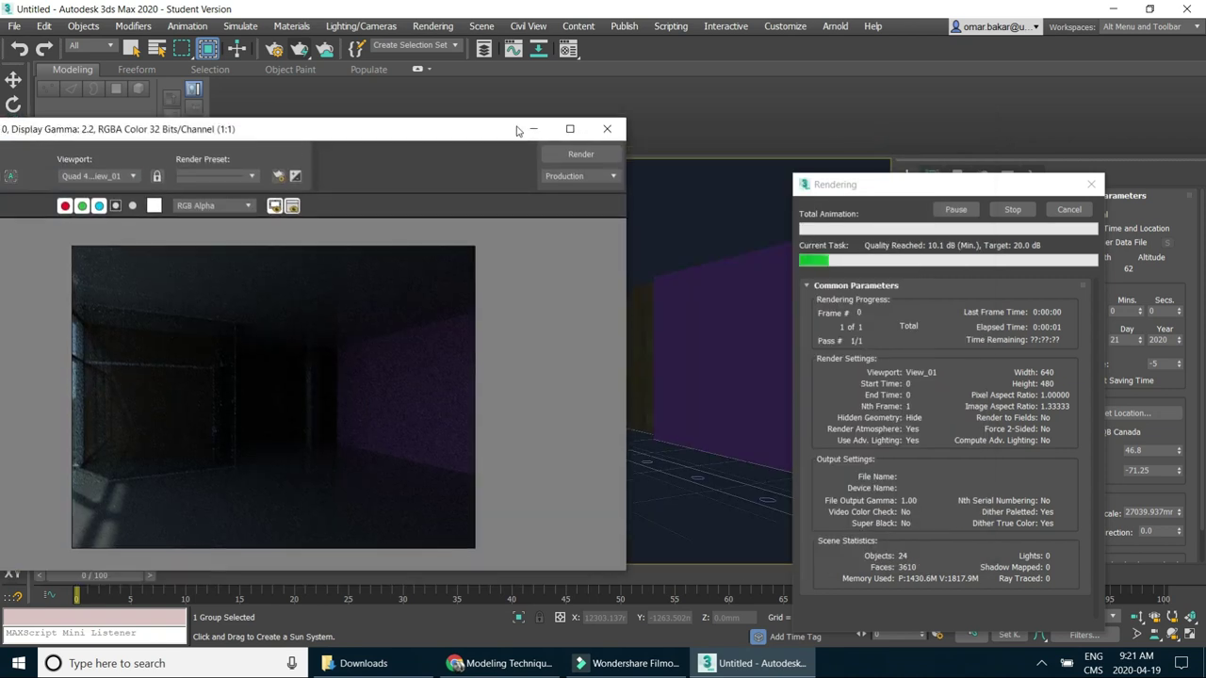
click(1069, 211)
click(627, 125)
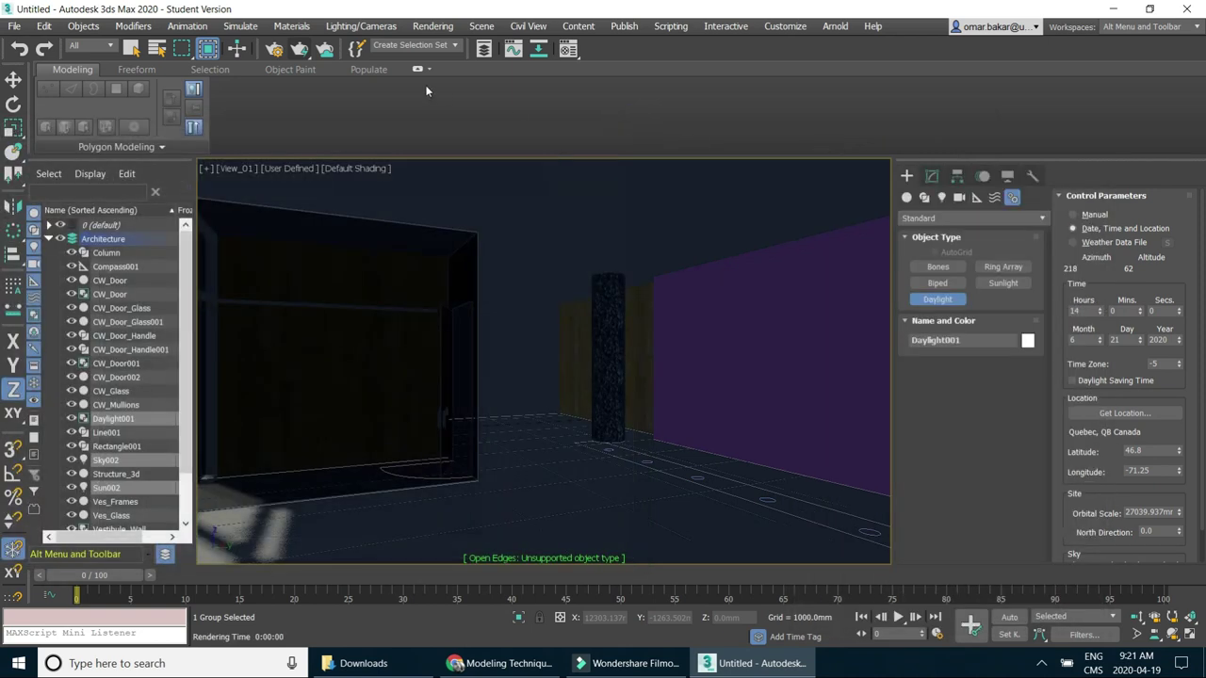
click(273, 49)
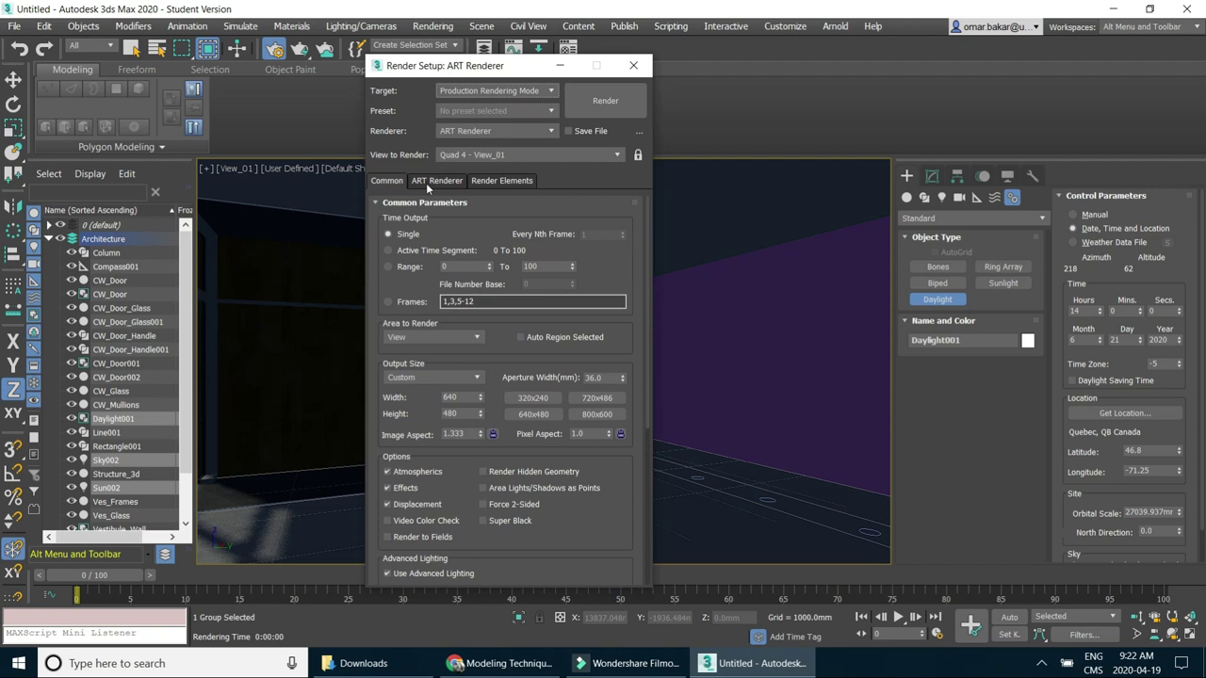
click(426, 181)
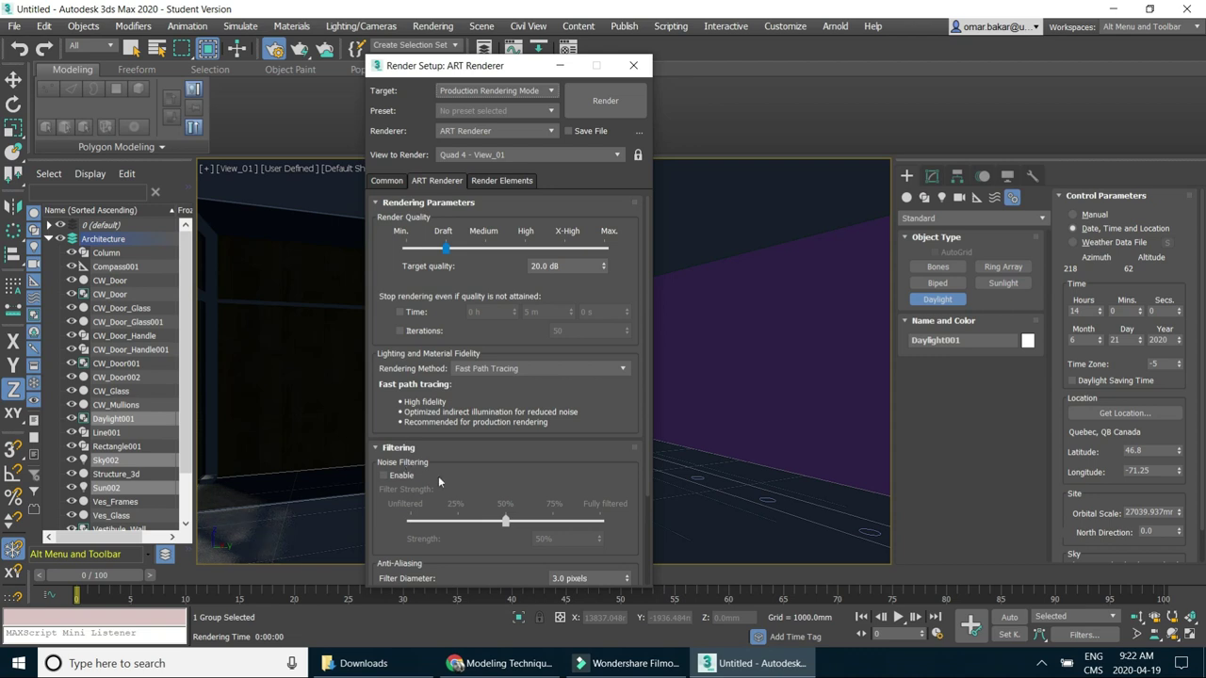
click(387, 181)
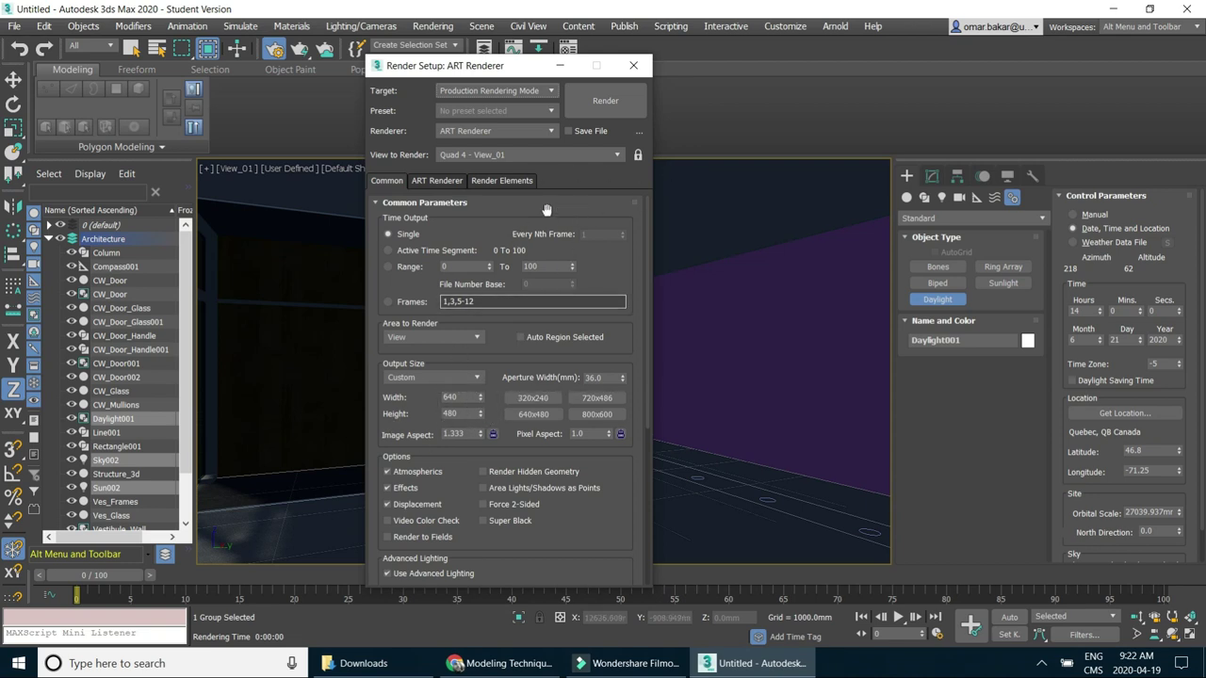
click(633, 65)
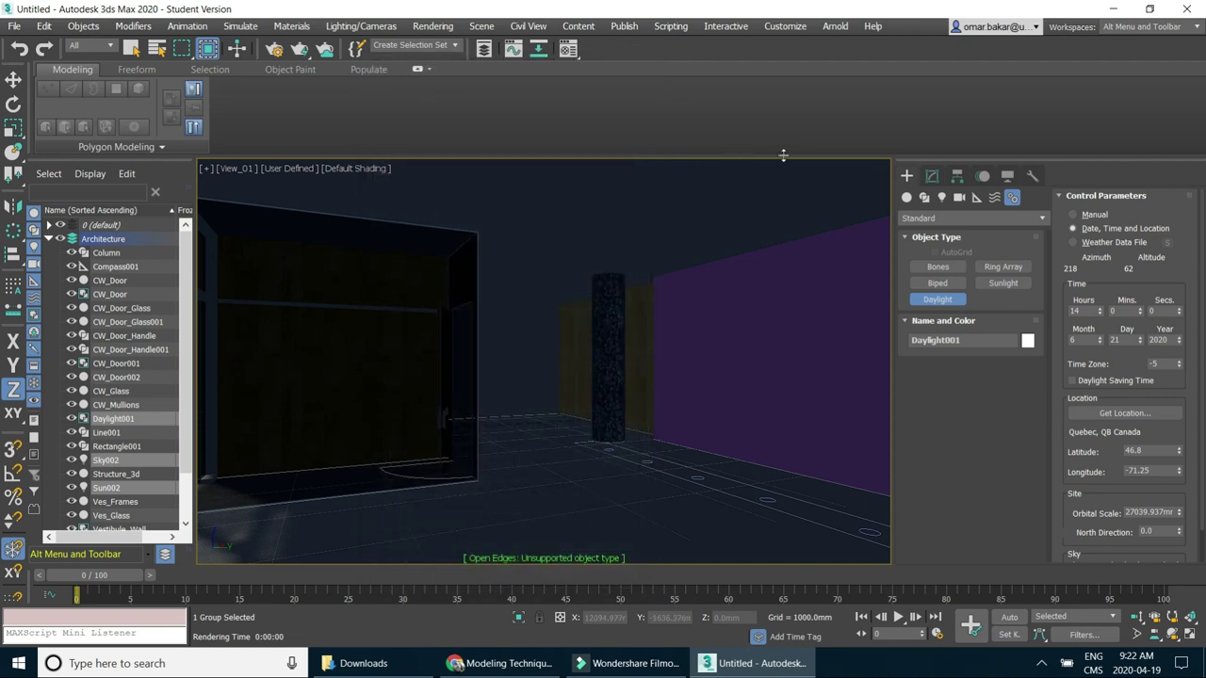